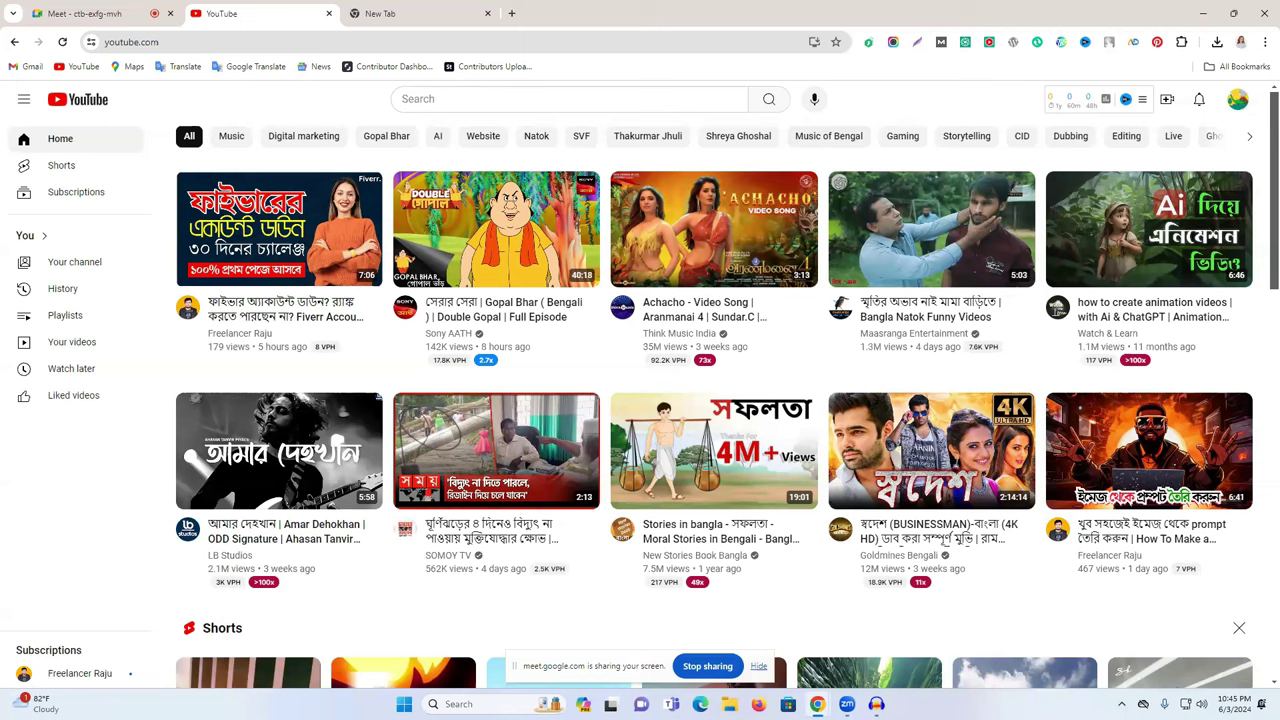
- Try opening the YouTube account menu several times, then reload the YouTube home page
left_click(1238, 102)
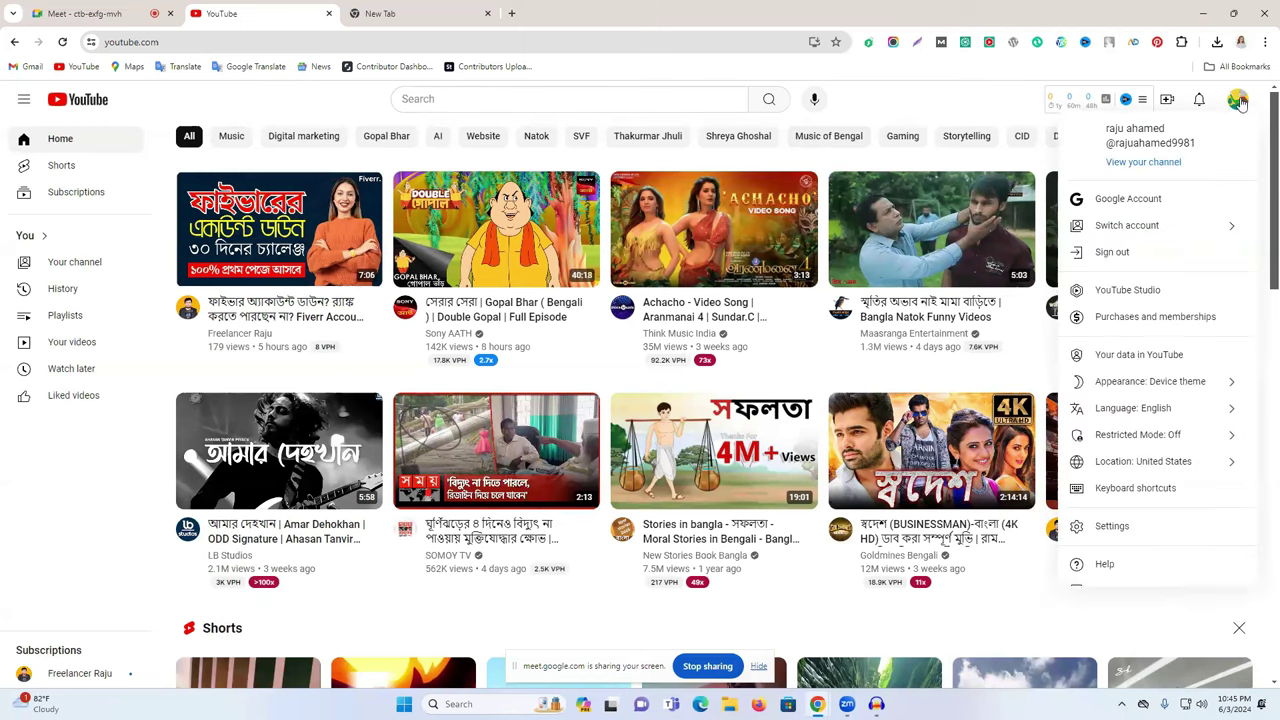
left_click(1238, 101)
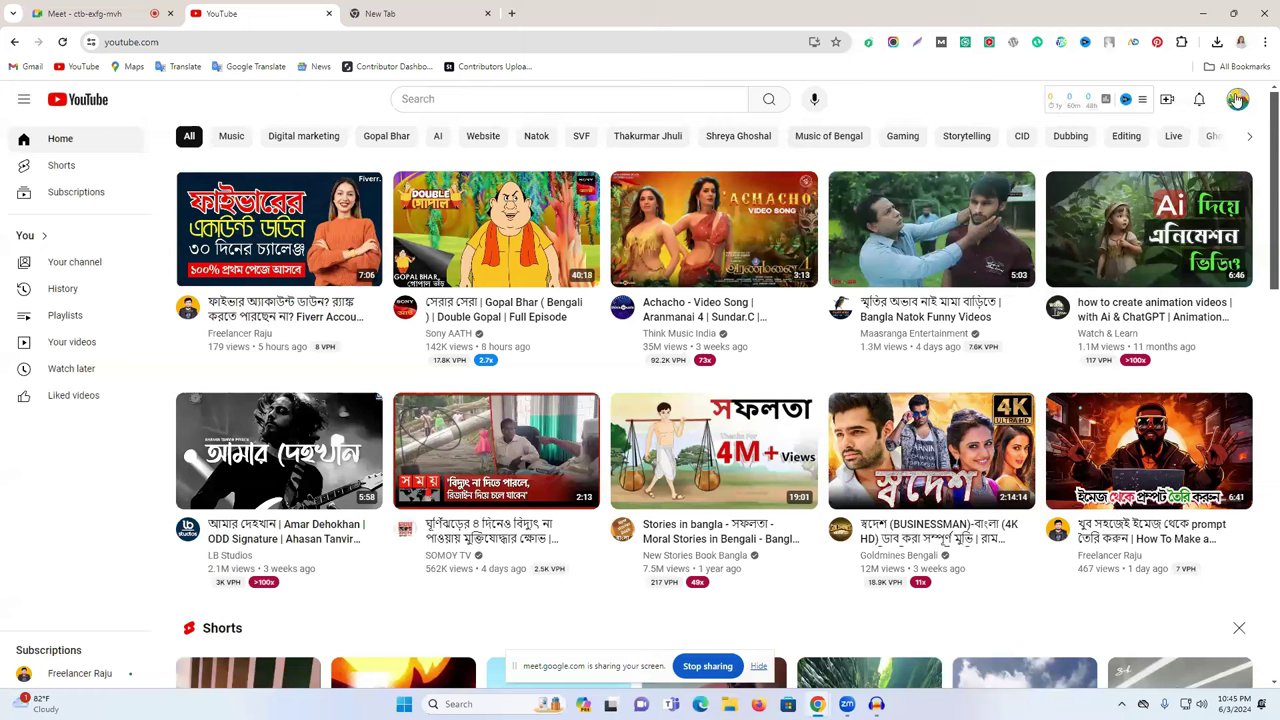
left_click(1238, 100)
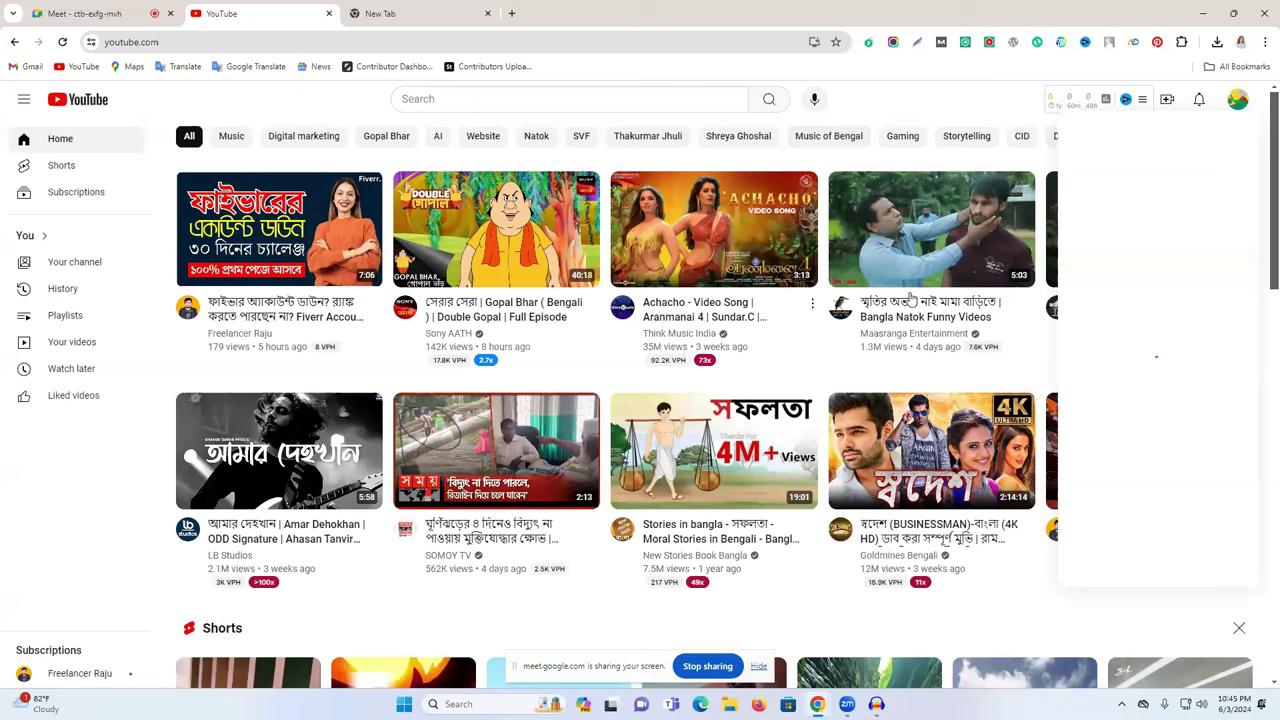
left_click(642, 110)
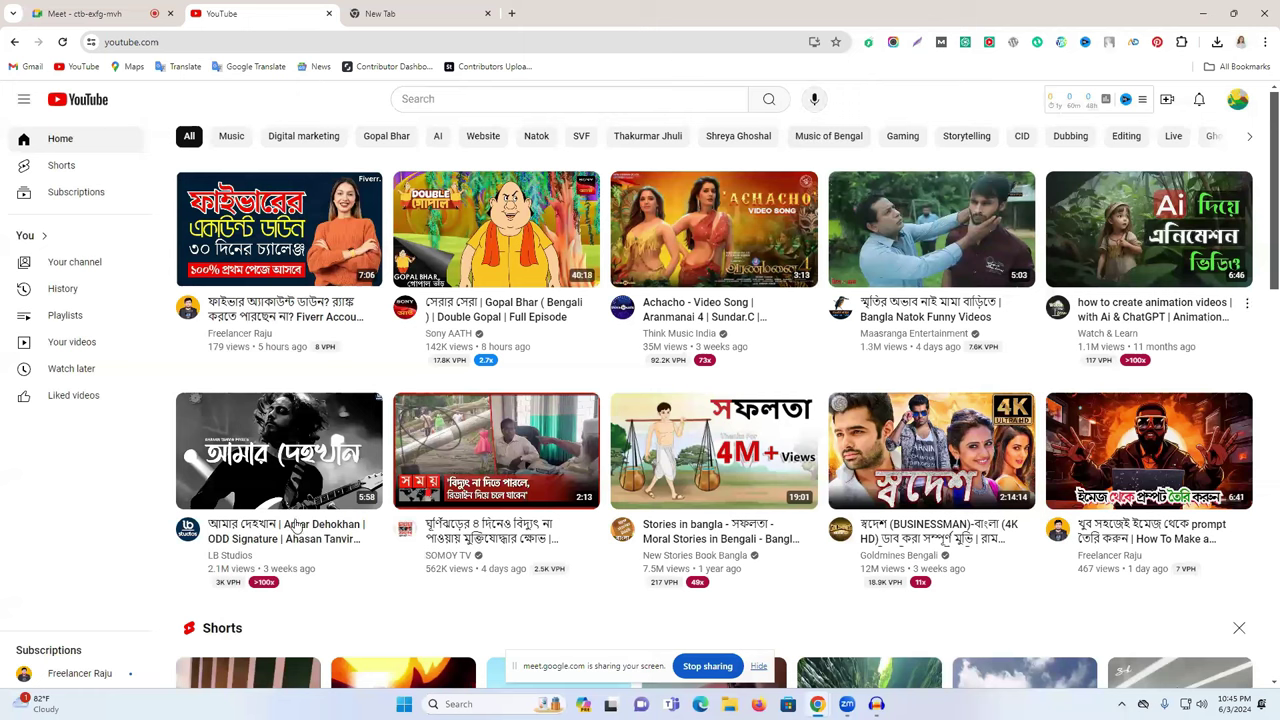
left_click(1237, 100)
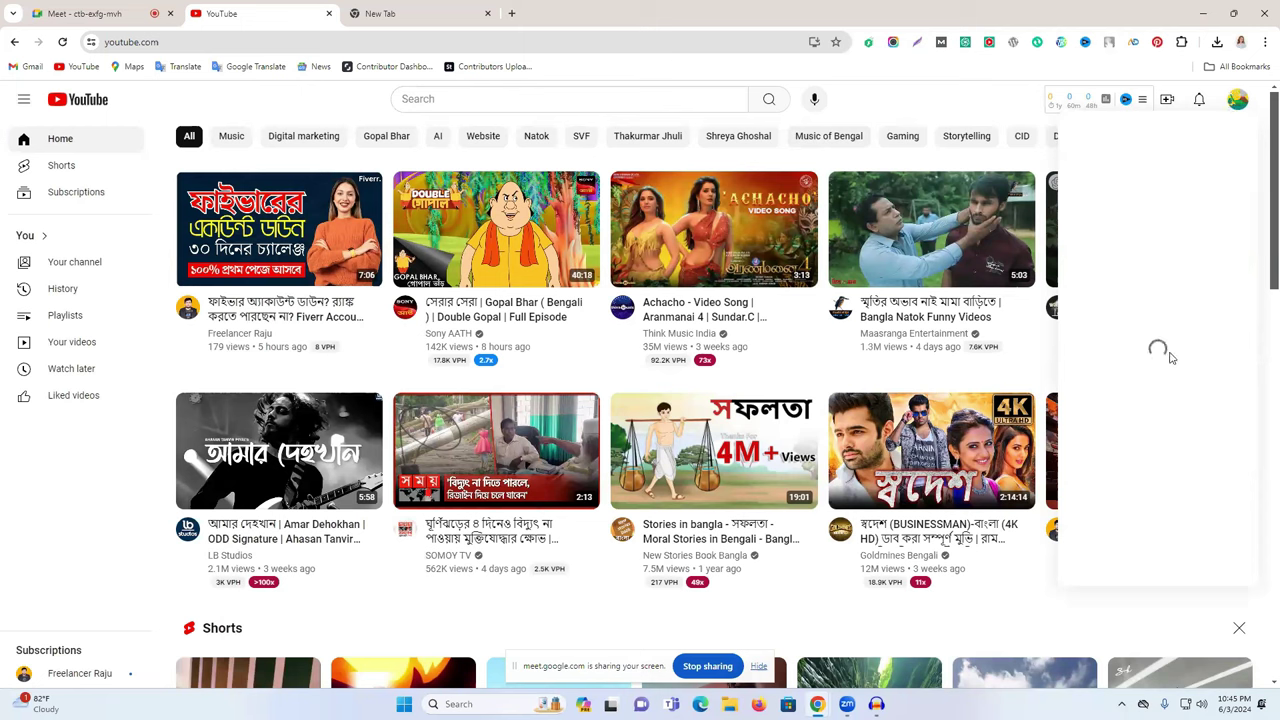
left_click(1237, 103)
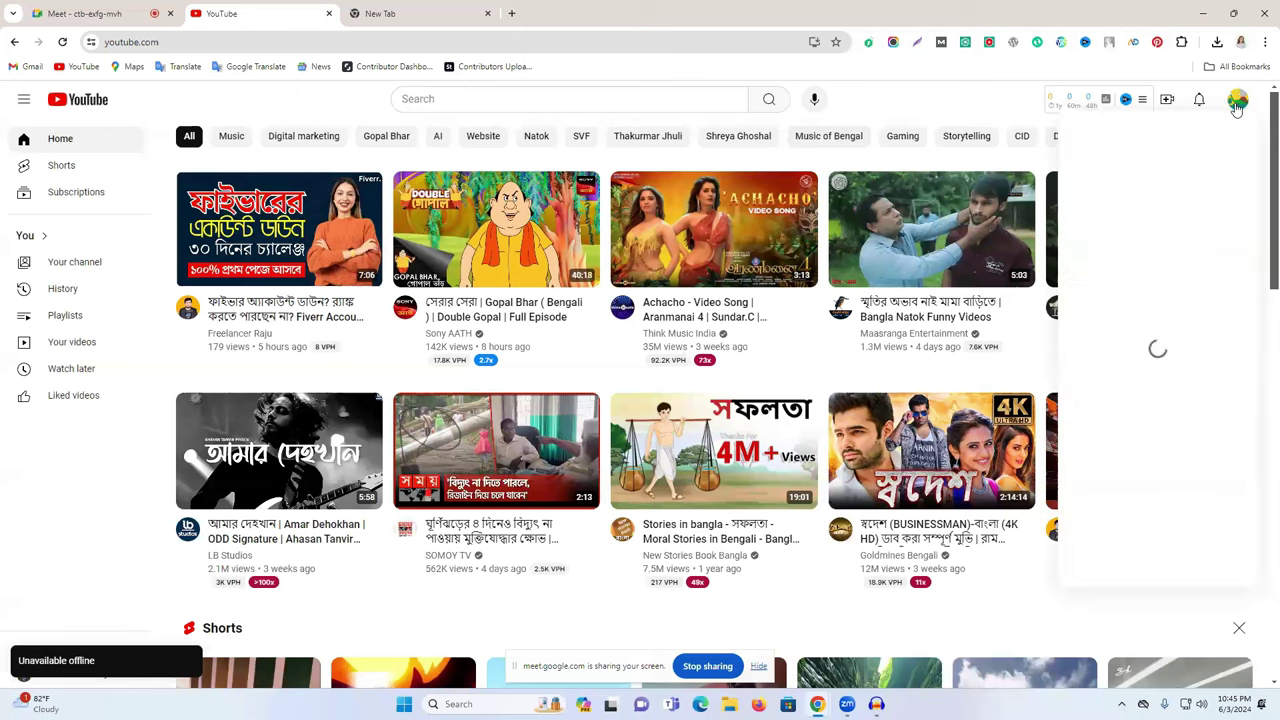
left_click(62, 41)
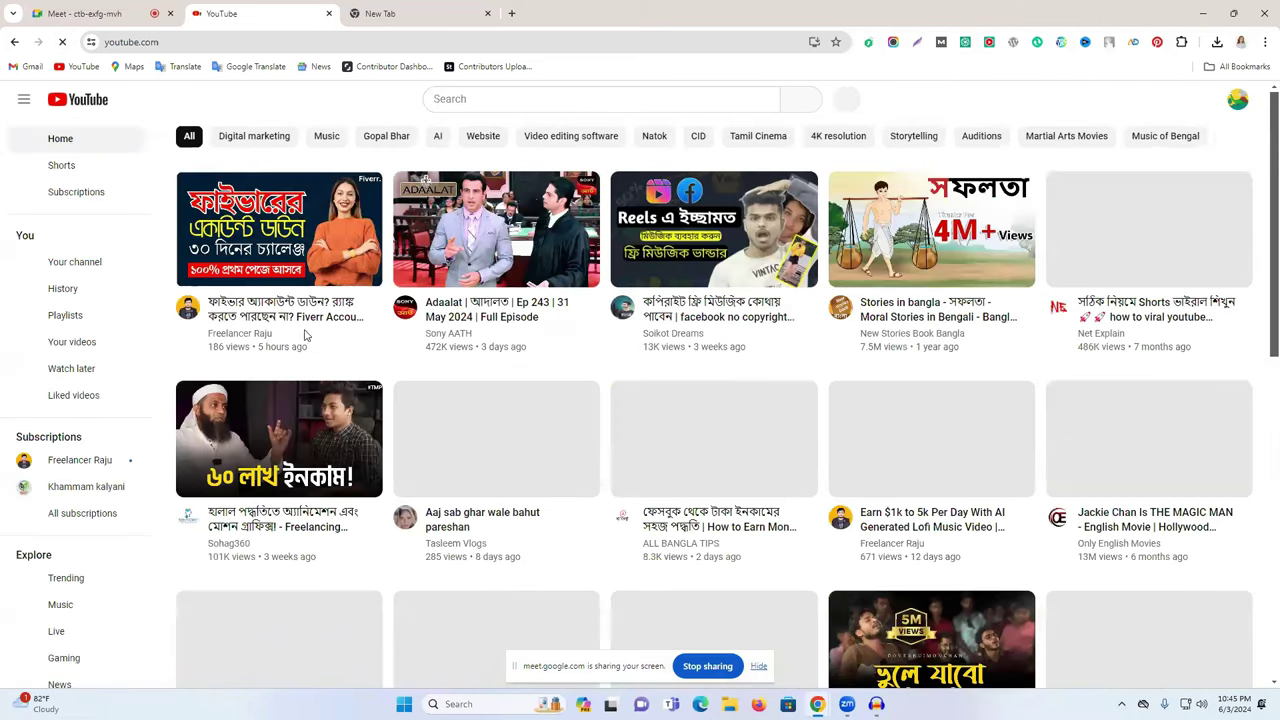
- Permanently dismiss Meet's infinity-mirror warning with 'Don't show this again', then return to YouTube
left_click(112, 12)
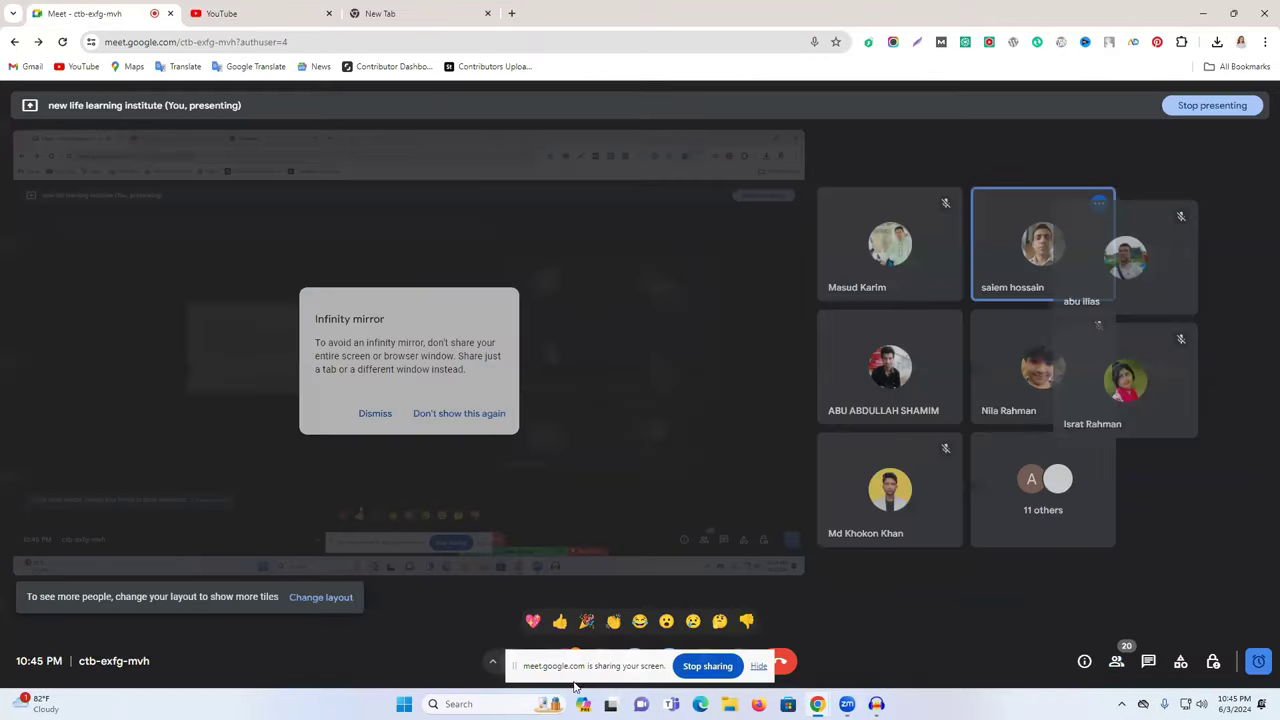
left_click_drag(563, 660, 700, 568)
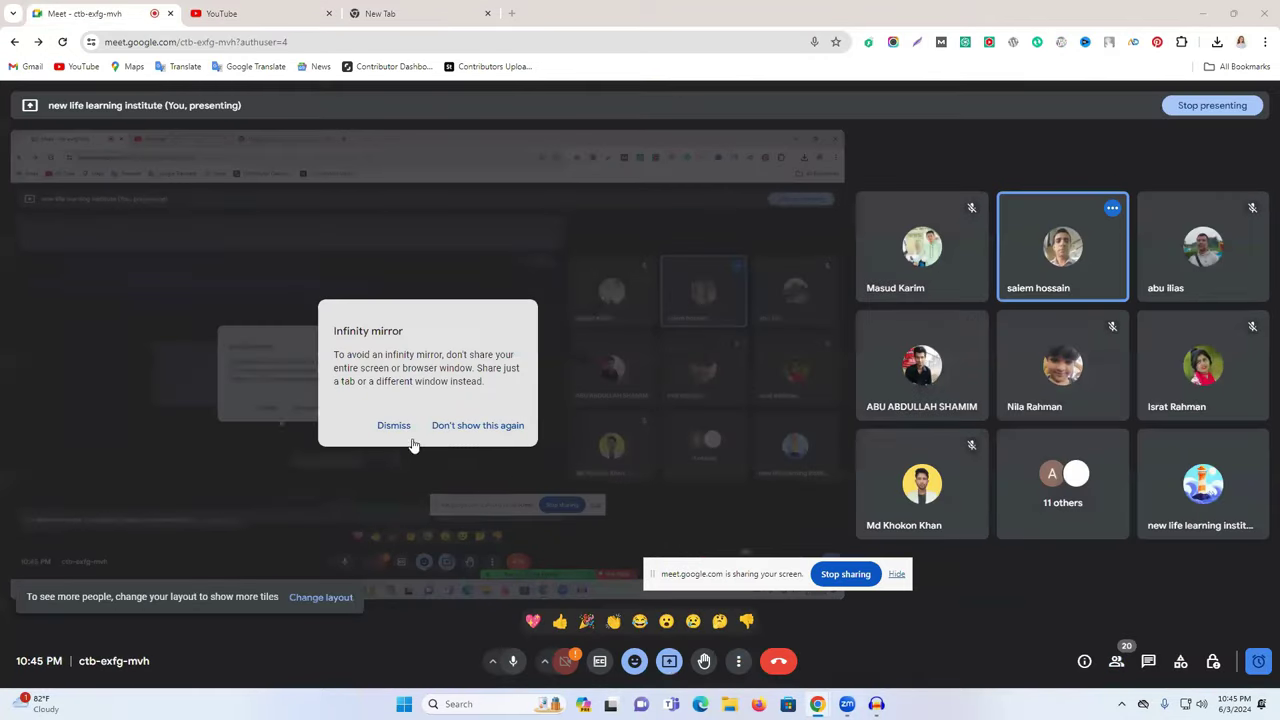
left_click(466, 428)
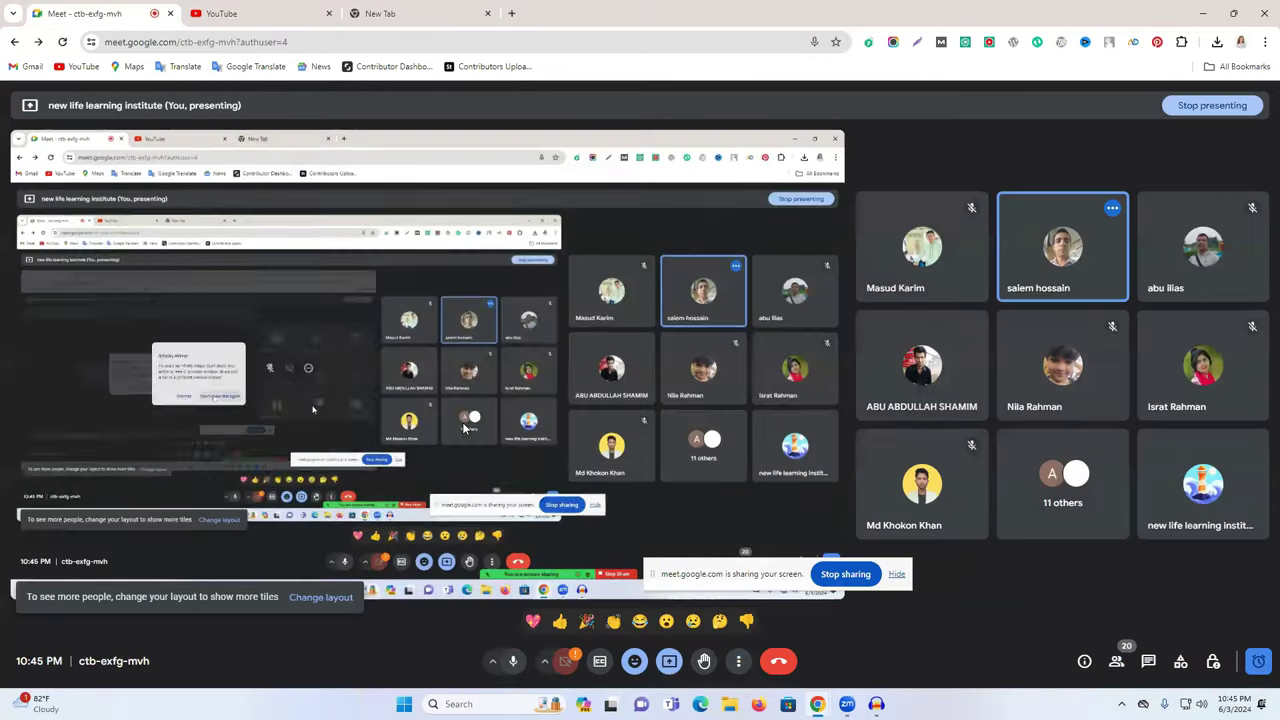
left_click(354, 10)
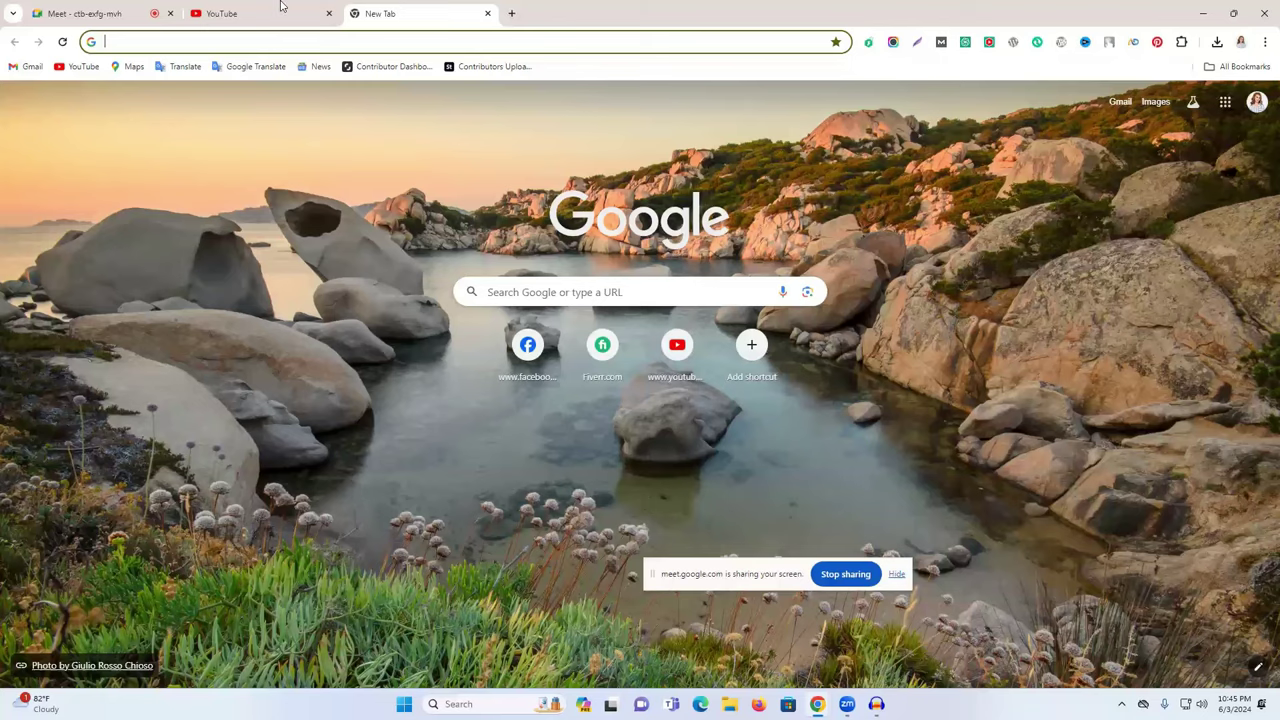
key("ctrl+shift+Tab")
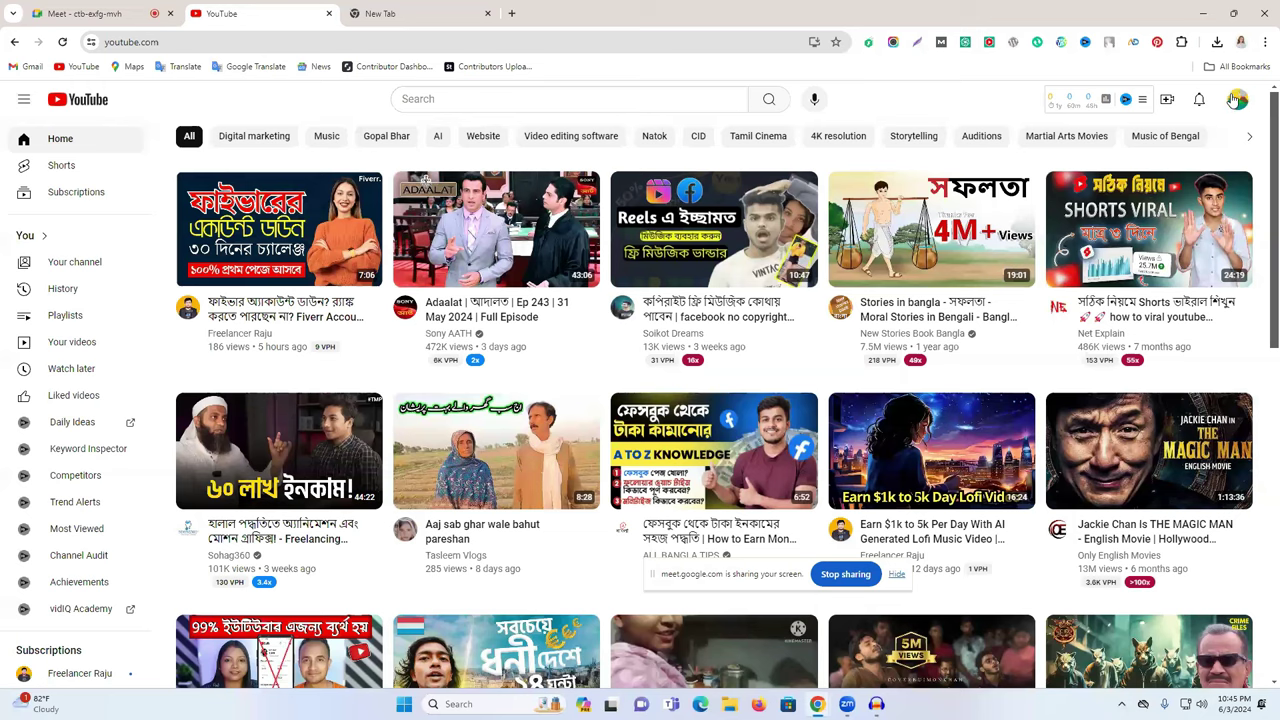
- Go through Settings > Add or manage your channel(s) > Create a channel, then show the new tab
left_click(1236, 99)
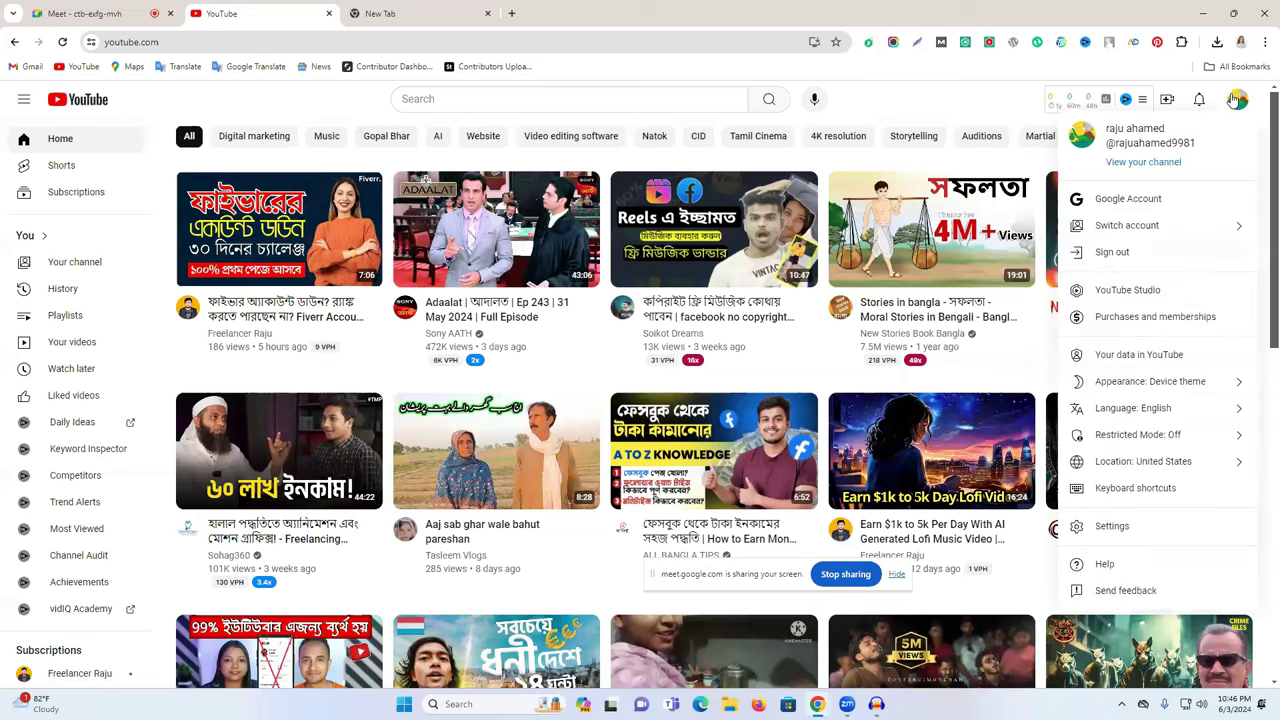
left_click(300, 107)
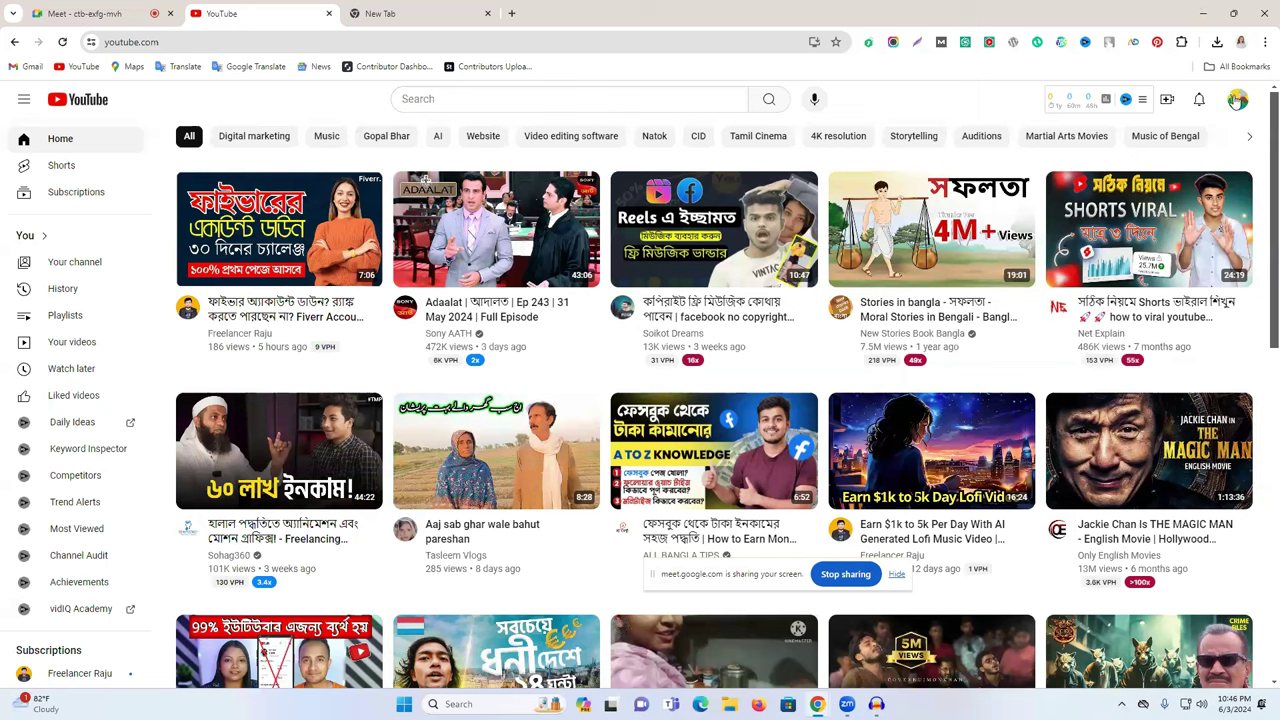
left_click(1236, 103)
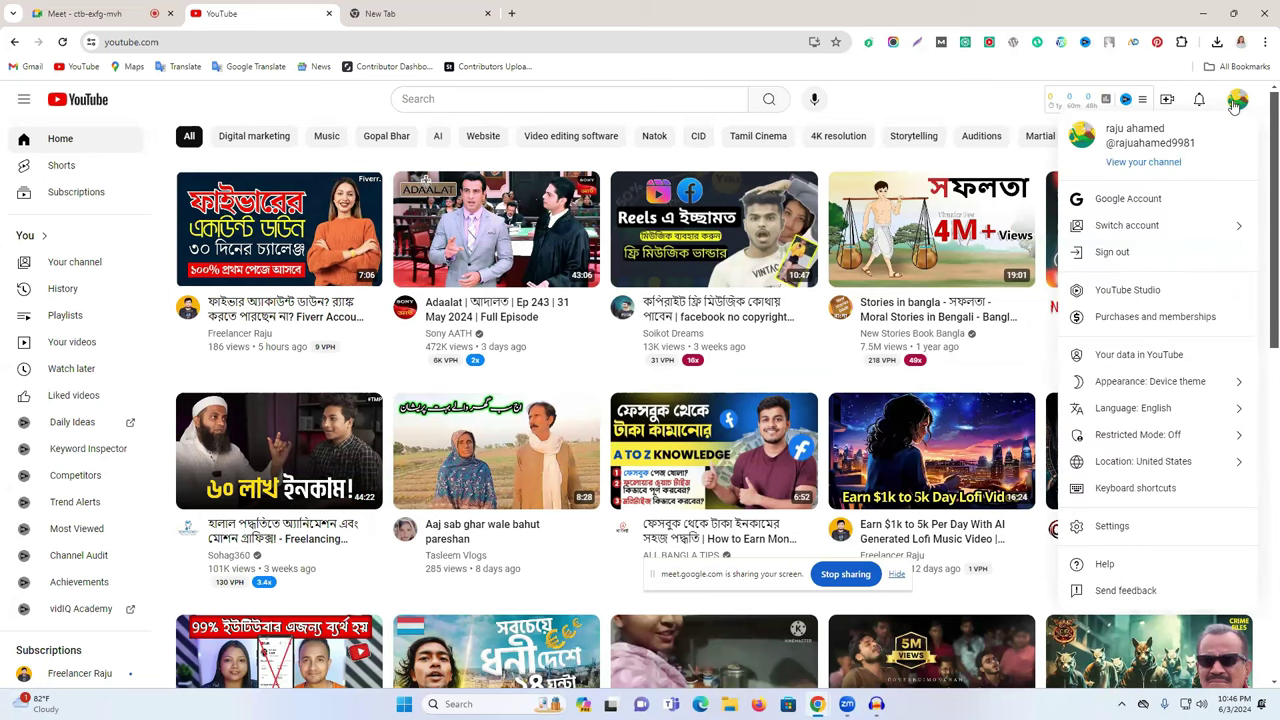
left_click(1141, 532)
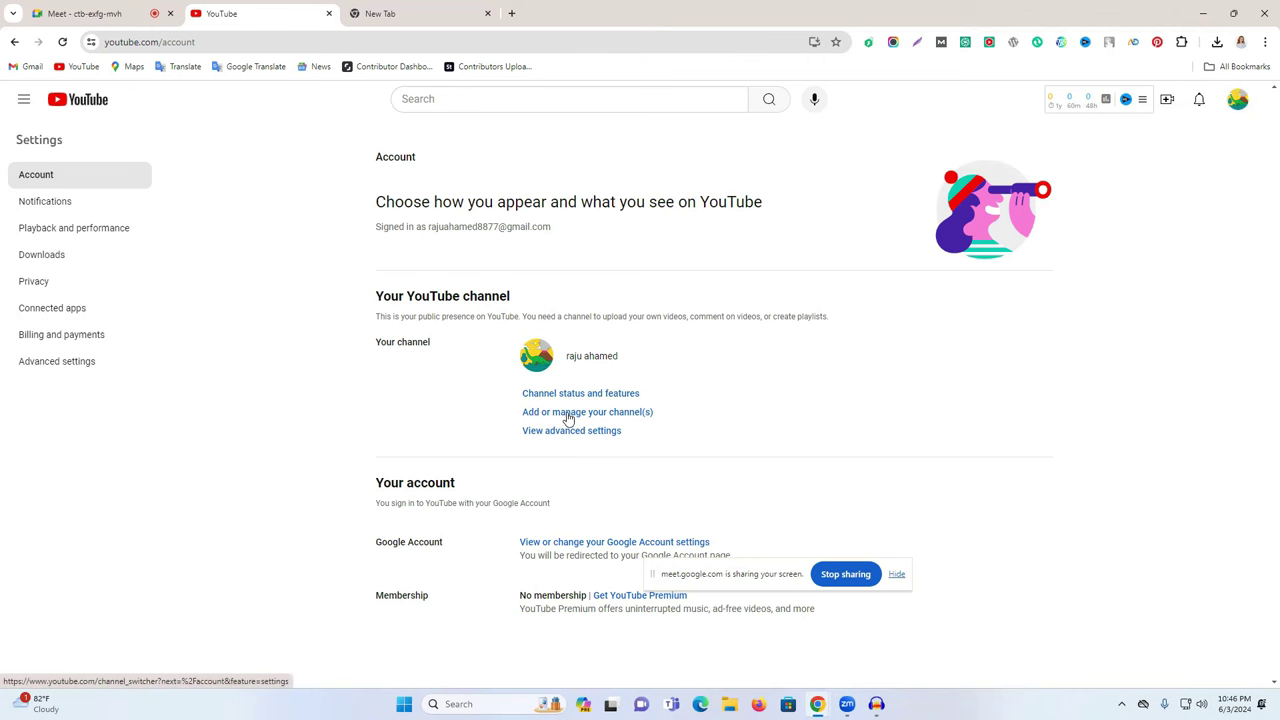
left_click(567, 414)
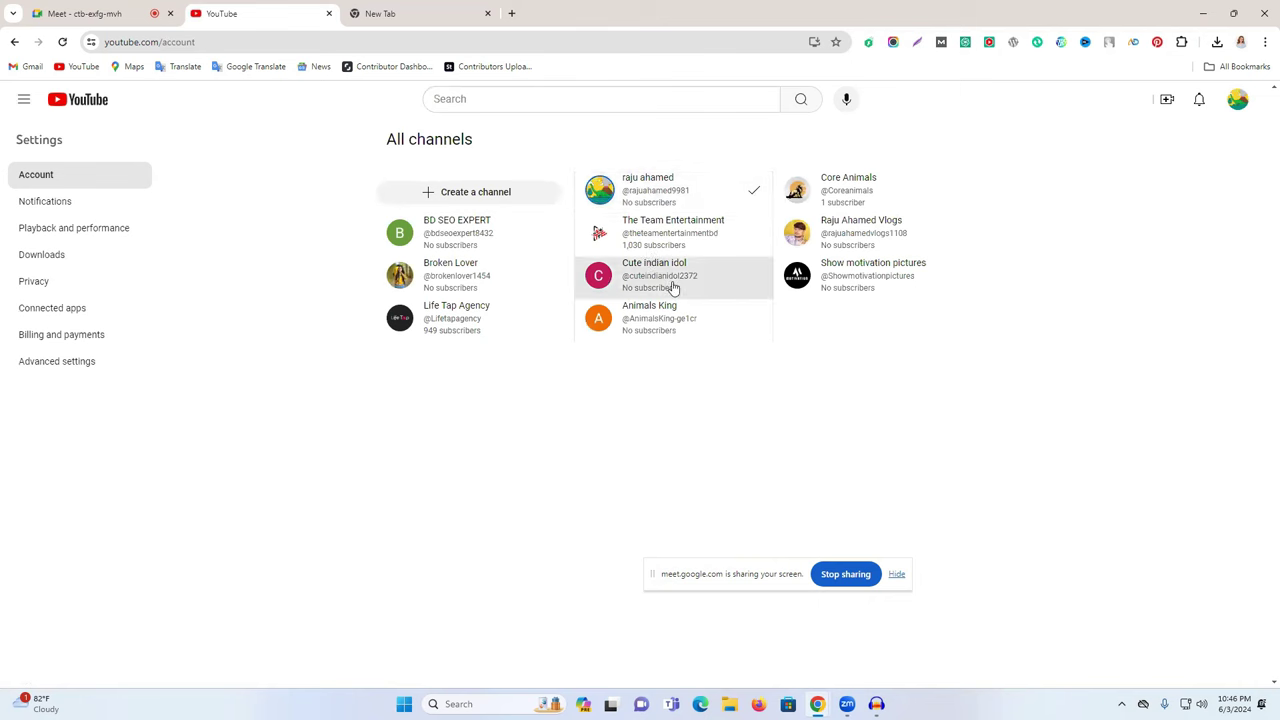
left_click(482, 197)
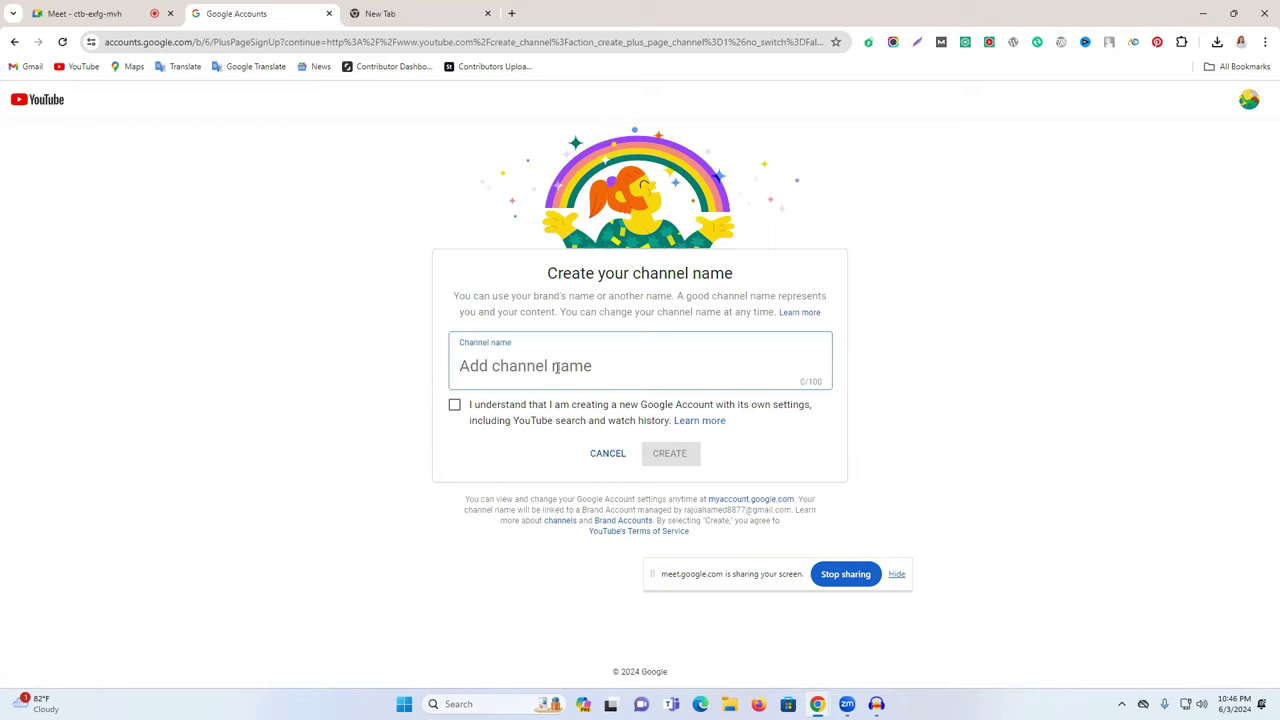
left_click(386, 12)
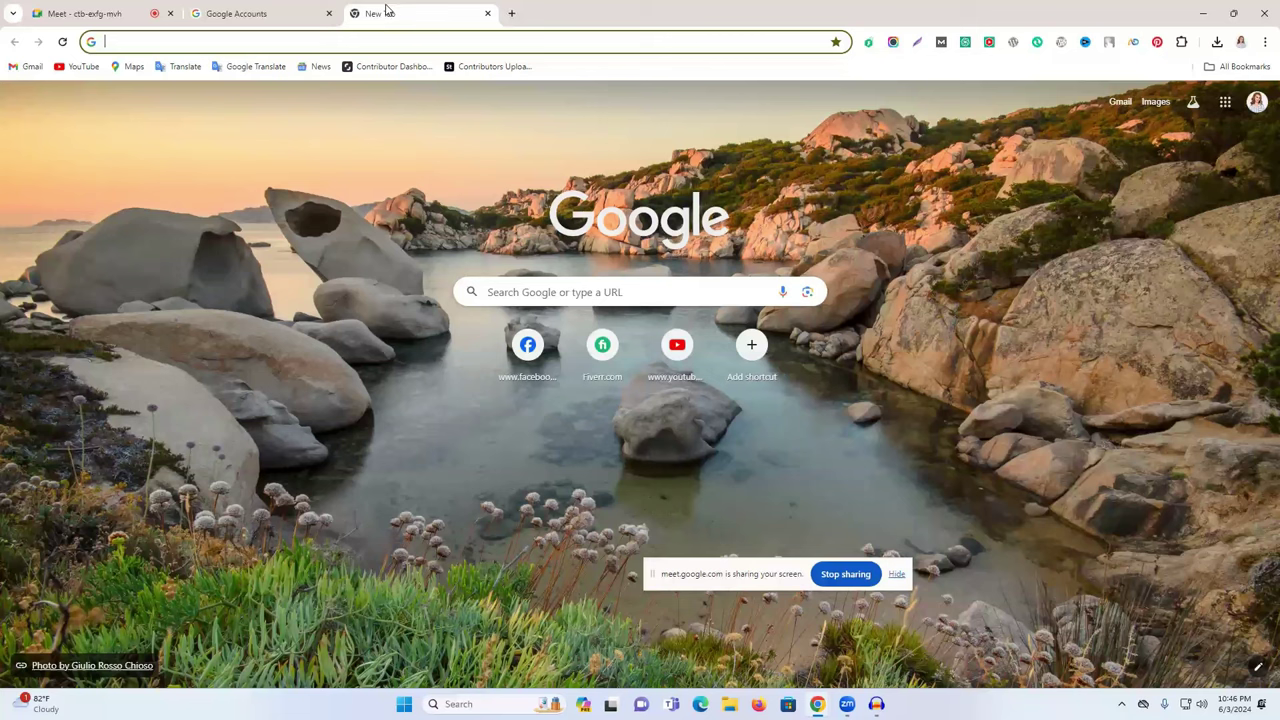
- Go to vidiq.com and sign up for free with the Google account
left_click(426, 37)
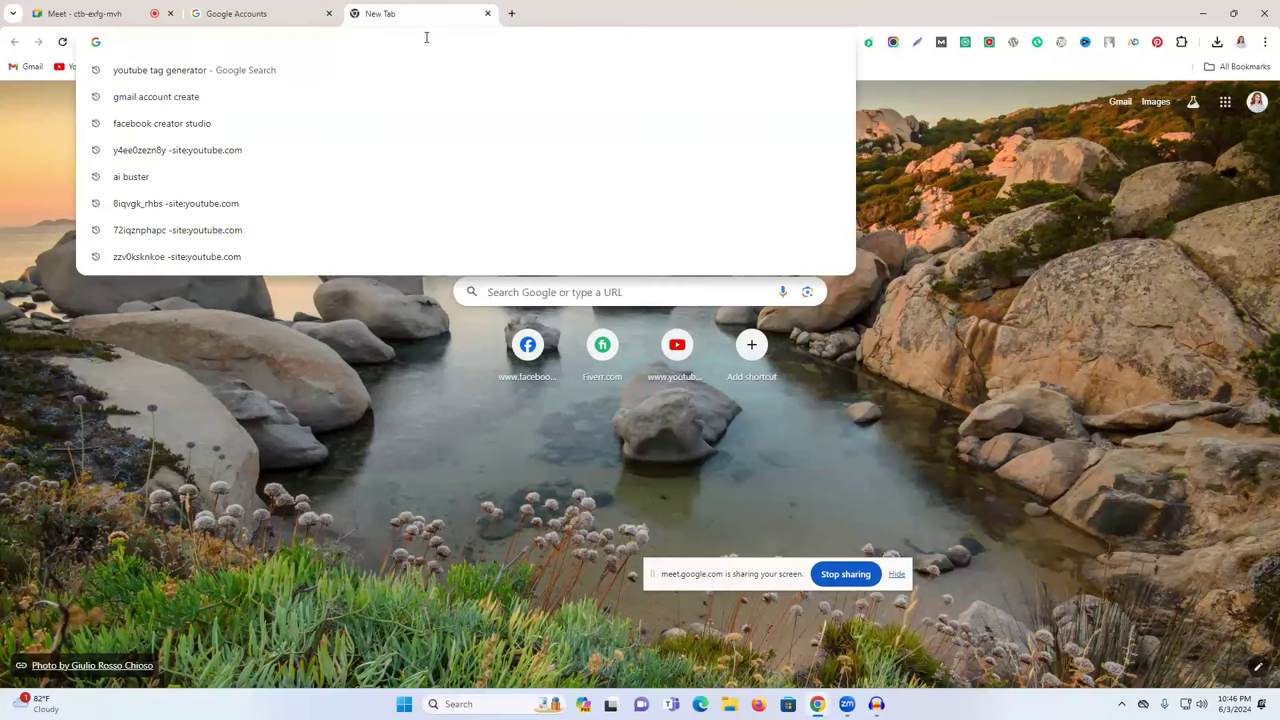
type("vidiq.com")
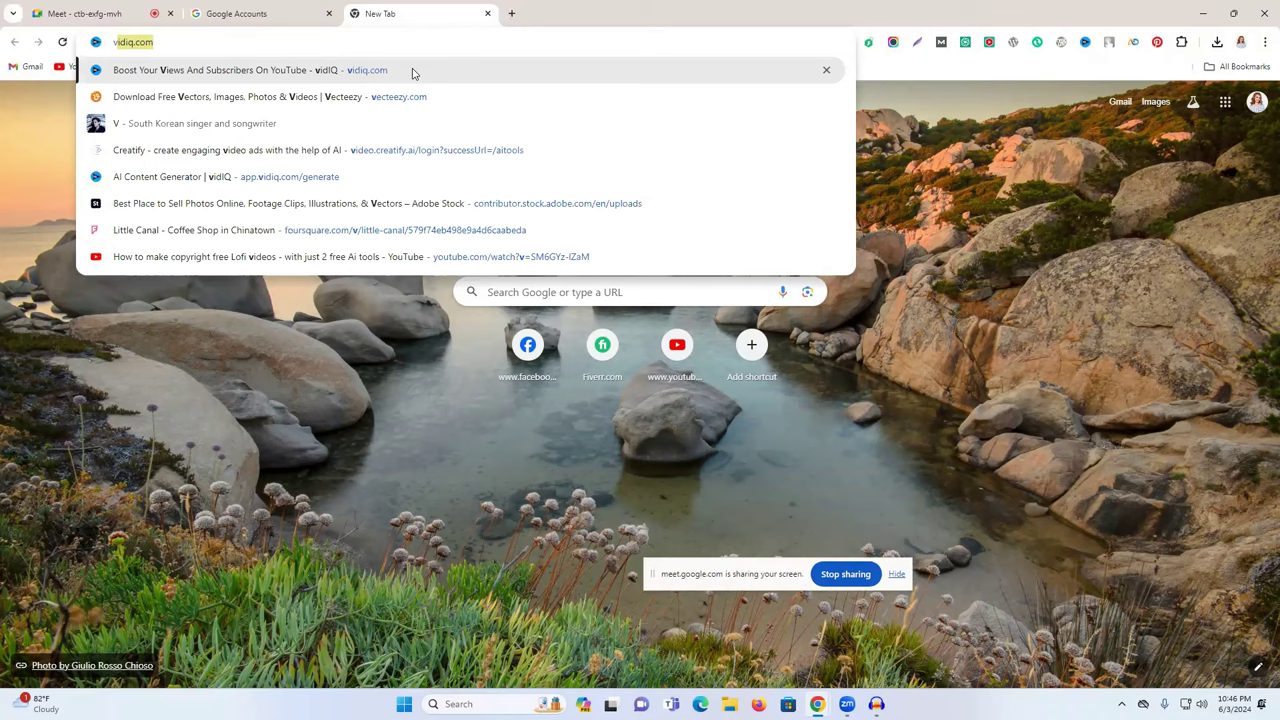
key("Return")
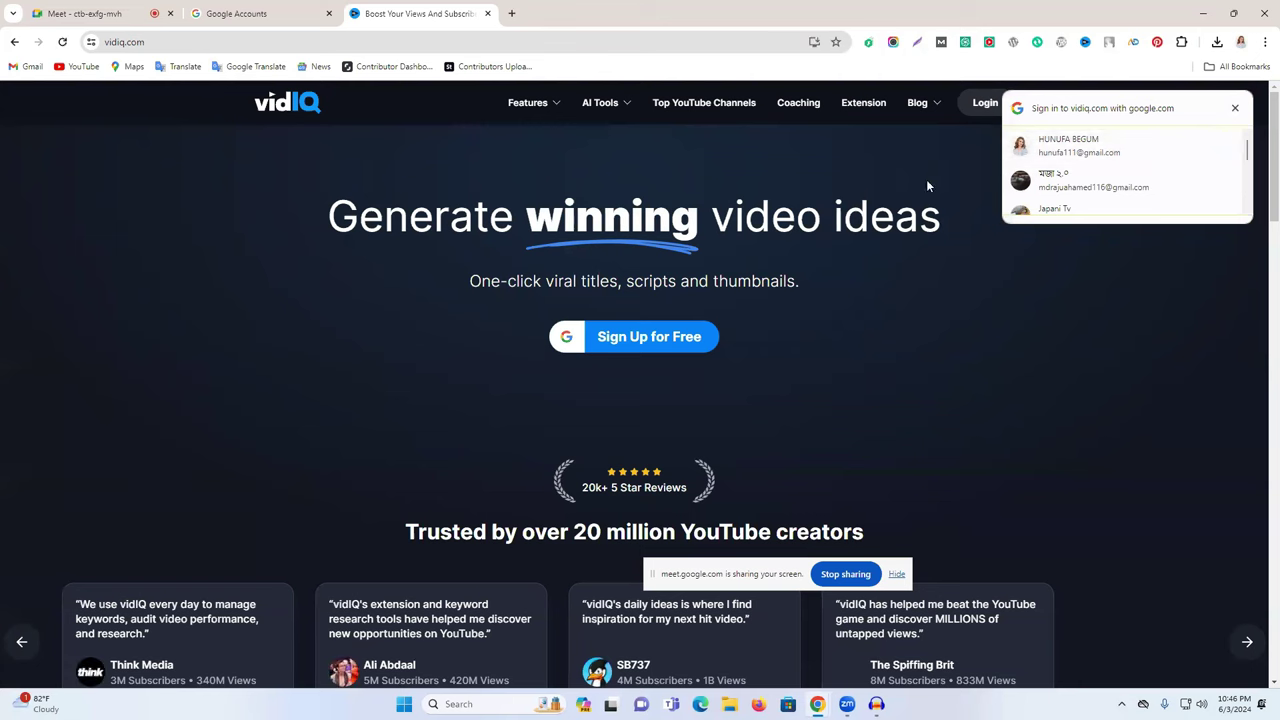
left_click(651, 337)
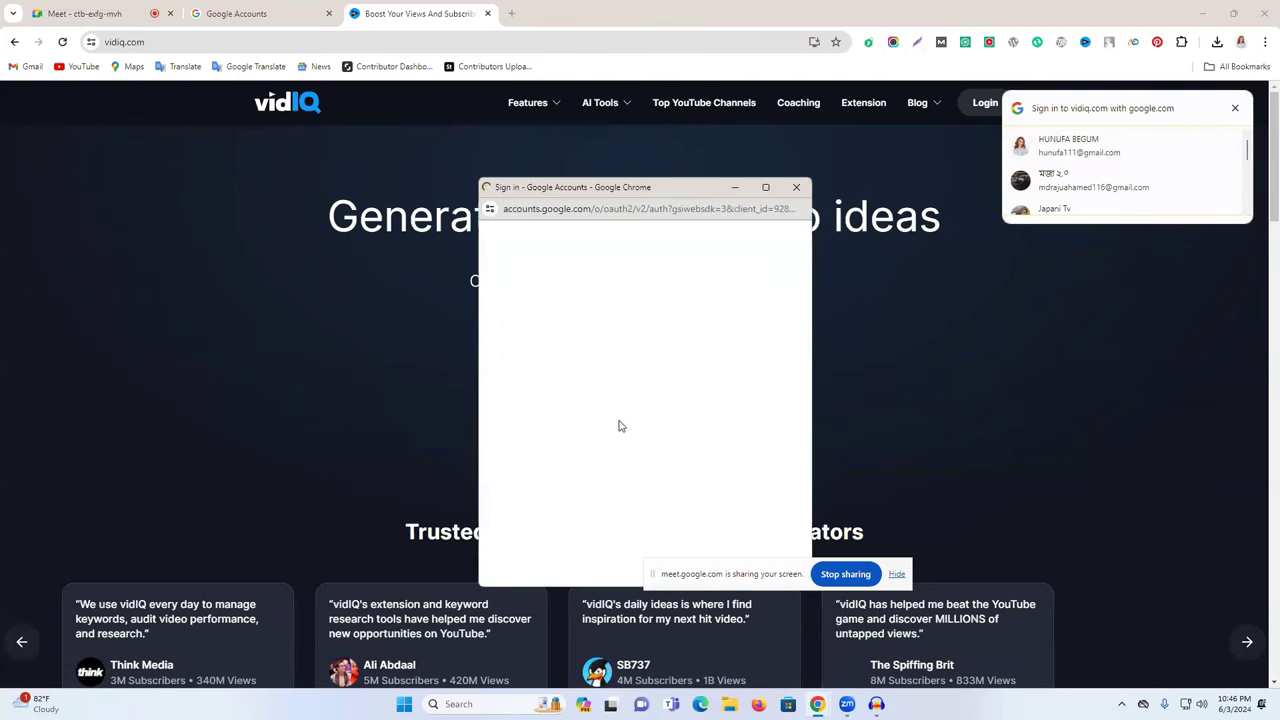
scroll(617, 423, "down", 3)
left_click(611, 457)
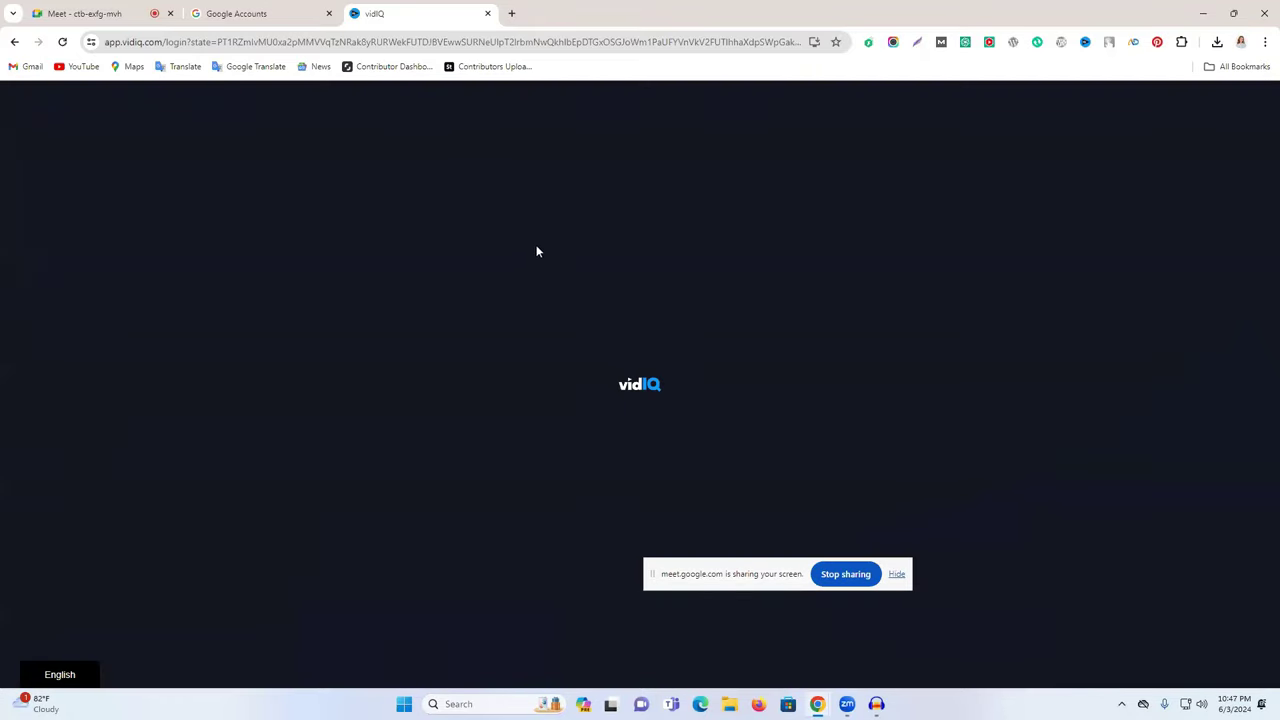
- Type vidiq into a fresh tab, then return to the vidIQ Dashboard tab
left_click(512, 14)
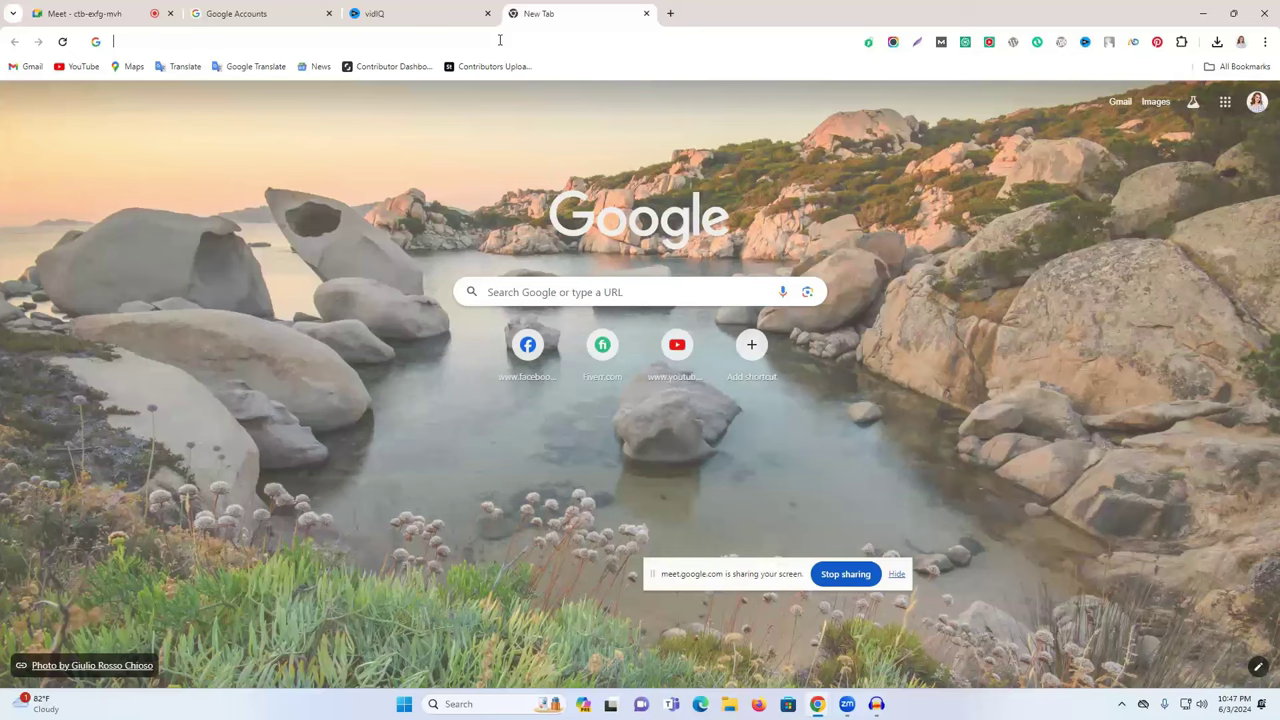
type("v")
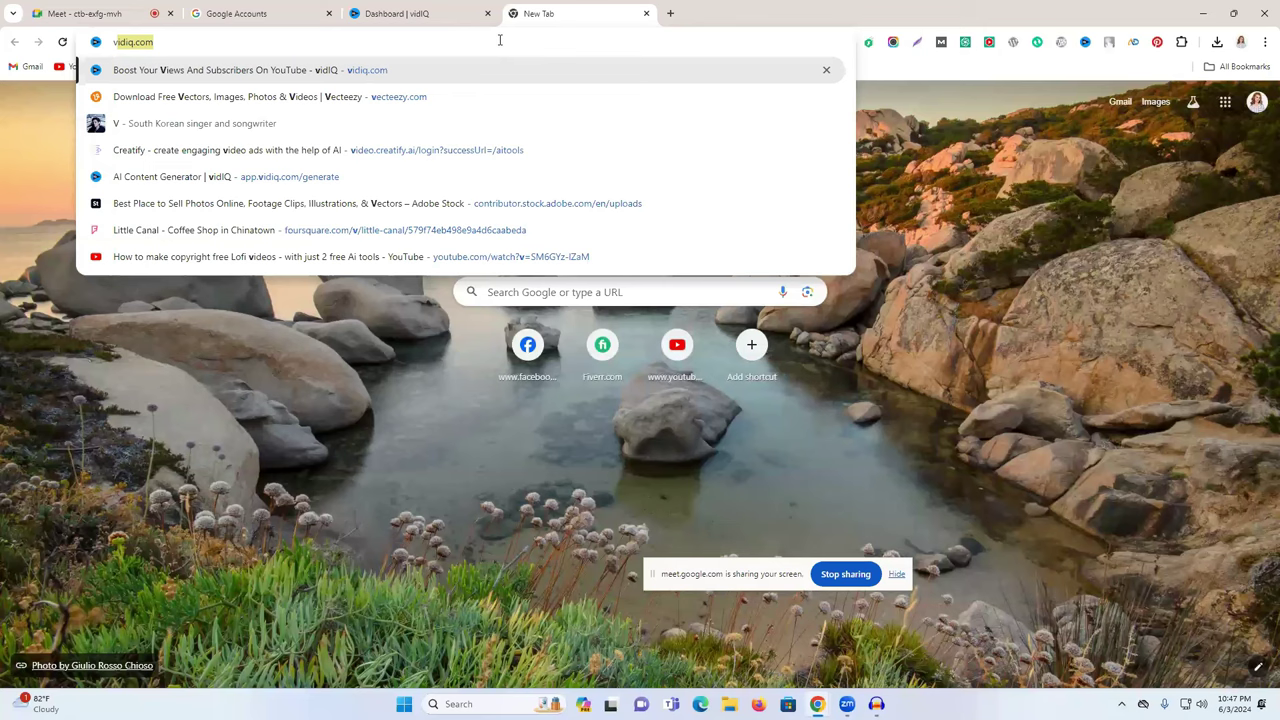
type("idiq")
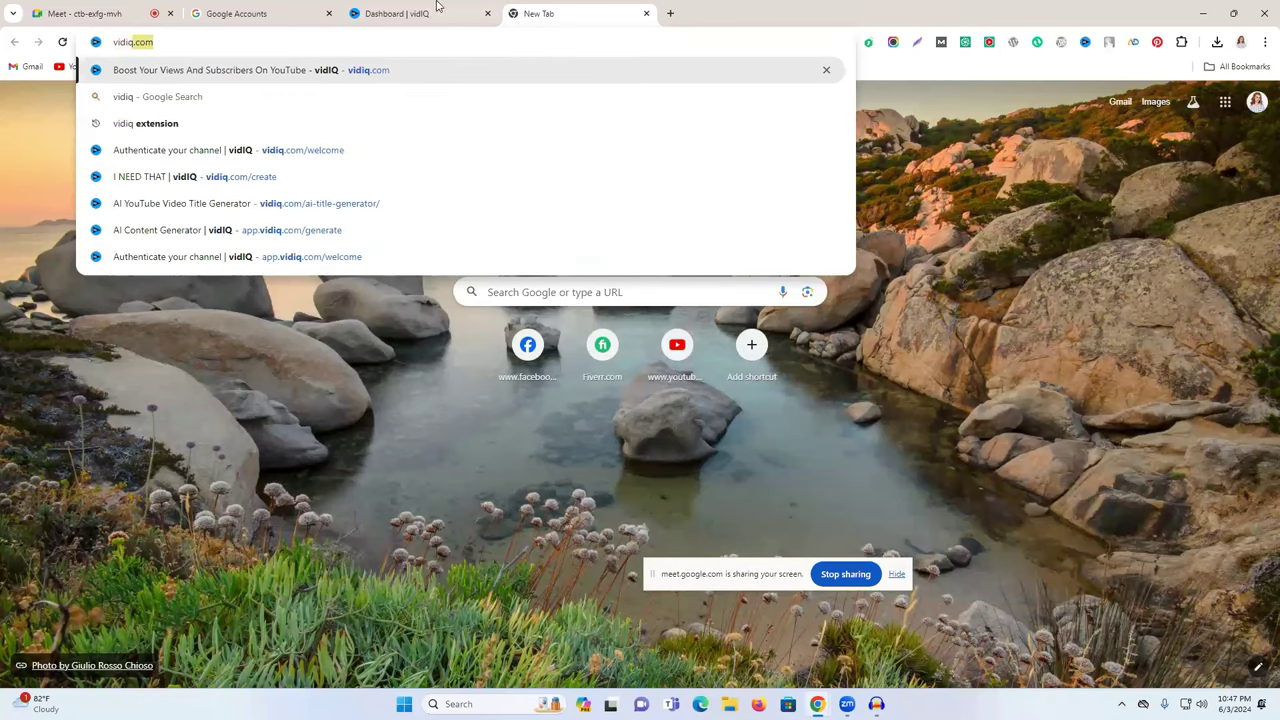
left_click(436, 10)
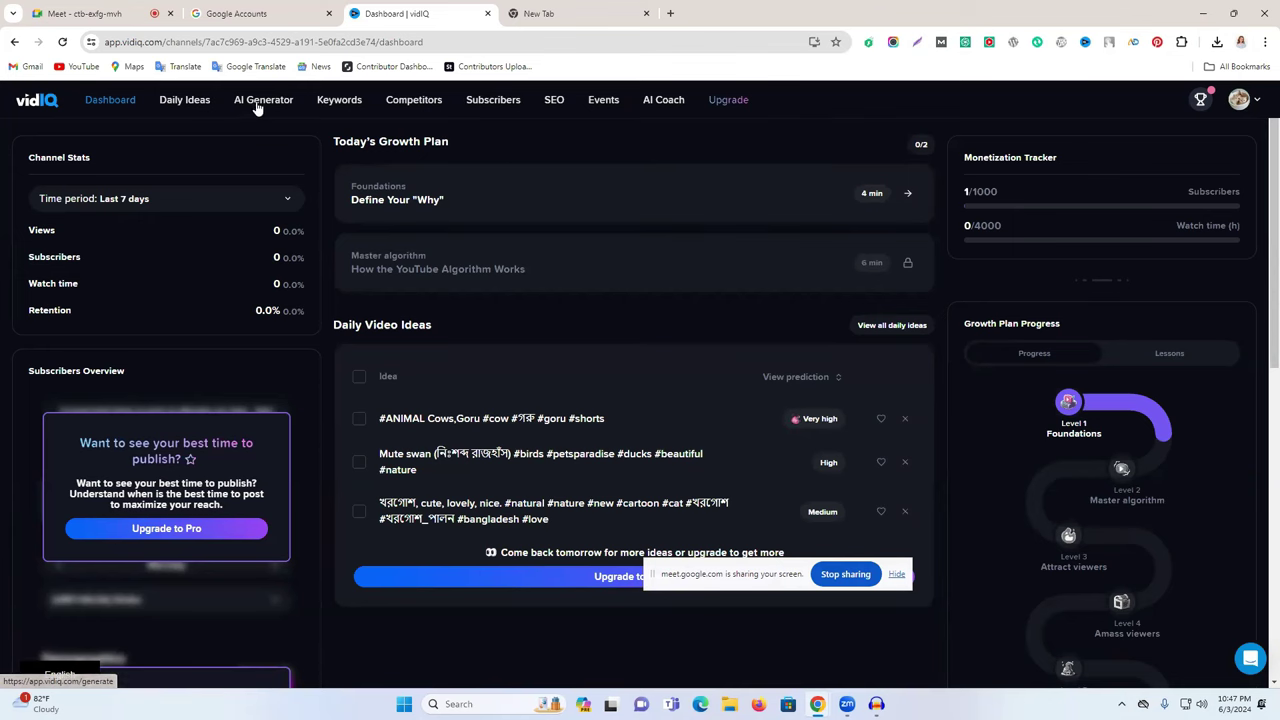
- Look through vidIQ's Daily Ideas and the AI Generator's Generate Video Ideas page
left_click(175, 100)
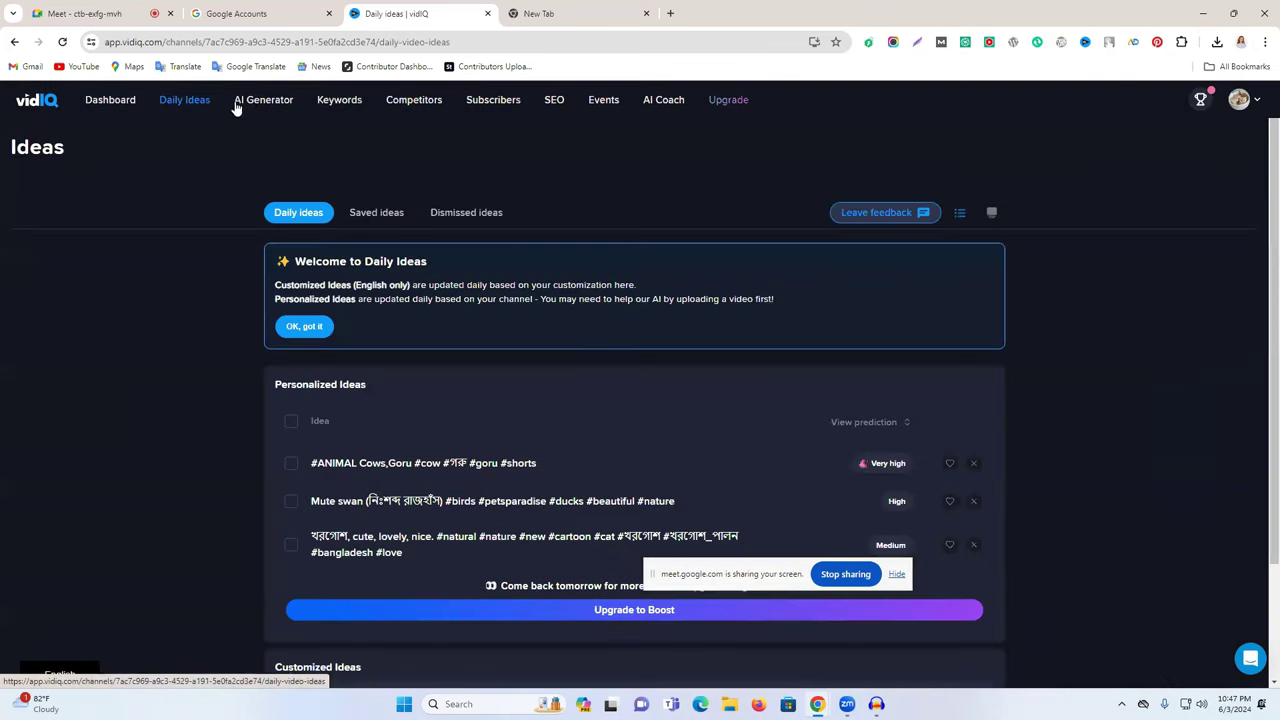
left_click(242, 100)
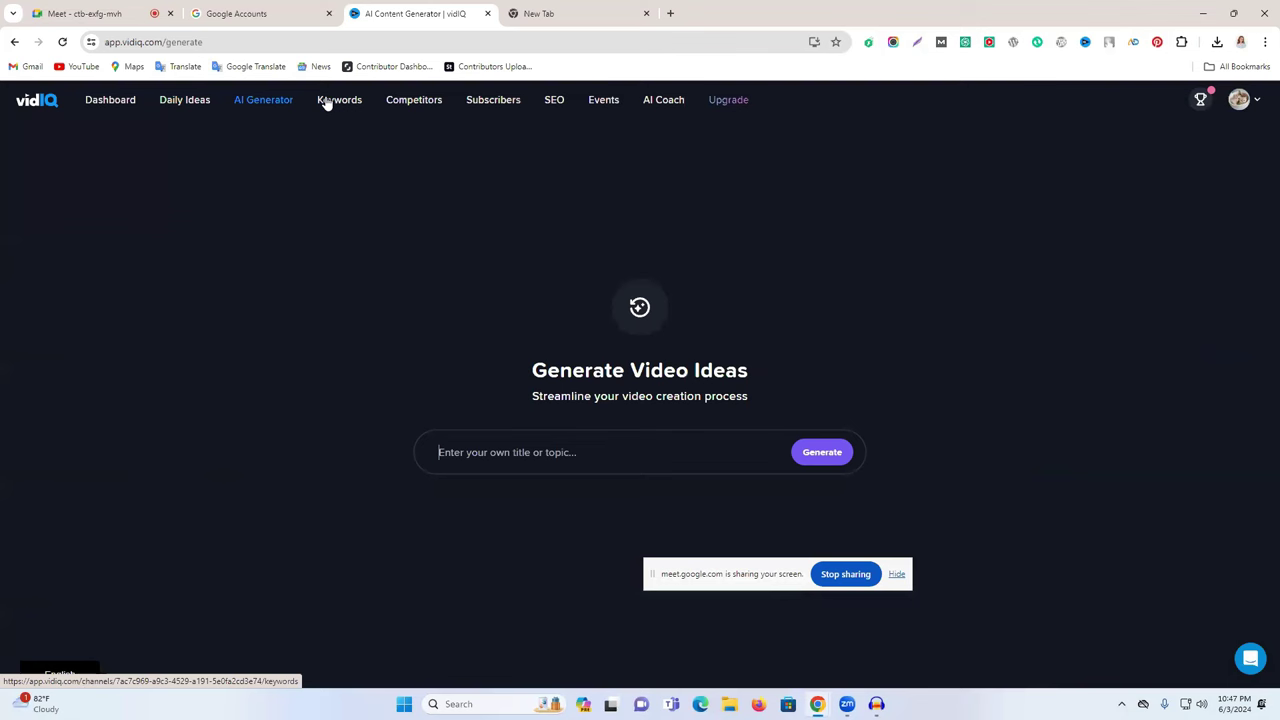
left_click_drag(531, 378, 724, 366)
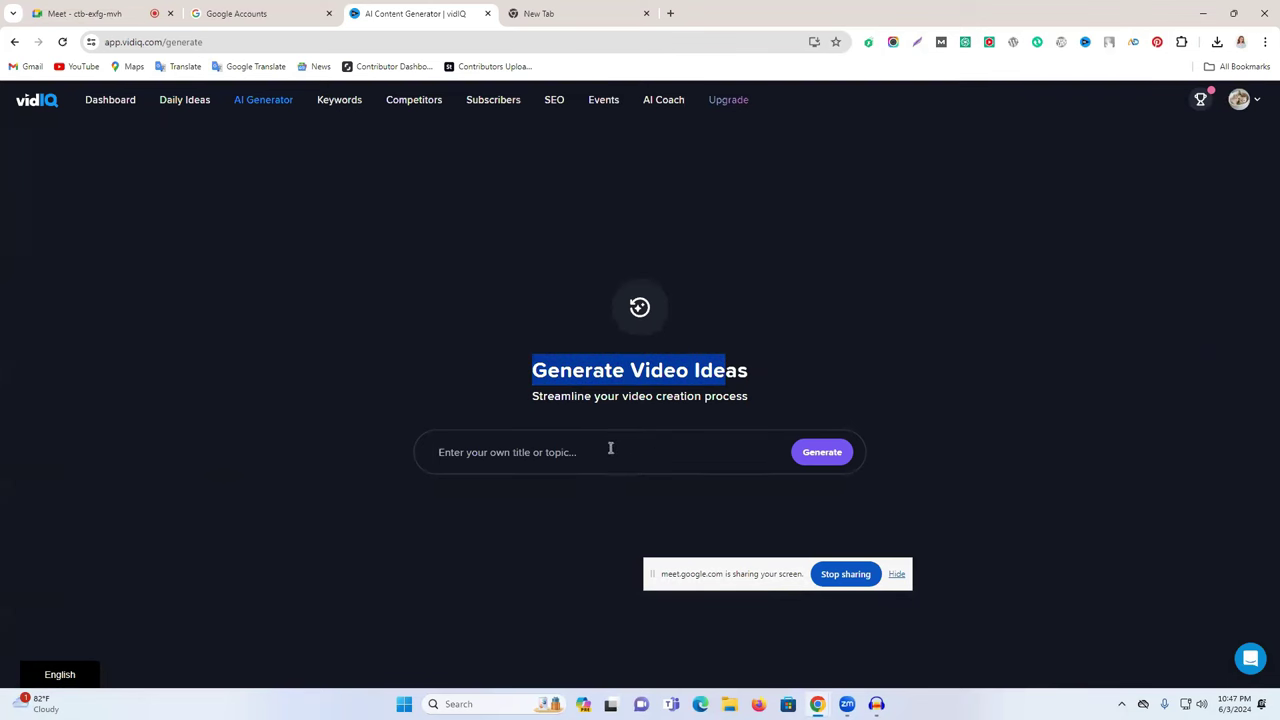
left_click(564, 452)
left_click_drag(588, 372, 725, 372)
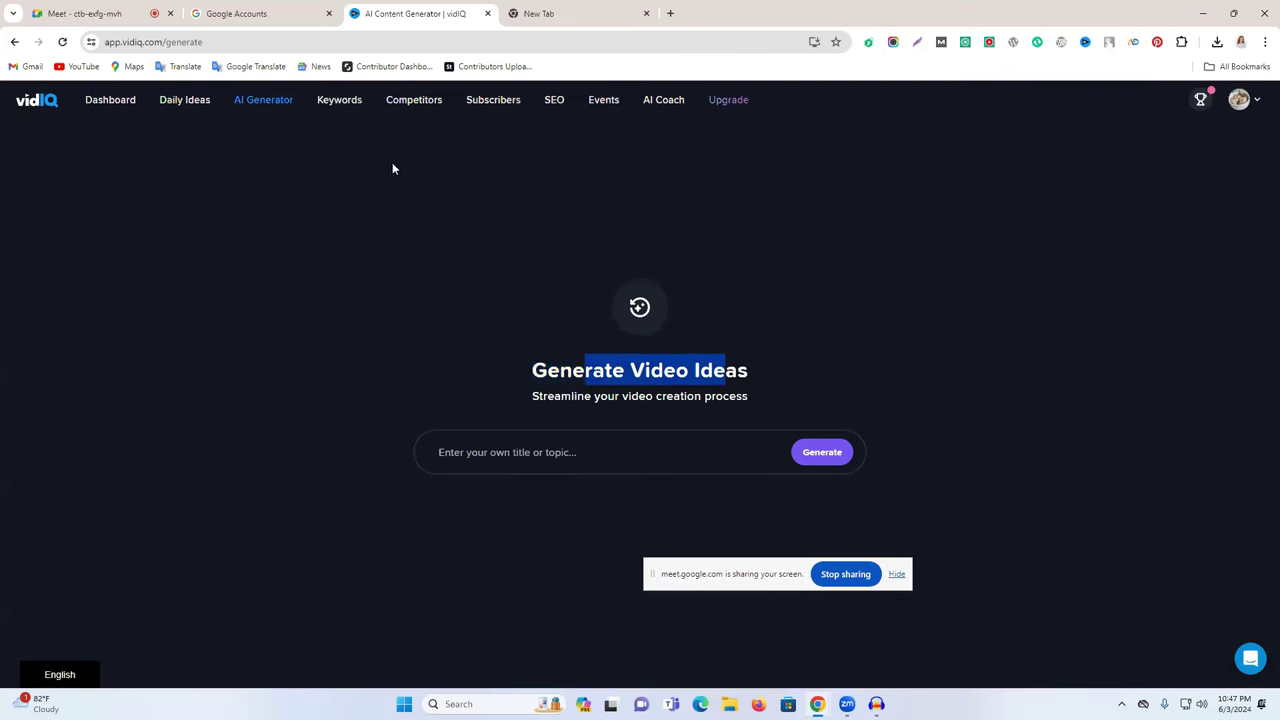
- View the Keywords and Competitors pages, then choose Logout from the account menu
left_click(337, 102)
left_click(415, 102)
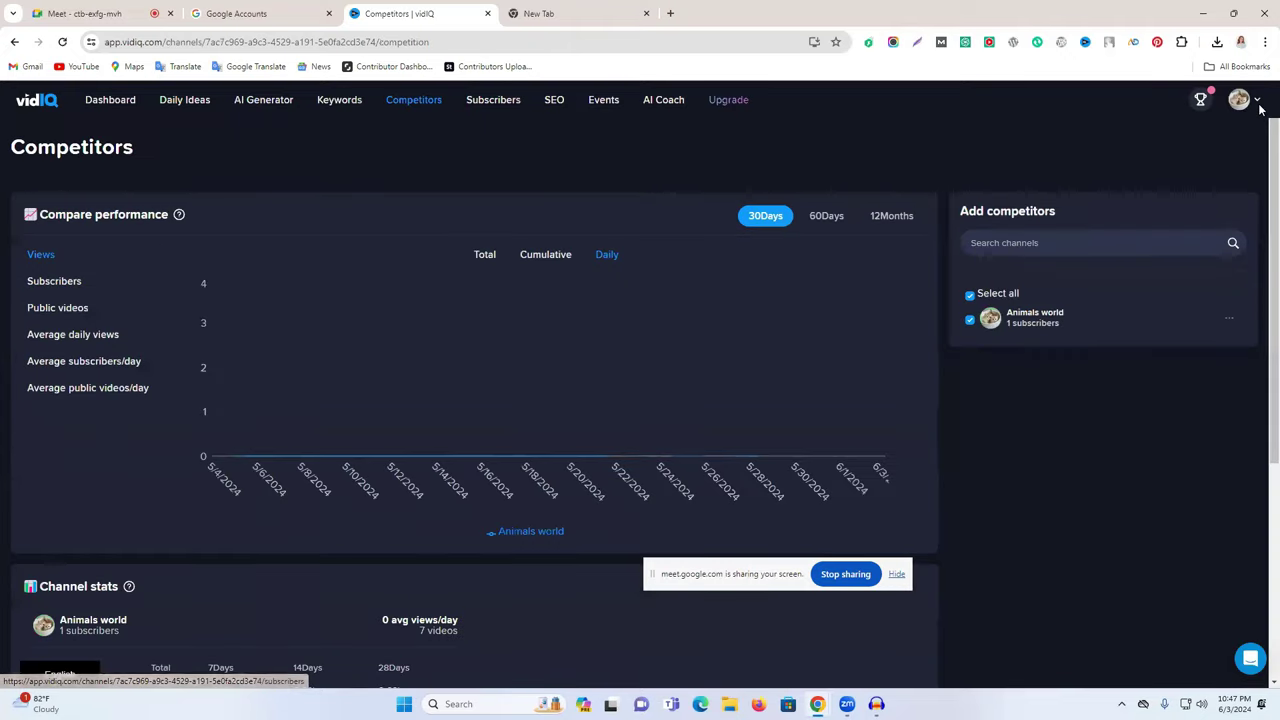
left_click(1257, 103)
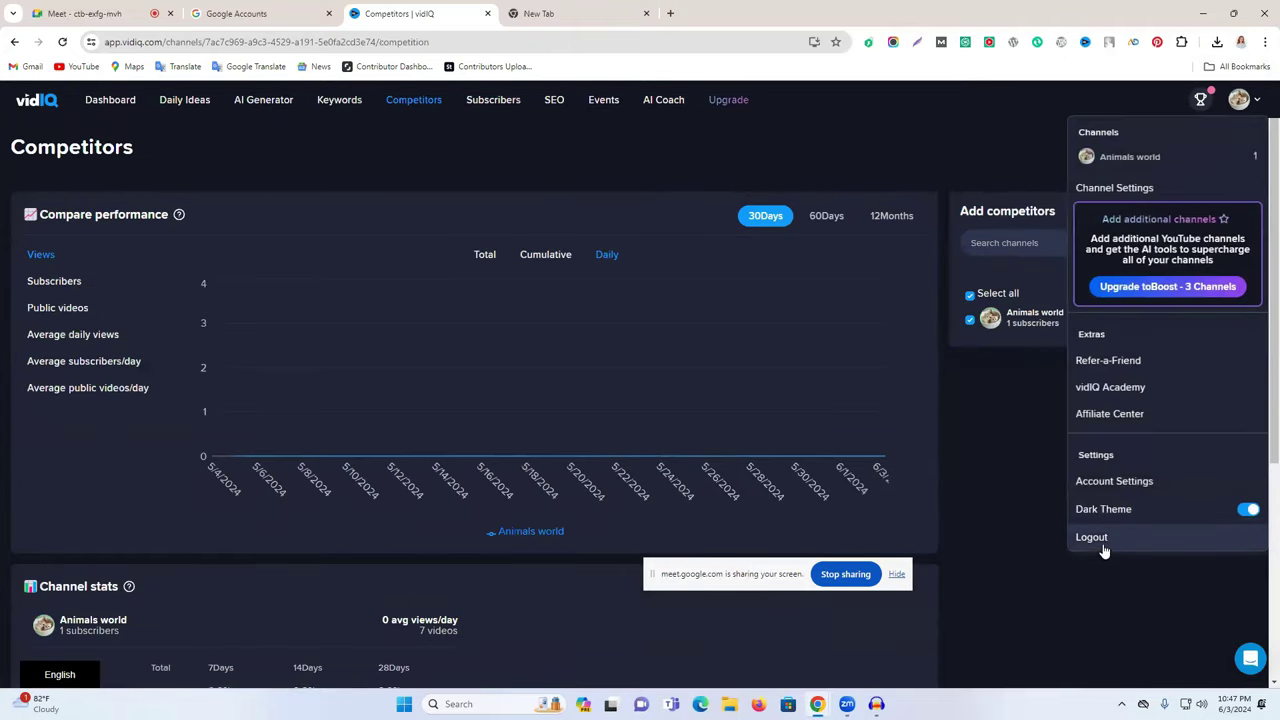
left_click(1102, 543)
- Sign up for a new vidIQ account using a modified e-mail address
left_click(899, 514)
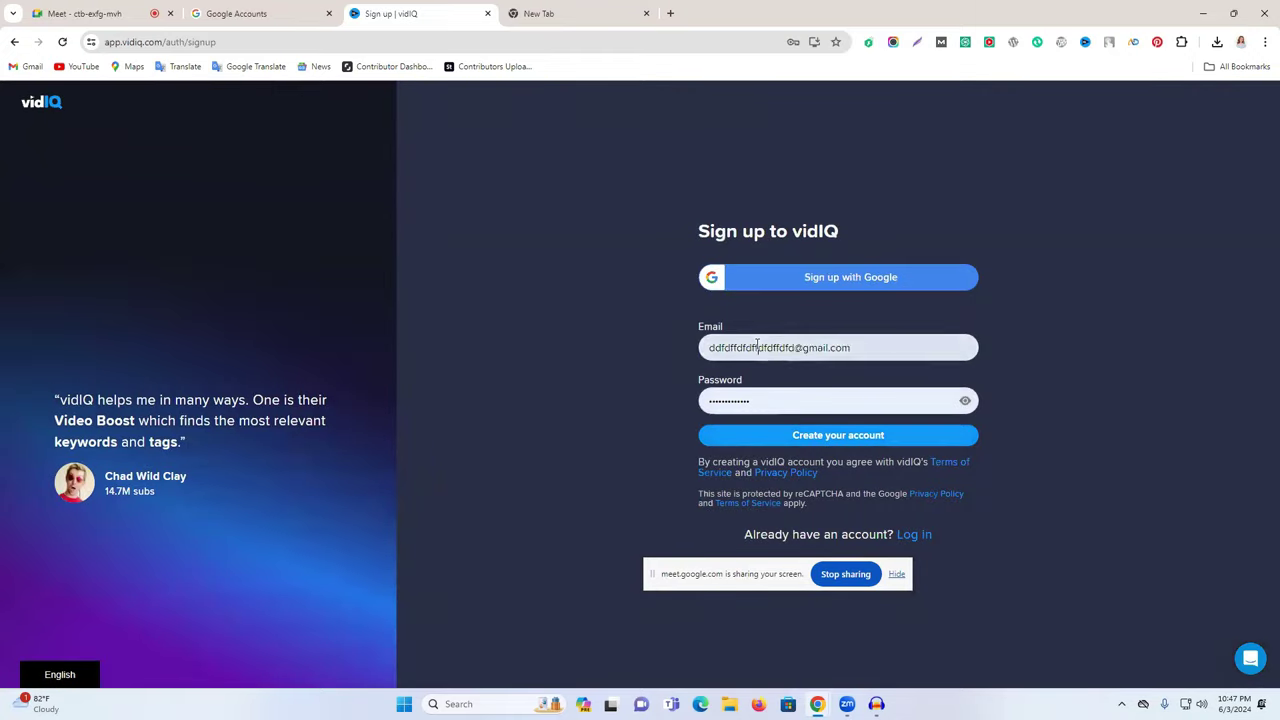
left_click(757, 347)
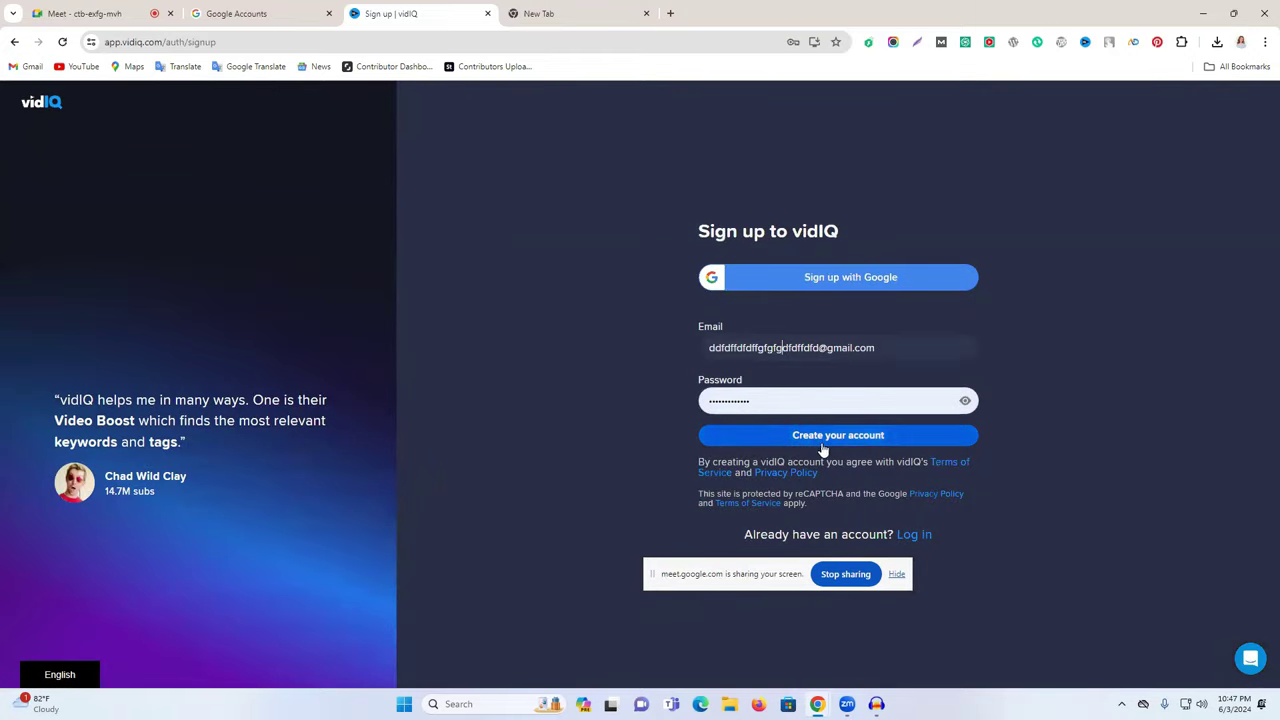
left_click(843, 435)
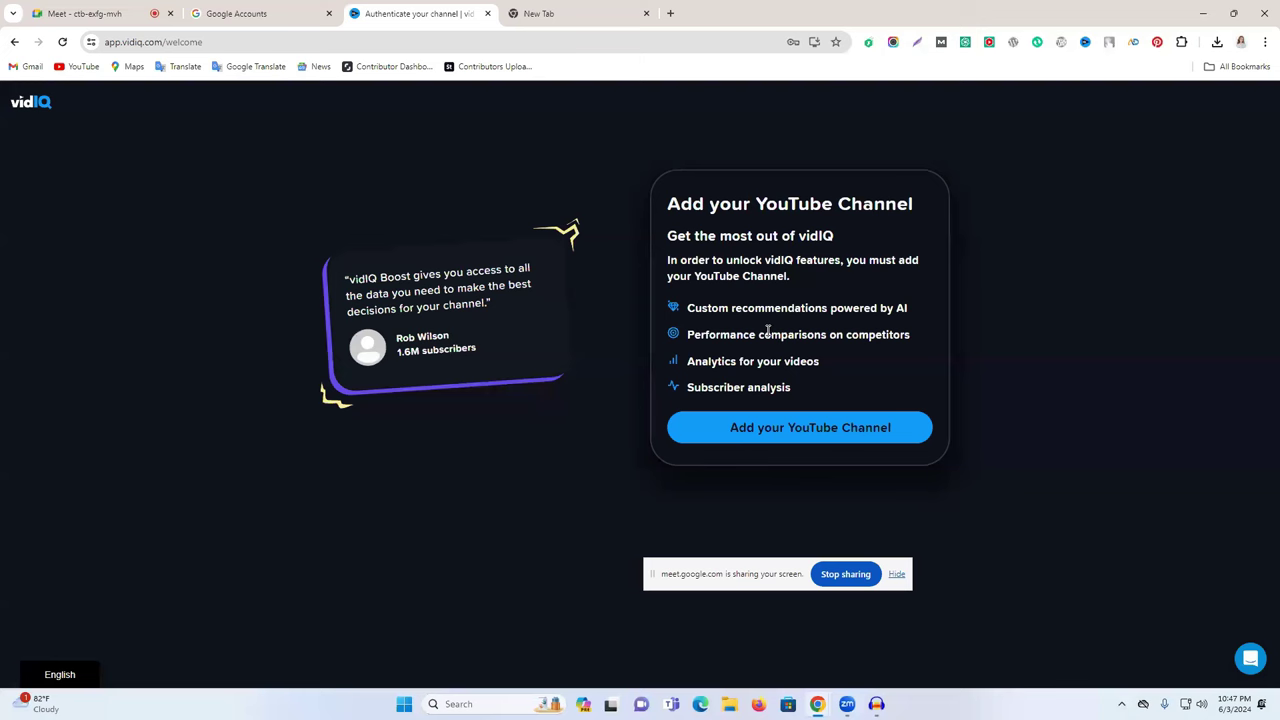
- Link the Broken Lover YouTube channel, allow access, continue free, and return to Meet
left_click(748, 430)
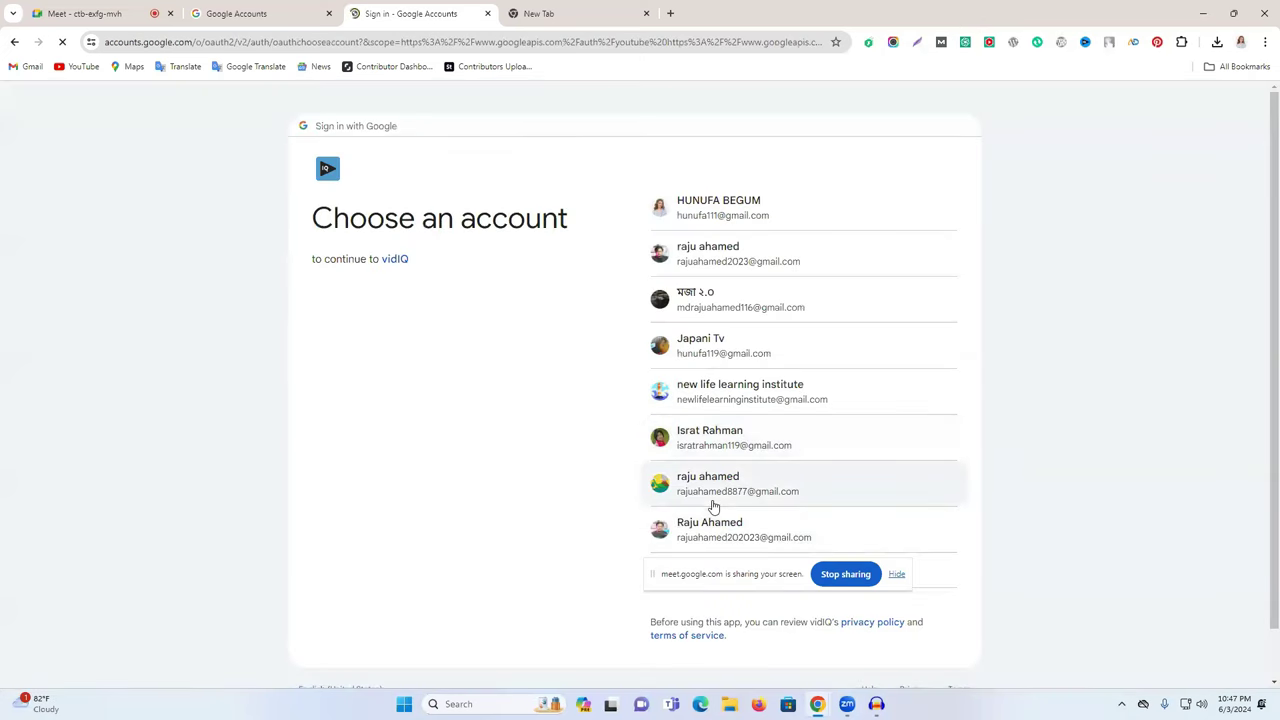
left_click(727, 492)
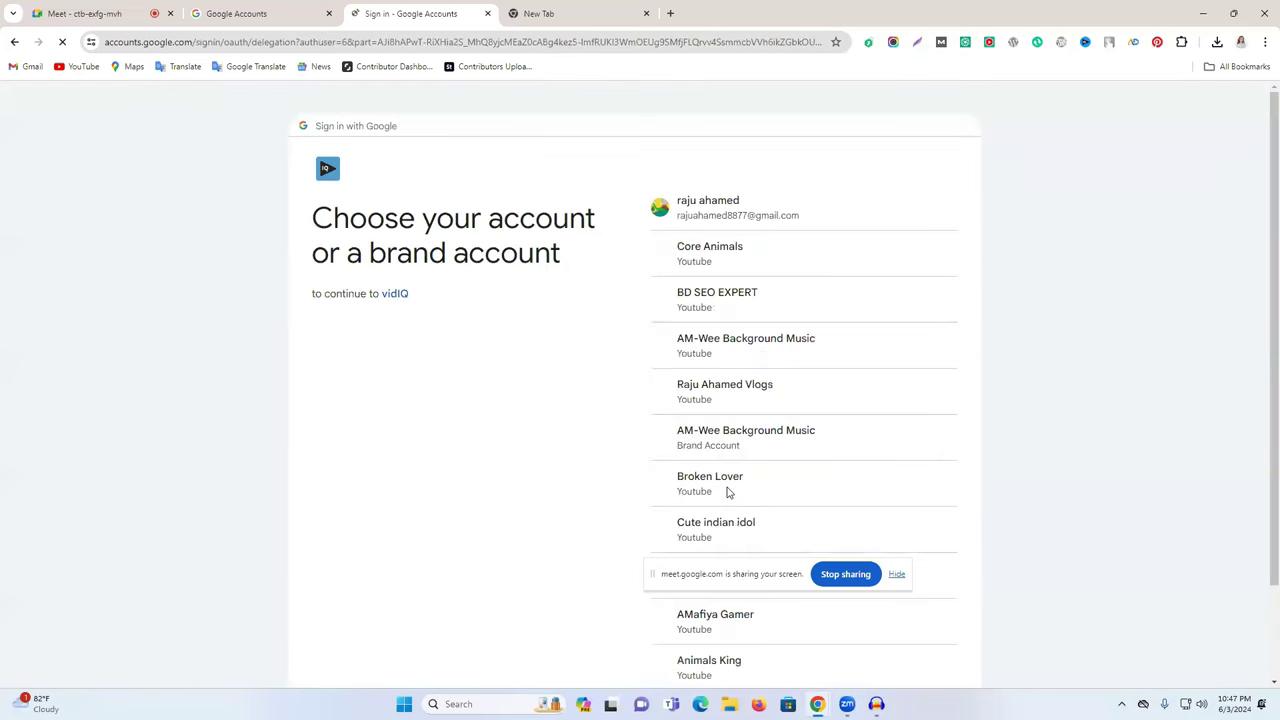
left_click(722, 502)
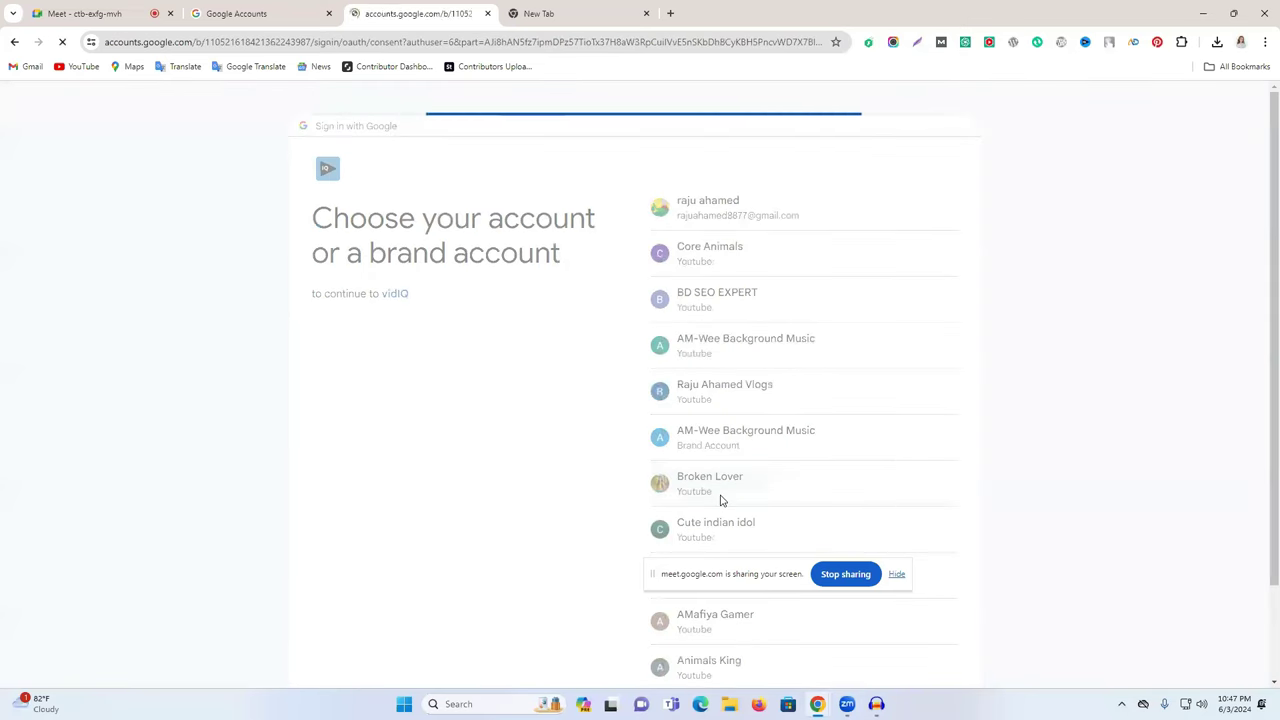
left_click(752, 512)
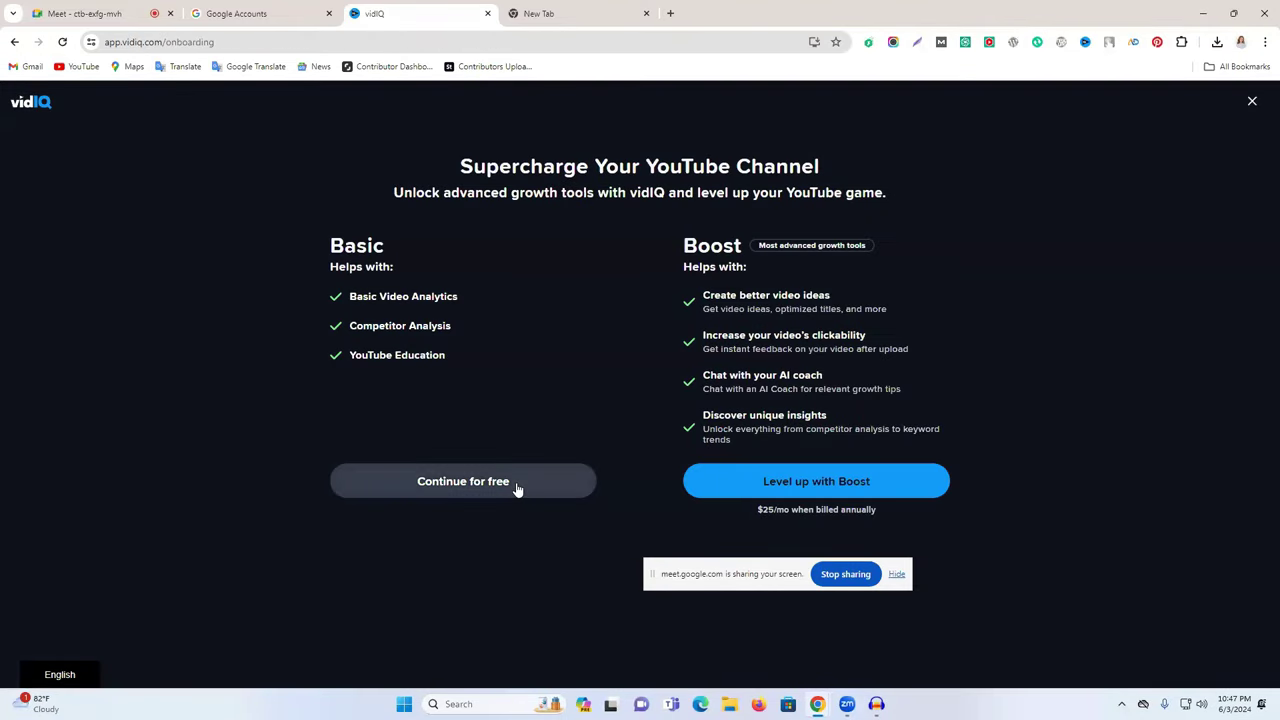
left_click(517, 488)
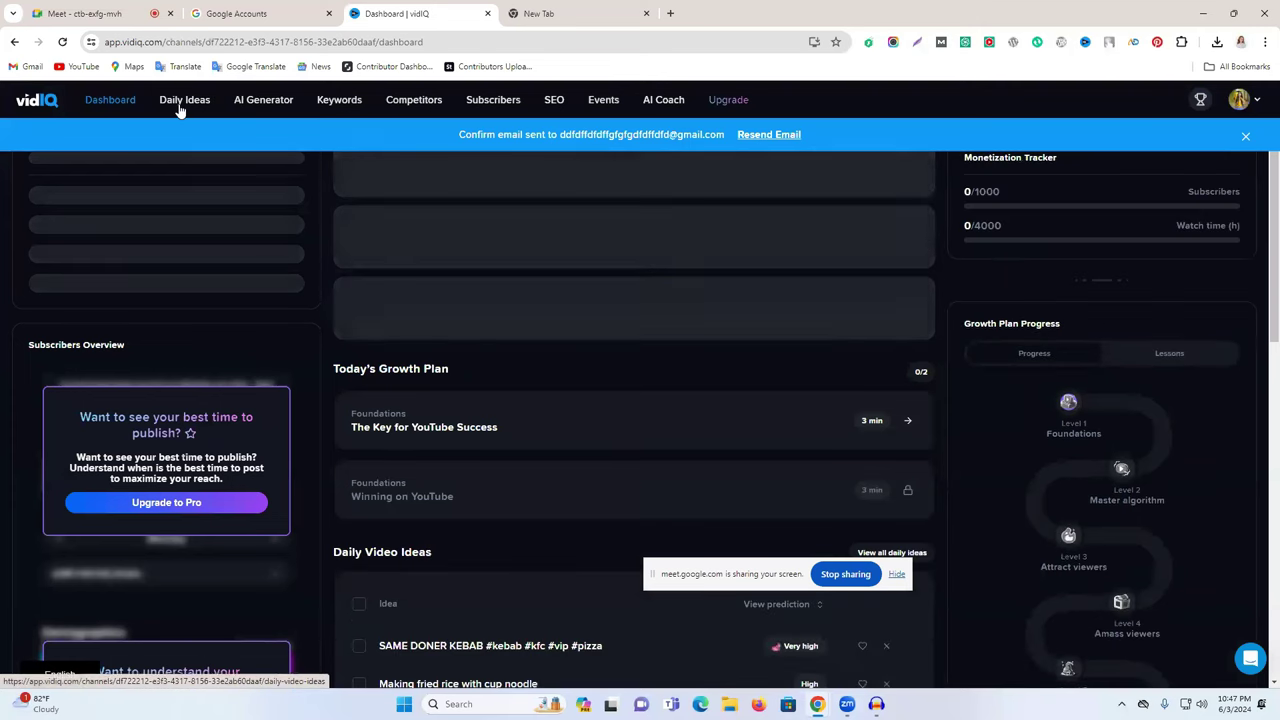
left_click(110, 20)
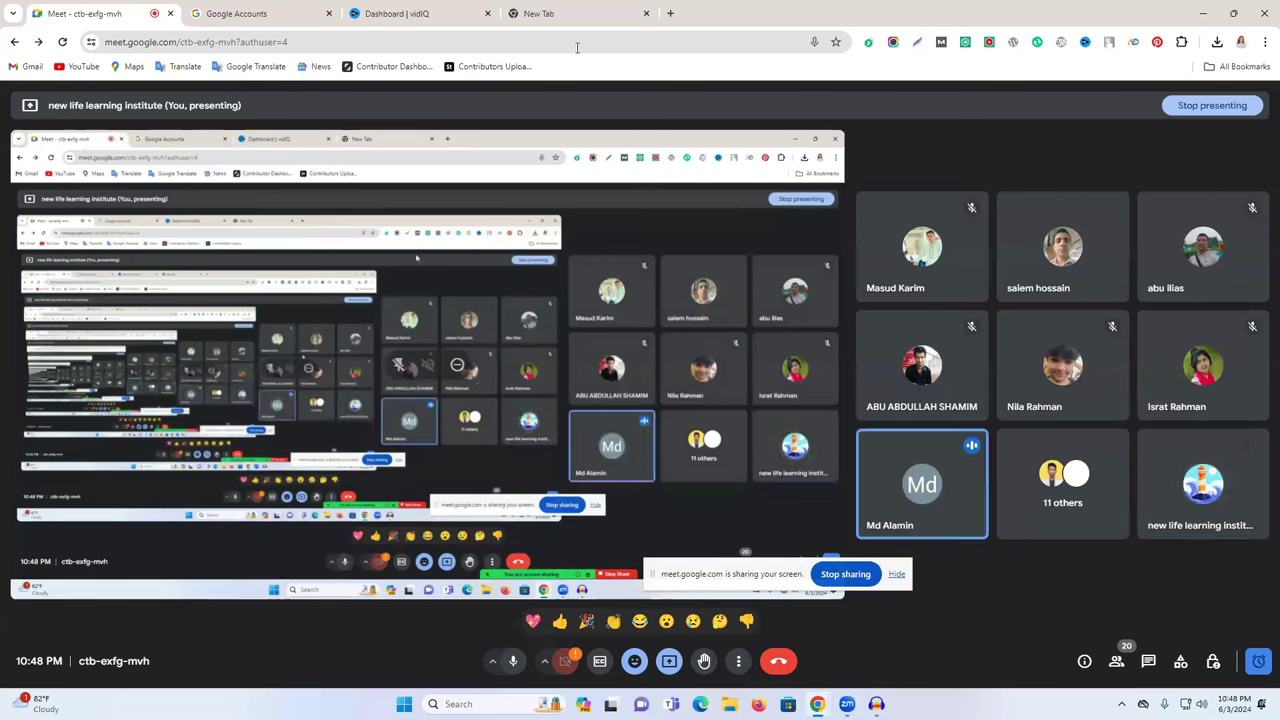
- Move the screen-sharing bar out of the way and switch to the Google Accounts tab
left_click(555, 15)
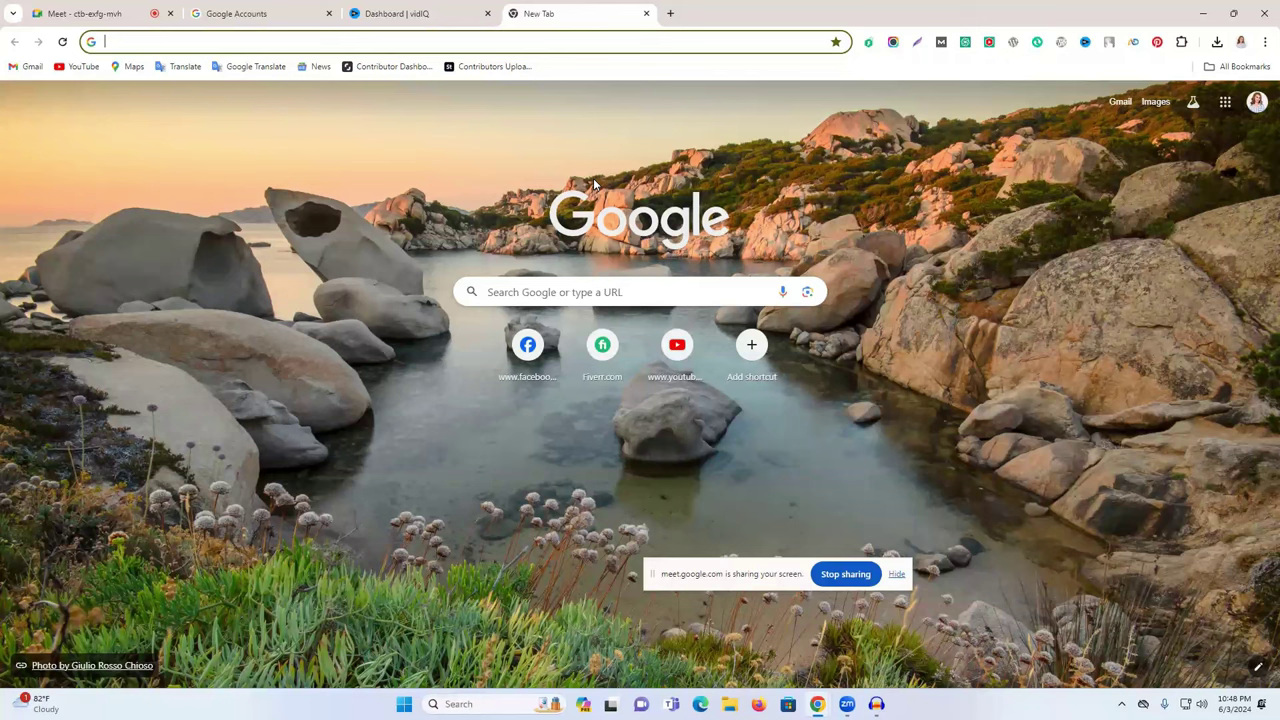
left_click(699, 589)
left_click_drag(697, 589, 497, 664)
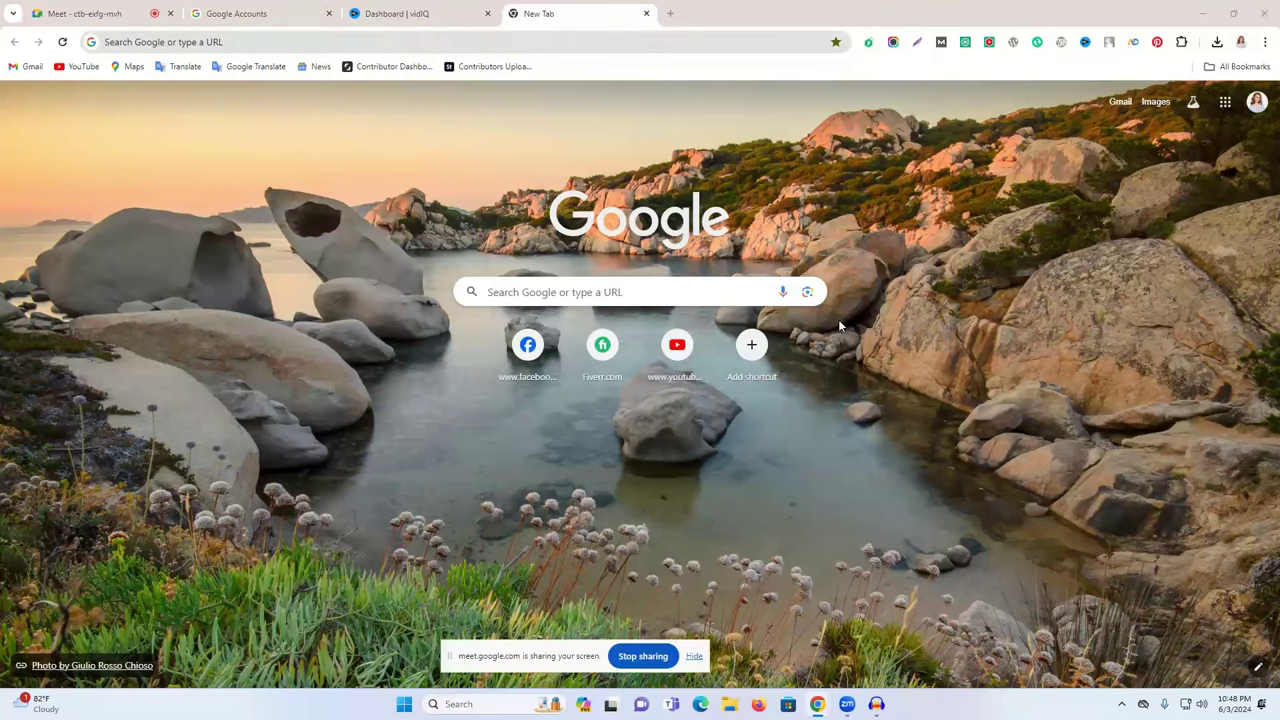
left_click(262, 12)
- Back on the vidIQ dashboard, view the Keywords and AI Generator pages
left_click(390, 12)
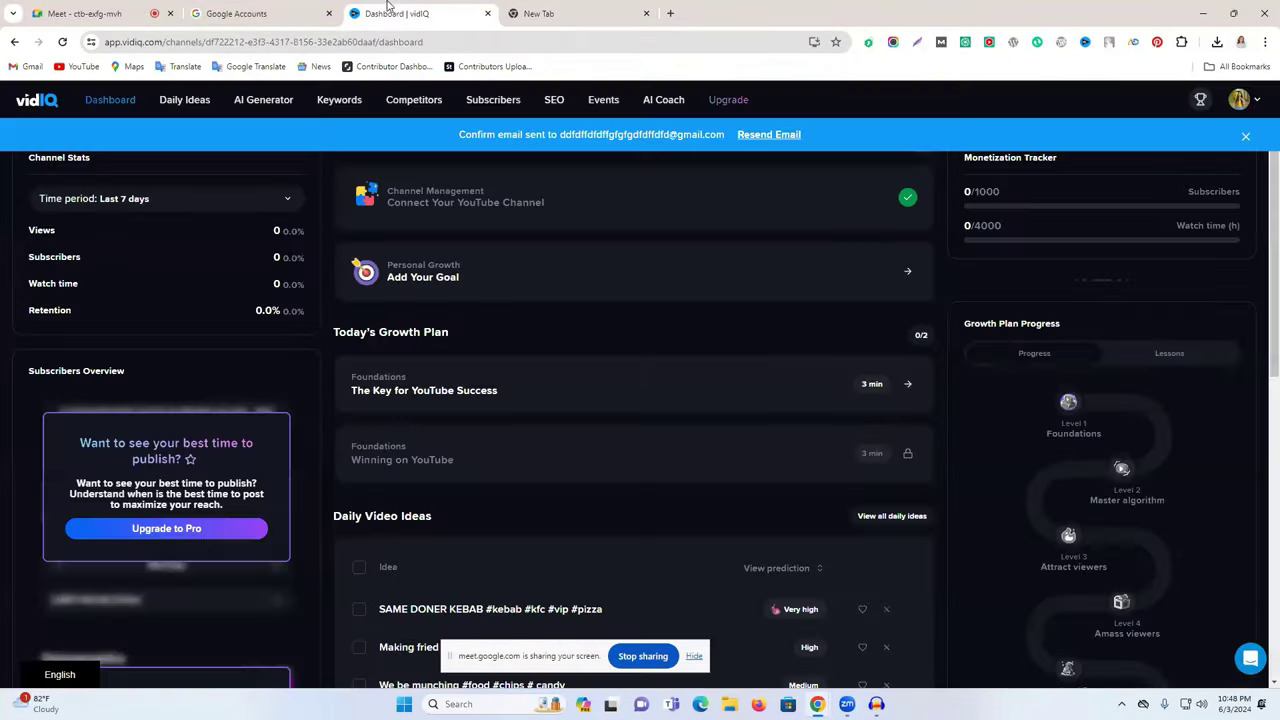
left_click(530, 6)
left_click(427, 6)
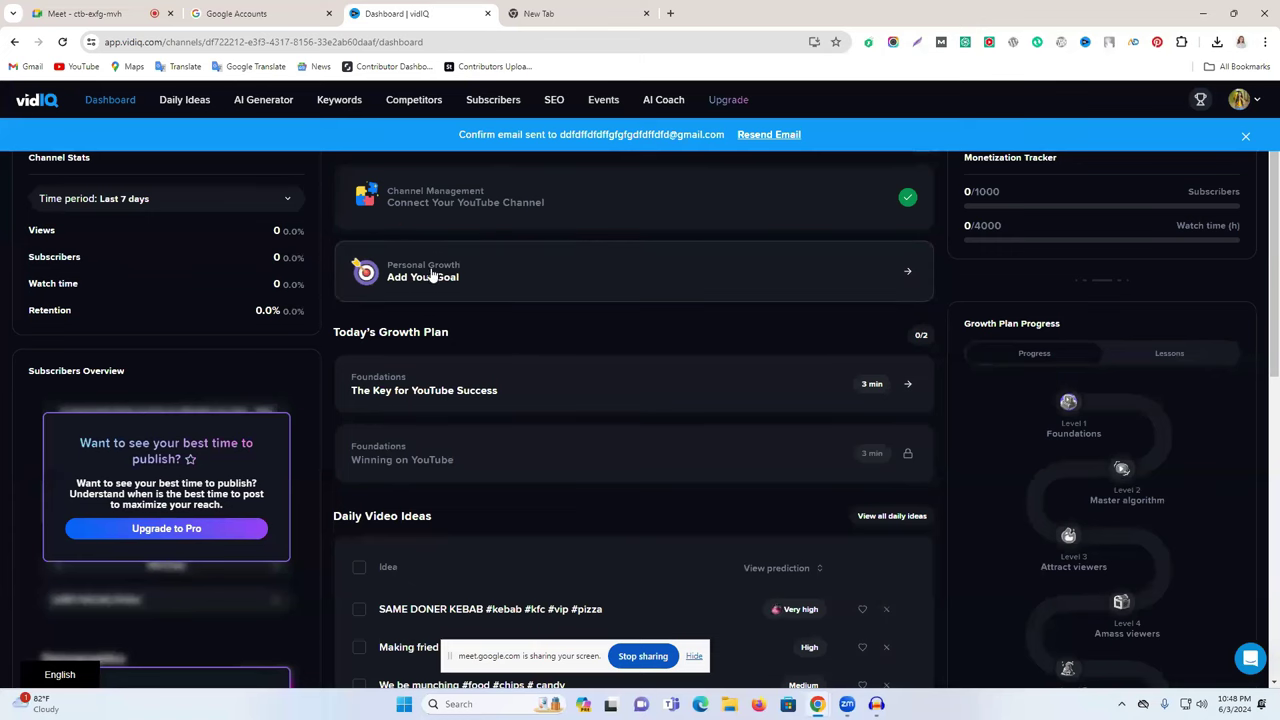
left_click(330, 102)
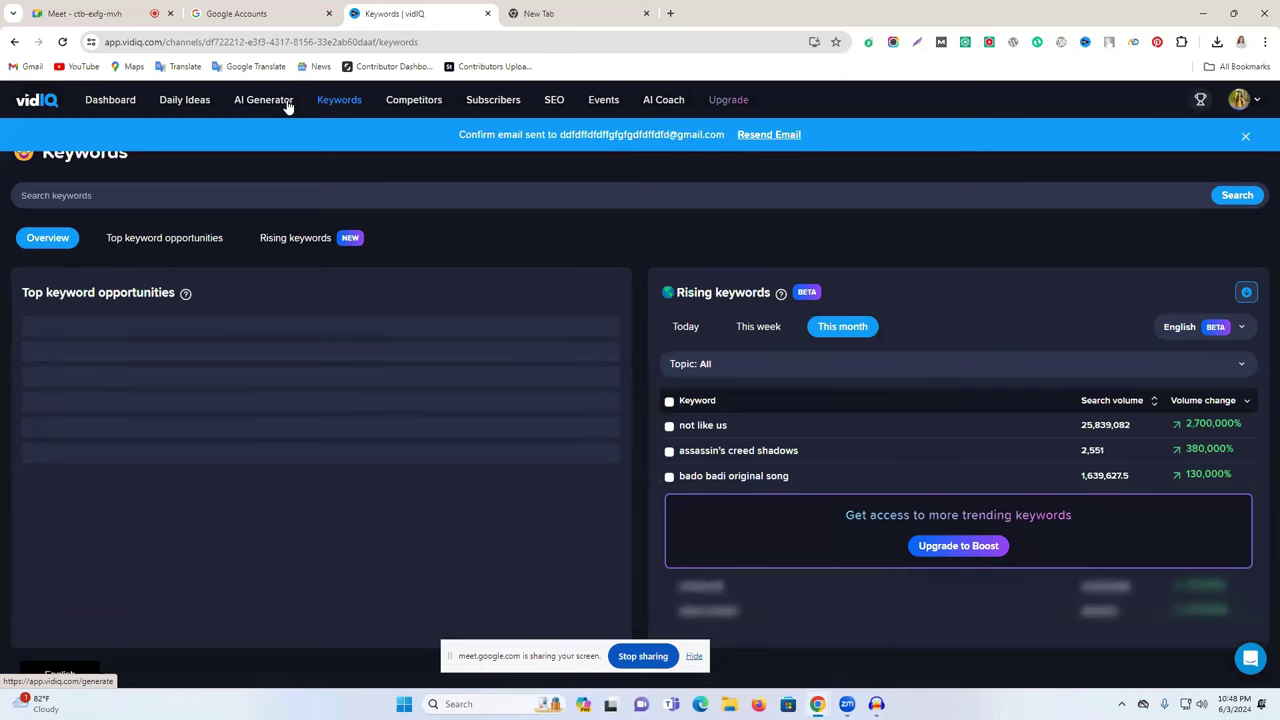
left_click(285, 102)
- Scroll through Daily Ideas, open the AI Coach chat, then show the new tab
left_click(216, 106)
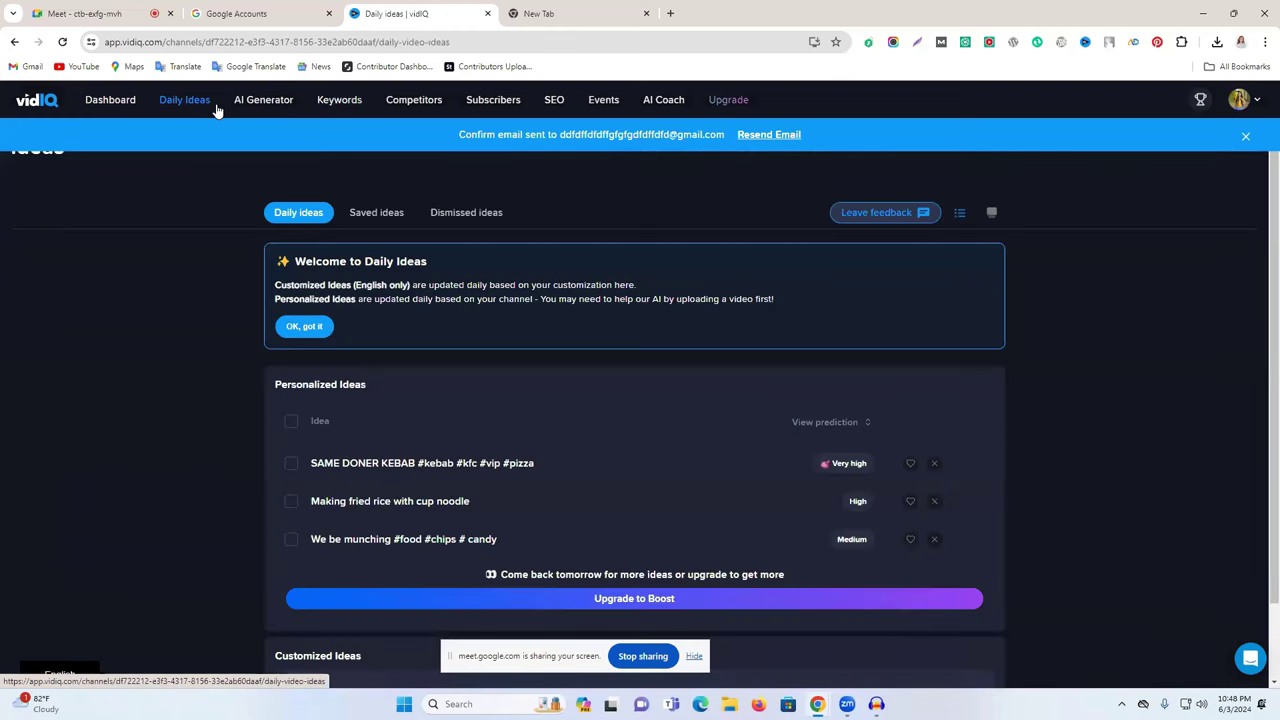
scroll(504, 336, "down", 1)
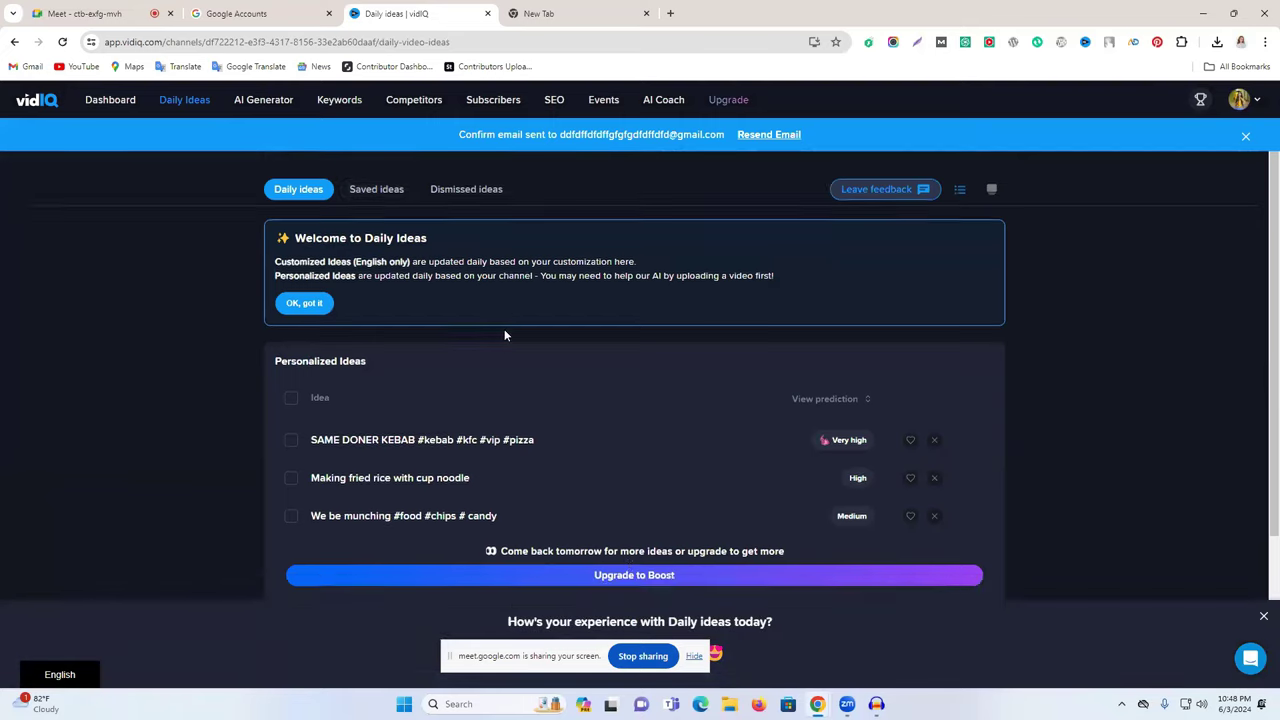
scroll(504, 336, "down", 2)
scroll(628, 383, "up", 2)
scroll(628, 383, "down", 2)
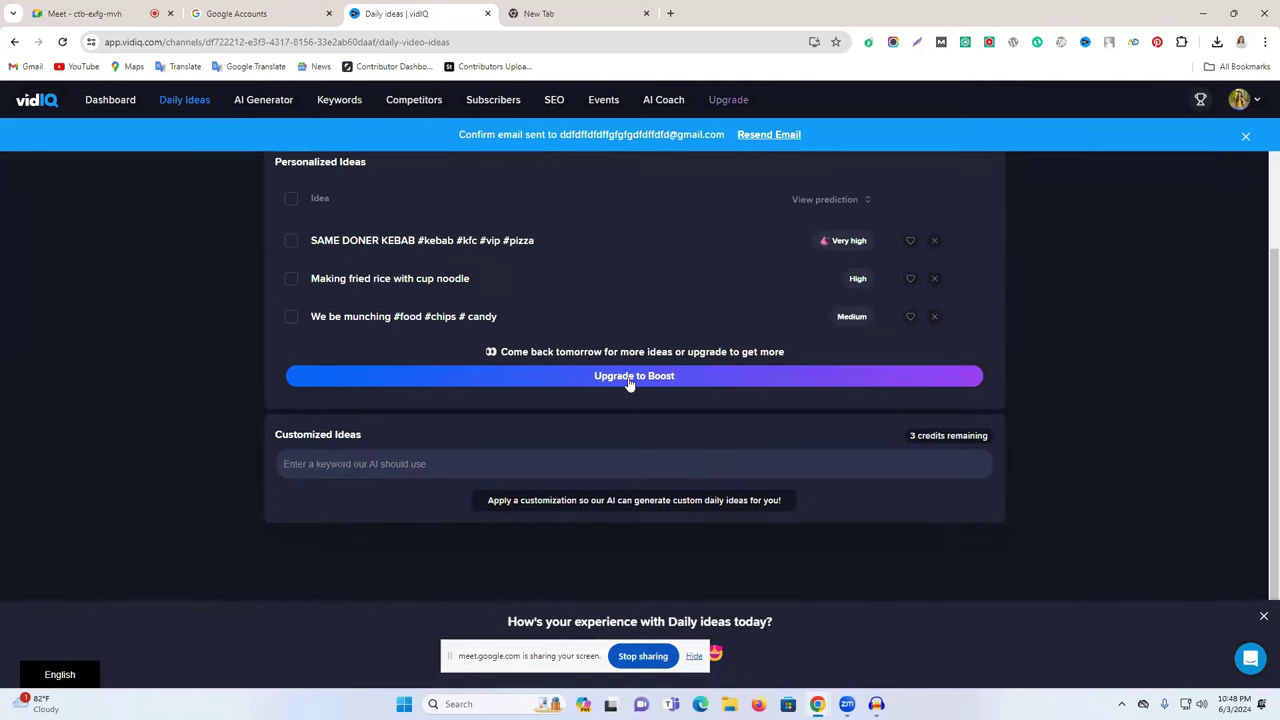
scroll(628, 383, "up", 2)
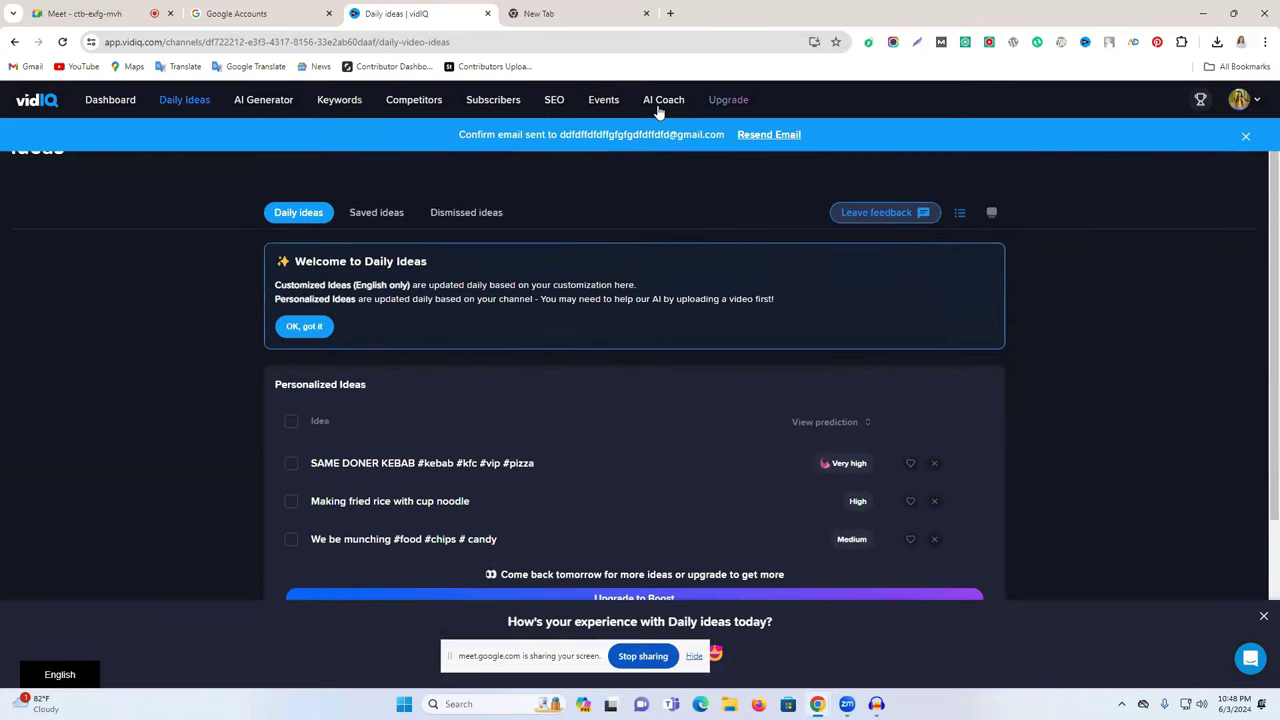
left_click(663, 100)
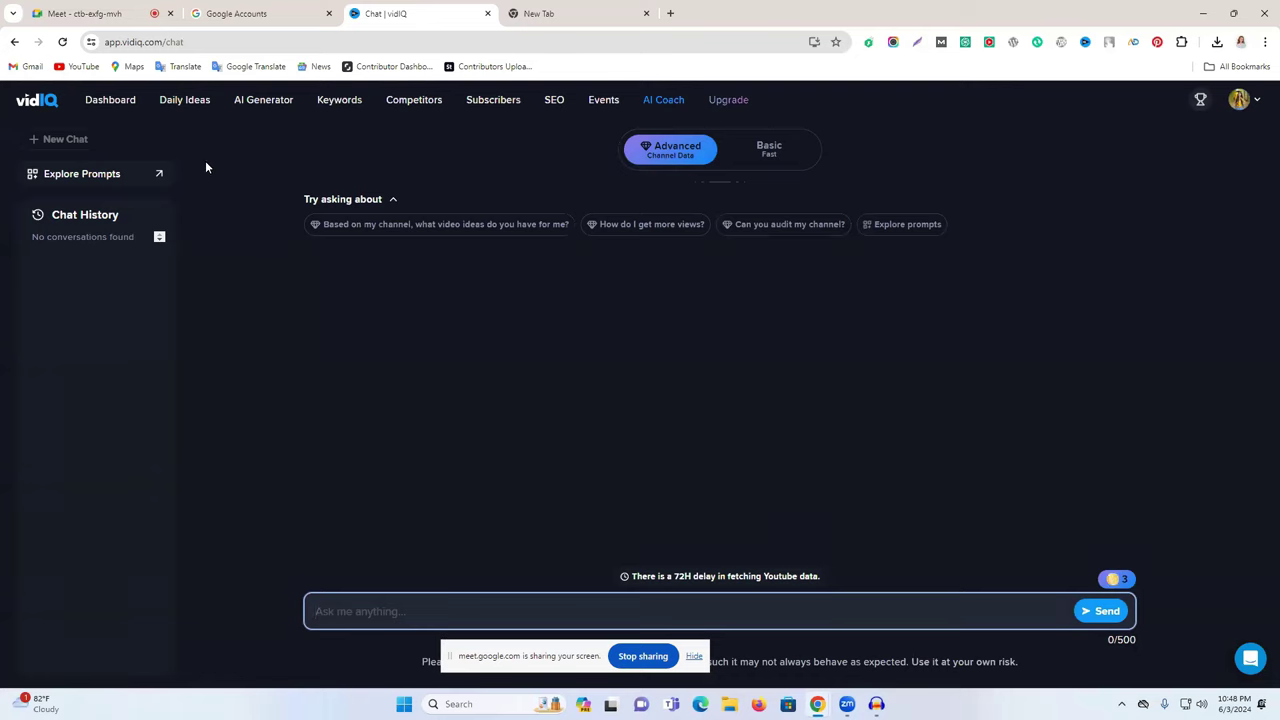
left_click(566, 13)
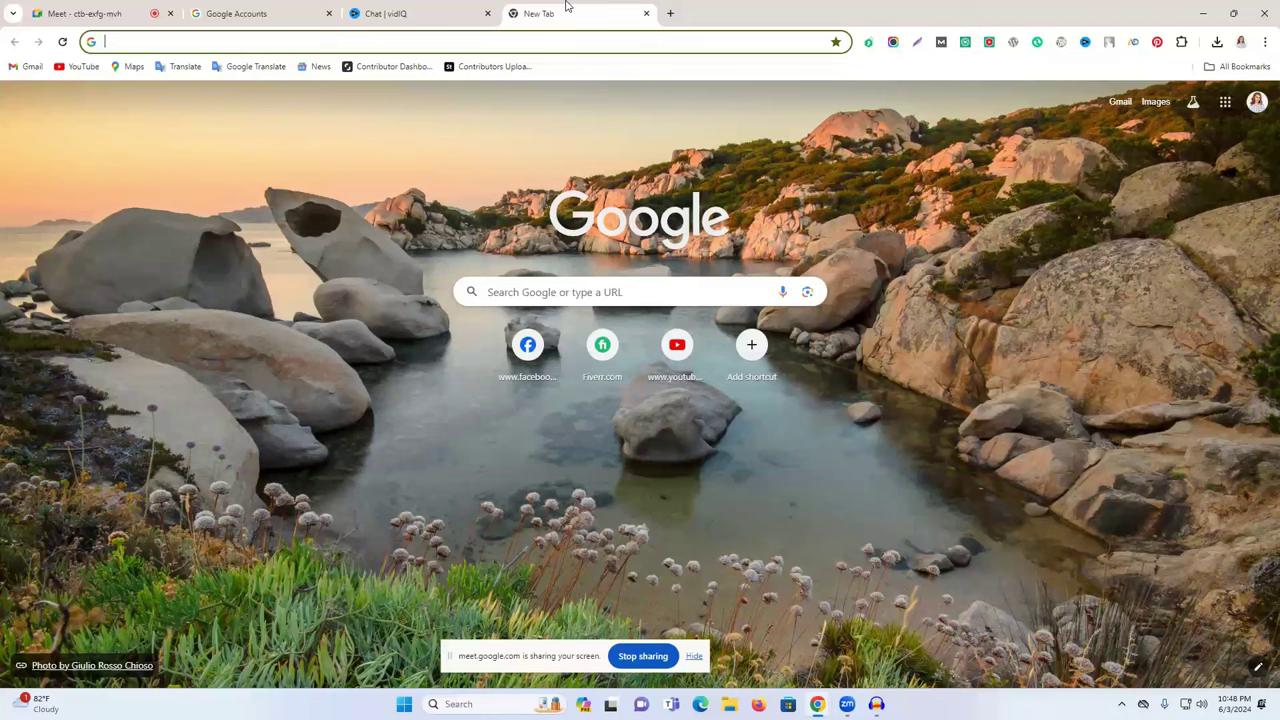
- Search Google for 'youtube channel name generator' and open Namechk's YouTube Name Generator
left_click(500, 37)
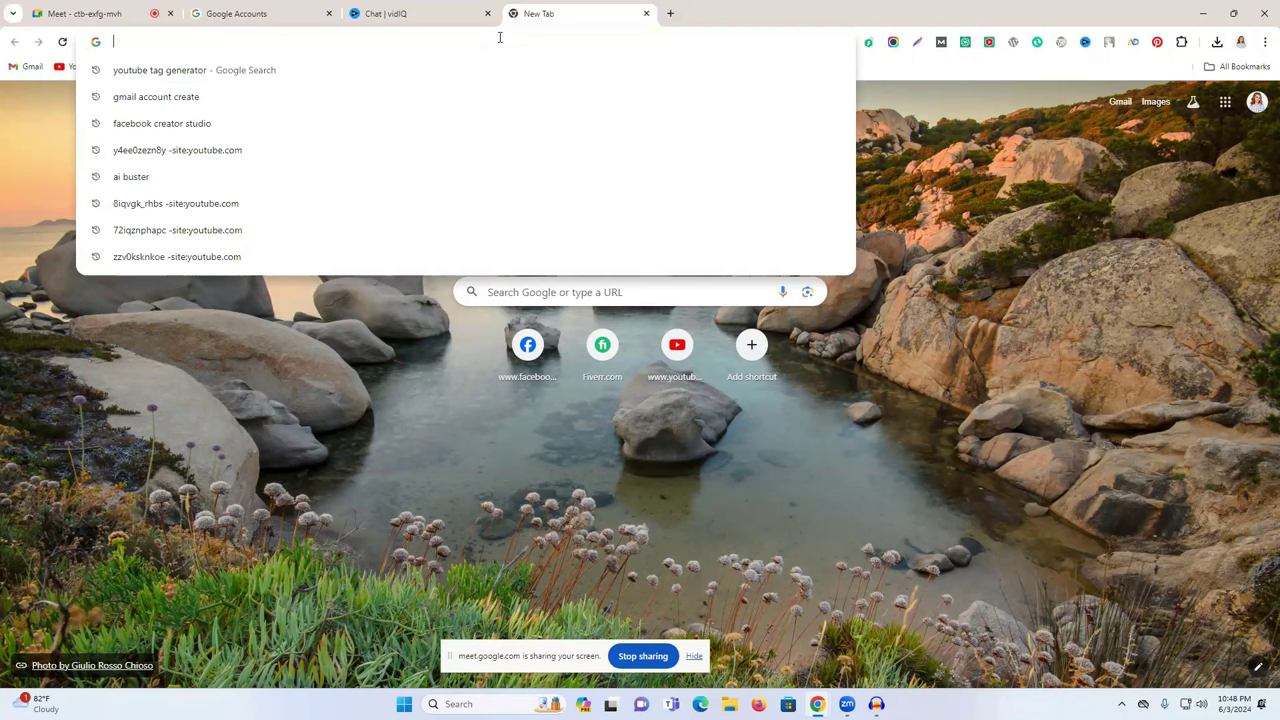
type("youtu")
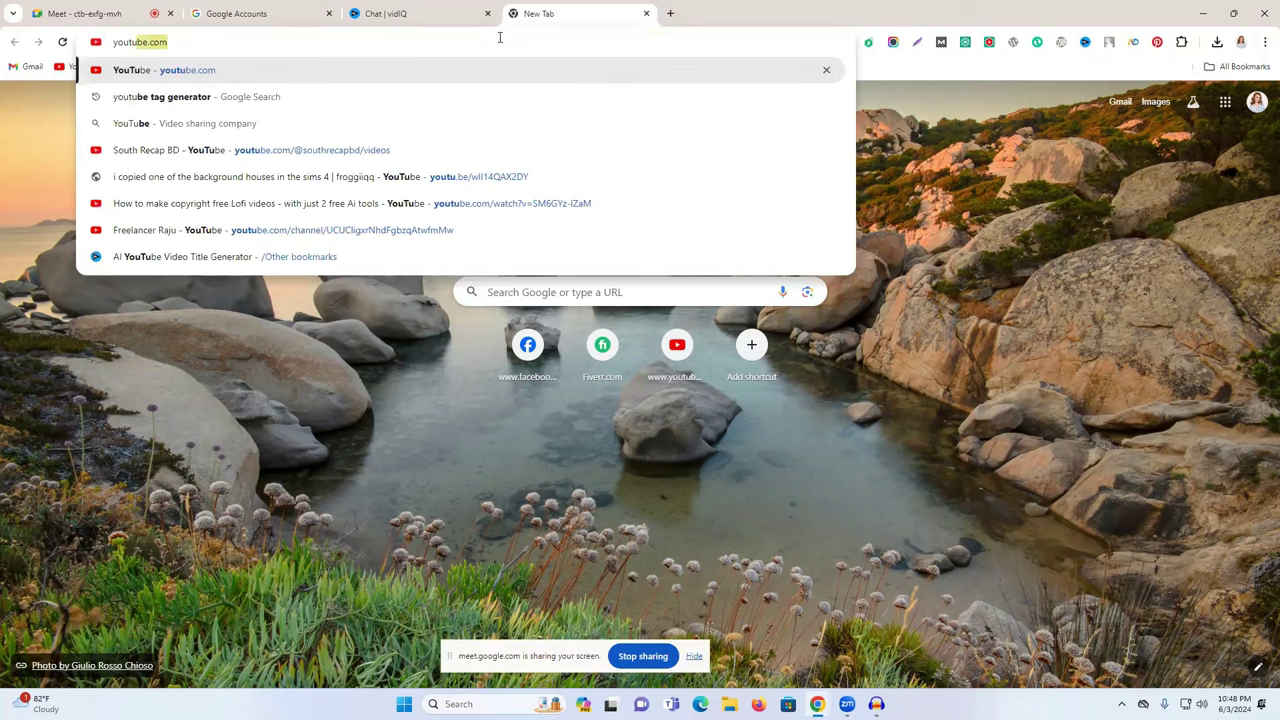
type("be c")
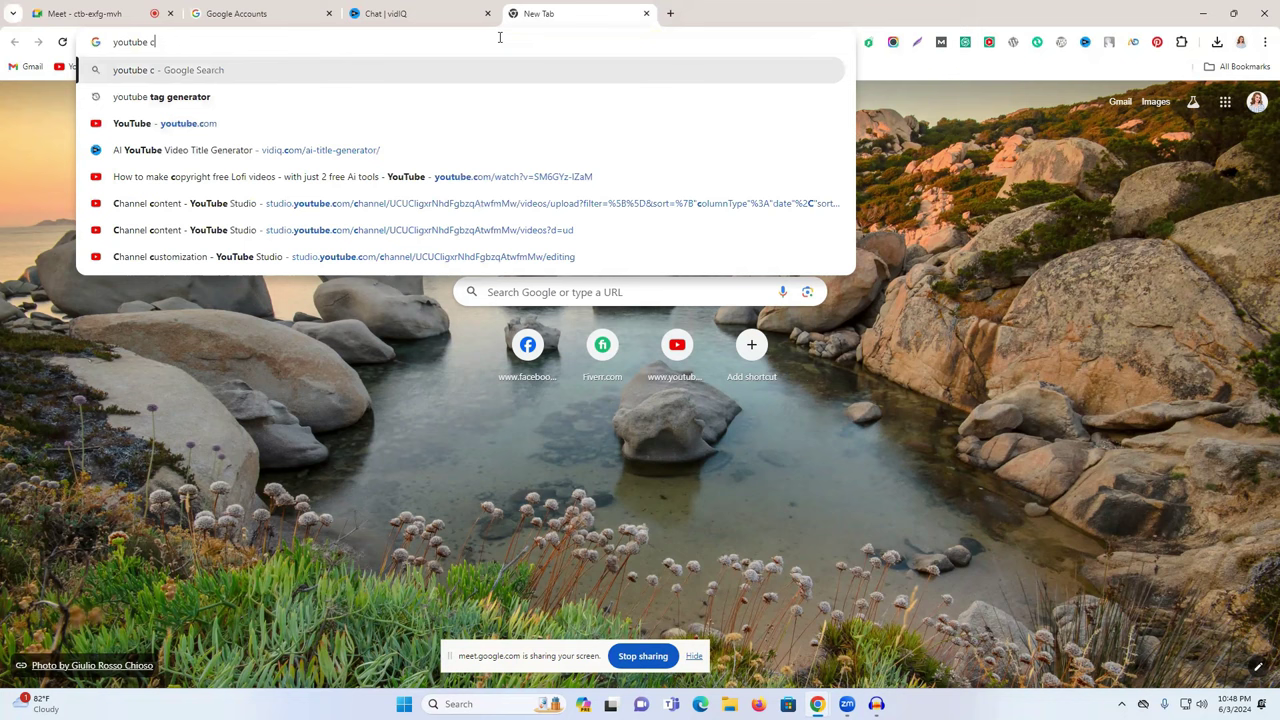
type("hannel")
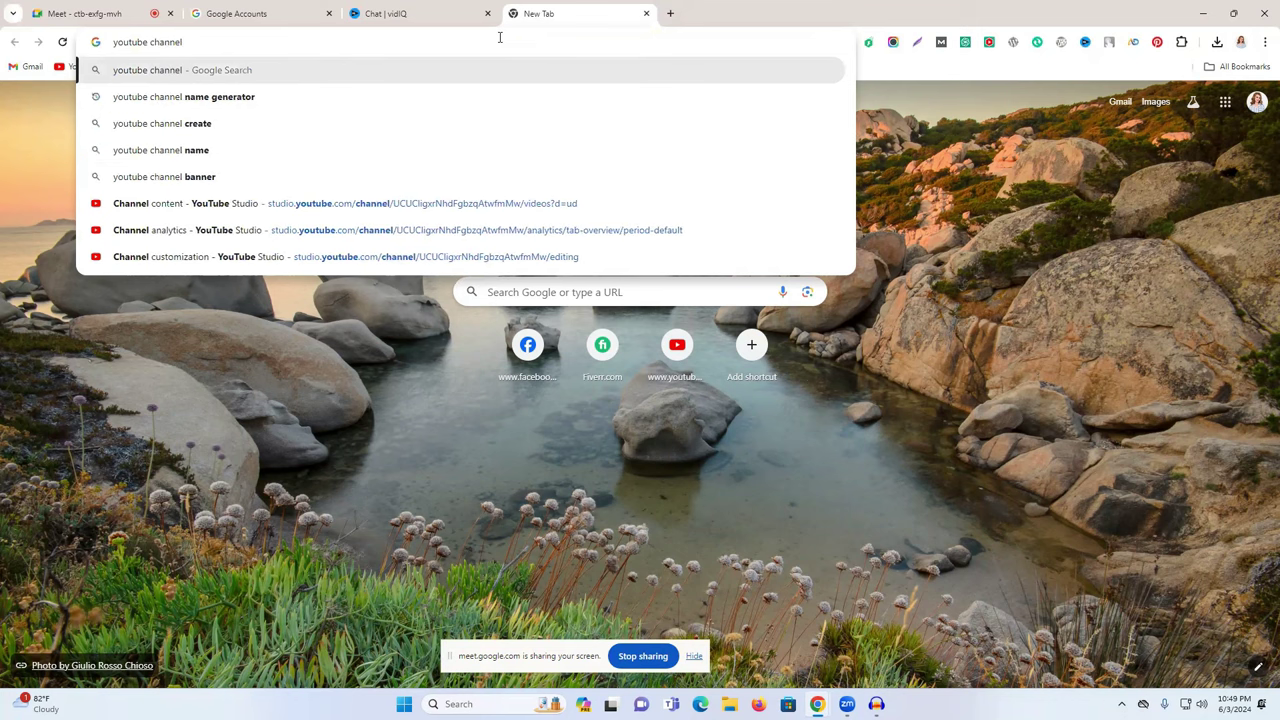
left_click(309, 93)
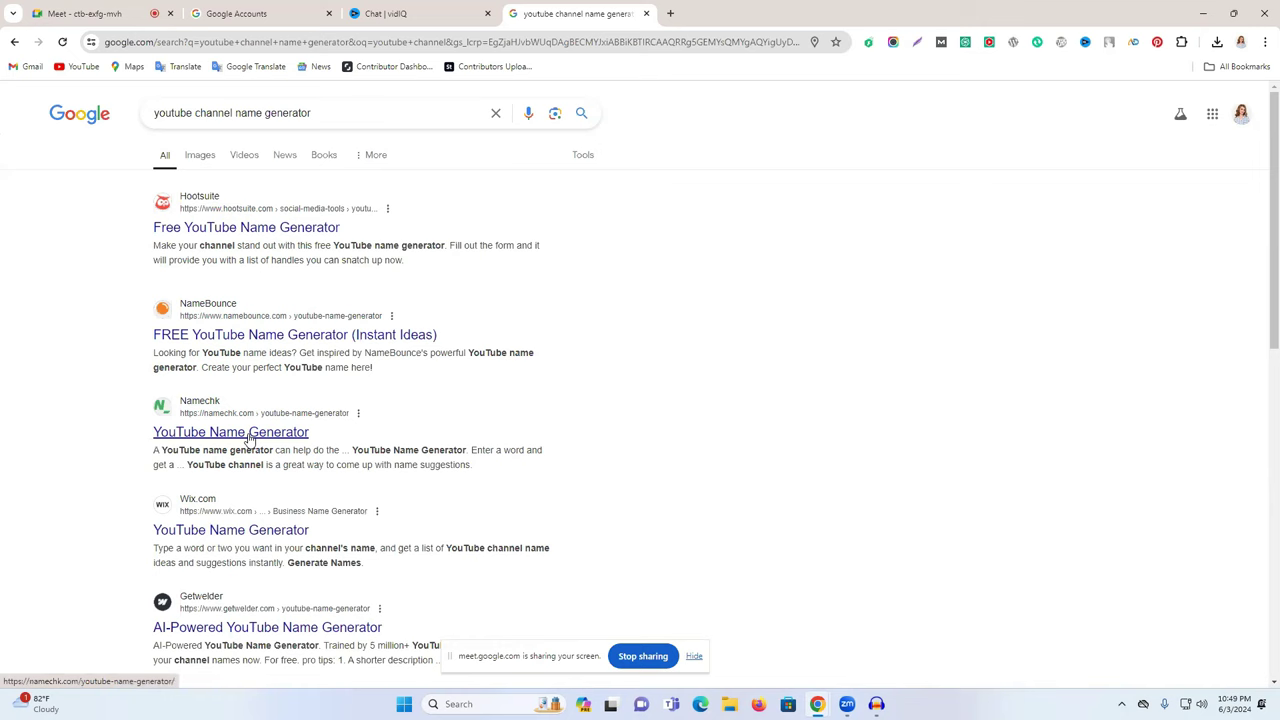
left_click(263, 432)
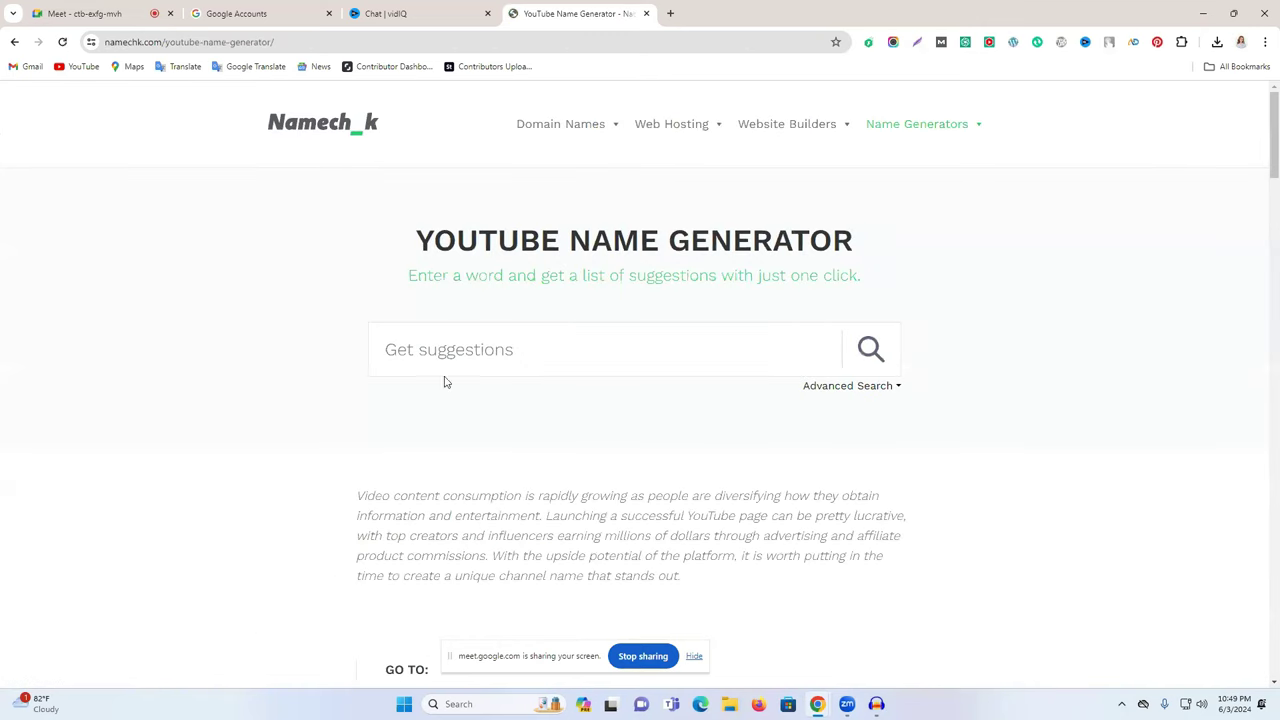
- Search Namechk's generator for 'fitness' after passing the reCAPTCHA check
left_click(465, 344)
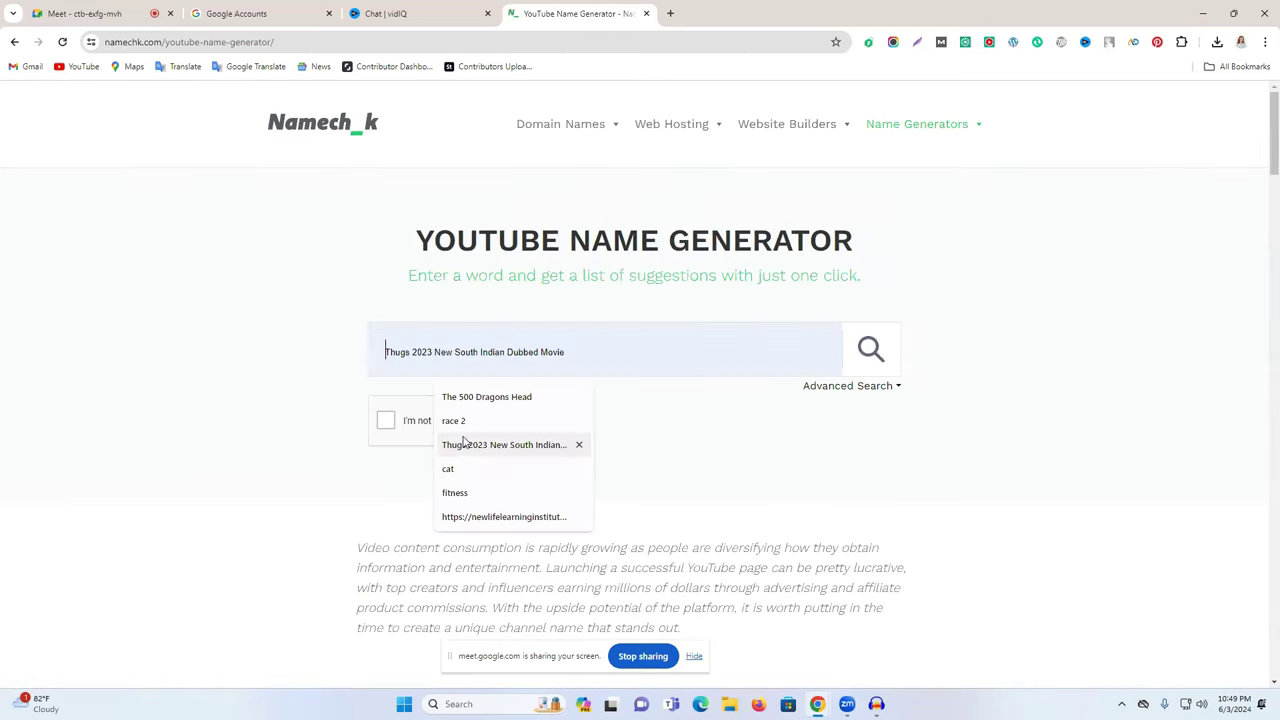
left_click(463, 494)
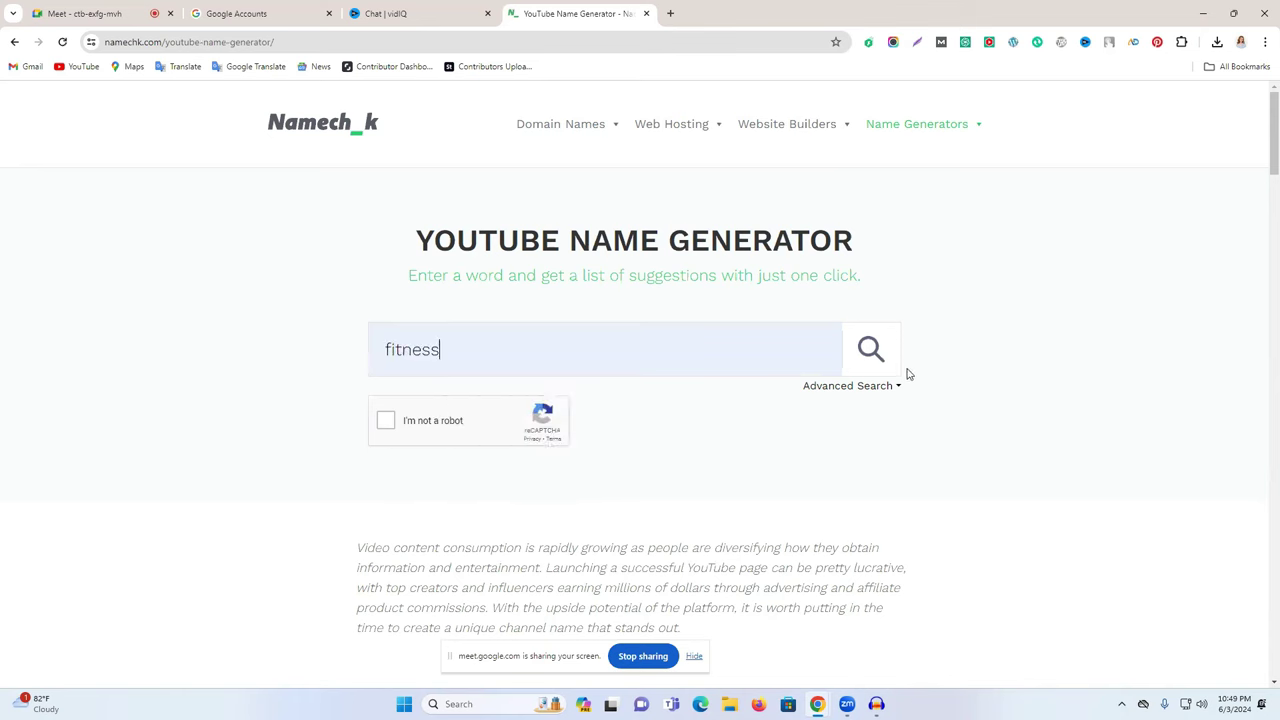
left_click(864, 358)
left_click(401, 462)
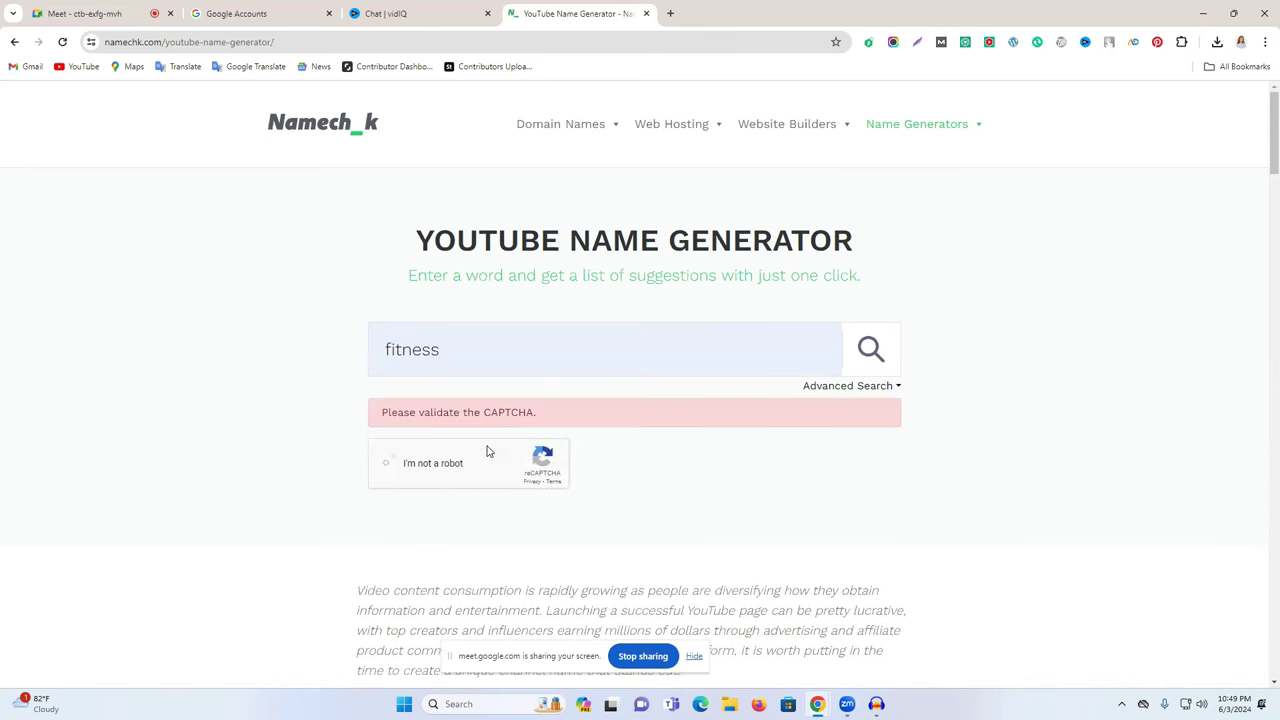
left_click(869, 348)
- Browse the suggested fitness names, such as FitnessTalkies, and their .com availability
scroll(729, 397, "down", 4)
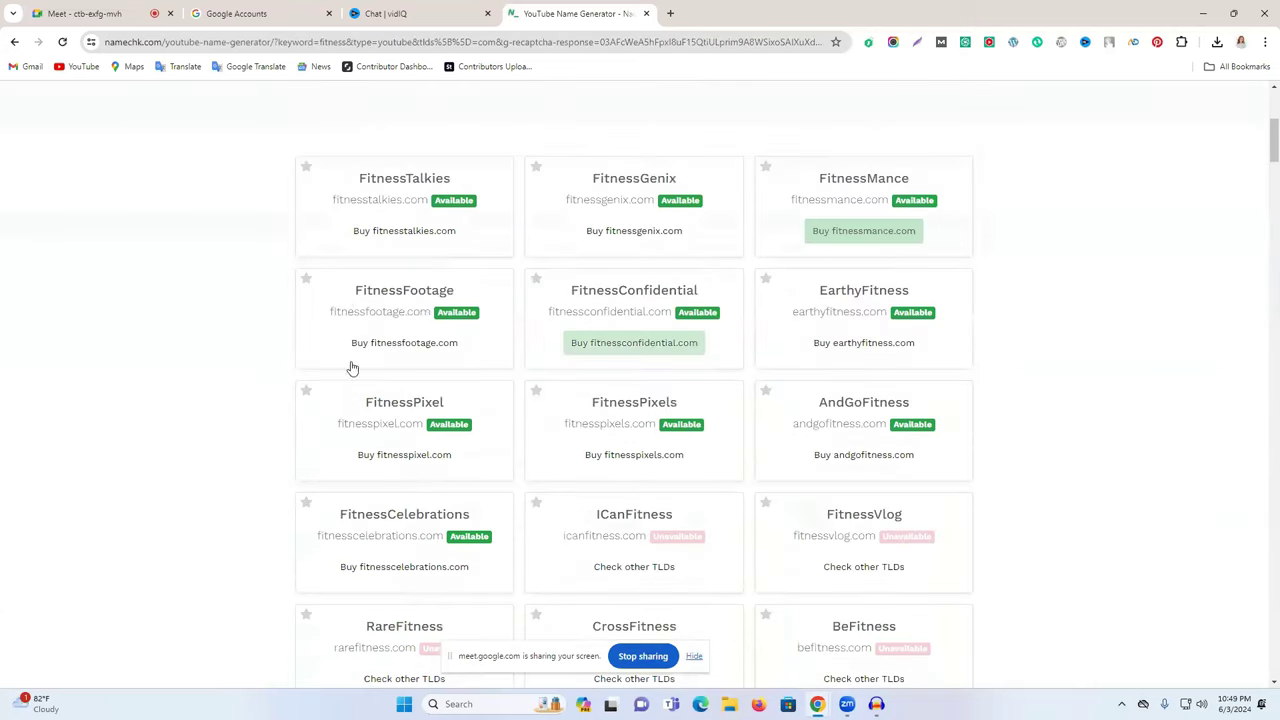
scroll(360, 257, "up", 1)
left_click_drag(271, 240, 1080, 394)
left_click(1040, 420)
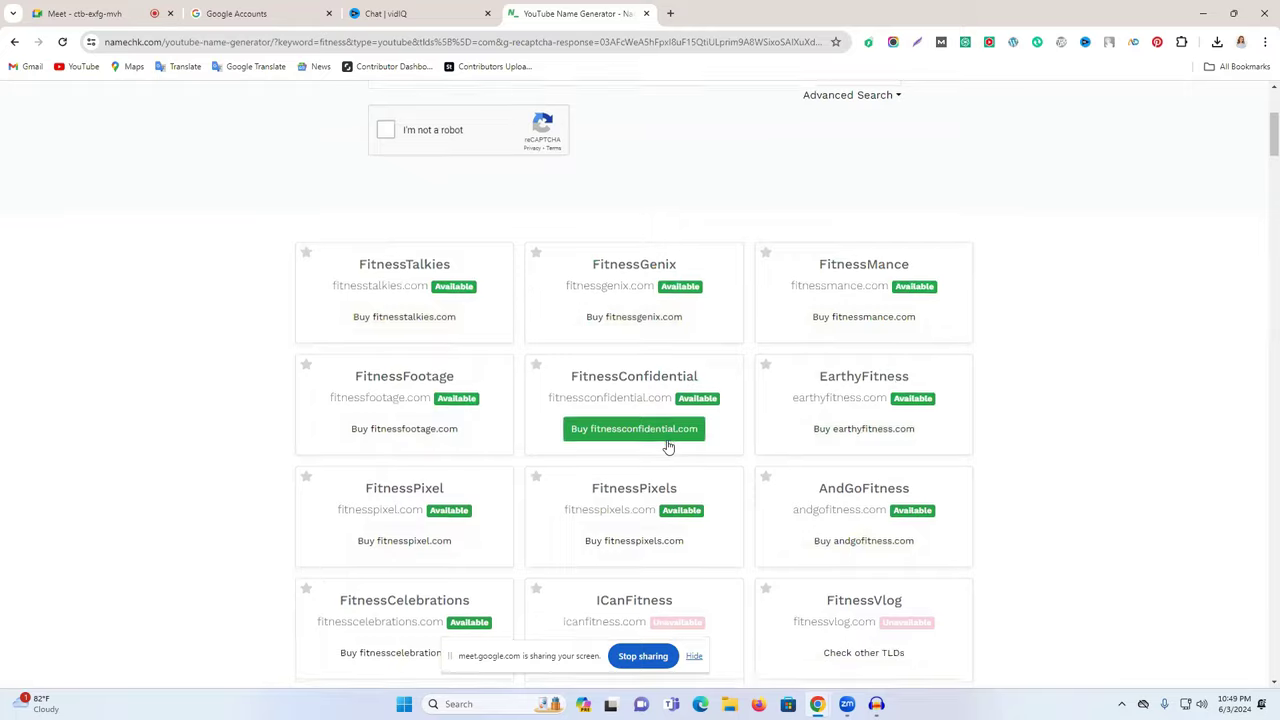
scroll(668, 447, "down", 2)
scroll(743, 394, "down", 3)
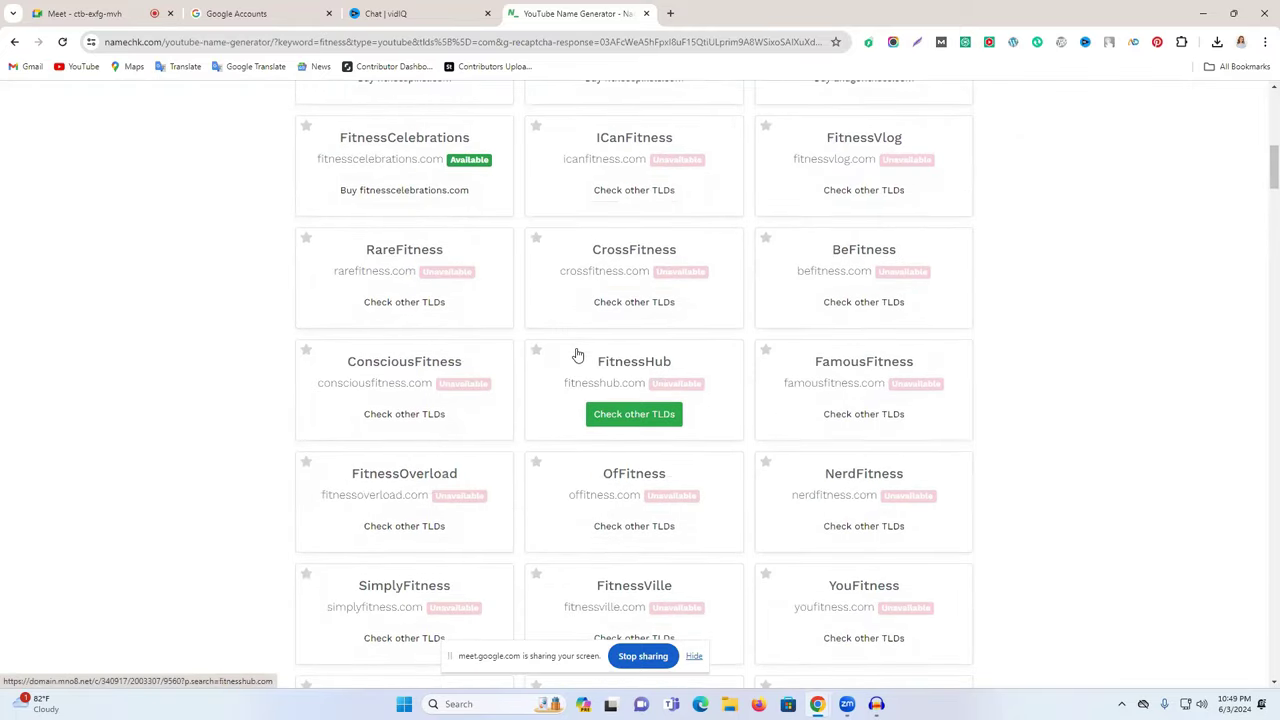
scroll(640, 350, "down", 5)
scroll(620, 362, "down", 1)
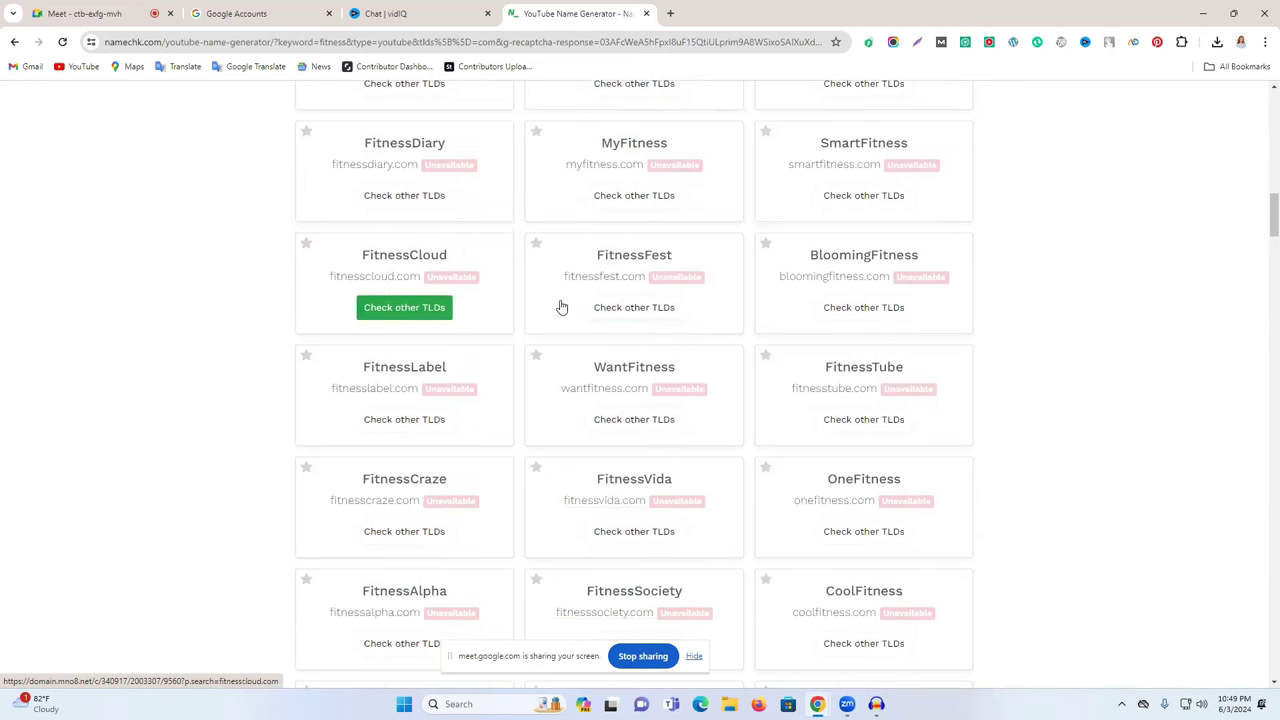
scroll(590, 305, "down", 5)
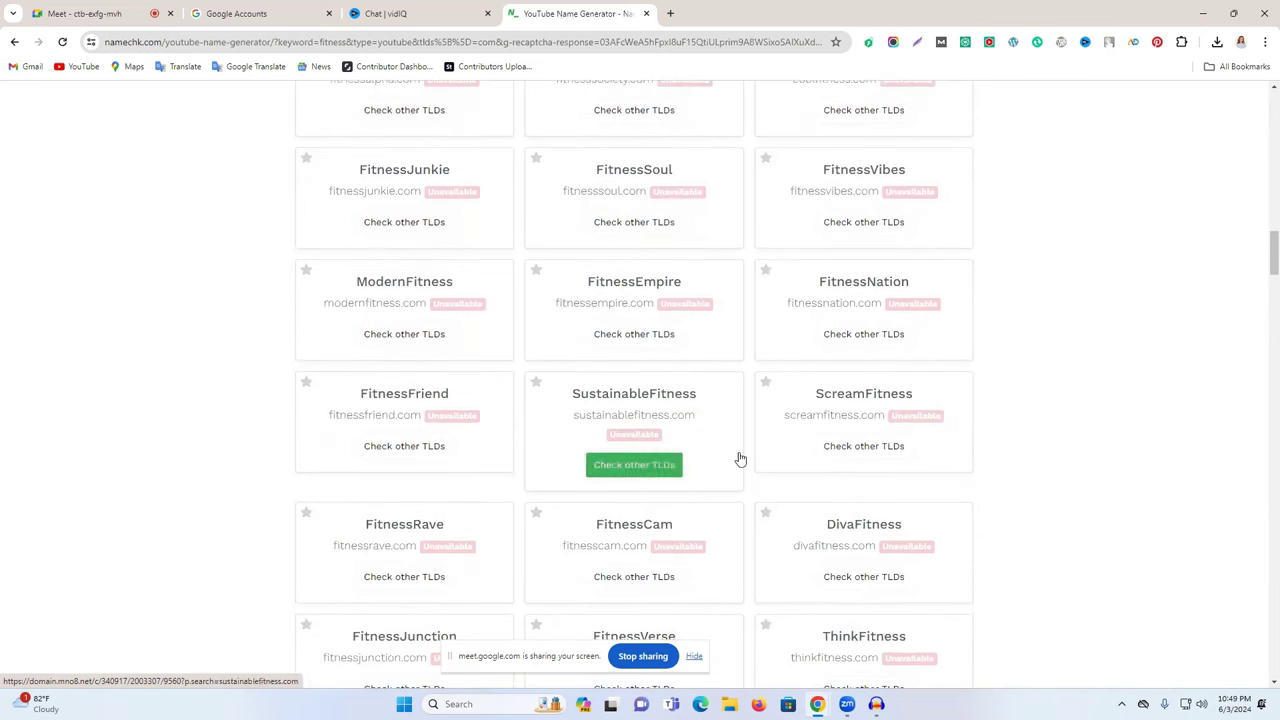
scroll(740, 459, "down", 6)
scroll(797, 414, "up", 6)
scroll(797, 412, "up", 14)
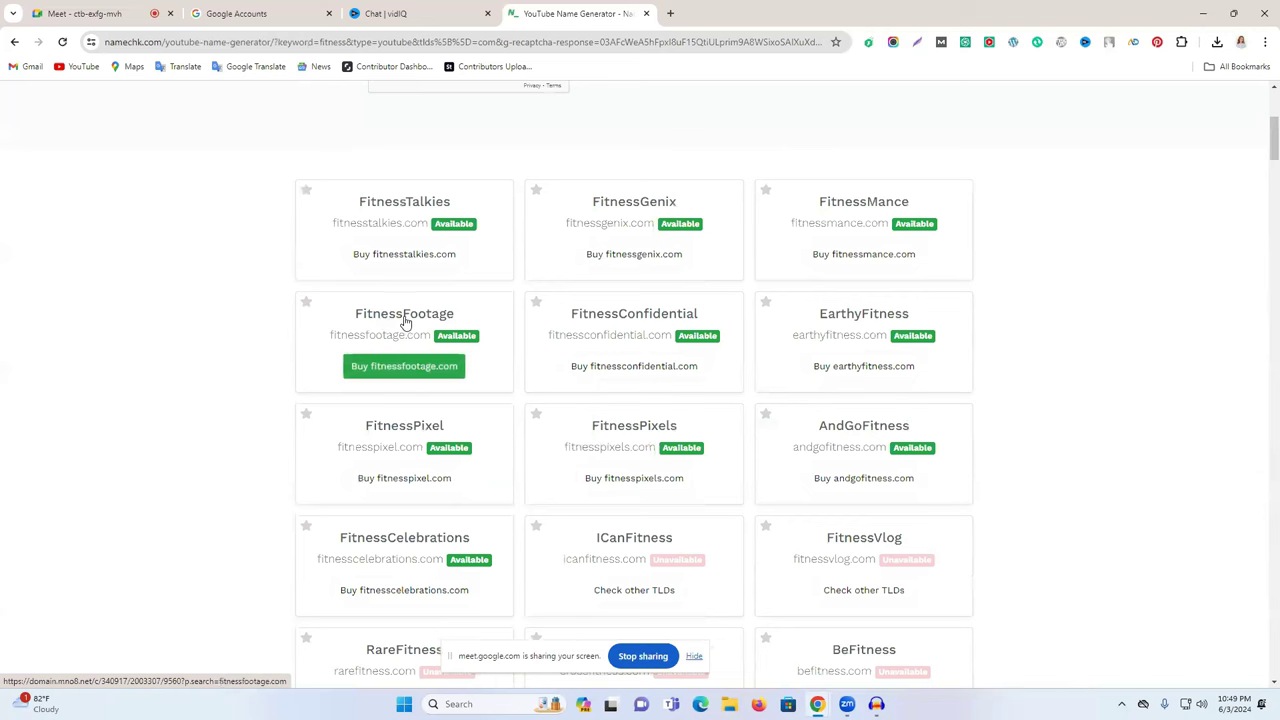
- Open and close the Domain.com purchase page for fitnessgenix.com, then open a new tab
left_click_drag(690, 208, 632, 207)
left_click(632, 206)
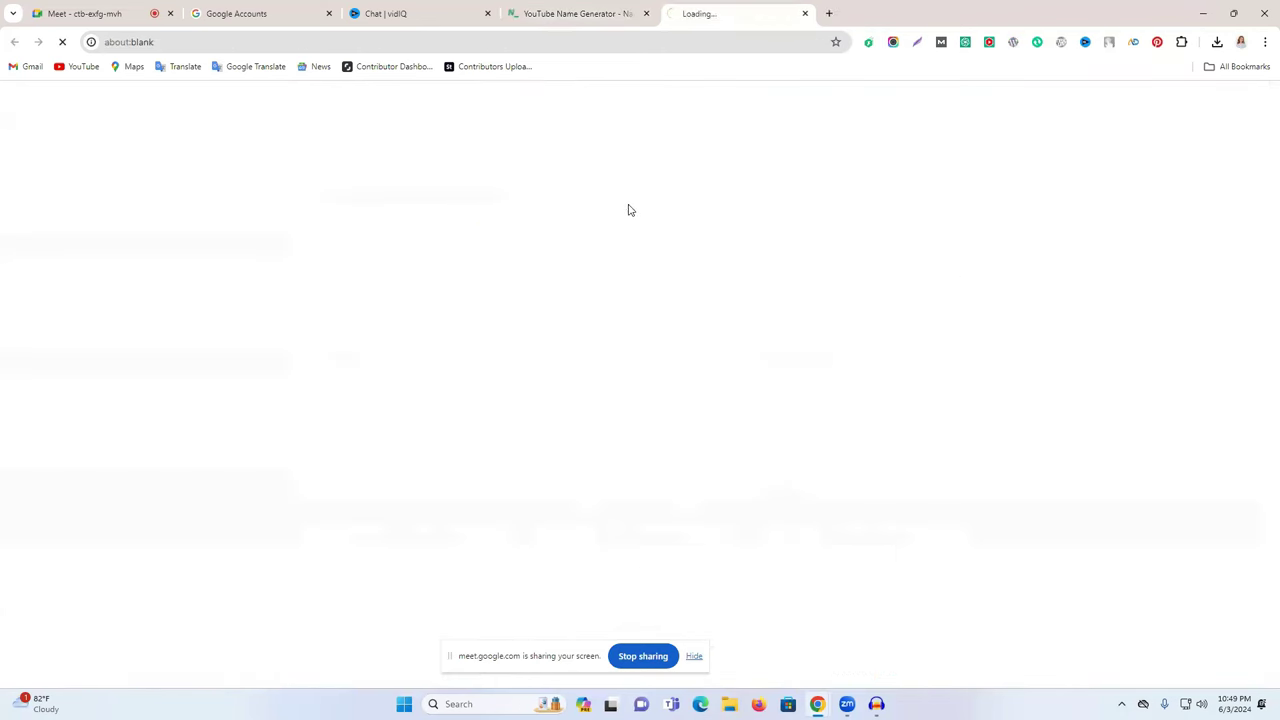
left_click(610, 12)
left_click(700, 12)
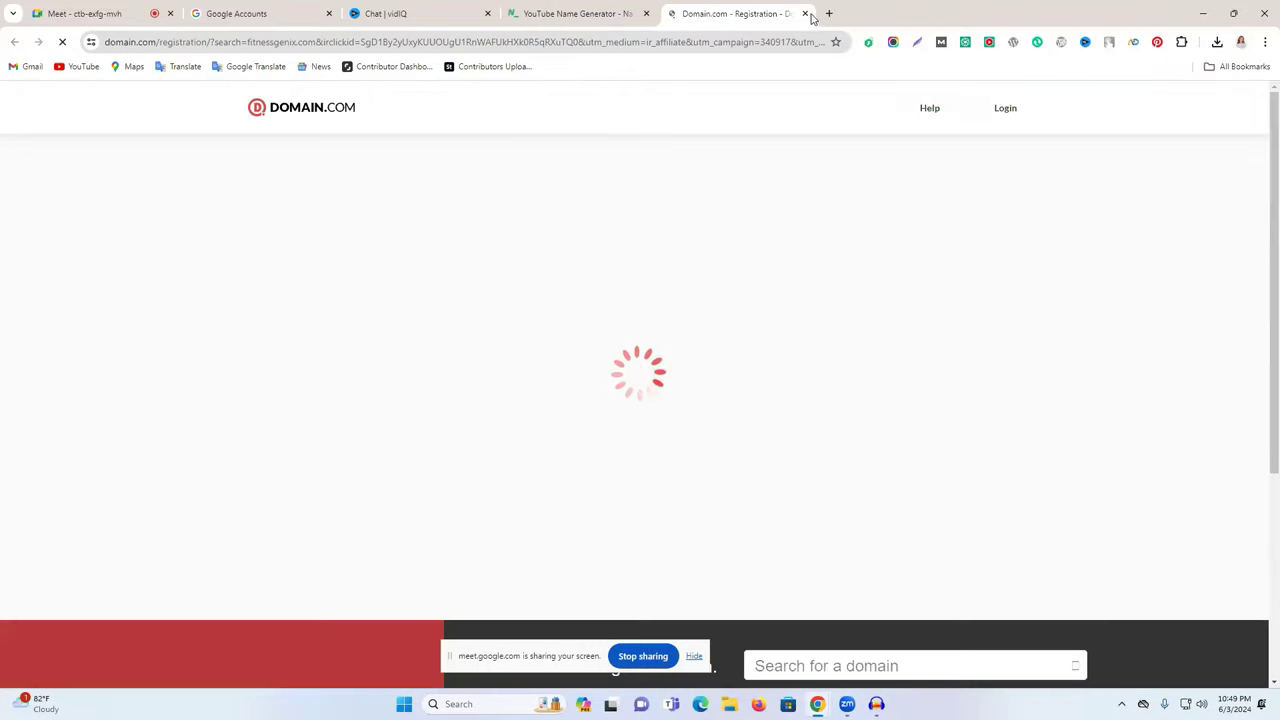
left_click(807, 14)
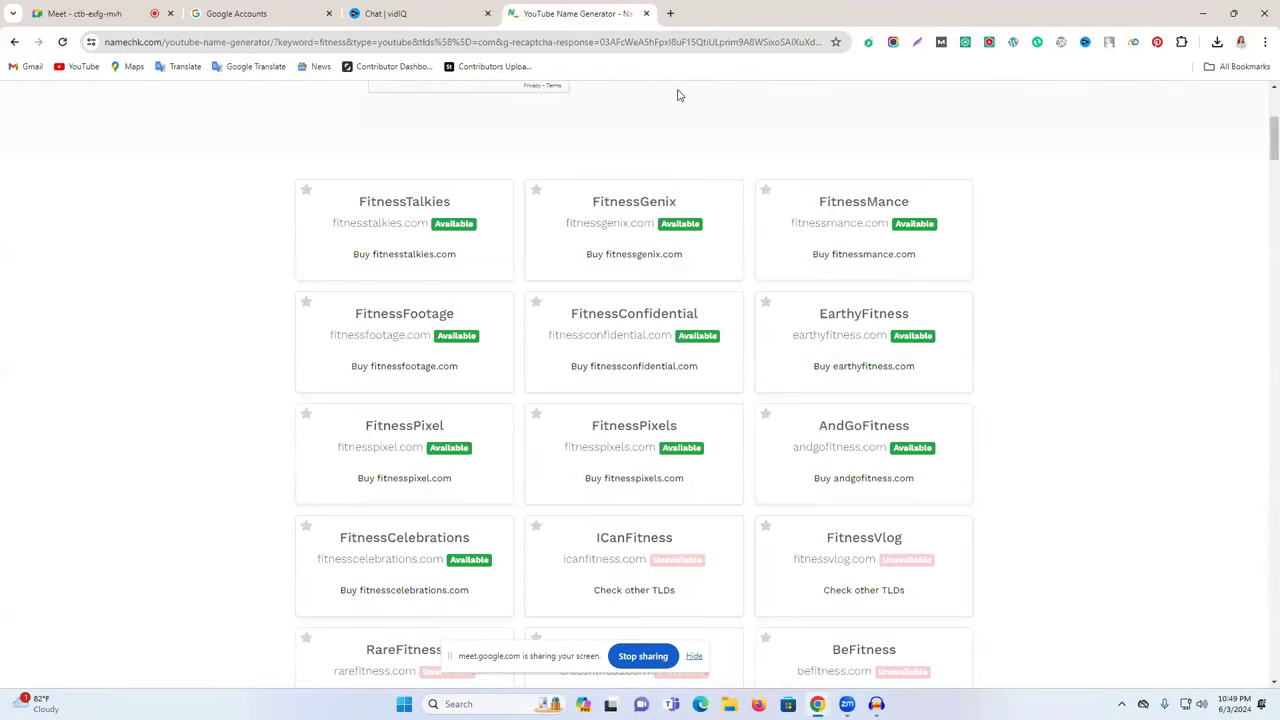
scroll(650, 212, "up", 1)
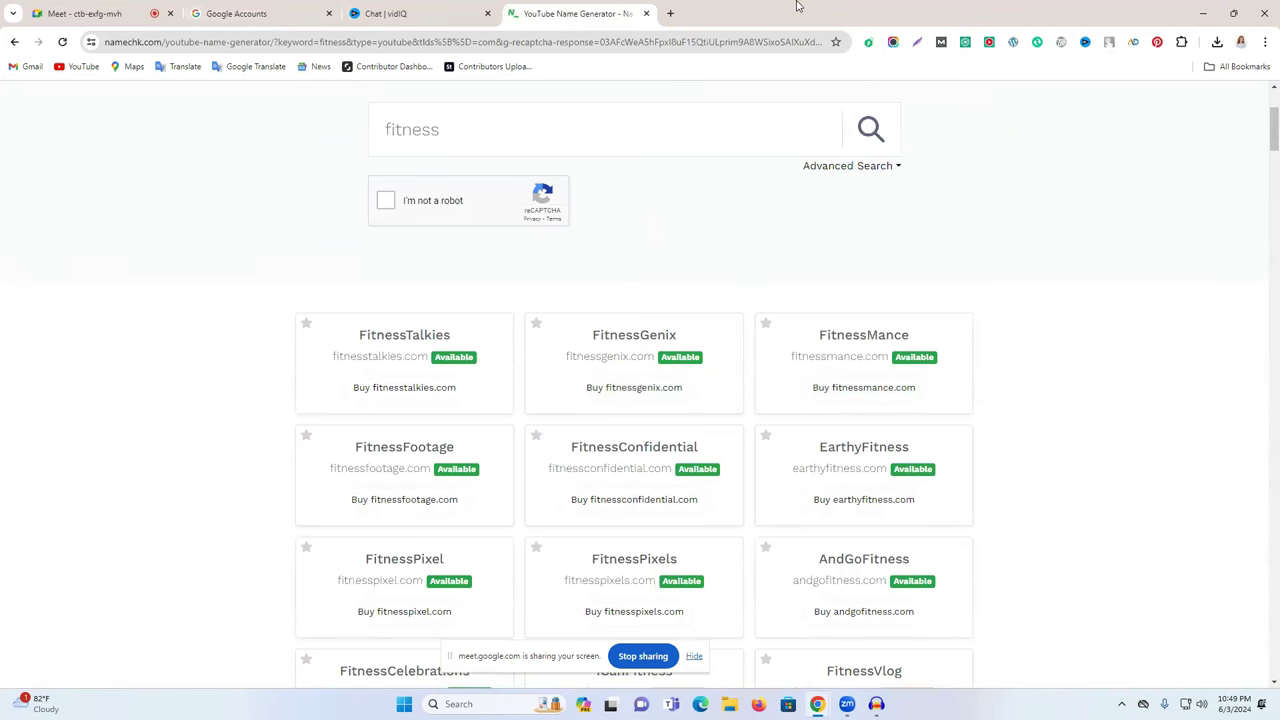
left_click(672, 13)
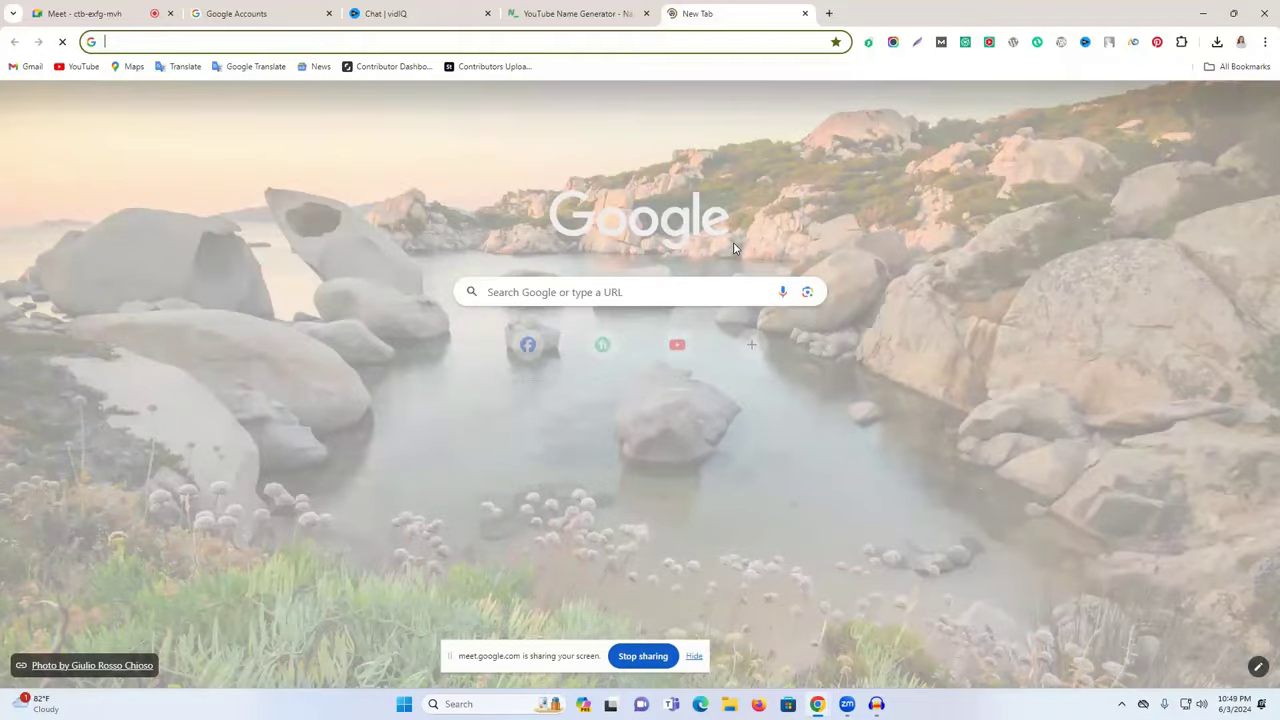
- Go to youtube.com and search for a creator's channel name
type("youtube.com")
key("Return")
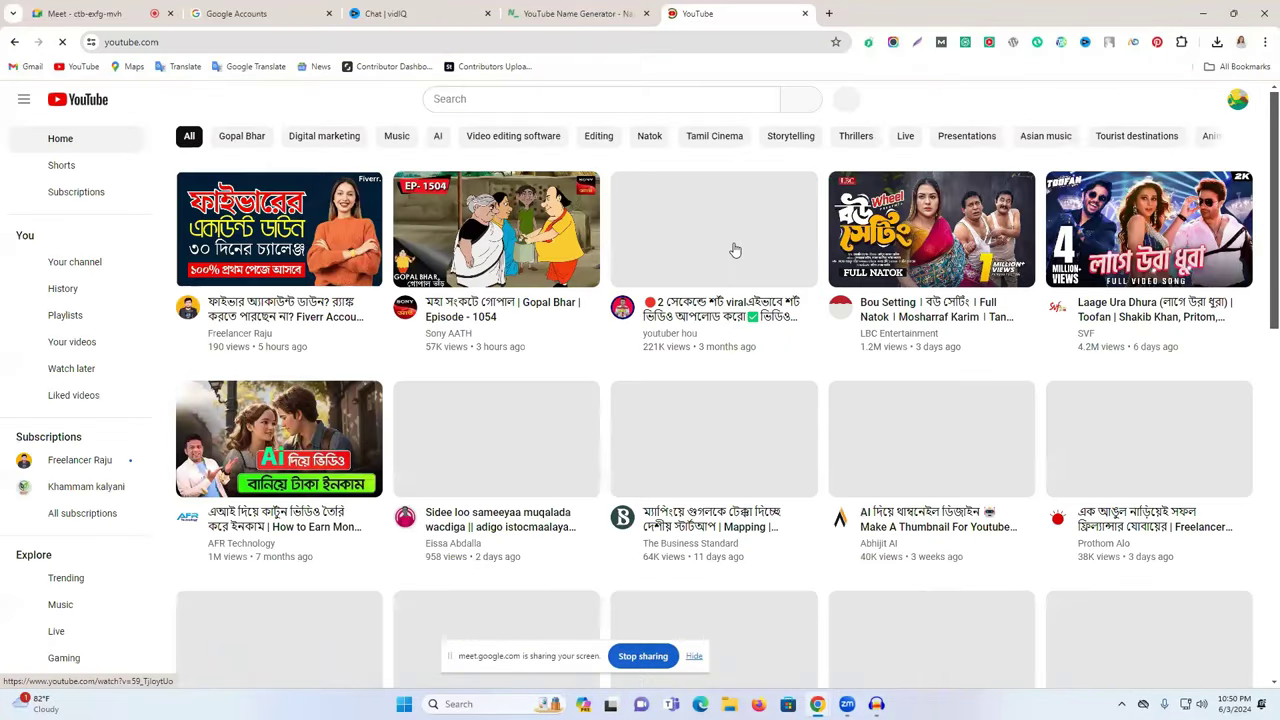
left_click(537, 98)
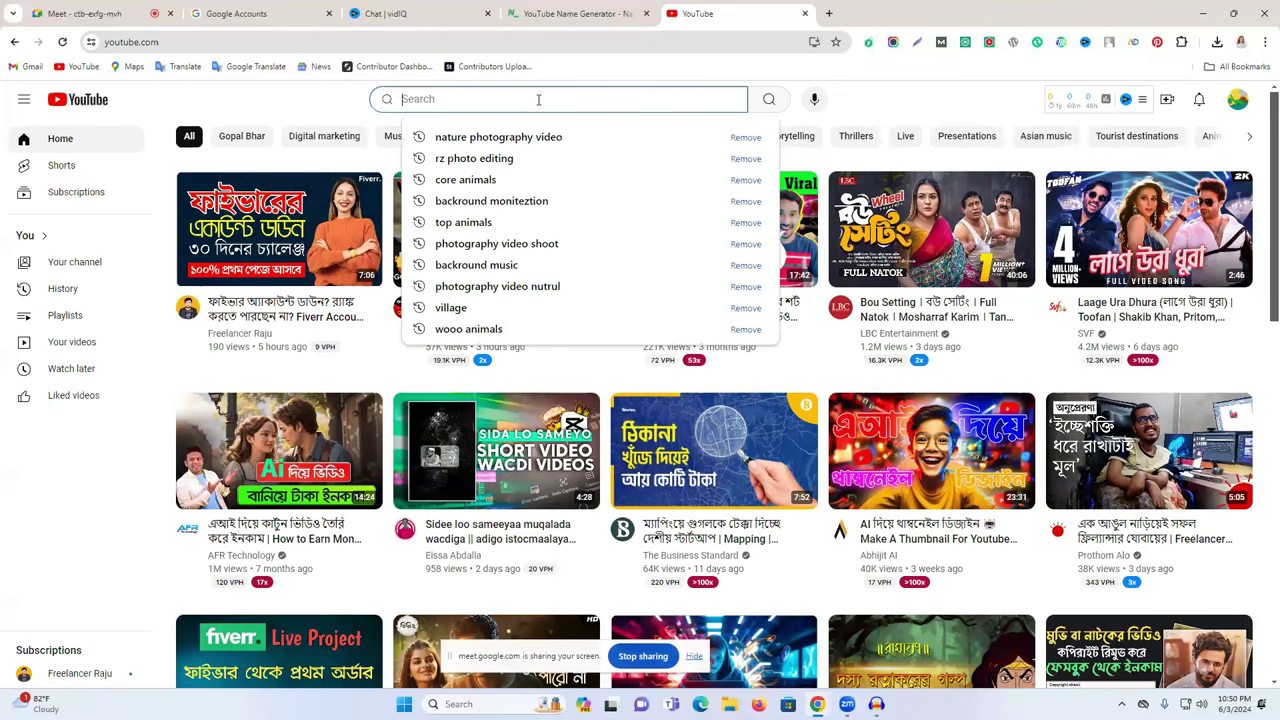
type("freelancer ra")
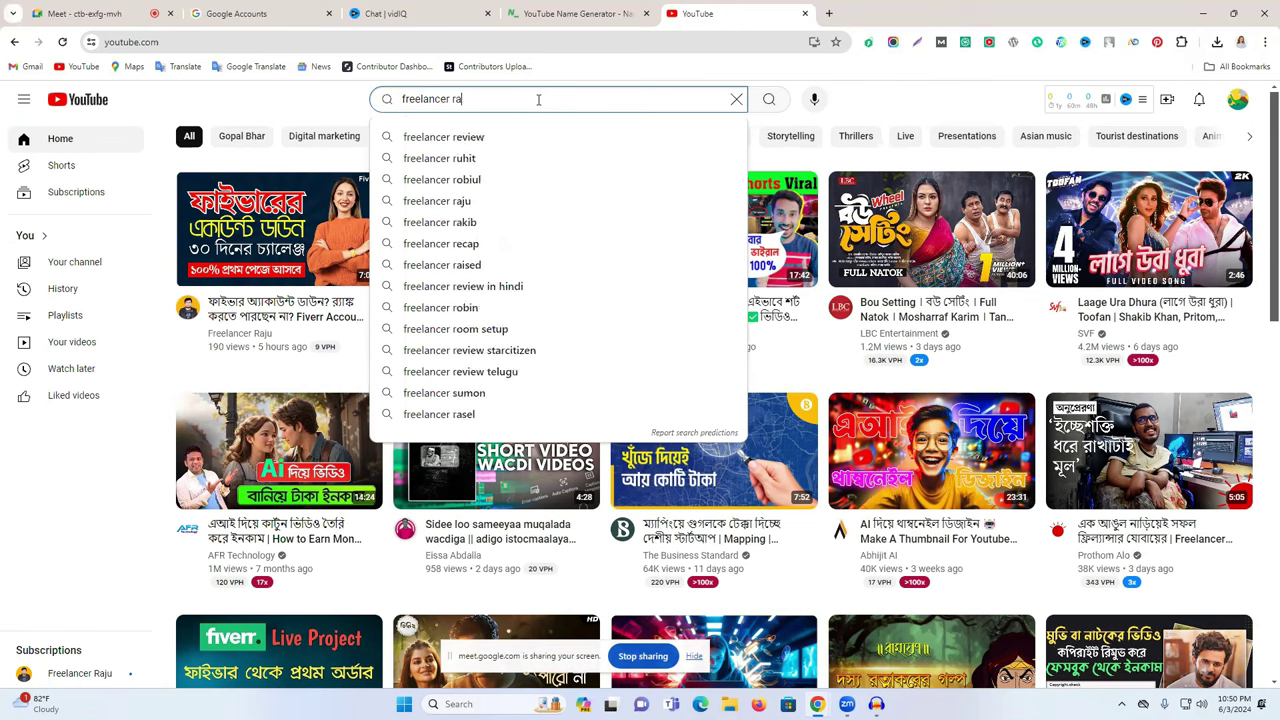
type("ju")
key("Return")
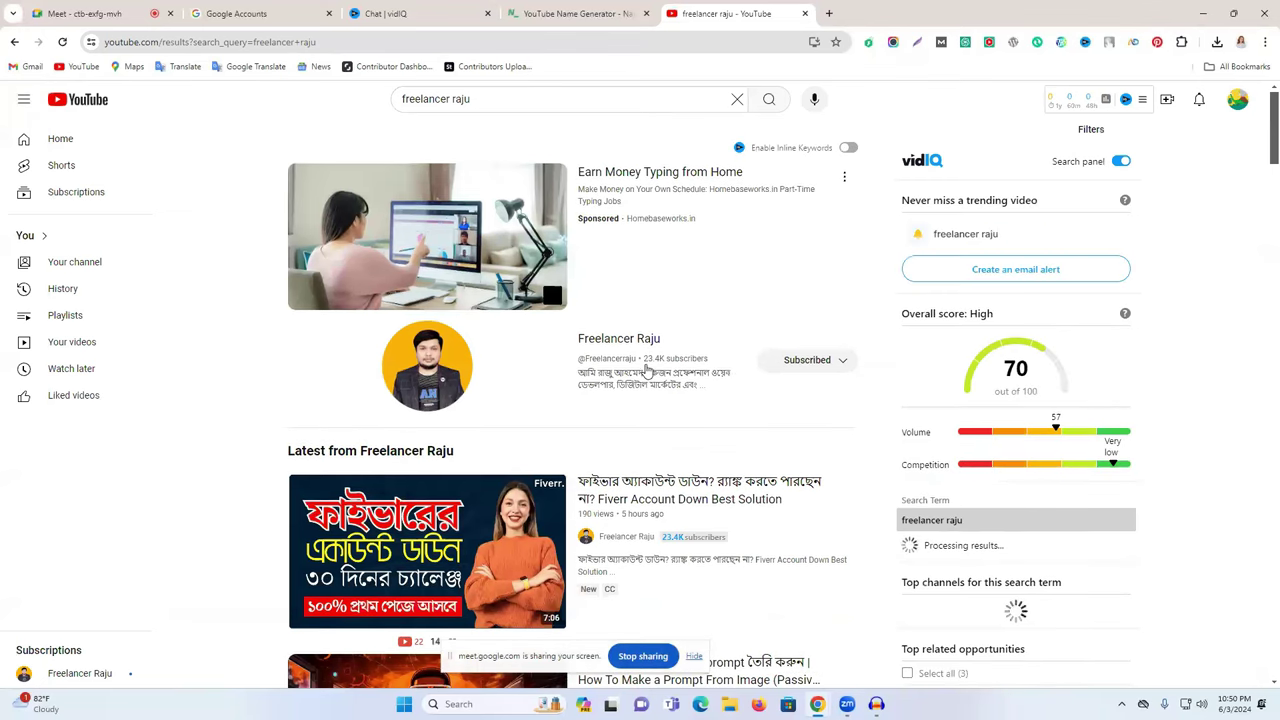
- Browse the channel search results, then open a new blank browser tab
scroll(683, 363, "down", 9)
scroll(736, 372, "down", 3)
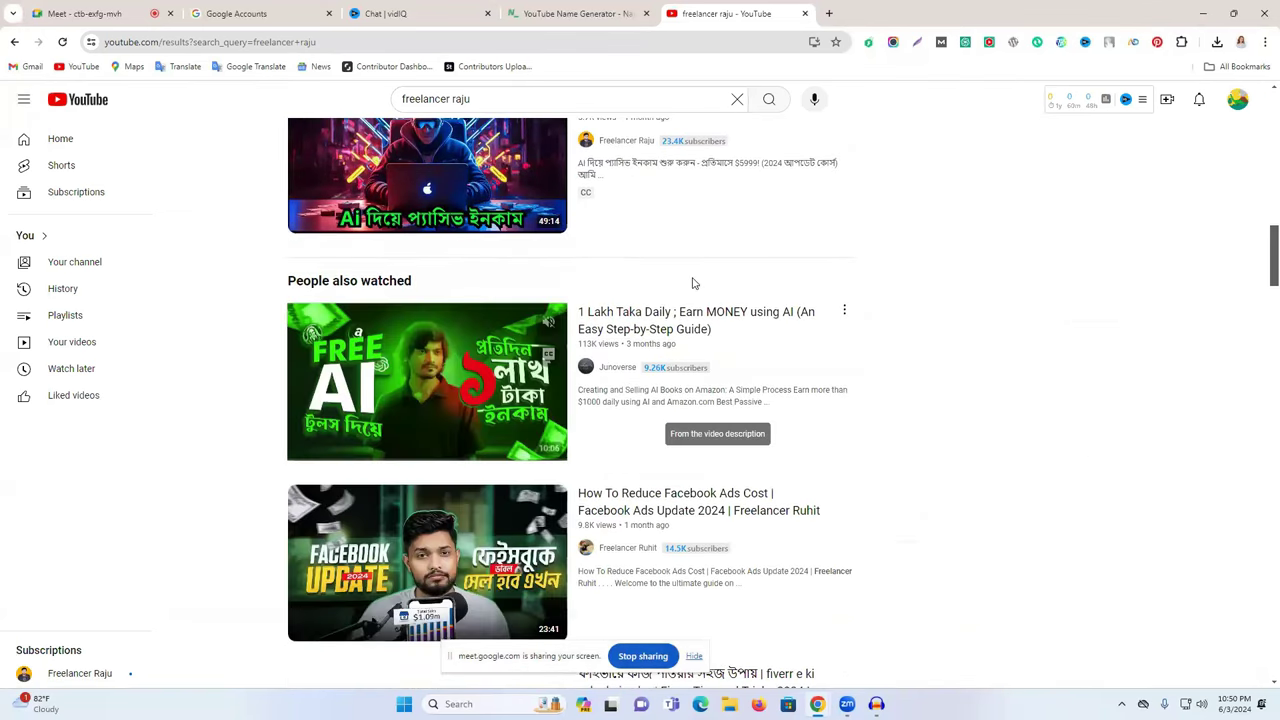
scroll(692, 283, "down", 5)
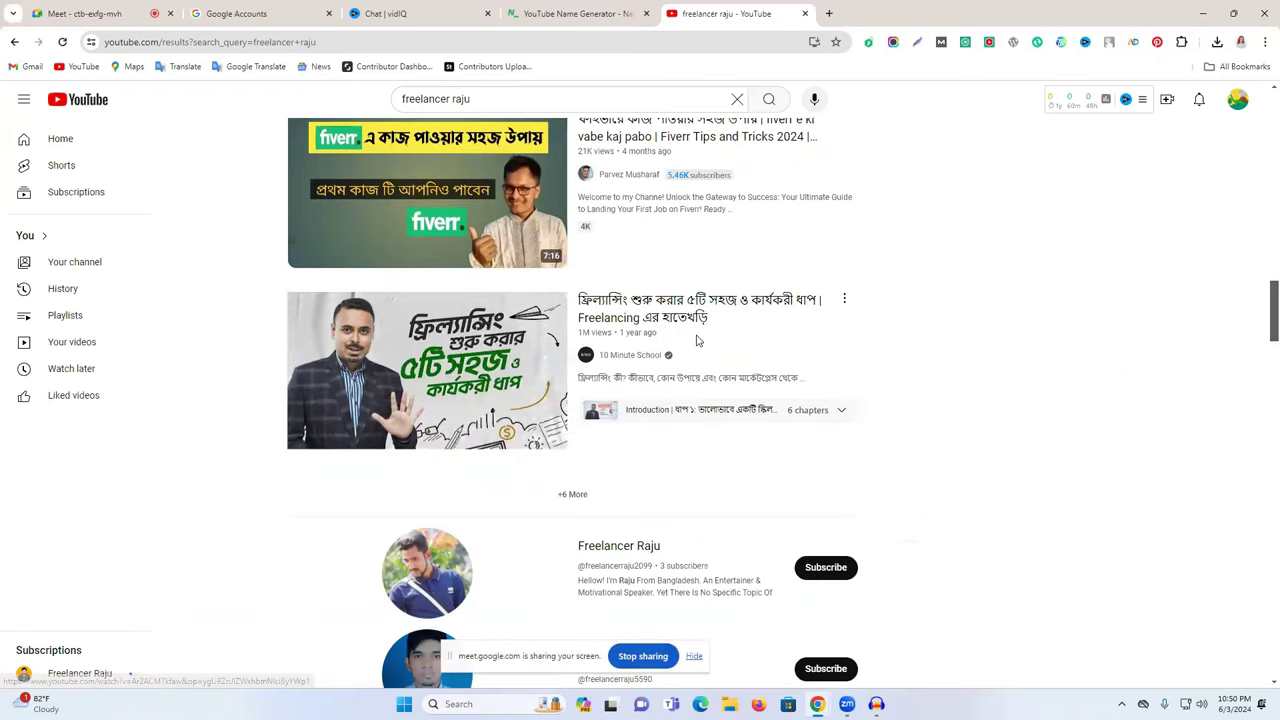
scroll(697, 340, "down", 2)
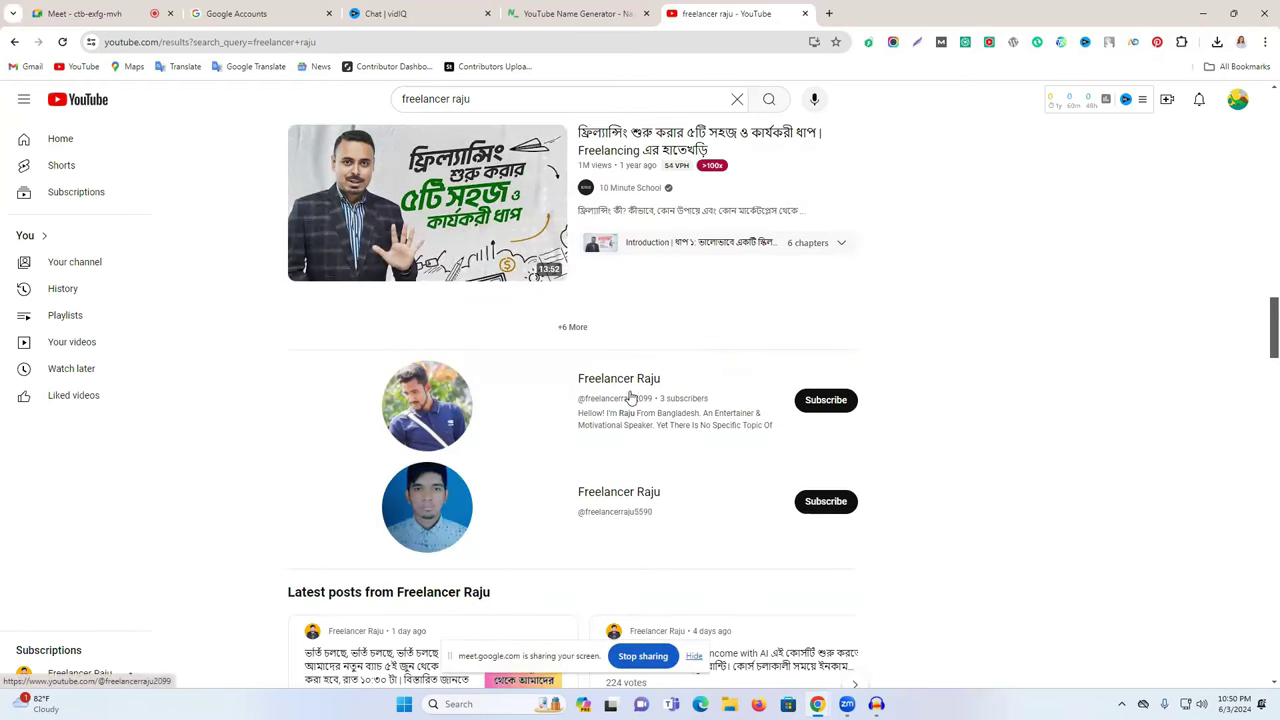
scroll(651, 500, "down", 5)
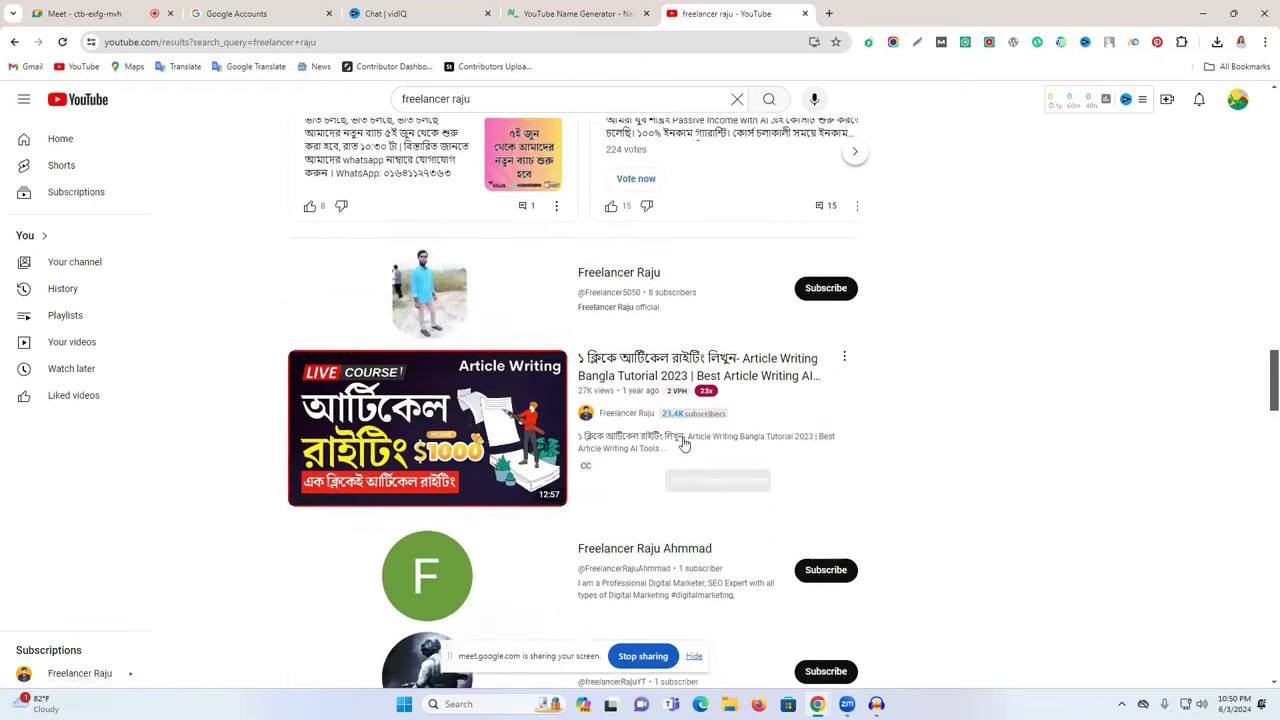
scroll(683, 444, "down", 3)
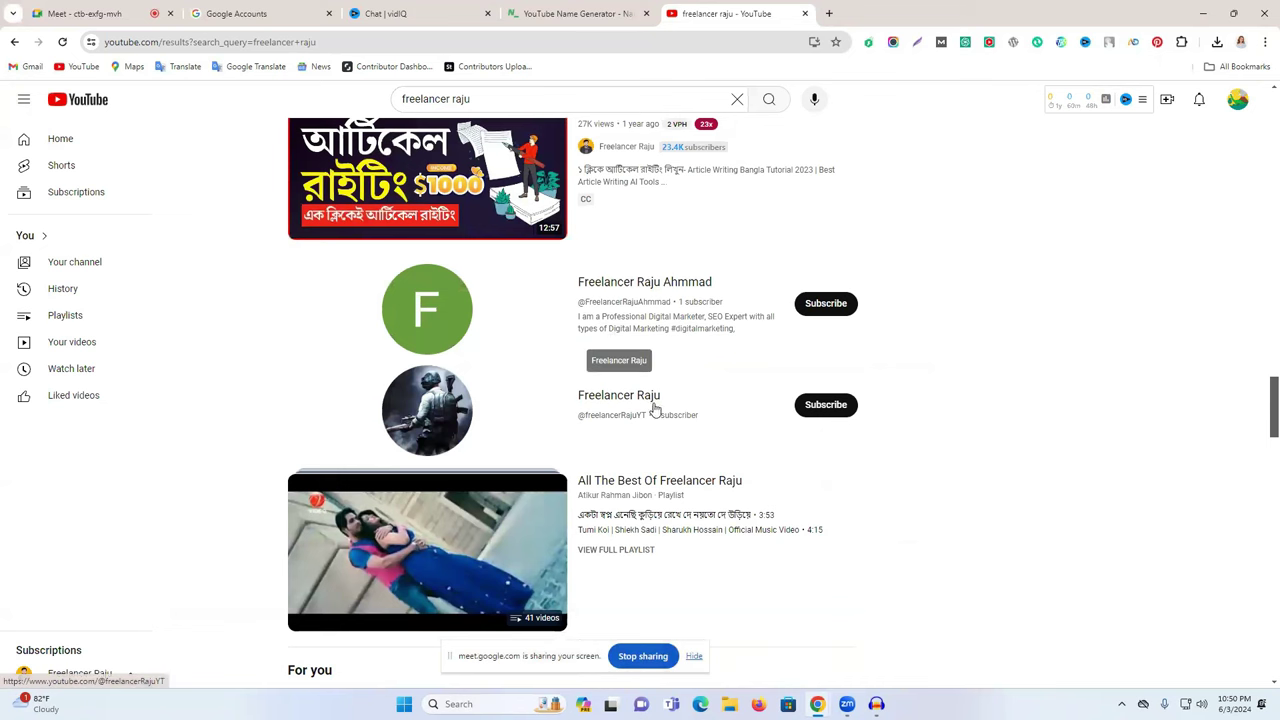
scroll(640, 400, "down", 5)
scroll(688, 375, "up", 12)
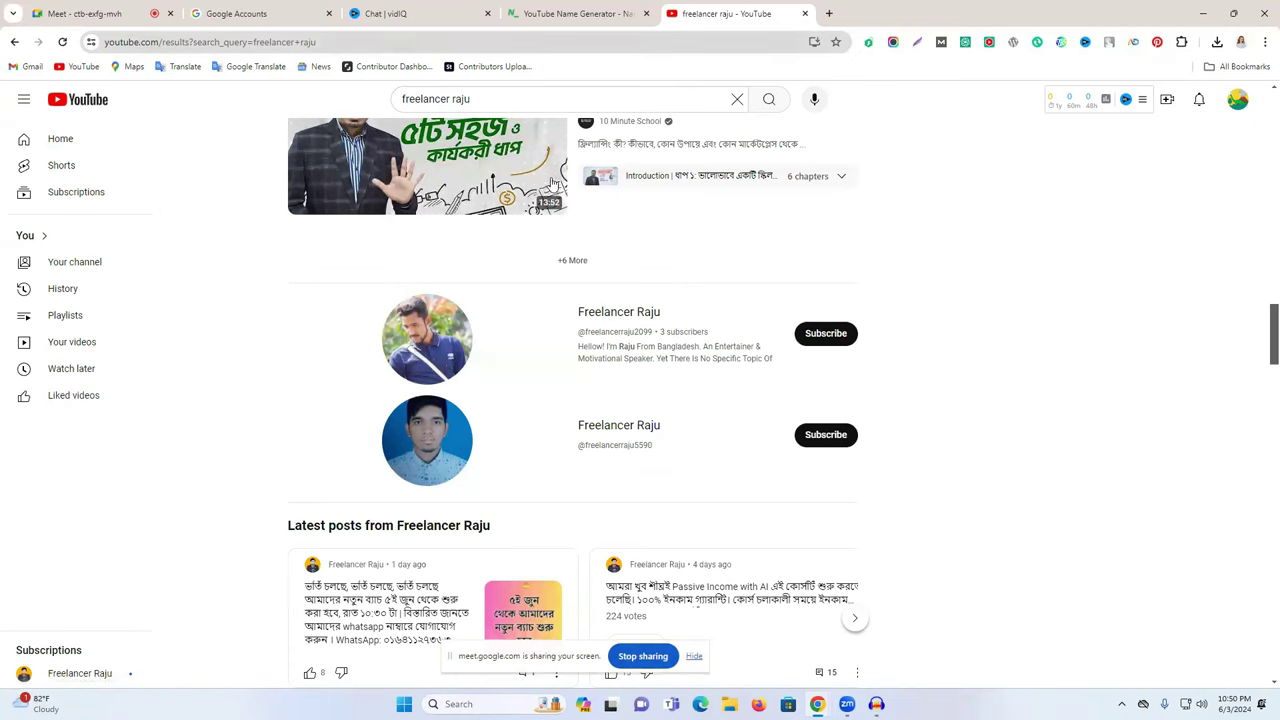
scroll(553, 185, "up", 3)
left_click(830, 12)
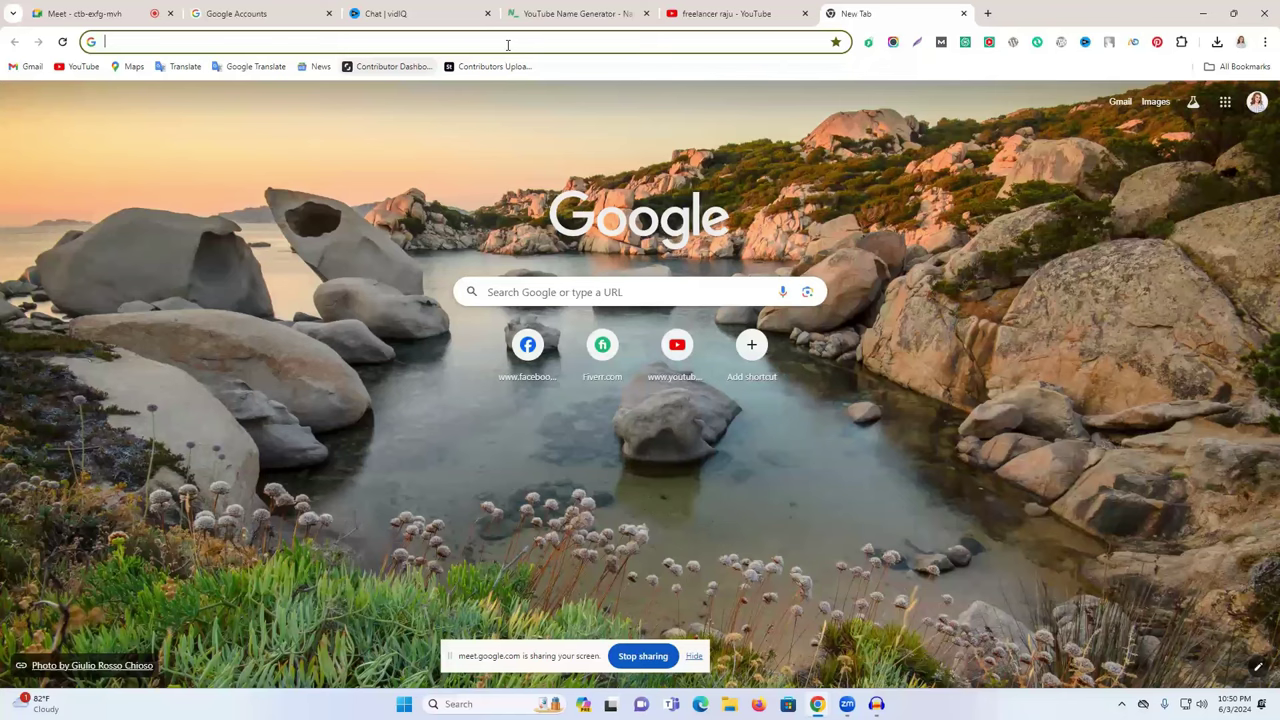
- Load gemini.google.com from the address bar, then start another blank tab
type("gem")
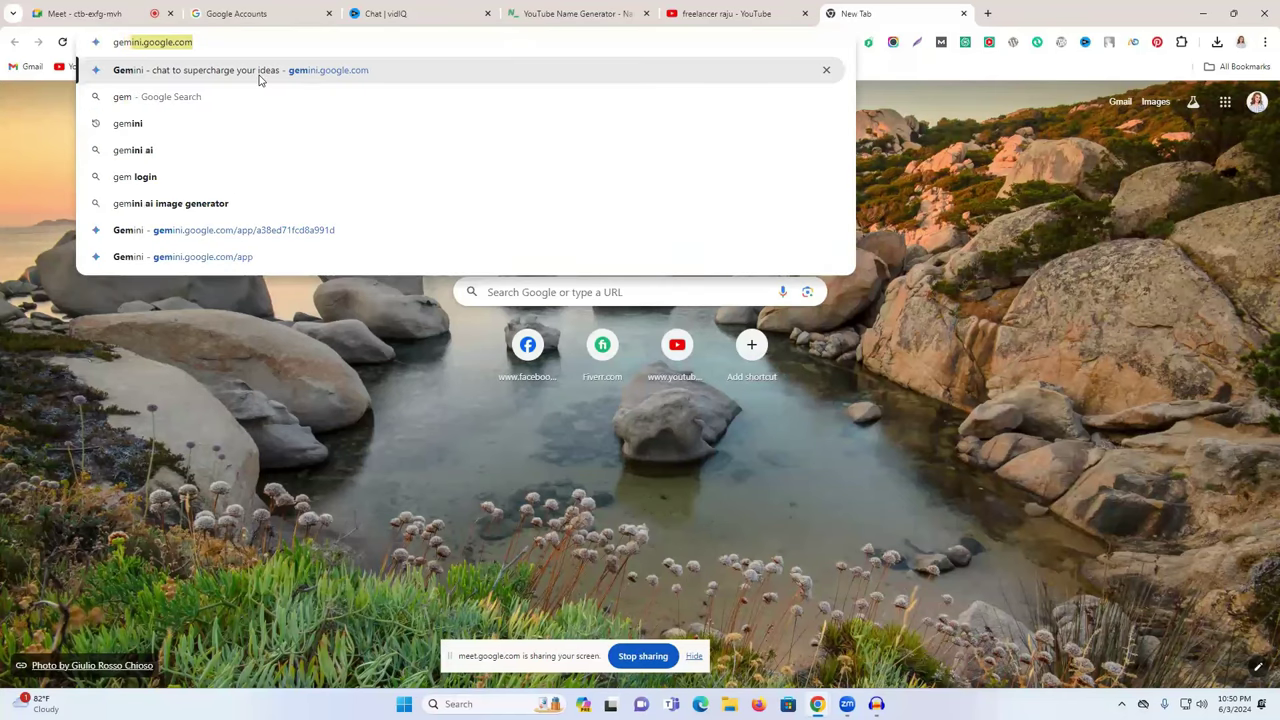
key("Return")
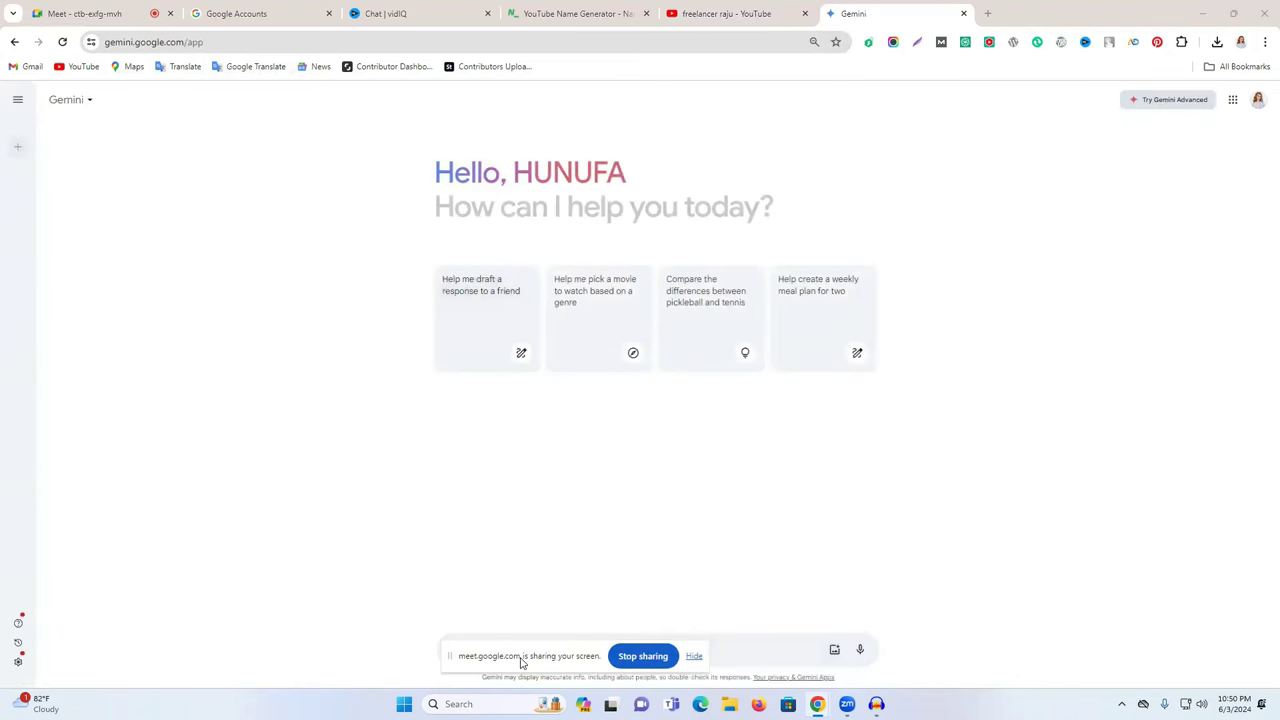
left_click_drag(520, 662, 1003, 594)
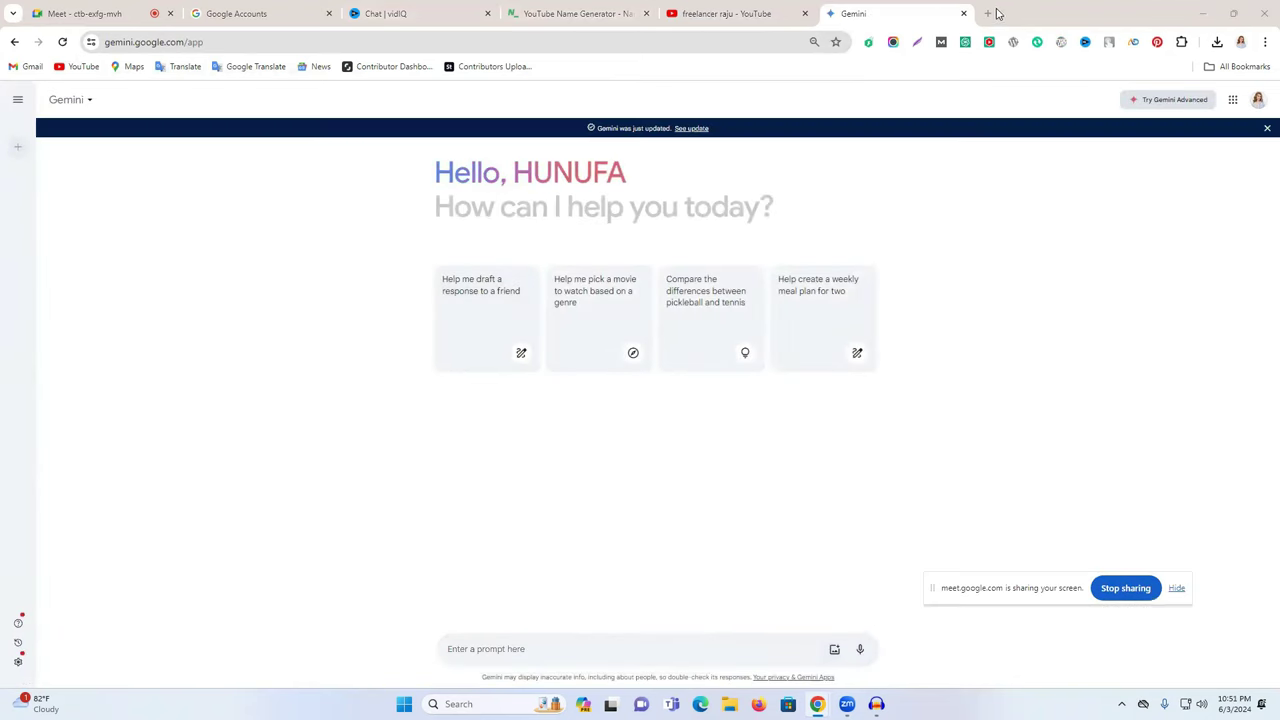
left_click(996, 13)
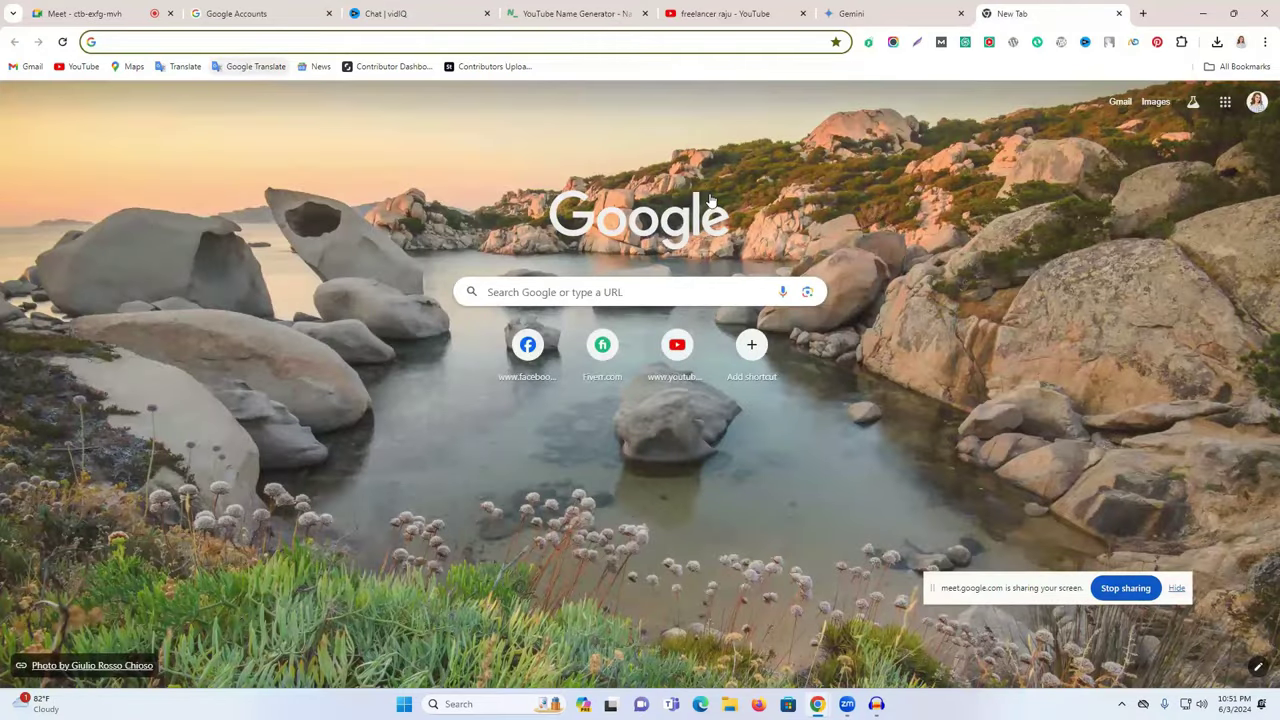
- In Google Translate, dictate a Bengali request with Bengali as source, changing the number to ২০
key("ctrl+v")
key("Return")
left_click(613, 219)
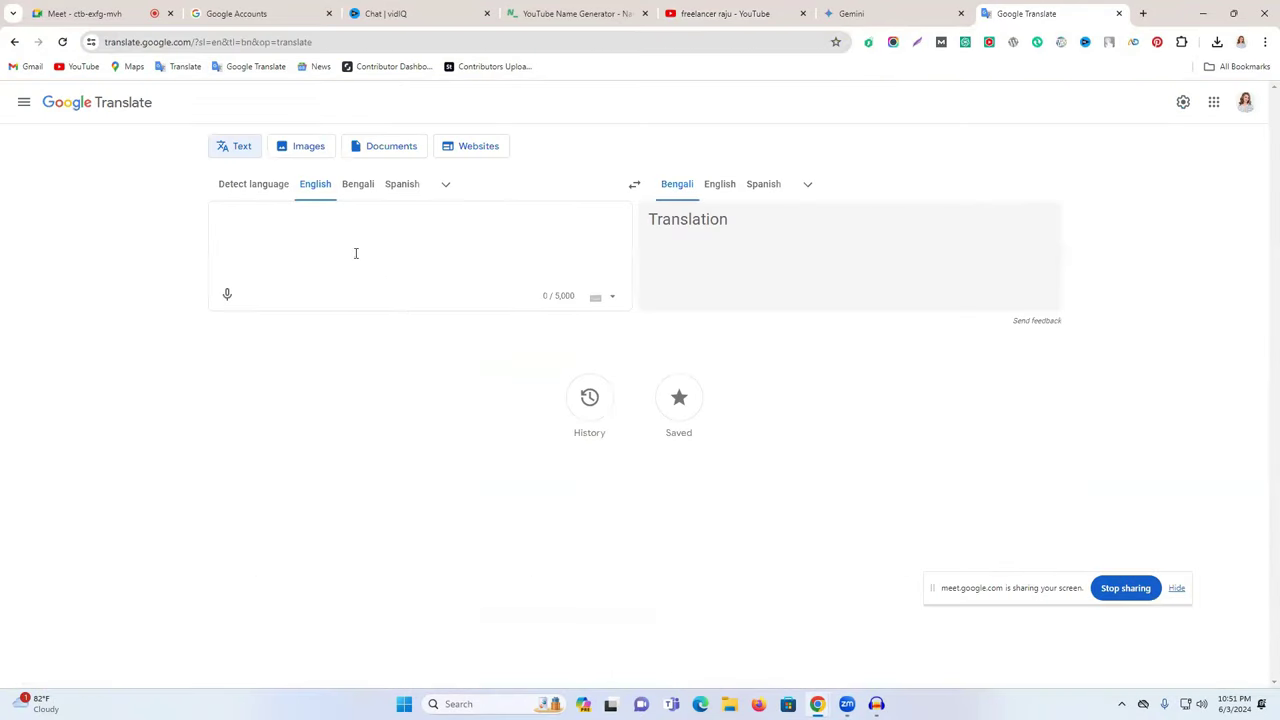
left_click(357, 184)
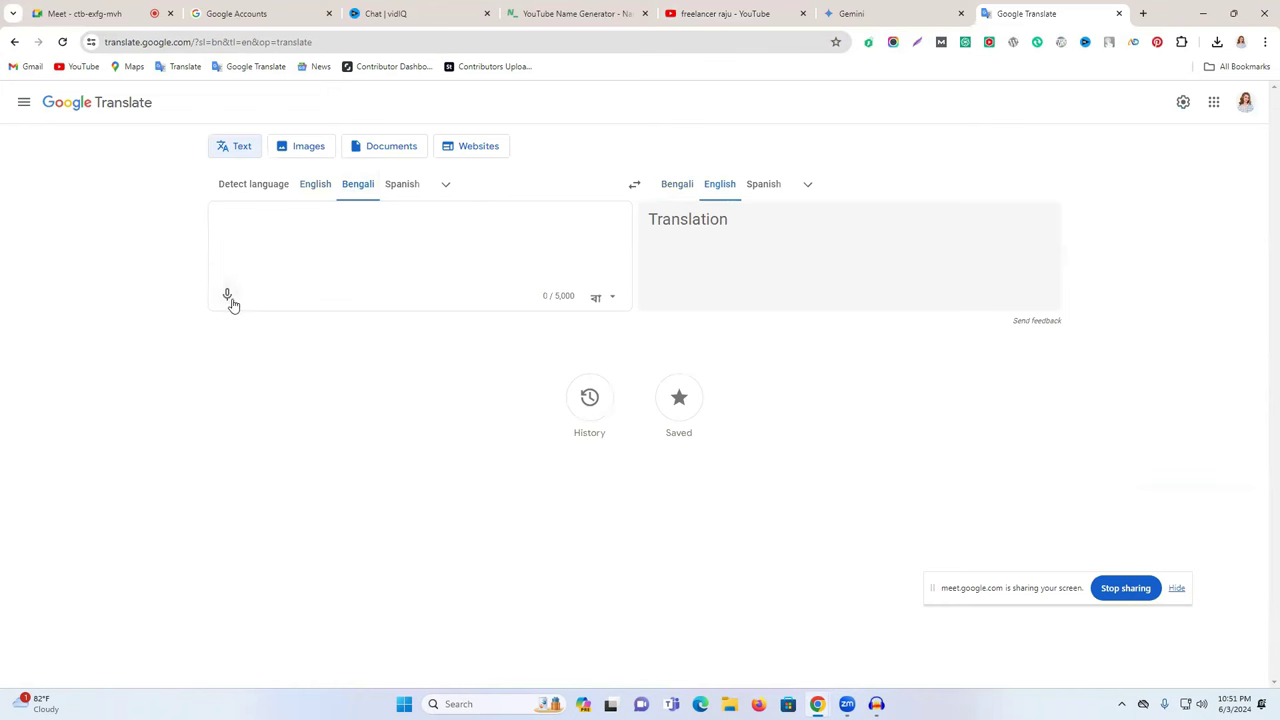
left_click(227, 295)
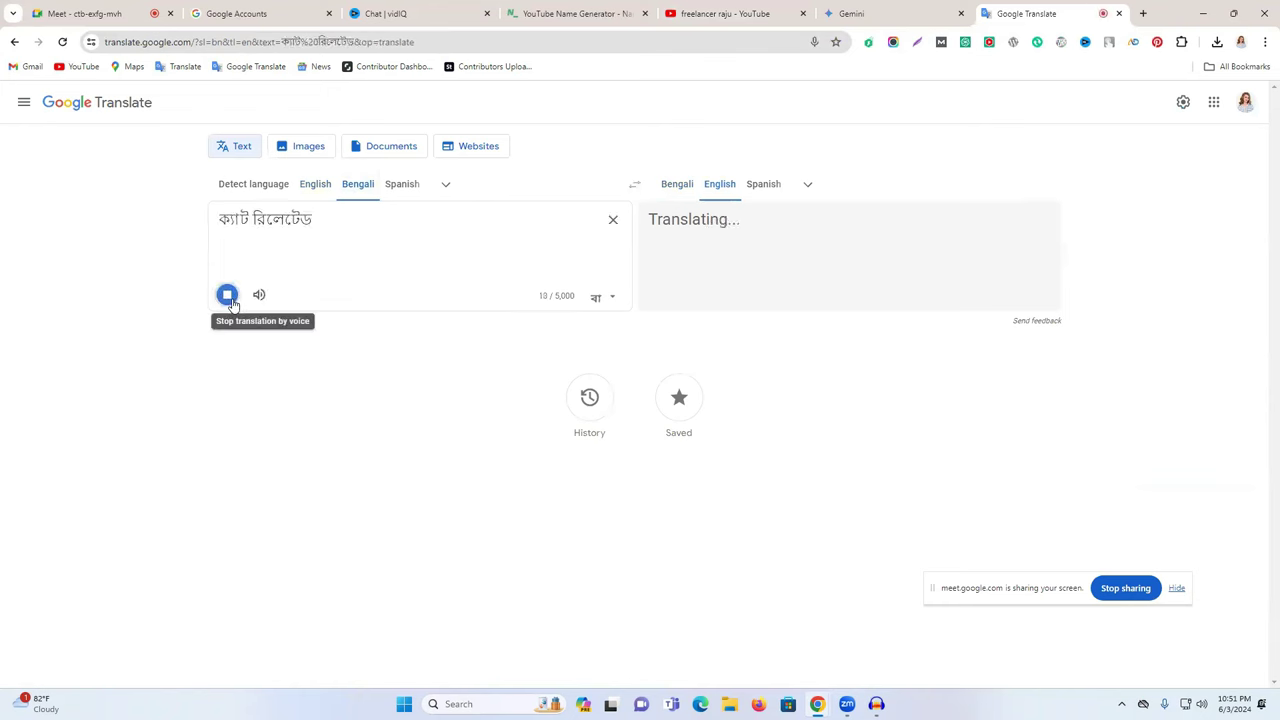
left_click(228, 295)
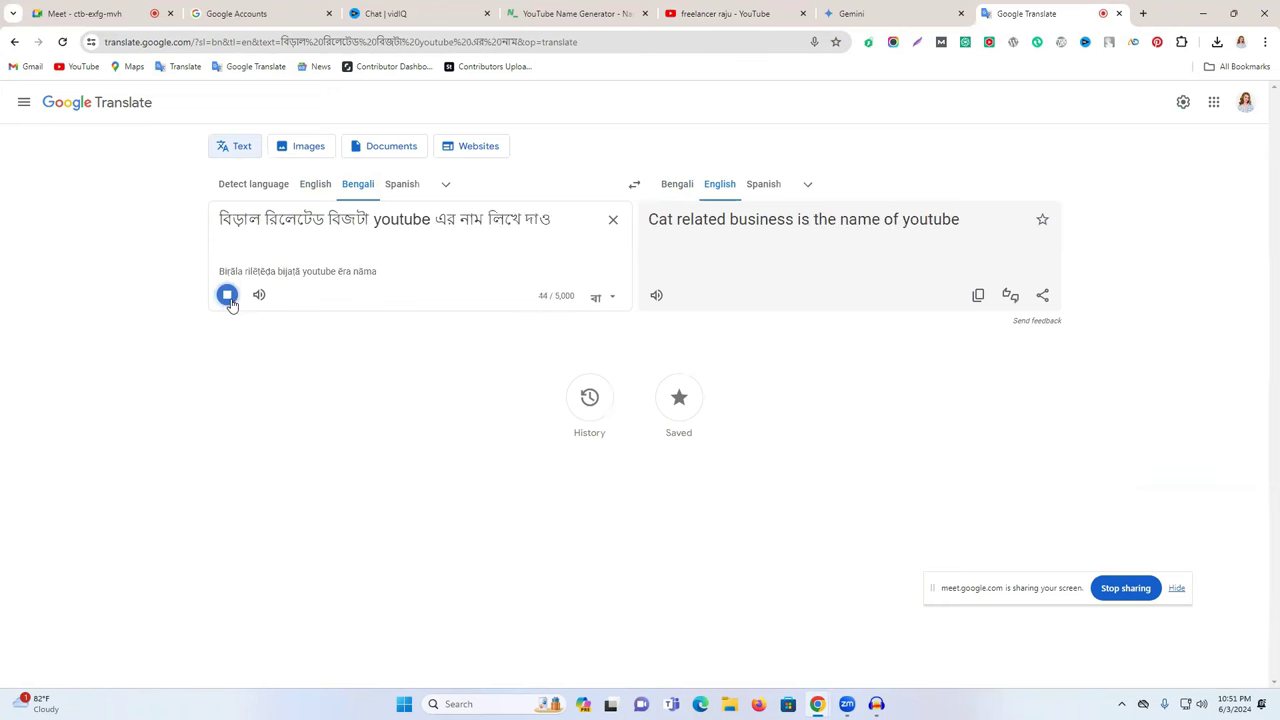
left_click(228, 295)
double_click(342, 218)
type("২০")
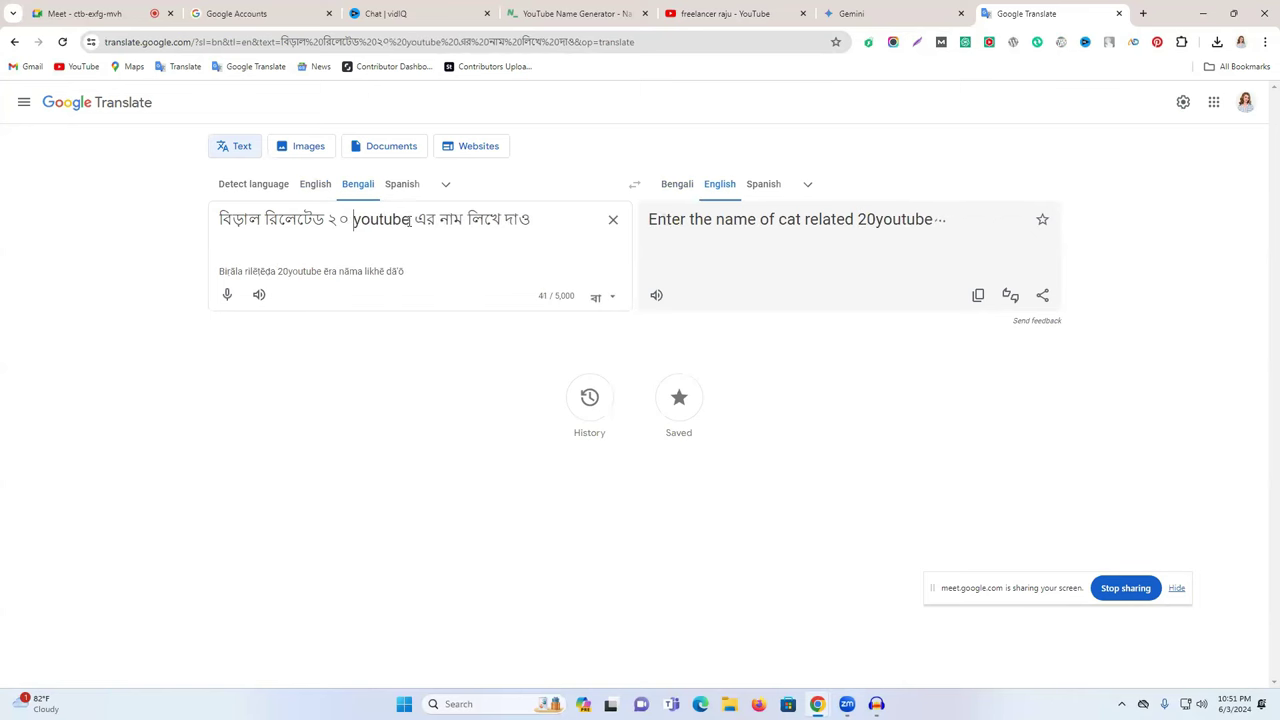
- Copy the English translation and send it to Gemini as the prompt
left_click(978, 297)
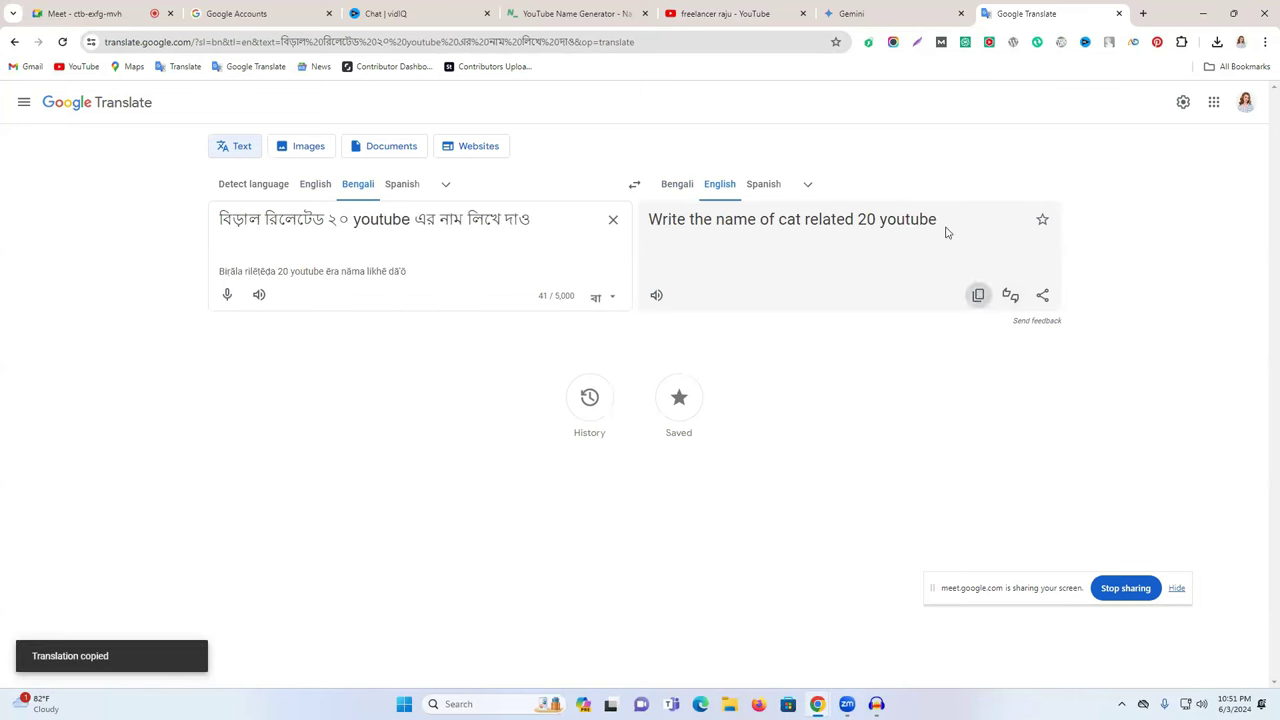
left_click(926, 10)
left_click(573, 652)
key("ctrl+v")
key("Return")
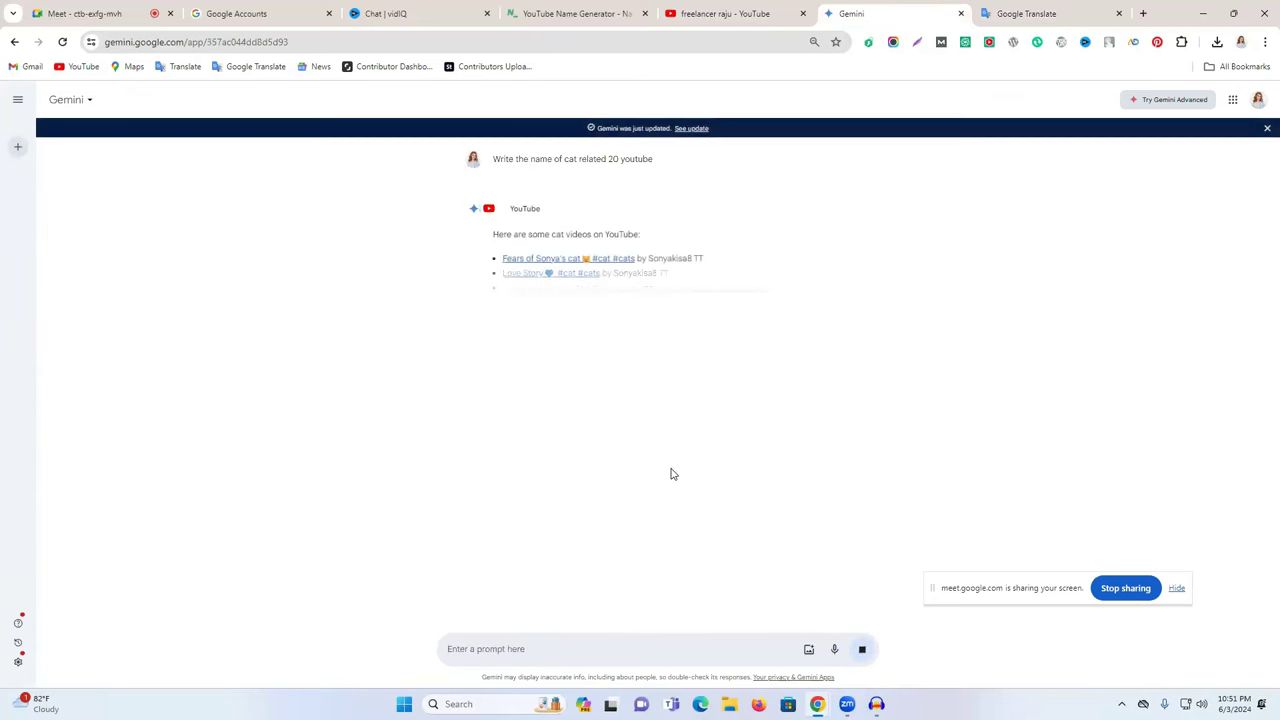
- Edit the Gemini prompt to 'Write 20 cat channel name idea' and resubmit it
scroll(680, 460, "down", 5)
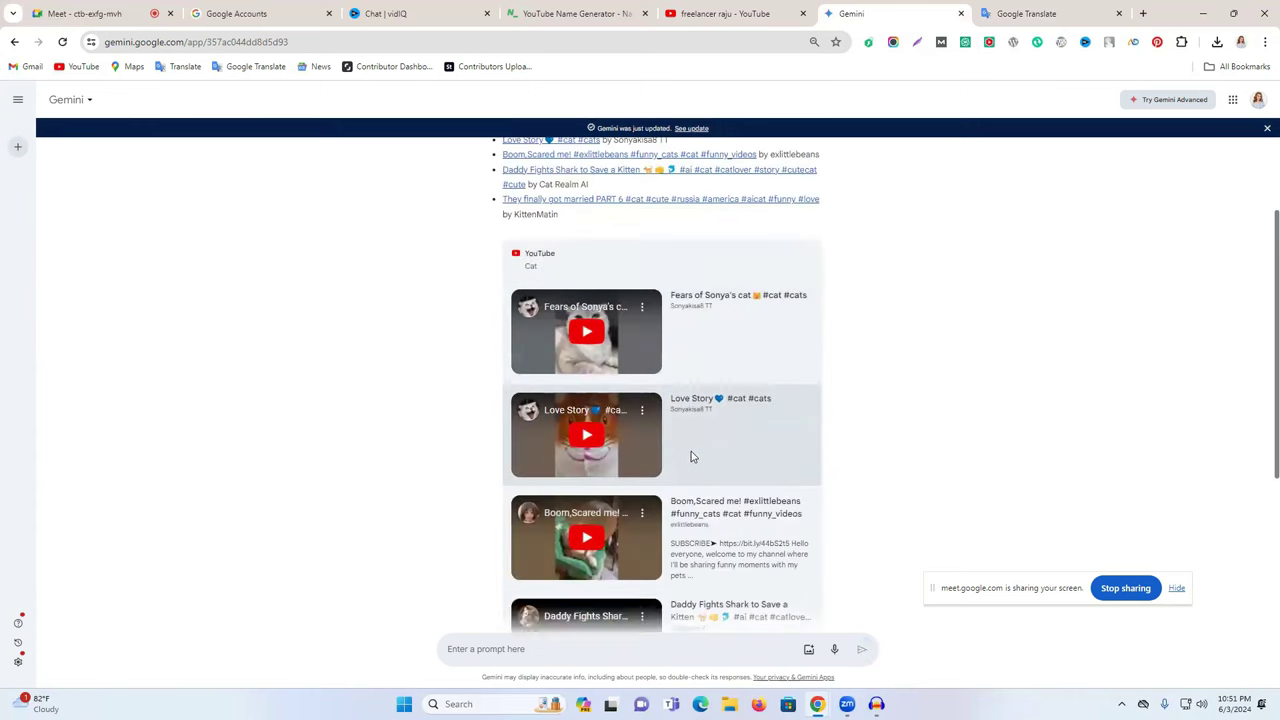
scroll(640, 380, "up", 5)
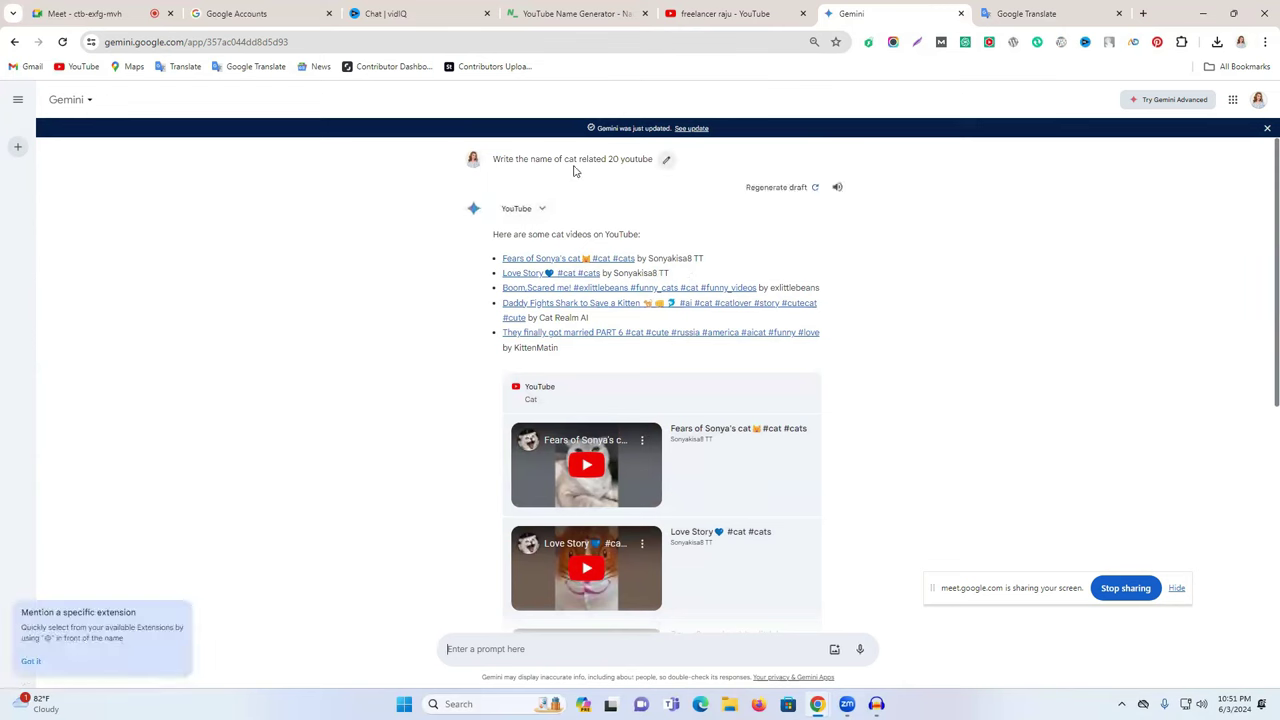
left_click(670, 161)
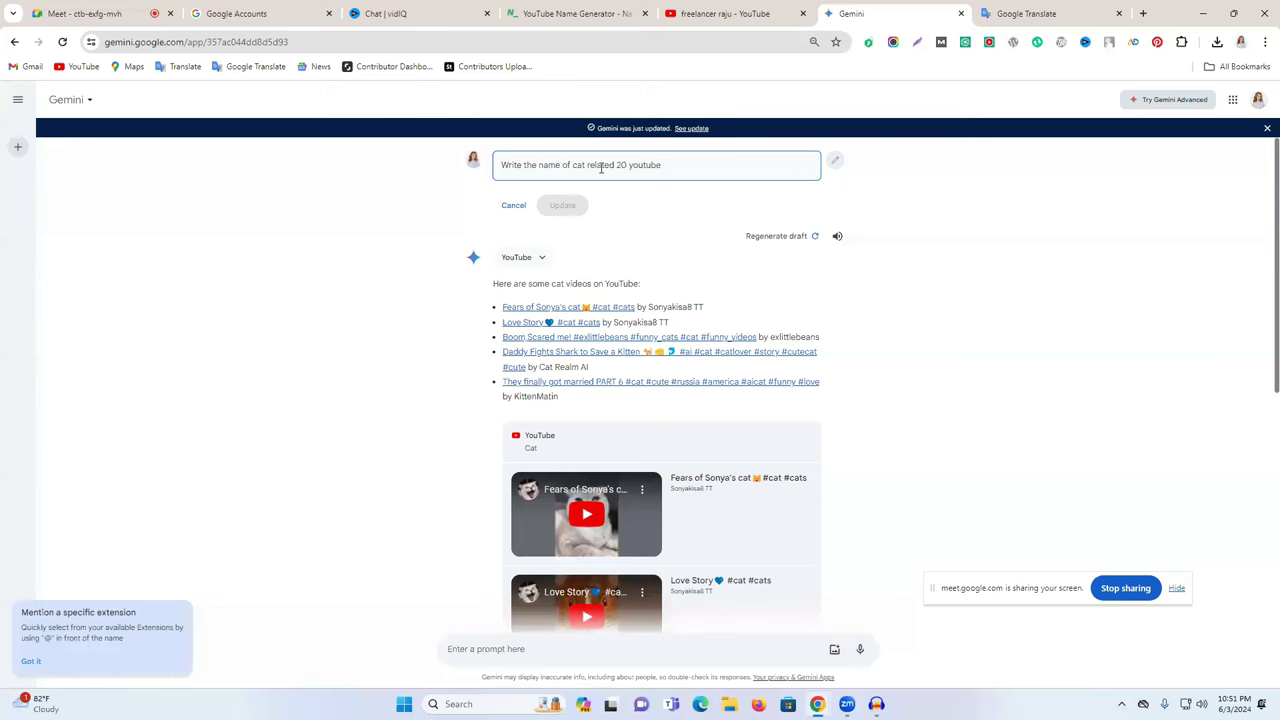
key("BackSpace")
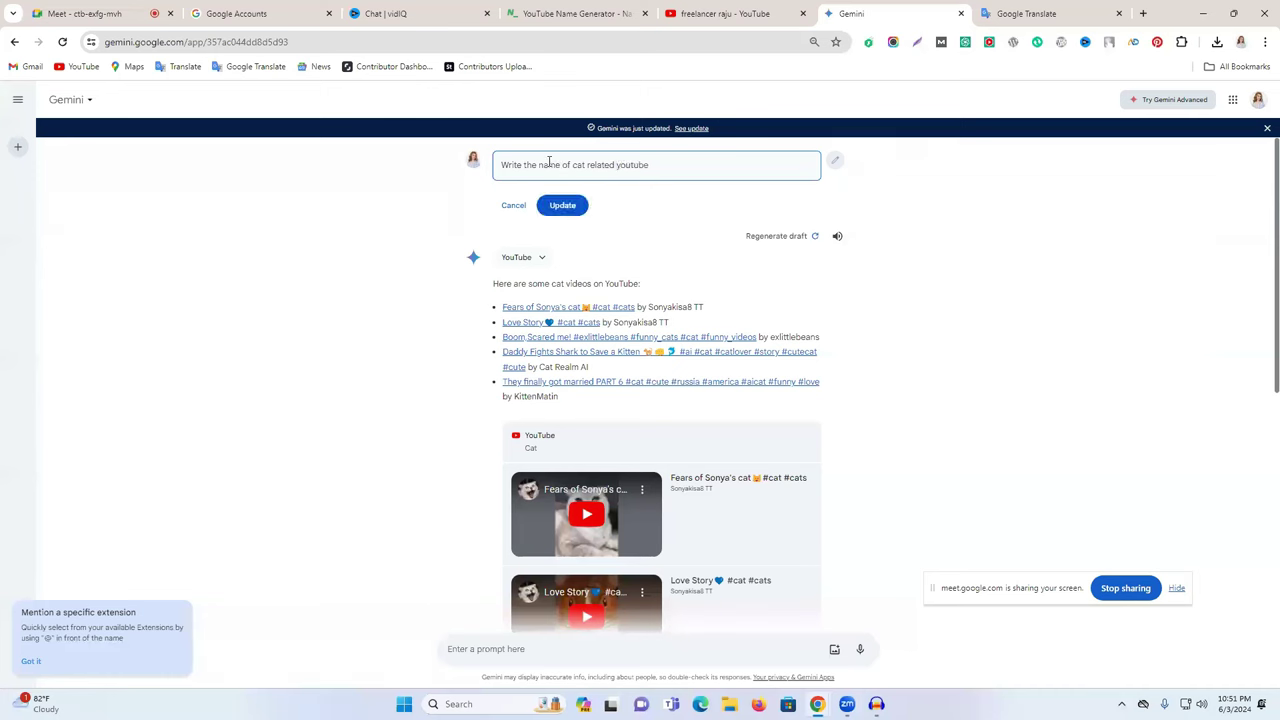
left_click_drag(650, 165, 526, 166)
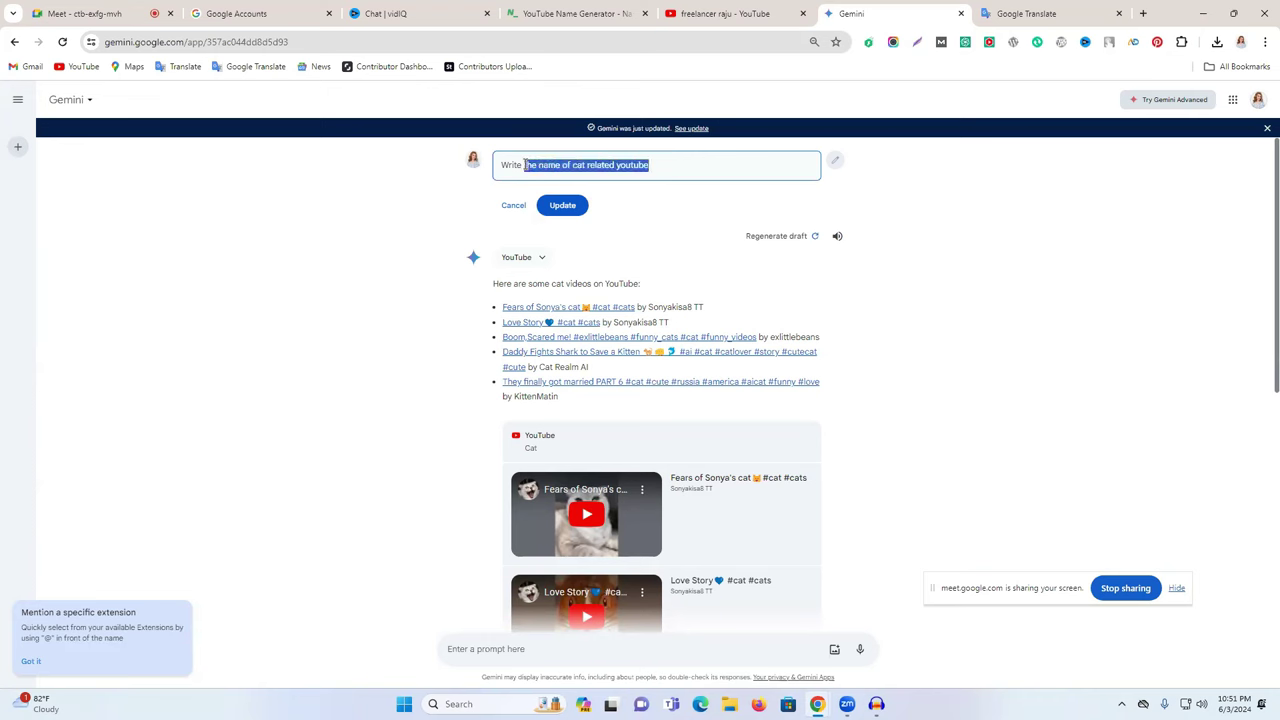
key("BackSpace")
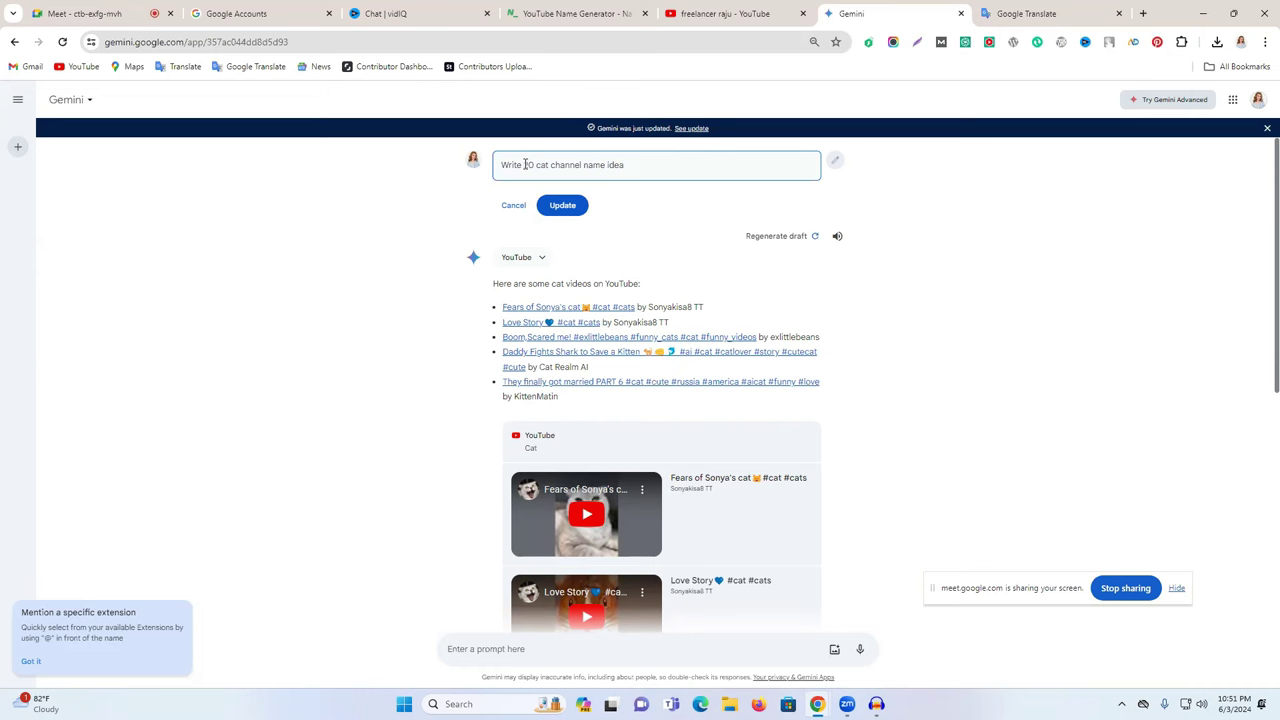
key("Return")
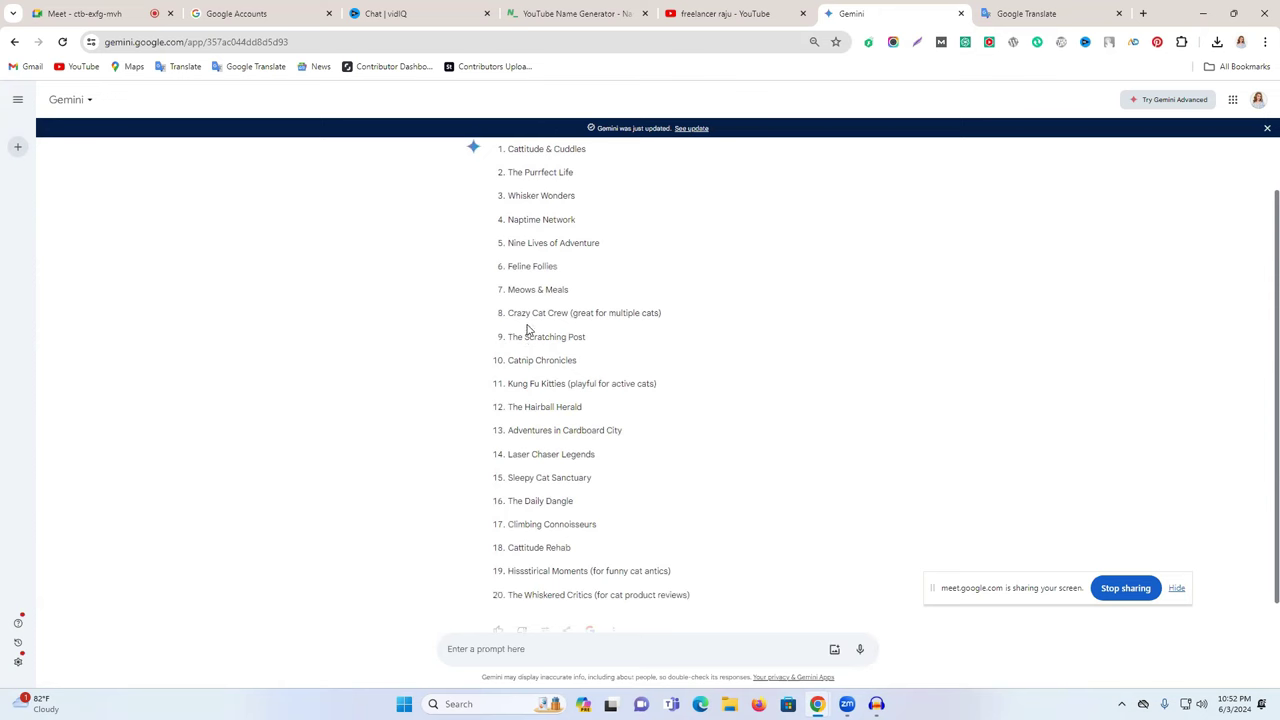
- Select the suggested names Cattitude & Cuddles and The Purrfect Life
scroll(537, 325, "up", 1)
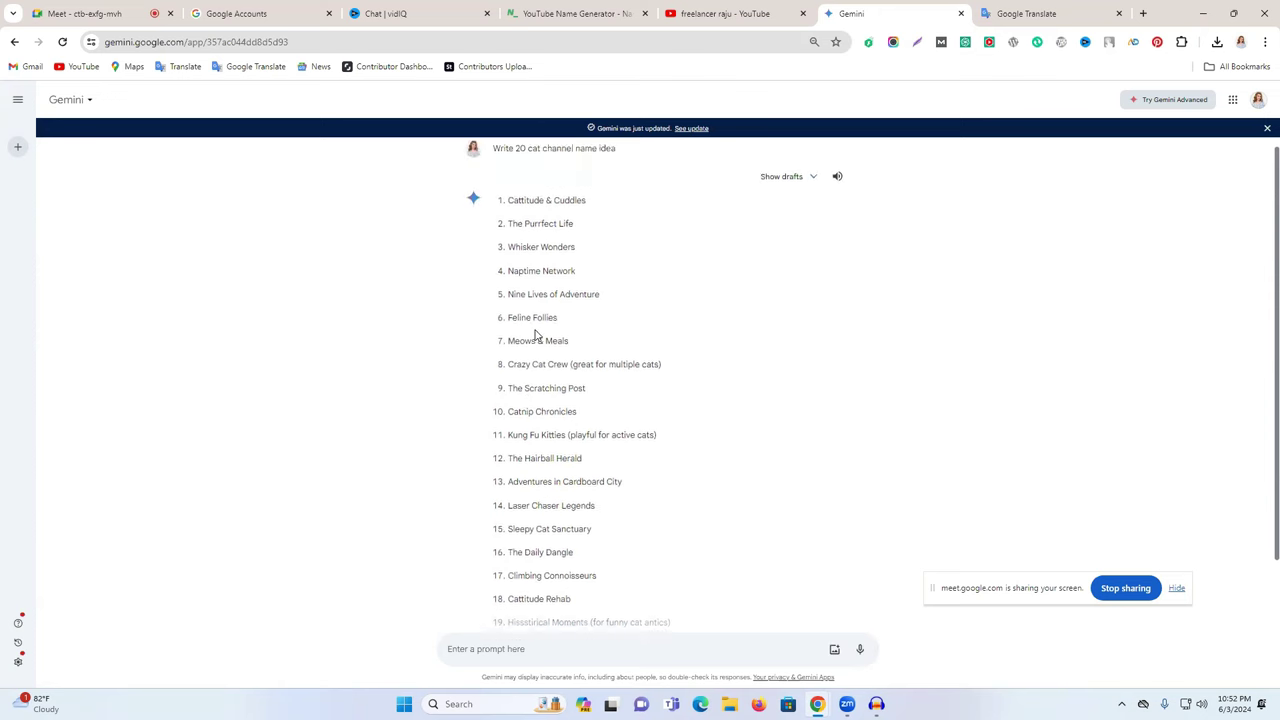
triple_click(525, 210)
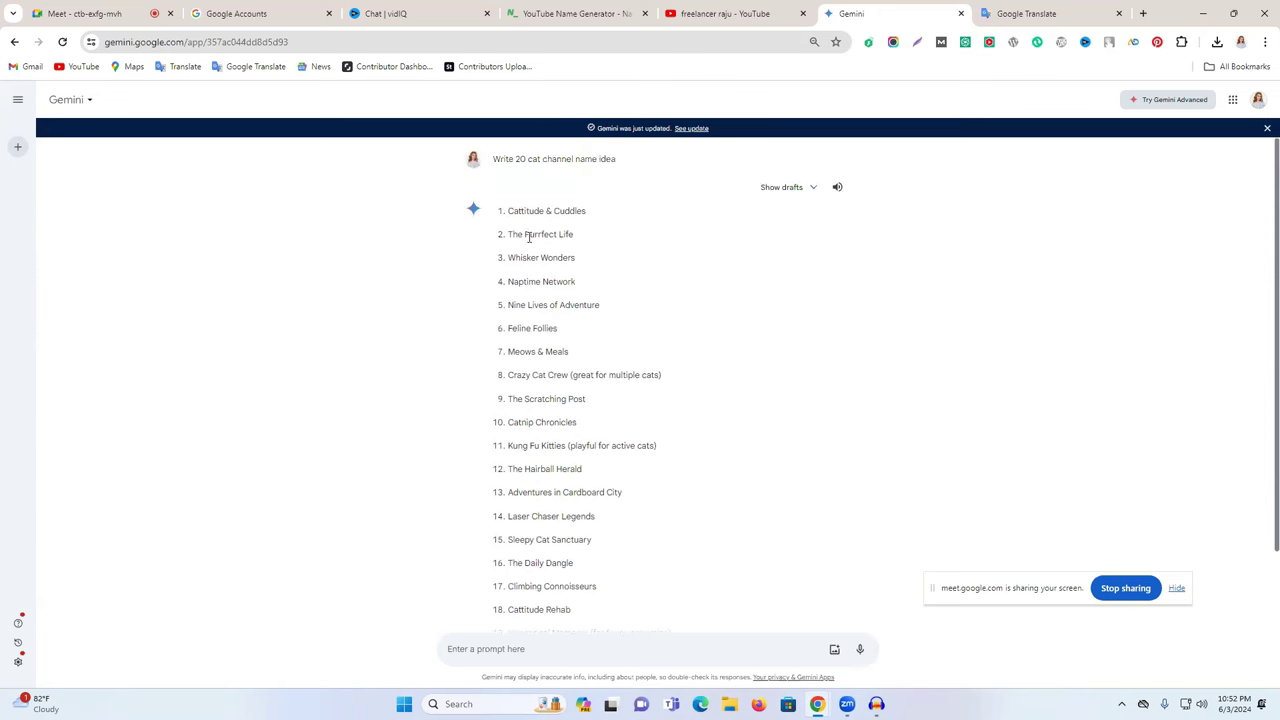
triple_click(538, 234)
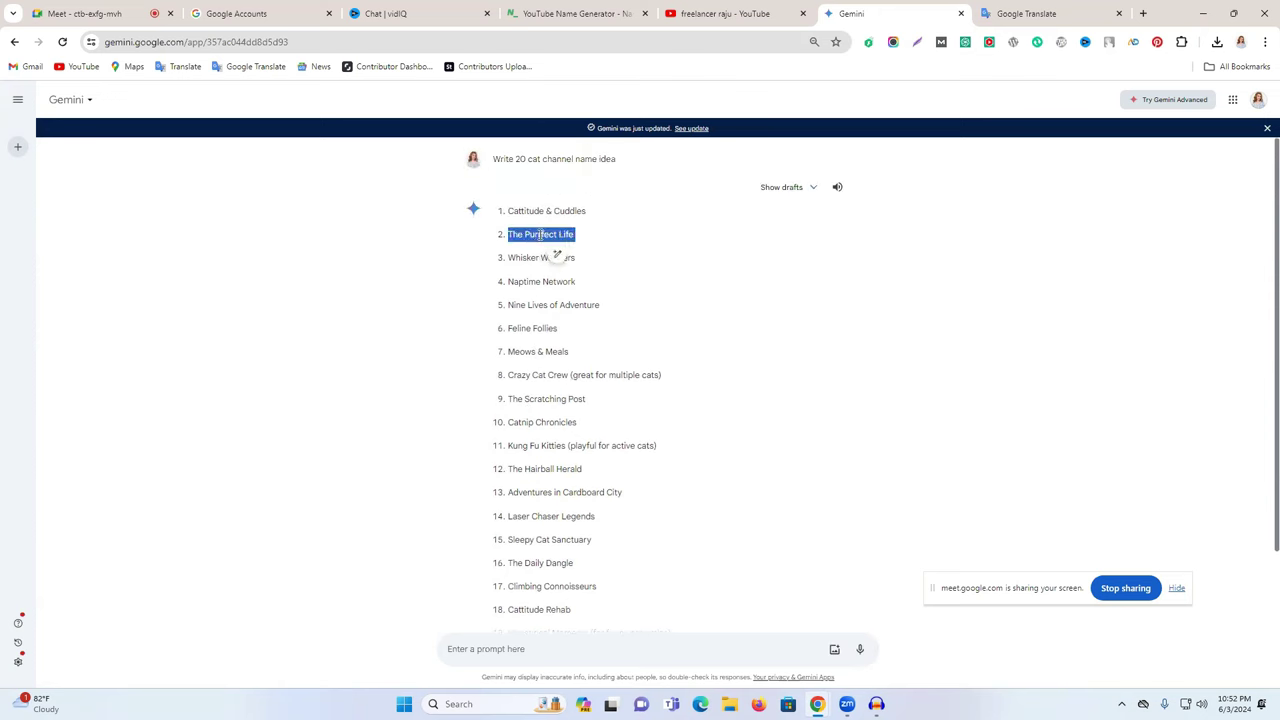
- Search YouTube for 'The Purrfect Life', replacing the previous search text
left_click(725, 13)
left_click(493, 98)
key("ctrl+a")
key("ctrl+v")
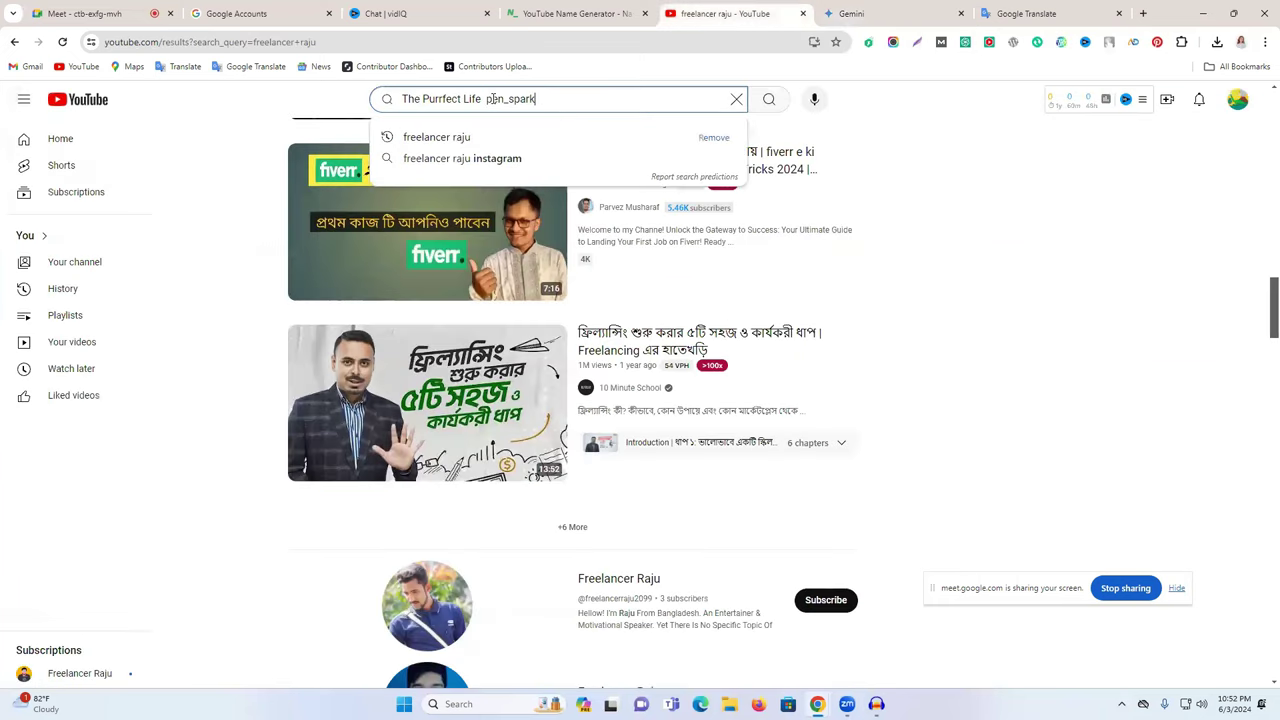
triple_click(471, 98)
left_click(540, 98)
left_click_drag(540, 98, 492, 98)
key("BackSpace")
key("Return")
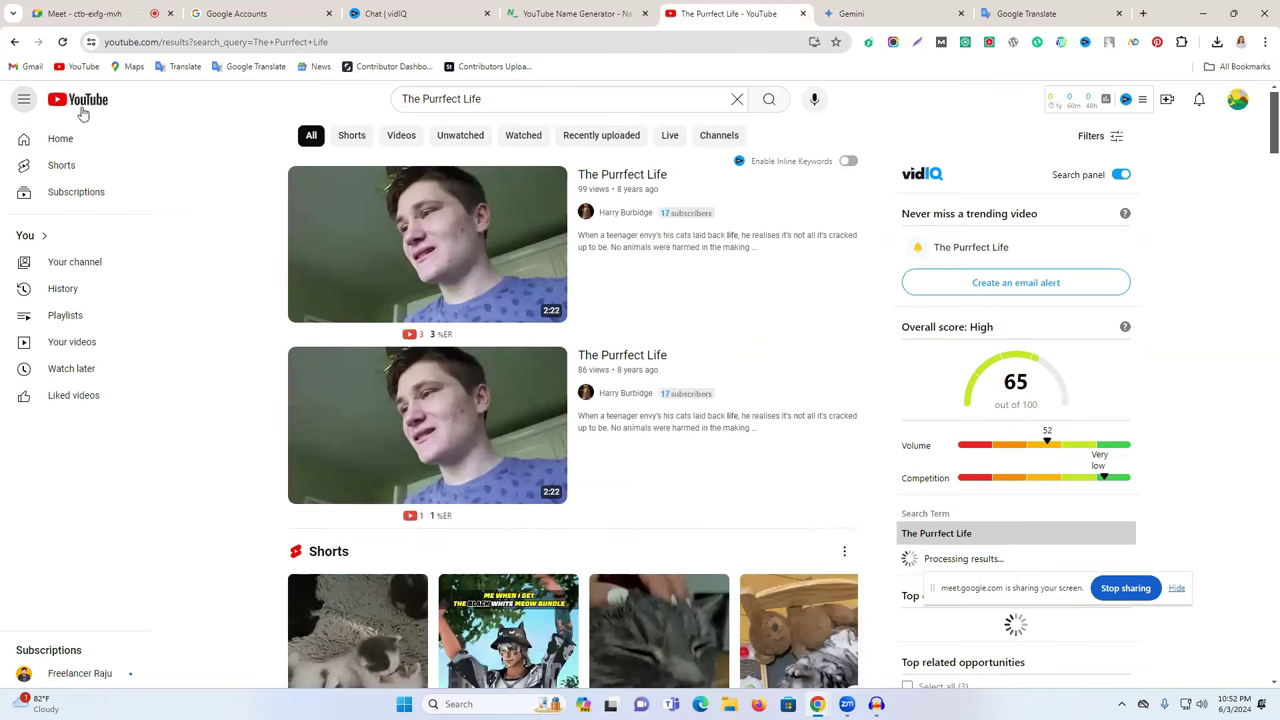
- Filter the results to channels only, revealing The Purrfect Life with 1.5K subscribers
left_click(23, 101)
left_click(23, 101)
left_click(1100, 136)
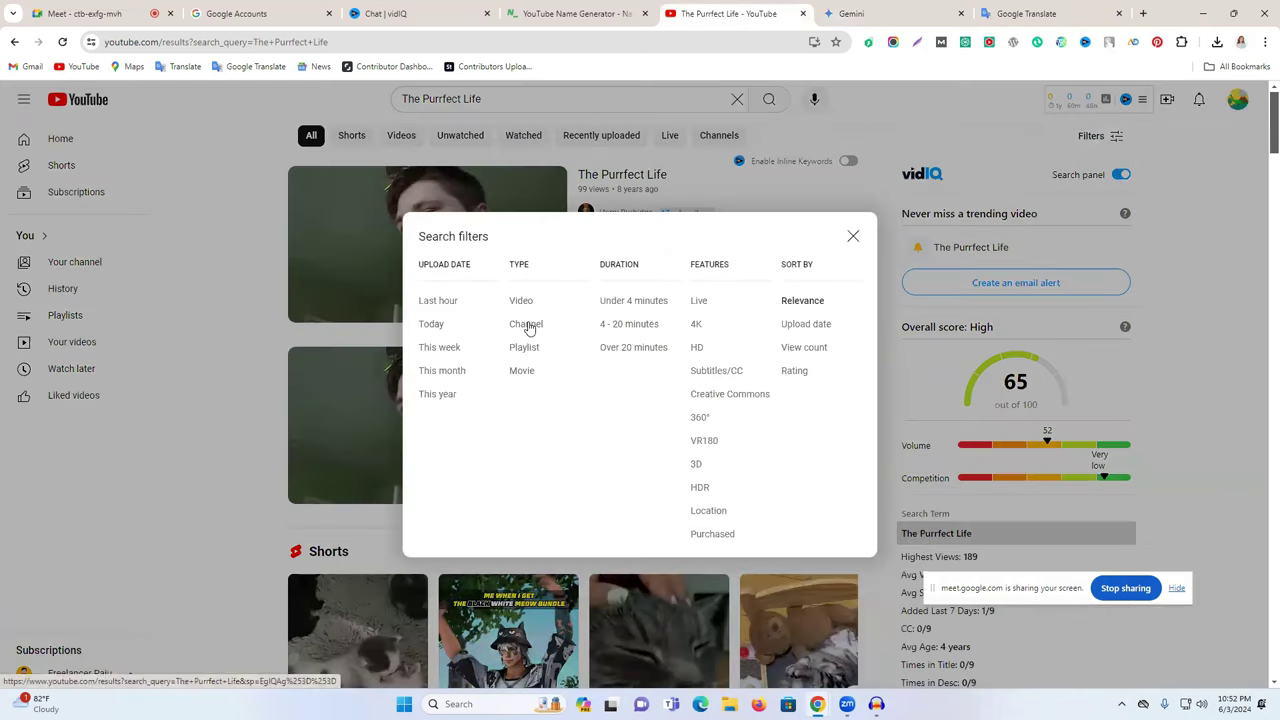
left_click(527, 326)
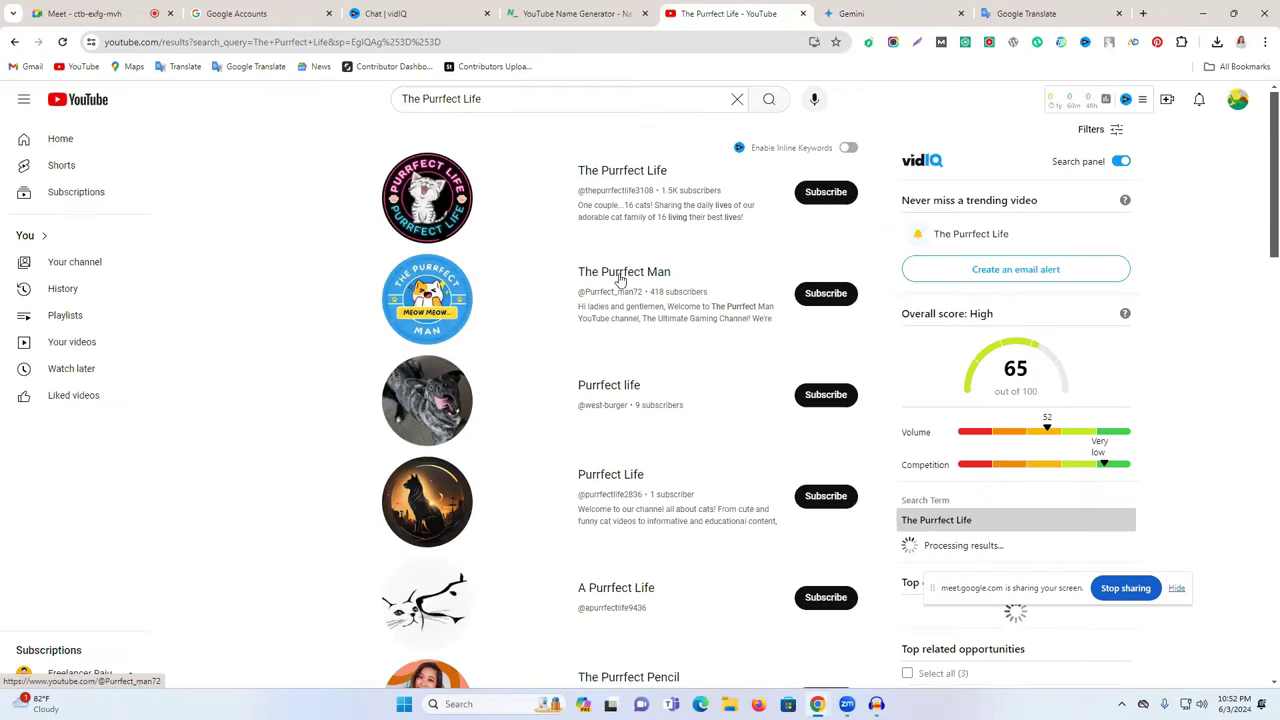
scroll(622, 447, "down", 3)
scroll(622, 447, "down", 10)
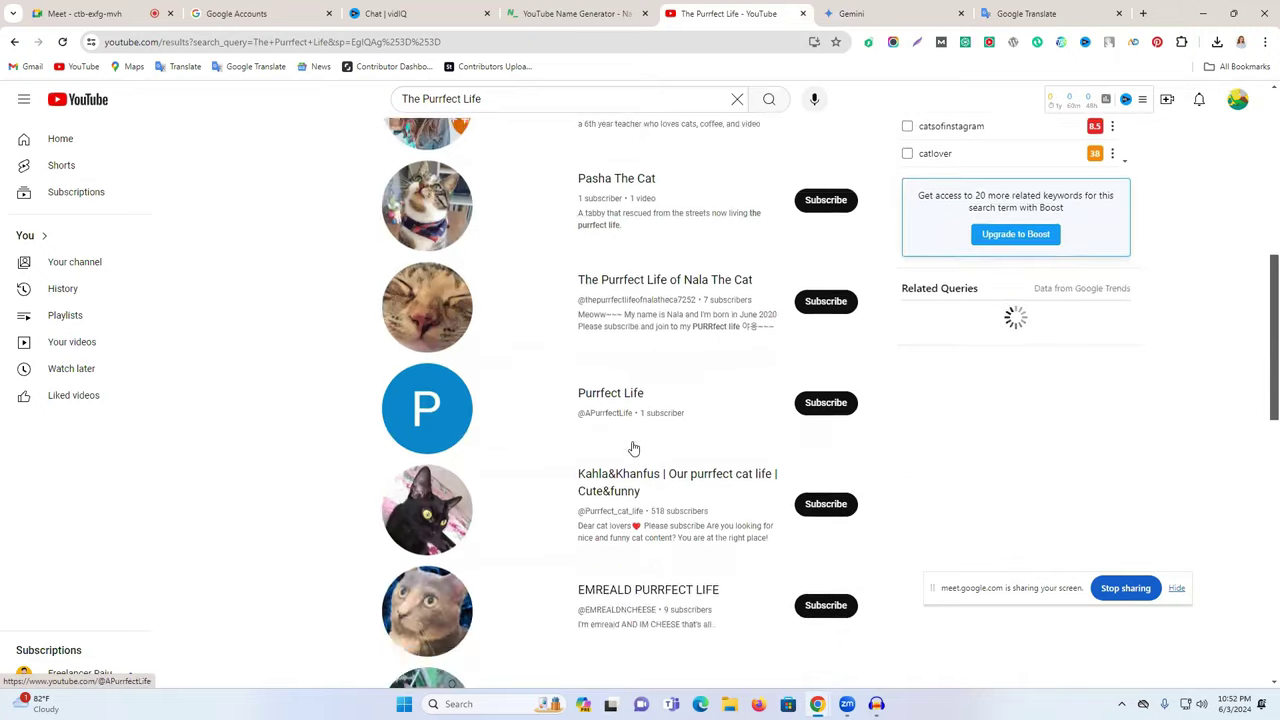
scroll(632, 447, "down", 4)
scroll(632, 447, "up", 14)
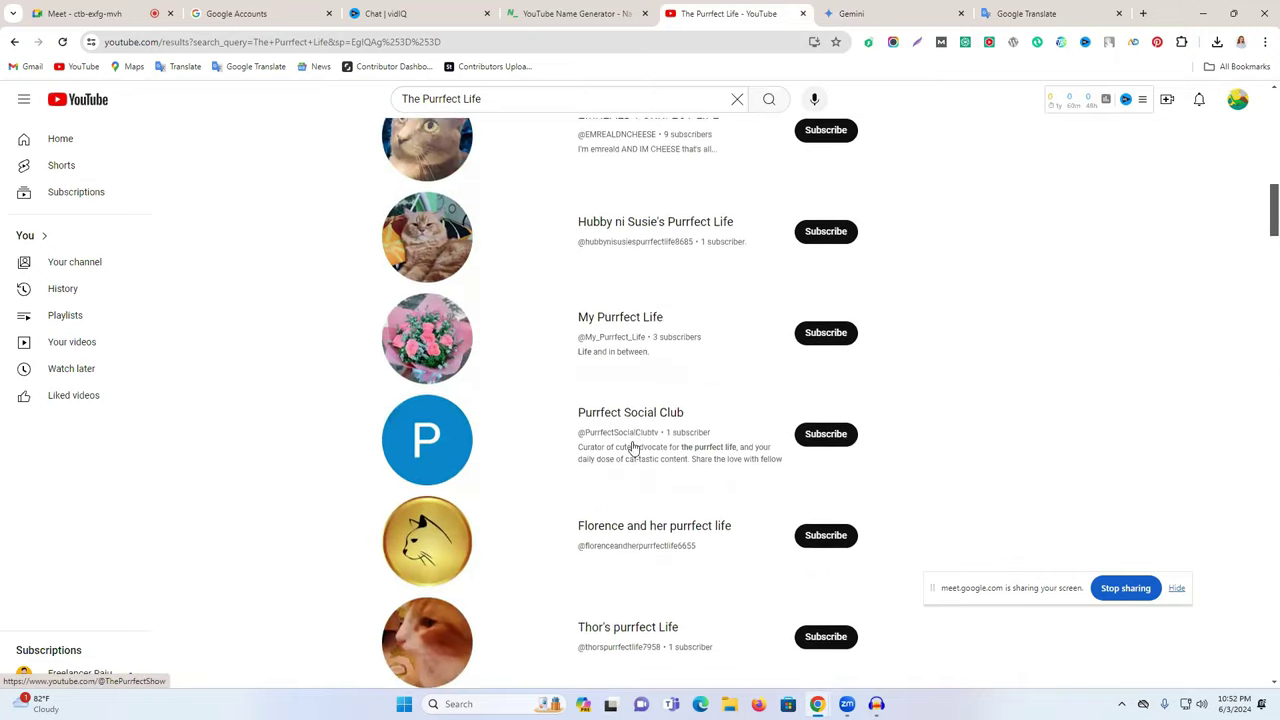
scroll(672, 284, "up", 1)
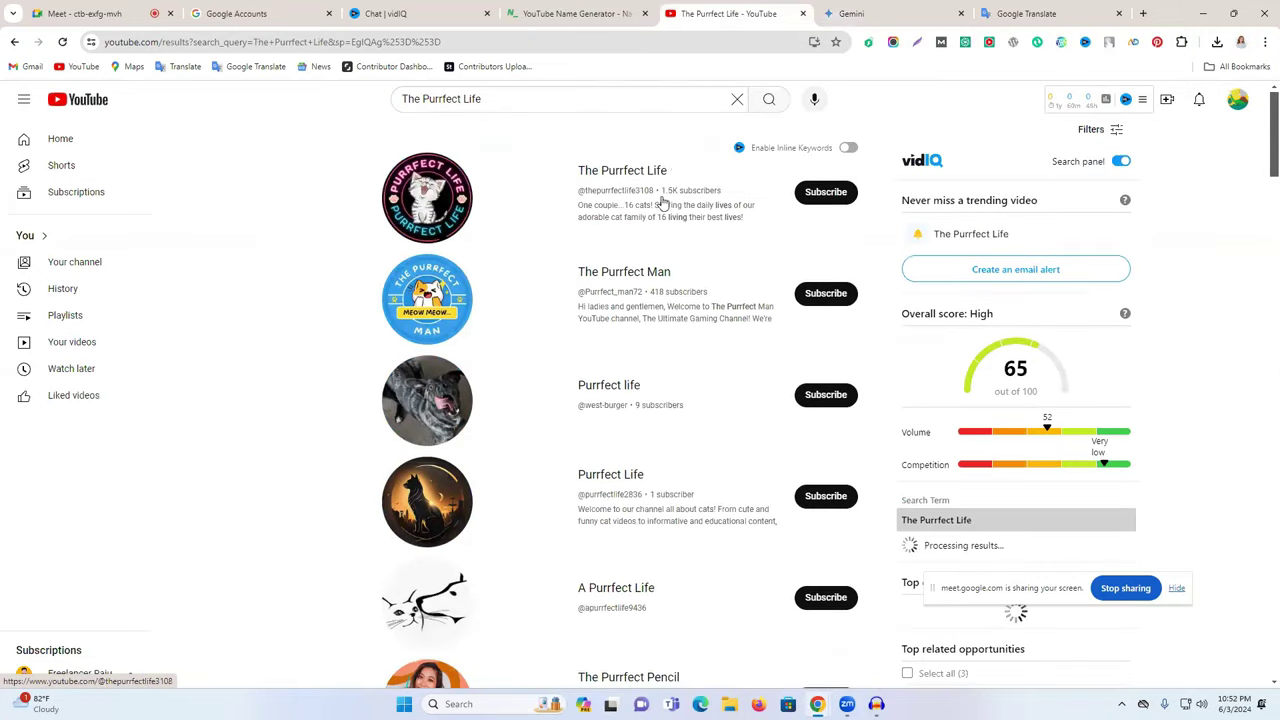
- Inspect The Purrfect Life channel and its videos, then start editing the Gemini prompt
left_click(617, 172)
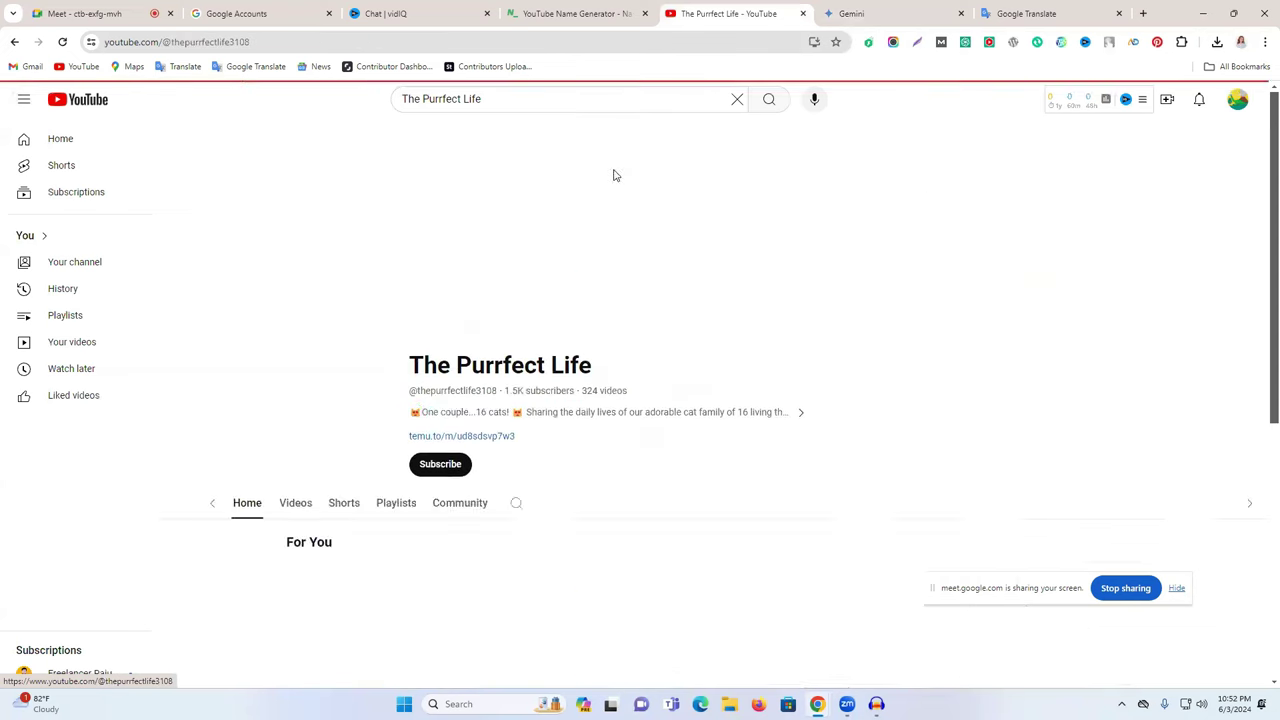
scroll(450, 455, "down", 2)
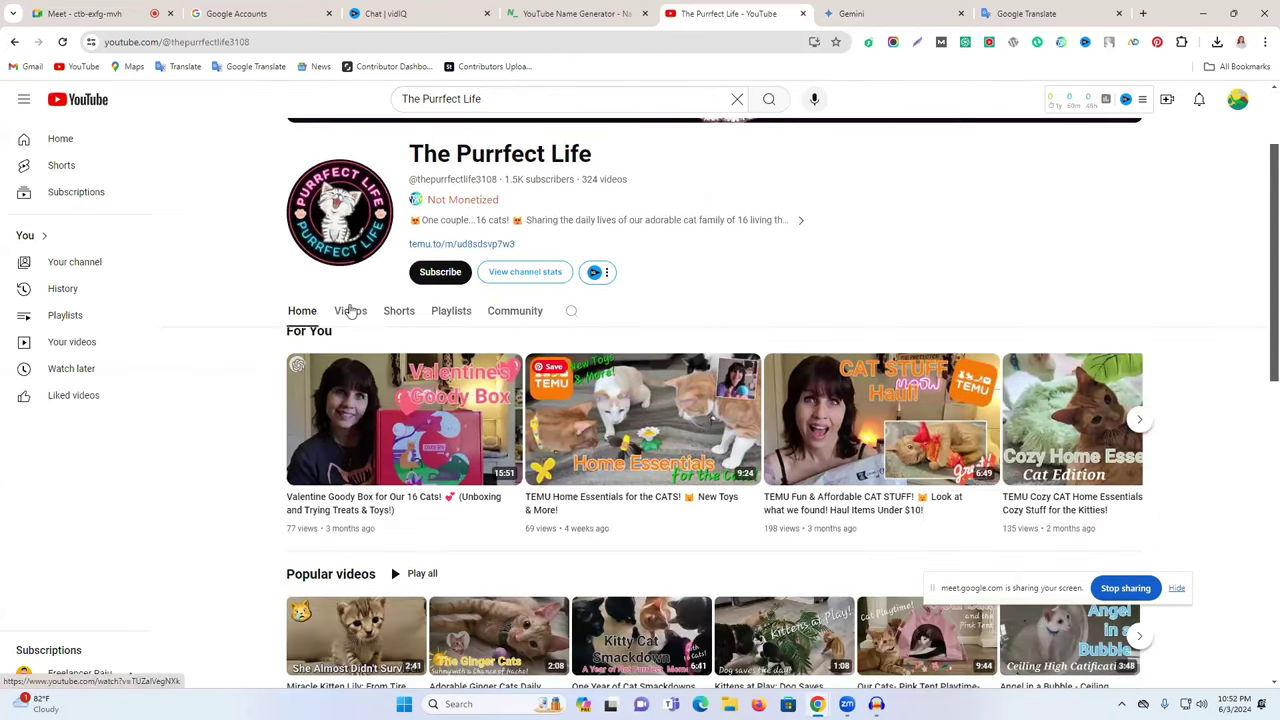
left_click(350, 311)
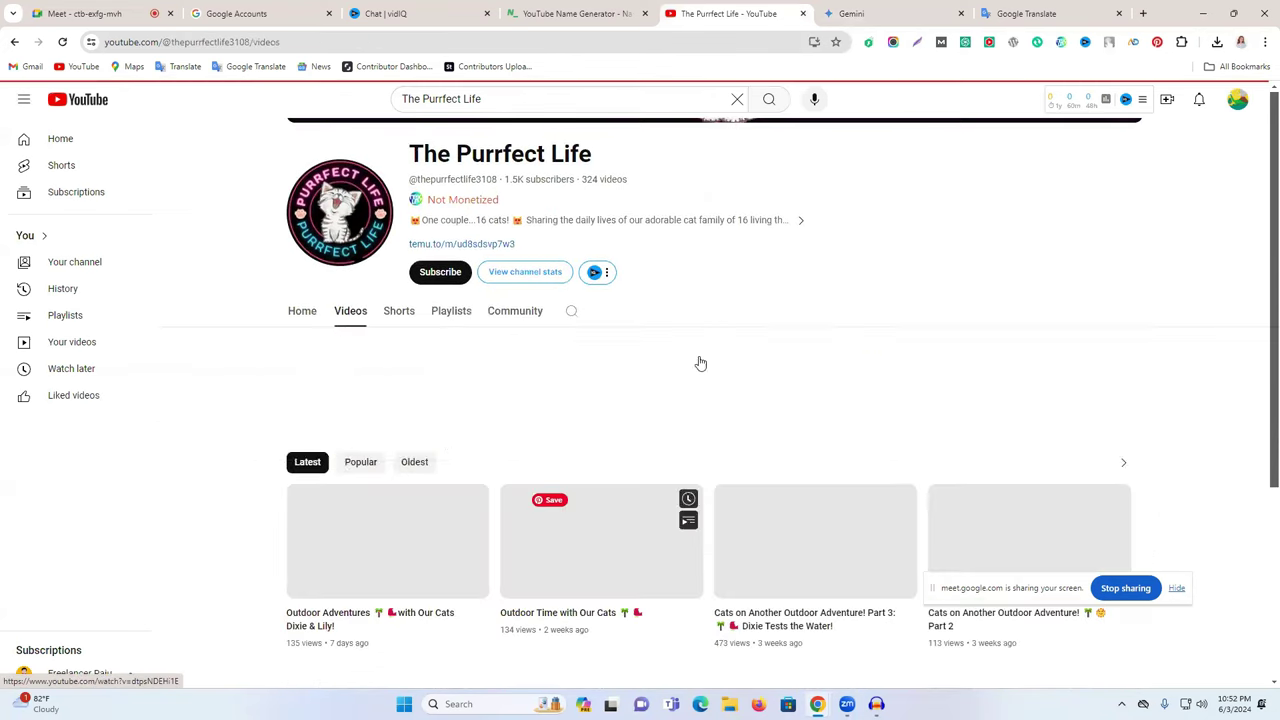
scroll(343, 452, "down", 2)
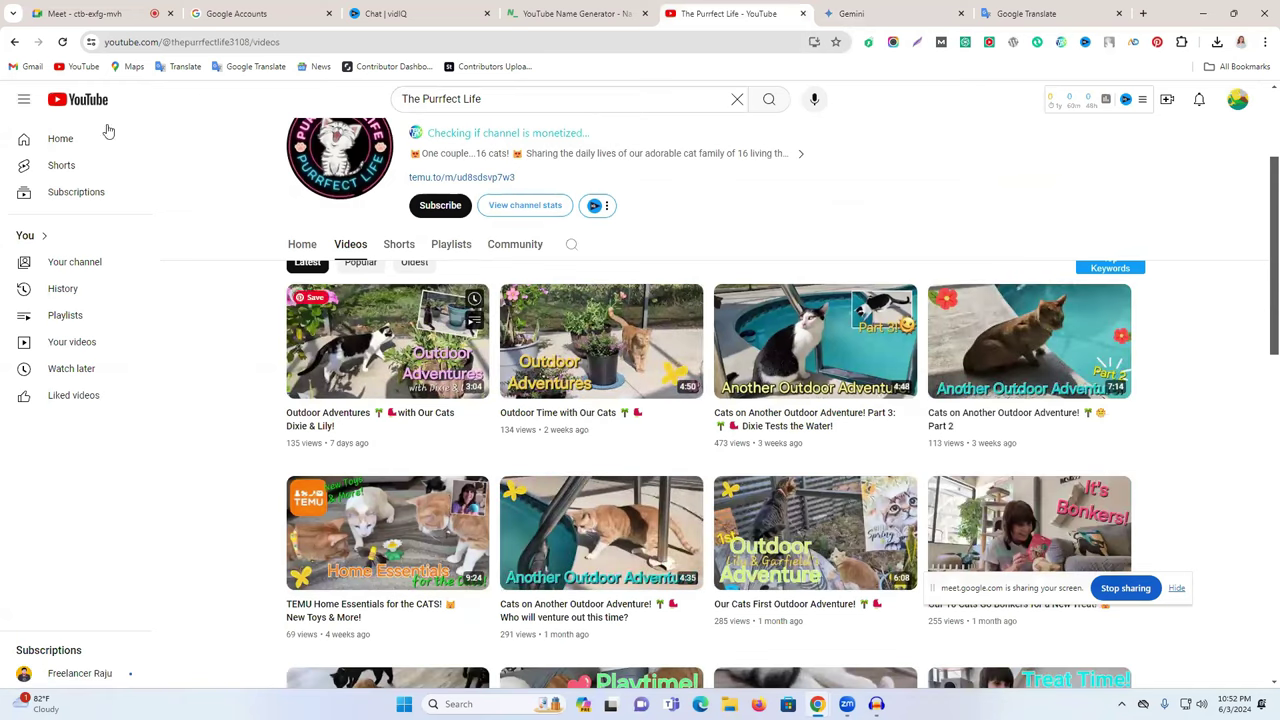
left_click(12, 44)
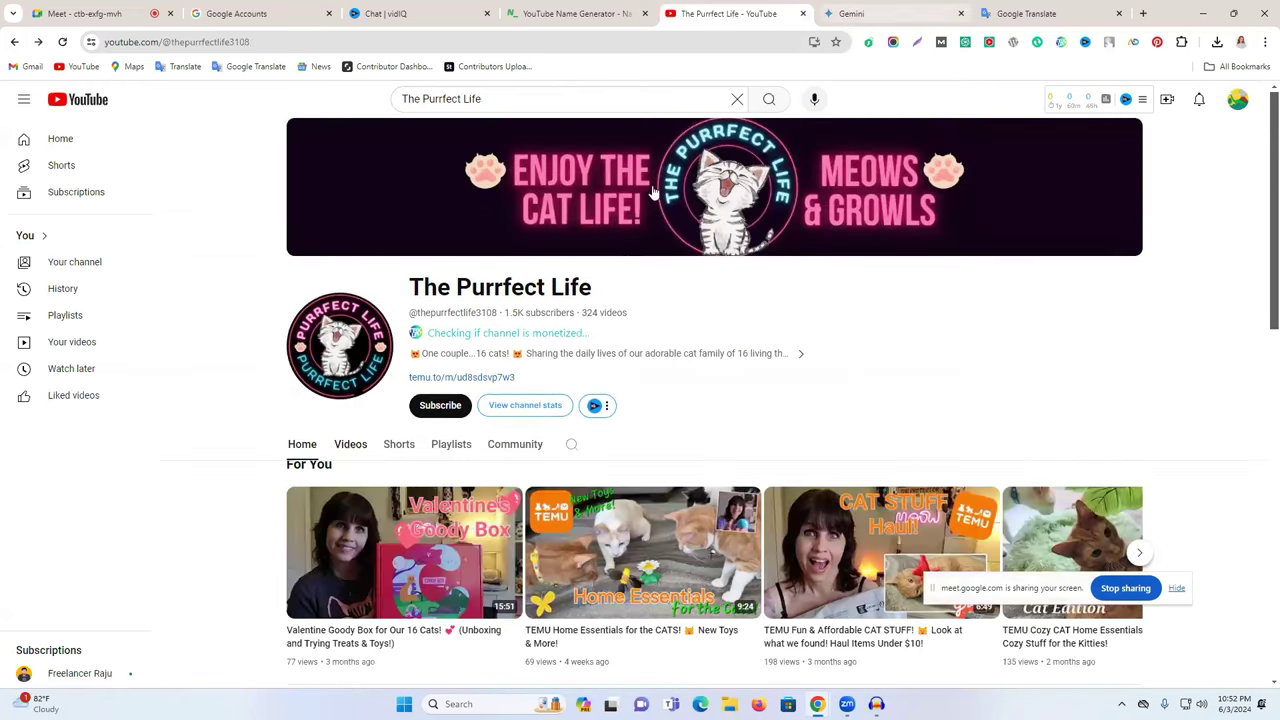
left_click(900, 13)
left_click(630, 160)
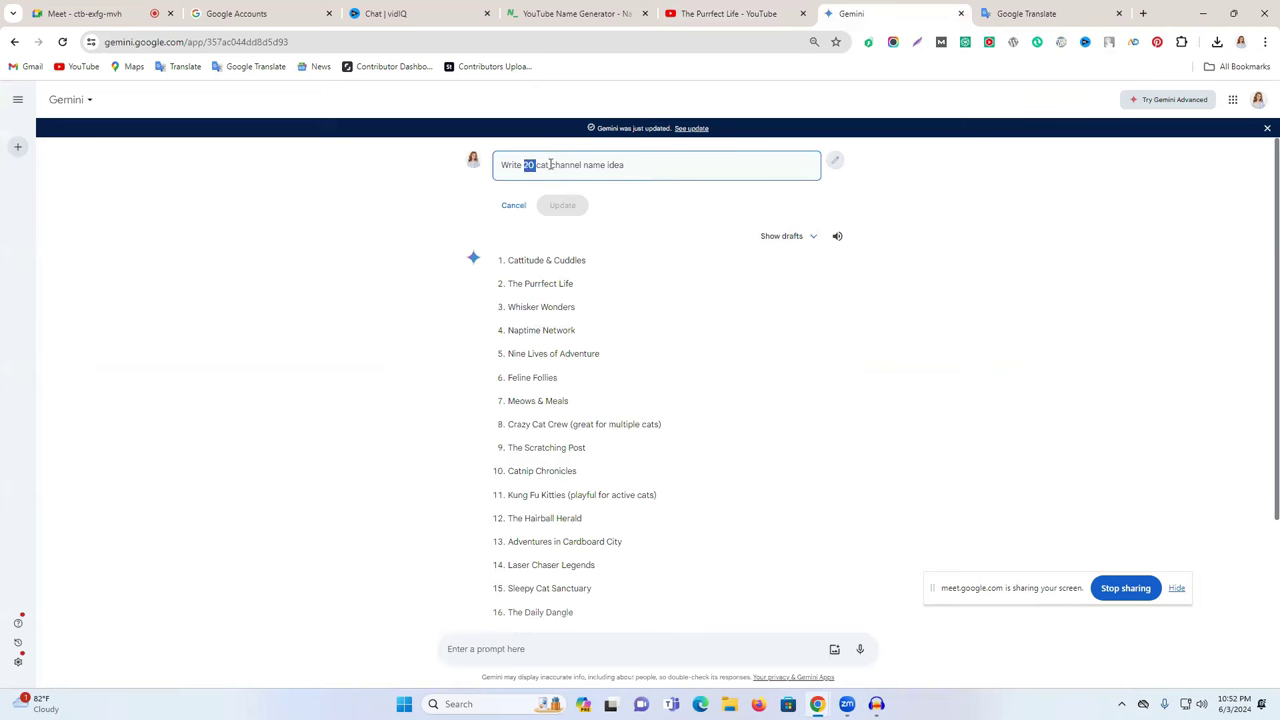
- Change the prompt to ask for 100 food channel names and review the generated list
type("100")
left_click(541, 165)
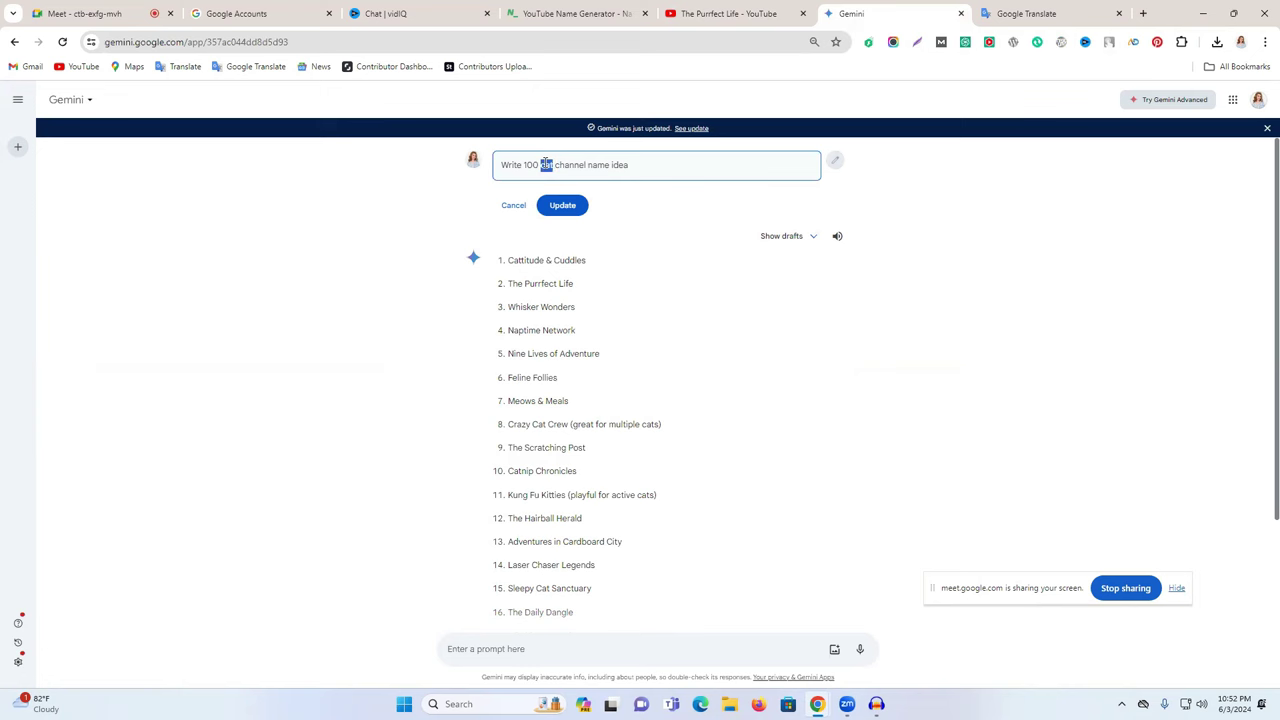
type("food")
left_click(563, 206)
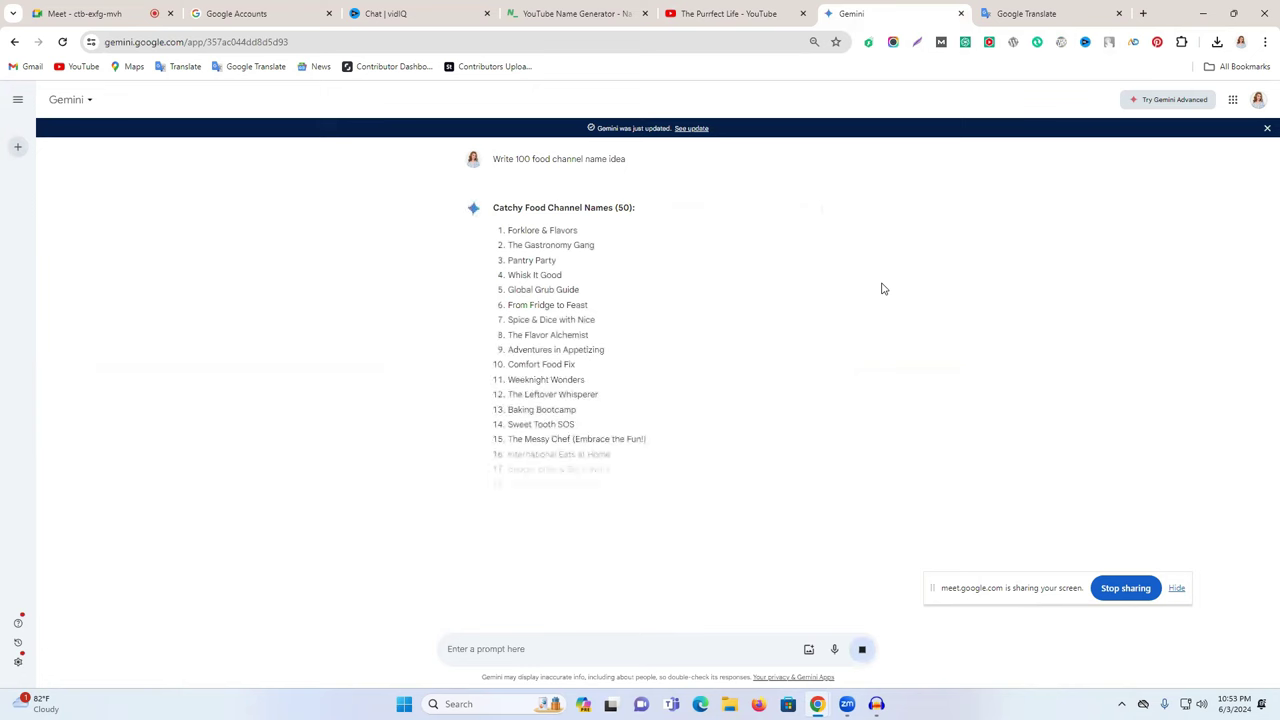
scroll(554, 470, "down", 2)
scroll(554, 470, "up", 2)
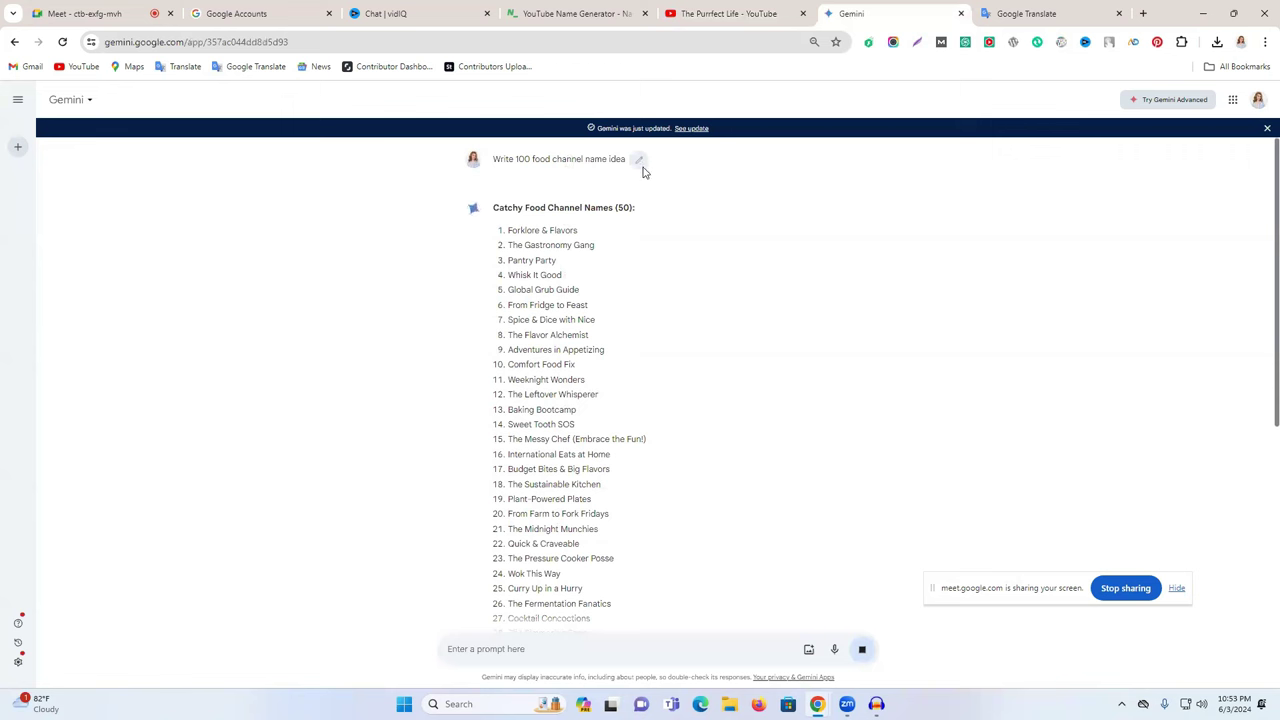
scroll(577, 420, "down", 9)
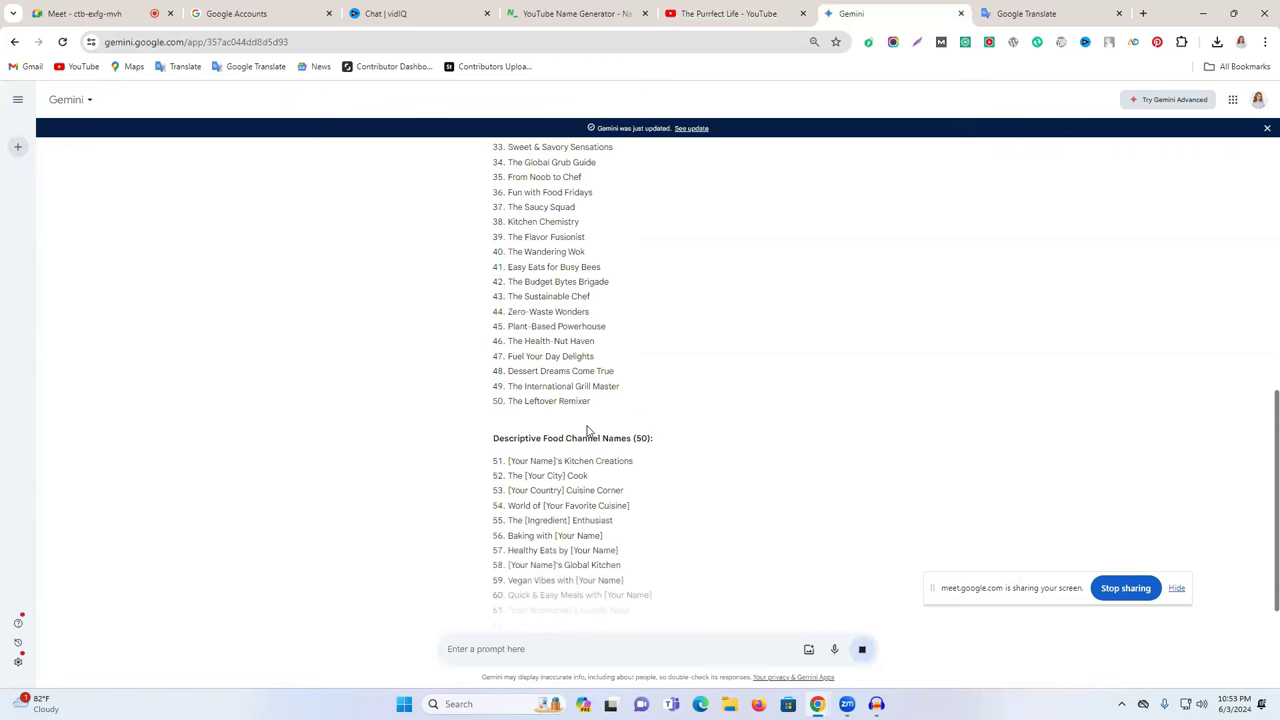
scroll(600, 437, "down", 3)
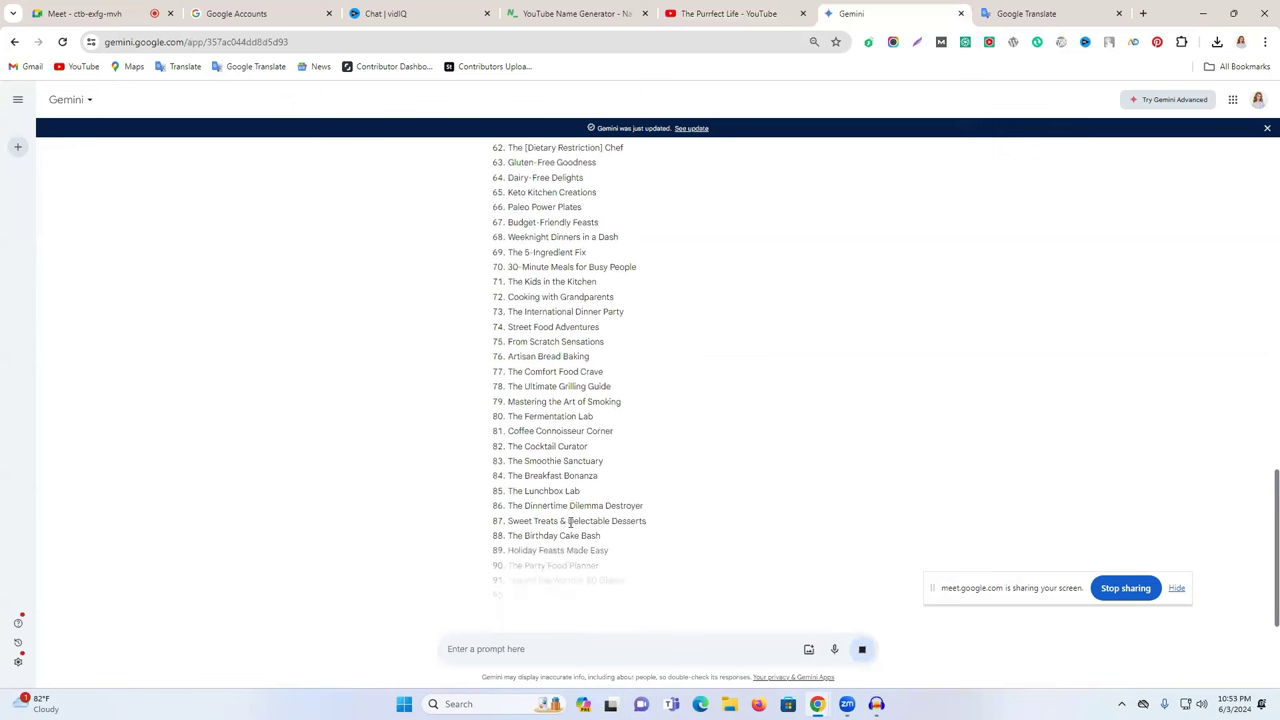
scroll(573, 505, "up", 3)
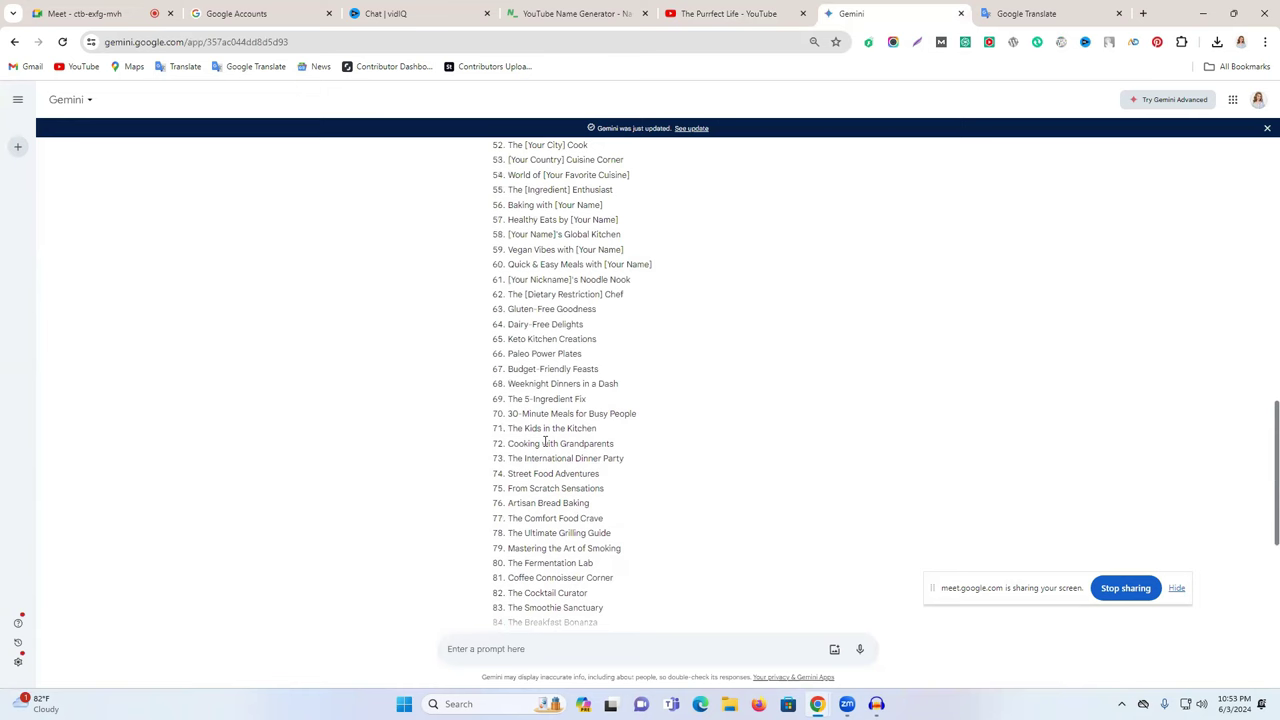
scroll(549, 430, "up", 6)
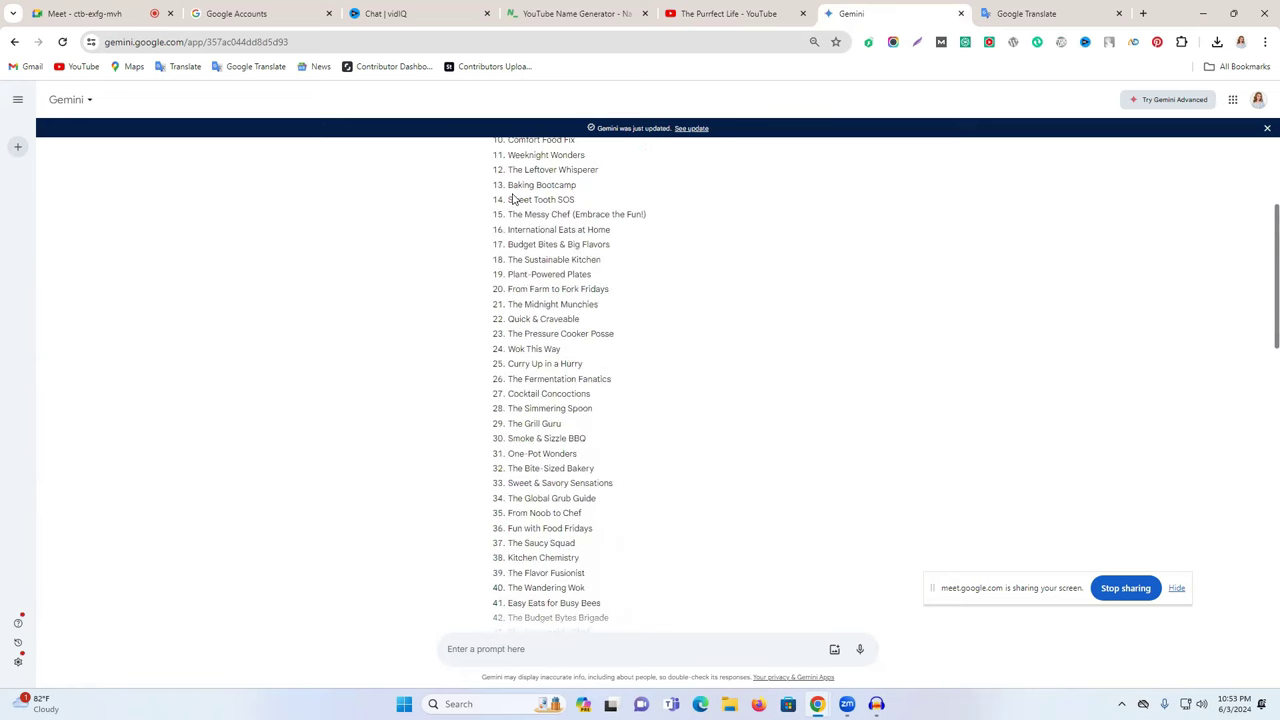
left_click(258, 12)
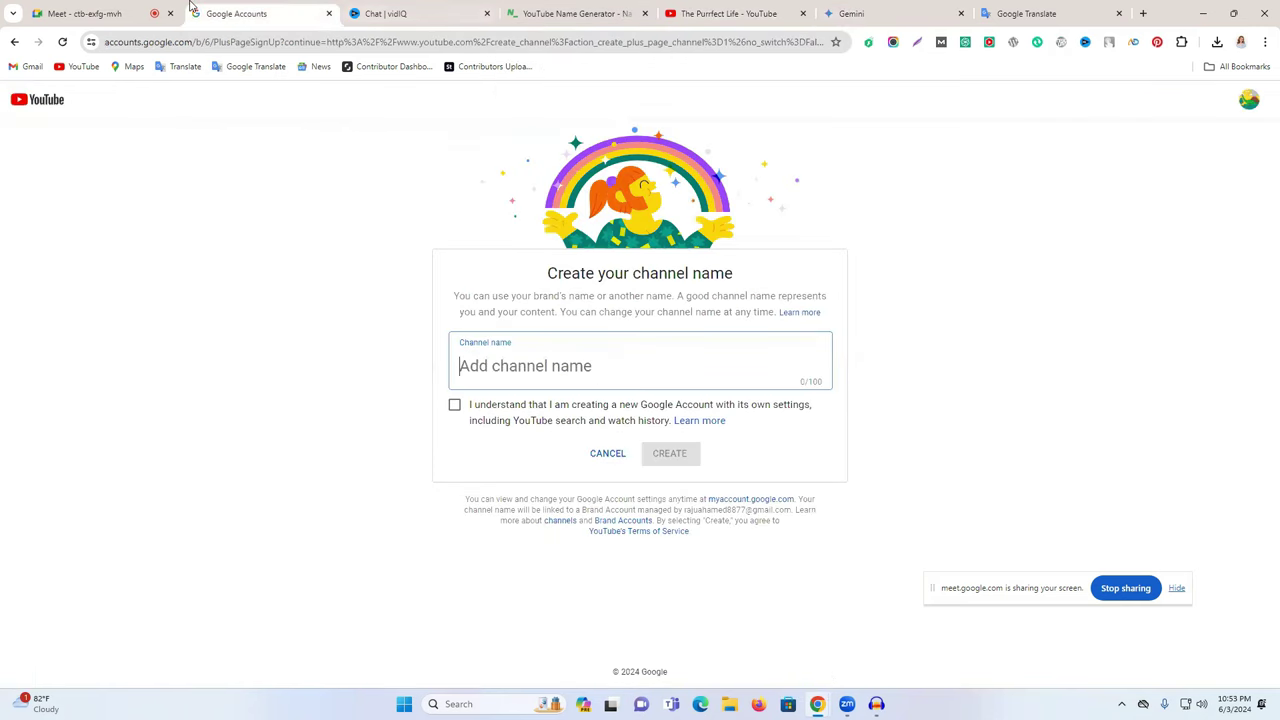
left_click(120, 12)
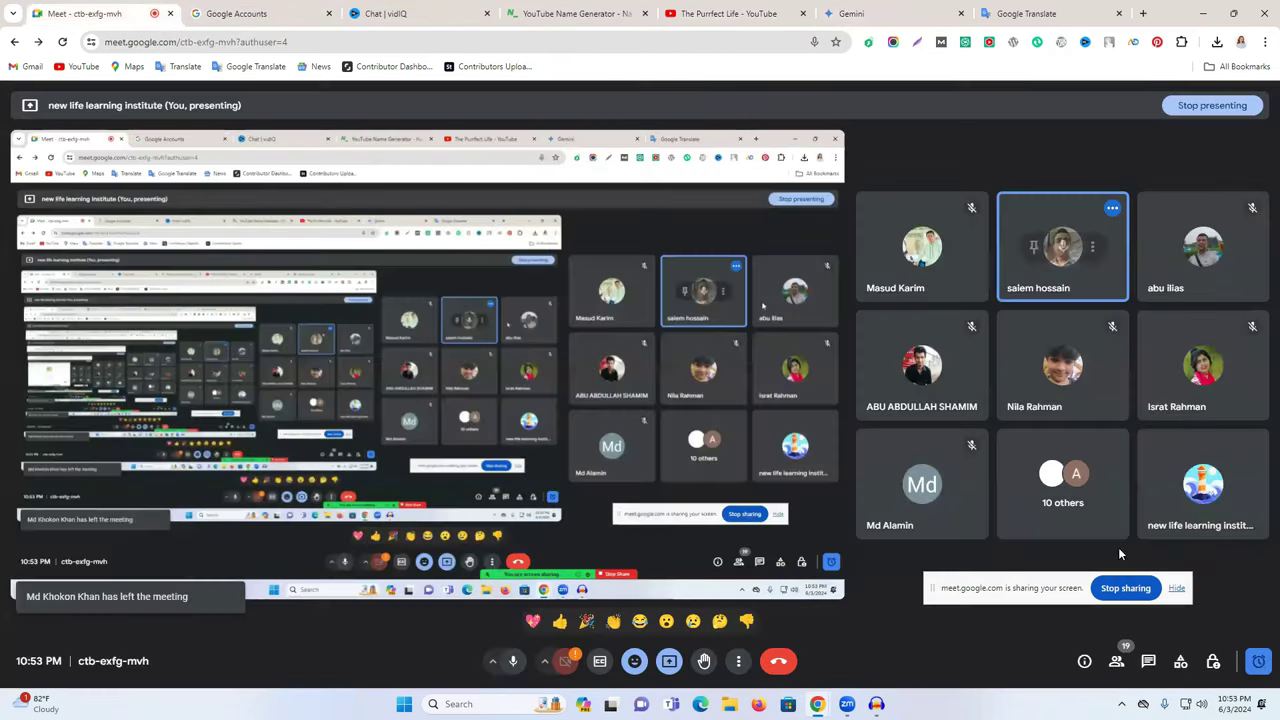
left_click(733, 10)
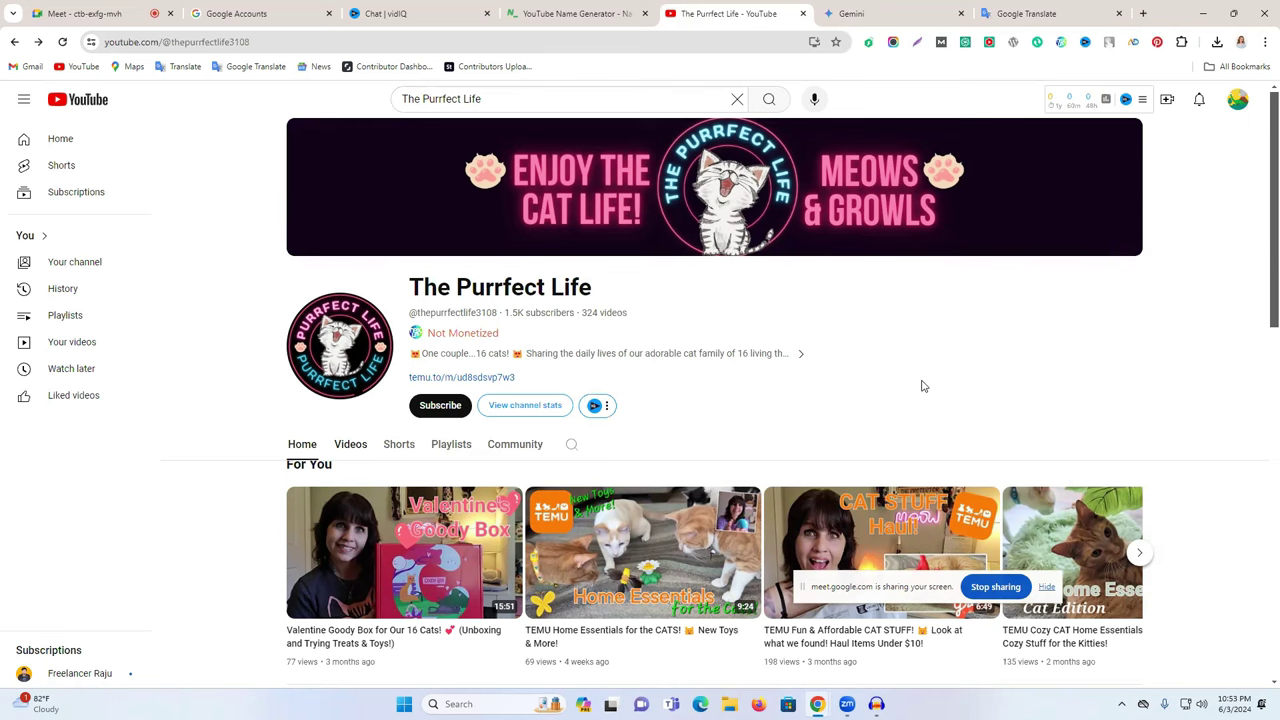
left_click(869, 12)
scroll(644, 419, "down", 10)
scroll(636, 428, "up", 3)
scroll(634, 432, "up", 8)
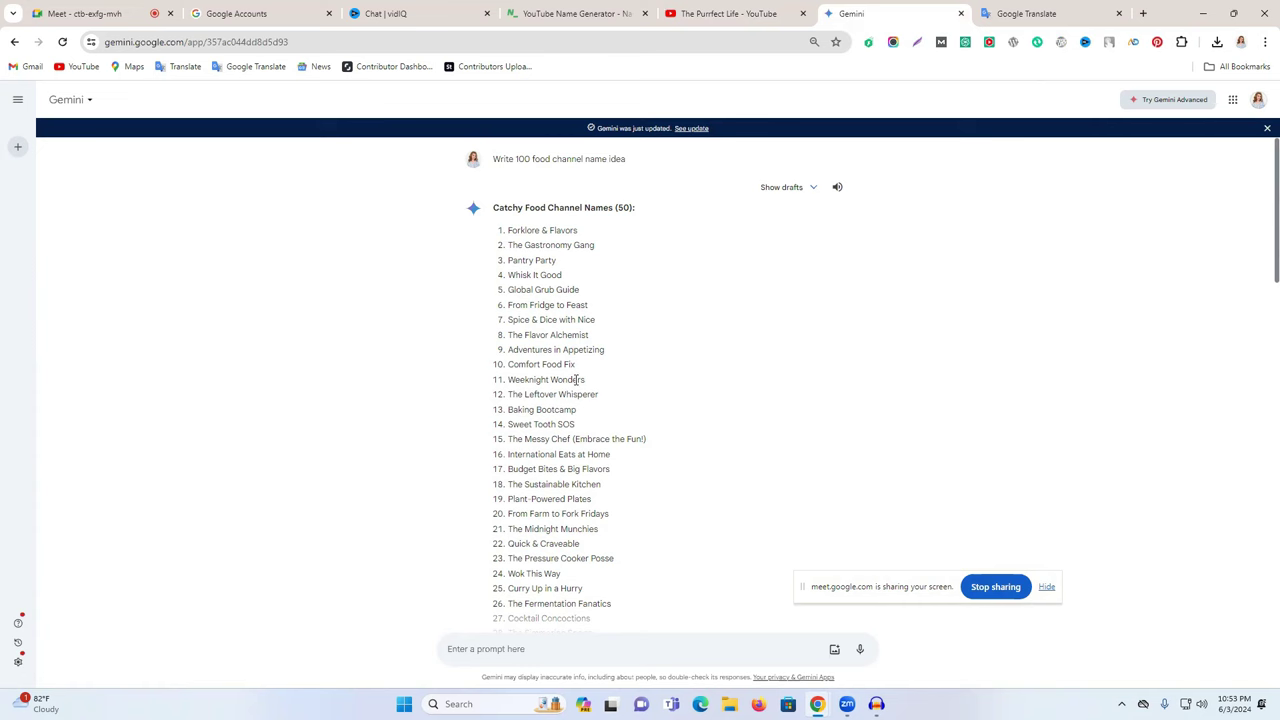
- Replace 'food' with 'New move' in the prompt and resubmit it
left_click(643, 163)
double_click(549, 165)
type("move channel name idea")
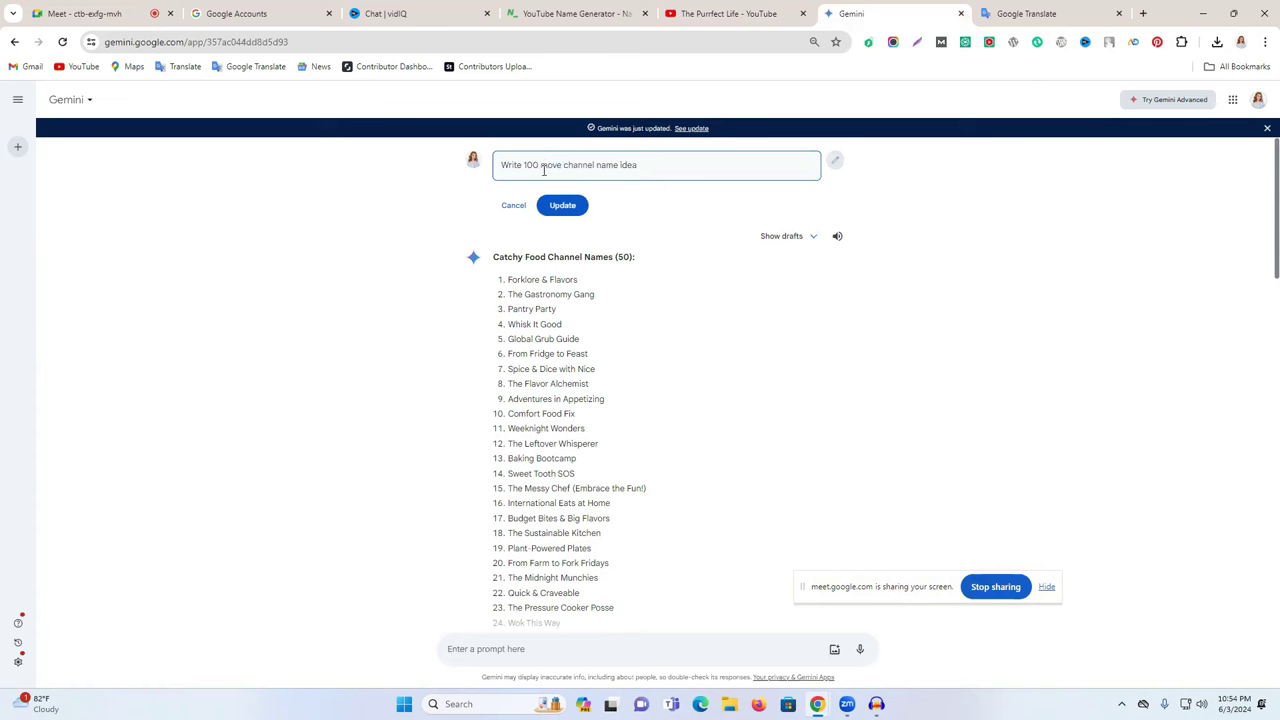
type(" New")
left_click(577, 217)
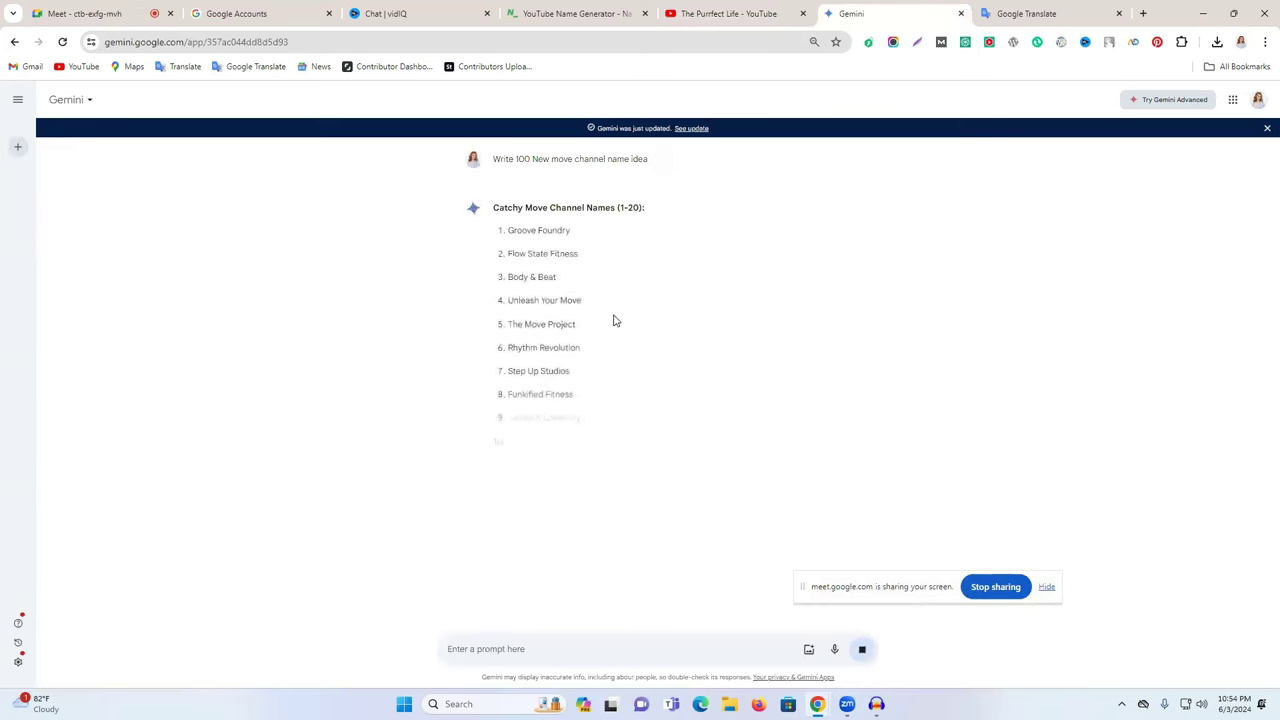
- Pick 'Move Like Magic' from the answer and paste it into YouTube search
triple_click(555, 326)
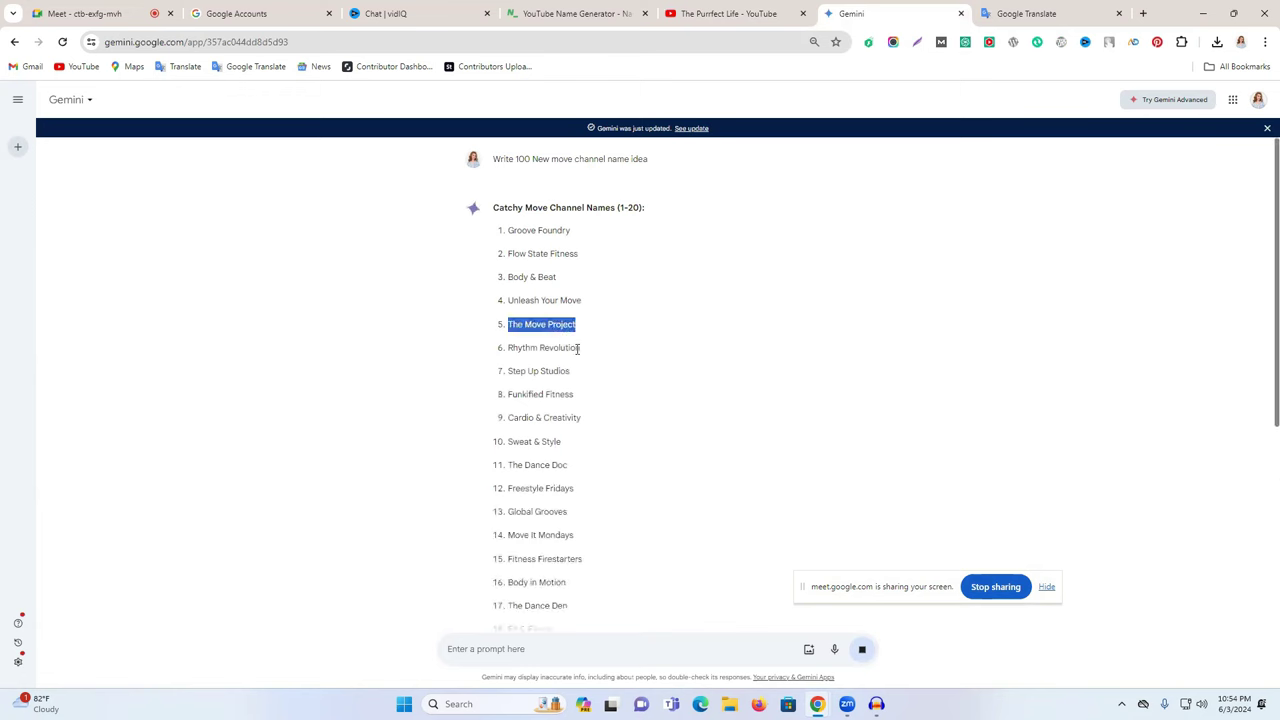
scroll(594, 400, "down", 1)
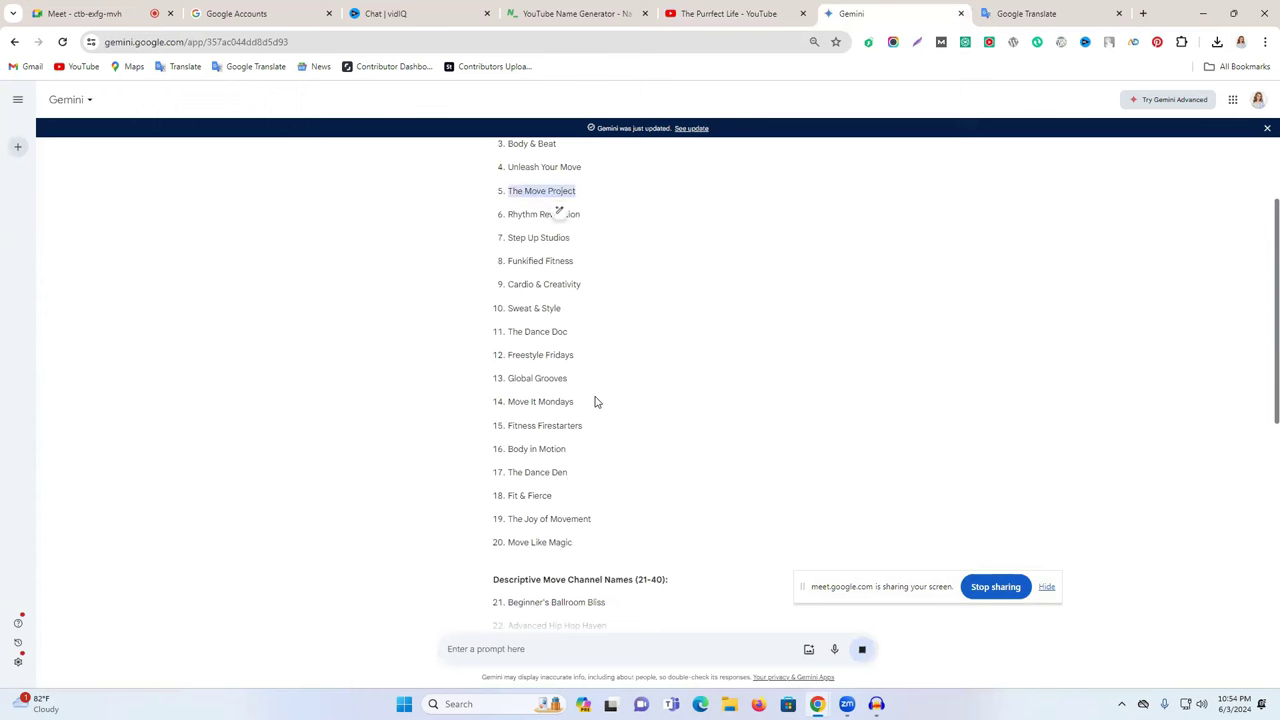
triple_click(553, 543)
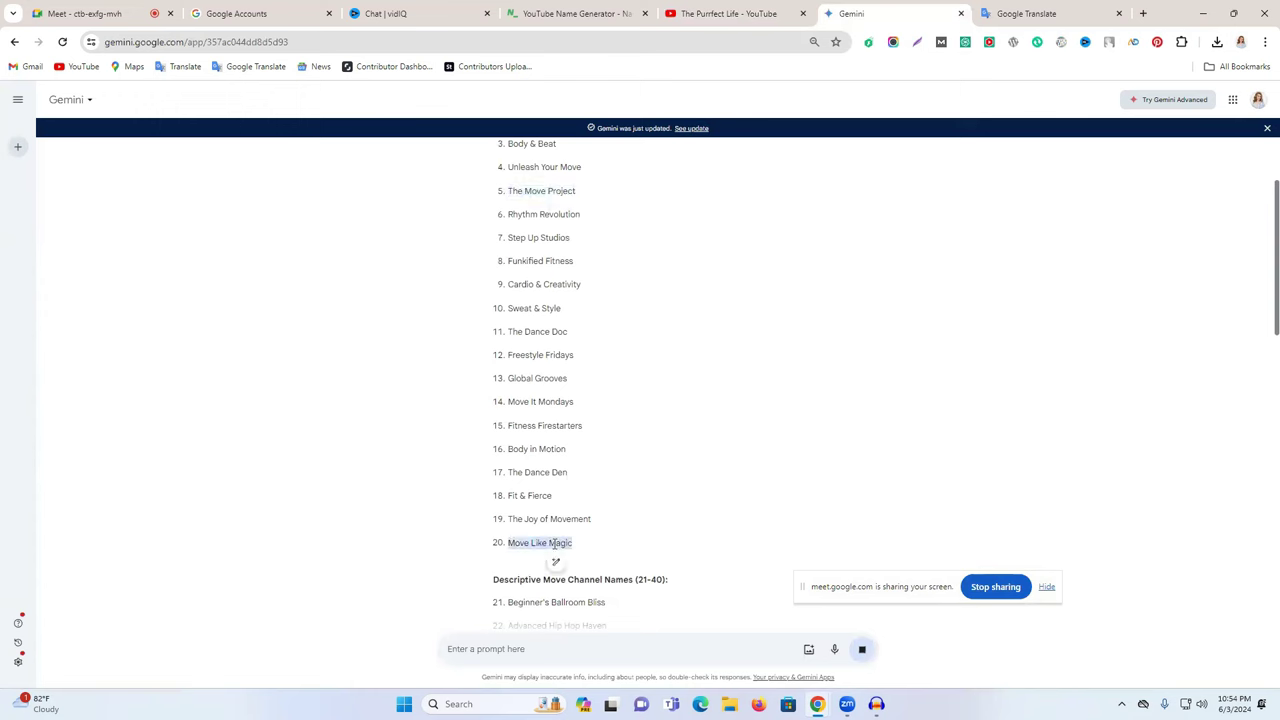
left_click(728, 13)
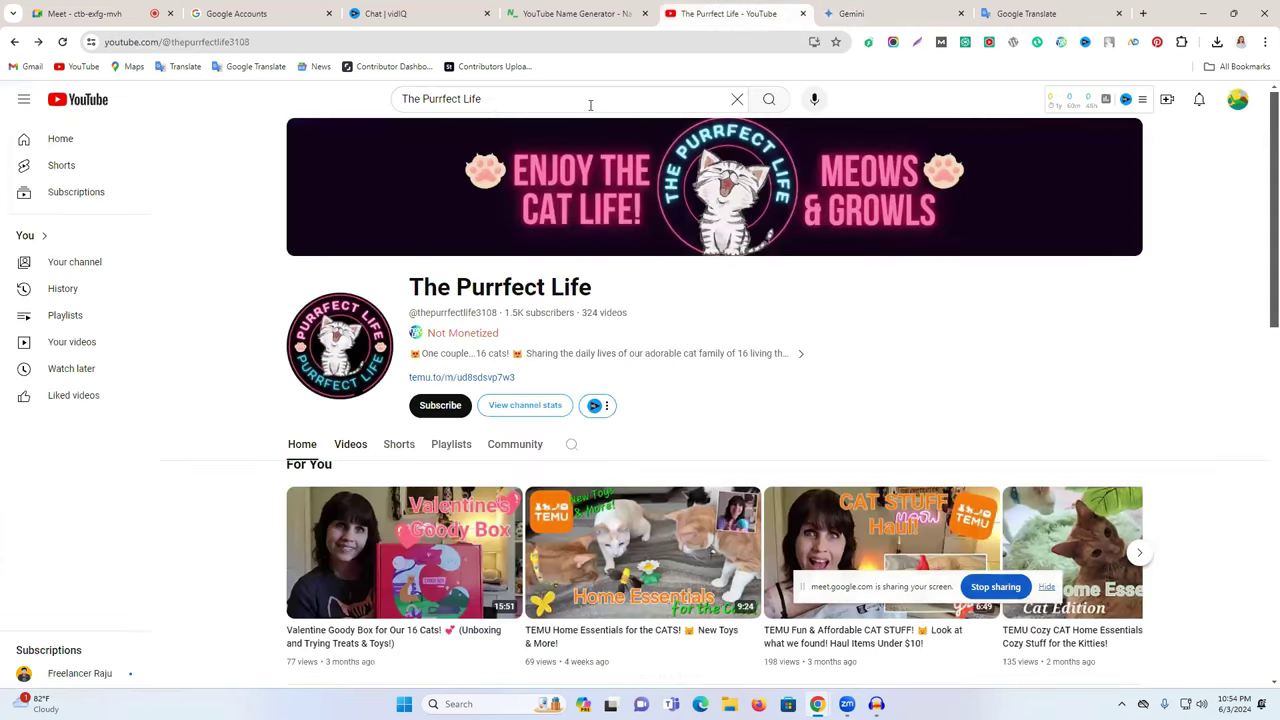
left_click(497, 101)
type("pen_spark")
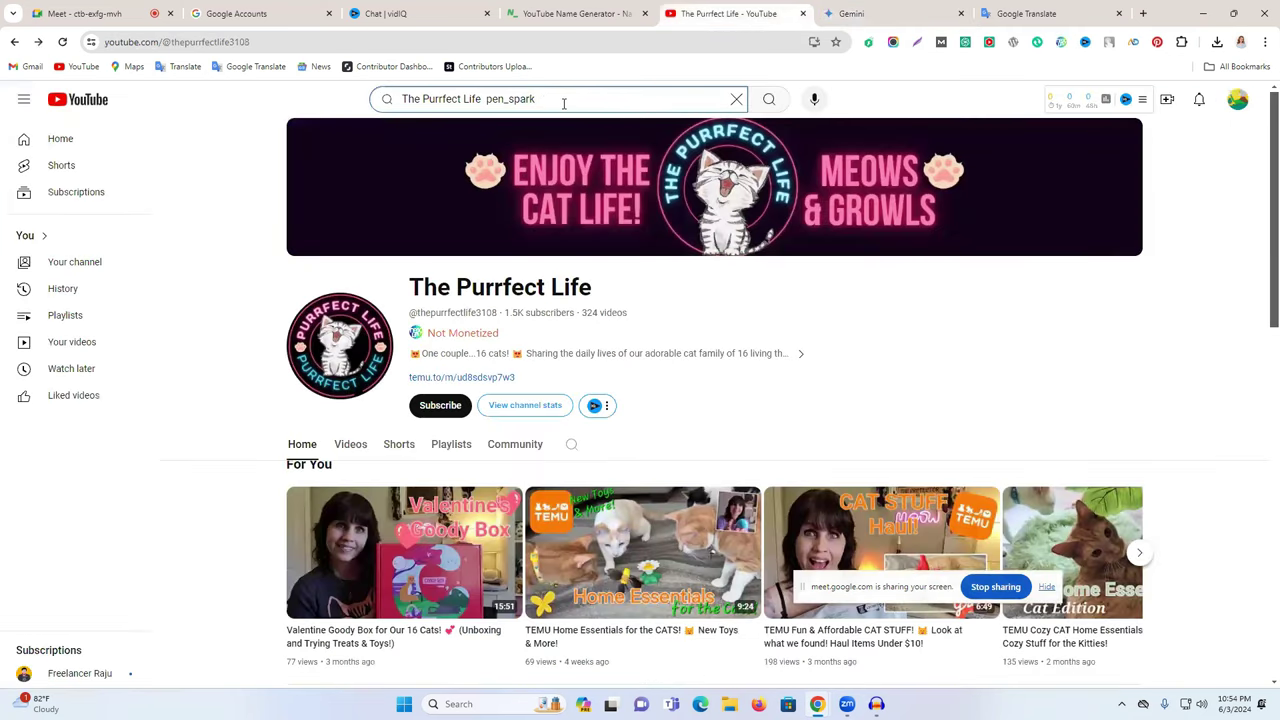
left_click(851, 13)
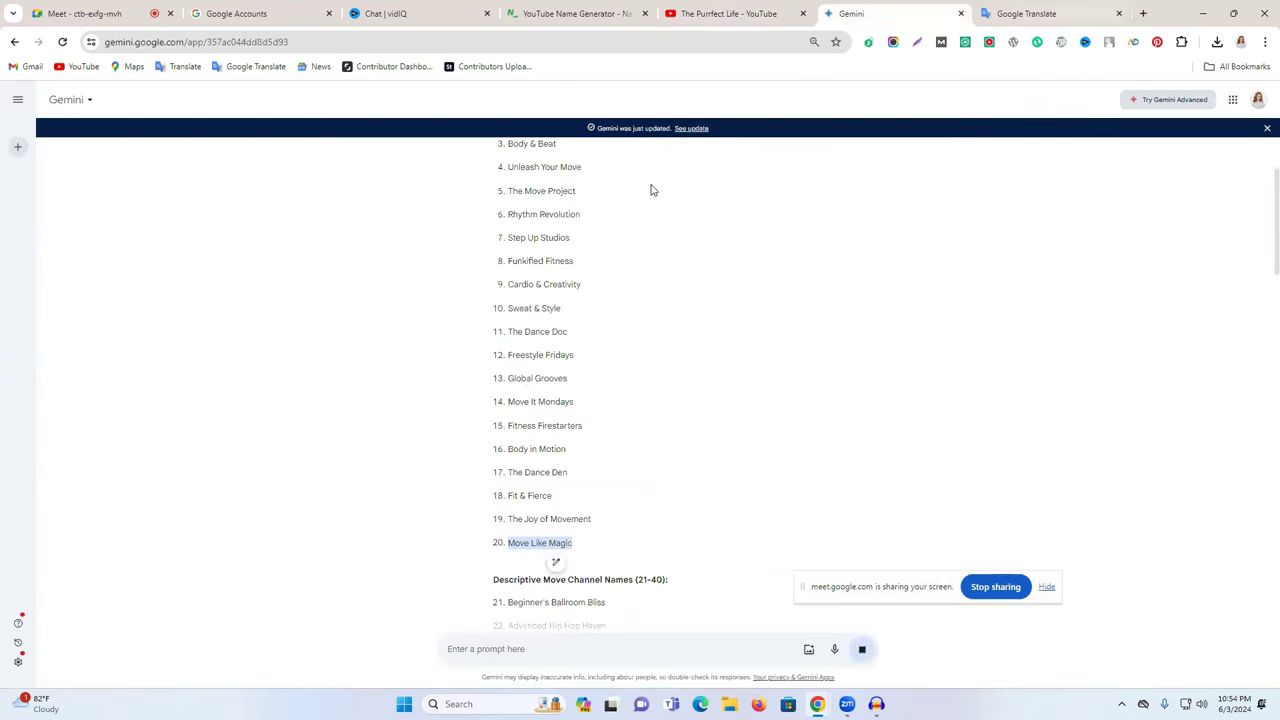
- Copy 'Move Like Magic' from Gemini and search it on YouTube
right_click(512, 544)
left_click(508, 548)
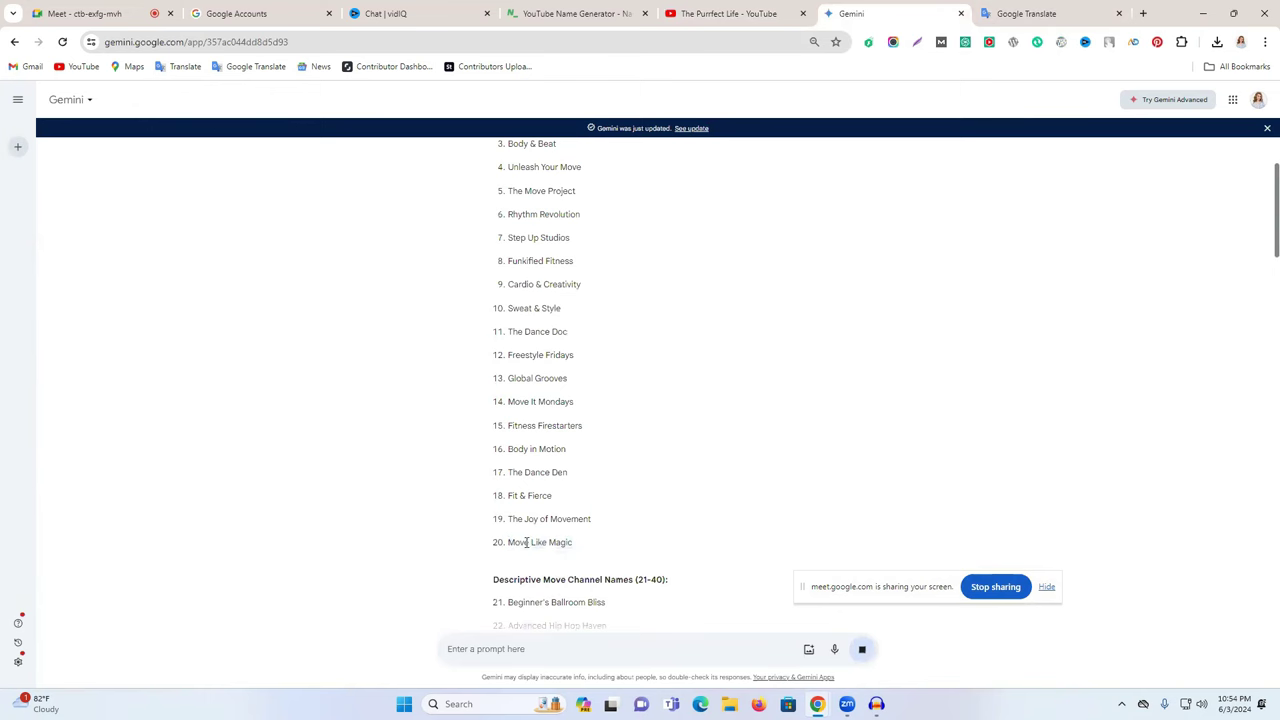
left_click_drag(575, 543, 506, 543)
key("ctrl+c")
left_click(670, 8)
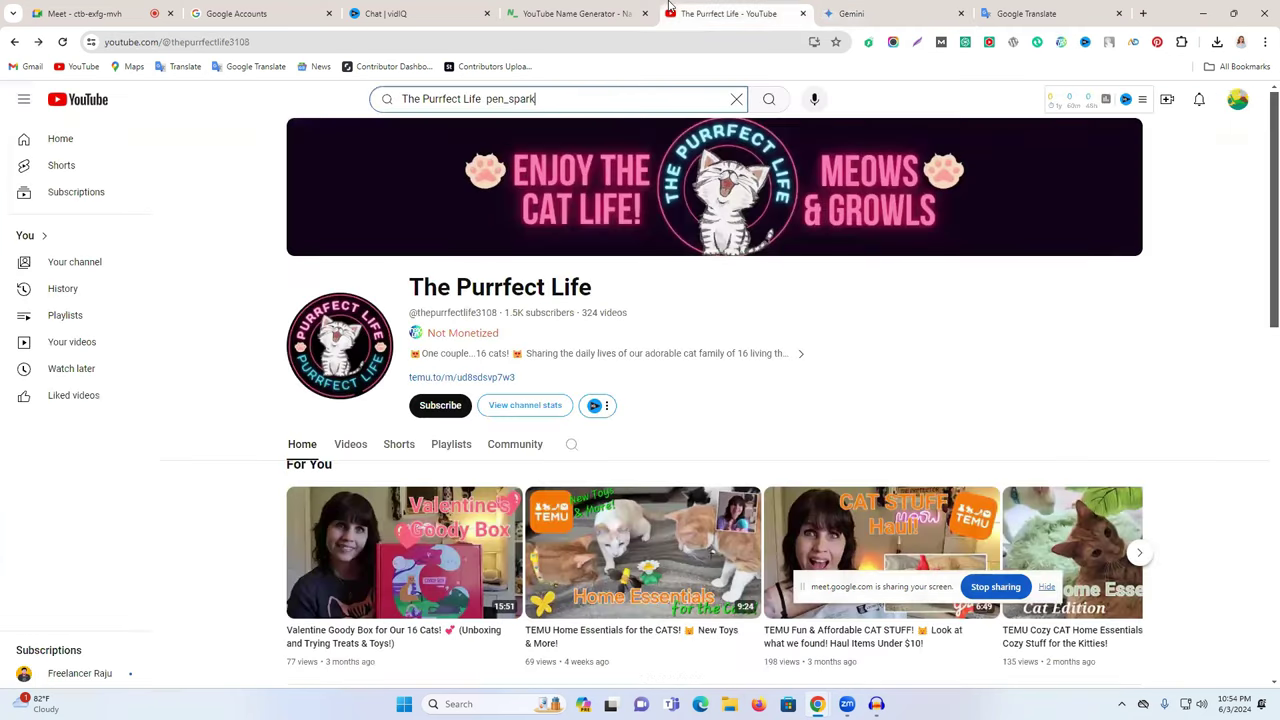
key("ctrl+a")
key("ctrl+v")
key("Return")
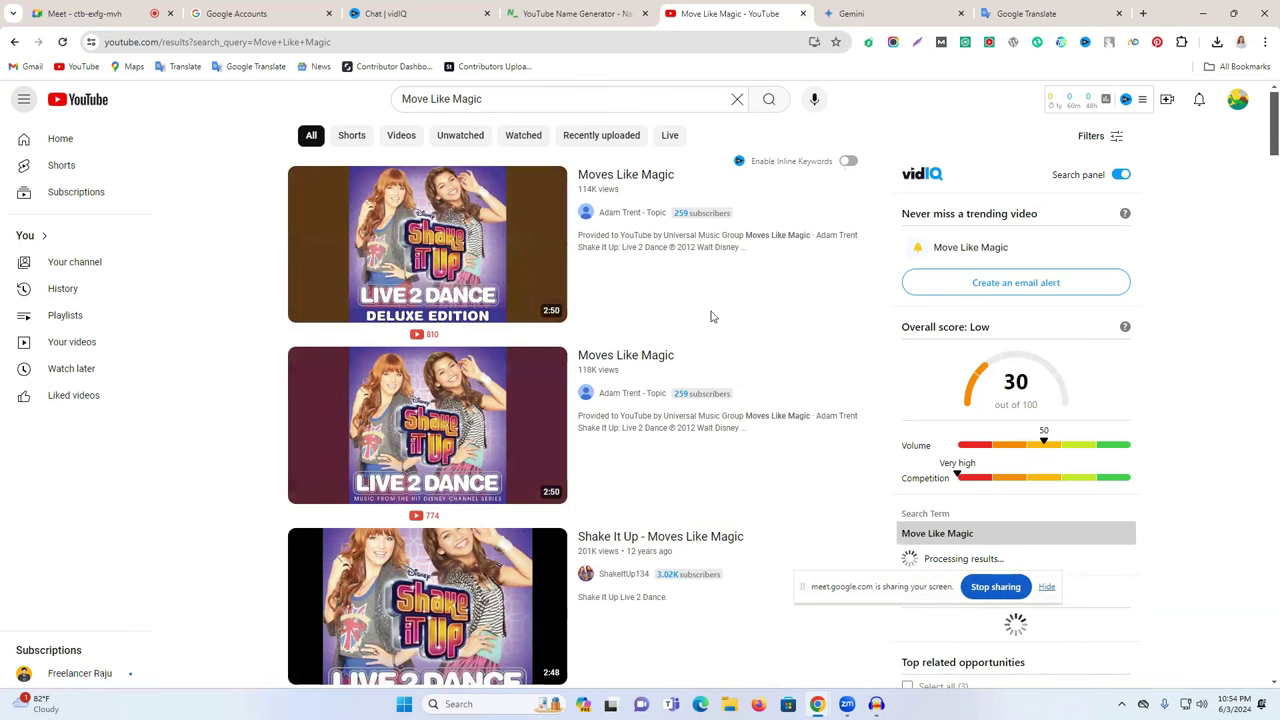
- Filter the Move Like Magic results to channels only and review existing channels
left_click(1095, 138)
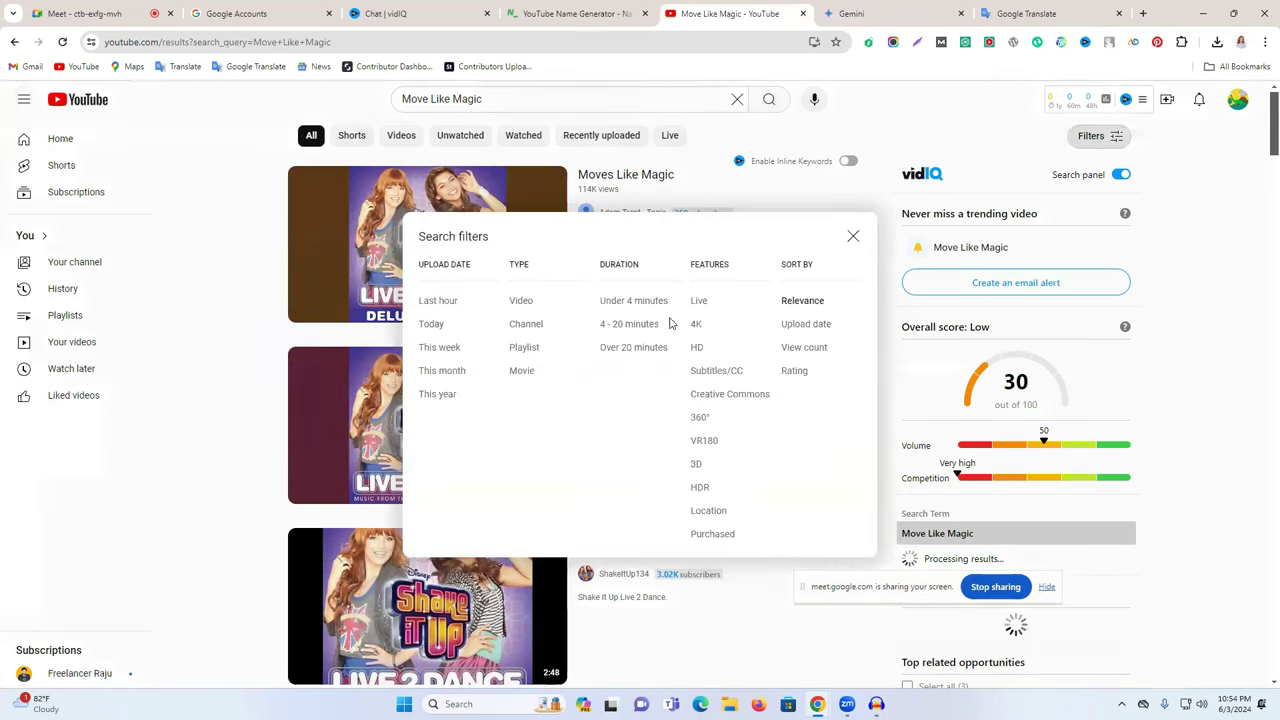
left_click(530, 324)
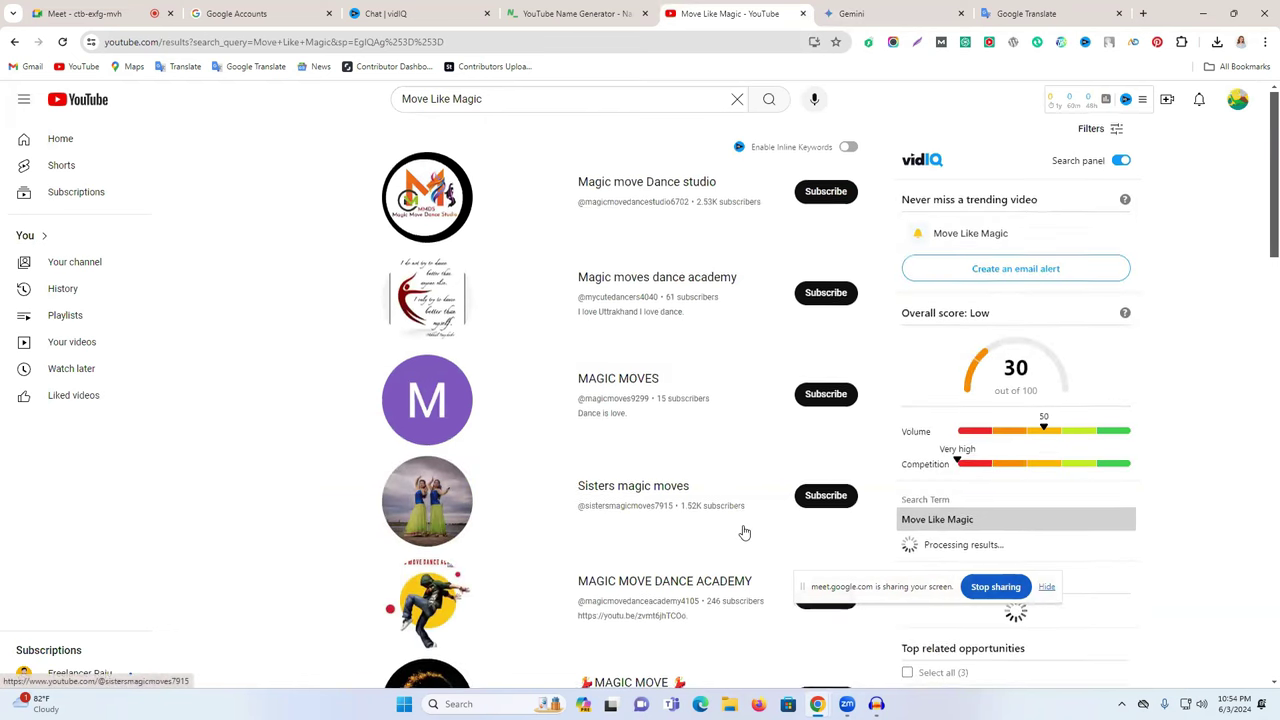
scroll(743, 531, "down", 3)
scroll(745, 530, "down", 3)
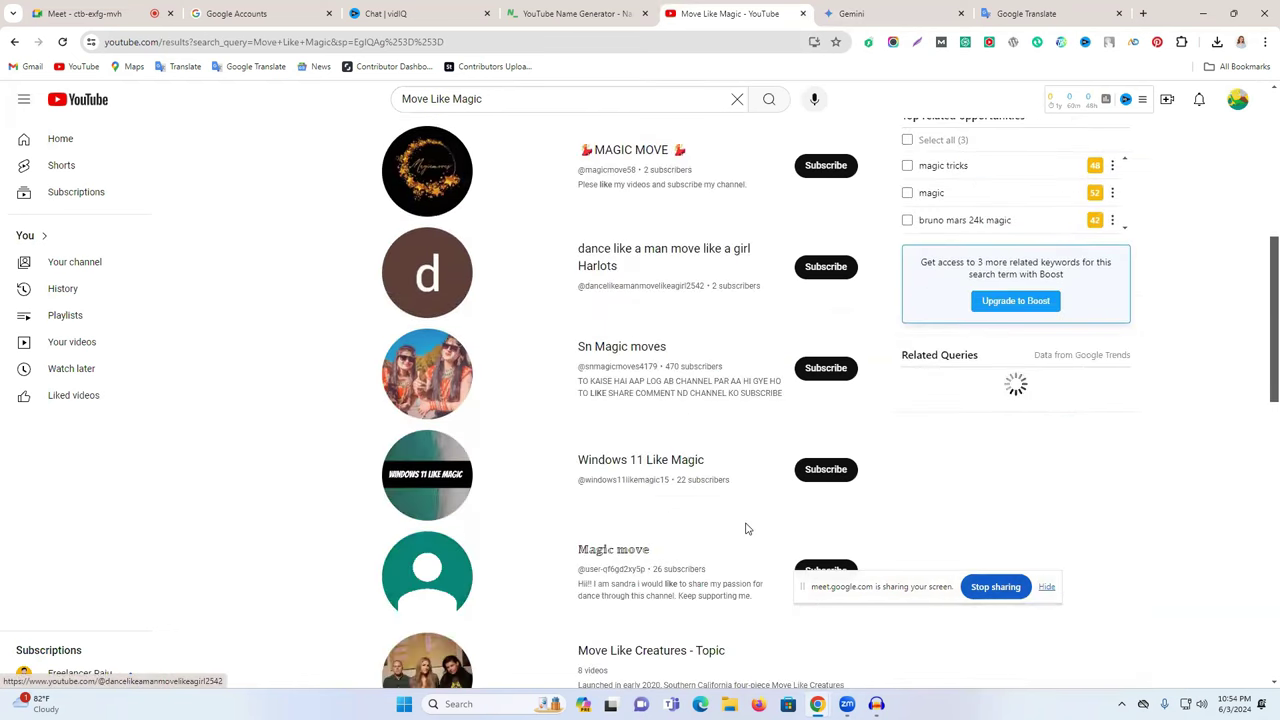
scroll(745, 528, "up", 6)
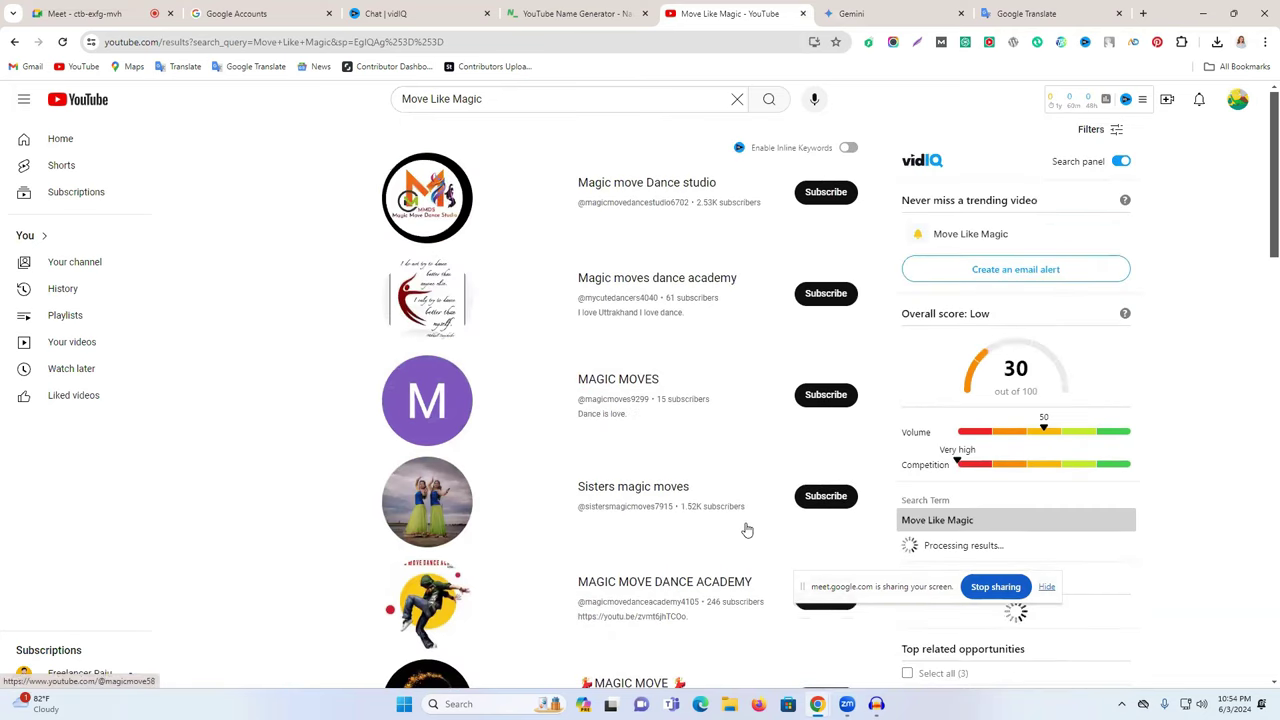
scroll(746, 530, "down", 4)
scroll(748, 530, "up", 6)
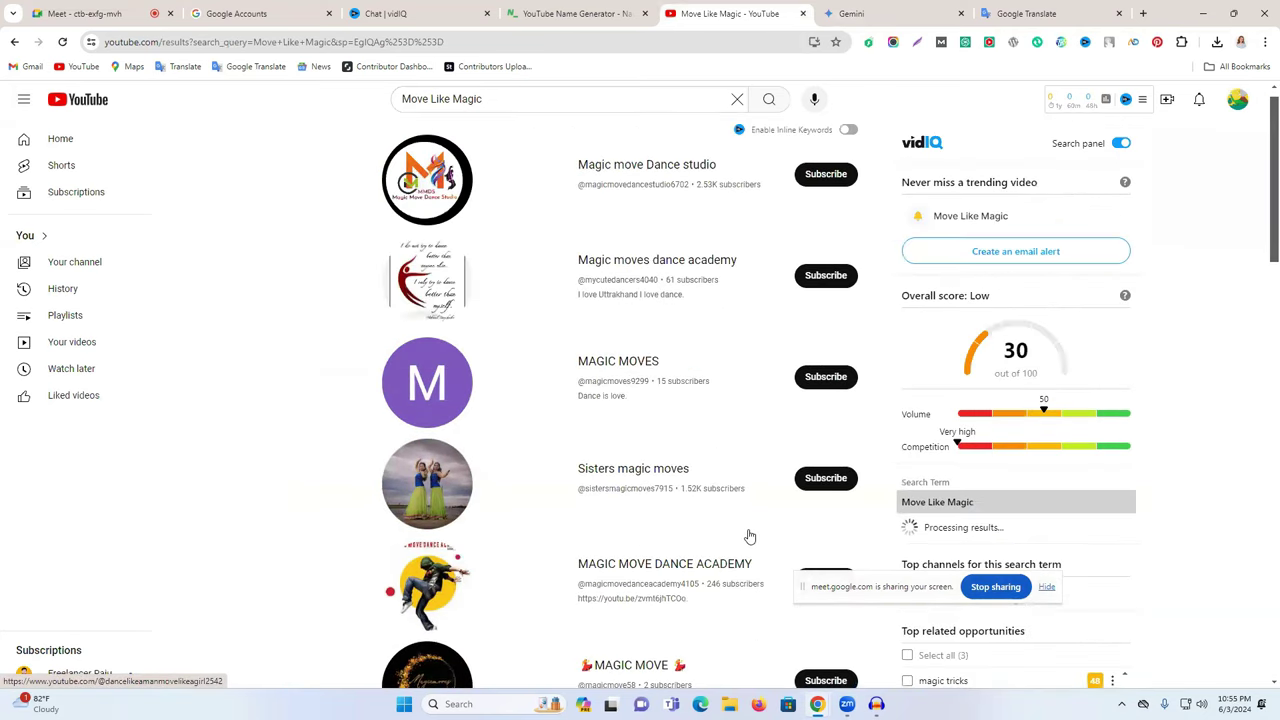
- Create a channel named 'Move Like Magic', ticking the acknowledgement checkbox
left_click(302, 9)
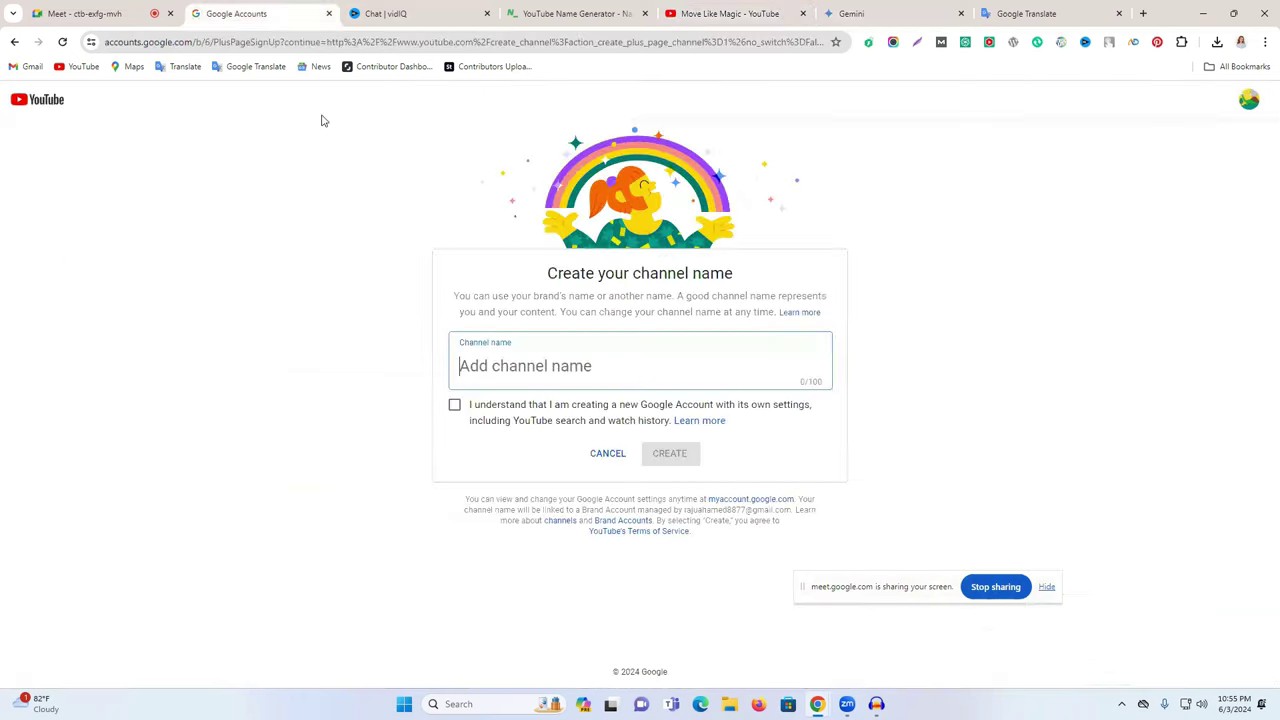
key("ctrl+v")
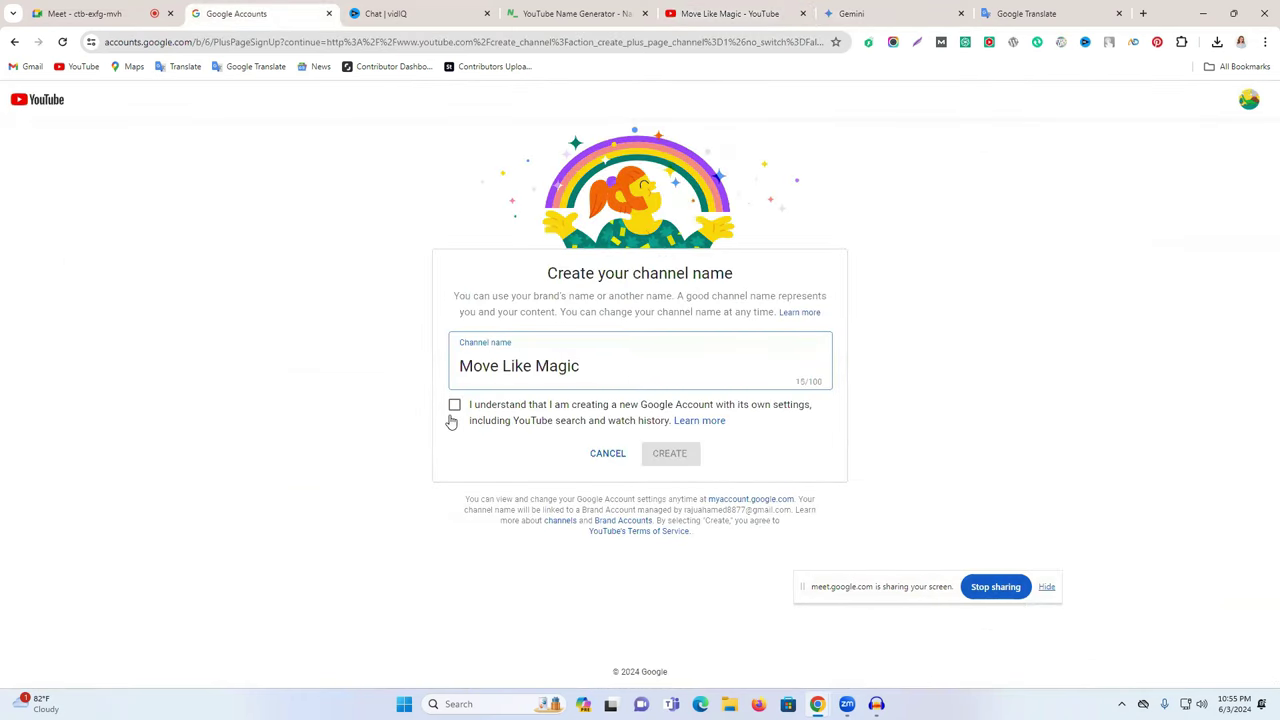
left_click(451, 408)
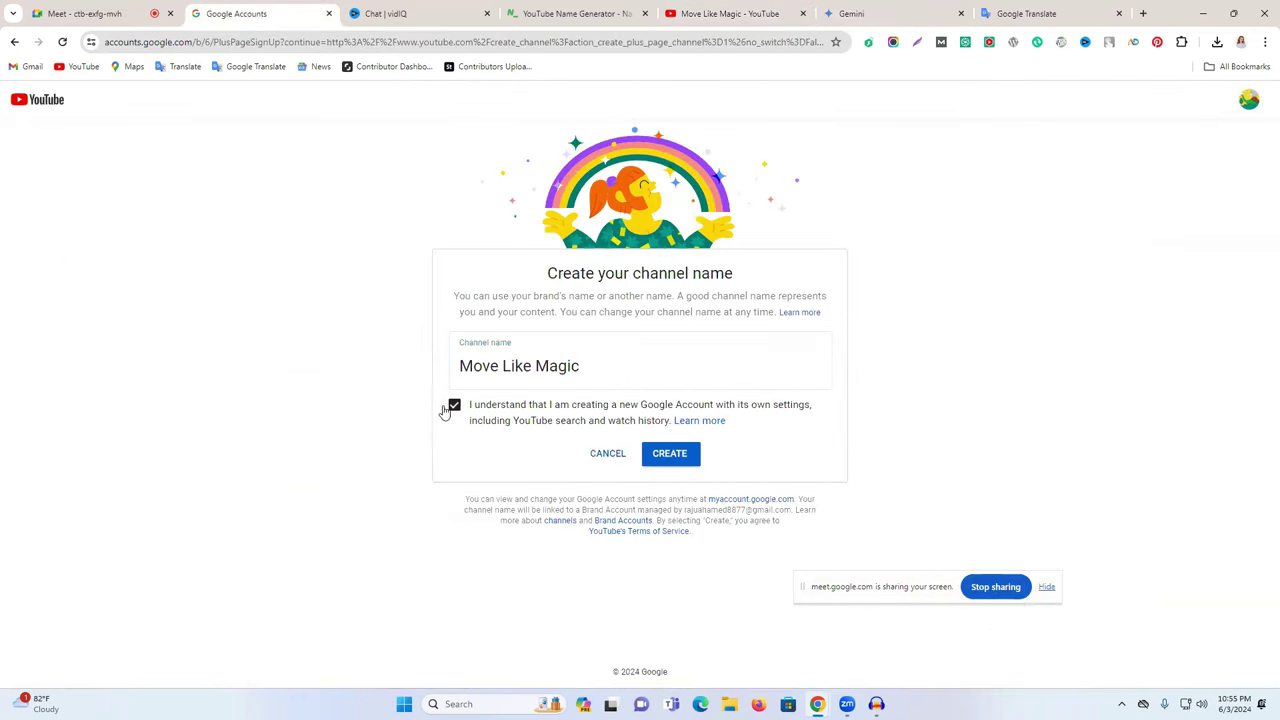
left_click(668, 458)
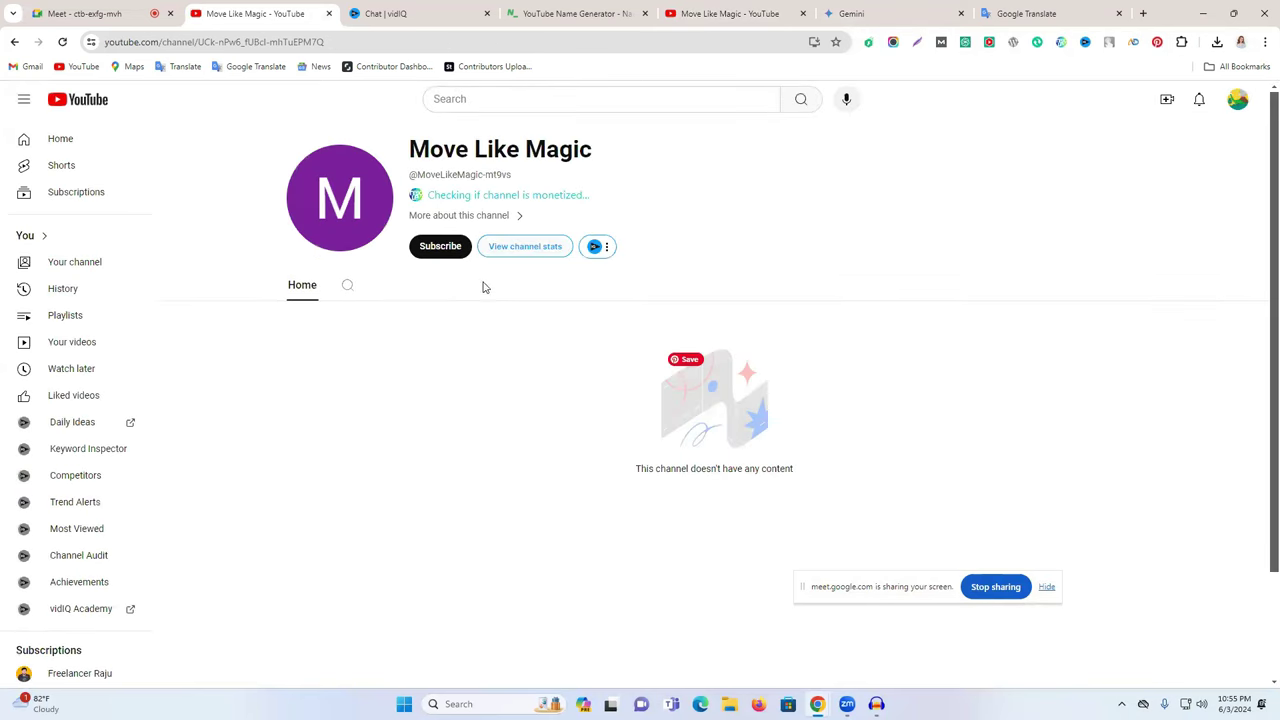
- Switch the YouTube account over to the Move Like Magic channel
left_click(1239, 103)
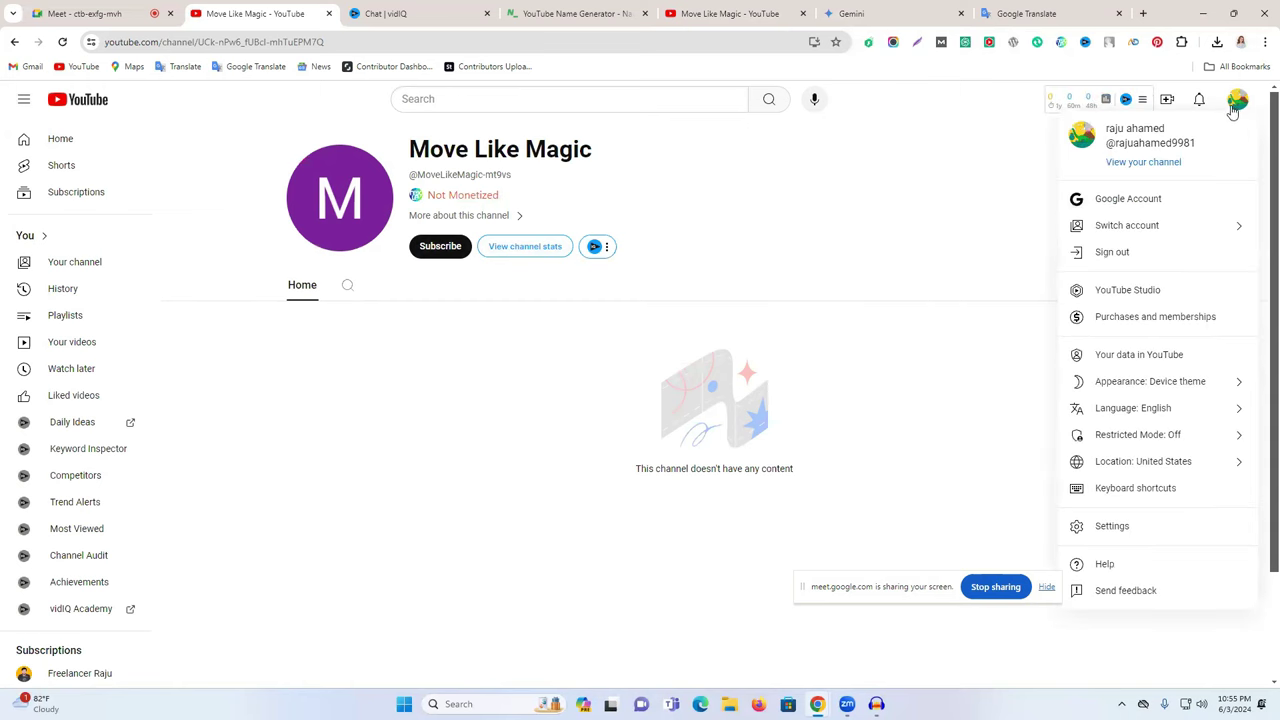
left_click(1129, 228)
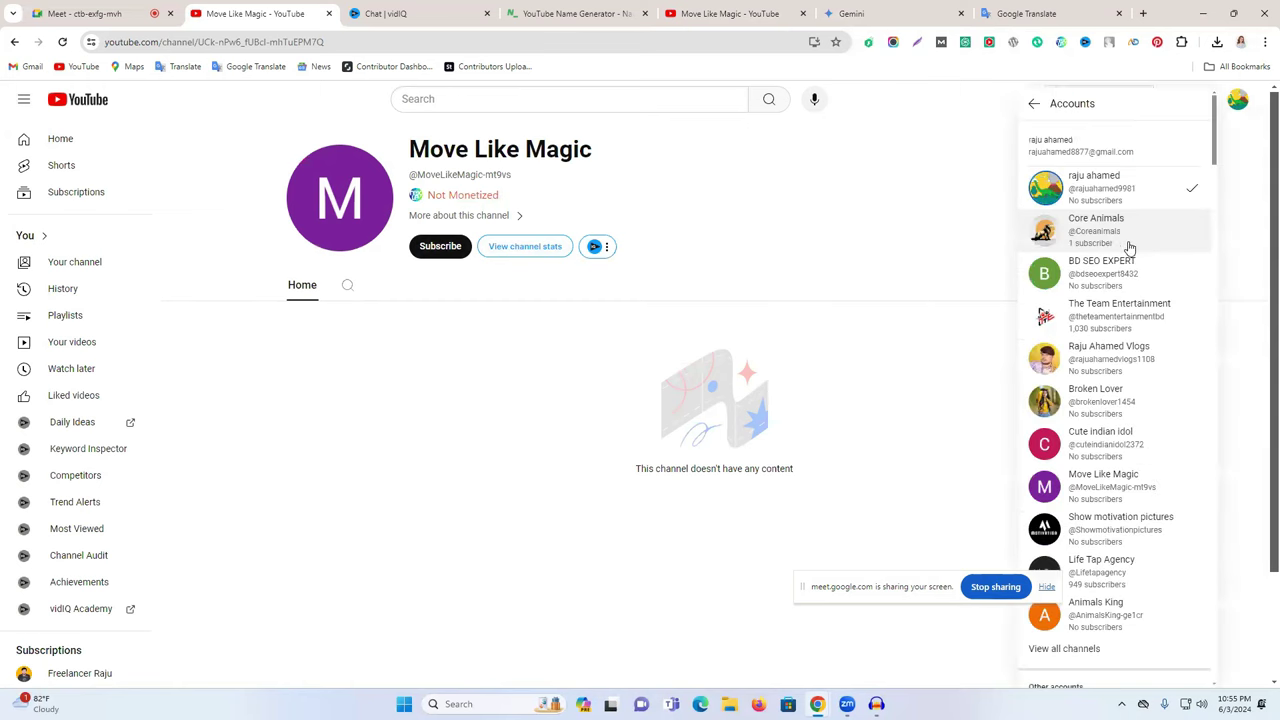
left_click(1099, 486)
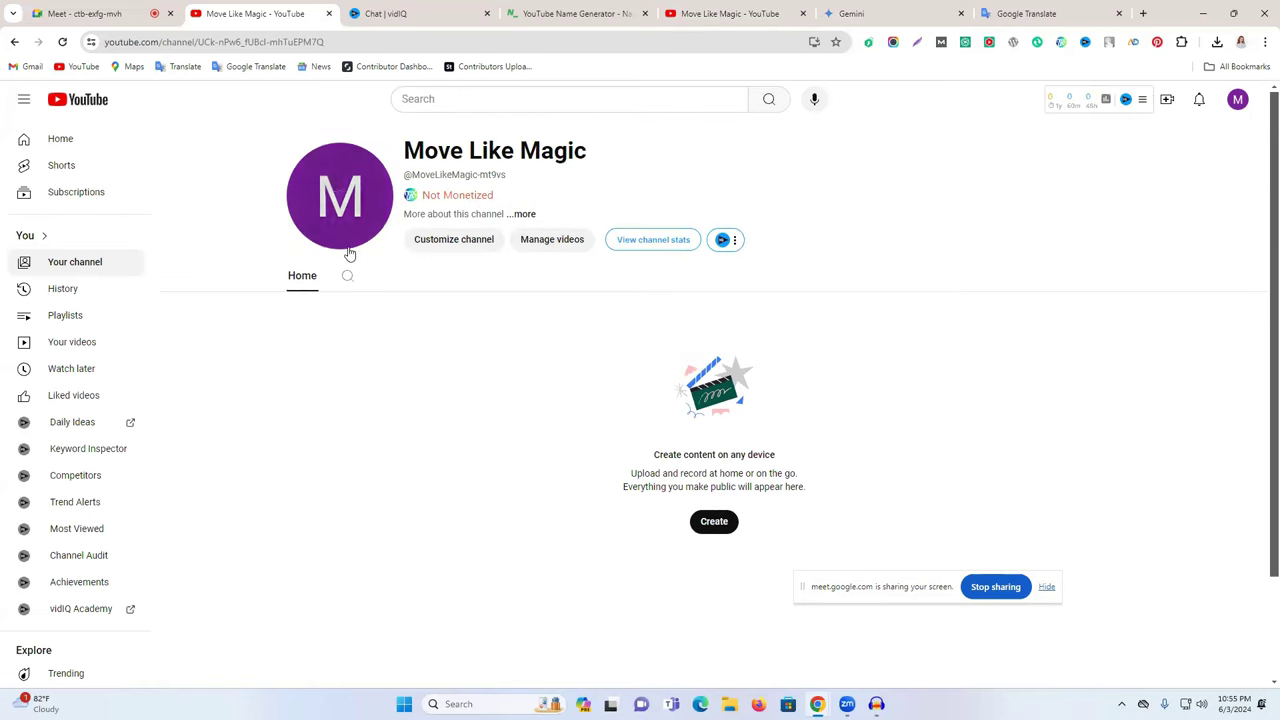
- Close the account switcher, open Channel customization, and dismiss the welcome and dark-theme notices
left_click(448, 240)
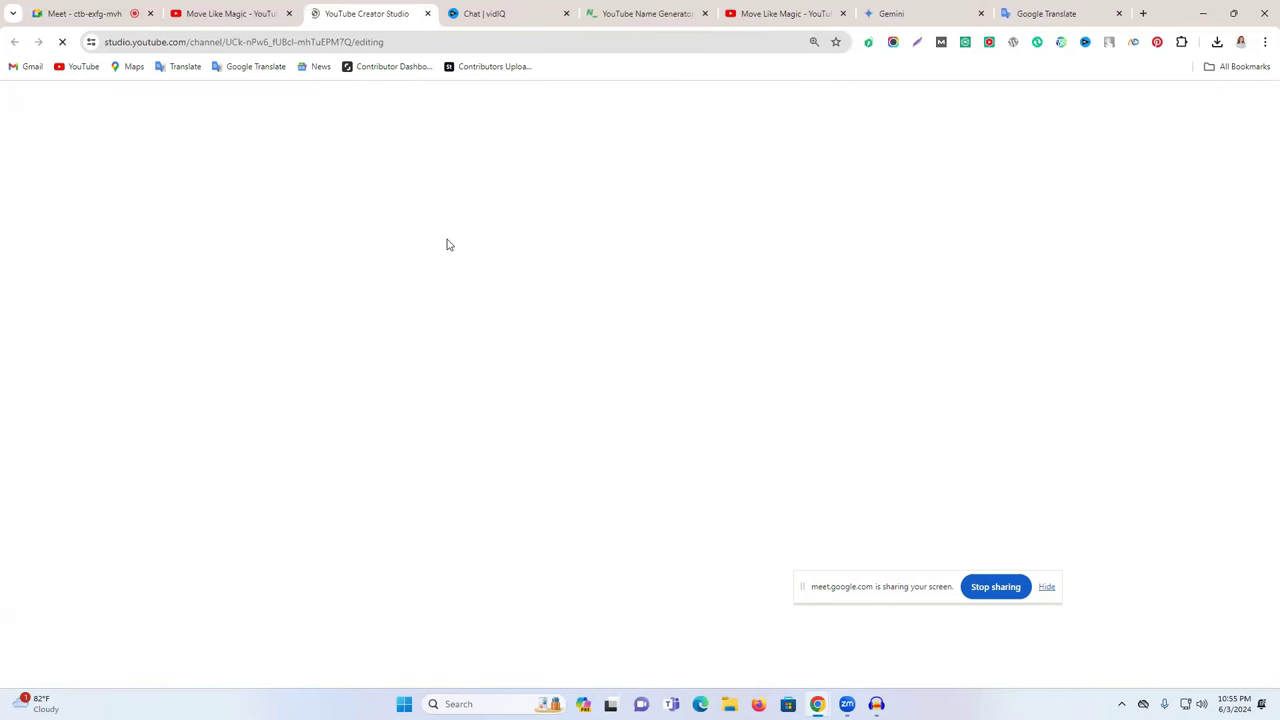
left_click(257, 12)
left_click(1237, 99)
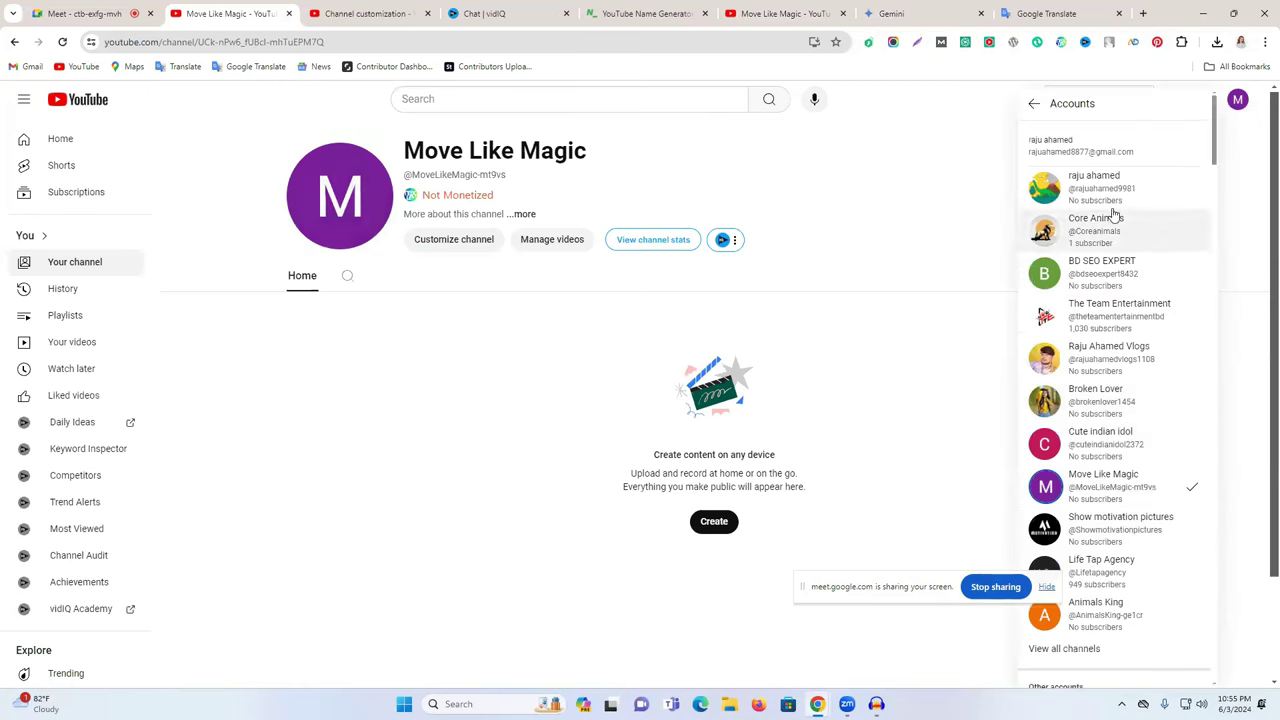
left_click(835, 173)
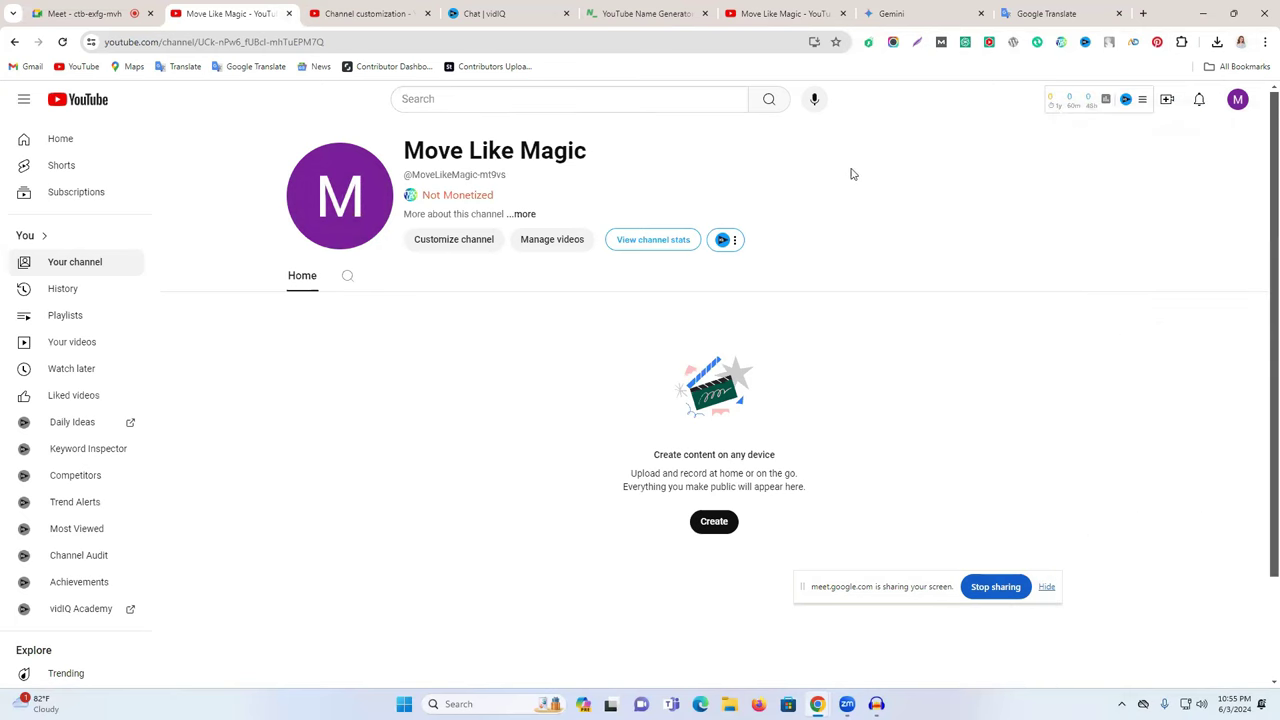
left_click(398, 13)
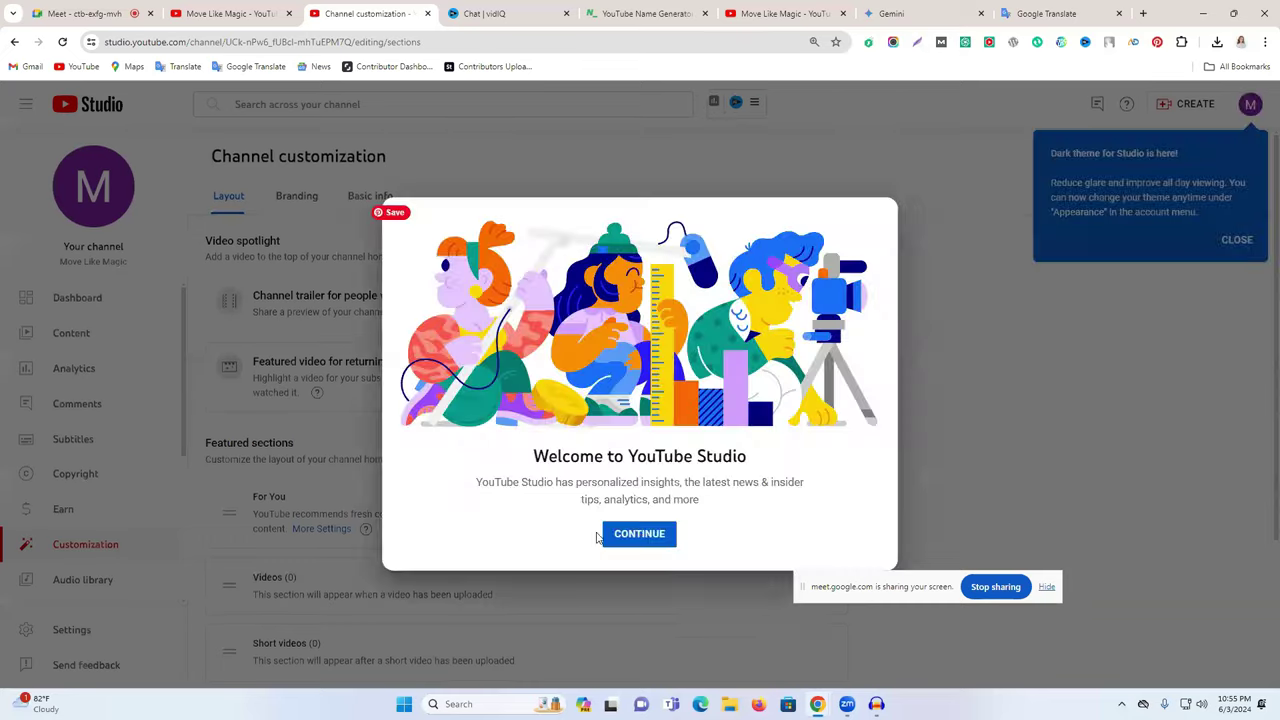
left_click(640, 532)
left_click(1238, 245)
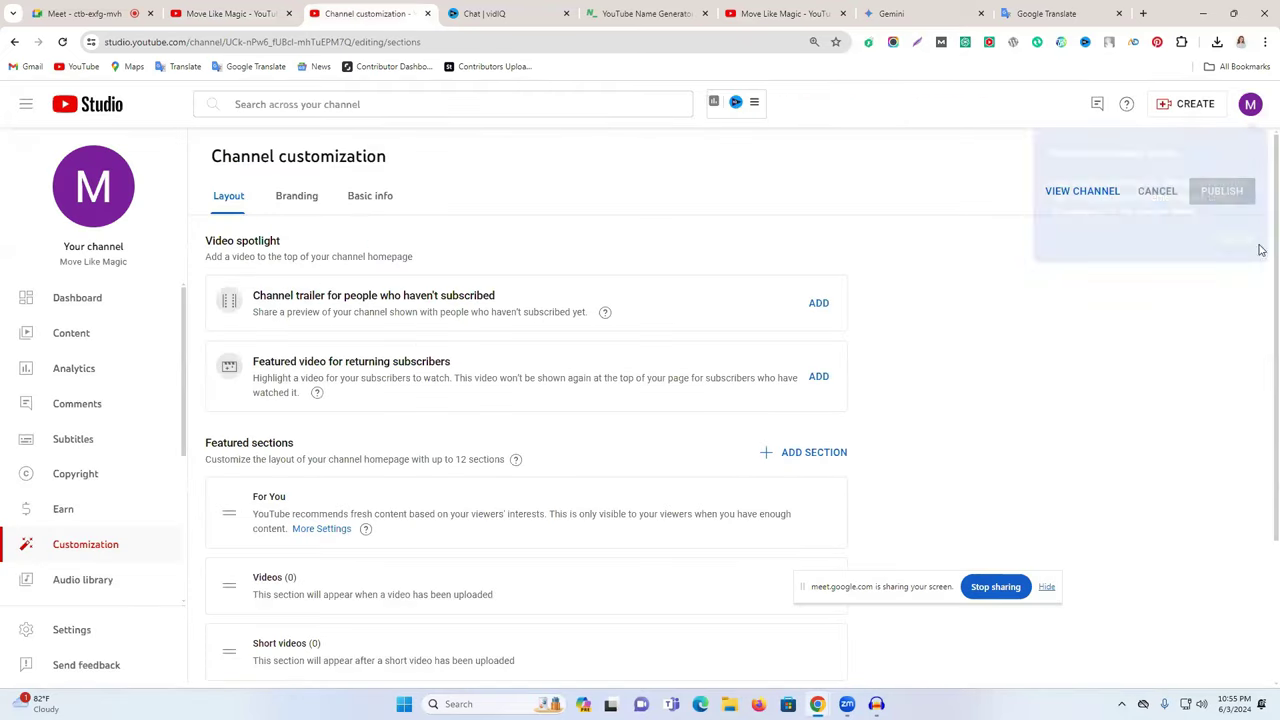
- Look over the Branding and Basic info tabs, then return to the Layout settings
scroll(8, 366, "down", 3)
scroll(600, 453, "down", 2)
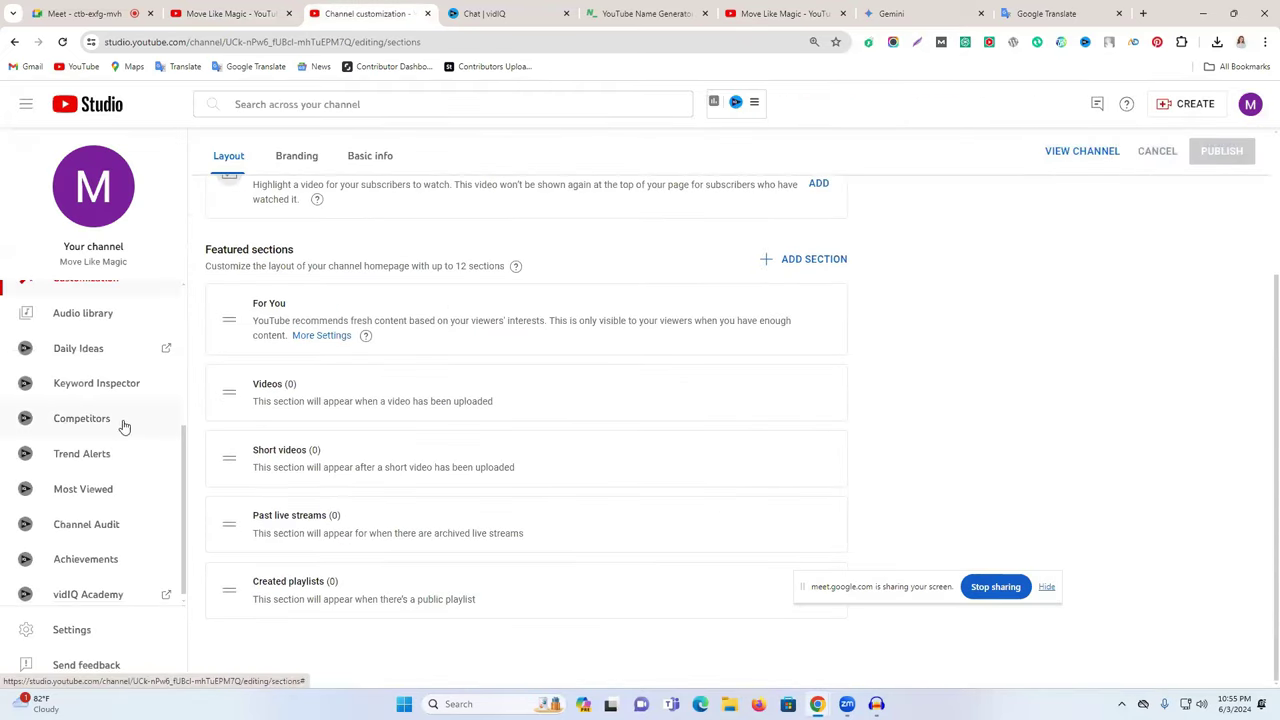
scroll(123, 426, "up", 3)
scroll(300, 445, "up", 2)
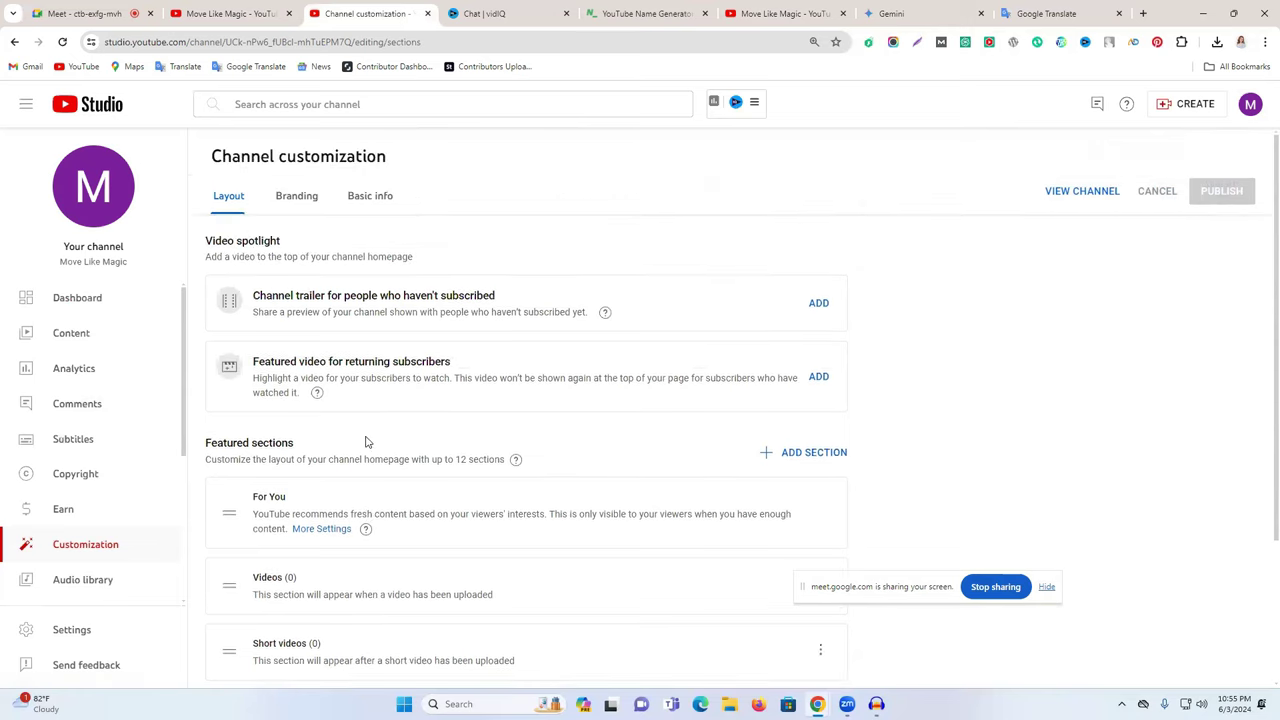
left_click(294, 196)
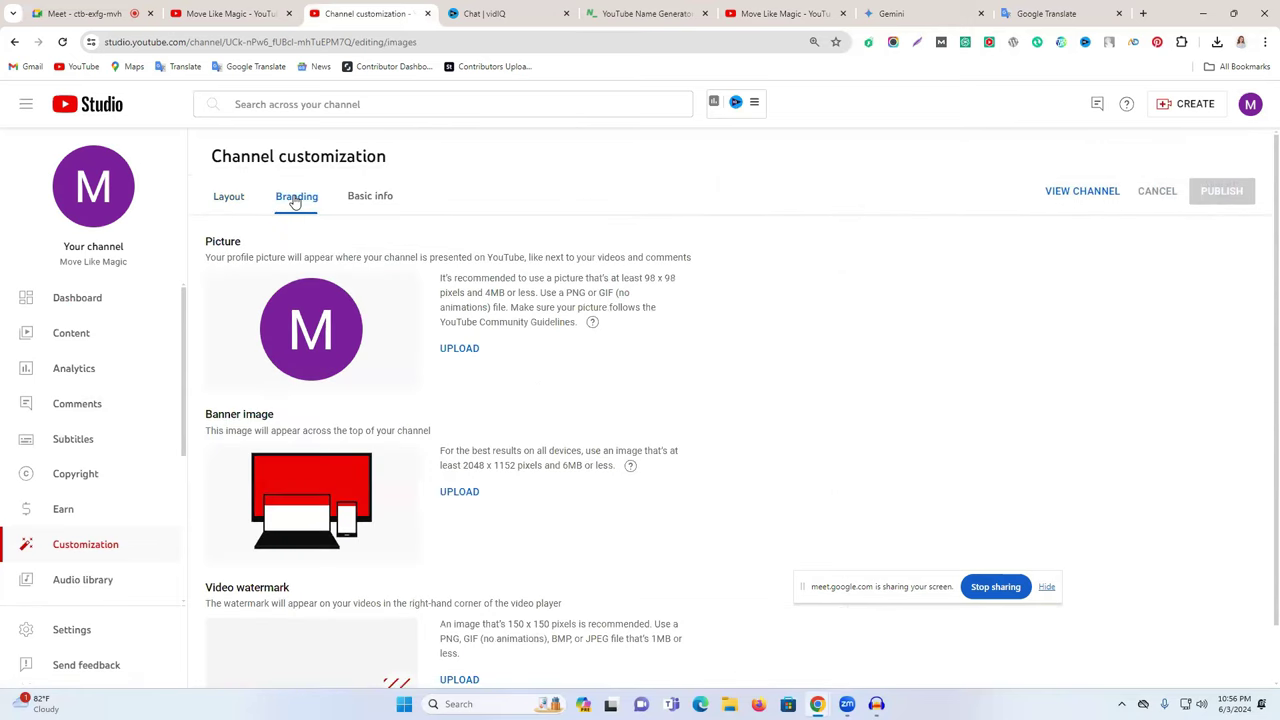
left_click(381, 199)
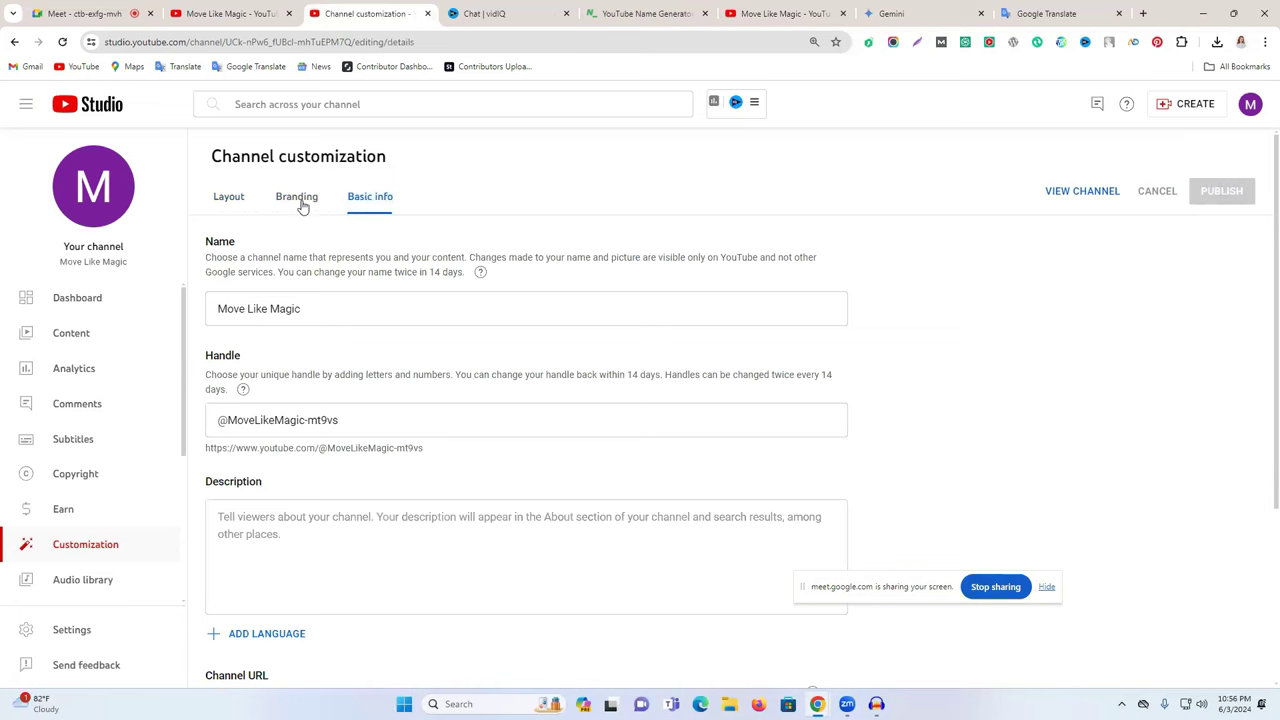
left_click(237, 199)
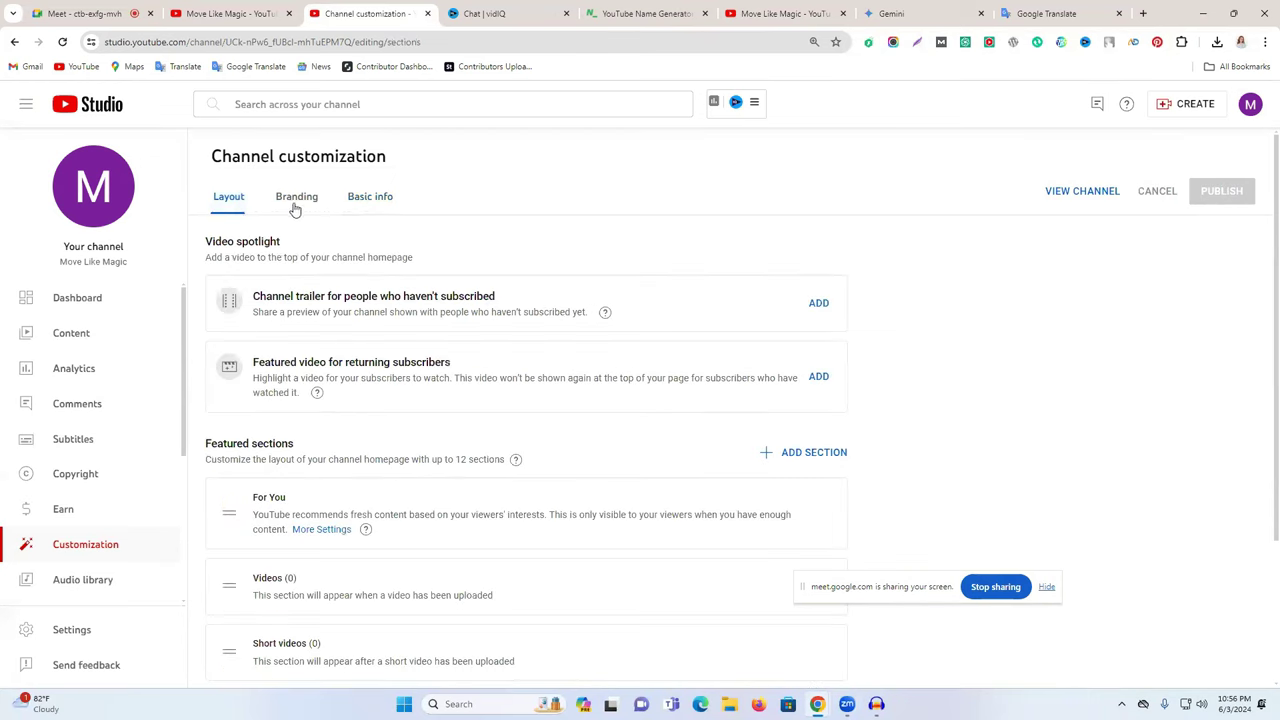
scroll(309, 307, "down", 1)
scroll(315, 340, "down", 2)
scroll(320, 372, "up", 2)
scroll(300, 360, "down", 2)
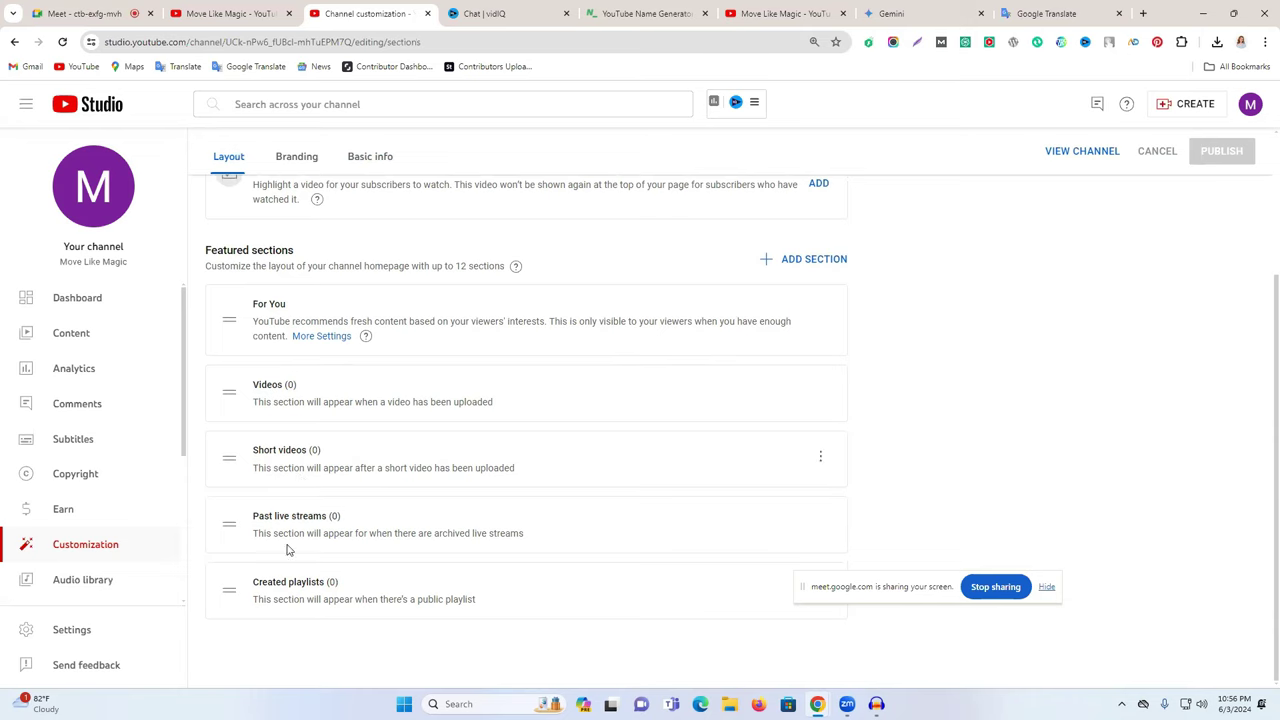
scroll(338, 430, "up", 3)
scroll(380, 420, "down", 1)
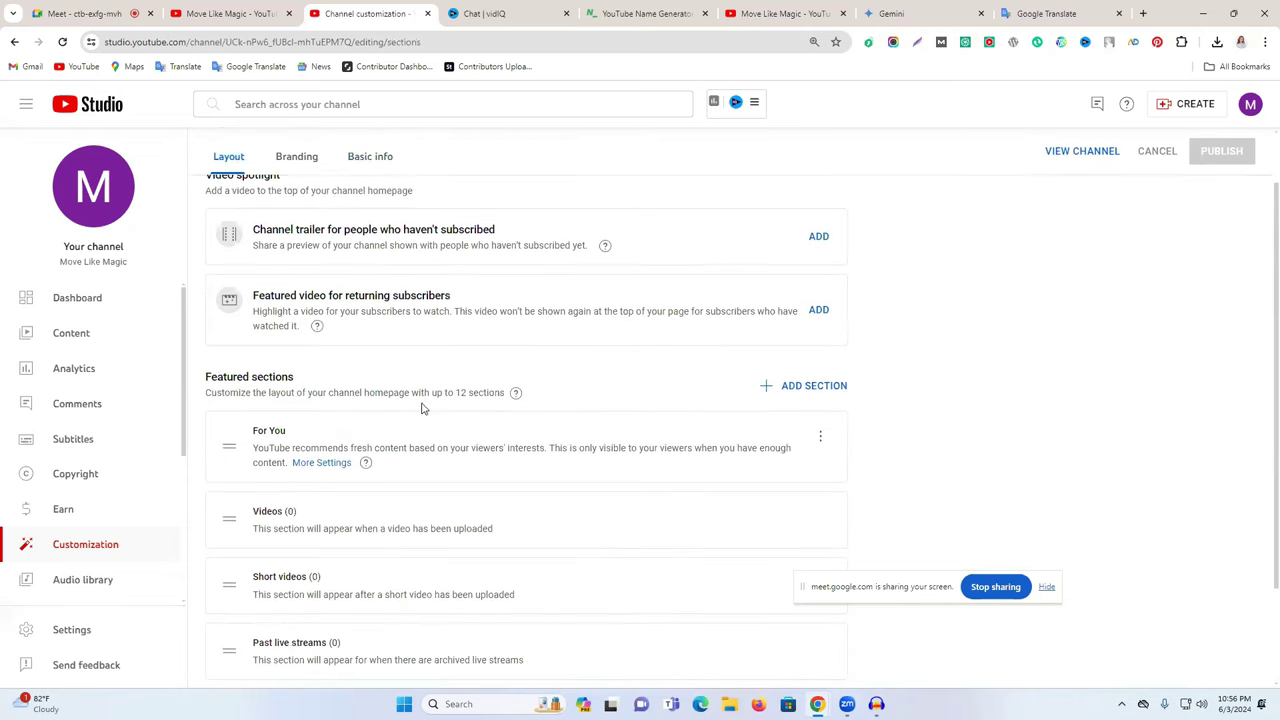
- Search YouTube for the reference freelancing creator's channel and open it
left_click(770, 13)
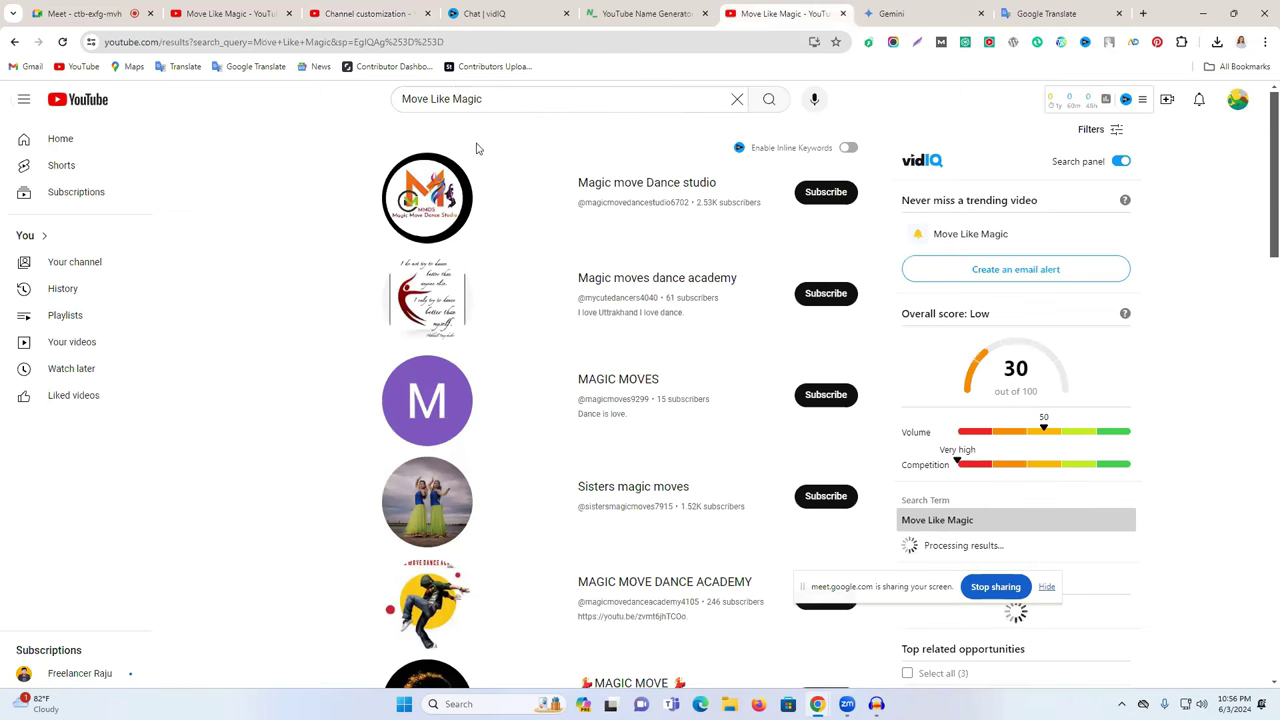
left_click(476, 100)
type("f")
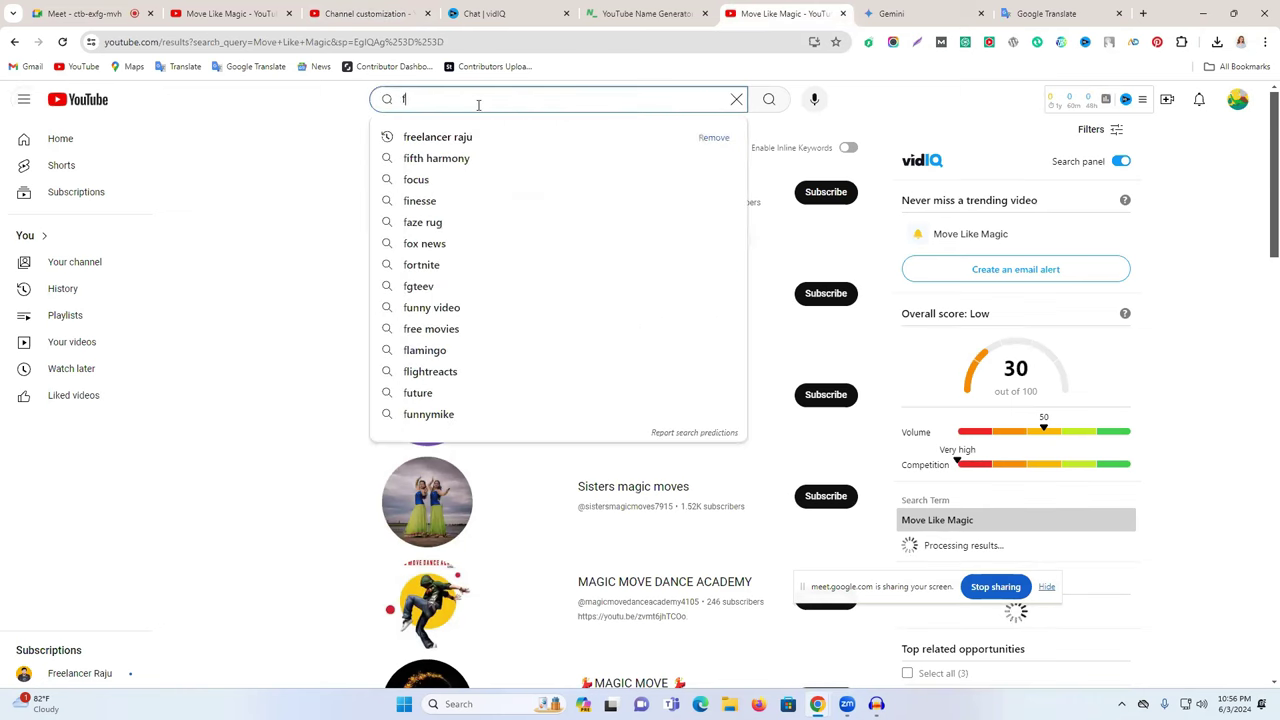
type("reelancer raju")
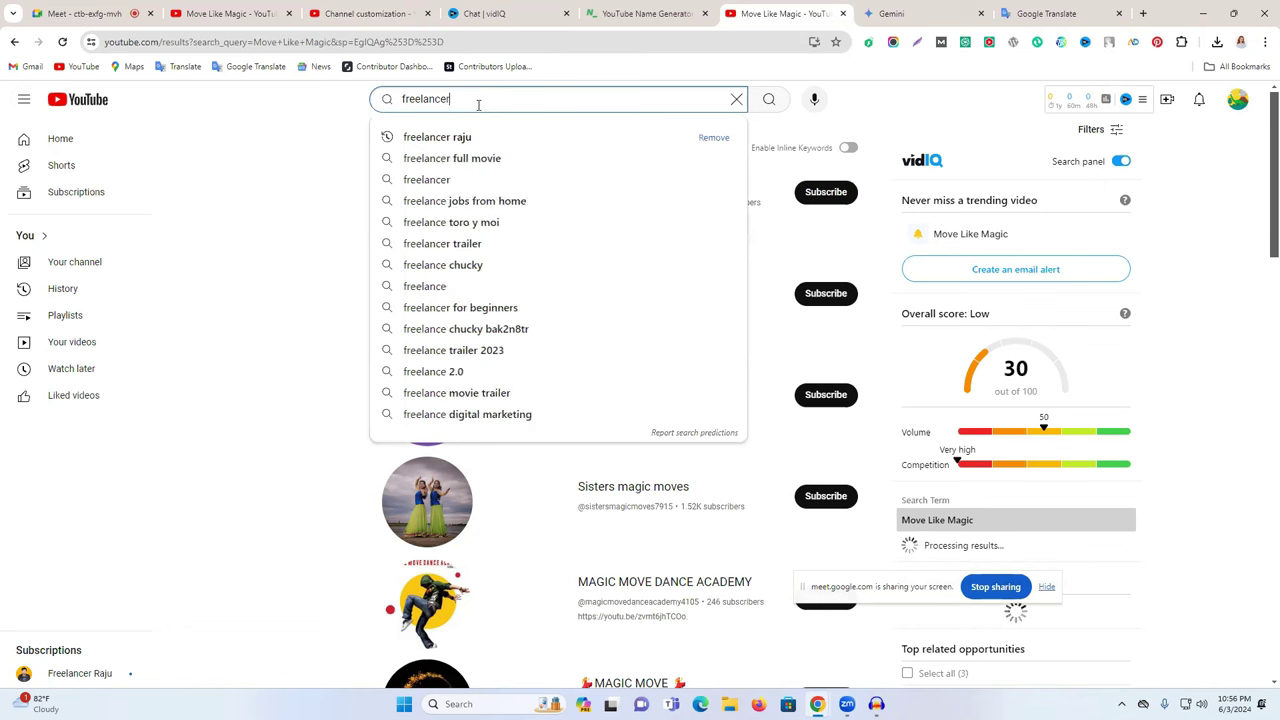
key("Return")
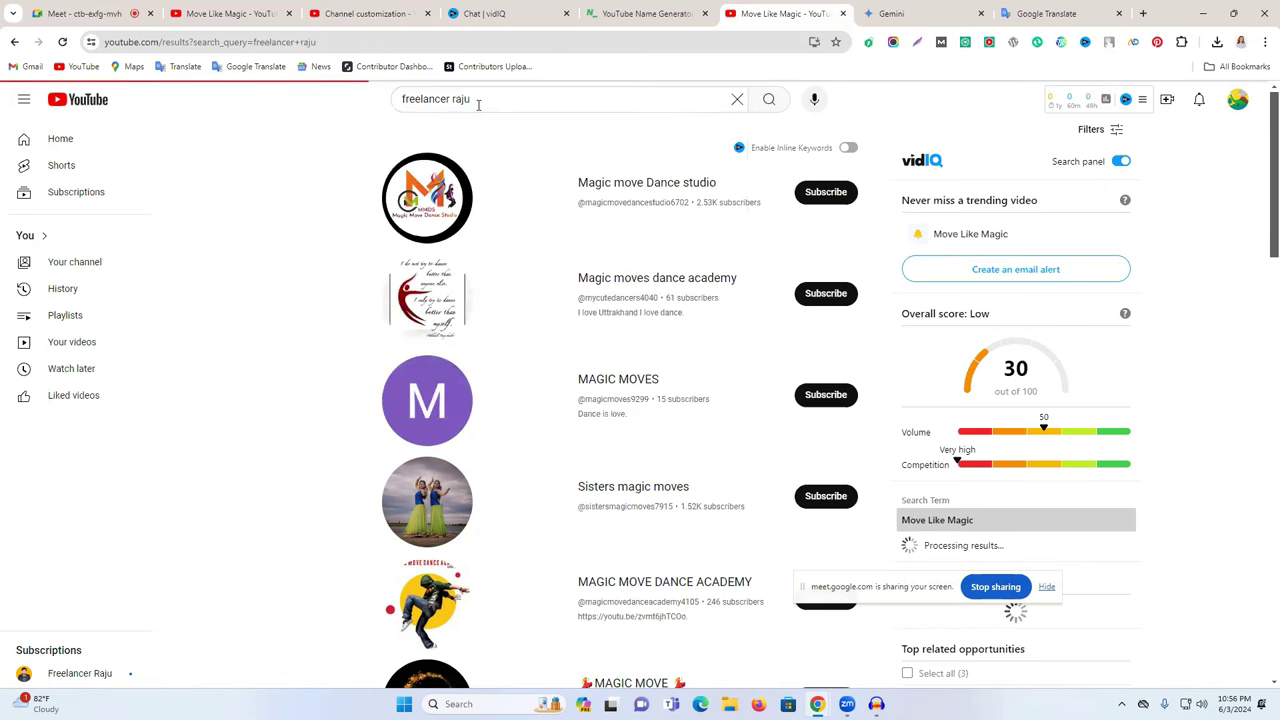
left_click(622, 172)
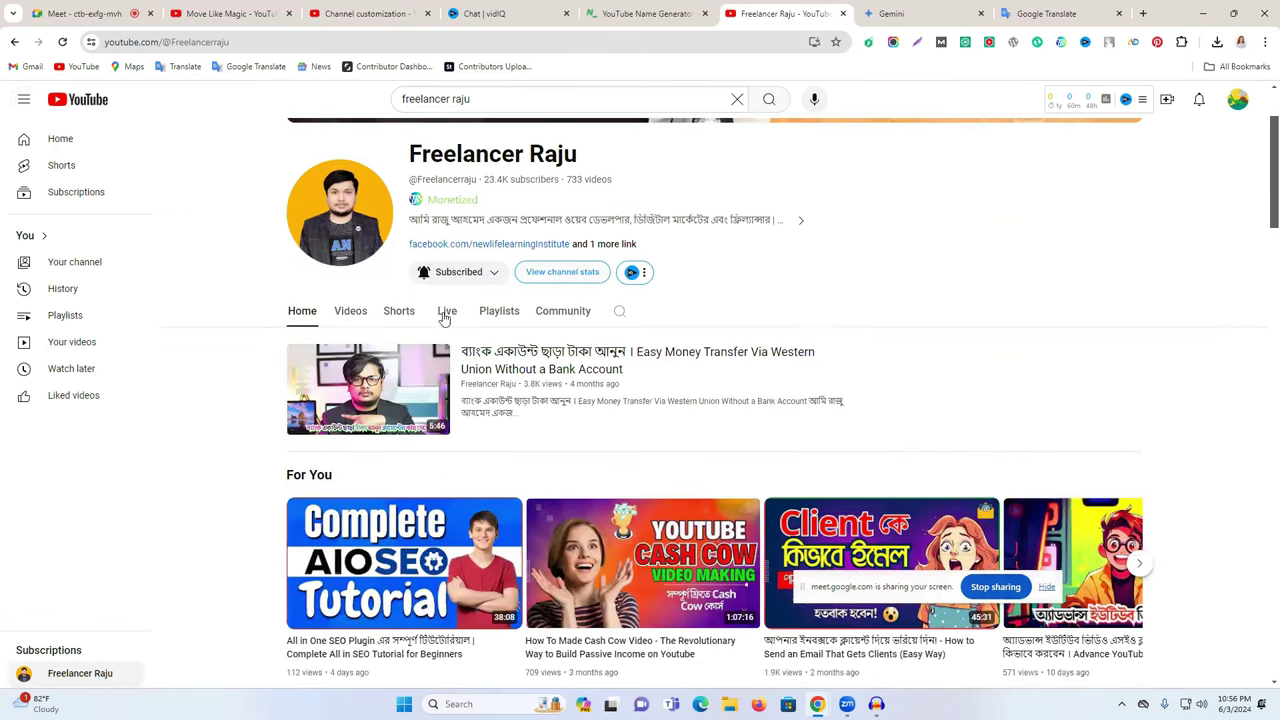
- Review the reference channel's rows, marking its For You heading, then return to Studio
scroll(784, 327, "up", 2)
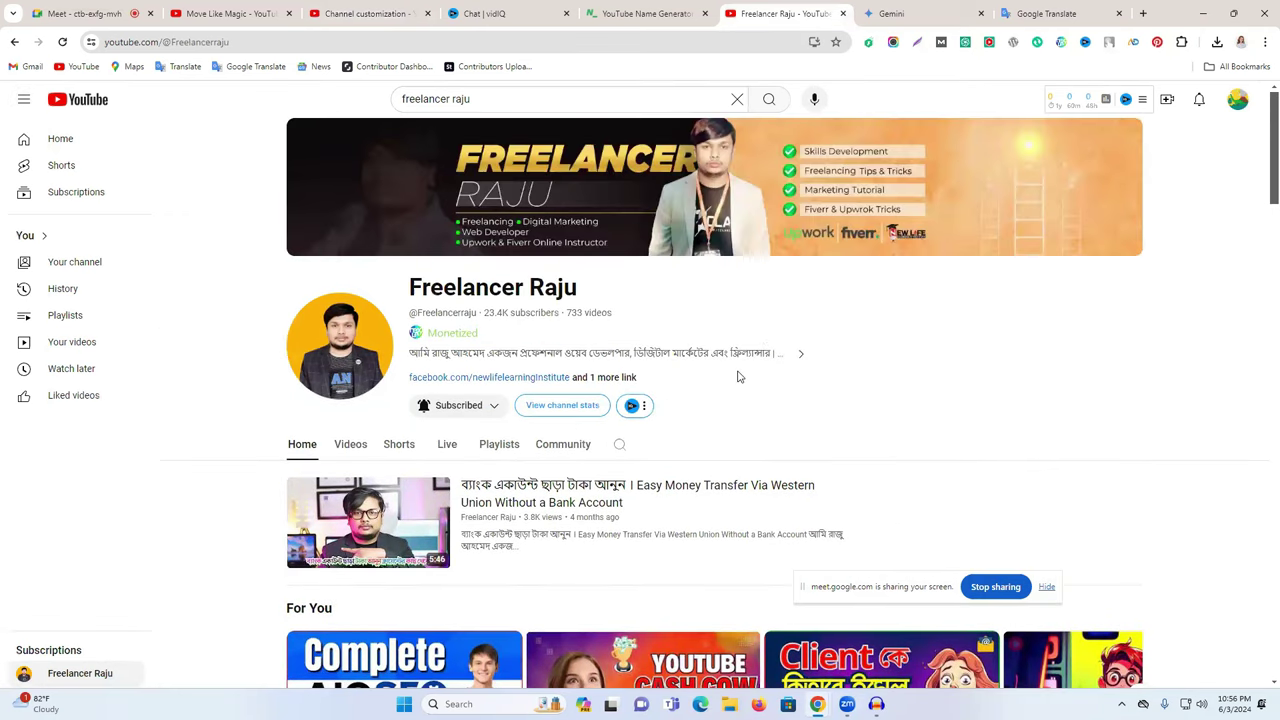
scroll(834, 374, "down", 4)
scroll(843, 366, "up", 2)
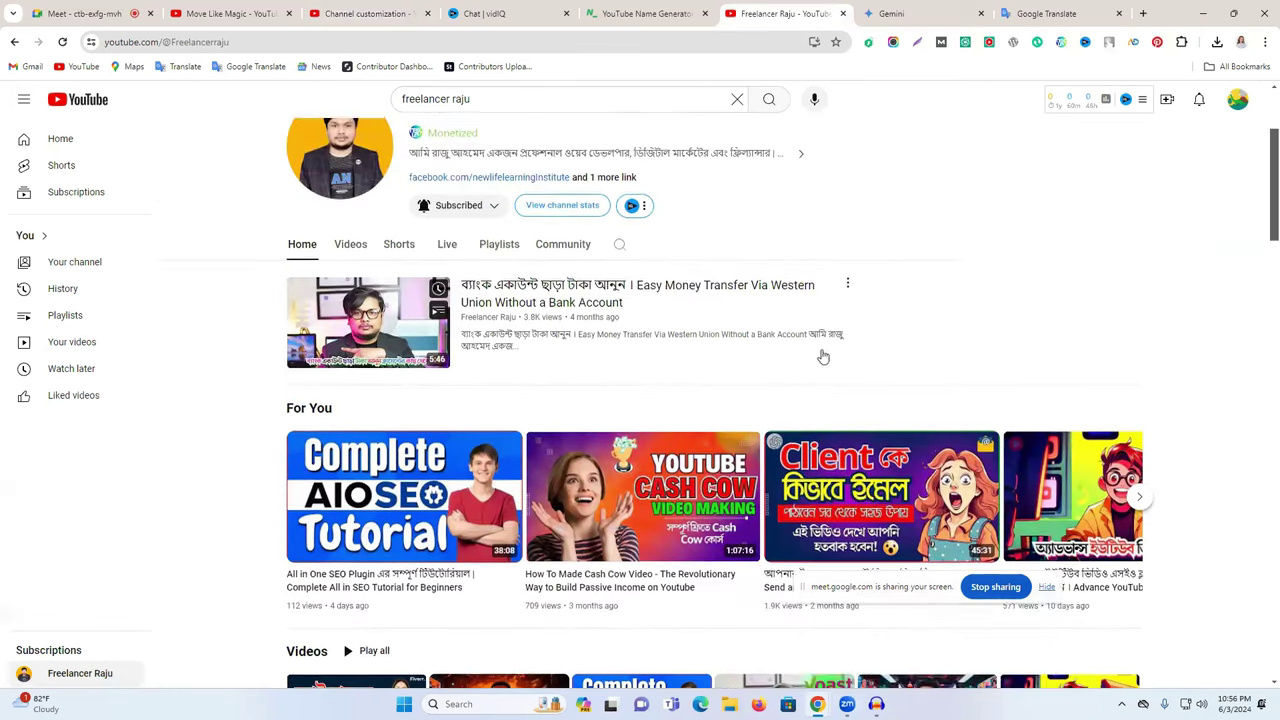
scroll(1106, 320, "down", 2)
triple_click(298, 341)
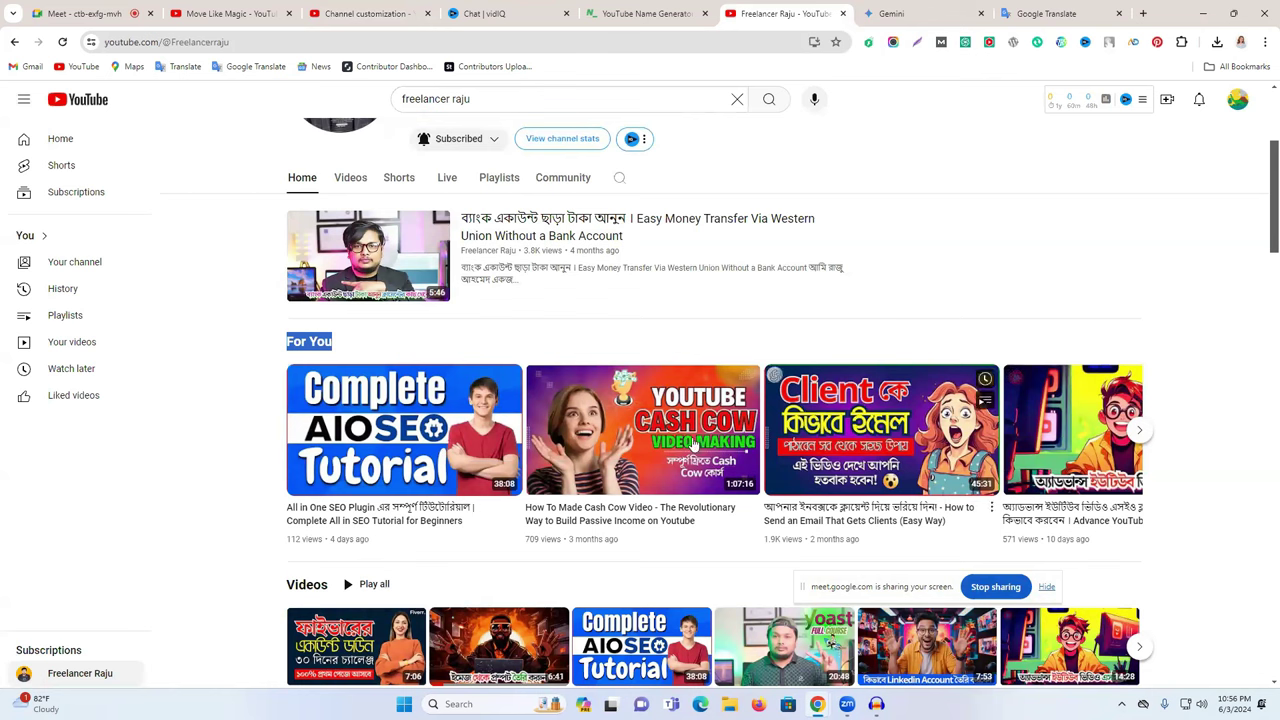
left_click(365, 13)
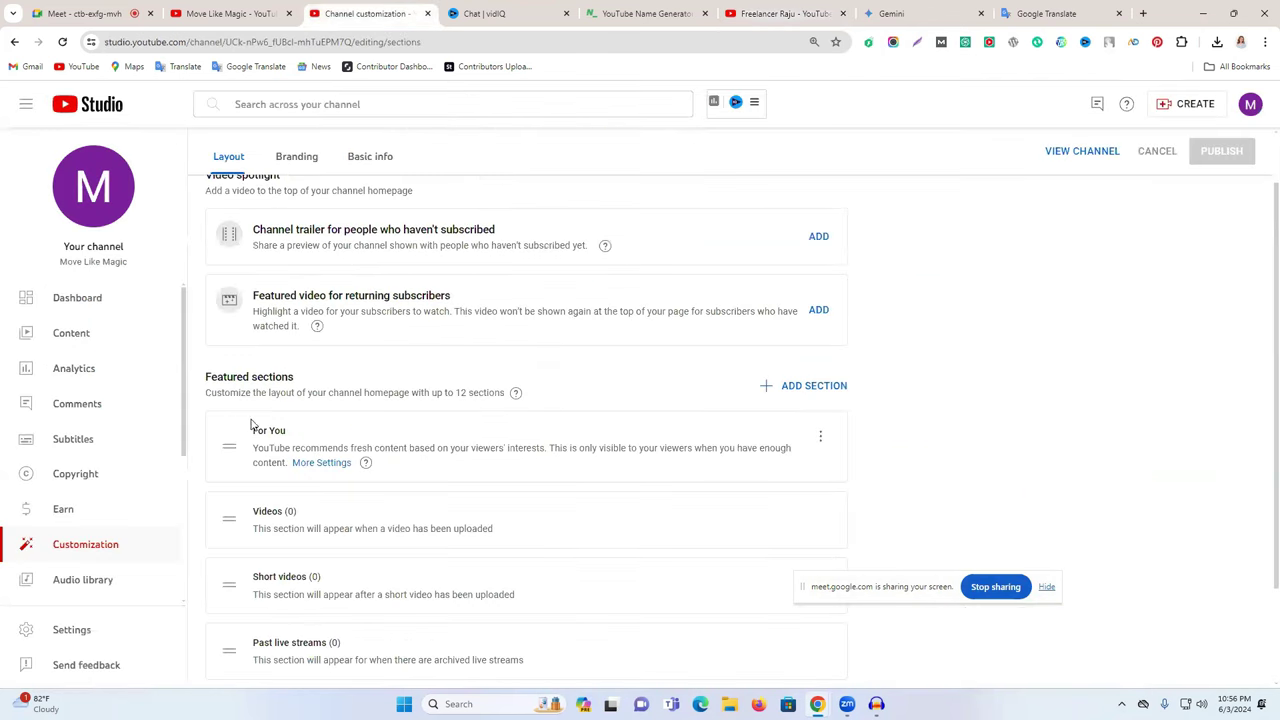
- Compare with the reference channel and move the For You section below Videos
left_click_drag(255, 430, 310, 434)
left_click(785, 13)
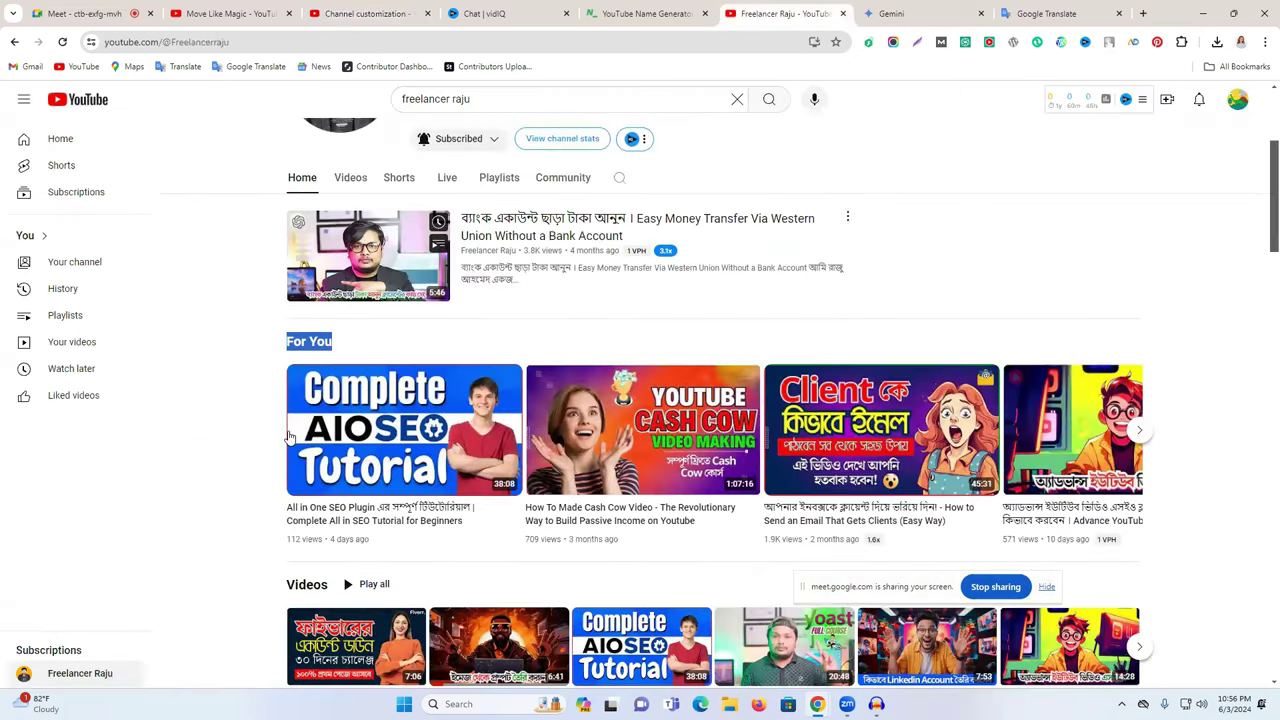
scroll(303, 335, "down", 2)
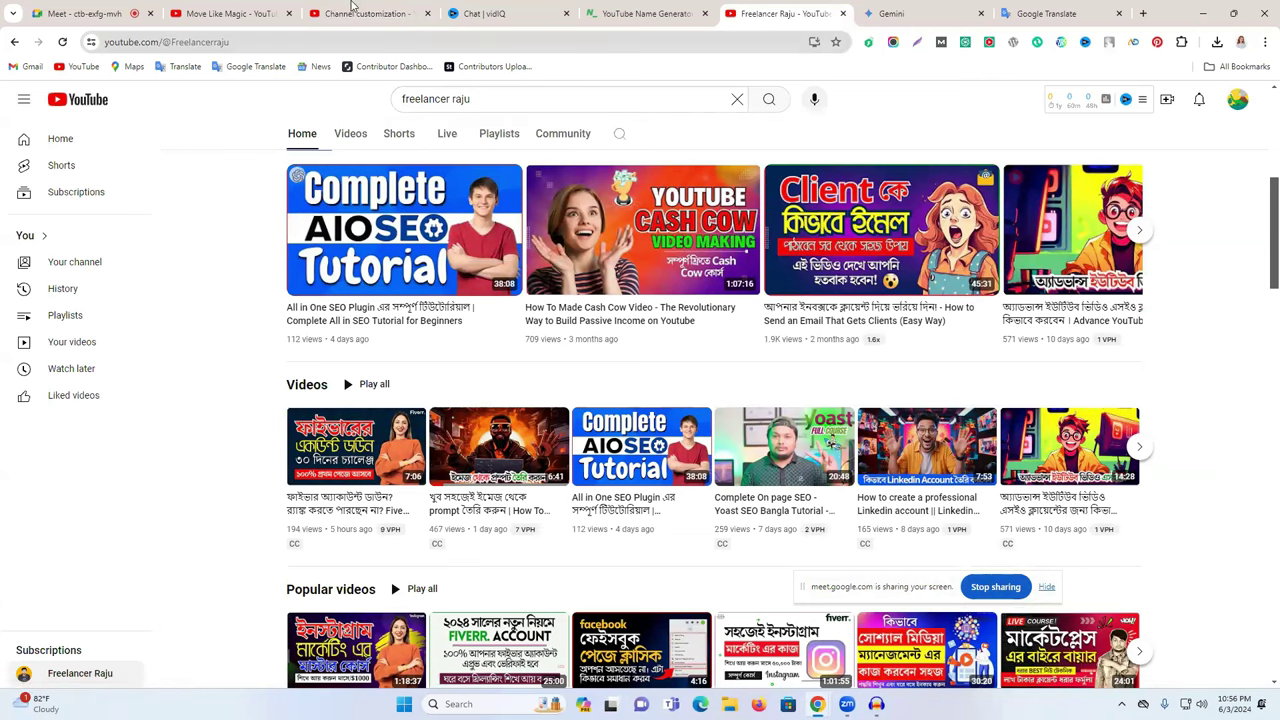
left_click(351, 10)
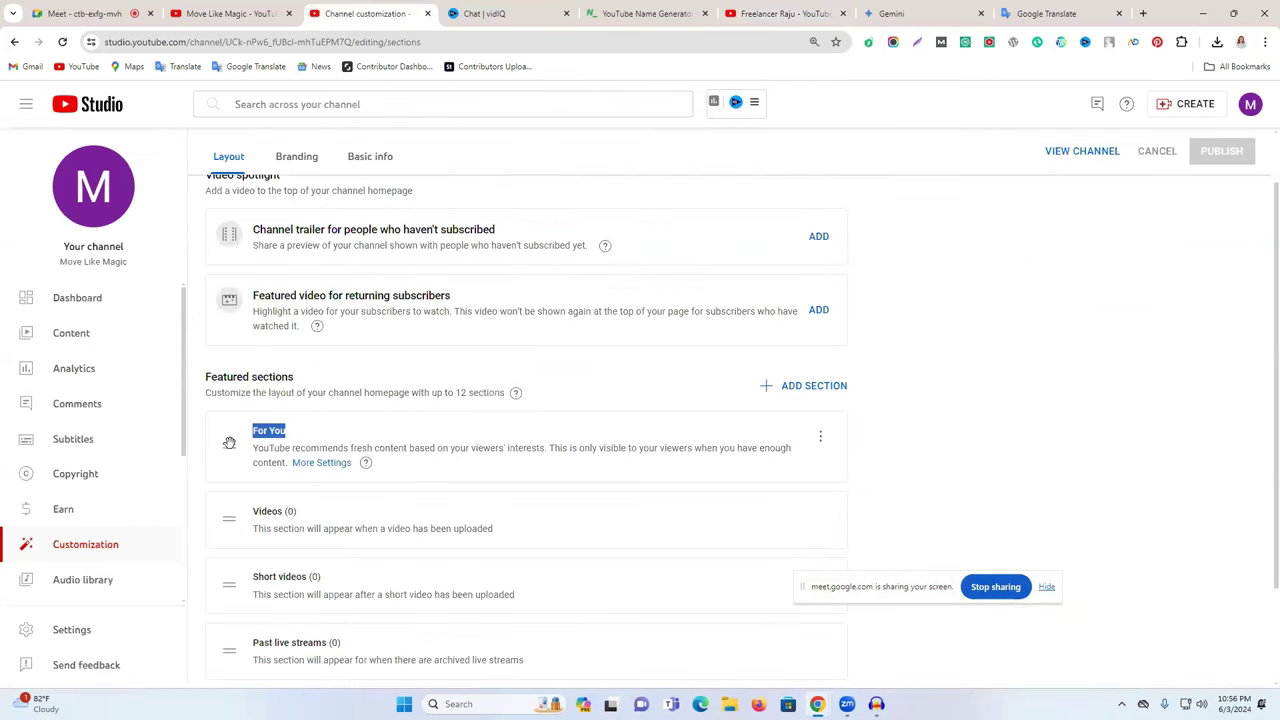
left_click(228, 447)
left_click_drag(228, 447, 229, 534)
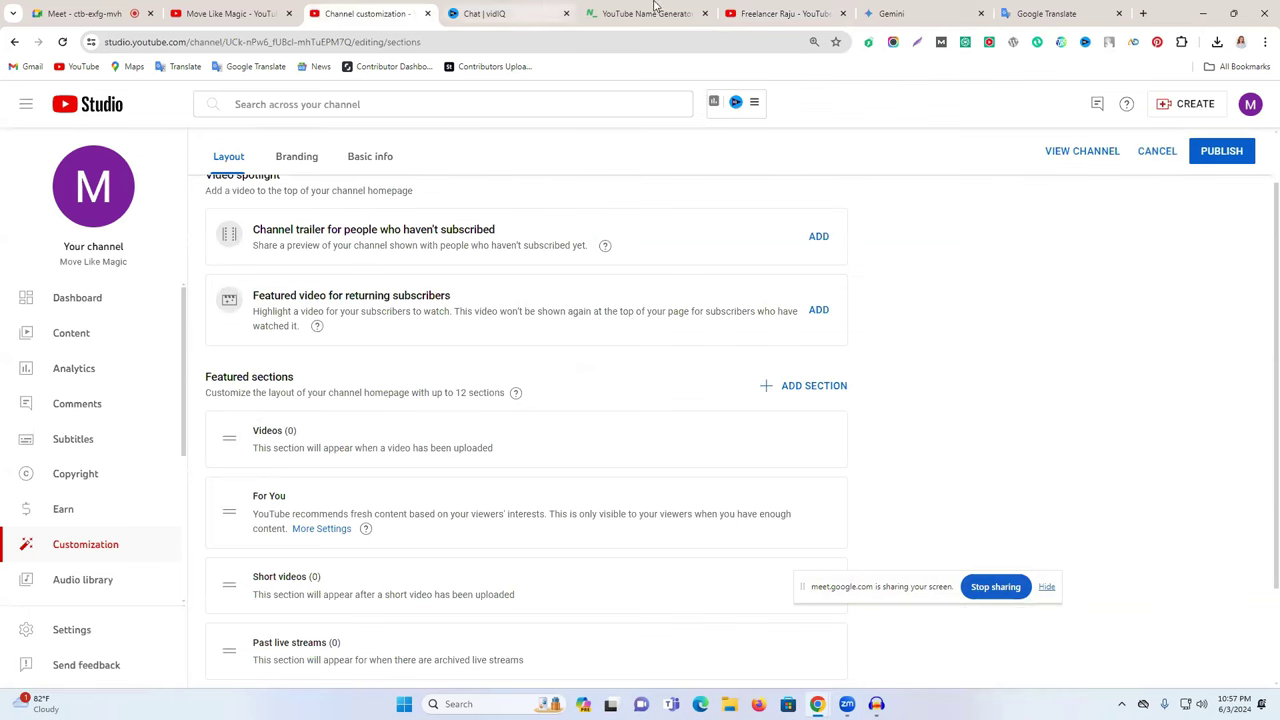
left_click(785, 13)
scroll(325, 533, "up", 1)
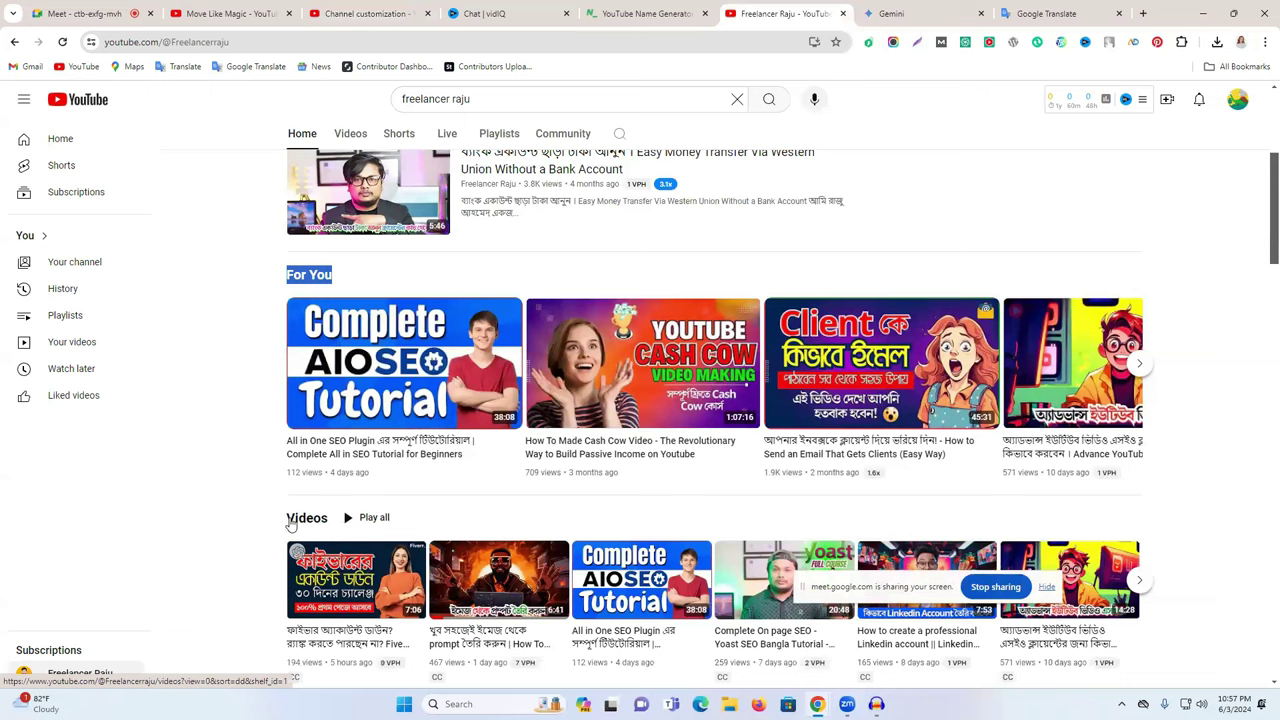
left_click(380, 13)
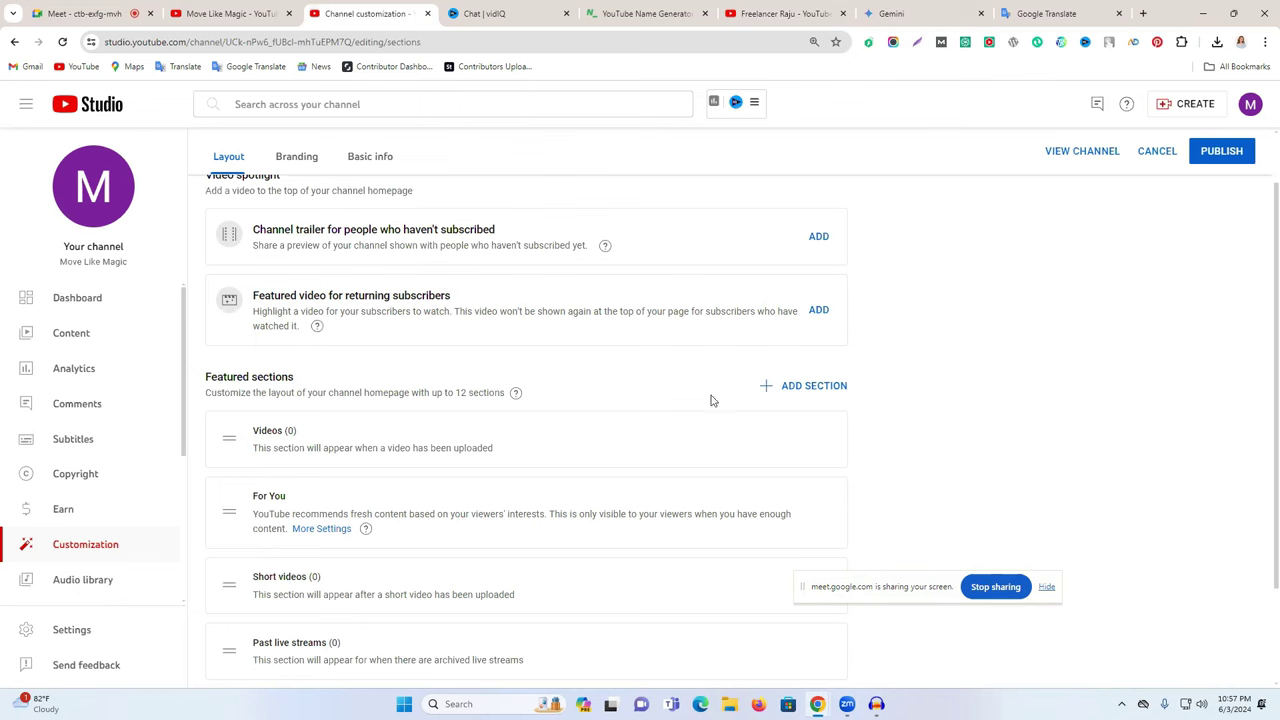
- Order sections For You, Videos, Created playlists, Short videos, Past live streams
left_click_drag(231, 584, 232, 416)
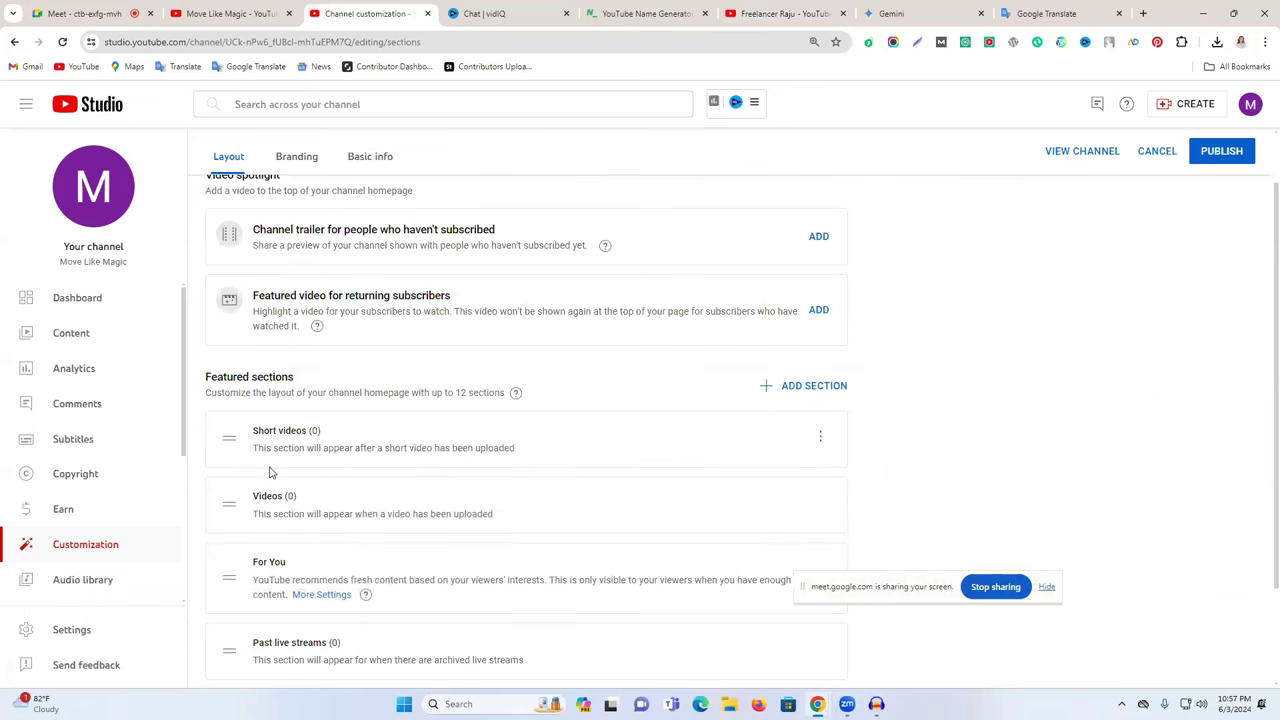
left_click_drag(229, 578, 227, 425)
scroll(250, 591, "down", 2)
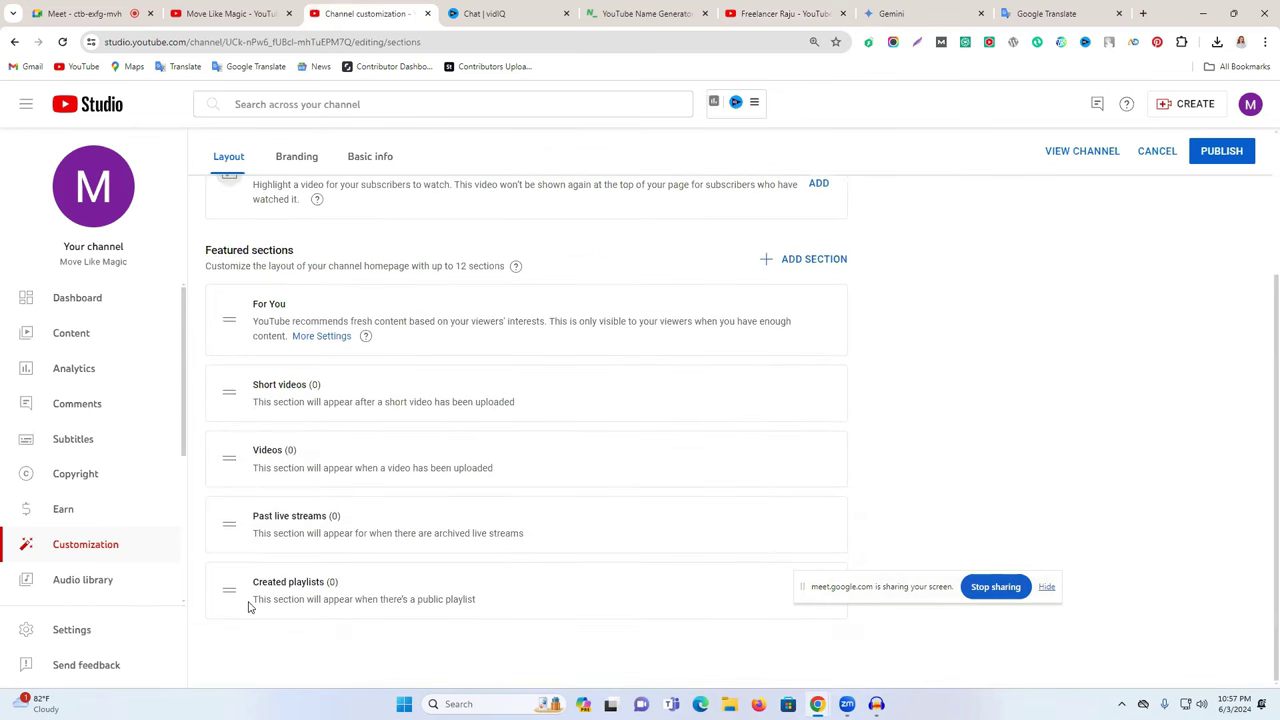
left_click_drag(232, 591, 268, 393)
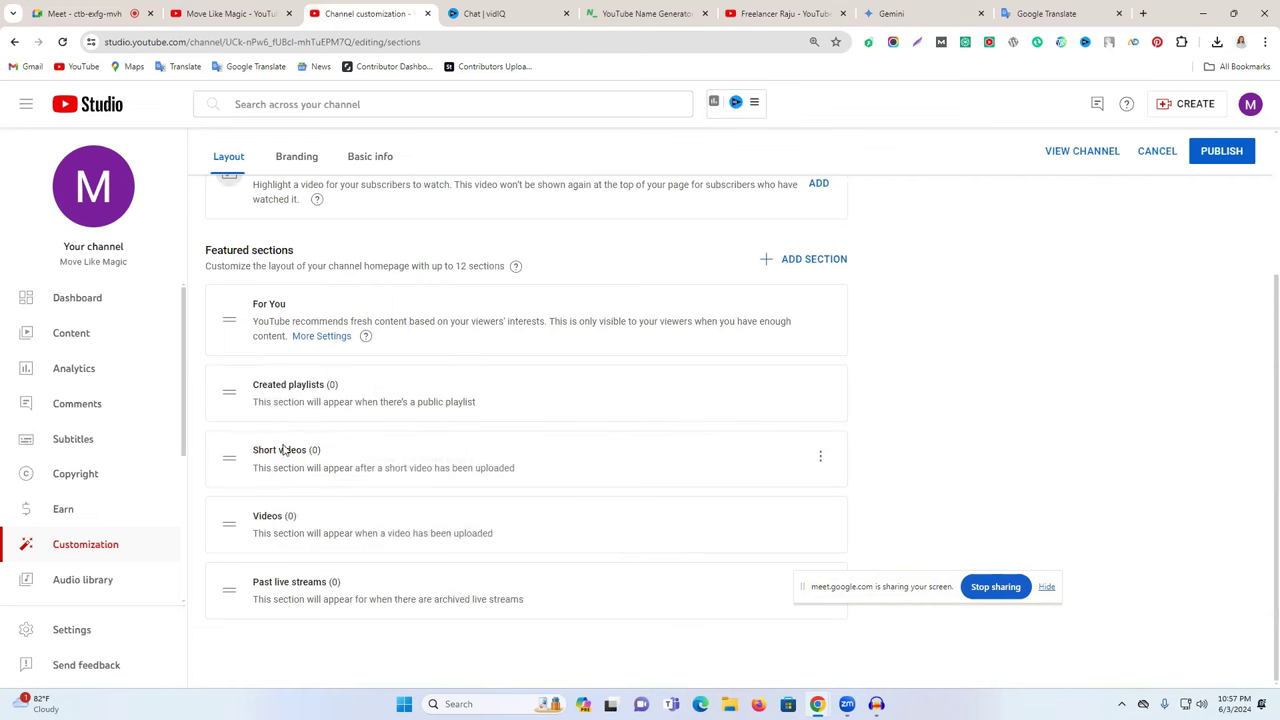
left_click_drag(226, 522, 278, 398)
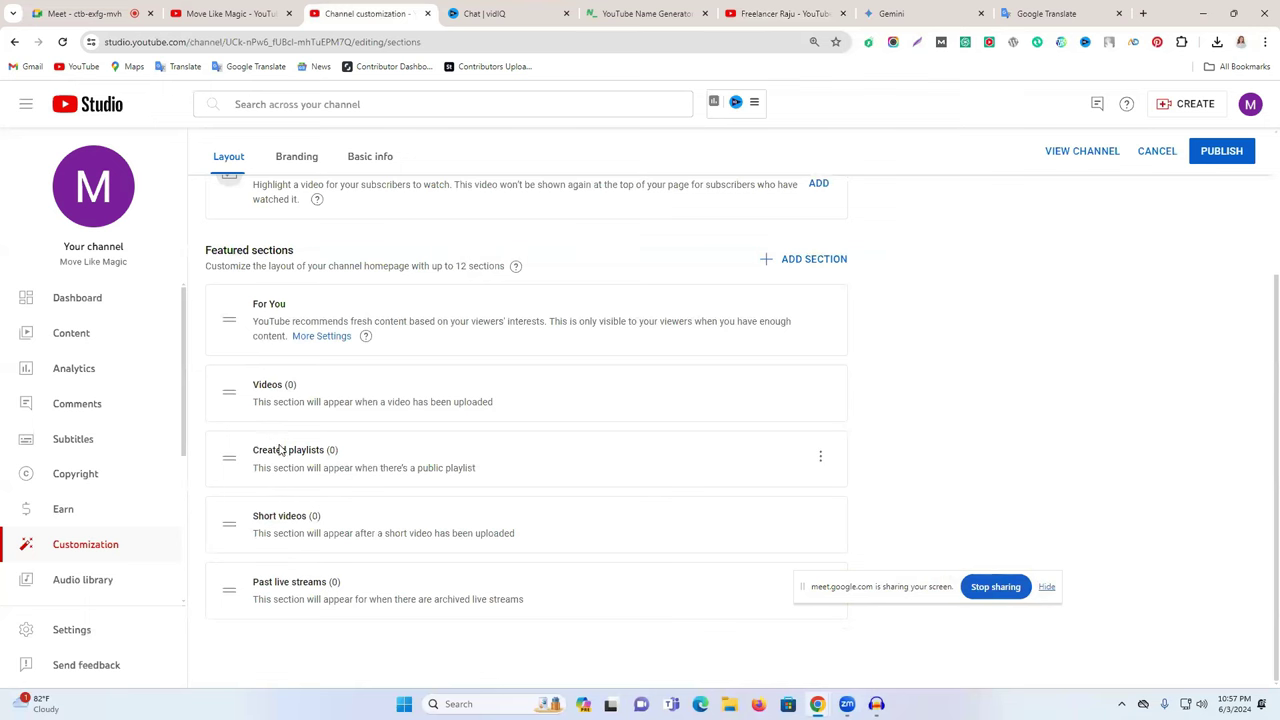
- Review the reference channel's home rows down to its SEO Course heading
left_click(781, 10)
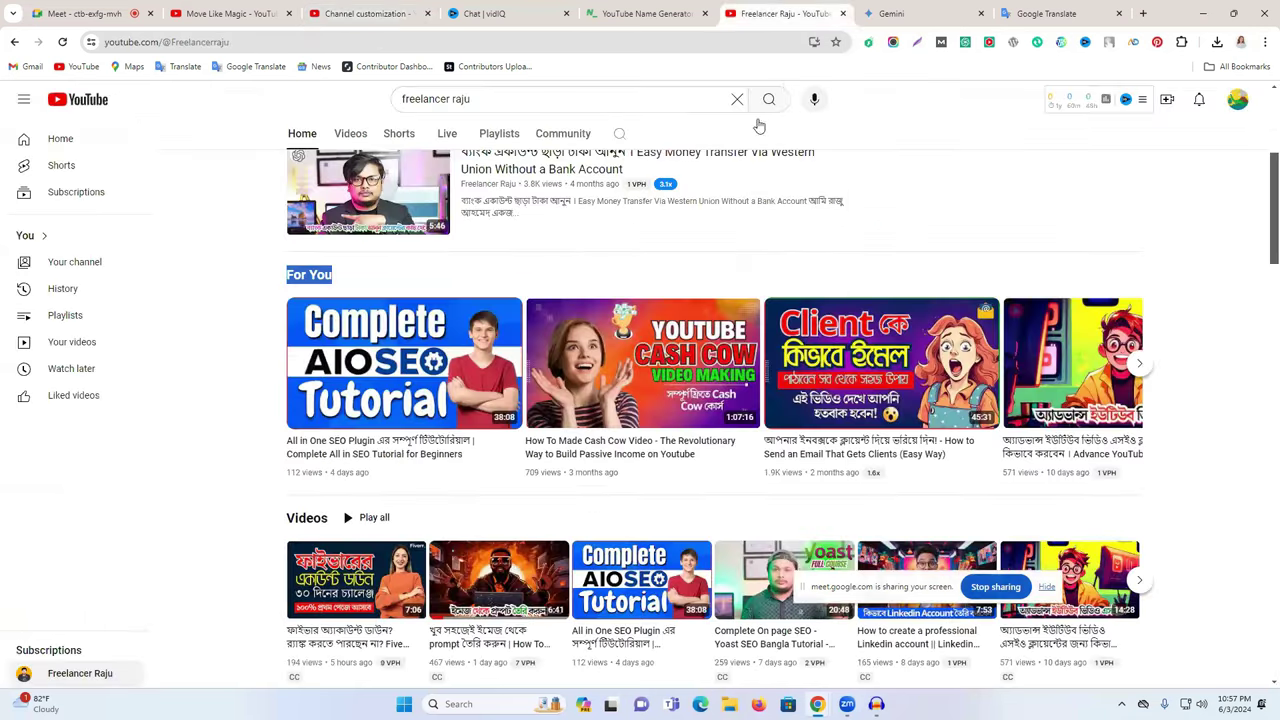
left_click(450, 268)
scroll(470, 320, "down", 2)
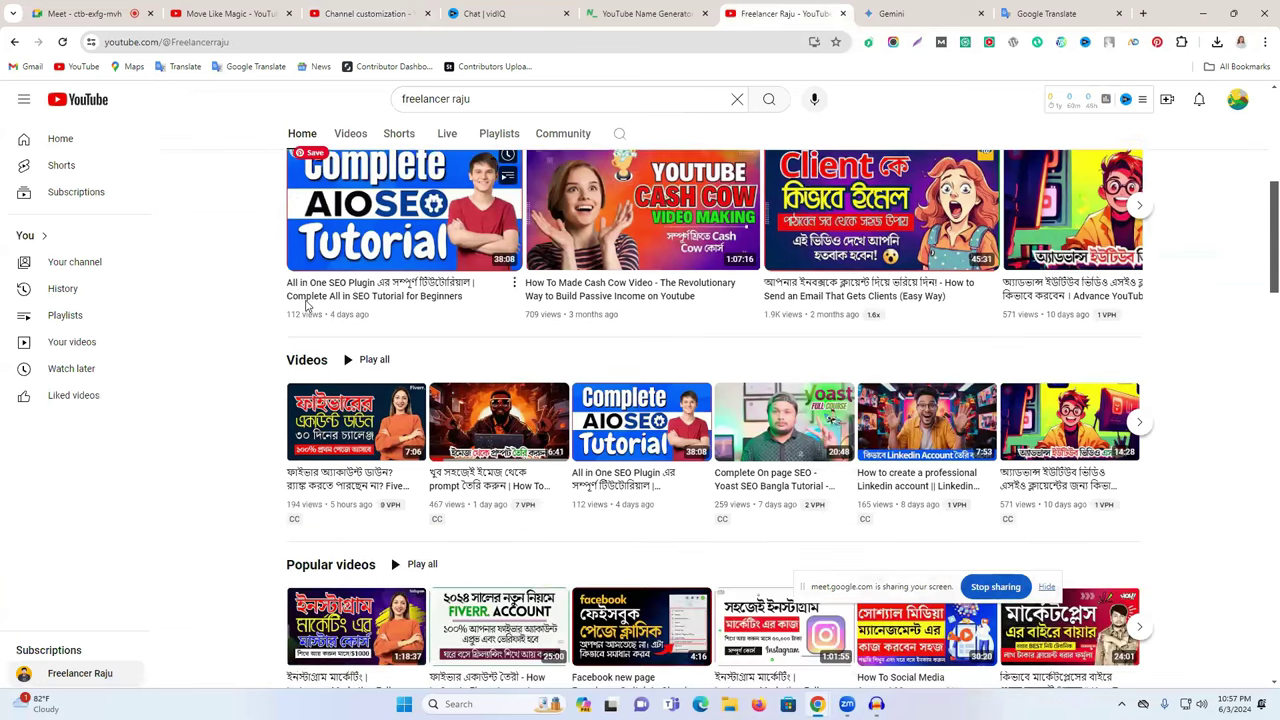
scroll(474, 330, "down", 1)
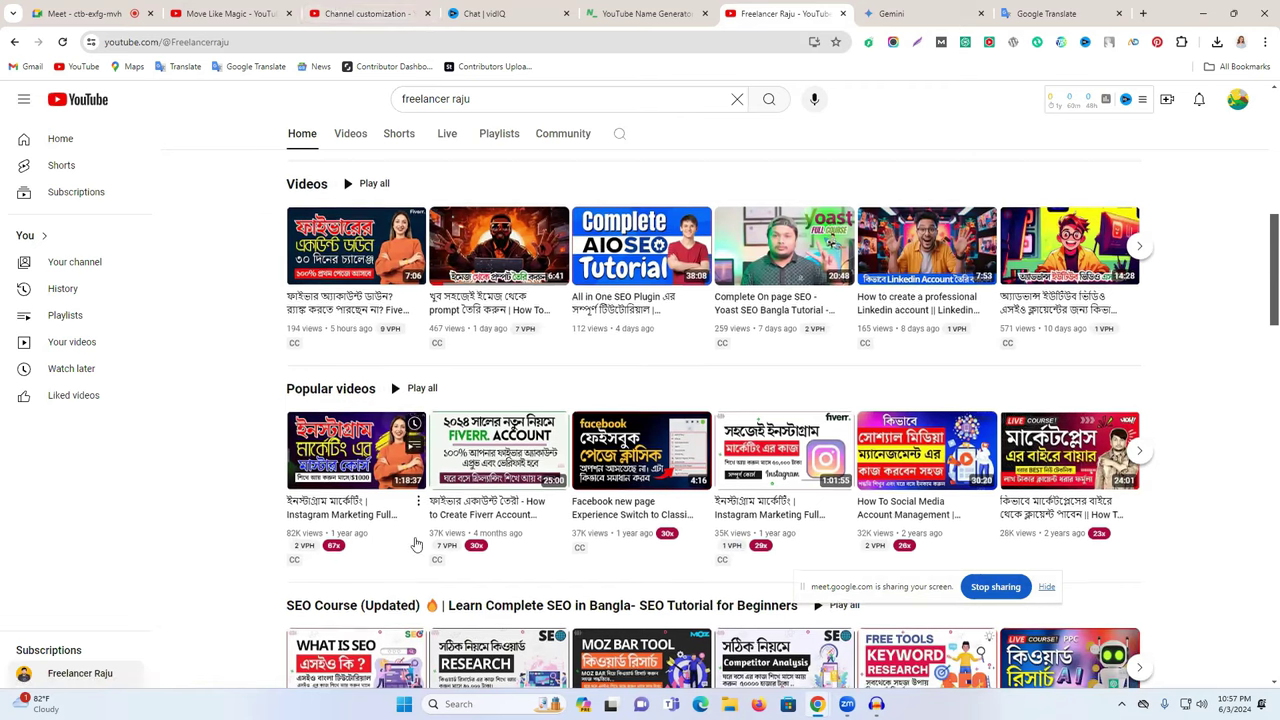
scroll(337, 506, "down", 1)
left_click_drag(290, 487, 920, 471)
left_click(914, 471)
- Scroll through the remaining reference rows and go back to Channel customization
scroll(425, 556, "down", 1)
scroll(425, 556, "down", 1)
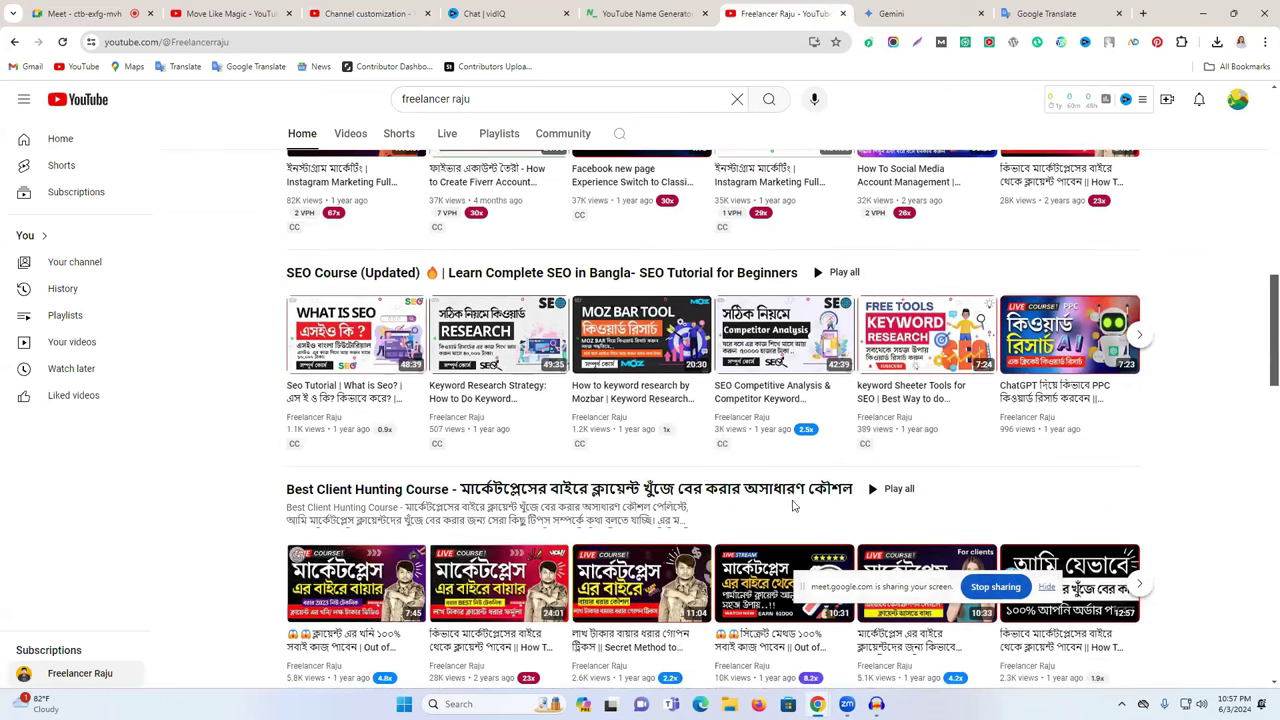
scroll(387, 507, "down", 2)
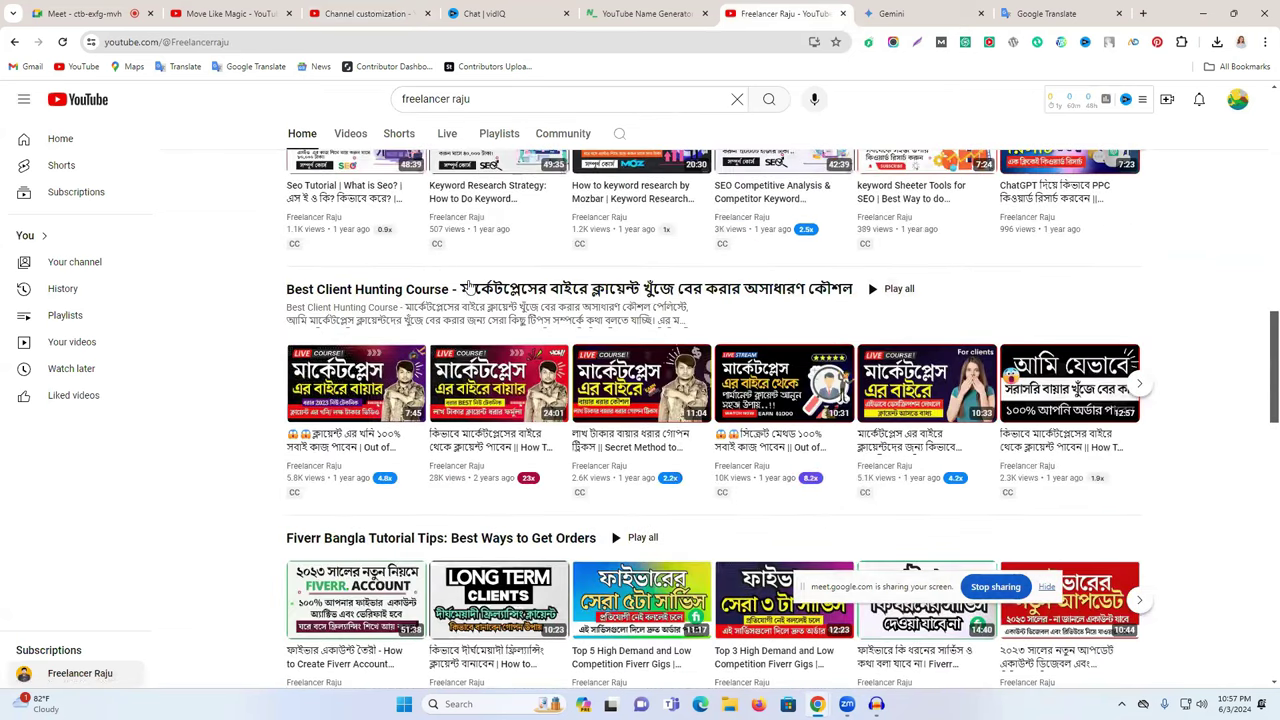
scroll(560, 370, "down", 2)
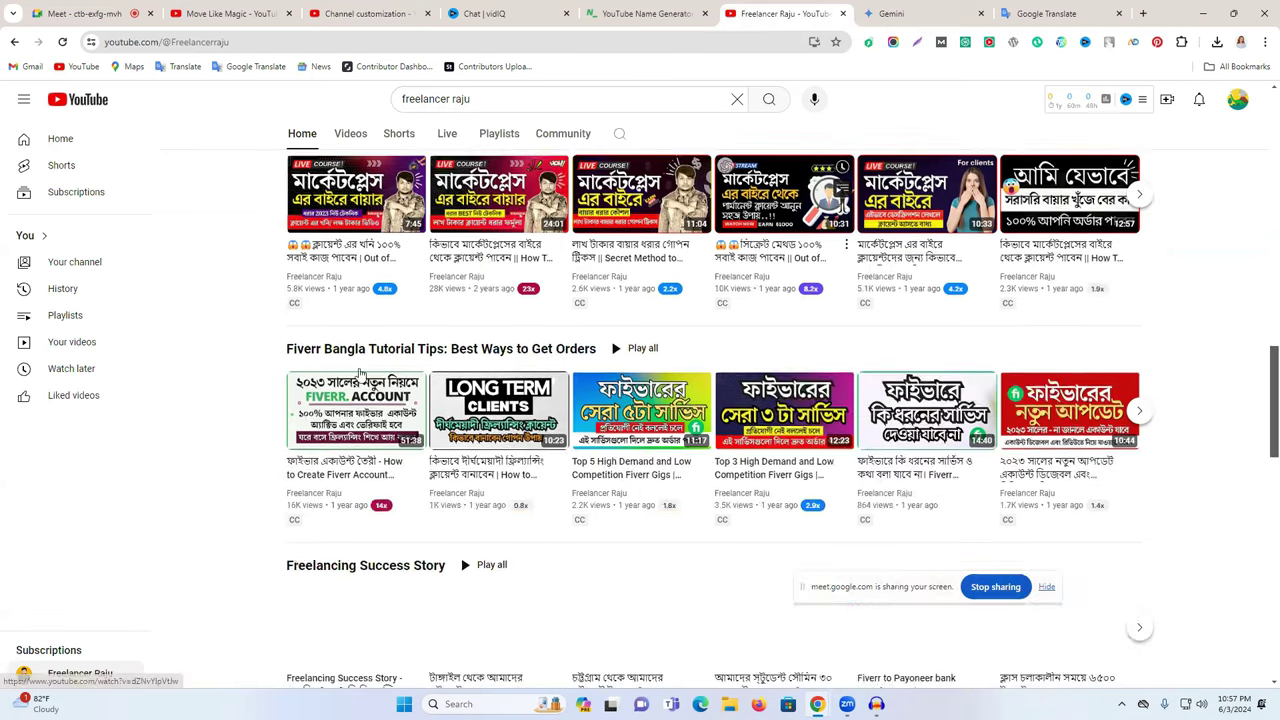
scroll(608, 345, "down", 1)
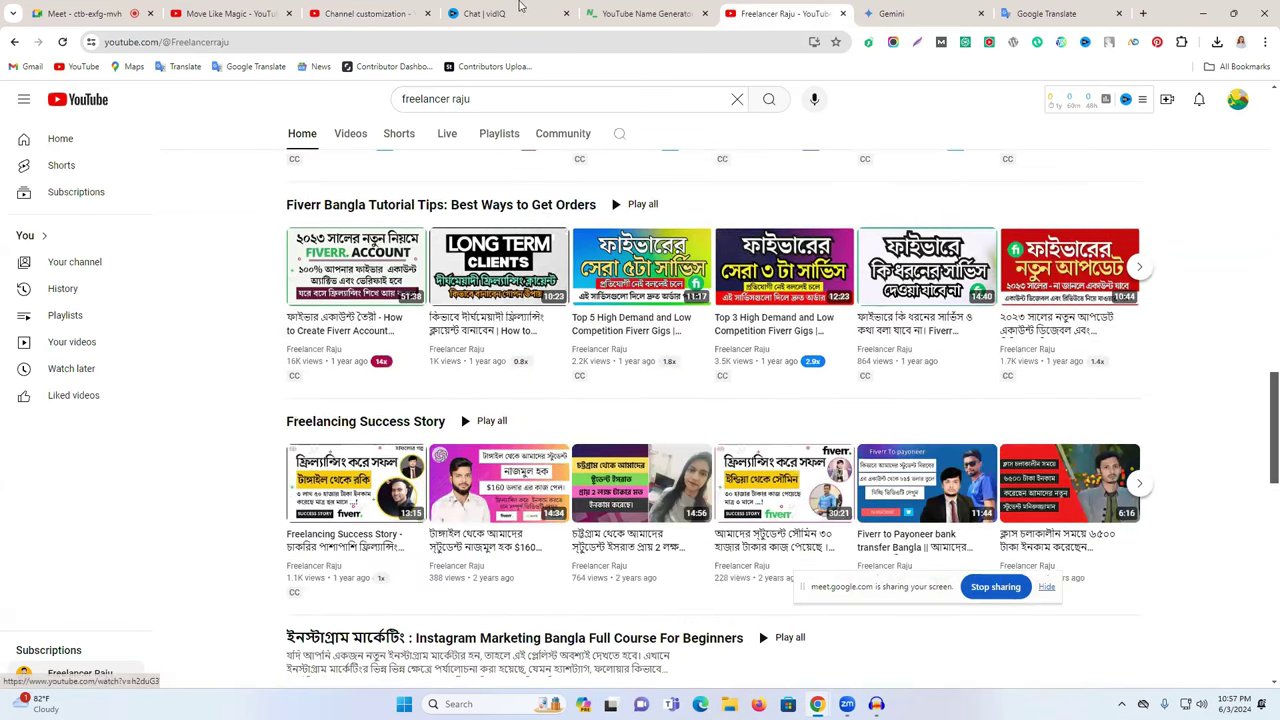
left_click(340, 13)
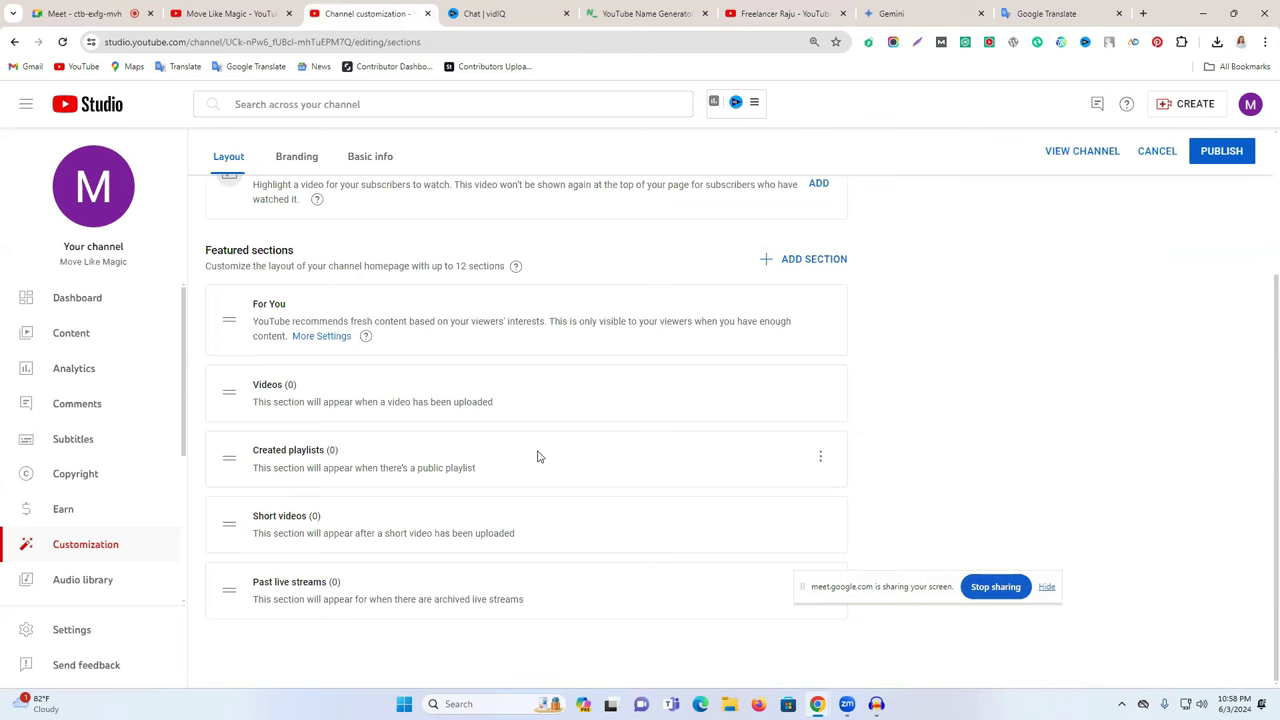
- Add a Popular videos section and place it second, directly under For You
left_click(793, 265)
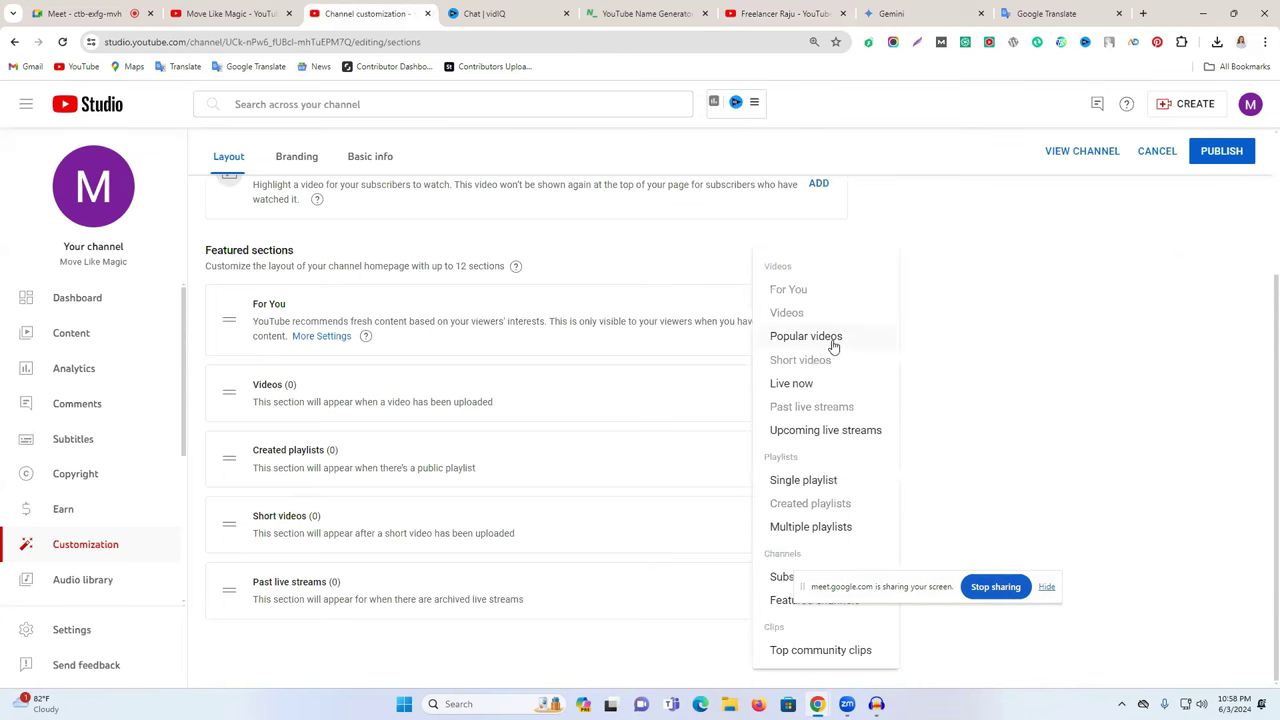
left_click(749, 6)
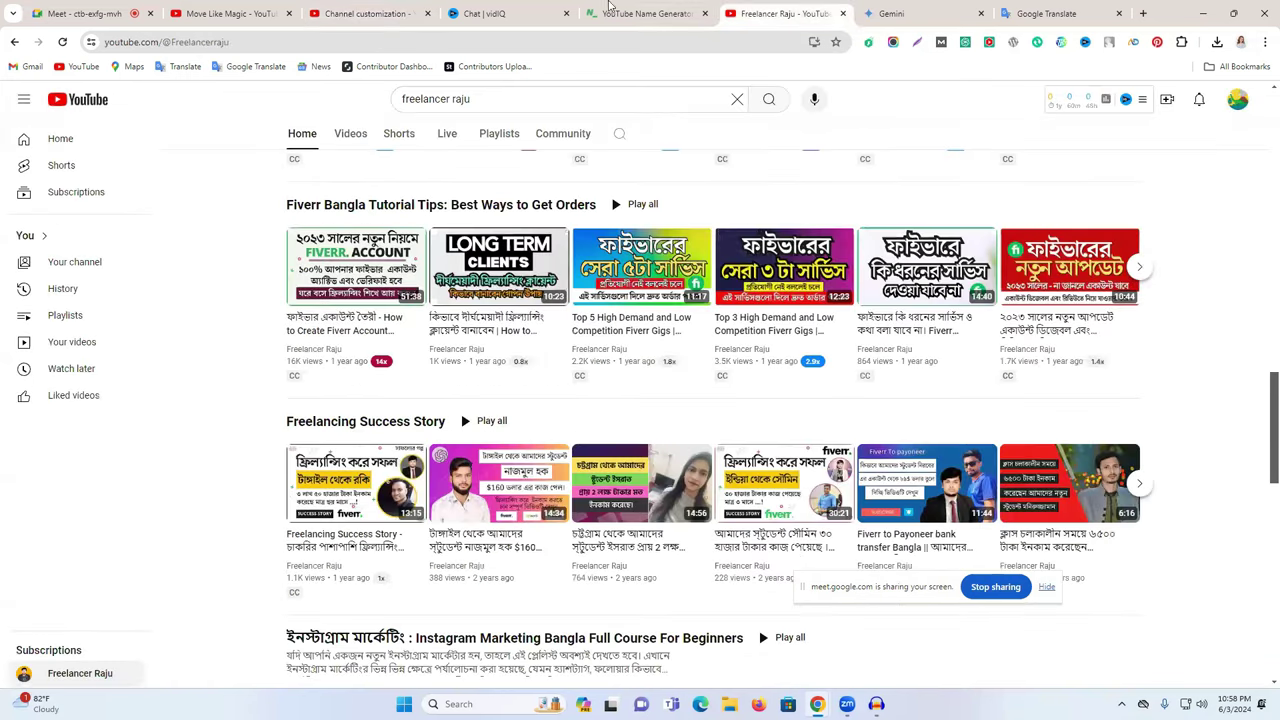
left_click(411, 8)
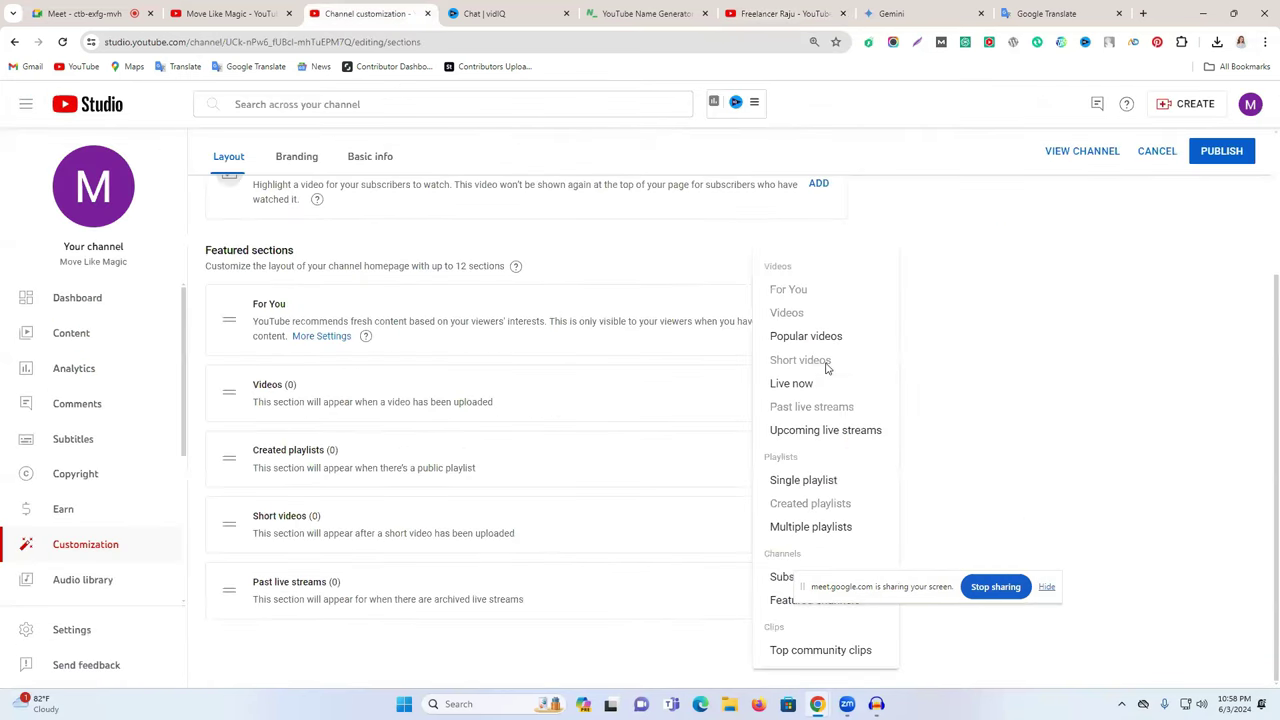
left_click(810, 337)
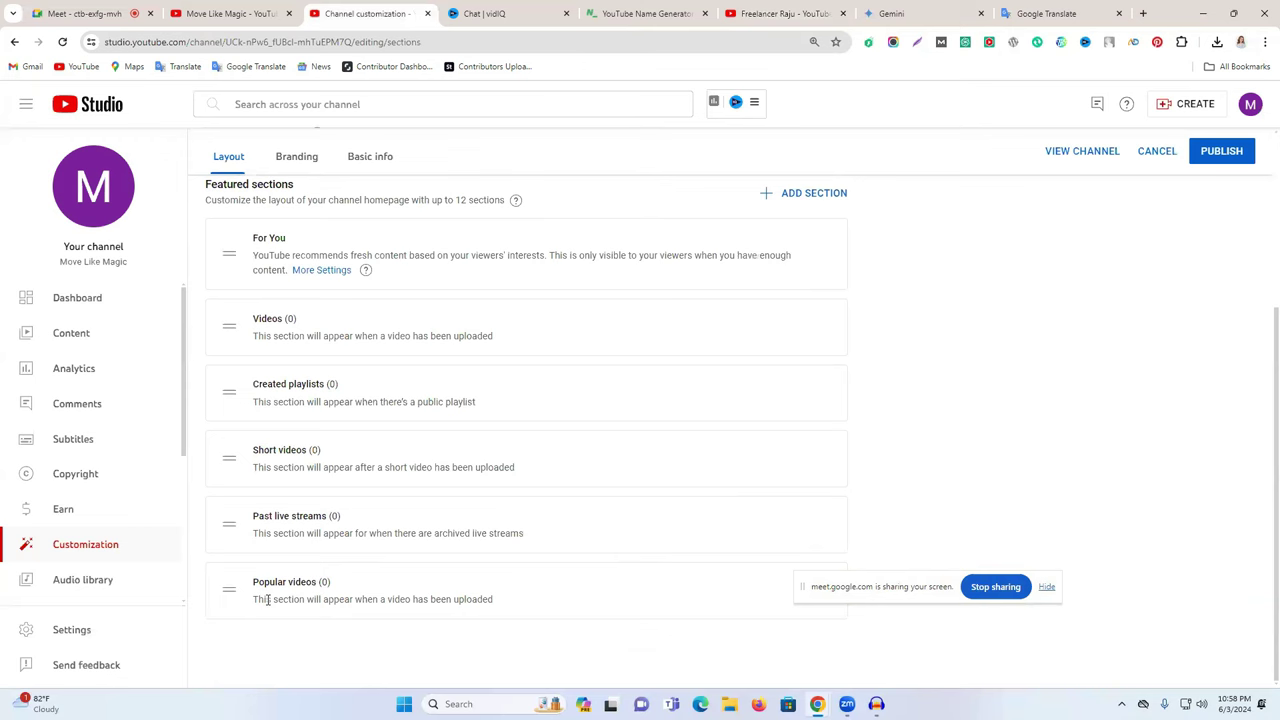
left_click_drag(230, 594, 262, 318)
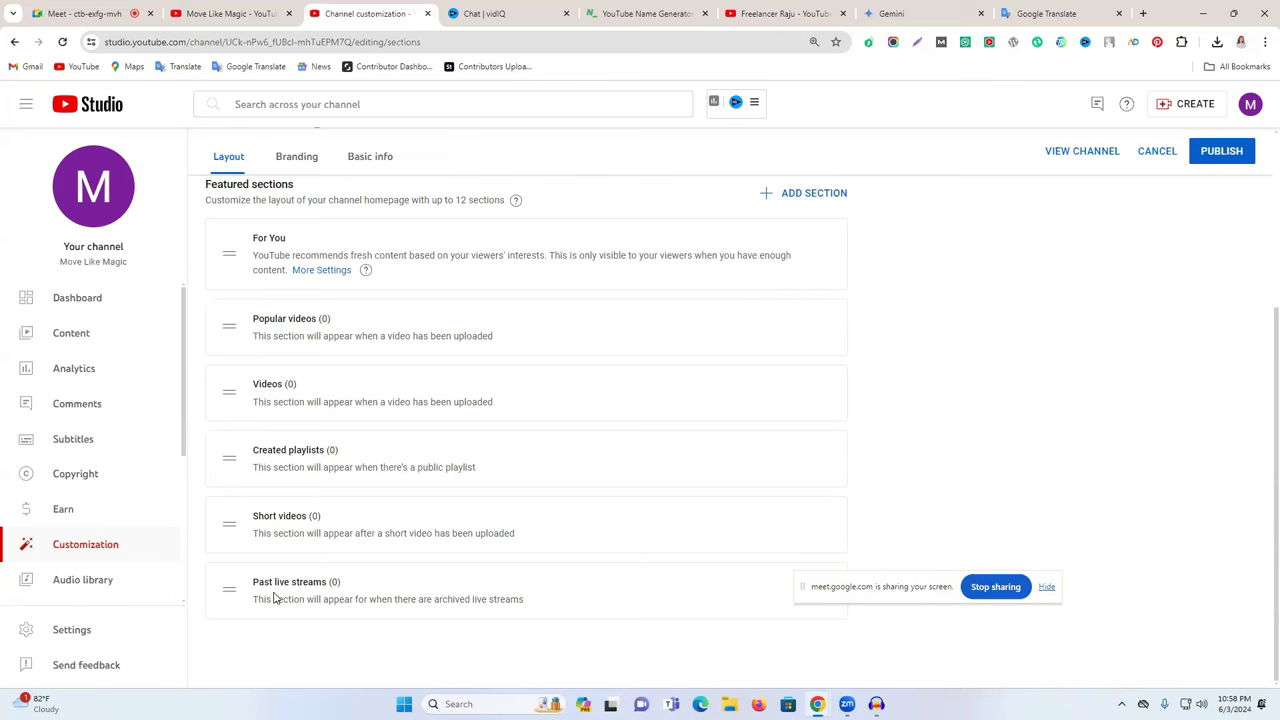
left_click(745, 8)
scroll(600, 300, "up", 4)
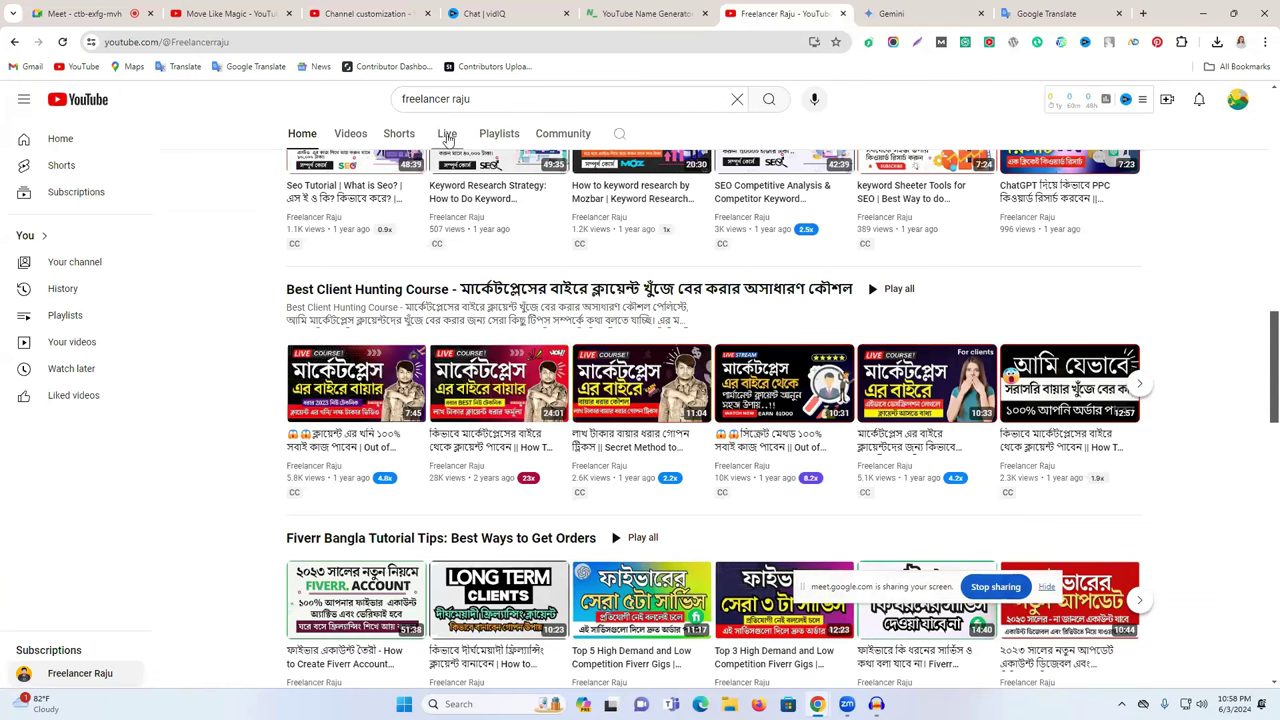
- Check the reference channel's Videos tab, then return to its Home tab
scroll(583, 572, "up", 3)
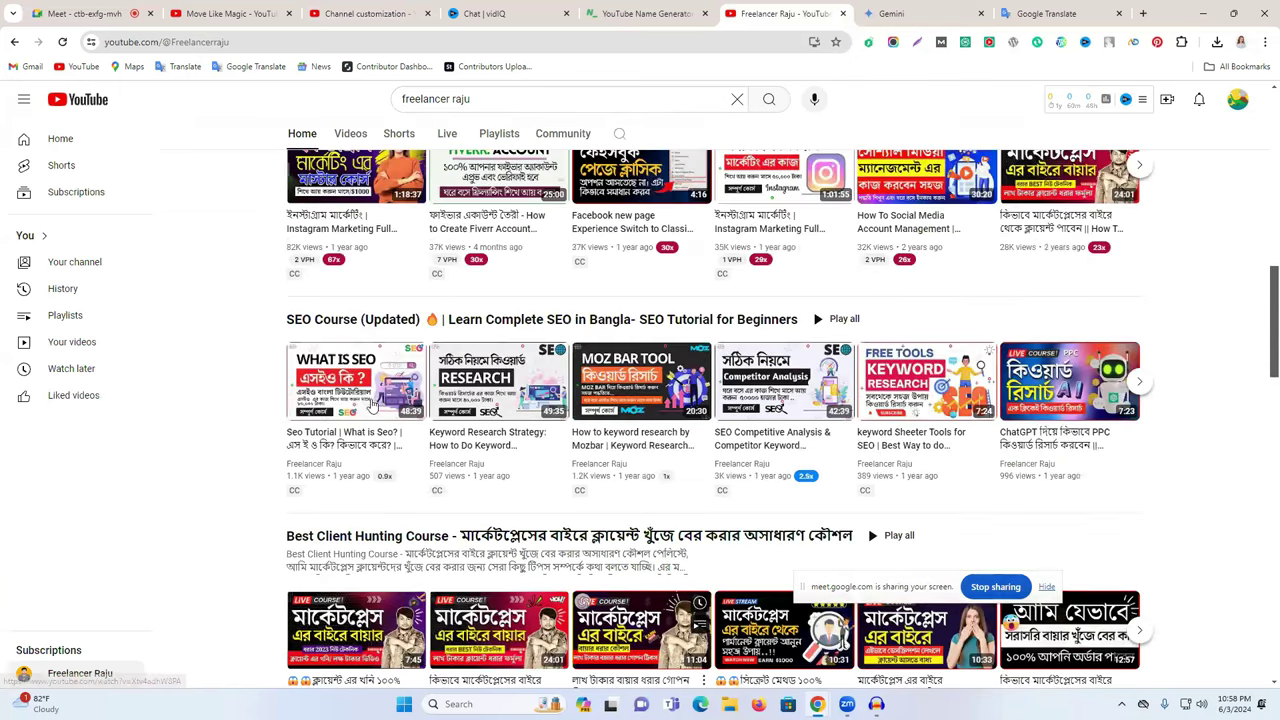
scroll(375, 410, "up", 3)
scroll(392, 487, "up", 5)
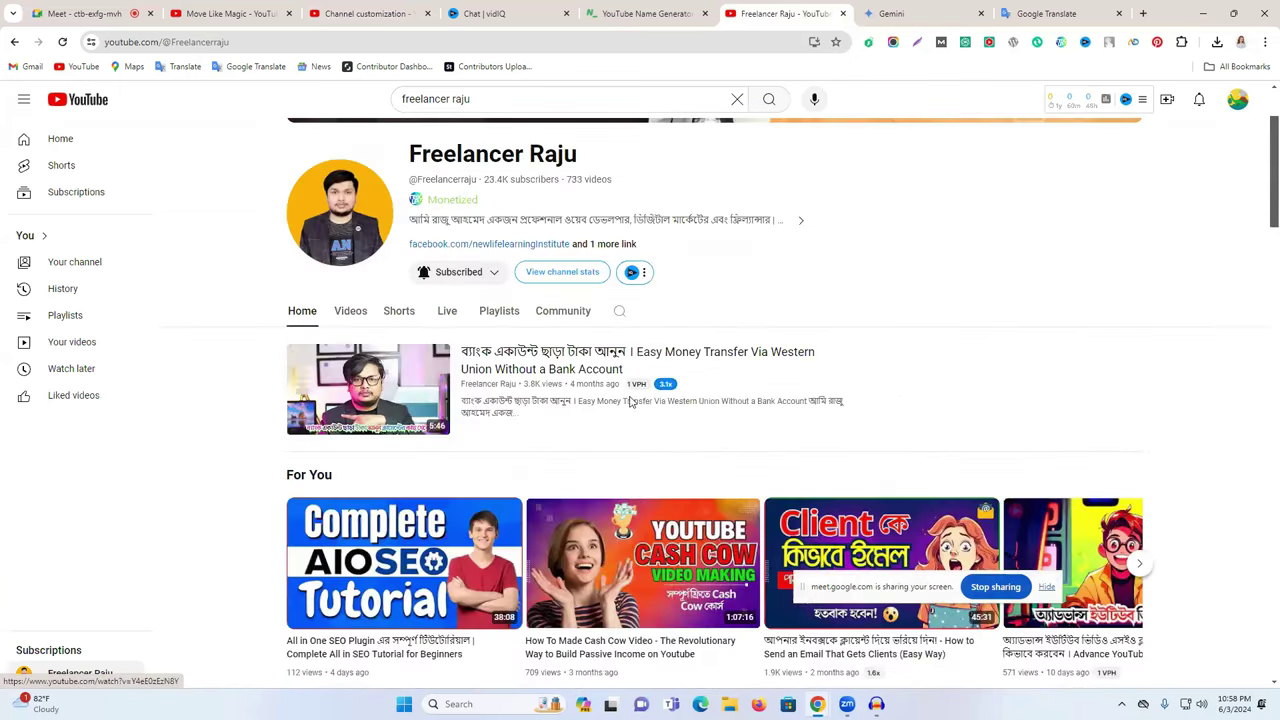
scroll(1100, 380, "up", 1)
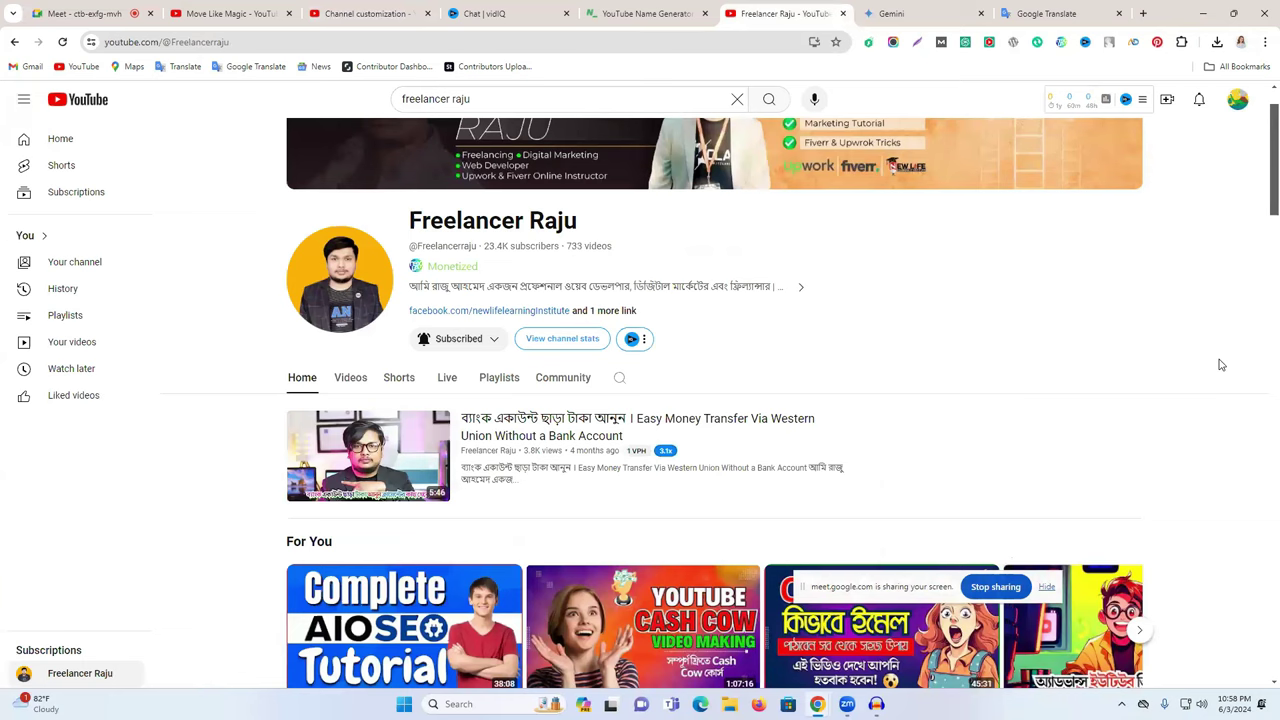
left_click(351, 377)
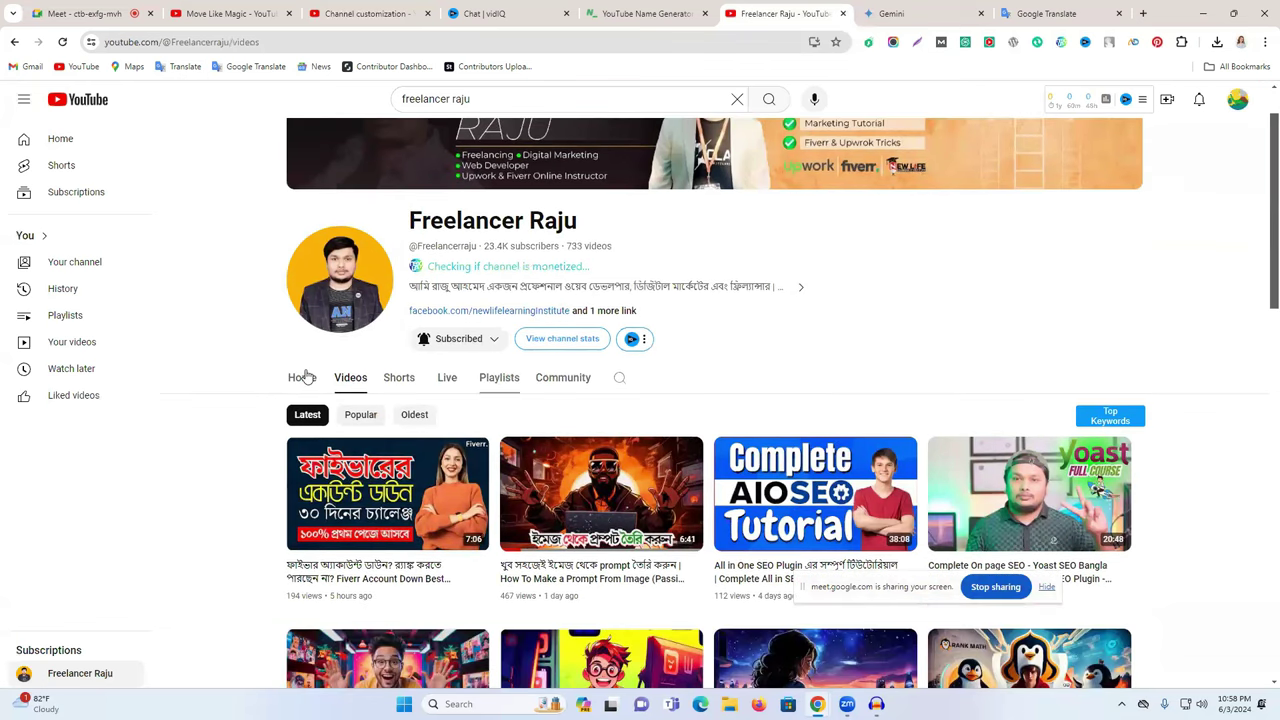
left_click(302, 377)
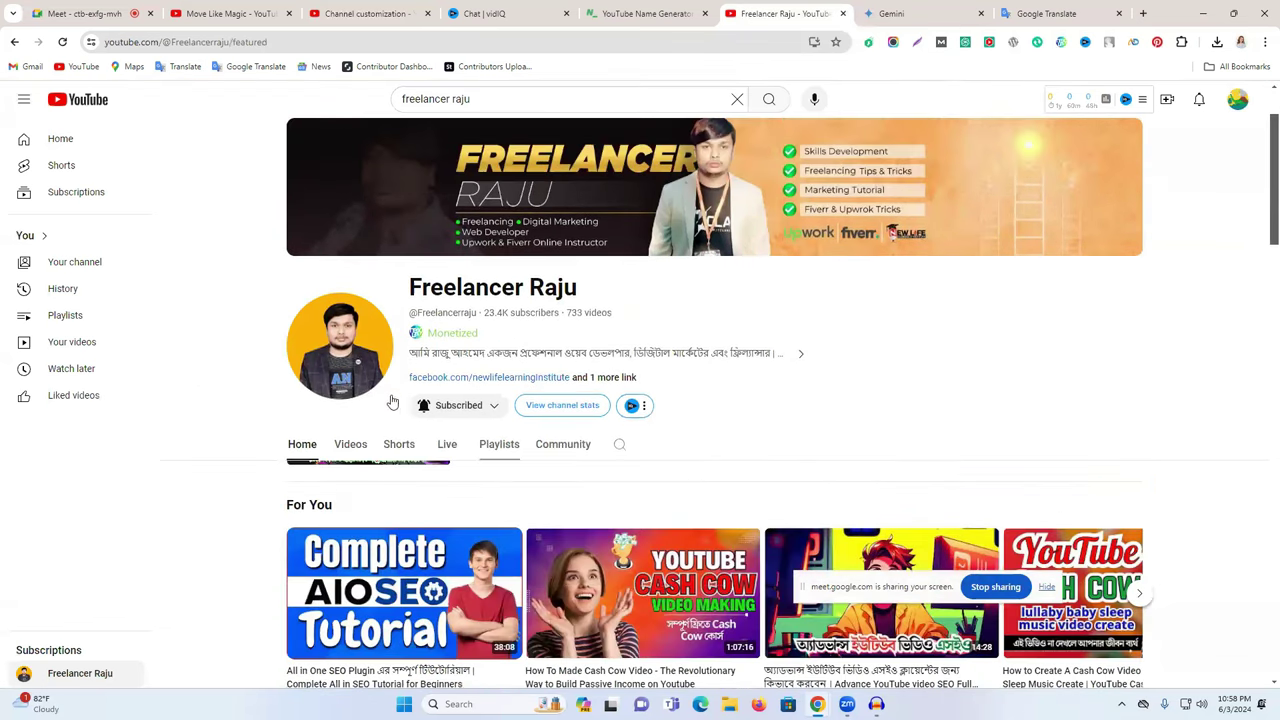
scroll(390, 400, "down", 1)
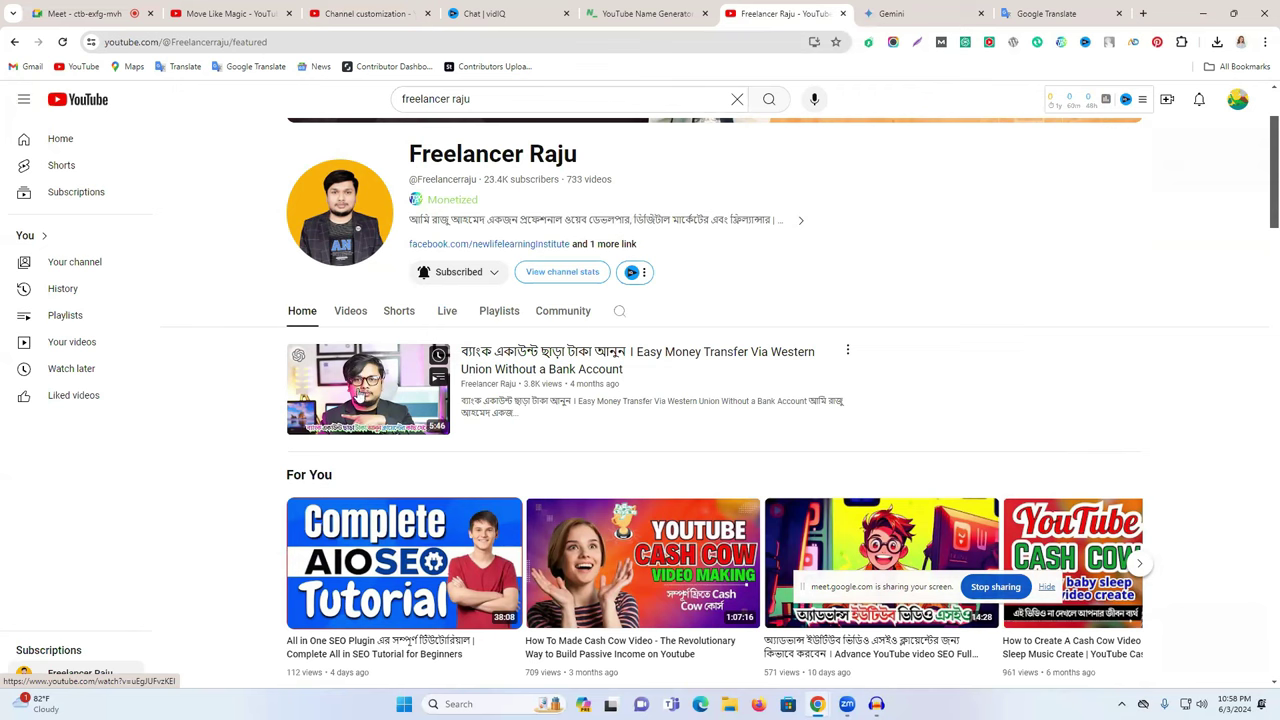
left_click(345, 8)
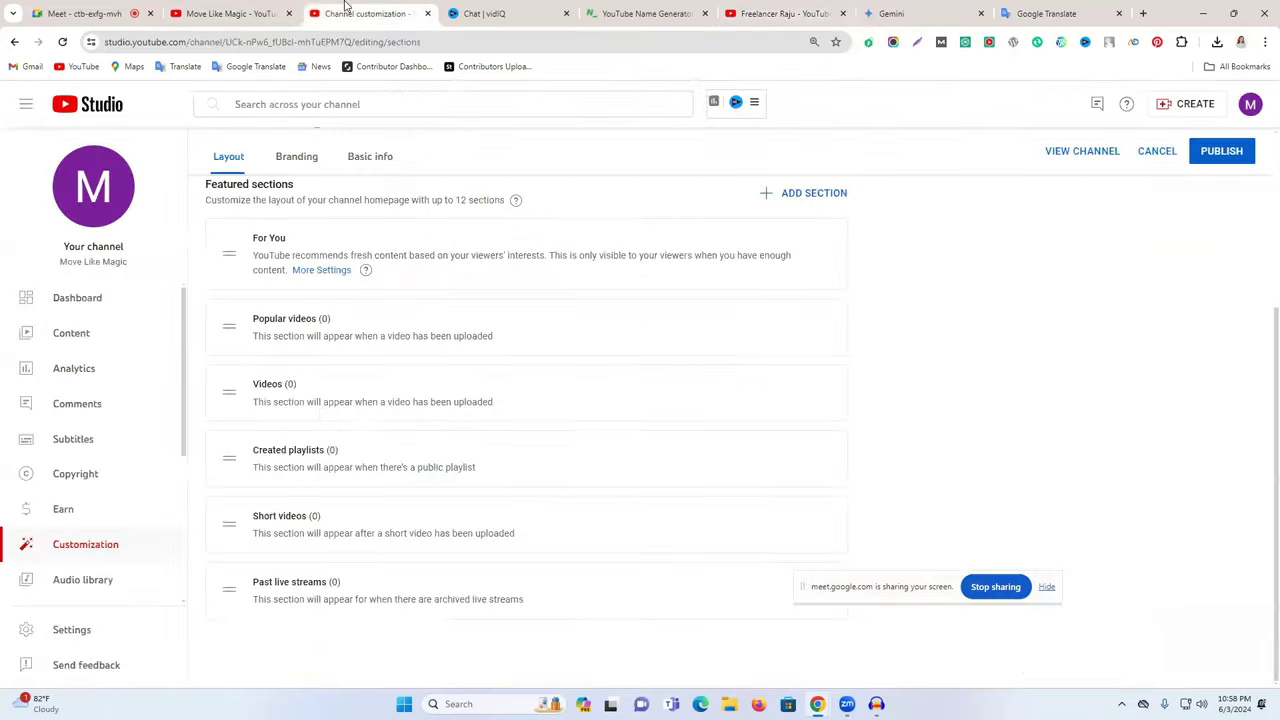
scroll(300, 296, "up", 5)
left_click_drag(284, 298, 654, 309)
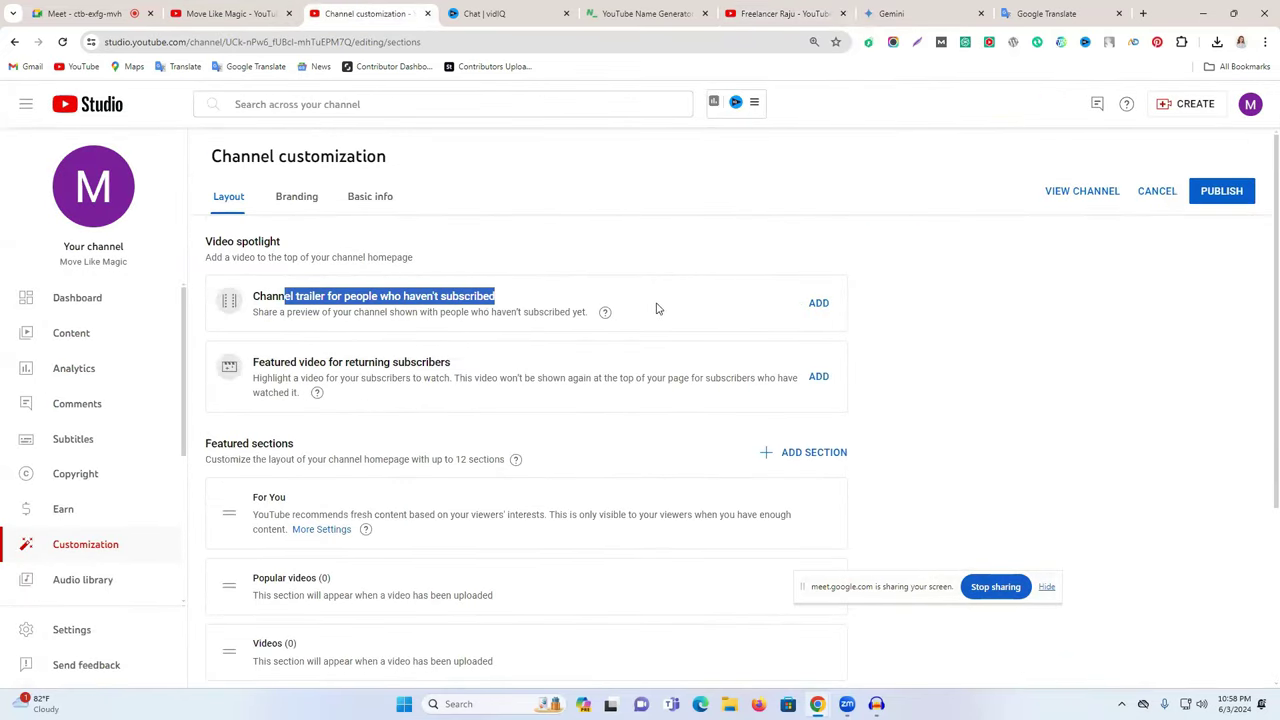
left_click(818, 303)
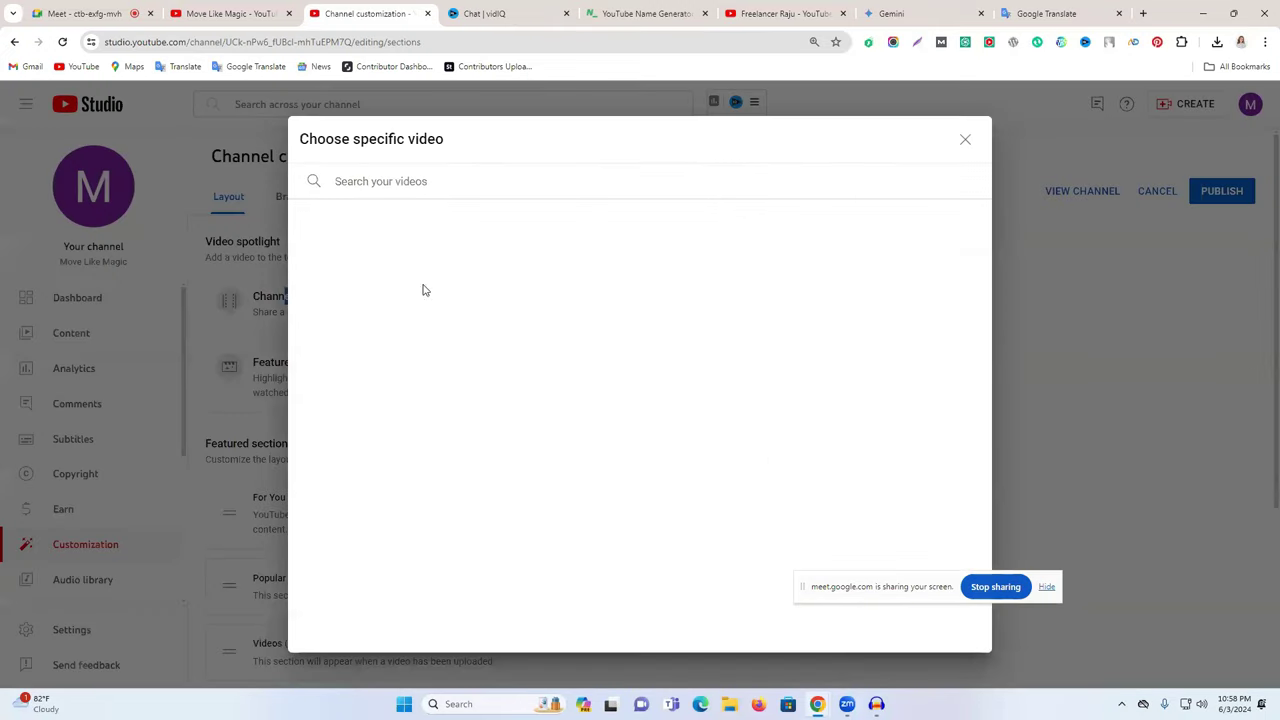
left_click(965, 139)
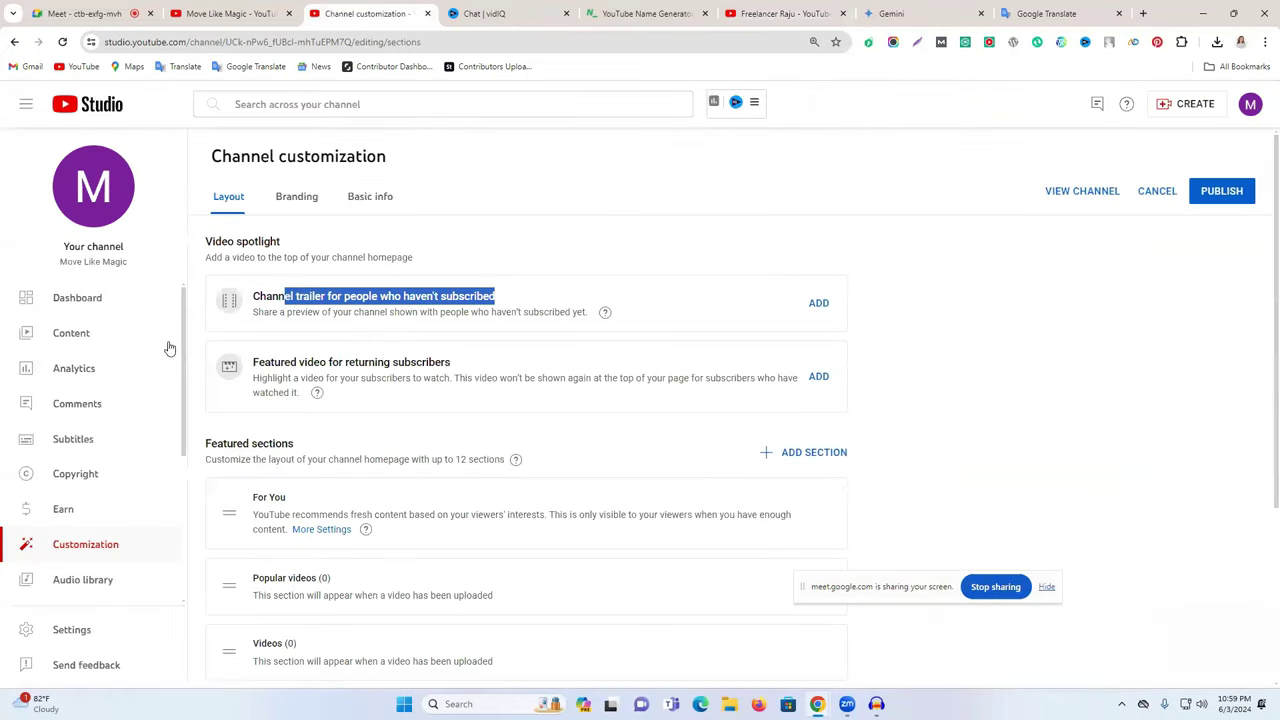
left_click(780, 13)
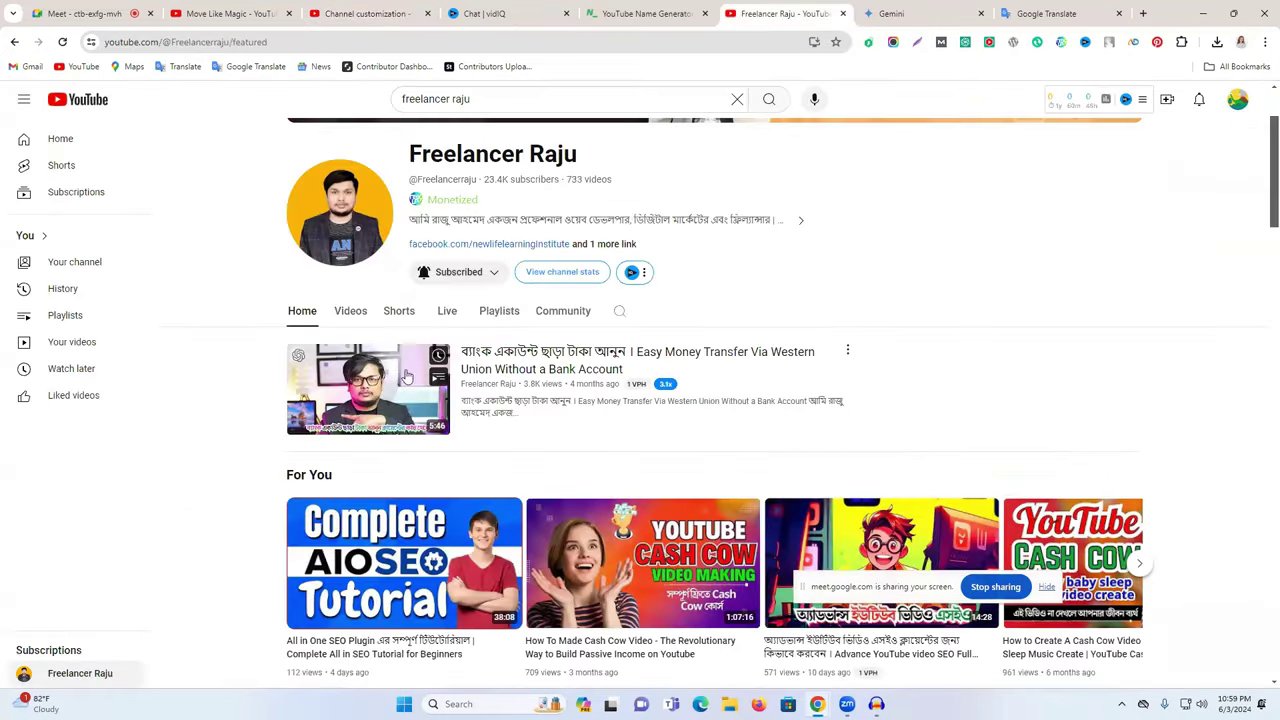
left_click(355, 14)
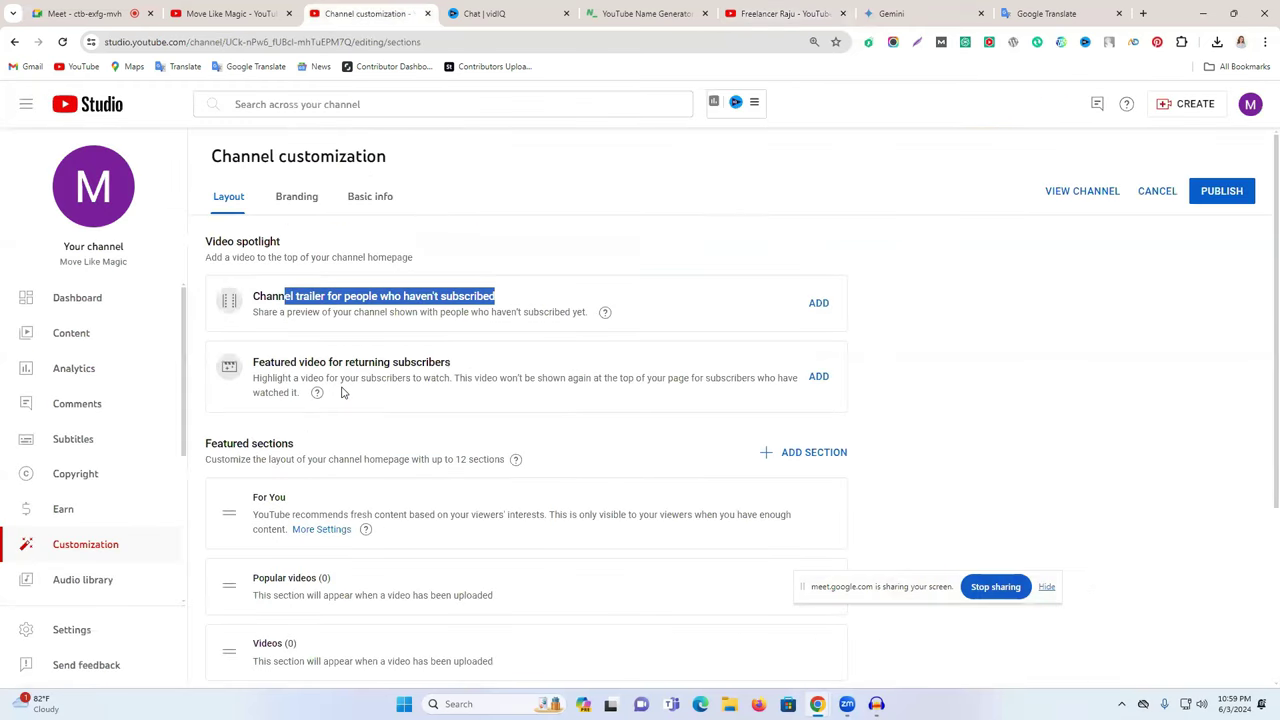
scroll(341, 392, "down", 3)
scroll(400, 502, "up", 3)
- Review Branding's Picture, Banner image and Video watermark options, then open a new tab
left_click(296, 200)
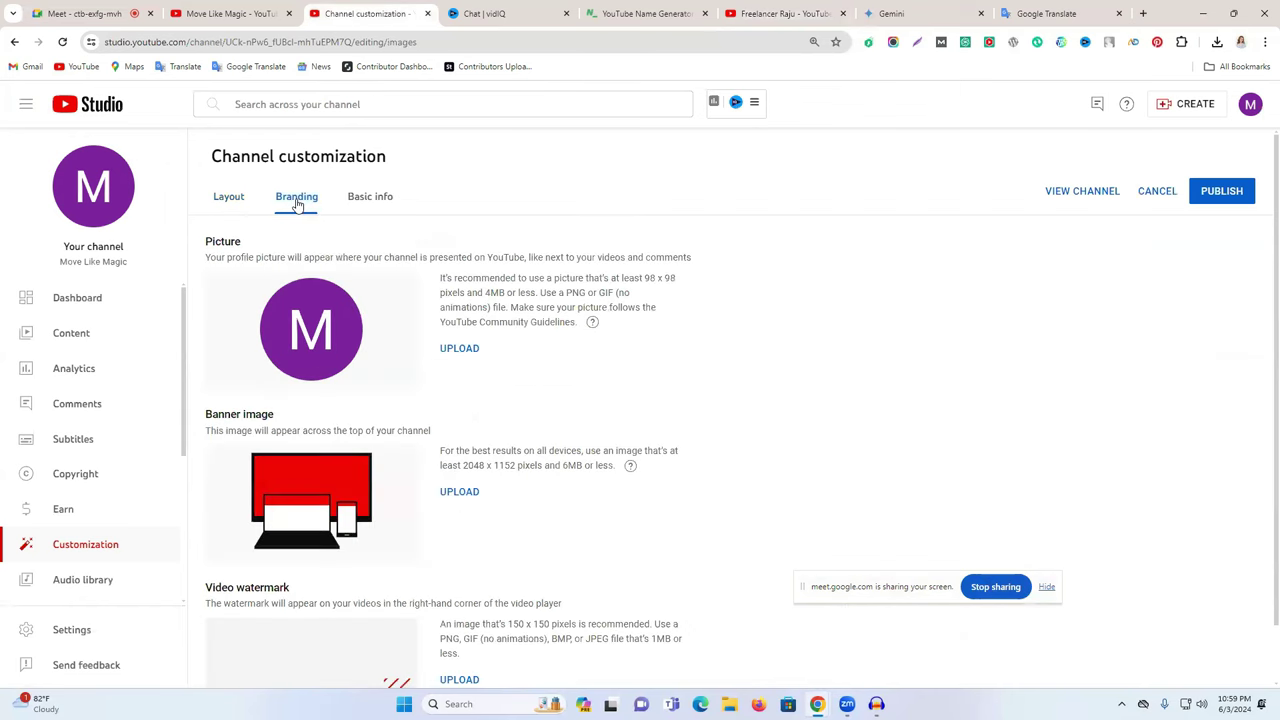
left_click_drag(203, 246, 279, 248)
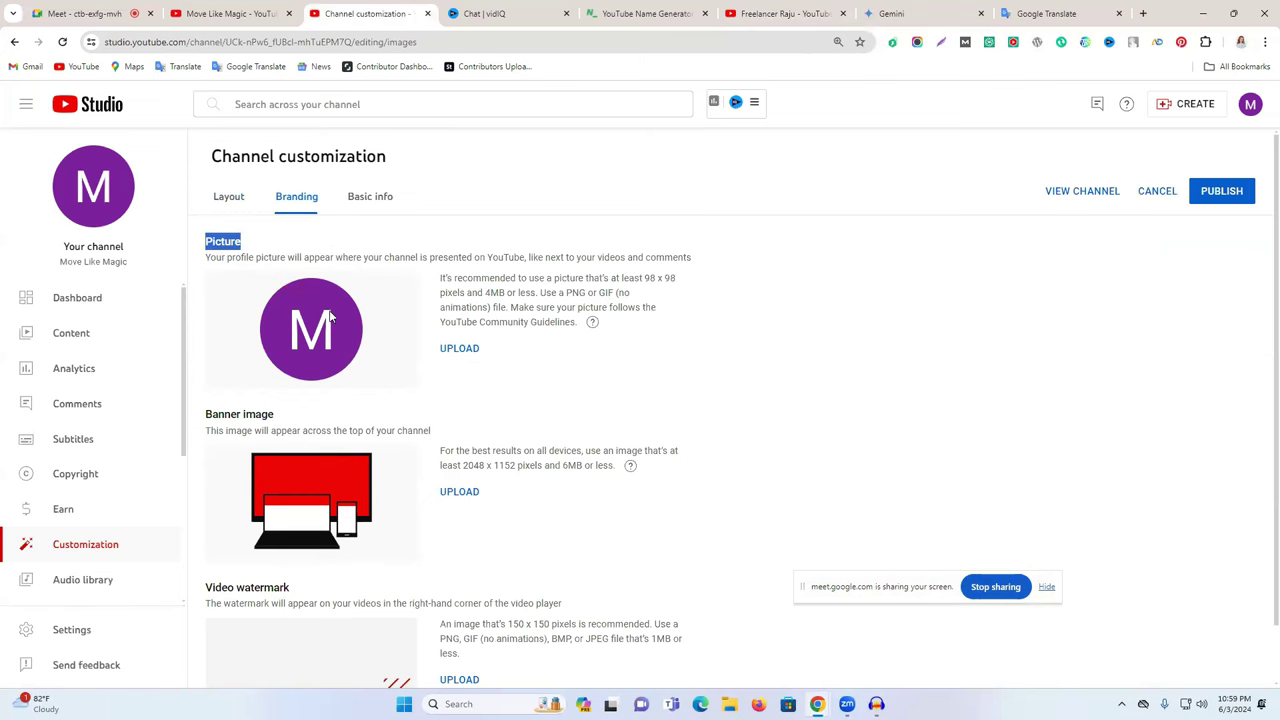
scroll(323, 440, "down", 1)
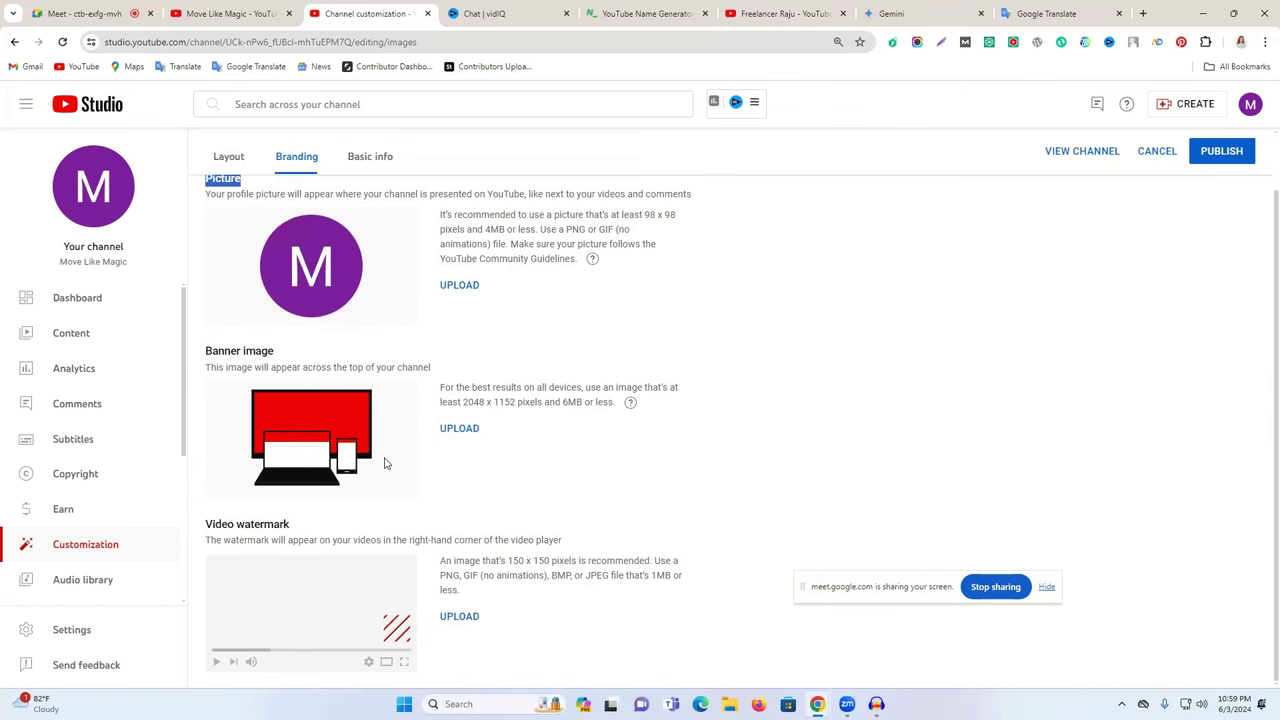
scroll(385, 463, "up", 1)
left_click(785, 13)
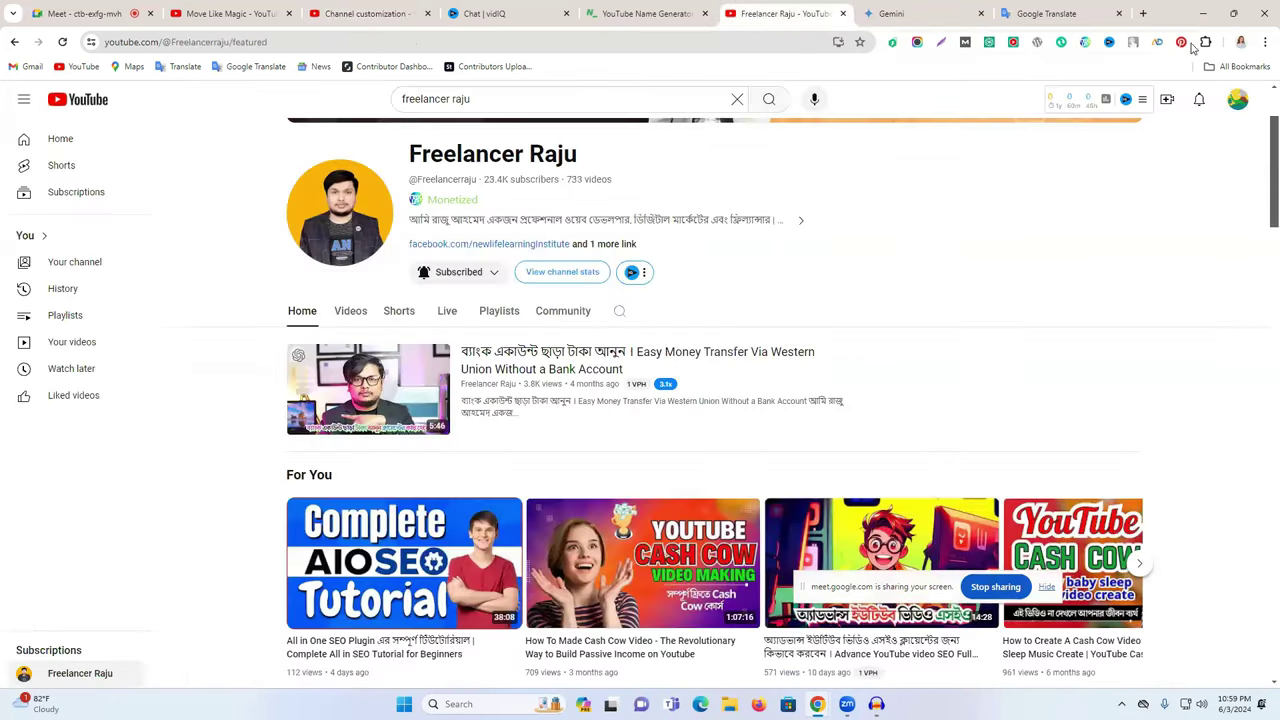
left_click(1143, 13)
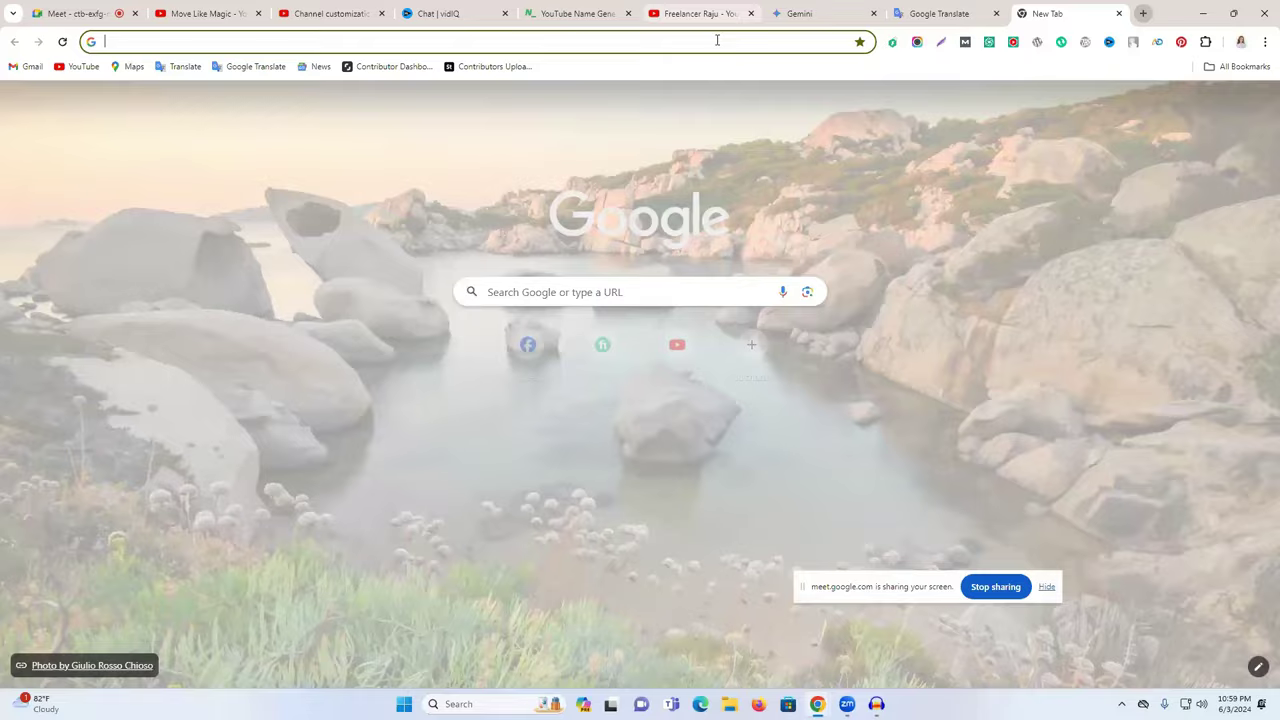
- Go to ideogram.ai's Explore page via the address bar suggestion
left_click(717, 40)
type("id")
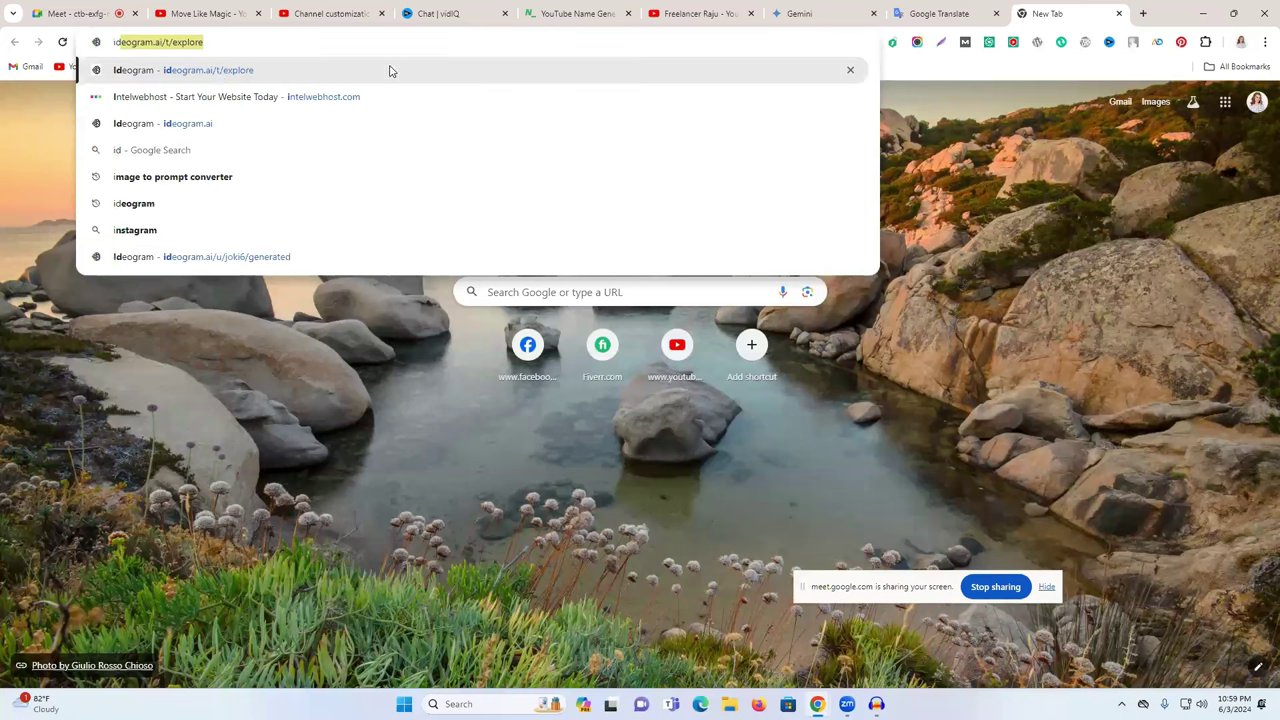
left_click(240, 78)
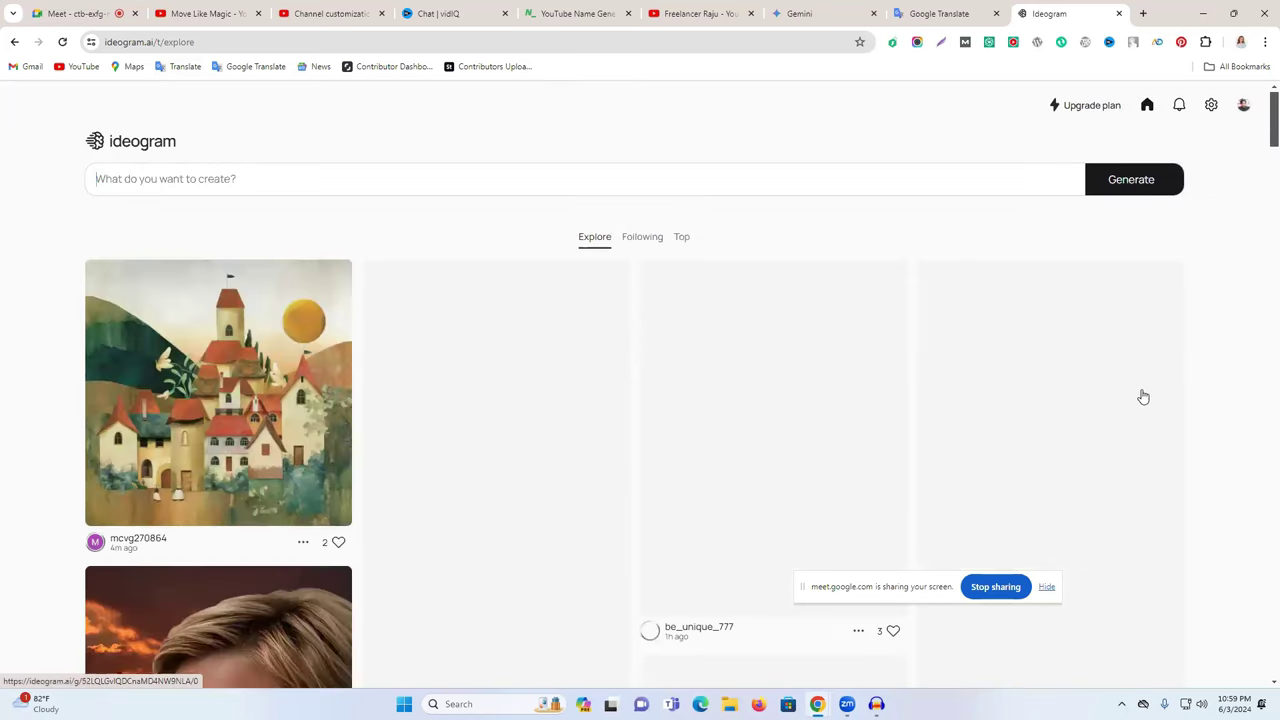
- Browse the Explore feed of community-generated images for ideas
scroll(903, 362, "down", 1)
scroll(646, 363, "down", 2)
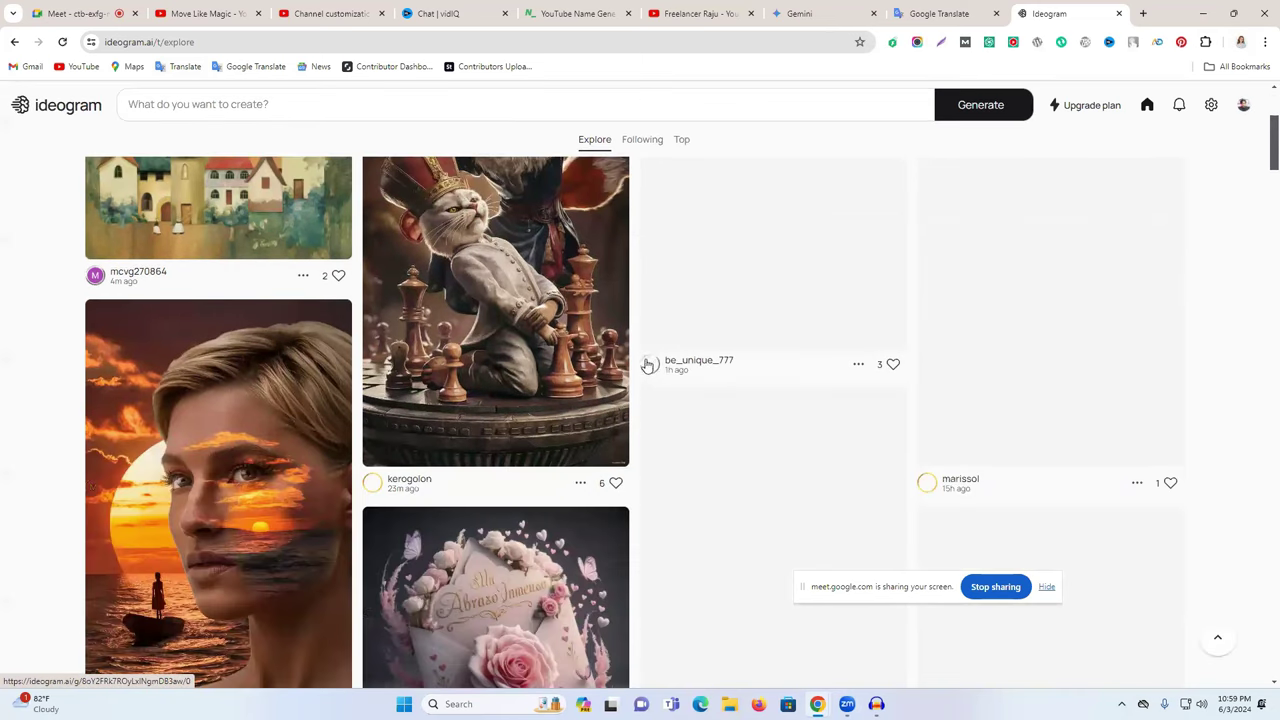
scroll(650, 365, "up", 2)
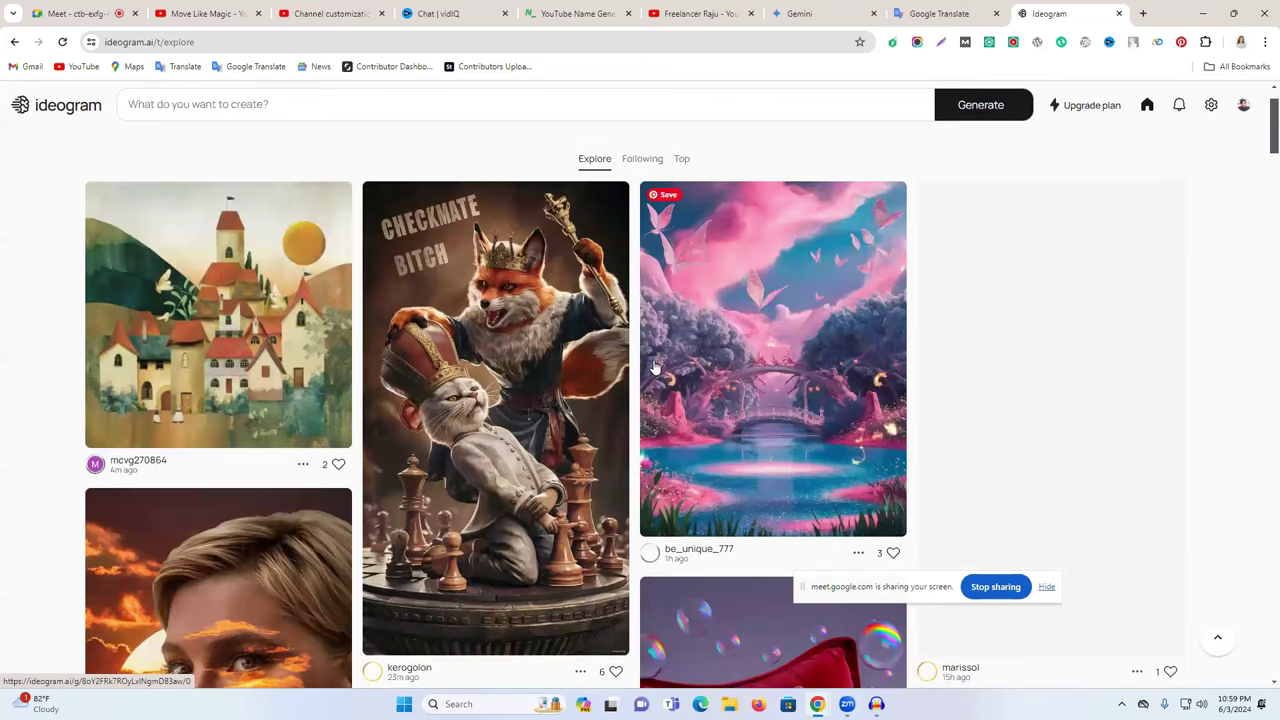
scroll(654, 368, "down", 3)
scroll(654, 368, "down", 3)
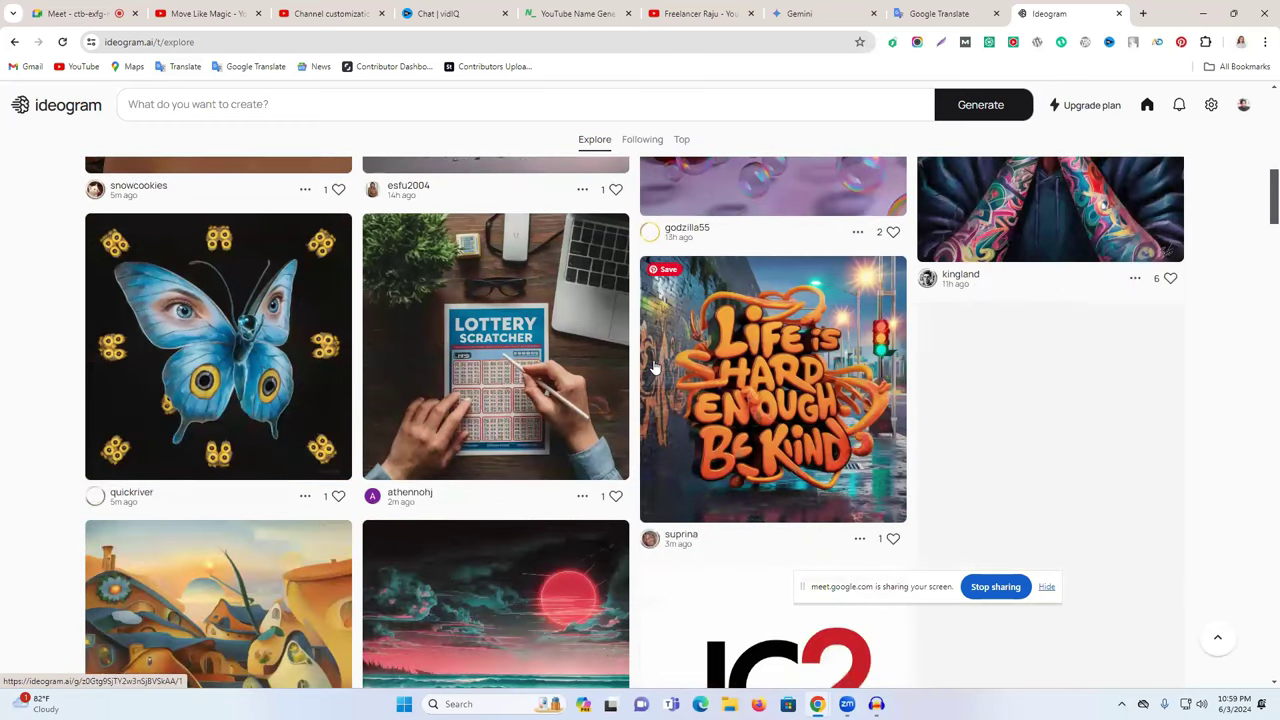
scroll(654, 368, "down", 2)
scroll(654, 368, "down", 1)
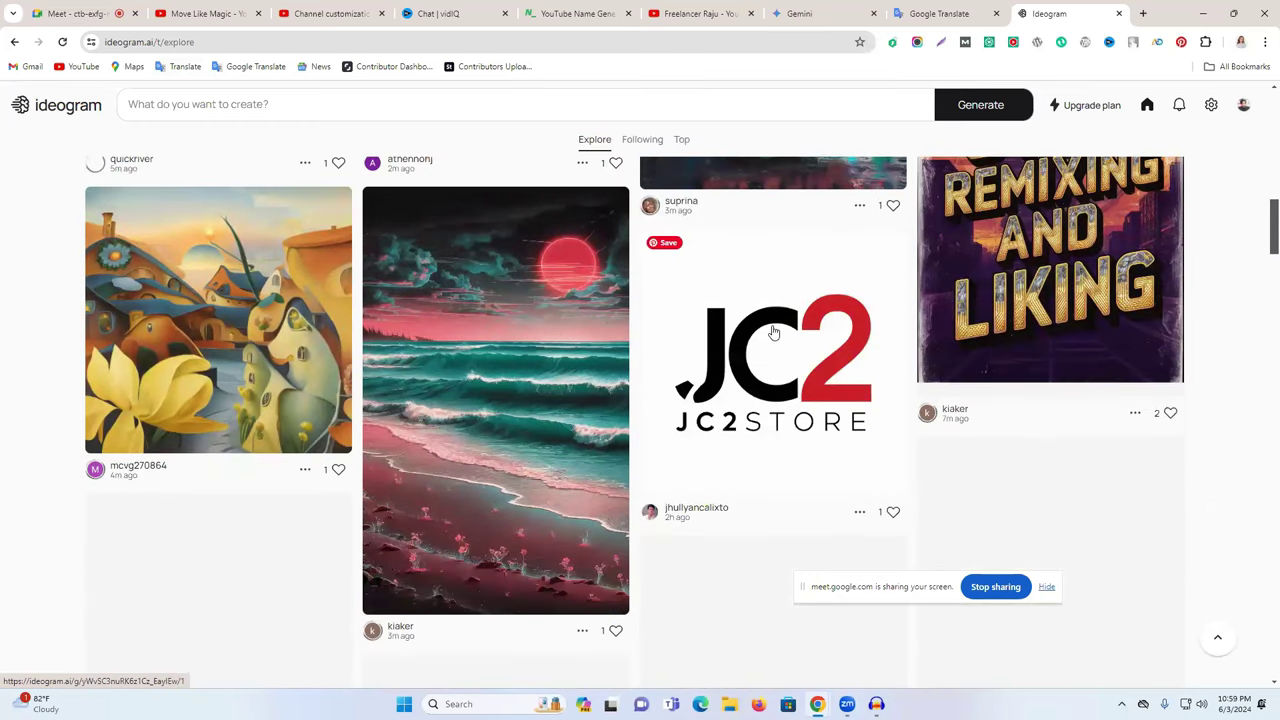
scroll(760, 337, "down", 2)
scroll(760, 337, "up", 2)
scroll(760, 337, "down", 4)
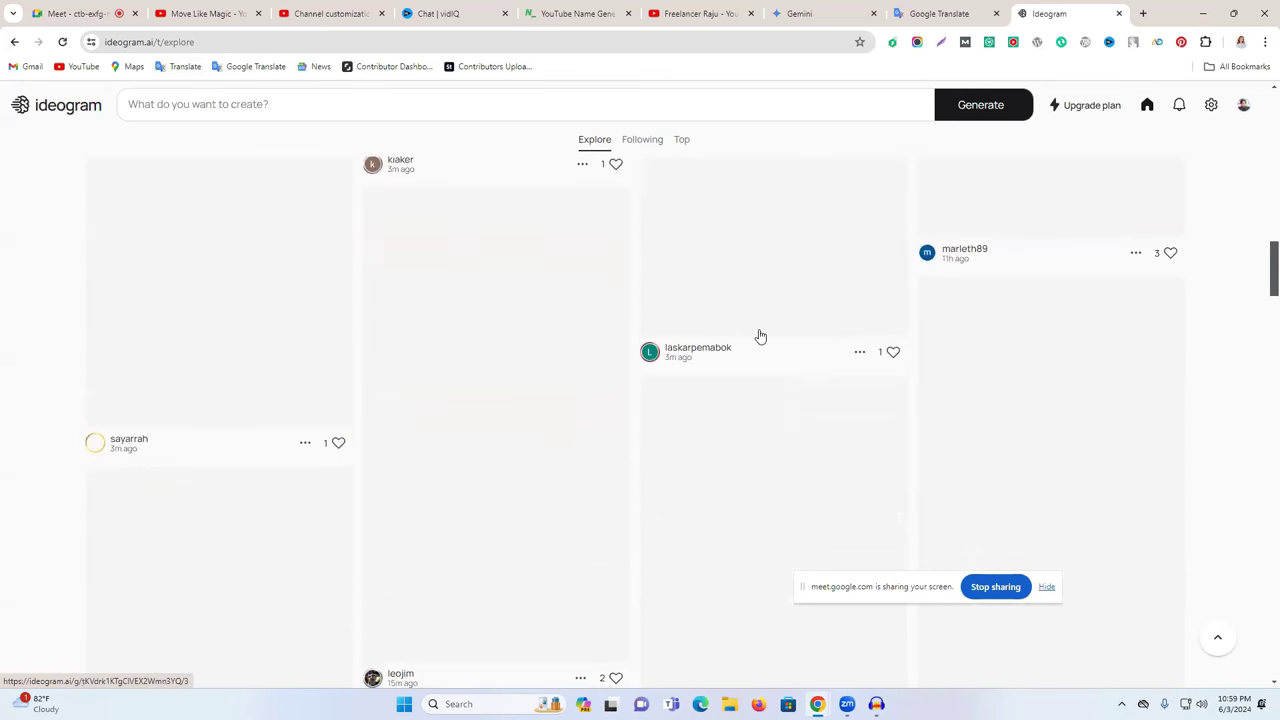
scroll(760, 337, "up", 3)
scroll(760, 337, "up", 3)
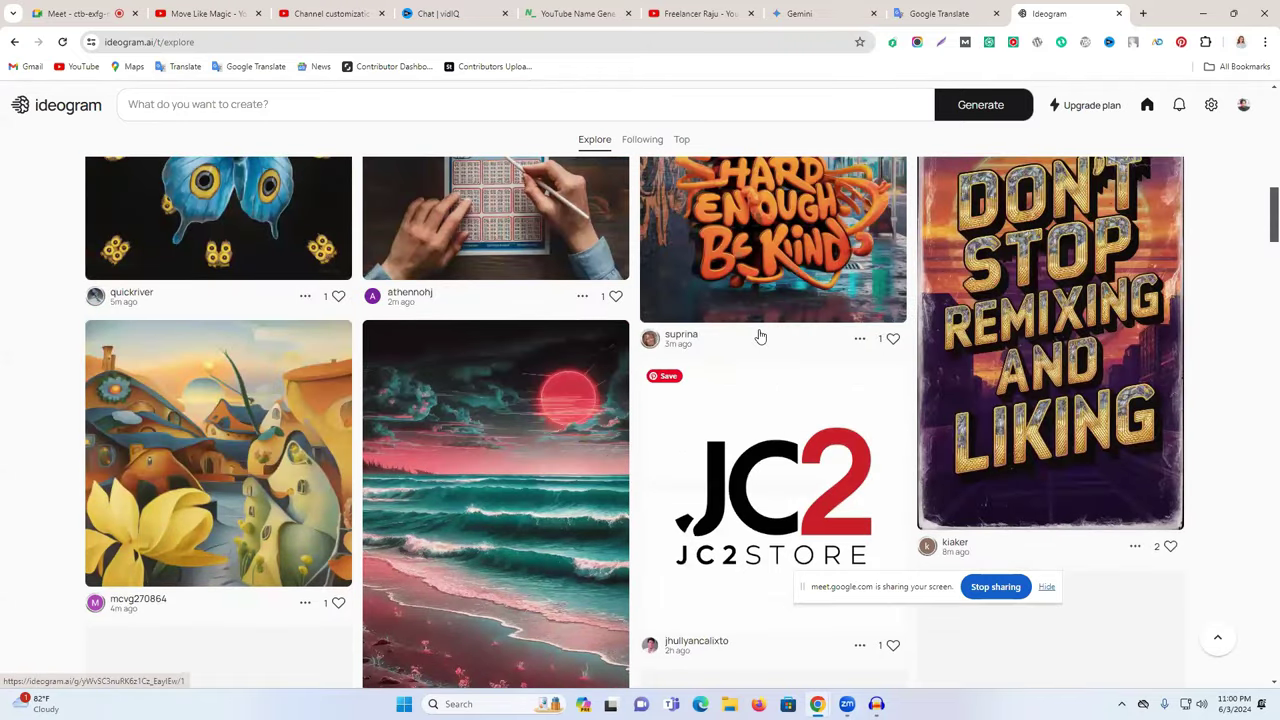
scroll(760, 337, "down", 6)
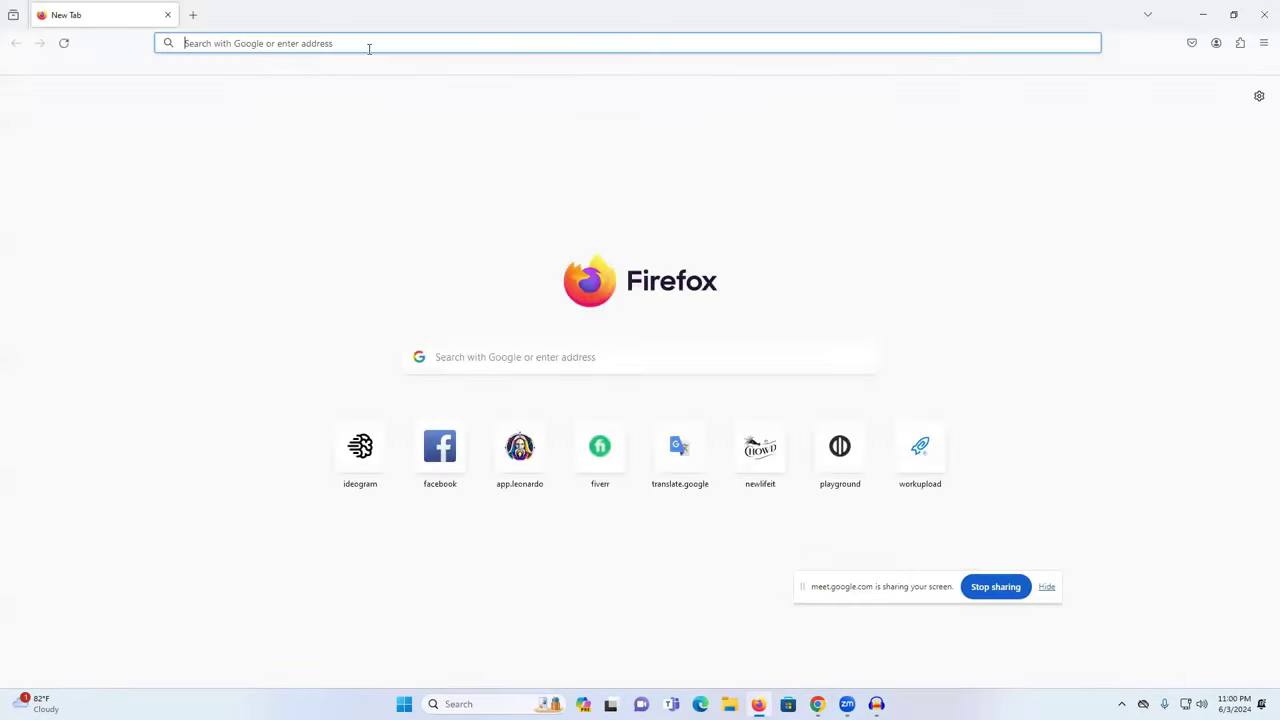
- Open Ideogram in a second browser and browse its image feed
left_click(369, 46)
left_click(377, 440)
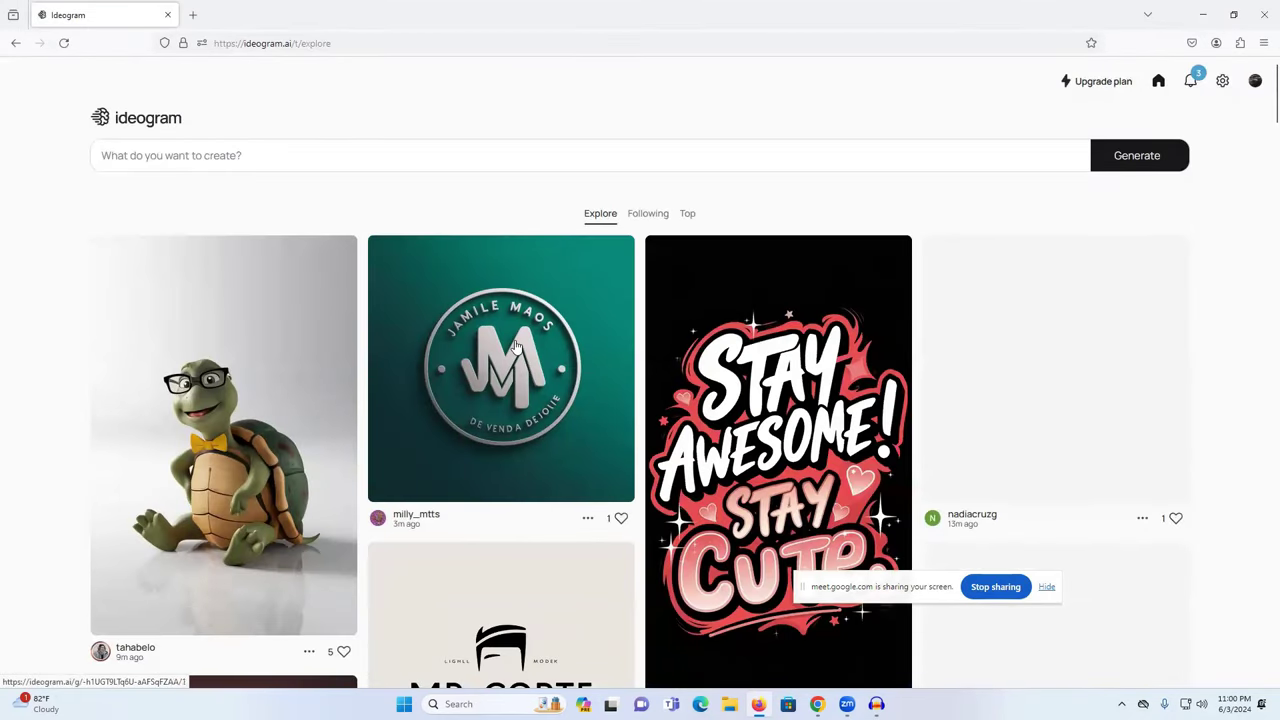
scroll(516, 345, "down", 3)
scroll(516, 345, "down", 6)
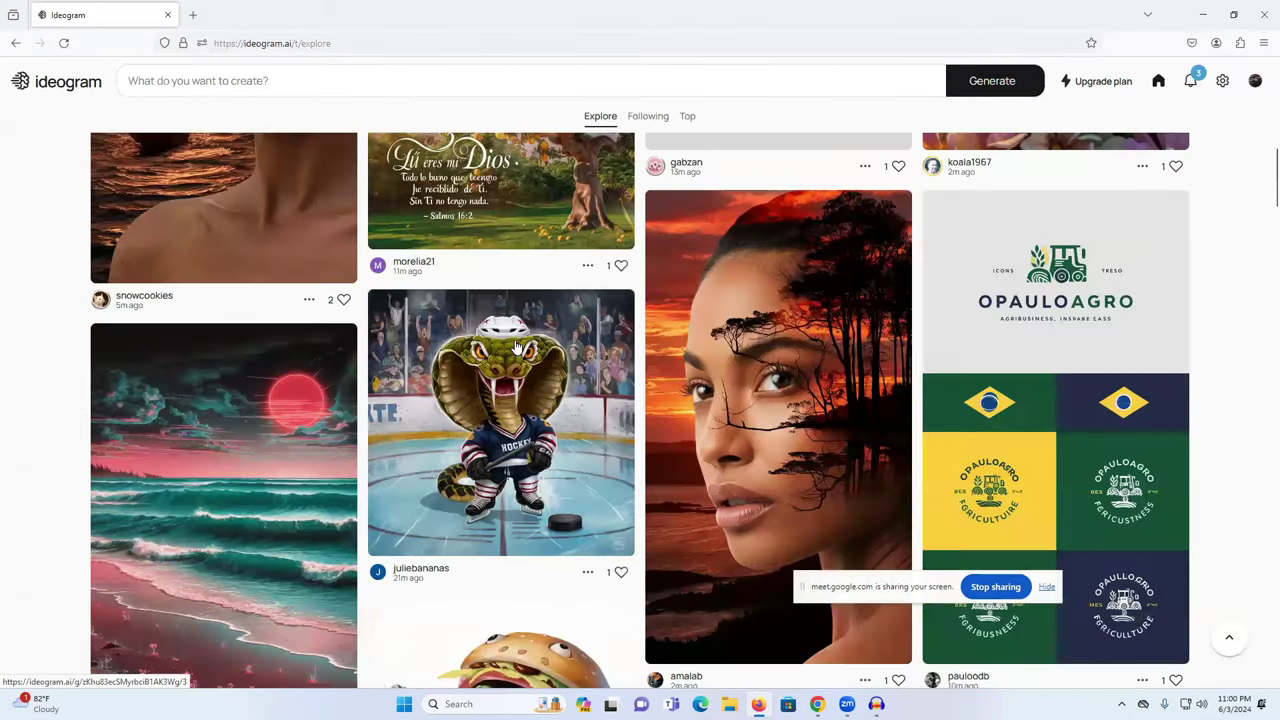
scroll(516, 345, "down", 5)
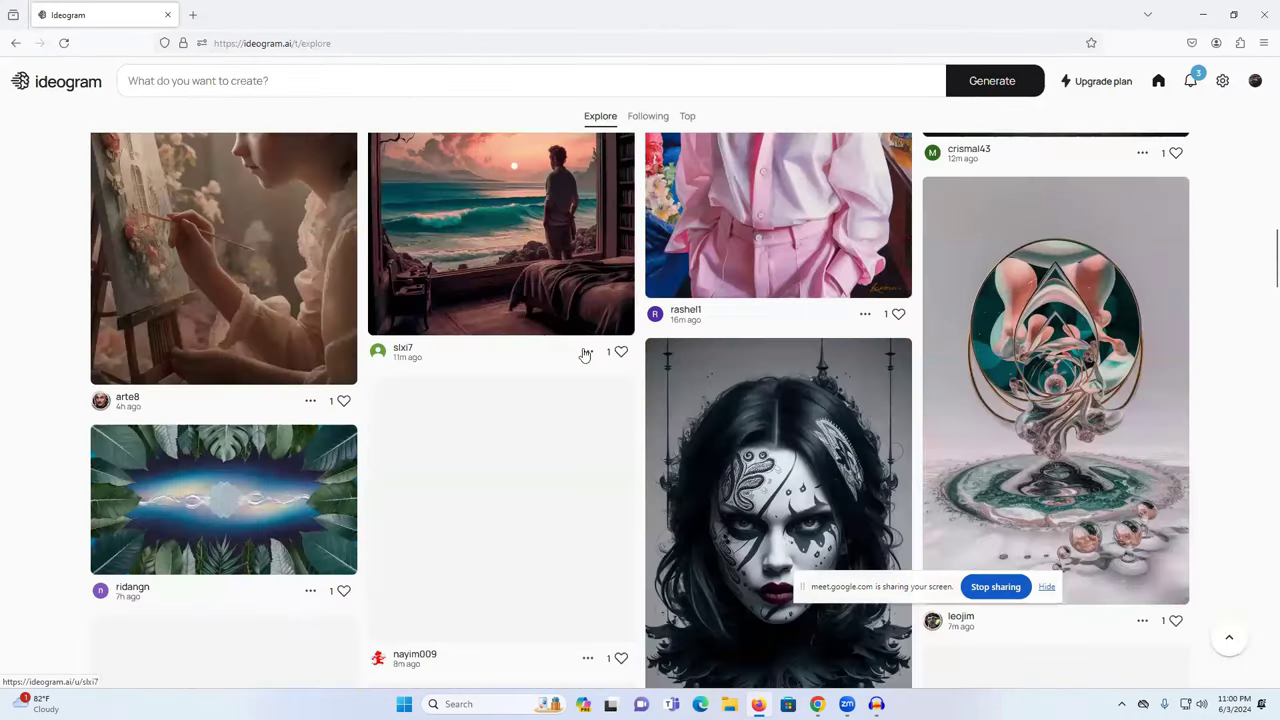
scroll(586, 355, "down", 3)
scroll(608, 424, "down", 3)
scroll(523, 374, "up", 3)
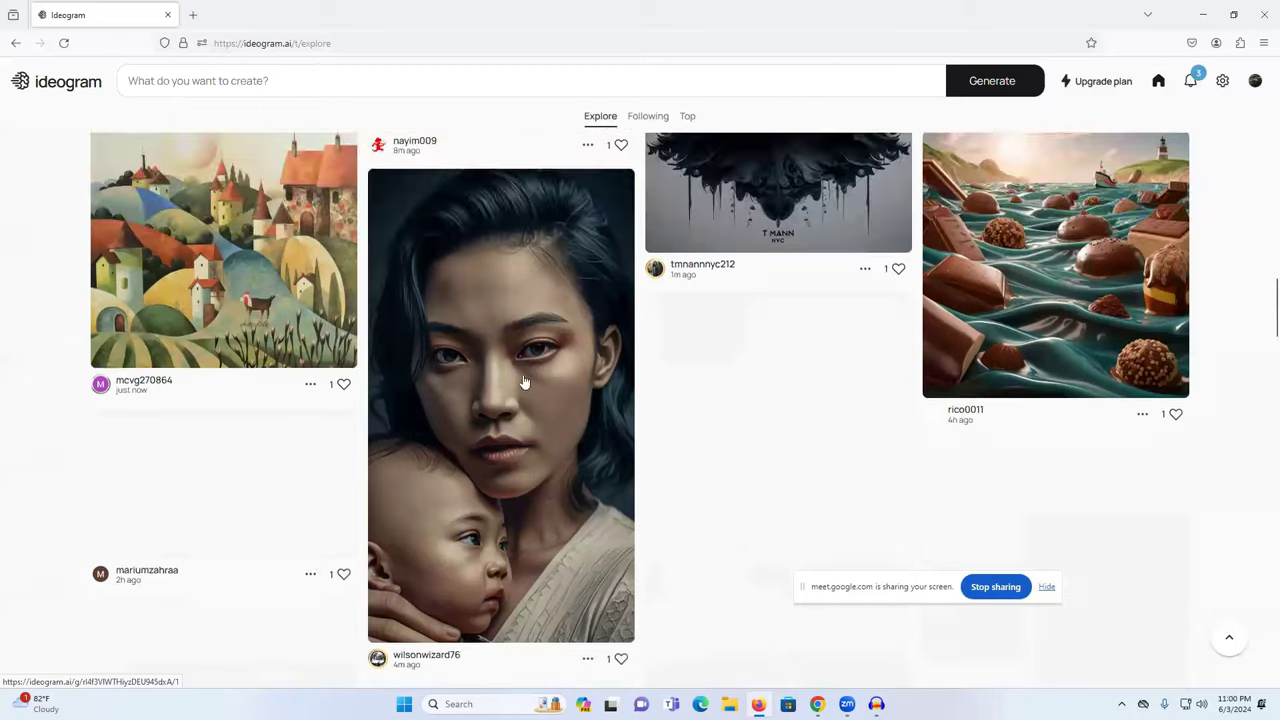
scroll(523, 377, "down", 1)
scroll(523, 381, "down", 2)
scroll(523, 381, "up", 5)
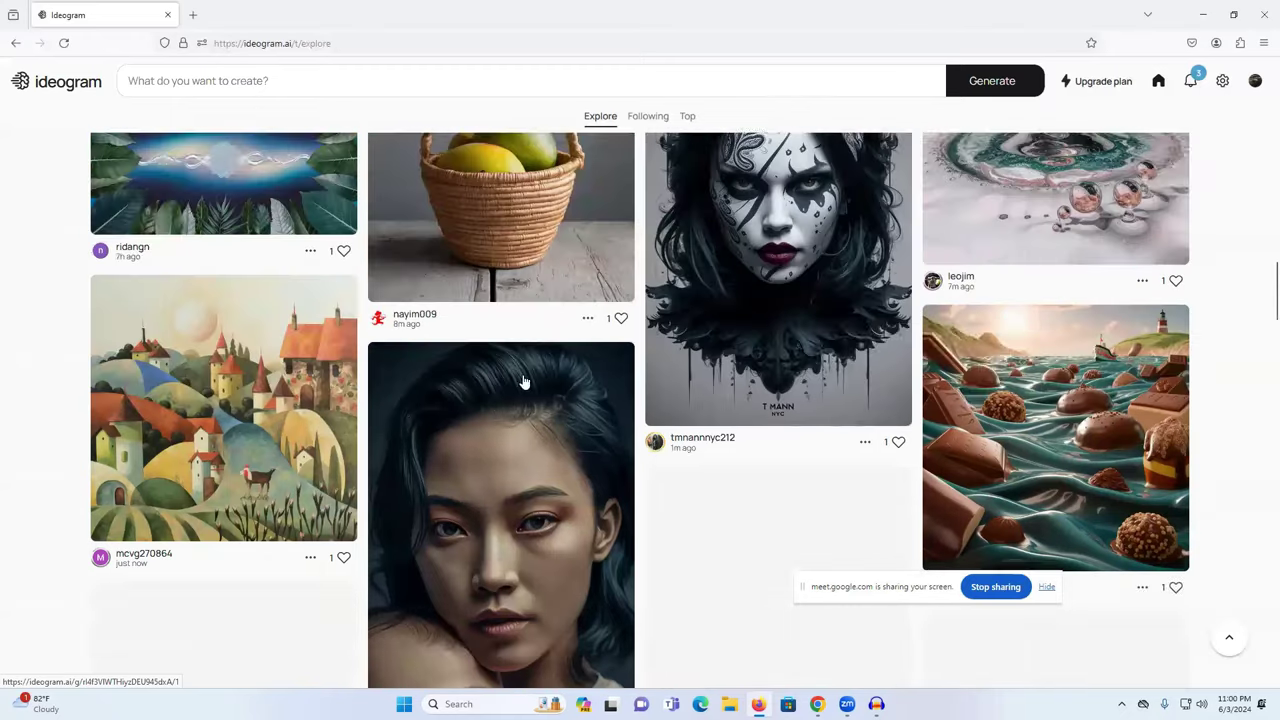
scroll(523, 381, "down", 5)
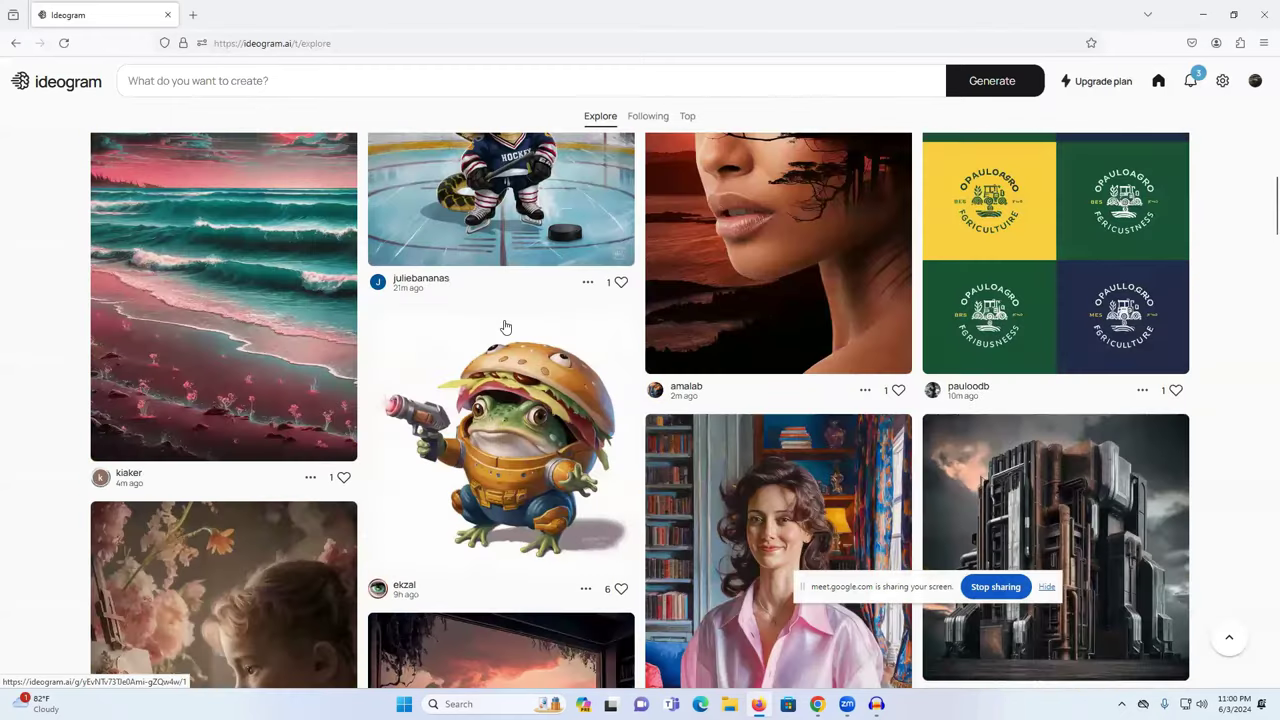
scroll(560, 352, "down", 5)
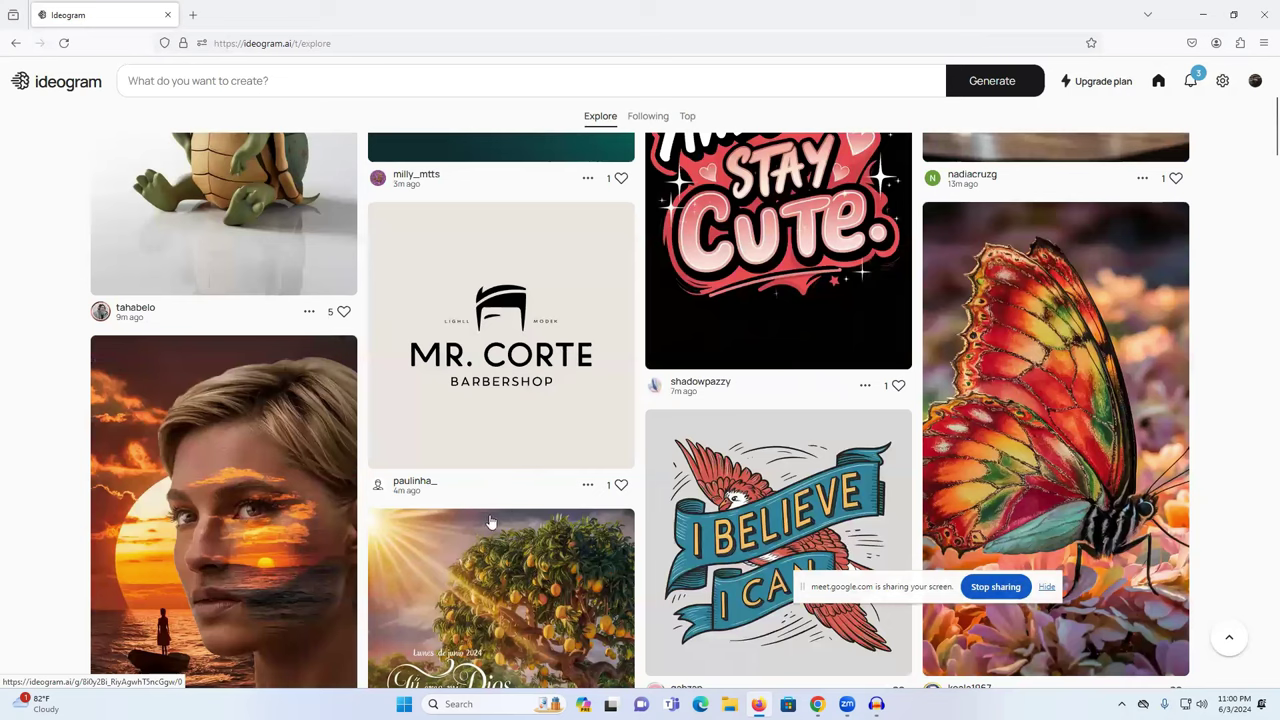
scroll(489, 520, "up", 2)
scroll(521, 504, "up", 2)
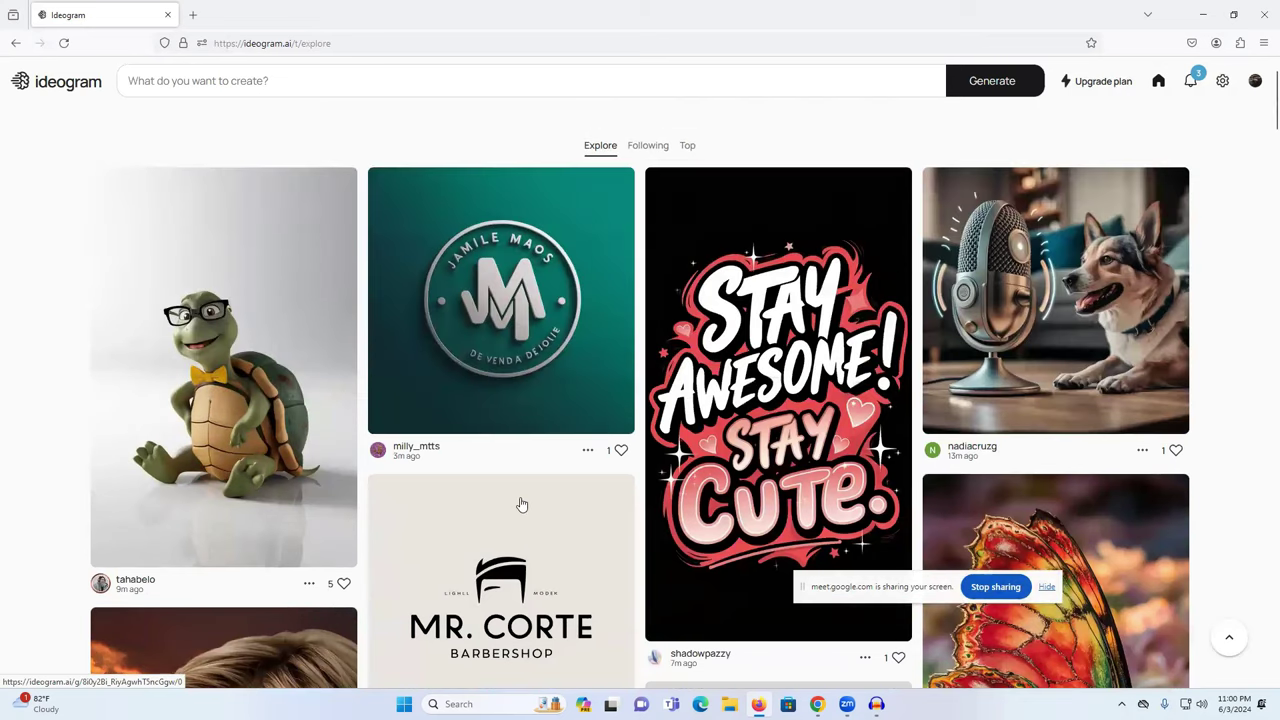
scroll(535, 474, "down", 3)
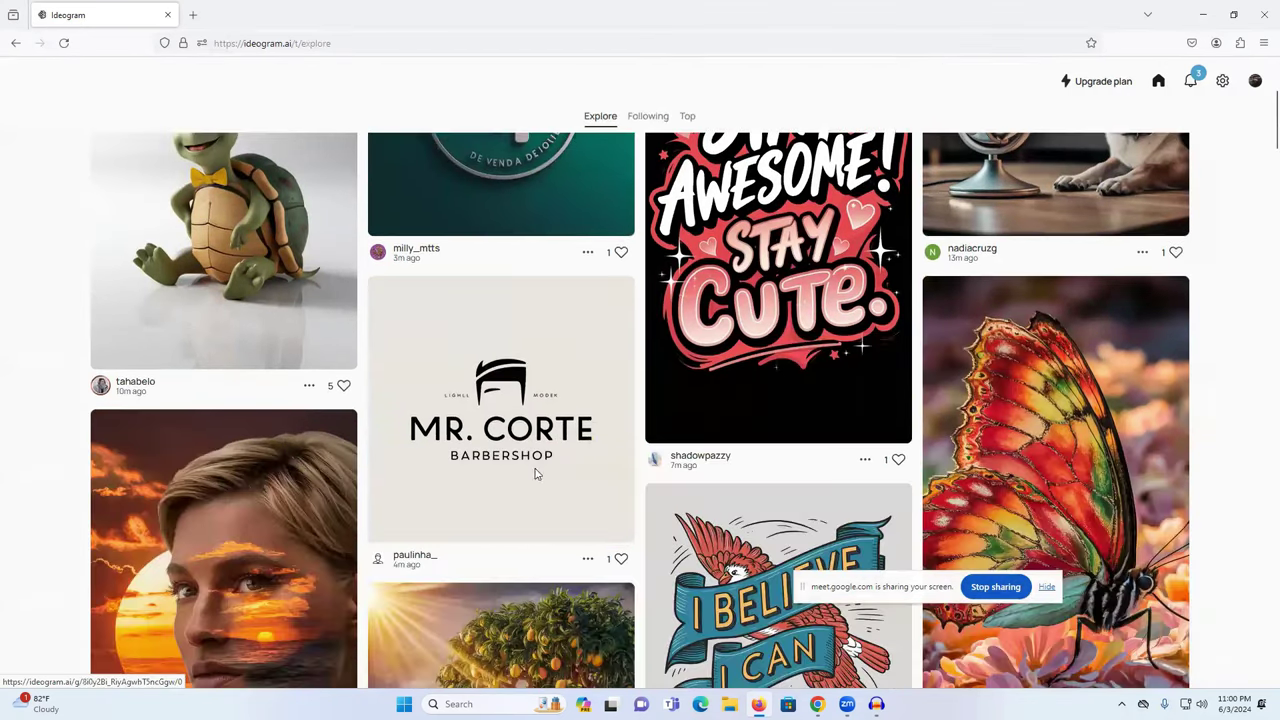
scroll(536, 475, "down", 5)
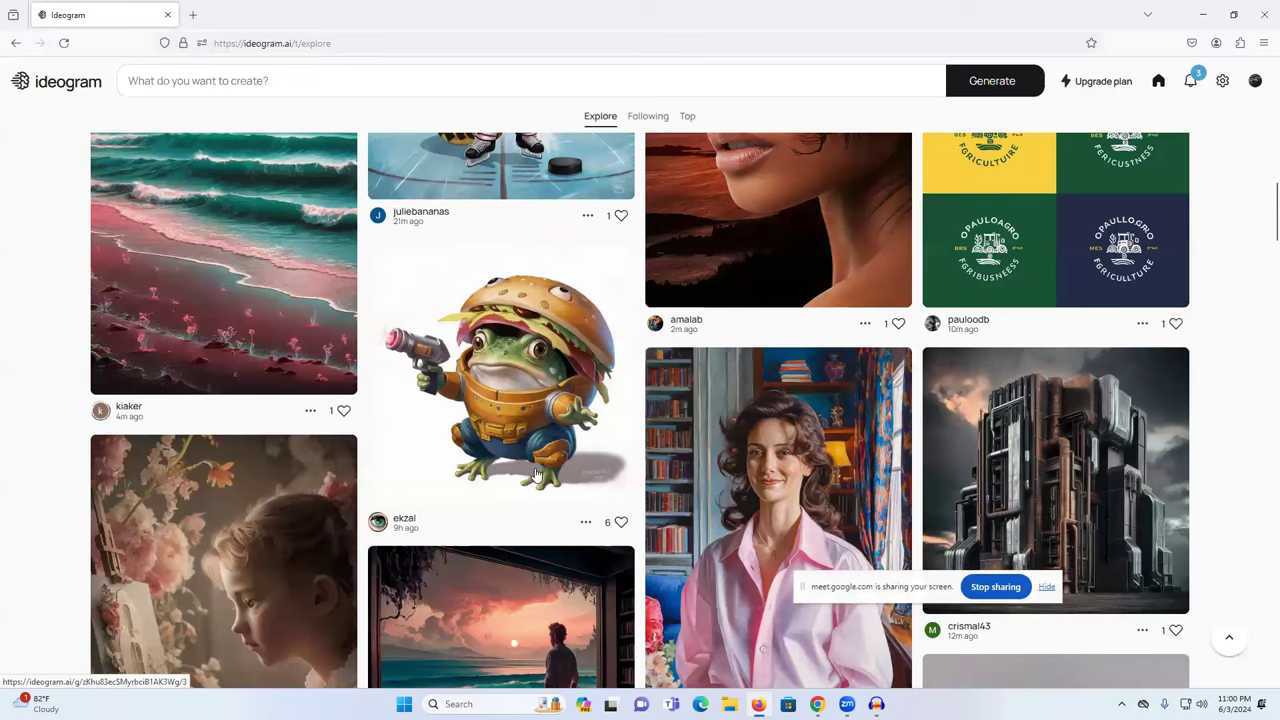
scroll(536, 475, "down", 5)
scroll(536, 475, "down", 5)
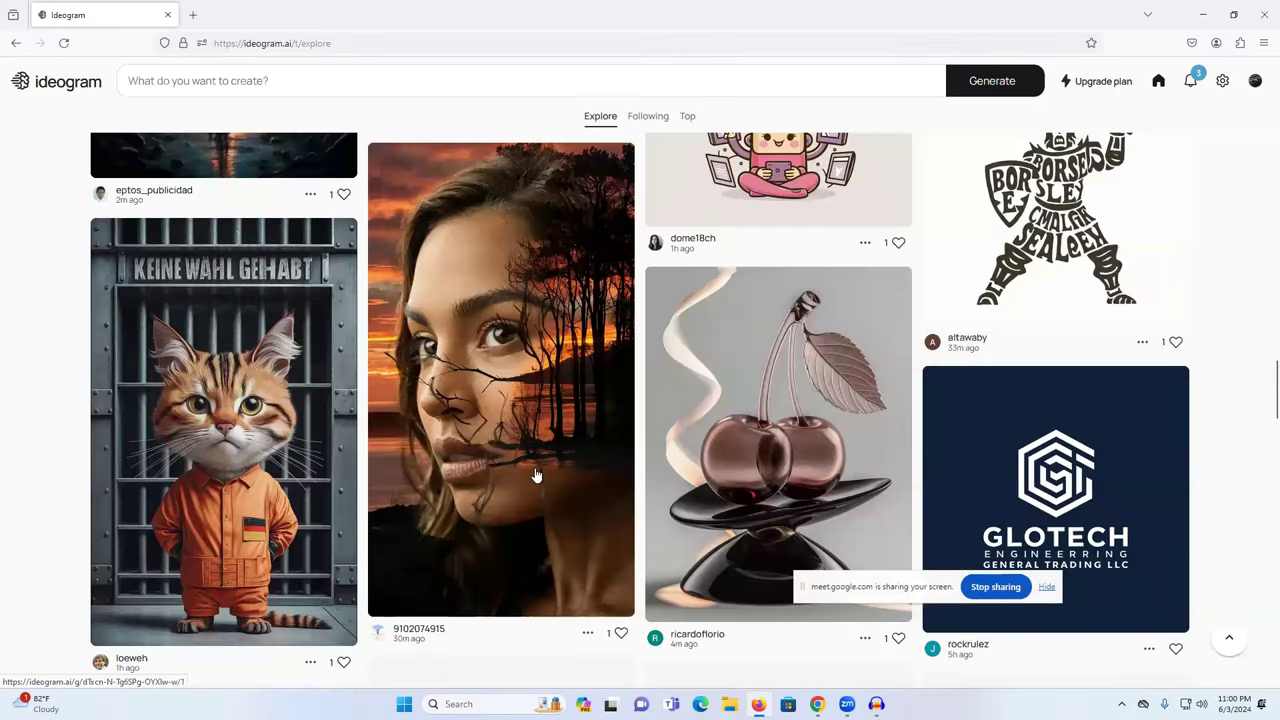
scroll(536, 475, "down", 2)
scroll(504, 443, "down", 5)
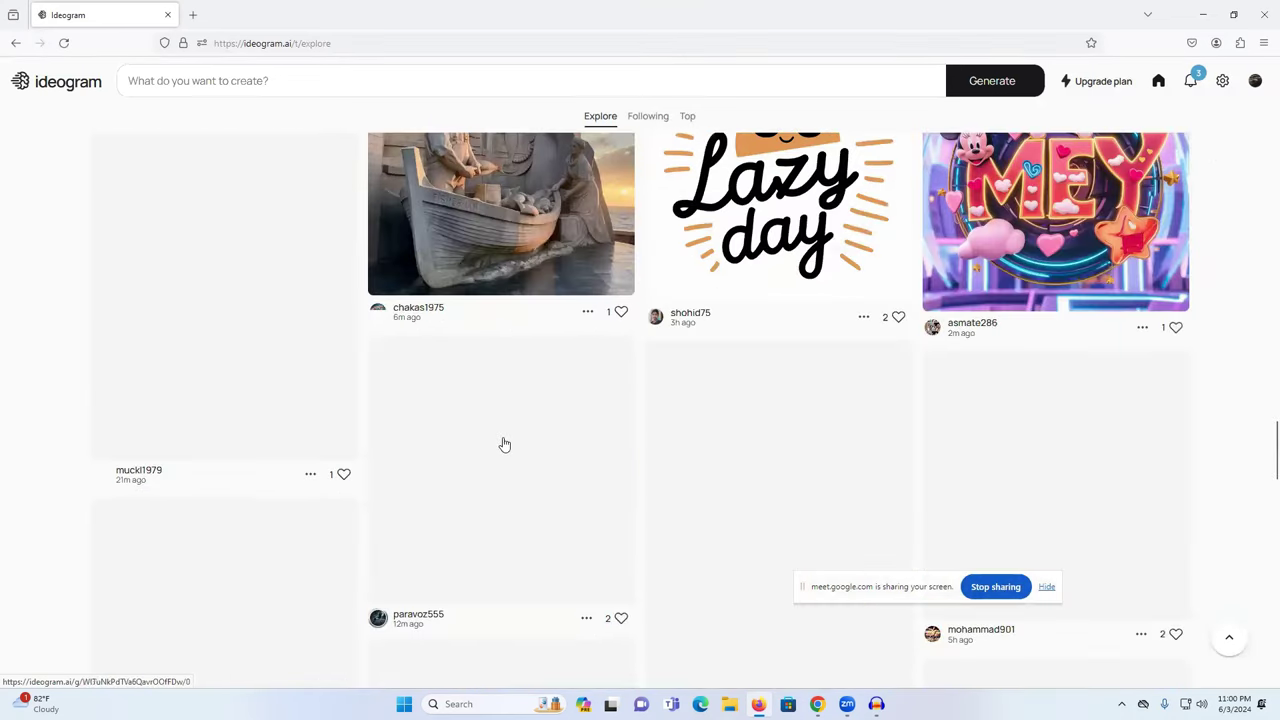
scroll(504, 443, "up", 4)
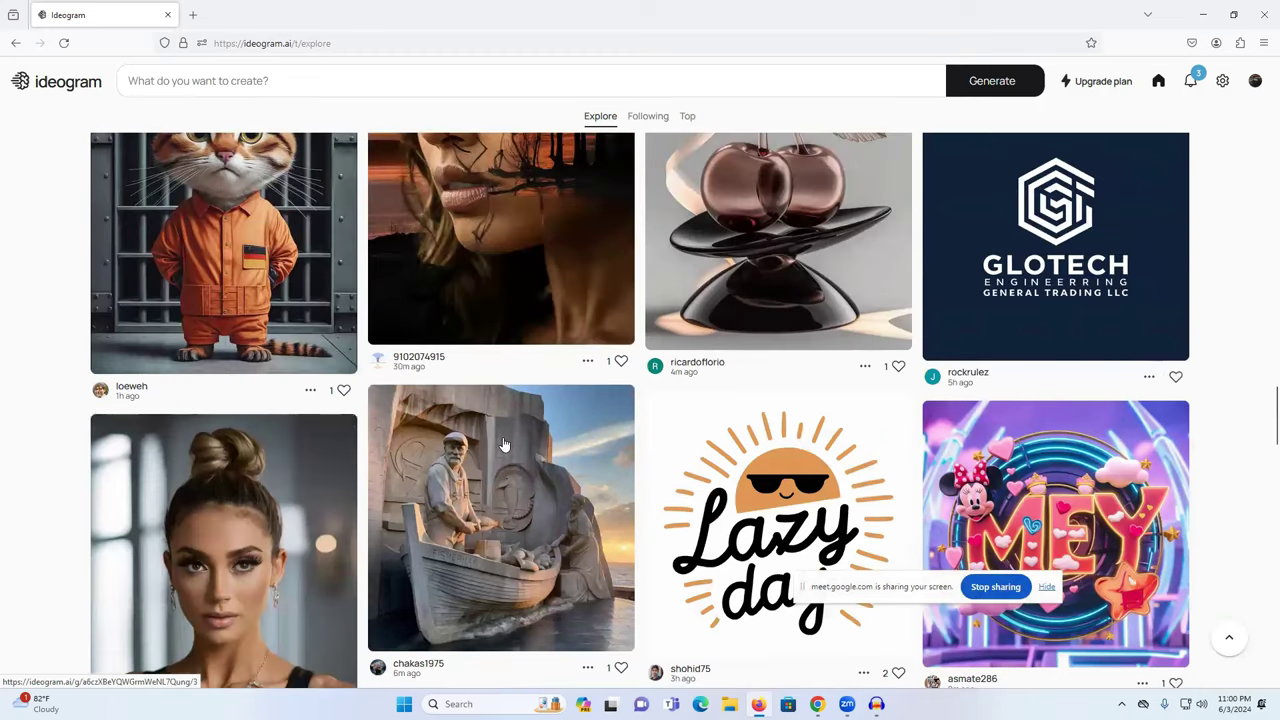
scroll(504, 443, "down", 5)
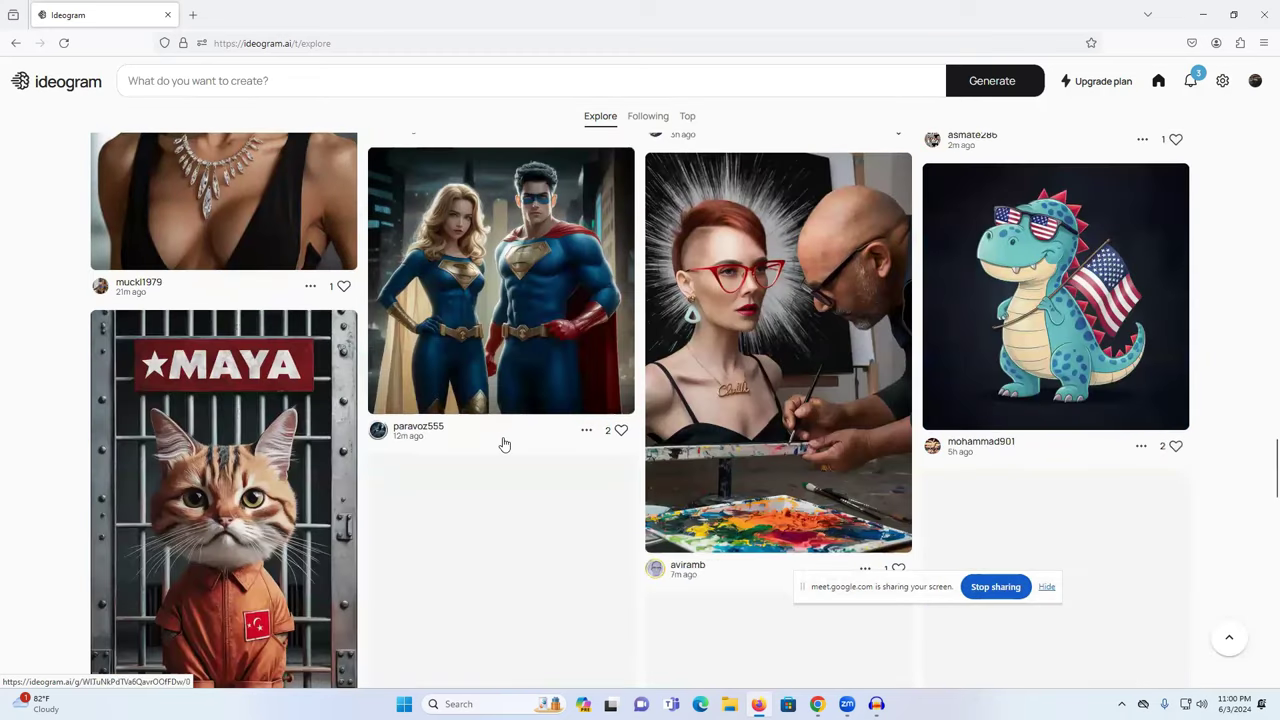
scroll(504, 443, "down", 2)
scroll(504, 443, "up", 1)
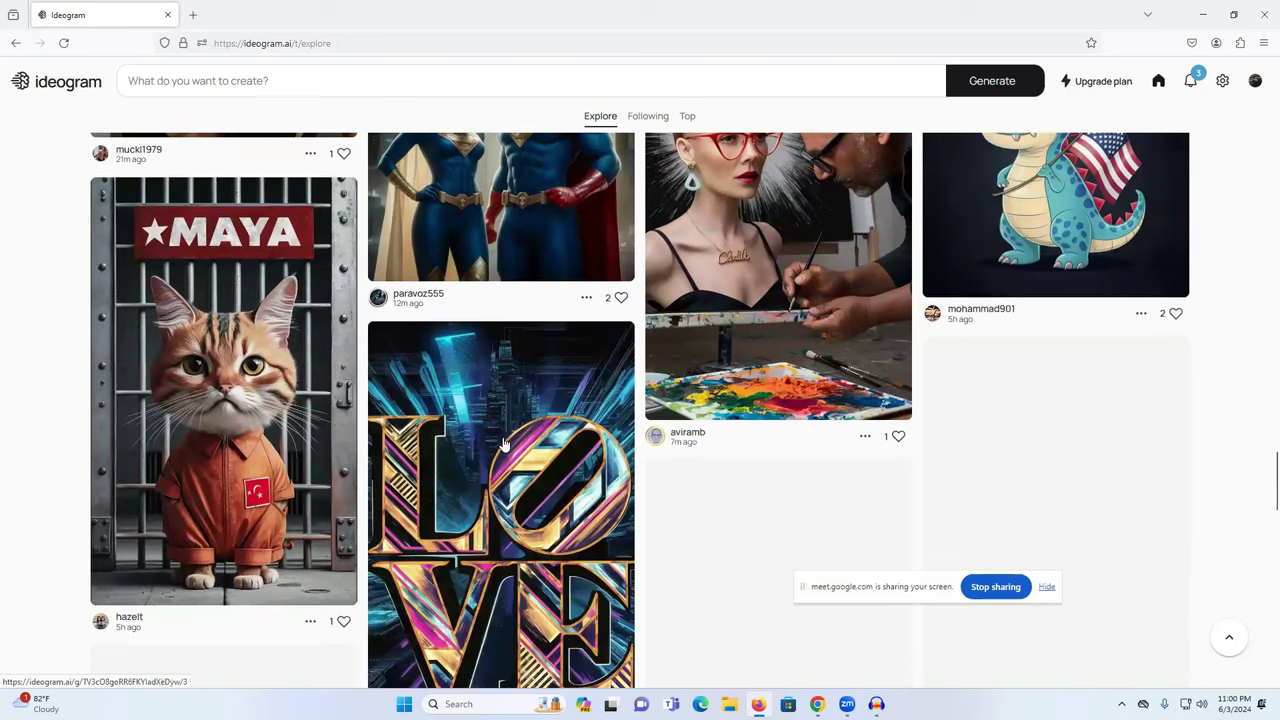
scroll(504, 443, "down", 1)
scroll(504, 443, "down", 3)
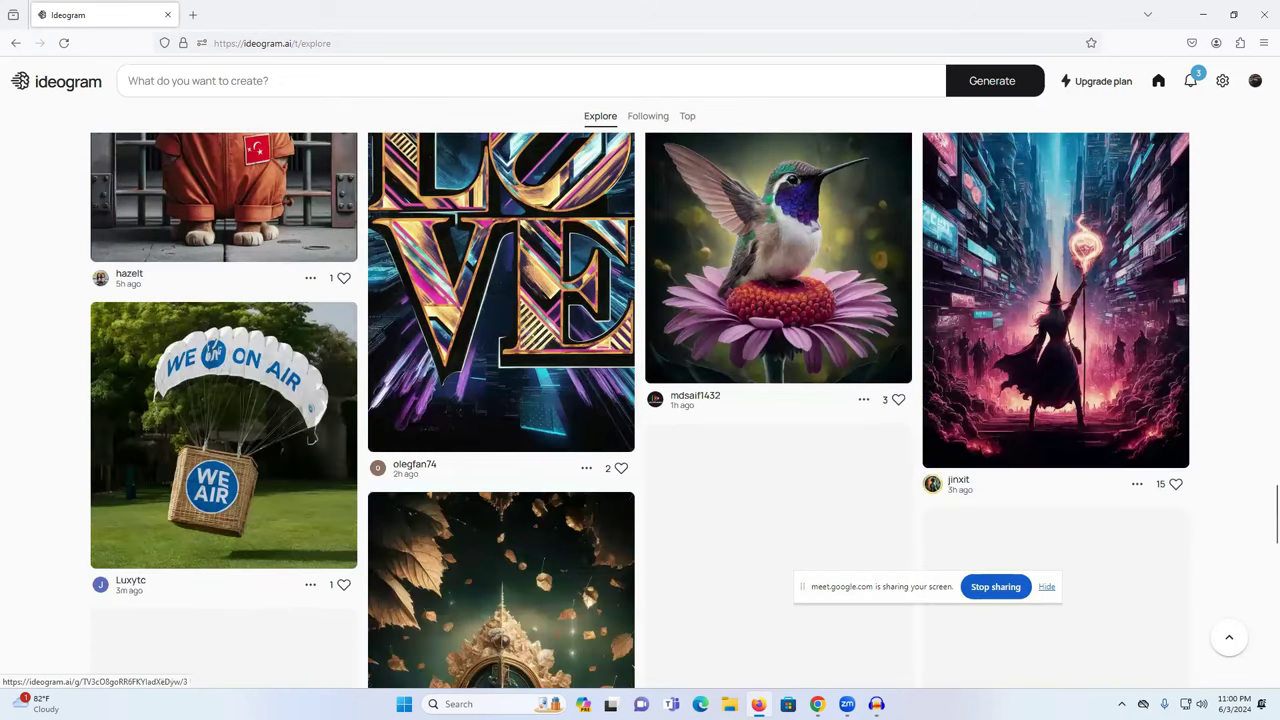
scroll(736, 575, "down", 5)
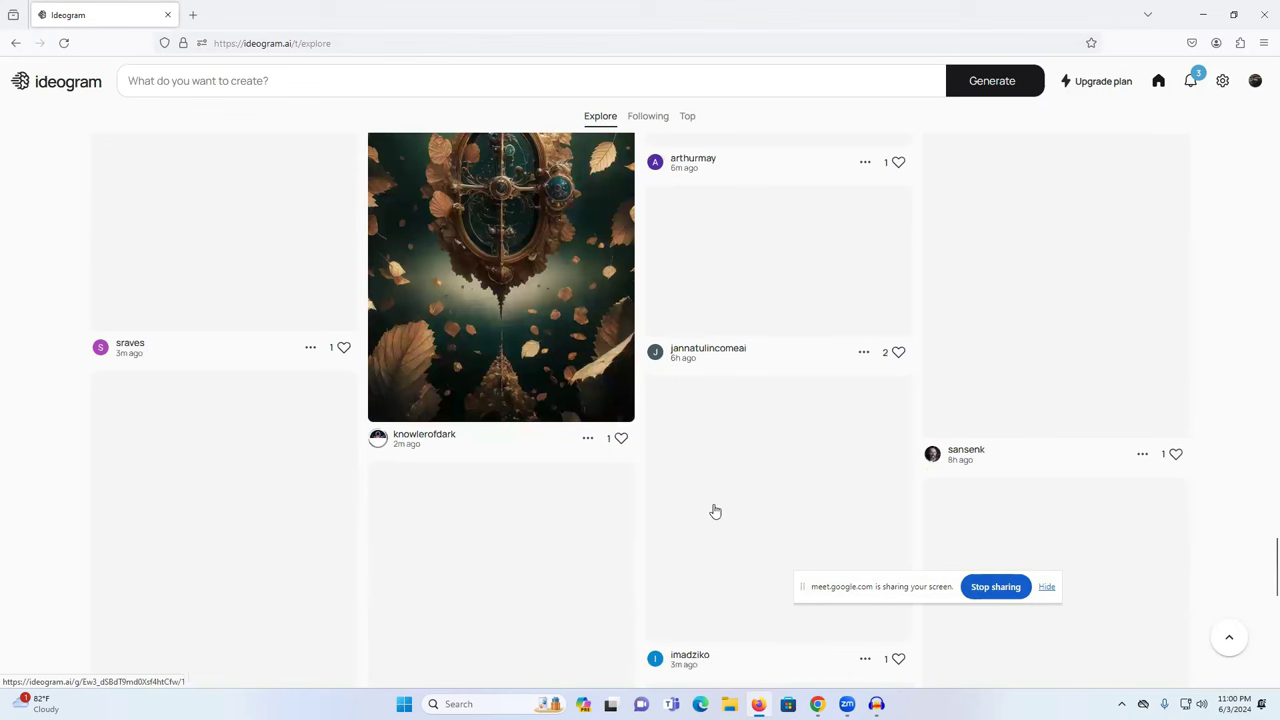
- Back in Chrome, open the JC2 Store logo's details and copy its prompt
key("alt+Tab")
scroll(715, 511, "down", 3)
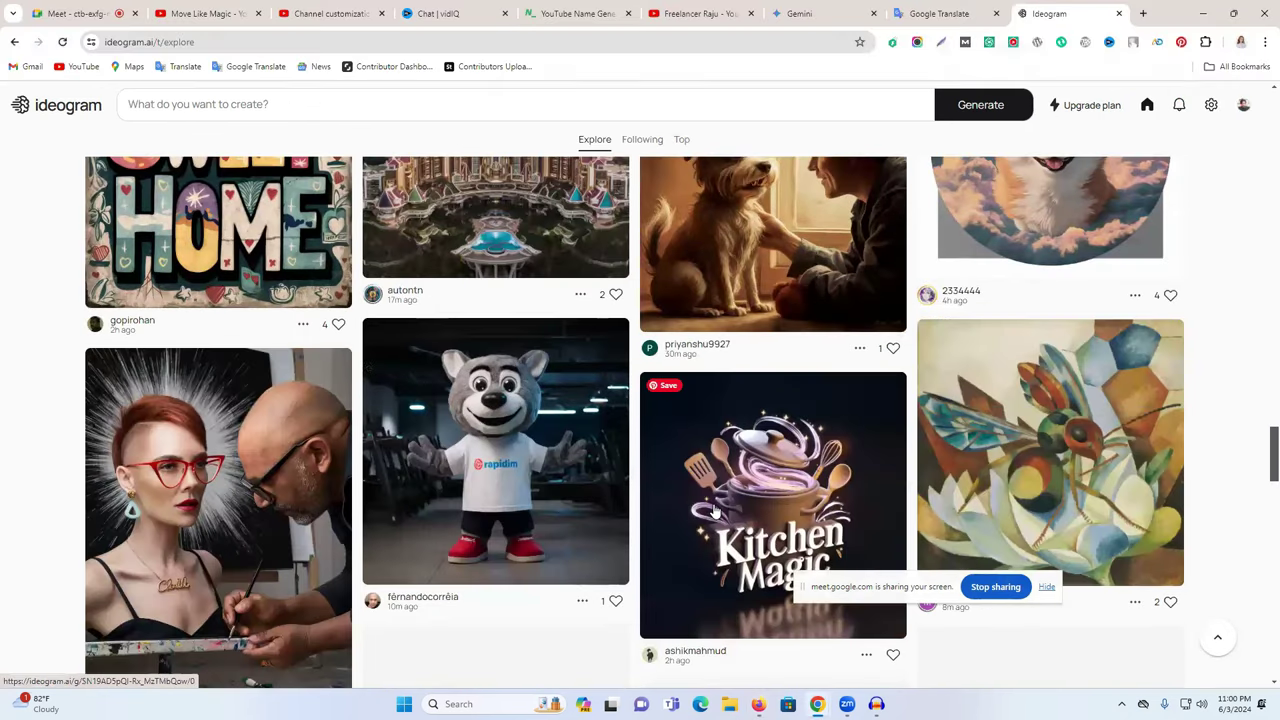
scroll(715, 511, "down", 3)
scroll(715, 511, "down", 3)
scroll(714, 509, "up", 4)
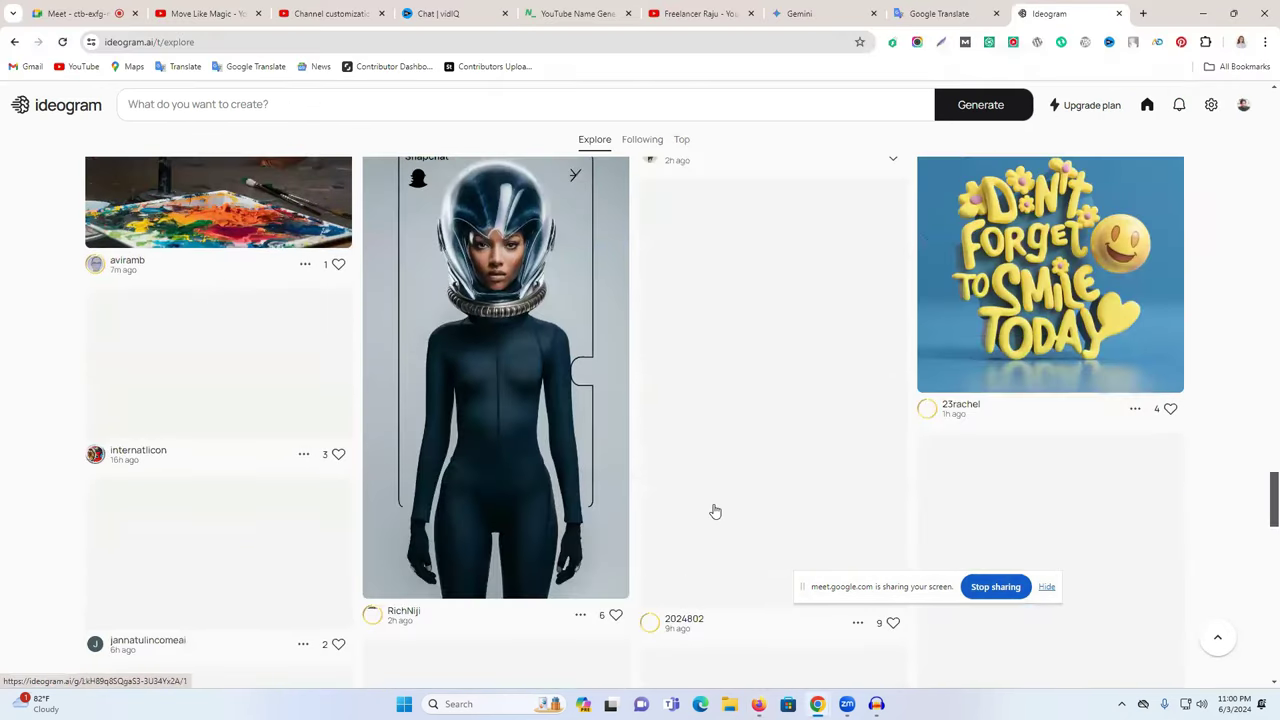
scroll(706, 537, "up", 10)
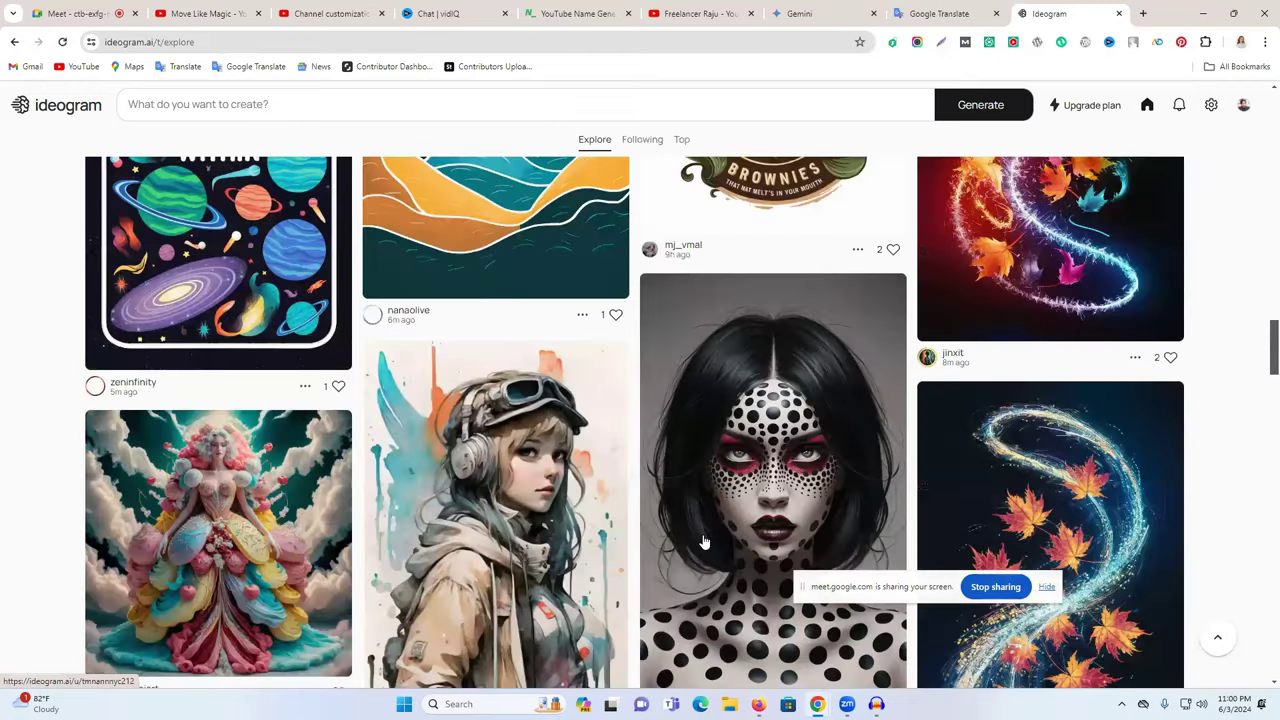
scroll(704, 541, "up", 5)
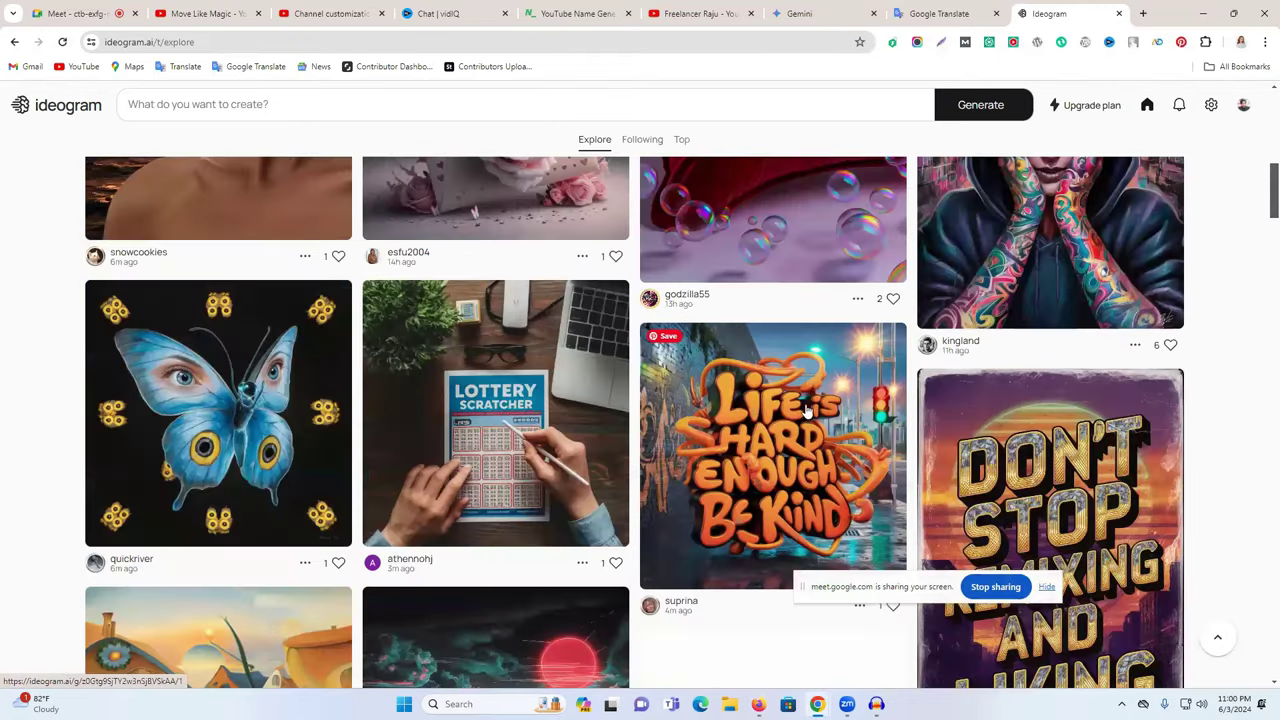
scroll(800, 360, "down", 3)
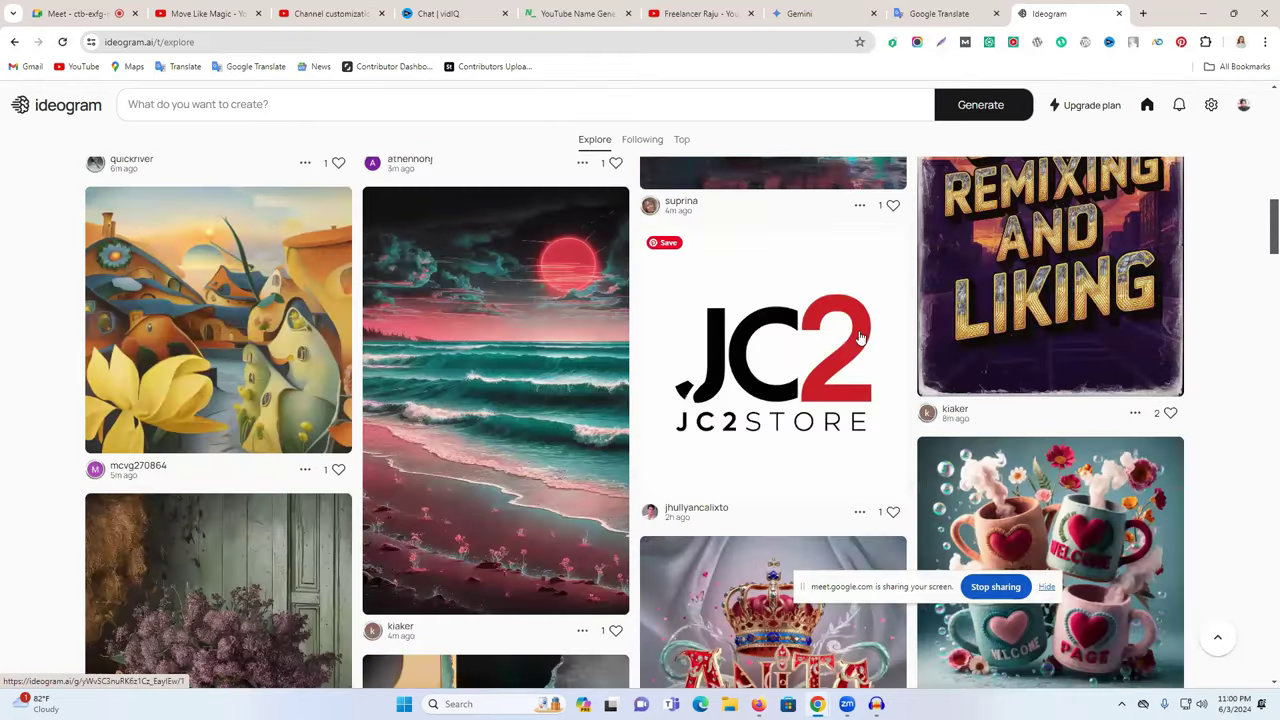
left_click(760, 344)
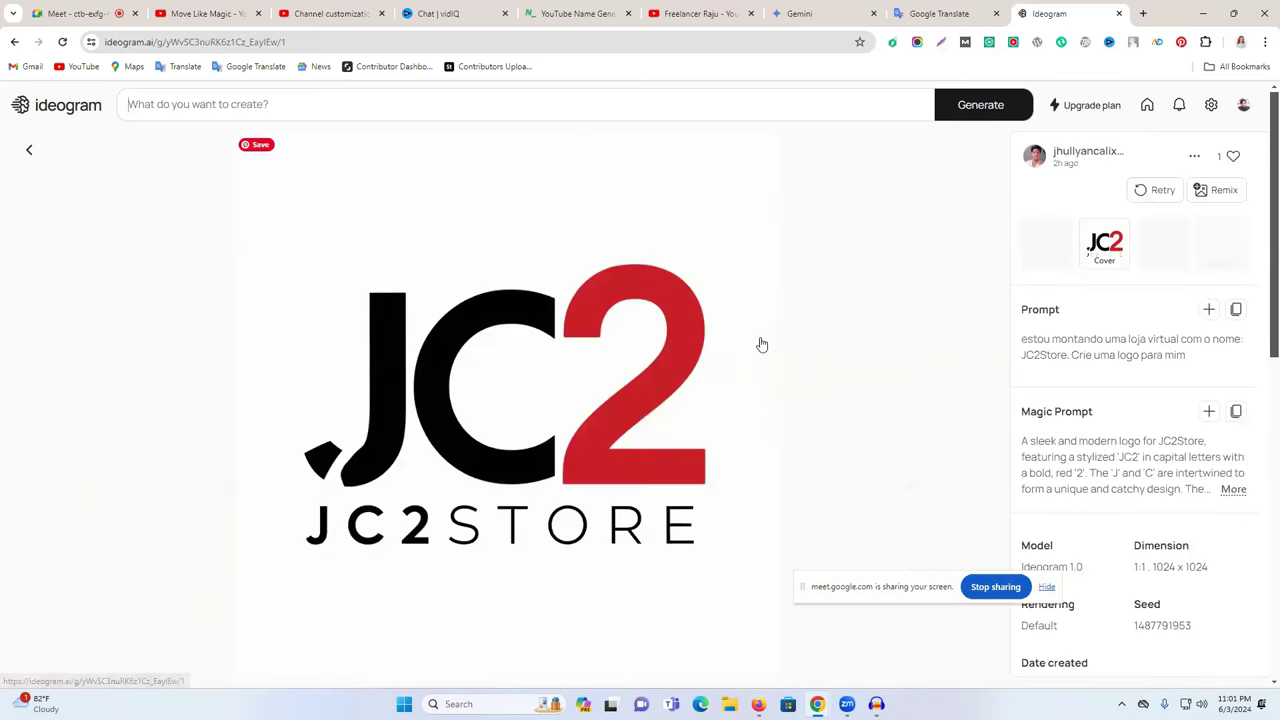
left_click(1236, 310)
left_click(955, 14)
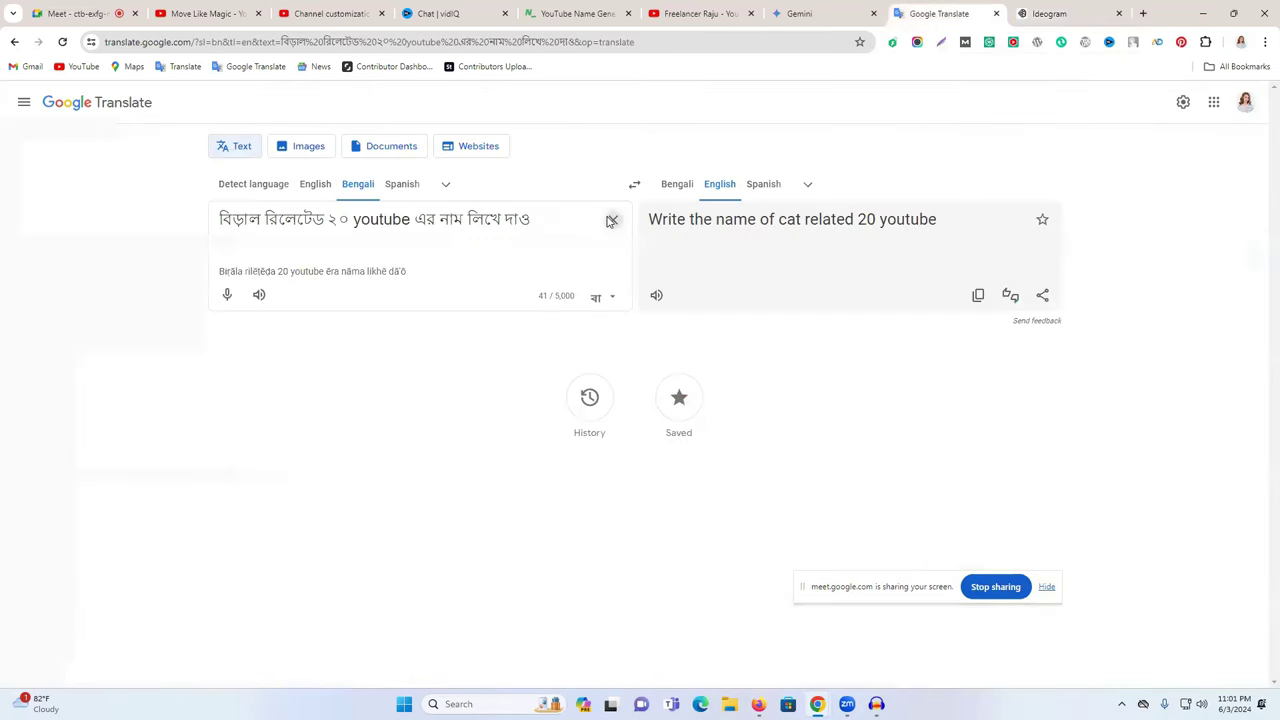
- Replace the old Bengali source text with the pasted Portuguese logo prompt
left_click(613, 219)
key("ctrl+v")
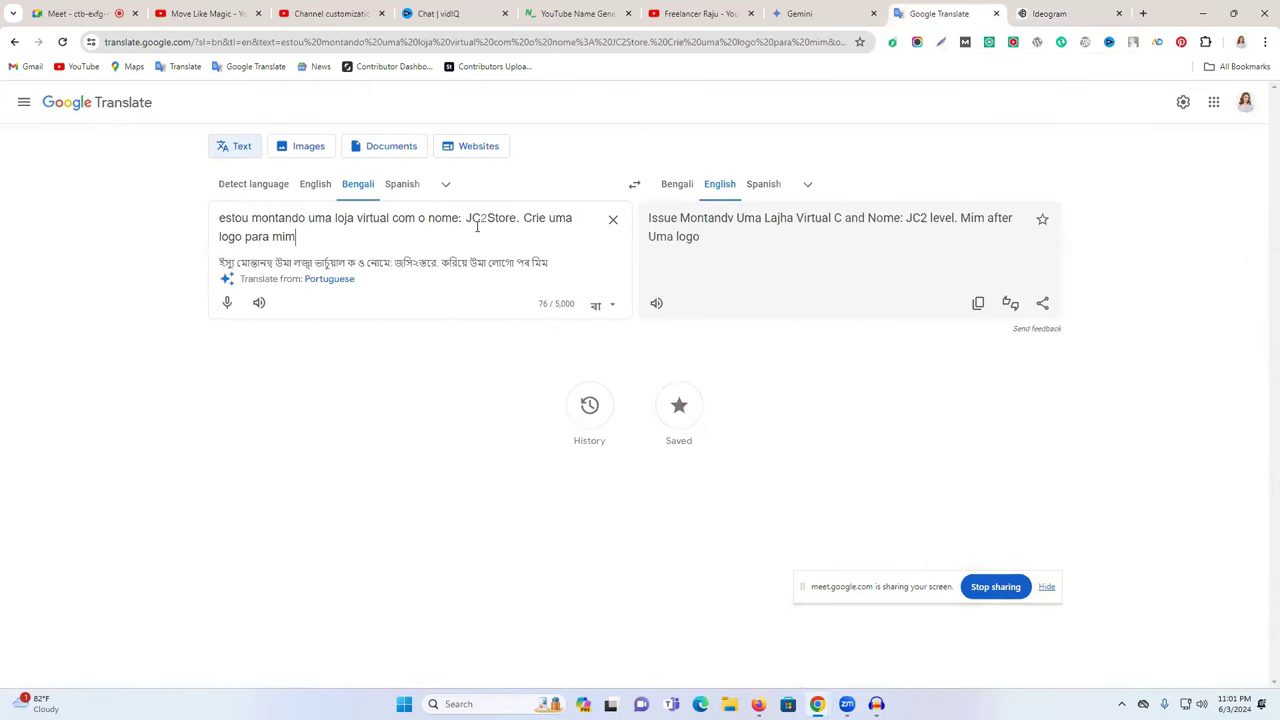
left_click_drag(466, 217, 518, 217)
- Swap JC2Store for the channel name Move Like Magic and translate from Detect language into Bengali
left_click(703, 13)
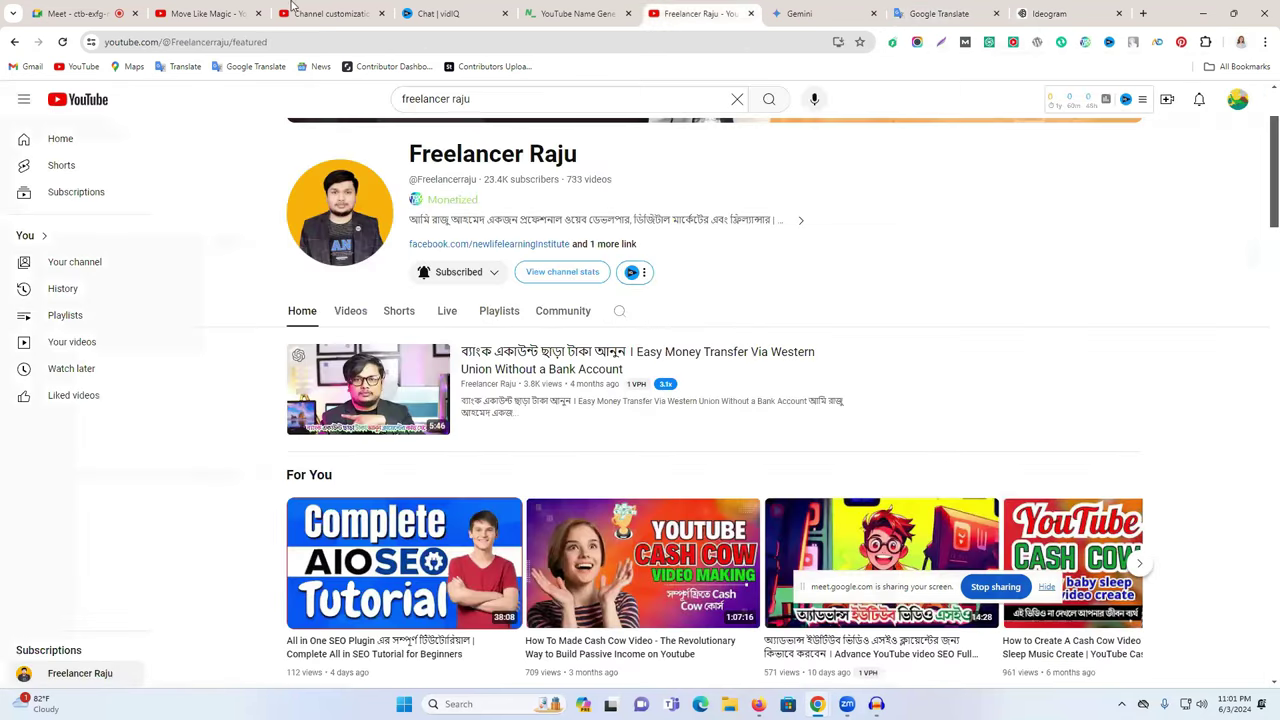
left_click(331, 14)
left_click(368, 197)
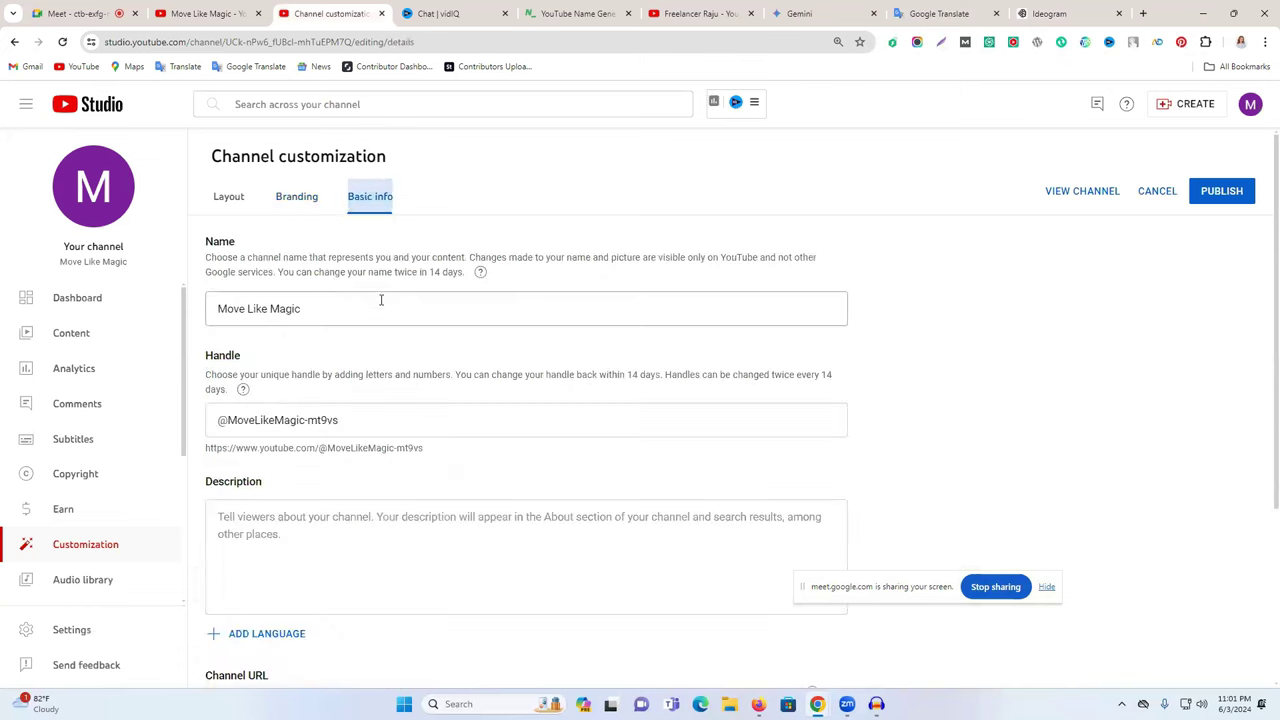
triple_click(338, 309)
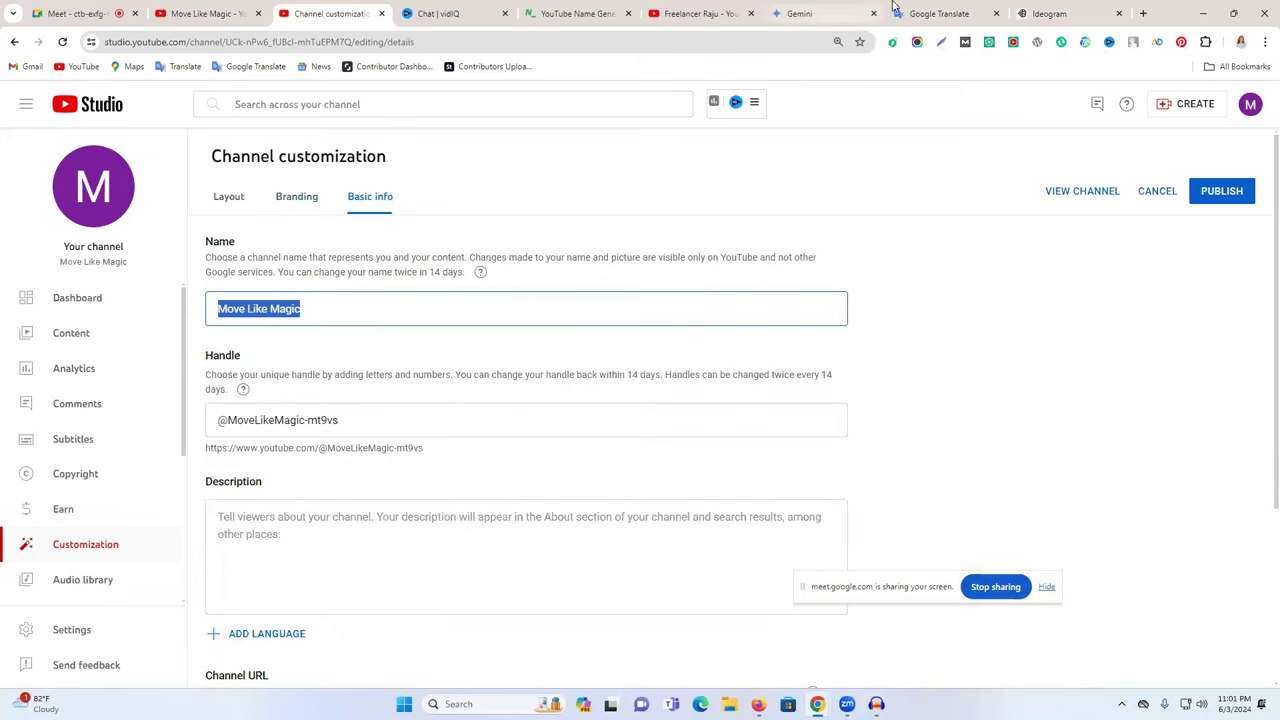
left_click(957, 8)
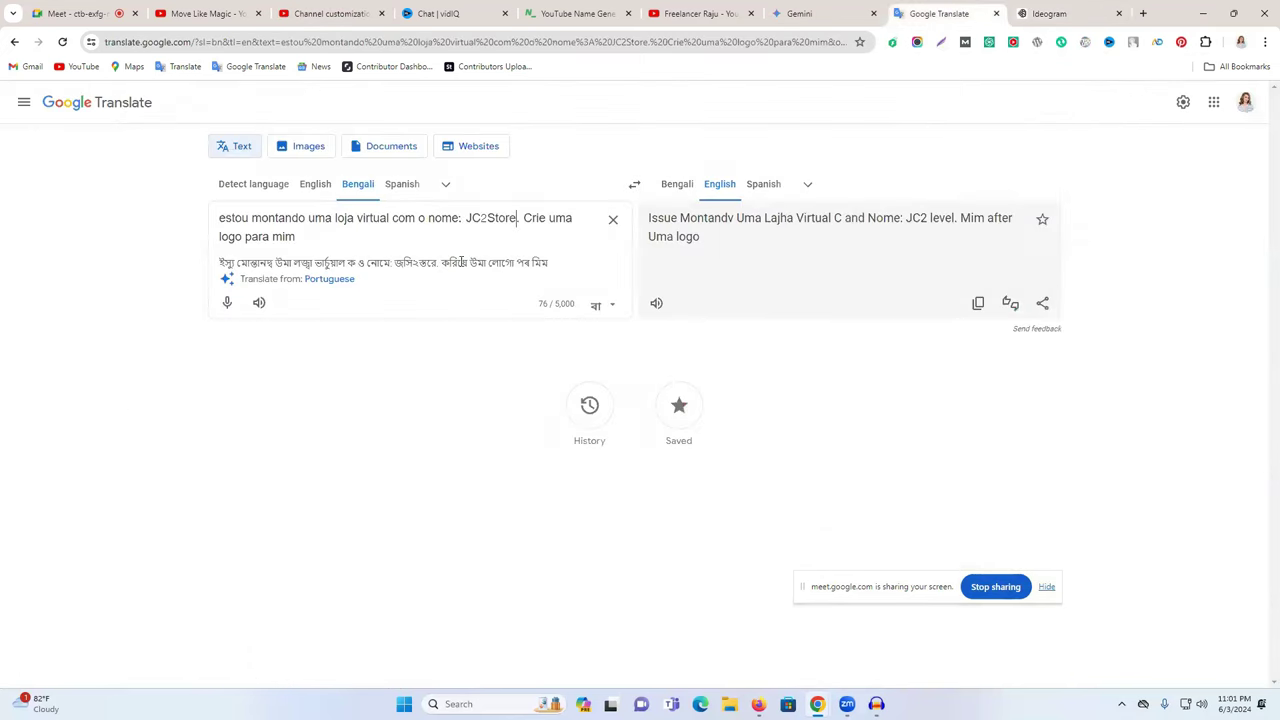
left_click_drag(466, 218, 516, 216)
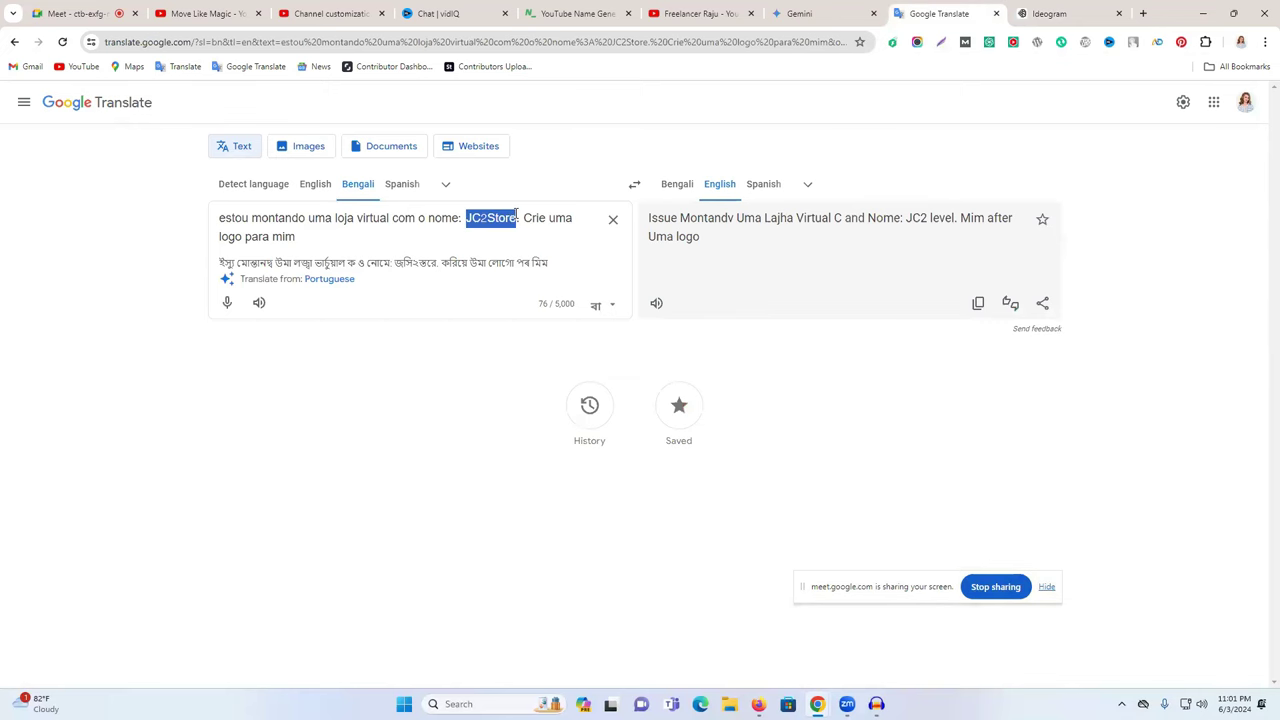
key("ctrl+v")
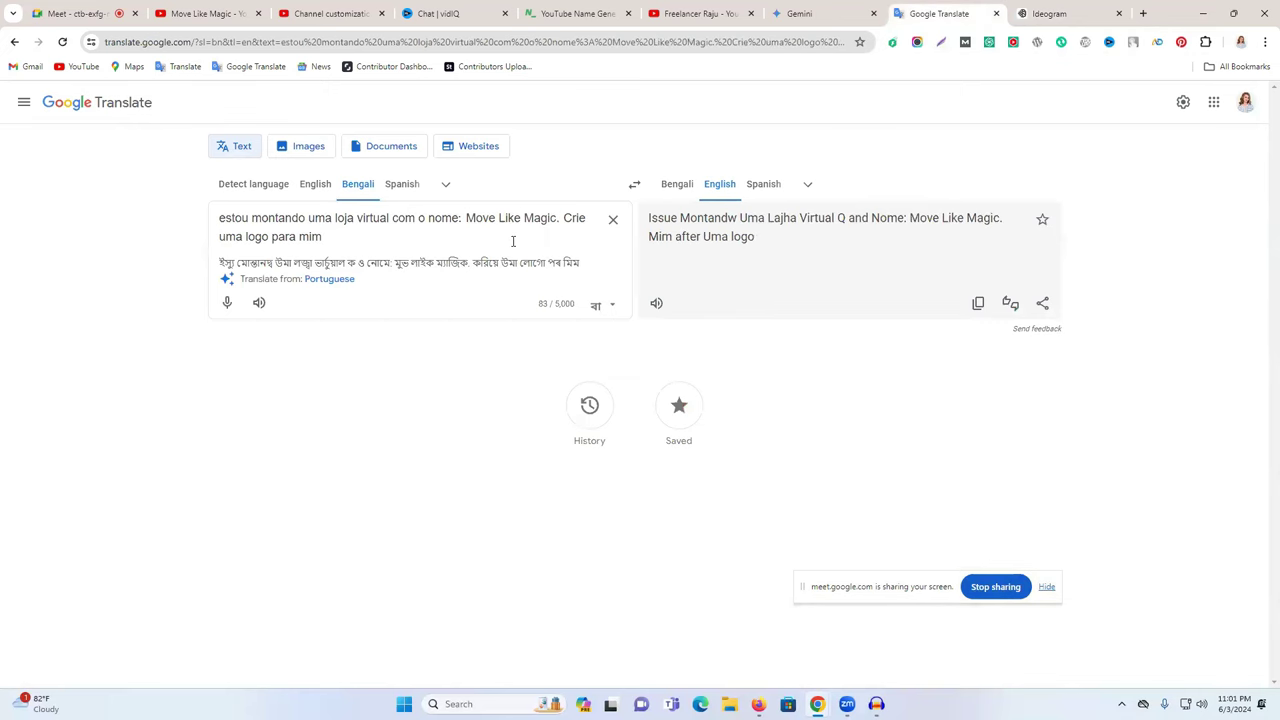
left_click(676, 186)
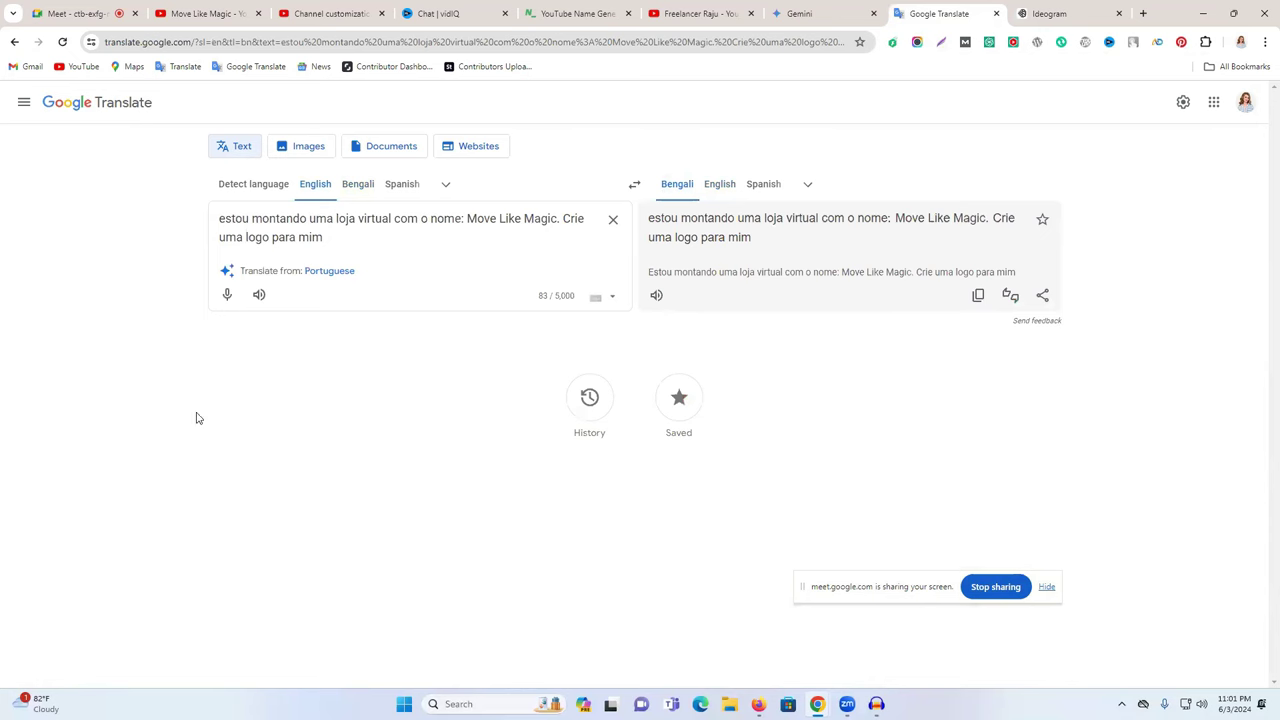
left_click(255, 185)
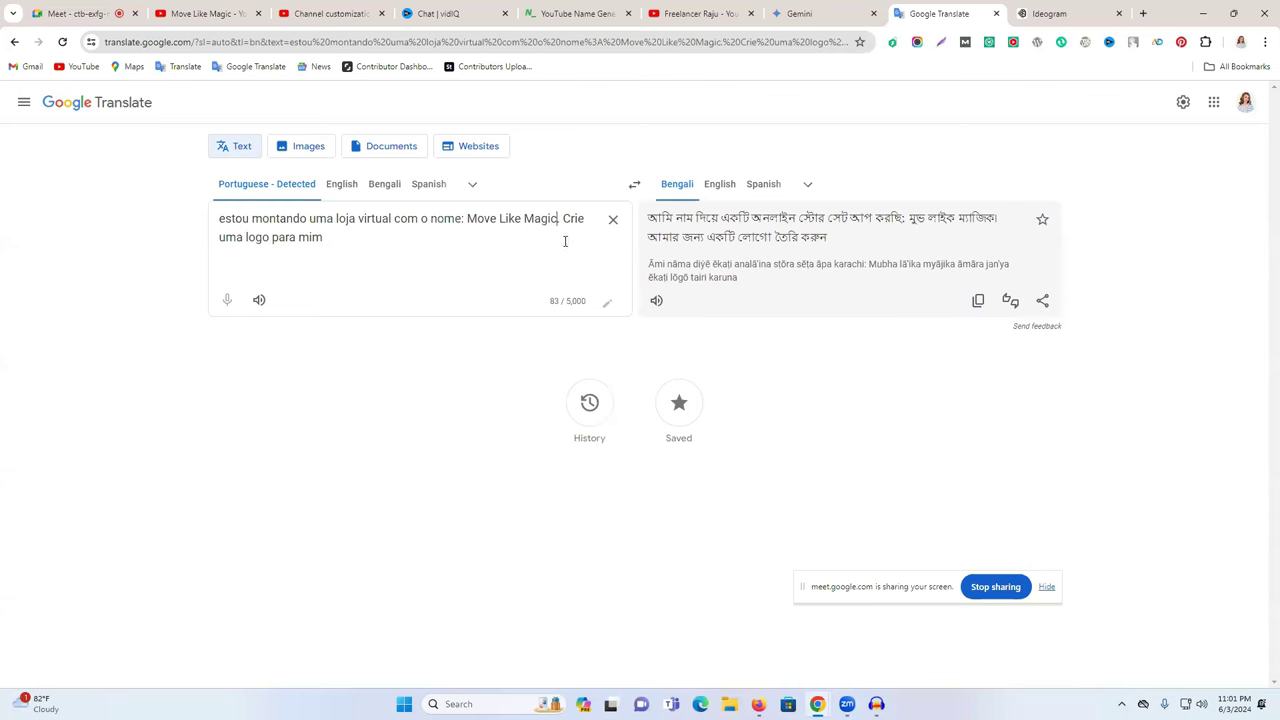
- Round-trip the Bengali translation into English and make that English text the source
left_click(978, 300)
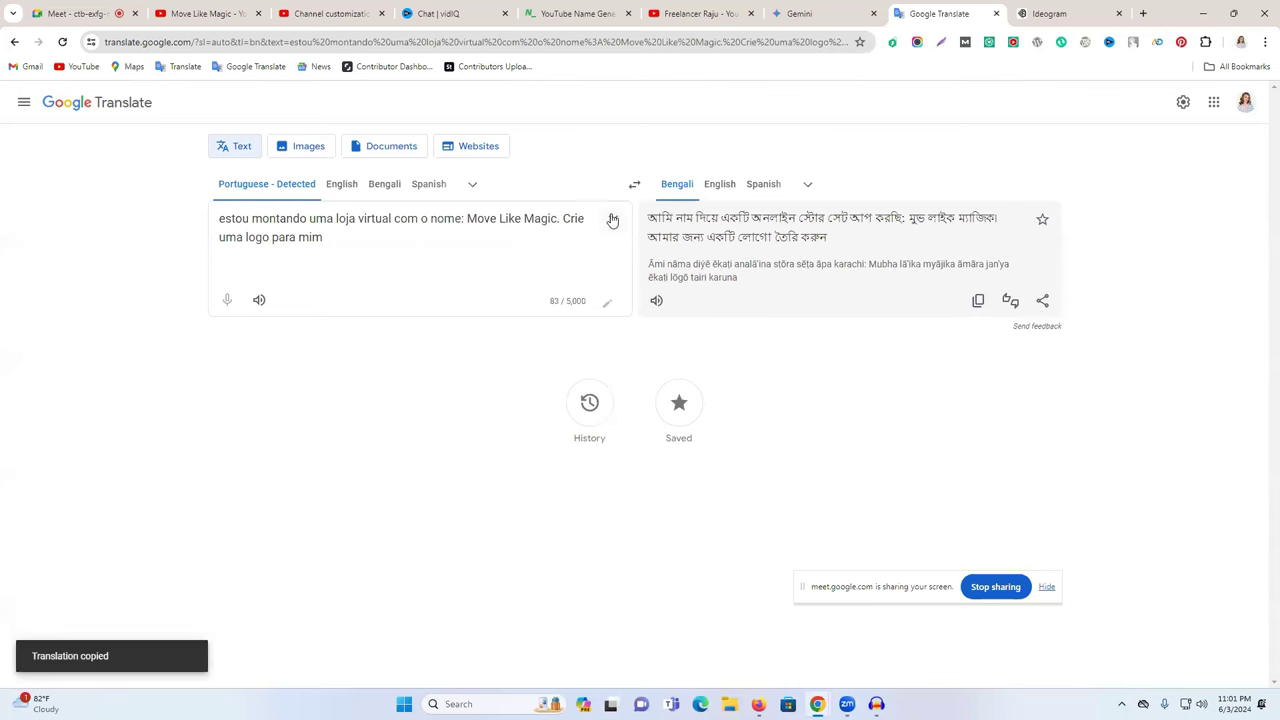
left_click(613, 219)
key("ctrl+v")
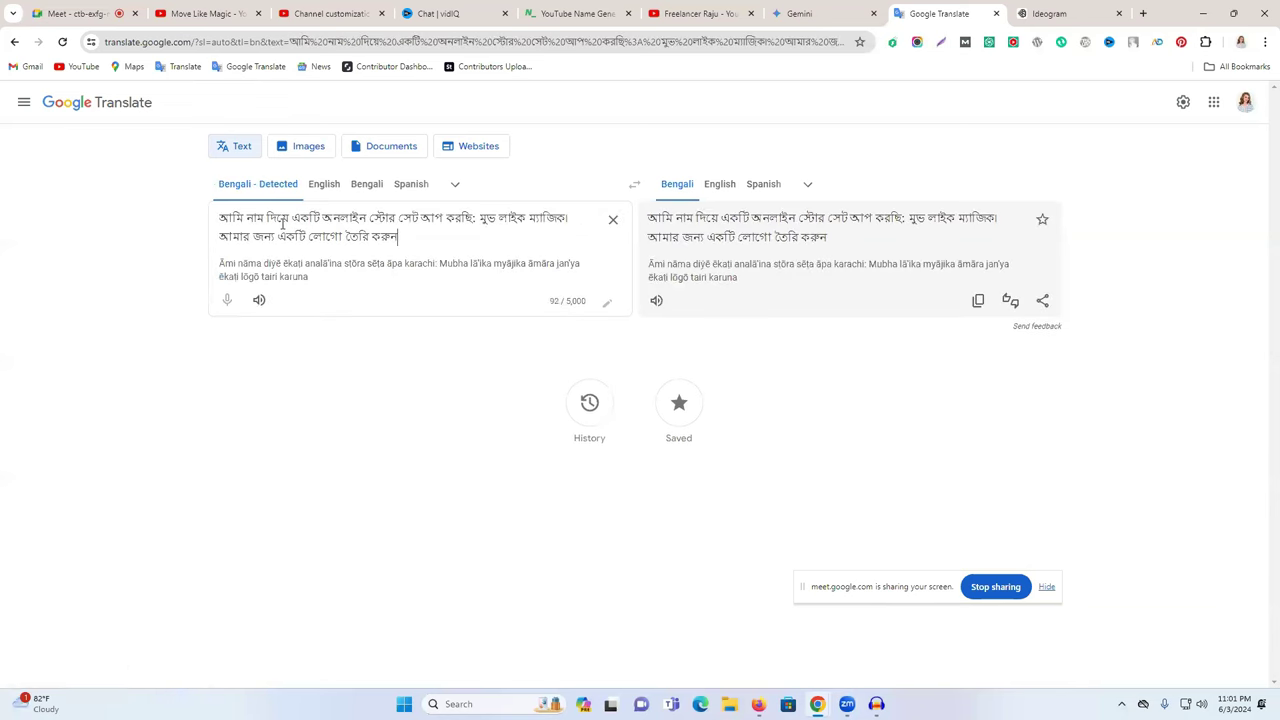
left_click(719, 184)
left_click(975, 301)
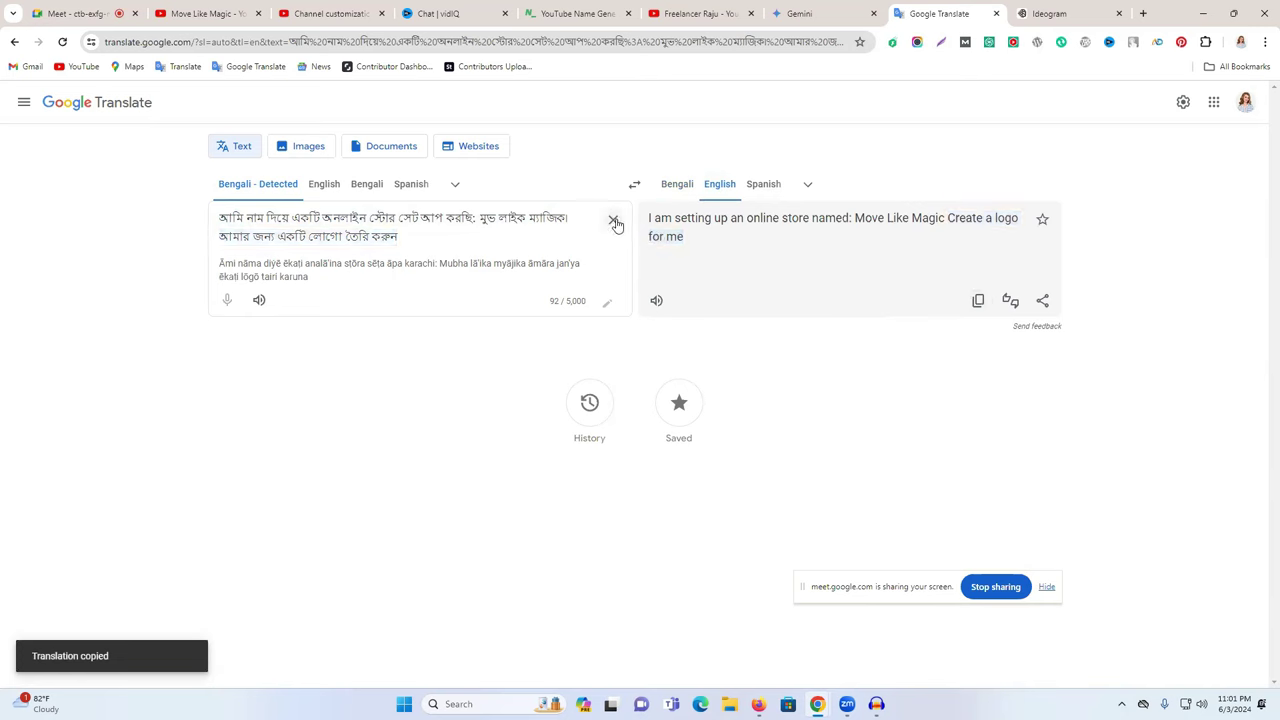
left_click(613, 219)
key("ctrl+v")
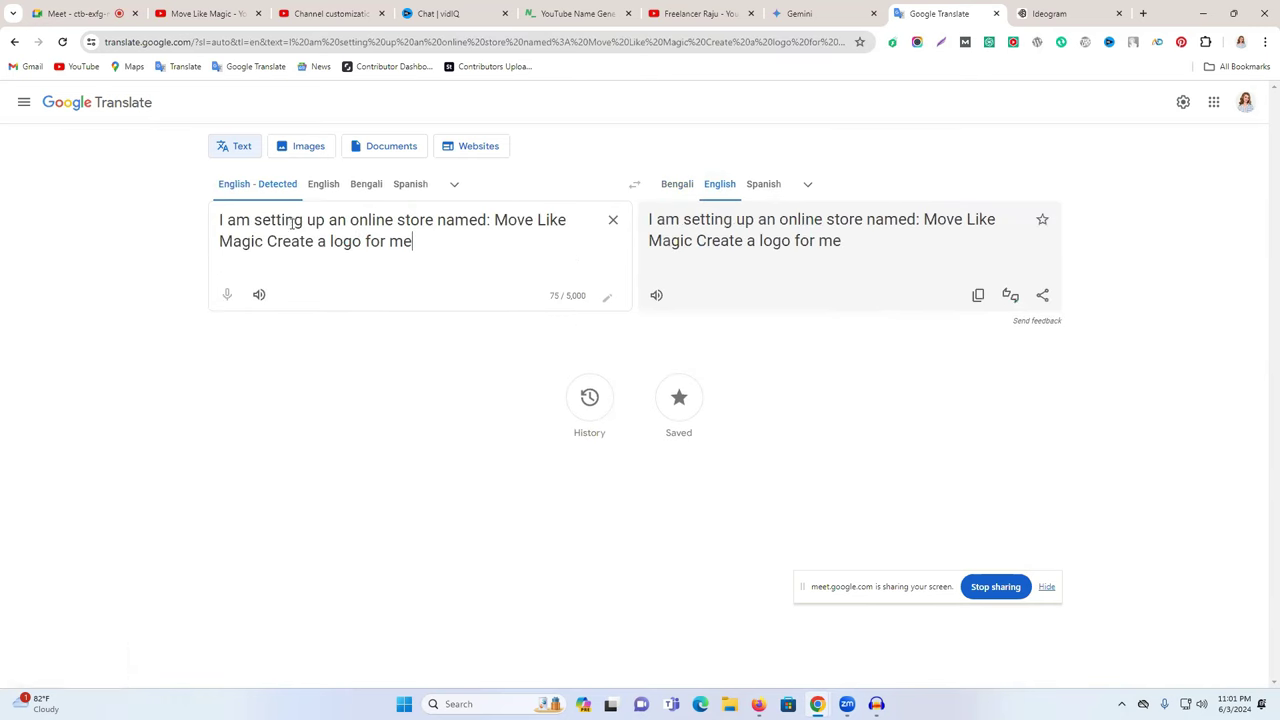
- Change 'online store' to 'Youtube Channel' and select the whole revised request
left_click_drag(350, 220, 432, 220)
type("Youtu")
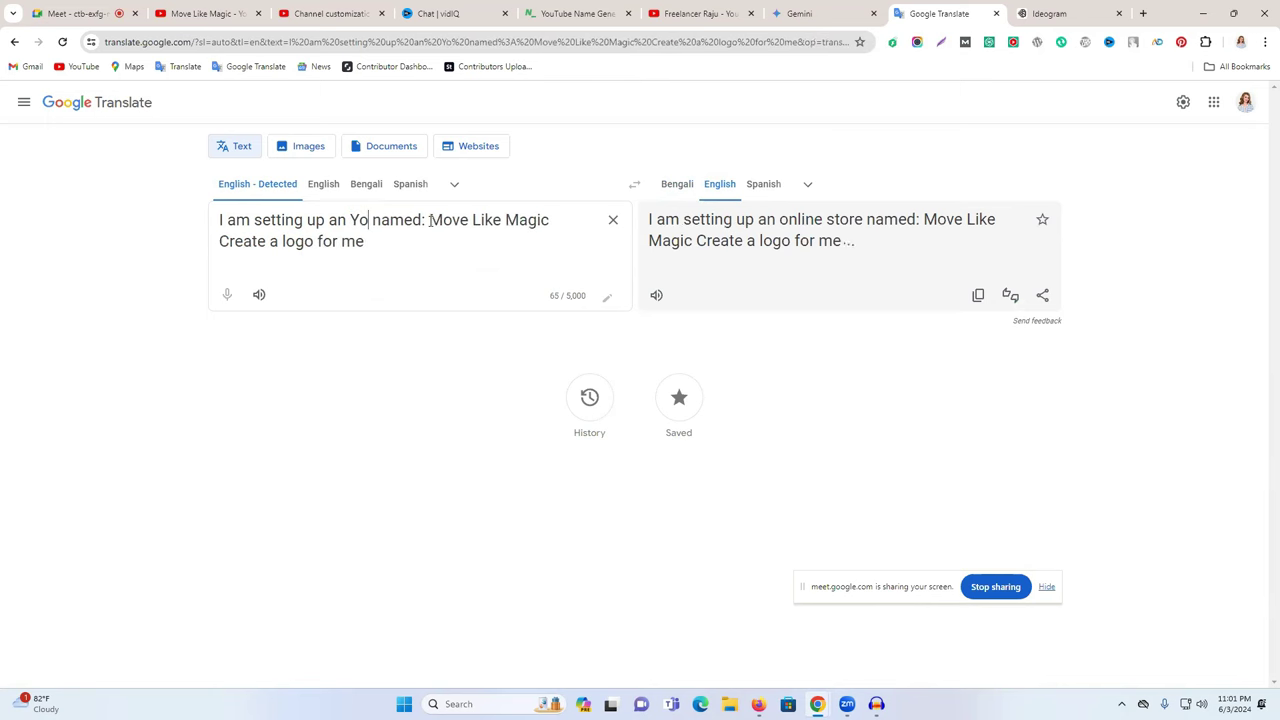
type("be Chann")
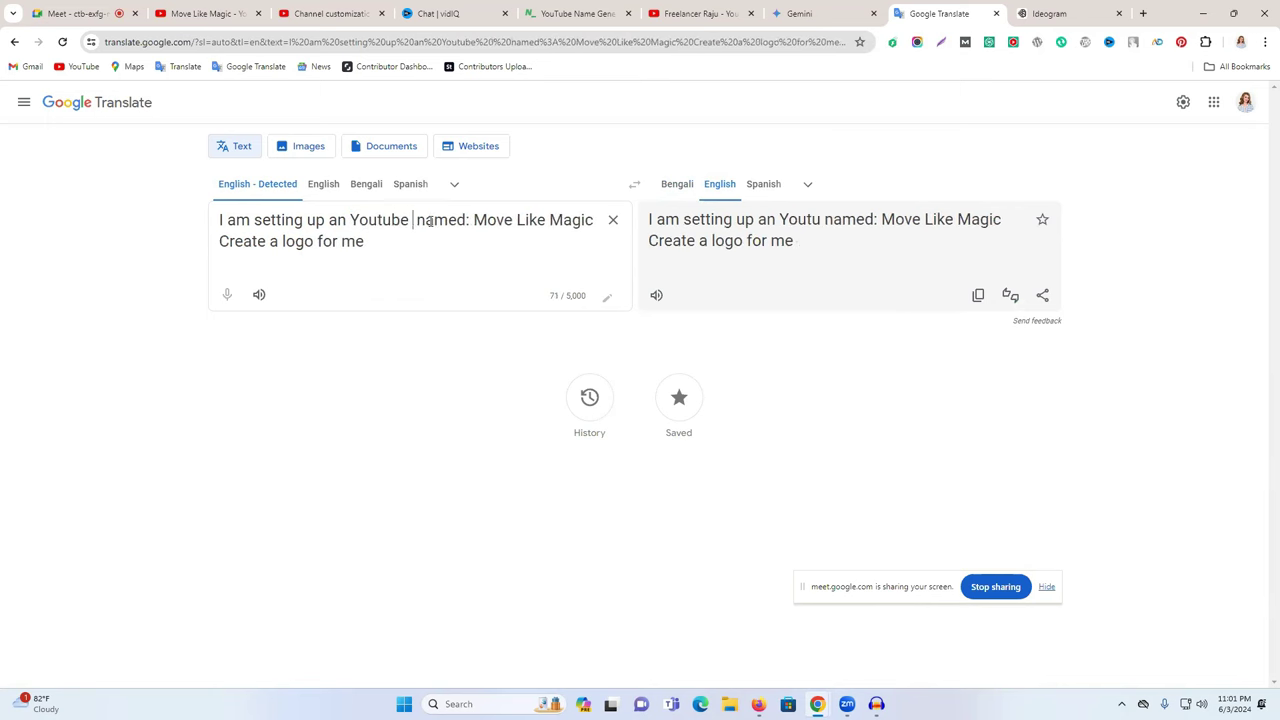
type("el")
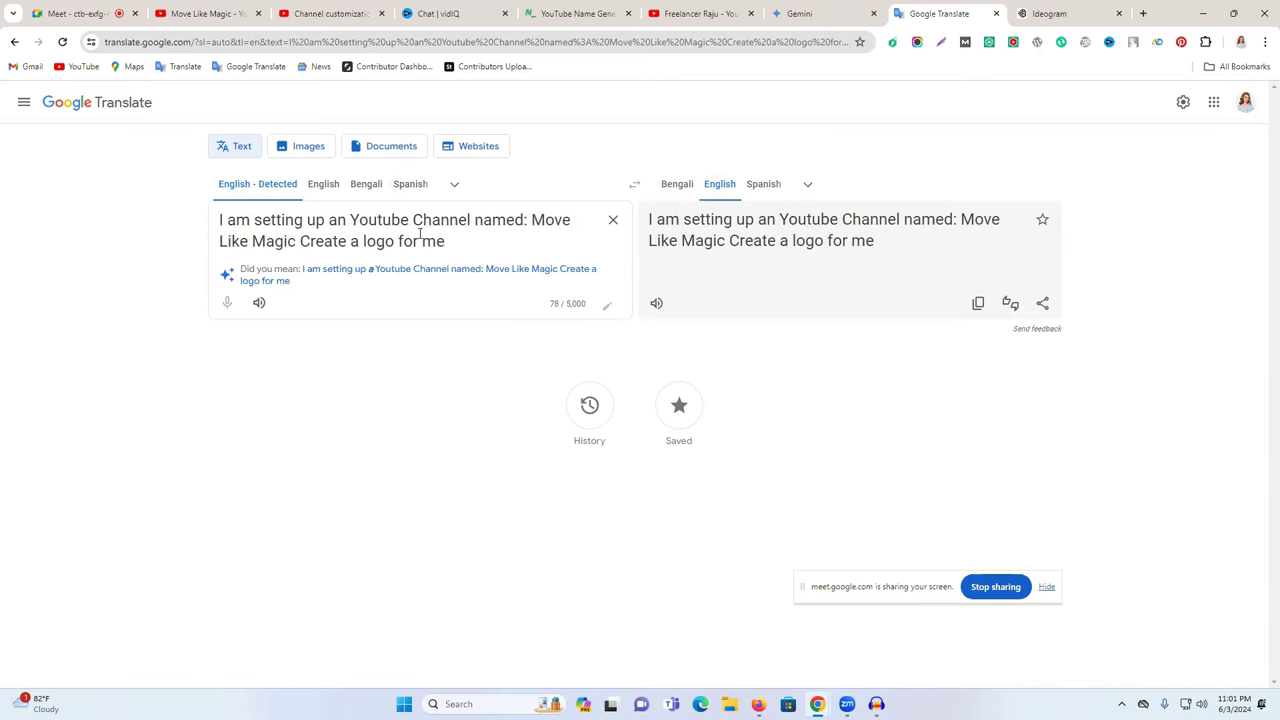
triple_click(419, 233)
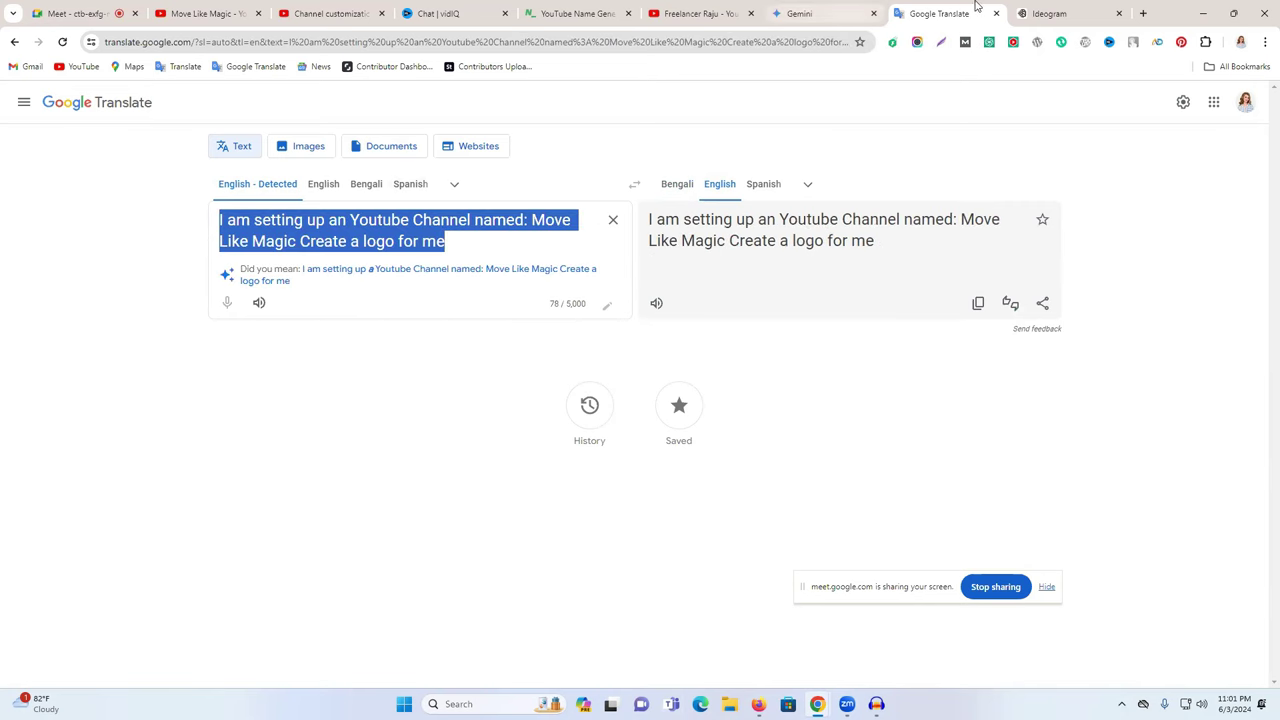
left_click(1046, 13)
- Paste a single copy of the Move Like Magic logo request as the Ideogram prompt and generate
left_click(646, 100)
key("ctrl+v")
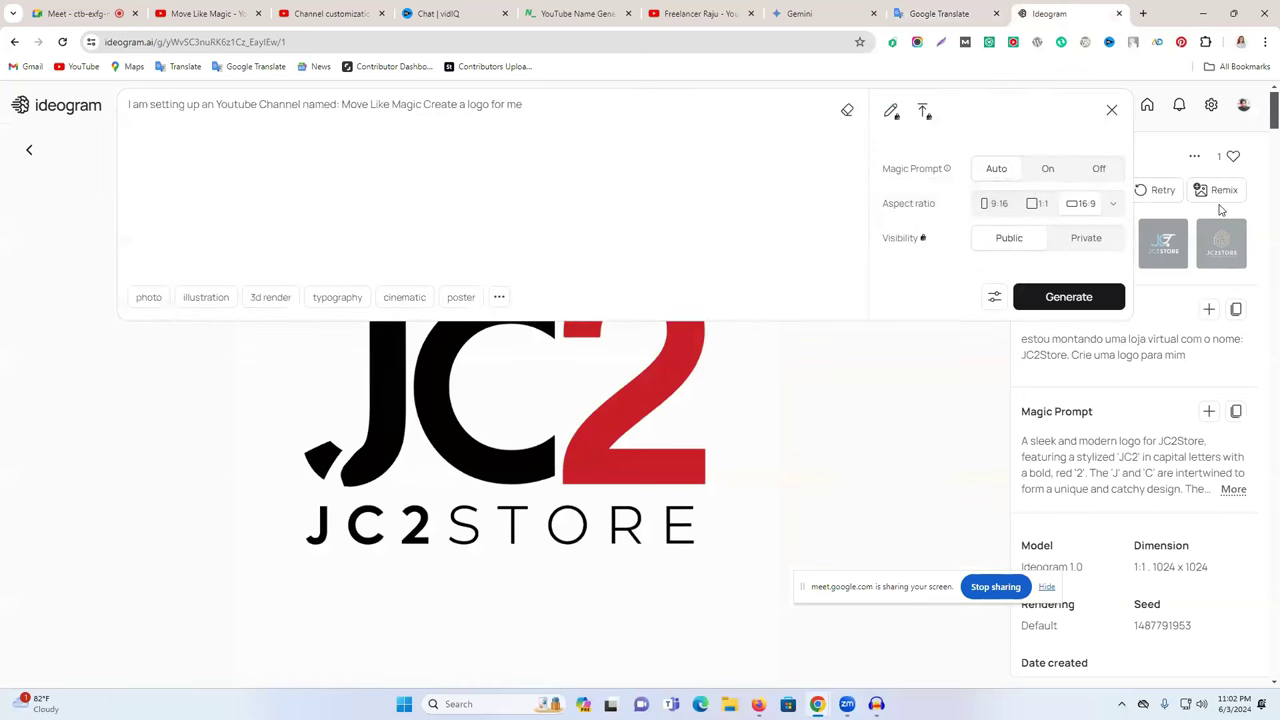
left_click(1255, 185)
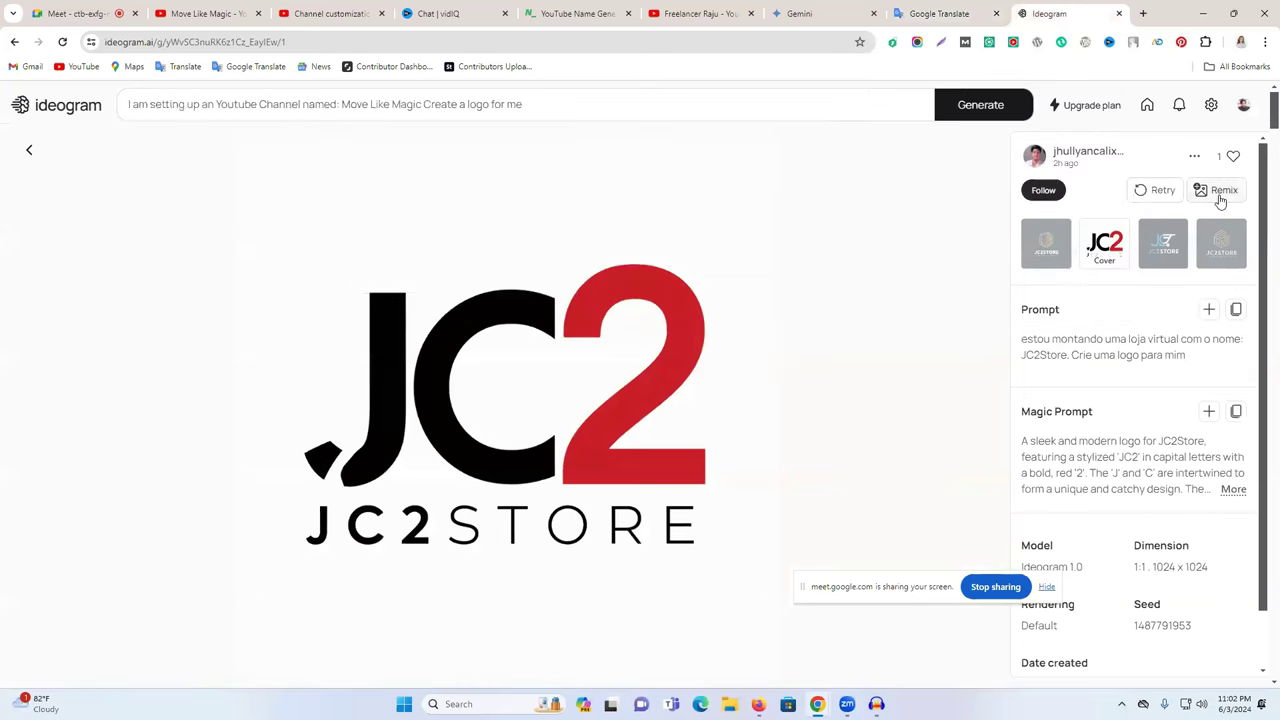
left_click(852, 104)
key("ctrl+v")
double_click(713, 104)
key("ctrl+a")
key("ctrl+v")
left_click(1046, 289)
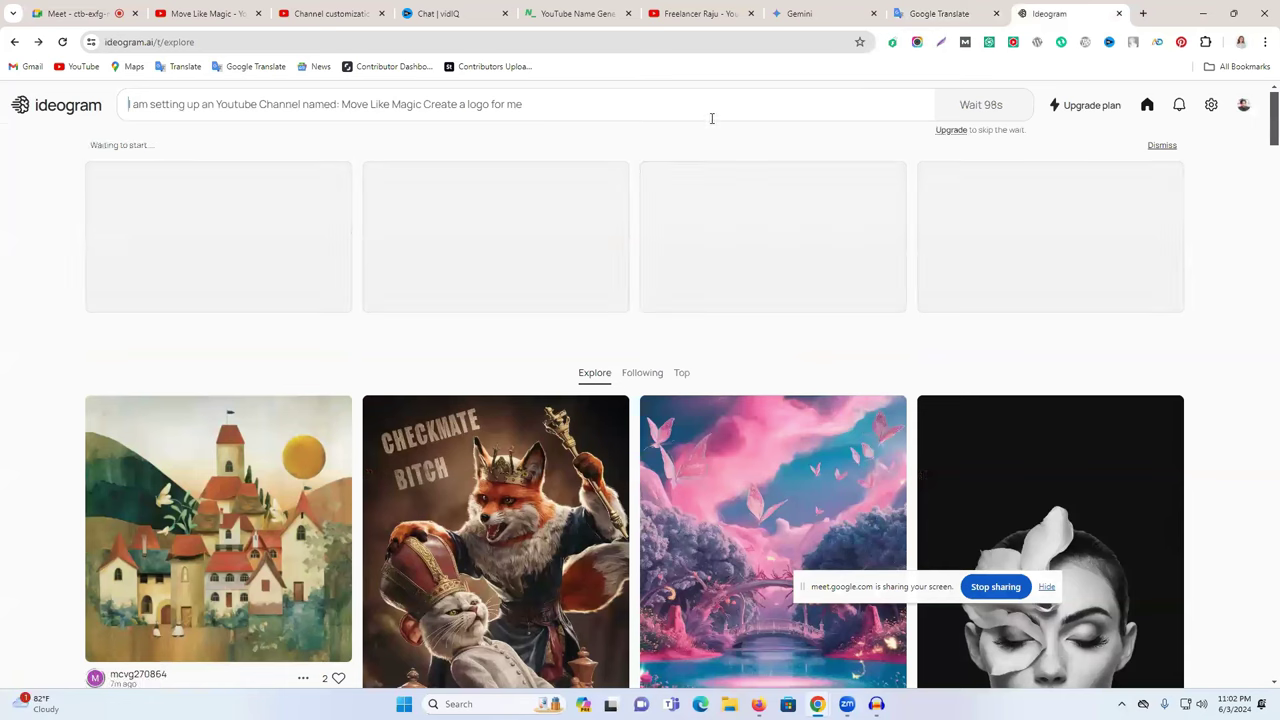
- Set the aspect ratio to 1:1, paste the logo request into the other browser's prompt, and generate
left_click(706, 103)
left_click(1036, 207)
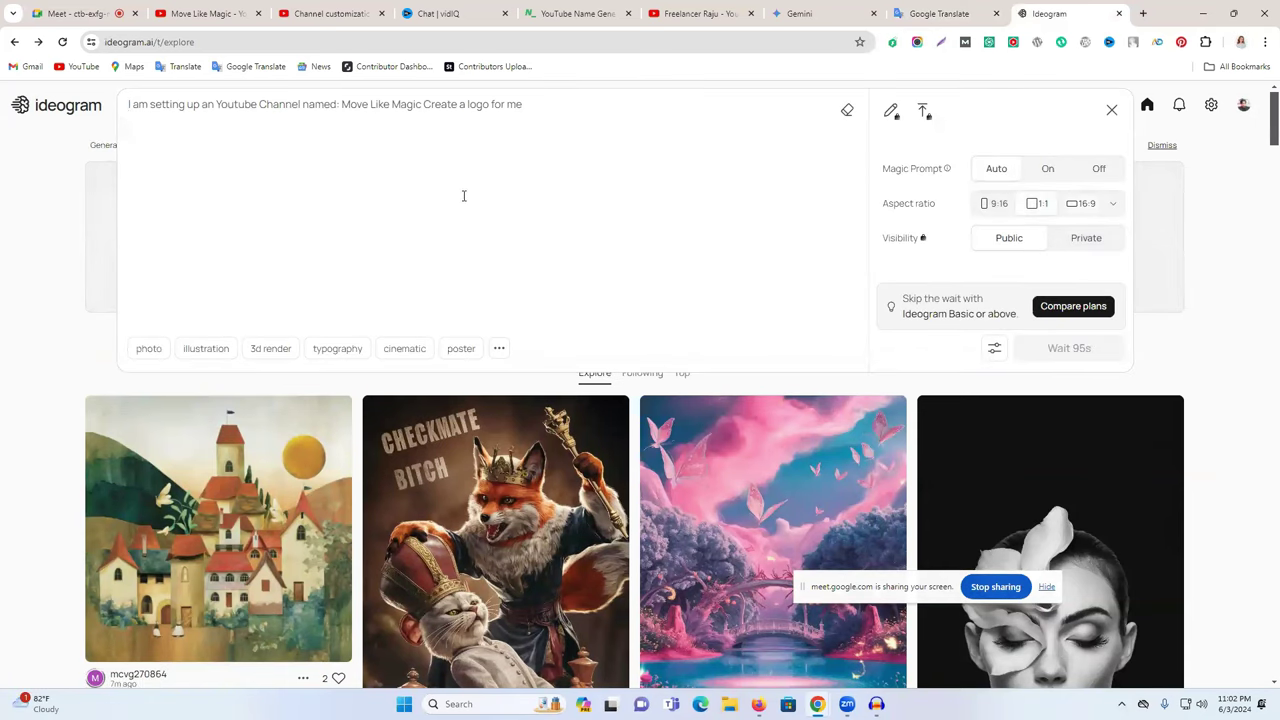
left_click(1220, 320)
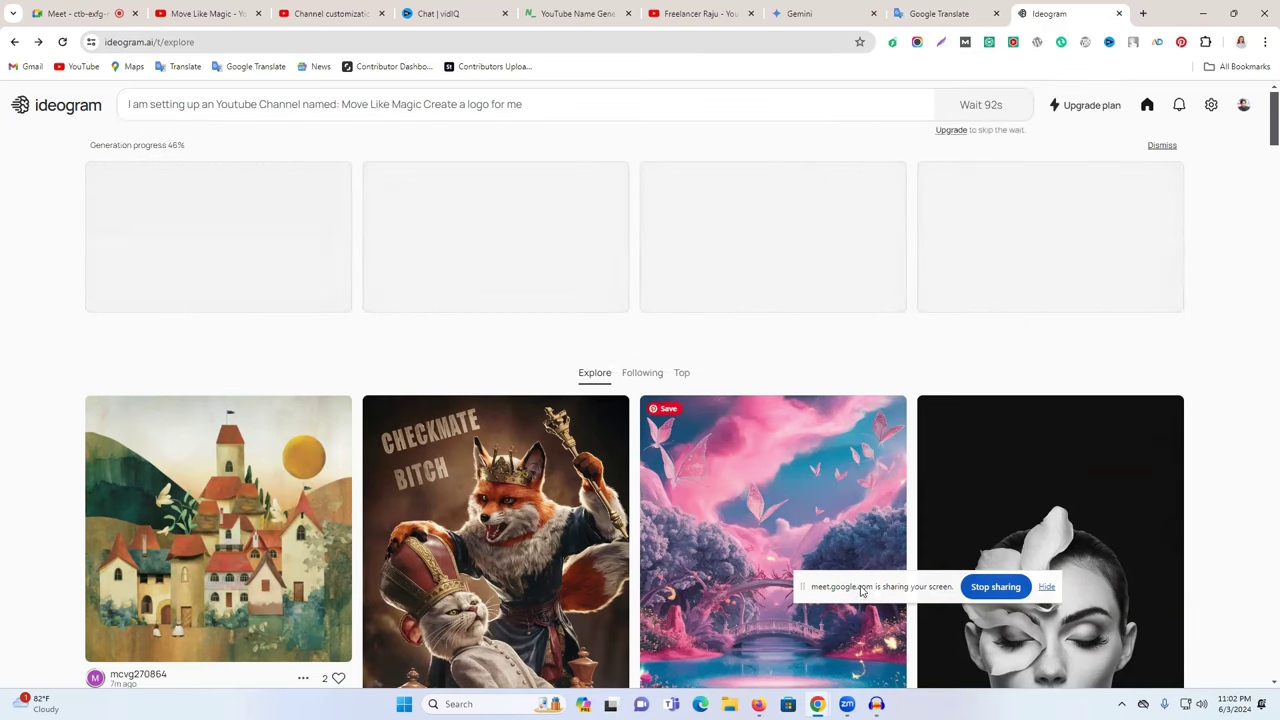
key("alt+Tab")
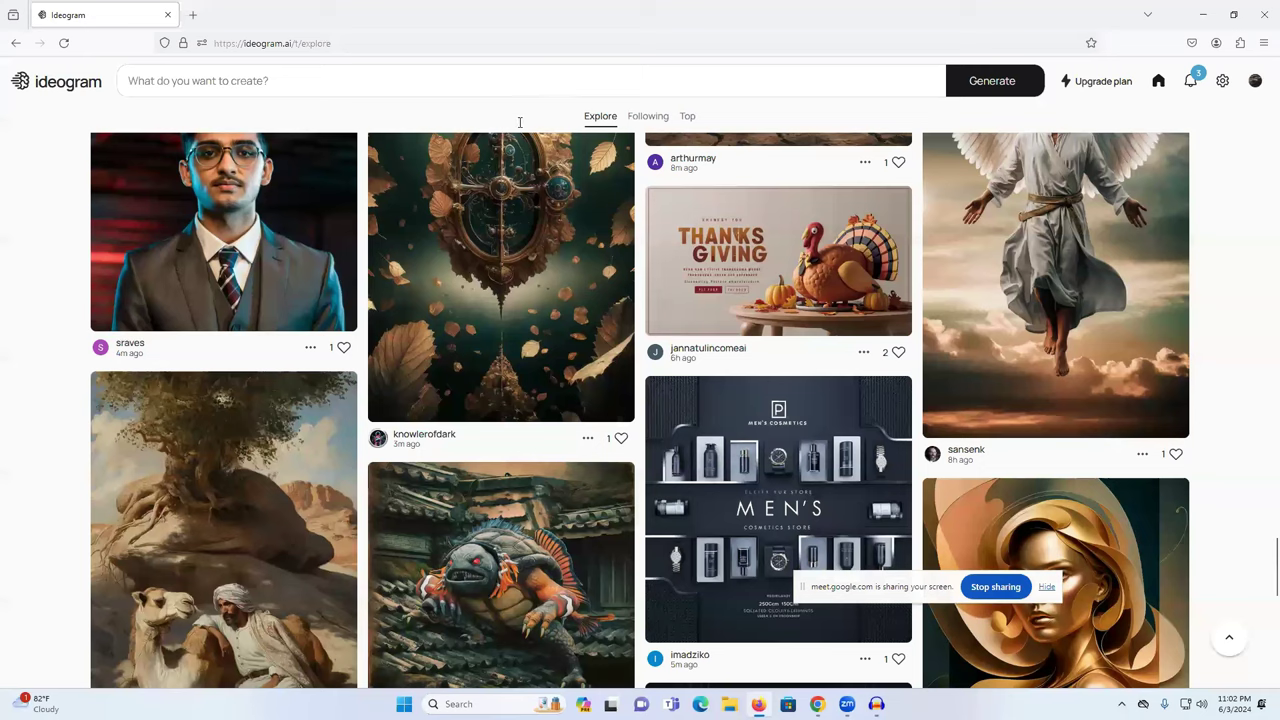
key("ctrl+v")
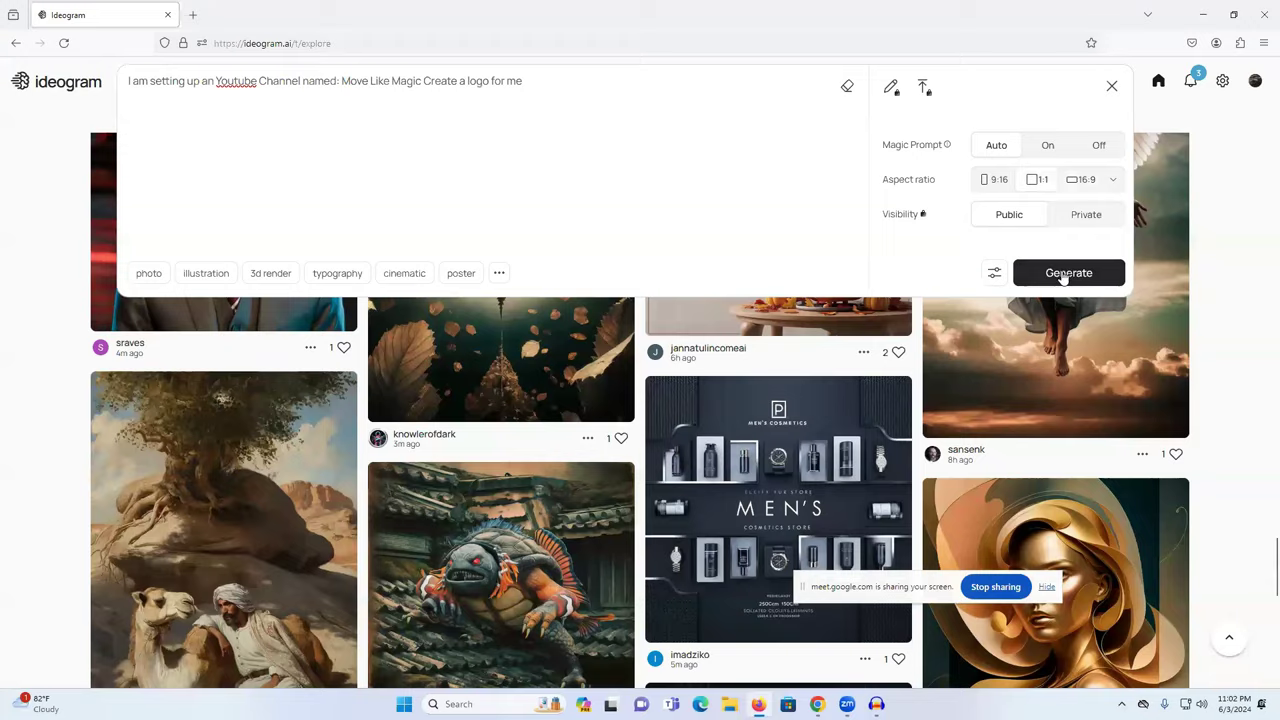
left_click(1068, 274)
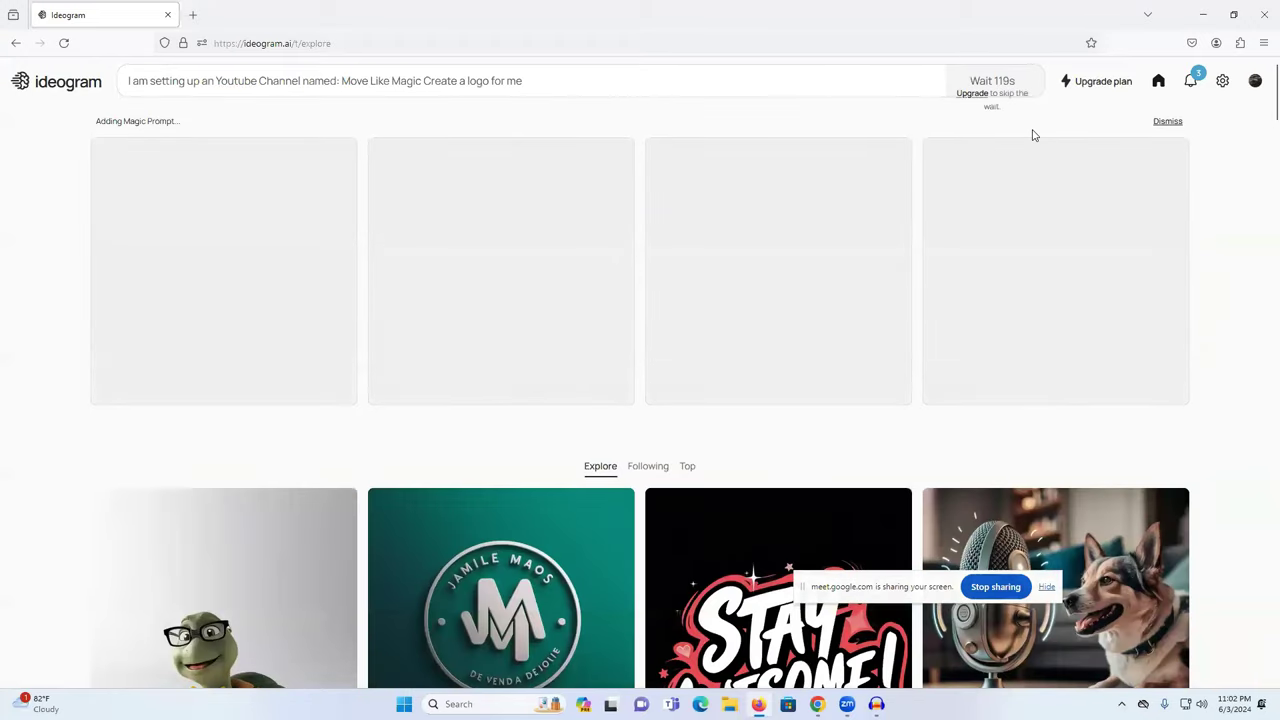
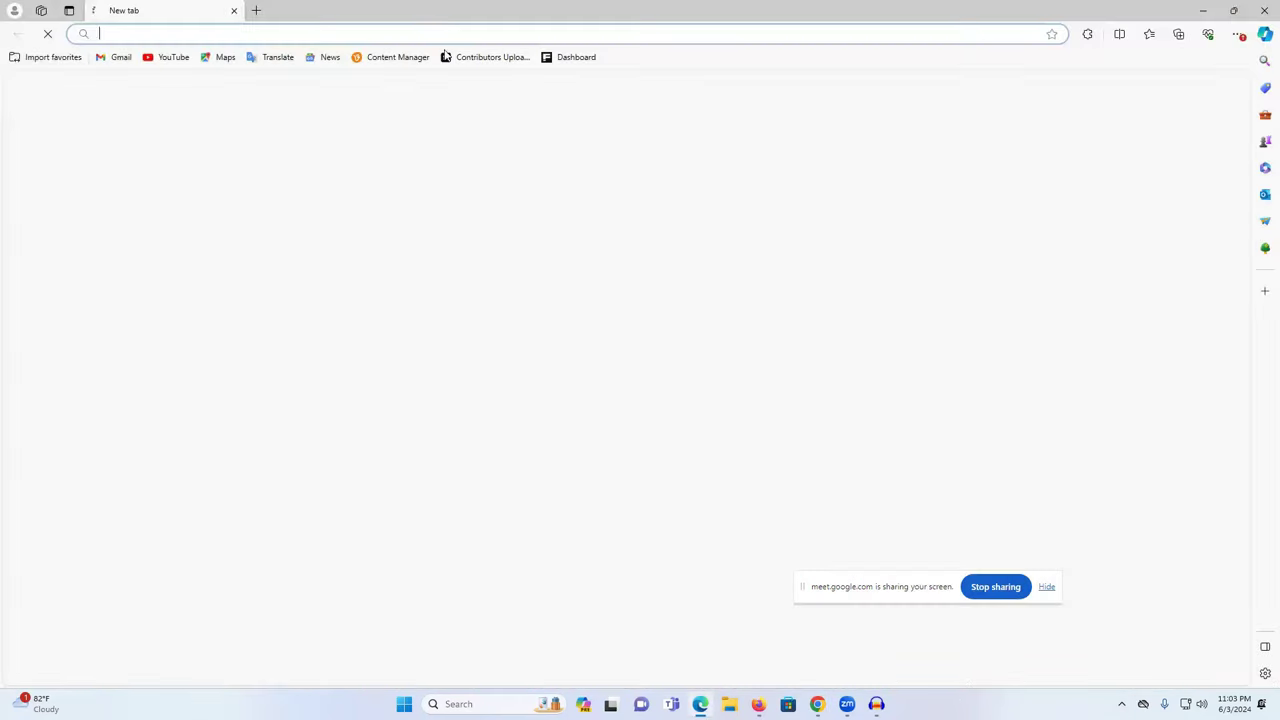
- In Edge, search Bing for 'idgram', open the Ideogram site, and close the results tab
left_click(425, 34)
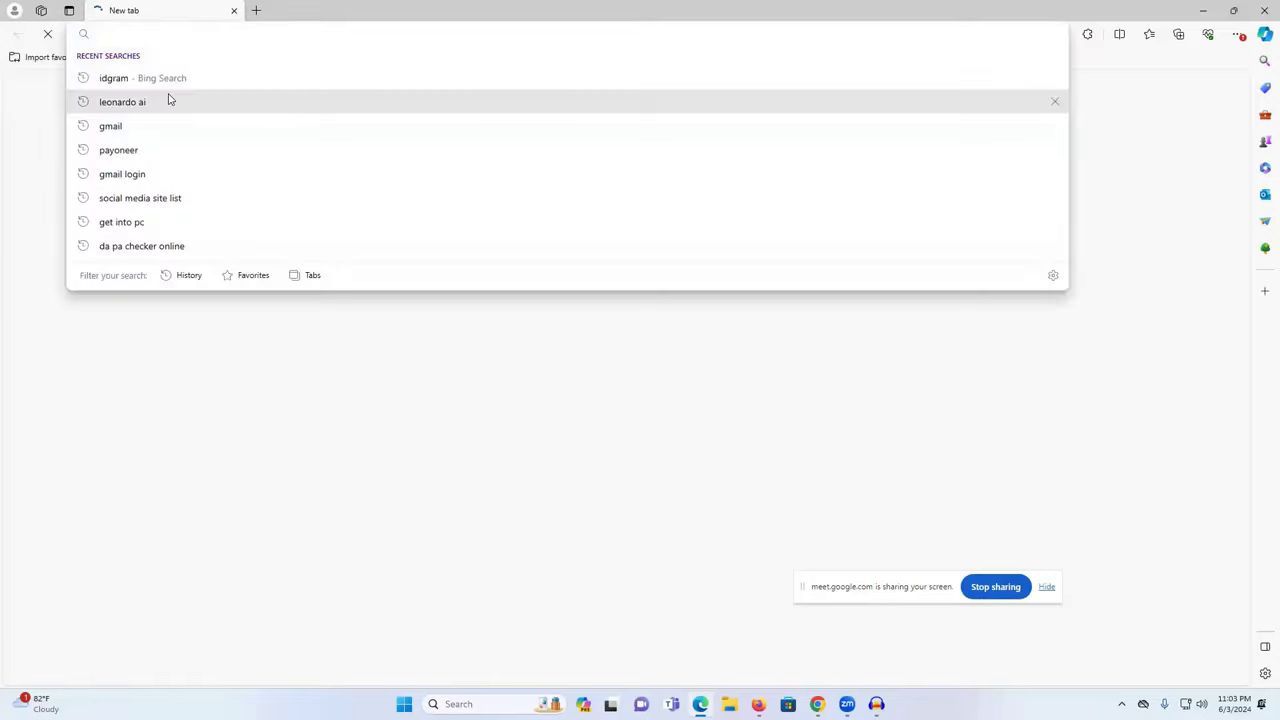
left_click(168, 100)
left_click(200, 37)
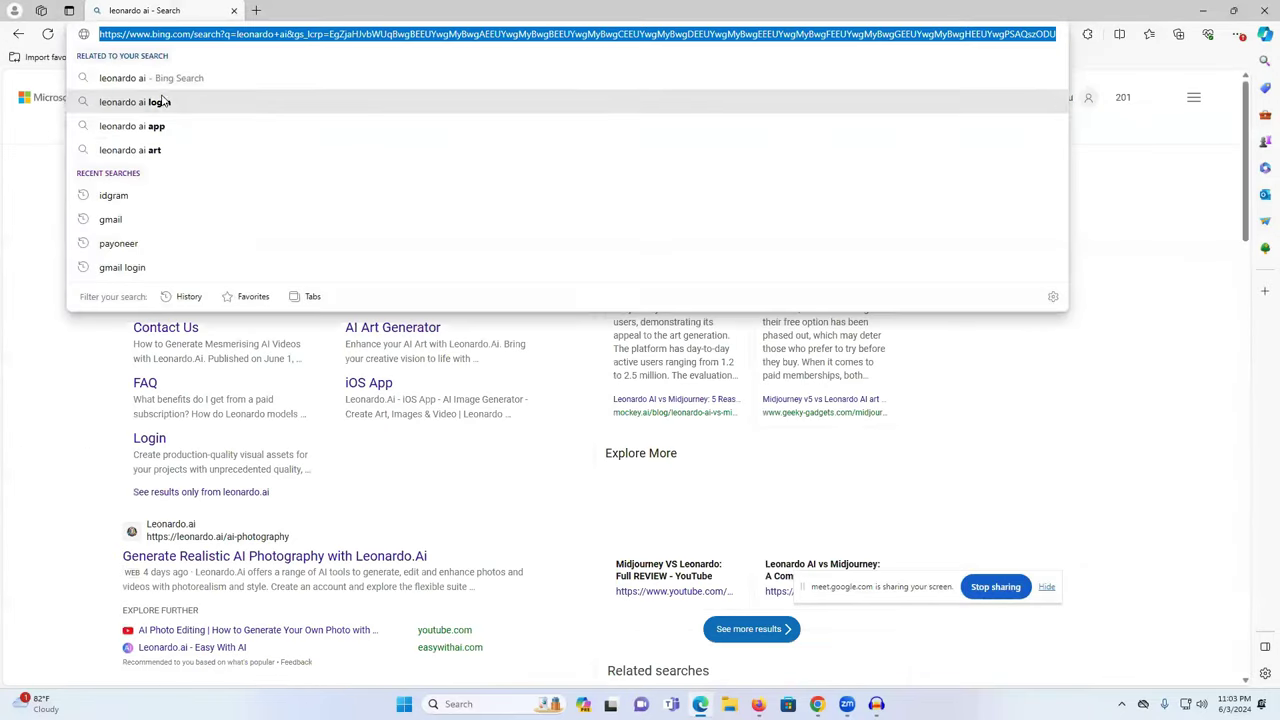
left_click(216, 80)
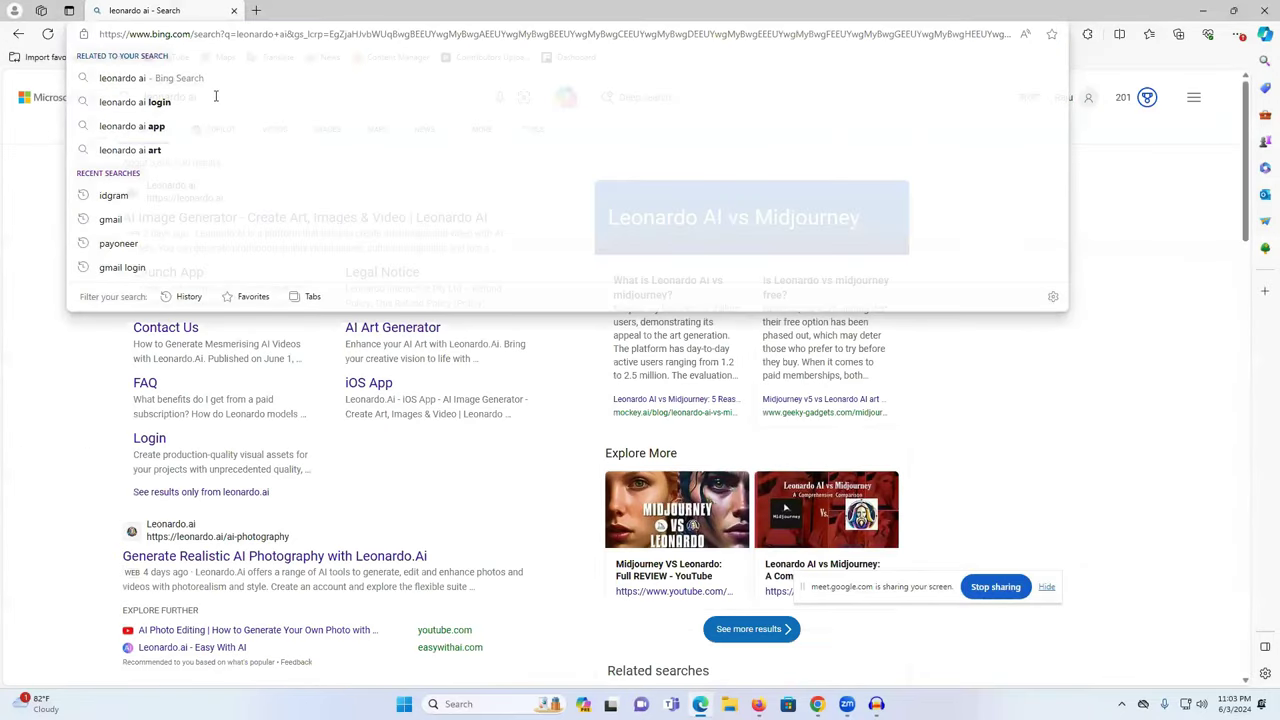
triple_click(215, 96)
type("id")
left_click(175, 124)
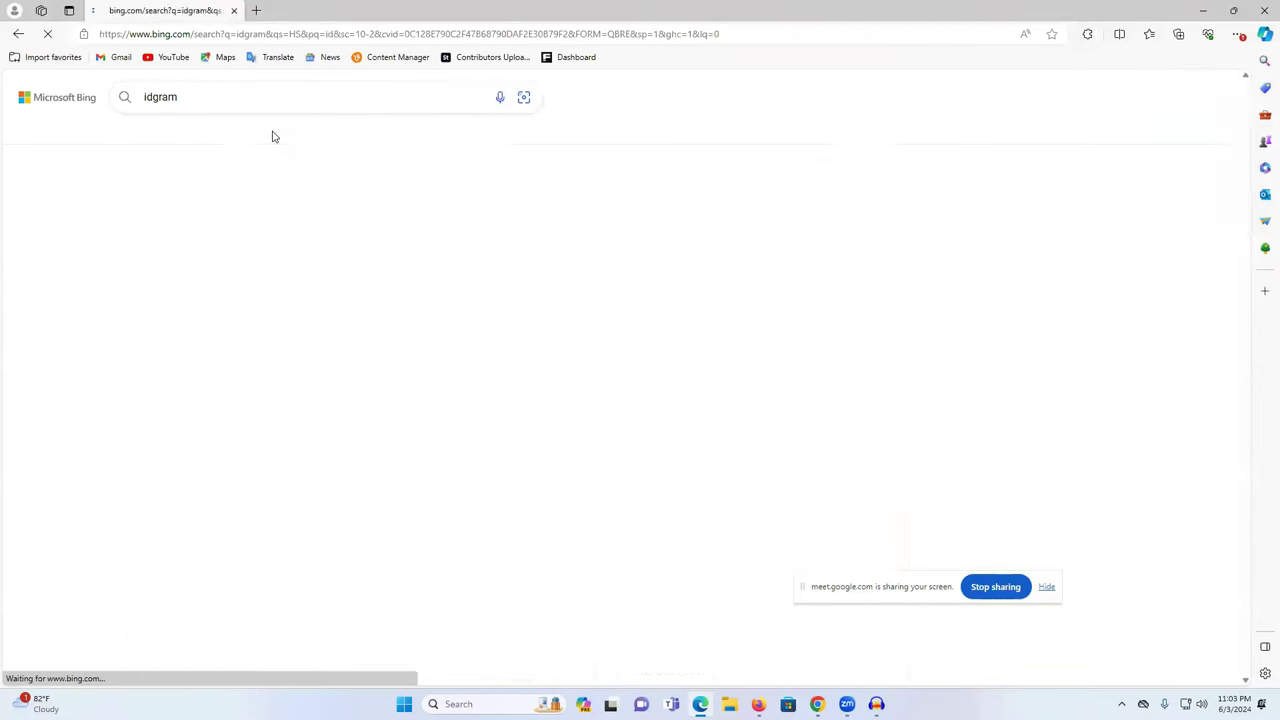
left_click(150, 256)
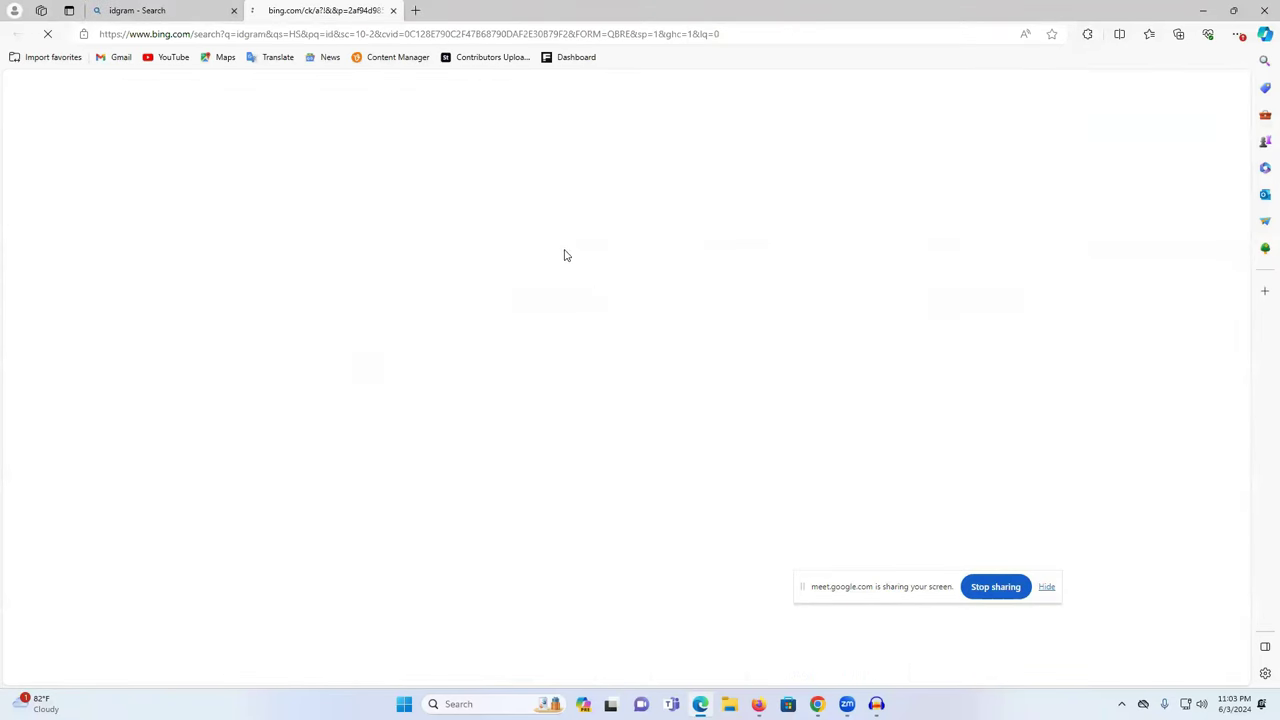
left_click(234, 10)
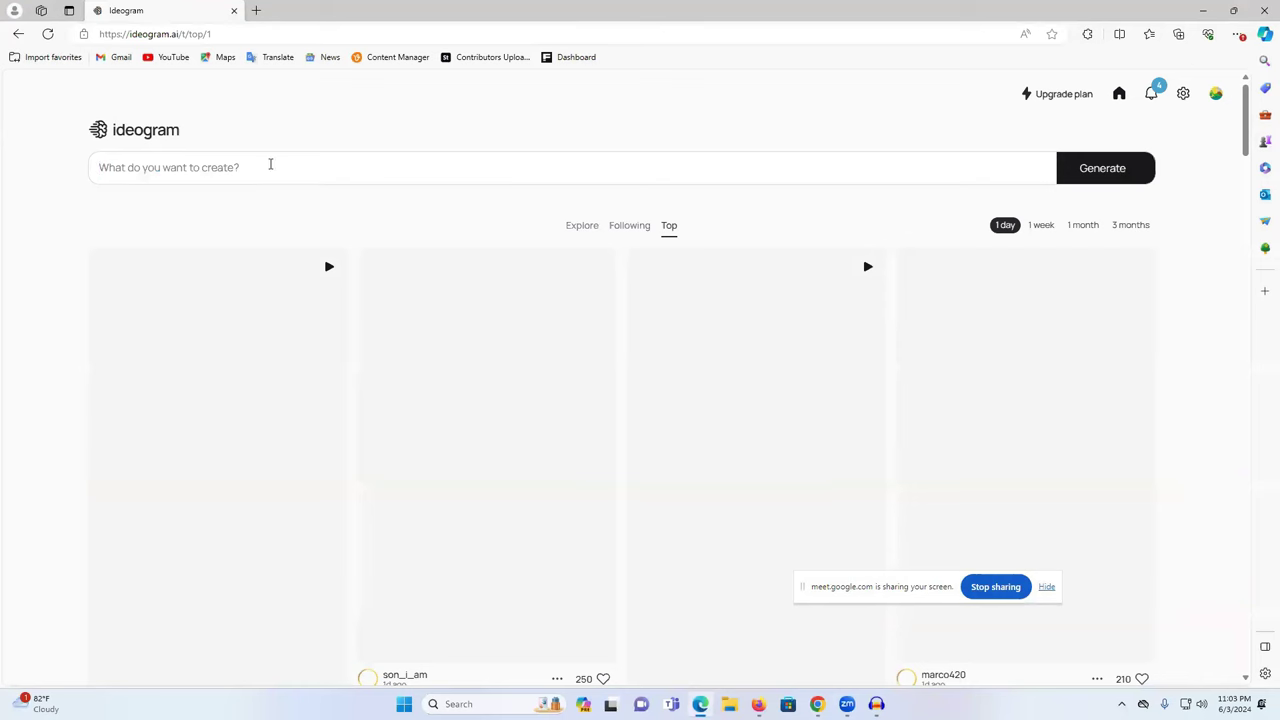
- Paste the Move Like Magic logo prompt into Ideogram, generate it, and view Chrome's finished logos
right_click(272, 165)
left_click(310, 294)
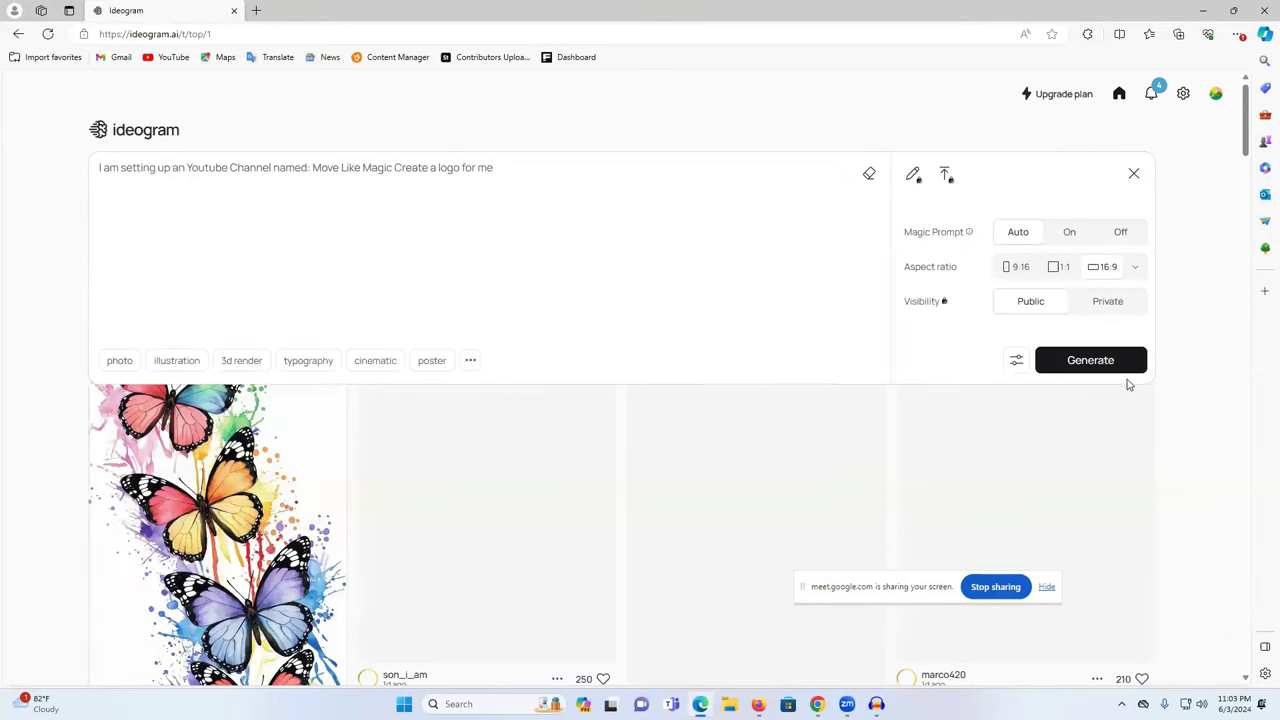
left_click(1088, 362)
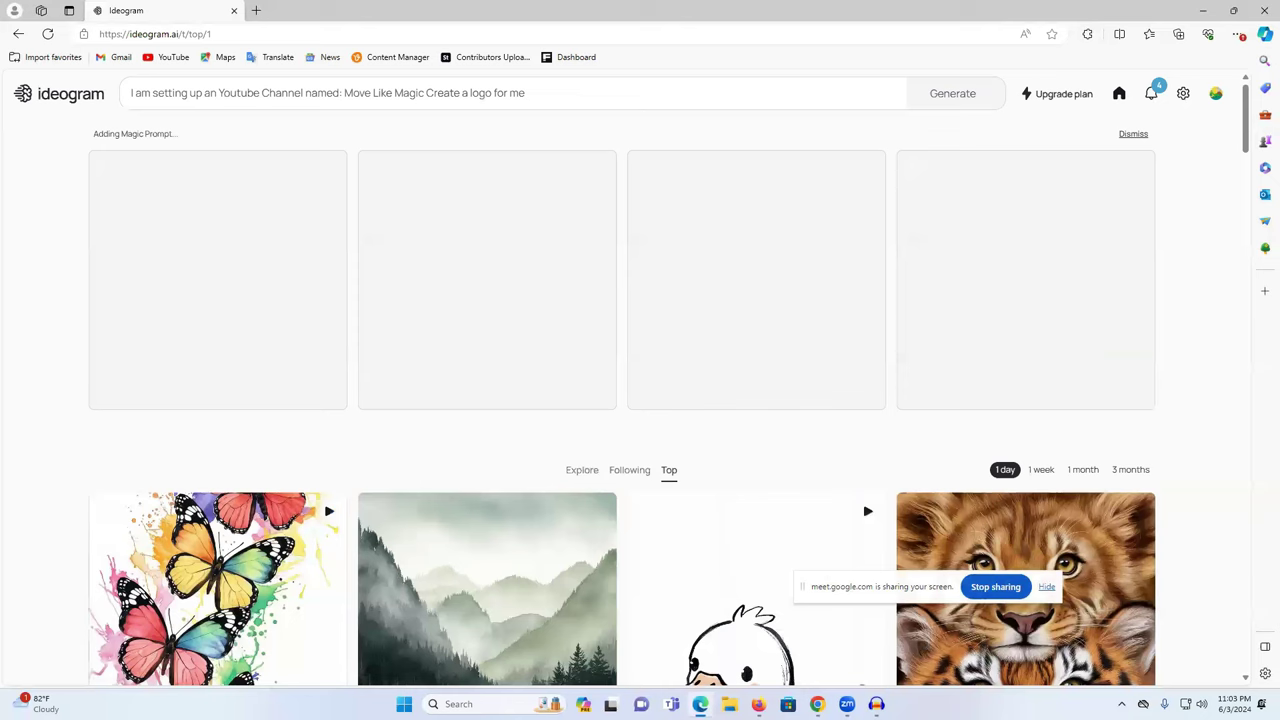
mouse_move(817, 704)
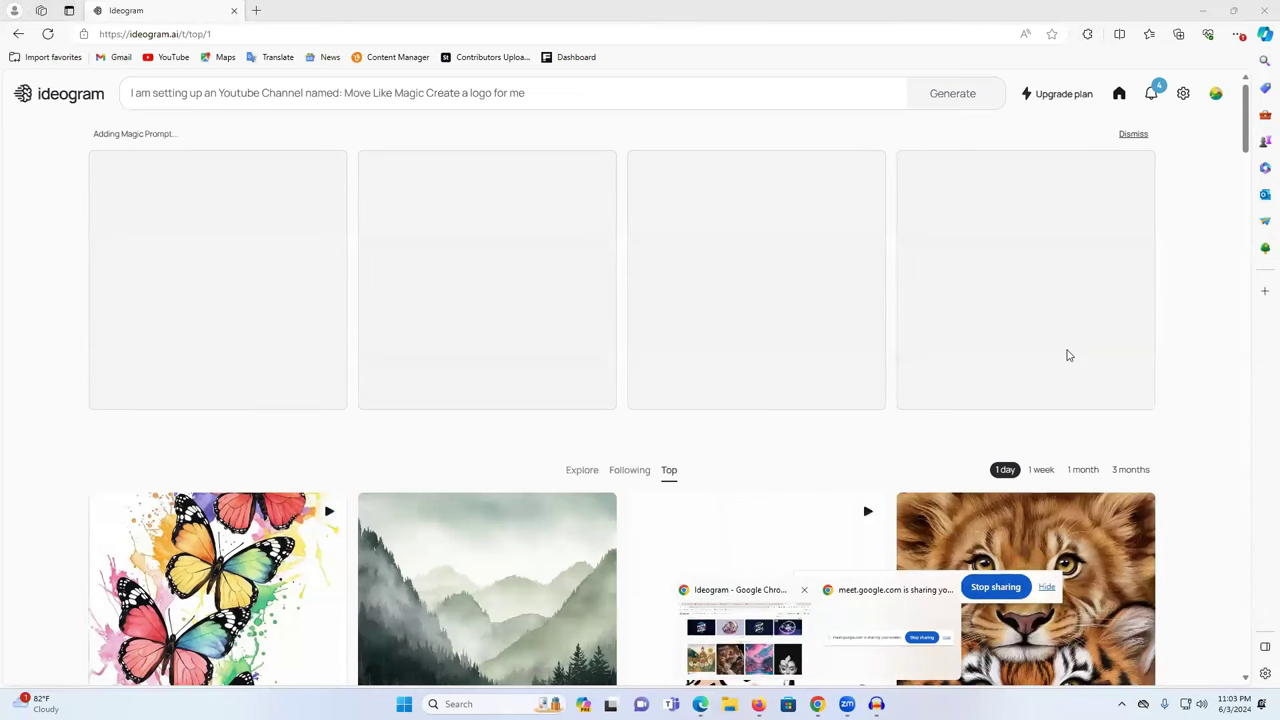
key("alt+Tab")
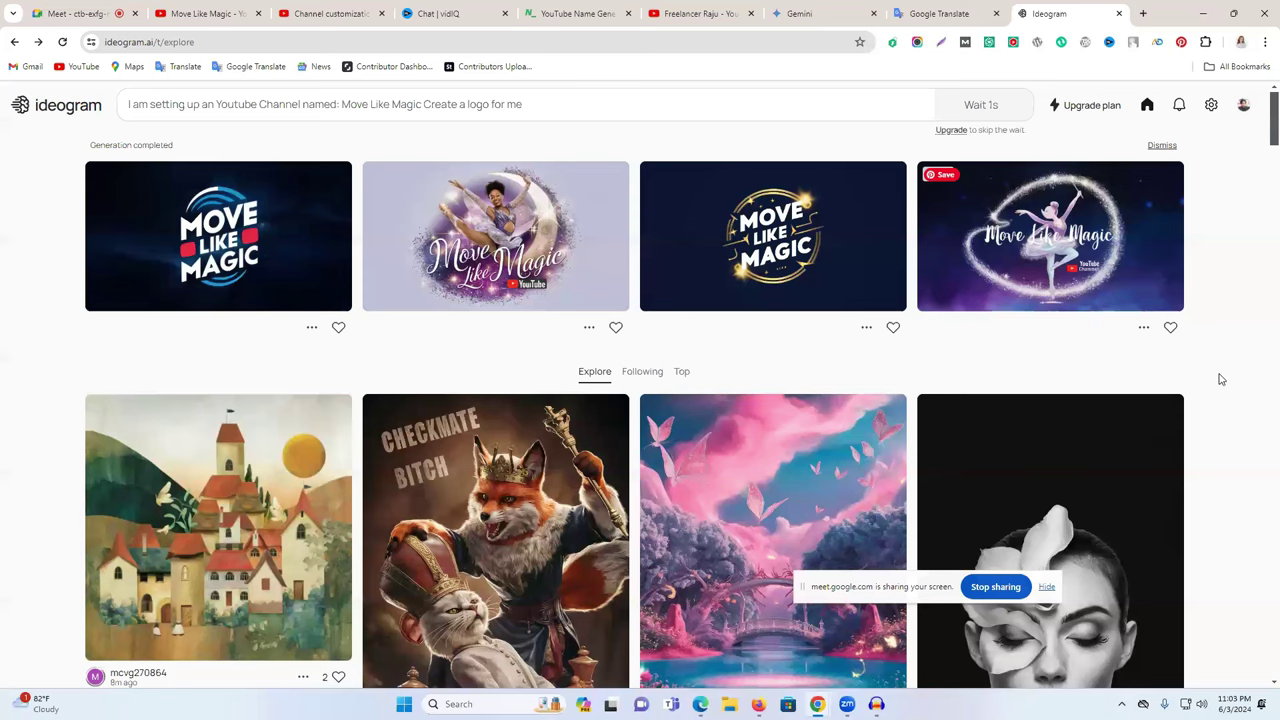
- Compare the logo variants and save the gold circular Move Like Magic logo as a .webp file
left_click(810, 240)
scroll(563, 426, "down", 2)
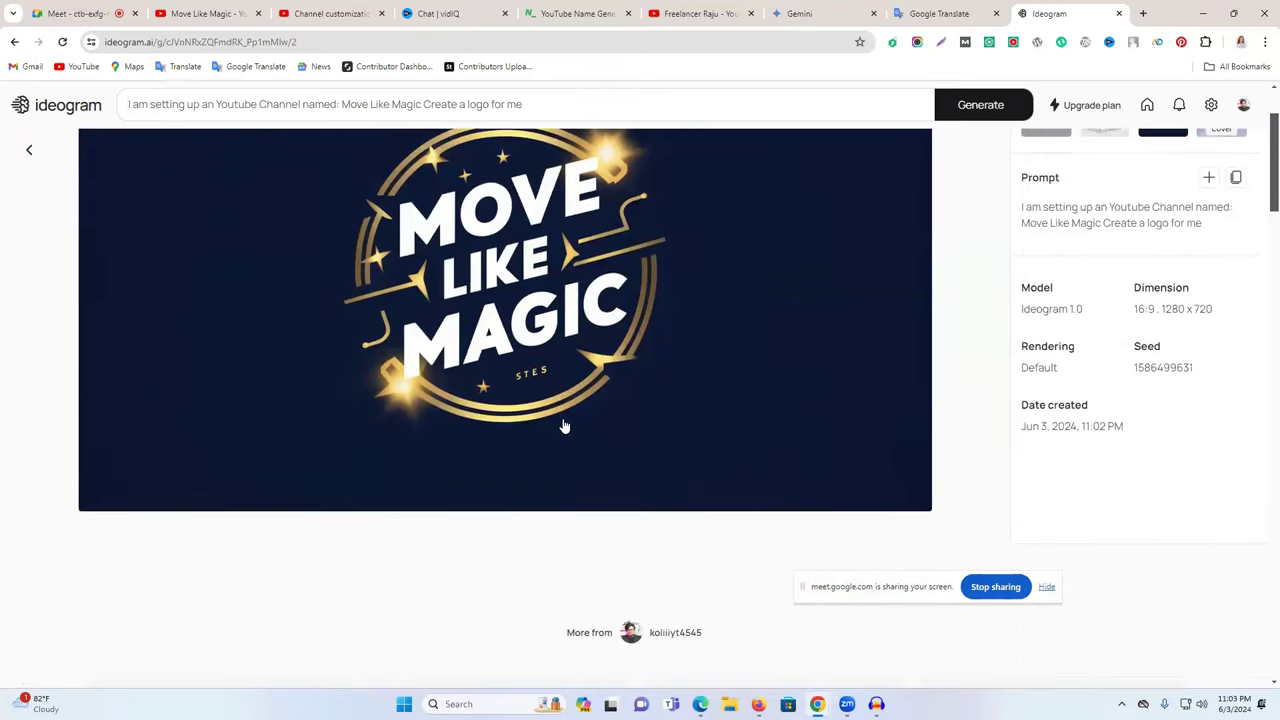
scroll(563, 426, "up", 2)
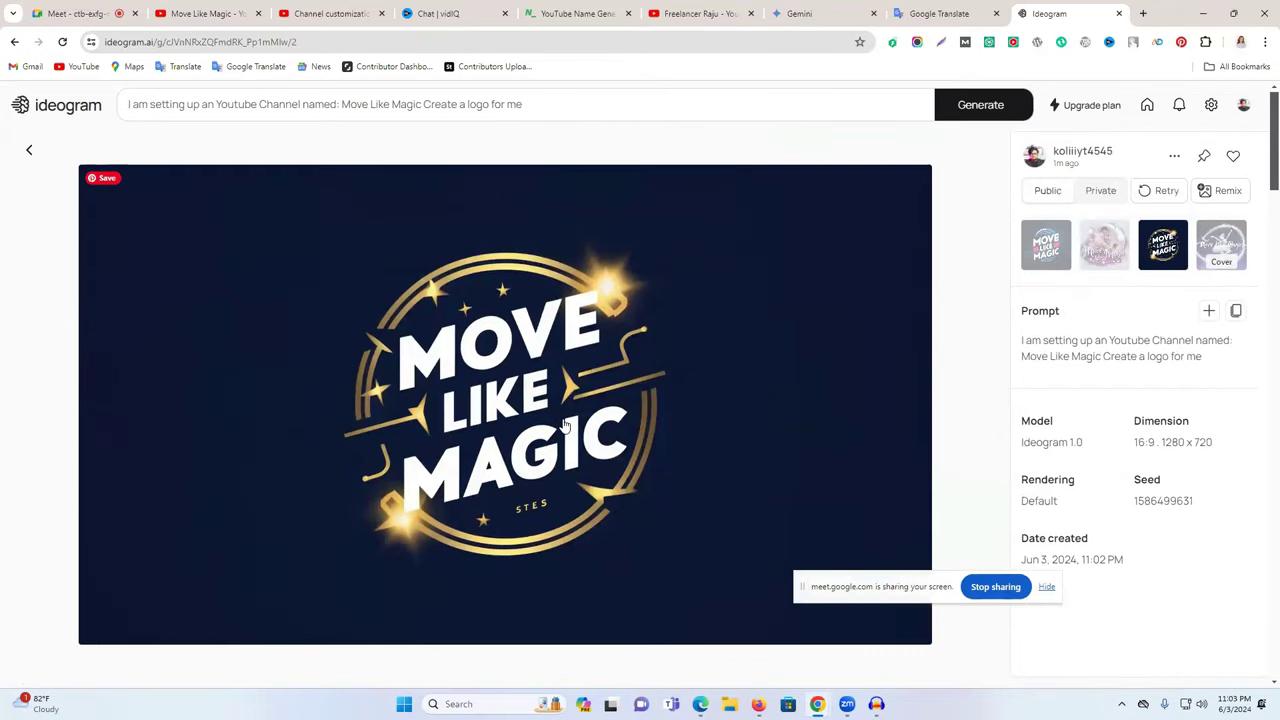
scroll(565, 426, "down", 1)
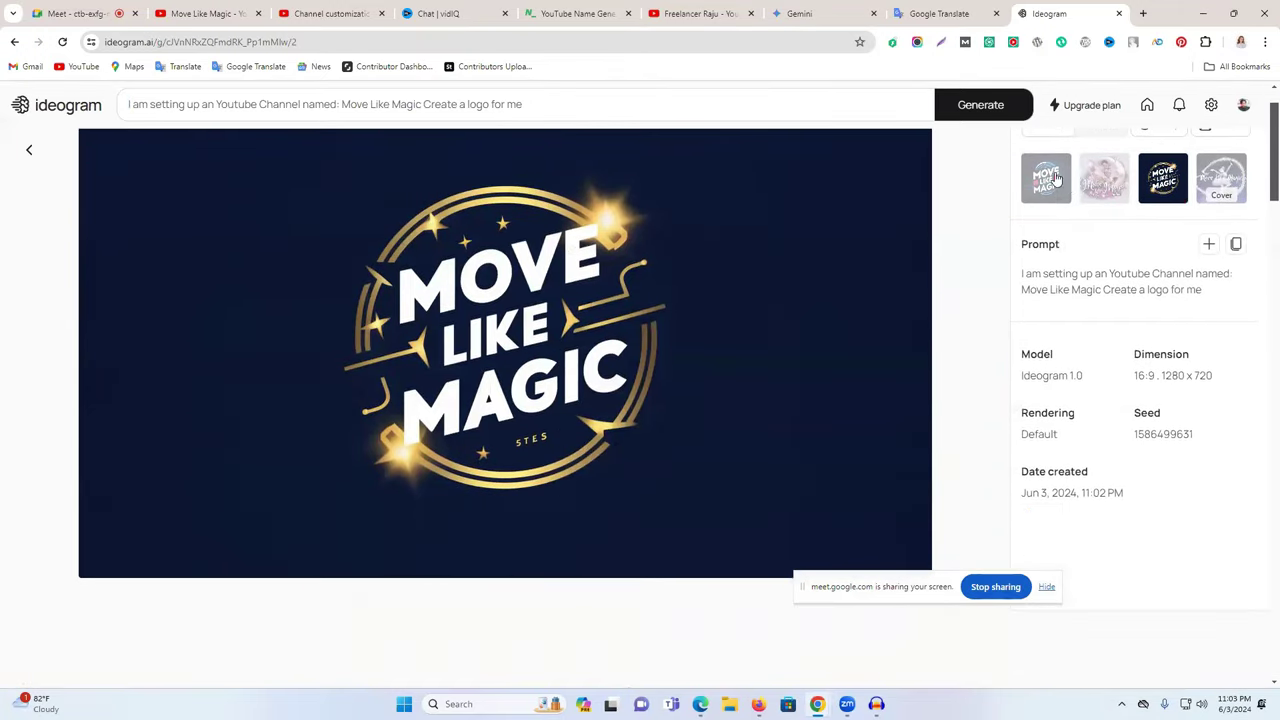
left_click(1035, 185)
left_click(1150, 255)
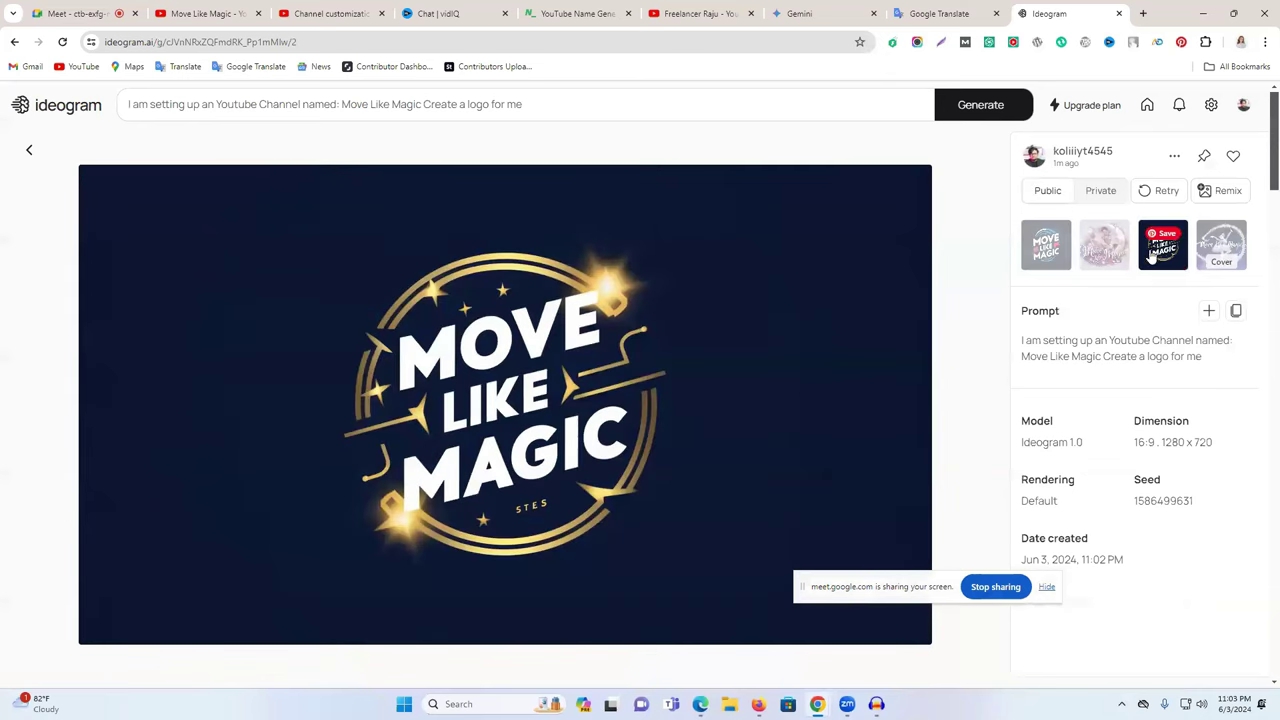
right_click(644, 267)
left_click(733, 304)
left_click(546, 338)
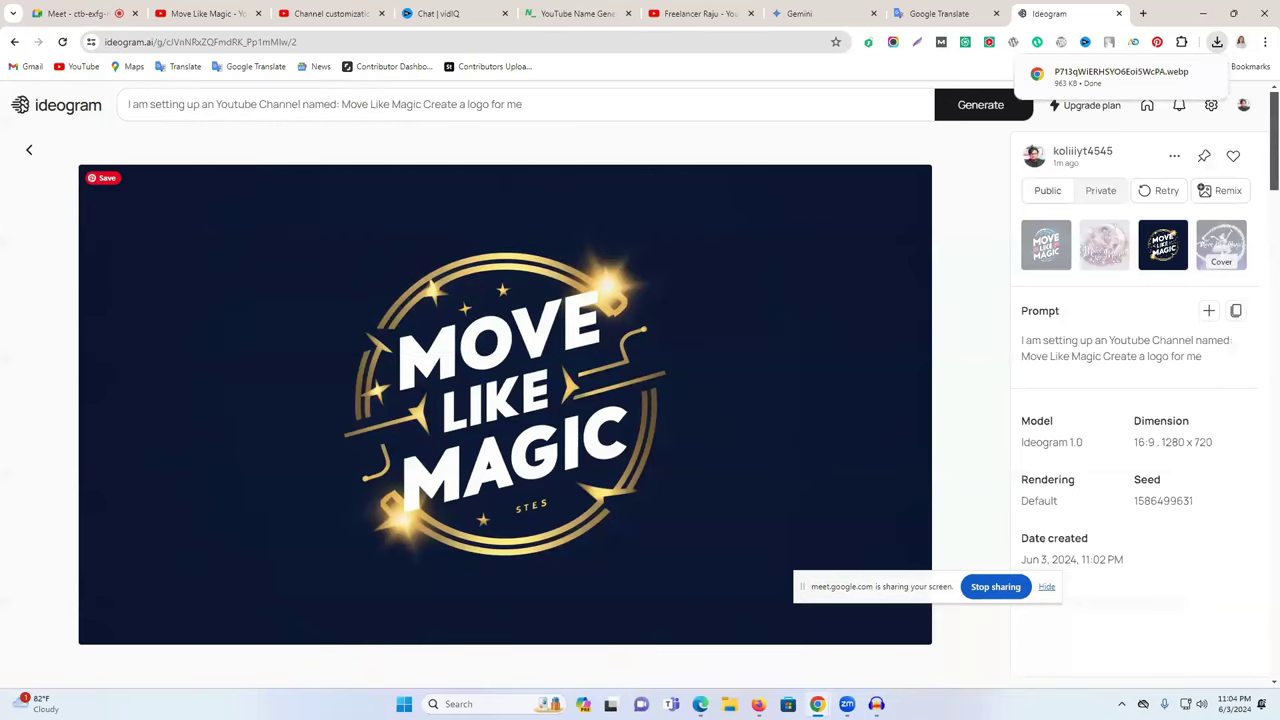
key("alt+Tab")
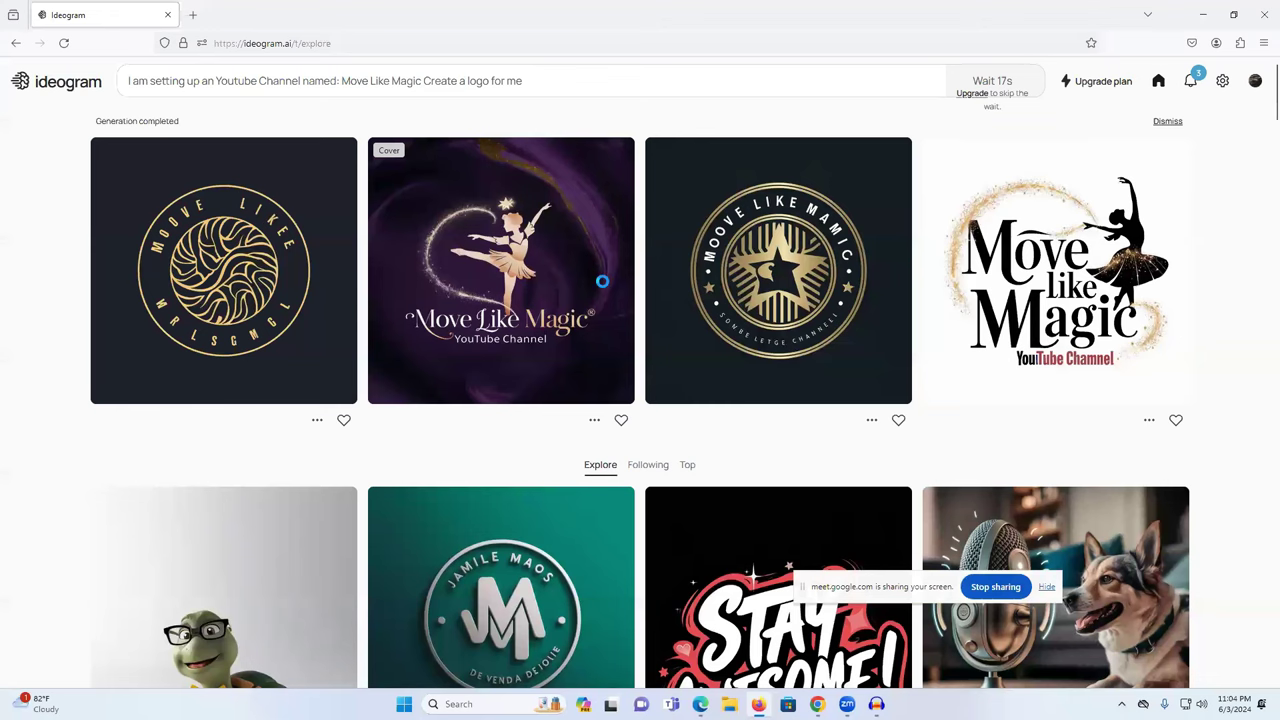
- In Edge, save the purple-and-silver Move Like Magic logo image
key("alt+Tab")
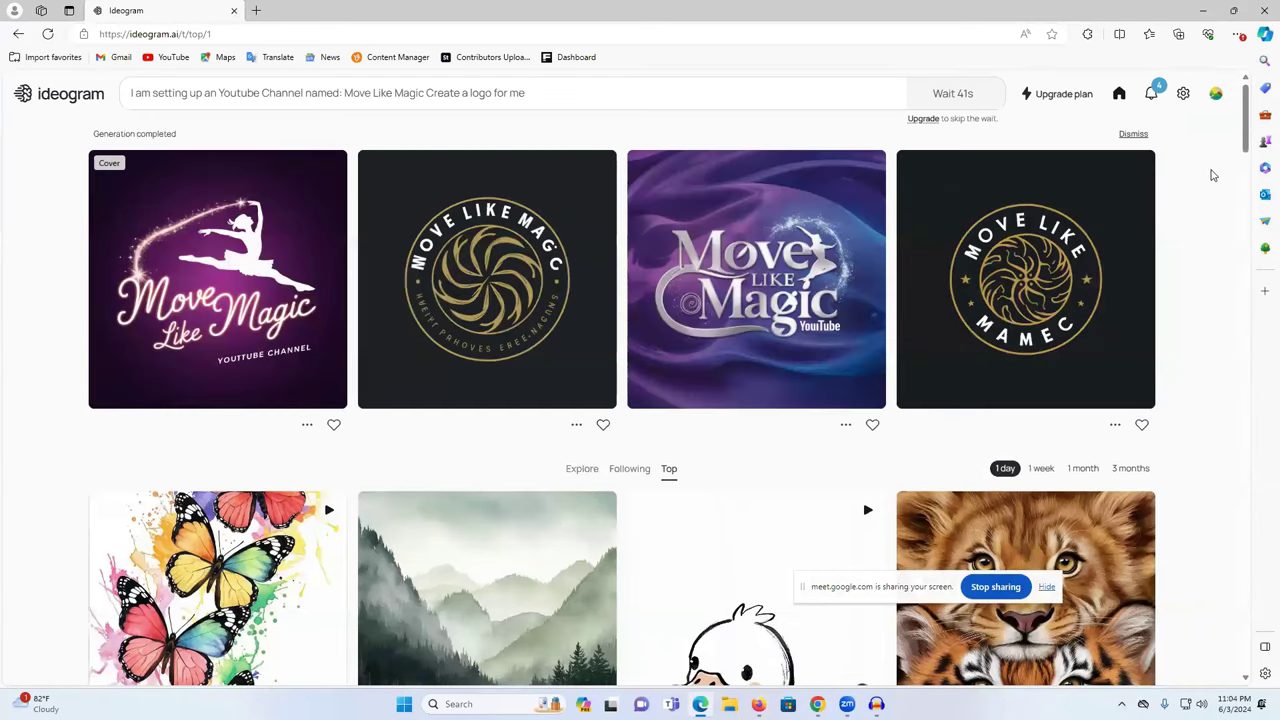
left_click(798, 262)
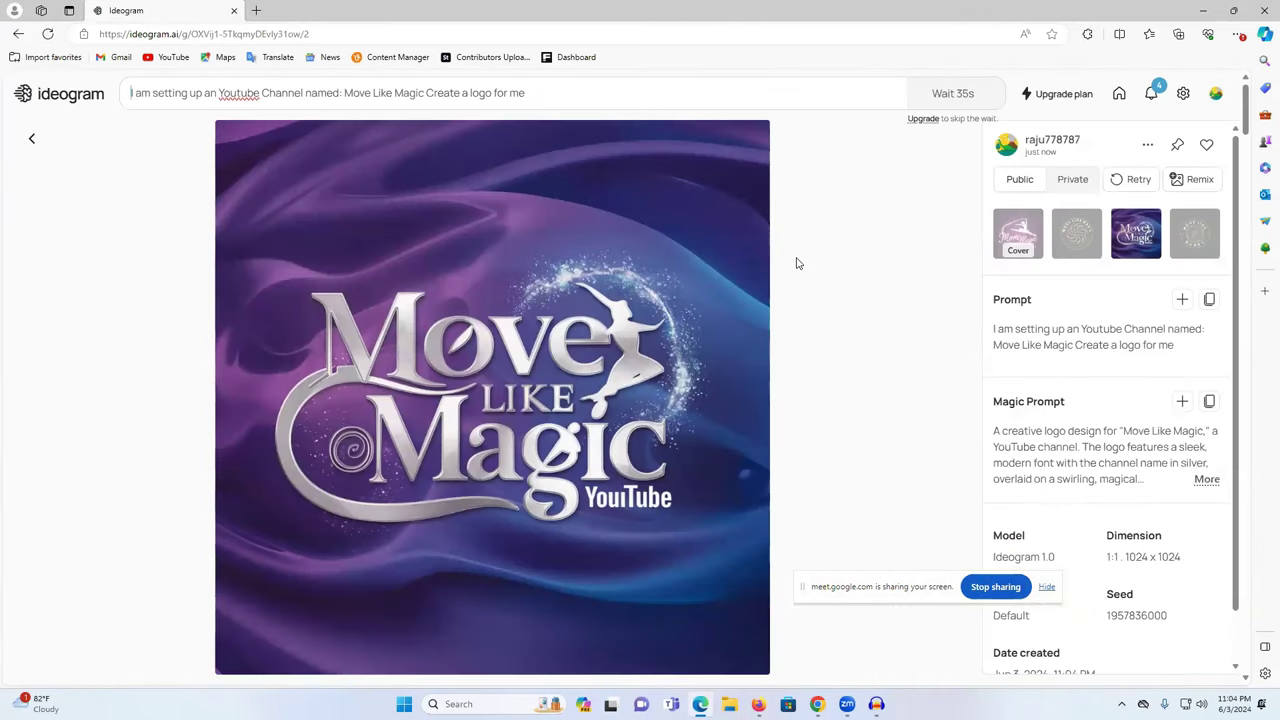
right_click(533, 207)
left_click(570, 282)
left_click(522, 336)
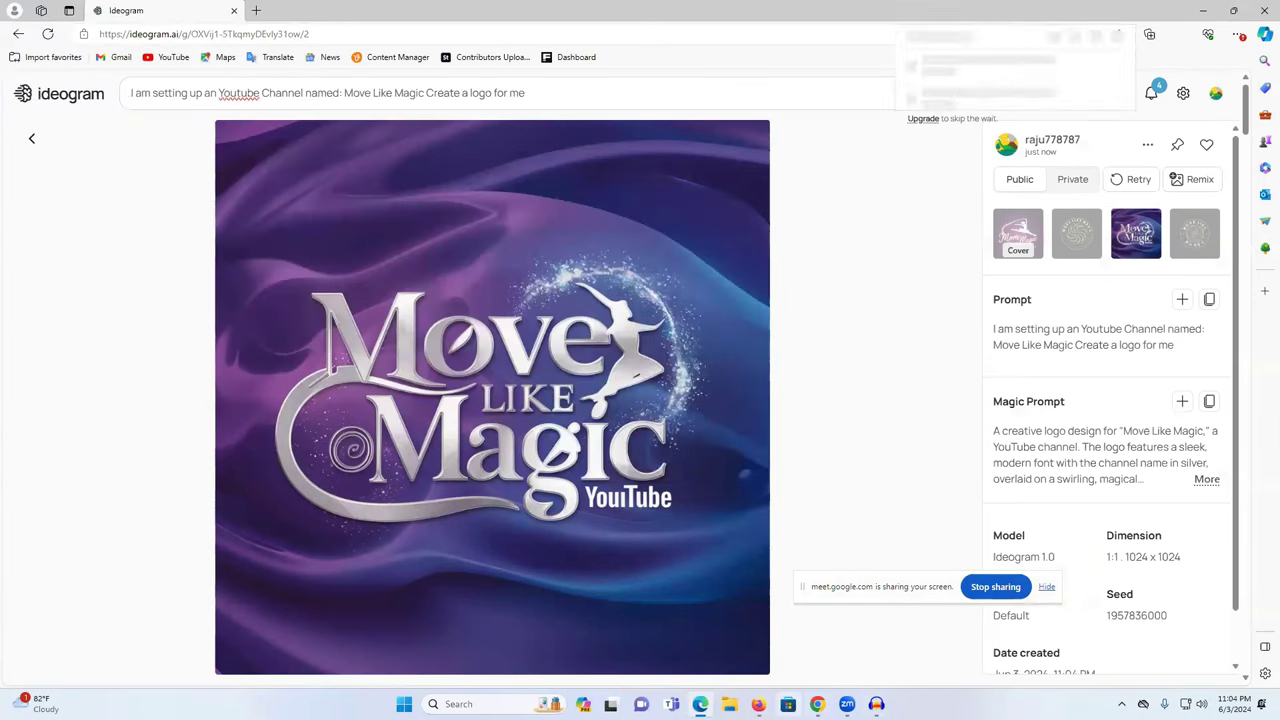
- In Chrome, generate a new square 1:1 set from the logo prompt
left_click(797, 643)
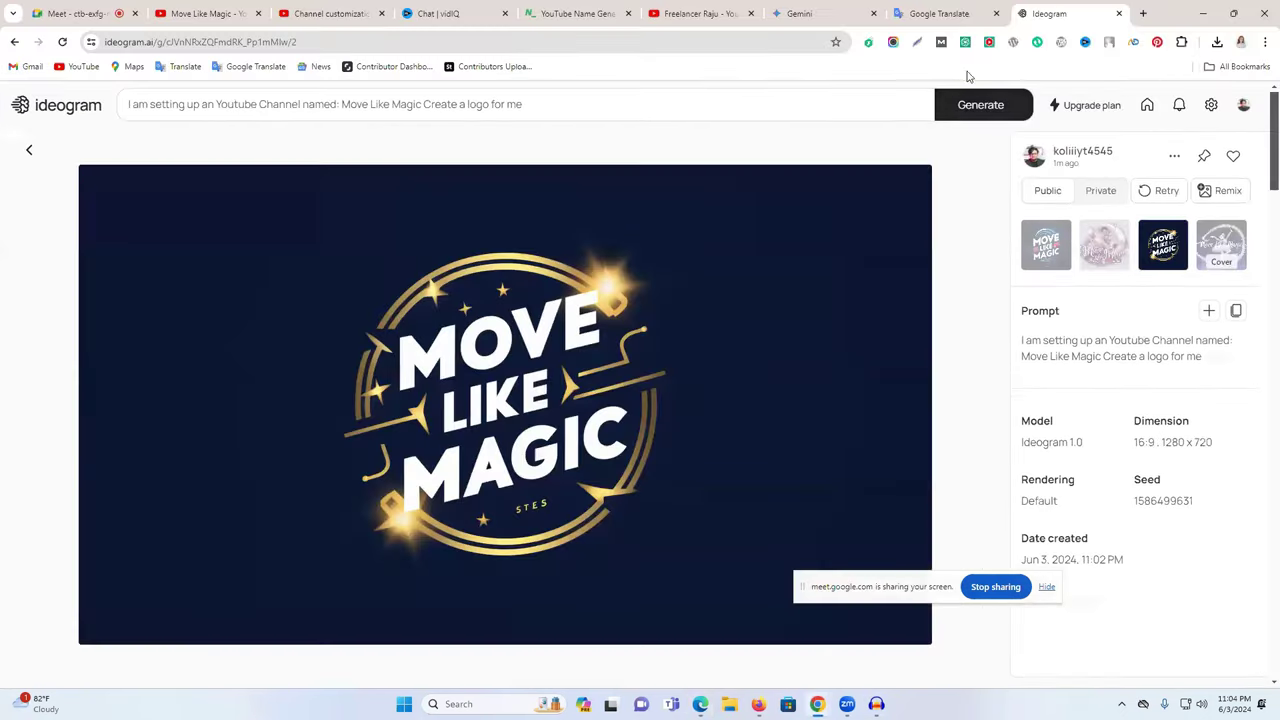
left_click(789, 106)
left_click(1037, 204)
left_click(1070, 300)
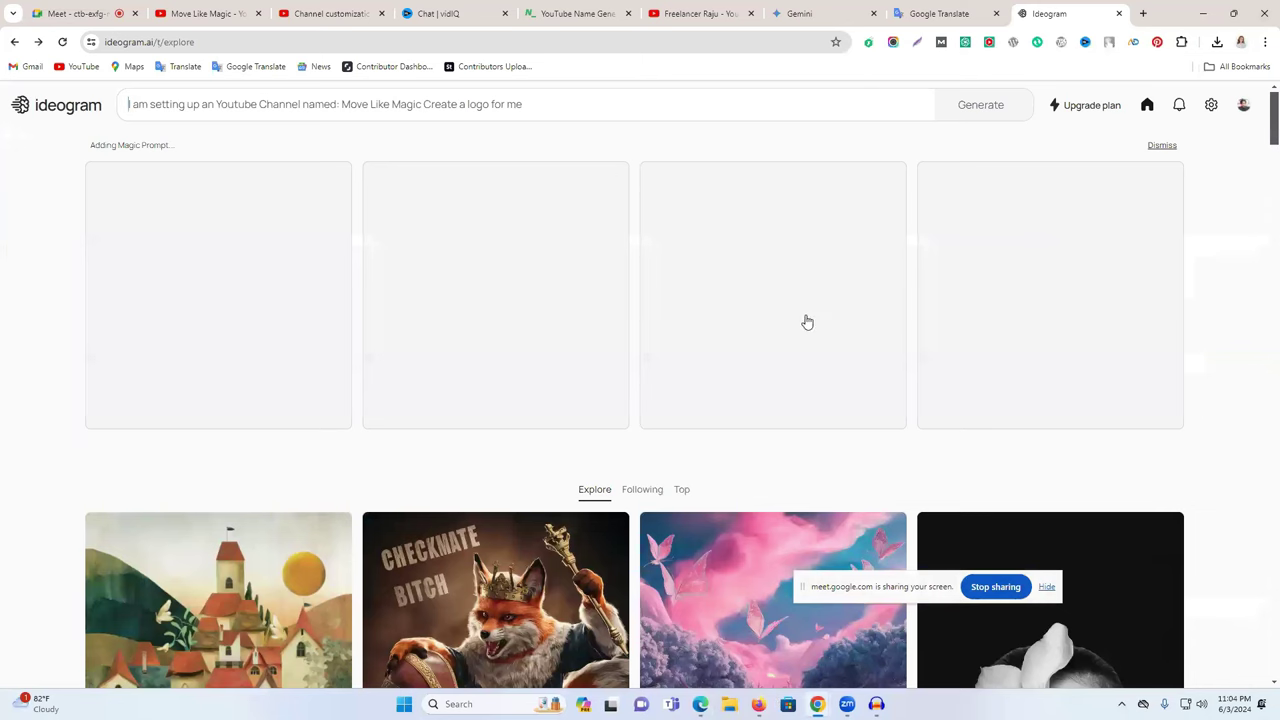
- Check each browser's Ideogram window and start another logo prompt generation in Edge
key("alt+Tab")
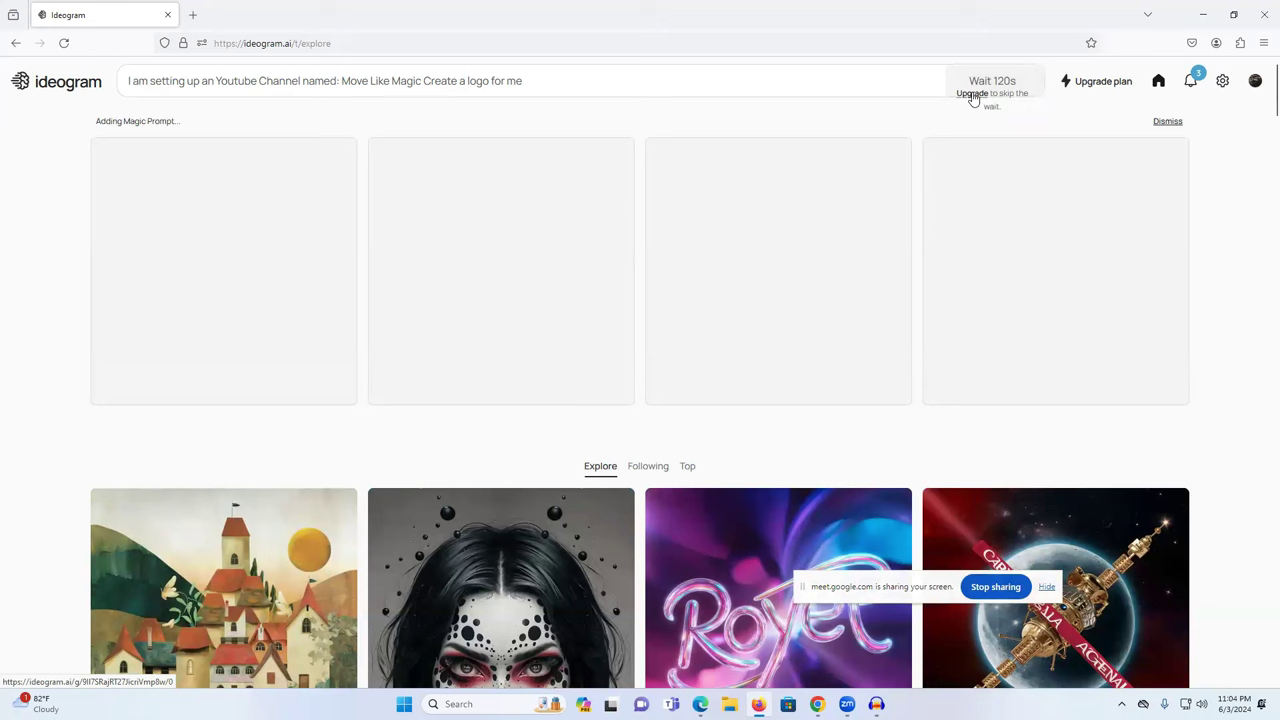
key("alt+Tab")
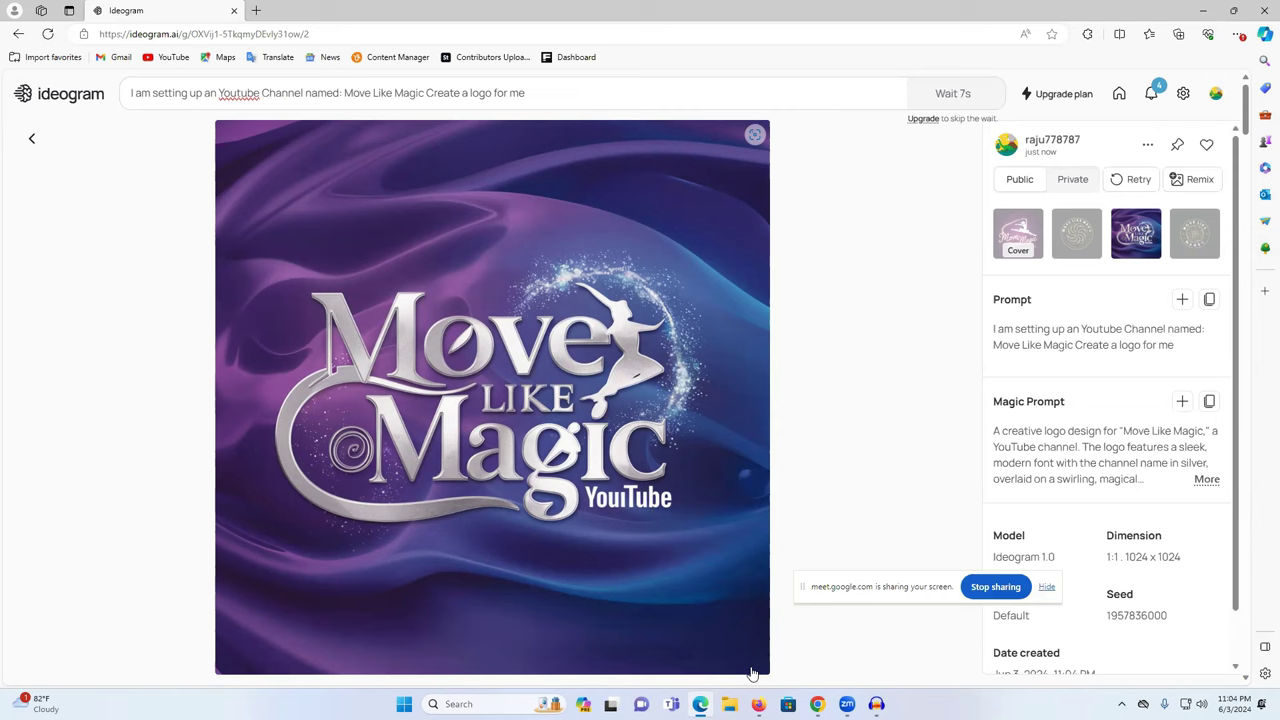
key("alt+Tab")
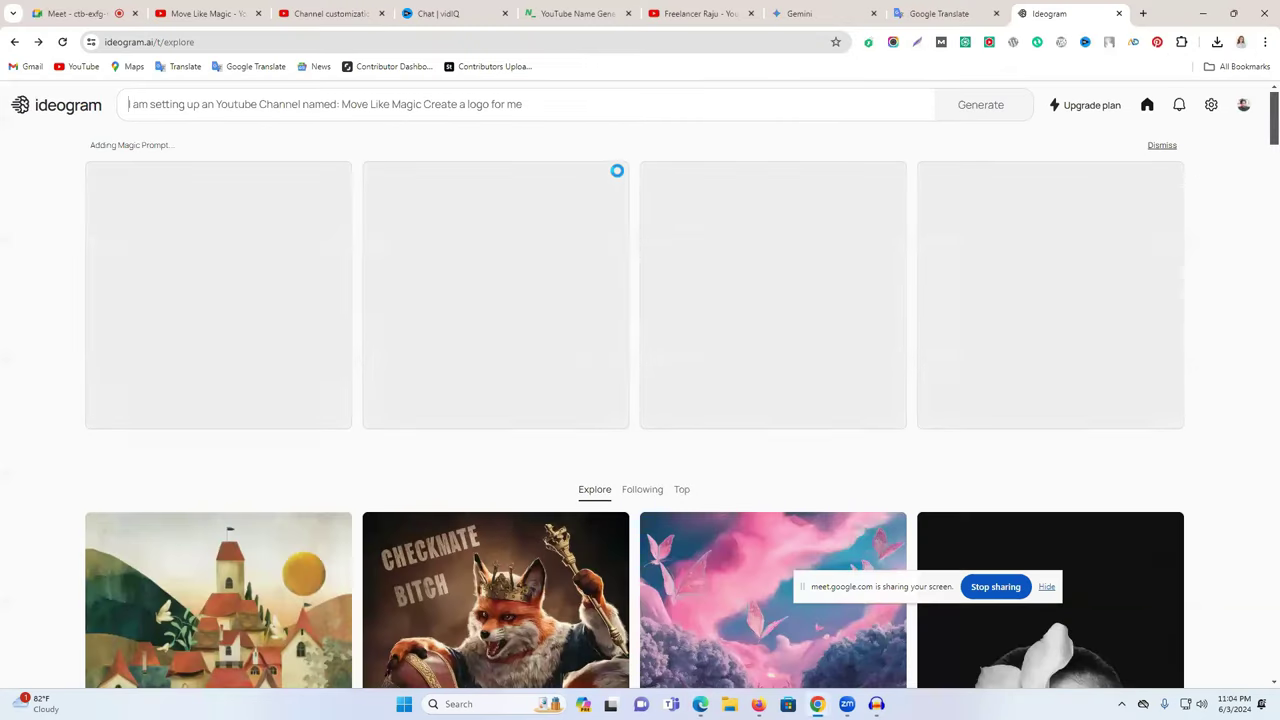
left_click(607, 106)
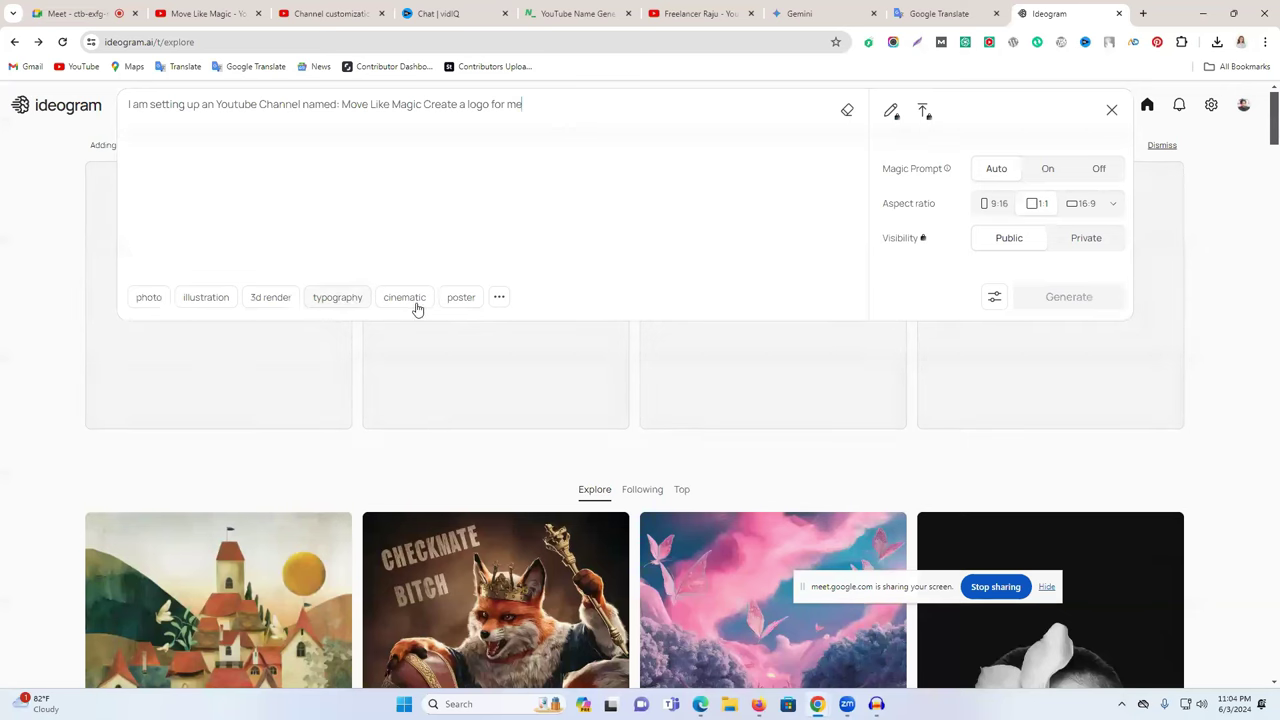
left_click(1220, 310)
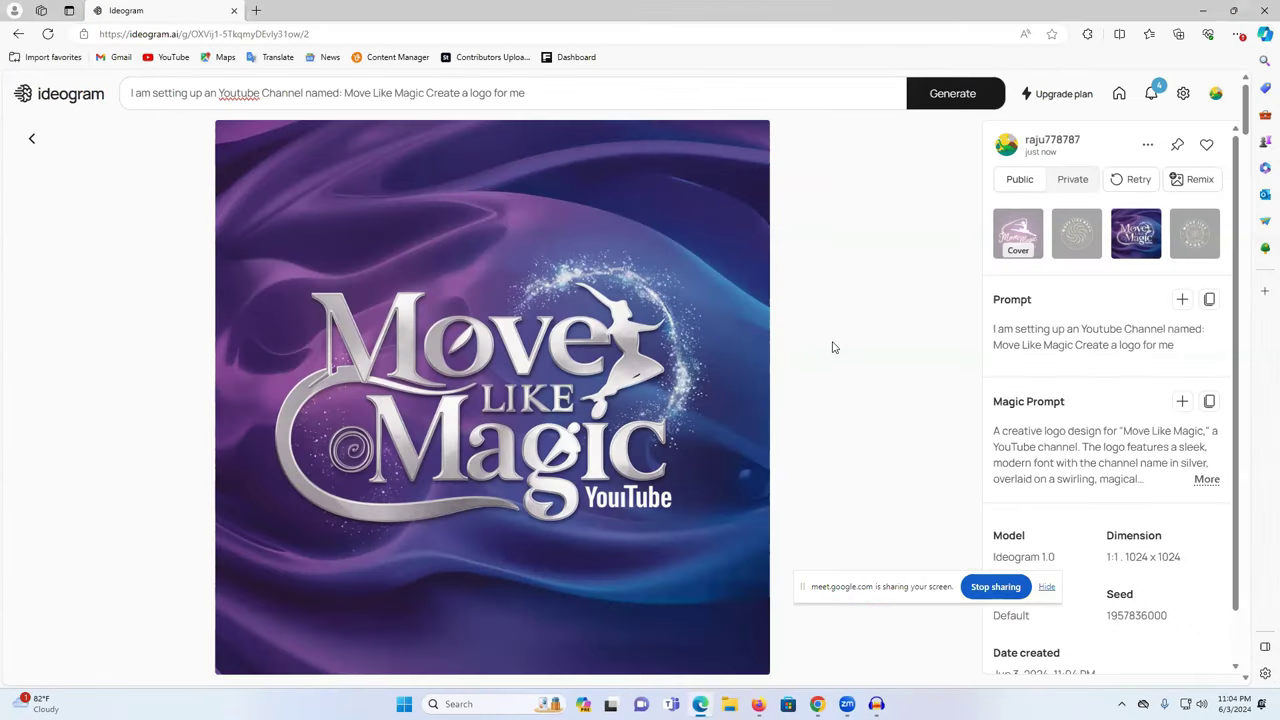
left_click(963, 104)
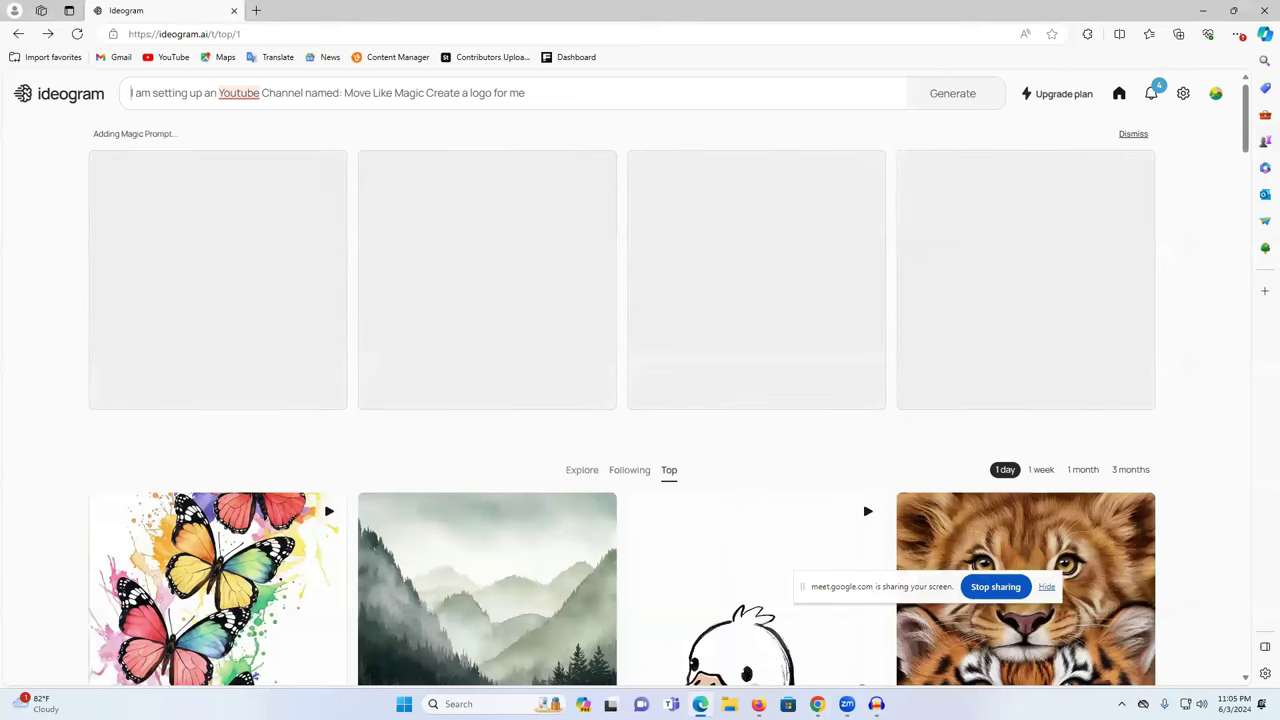
left_click(808, 700)
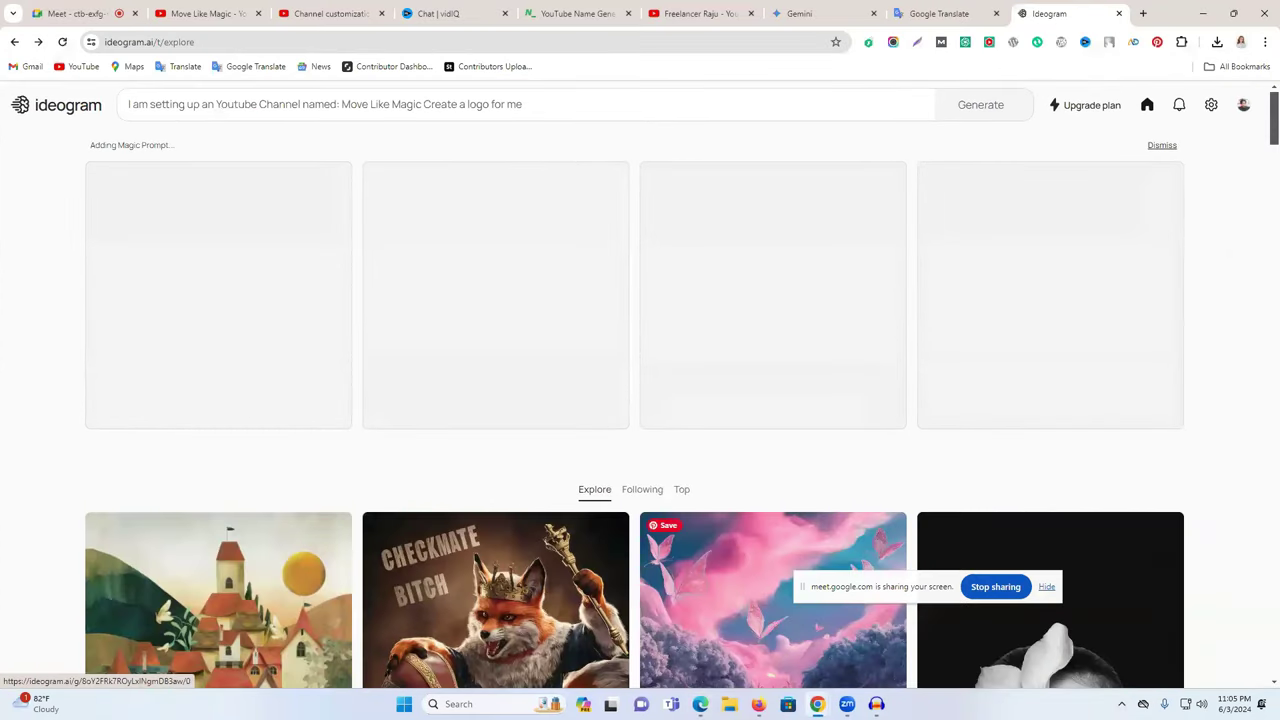
- In Firefox, save the fourth Move Like Magic logo image and return to the Explore feed
key("alt+Tab")
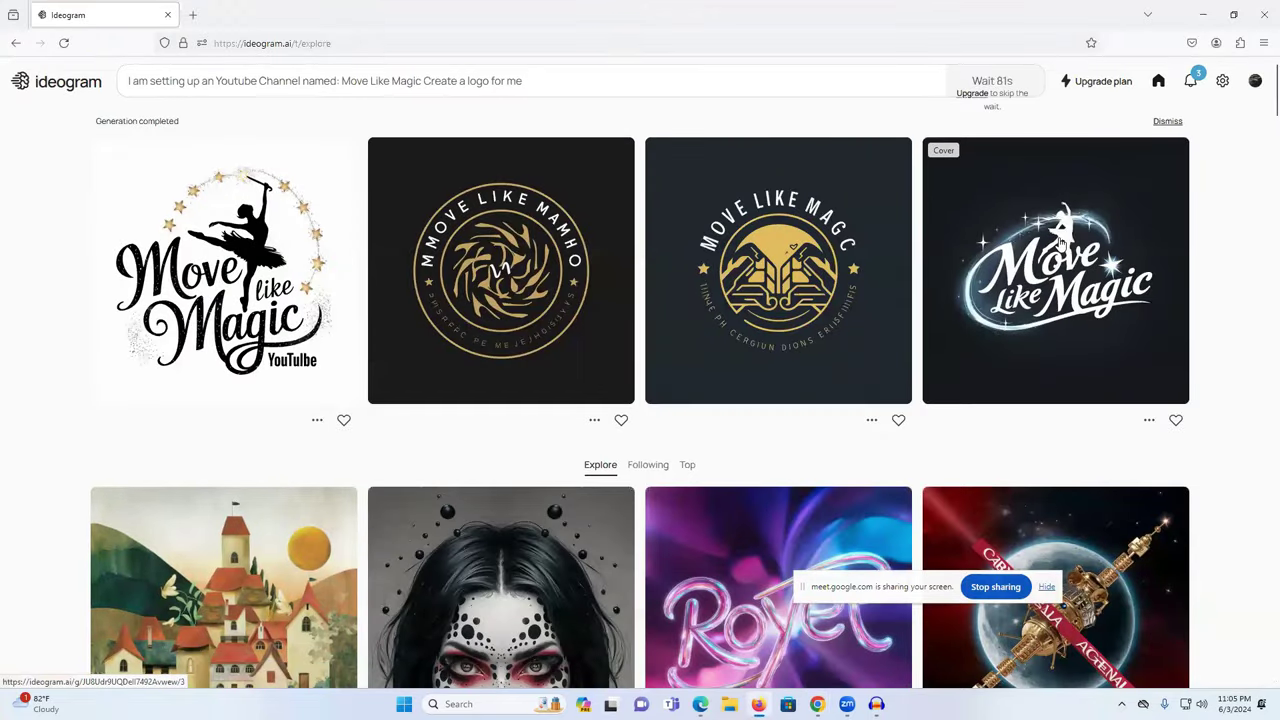
left_click(1065, 222)
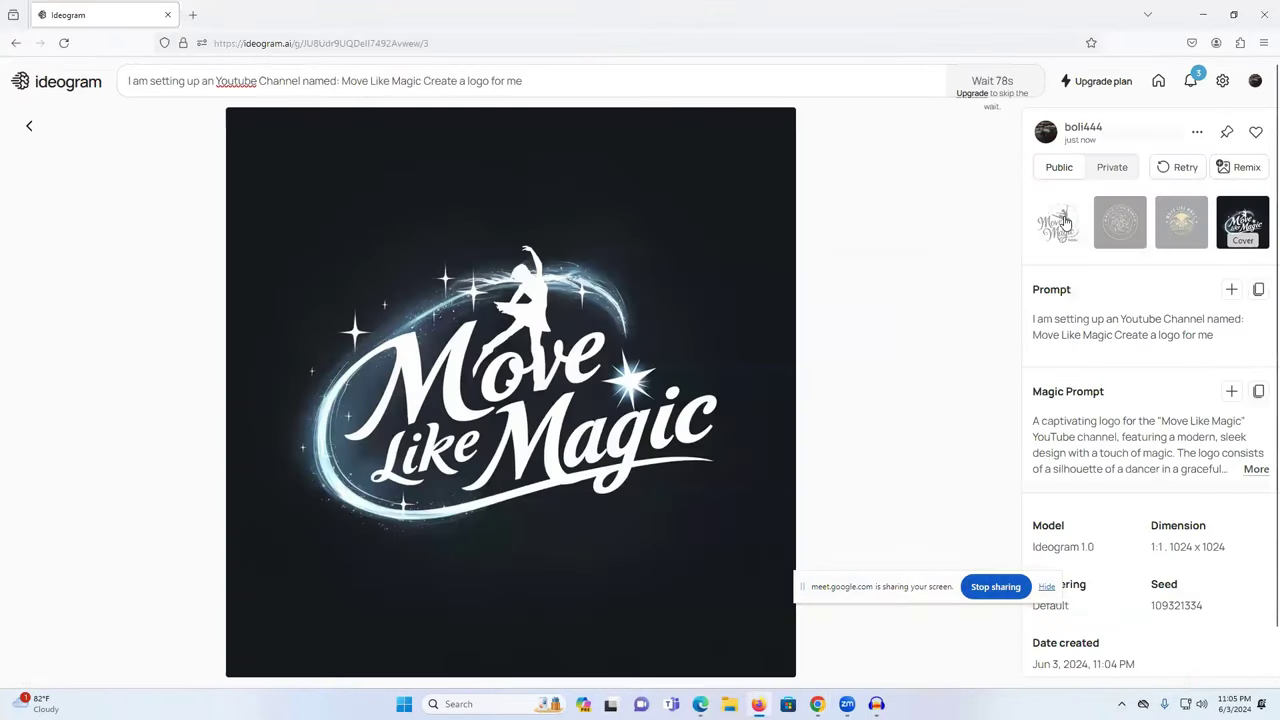
right_click(468, 240)
key("v")
key("Return")
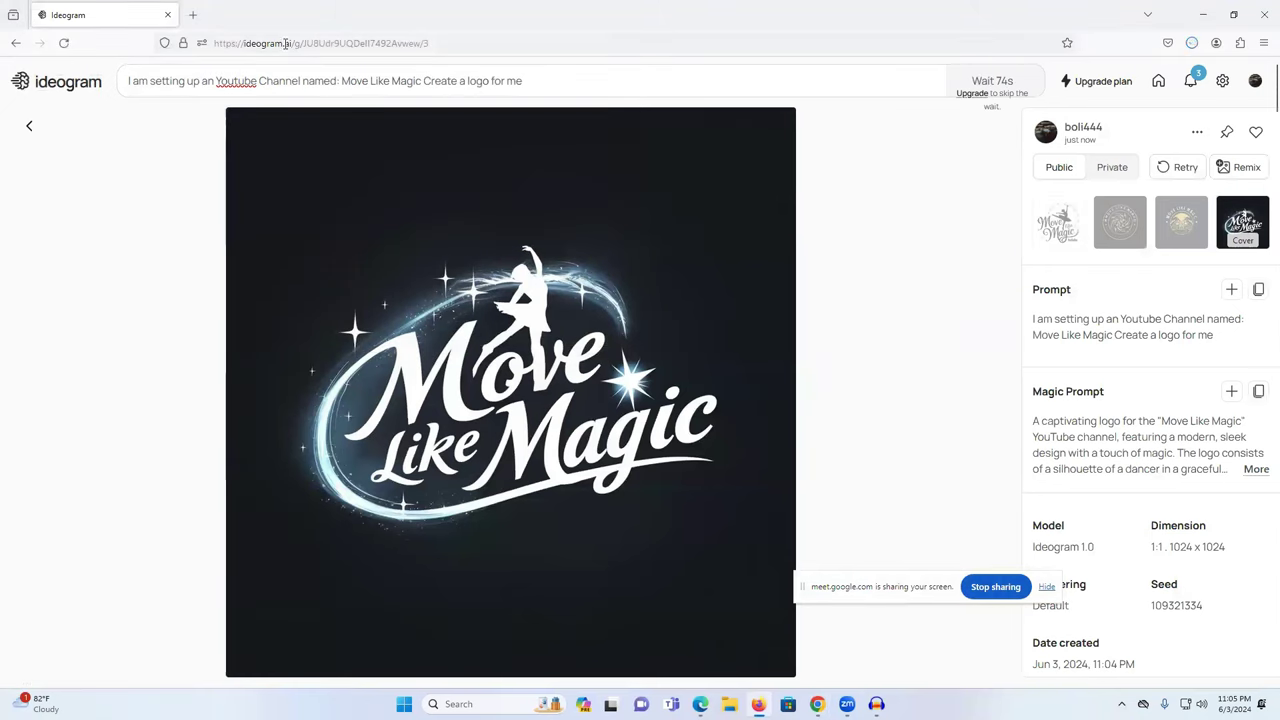
left_click(28, 126)
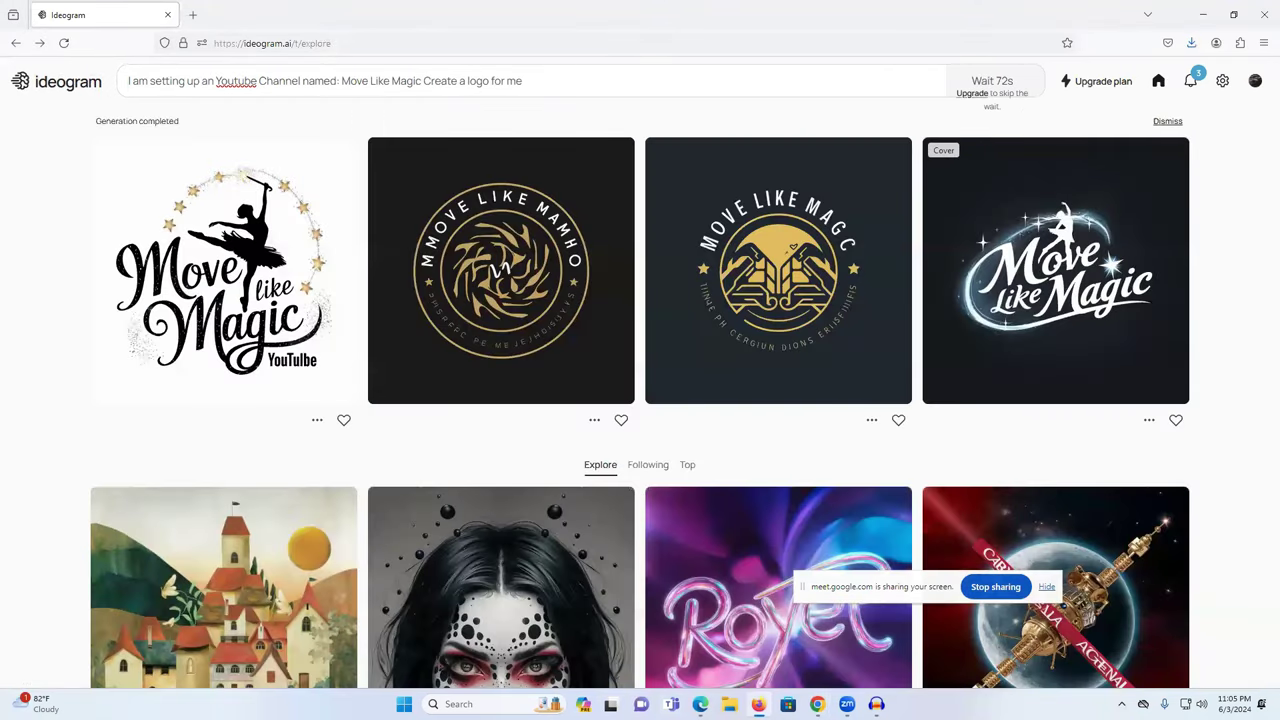
- Check generation progress in the Chrome and Edge windows, then move on to Google Translate
mouse_move(817, 704)
key("alt+Tab")
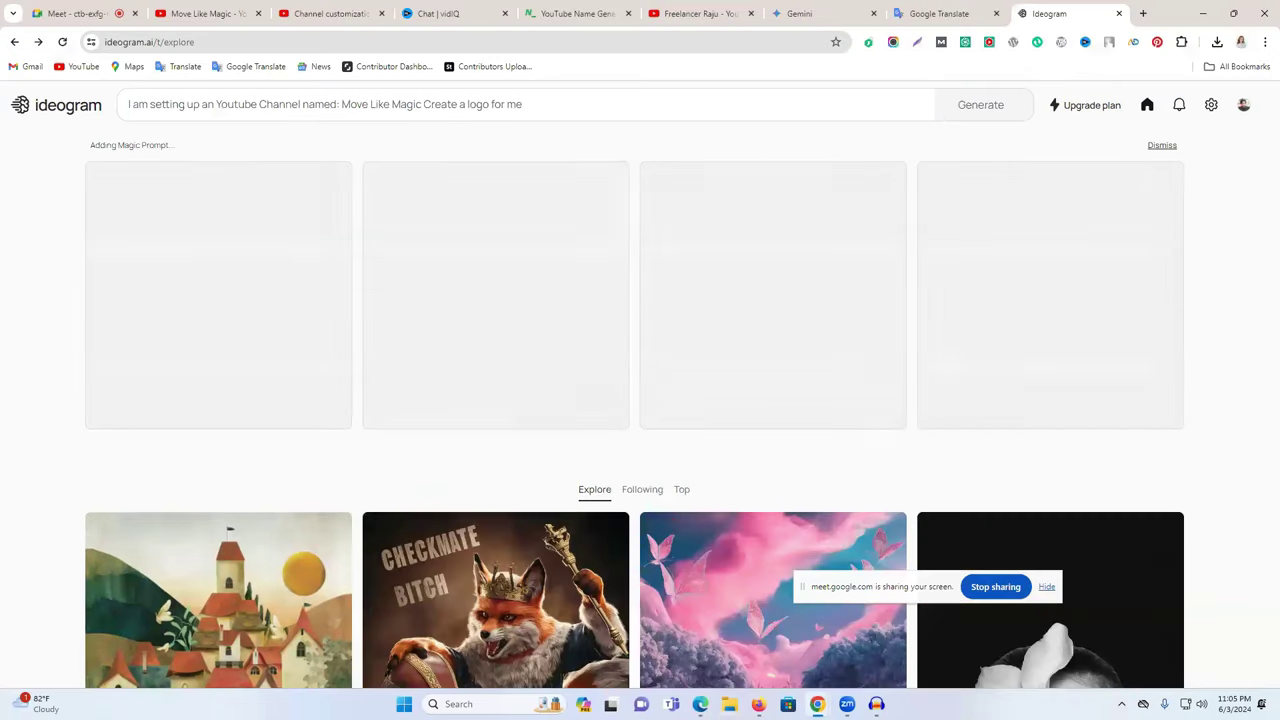
key("alt+Tab")
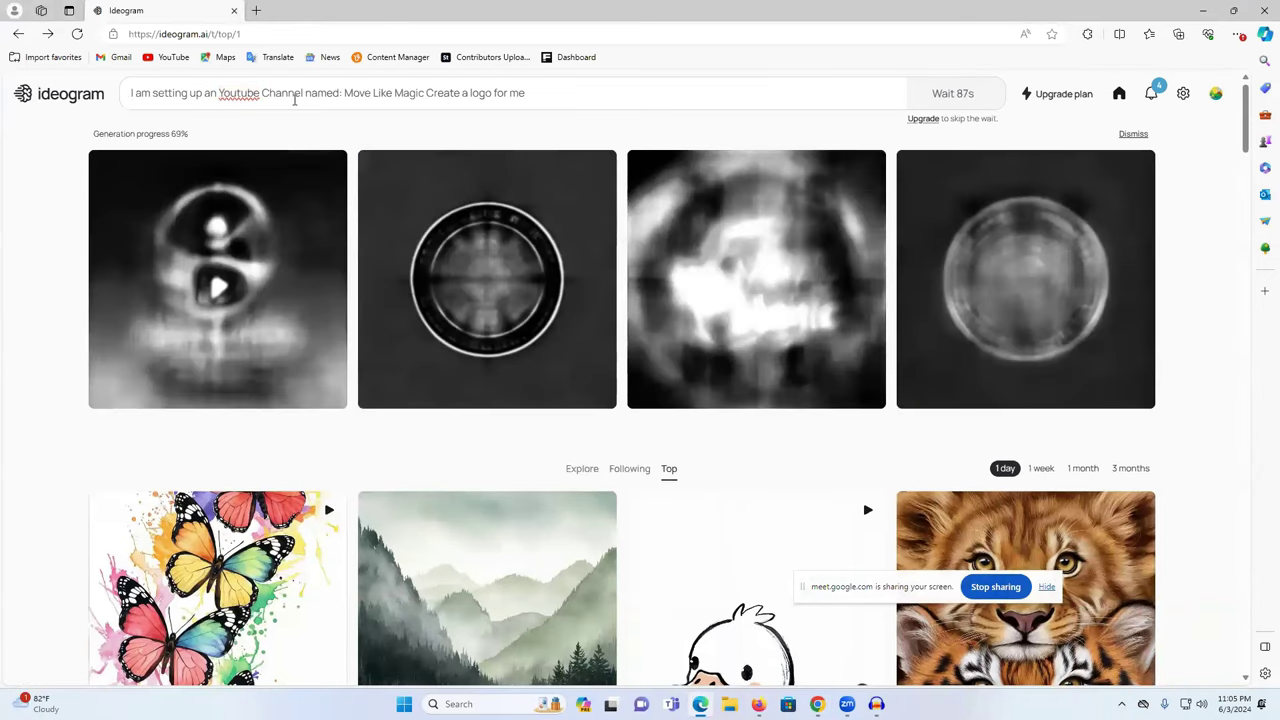
scroll(400, 230, "down", 2)
scroll(418, 244, "up", 2)
key("alt+Tab")
- Translate the logo prompt into Bengali and select the full English prompt text
left_click(677, 184)
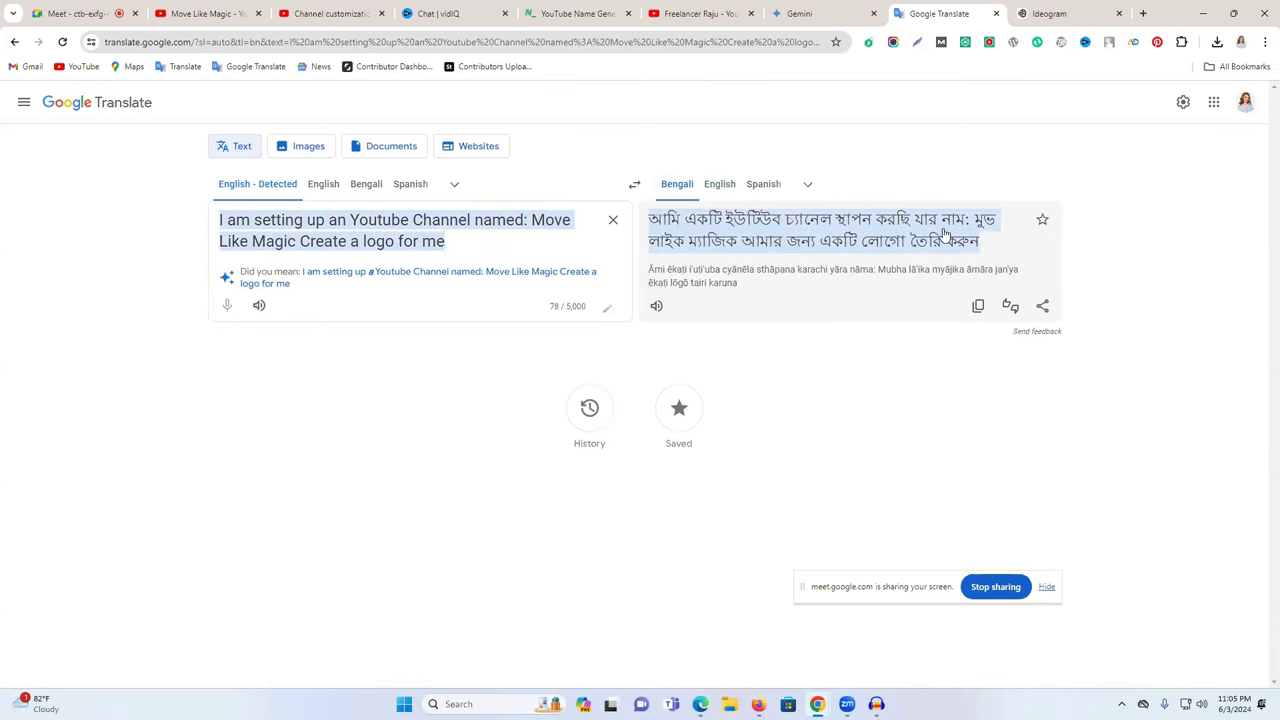
left_click_drag(533, 219, 526, 220)
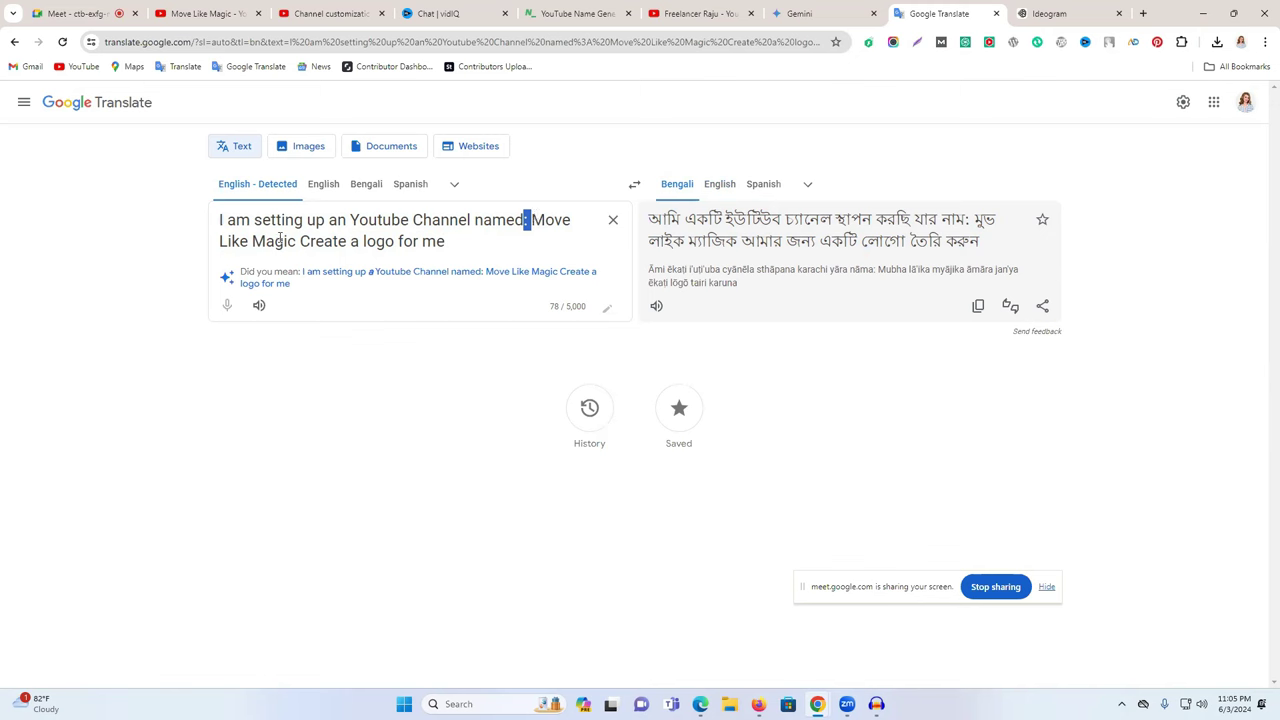
left_click_drag(300, 241, 491, 248)
left_click(492, 247)
triple_click(492, 246)
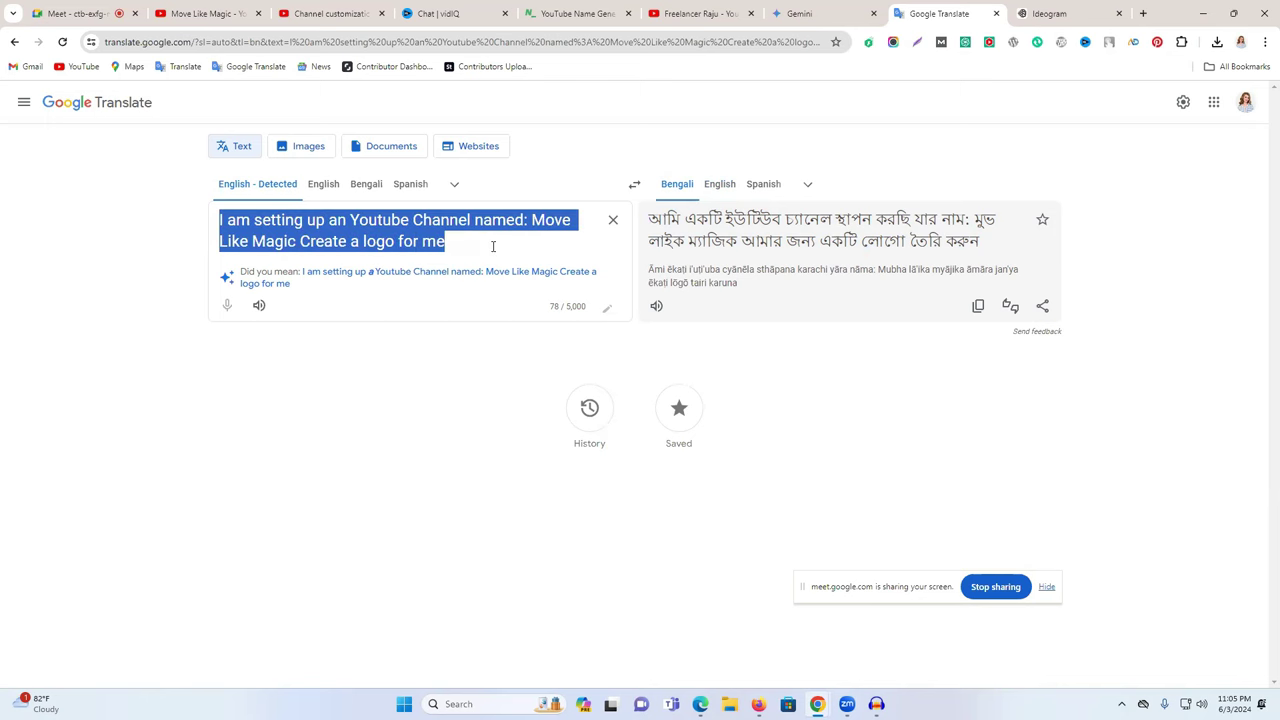
left_click(806, 13)
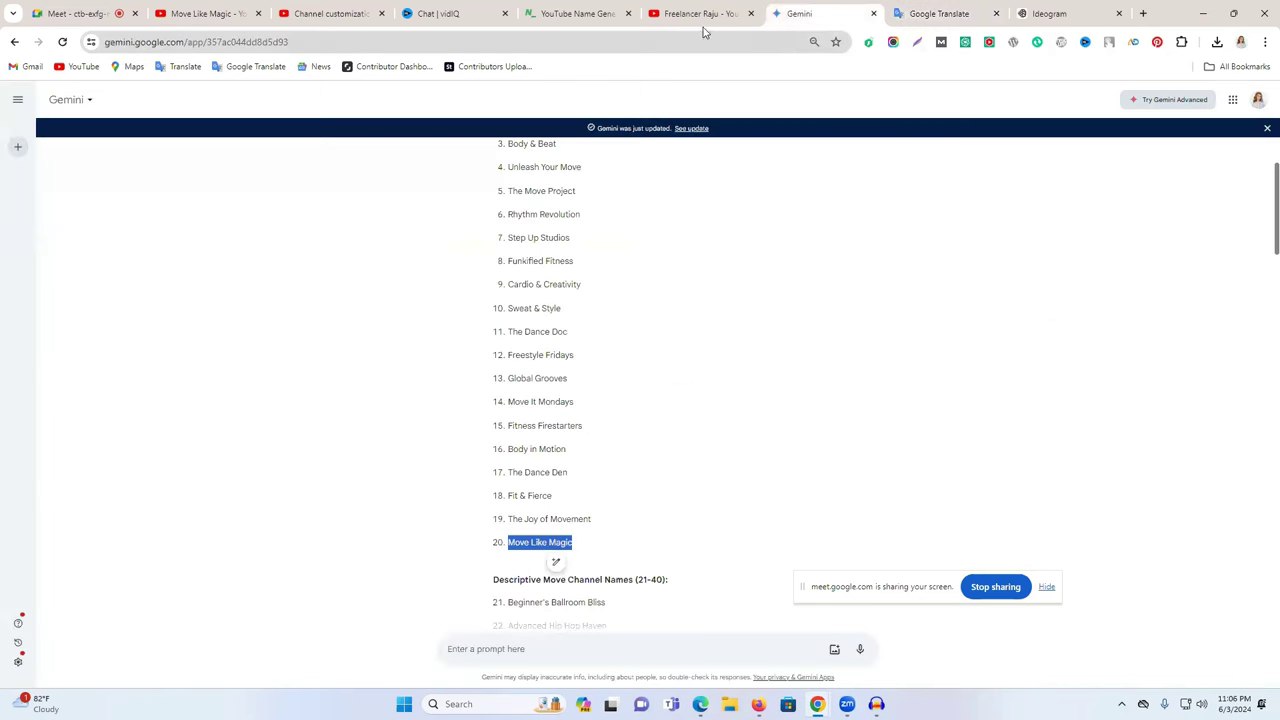
left_click(470, 13)
left_click(330, 13)
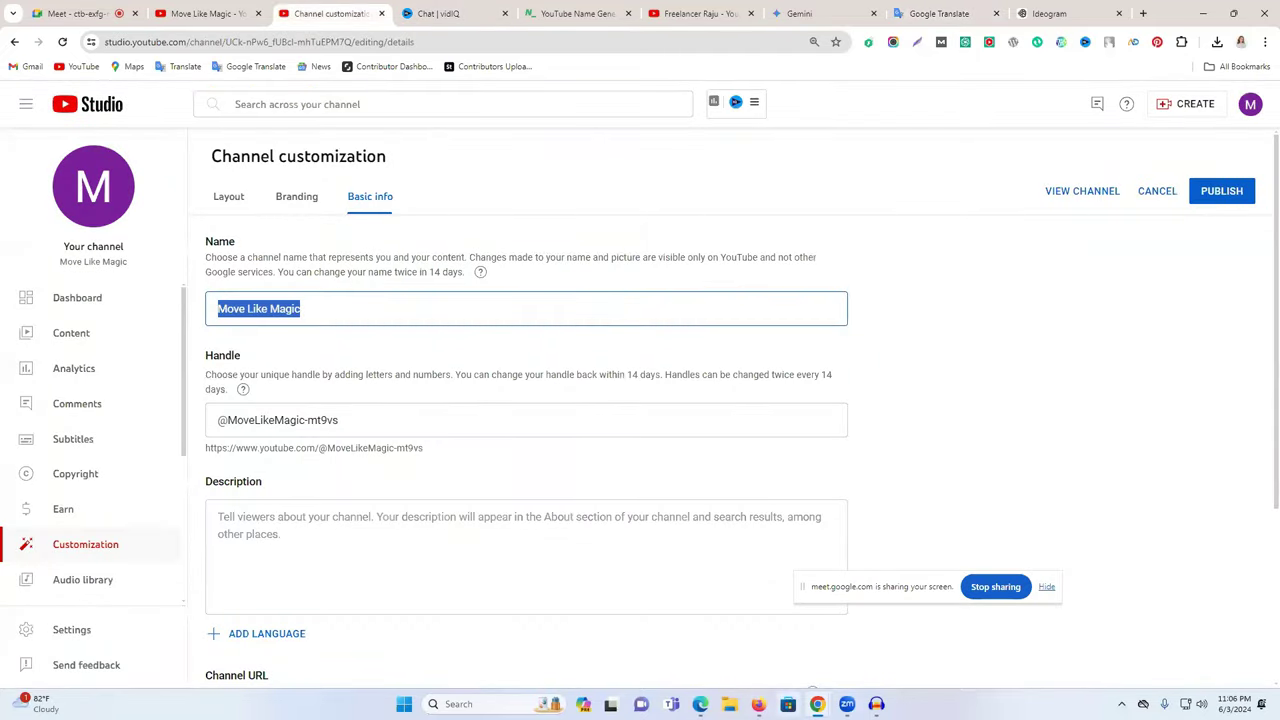
left_click(700, 704)
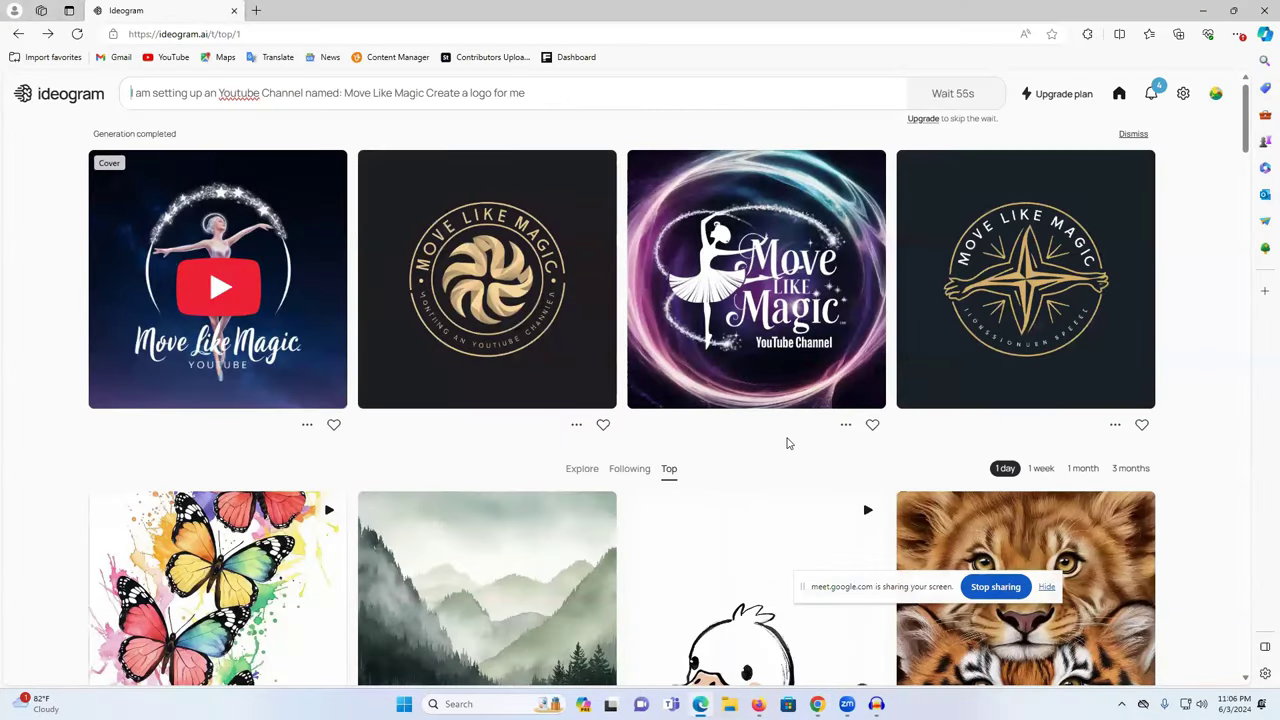
left_click(1262, 10)
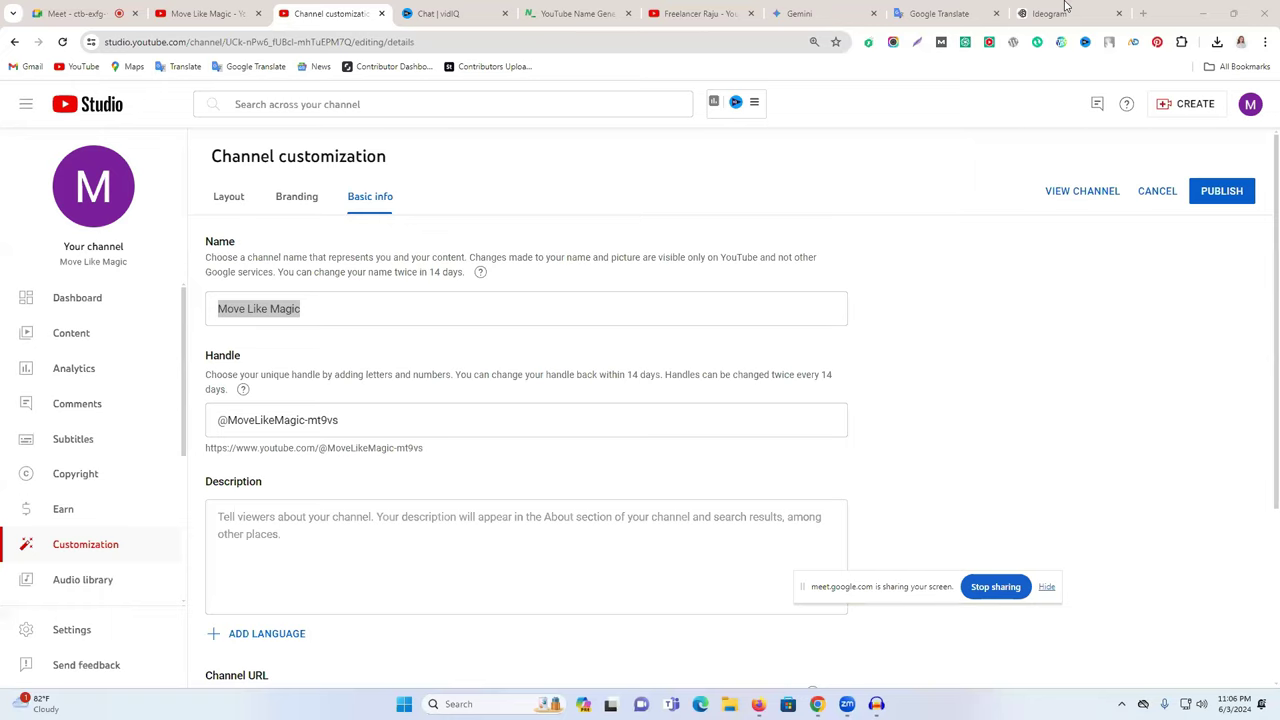
left_click(1146, 8)
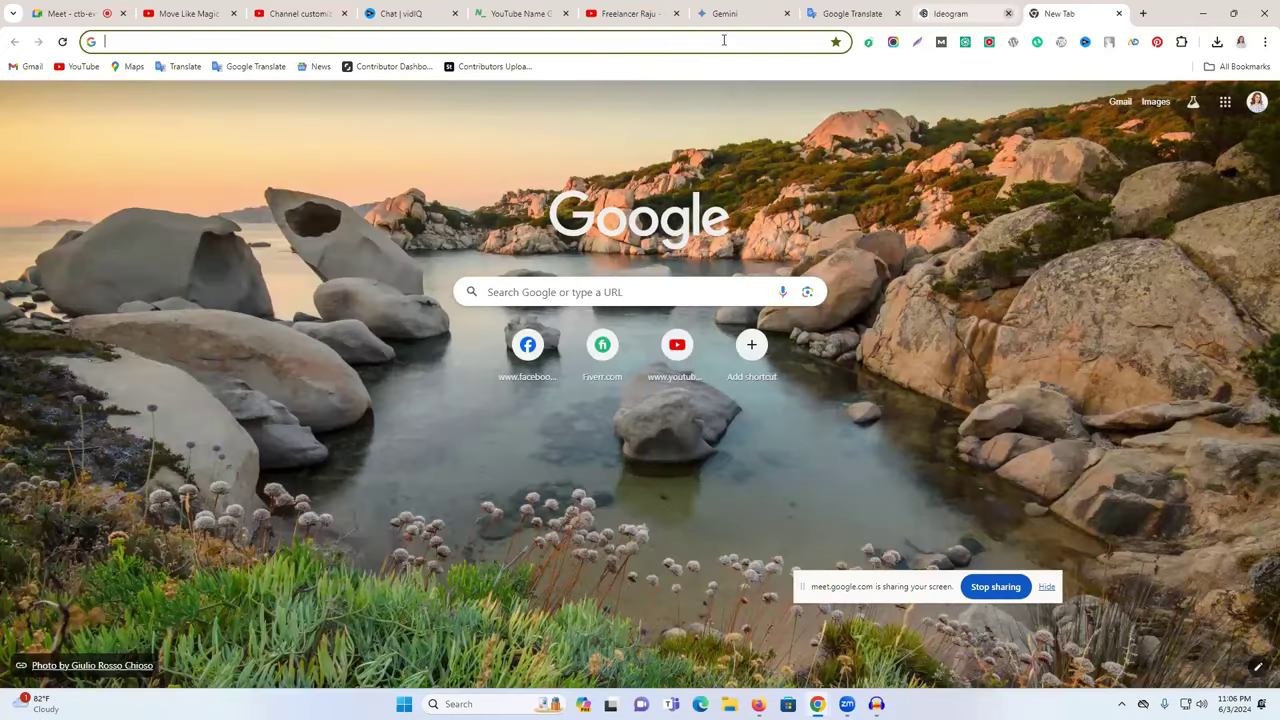
- Load canva.com and search 'logo' to open the 500 × 500 px Logo templates gallery
type("canva.com")
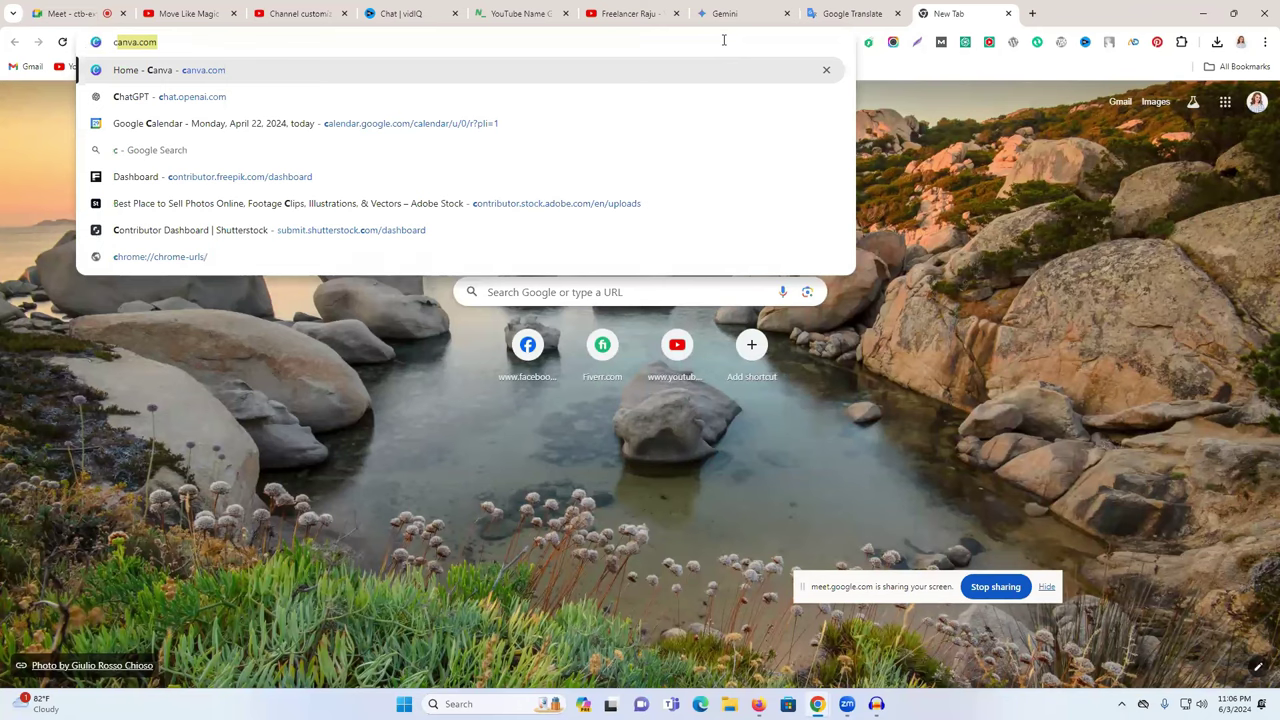
key("Return")
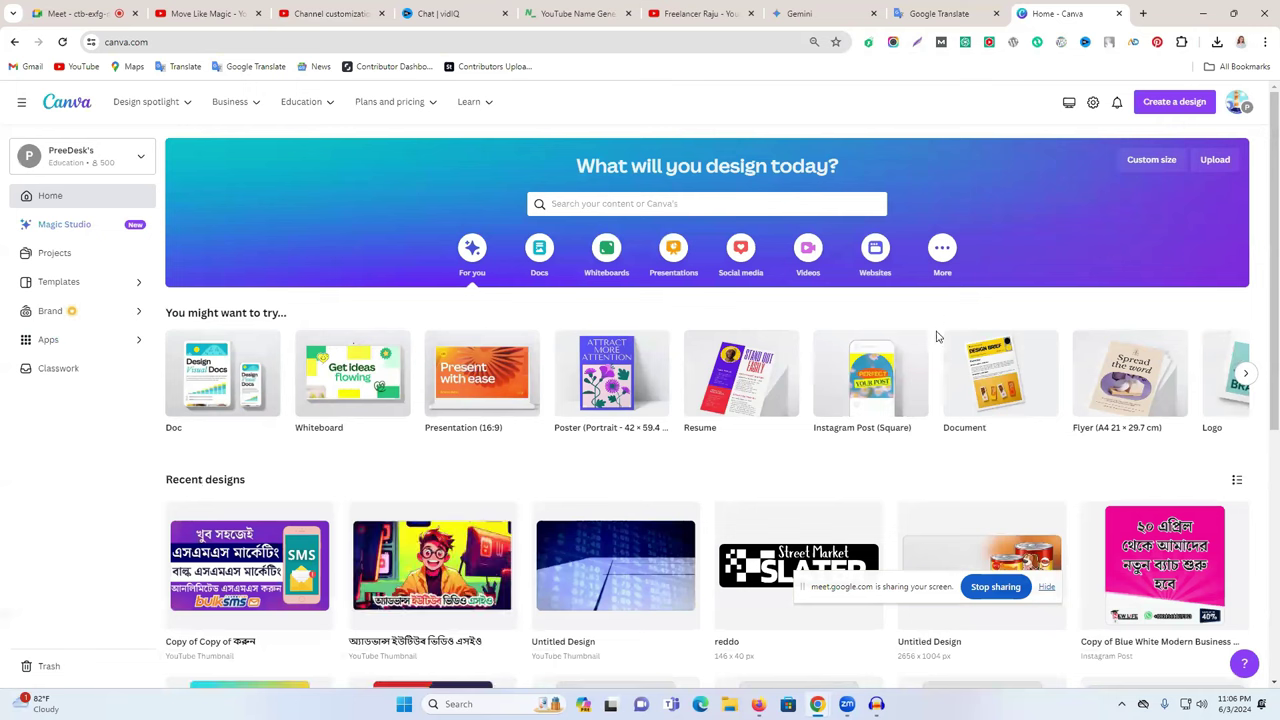
left_click(1150, 104)
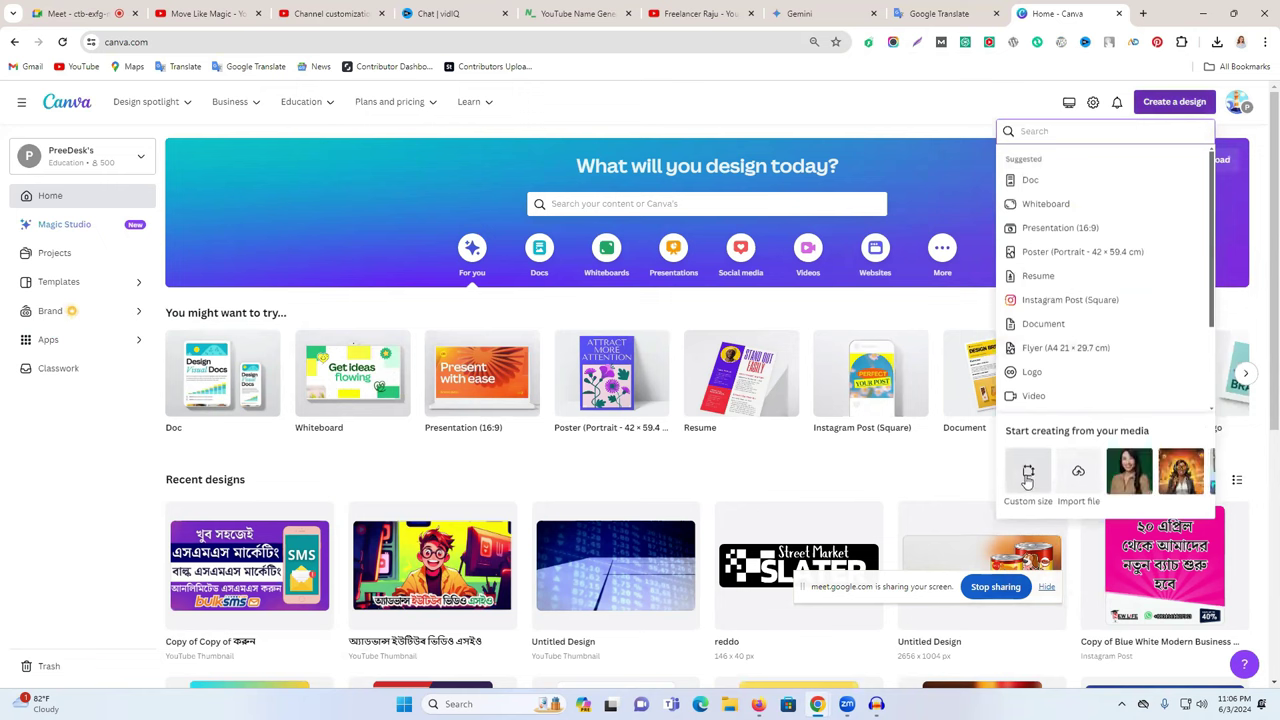
left_click(927, 108)
left_click(631, 201)
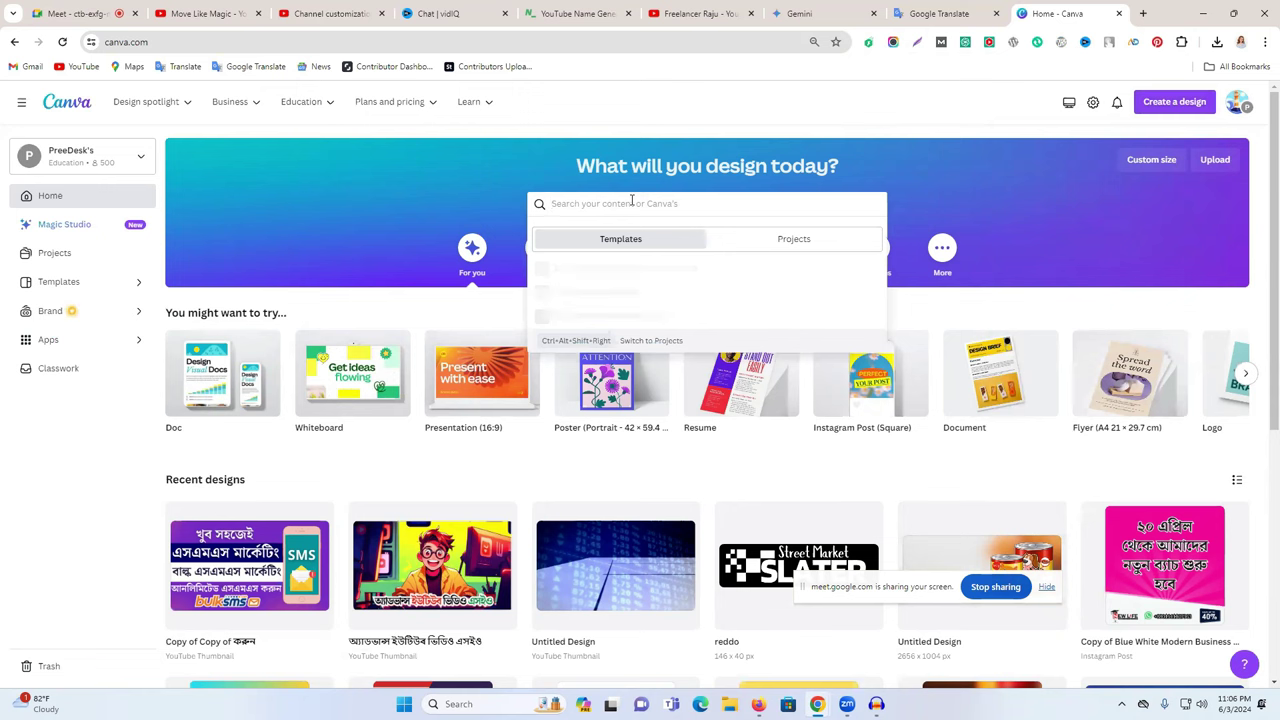
type("logo")
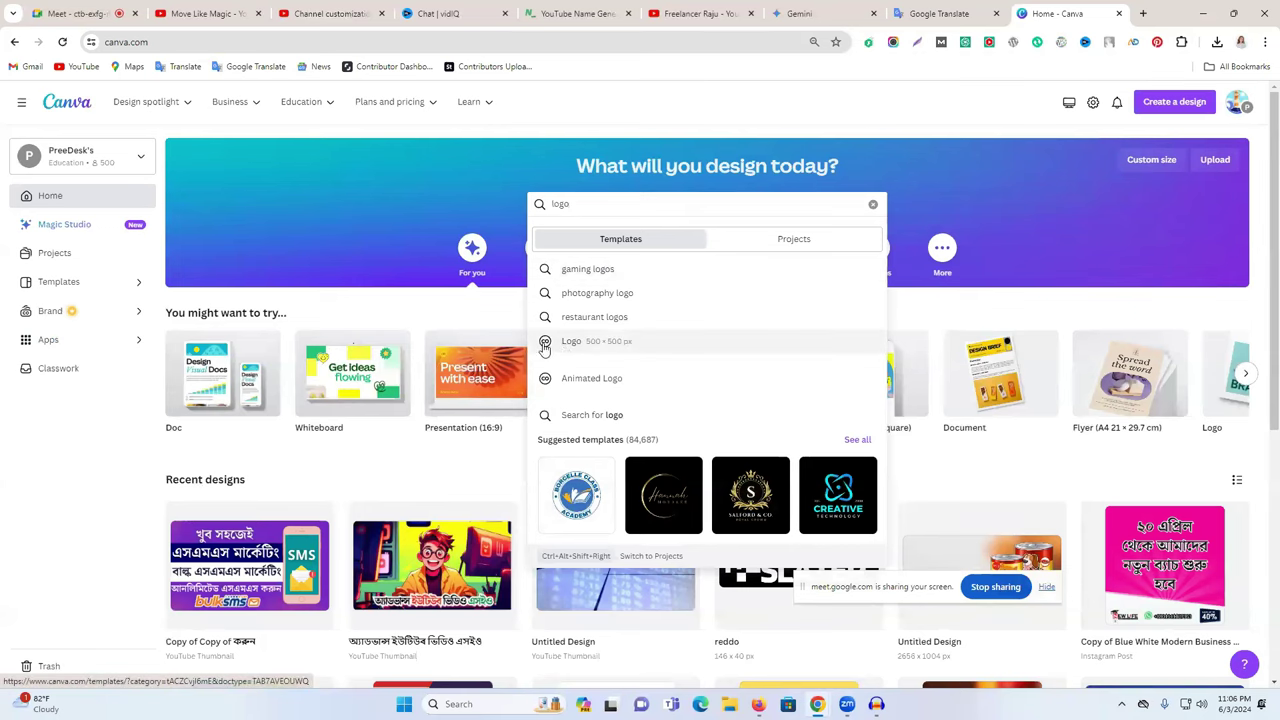
left_click(631, 347)
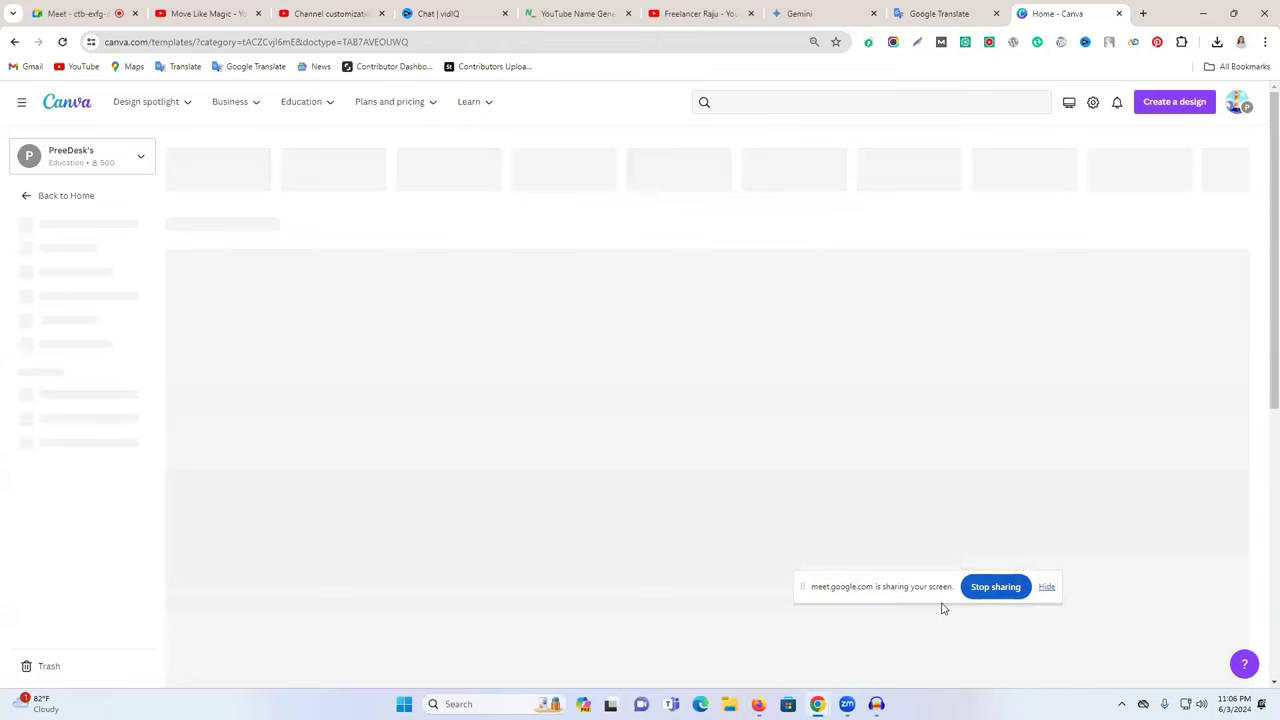
scroll(768, 338, "down", 2)
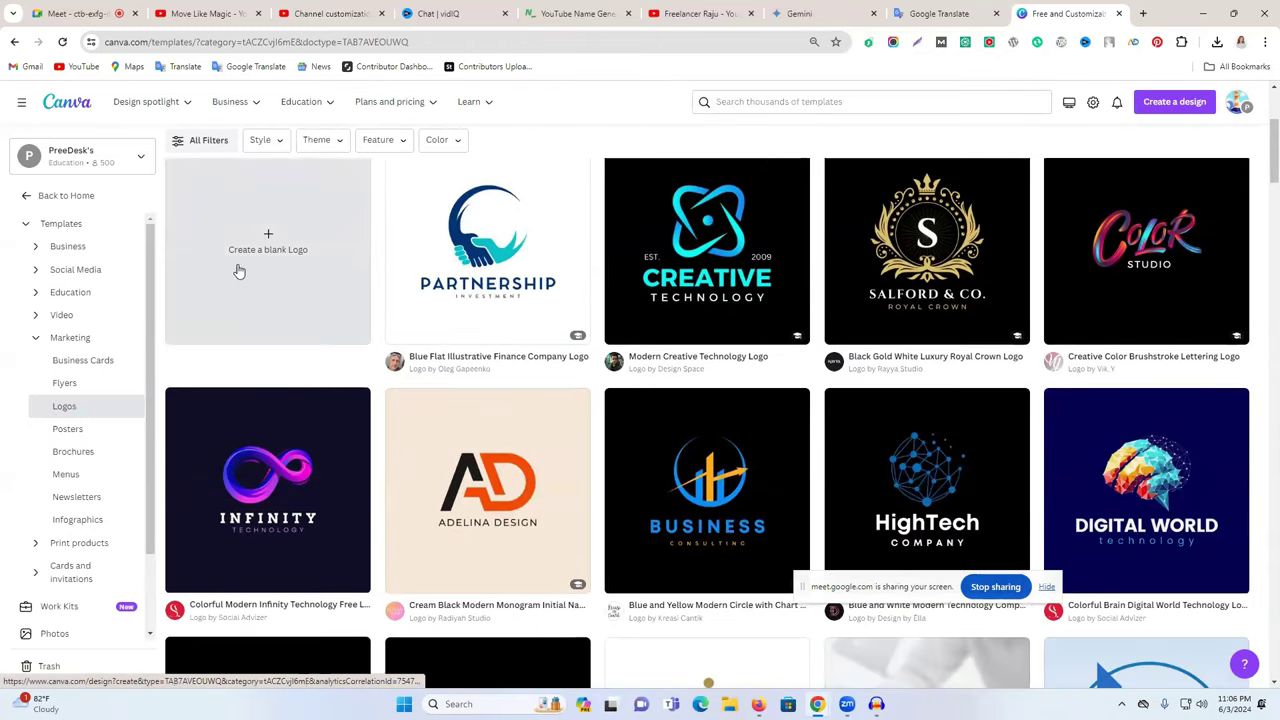
scroll(290, 285, "up", 1)
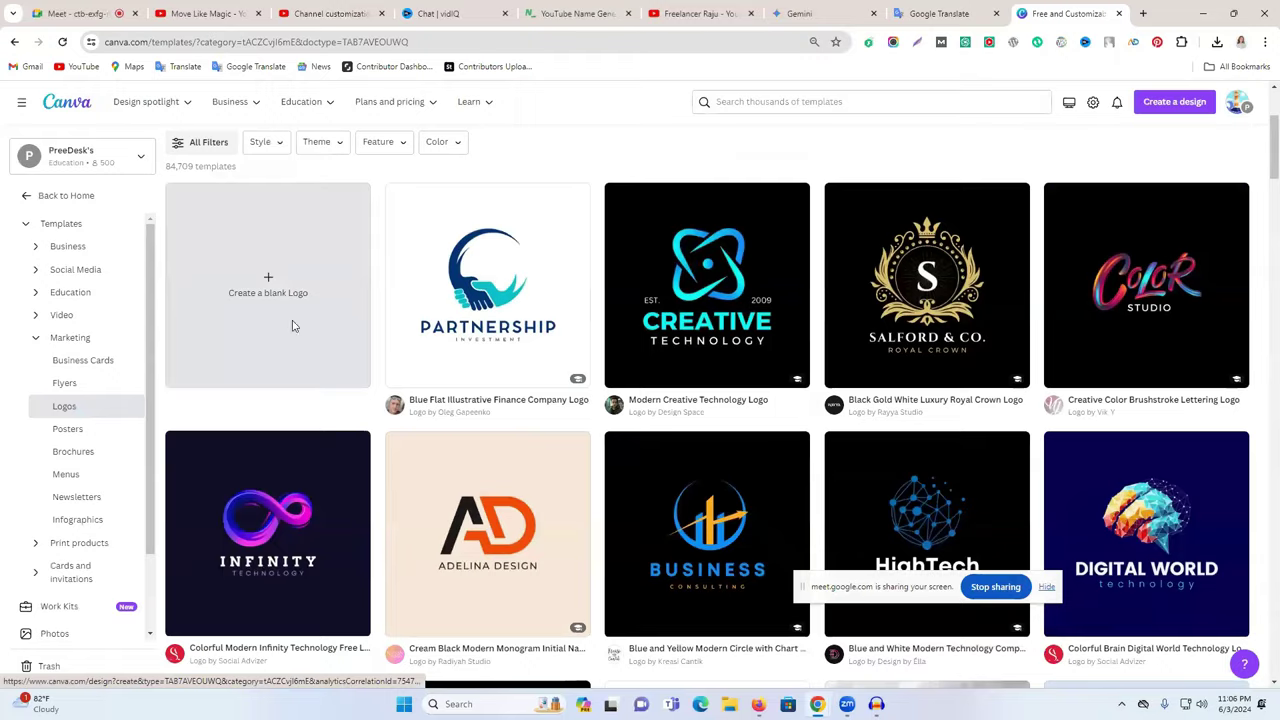
- Start a blank logo design and apply a movie entertainment template found by searching 'movies'
left_click(293, 325)
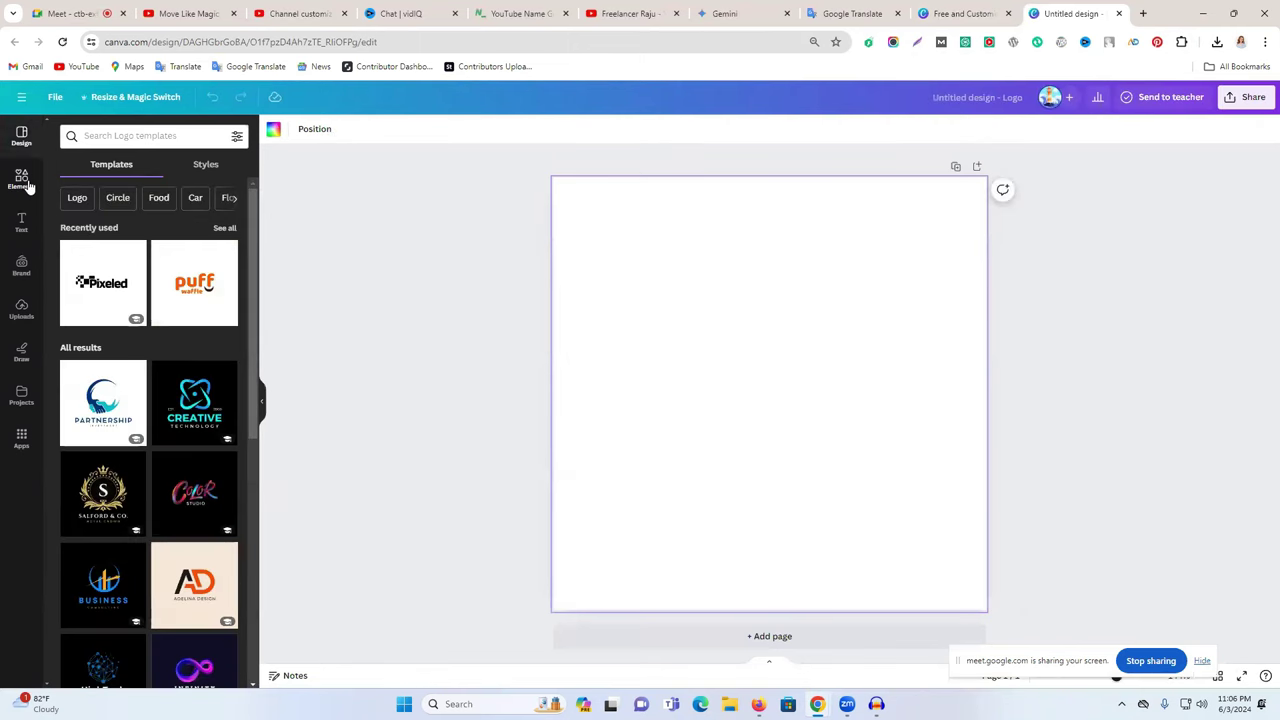
left_click(24, 182)
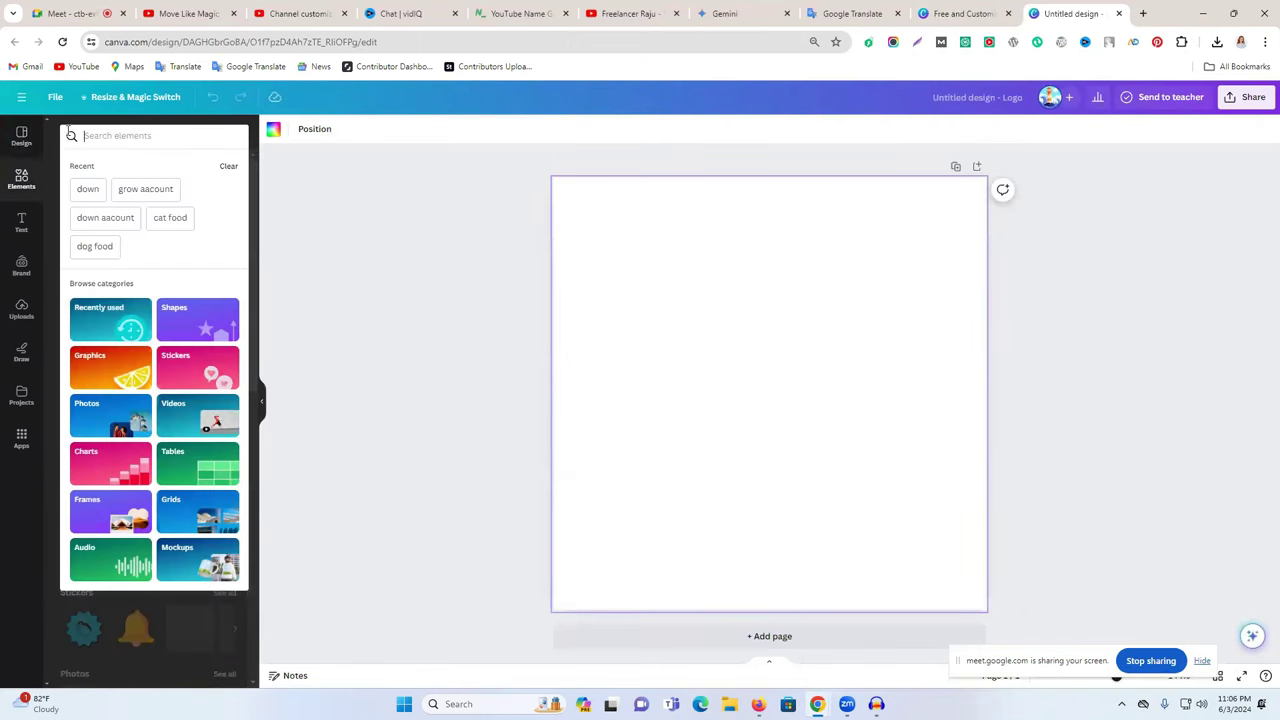
left_click(33, 142)
left_click(120, 137)
type("move")
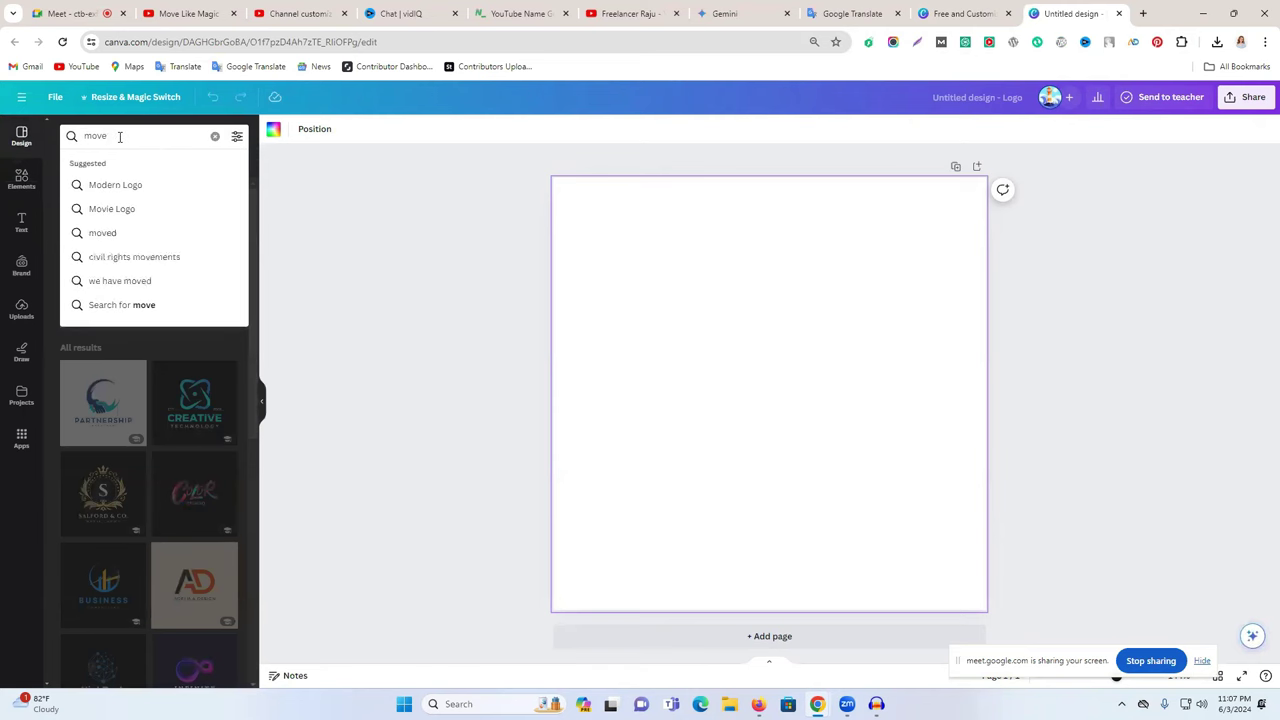
key("BackSpace")
type("ies")
key("Return")
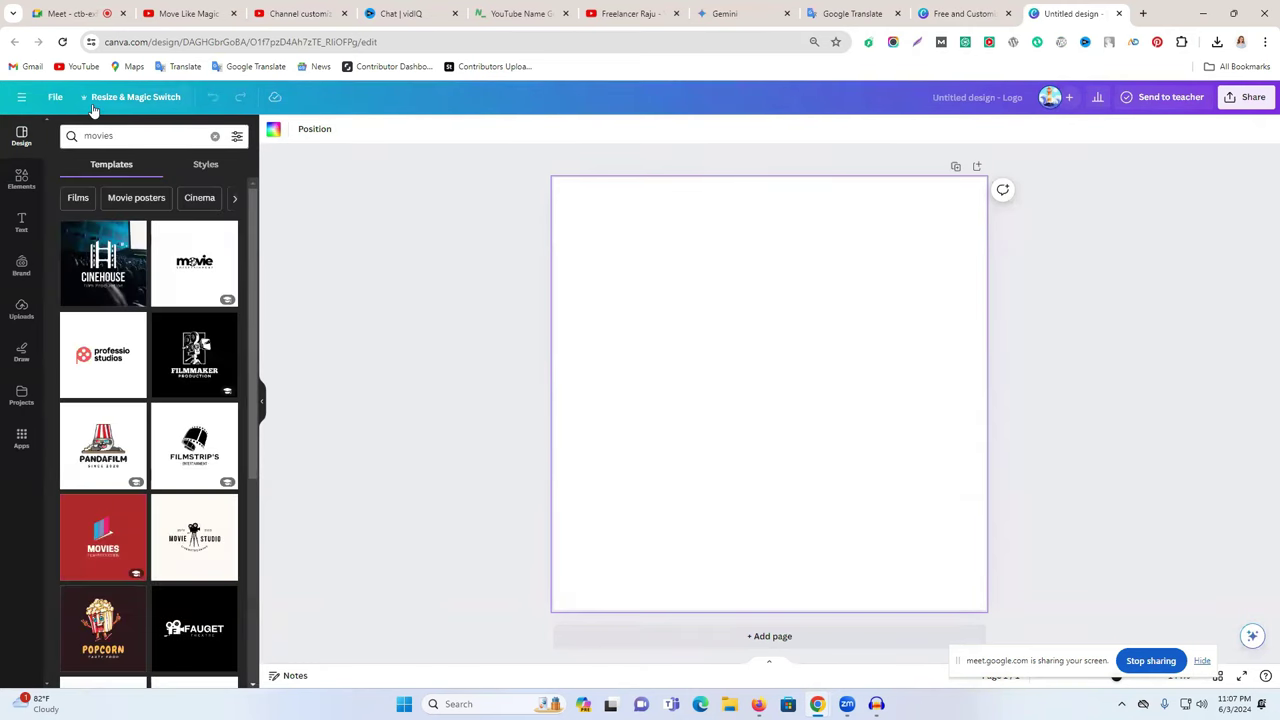
left_click(222, 266)
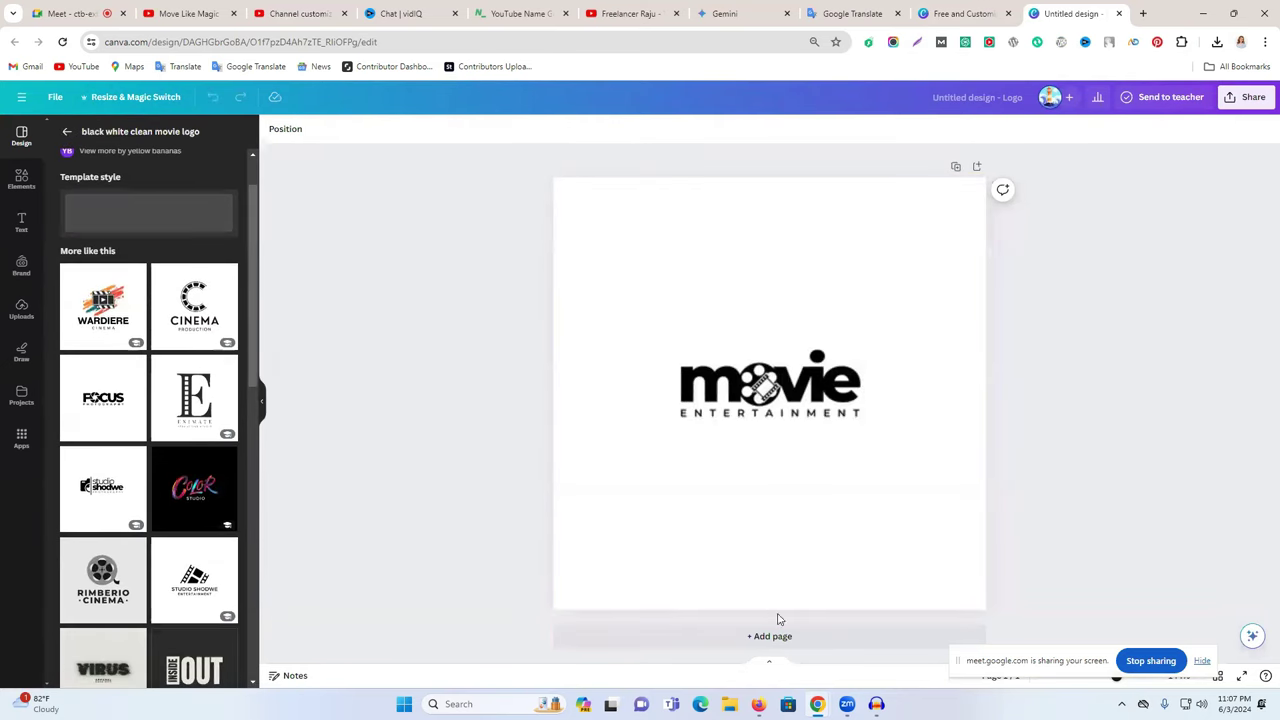
- Add two pages using the WARDIERE Cinema and Stream Studio templates
left_click(720, 630)
left_click(109, 314)
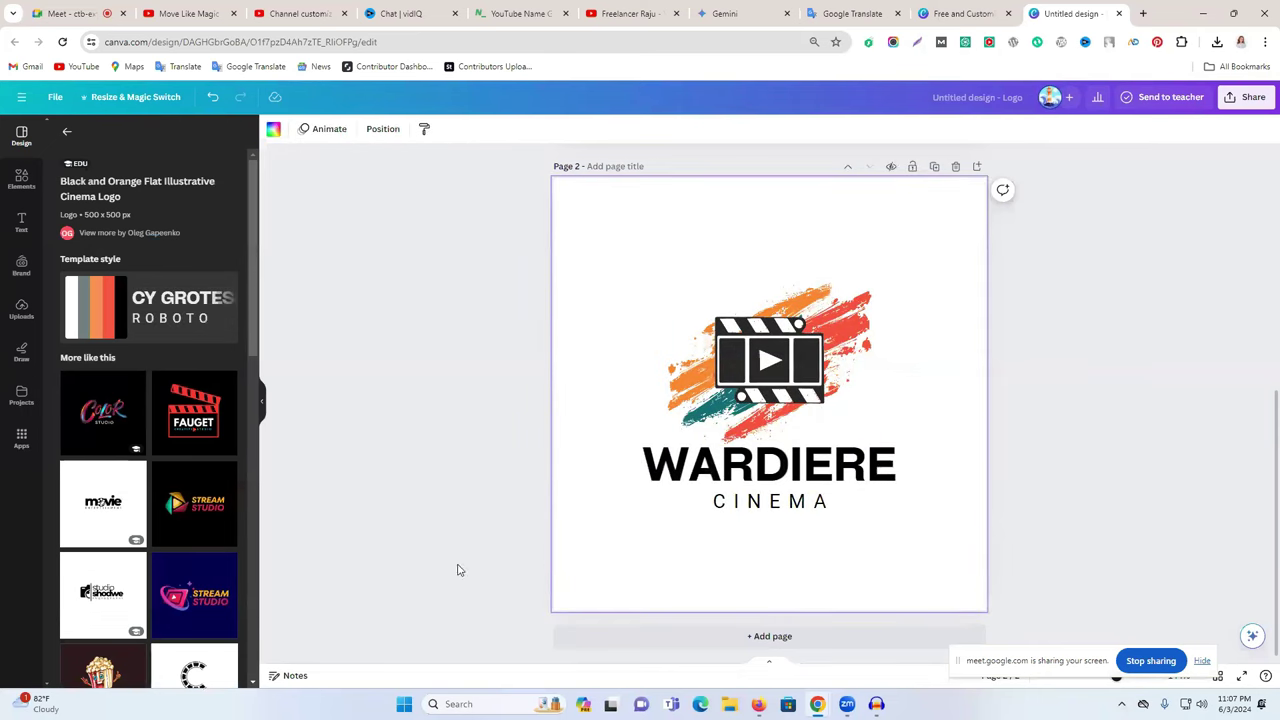
left_click(666, 640)
left_click(194, 502)
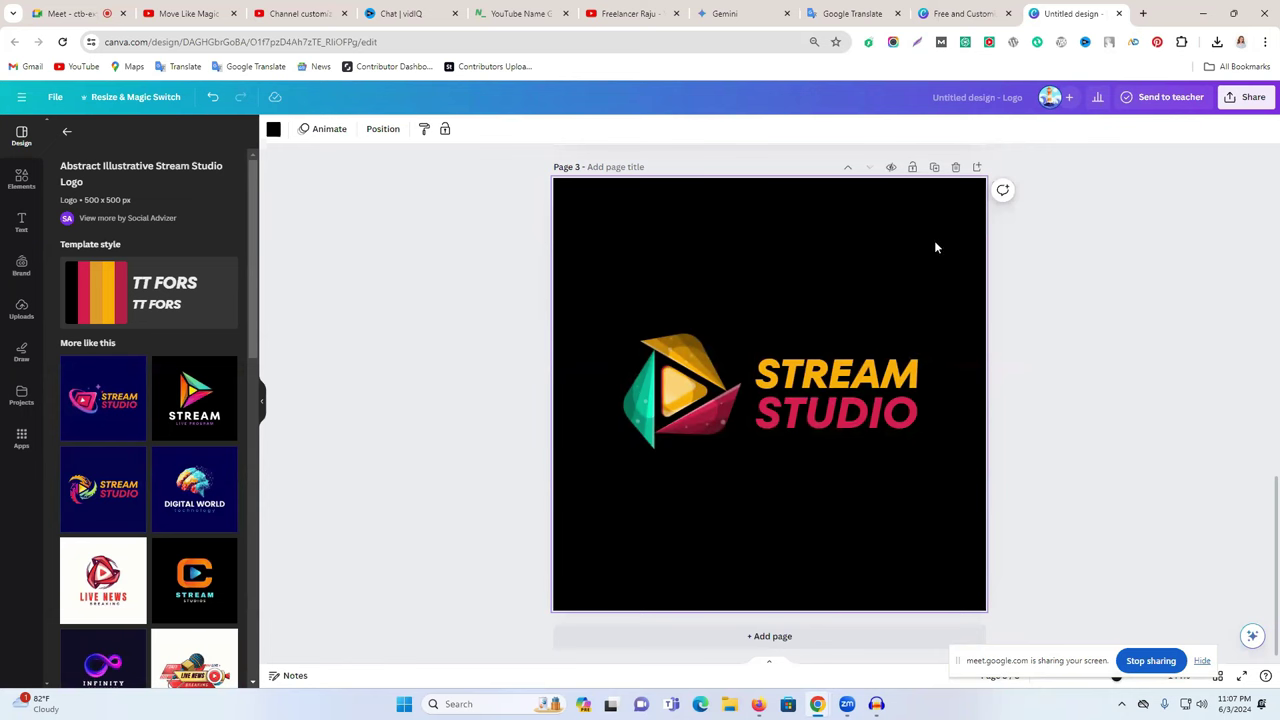
- Glance at the YouTube Studio channel customization tab and return to the Canva logo design
left_click(625, 13)
left_click(295, 13)
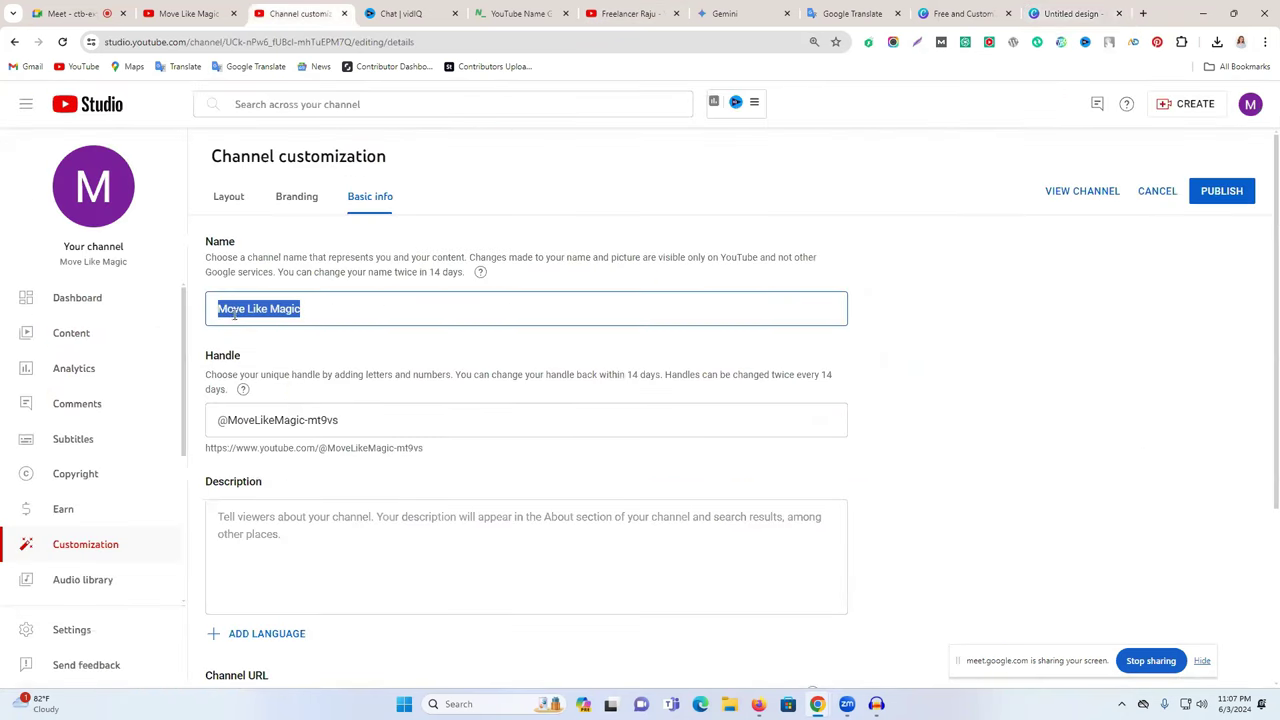
left_click(1068, 13)
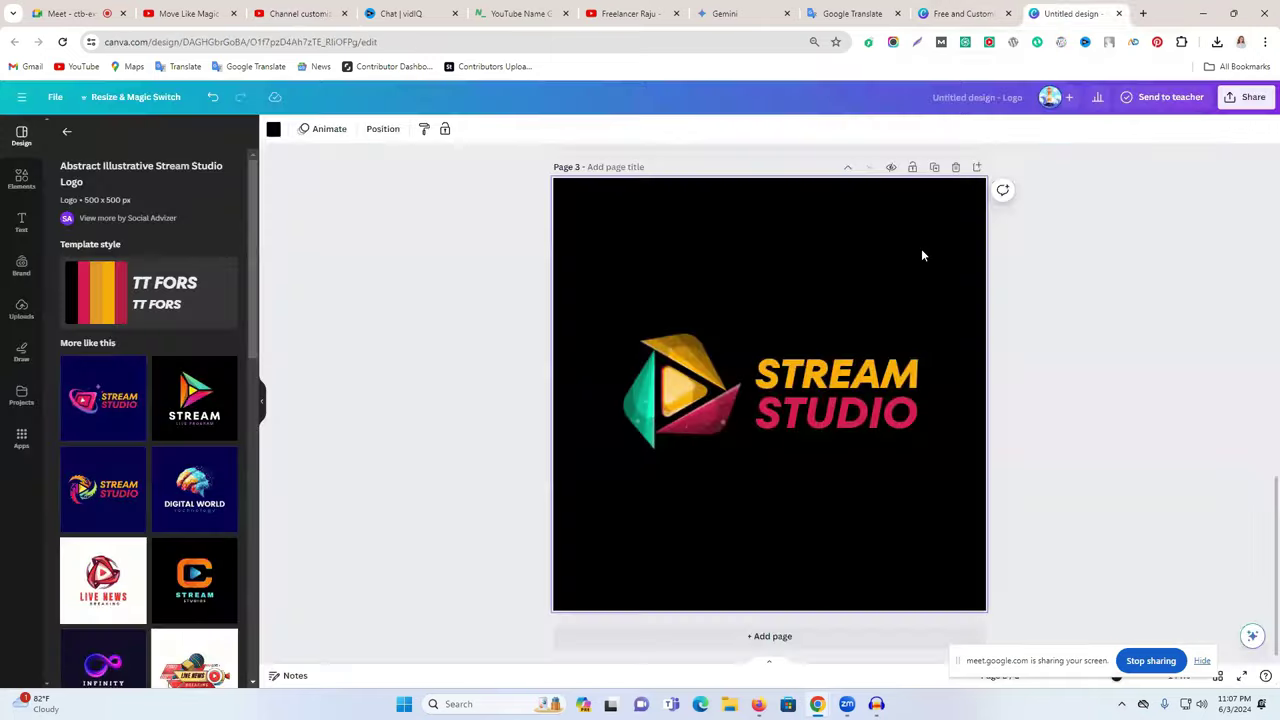
- Add a MOVE LIKE MAGIC heading above the logo and delete the leftover empty heading box
left_click(21, 222)
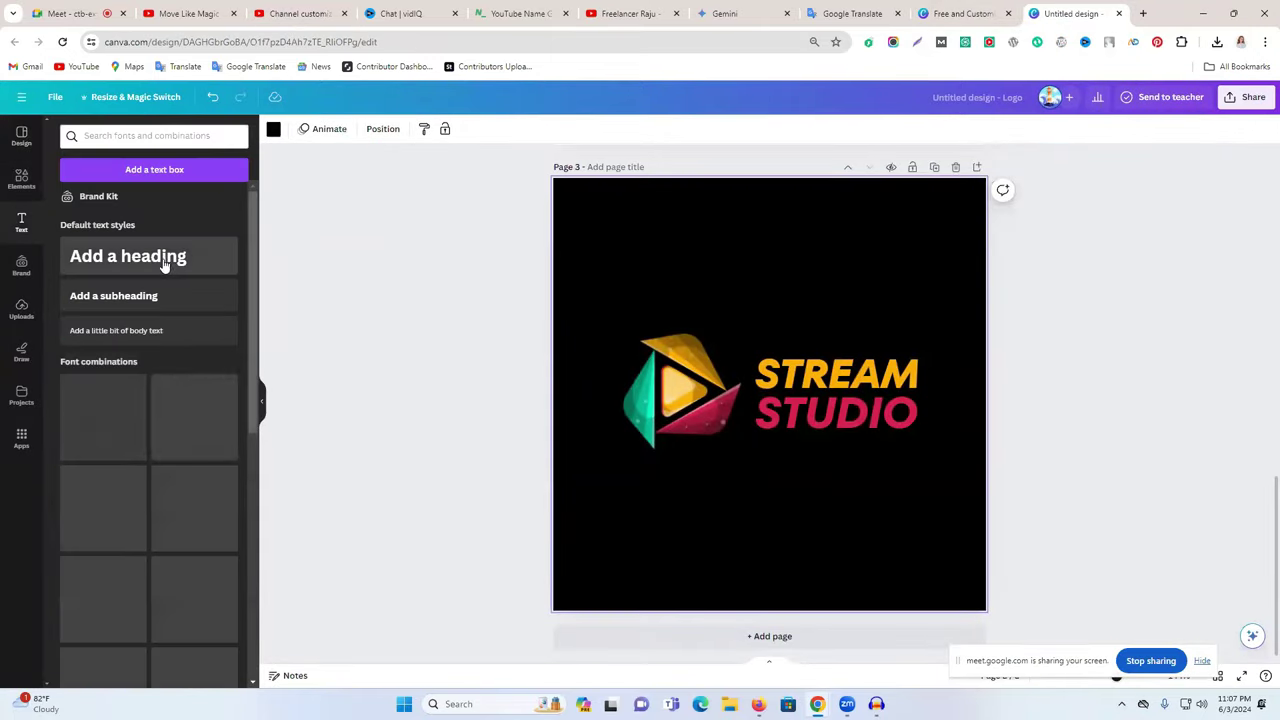
left_click(160, 258)
left_click_drag(828, 402, 826, 516)
left_click(826, 516)
left_click_drag(850, 371, 878, 226)
left_click(789, 515)
key("Delete")
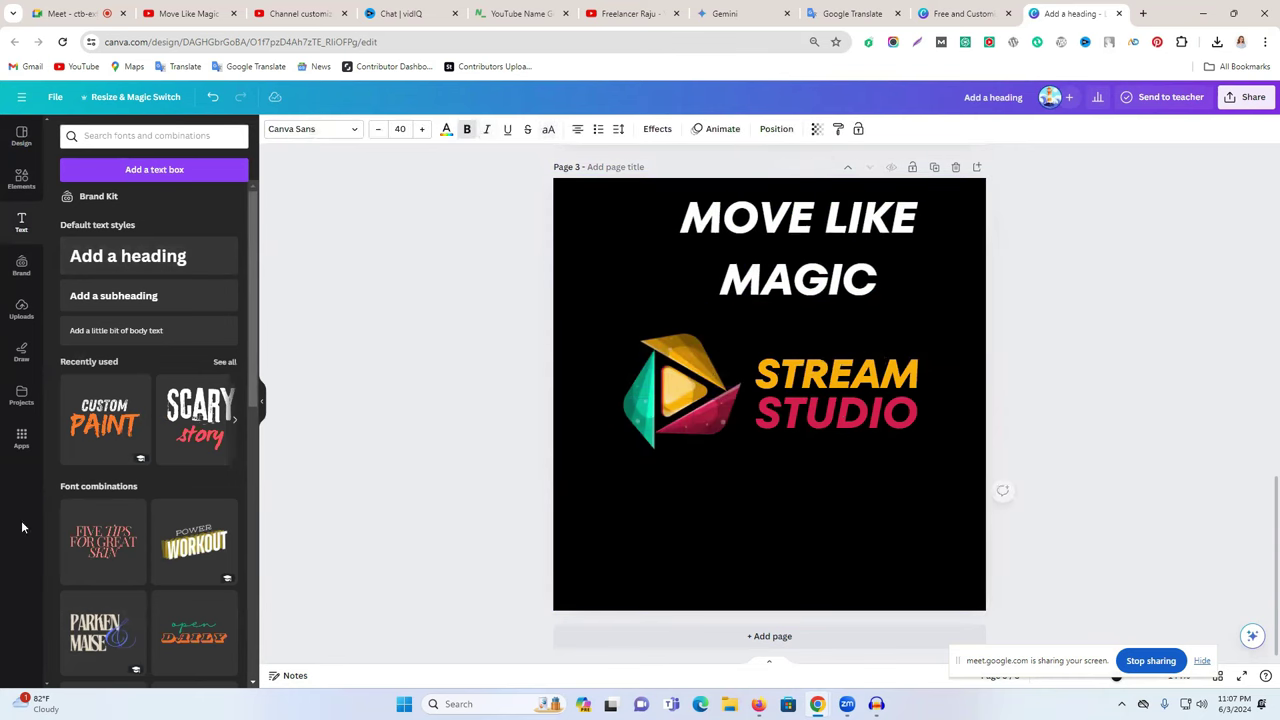
- Paste the heading's words over STREAM in the logo, leaving the logo reading MOVE STUDIO
left_click(812, 278)
left_click(812, 278)
left_click(778, 224)
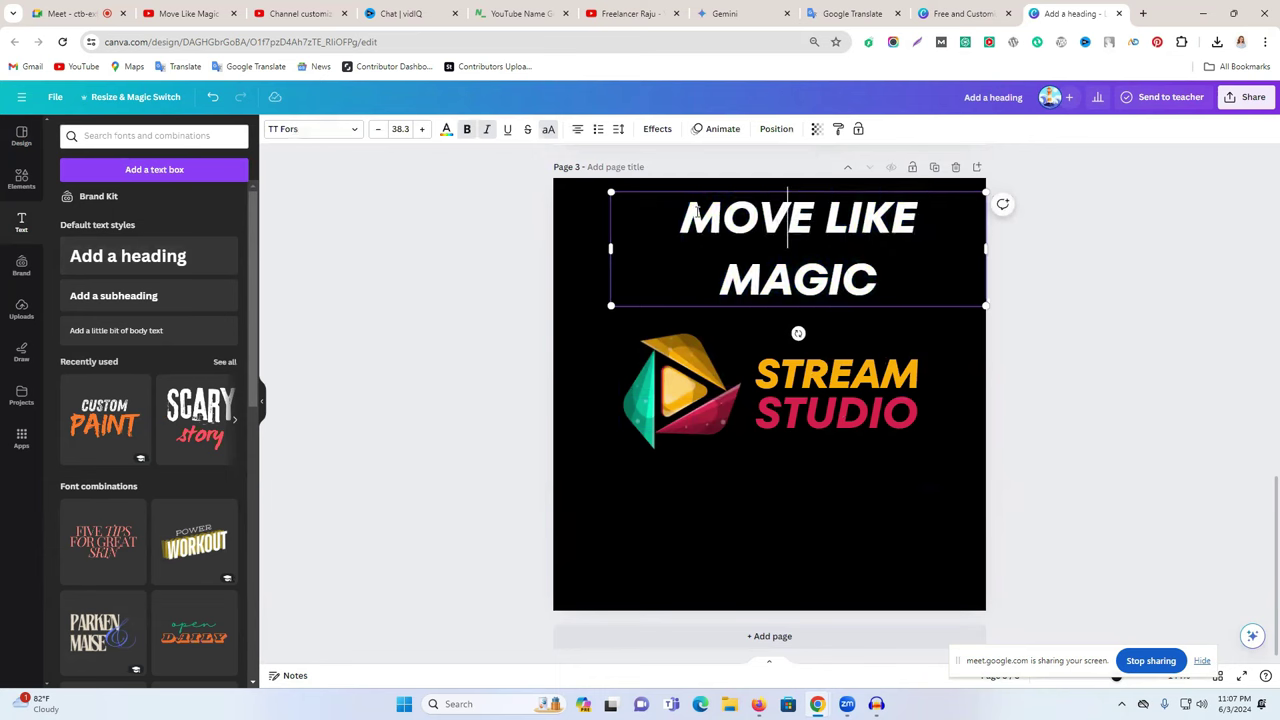
left_click_drag(682, 214, 945, 201)
key("ctrl+c")
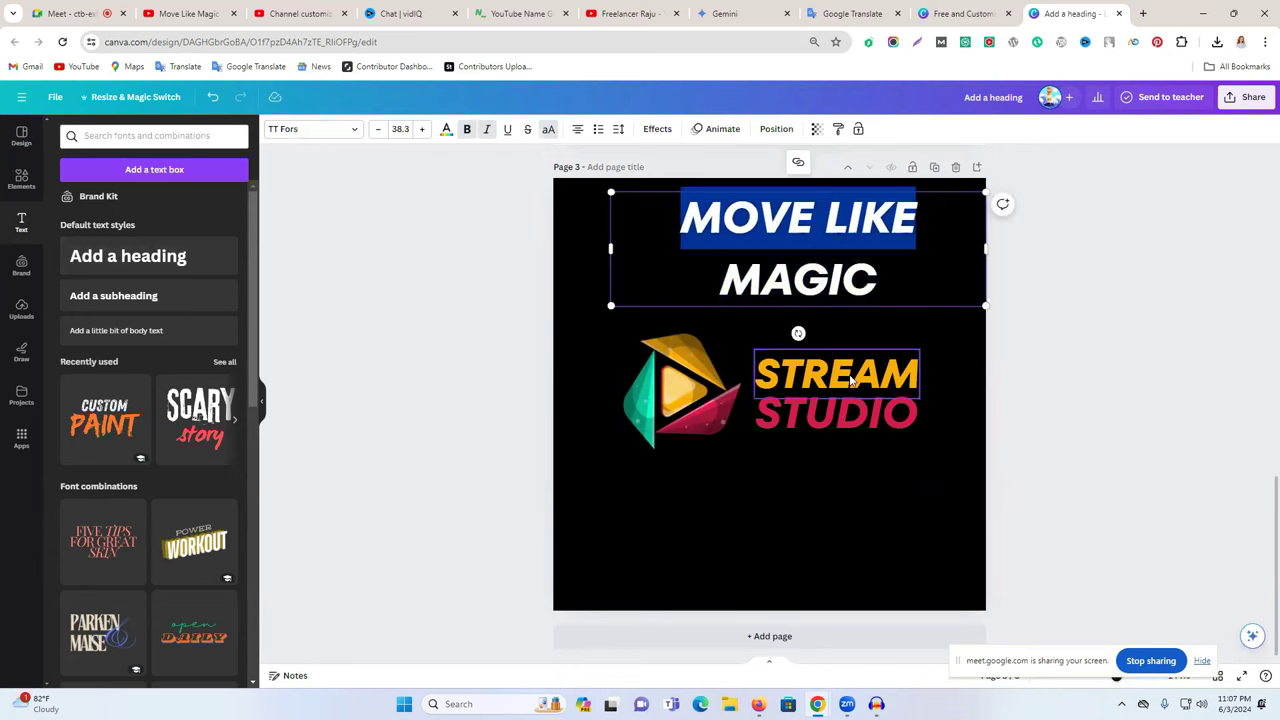
double_click(851, 376)
key("ctrl+v")
left_click_drag(920, 391, 950, 391)
double_click(830, 410)
key("ctrl+z")
left_click(1077, 394)
- Copy MAGIC from the heading and paste it over STUDIO in the logo
left_click(850, 228)
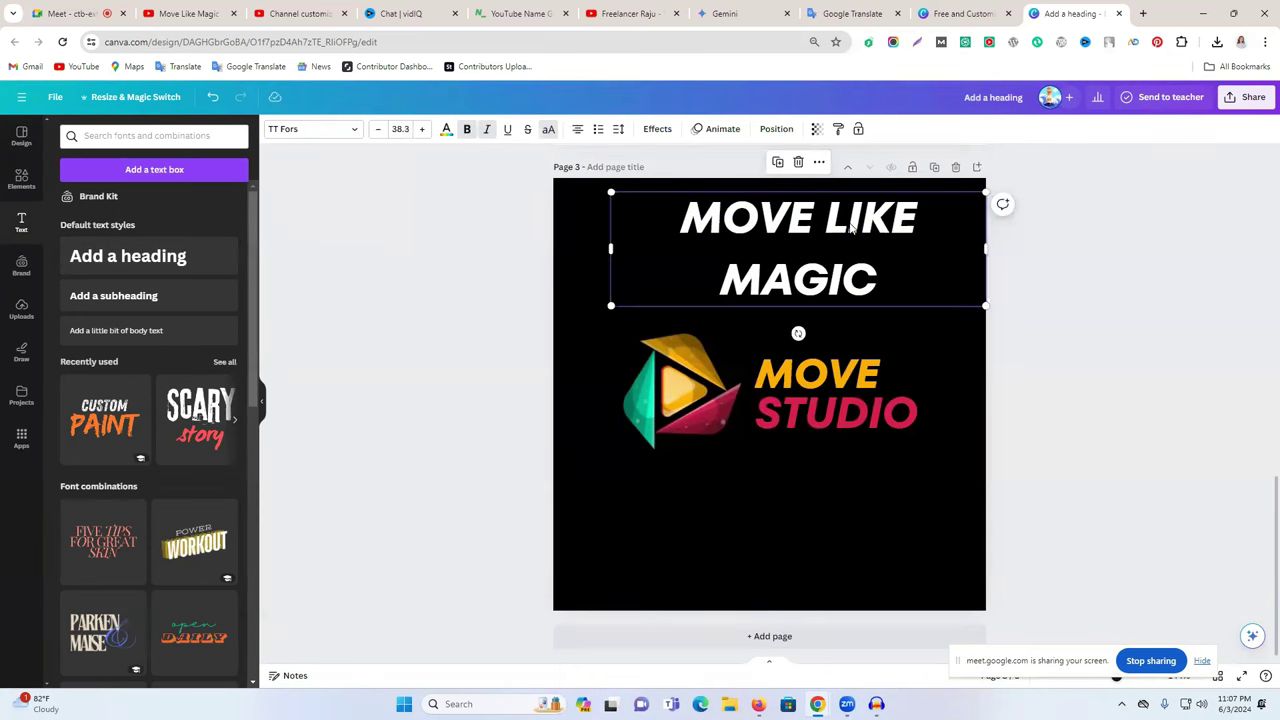
double_click(805, 284)
double_click(785, 284)
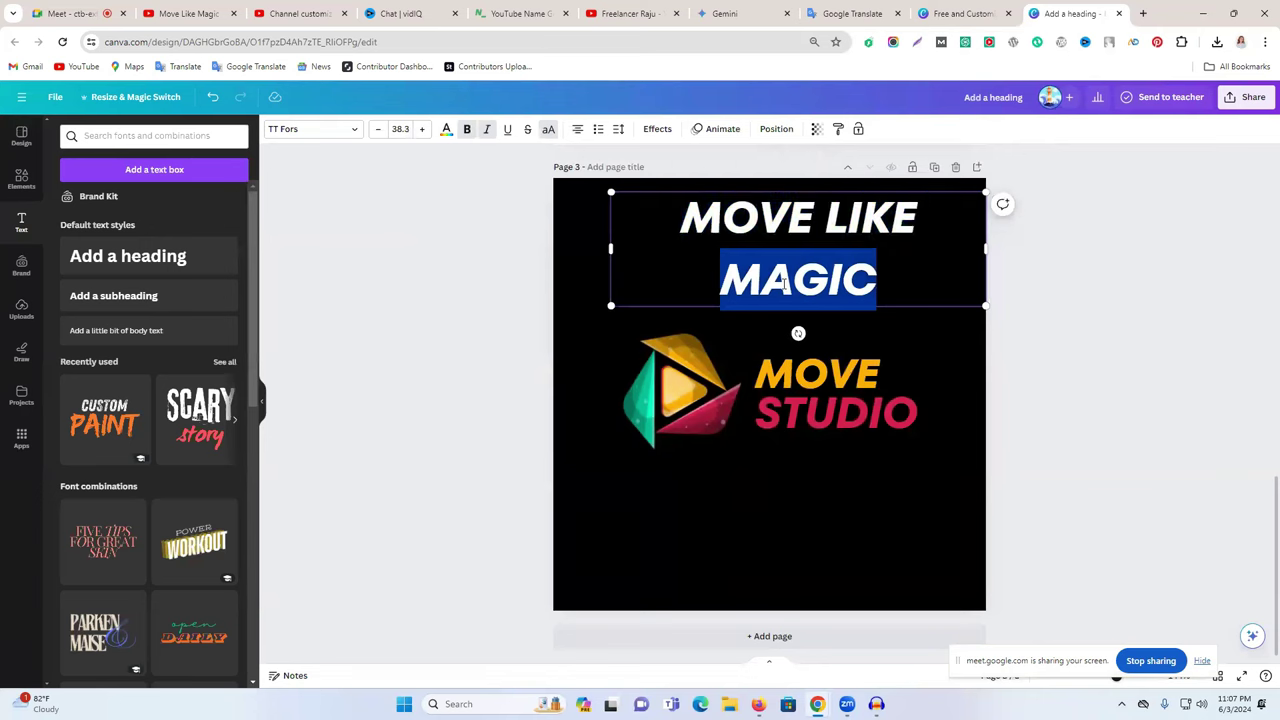
right_click(784, 286)
left_click(868, 371)
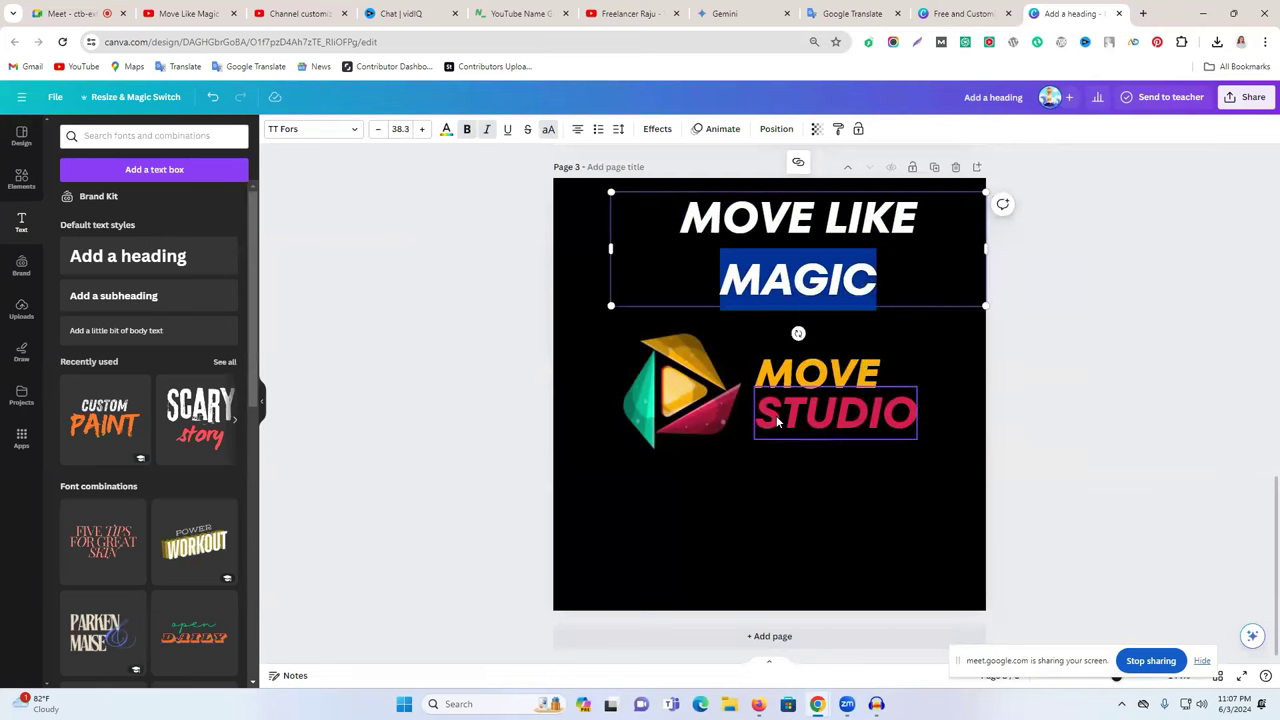
double_click(831, 413)
key("ctrl+v")
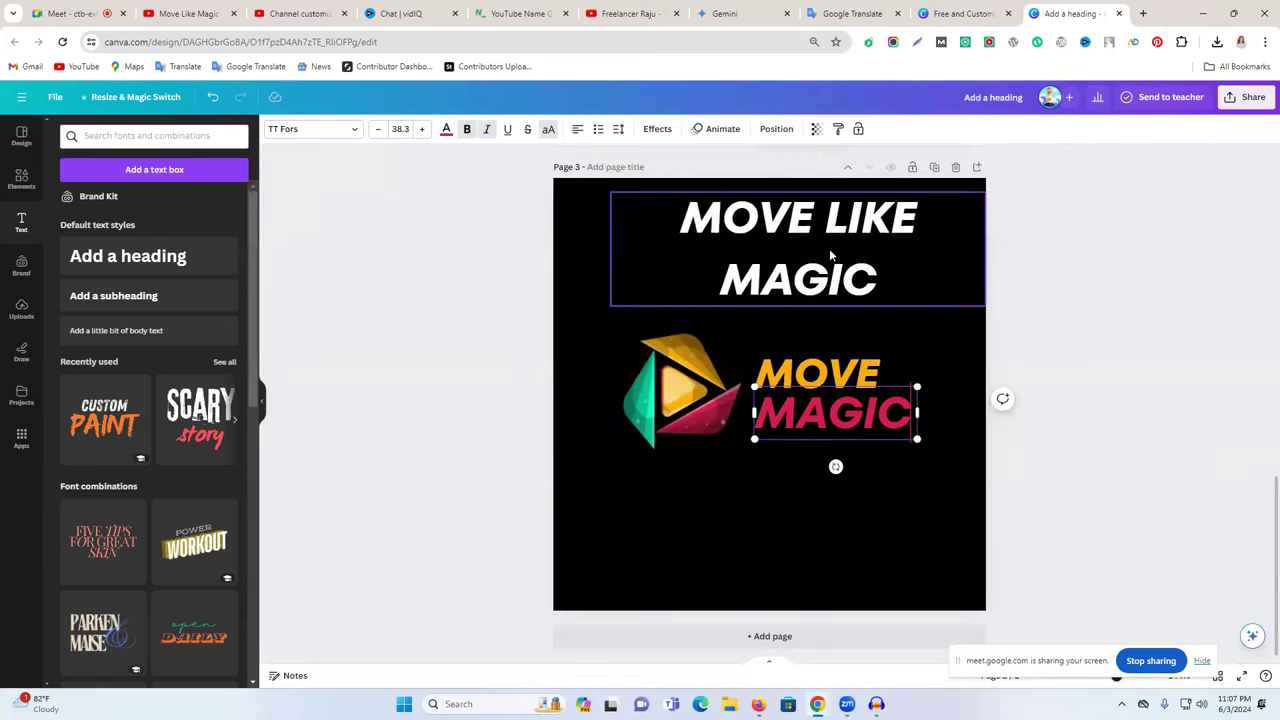
- Delete MAGIC and MOVE from the heading so it reads only LIKE
left_click(831, 262)
left_click(810, 287)
left_click(786, 287)
double_click(786, 287)
key("BackSpace")
double_click(772, 222)
key("BackSpace")
- Place the small LIKE (size 17.2) right beside MOVE, above MAGIC
left_click(1086, 351)
left_click_drag(829, 240, 900, 365)
left_click(1073, 358)
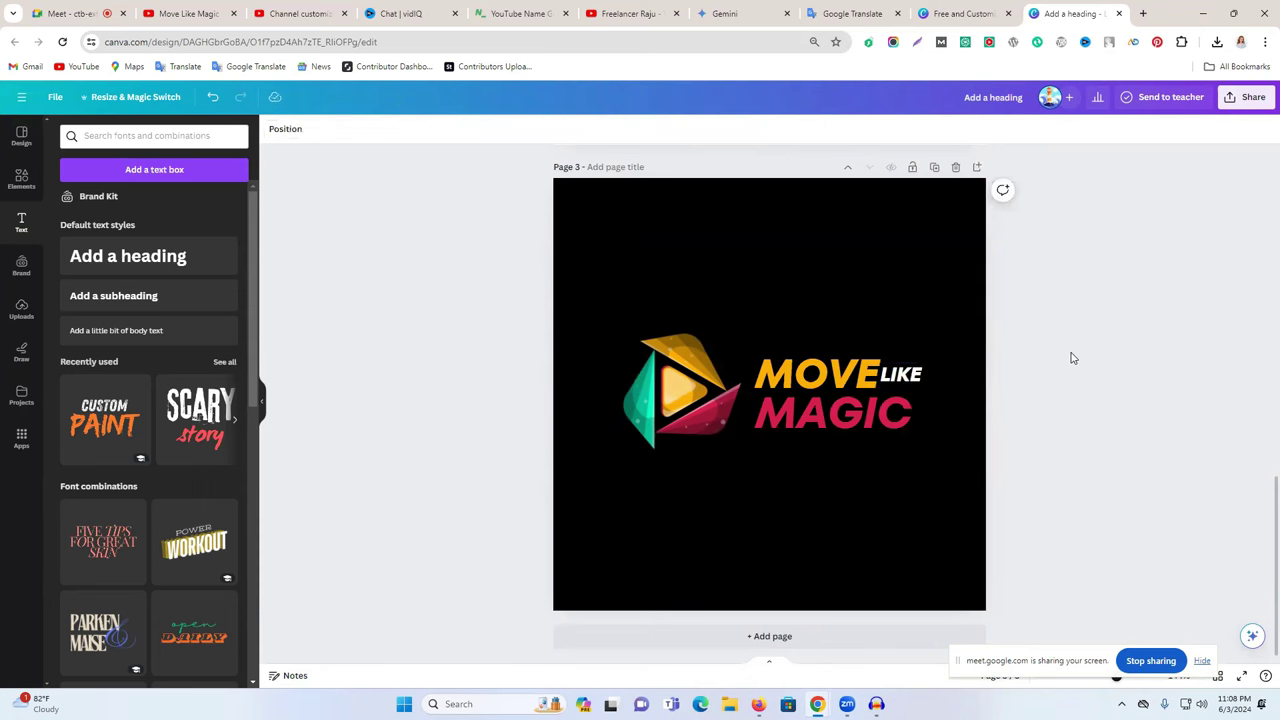
left_click(920, 380)
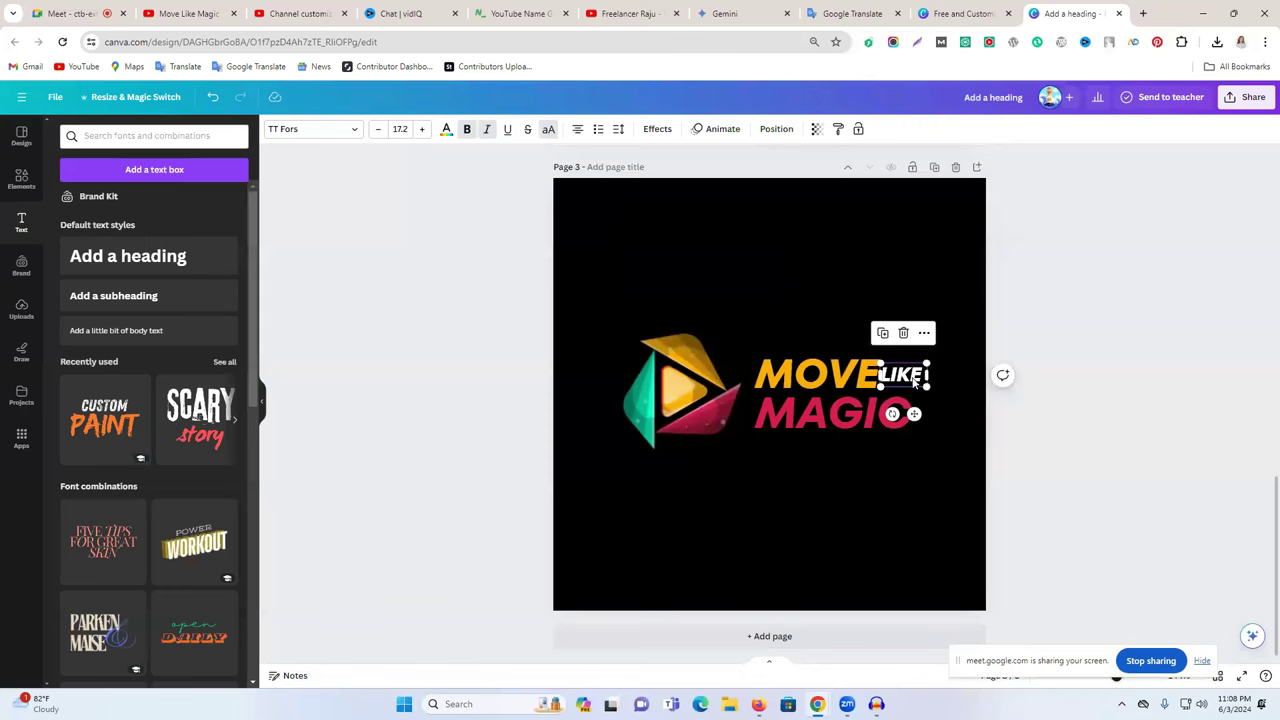
left_click(1050, 391)
- Nudge the logo text slightly left and recolour MAGIC cyan
left_click(770, 272)
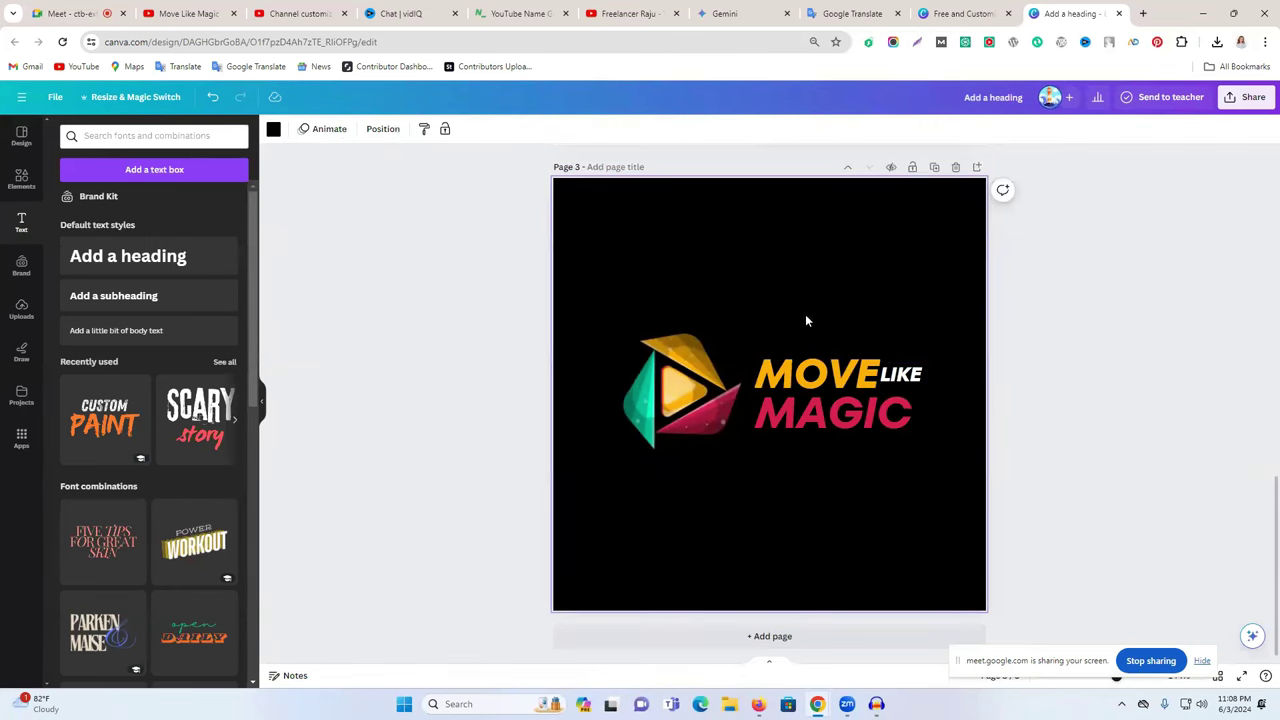
left_click(900, 420)
left_click_drag(911, 438, 905, 438)
left_click(446, 134)
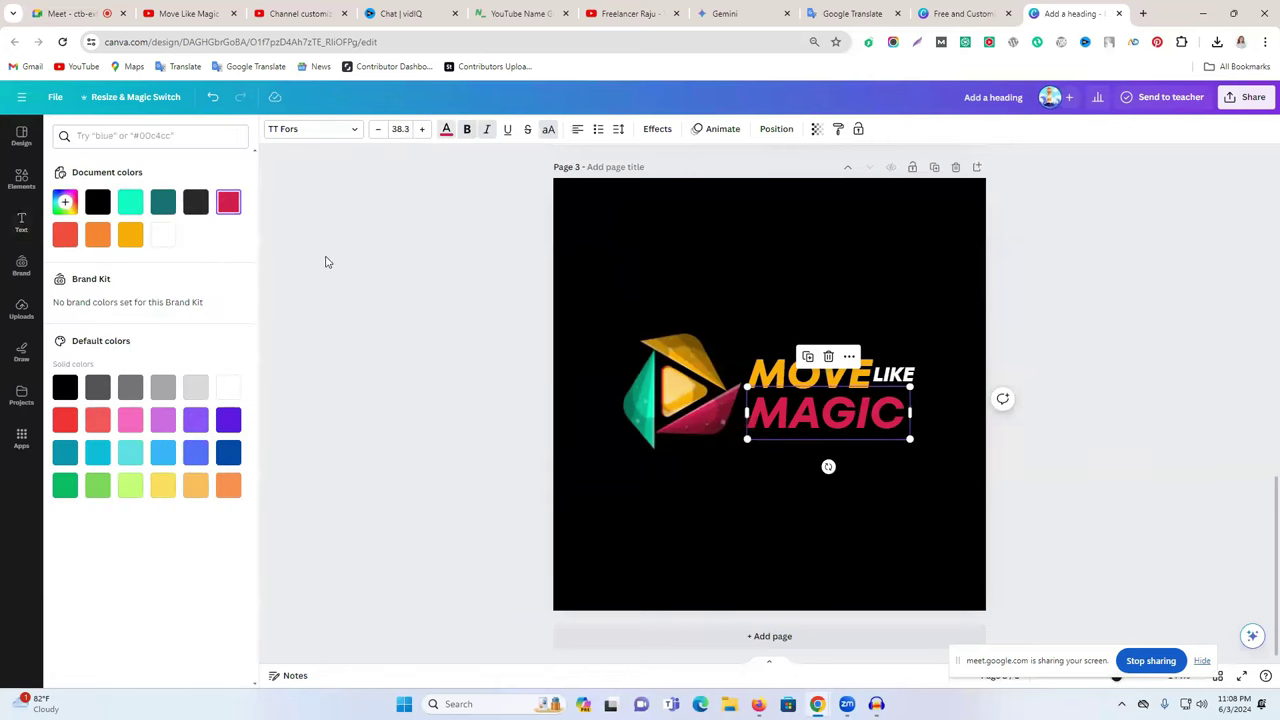
left_click(131, 204)
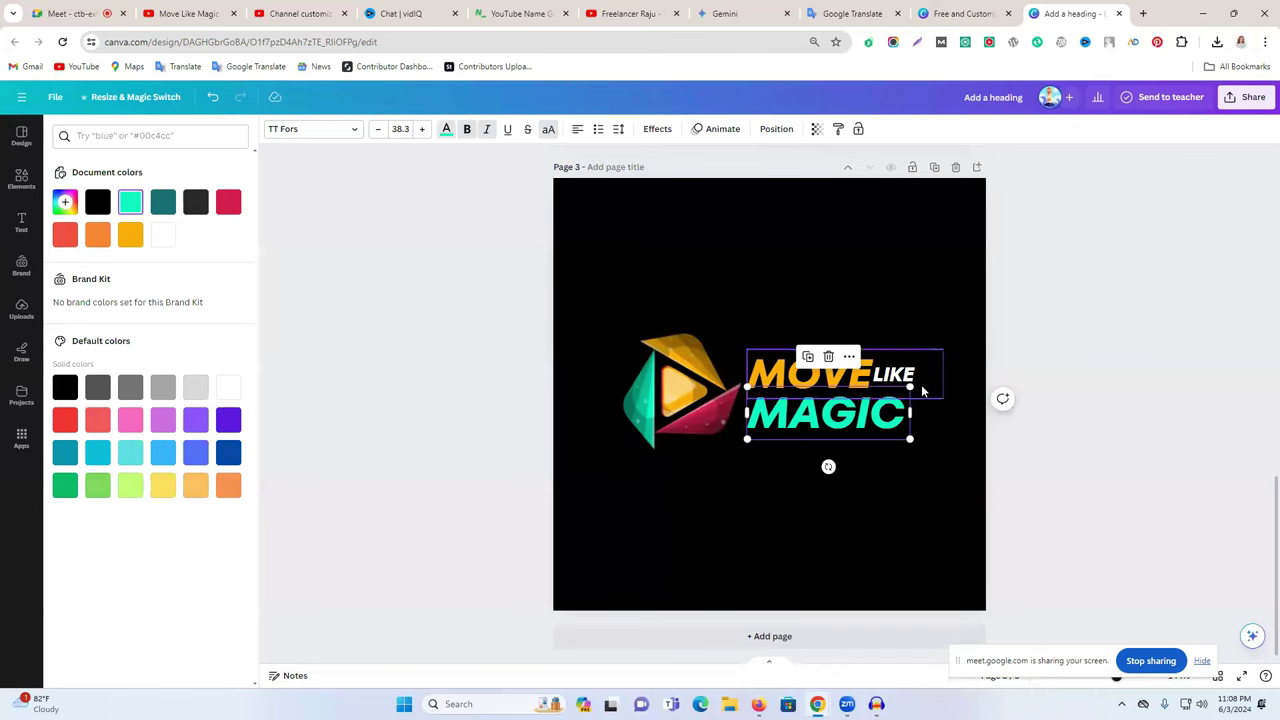
- Make the small LIKE red and return MAGIC to crimson
left_click(893, 375)
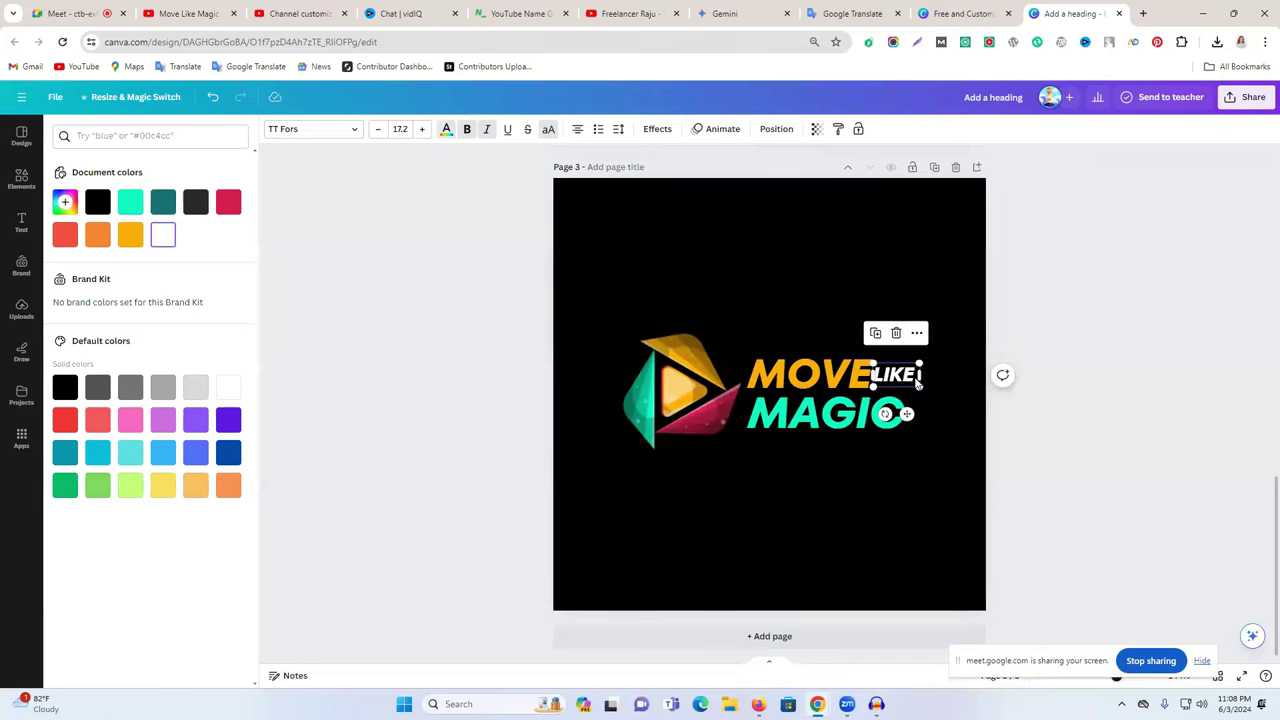
left_click(65, 420)
left_click(1148, 411)
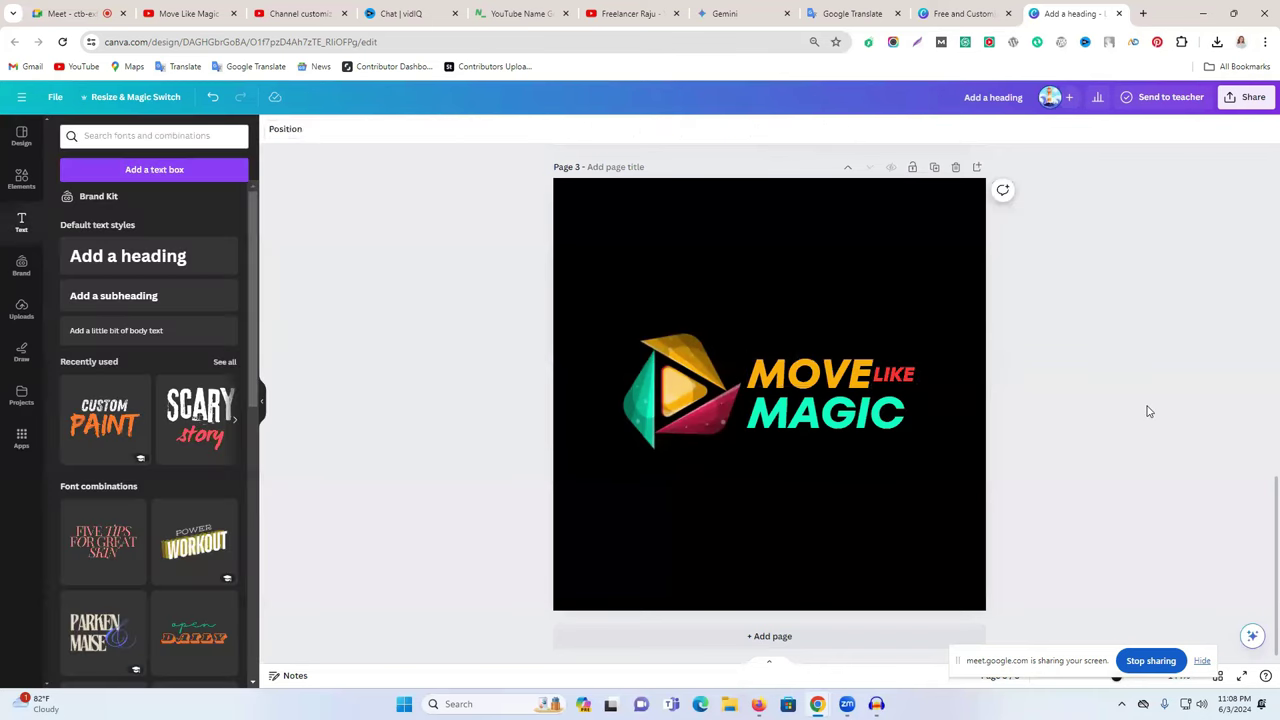
left_click(874, 433)
left_click(448, 130)
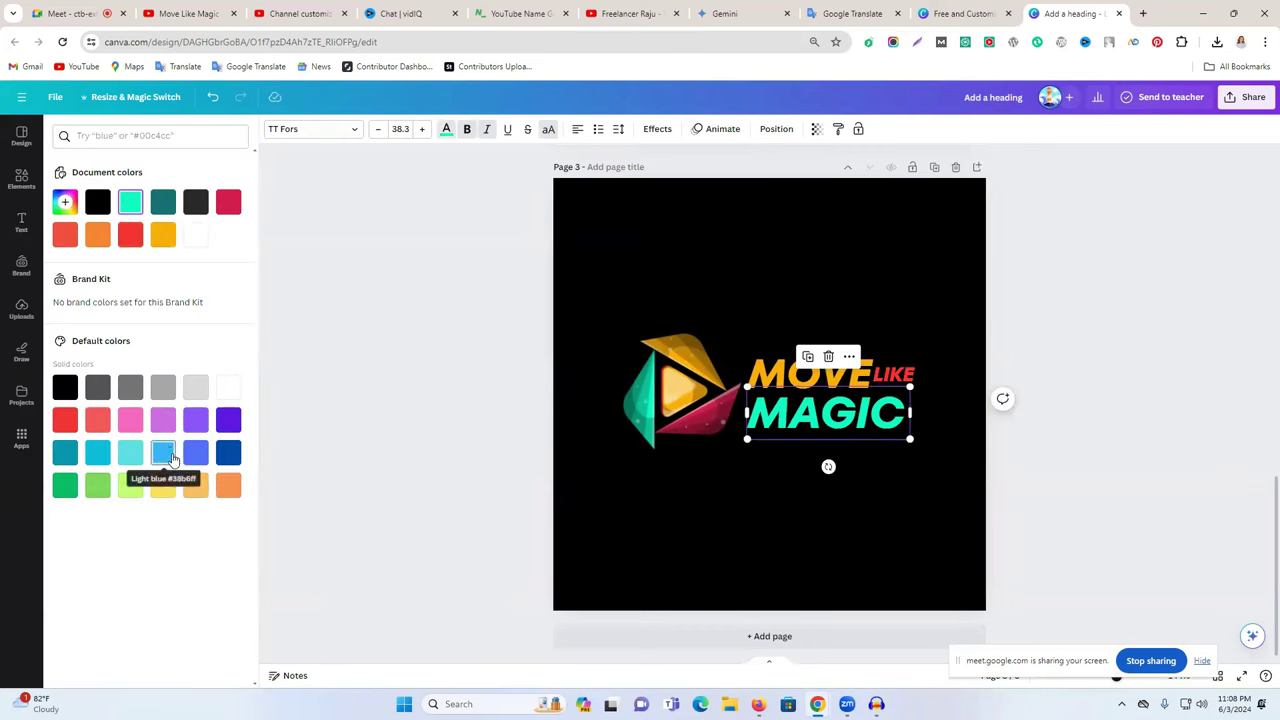
left_click(222, 200)
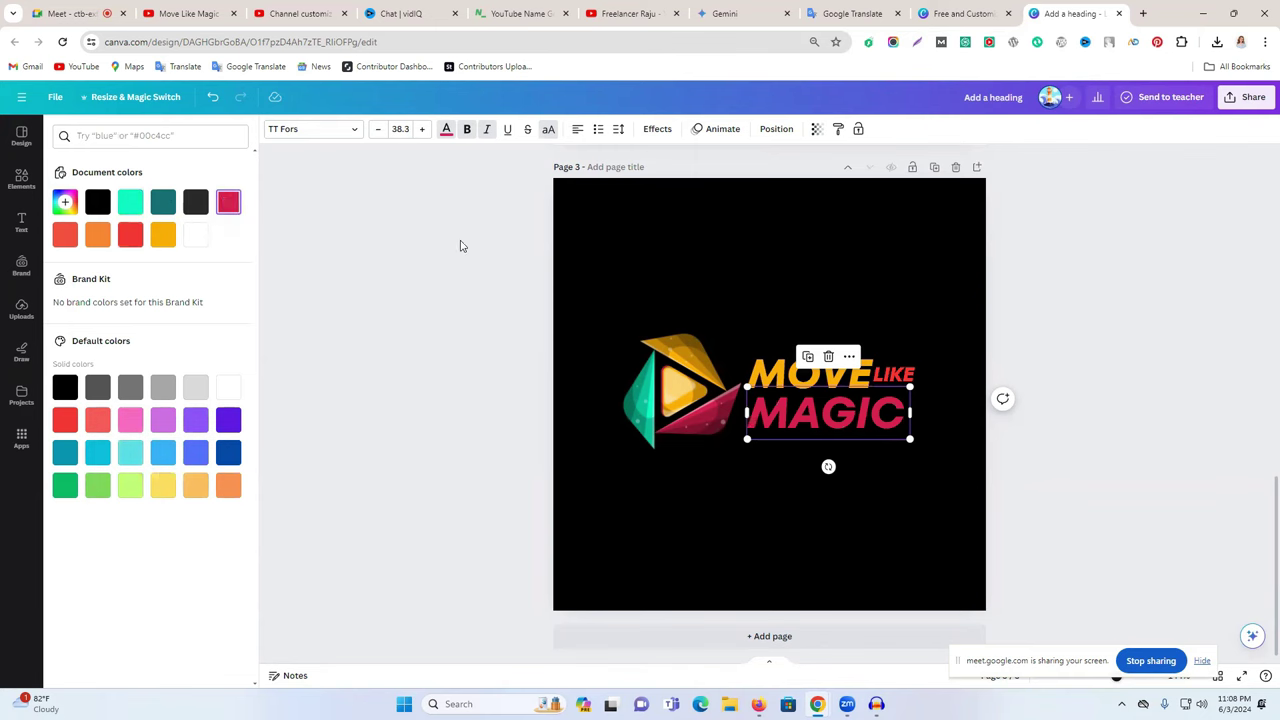
left_click(460, 245)
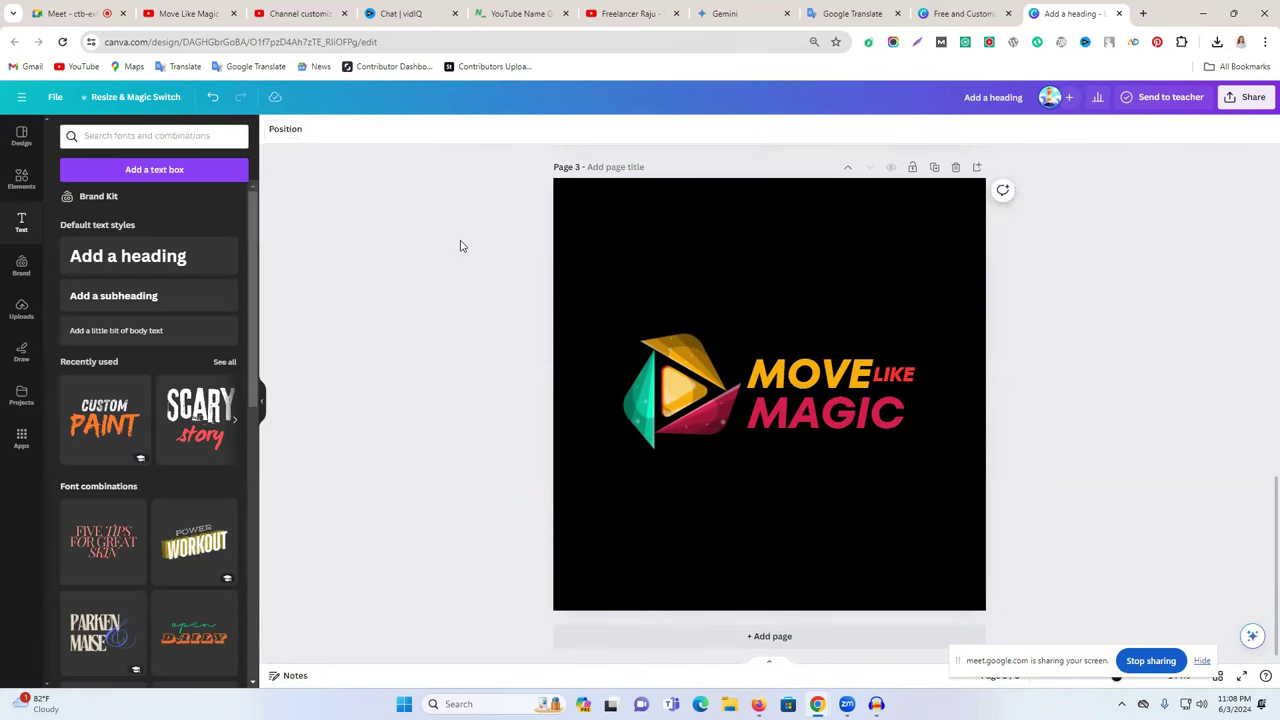
- Select only the LIKE text within the MOVE LIKE group for text effects
left_click(797, 374)
left_click(797, 424)
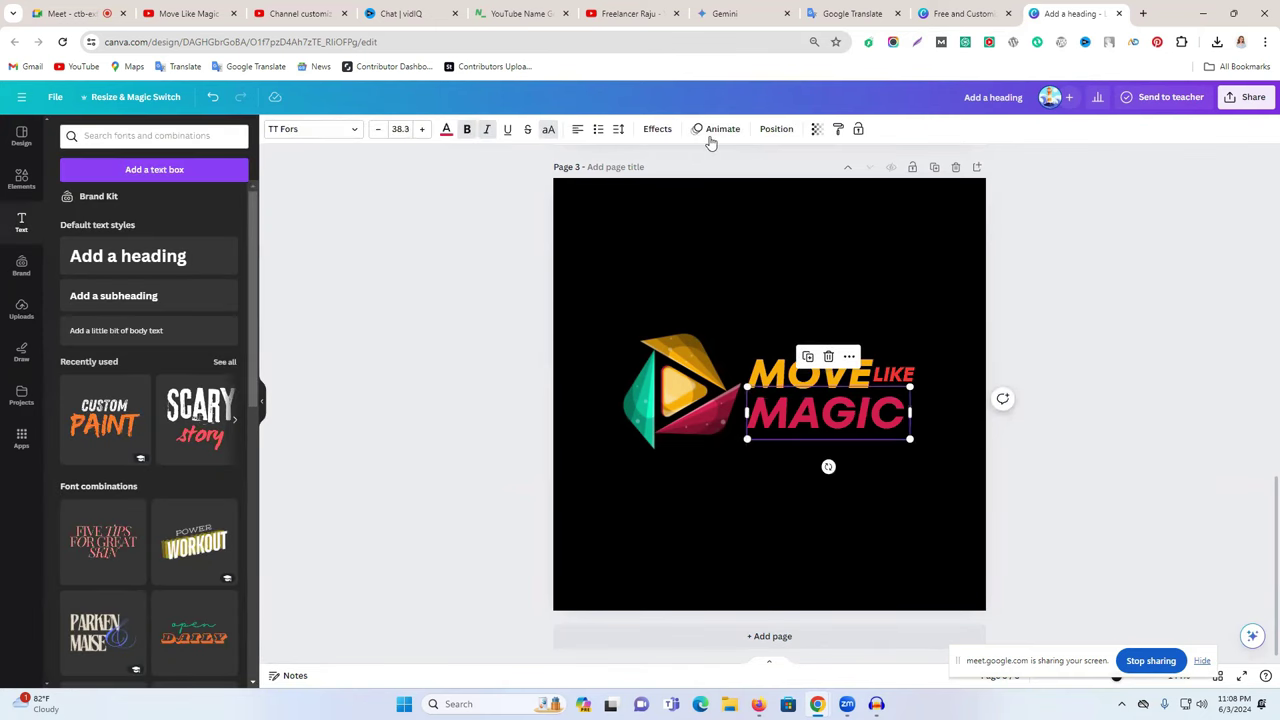
left_click(900, 375)
left_click(900, 375)
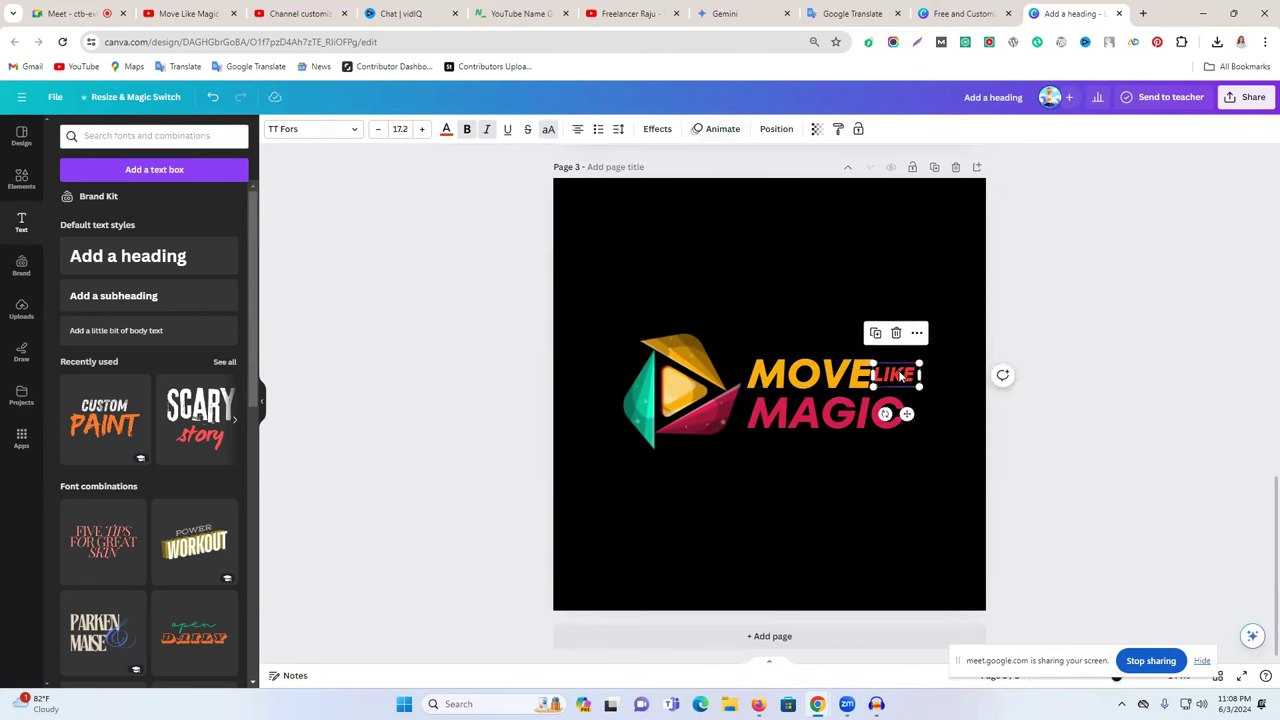
left_click(657, 129)
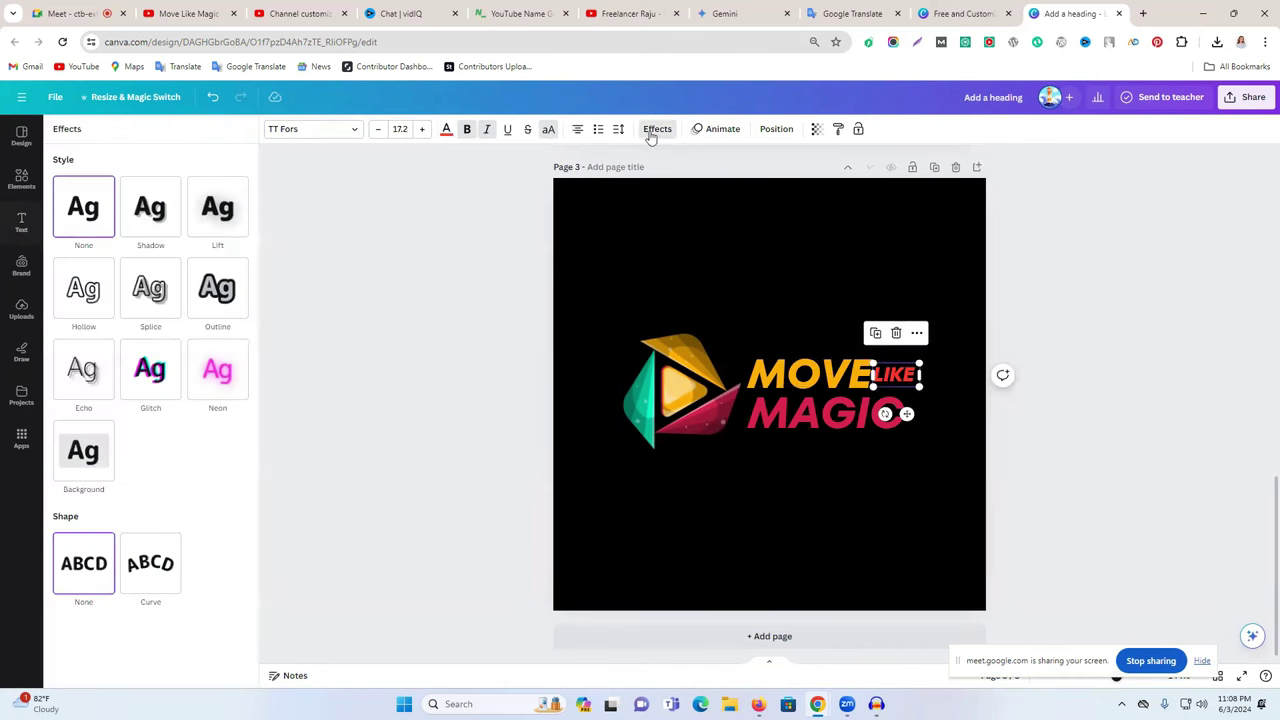
- Give LIKE a white Outline effect with thickness 153
left_click(212, 300)
left_click_drag(91, 363, 176, 368)
left_click(238, 396)
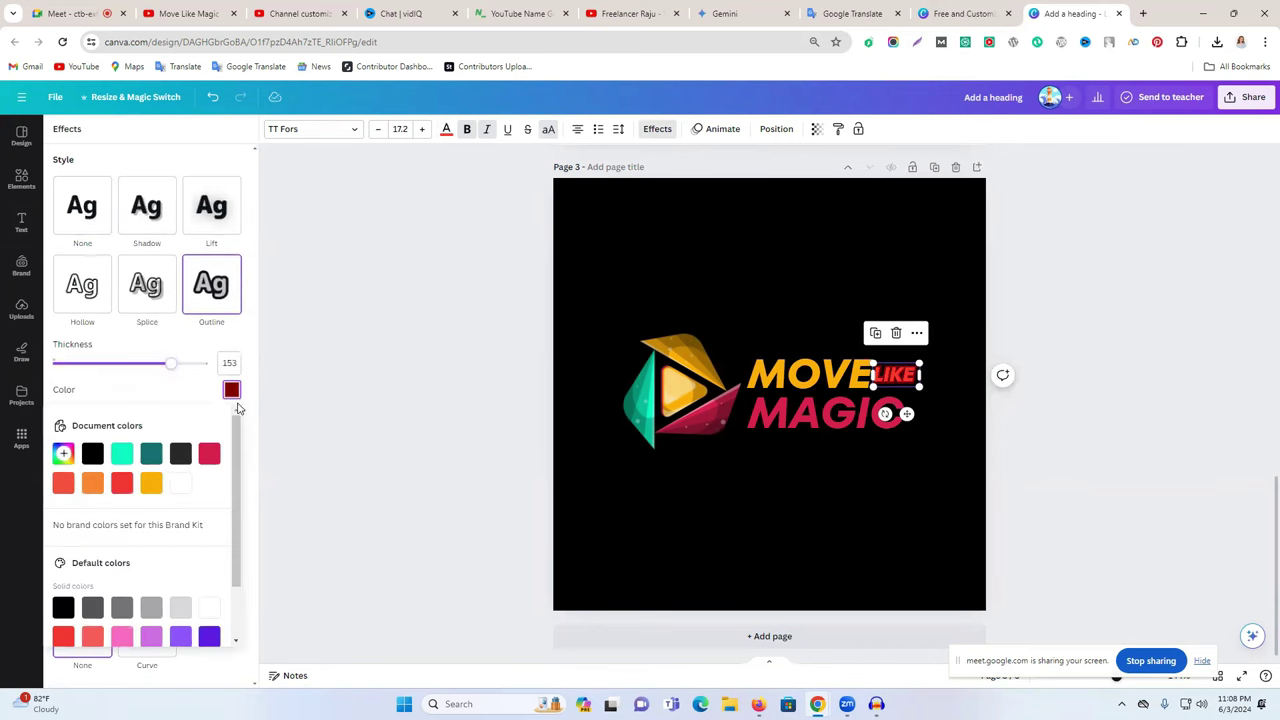
left_click(182, 487)
left_click(1205, 452)
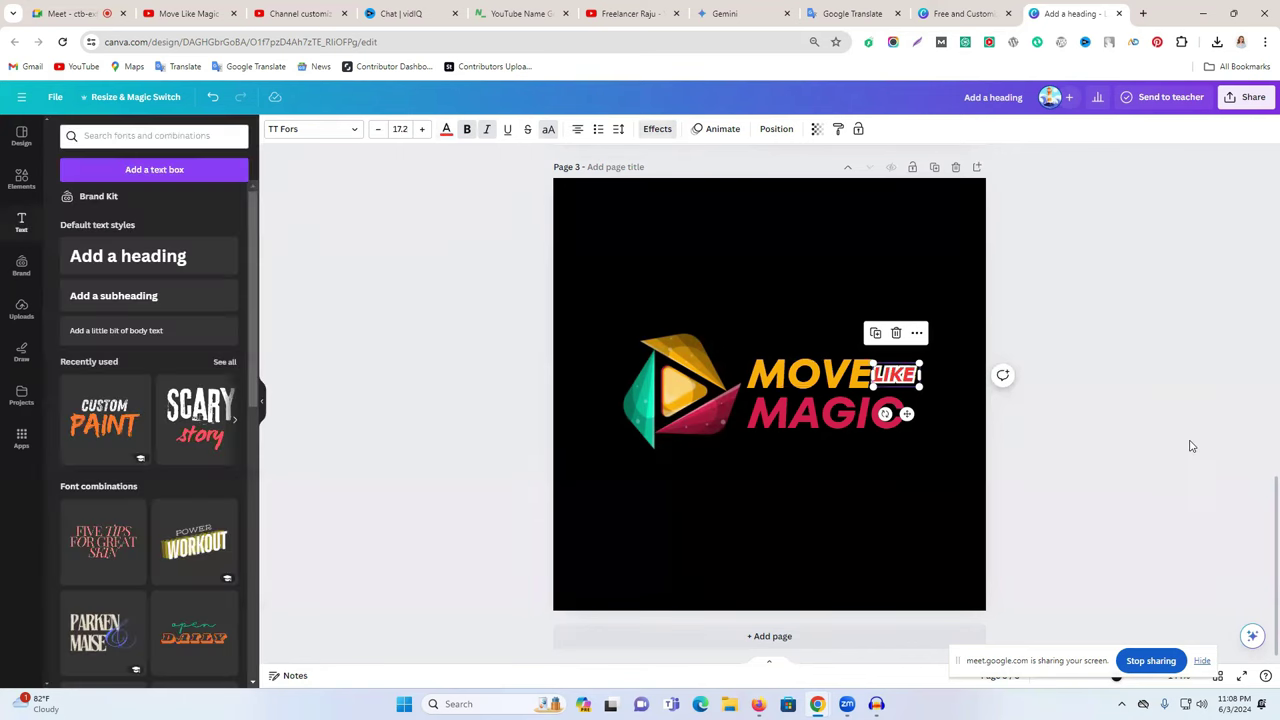
- Try a white drop shadow on MAGIC, adjusting direction and blur, then set it back to None
left_click(832, 410)
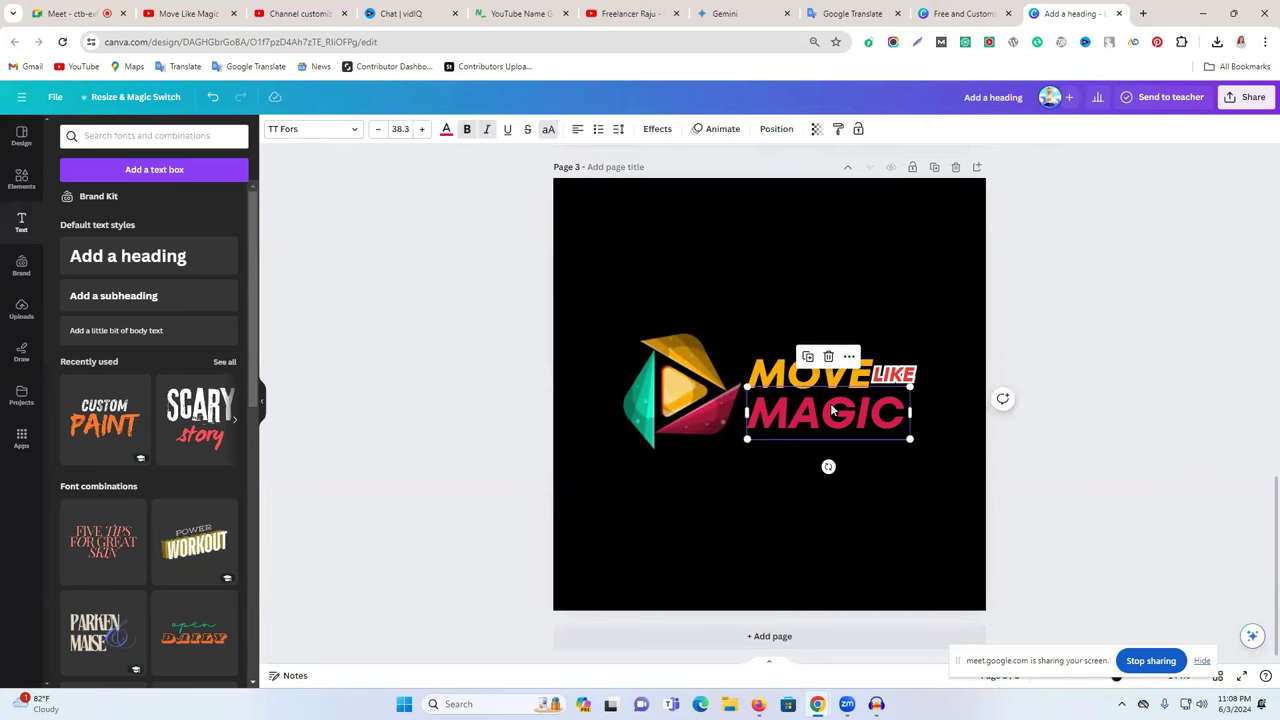
left_click(657, 128)
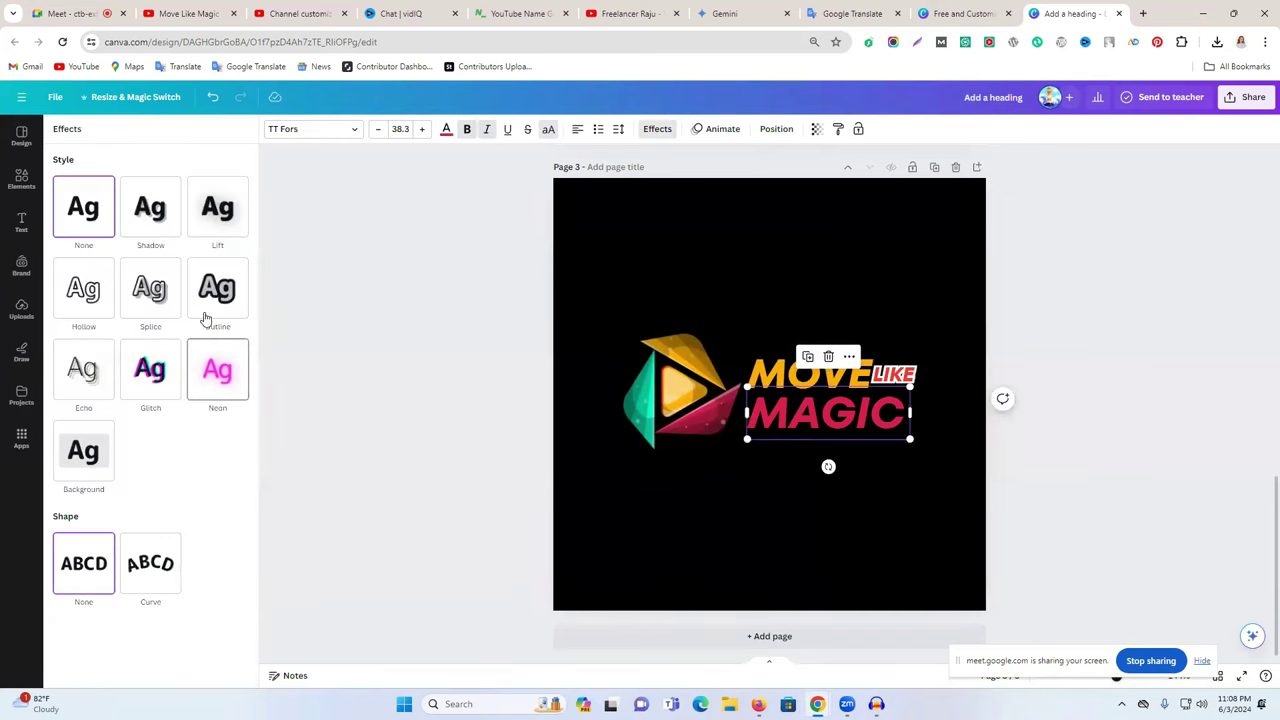
left_click(158, 232)
left_click(230, 440)
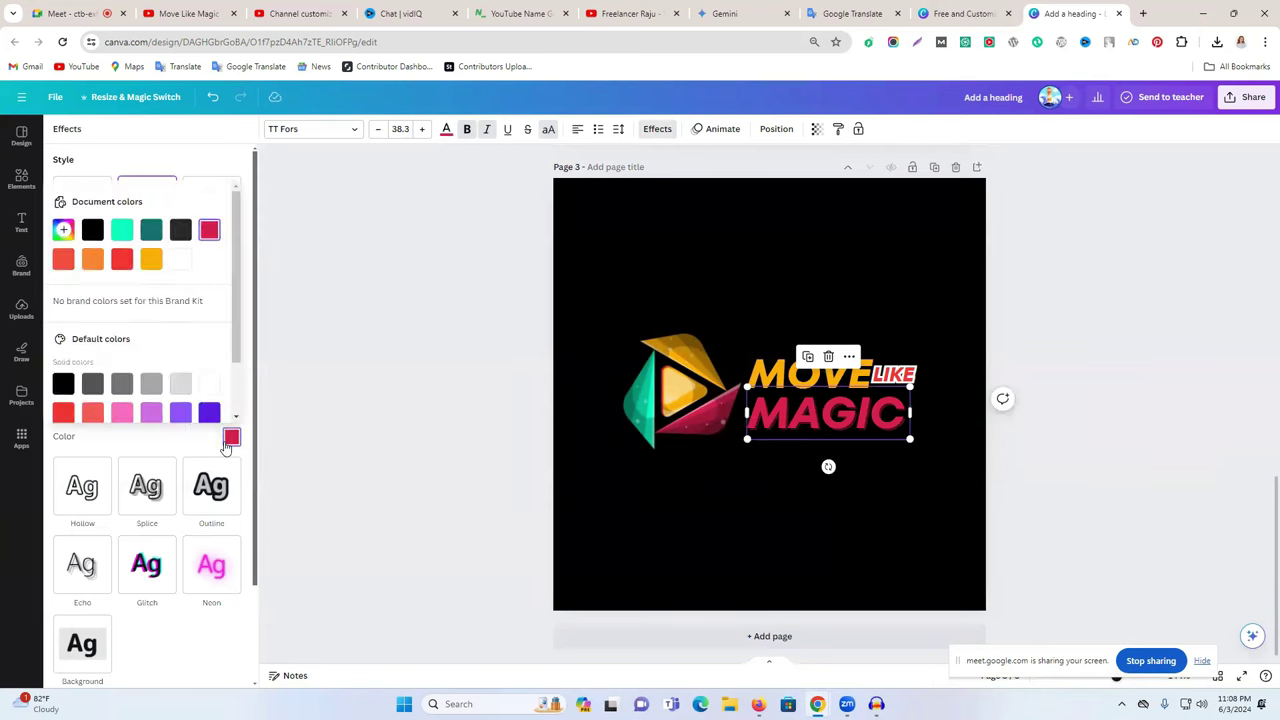
left_click(182, 268)
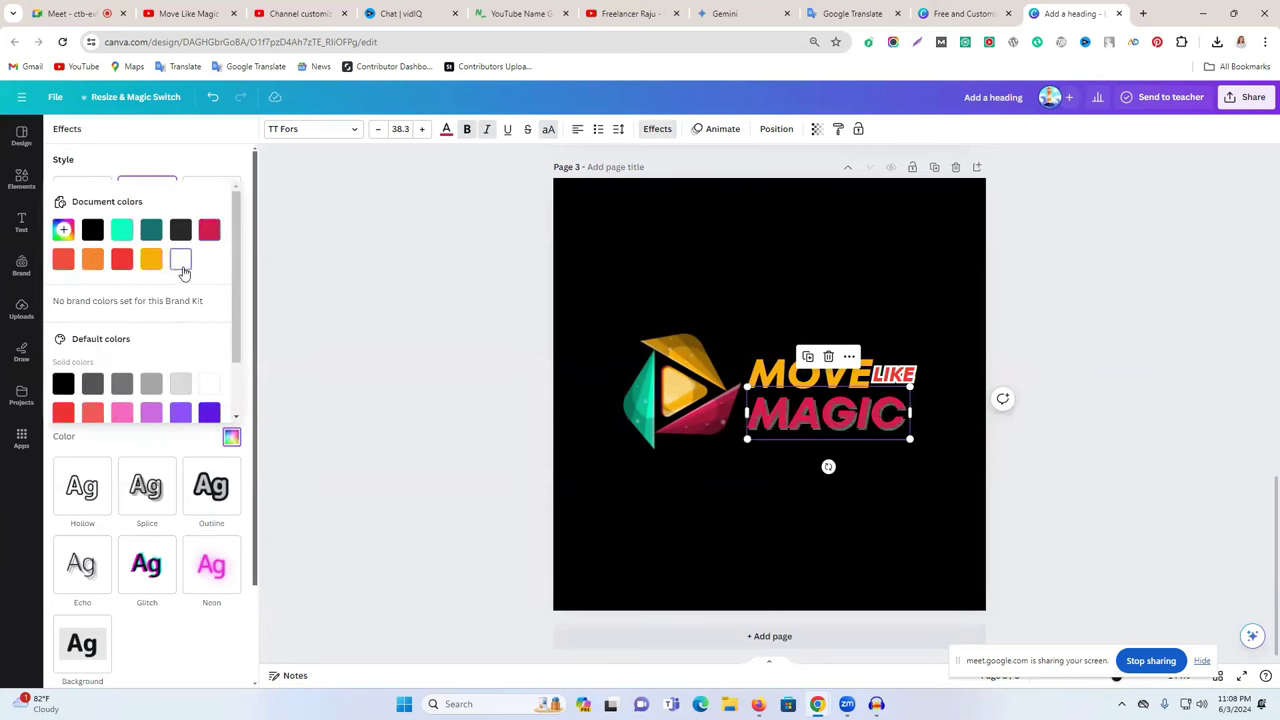
left_click(172, 173)
left_click_drag(120, 332, 137, 329)
left_click_drag(55, 368, 6, 380)
left_click_drag(135, 326, 320, 328)
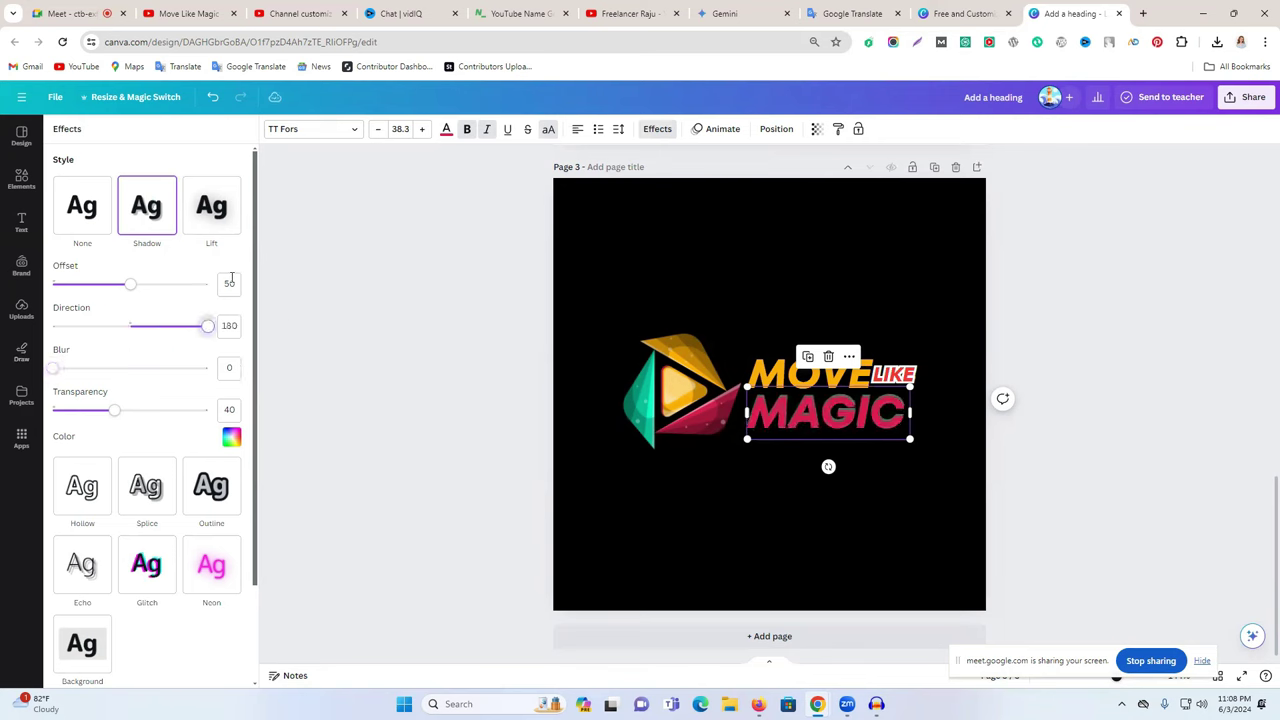
left_click(96, 210)
left_click(1133, 282)
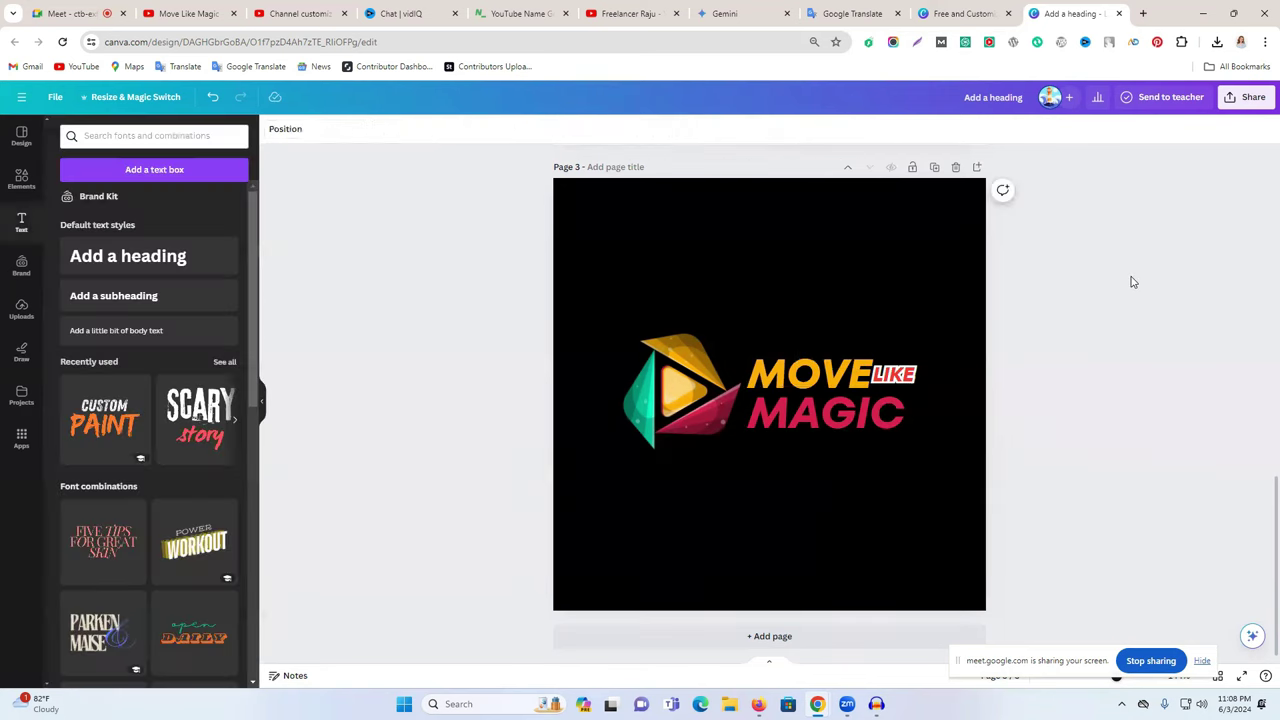
- Marquee-select the whole logo with all its text together
left_click_drag(603, 284, 1104, 535)
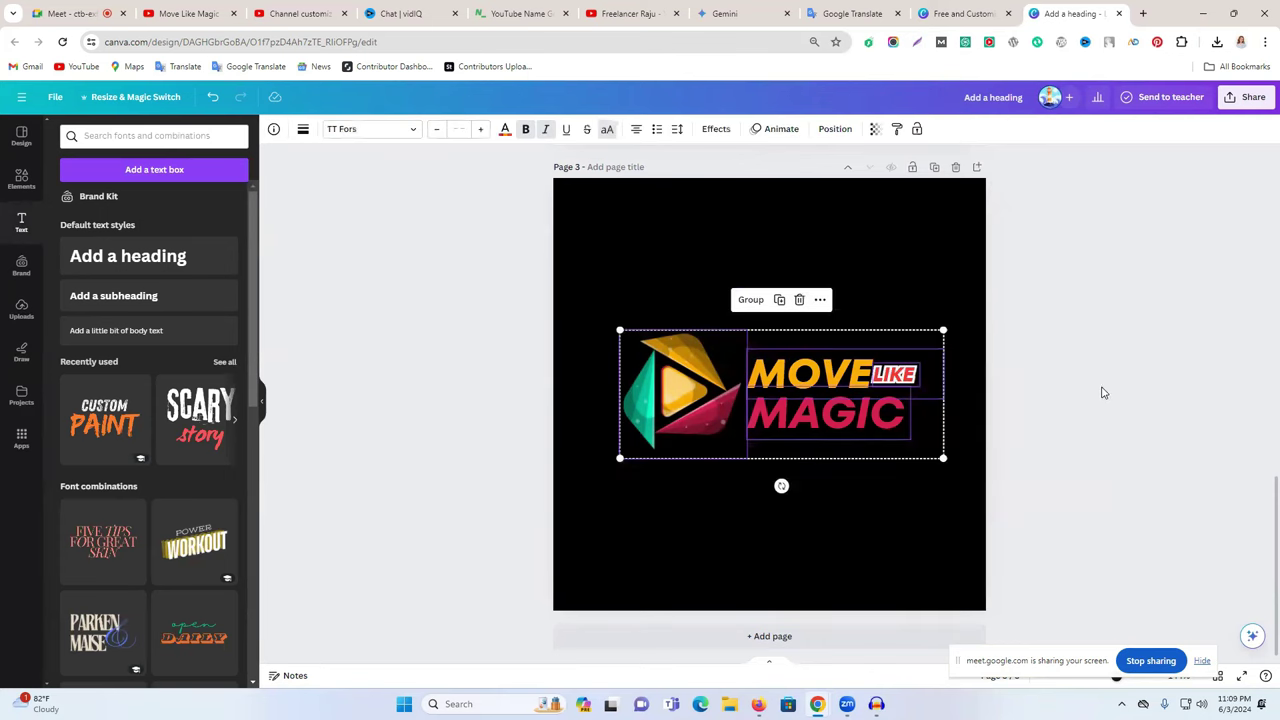
scroll(994, 372, "up", 7)
scroll(983, 377, "down", 5)
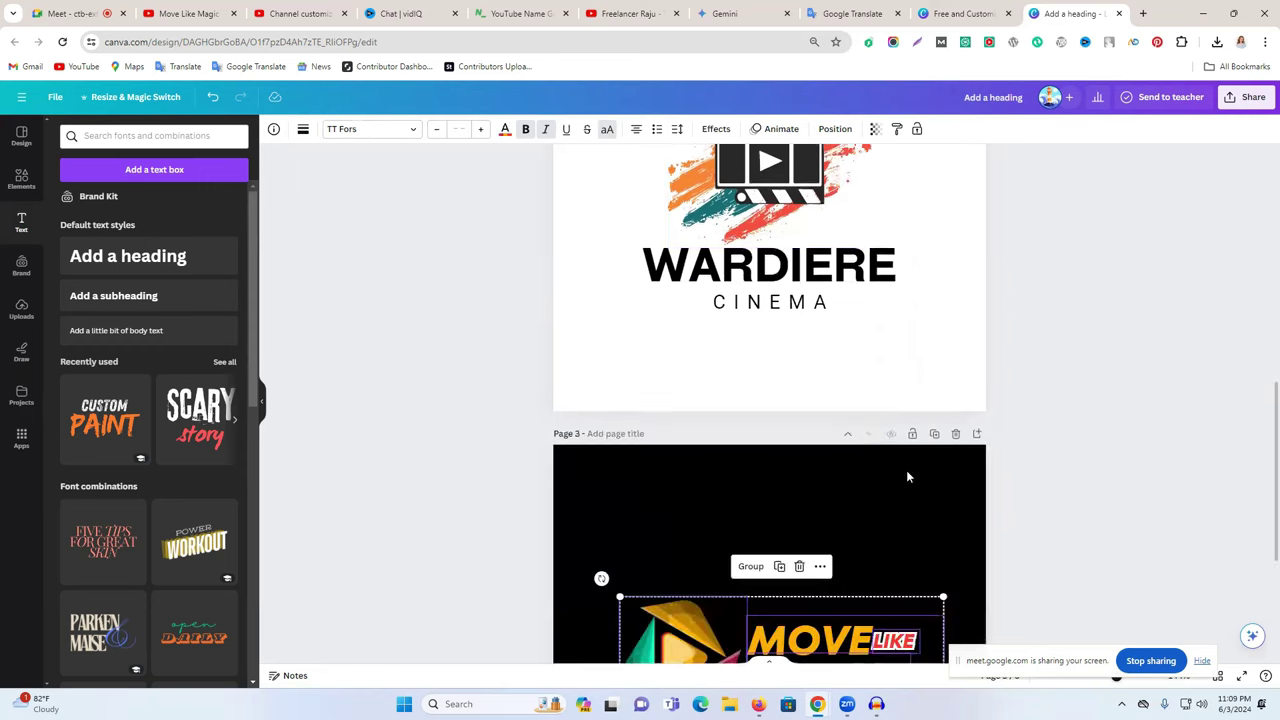
- Copy MOVE from the page 3 logo and paste it over WARDIERE on page 2
scroll(883, 351, "down", 2)
left_click(988, 425)
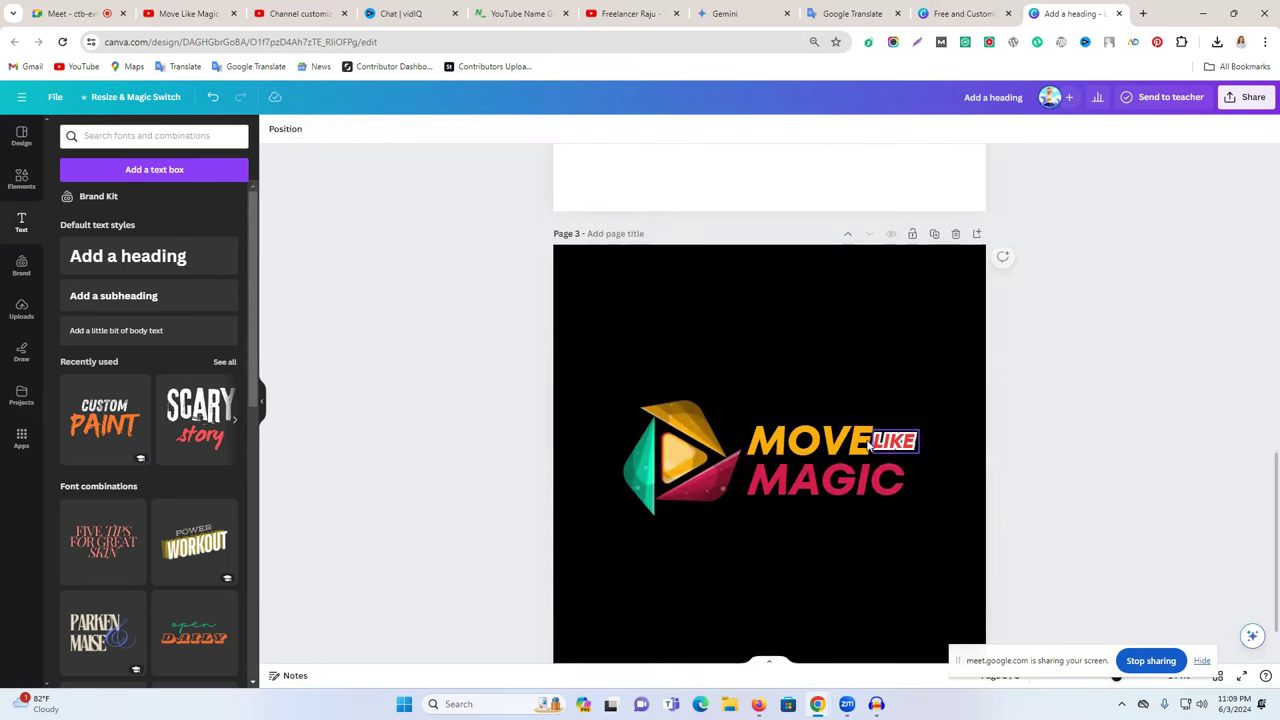
left_click(845, 443)
double_click(842, 441)
key("ctrl+c")
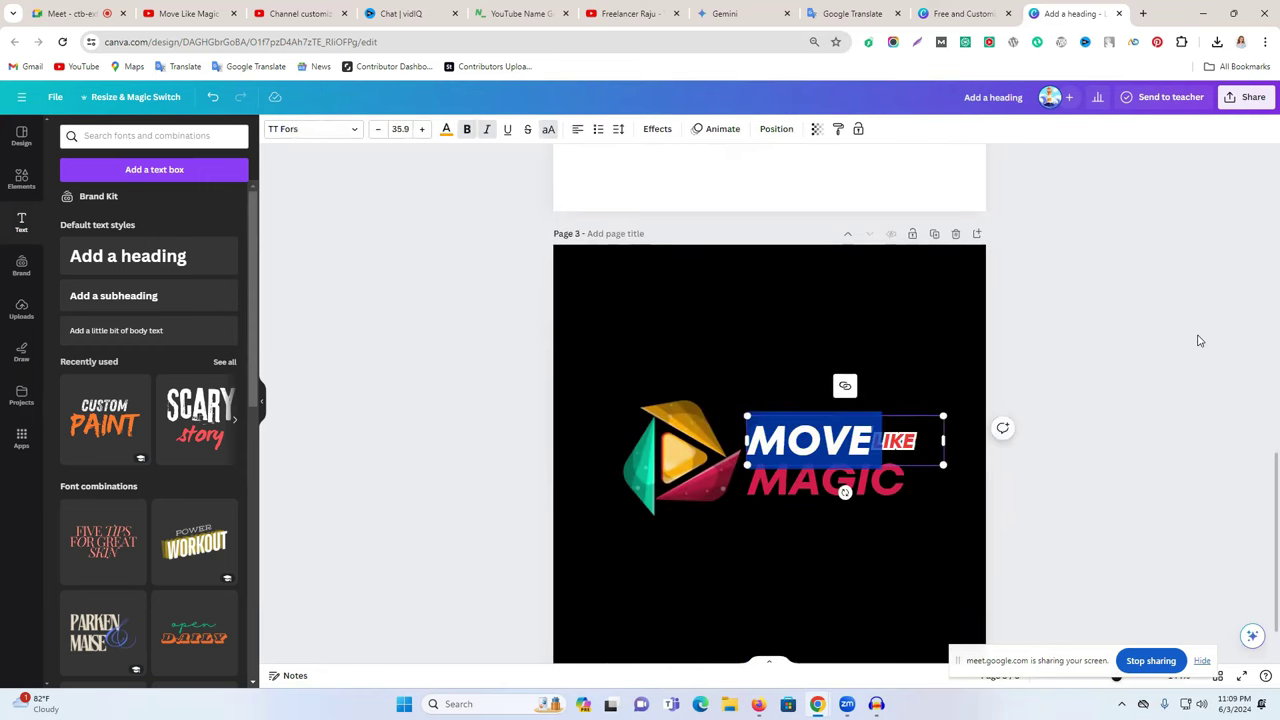
scroll(903, 337, "up", 2)
double_click(860, 265)
key("ctrl+v")
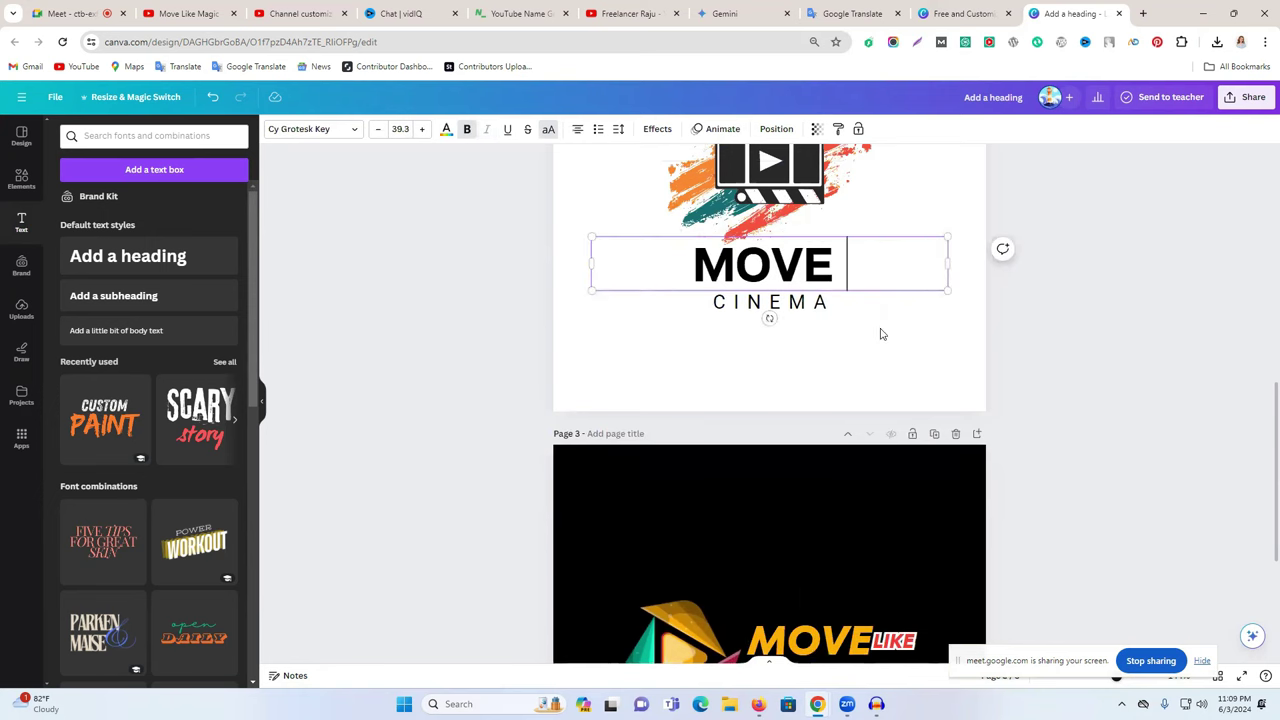
- Add LIKE after MOVE in the page 2 heading and nudge it up and right
double_click(905, 645)
key("ctrl+c")
left_click(822, 285)
left_click(836, 277)
key("ctrl+v")
left_click(1094, 348)
left_click_drag(760, 268, 778, 258)
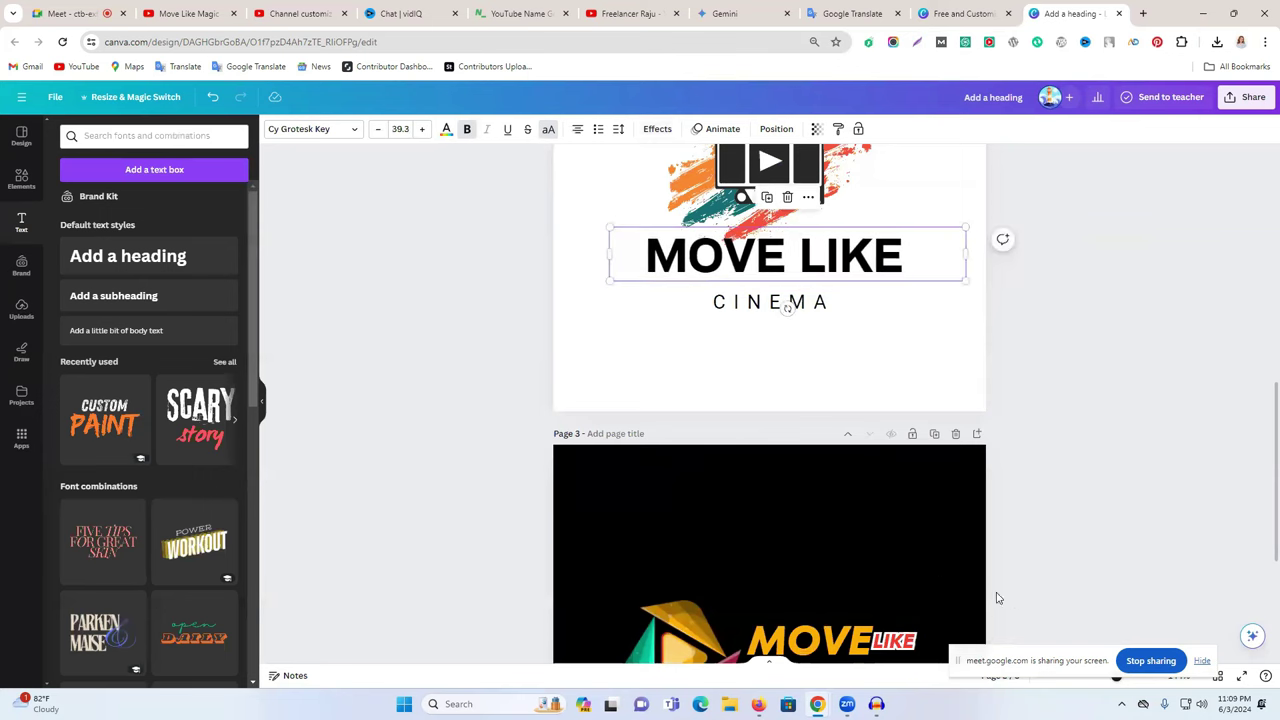
- Replace CINEMA on page 2 with MAGIC copied from page 3 and reposition it
scroll(996, 598, "down", 2)
double_click(828, 554)
key("ctrl+c")
scroll(1068, 425, "up", 1)
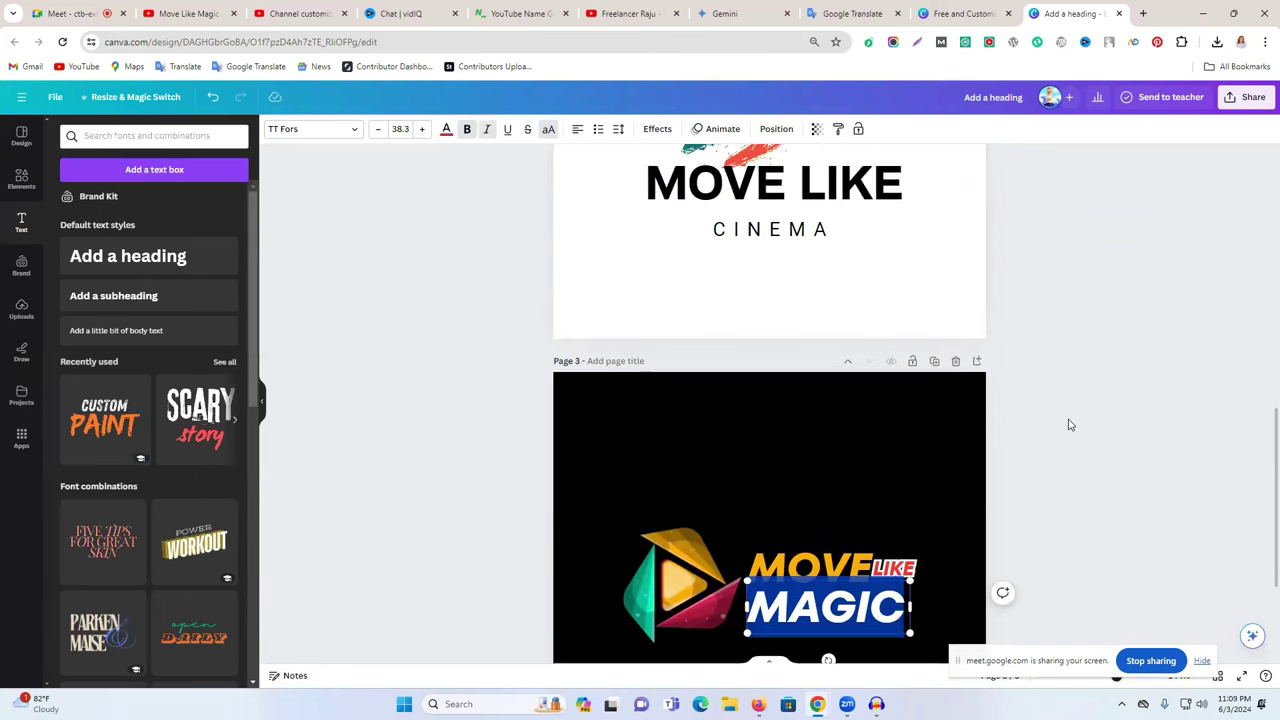
scroll(1068, 425, "up", 2)
double_click(762, 370)
key("ctrl+v")
left_click(840, 399)
left_click_drag(770, 370, 770, 359)
left_click(1097, 346)
- Review the page 2 logo, selecting the clapper graphic and the MOVE LIKE heading
scroll(766, 396, "up", 2)
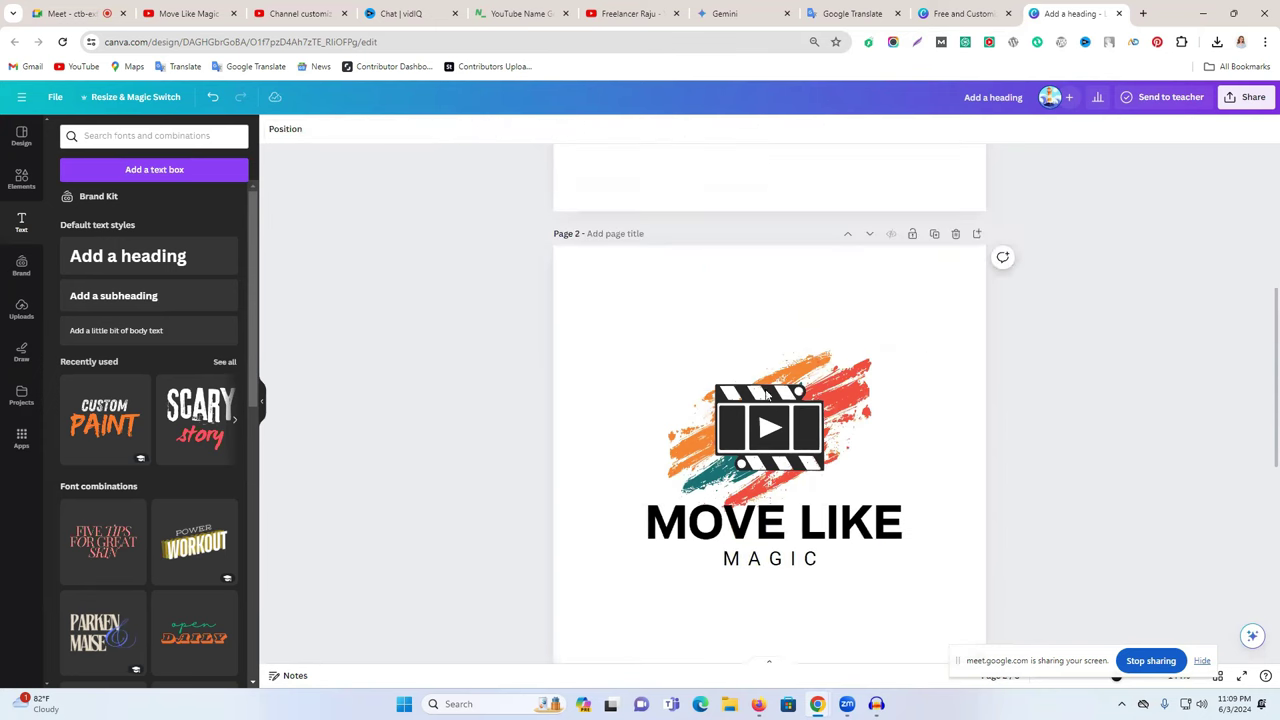
left_click(816, 388)
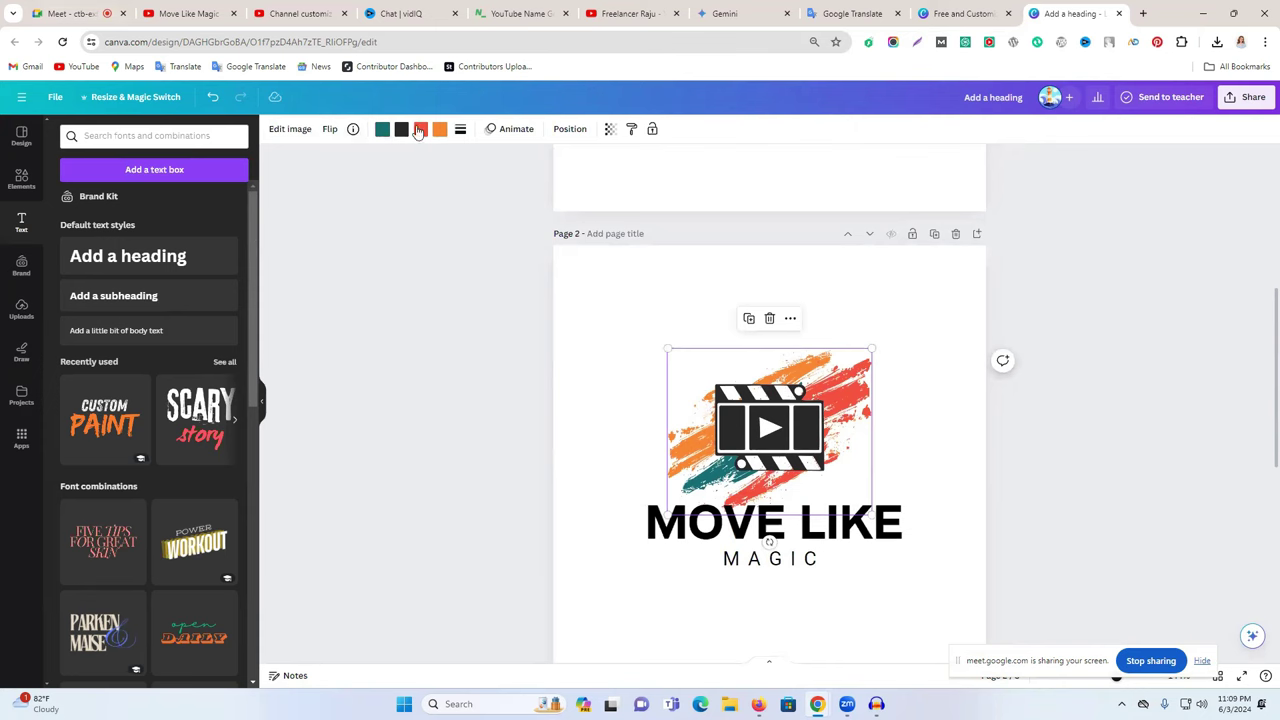
scroll(860, 290, "up", 3)
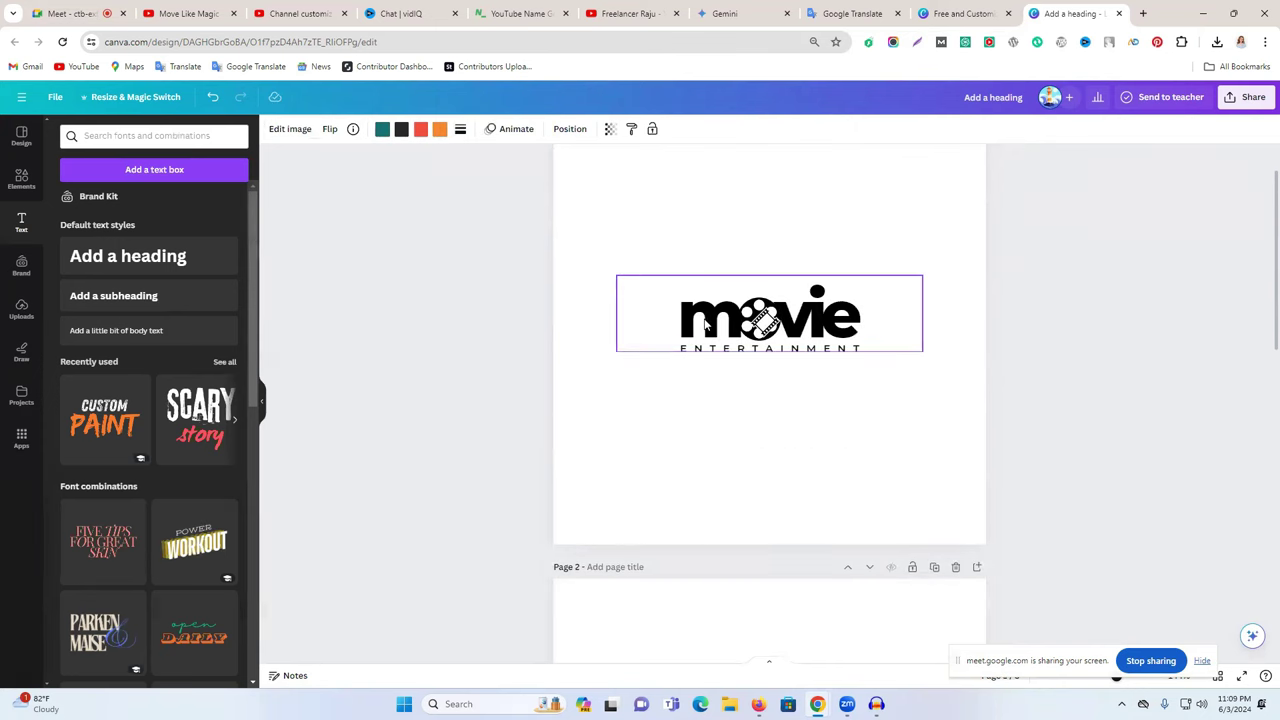
scroll(930, 410, "down", 5)
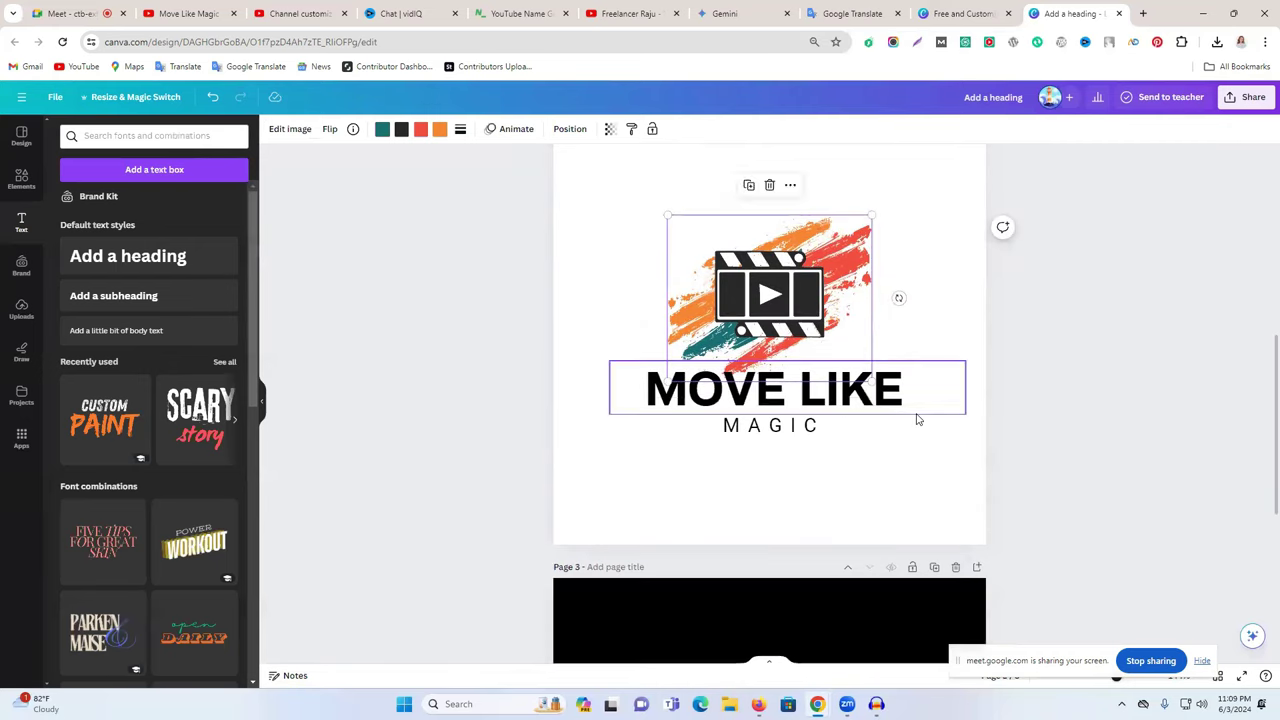
scroll(900, 410, "up", 4)
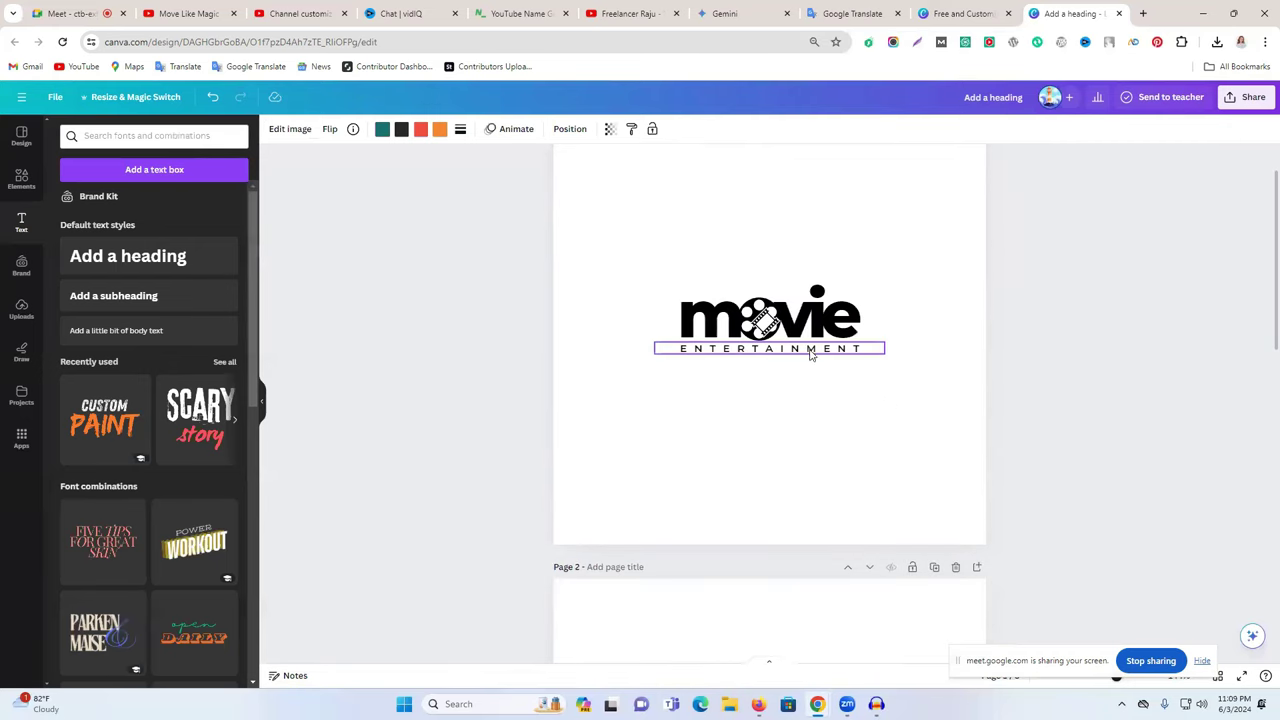
scroll(810, 354, "down", 4)
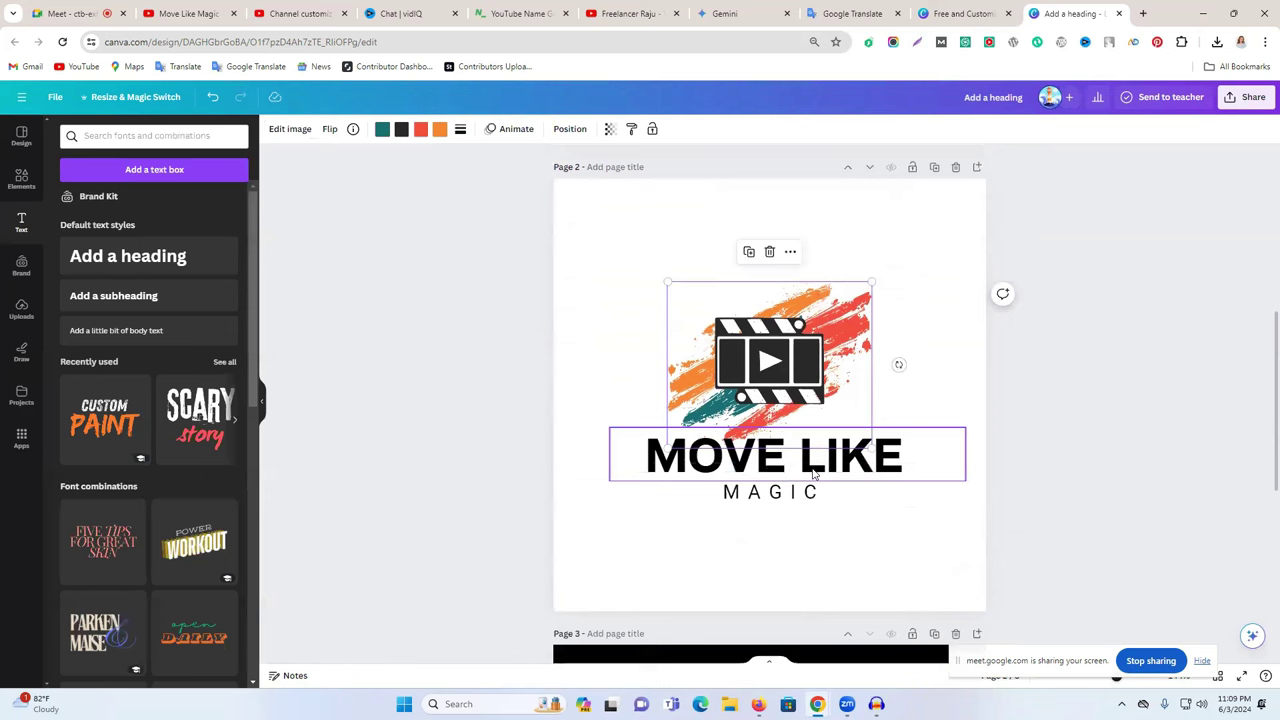
left_click(805, 467)
- Copy Like Magic from the YouTube channel name and paste it over ENTERTAINMENT on page 1
left_click(298, 13)
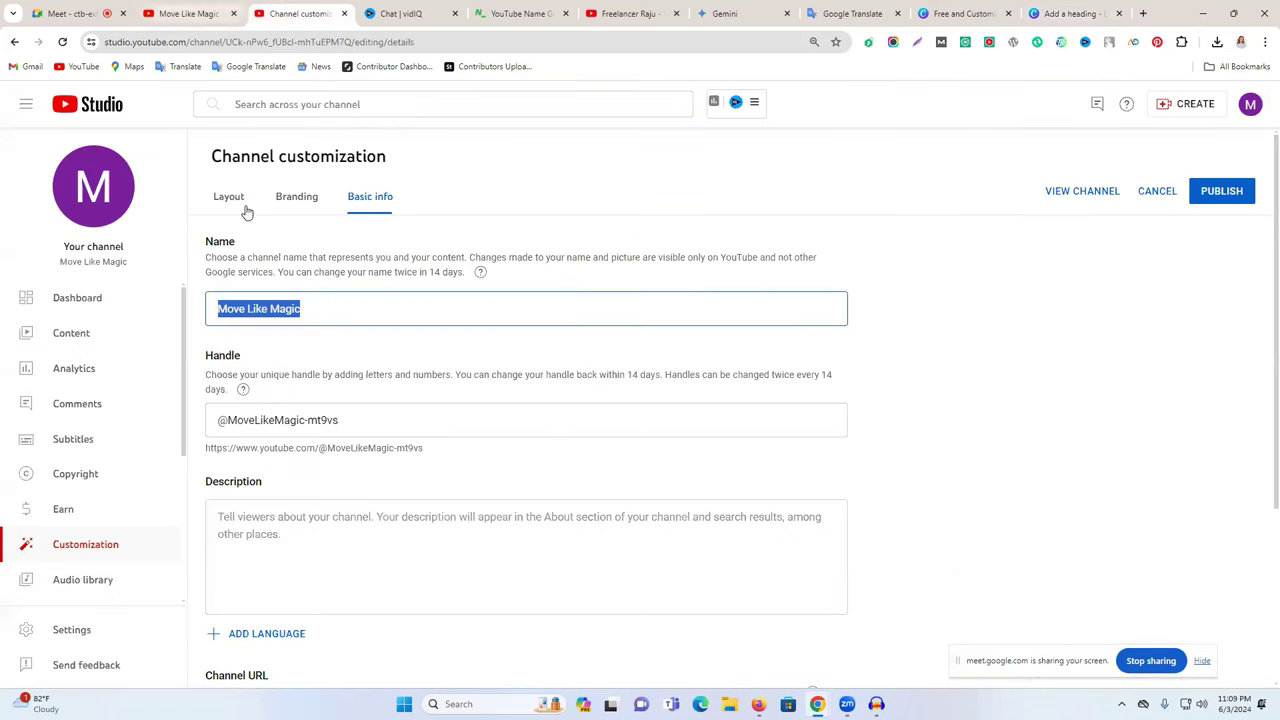
left_click(318, 303)
left_click(248, 309, "shift")
key("ctrl+c")
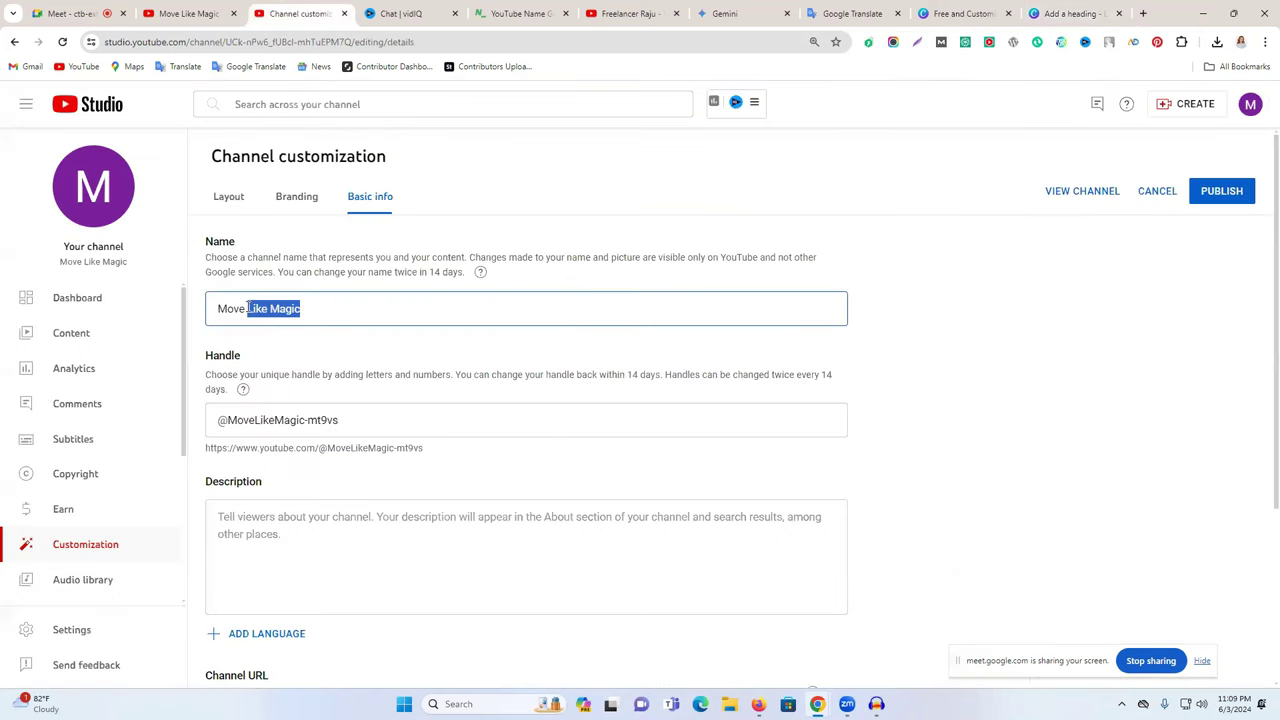
left_click(962, 13)
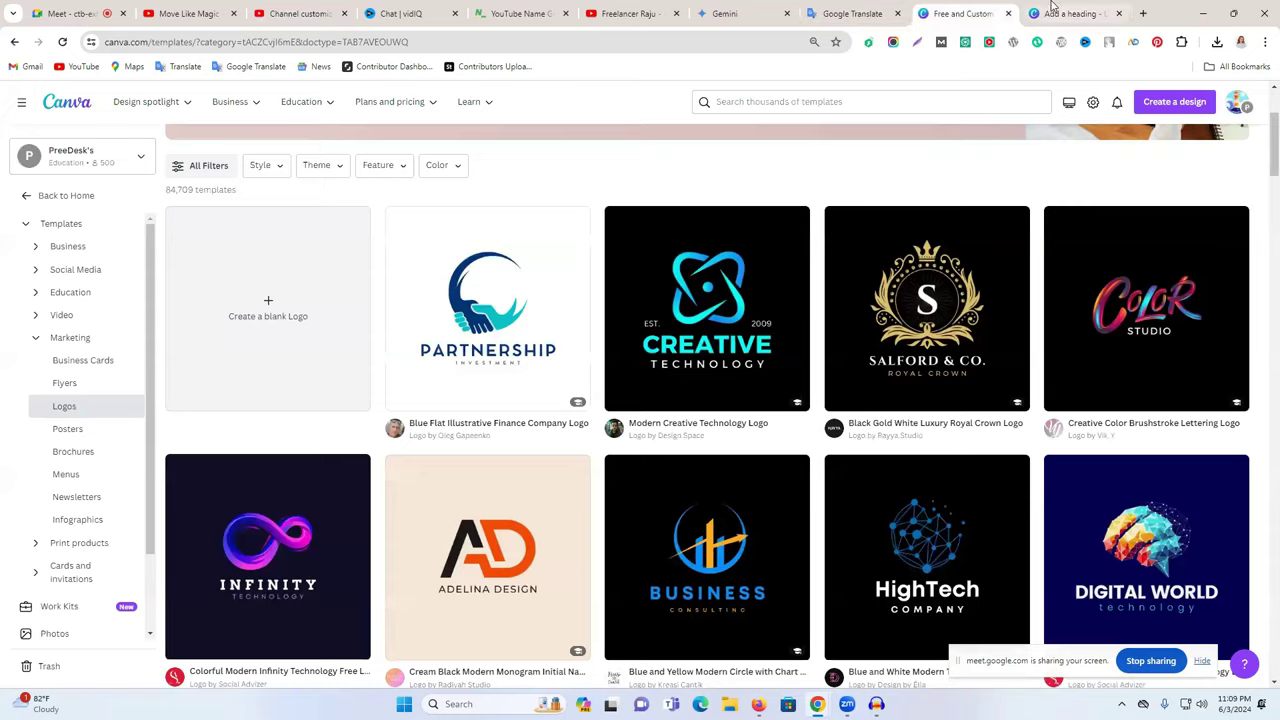
left_click(1052, 10)
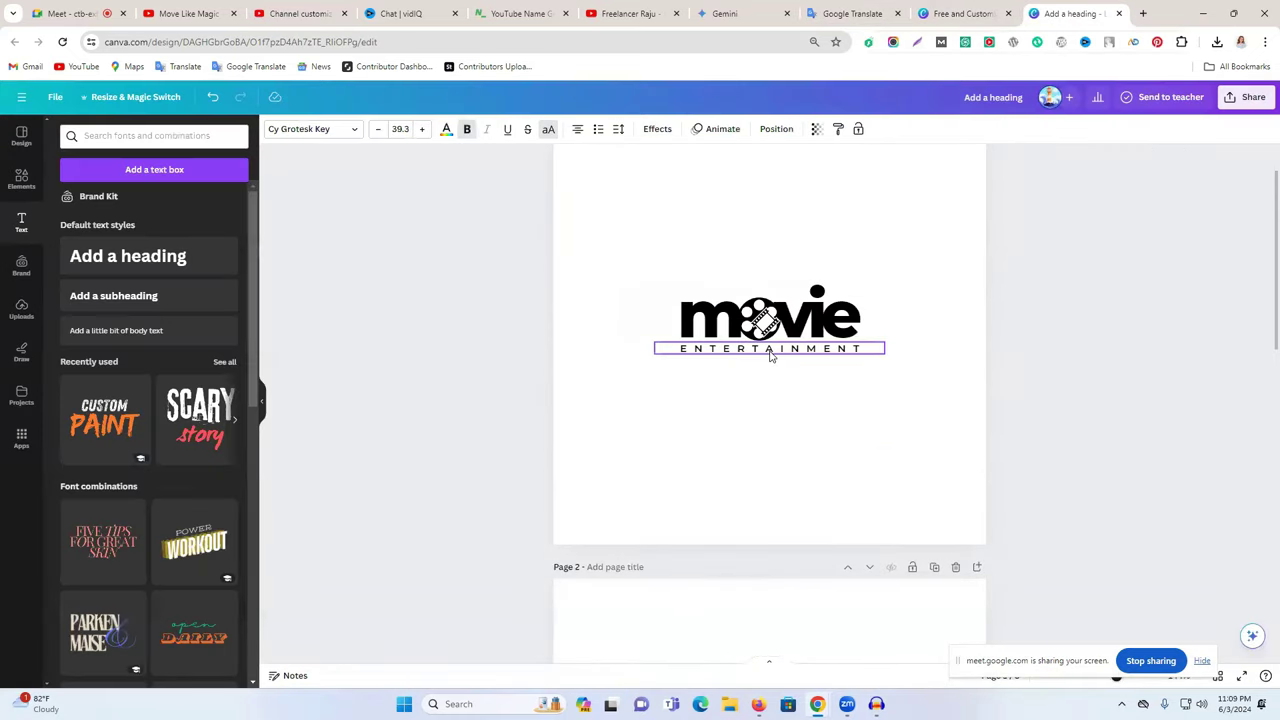
double_click(771, 356)
key("ctrl+v")
left_click(1058, 322)
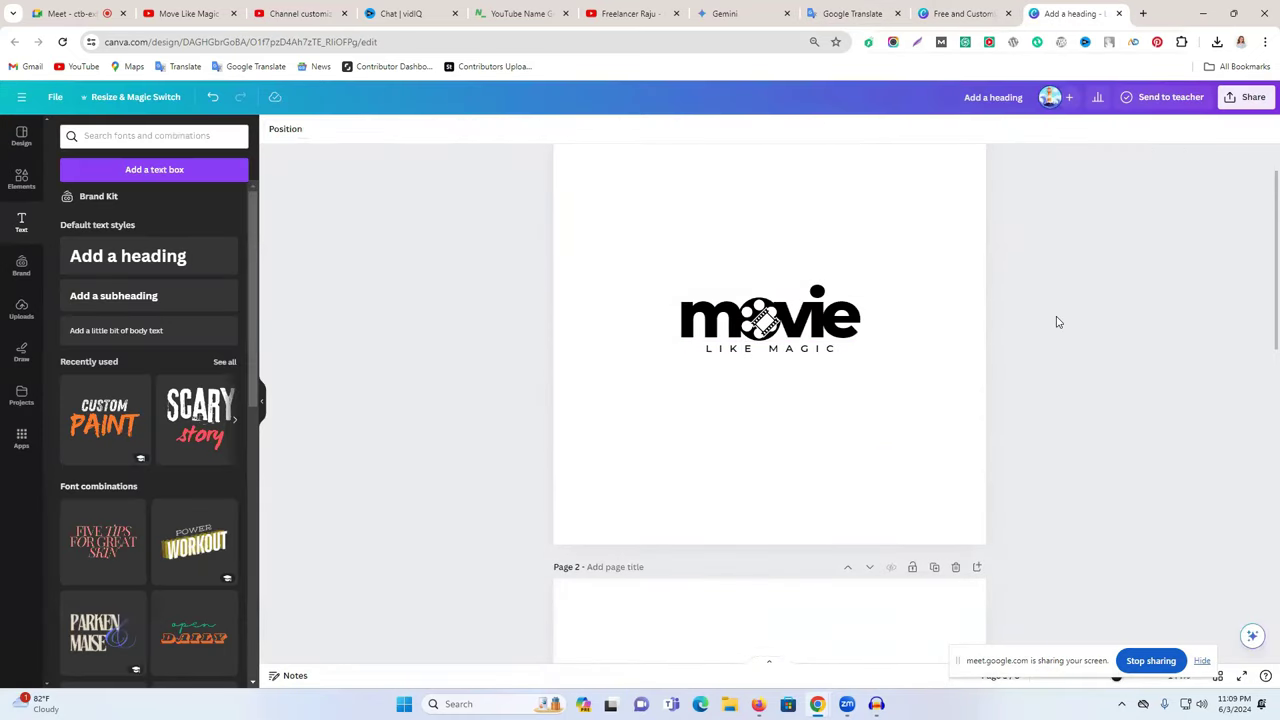
scroll(991, 497, "up", 1)
scroll(990, 500, "down", 9)
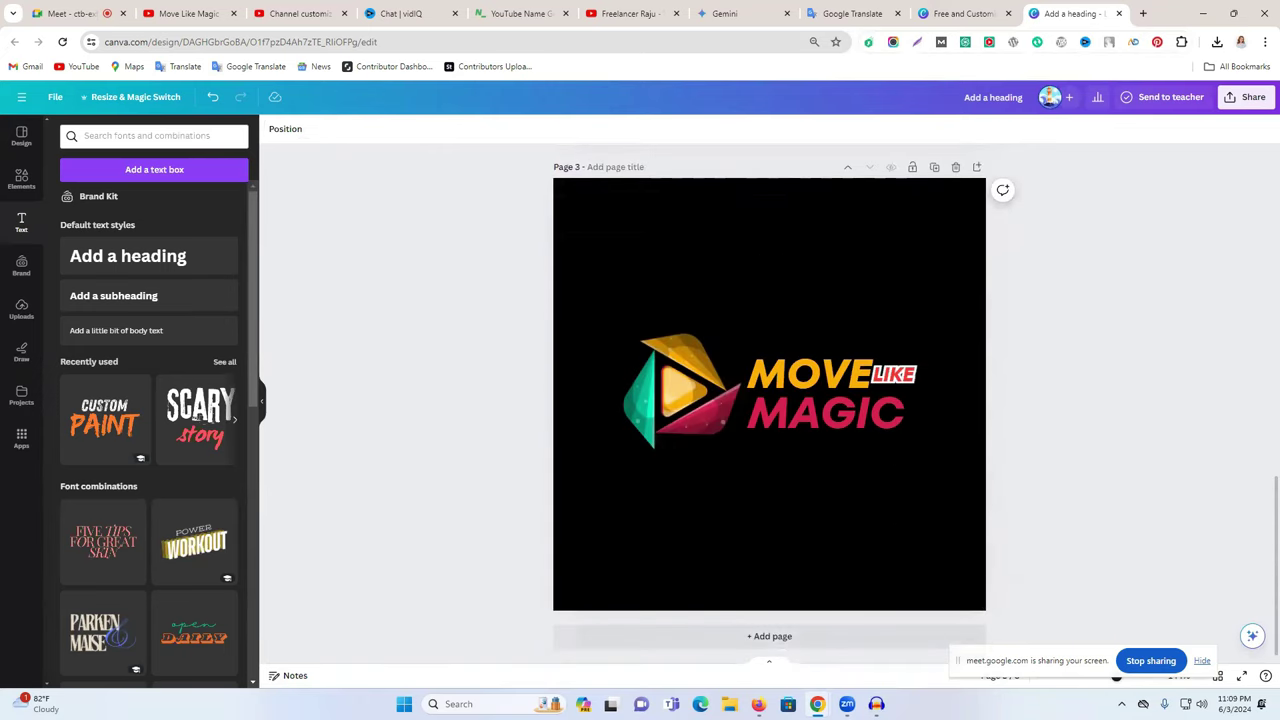
- Preview the downloaded purple and dark Move Like Magic images from Downloads, then close the previews
left_click(758, 704)
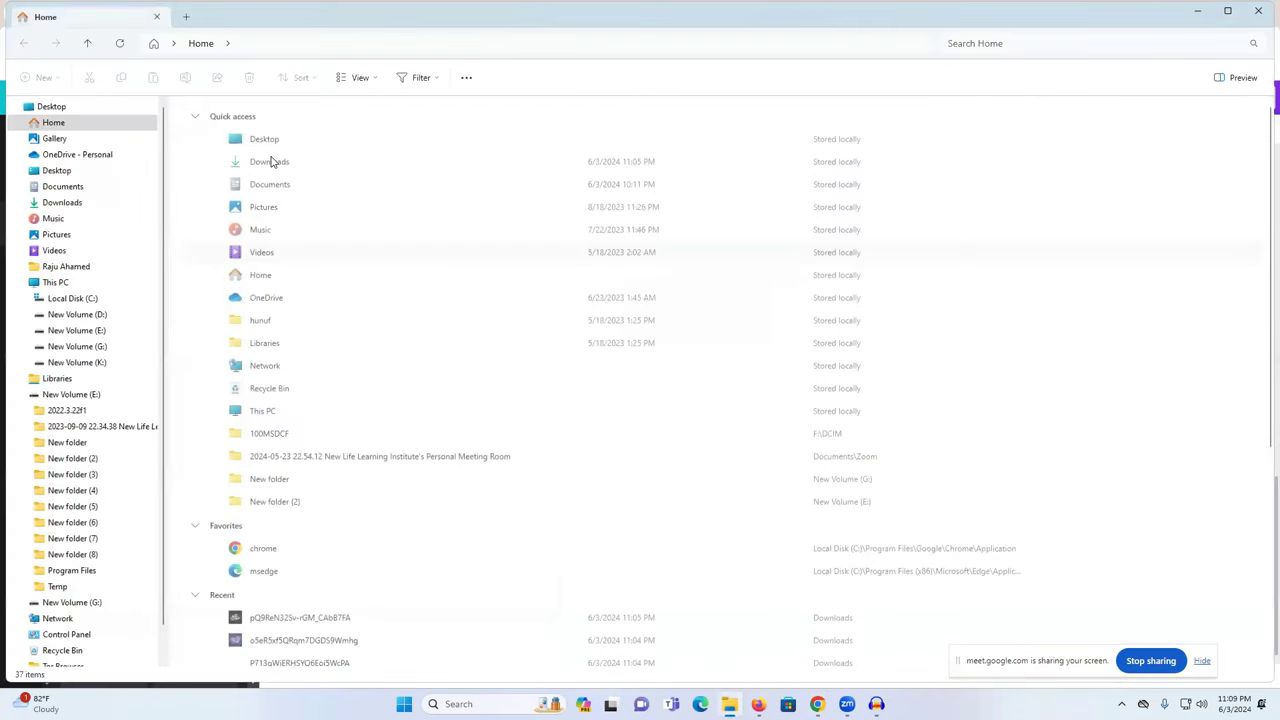
double_click(476, 192)
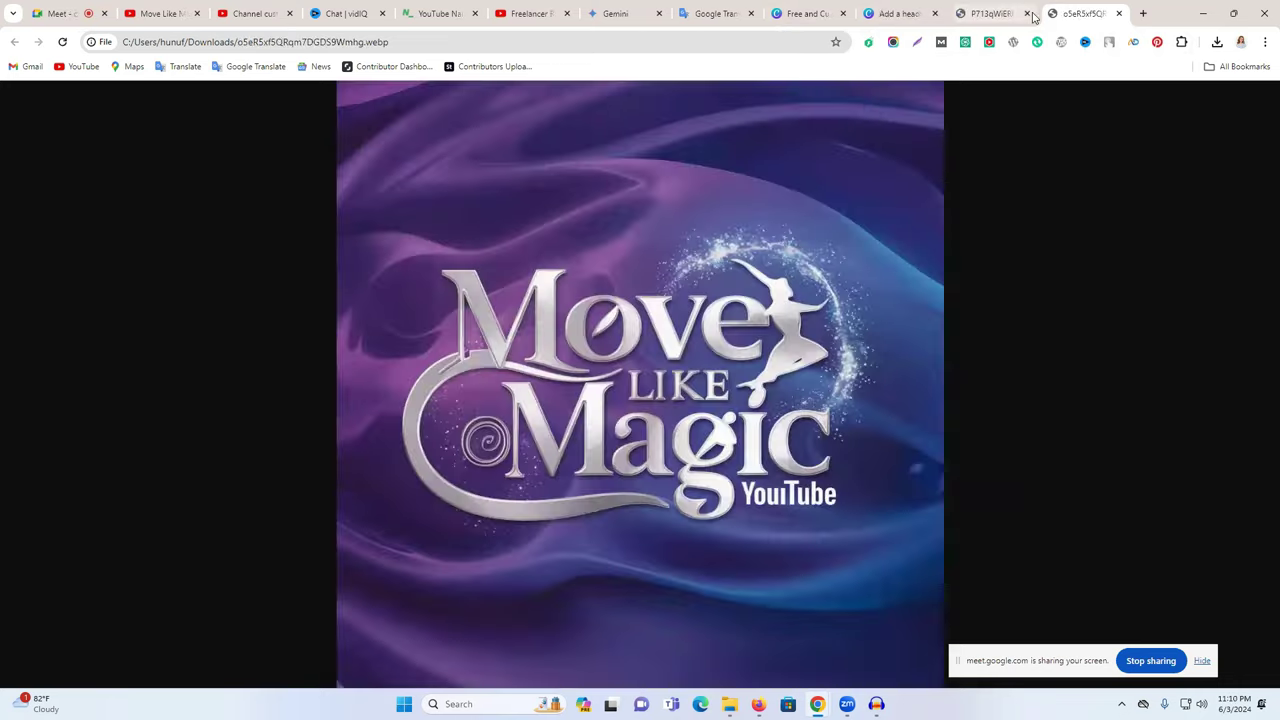
left_click(1018, 13)
left_click(1030, 14)
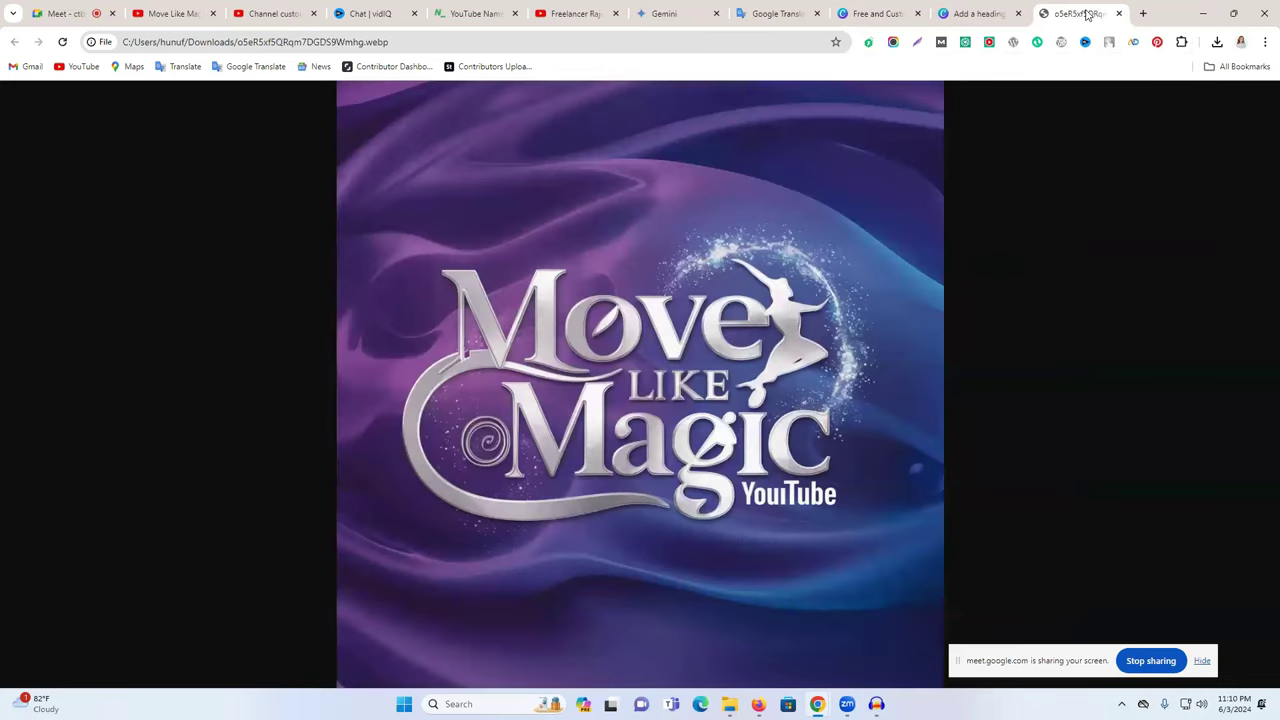
left_click(1120, 13)
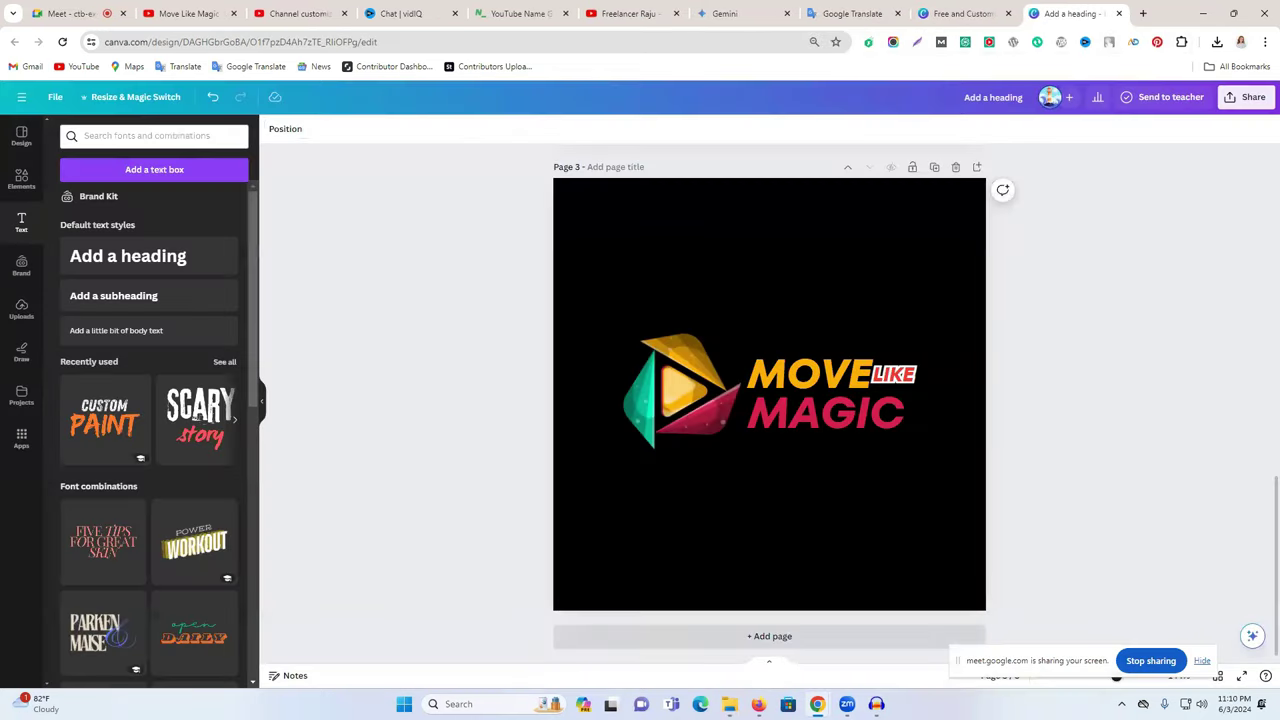
key("alt+Tab")
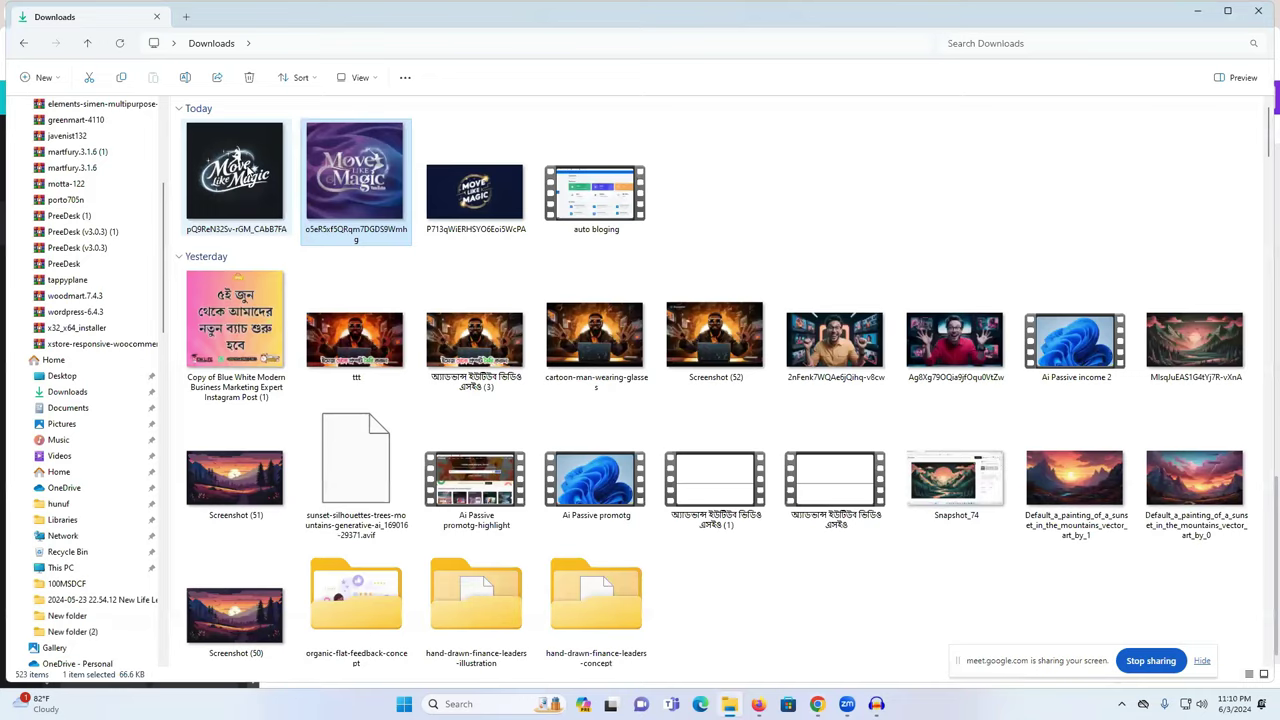
double_click(234, 170)
left_click(1117, 13)
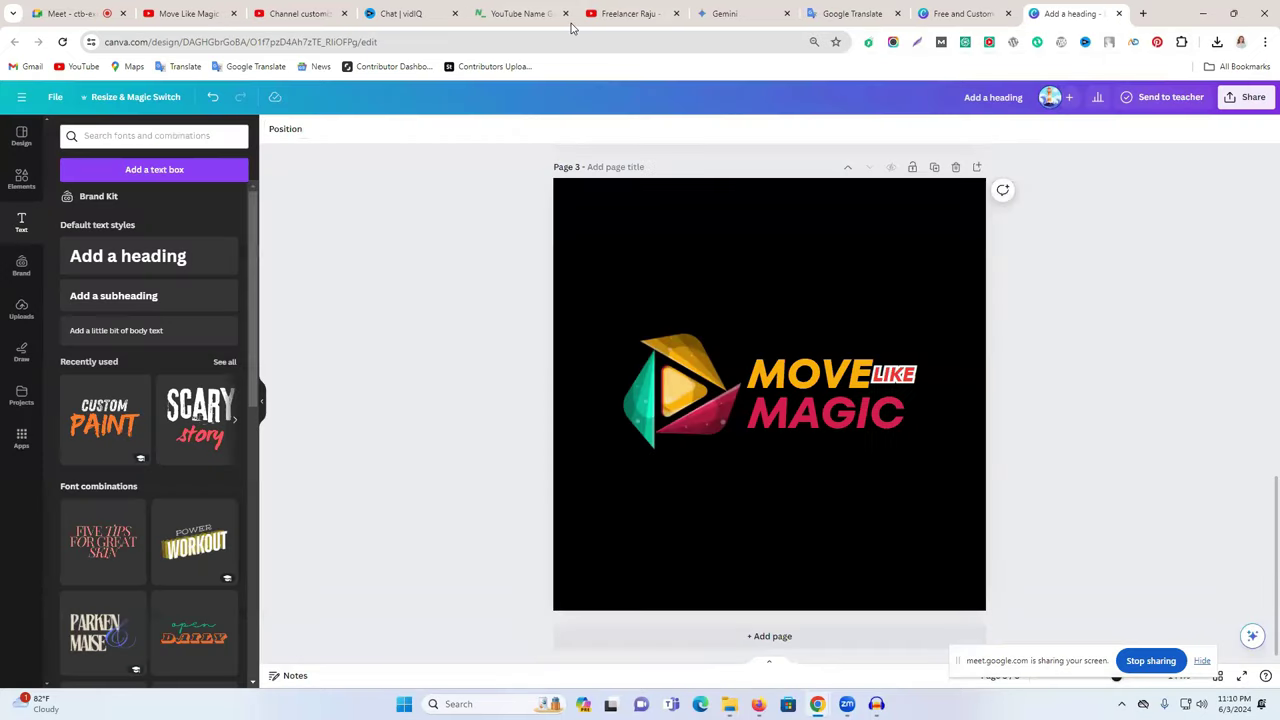
left_click(303, 11)
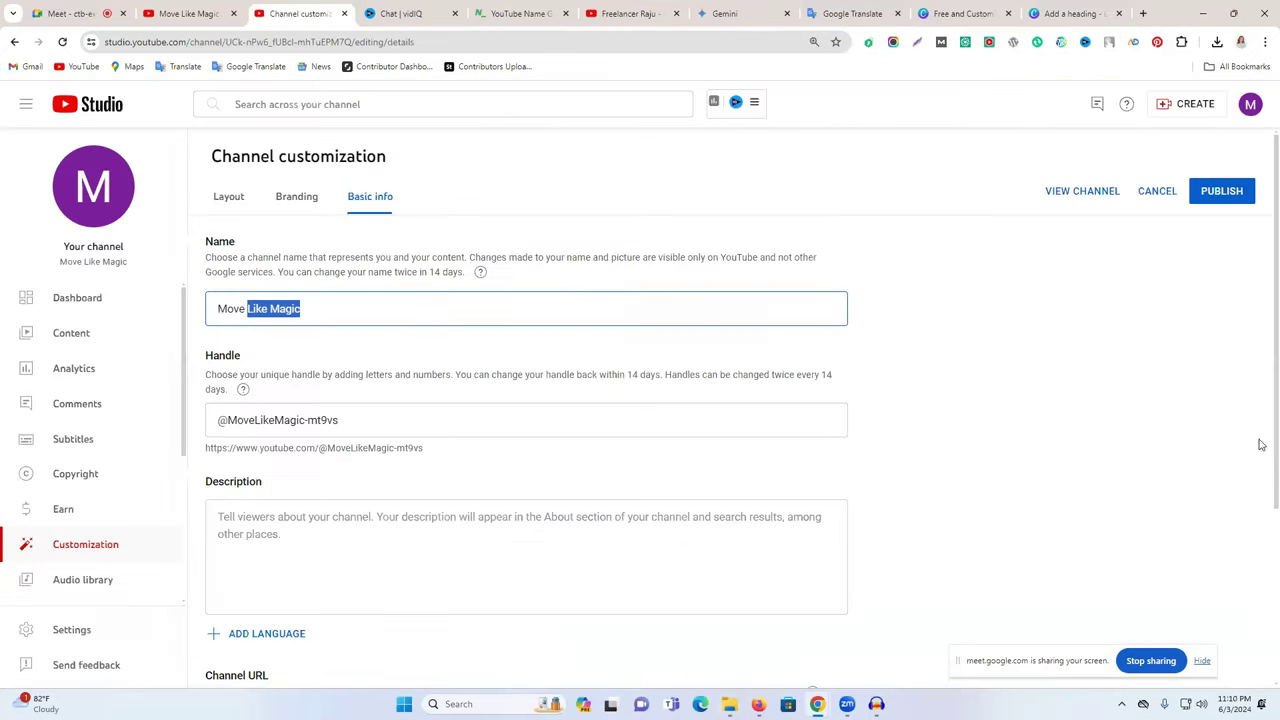
- Upload, crop and publish the purple Move Like Magic image as the profile picture, then check Banner image
left_click(292, 198)
left_click(451, 346)
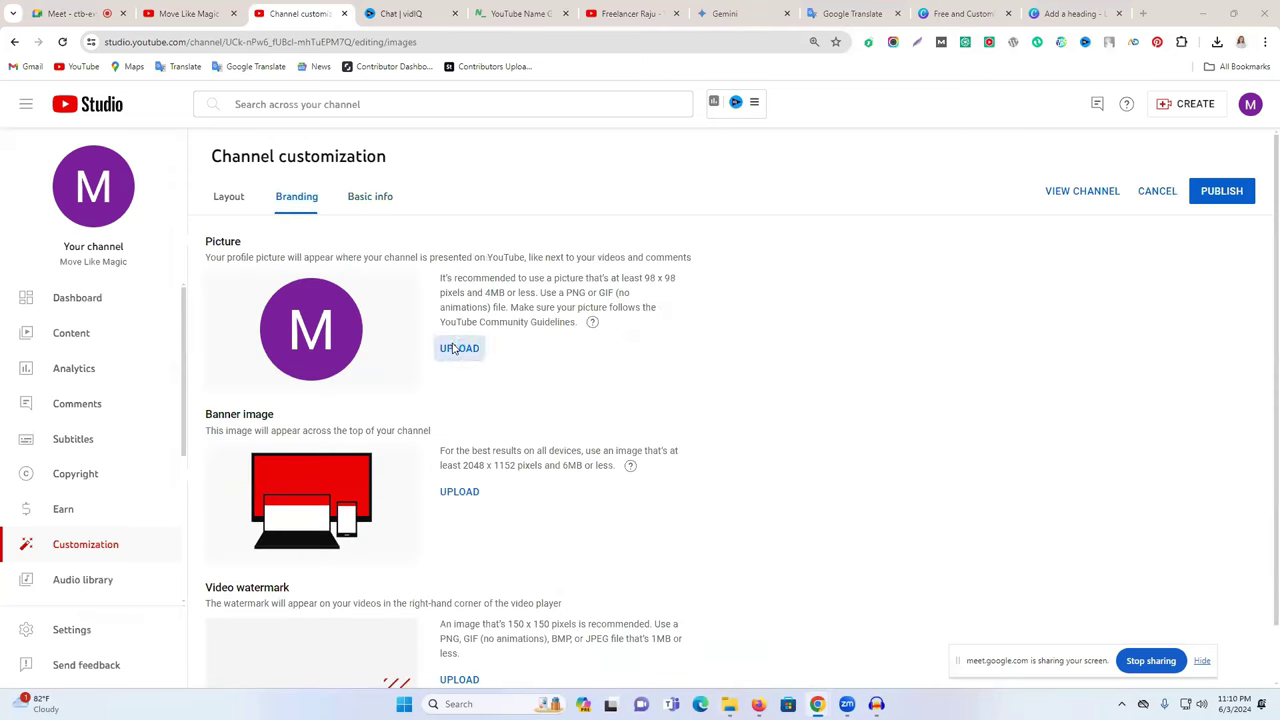
left_click(355, 189)
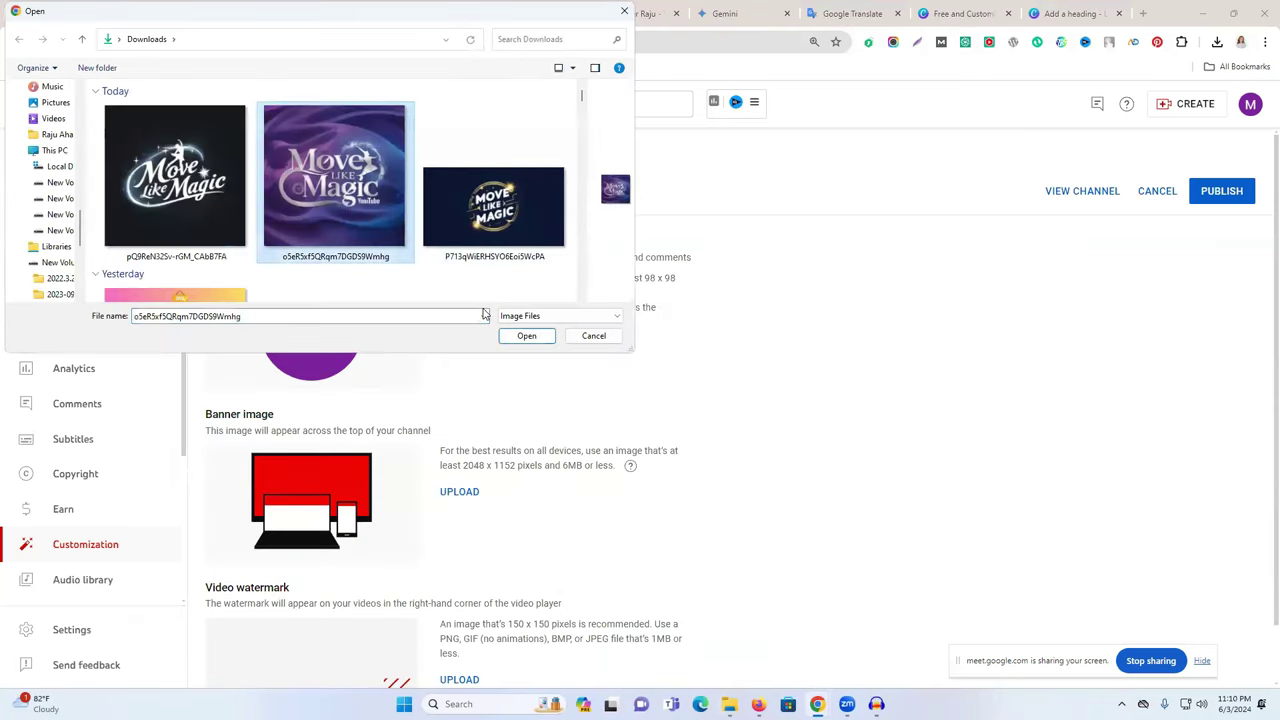
left_click(517, 337)
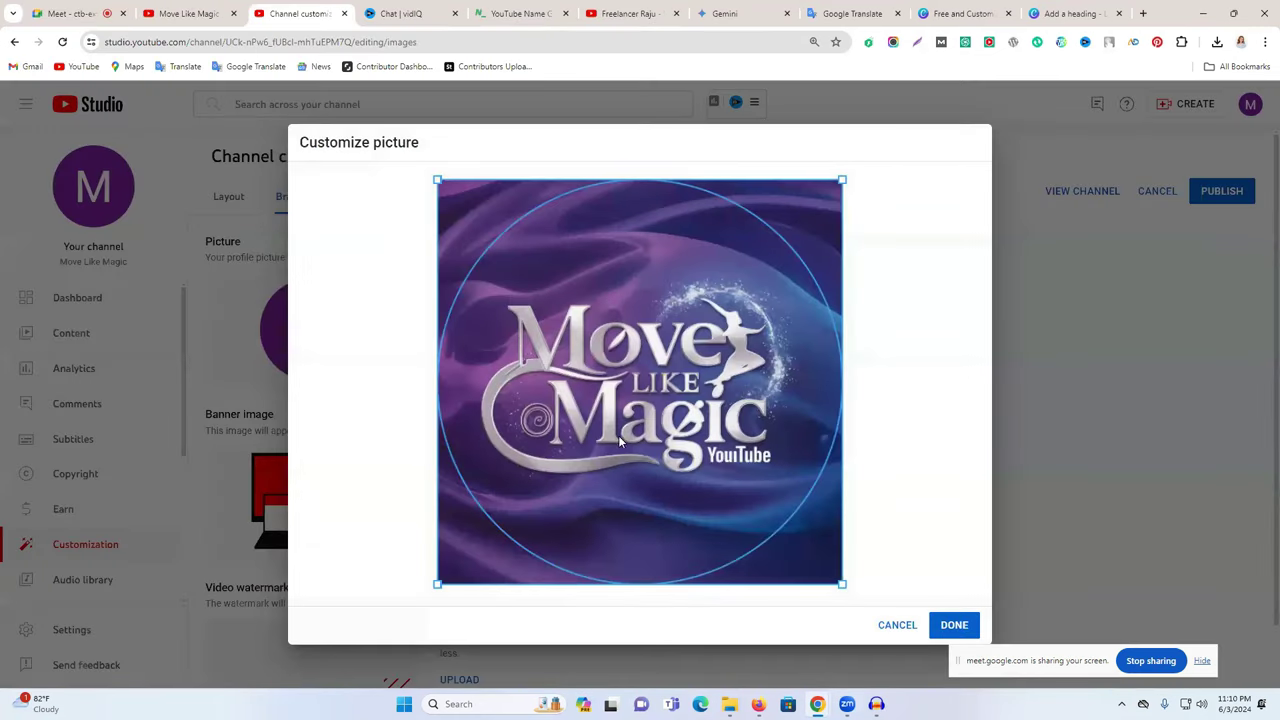
left_click_drag(841, 582, 854, 471)
left_click(952, 625)
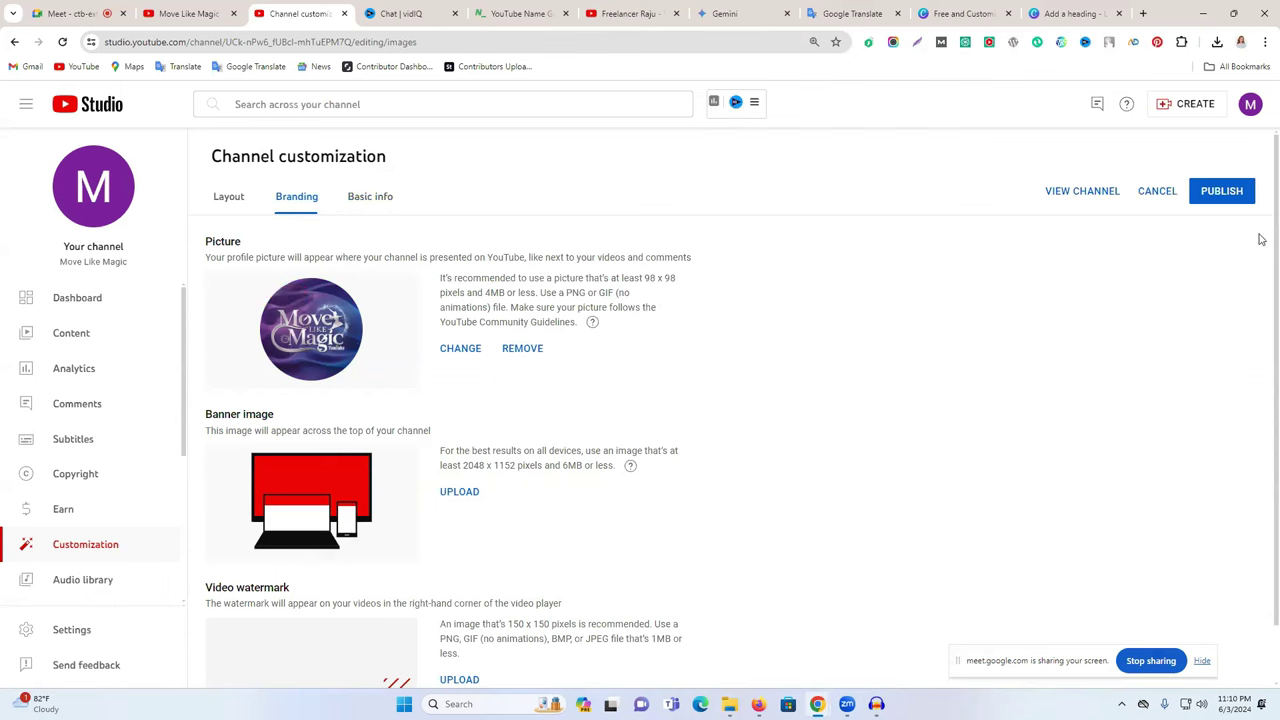
left_click(1210, 198)
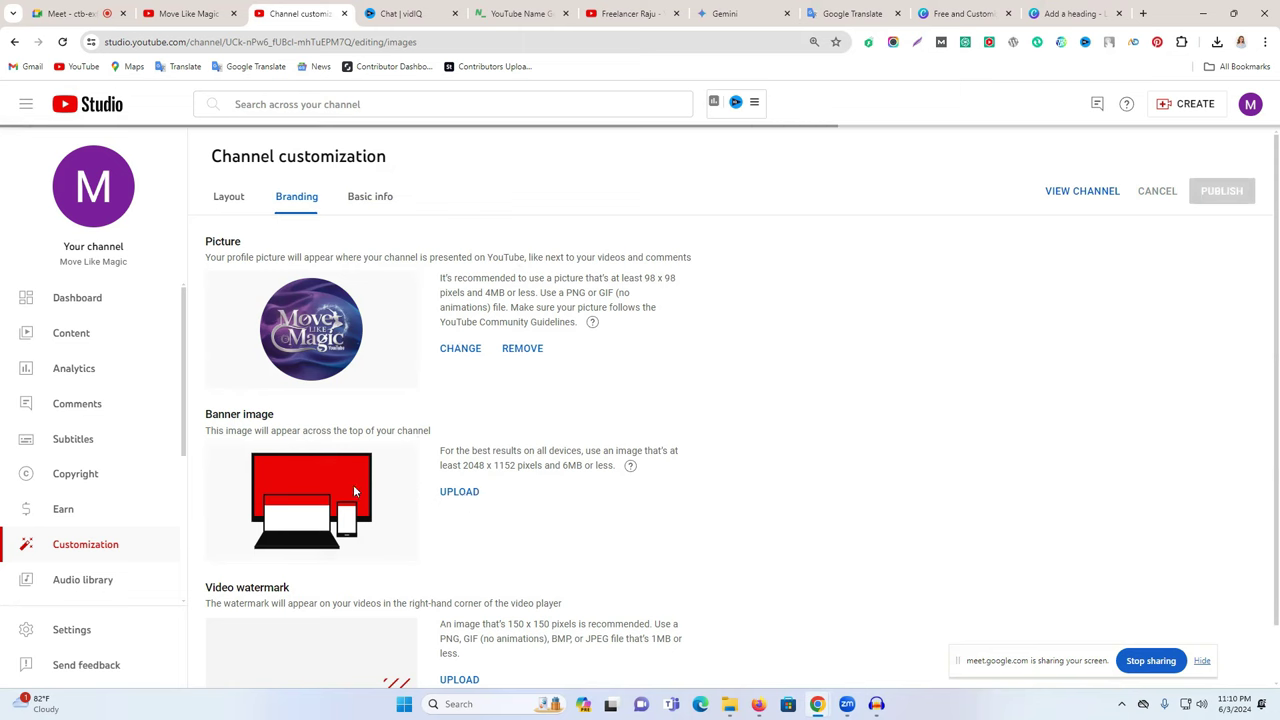
left_click_drag(206, 413, 275, 414)
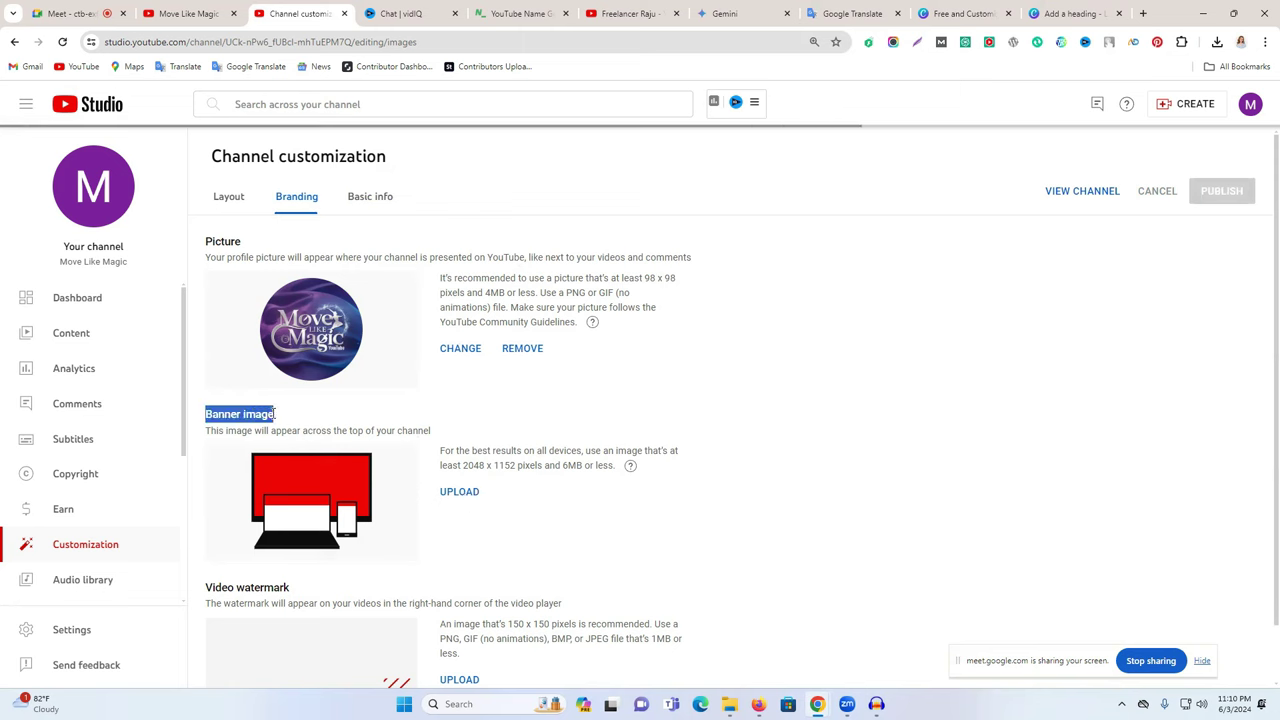
left_click(1062, 10)
- Search Canva templates for 'youtube art' from the home page
left_click(966, 12)
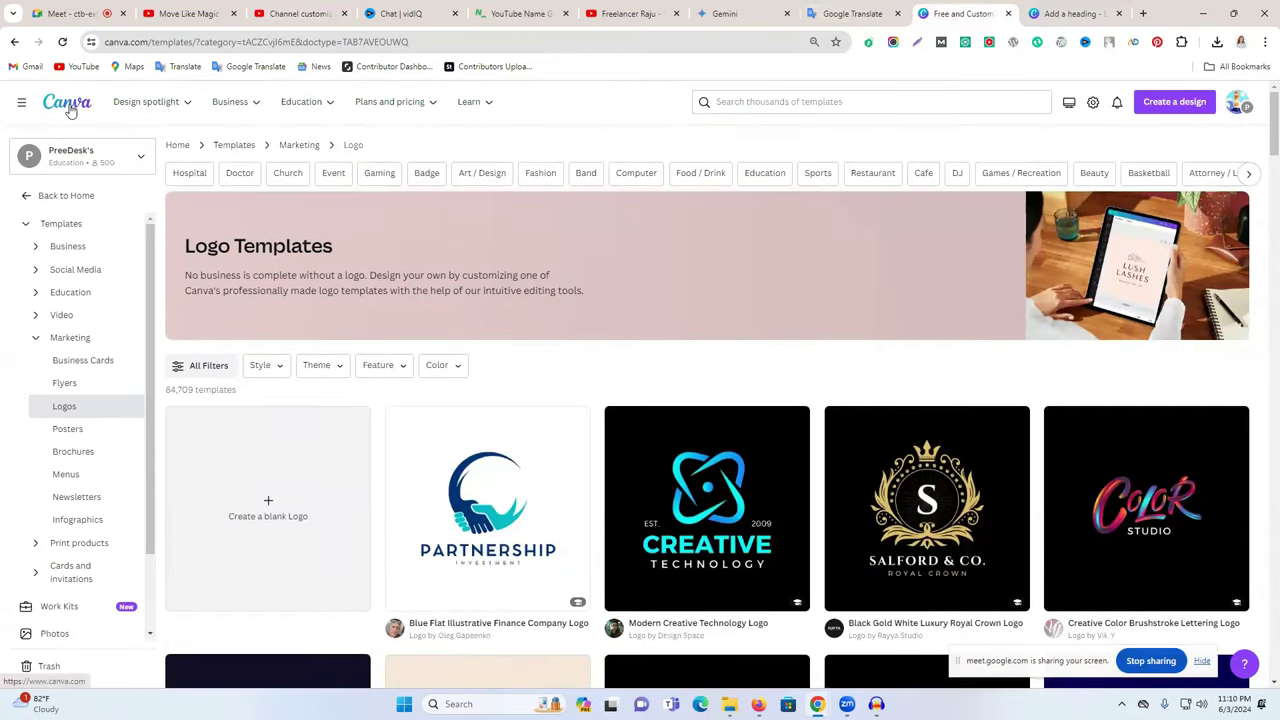
left_click(68, 104)
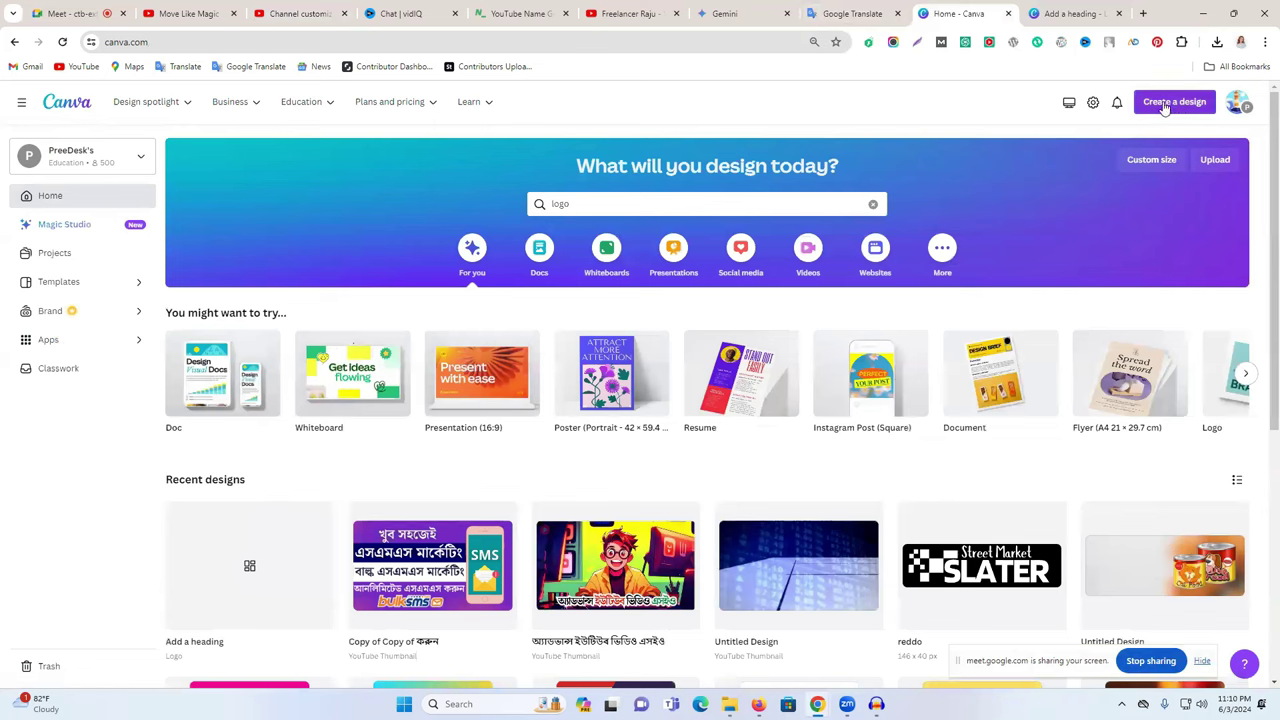
left_click(712, 196)
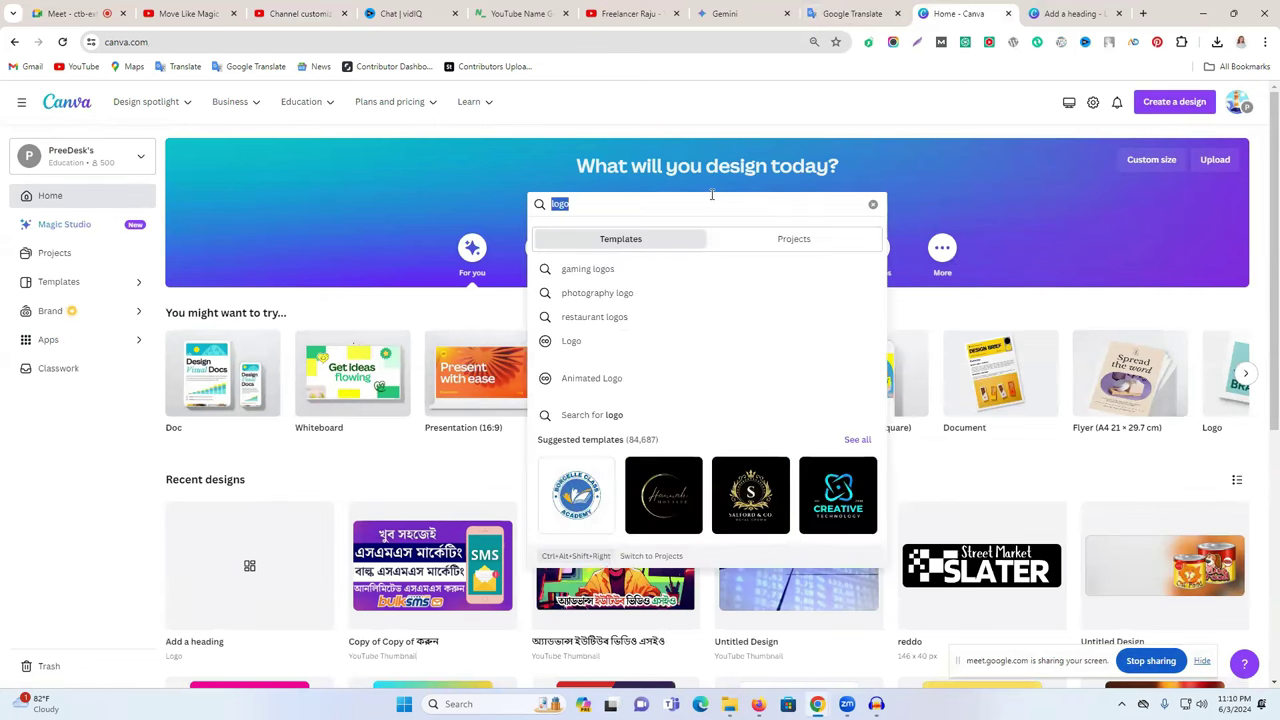
type("yout")
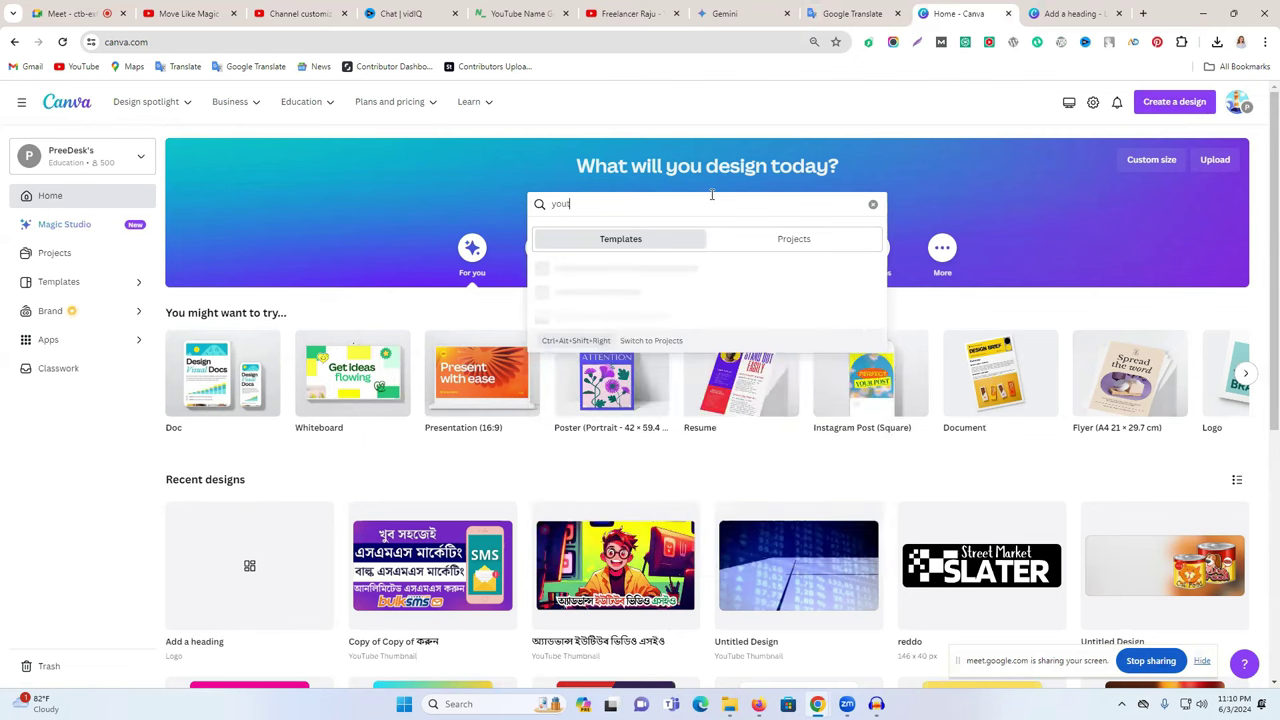
type("ube art")
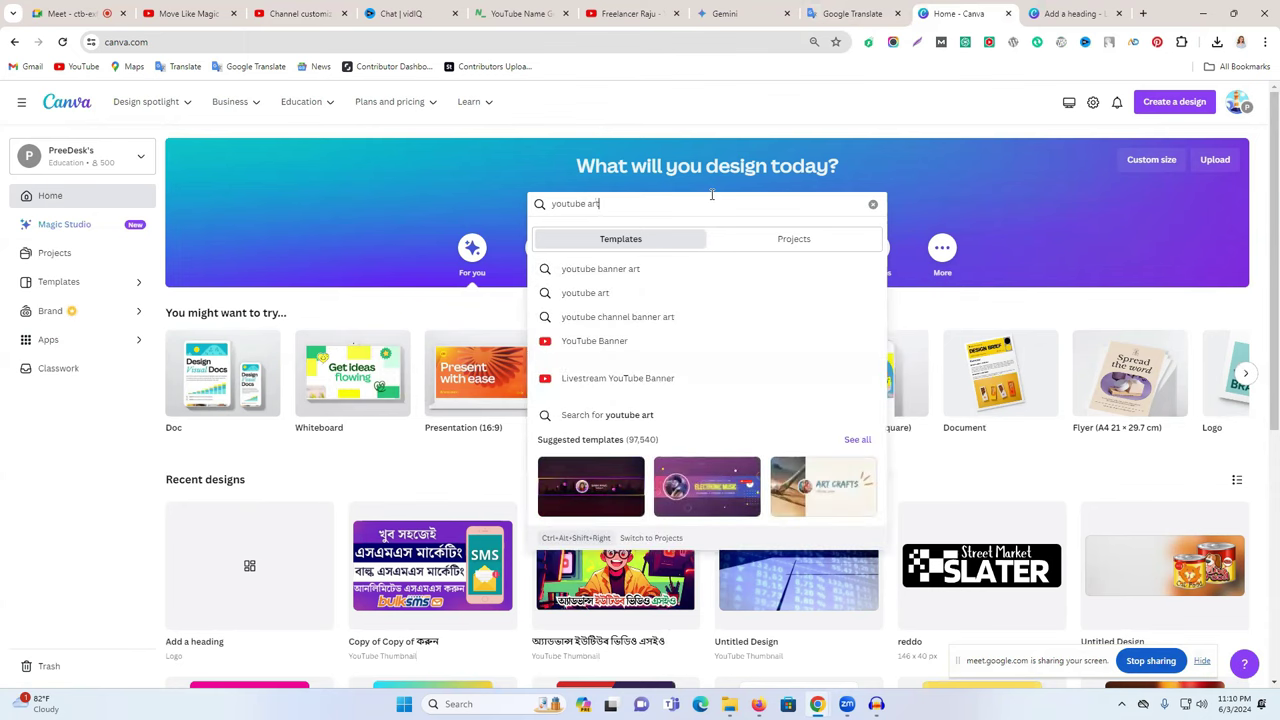
left_click(663, 269)
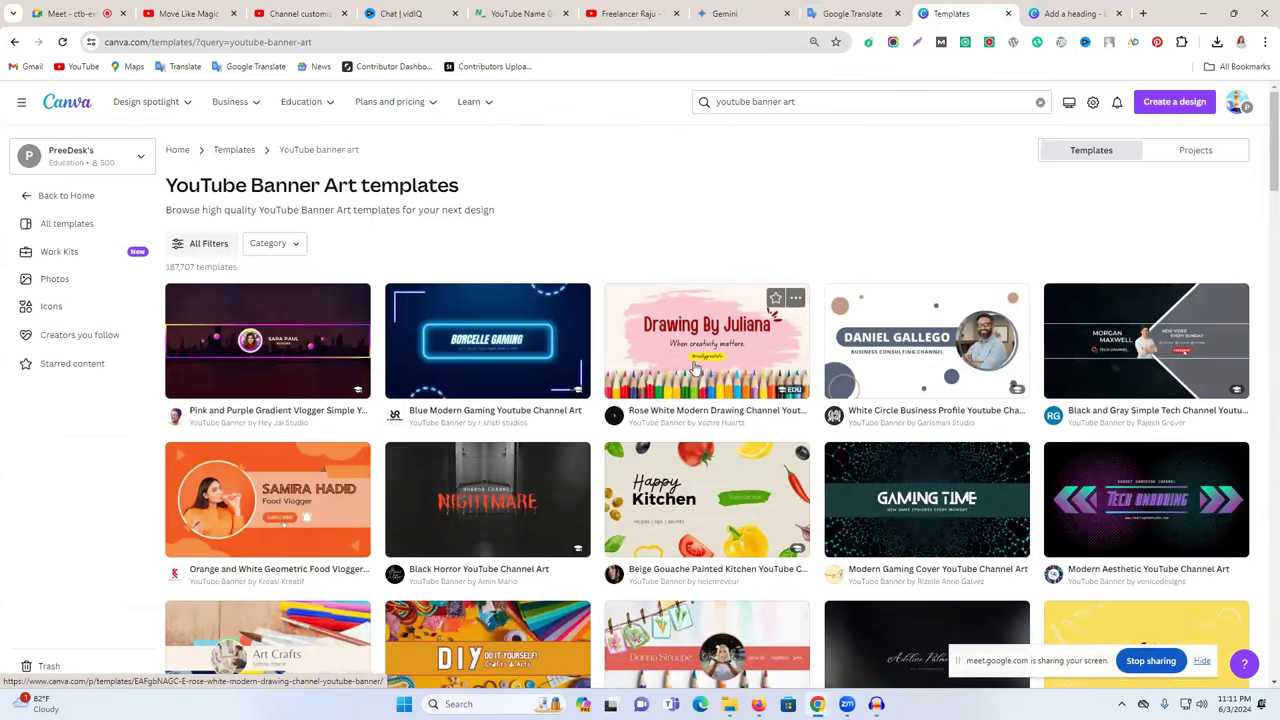
- Start a new design from the Pink and Purple Gradient Vlogger banner template
scroll(921, 383, "down", 1)
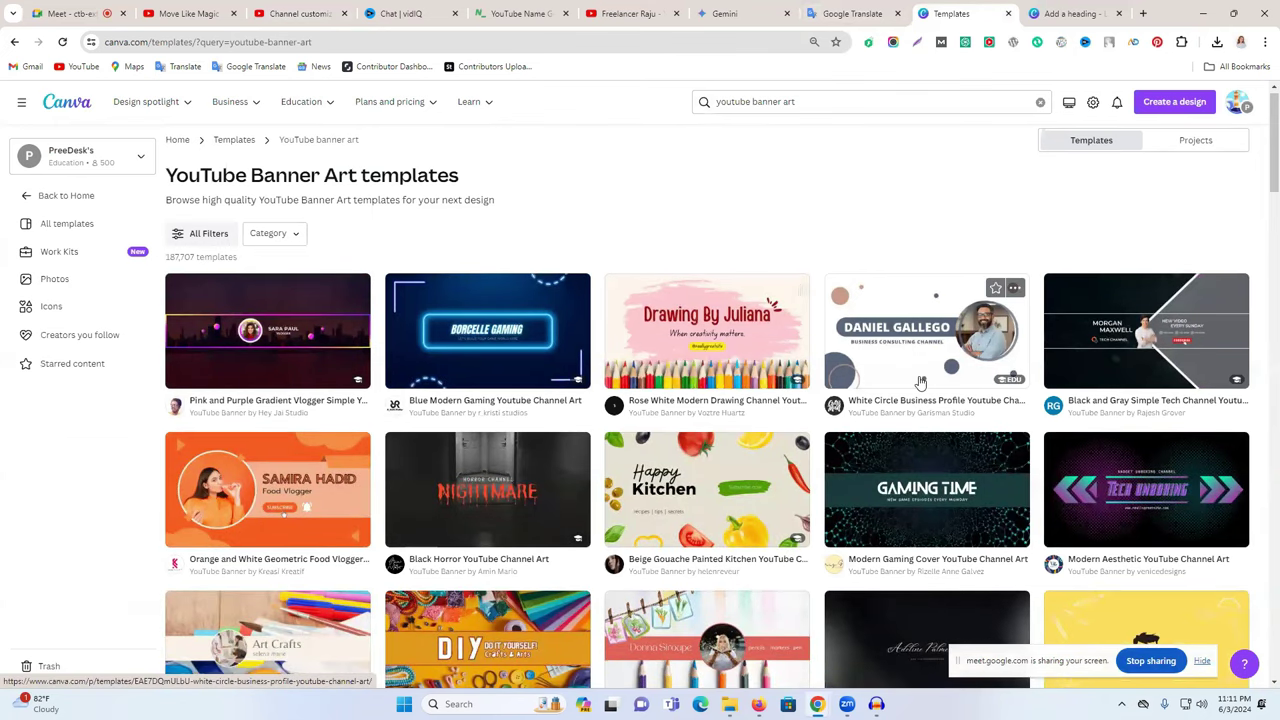
scroll(921, 383, "down", 1)
scroll(250, 335, "up", 1)
left_click(270, 330)
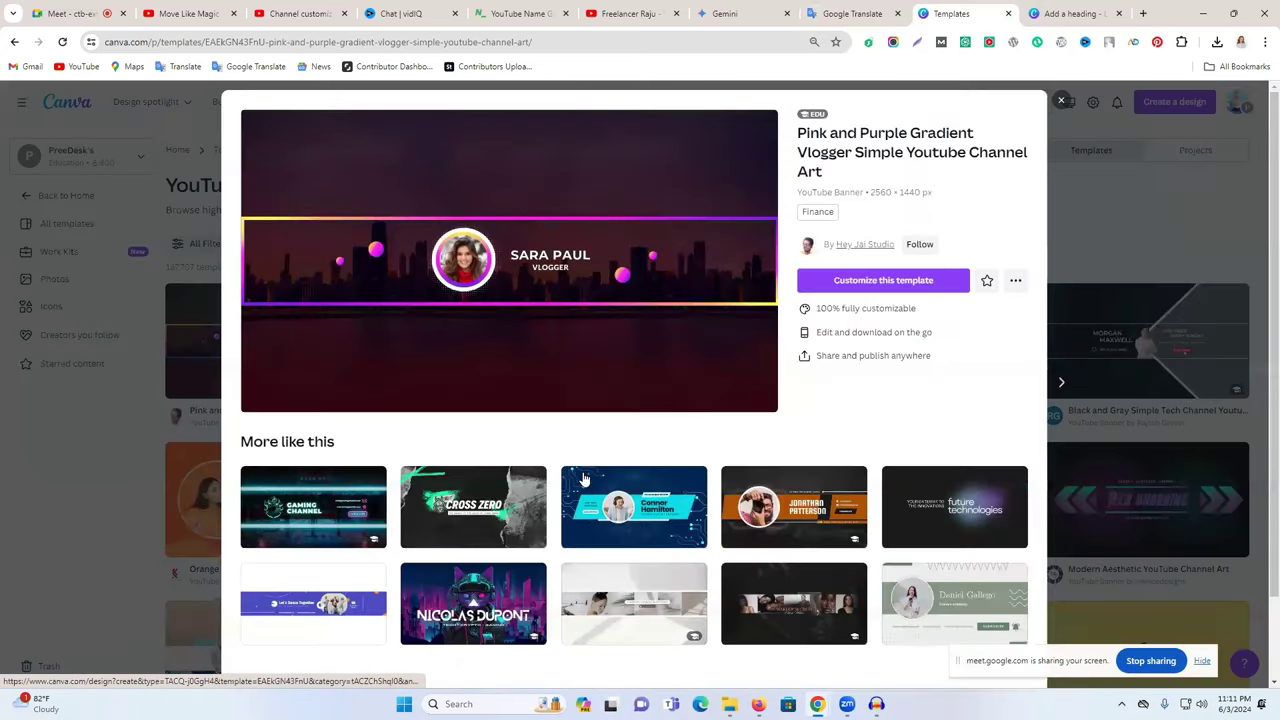
scroll(600, 490, "down", 4)
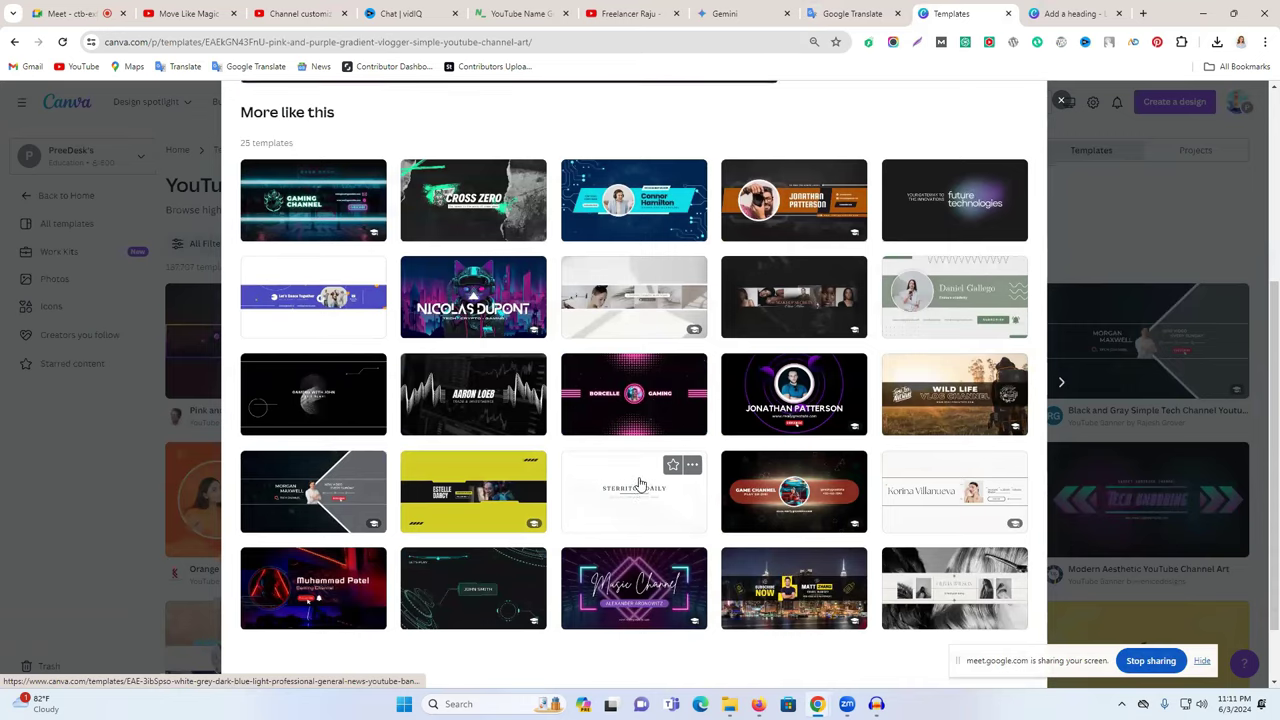
scroll(640, 485, "up", 3)
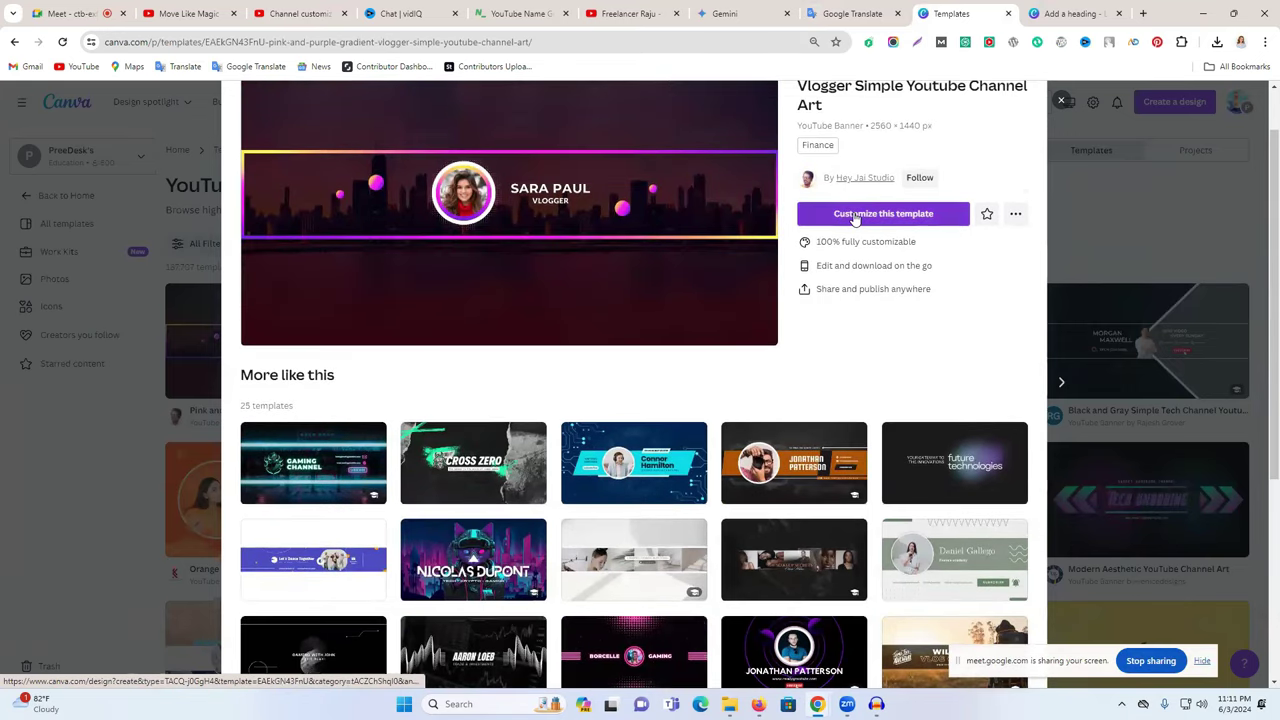
left_click(855, 215)
- Close the old 'Add a heading' design and select the new banner's background image
left_click(877, 12)
left_click(1100, 12)
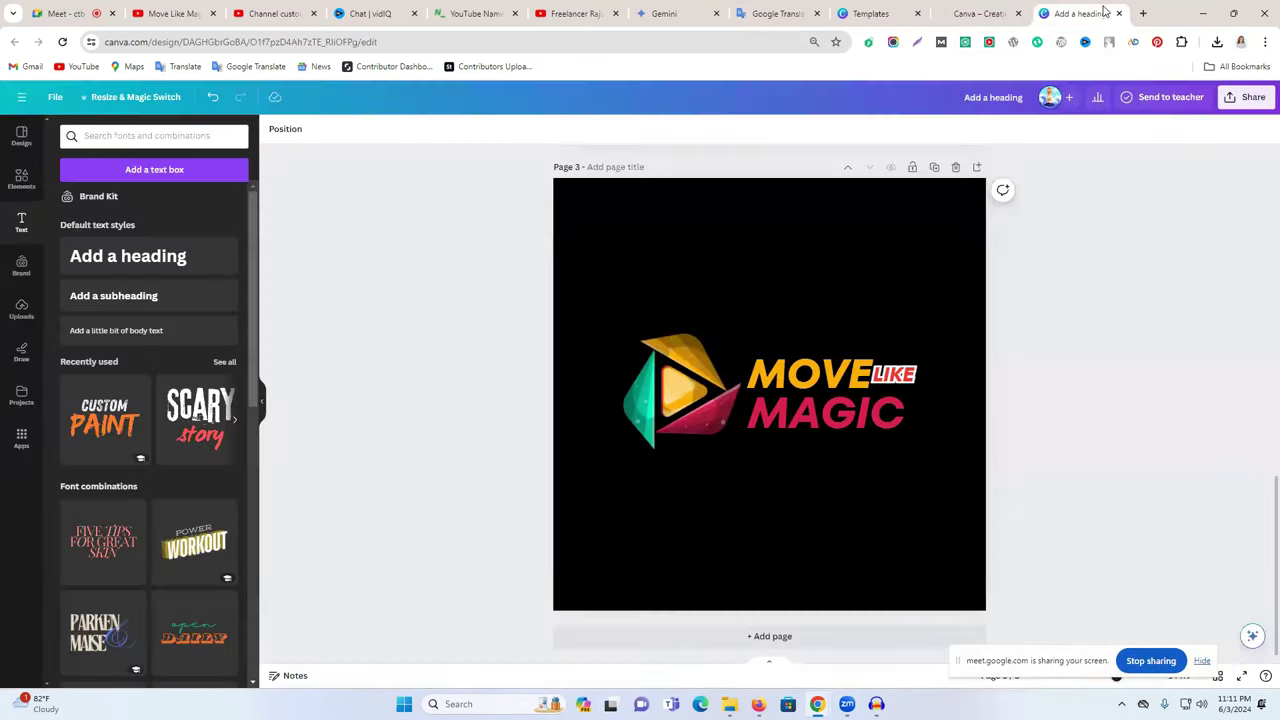
left_click(1119, 13)
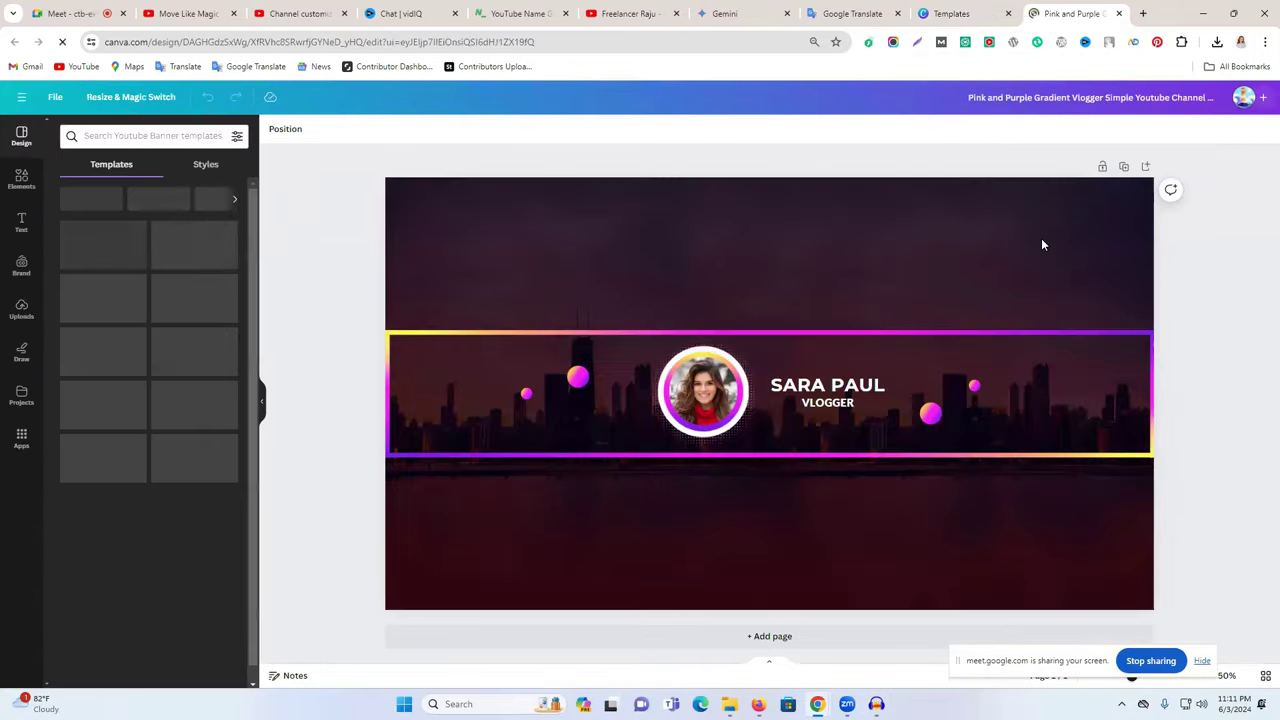
left_click(1041, 235)
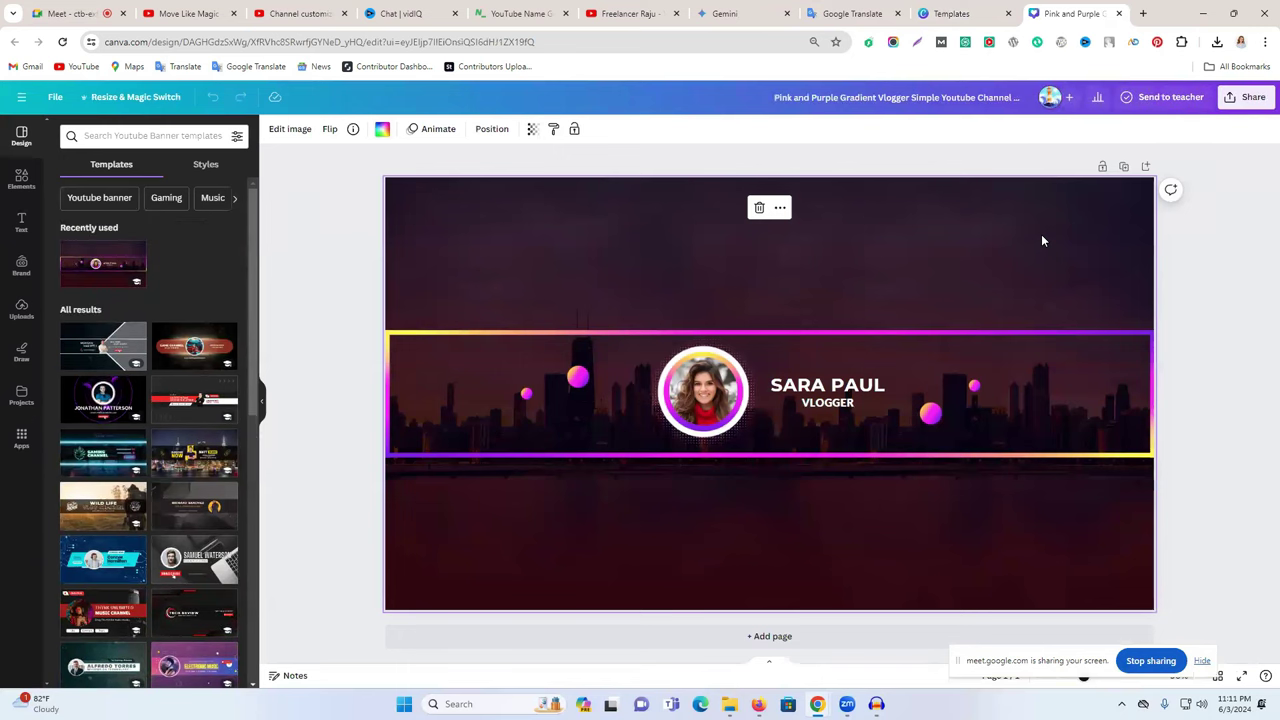
- Search YouTube for 'move explain bangla'
left_click(620, 13)
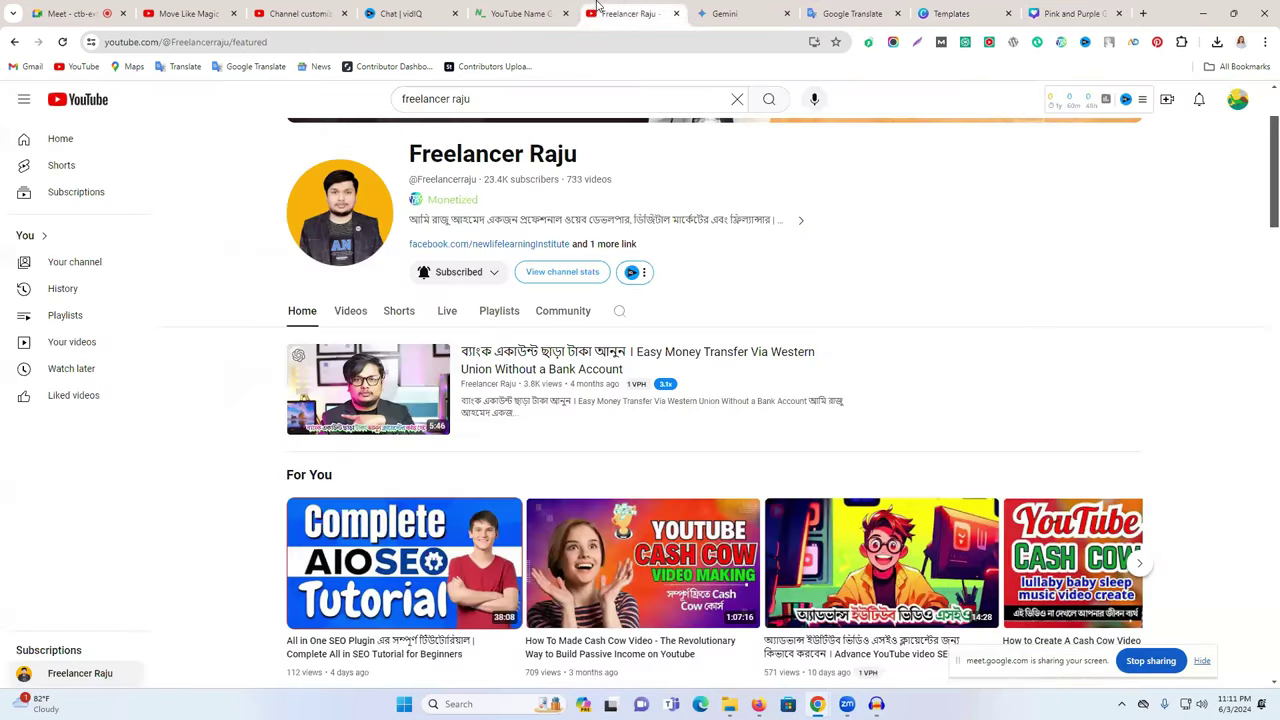
triple_click(462, 95)
type("move ex")
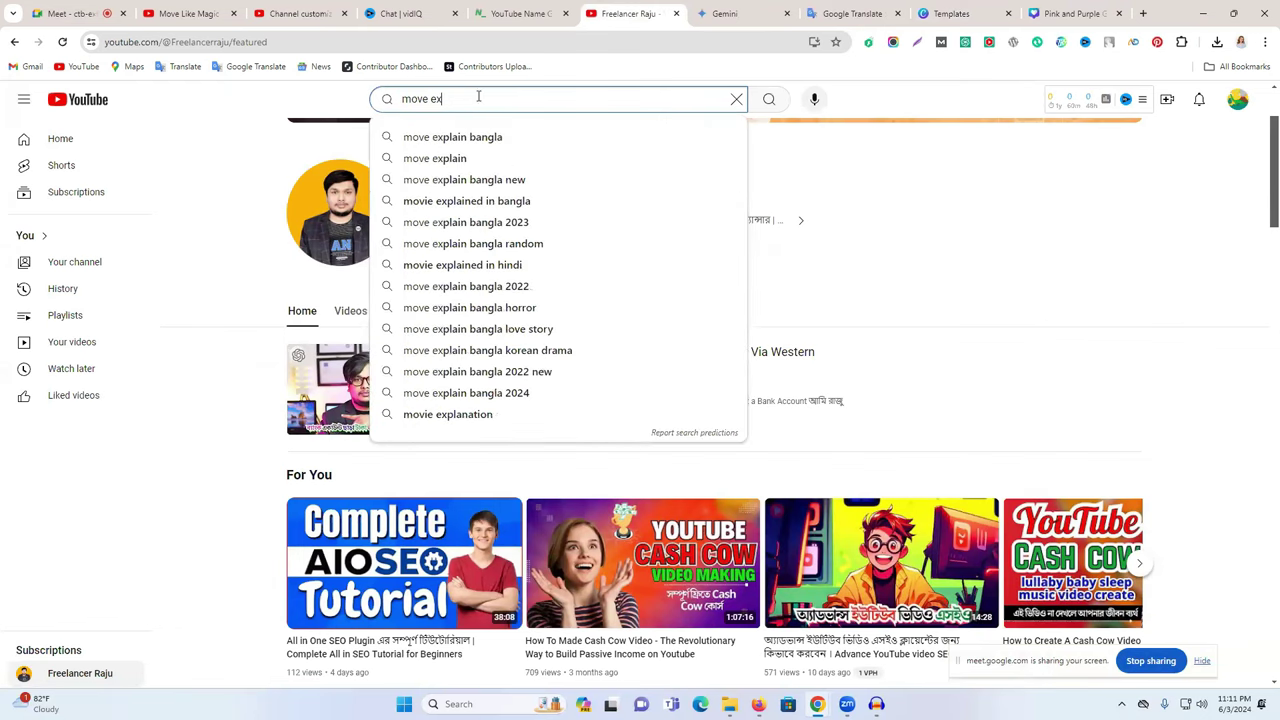
left_click(505, 138)
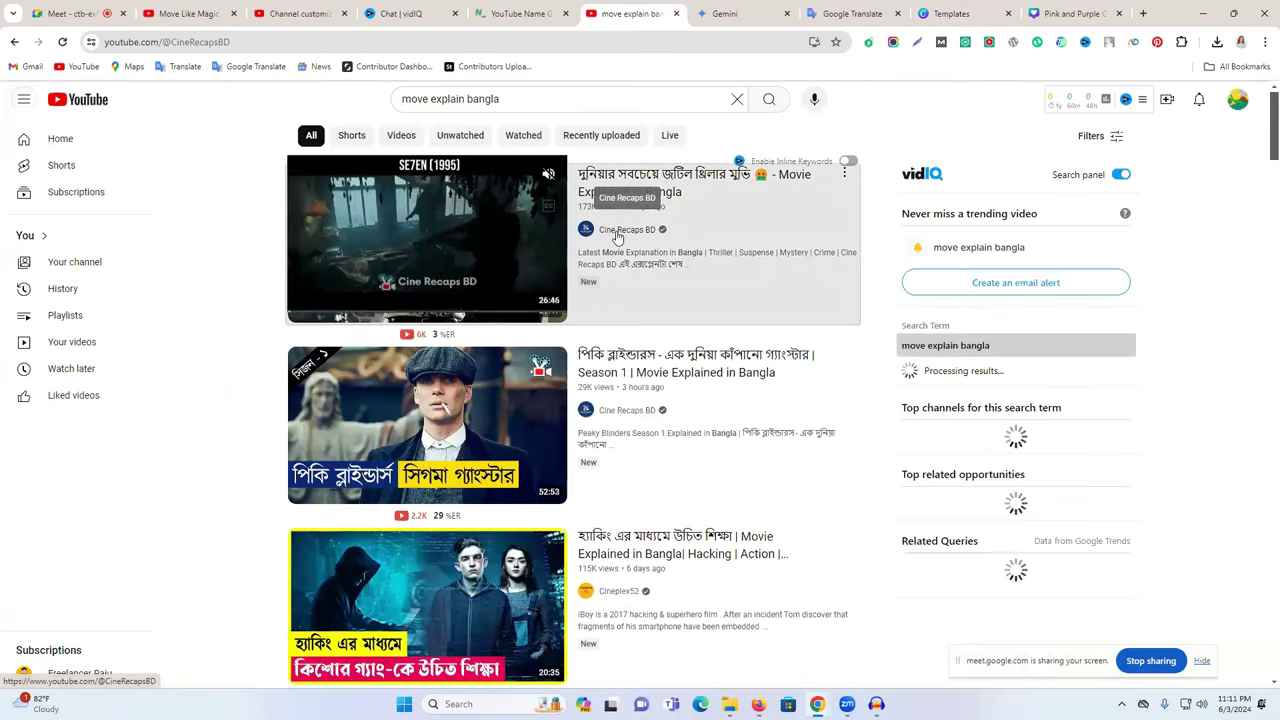
- View the Cine Recaps BD and Cineplex52 channel banners, then return to Canva
left_click(617, 232)
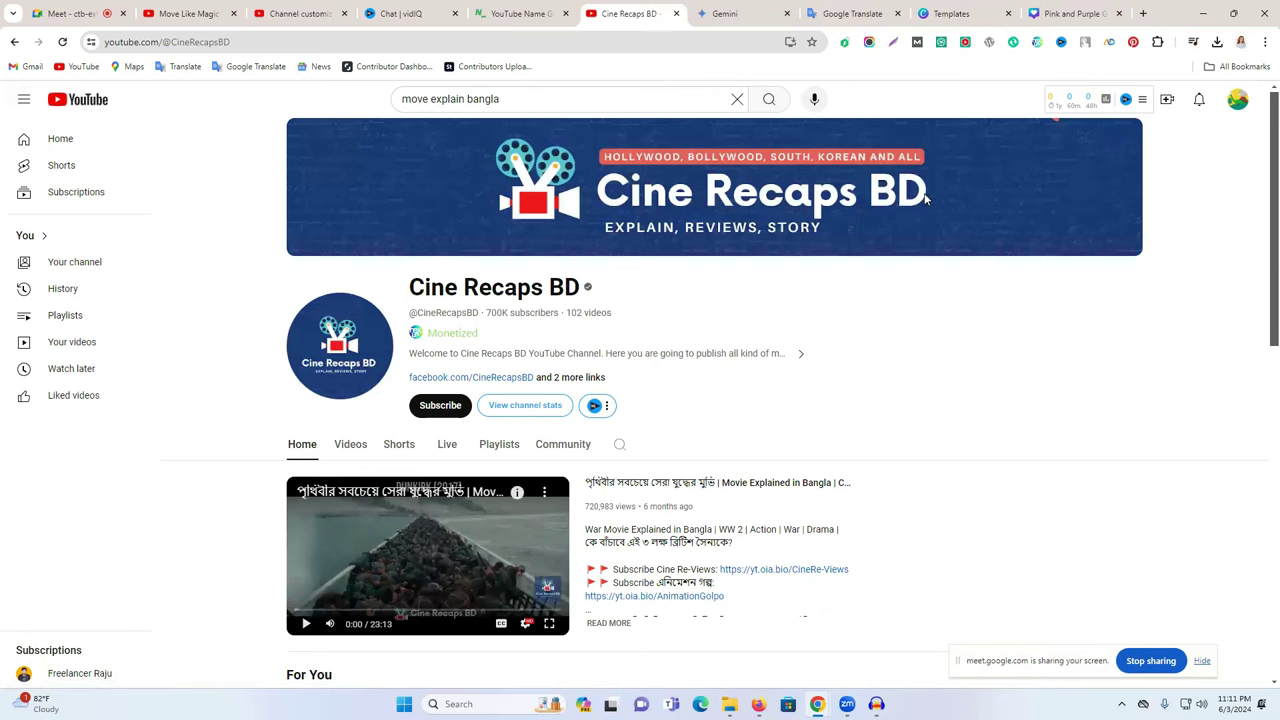
left_click(14, 42)
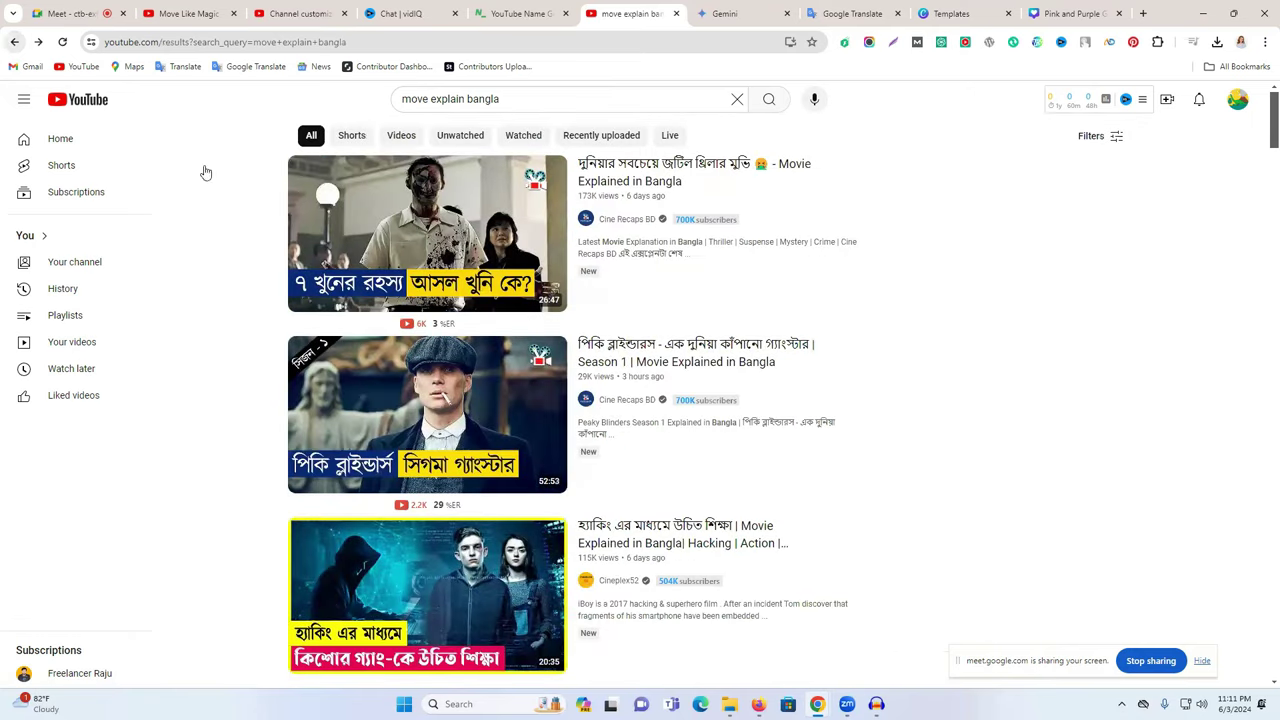
scroll(603, 318, "down", 3)
left_click(605, 316)
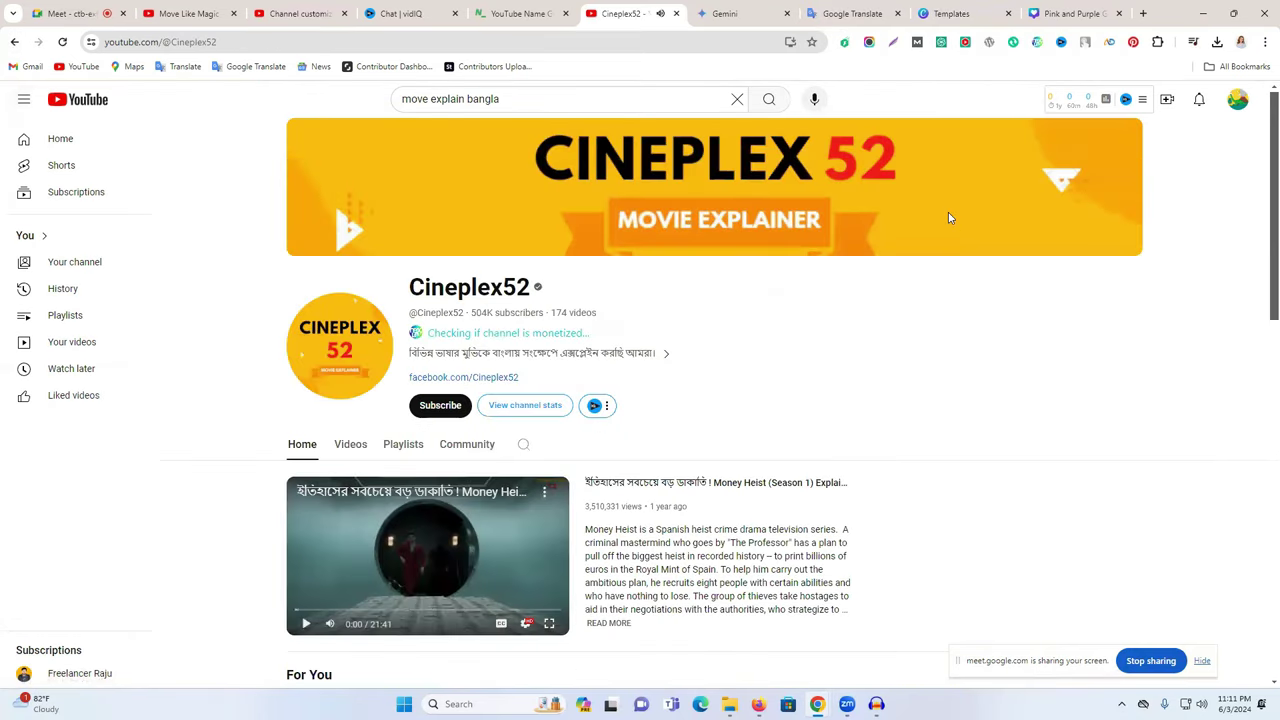
left_click(1060, 10)
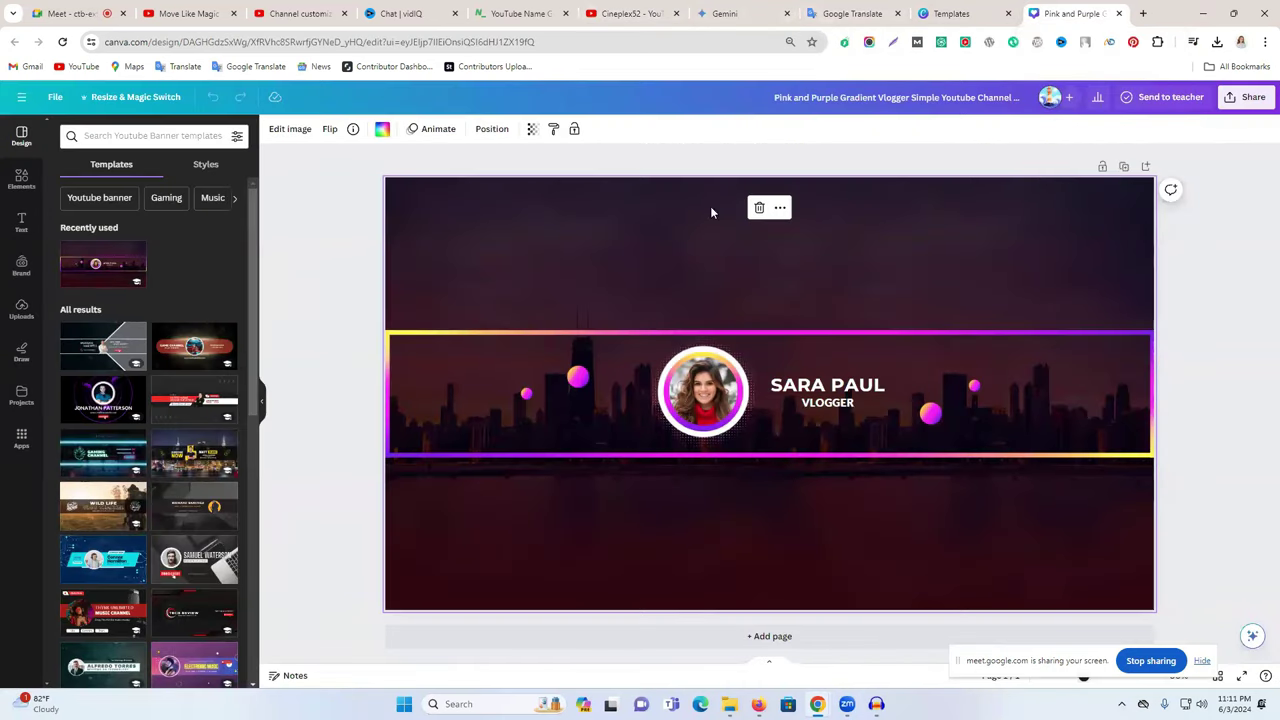
- Search Canva Elements for 'movies' and filter to photos
left_click(22, 180)
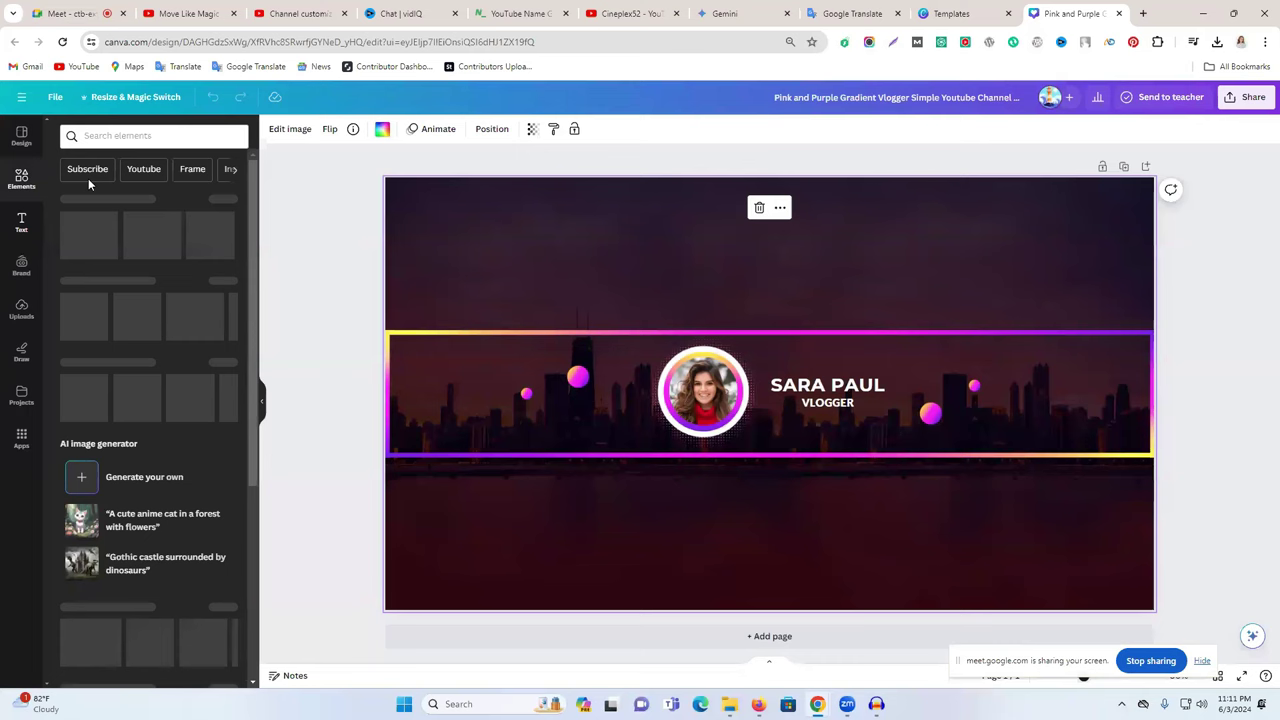
left_click(117, 136)
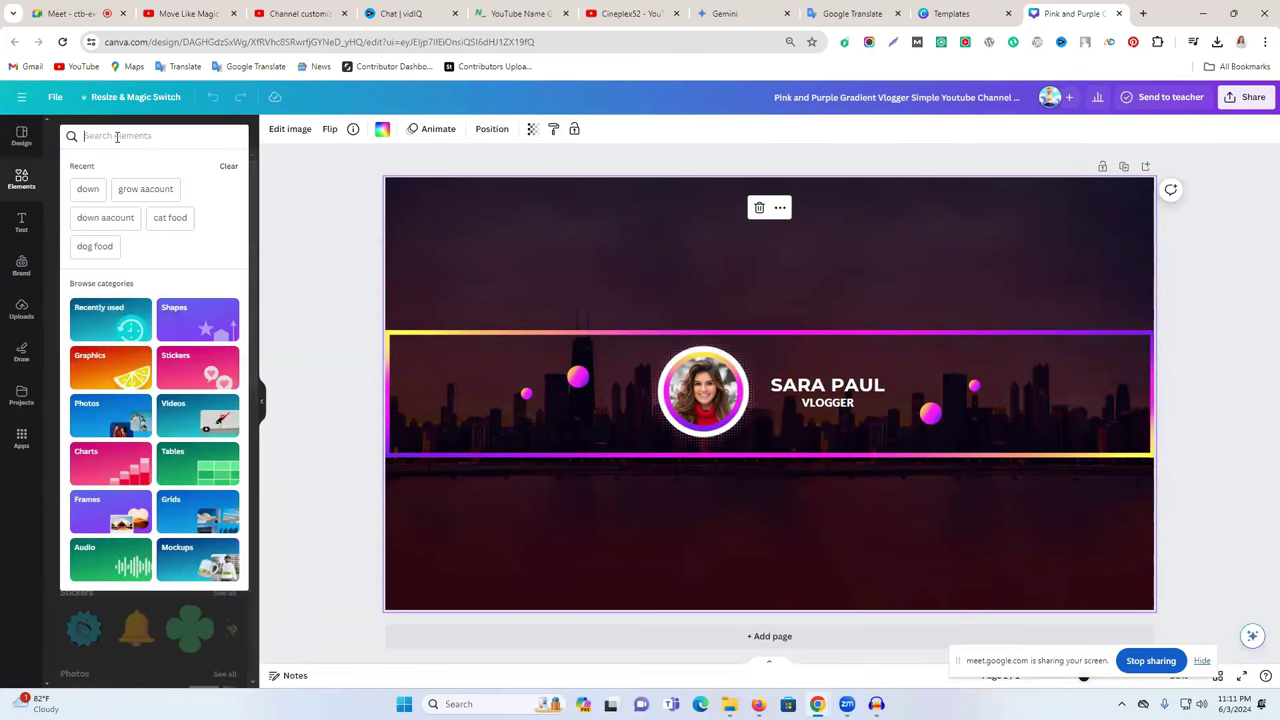
type("movies")
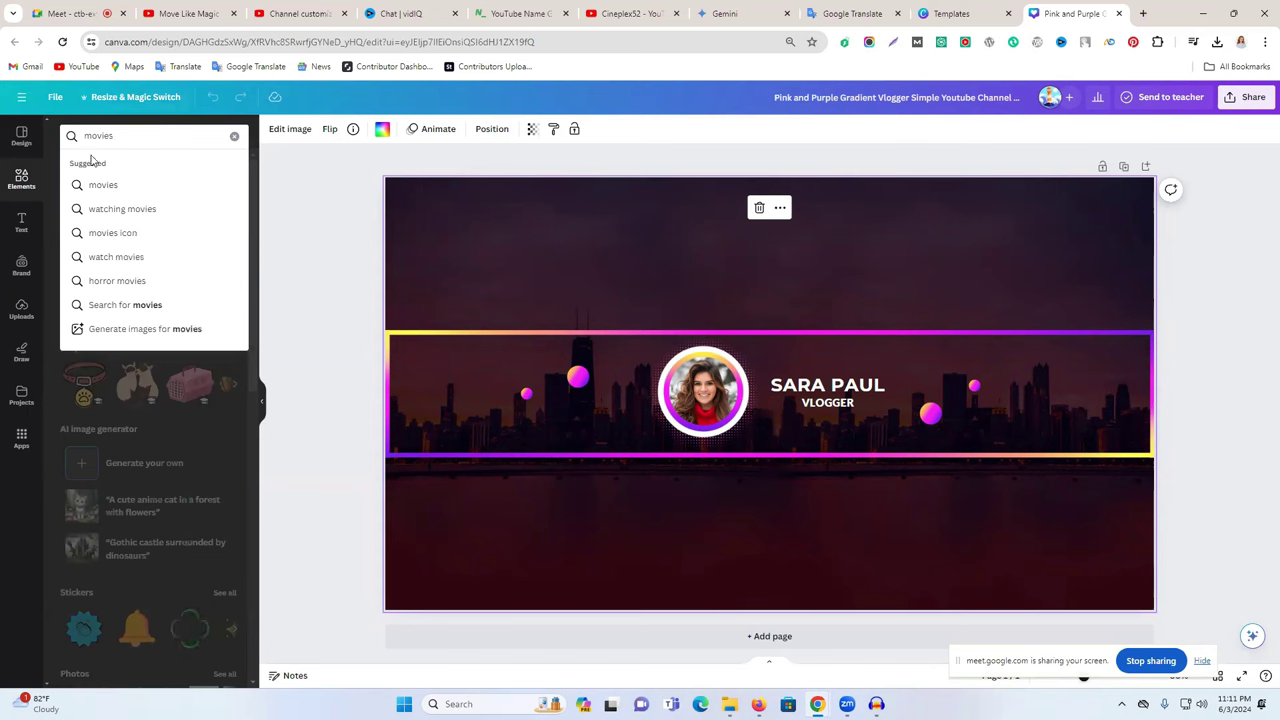
left_click(105, 184)
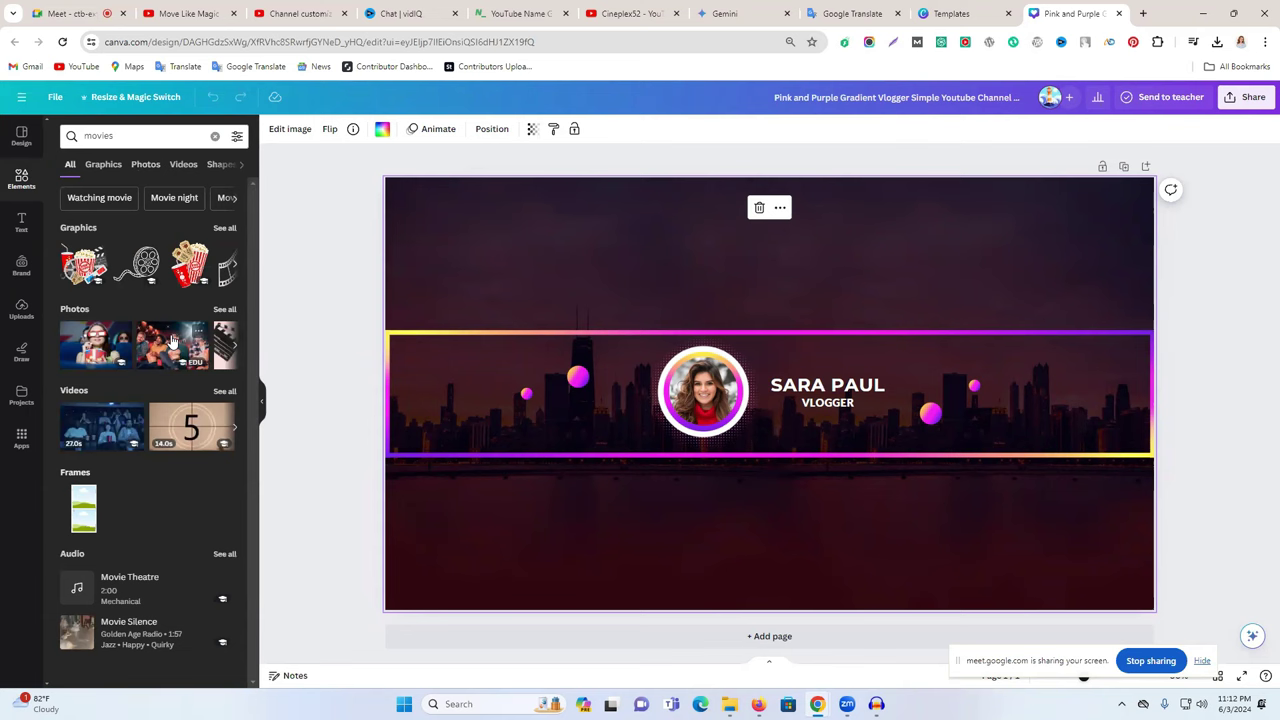
left_click(143, 169)
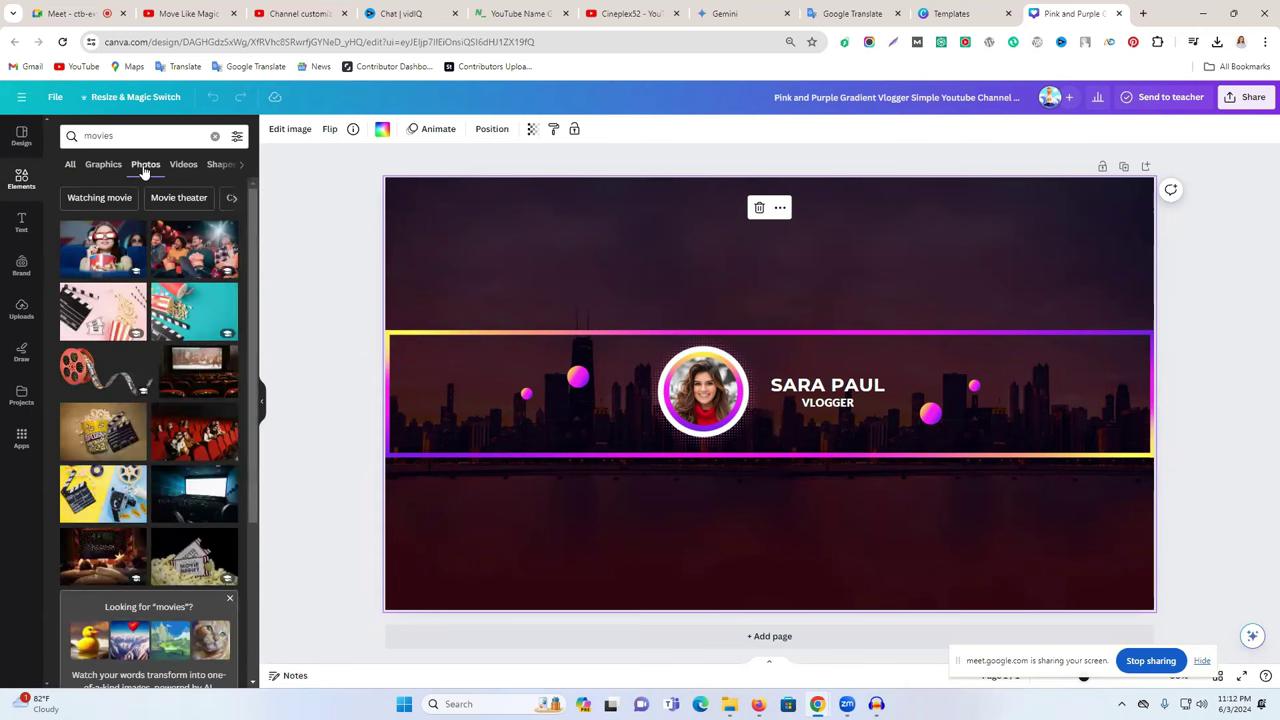
- Try the cinema-couch and popcorn photos on the banner, then discard them
scroll(145, 300, "down", 3)
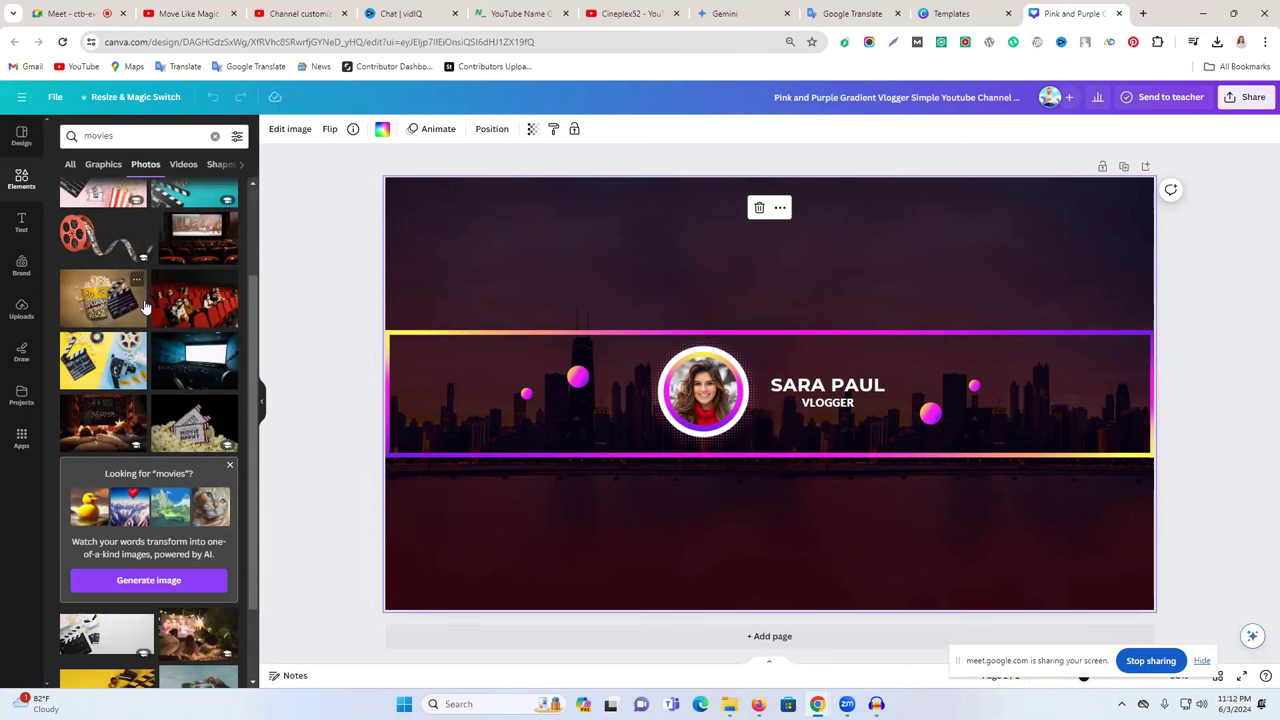
left_click(90, 422)
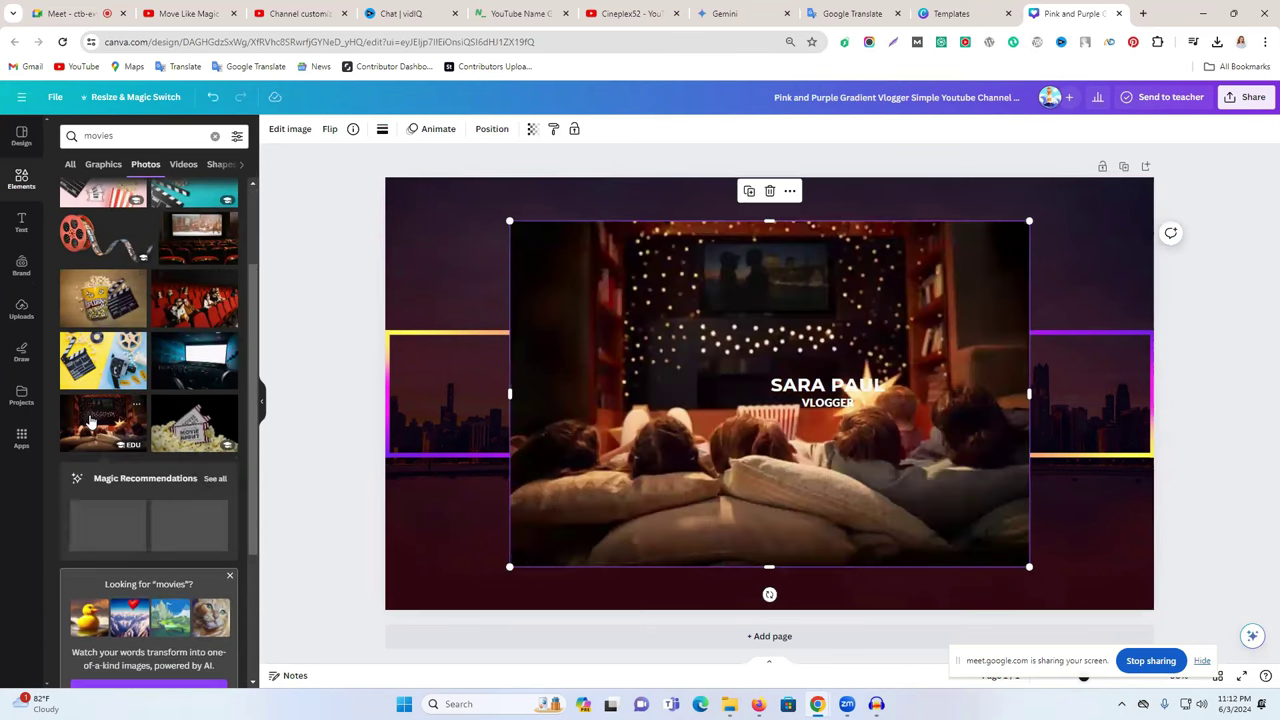
key("Delete")
scroll(201, 336, "down", 4)
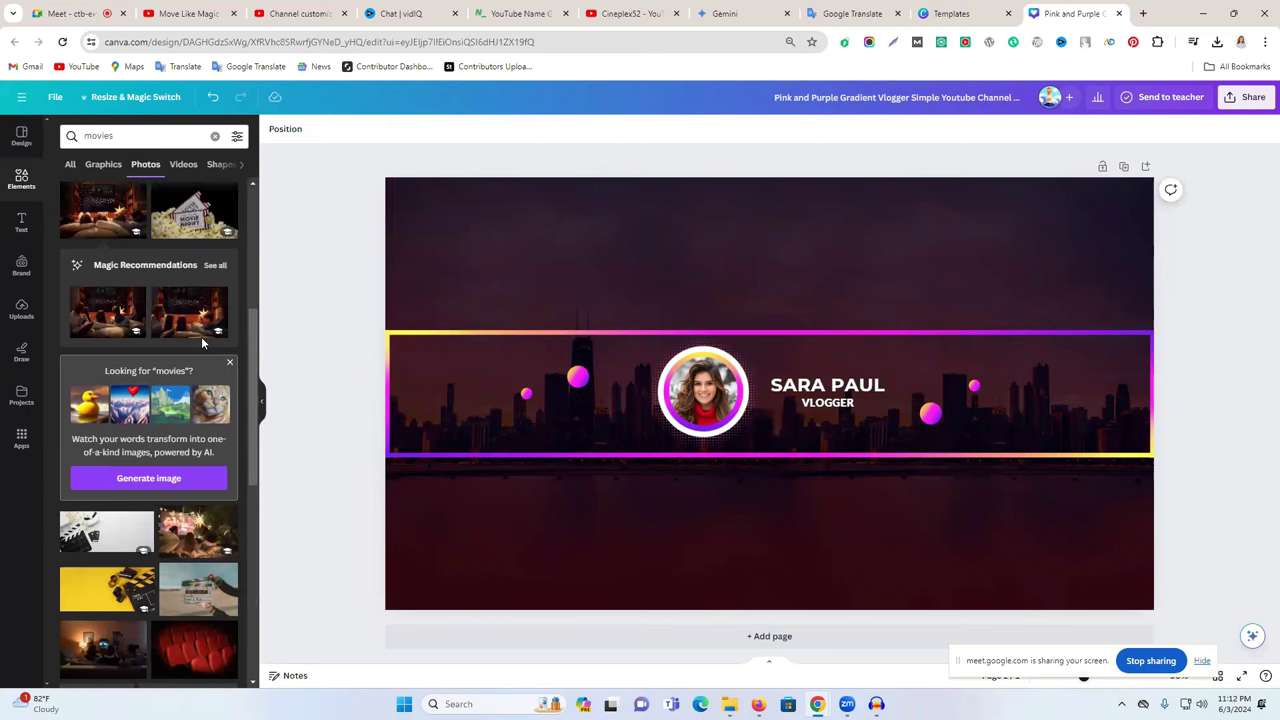
scroll(204, 343, "down", 2)
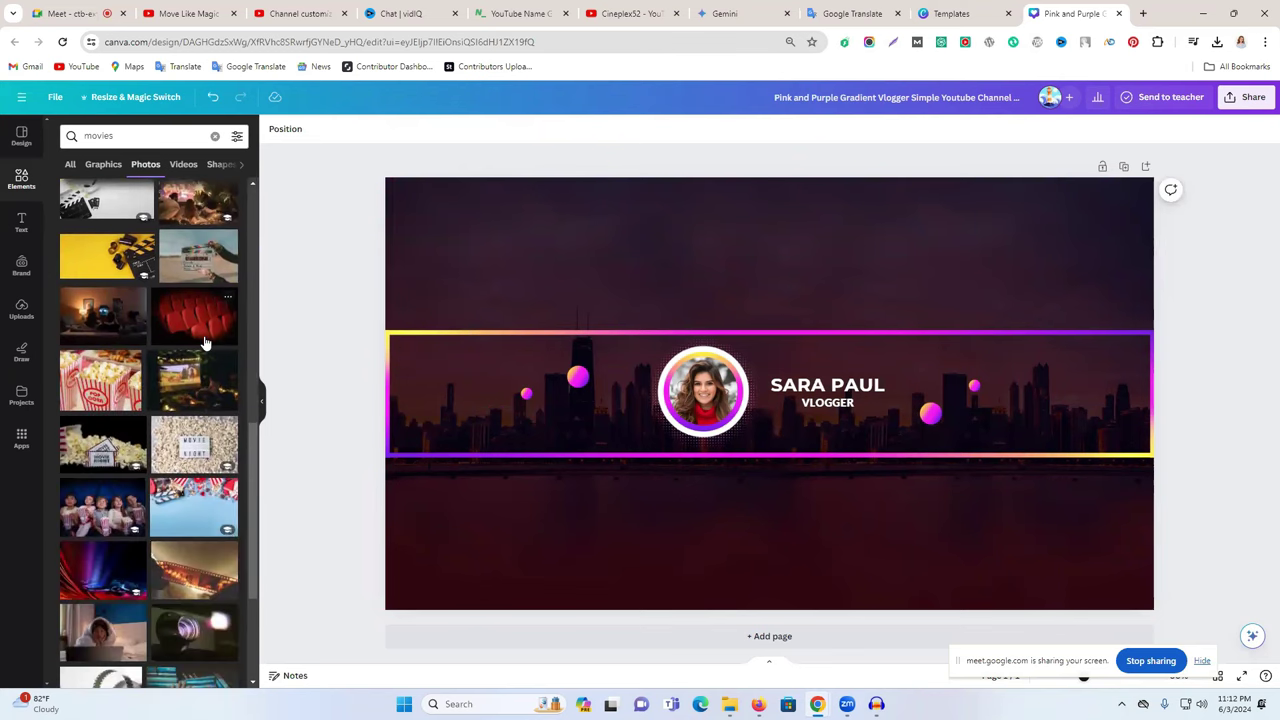
scroll(204, 343, "down", 1)
scroll(195, 370, "down", 1)
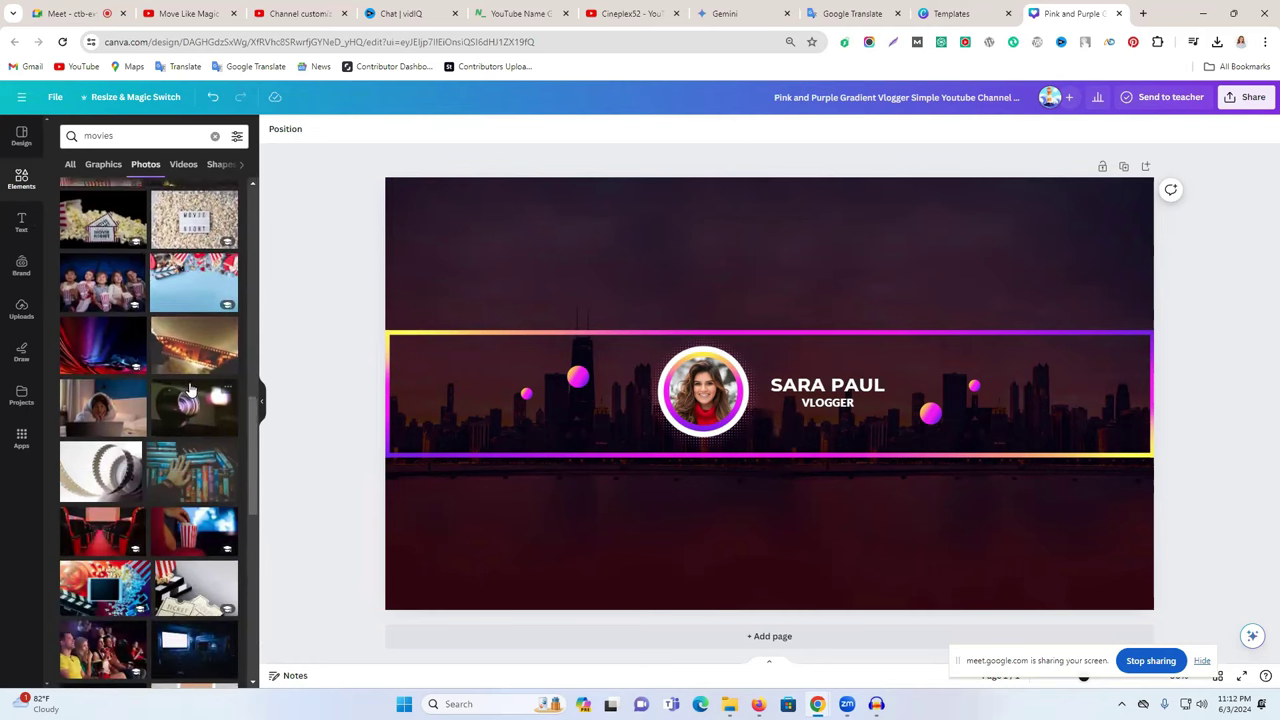
scroll(190, 388, "down", 2)
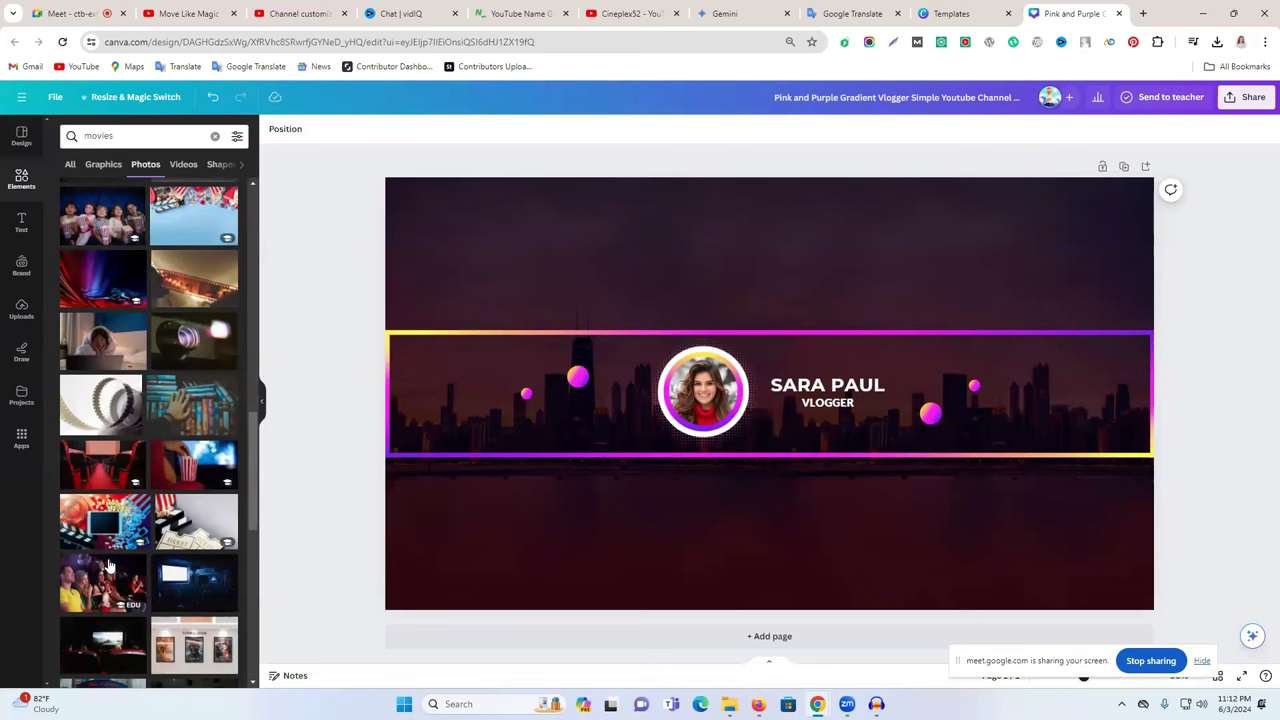
left_click_drag(87, 520, 181, 292)
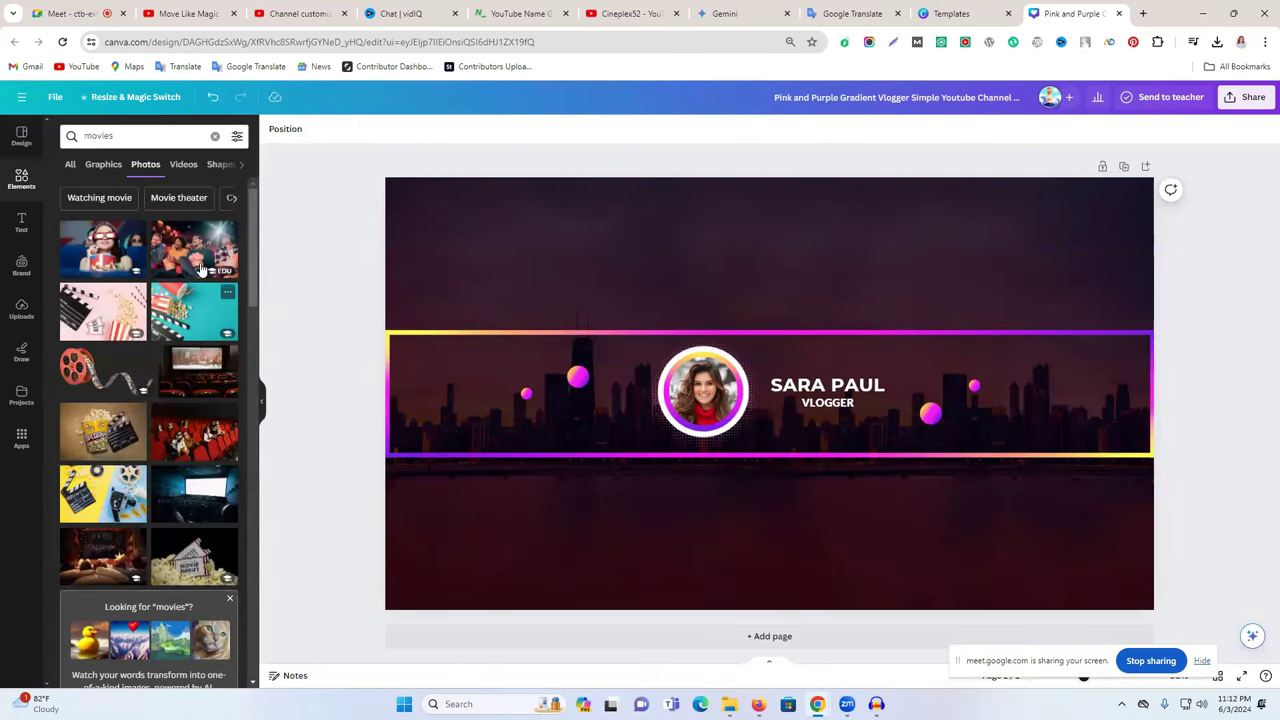
- Add the cinema audience photo and stretch it to cover the whole banner
left_click(188, 255)
left_click_drag(996, 465, 871, 408)
left_click_drag(901, 511, 1180, 640)
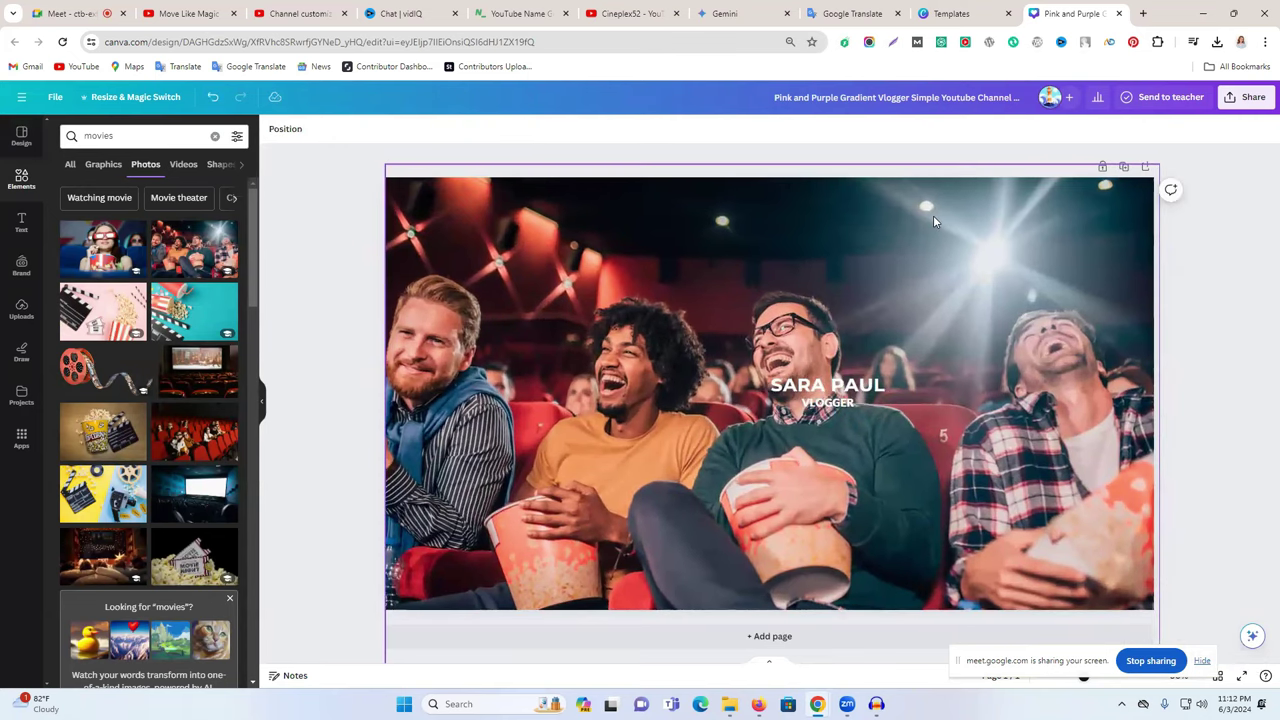
- Send the cinema photo behind all elements via Layer, then nudge it higher to centre it
left_click(768, 205)
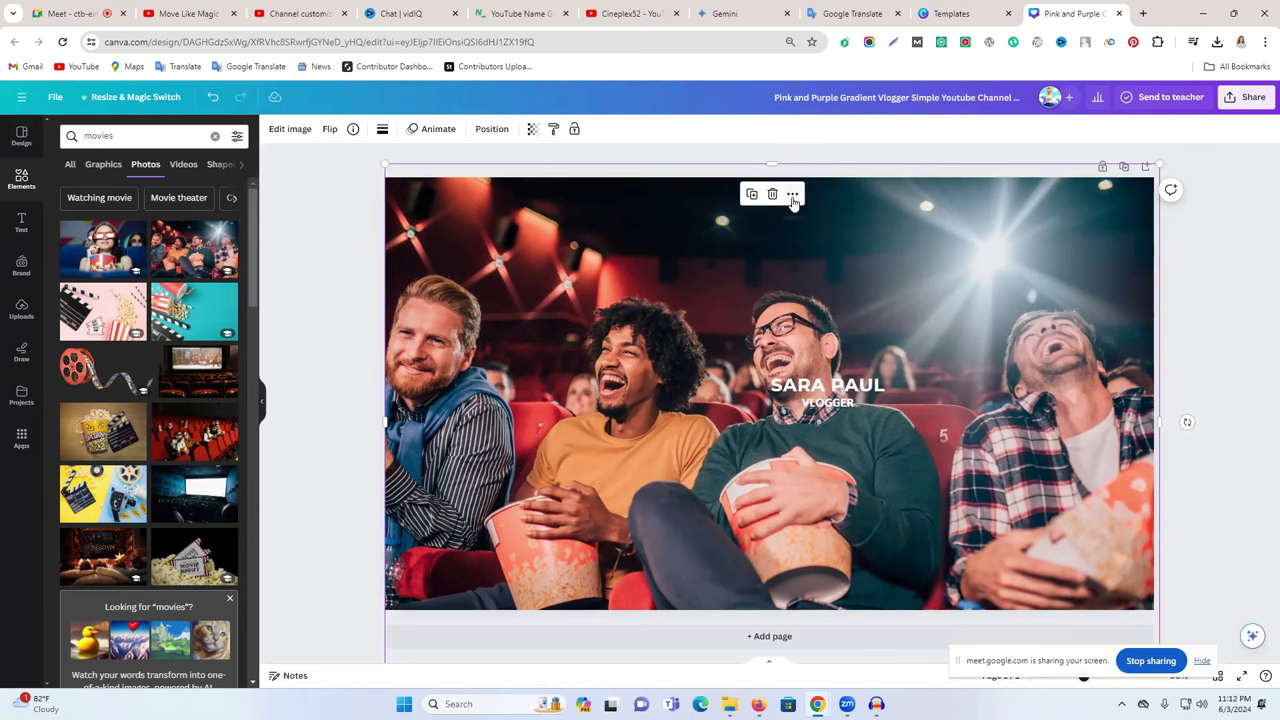
left_click(792, 194)
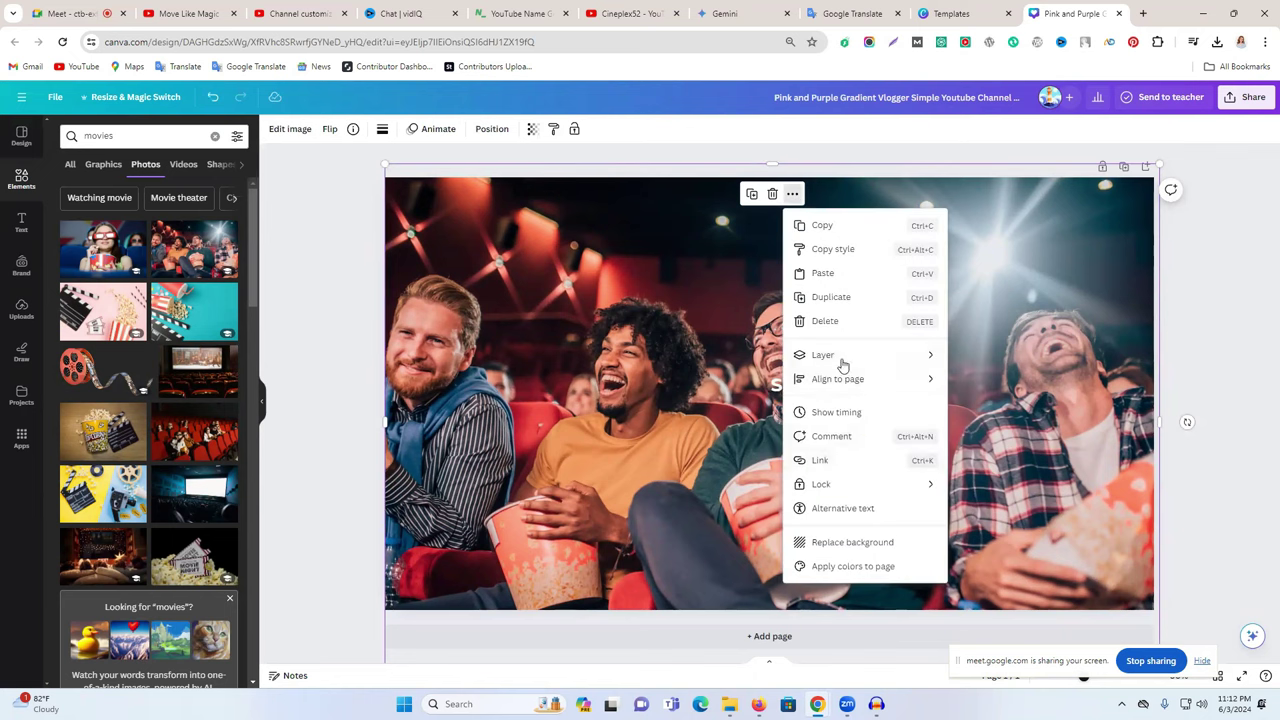
mouse_move(828, 358)
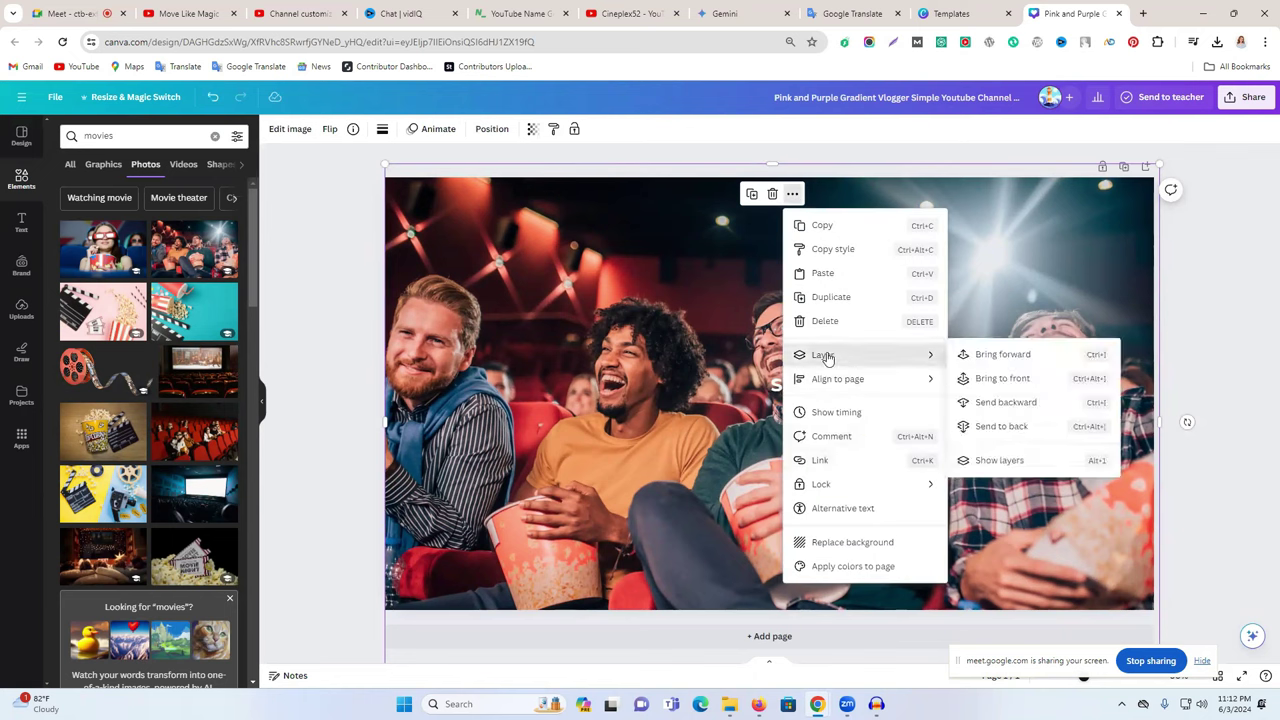
left_click(1003, 427)
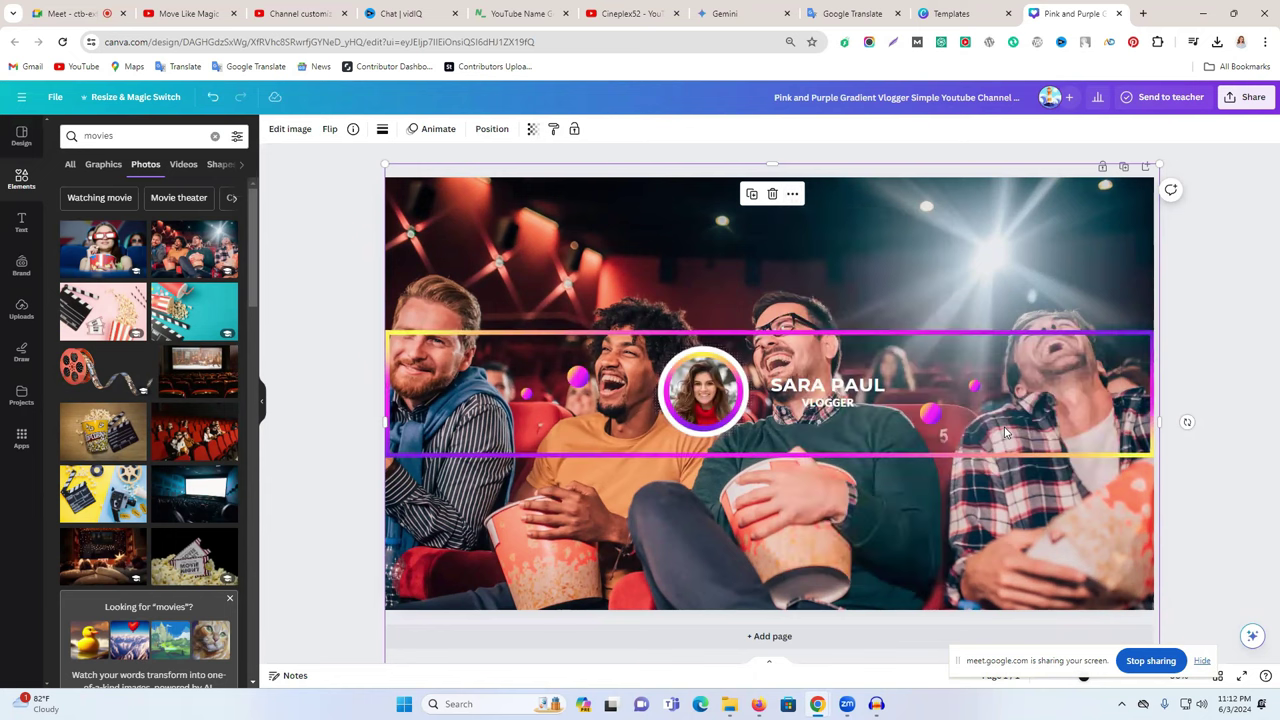
left_click(1196, 262)
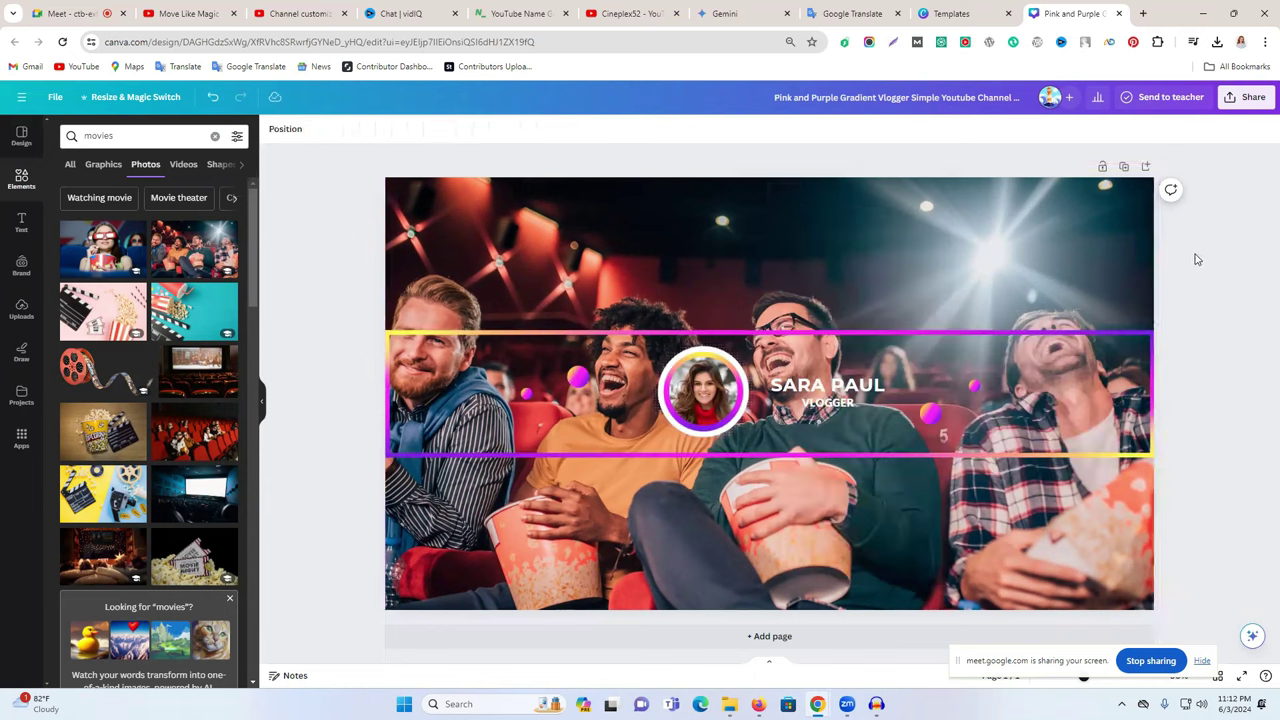
left_click(755, 238)
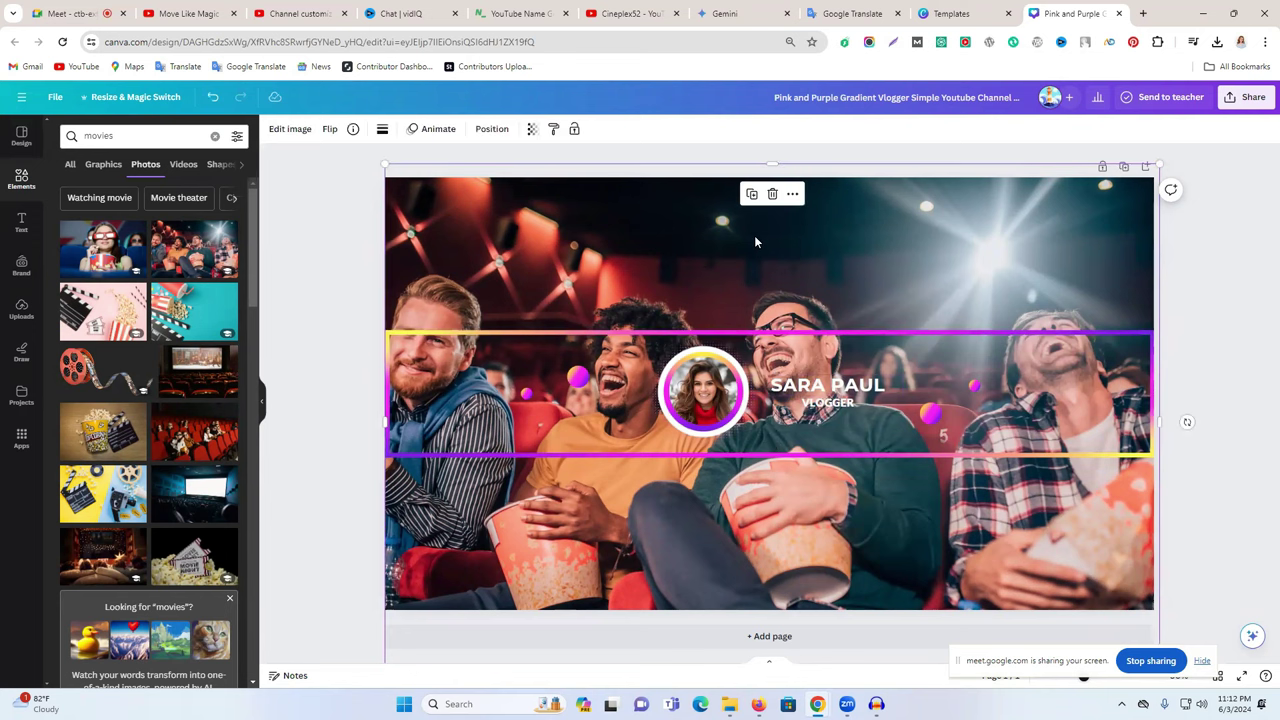
left_click_drag(1055, 373, 1120, 277)
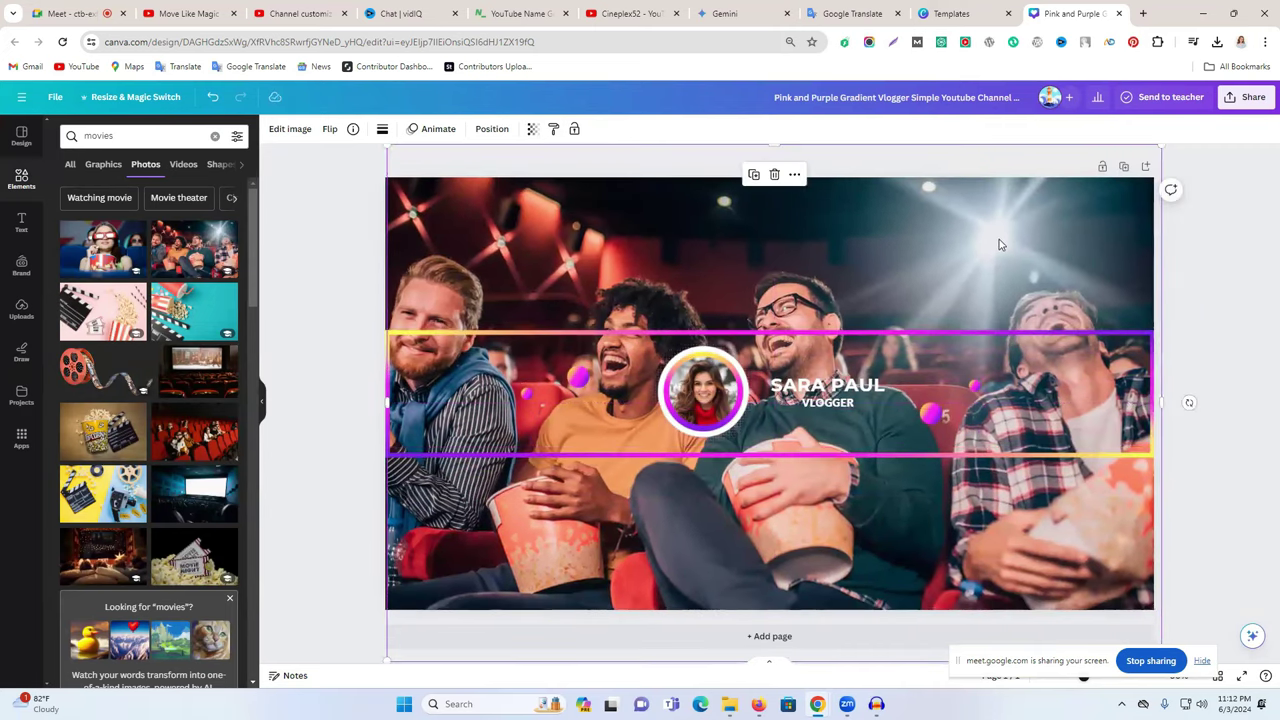
- Apply a high-intensity Whole image blur to the cinema audience photo
left_click(290, 131)
left_click(290, 131)
left_click(290, 131)
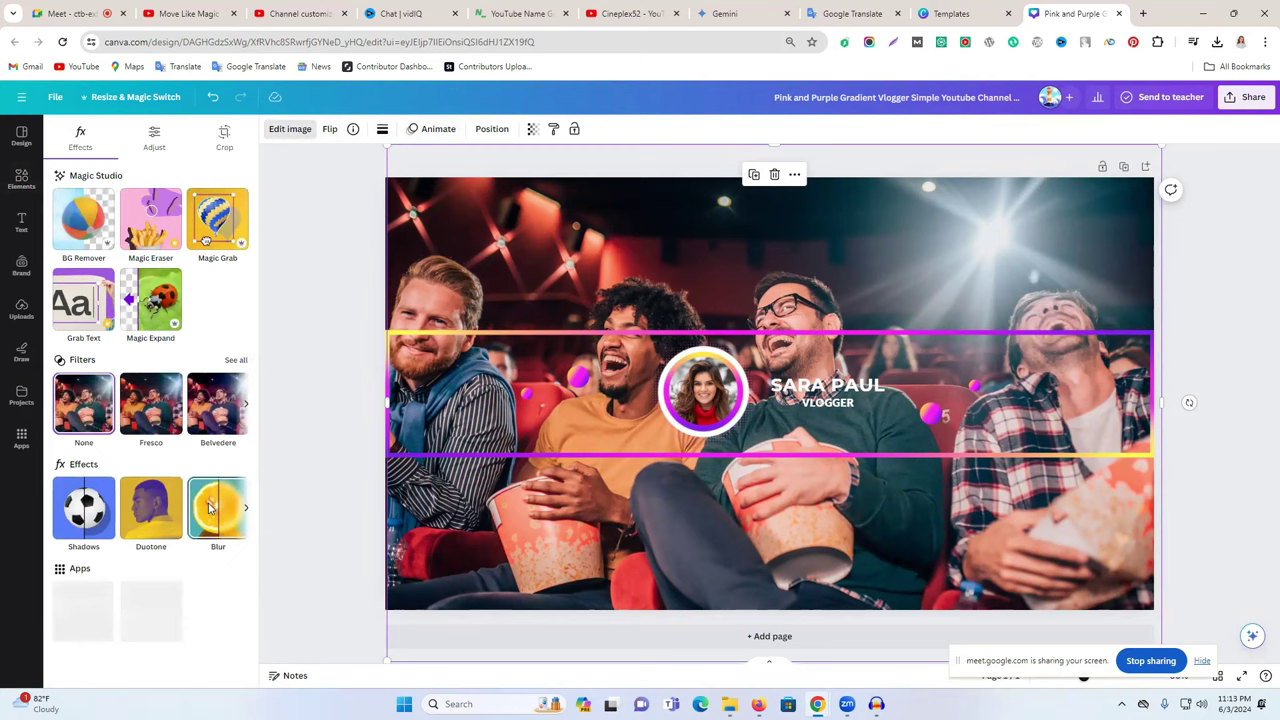
left_click(210, 508)
left_click(192, 170)
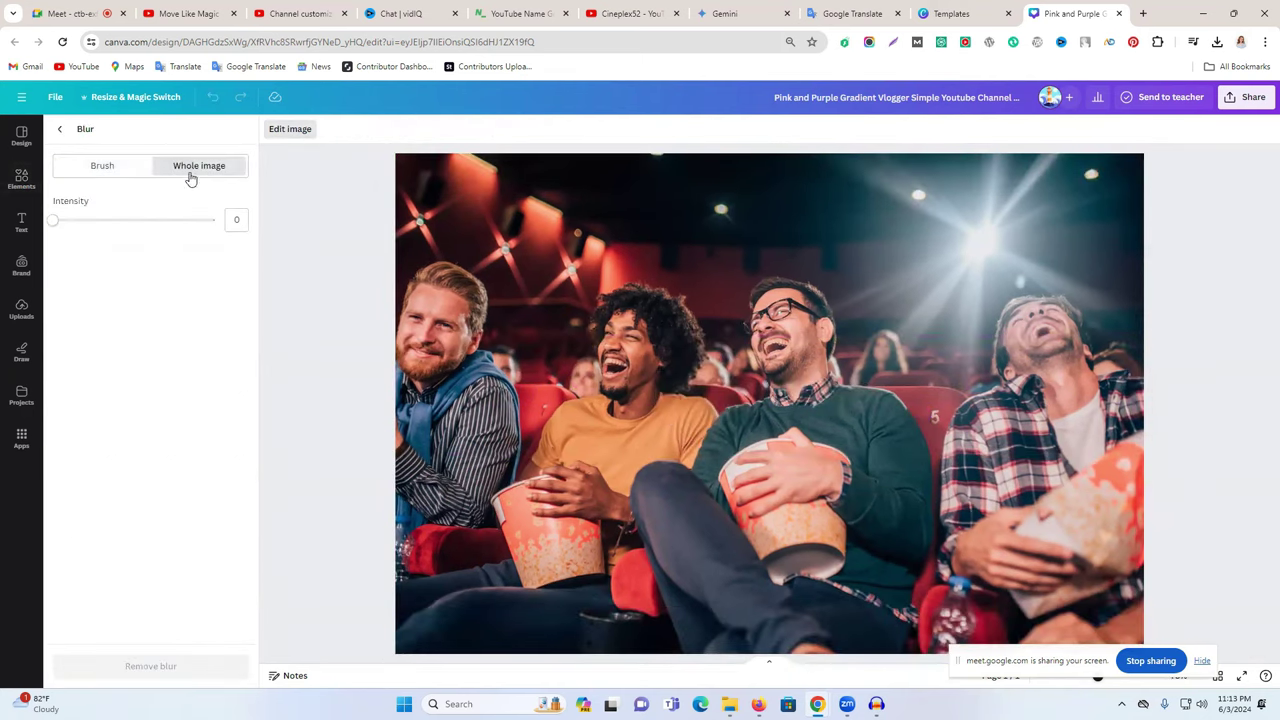
left_click_drag(56, 229, 143, 242)
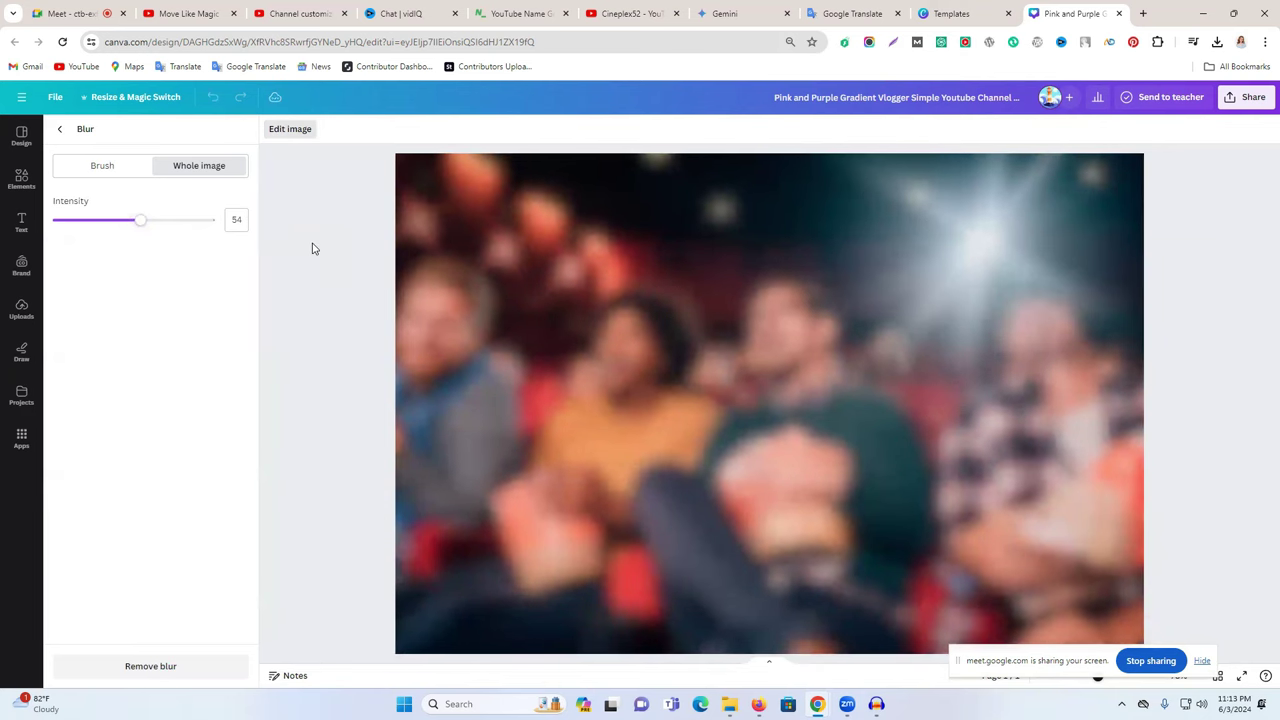
left_click(61, 133)
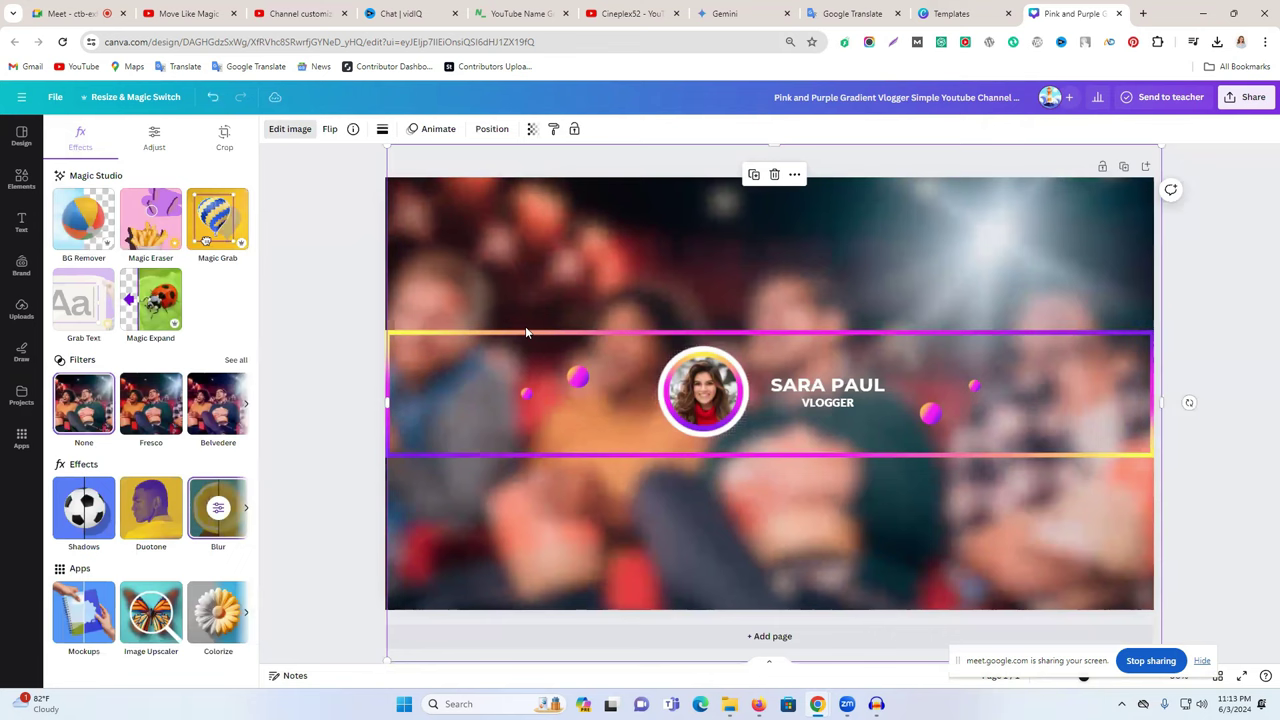
left_click(1233, 288)
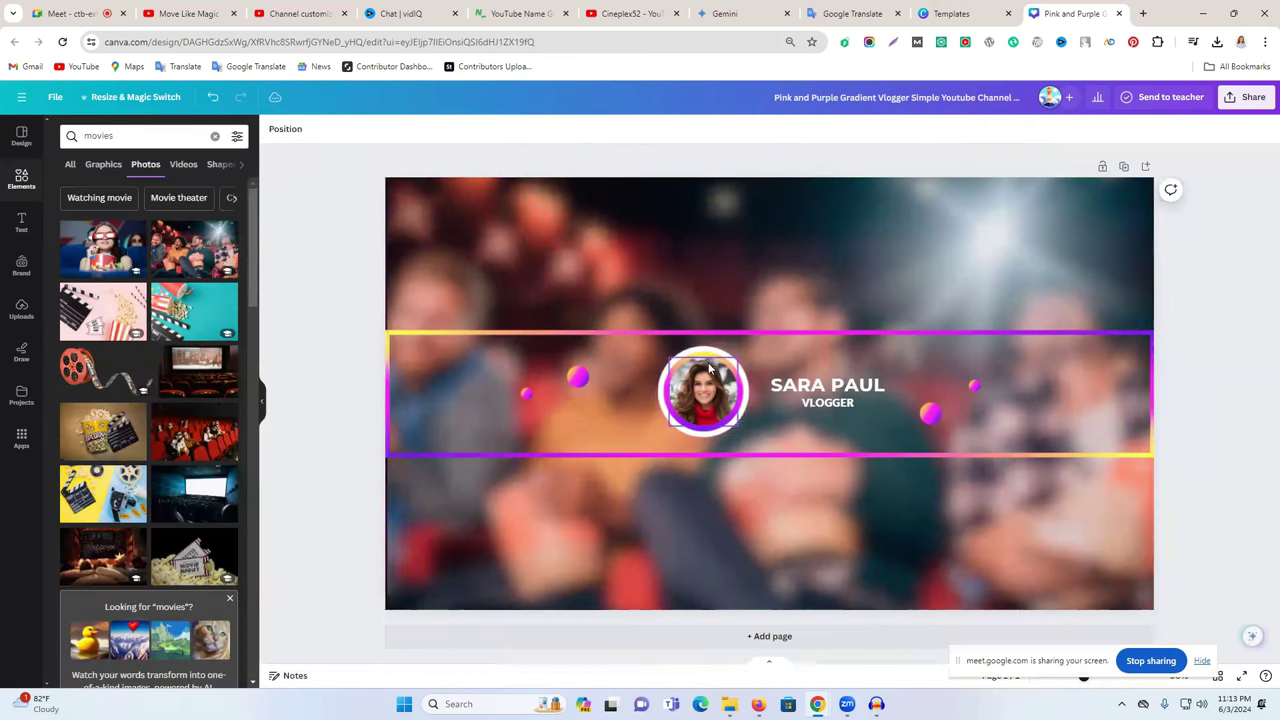
- Check the background's crop without changes and shift the neon banner strip slightly
left_click(400, 361)
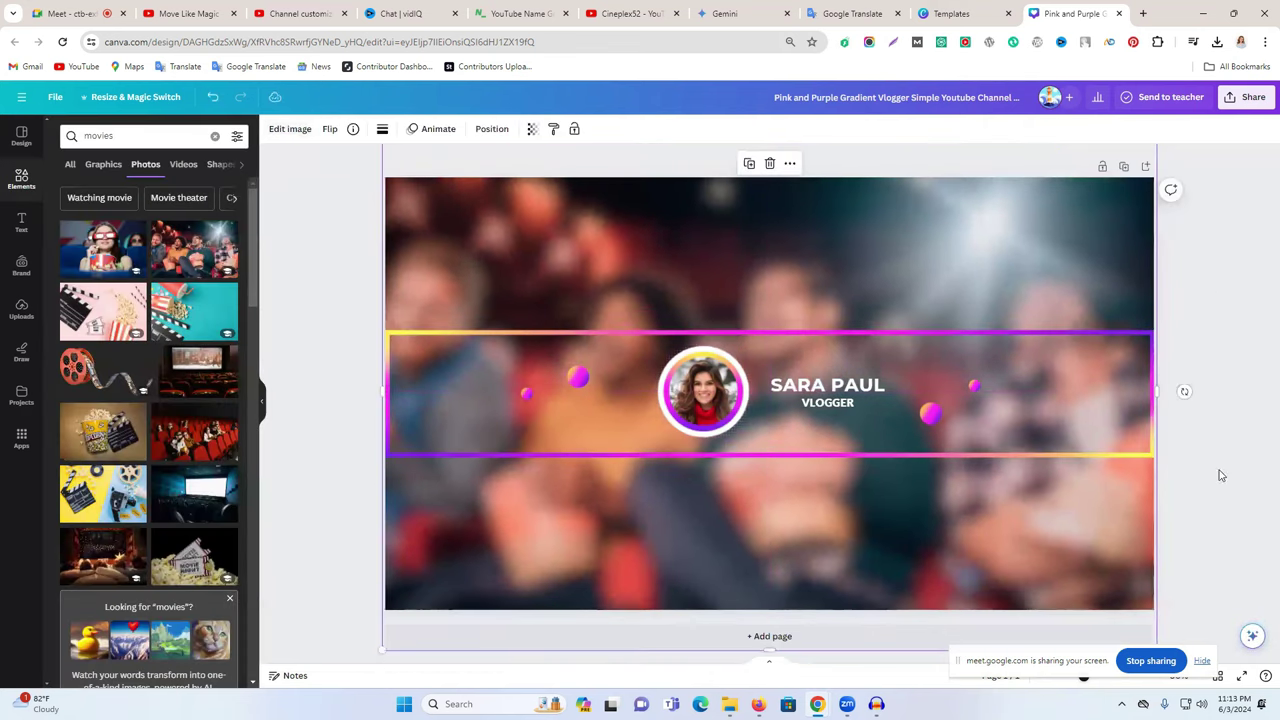
double_click(1103, 408)
left_click(1260, 370)
left_click(1160, 316)
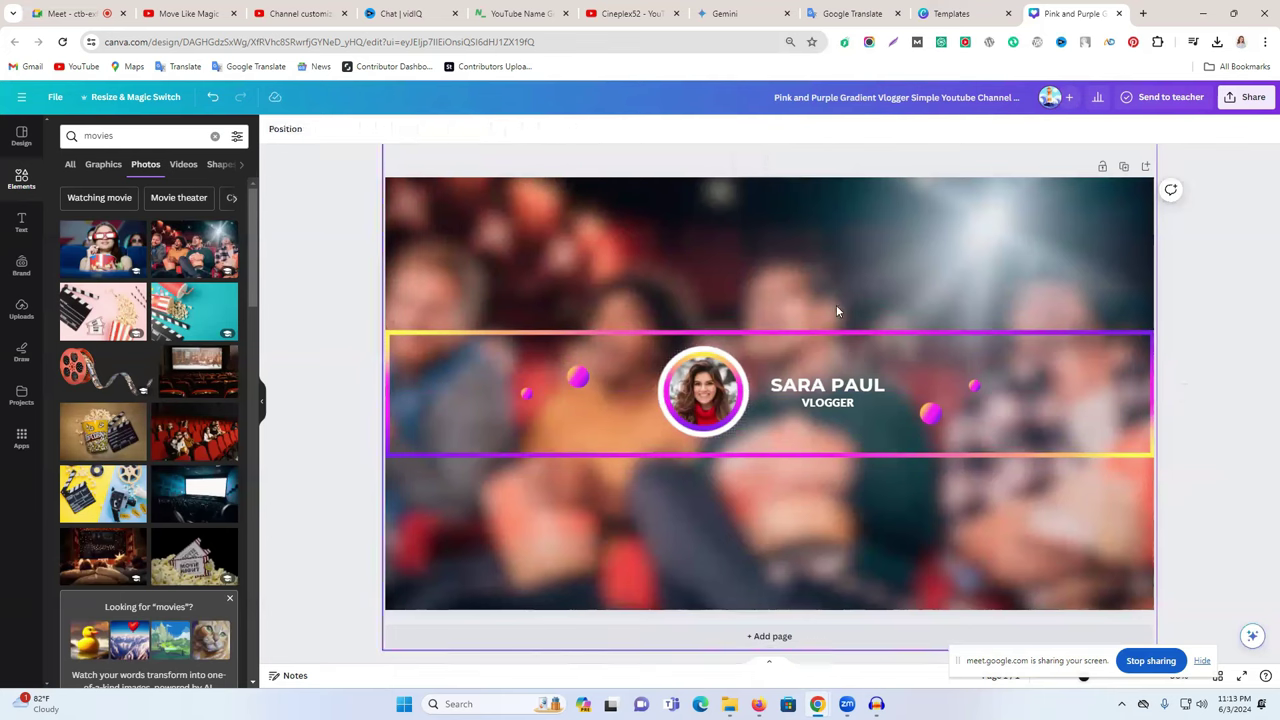
left_click(986, 412)
left_click_drag(986, 412, 985, 413)
left_click(1235, 358)
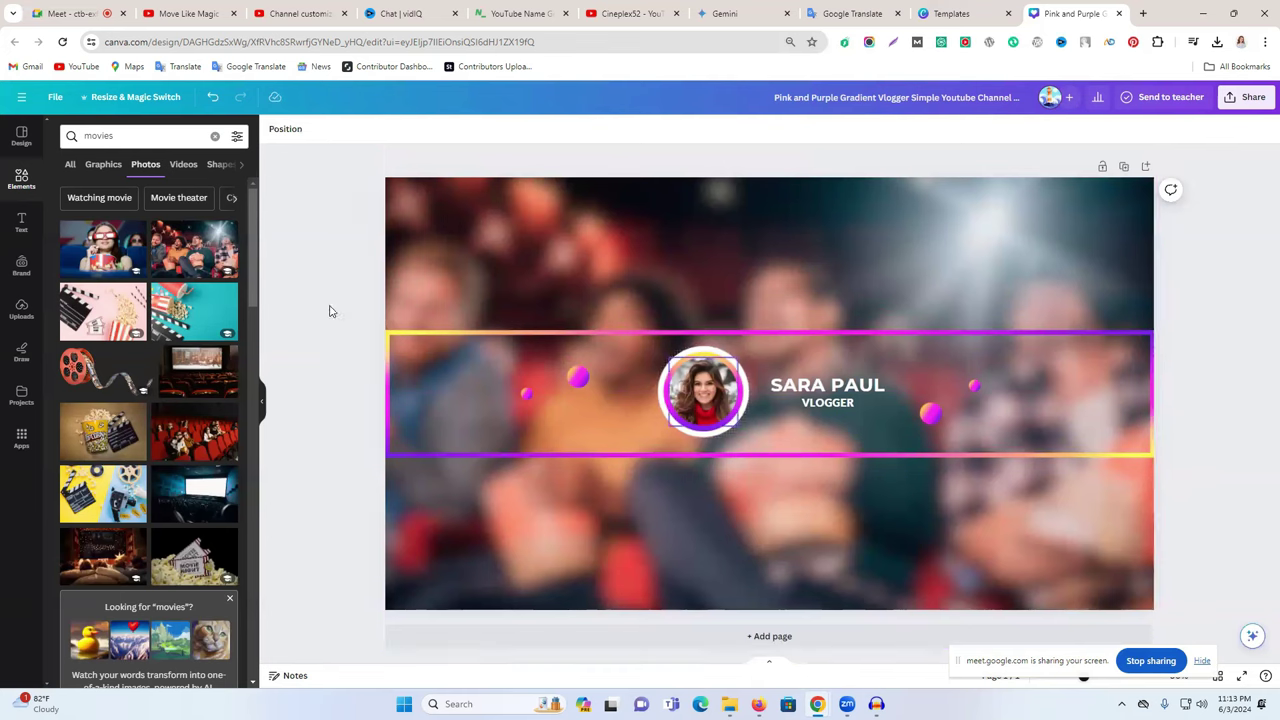
- Upload the purple Move Like Magic logo and place it in the circular frame
left_click(14, 313)
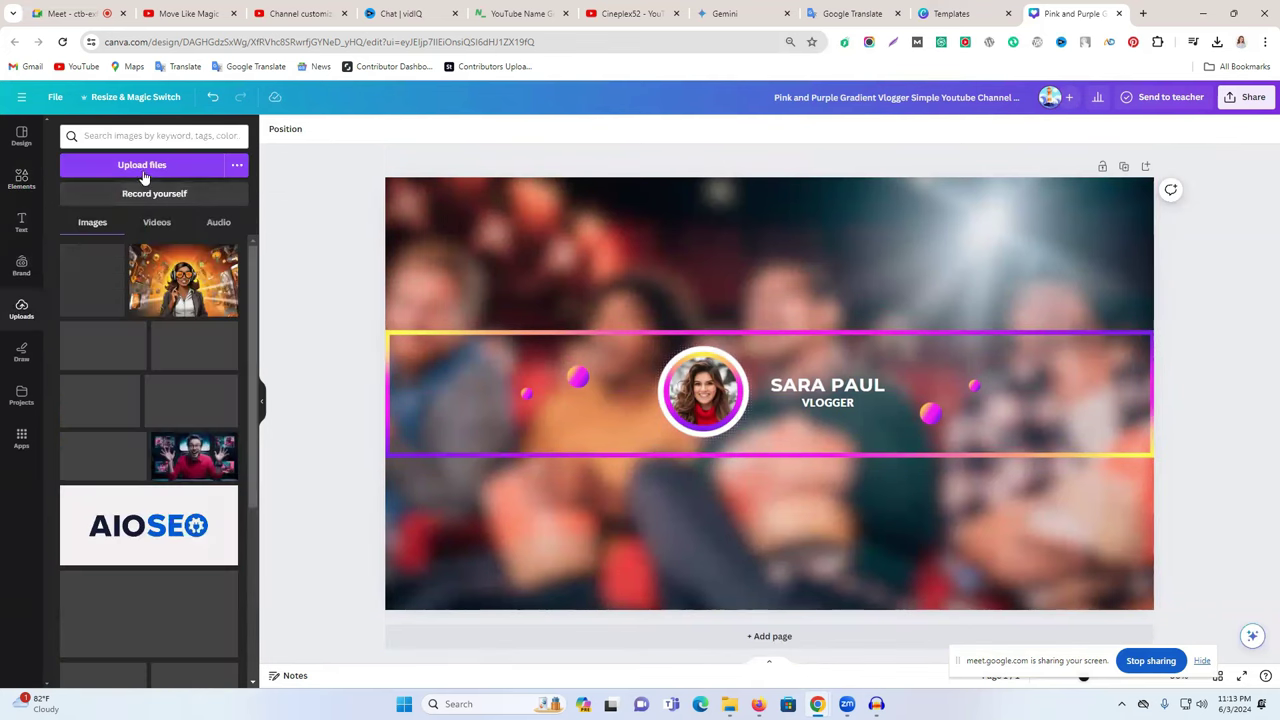
left_click(141, 168)
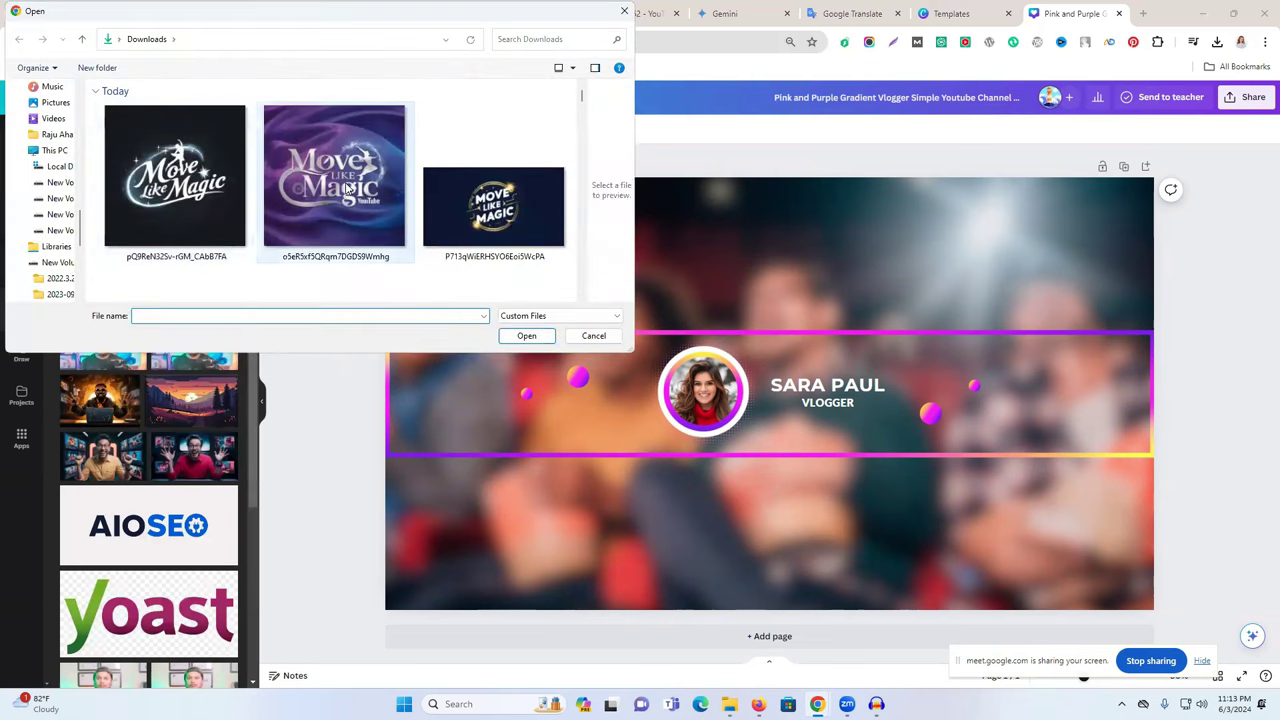
left_click(334, 178)
left_click(525, 336)
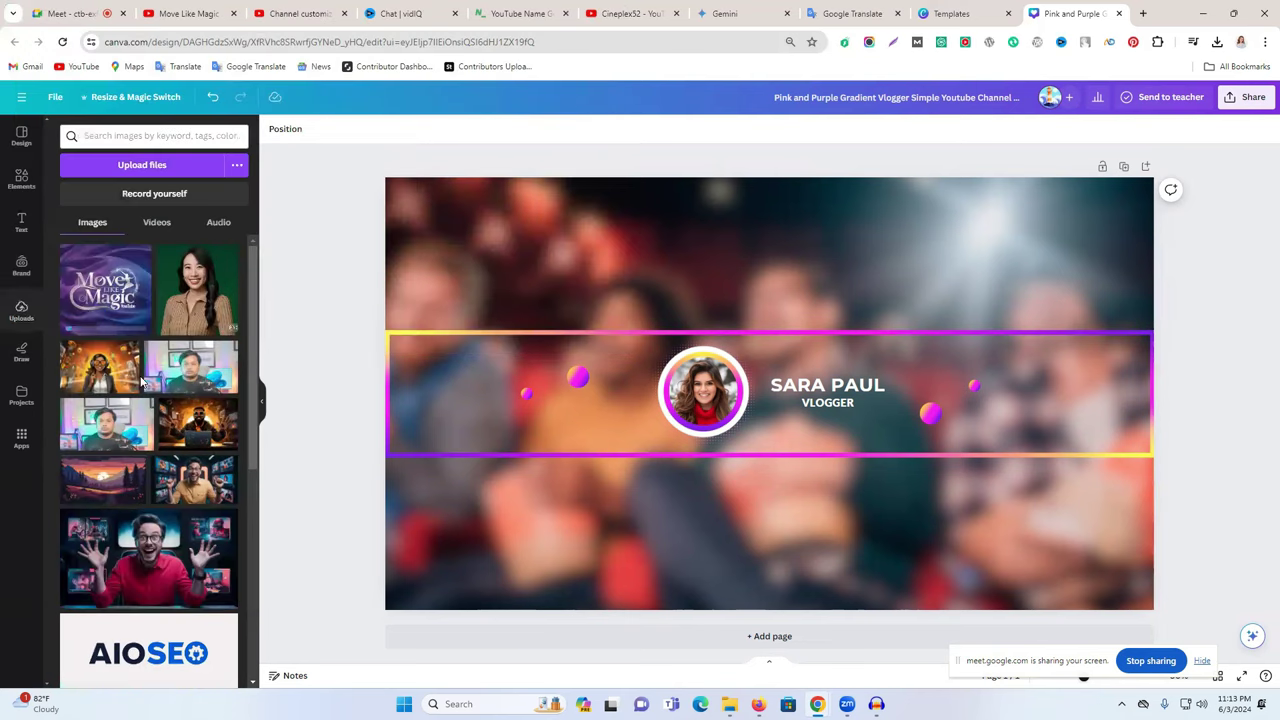
left_click(97, 302)
left_click_drag(766, 400, 705, 392)
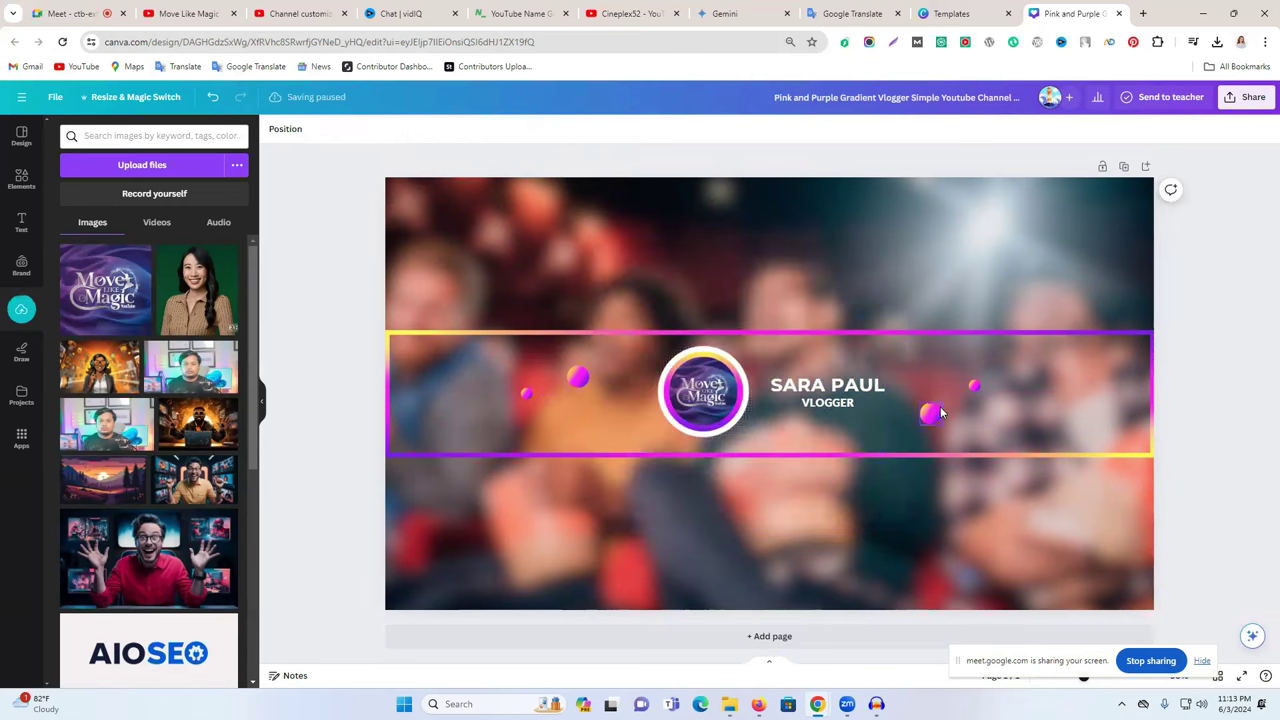
- Replace the SARA PAUL name with the copied channel title 'Move Like Magic'
left_click(188, 13)
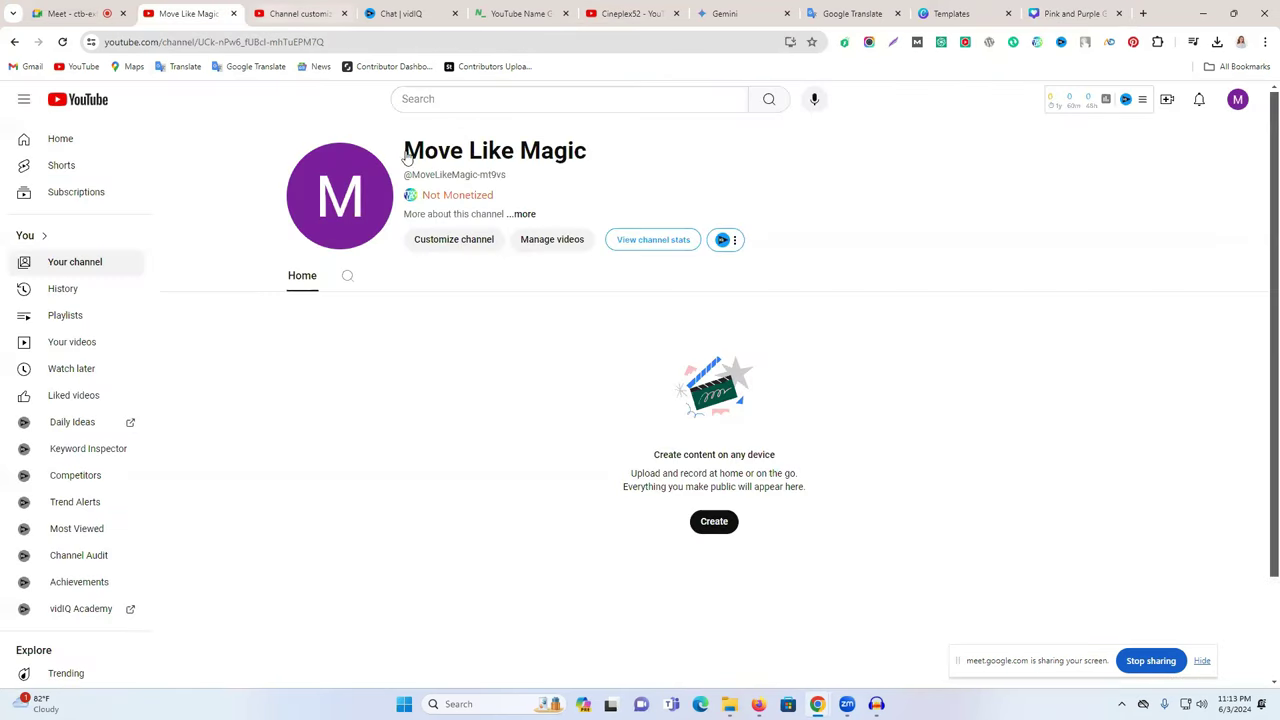
triple_click(472, 148)
left_click(1072, 13)
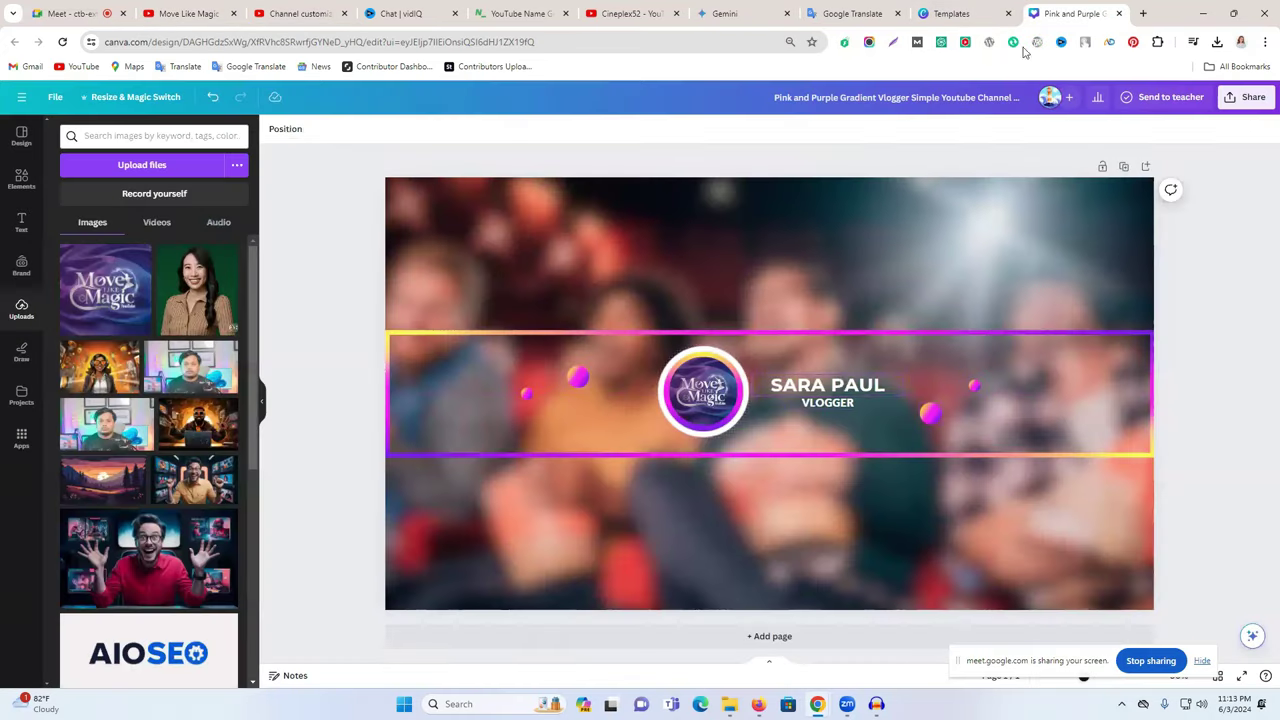
left_click(818, 383)
key("ctrl+a")
type("MOVE LIKE MAGIC")
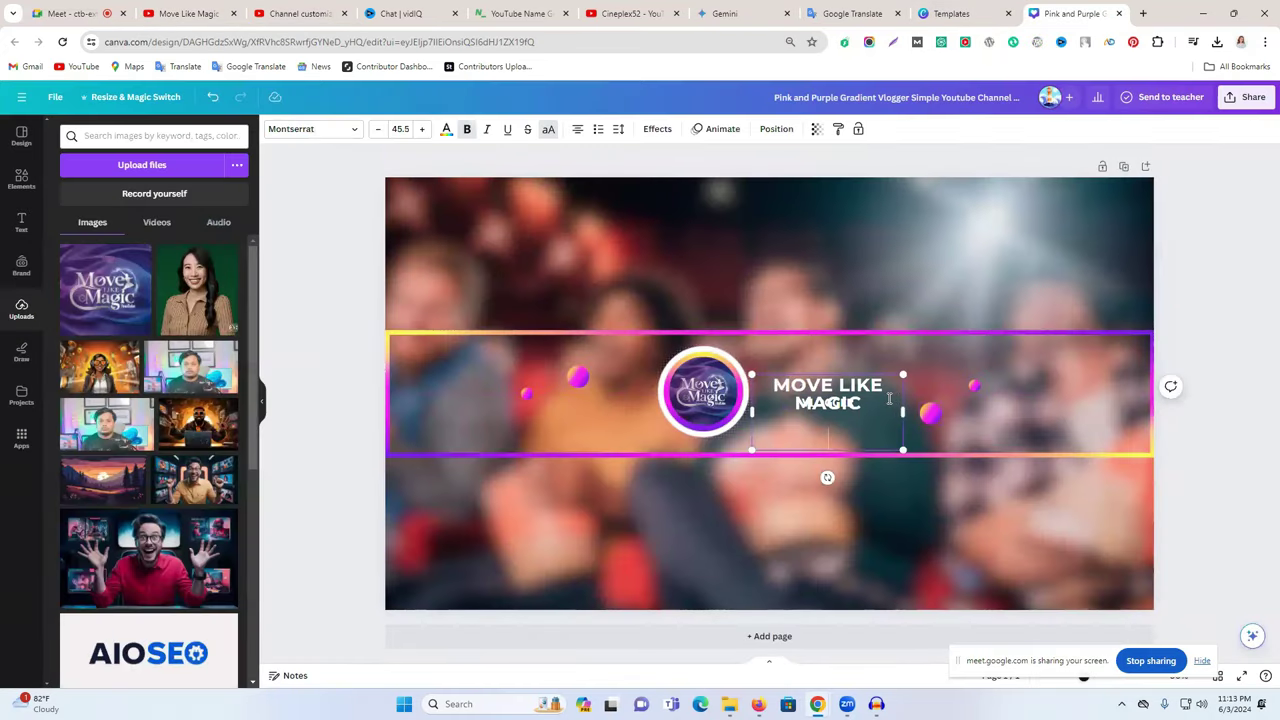
- Move the word MAGIC onto the subtitle line in place of VLOGGER
double_click(833, 402)
key("ctrl+c")
right_click(857, 402)
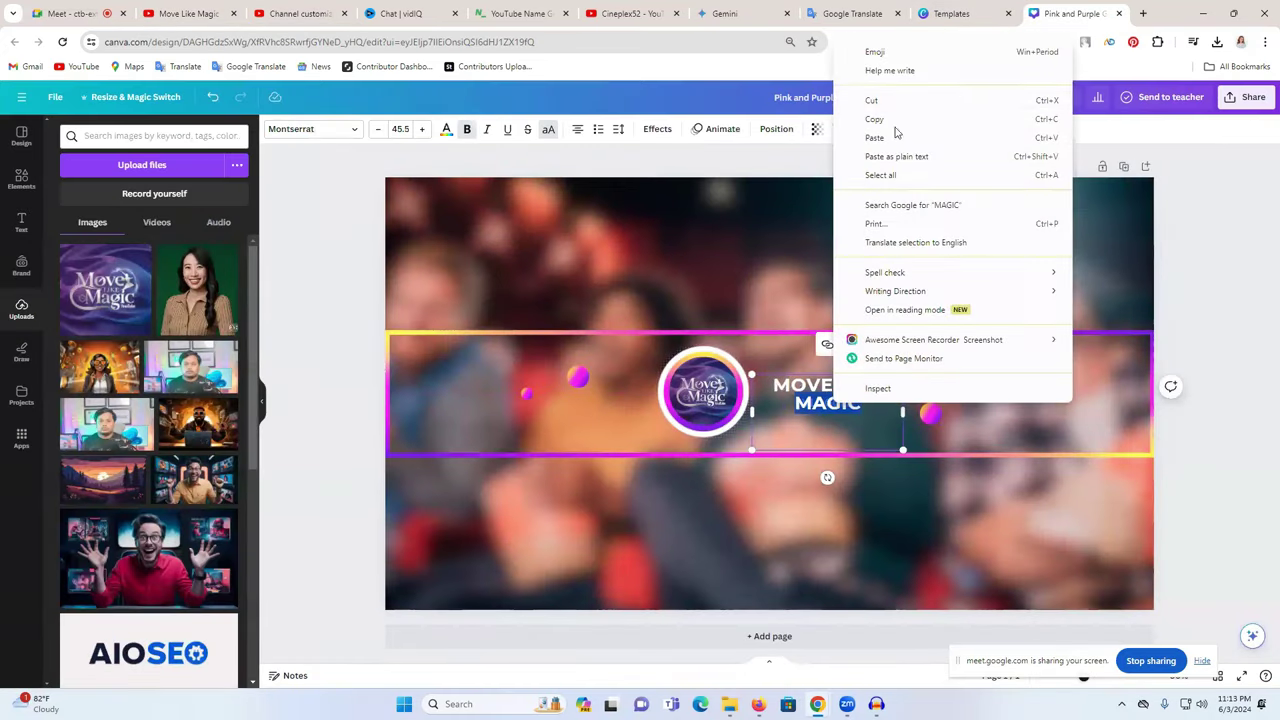
left_click(892, 103)
left_click(741, 433)
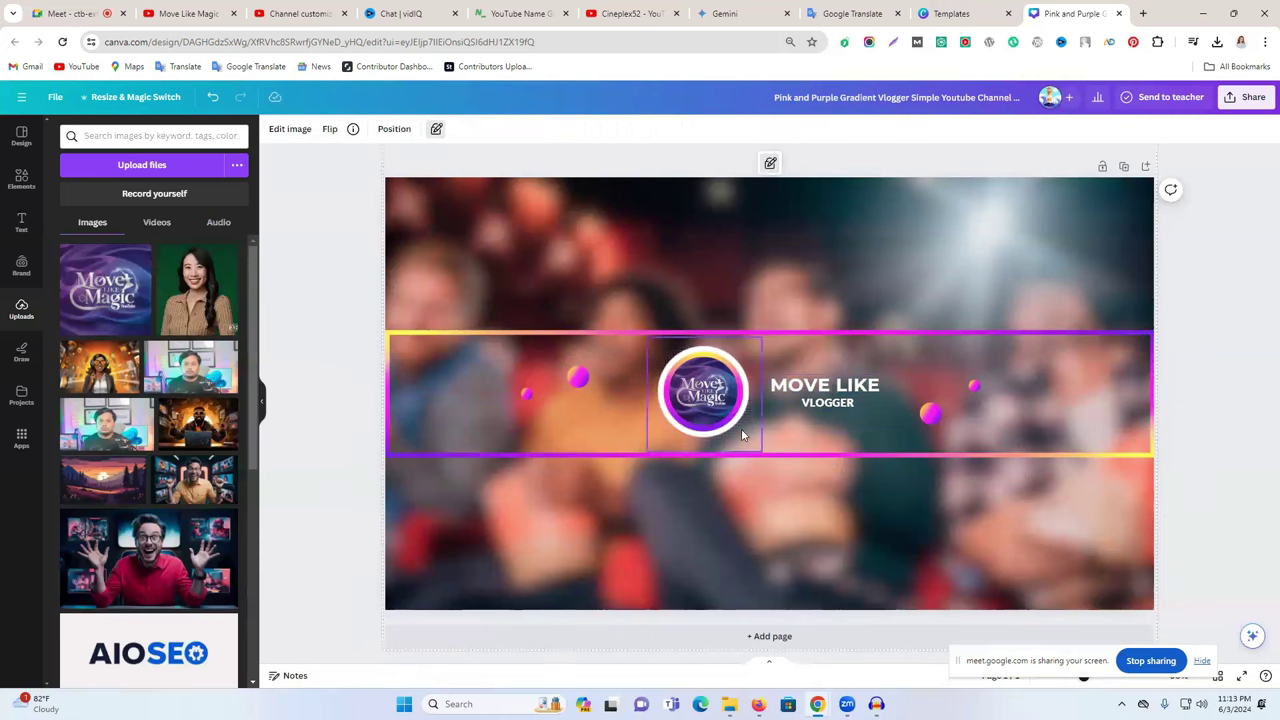
double_click(831, 403)
key("ctrl+v")
left_click(1193, 358)
left_click(827, 408)
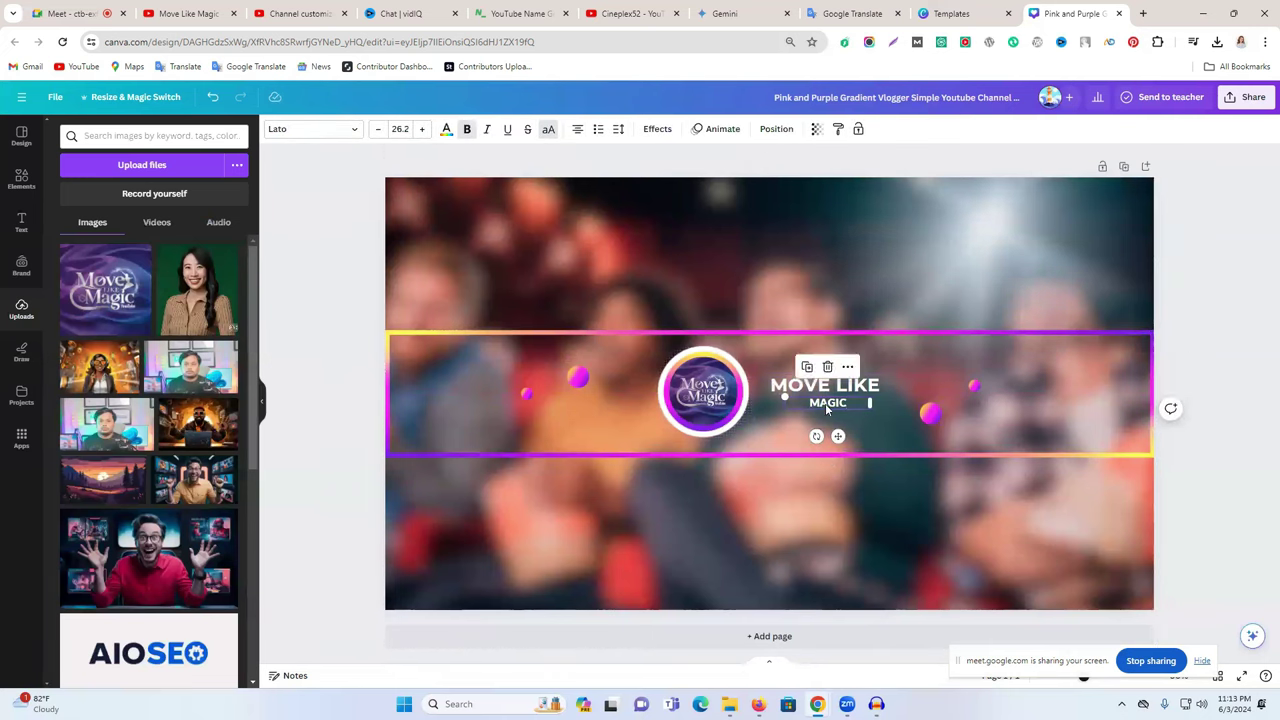
- Group the MOVE LIKE and MAGIC text and enlarge it beside the logo
left_click(896, 386)
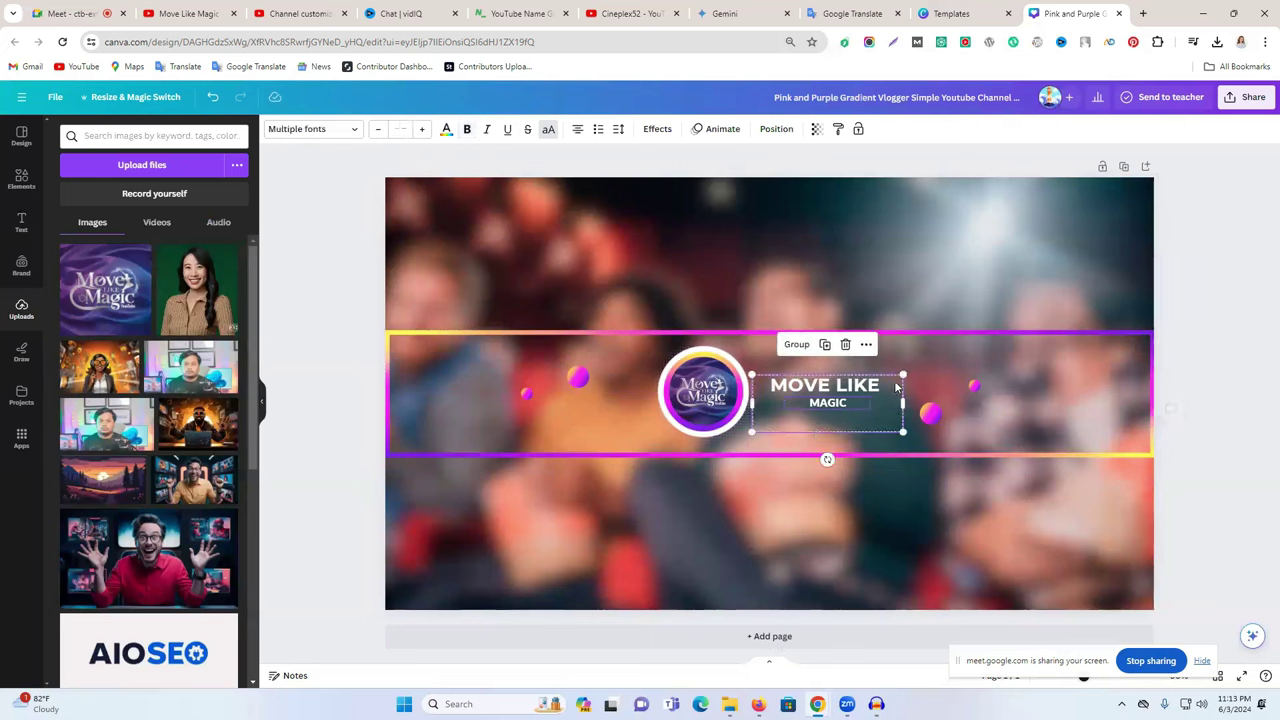
left_click(811, 345)
left_click_drag(903, 375, 935, 362)
left_click_drag(845, 390, 843, 396)
left_click_drag(929, 369, 967, 361)
left_click_drag(878, 378, 878, 378)
left_click(1179, 343)
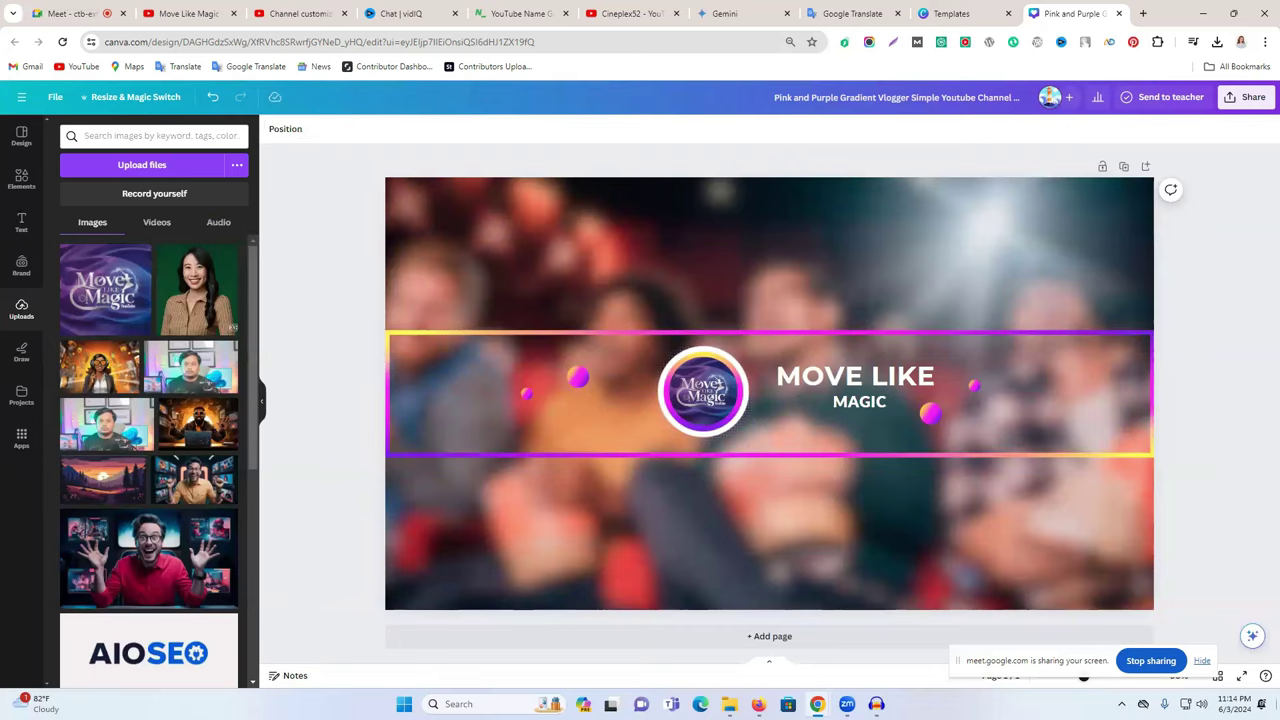
left_click(625, 13)
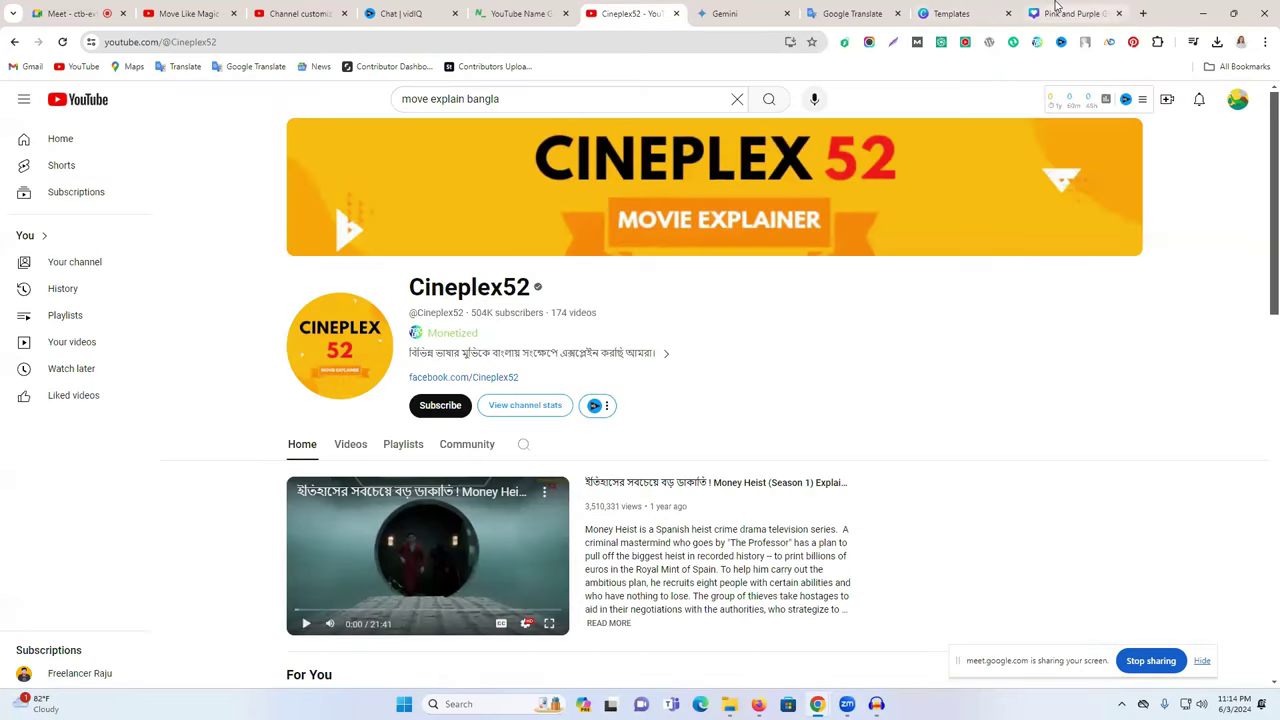
left_click(1070, 13)
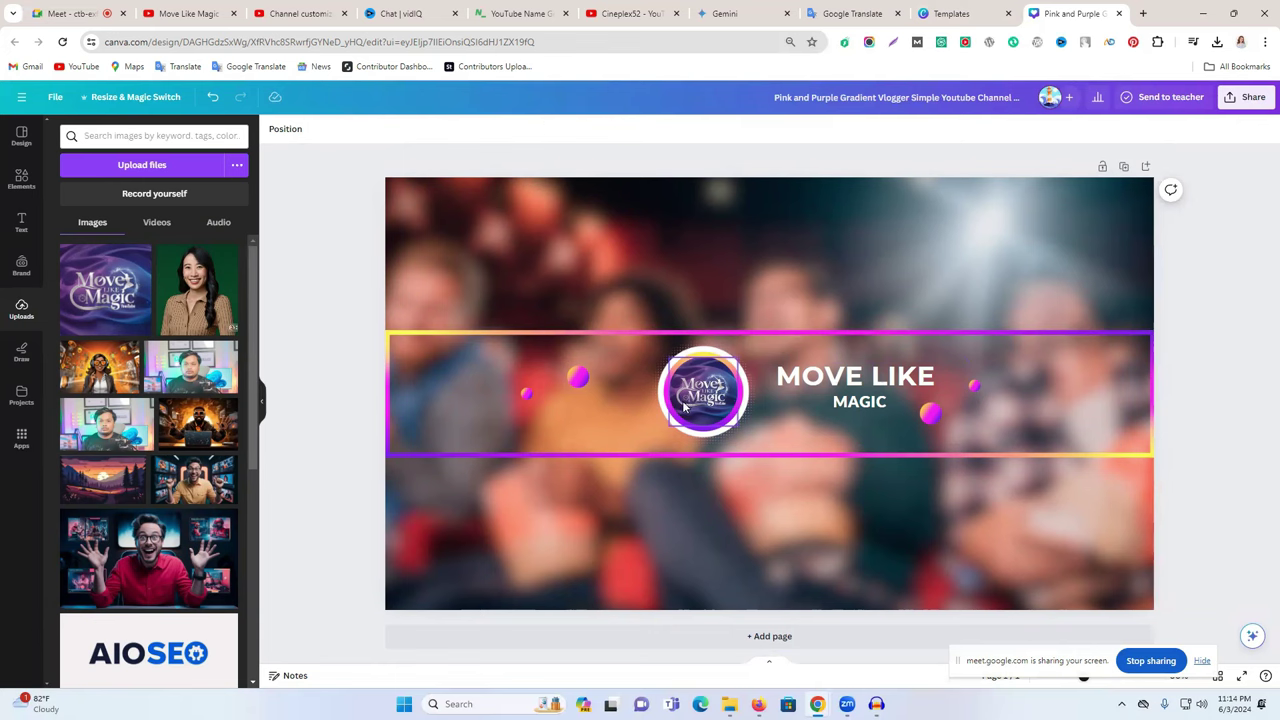
- Add a small Facebook logo graphic near the banner strip's right end
left_click(117, 134)
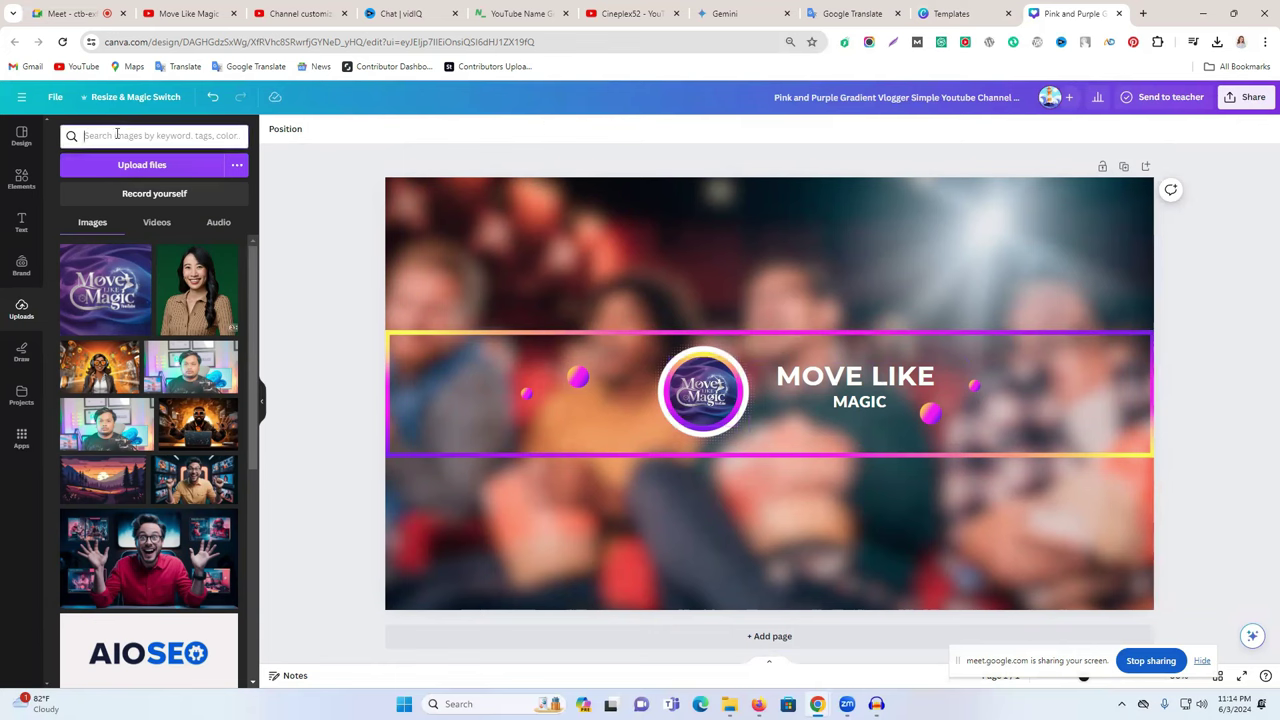
left_click(21, 178)
double_click(120, 137)
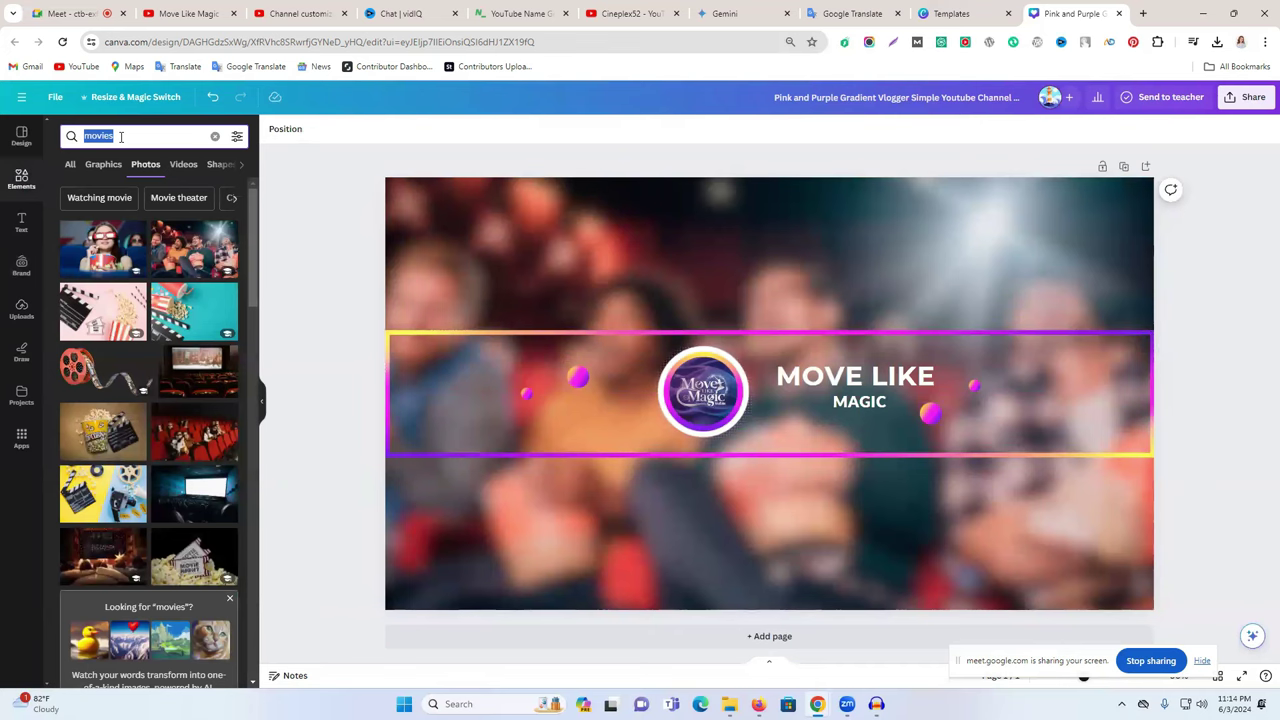
type("facebook")
key("Return")
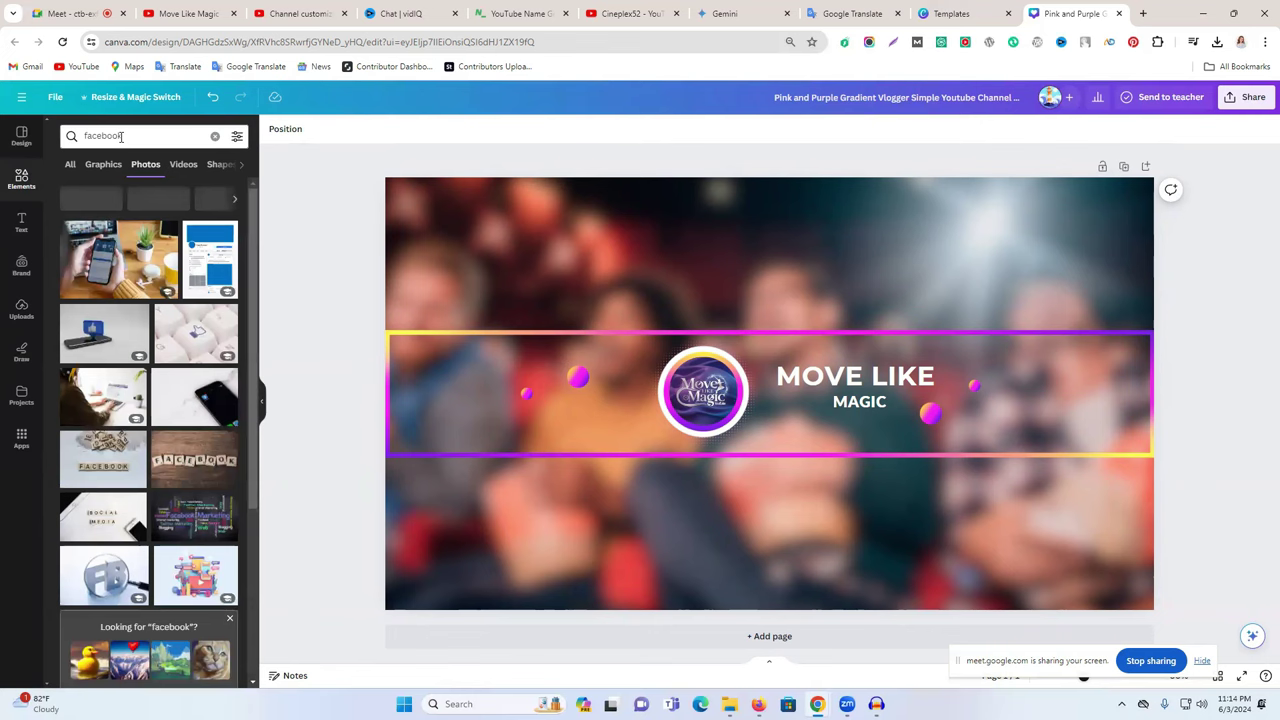
left_click(101, 165)
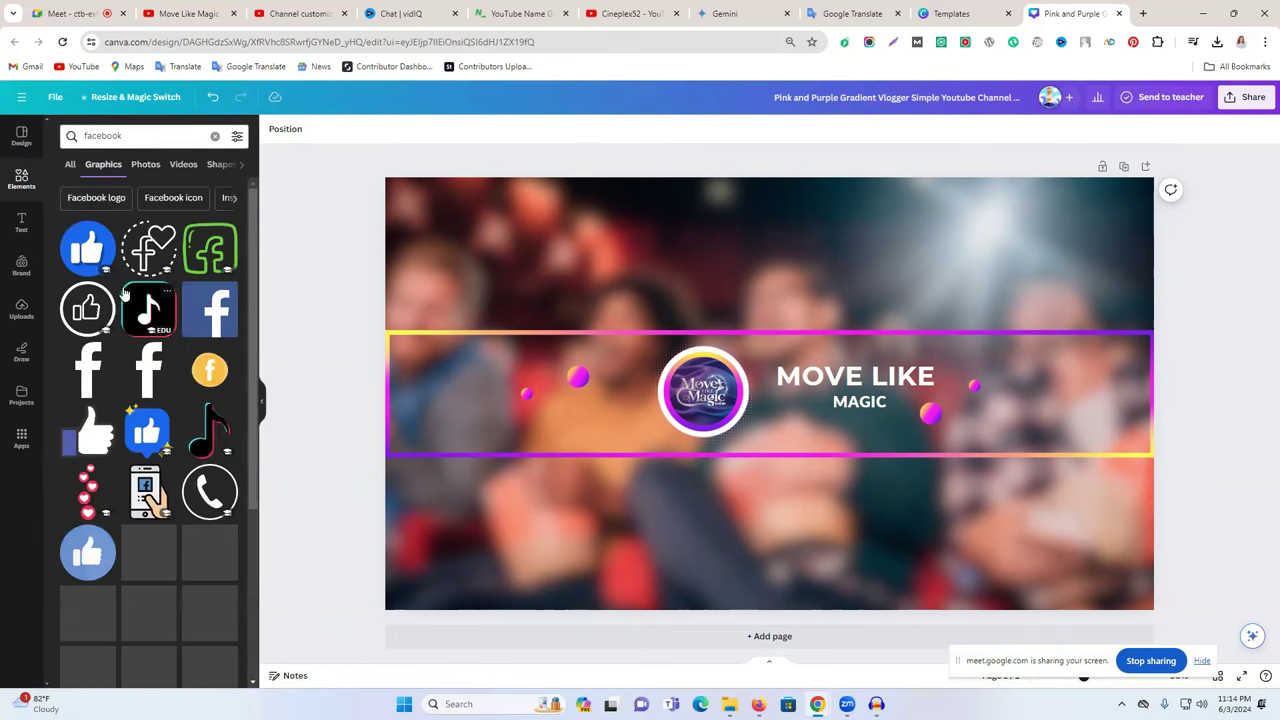
left_click(205, 316)
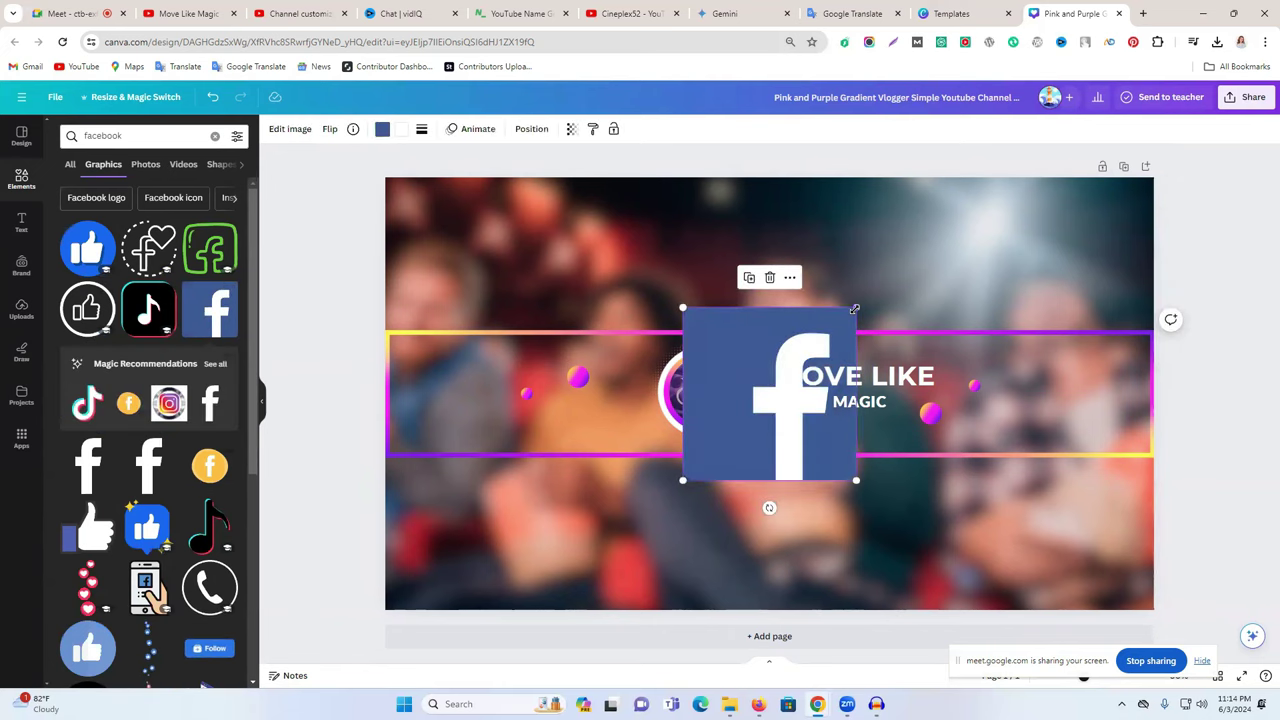
left_click_drag(820, 332, 1047, 435)
left_click(357, 236)
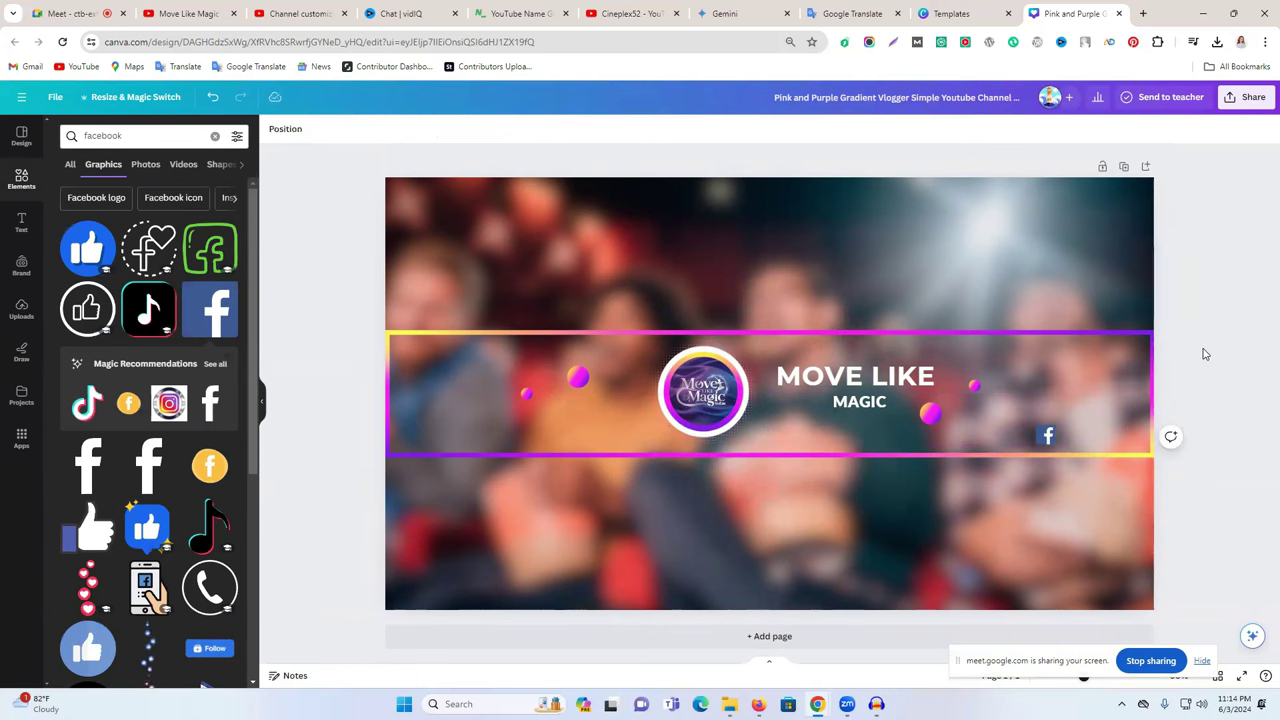
- Add a small gradient Instagram icon beside the Facebook icon
double_click(177, 136)
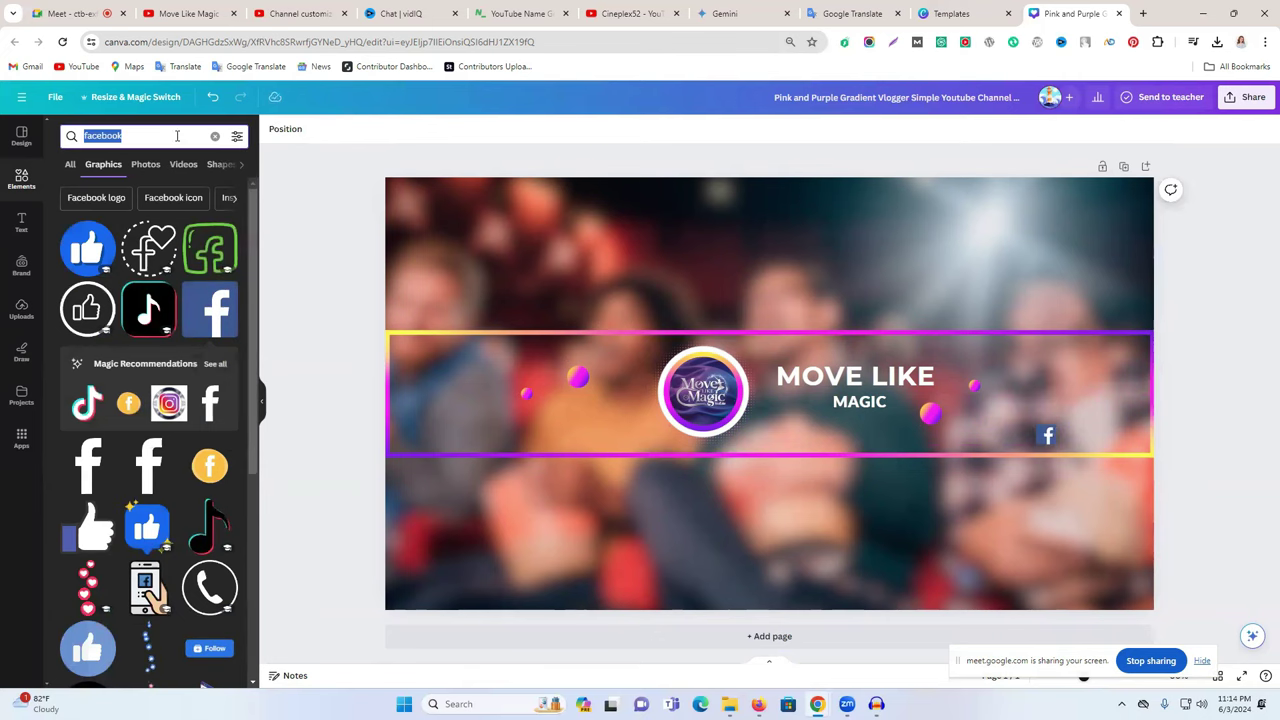
type("insta")
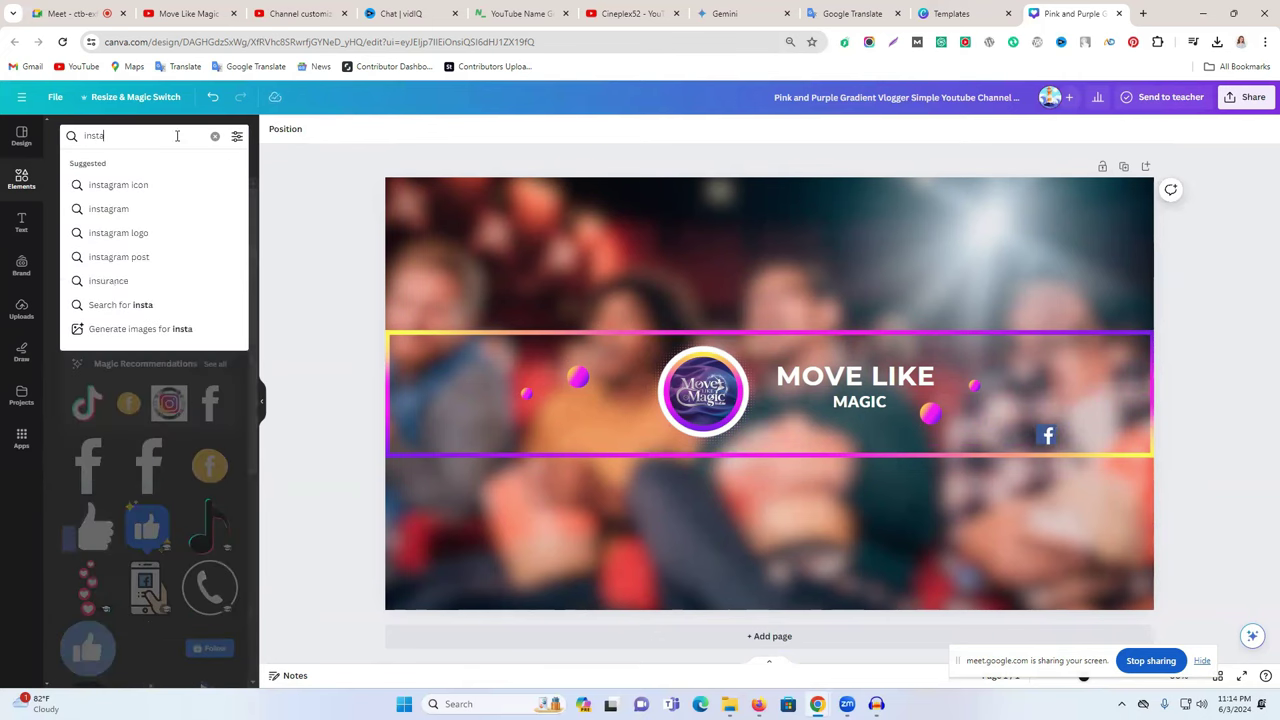
type("gram")
key("Return")
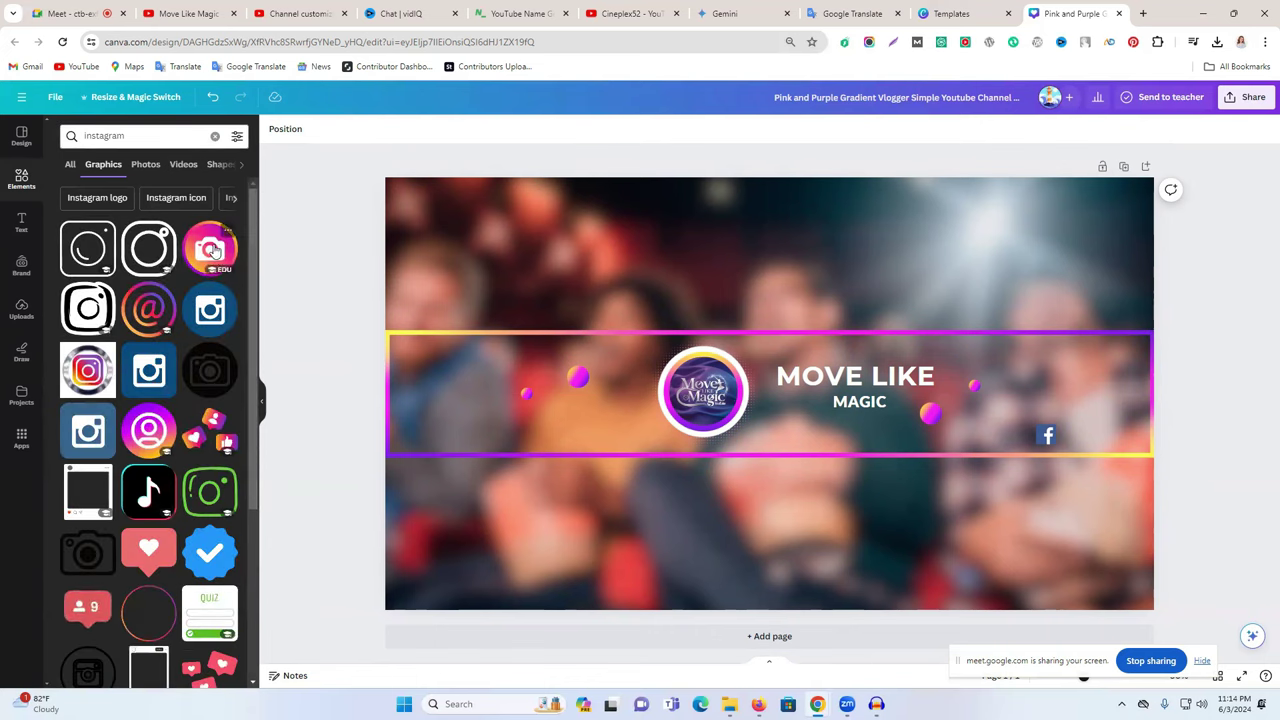
scroll(197, 318, "down", 2)
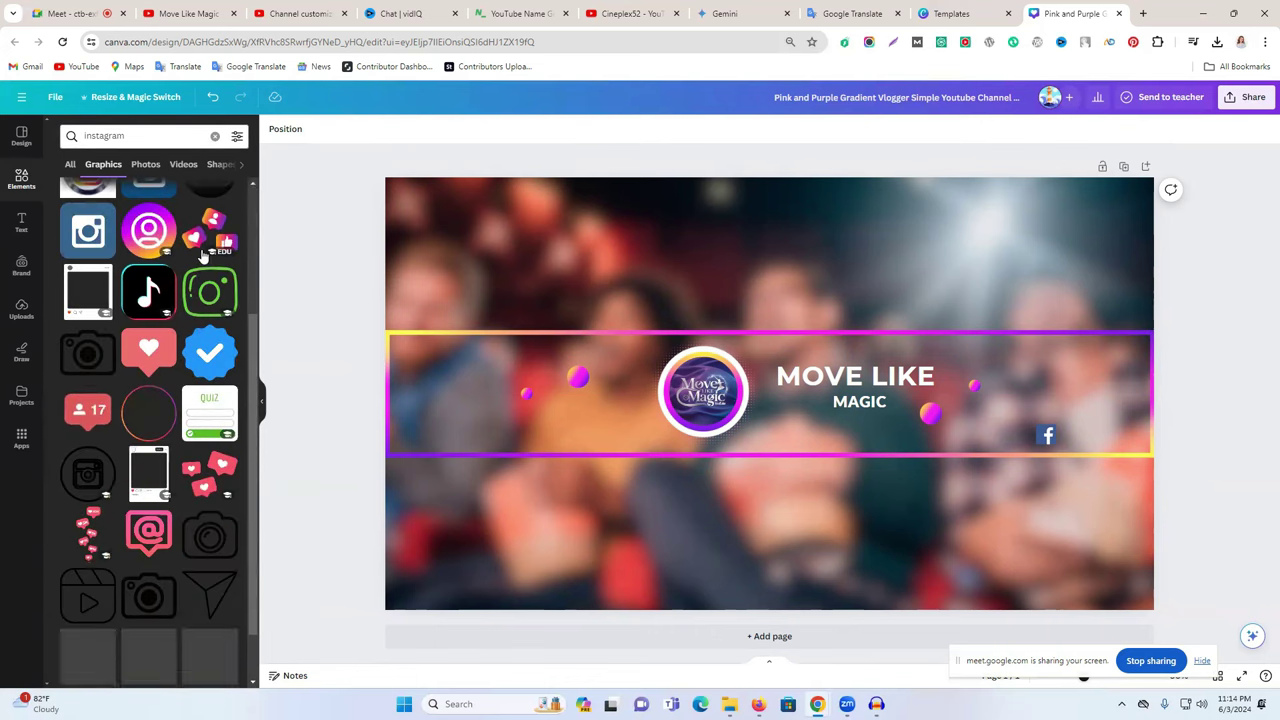
left_click(148, 230)
left_click_drag(679, 306, 1088, 445)
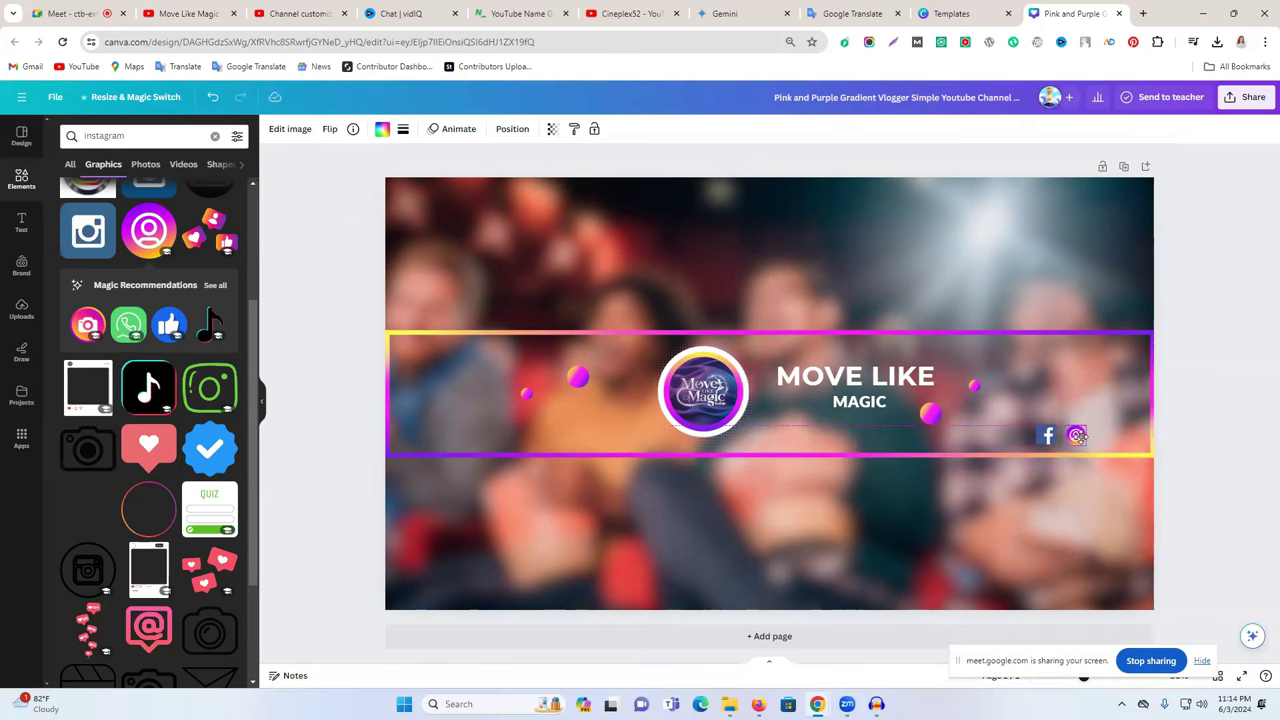
left_click(1211, 416)
left_click(126, 136)
double_click(130, 137)
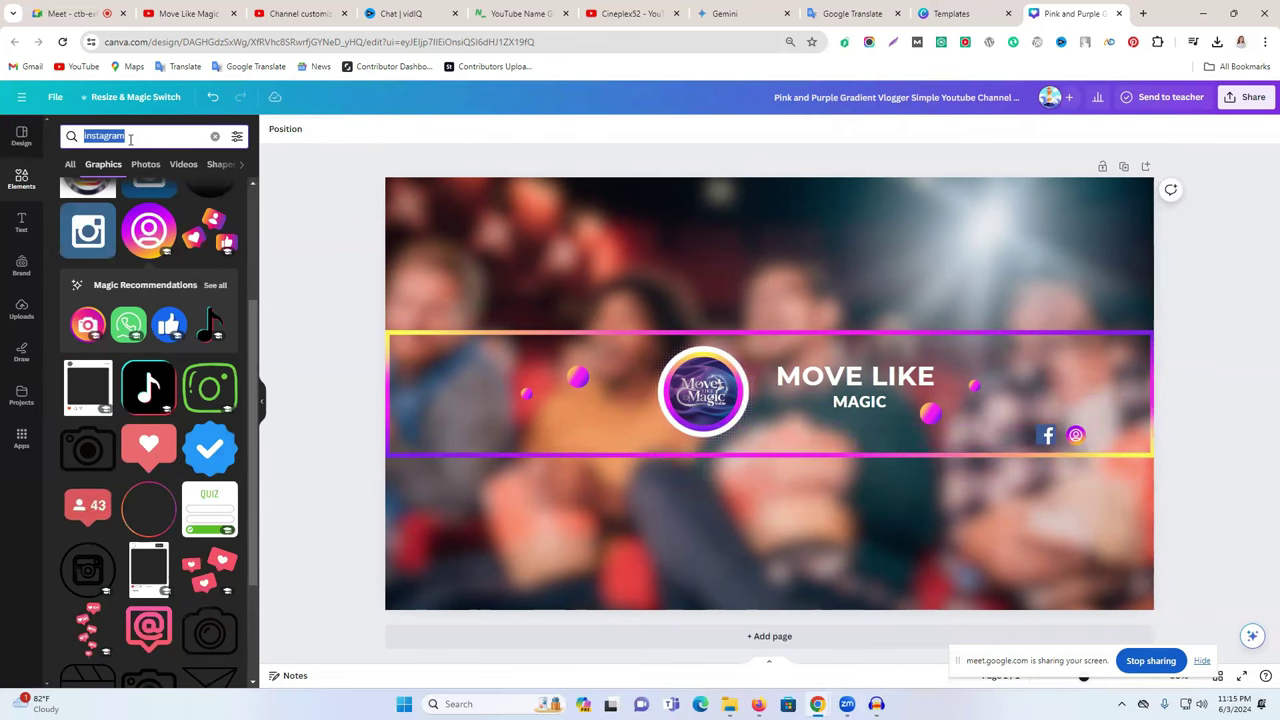
- Search 'twitter' graphics and add a small black X logo beside Instagram, discarding the bird
type("ty")
key("BackSpace")
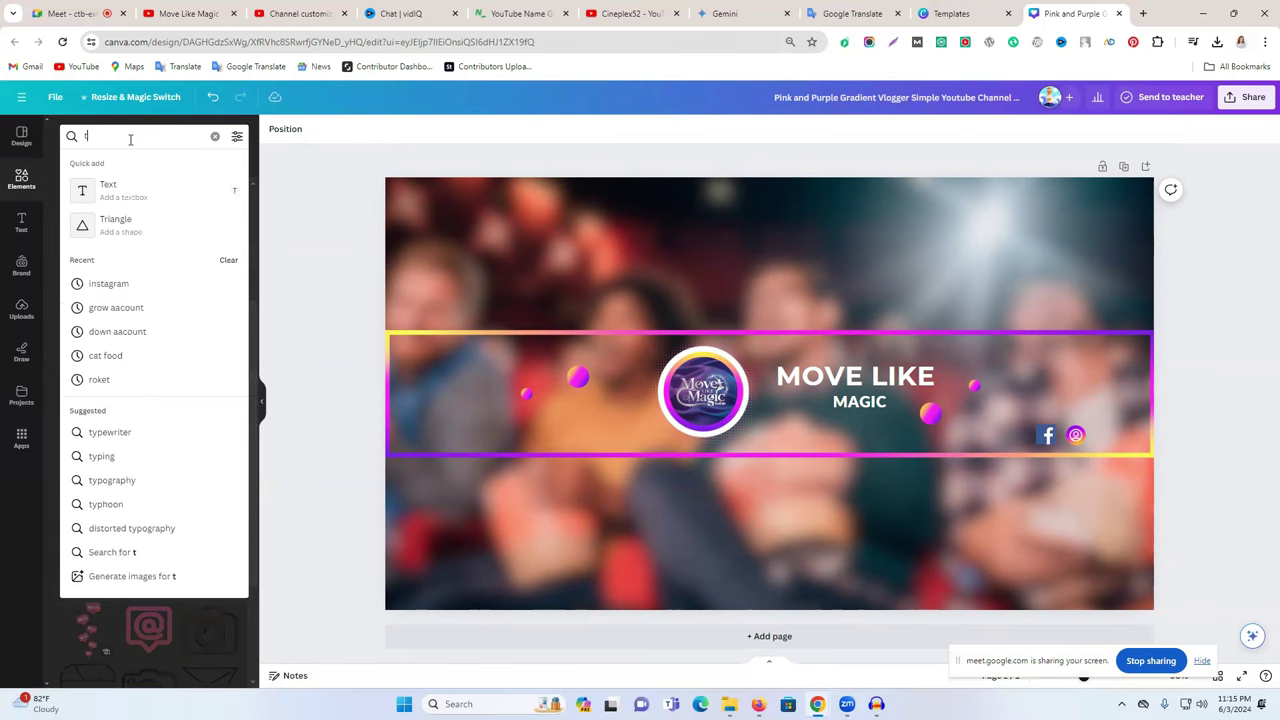
type("witter")
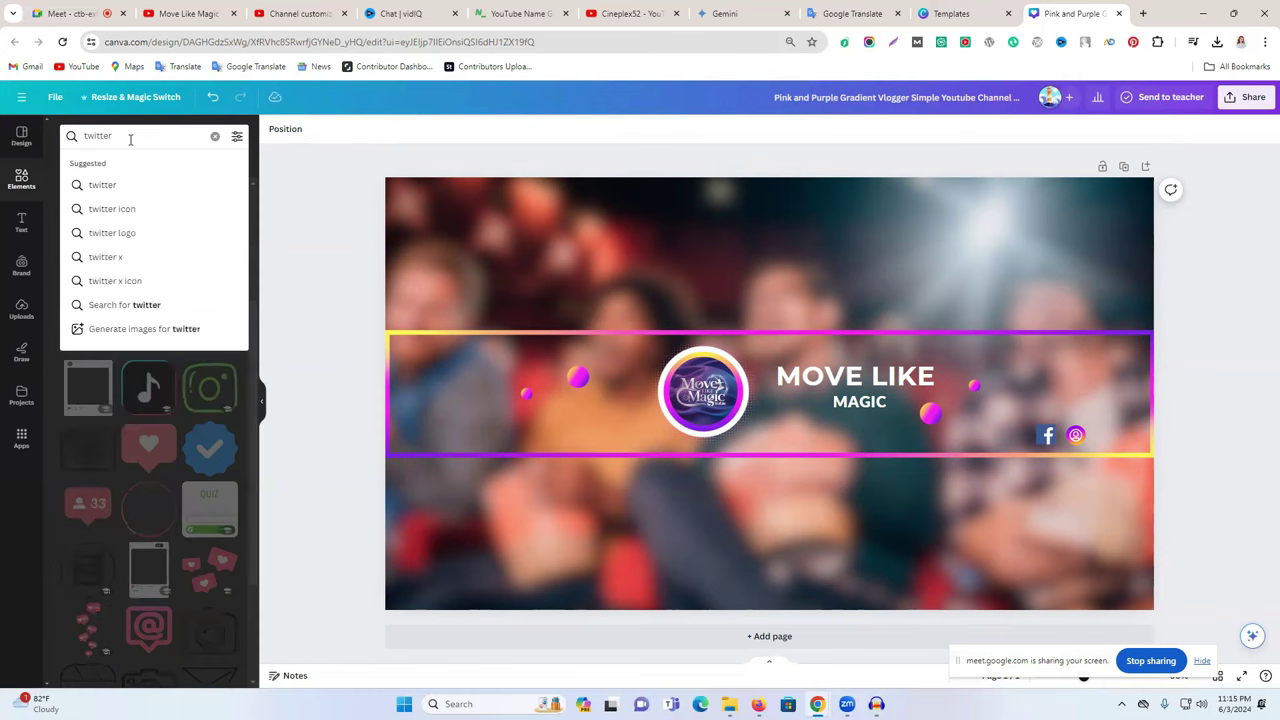
key("Return")
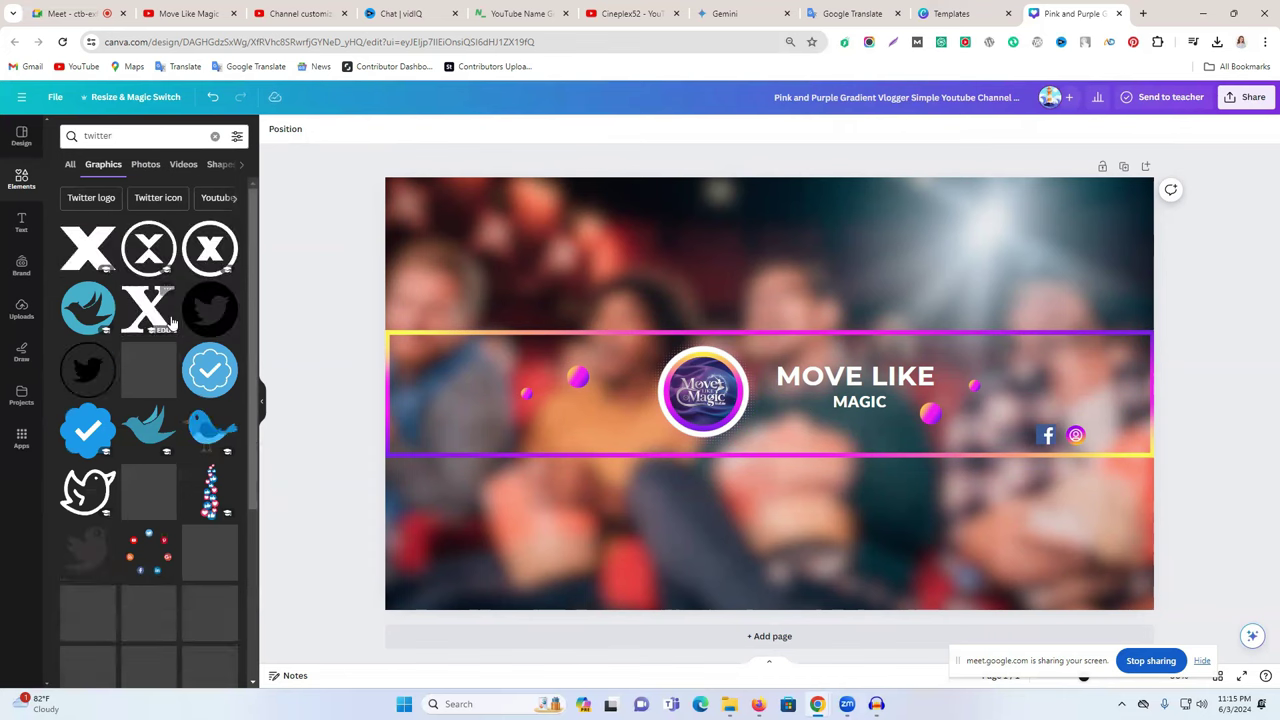
left_click(80, 310)
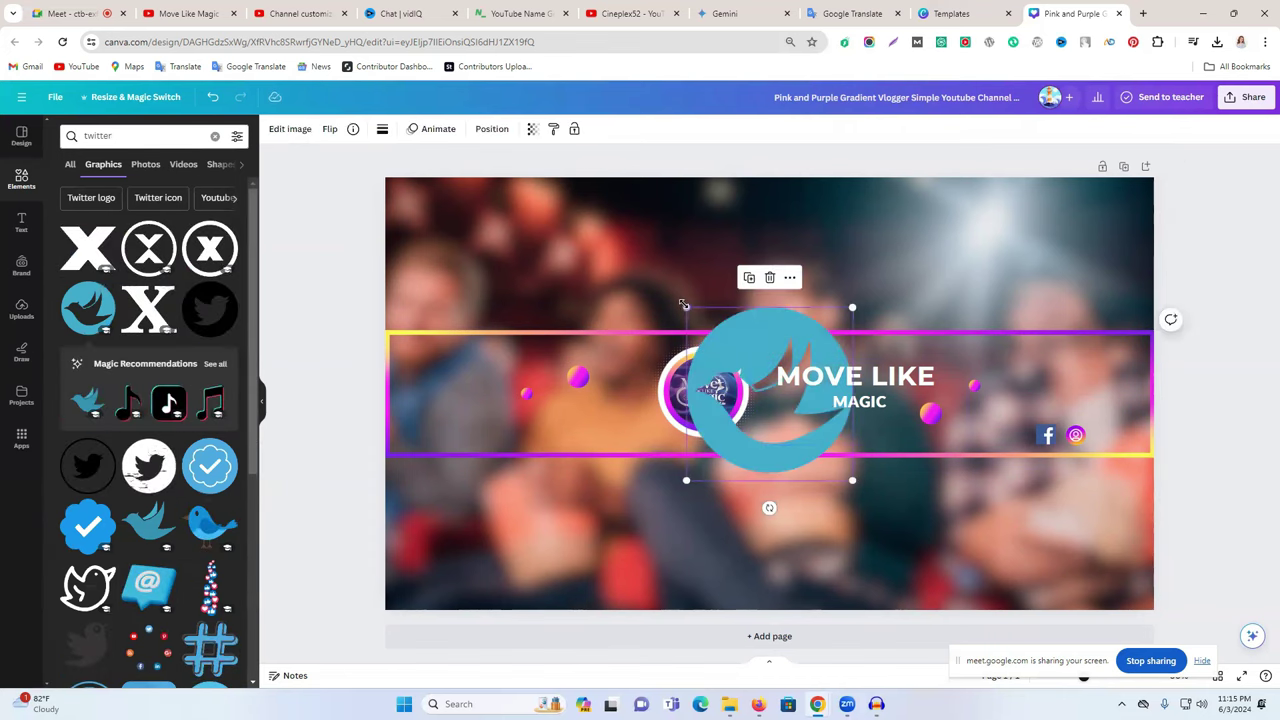
left_click_drag(684, 306, 1105, 455)
key("ctrl+z")
key("Delete")
left_click(90, 250)
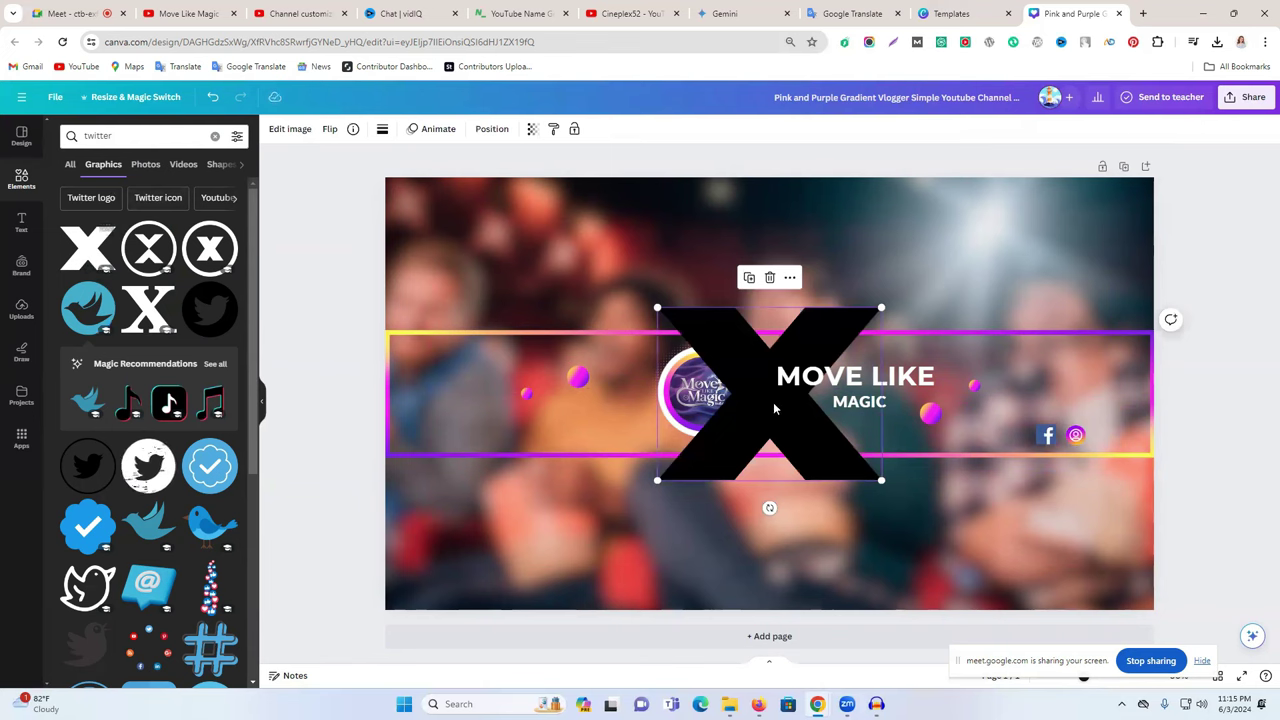
left_click_drag(656, 304, 1103, 435)
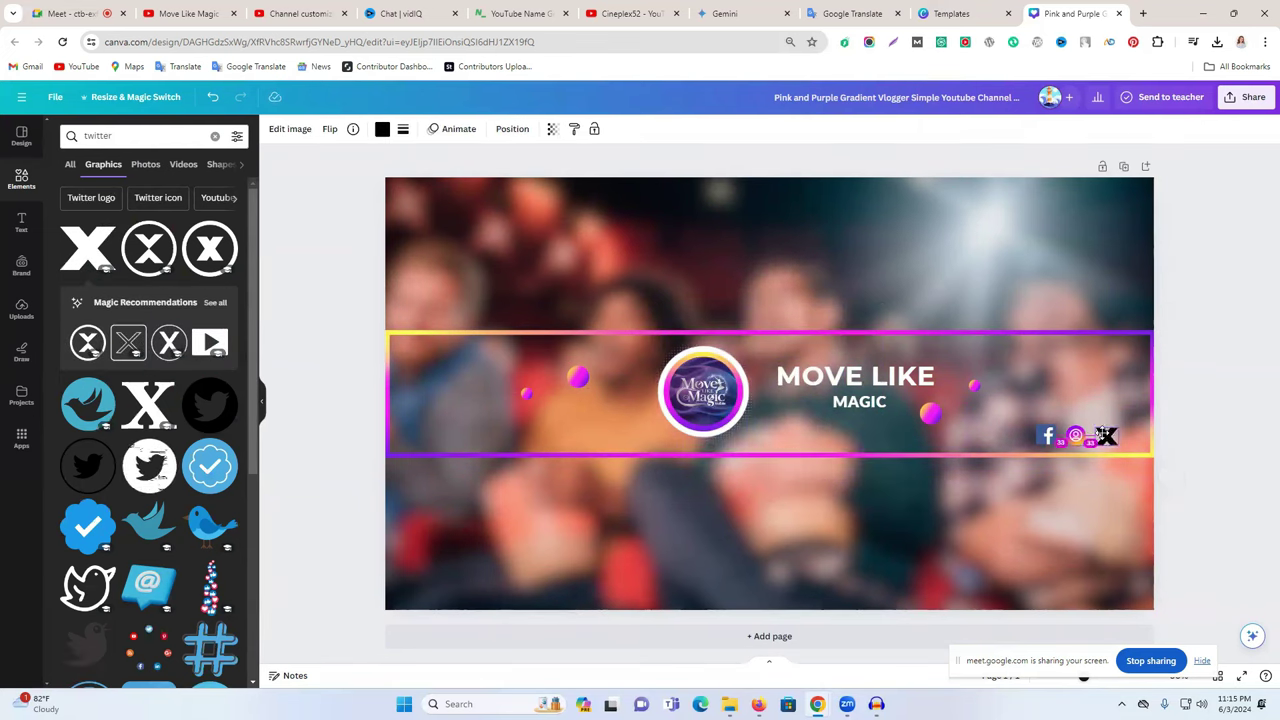
- Shift the Facebook, Instagram and X icons slightly right together, checking the Cineplex52 reference
left_click(1040, 435)
left_click(1075, 435, "shift")
left_click(1101, 437, "shift")
left_click_drag(1101, 440, 1121, 437)
key("Escape")
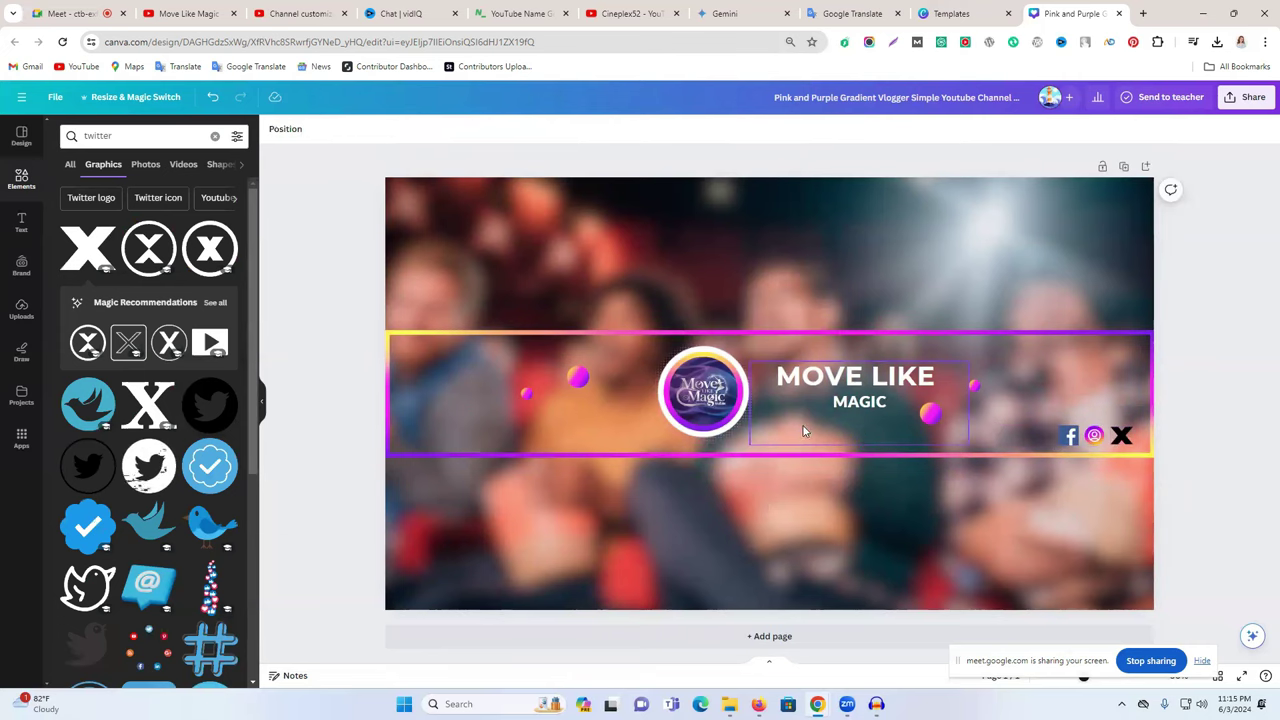
left_click(630, 13)
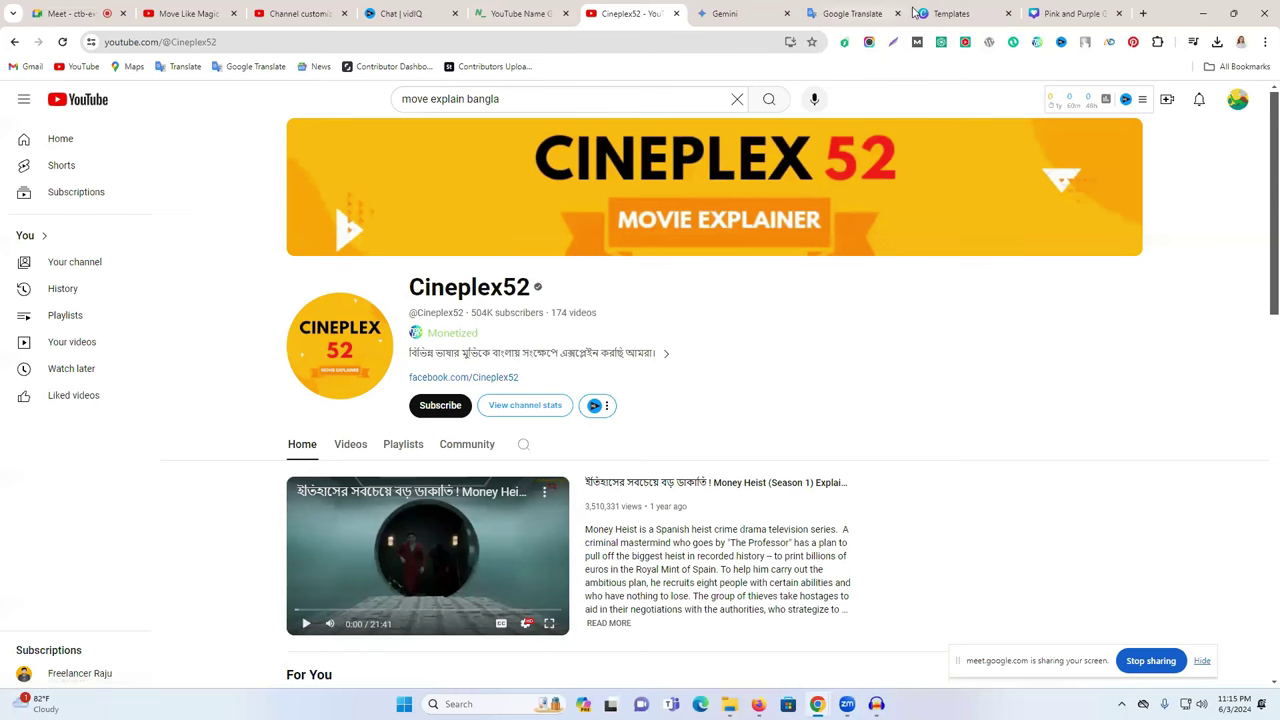
left_click(1070, 13)
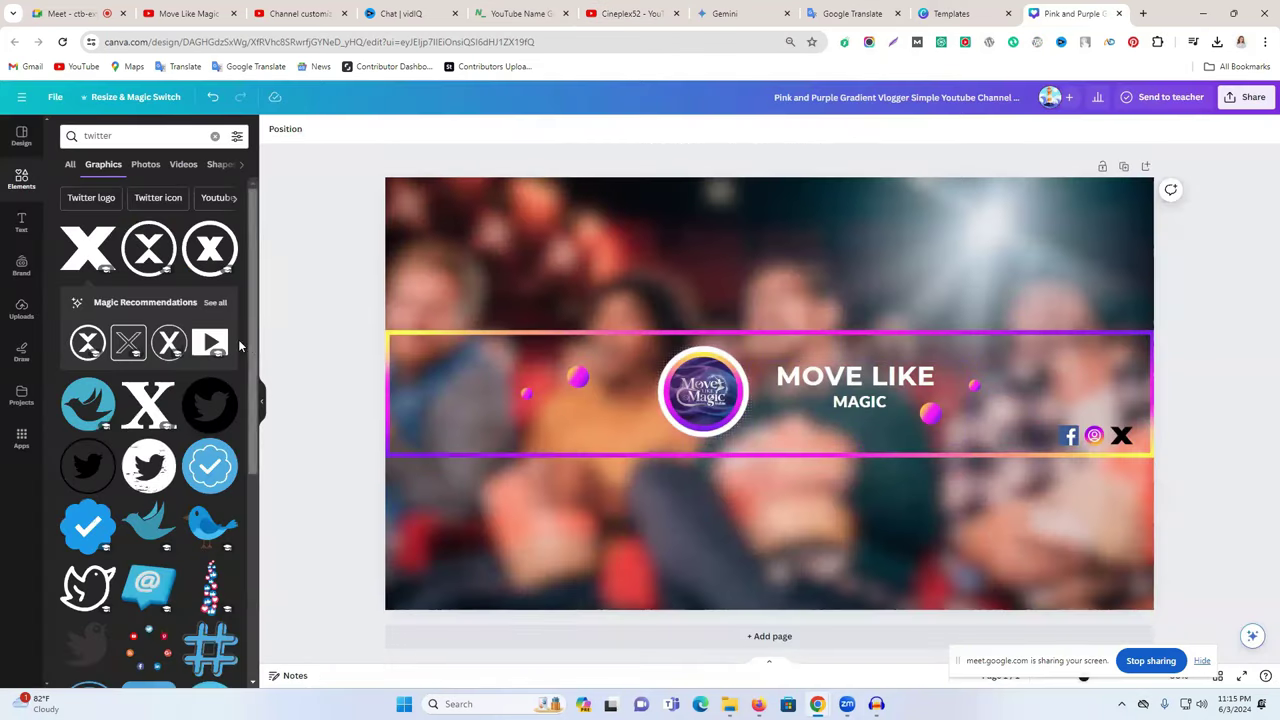
left_click(21, 222)
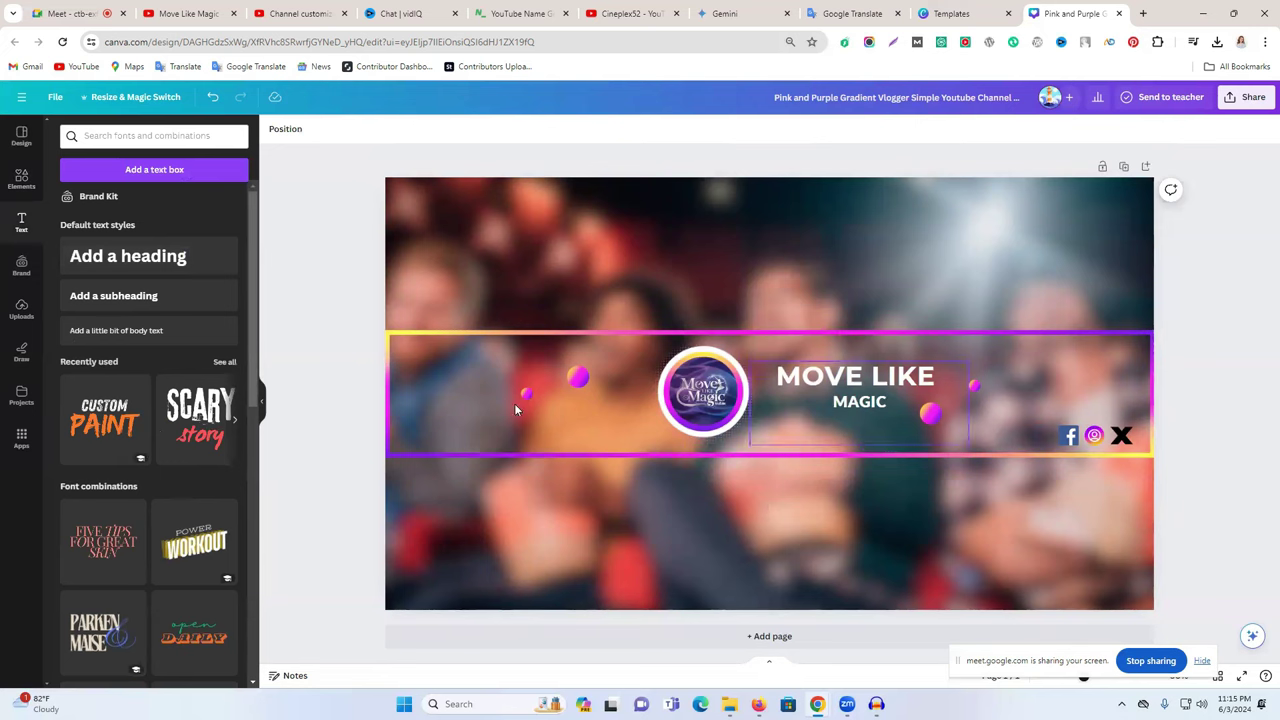
- Add the Custom Paint text combination, ungroup it, and delete the CUSTOM word
left_click(152, 427)
left_click_drag(773, 457, 771, 571)
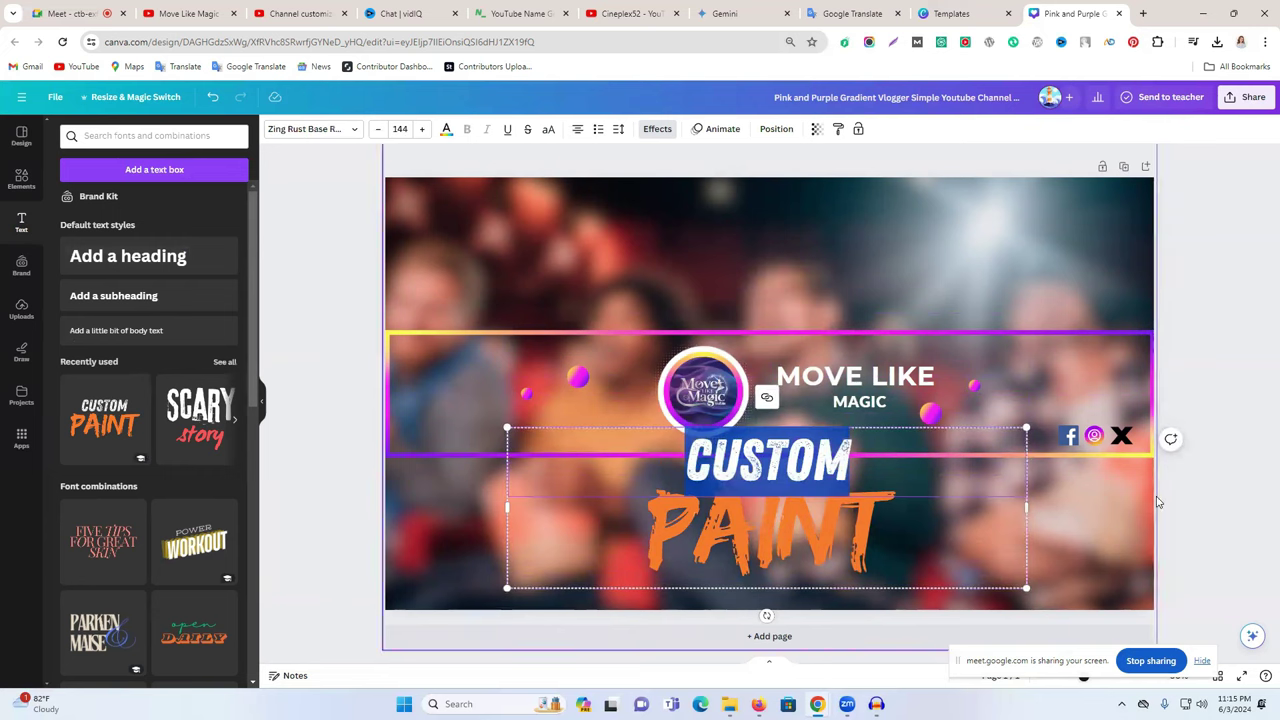
left_click(993, 507)
left_click(845, 440)
left_click(757, 432)
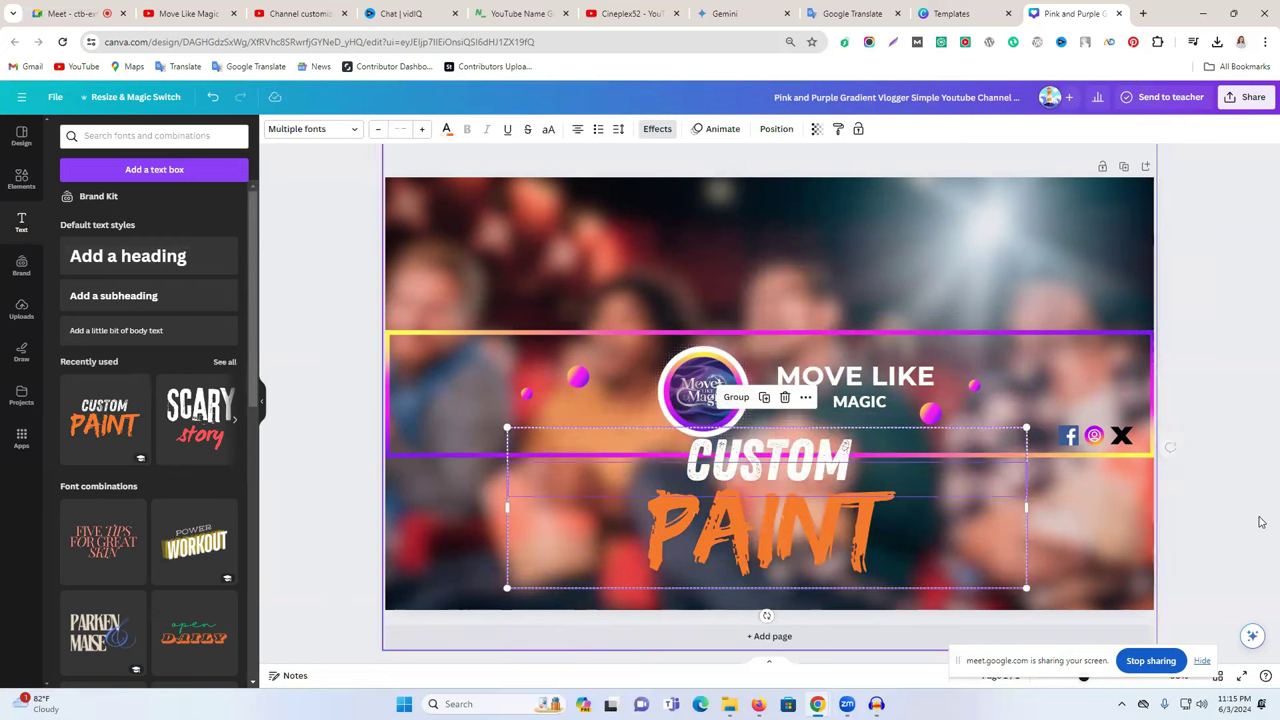
left_click(880, 462)
left_click(805, 455)
key("Delete")
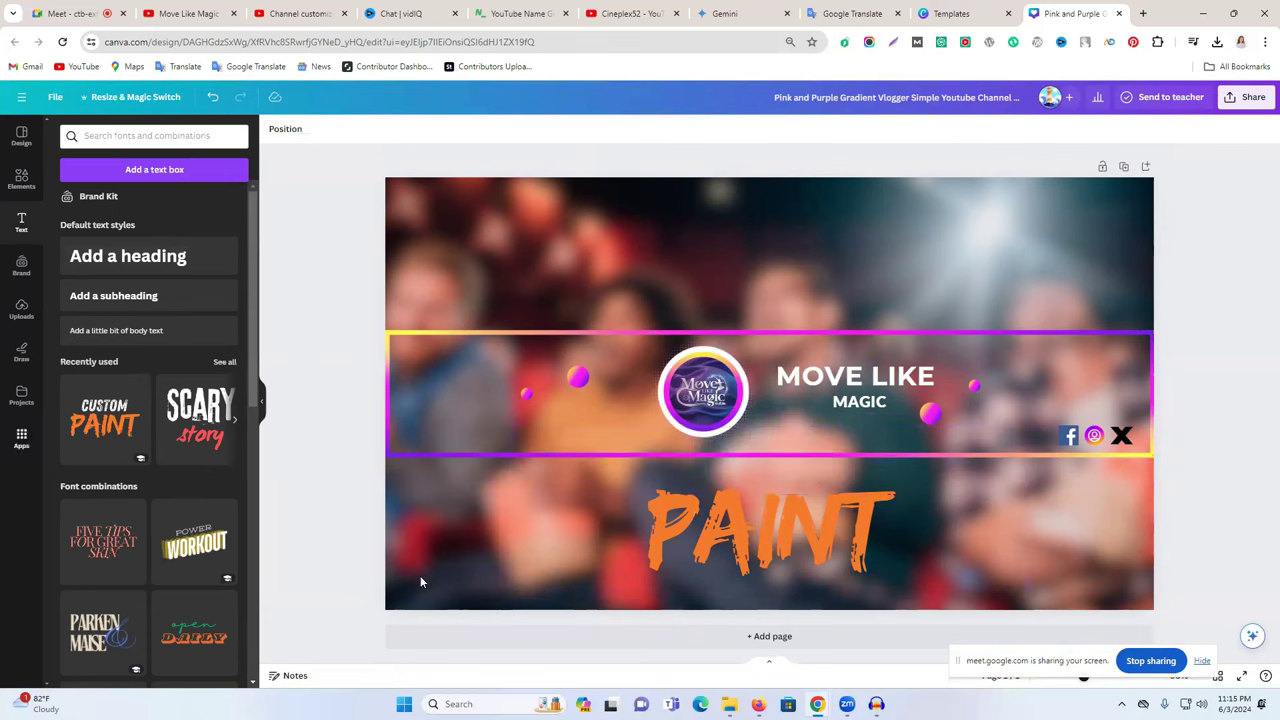
- Replace PAINT with 'SUBSCRIPE NOW', shrink it, and place it under MAGIC
left_click(701, 552)
double_click(701, 552)
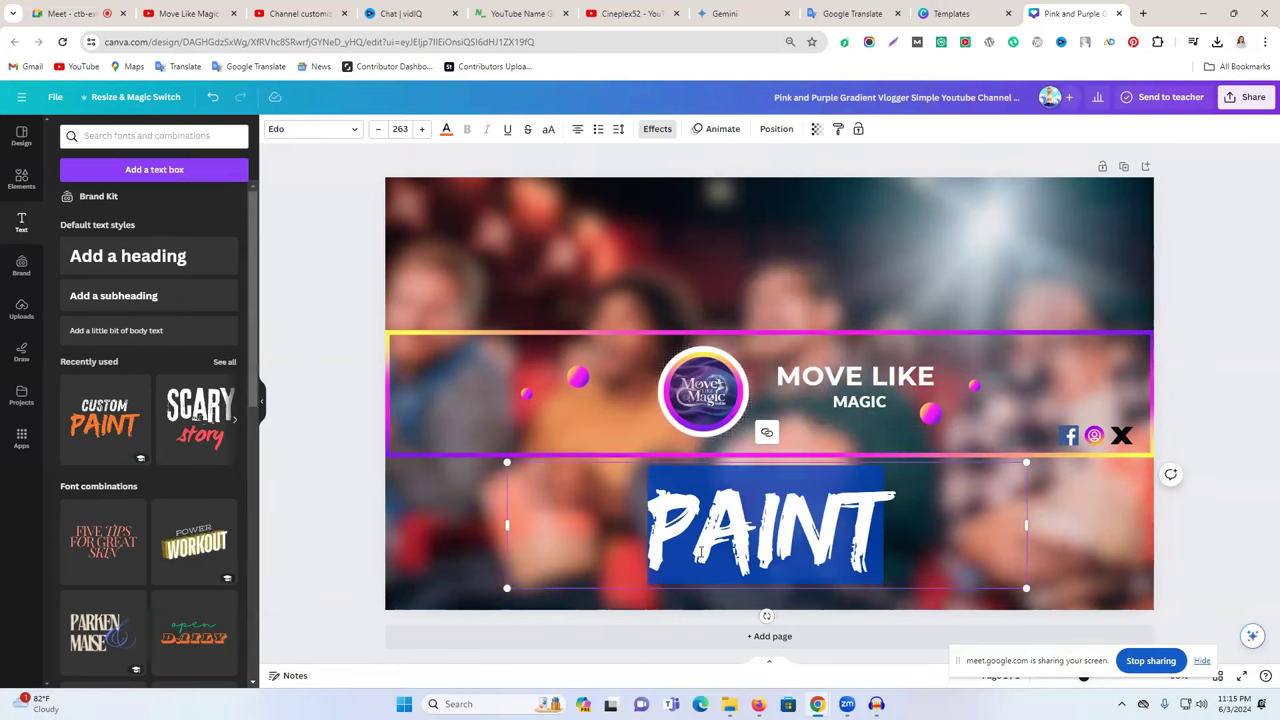
type("SUBS")
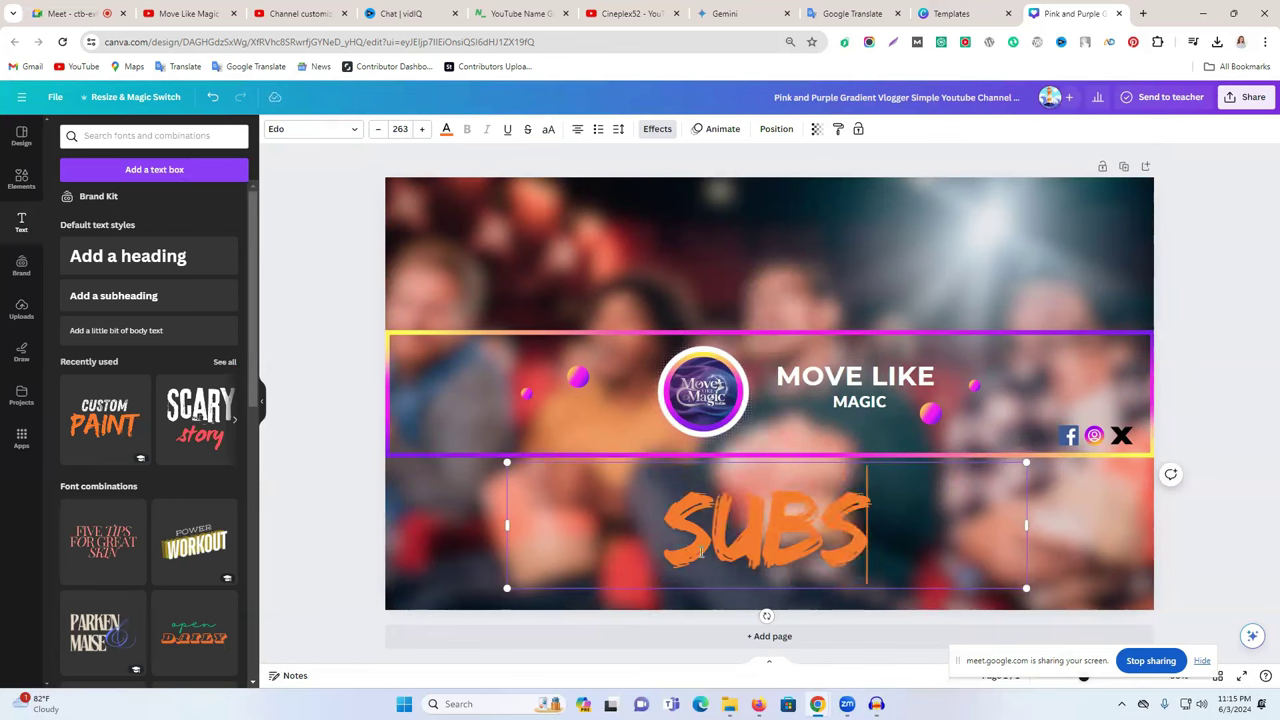
type("CRIPE ")
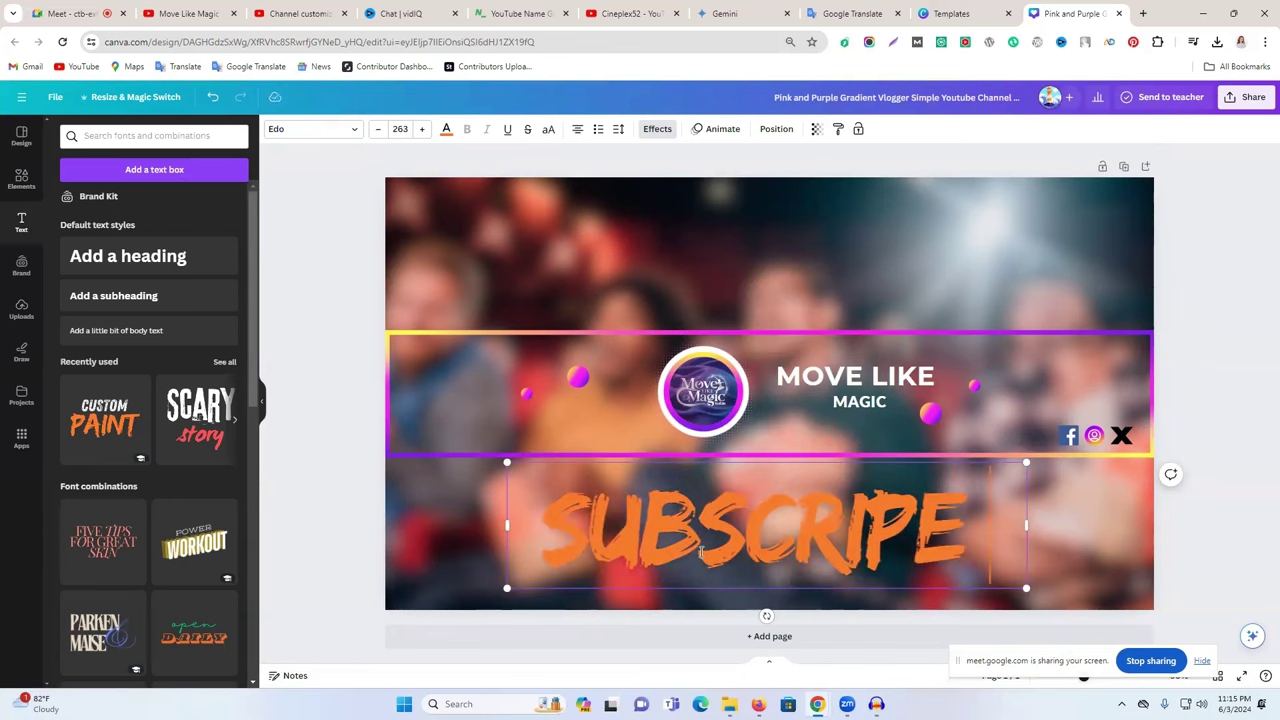
type("NOW")
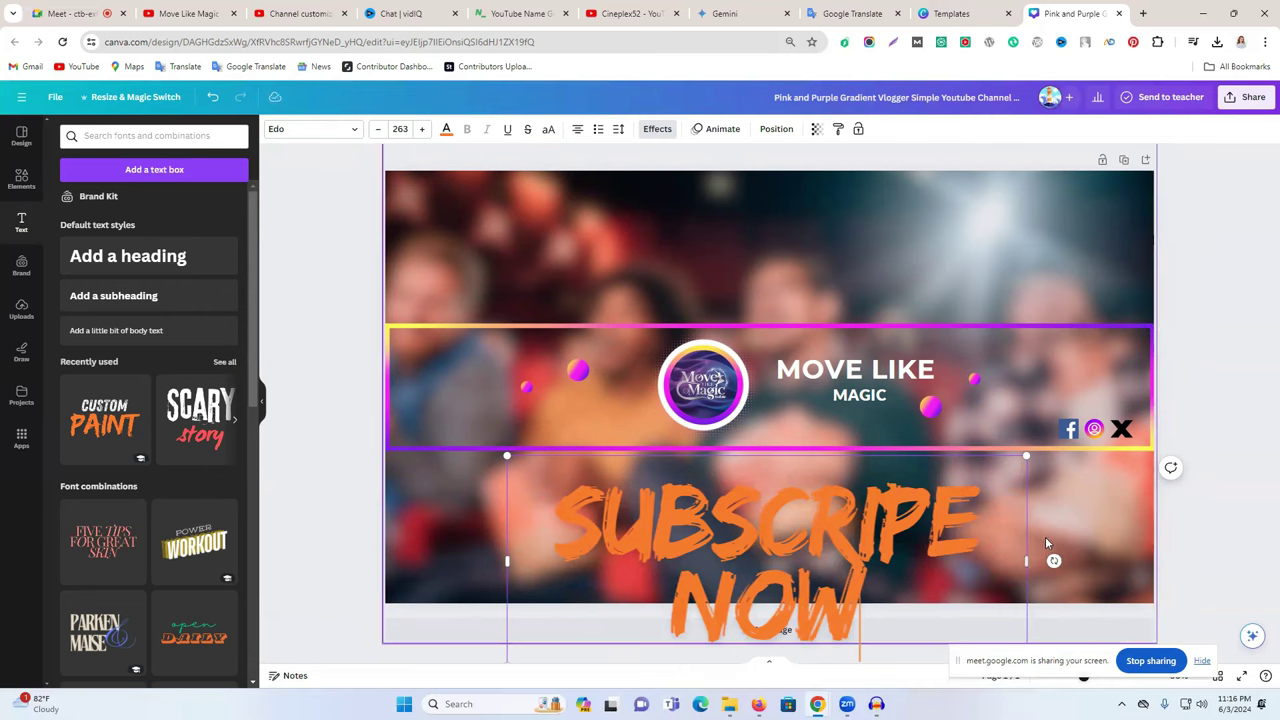
scroll(1040, 500, "down", 1)
left_click_drag(1025, 443, 708, 574)
scroll(1208, 431, "up", 1)
left_click_drag(664, 623, 764, 570)
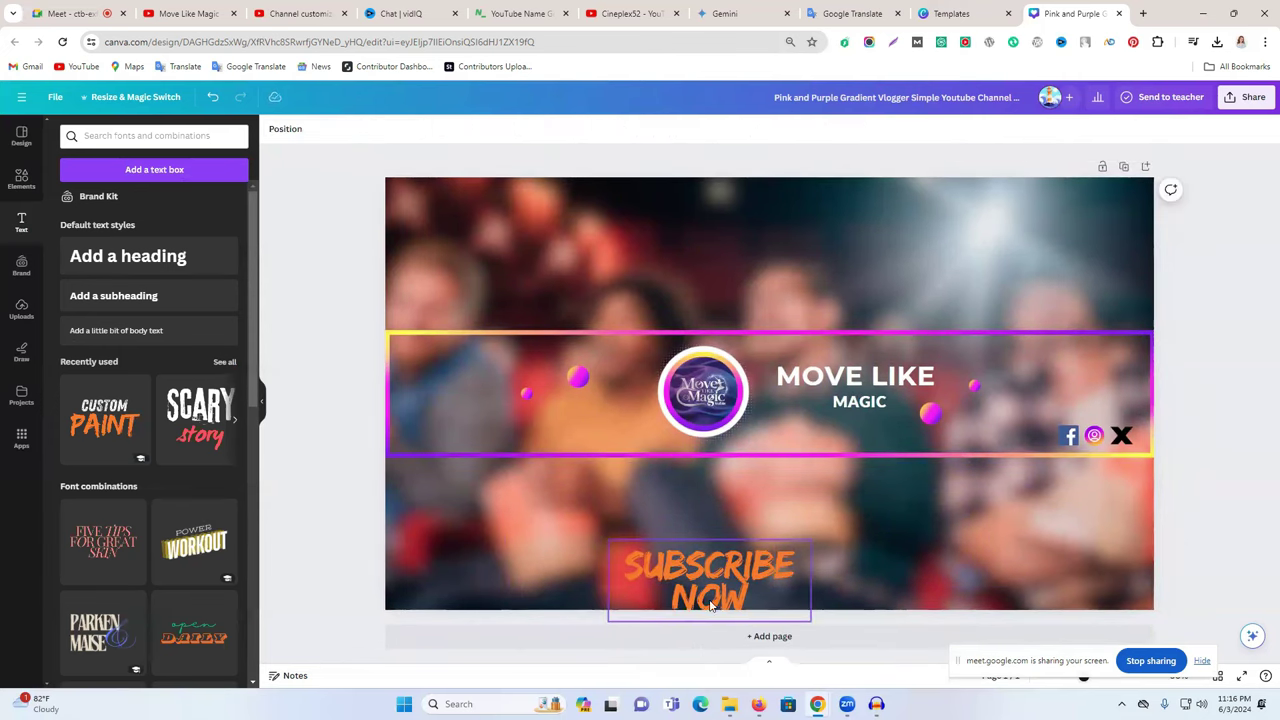
left_click_drag(713, 600, 848, 500)
left_click_drag(935, 536, 887, 438)
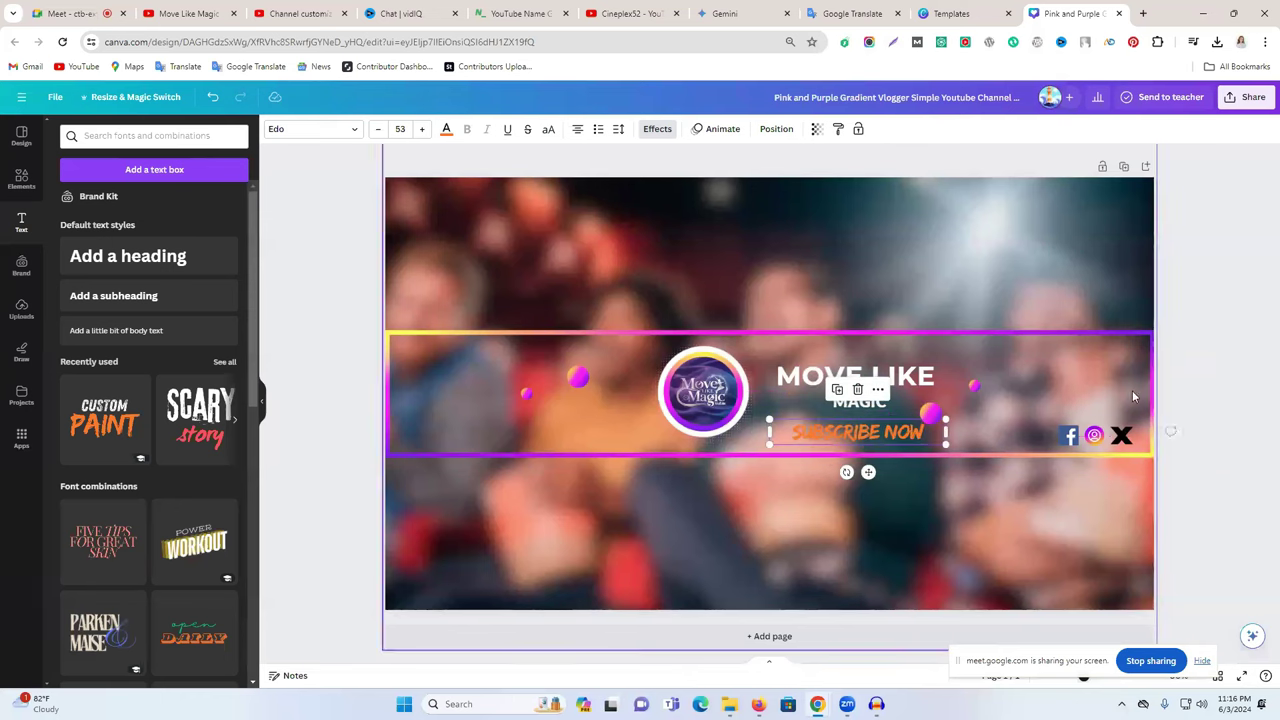
- Set the SUBSCRIBE NOW text color to white
left_click(1221, 350)
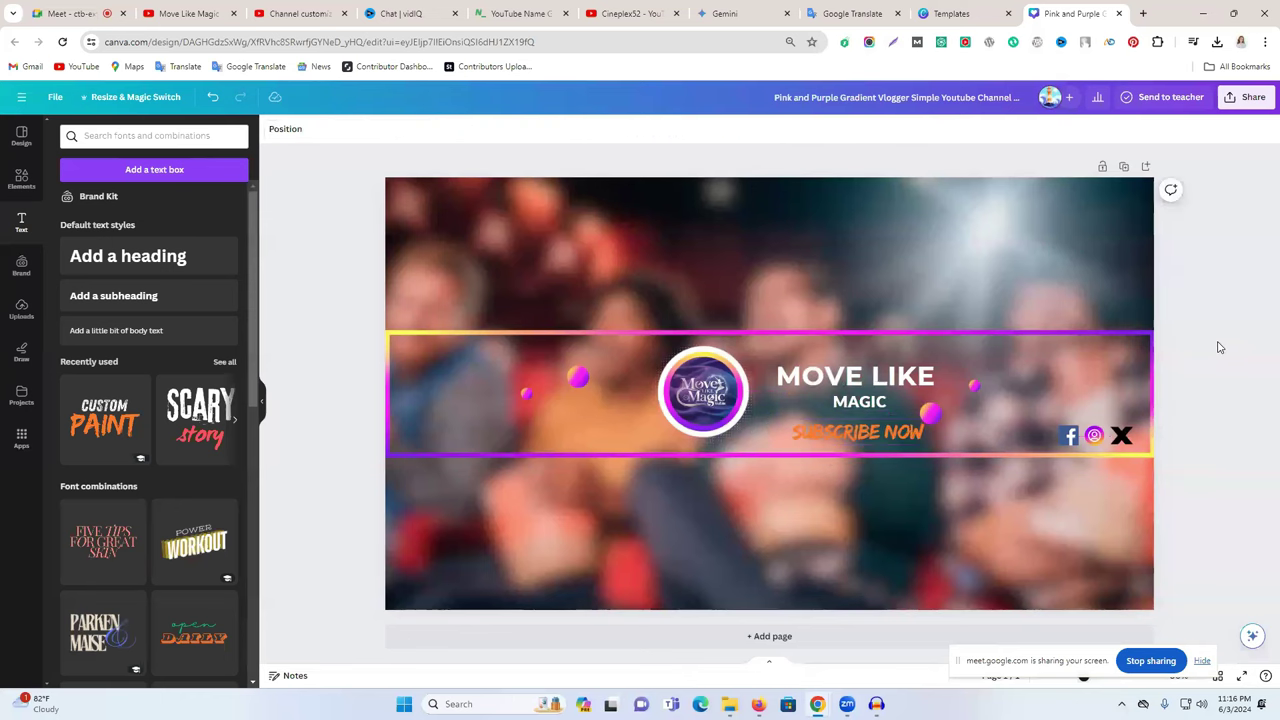
left_click(861, 432)
left_click(447, 131)
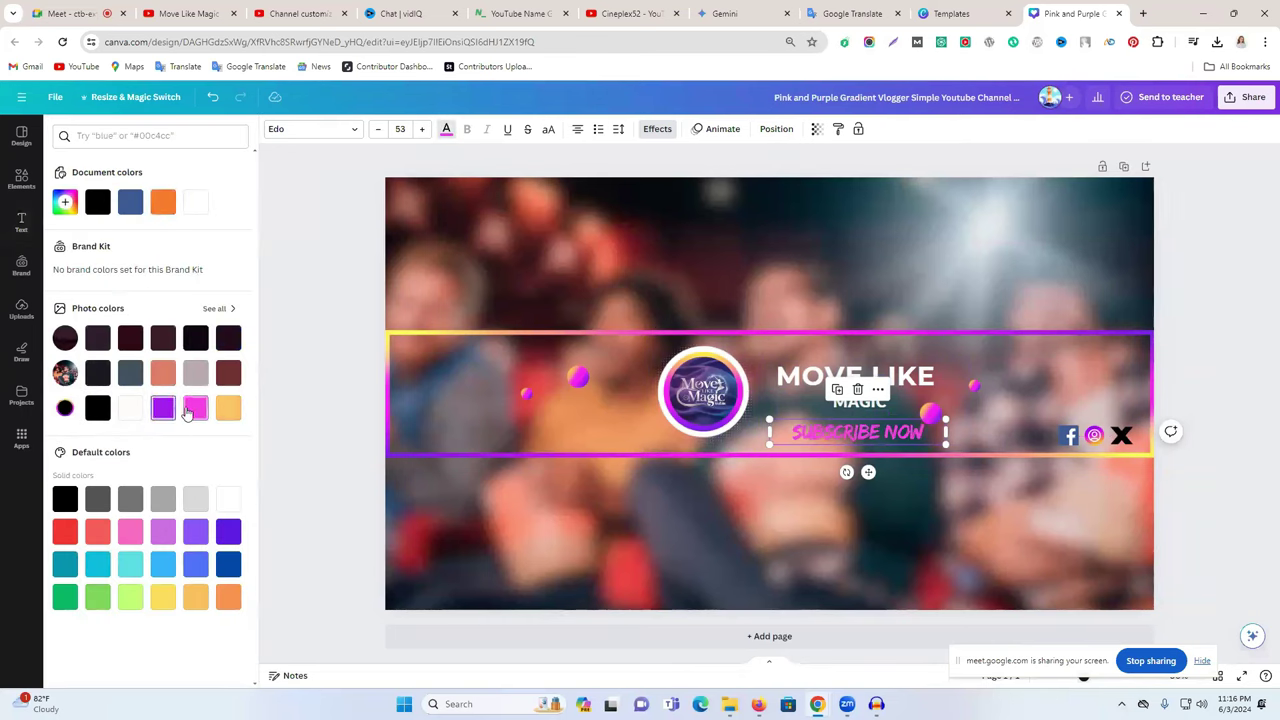
left_click(229, 500)
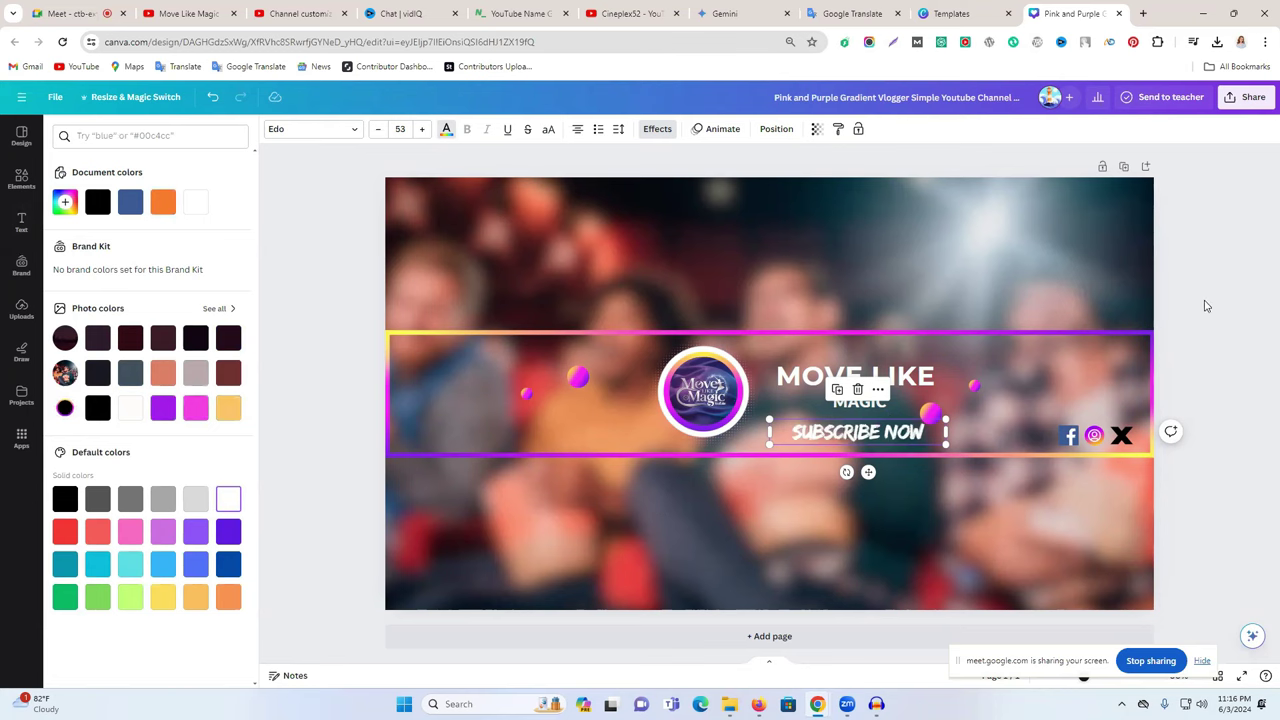
- Drag the SUBSCRIBE NOW text off the banner page
left_click(1207, 307)
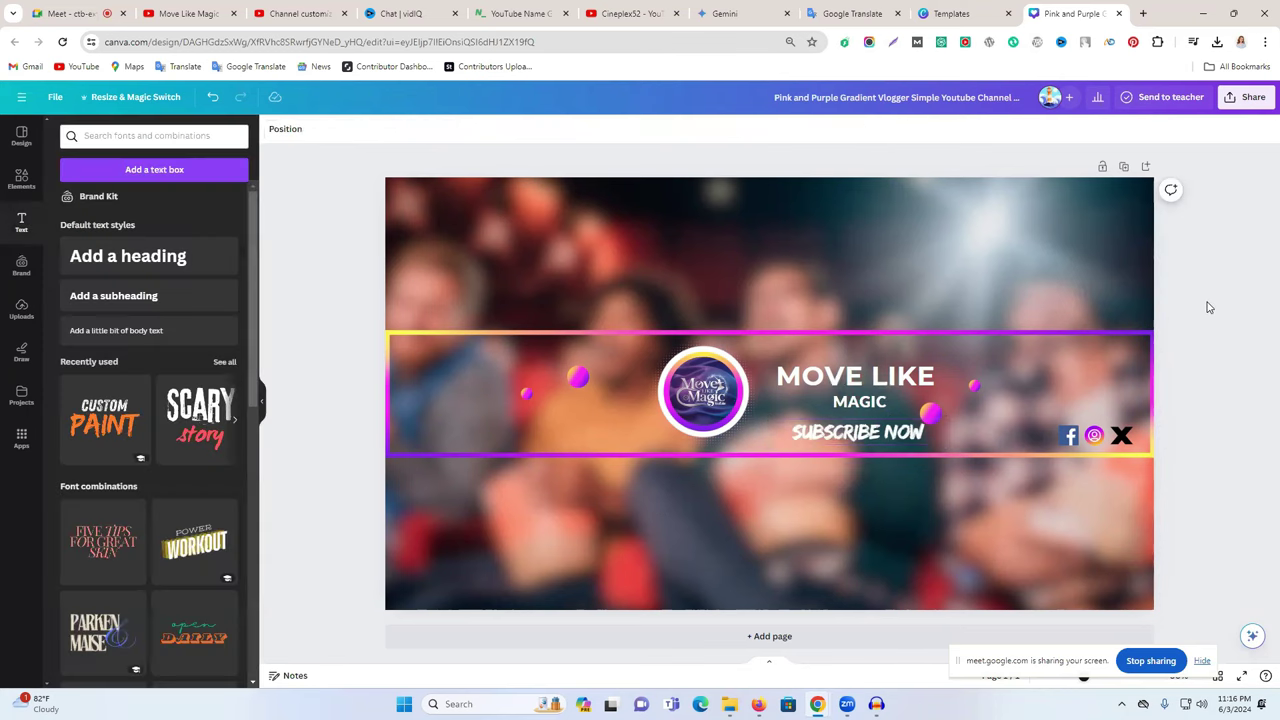
left_click(928, 423)
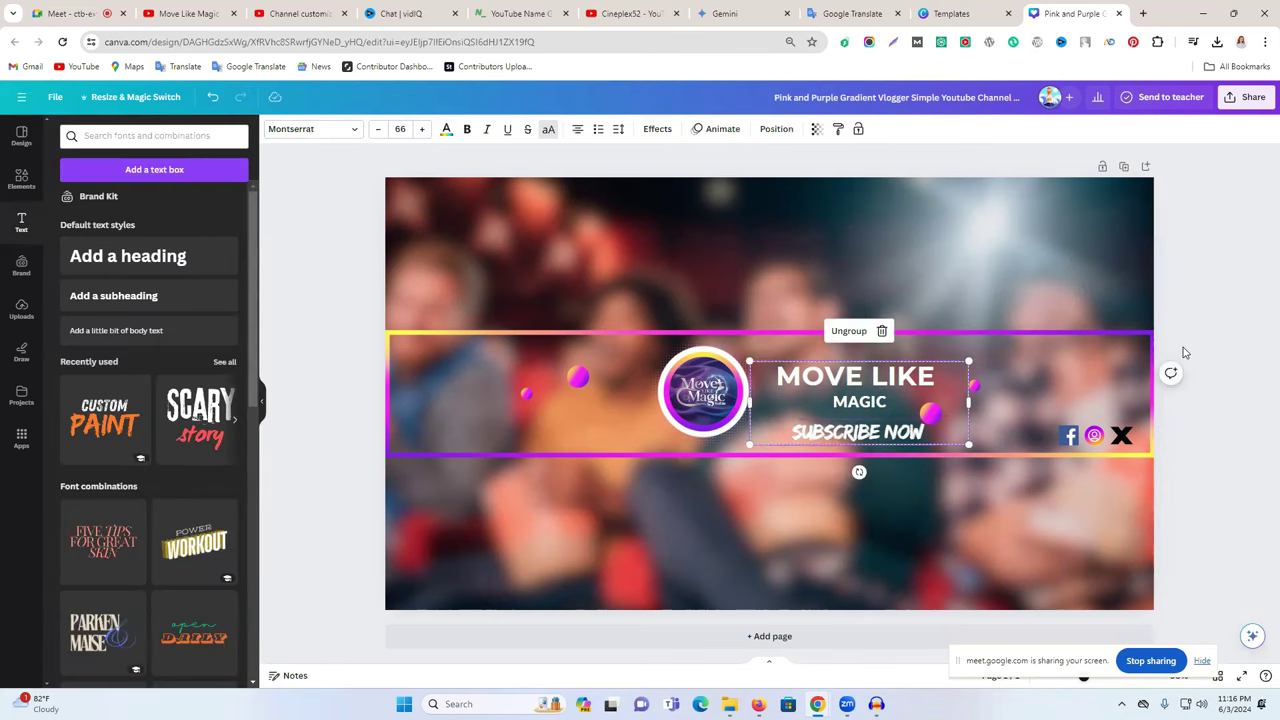
left_click(869, 443)
left_click_drag(824, 451, 106, 141)
left_click(106, 141)
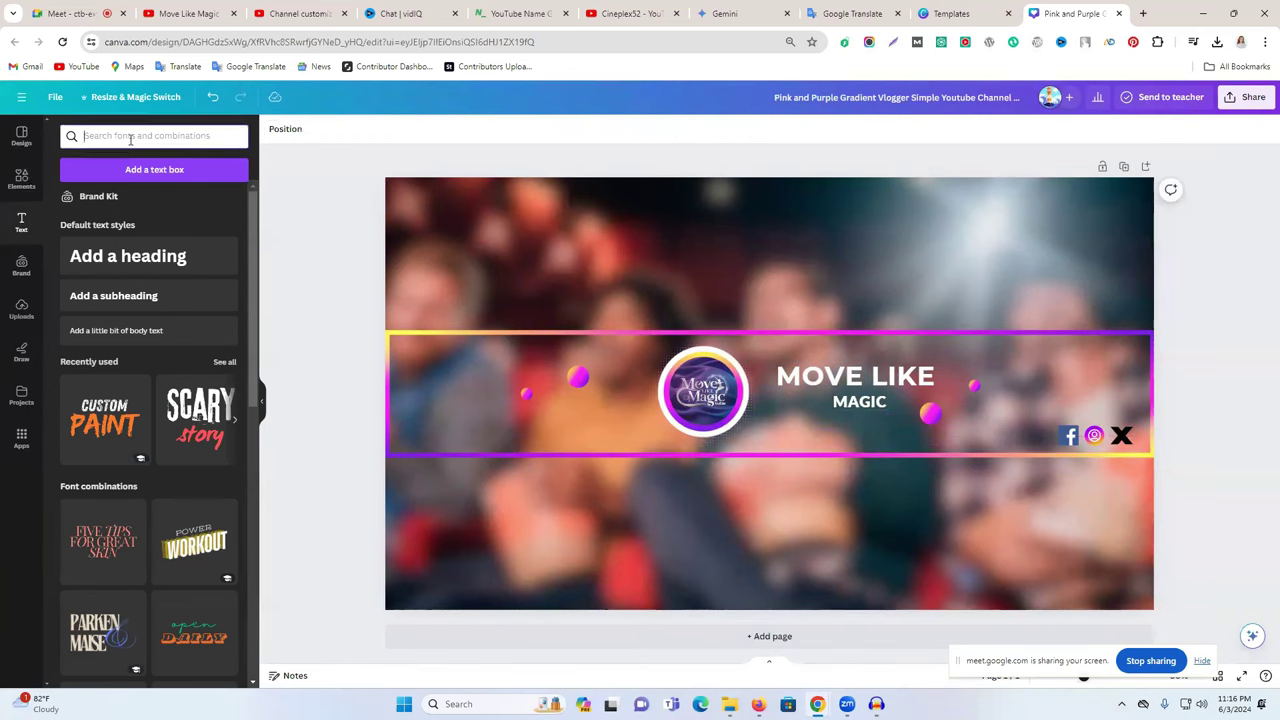
- Search Elements for 'subscribe now' and add the SUBSCRIBE button graphic
left_click(21, 178)
double_click(136, 136)
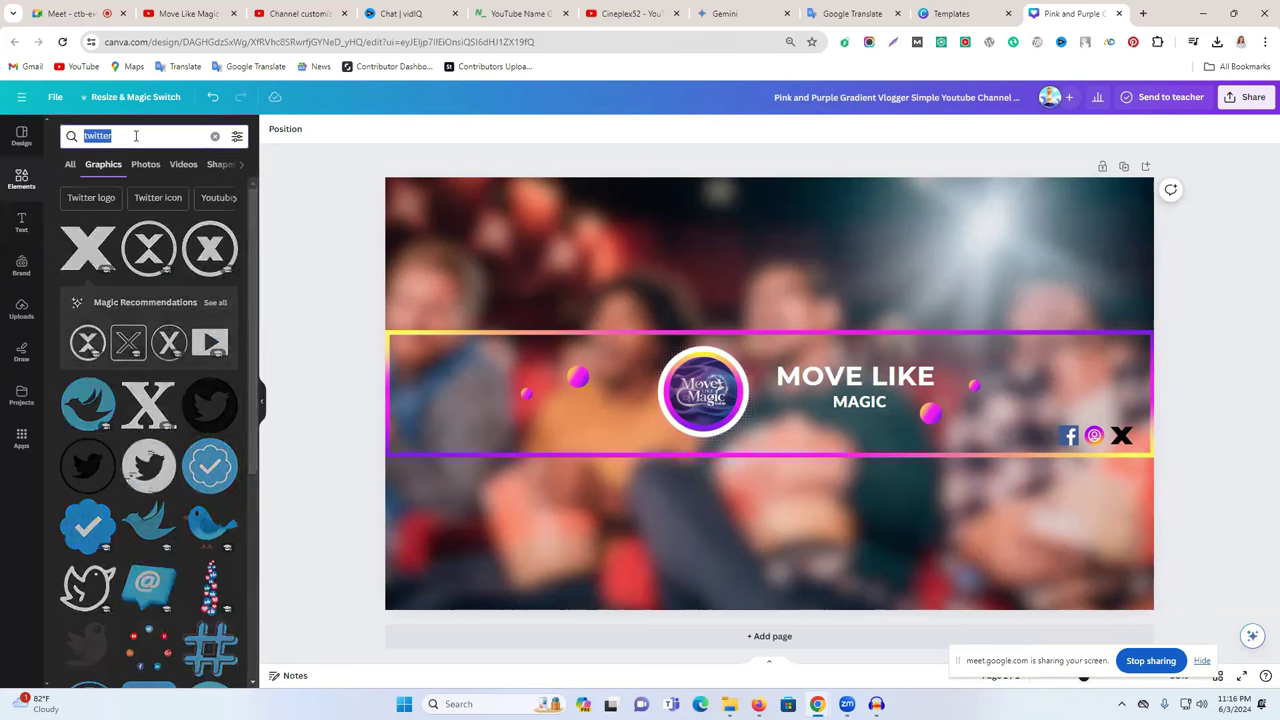
type("subscri")
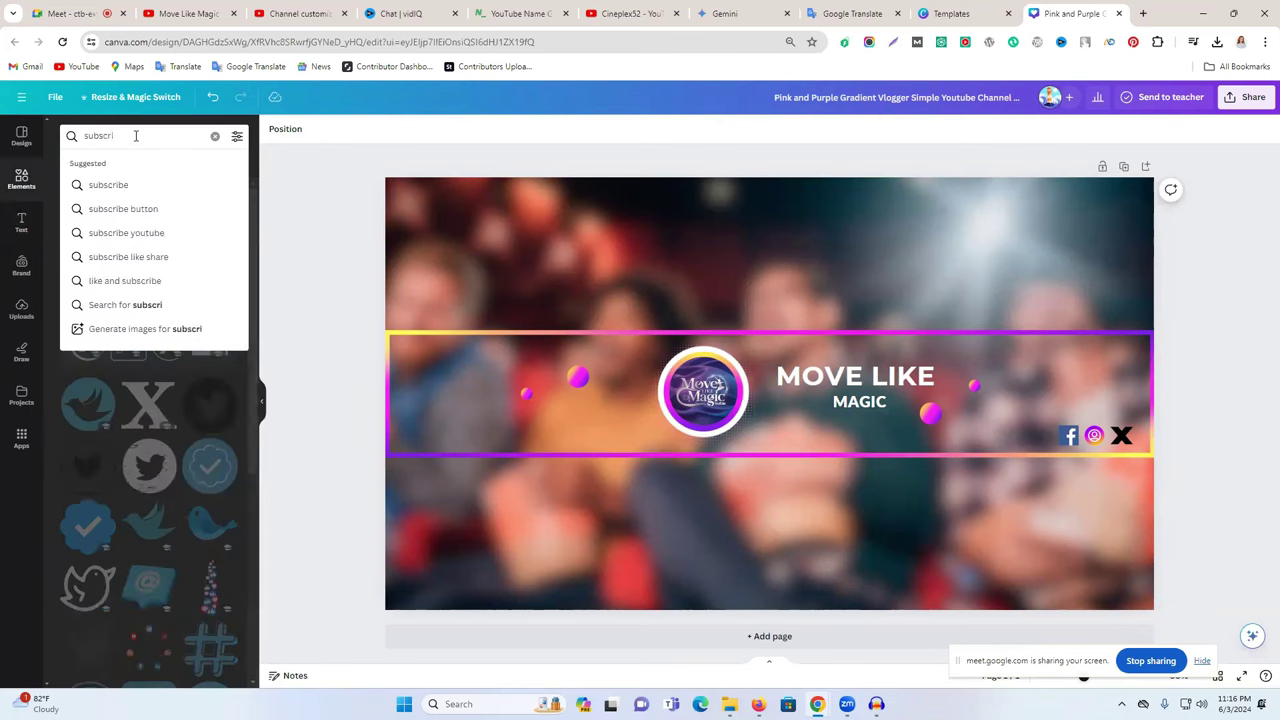
type("be no")
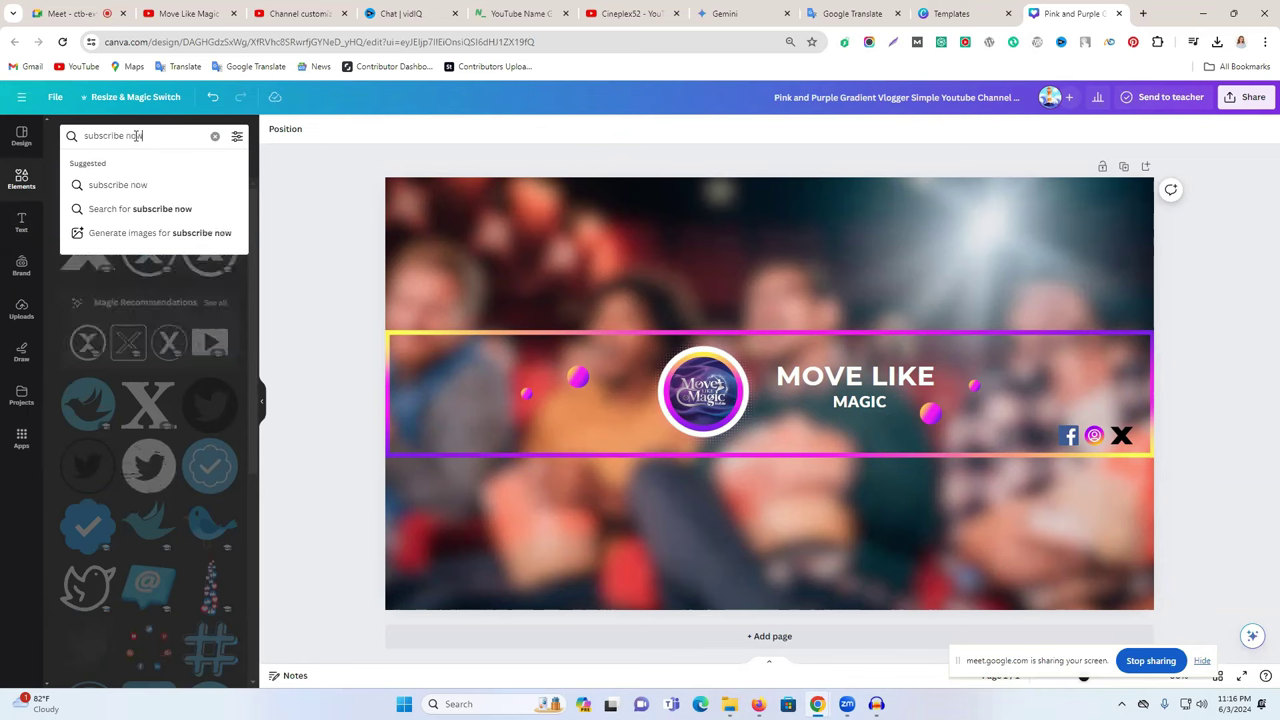
type("w")
key("Return")
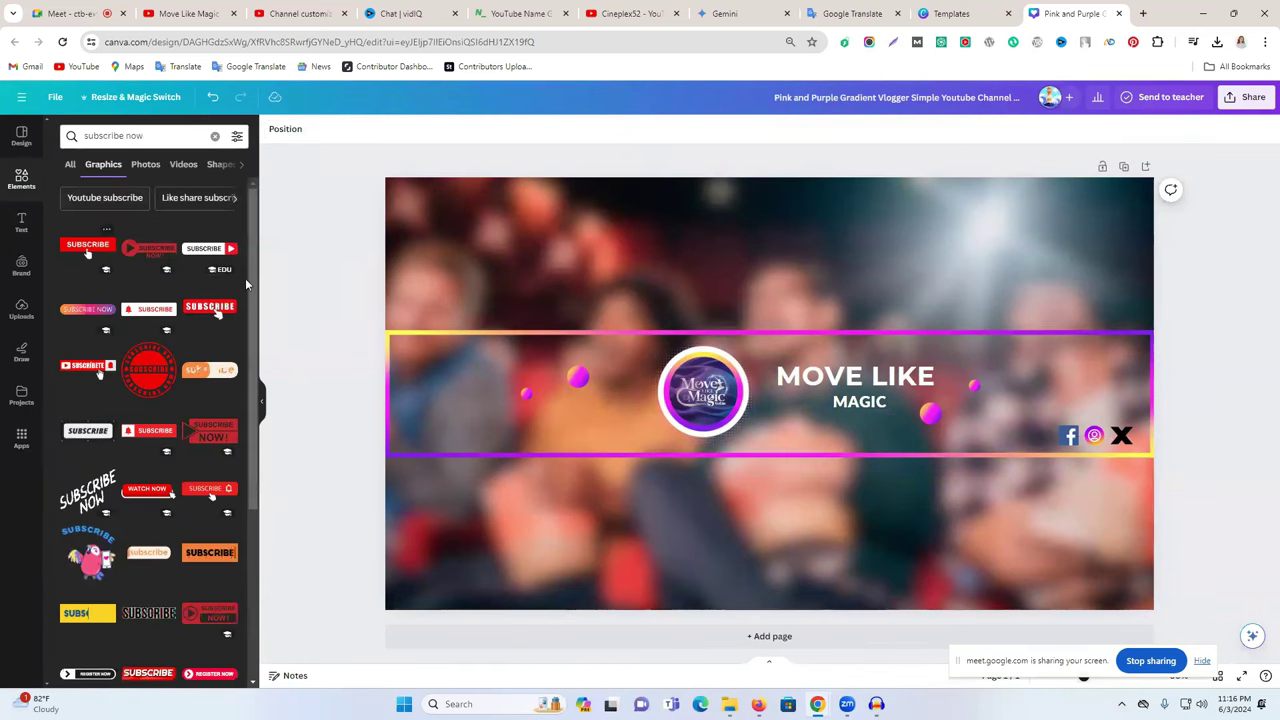
left_click(209, 248)
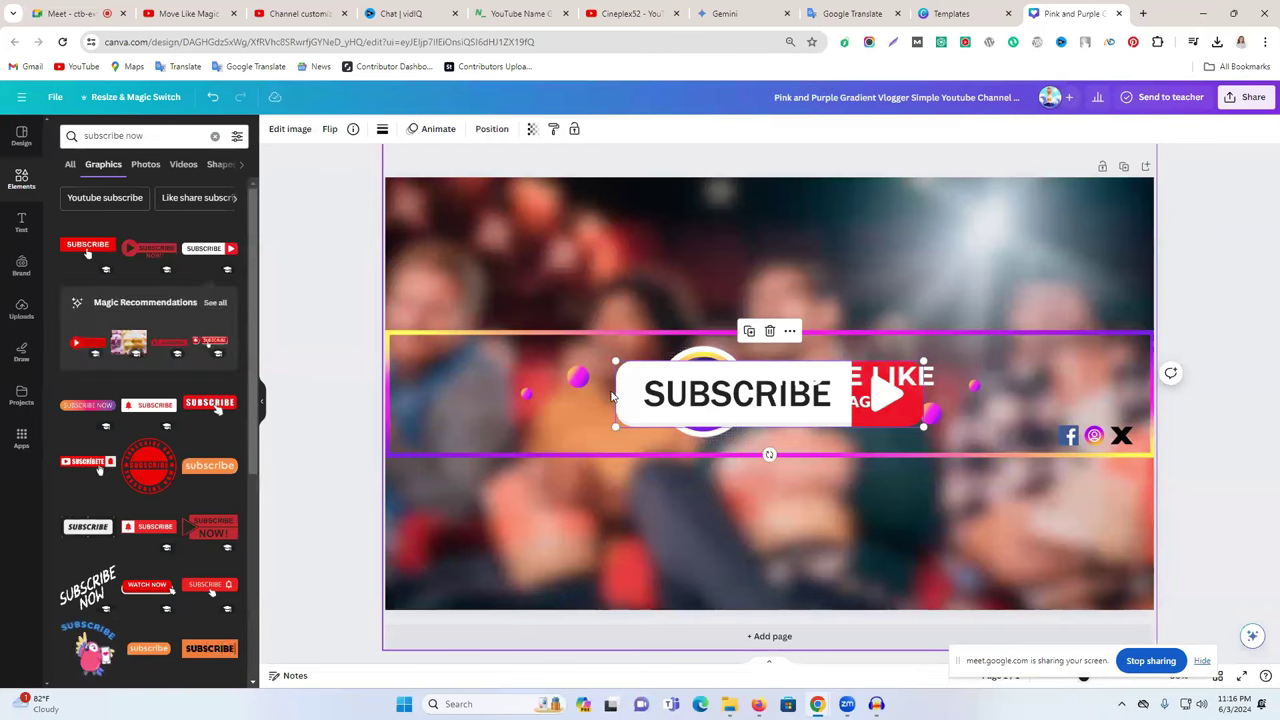
- Position the SUBSCRIBE graphic just below the MAGIC title
left_click_drag(612, 397, 885, 433)
left_click(1192, 372)
left_click(1261, 358)
left_click(1208, 370)
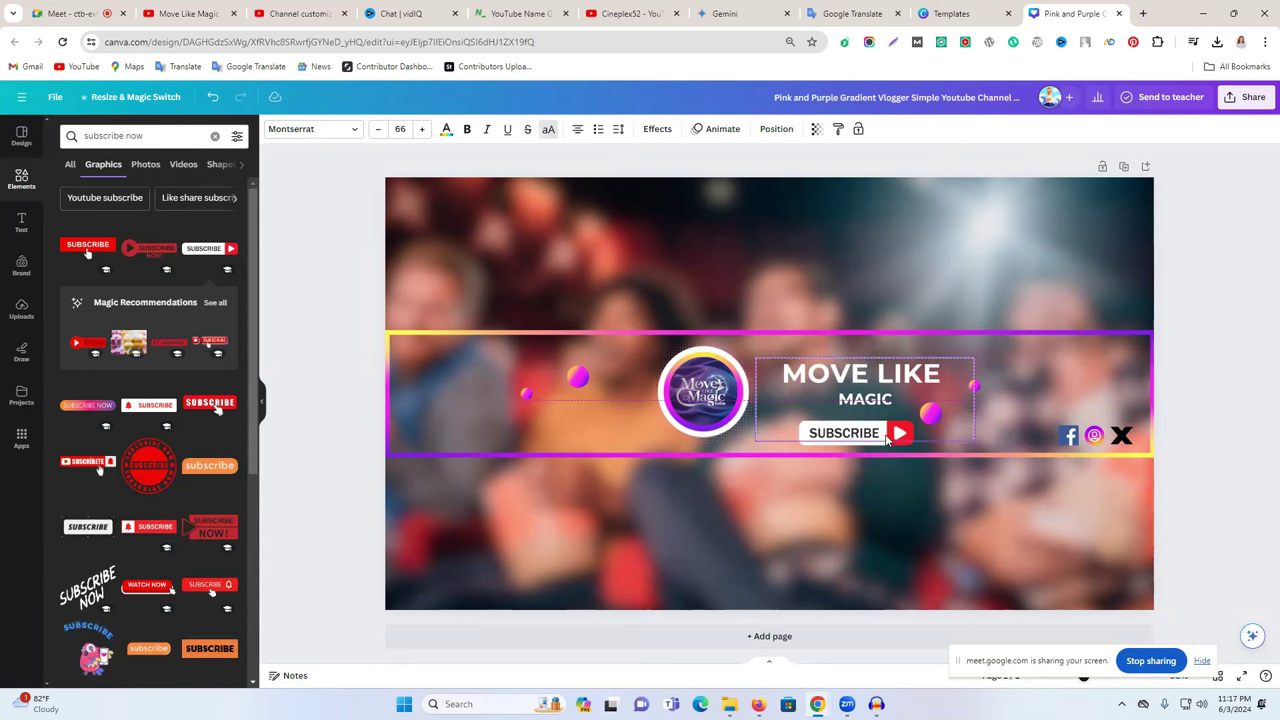
left_click(1236, 338)
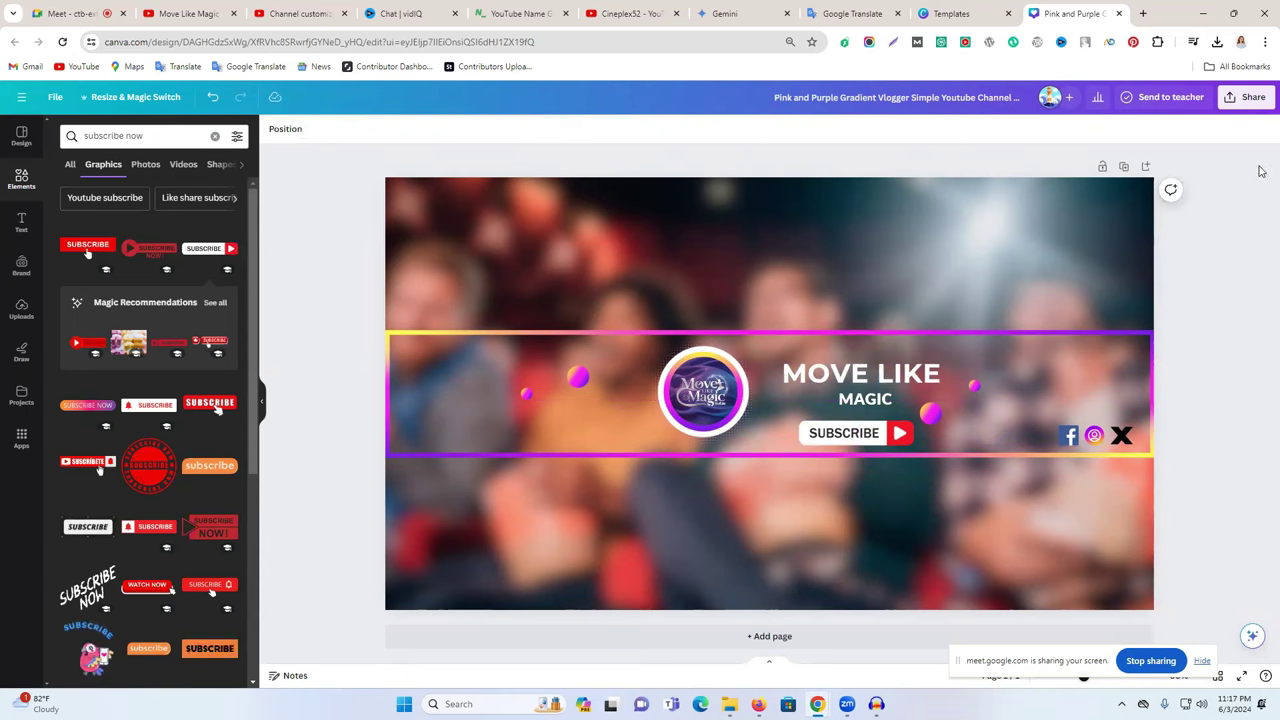
- Download the finished banner via Share > Download as a PNG file
left_click(1248, 100)
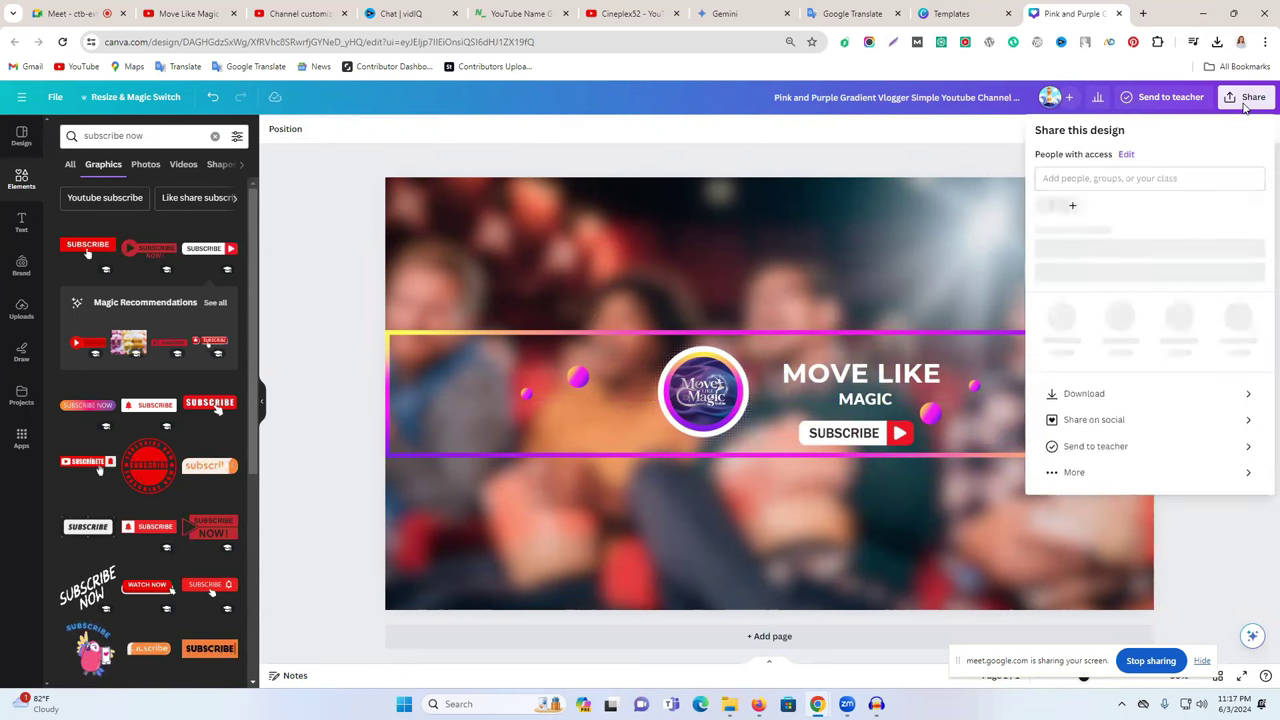
left_click(1086, 403)
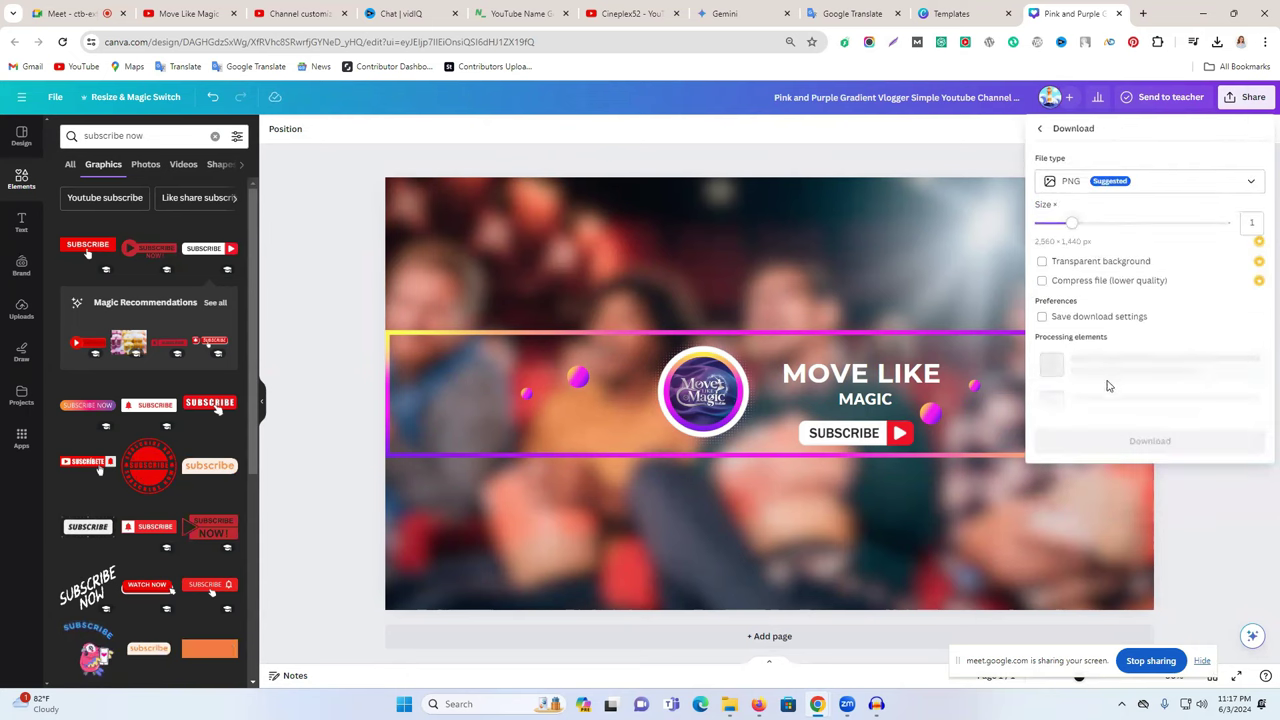
left_click(1105, 346)
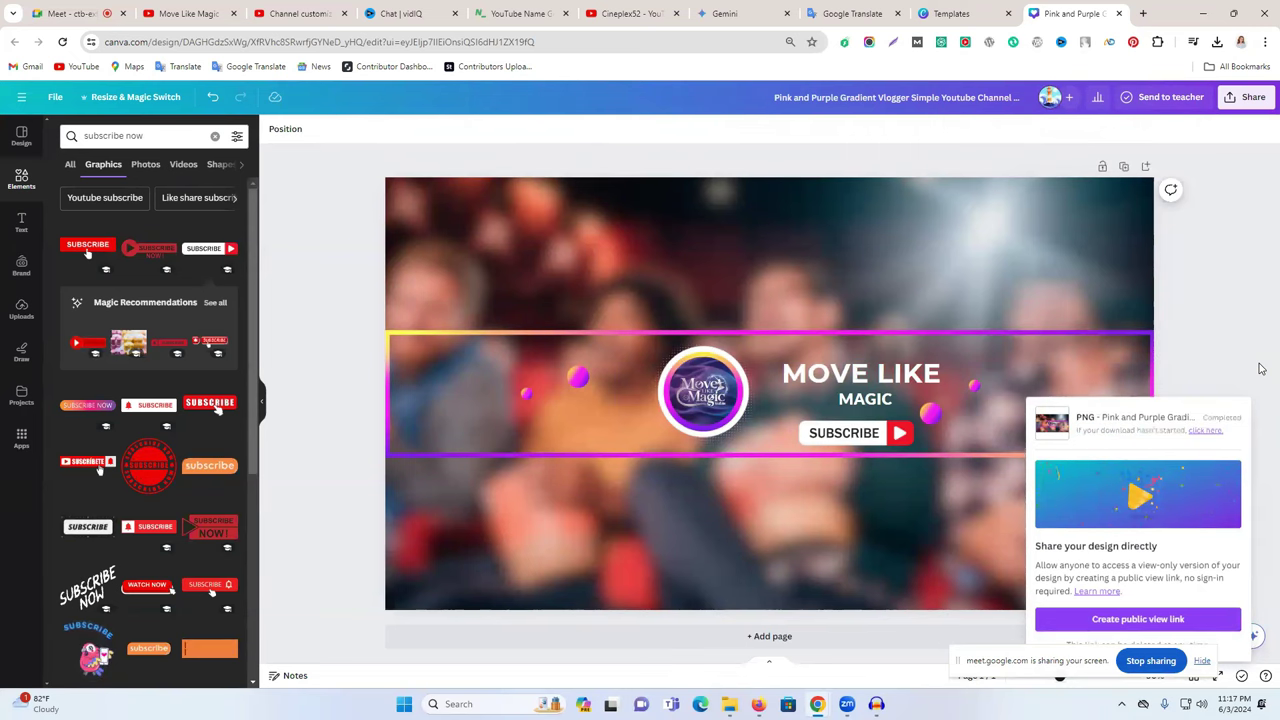
left_click(196, 13)
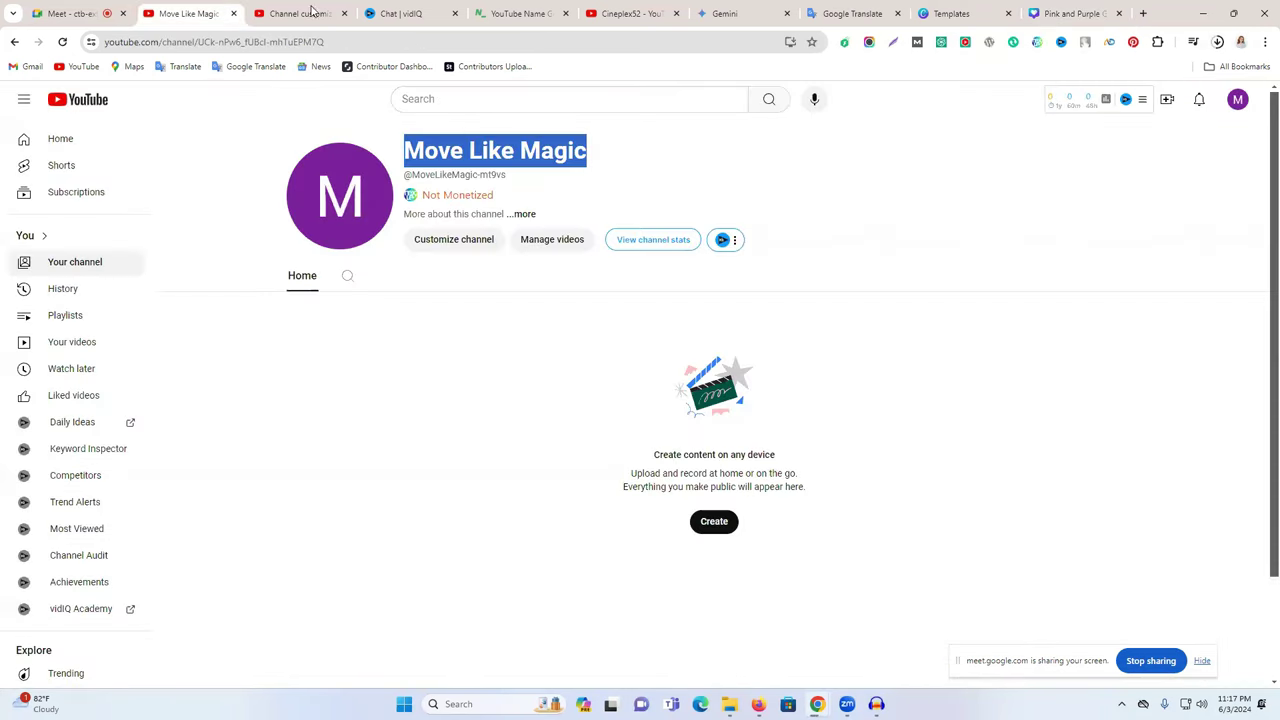
- Upload the downloaded PNG as the channel banner image, accept the crop, and publish
left_click(312, 13)
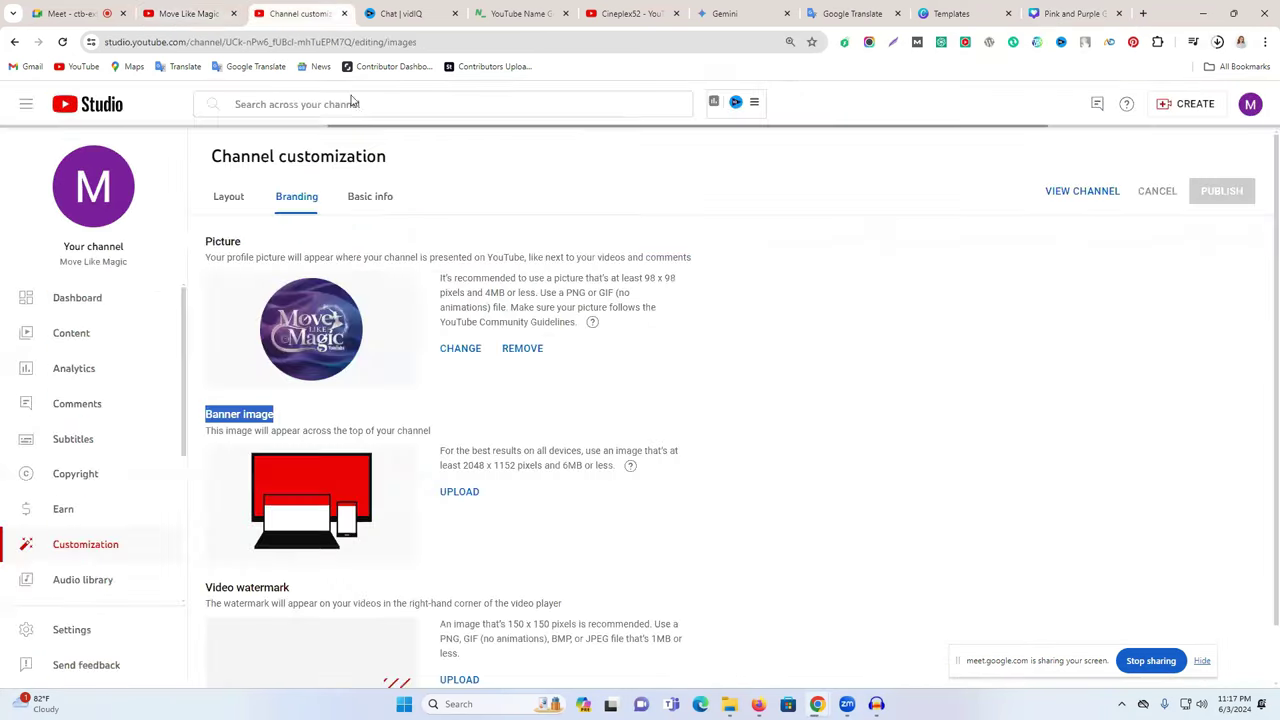
left_click(459, 491)
left_click(175, 200)
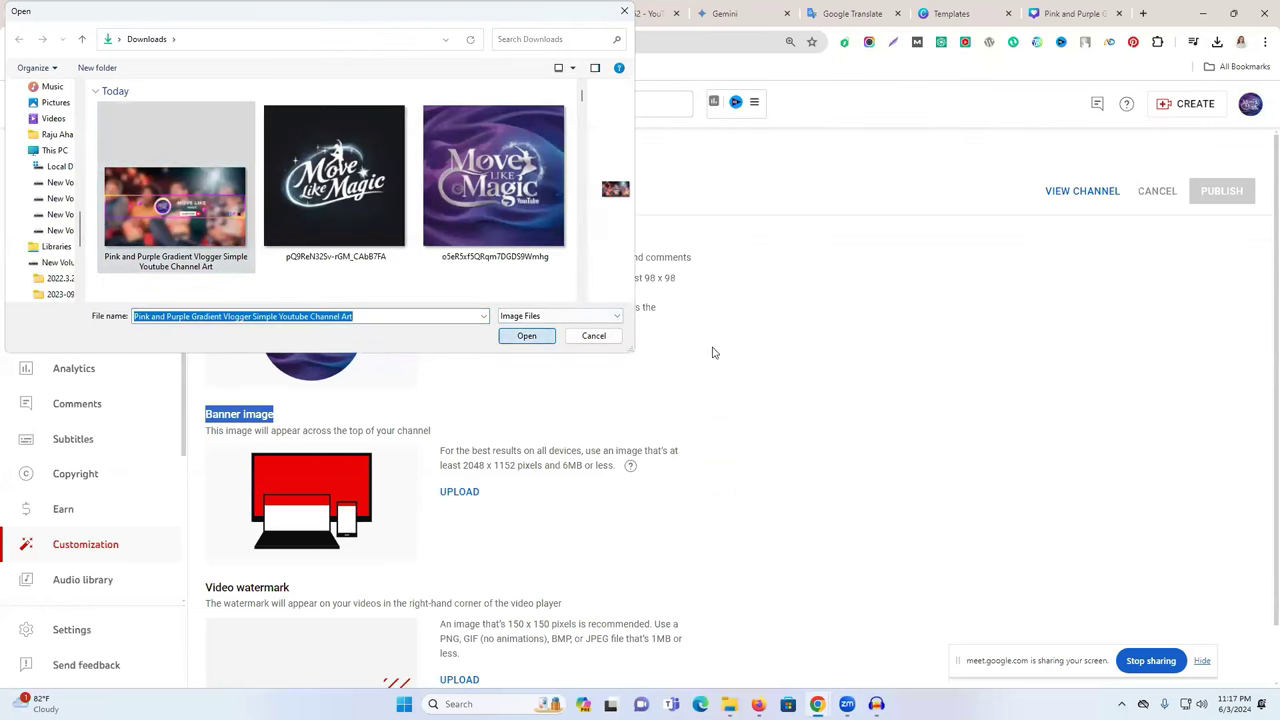
key("Return")
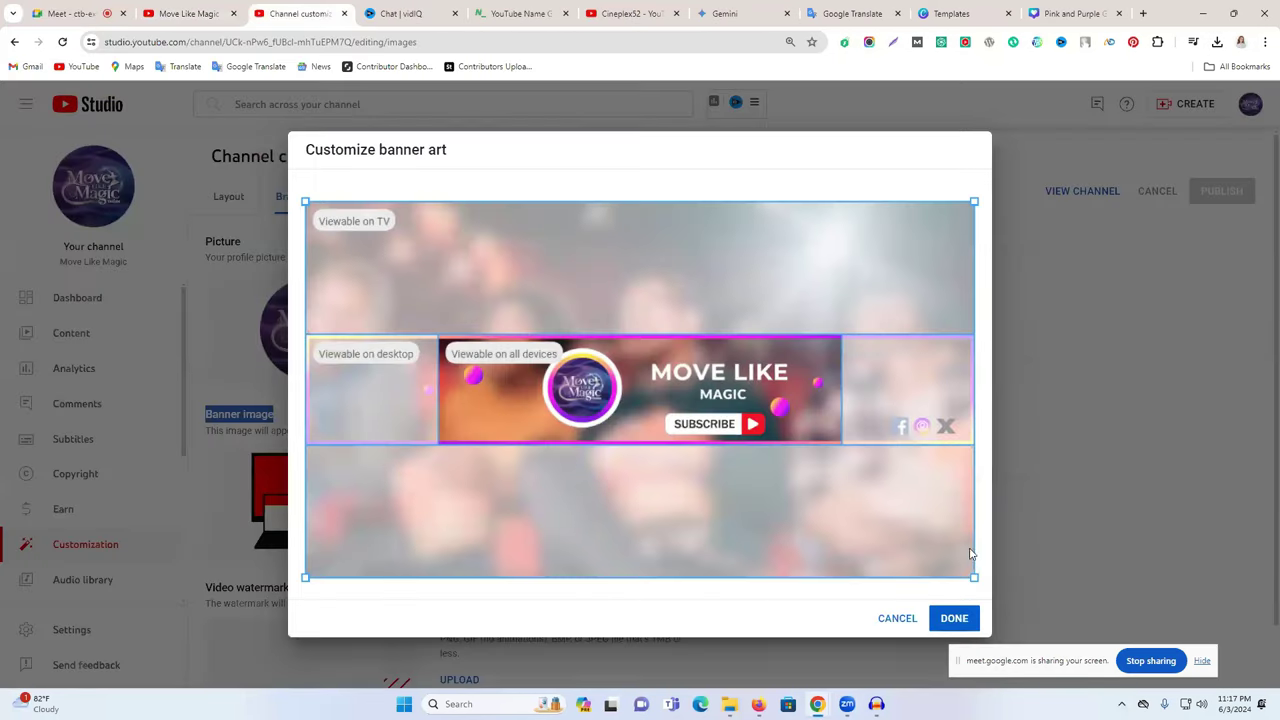
left_click(954, 618)
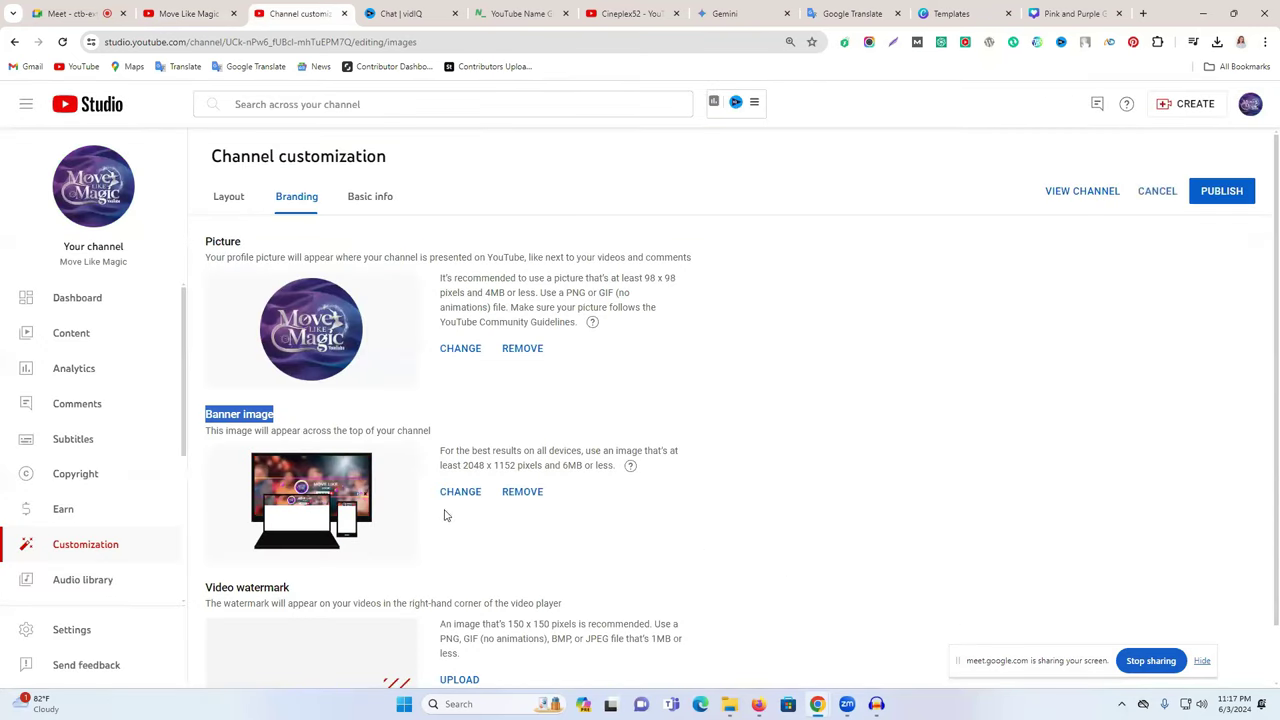
left_click(1213, 158)
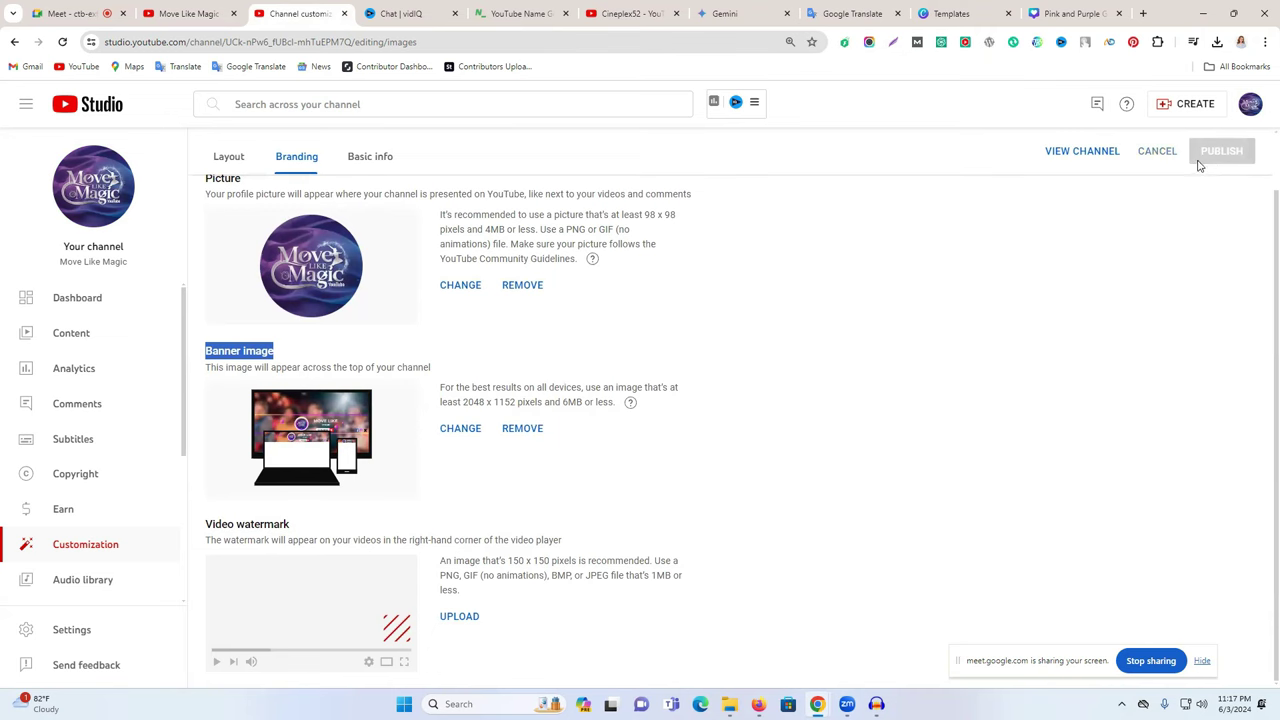
left_click(92, 190)
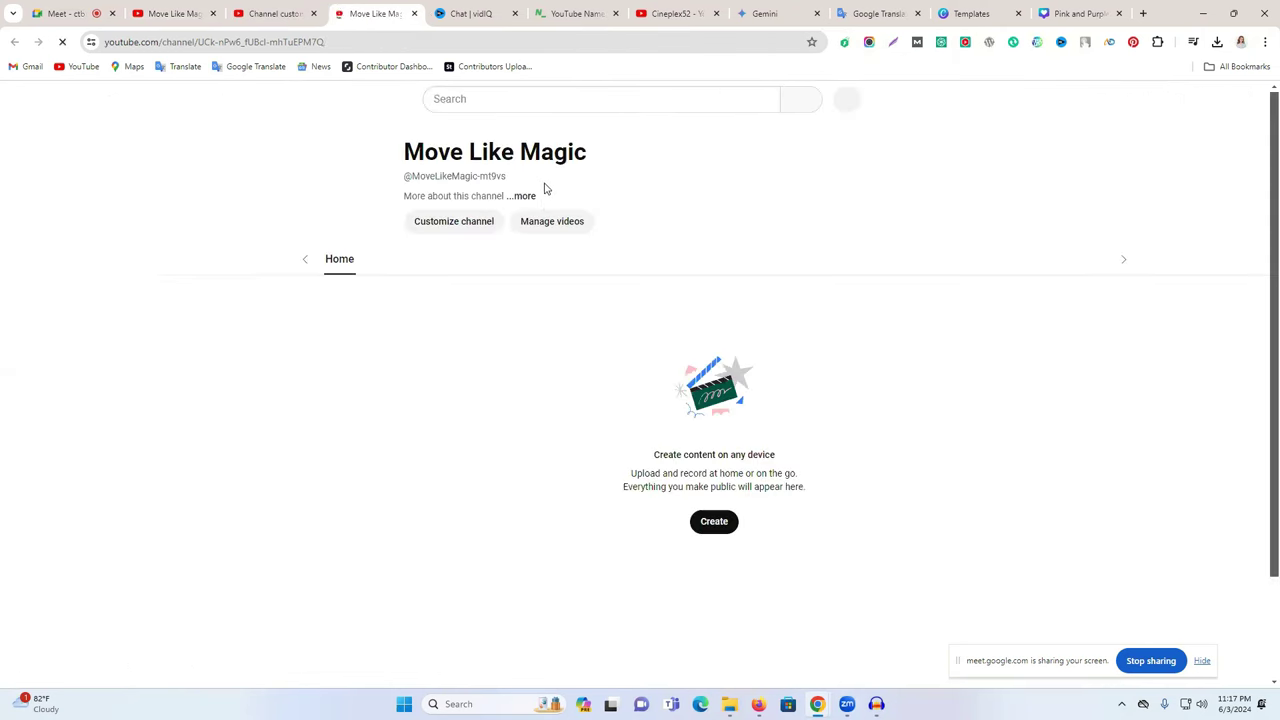
- Reload the channel page to confirm the new Move Like Magic banner, then close that tab
left_click(62, 44)
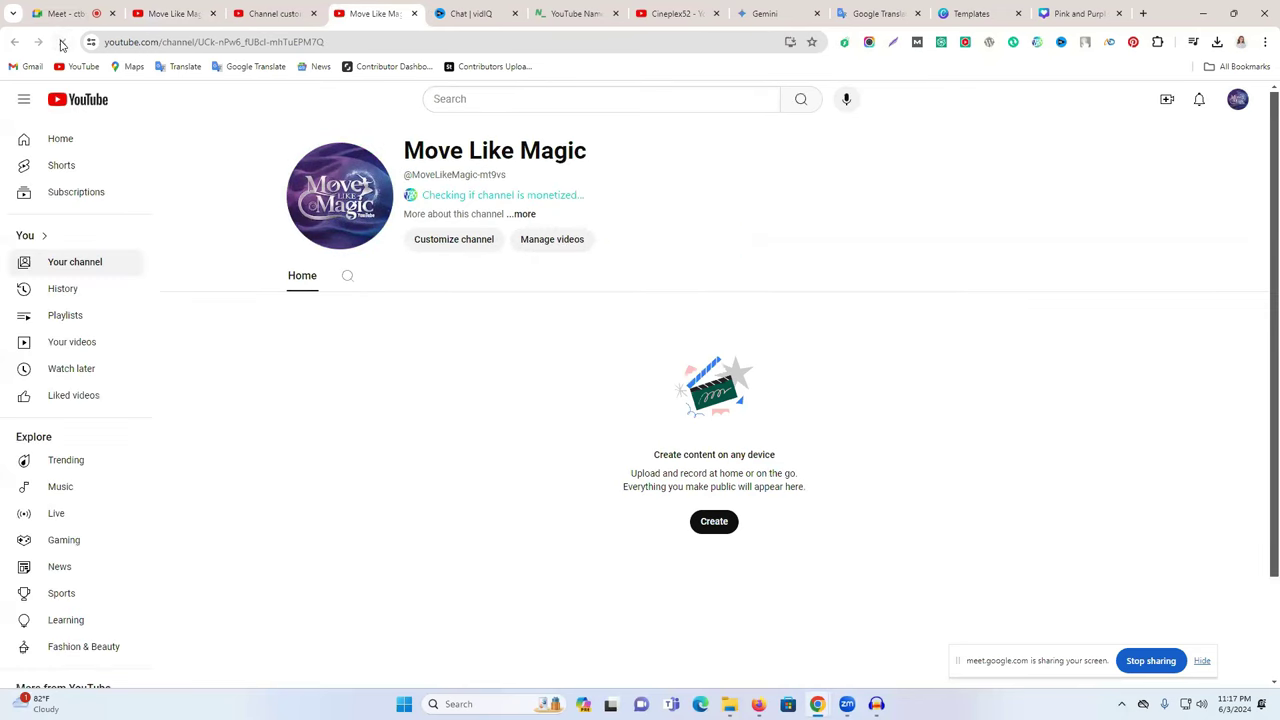
left_click(62, 44)
key("ctrl+shift+Tab")
key("ctrl+Tab")
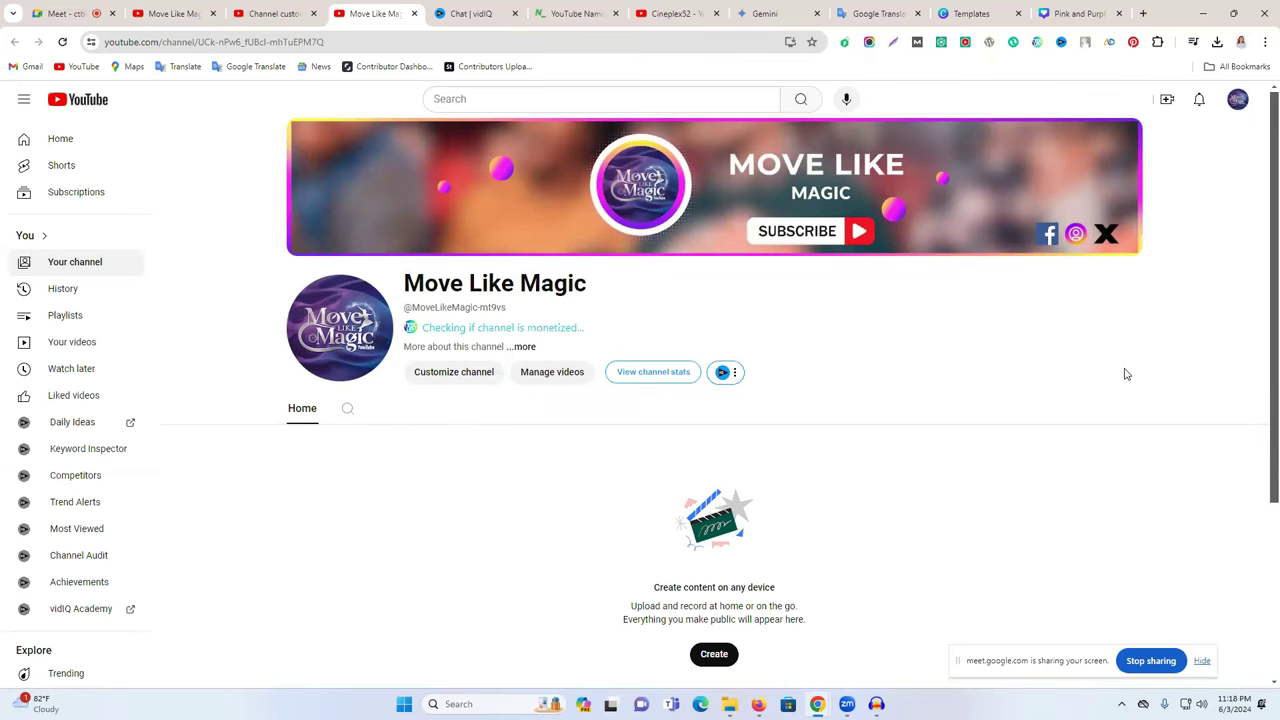
scroll(689, 354, "down", 1)
scroll(689, 343, "up", 1)
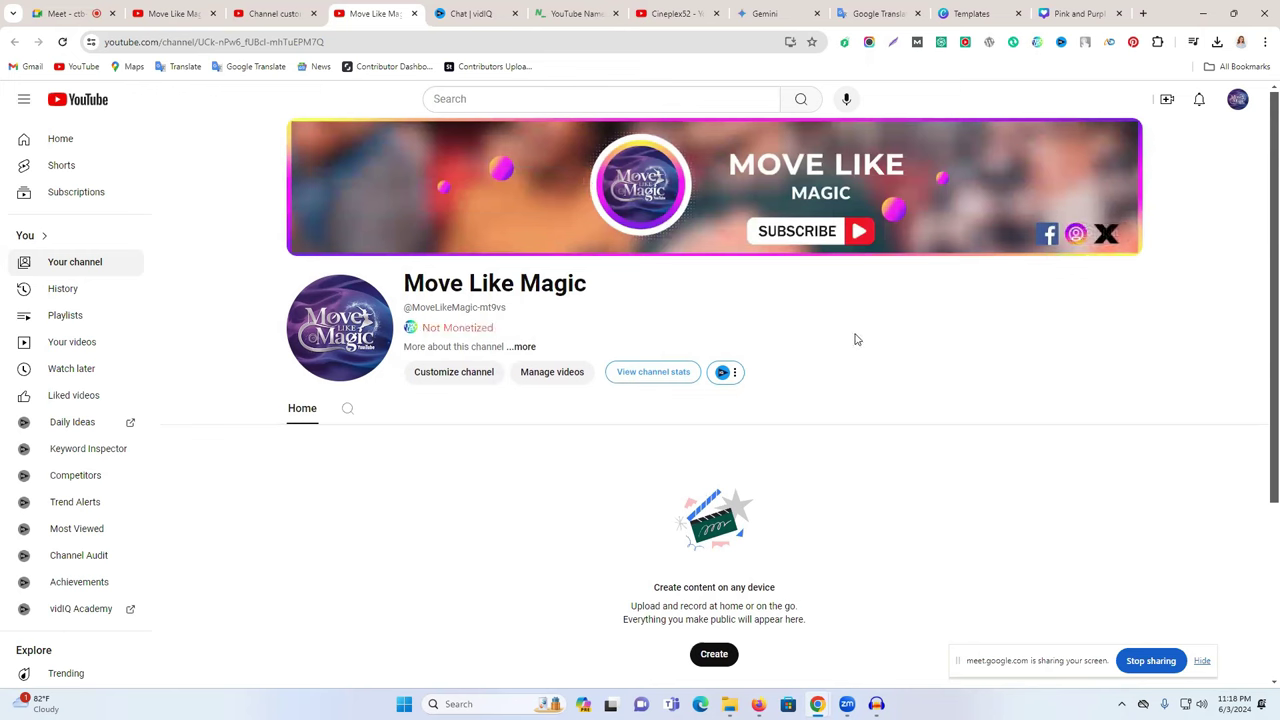
scroll(855, 339, "down", 1)
scroll(854, 337, "up", 1)
left_click(414, 13)
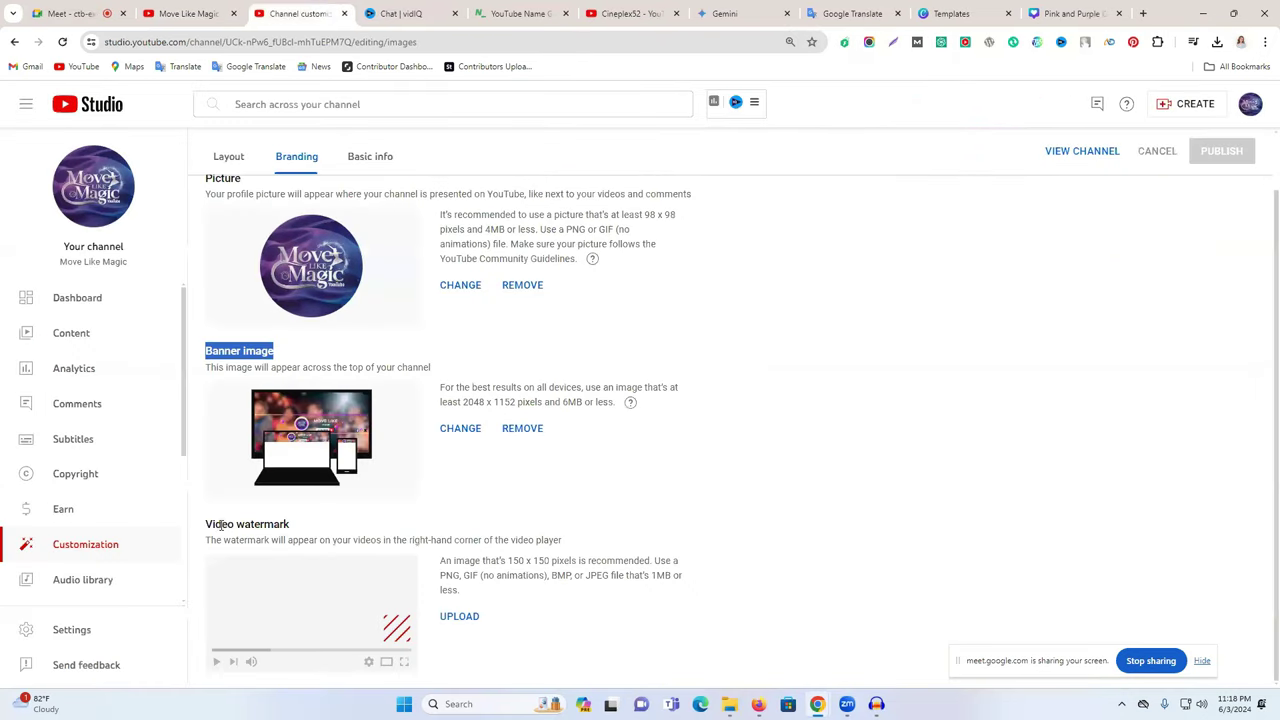
left_click_drag(220, 525, 290, 525)
left_click(622, 13)
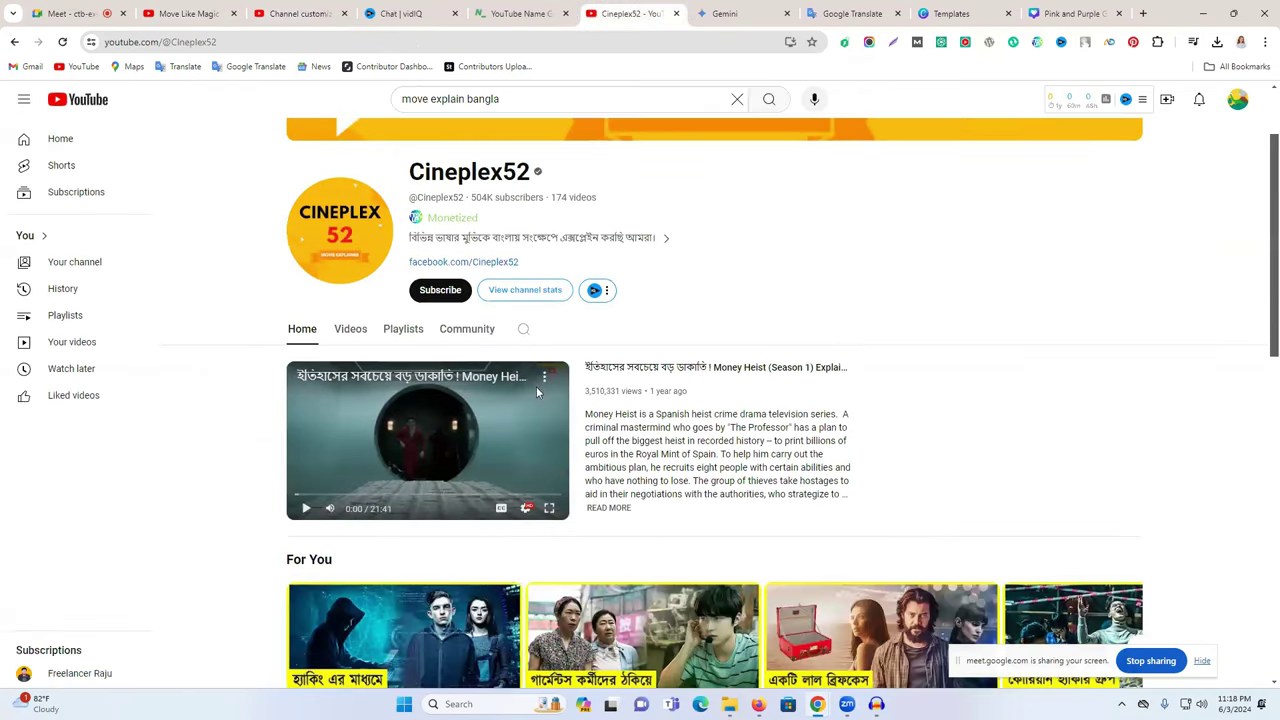
scroll(536, 386, "down", 1)
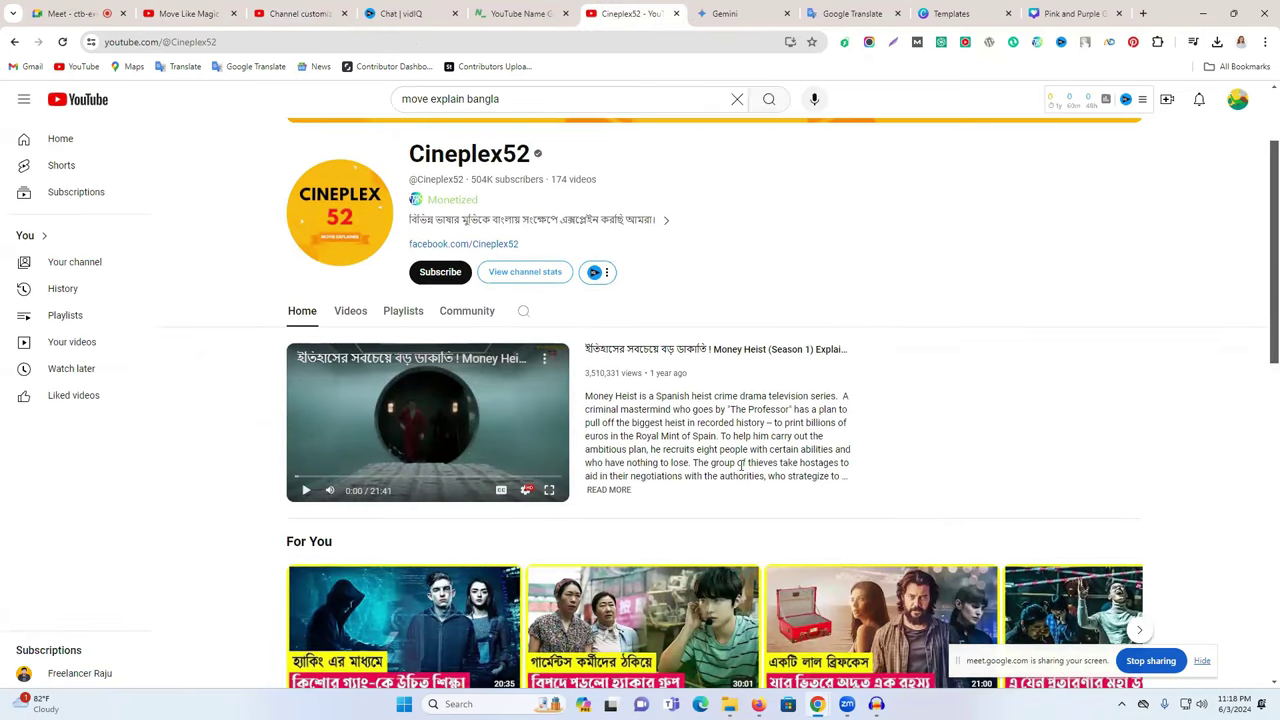
scroll(741, 464, "down", 3)
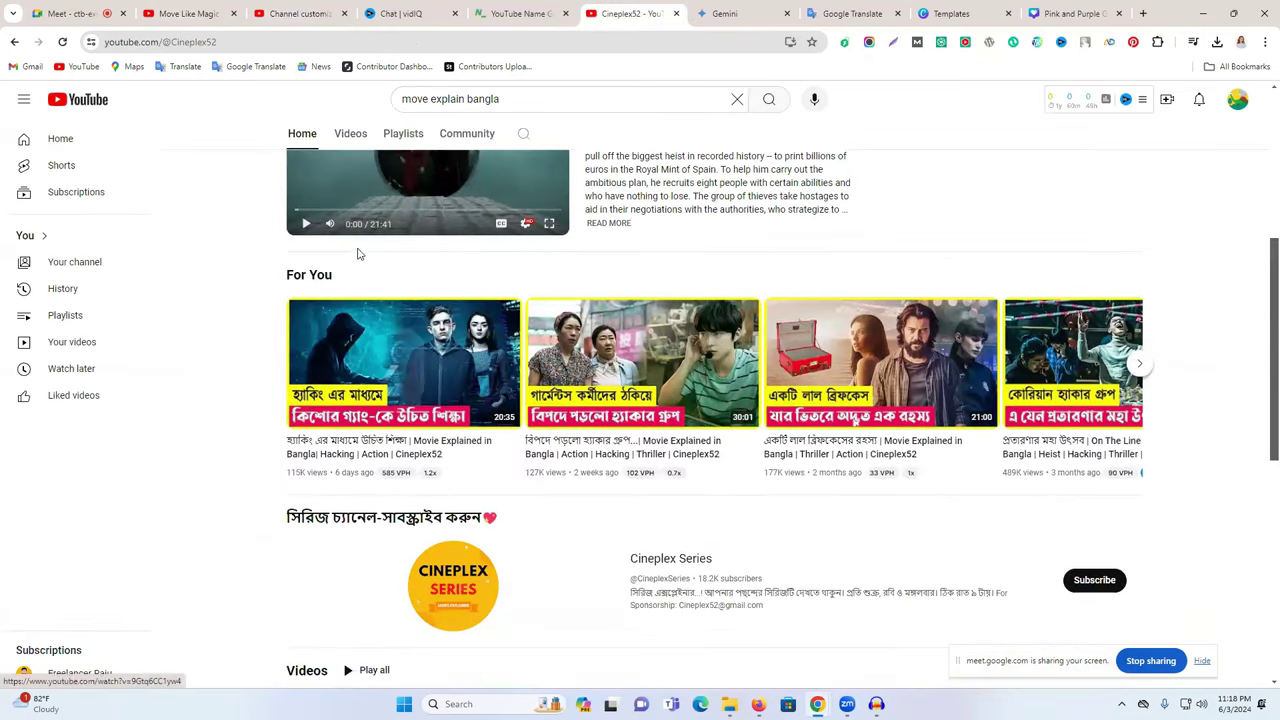
scroll(357, 251, "up", 1)
left_click(300, 14)
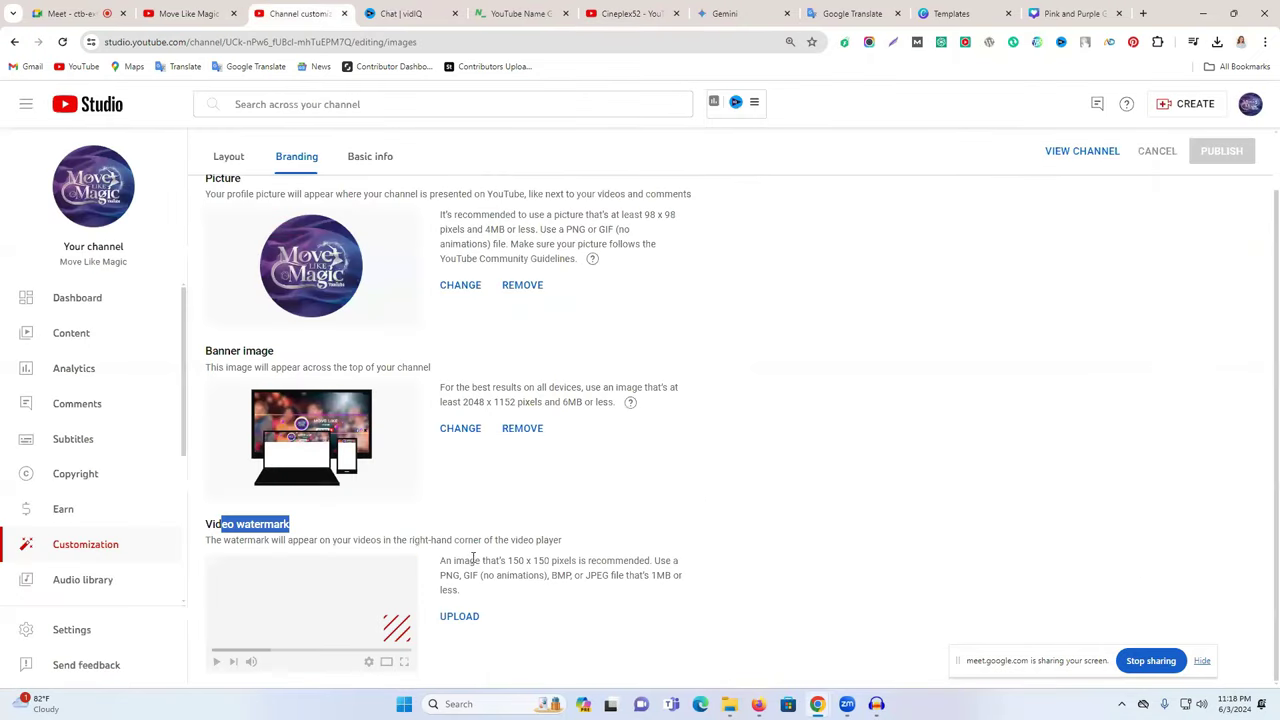
left_click(443, 616)
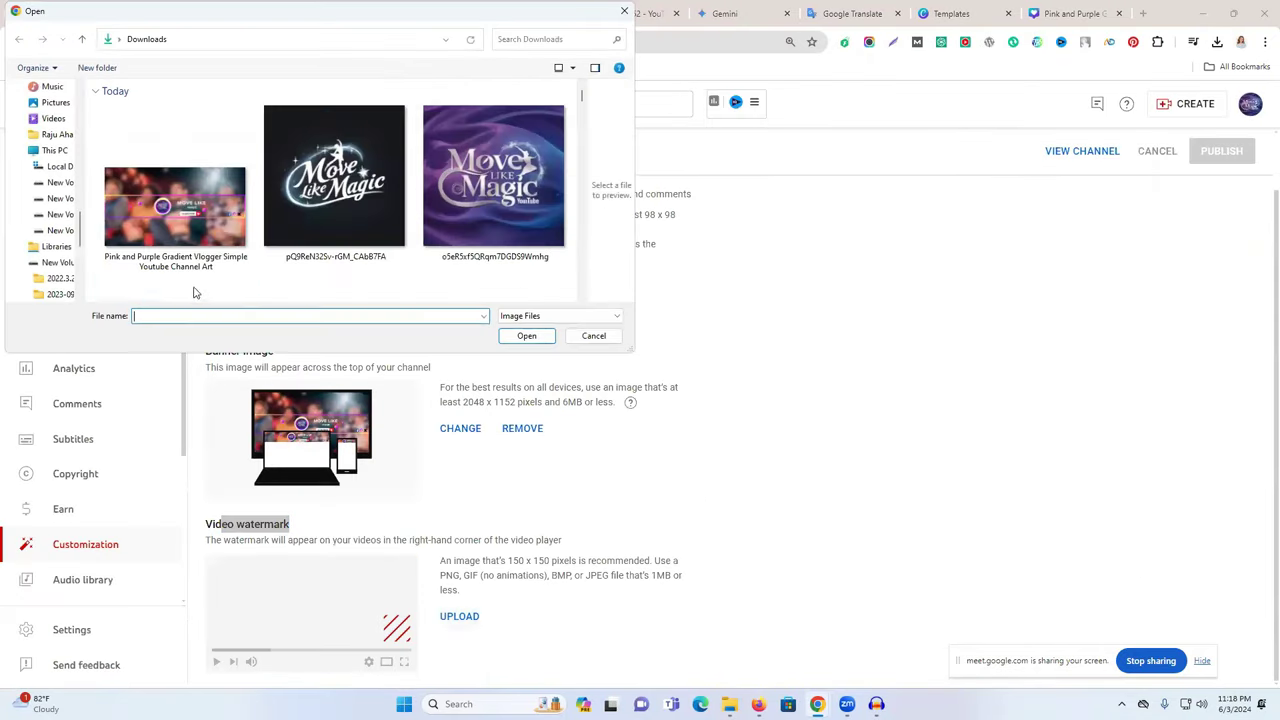
left_click(478, 195)
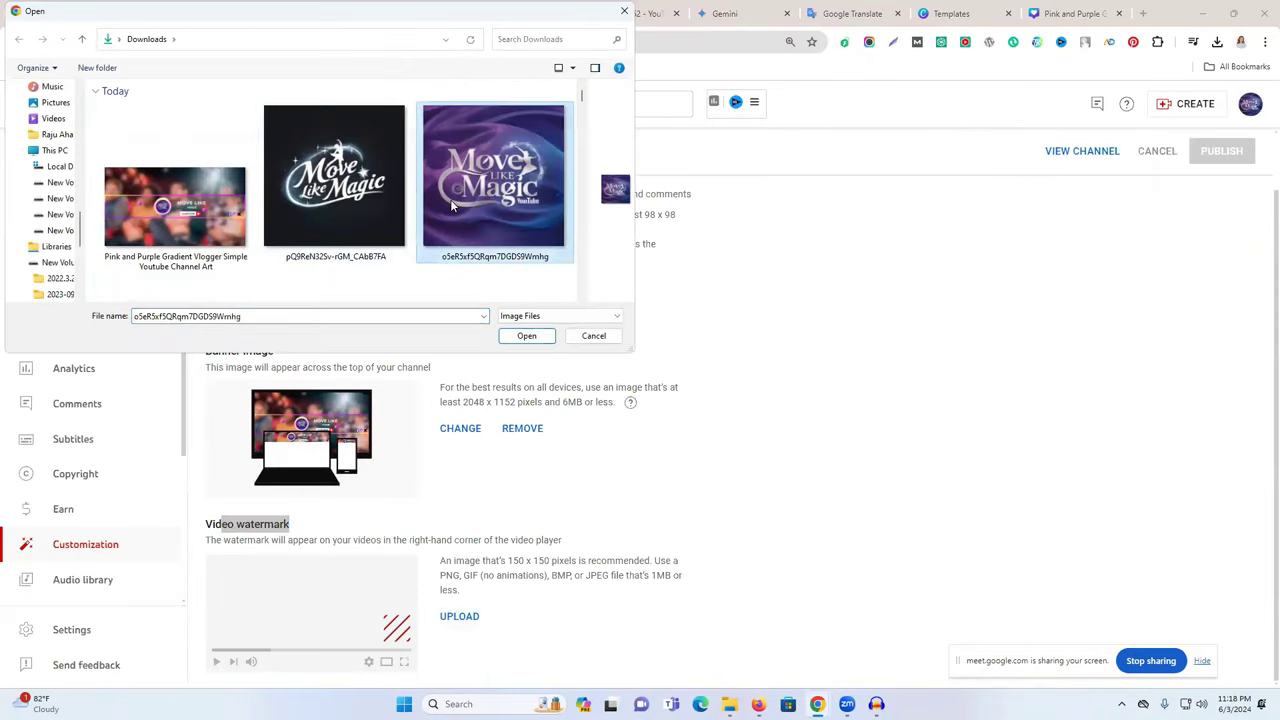
scroll(483, 240, "down", 1)
left_click(526, 335)
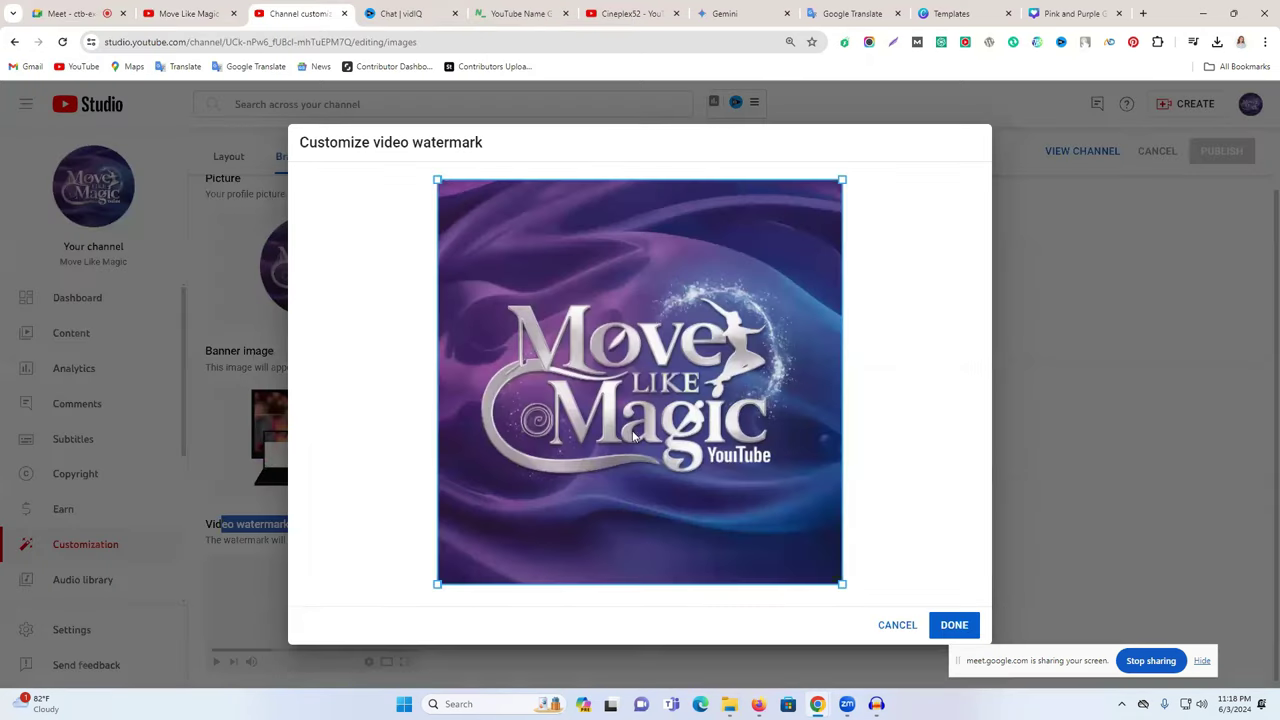
left_click(960, 624)
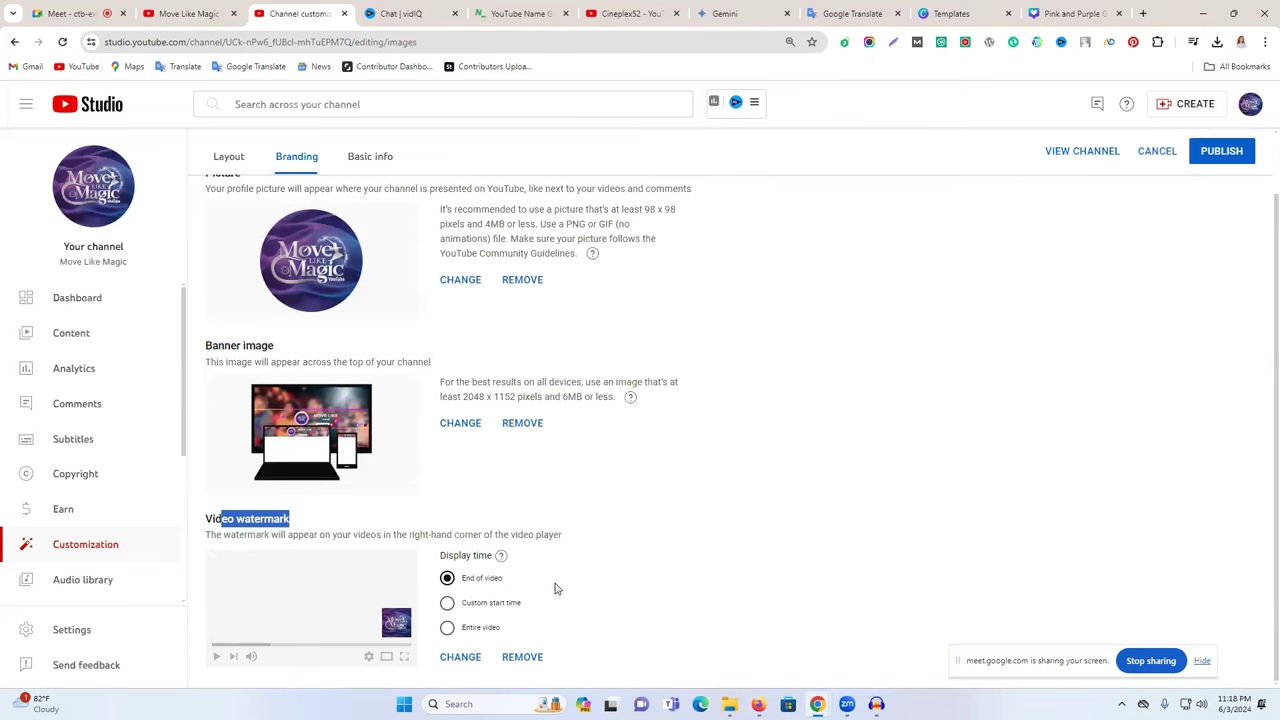
left_click(507, 662)
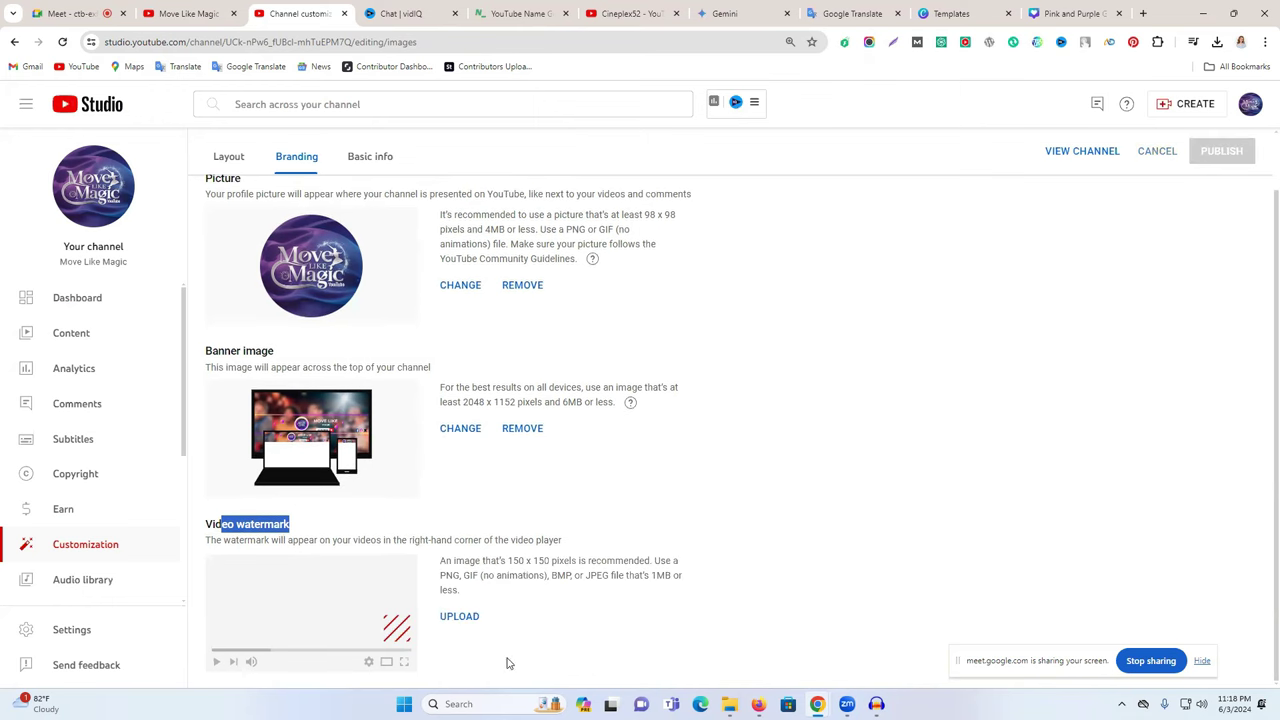
- Open the Basic info tab and select the Move Like Magic channel name
left_click(381, 157)
scroll(561, 346, "up", 1)
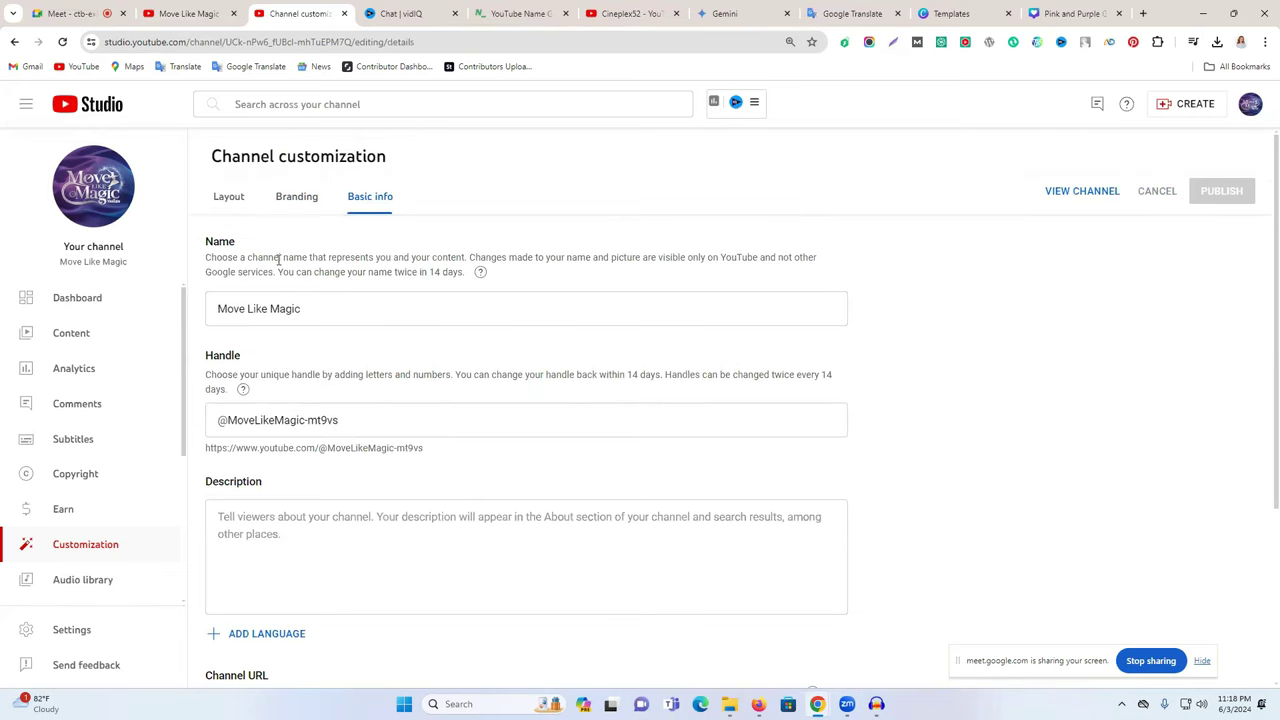
double_click(364, 308)
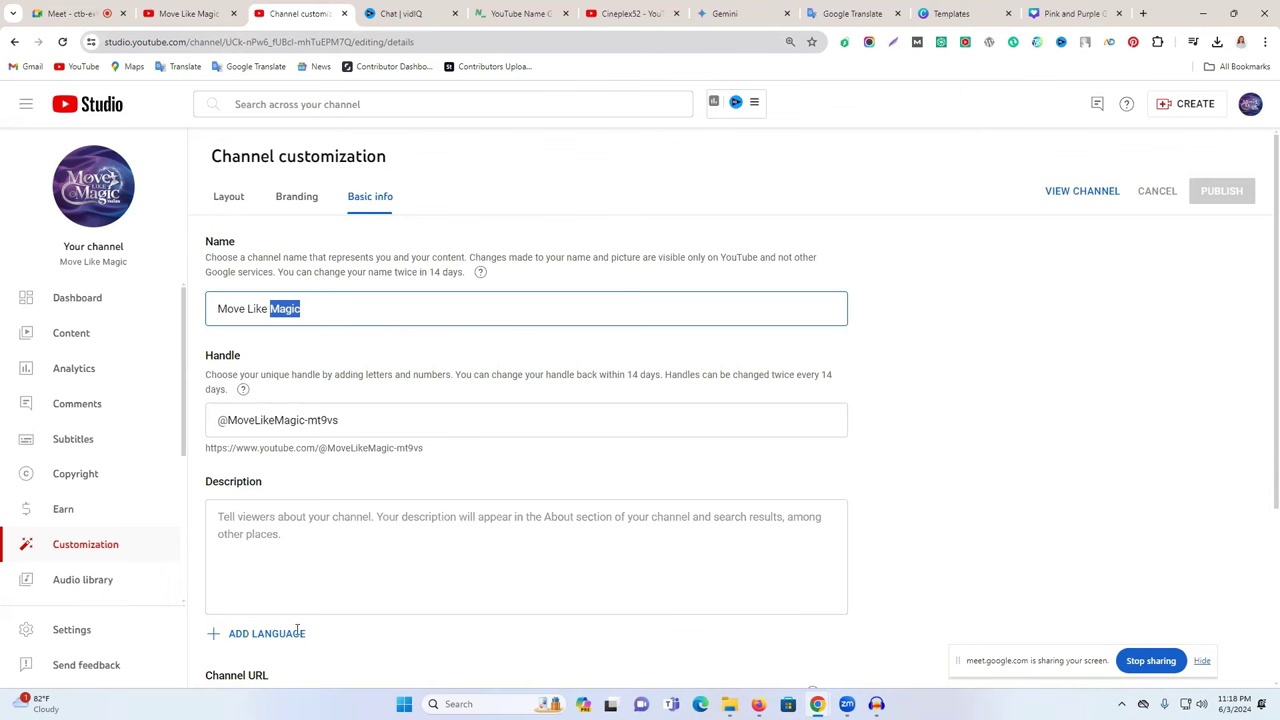
key("ctrl+a")
triple_click(263, 308)
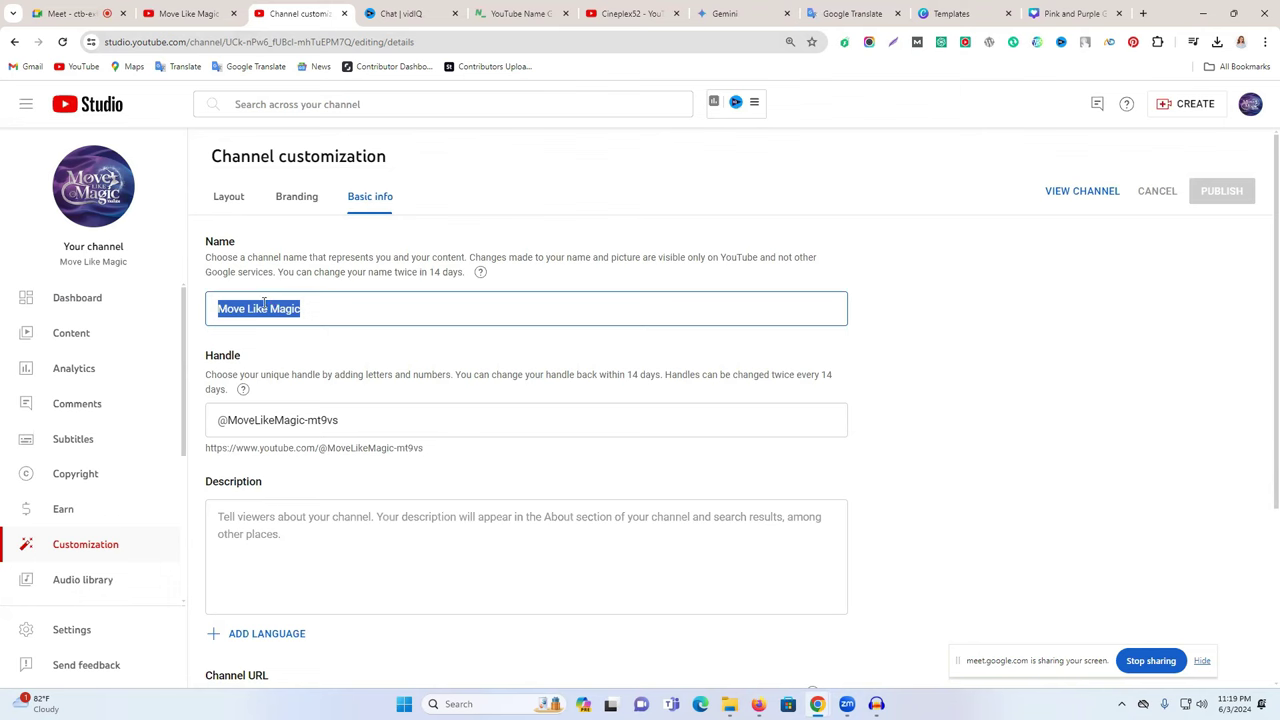
double_click(237, 309)
left_click(323, 308)
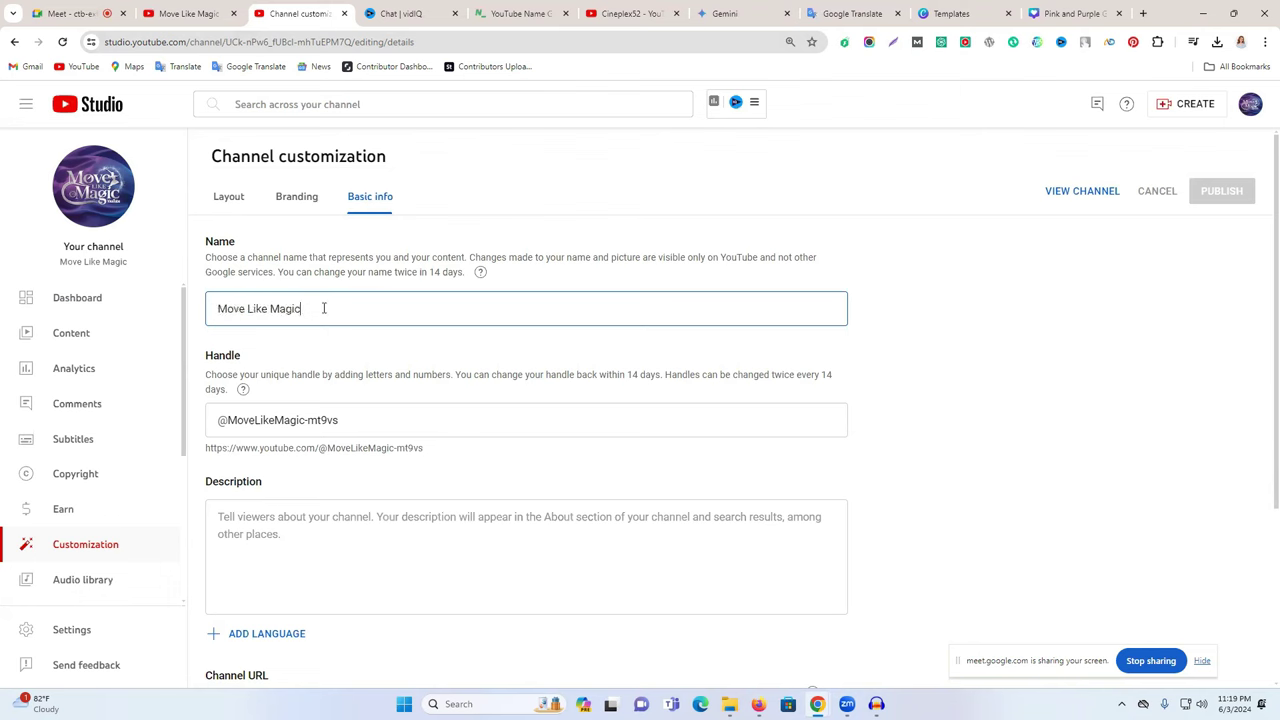
left_click_drag(323, 308, 169, 310)
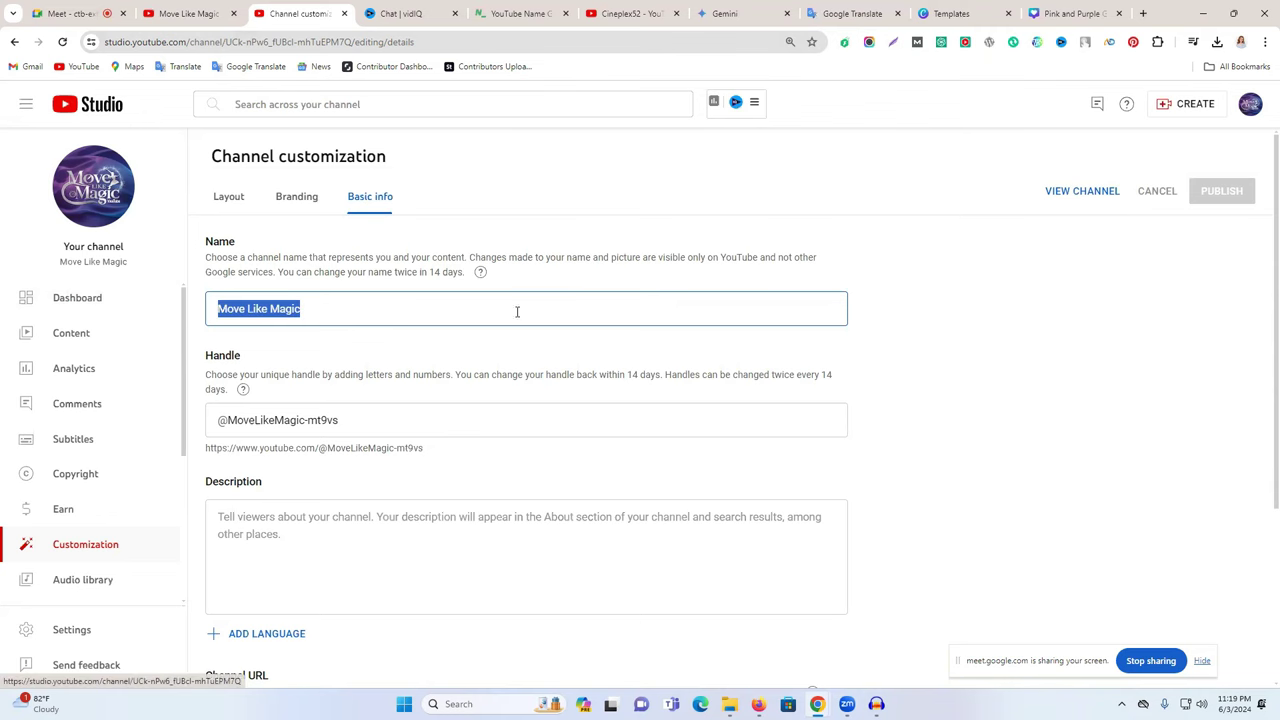
left_click(230, 356)
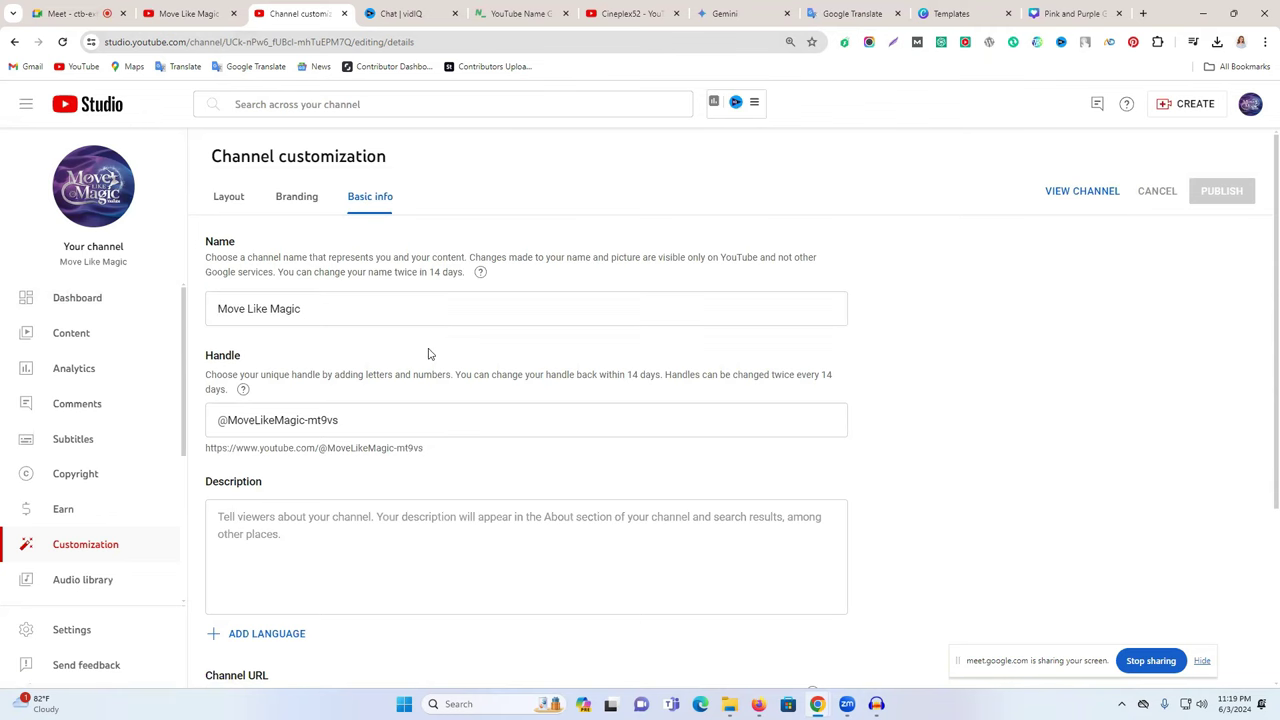
left_click(187, 16)
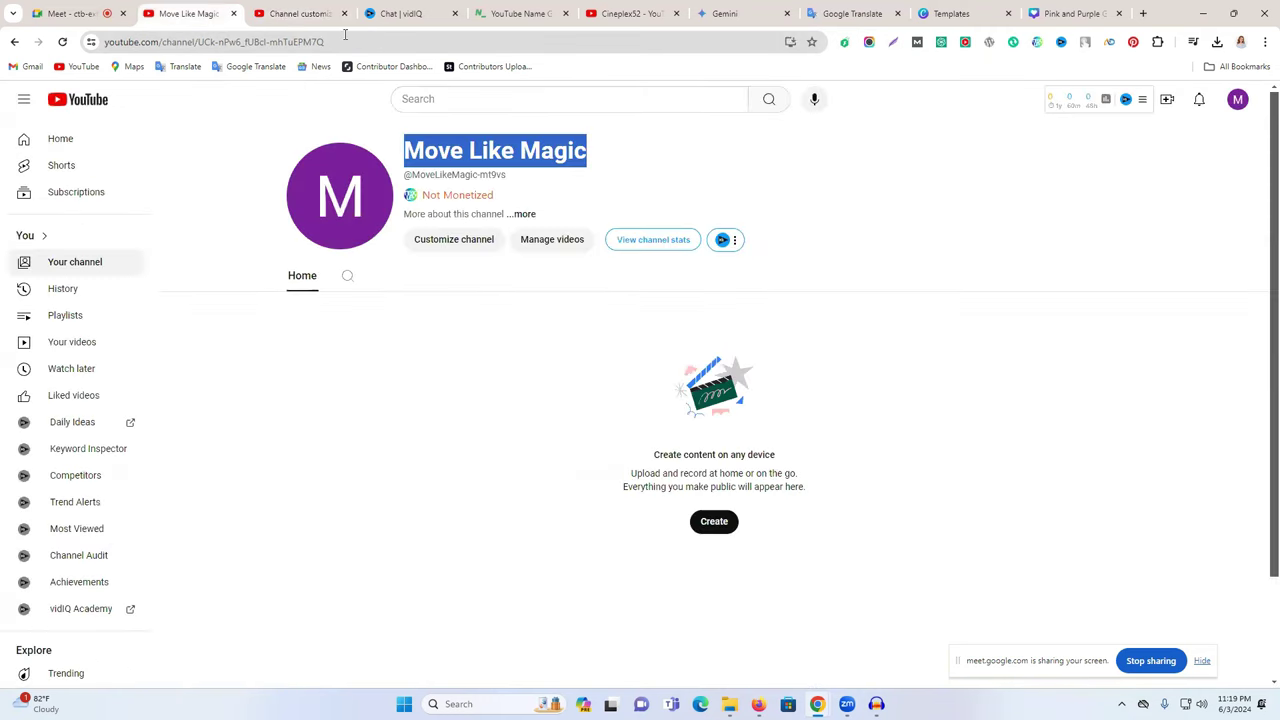
left_click(295, 16)
- Paste the channel name over the current handle
triple_click(288, 414)
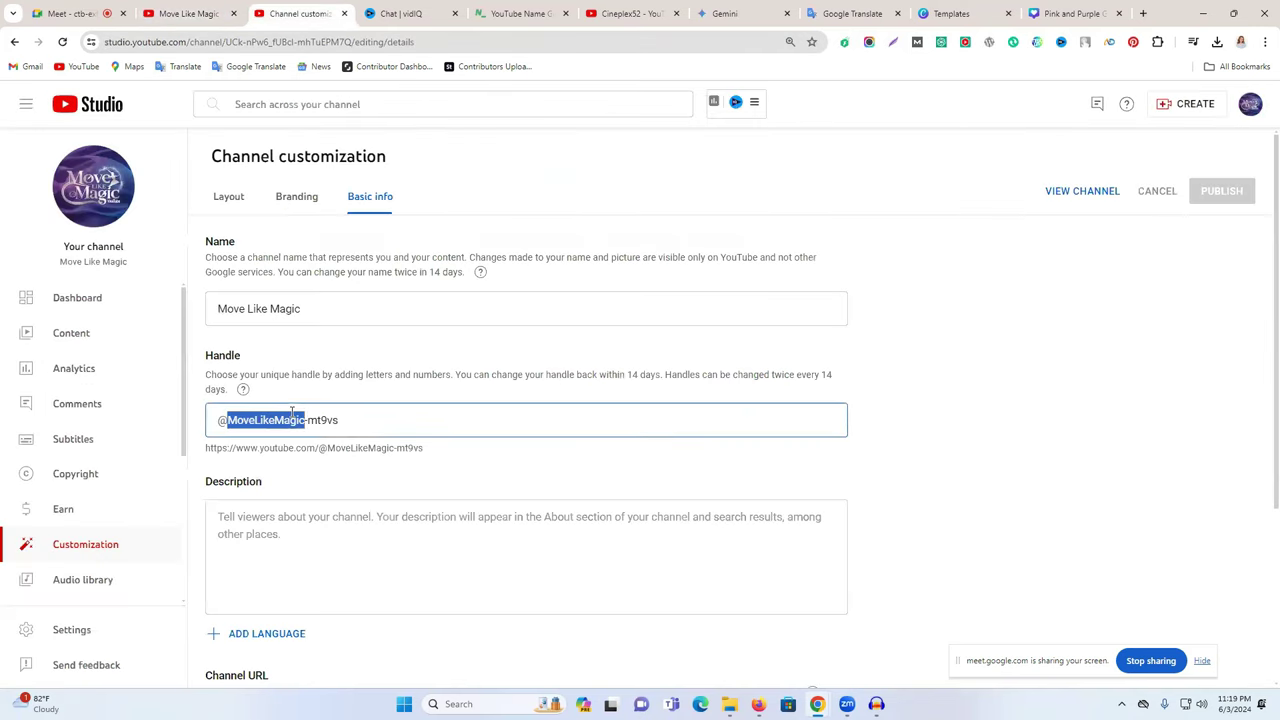
triple_click(369, 420)
triple_click(296, 308)
key("ctrl+c")
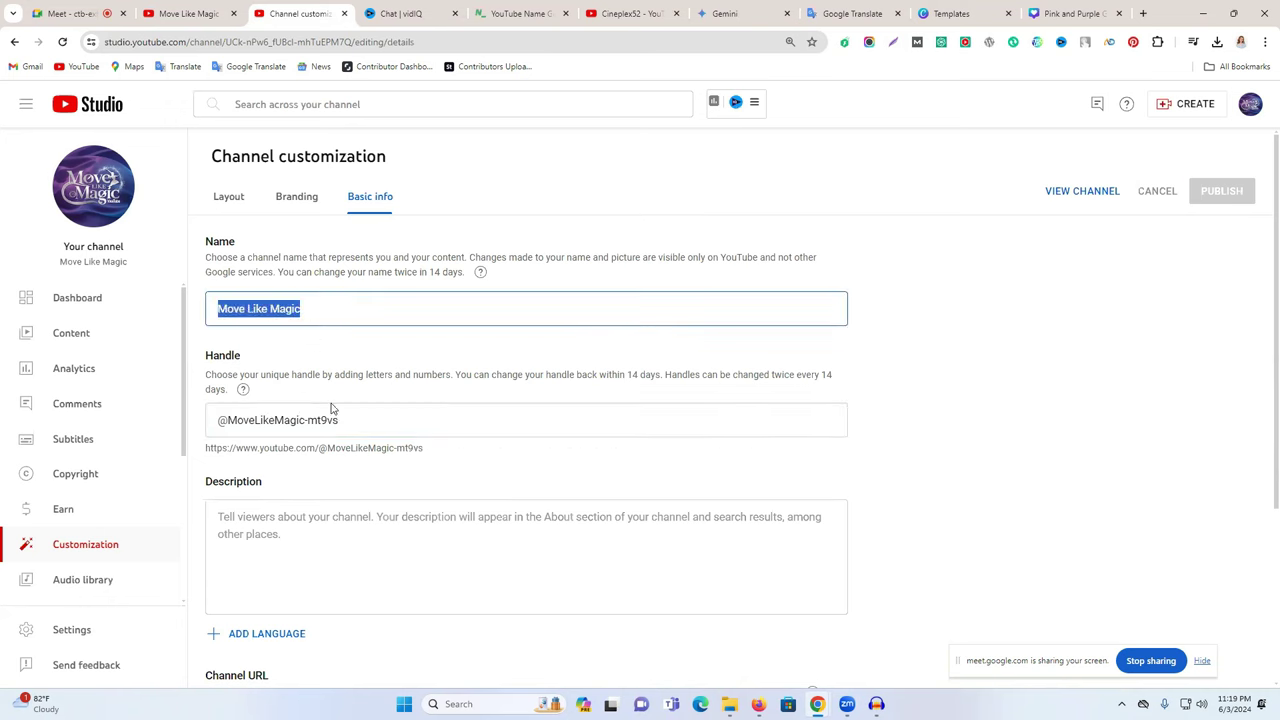
left_click_drag(340, 420, 228, 420)
triple_click(284, 307)
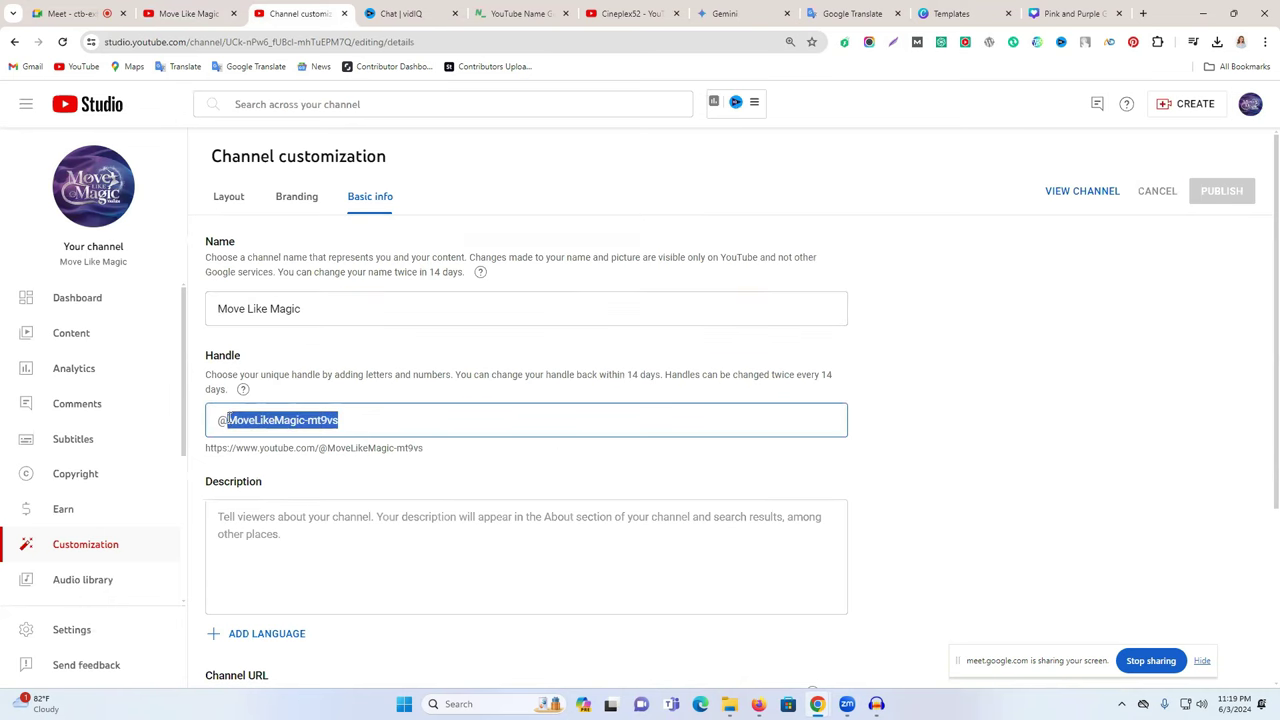
key("ctrl+v")
left_click(258, 420)
key("BackSpace")
left_click(277, 420)
key("BackSpace")
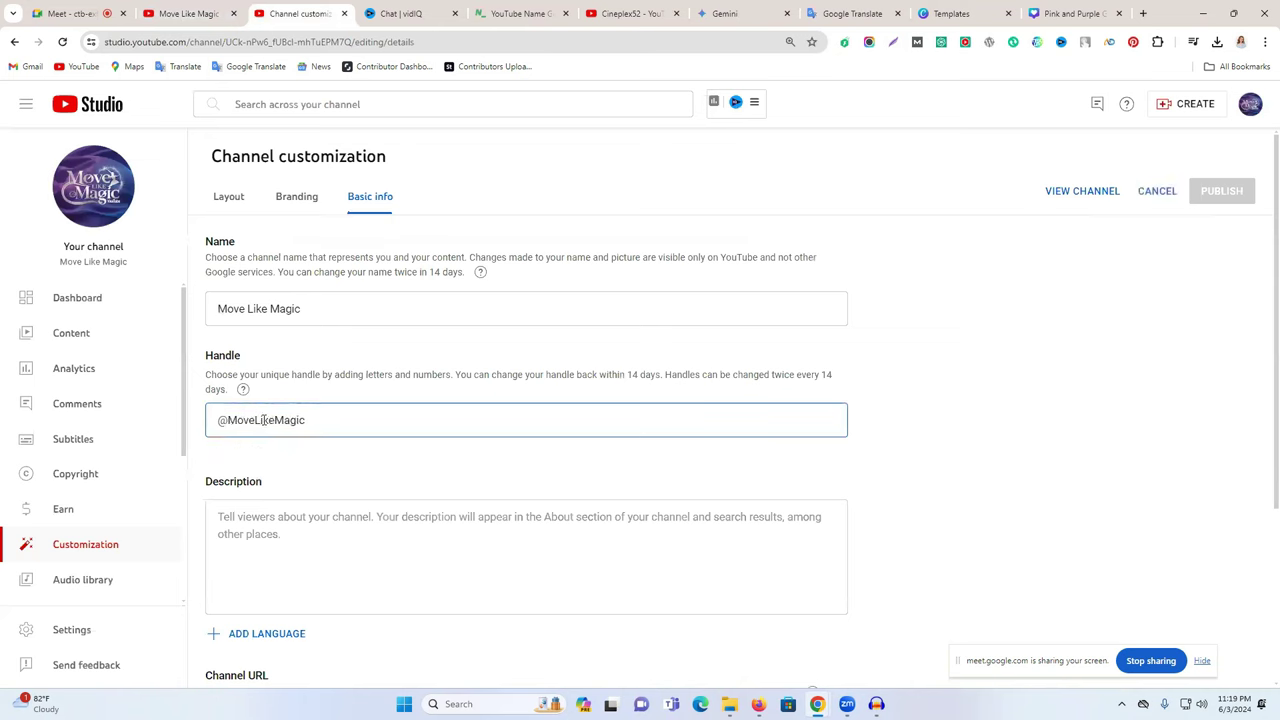
left_click(262, 420)
key("BackSpace")
type("likem")
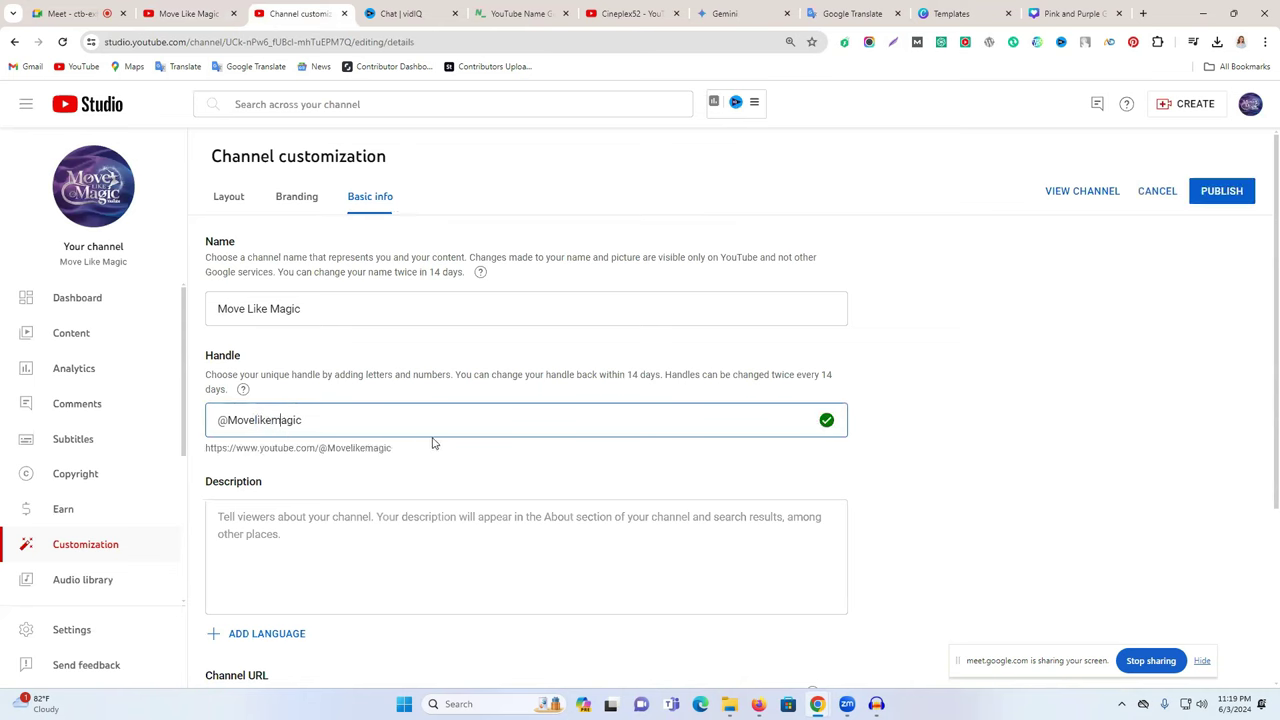
scroll(434, 443, "down", 1)
left_click(1208, 158)
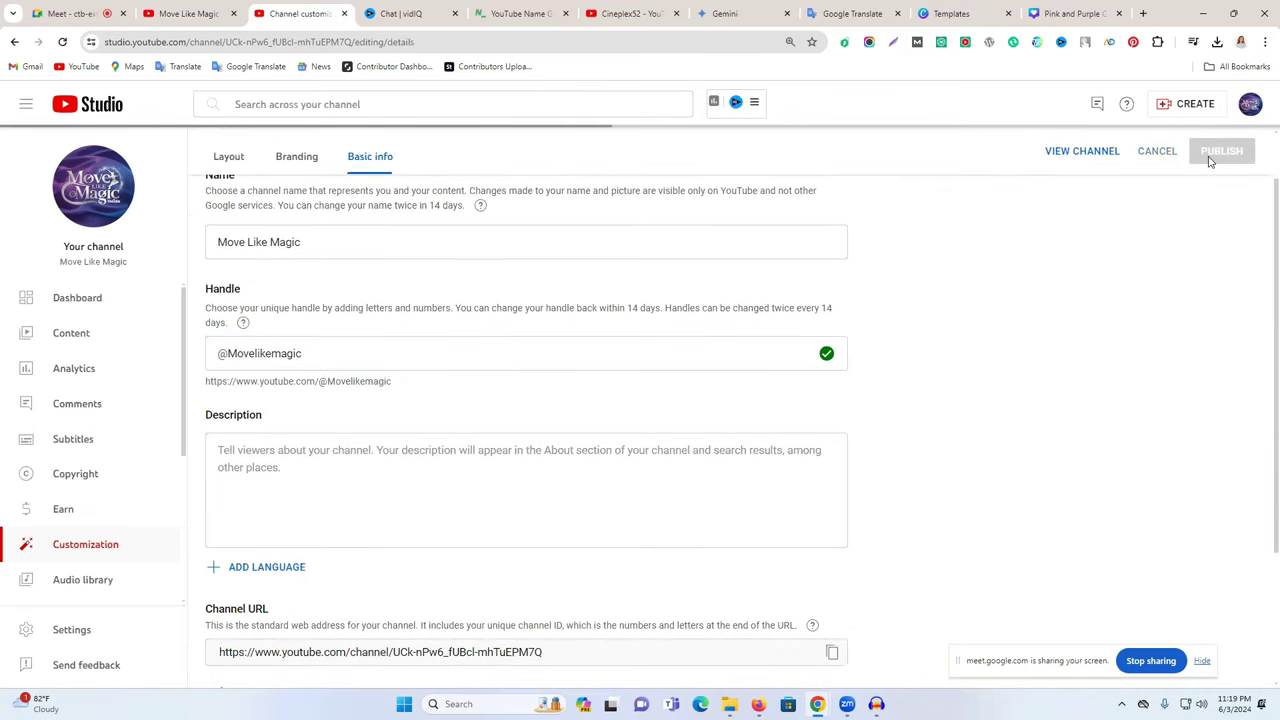
- Open the Cineplex52 channel's About details and select its two-line Bengali description
left_click(630, 13)
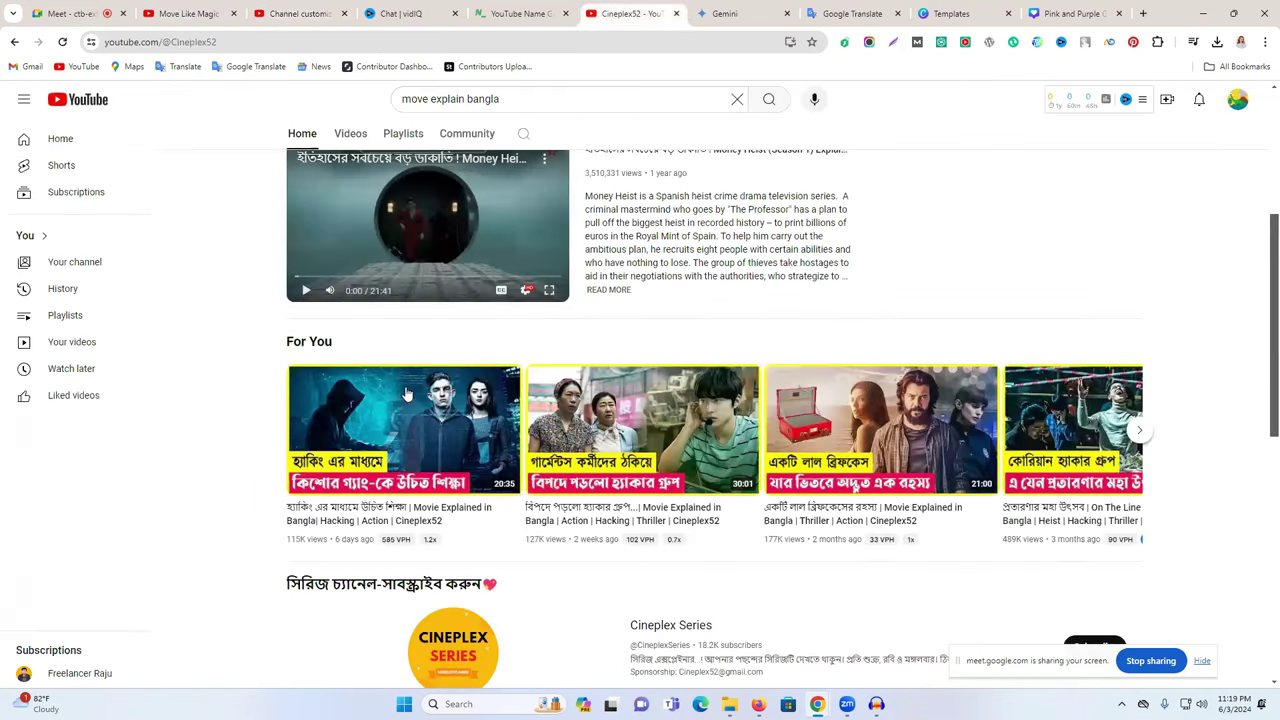
left_click(662, 226)
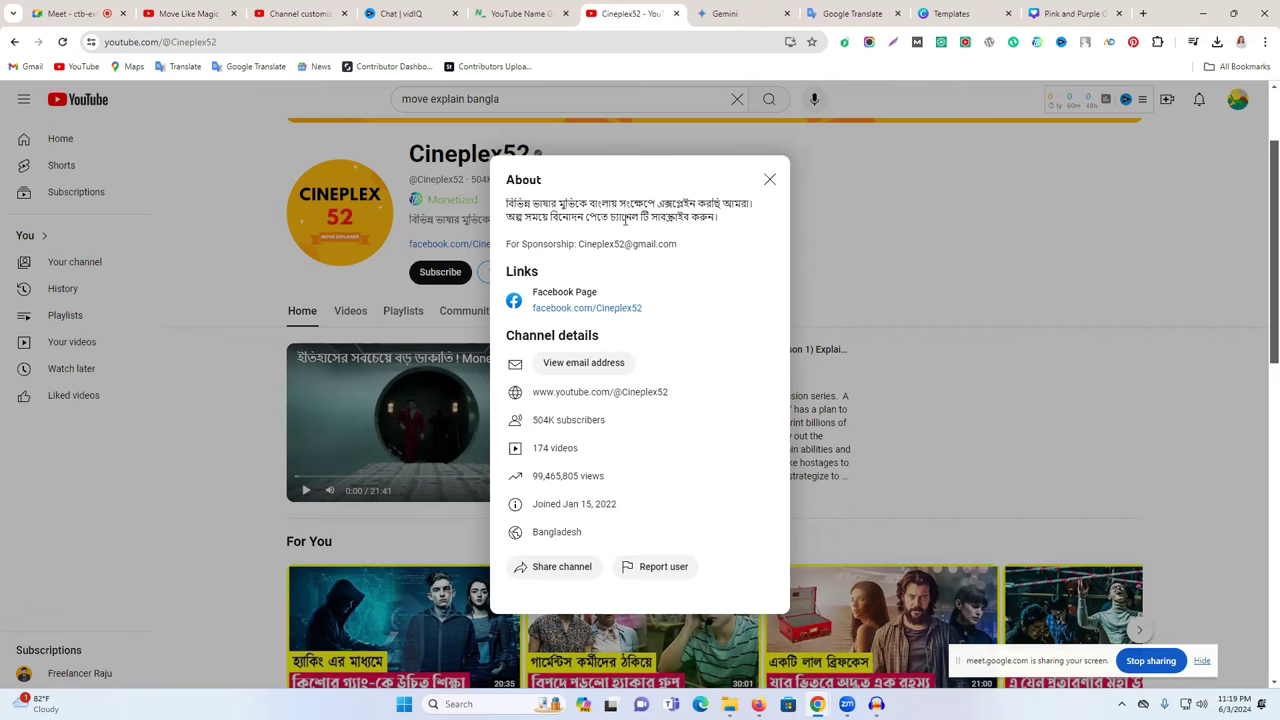
triple_click(628, 216)
right_click(625, 212)
left_click(503, 205)
left_click_drag(505, 205, 737, 218)
- Copy the Bengali description and send it to Gemini as a rewrite prompt
right_click(686, 214)
left_click(740, 231)
left_click(725, 13)
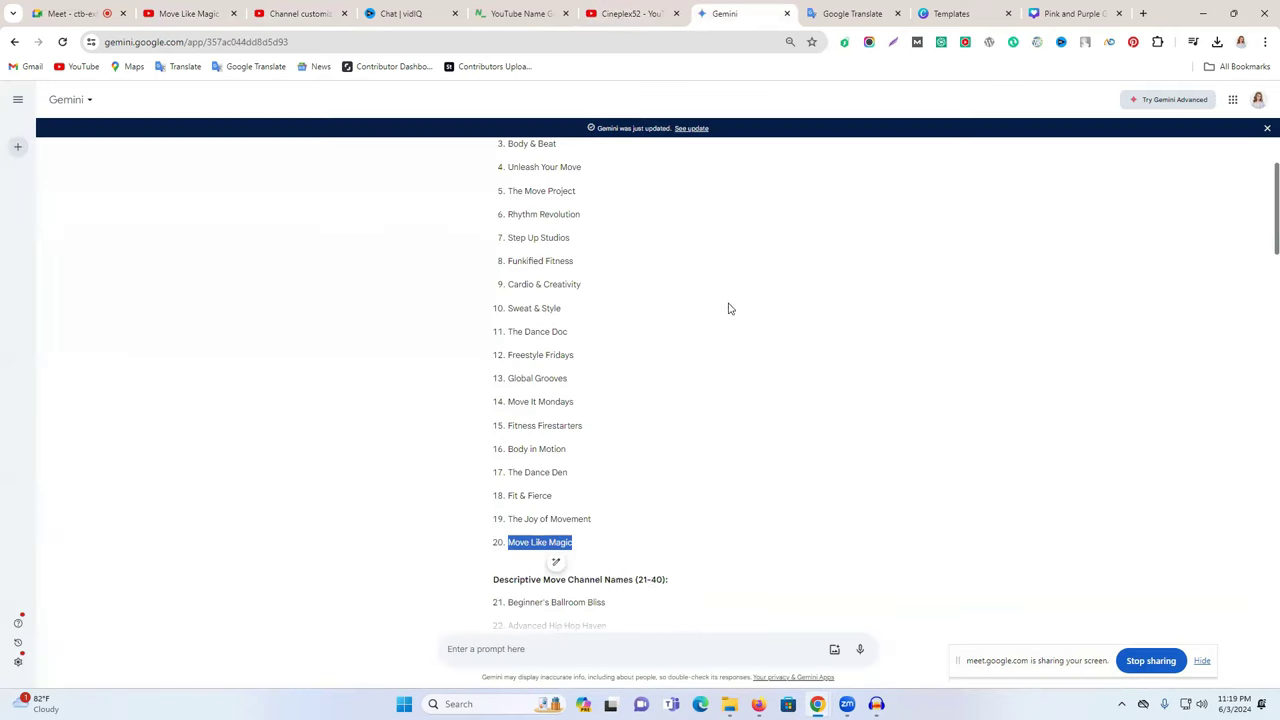
left_click(522, 646)
key("ctrl+v")
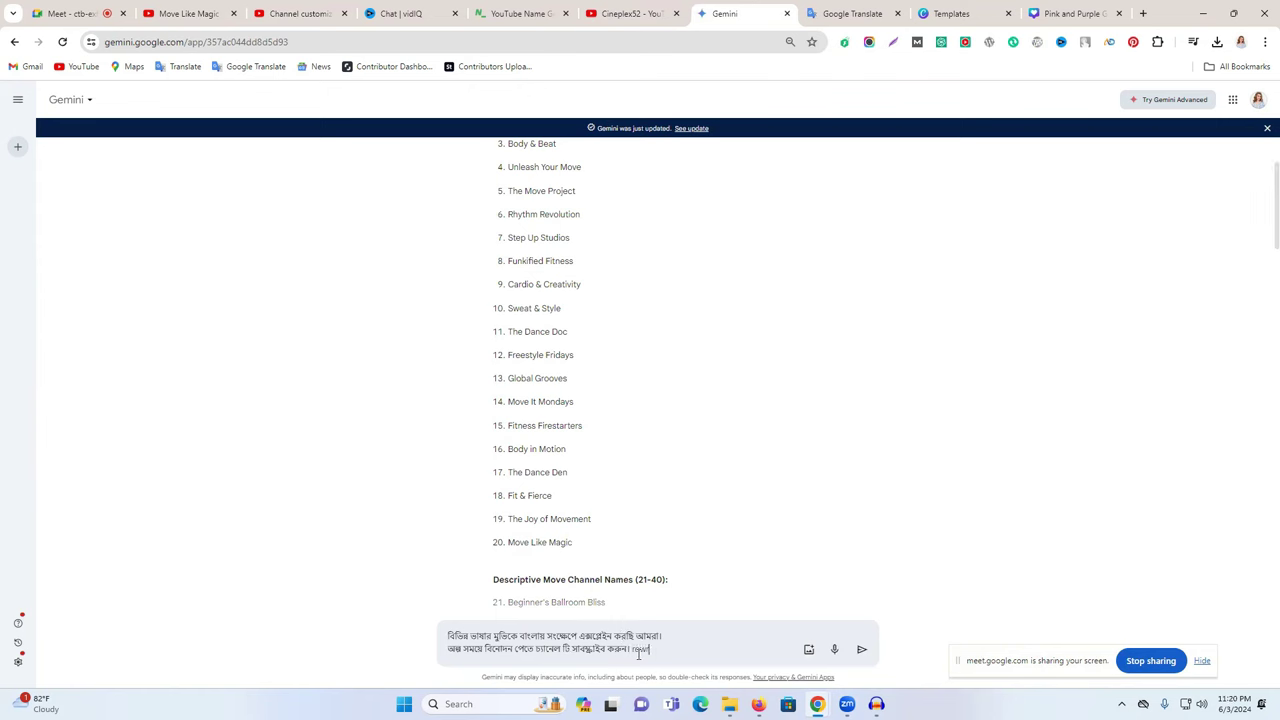
key("Return")
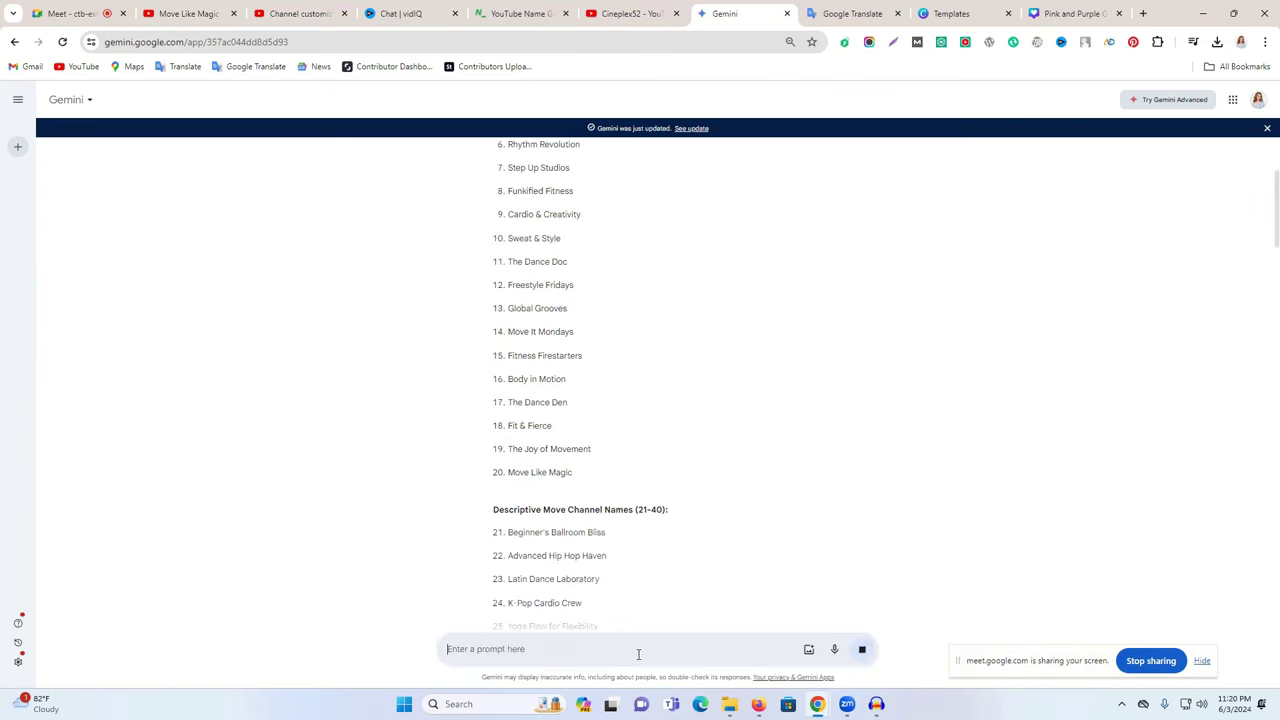
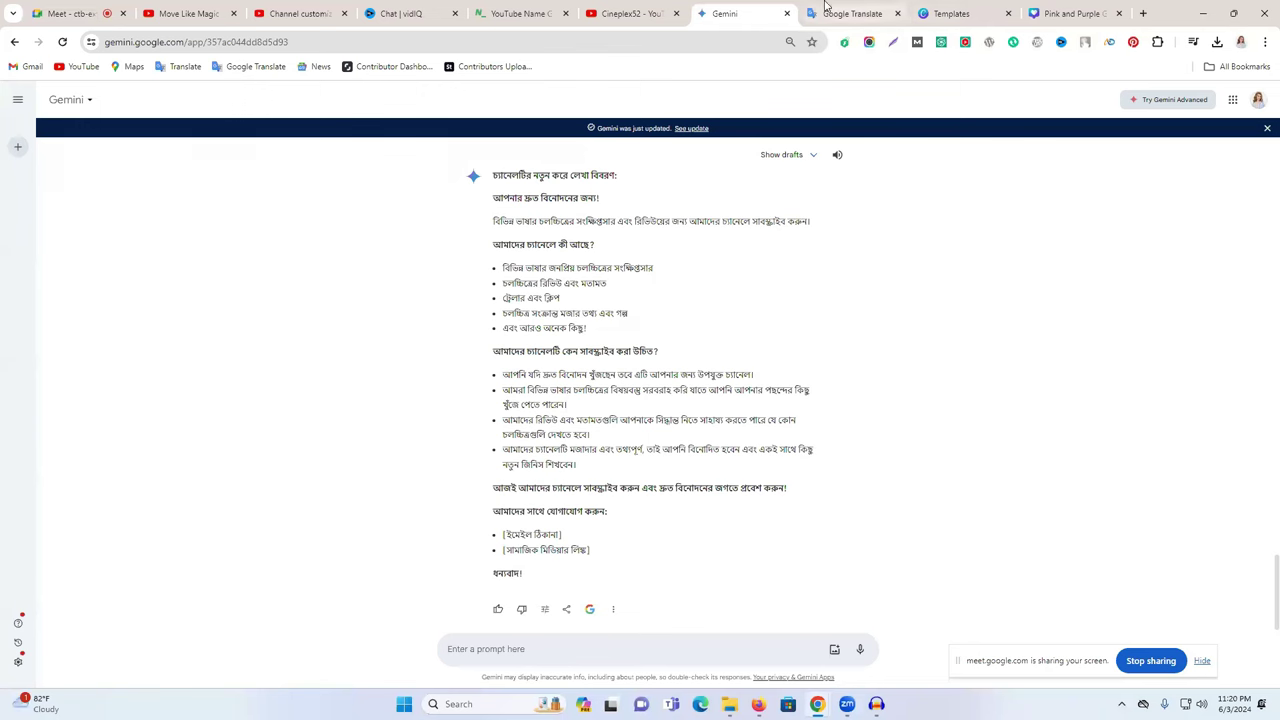
- Open the BD STORY Star channel's About details from the movie explanation results and select its first two description lines
left_click(634, 13)
left_click(14, 41)
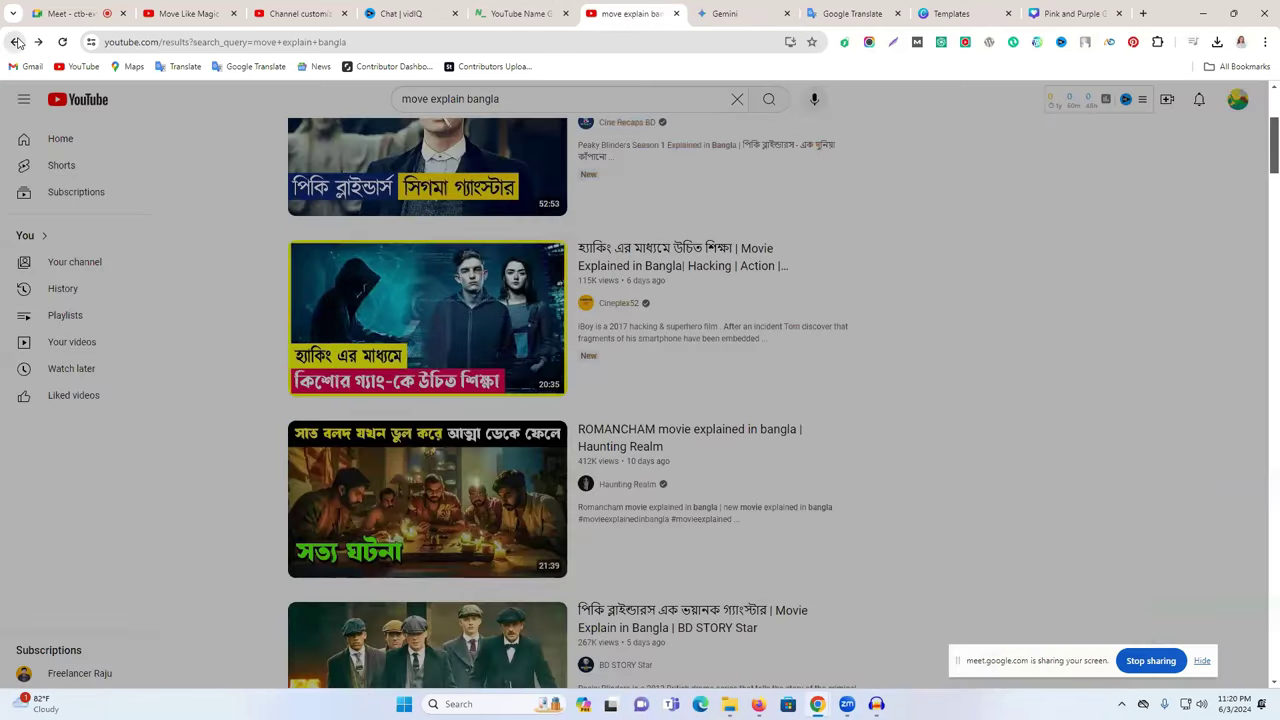
scroll(637, 354, "down", 3)
left_click(622, 333)
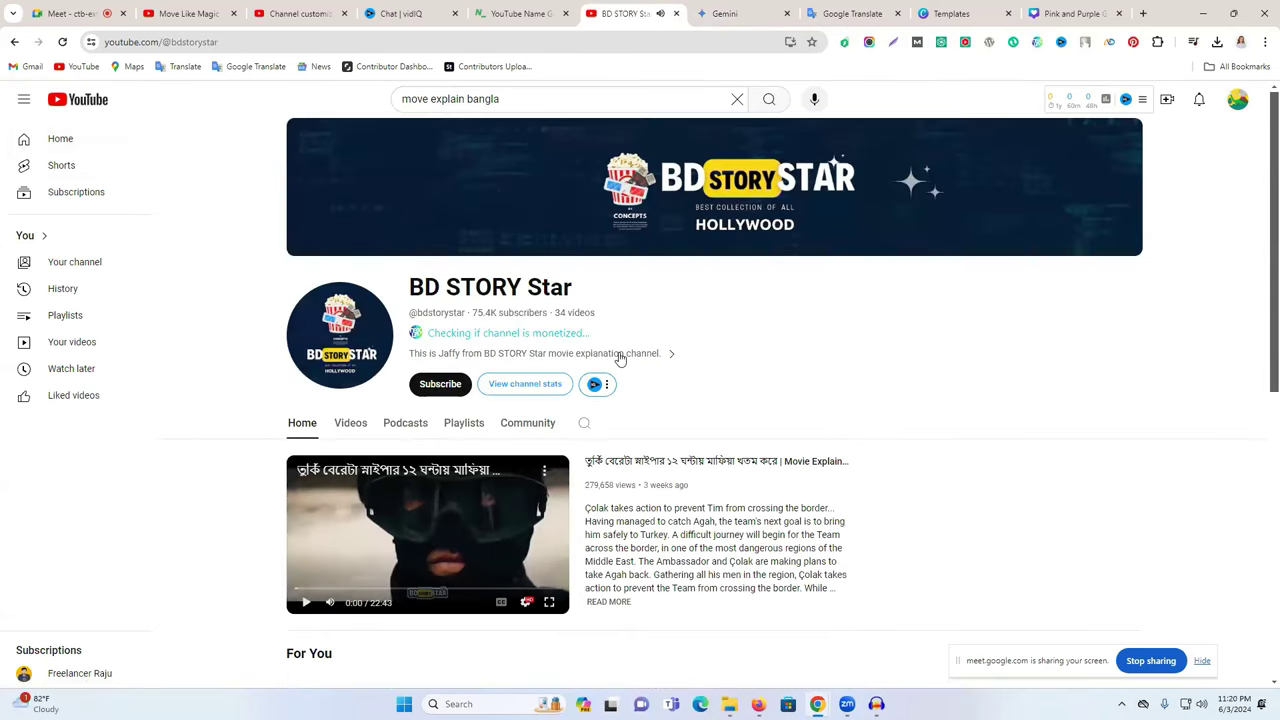
left_click(665, 354)
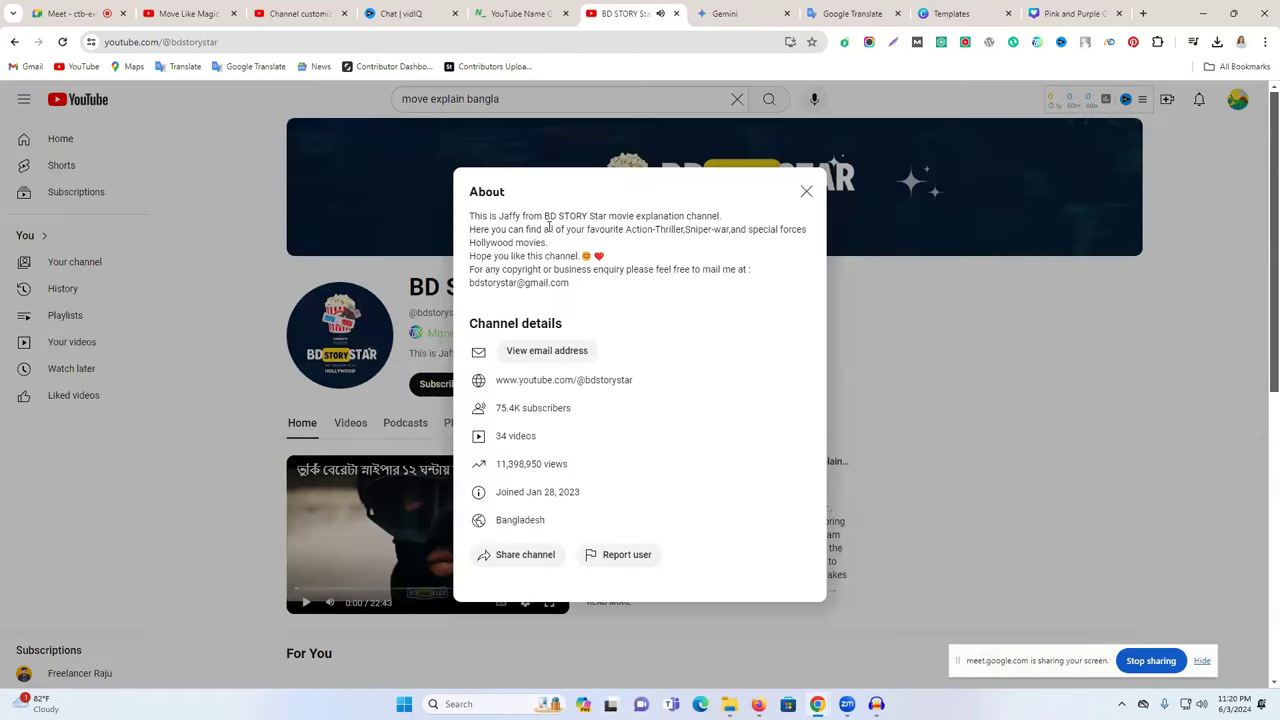
left_click_drag(557, 243, 460, 224)
key("ctrl+c")
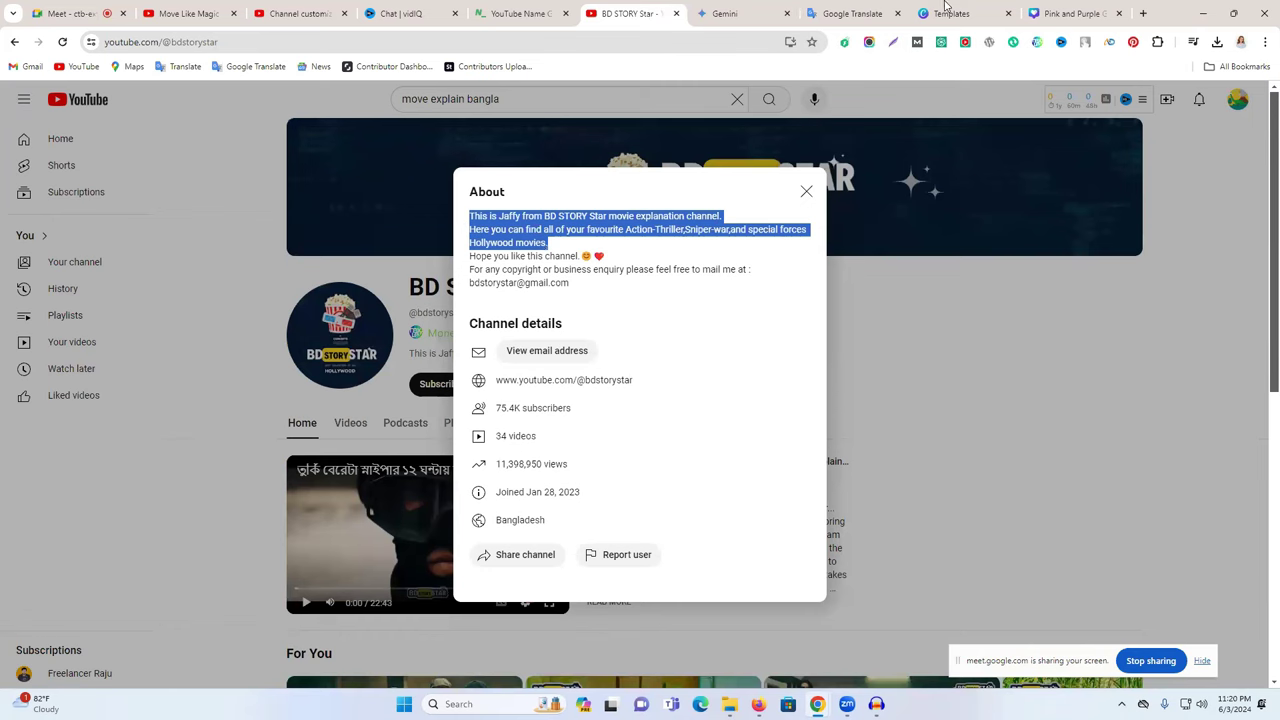
left_click(850, 13)
- Paste the copied channel description into Google Translate and delete the creator's name from the first line
left_click(610, 221)
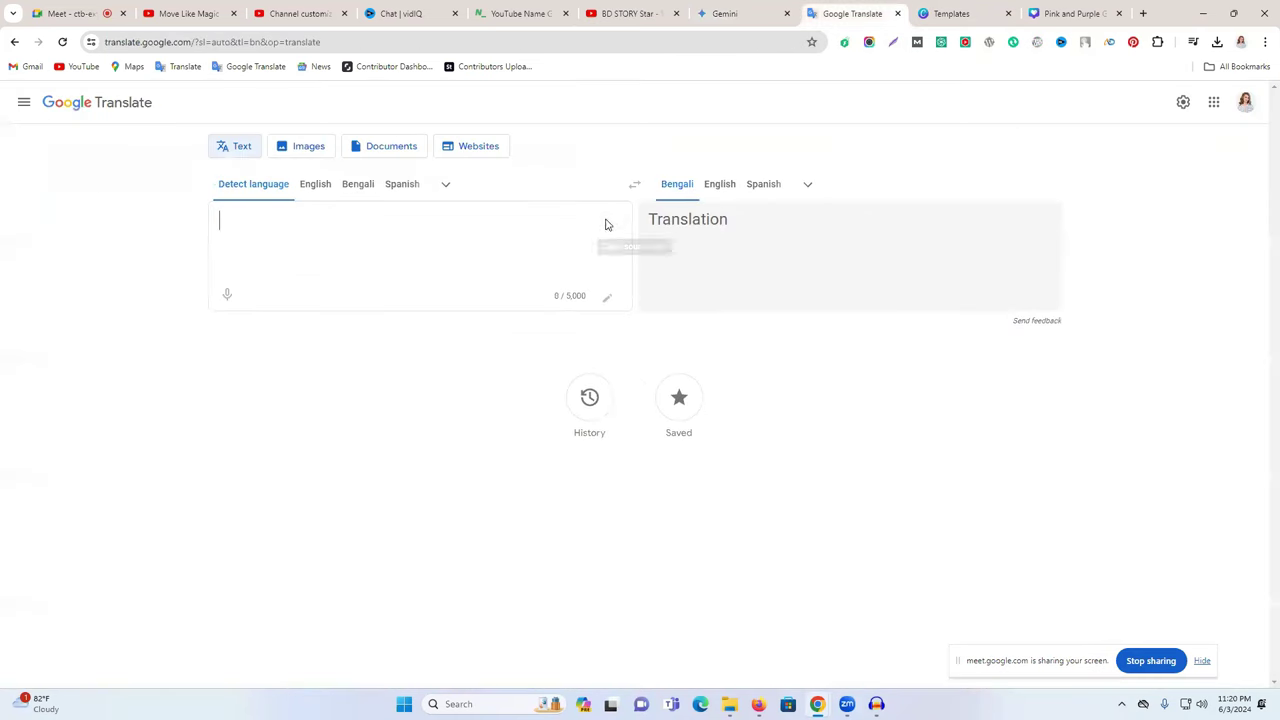
key("ctrl+v")
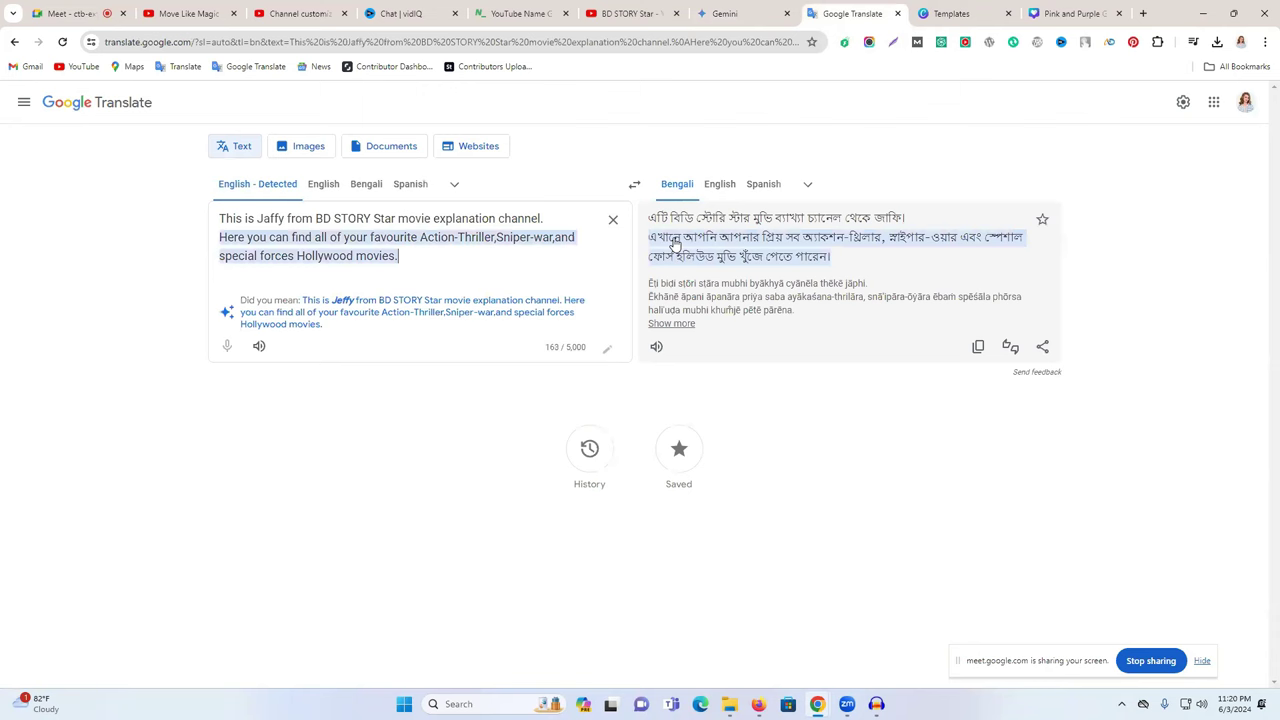
left_click_drag(372, 218, 255, 218)
key("BackSpace")
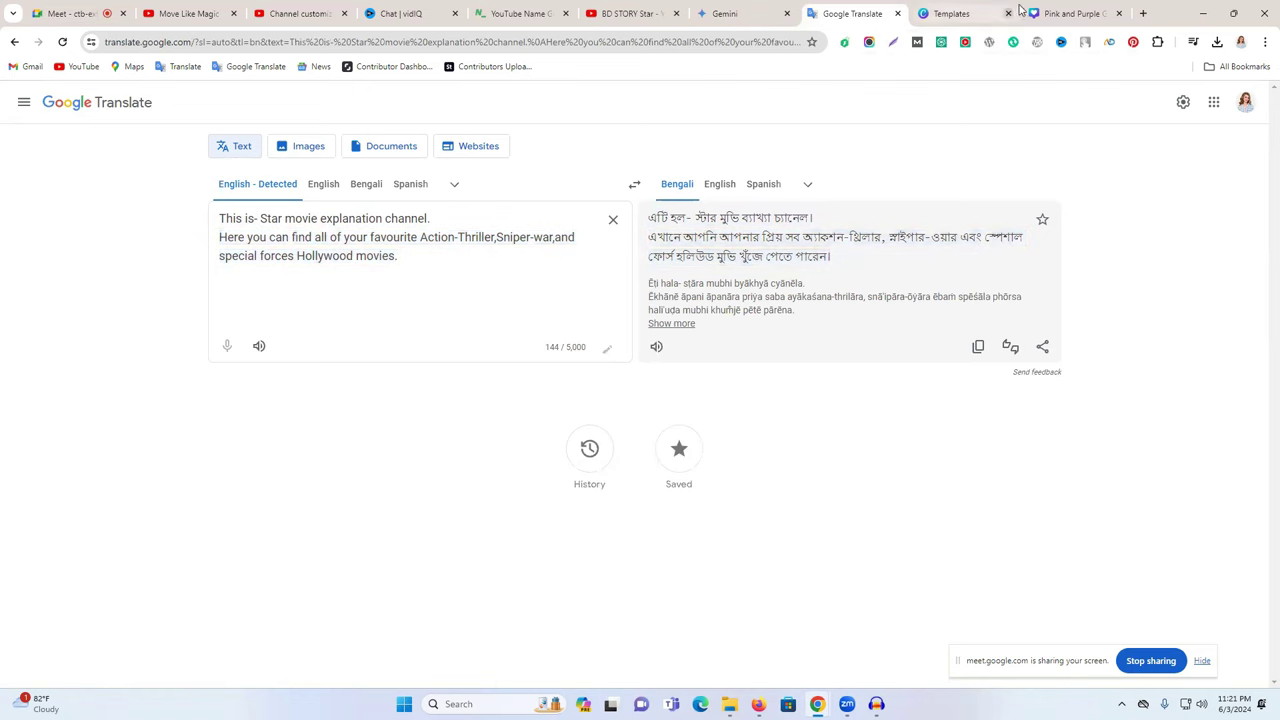
left_click(760, 7)
left_click(880, 8)
- Edit the earlier Gemini prompt and delete the word 'rewrite' from its end
left_click(725, 13)
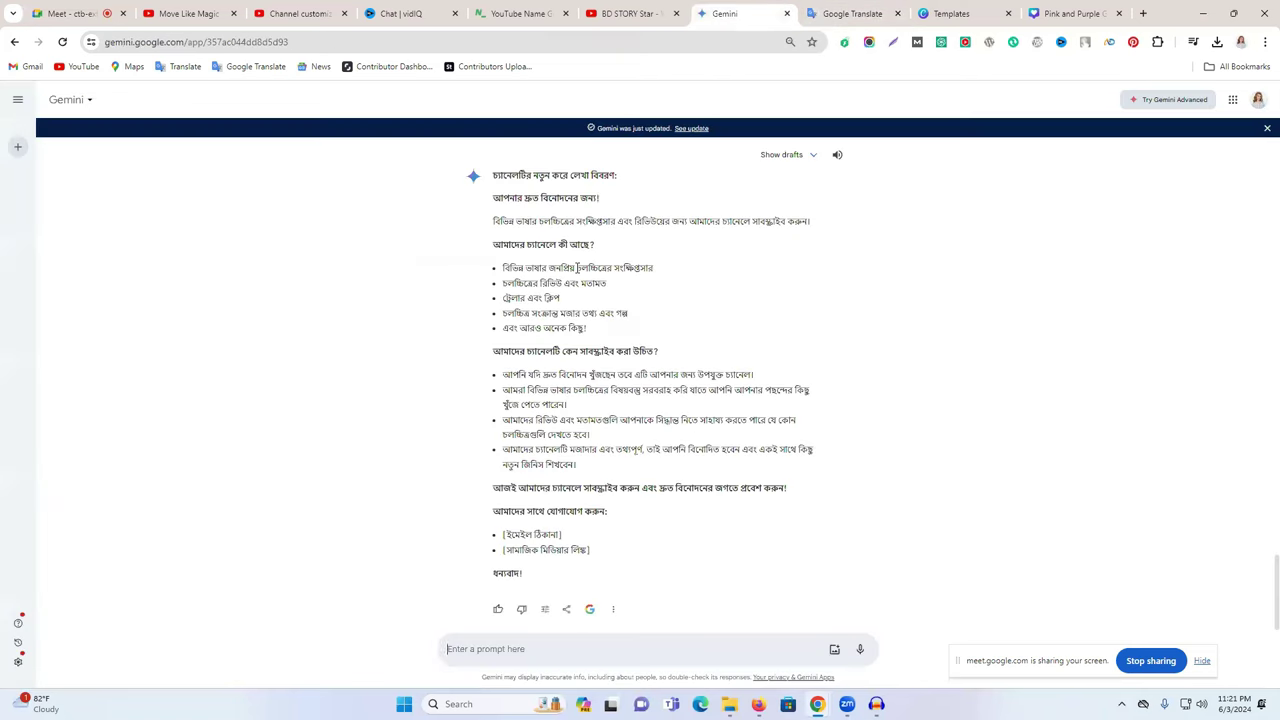
left_click_drag(503, 374, 614, 374)
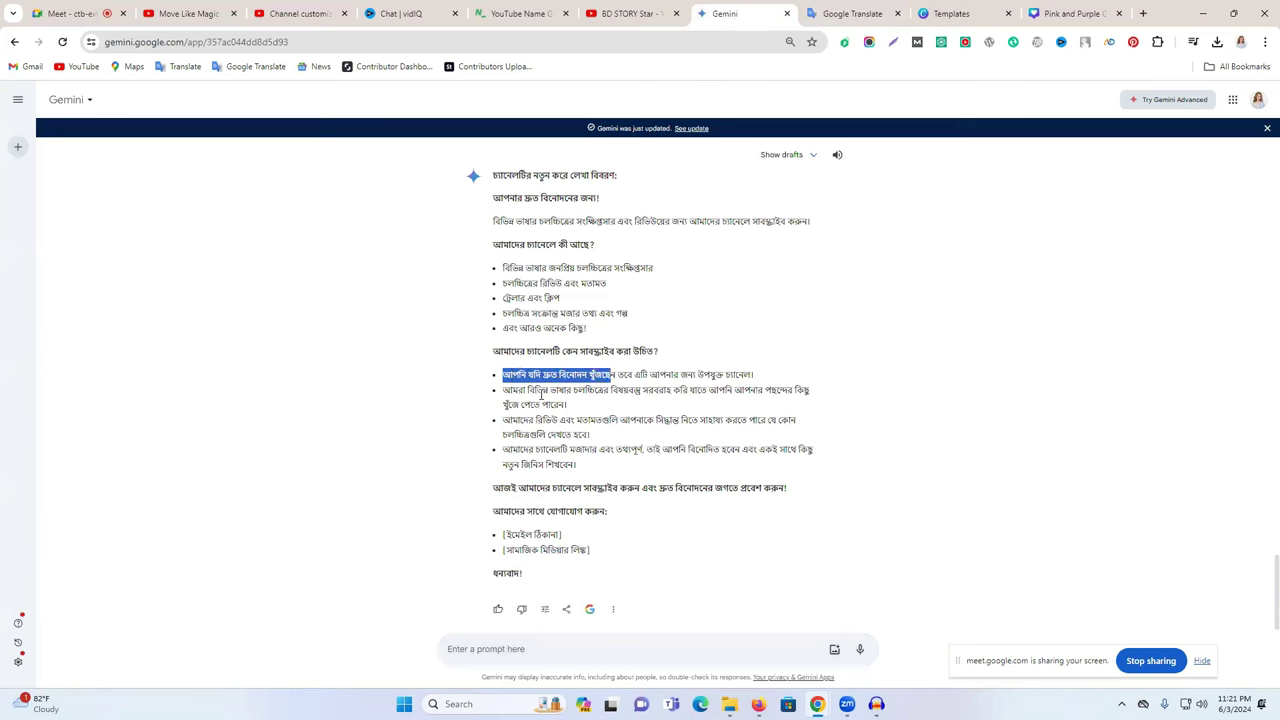
double_click(539, 390)
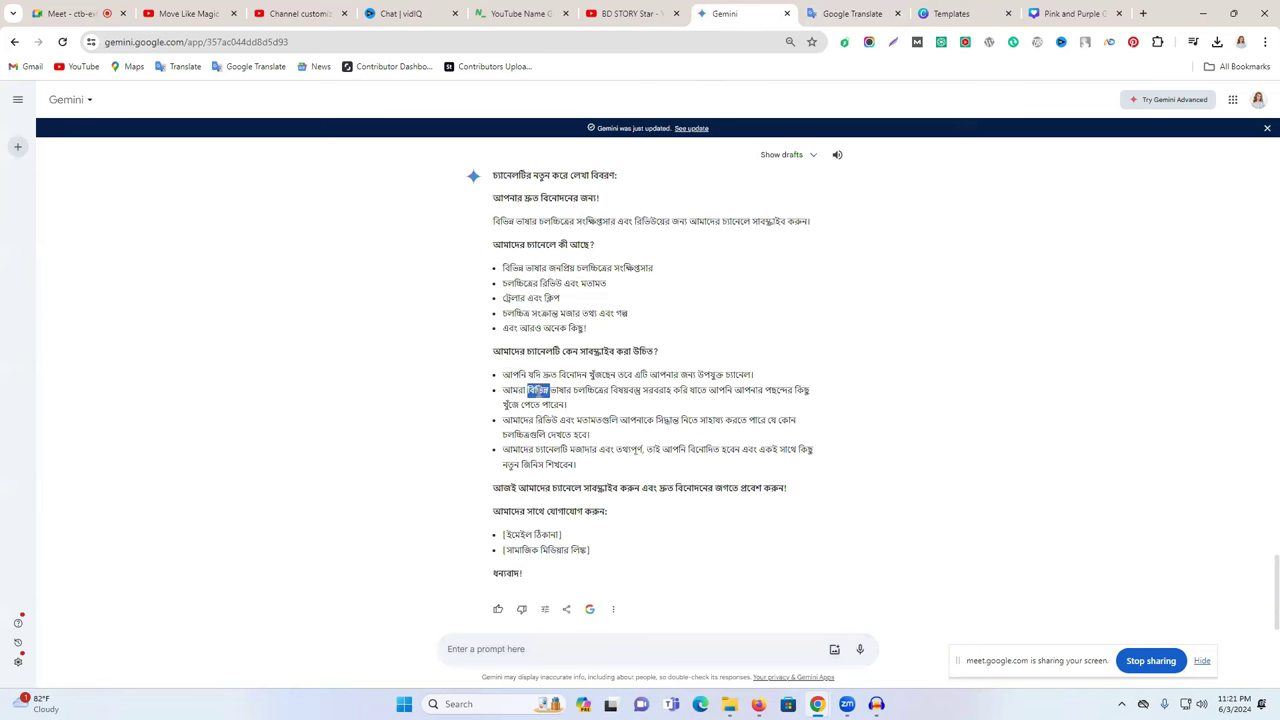
scroll(545, 392, "up", 3)
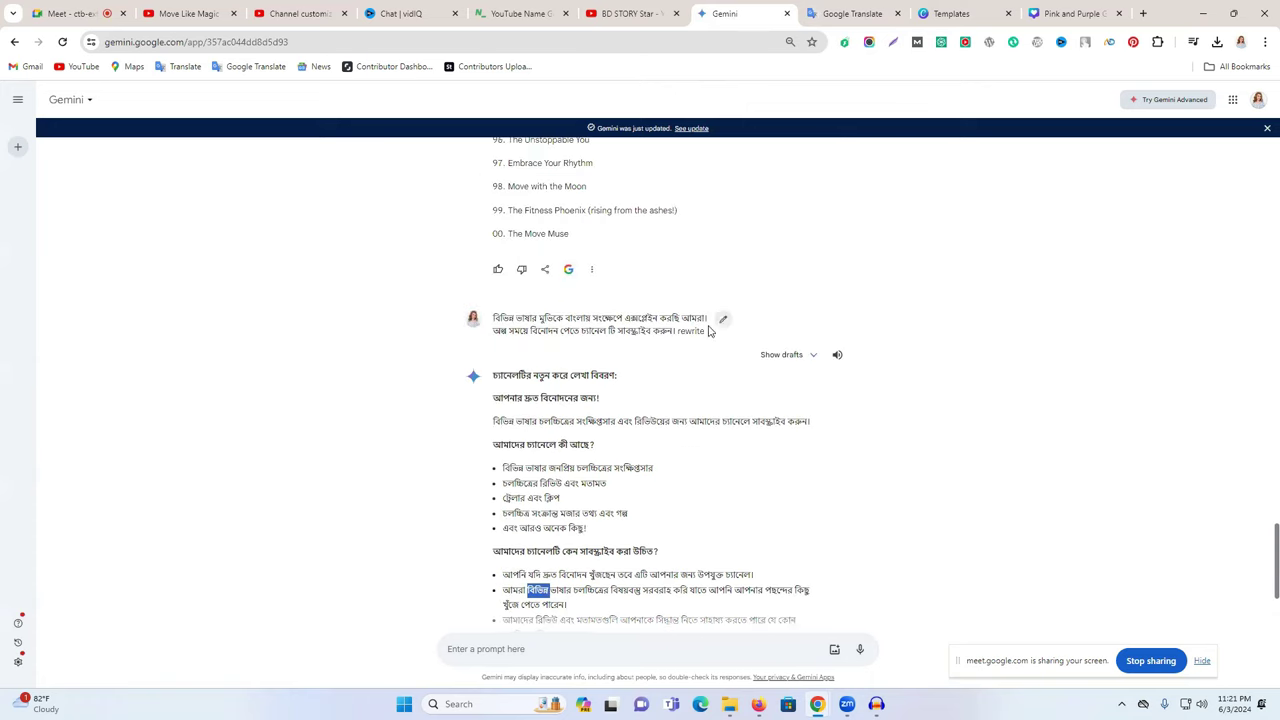
left_click(724, 320)
double_click(714, 339)
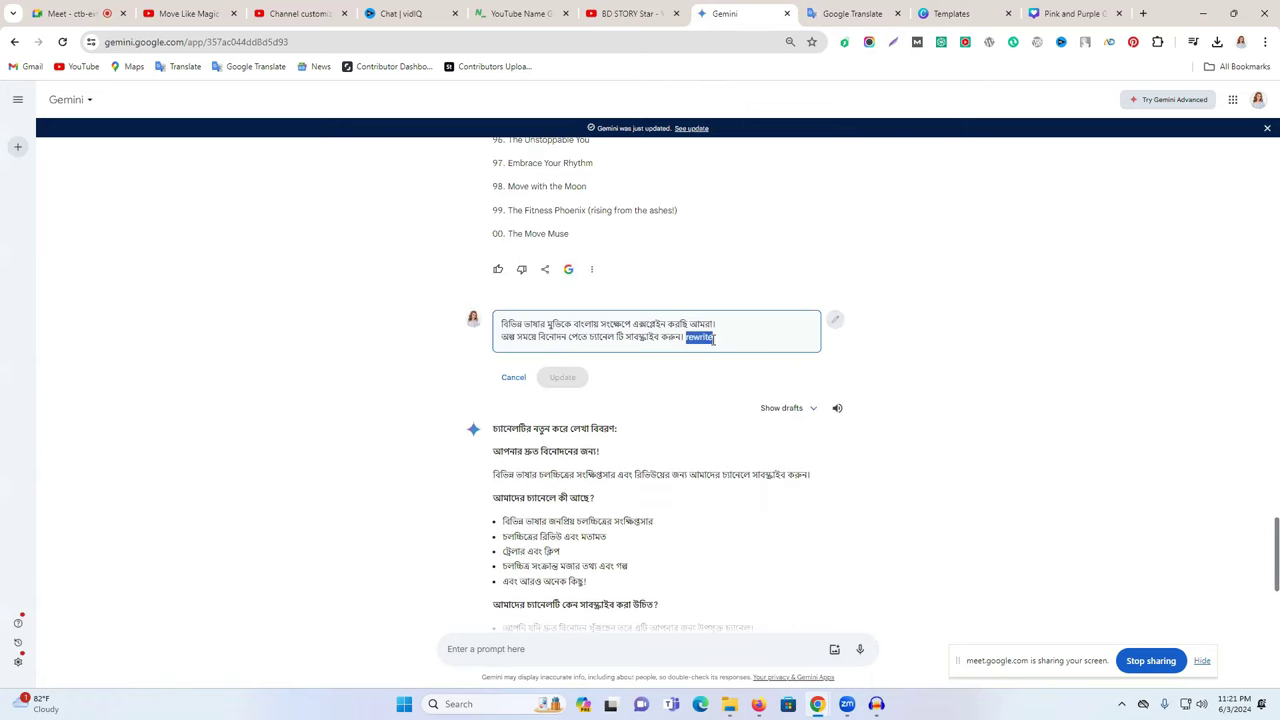
key("BackSpace")
- Dictate the description request in Bengali in Google Translate and copy it
left_click(850, 13)
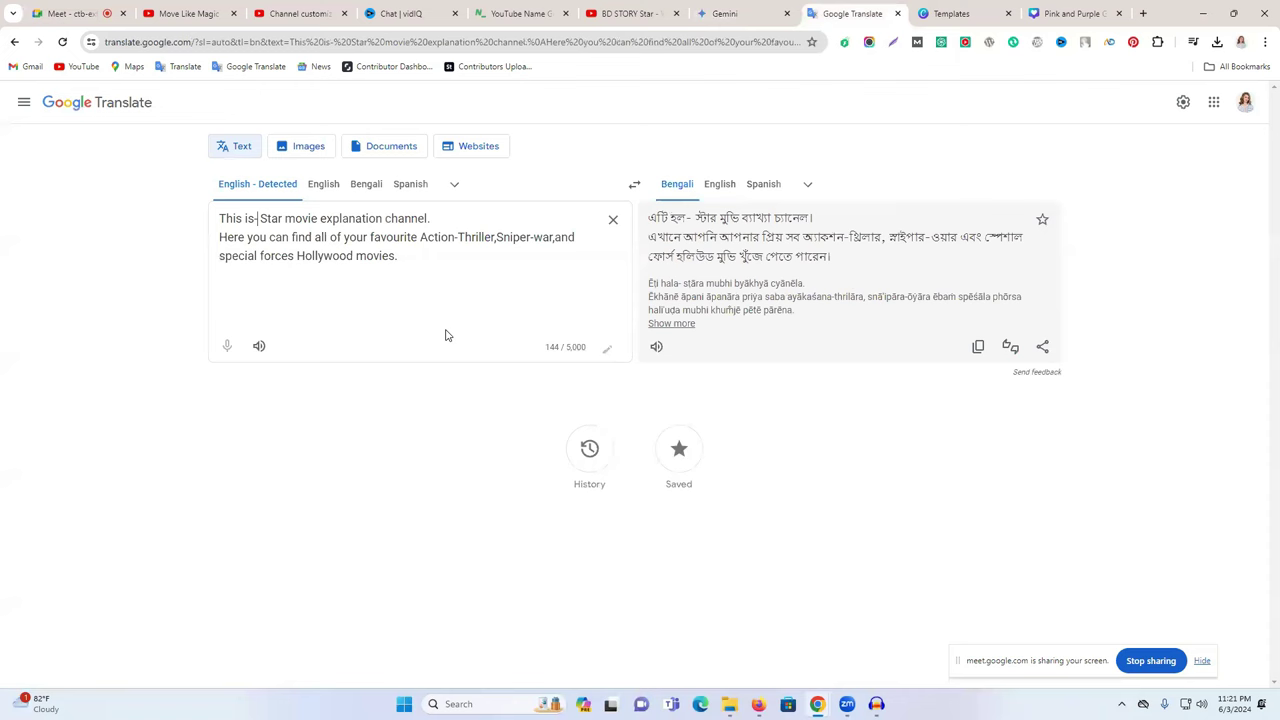
left_click(362, 184)
left_click(227, 345)
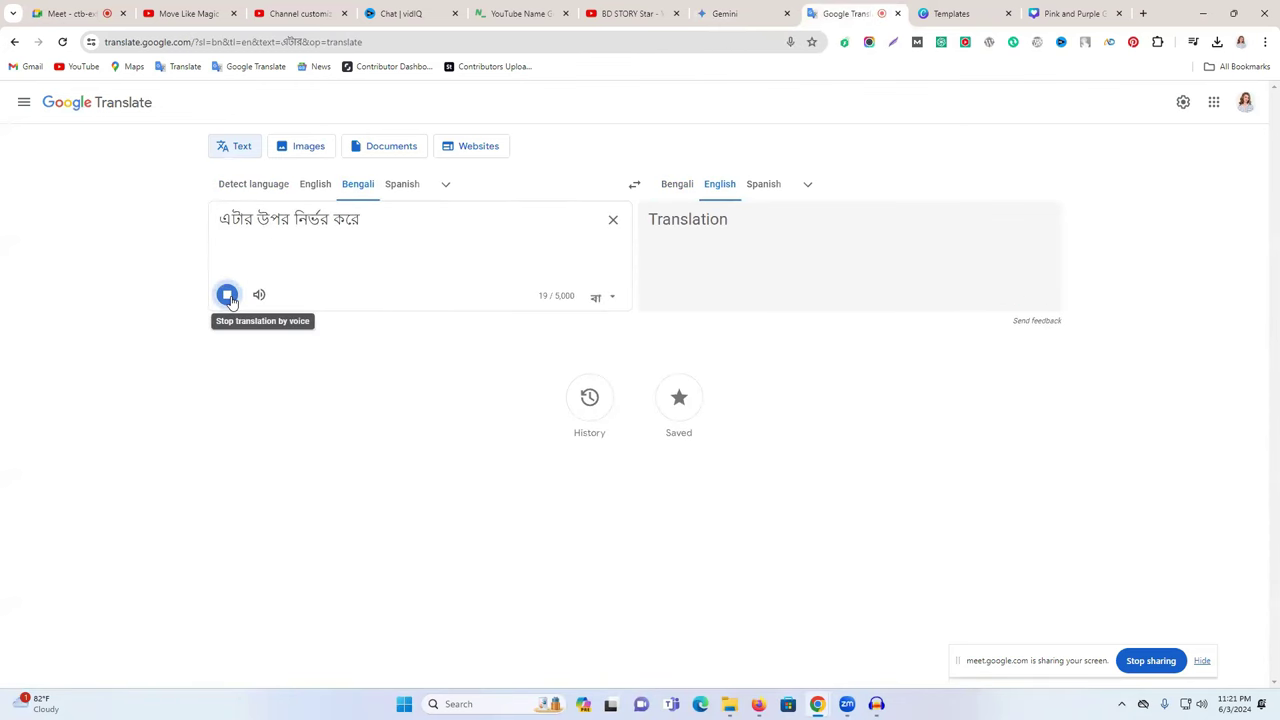
left_click(228, 295)
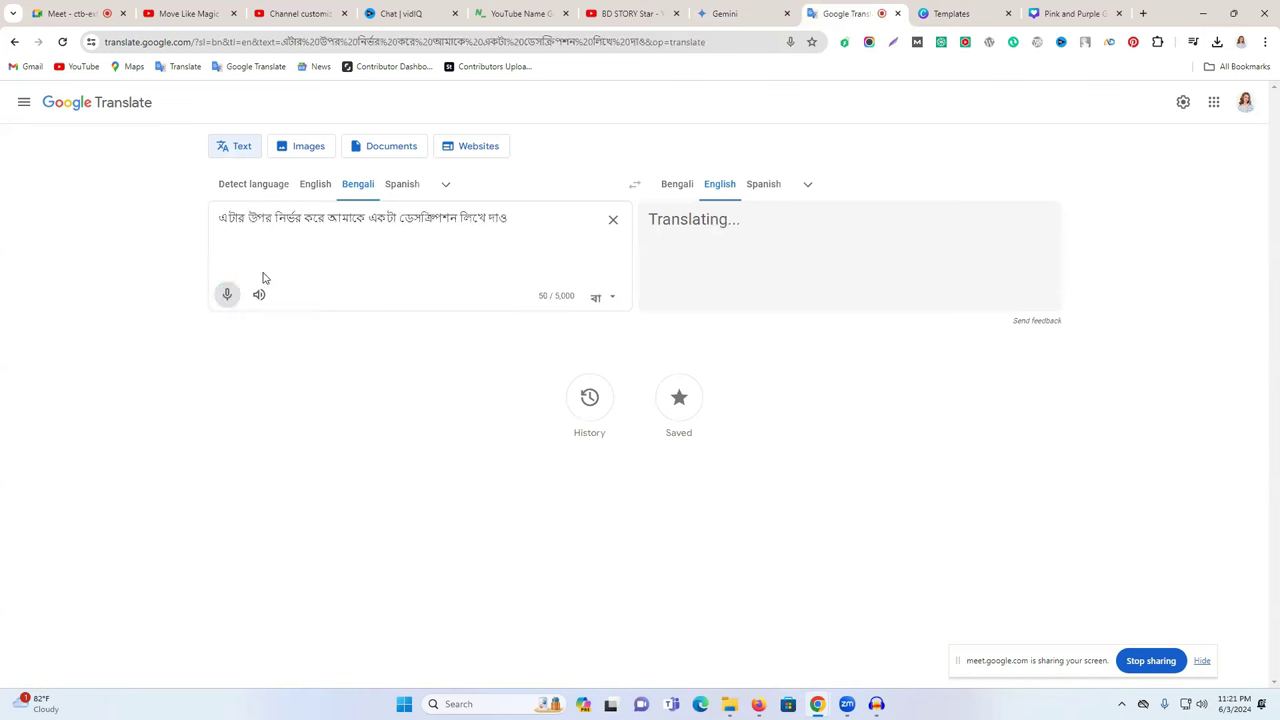
triple_click(333, 220)
right_click(333, 226)
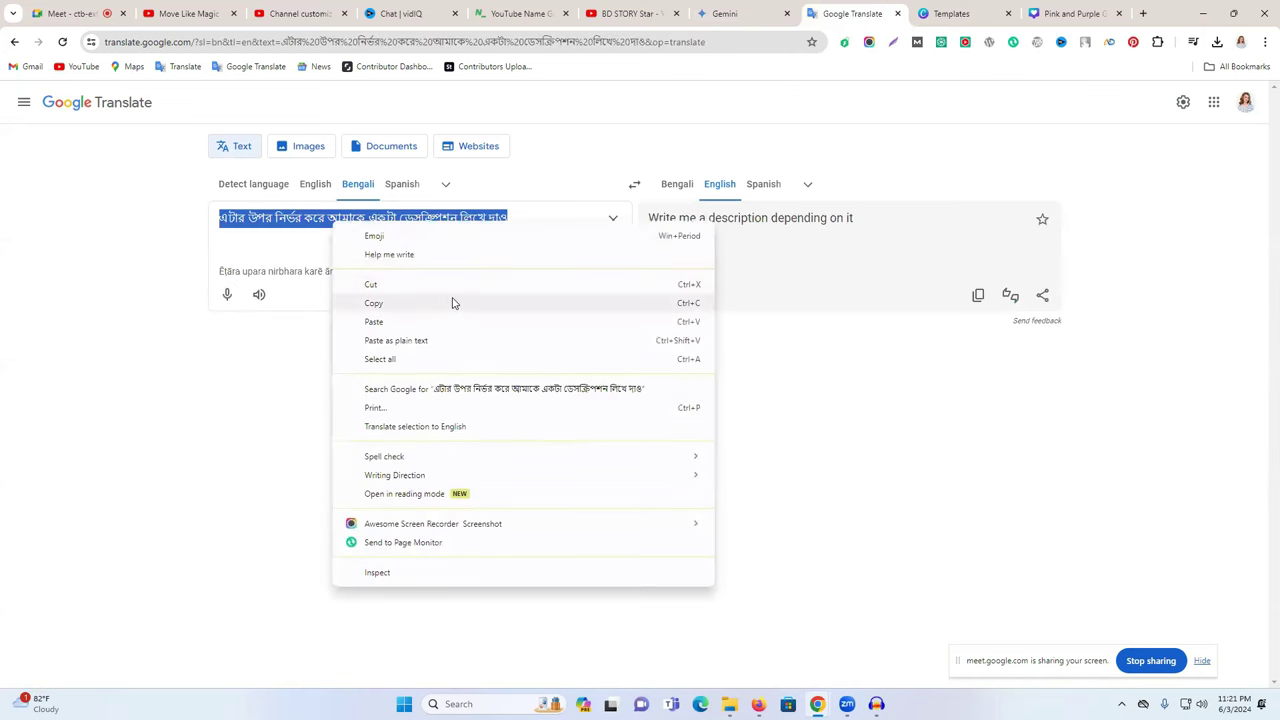
left_click(451, 303)
- Paste the Bengali request into the Gemini prompt and resubmit it with Update
left_click(728, 13)
key("ctrl+v")
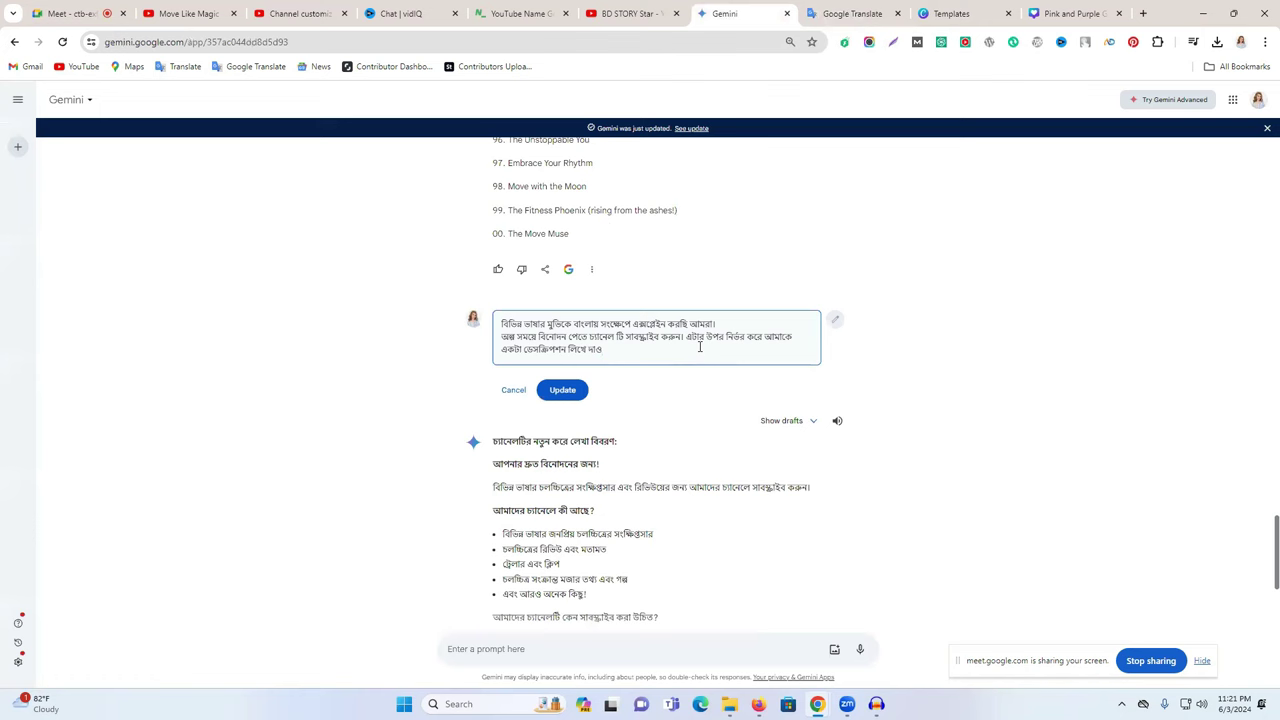
left_click(566, 391)
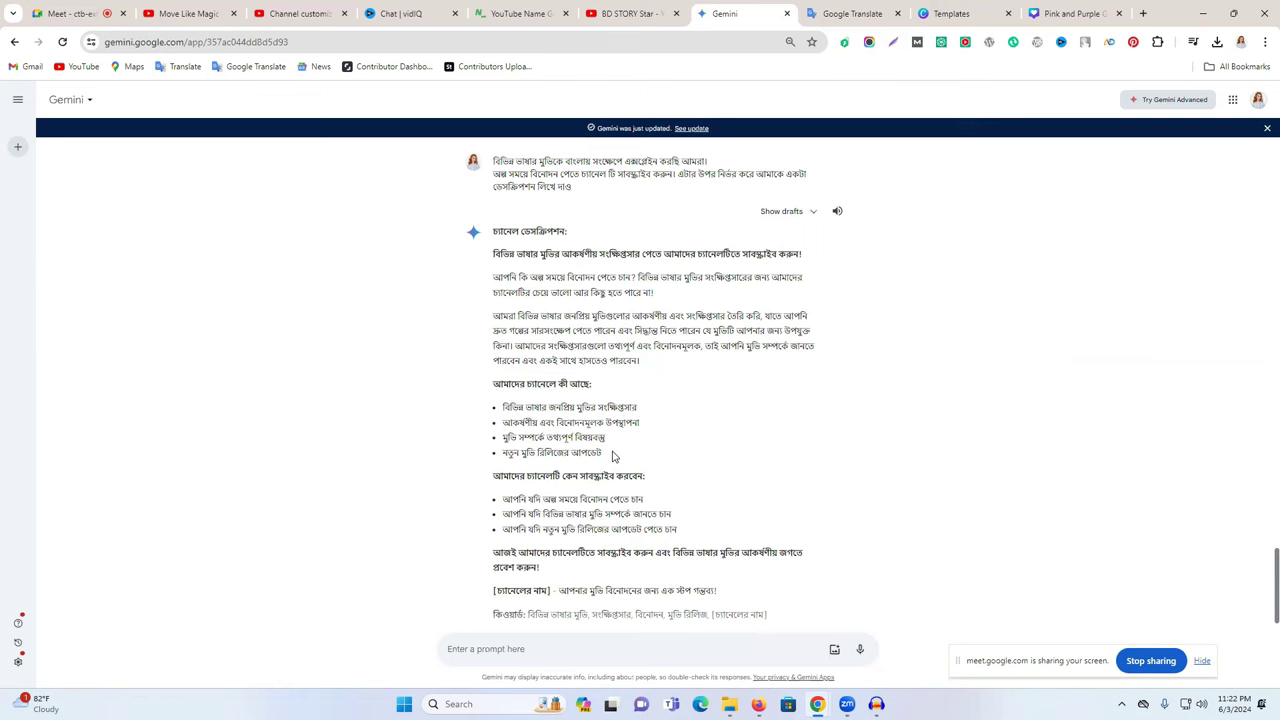
- Copy Gemini's new Bengali channel description and paste it into Google Translate for an English translation
scroll(609, 453, "down", 1)
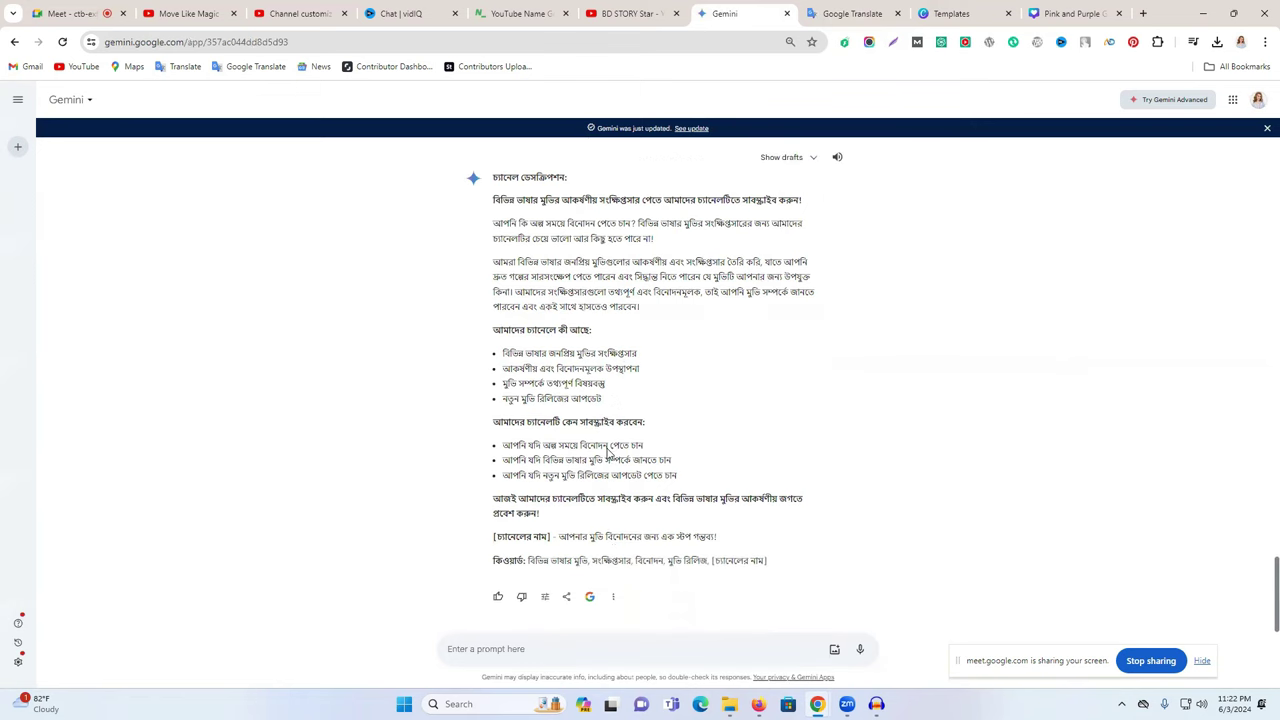
scroll(686, 521, "up", 3)
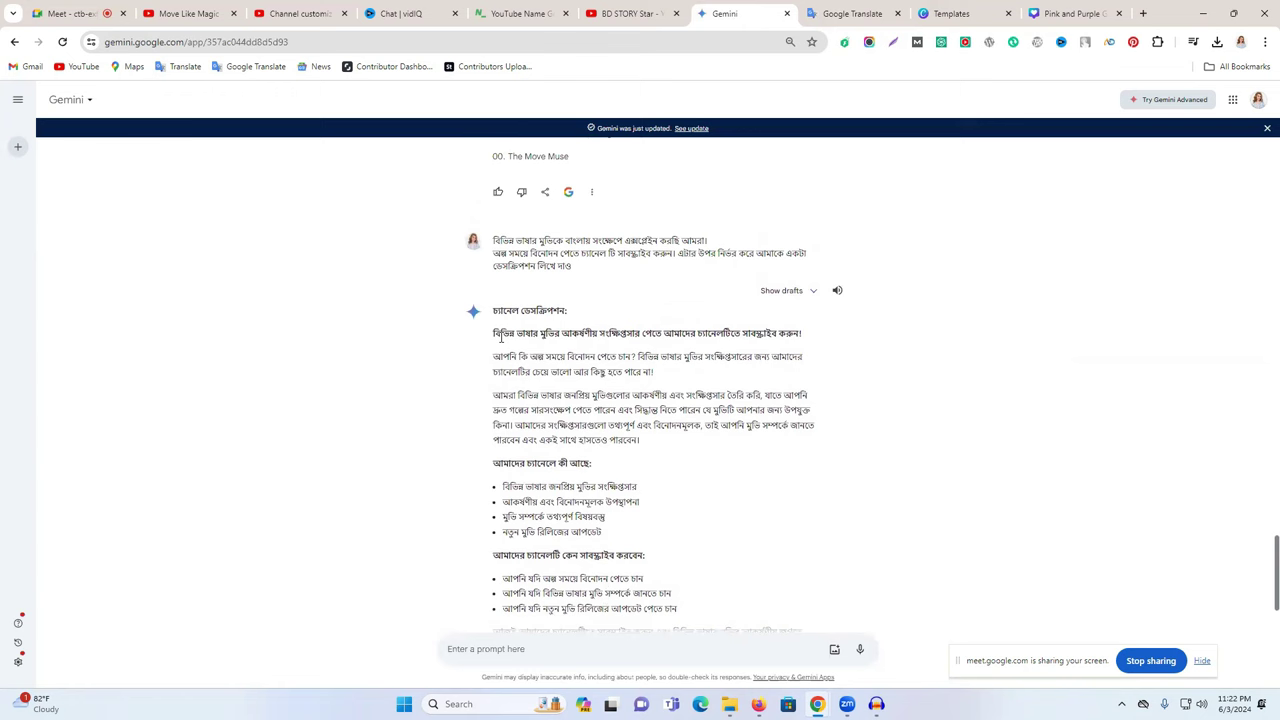
left_click_drag(495, 332, 620, 395)
scroll(620, 395, "down", 3)
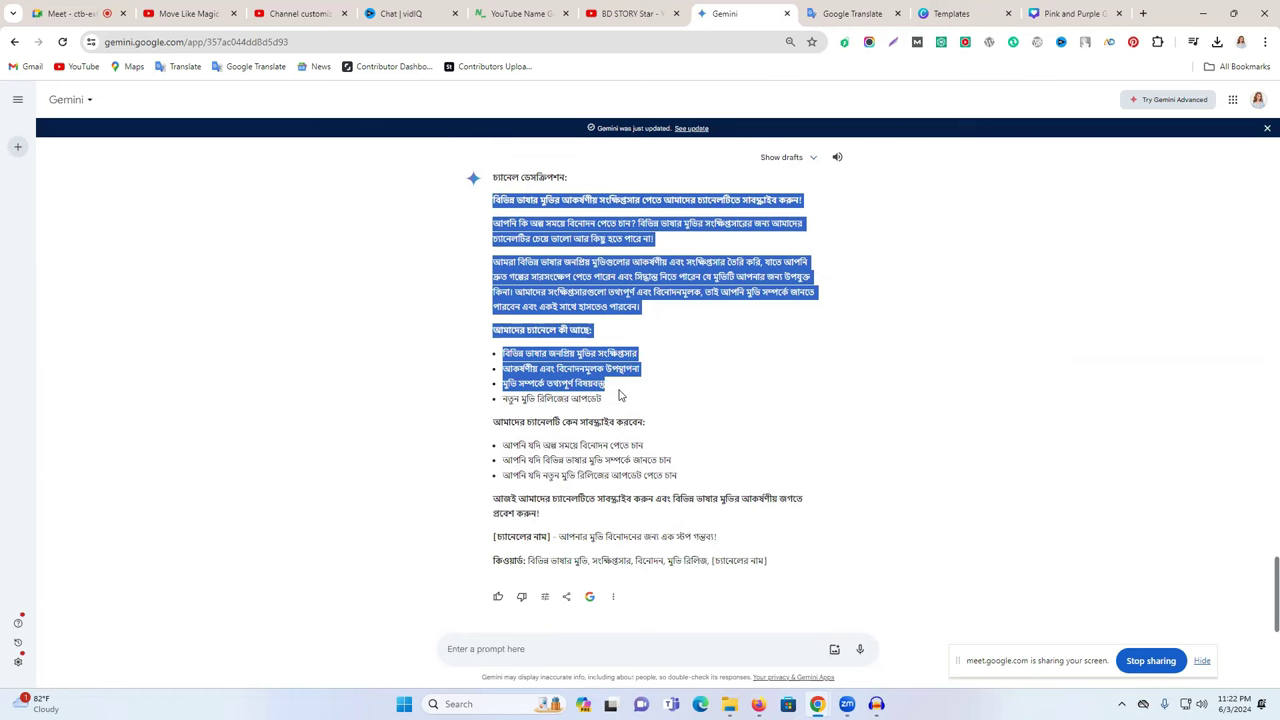
left_click_drag(618, 395, 683, 464)
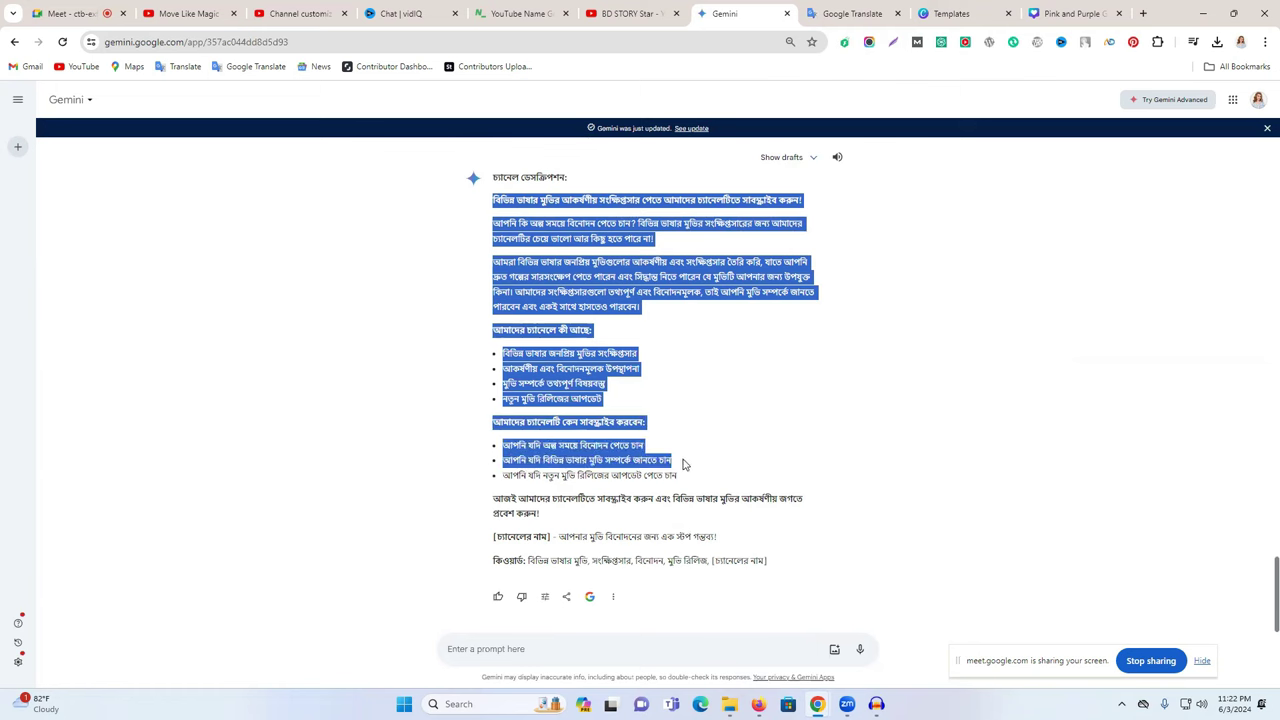
left_click_drag(683, 464, 731, 545)
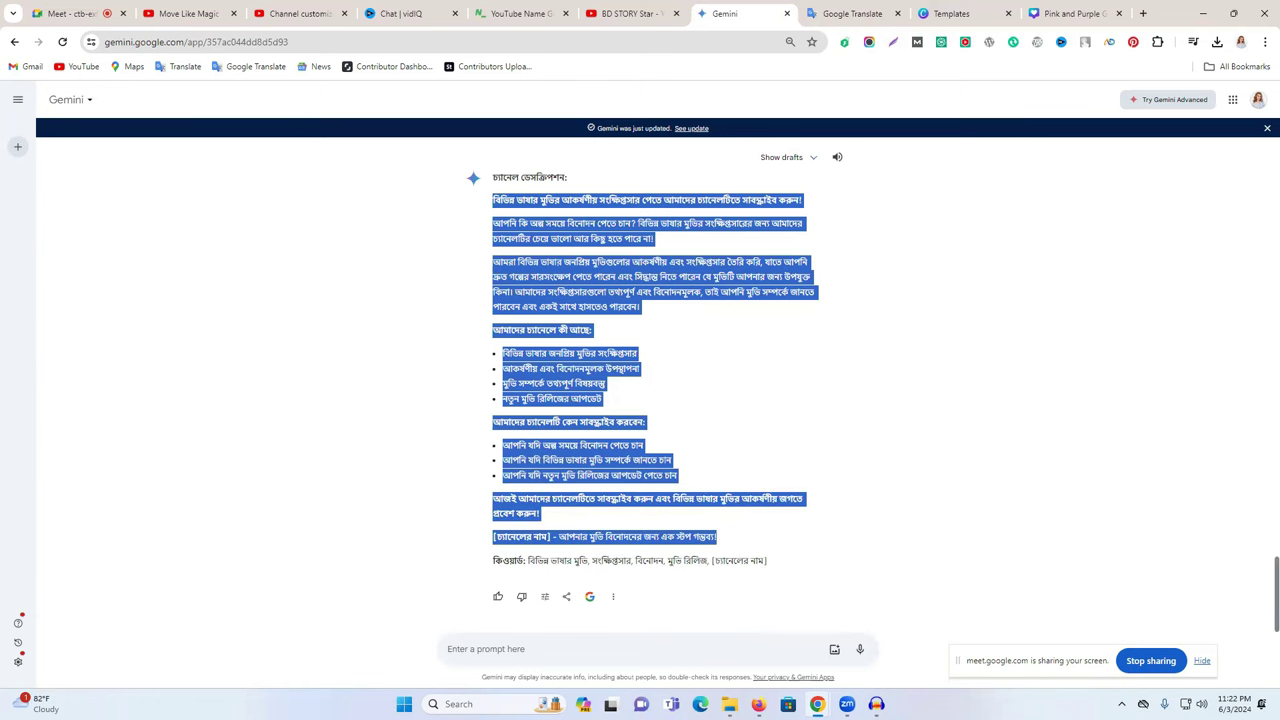
left_click(851, 13)
key("ctrl+v")
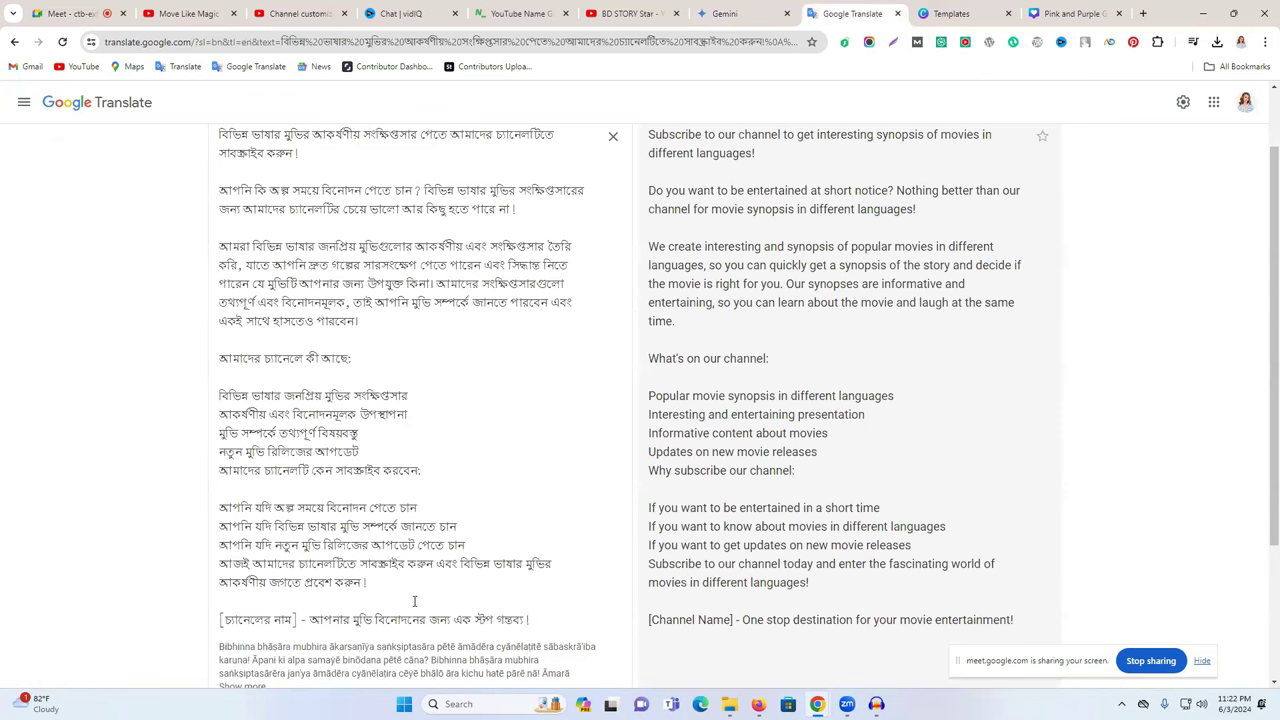
left_click_drag(530, 620, 222, 210)
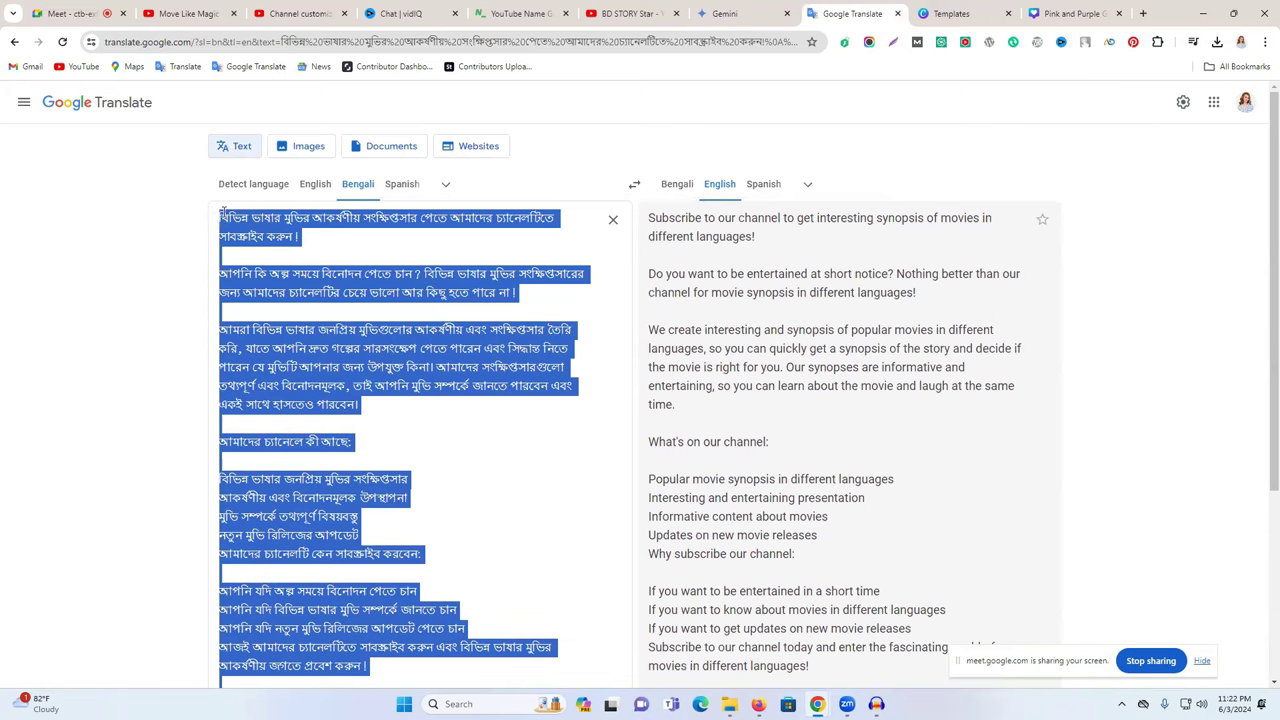
- Paste the Bengali channel description into the empty YouTube Studio Description field
left_click(300, 13)
left_click(305, 462)
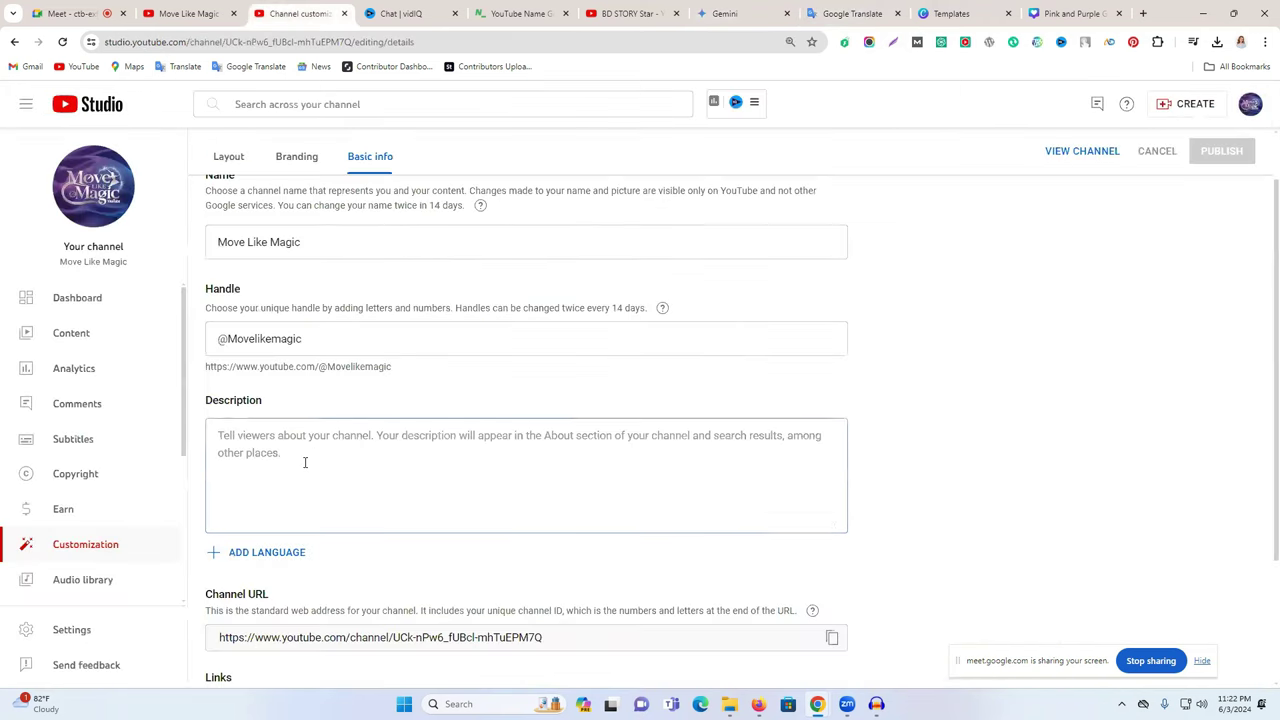
key("ctrl+v")
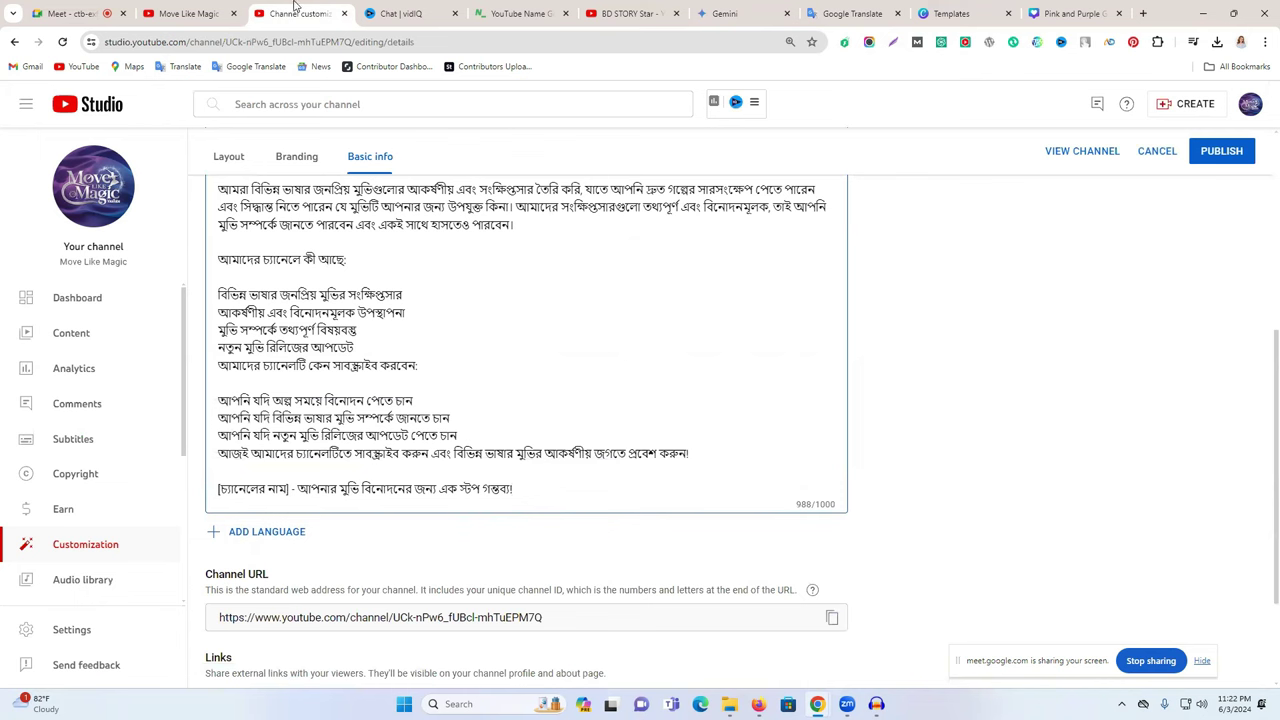
- Get the Bengali transliteration of 'Move Like Magic' in Google Translate
left_click(190, 13)
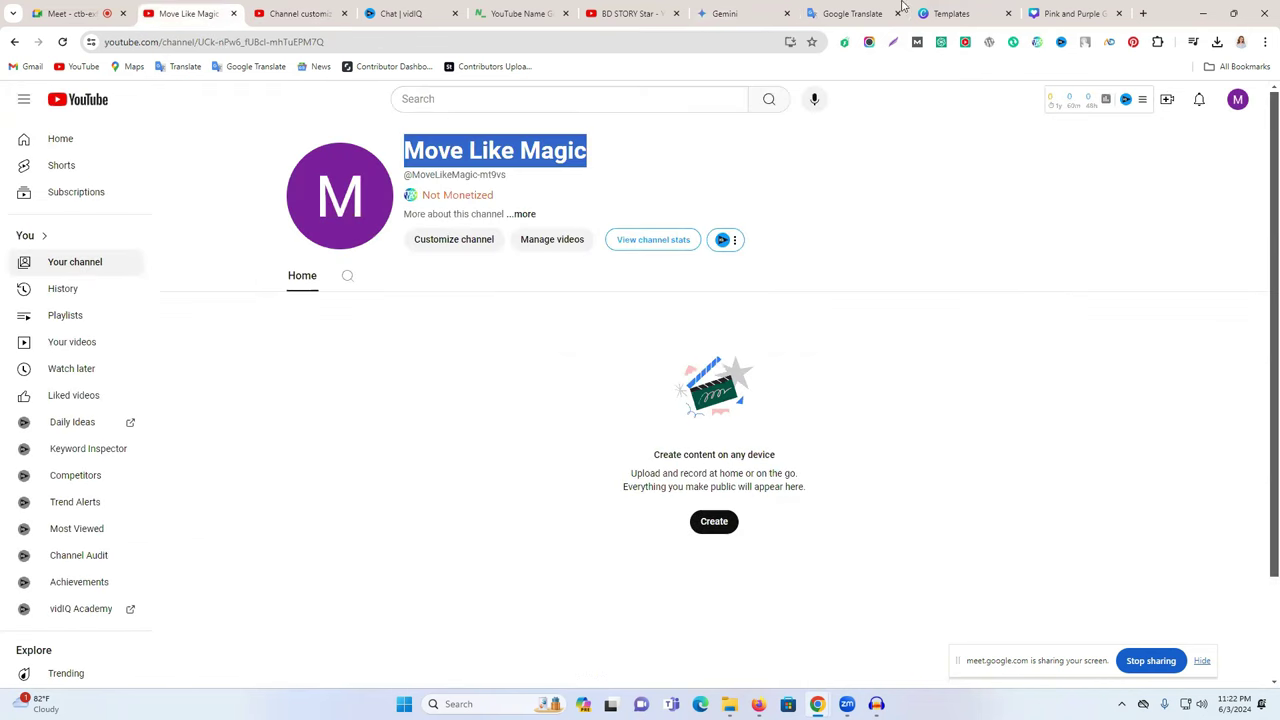
left_click(724, 13)
left_click(850, 13)
left_click(614, 220)
type("Move Like Magic")
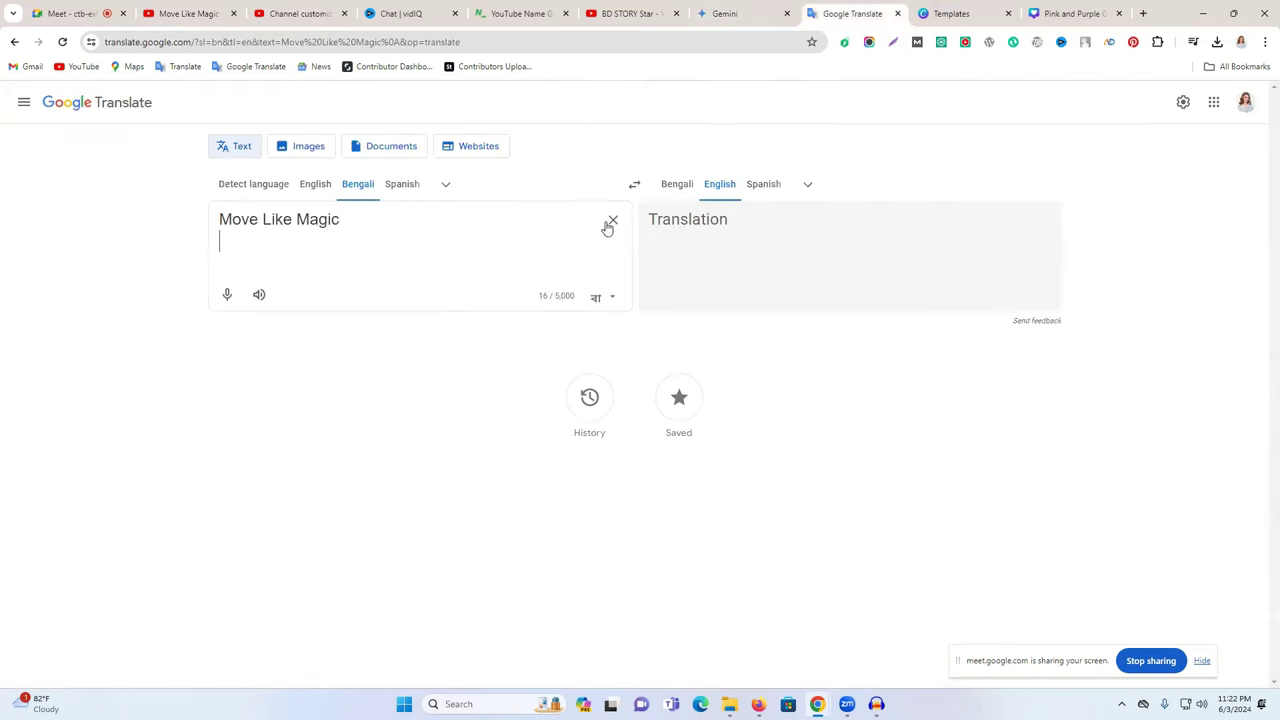
left_click(676, 186)
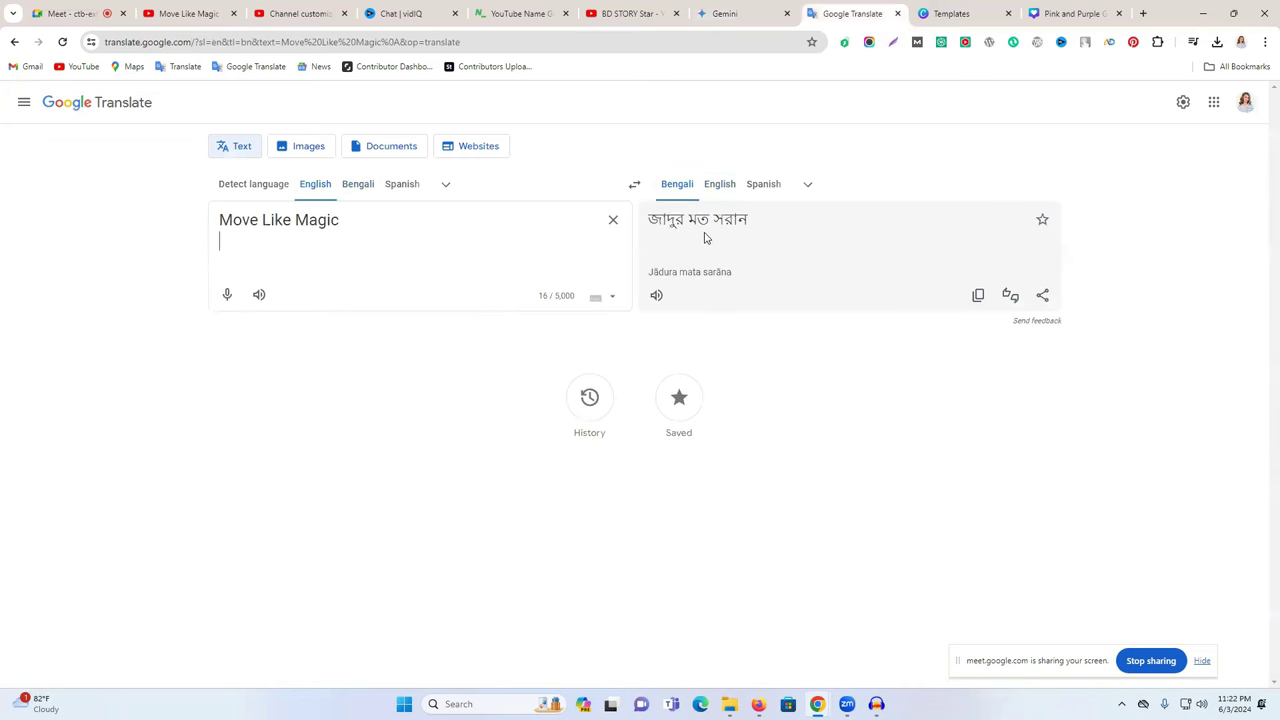
left_click(362, 186)
triple_click(268, 266)
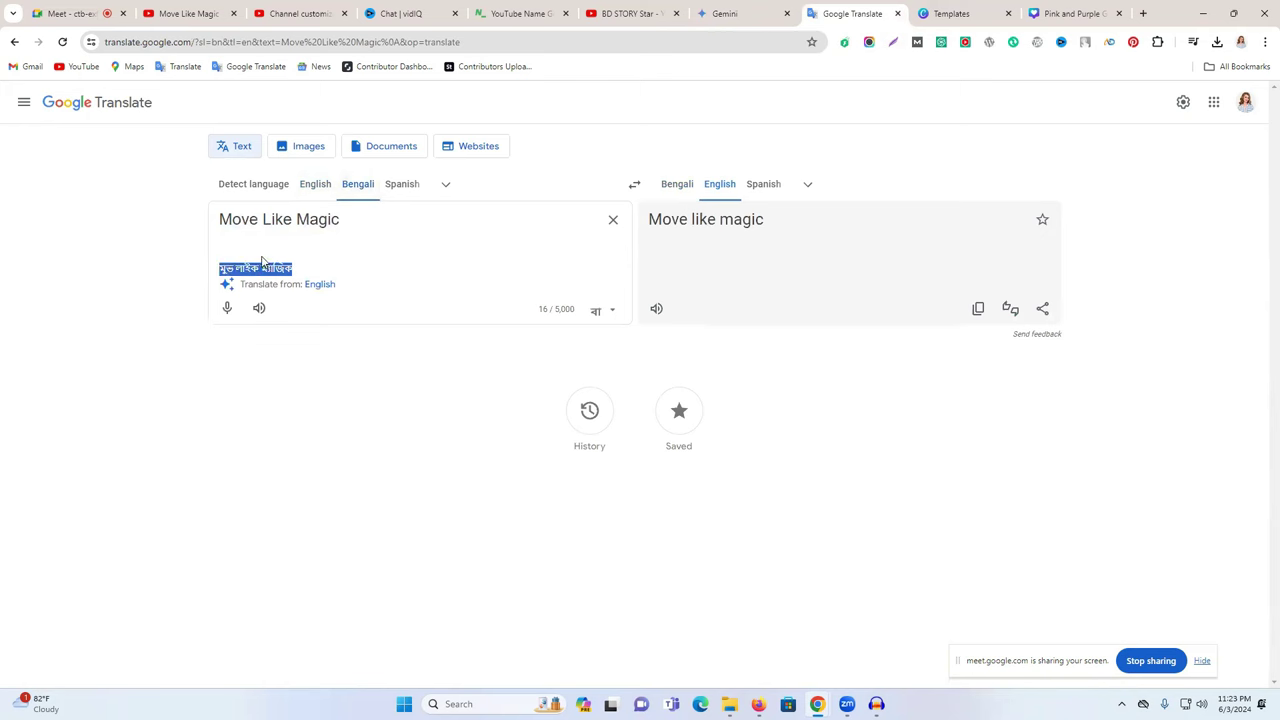
double_click(248, 220)
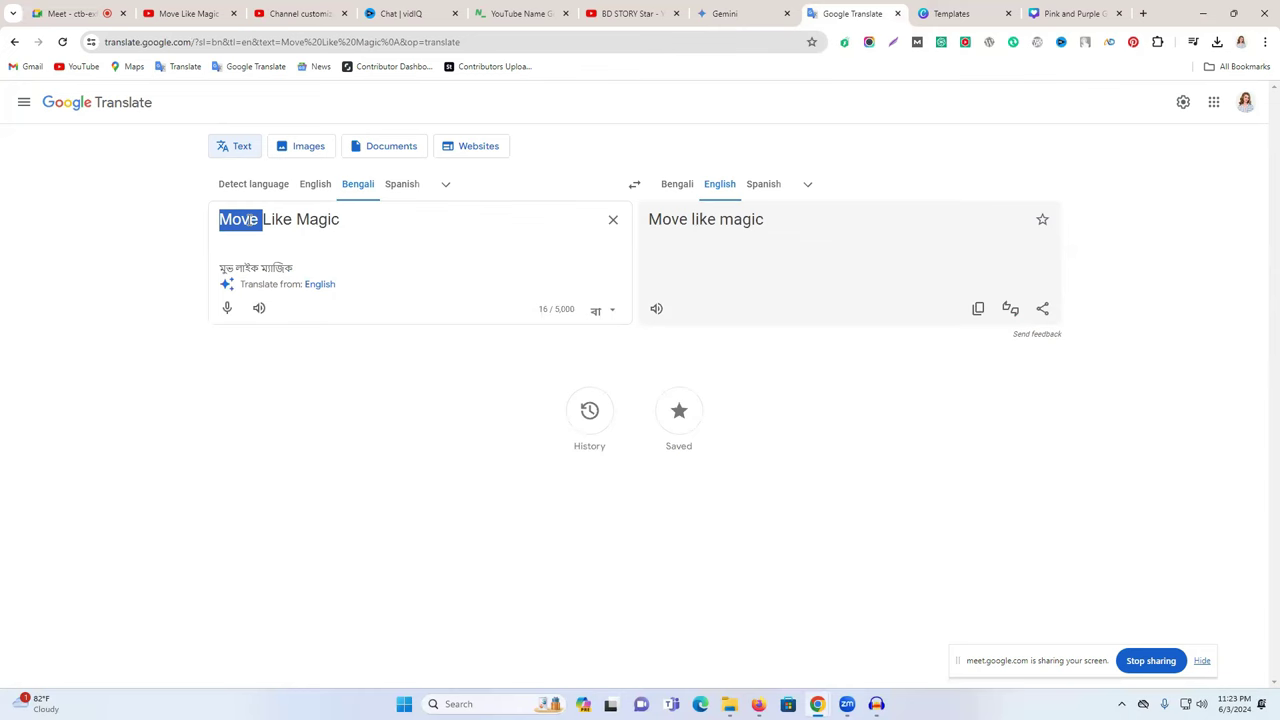
- Replace the [চ্যানেলের নাম] placeholder in the closing line with 'Move Like Magic'
left_click(322, 12)
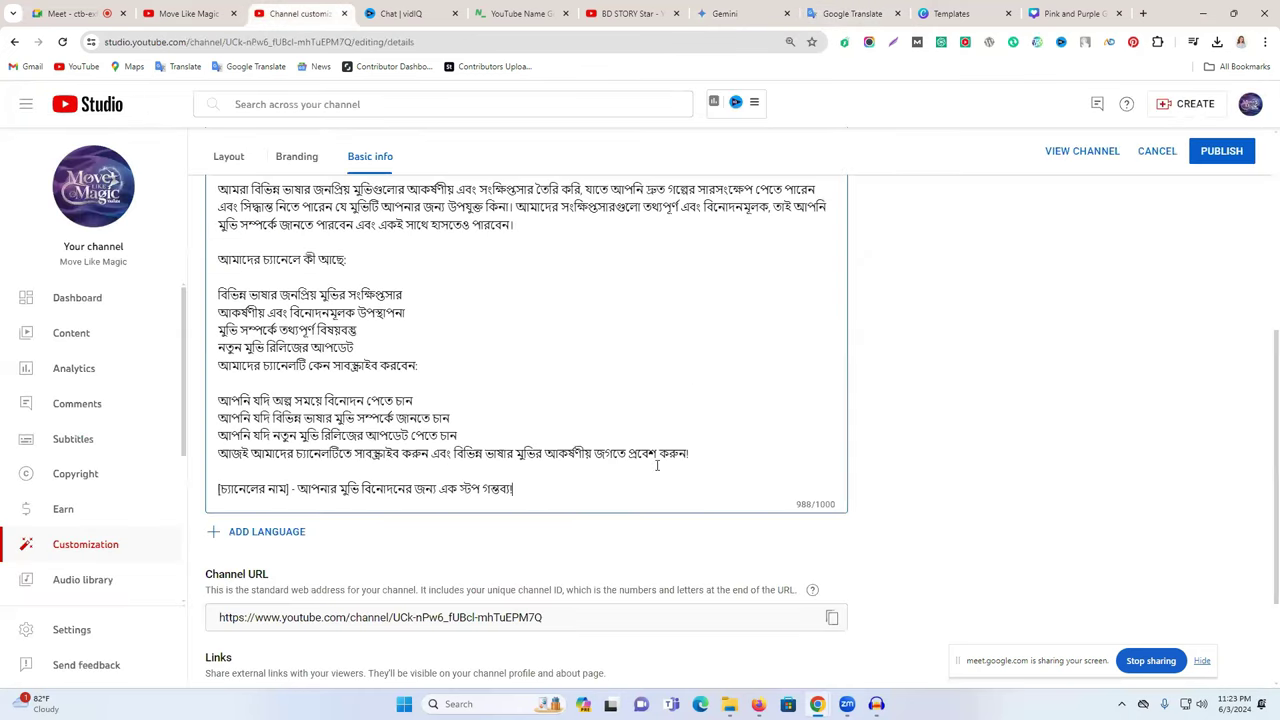
left_click(845, 12)
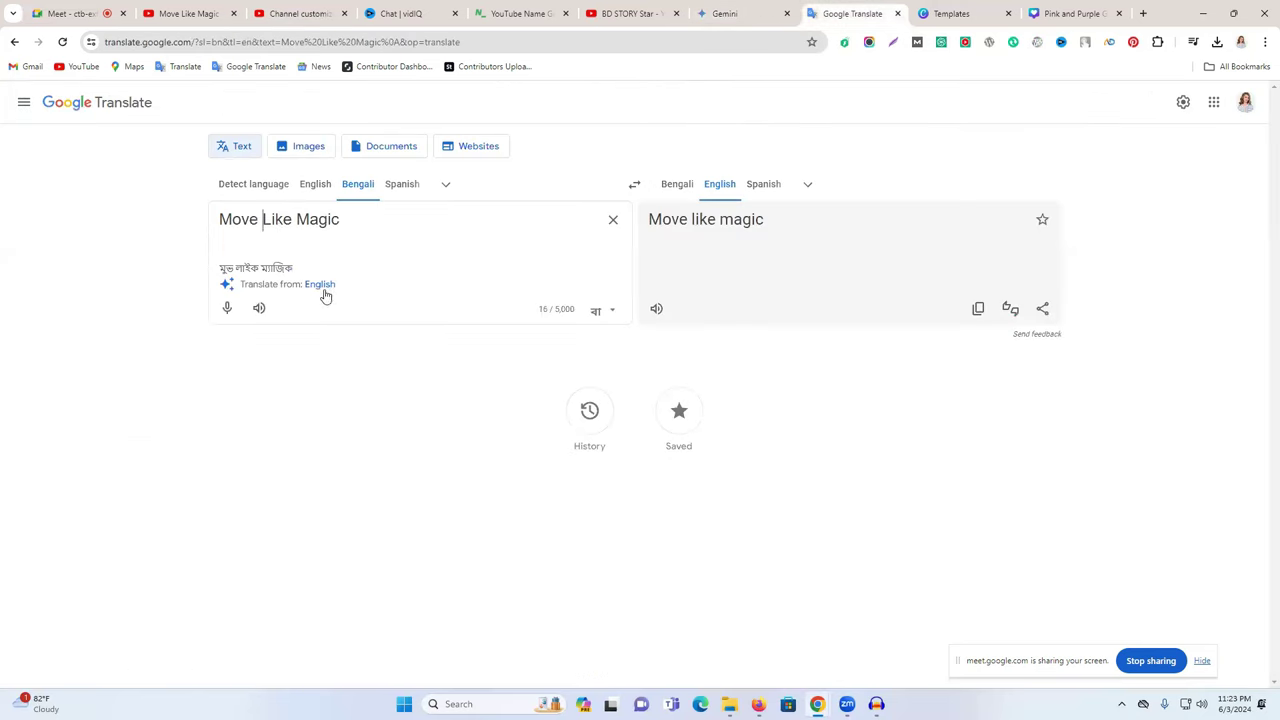
triple_click(274, 222)
key("ctrl+c")
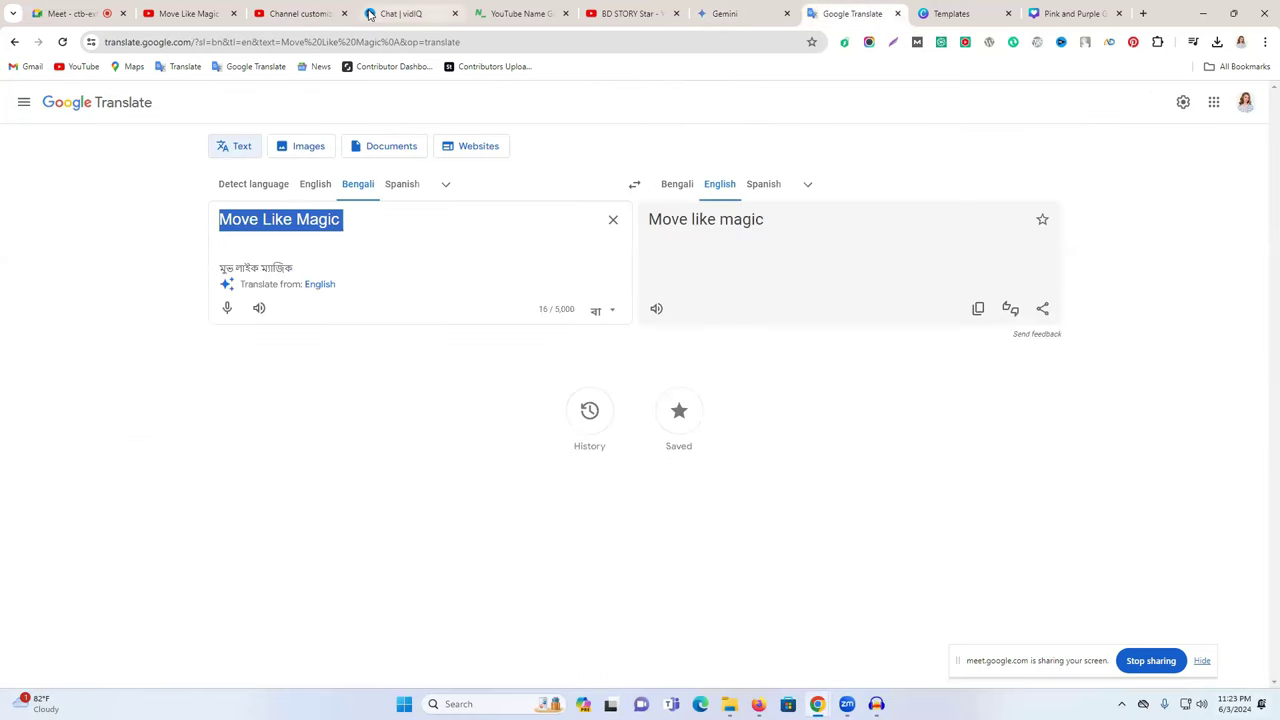
left_click(195, 12)
left_click(308, 8)
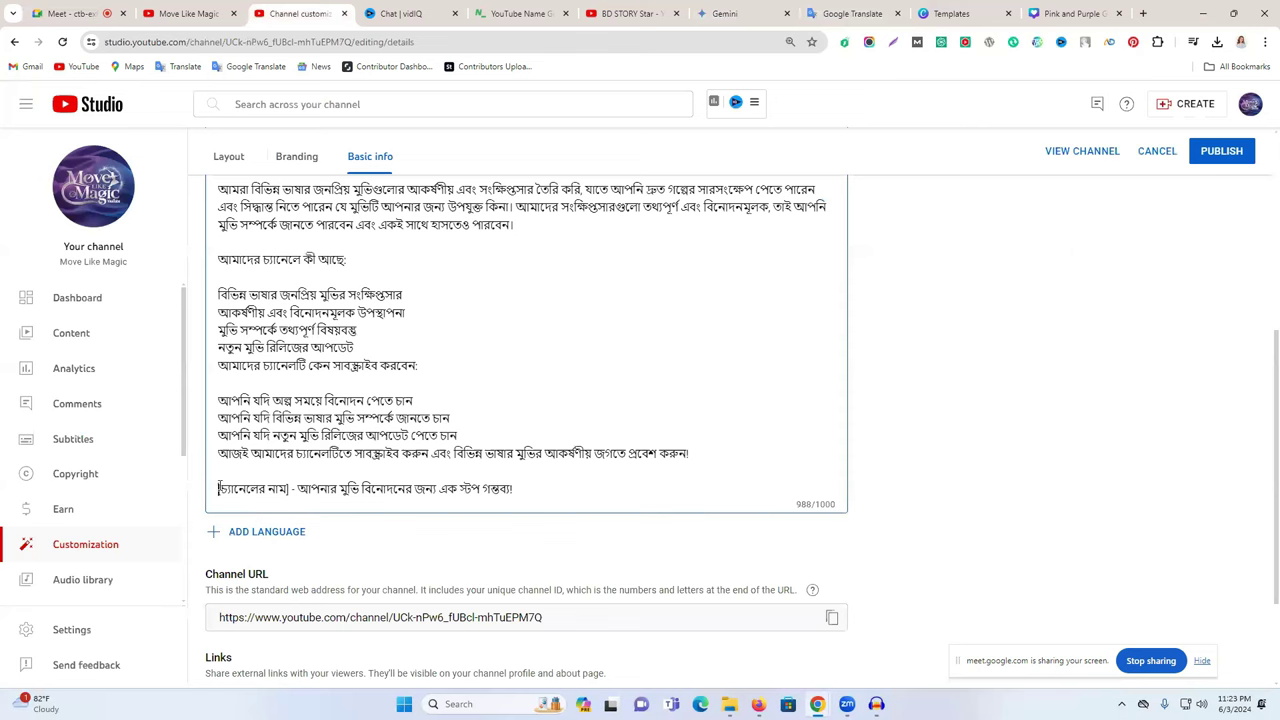
left_click_drag(218, 488, 288, 489)
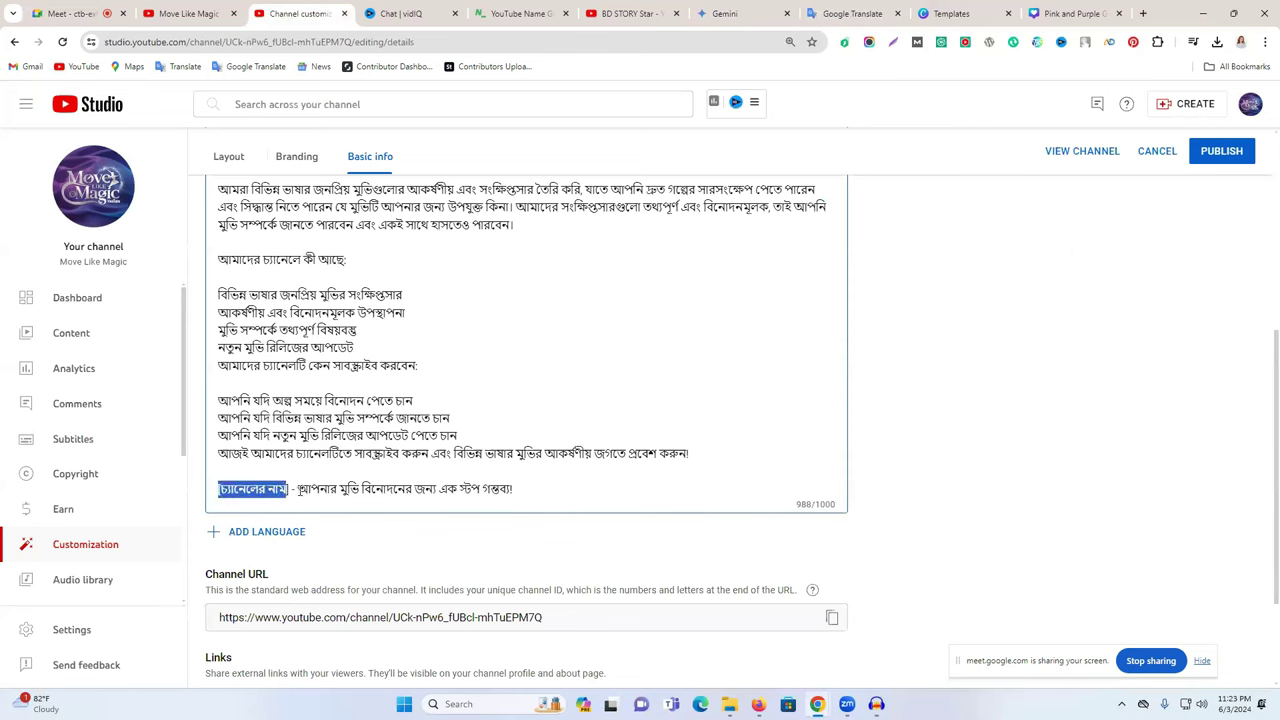
key("ctrl+v")
key("BackSpace")
- Swap 'Move Like Magic' for the Bengali transliteration মুভ লাইক ম্যাজিক in the closing line
left_click(852, 13)
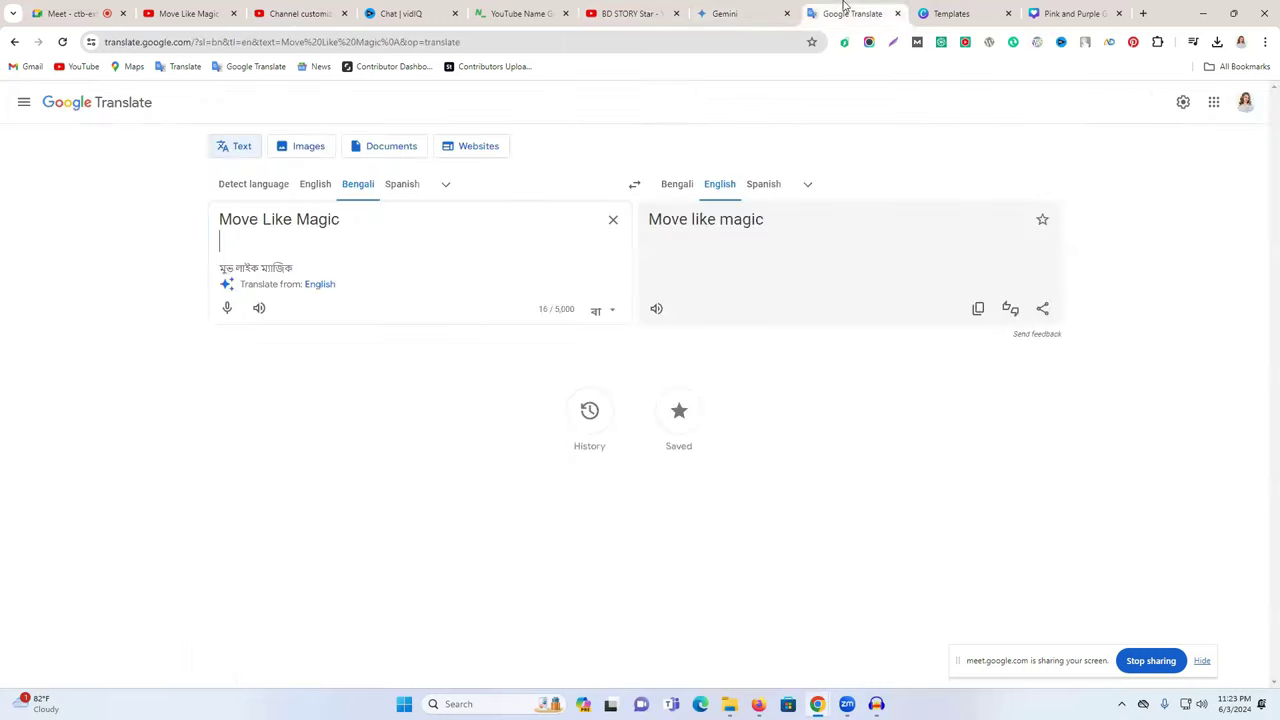
triple_click(268, 268)
key("ctrl+c")
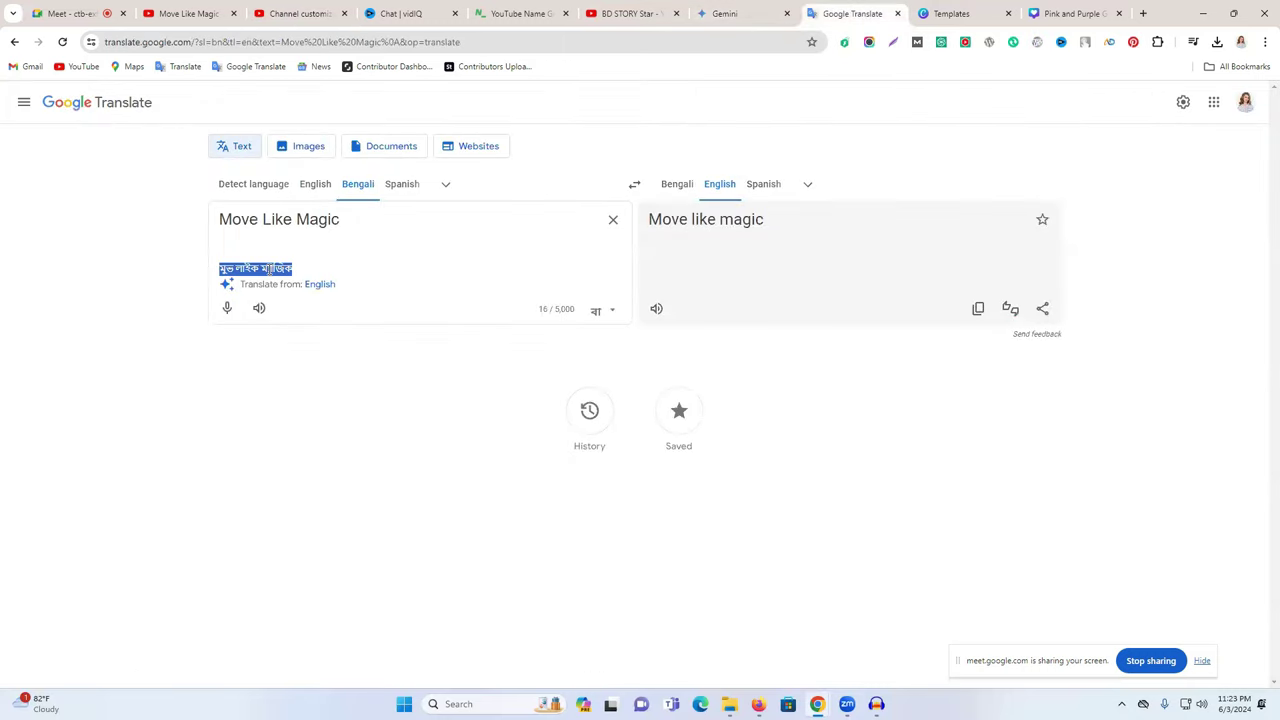
left_click(257, 11)
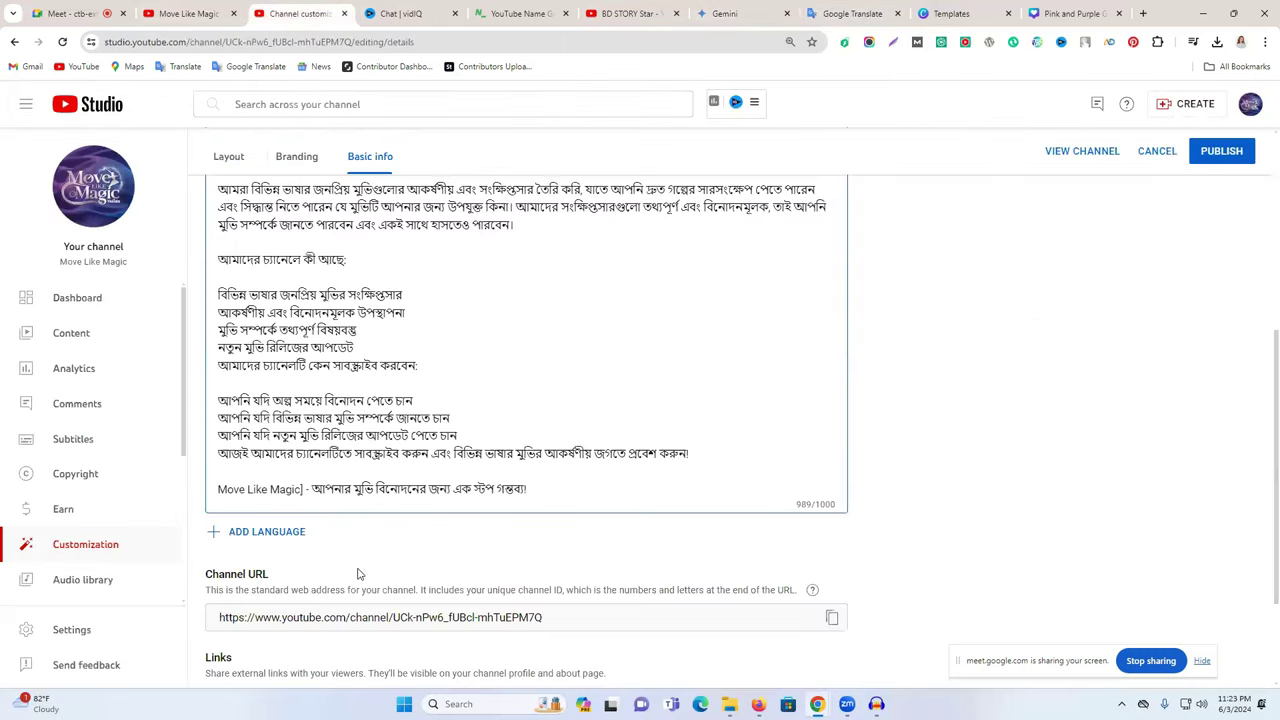
left_click_drag(304, 488, 218, 490)
key("ctrl+v")
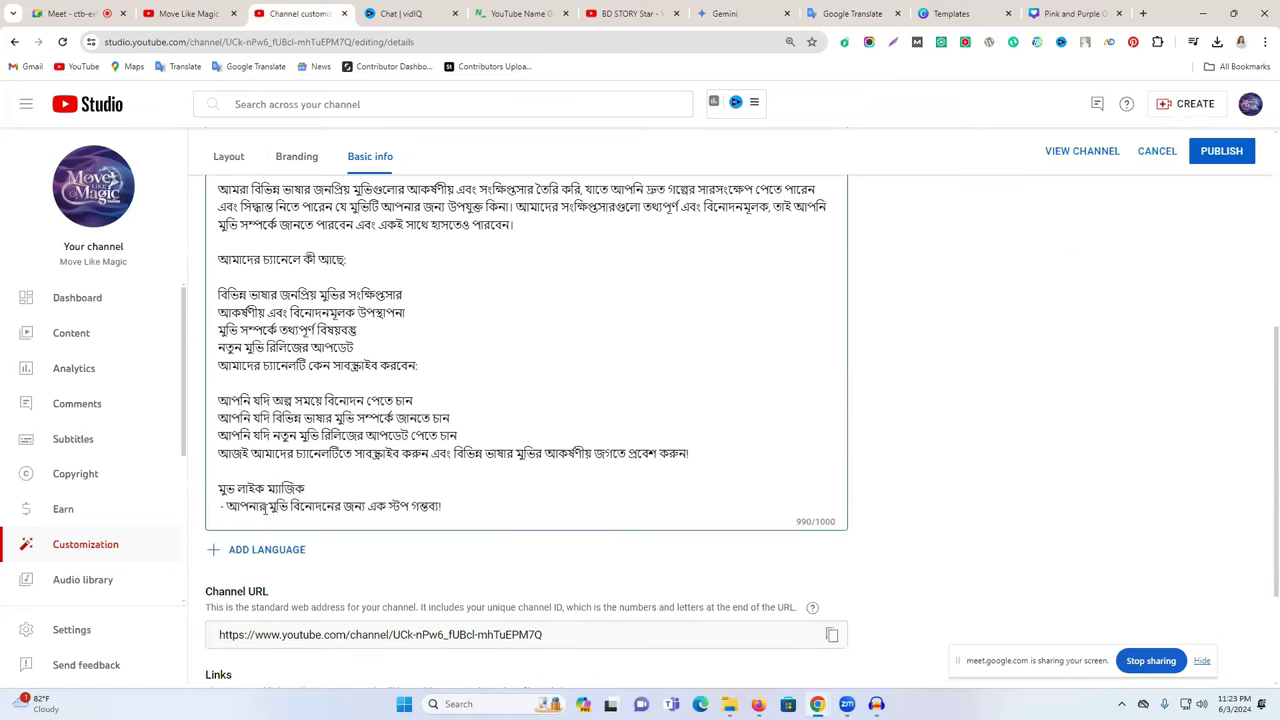
key("BackSpace")
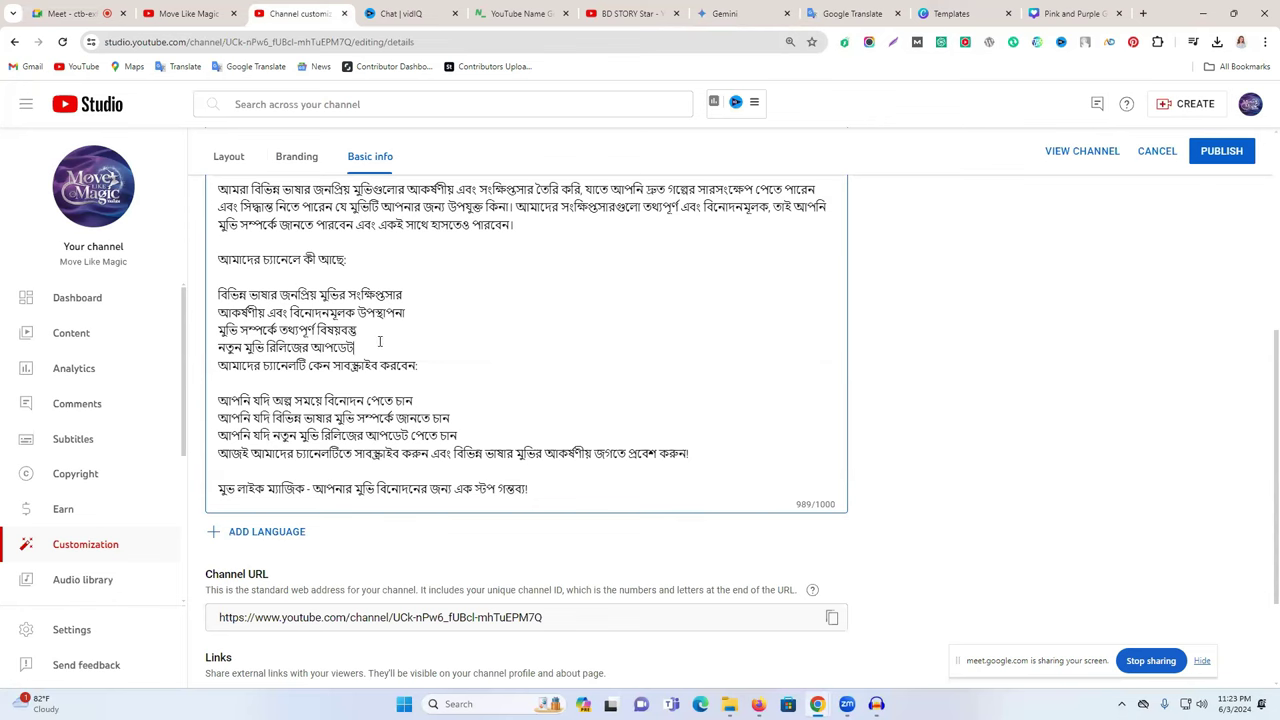
- Tidy the blank lines after the contents list and under the subscribe heading
key("Return")
key("BackSpace")
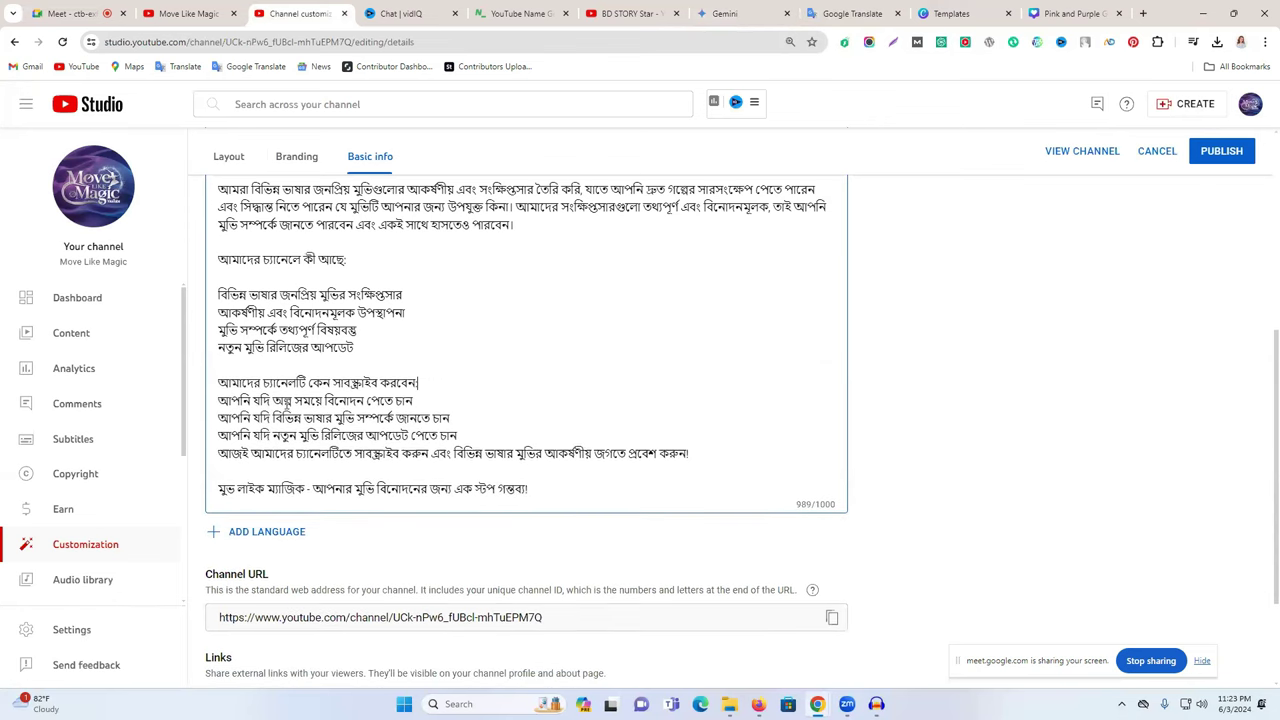
left_click(1142, 13)
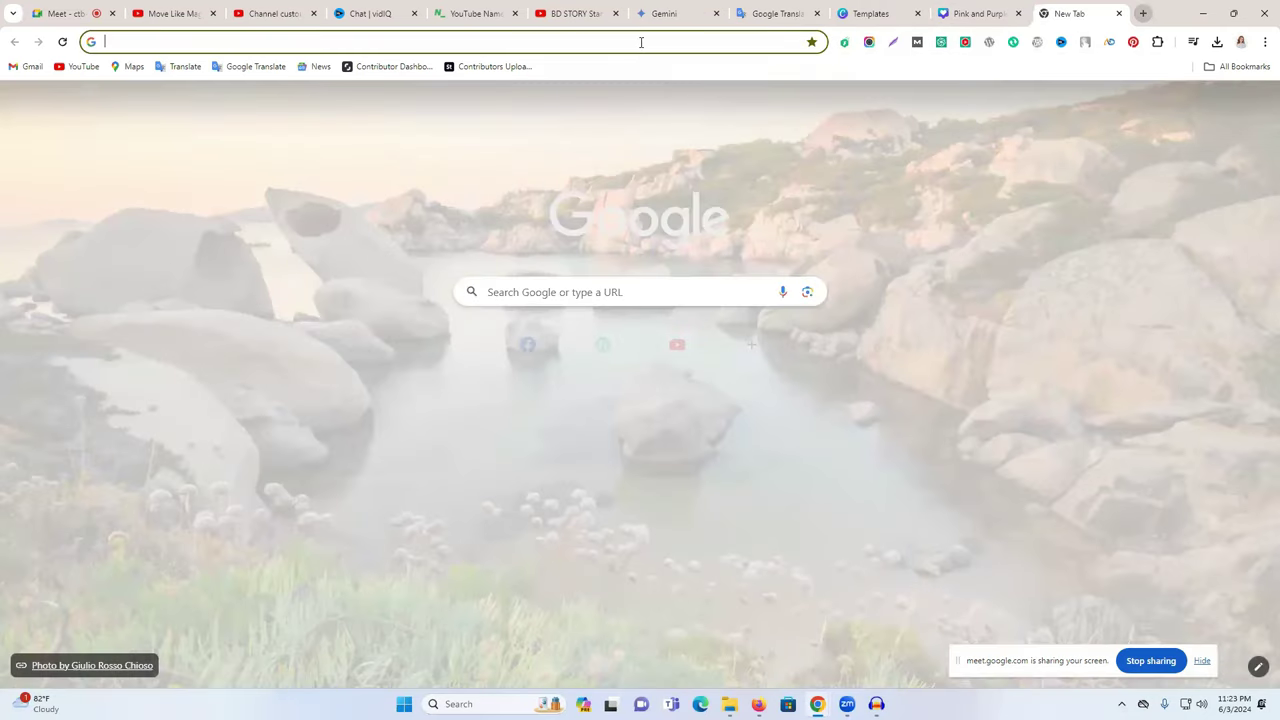
- Find getemoji.com through a Google 'emoji' search and copy the 👉 emoji
left_click(641, 42)
type("emoji")
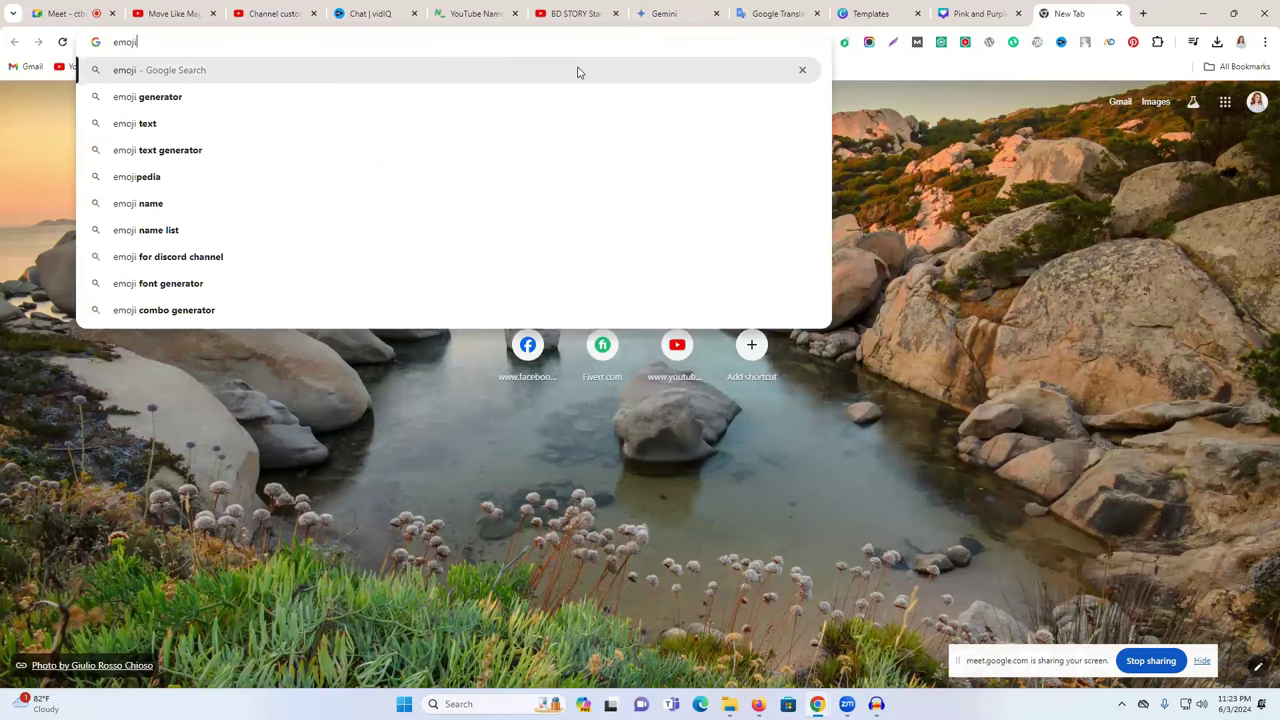
left_click(581, 72)
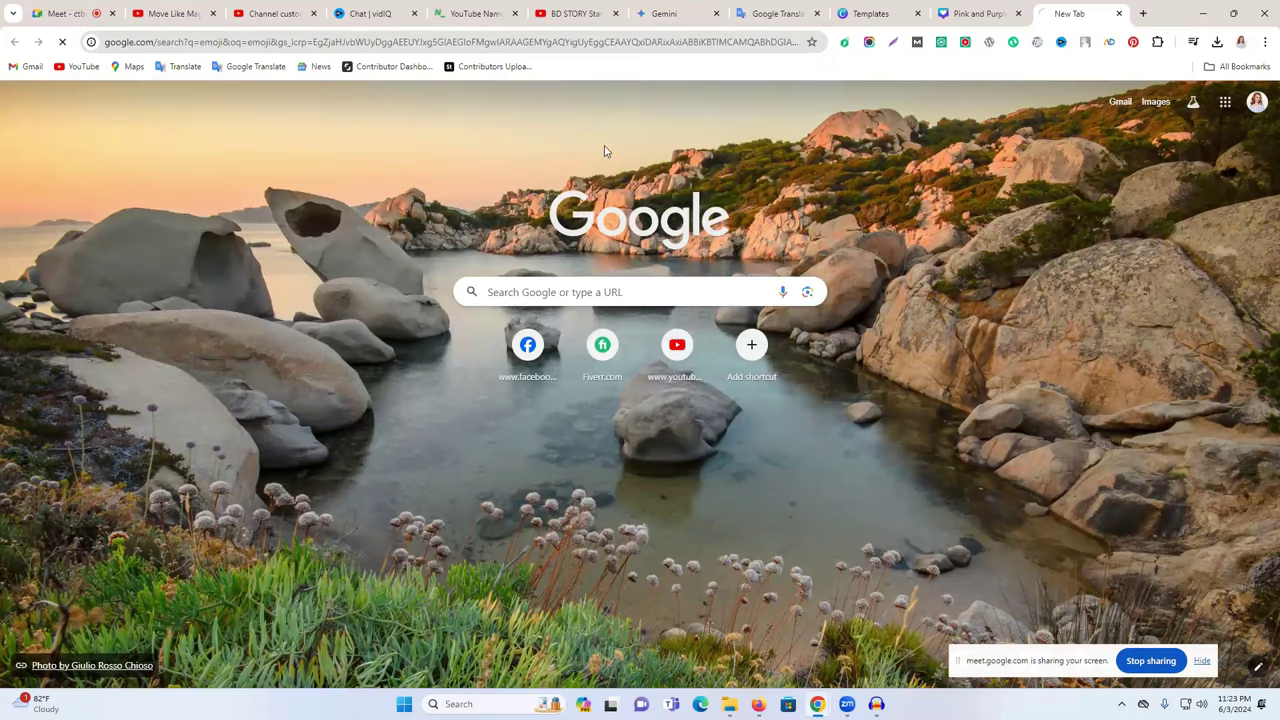
left_click(380, 262)
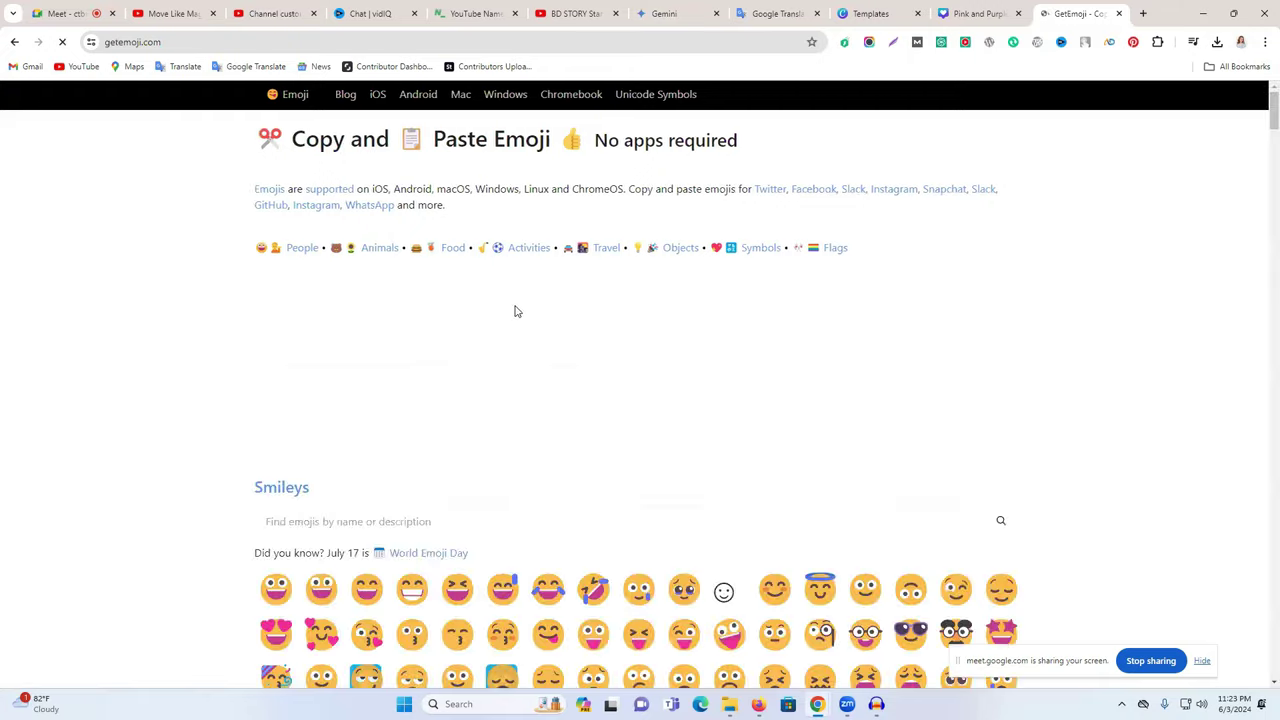
scroll(517, 308, "down", 1)
scroll(517, 311, "down", 12)
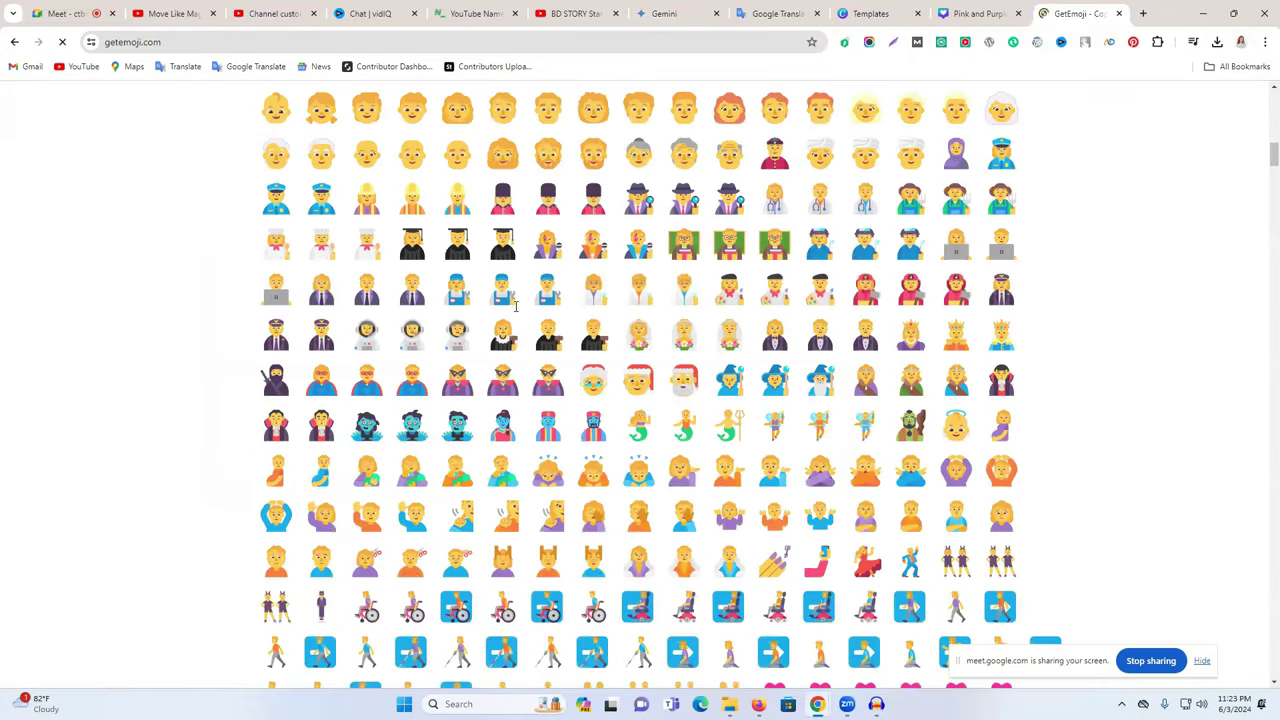
scroll(491, 191, "up", 3)
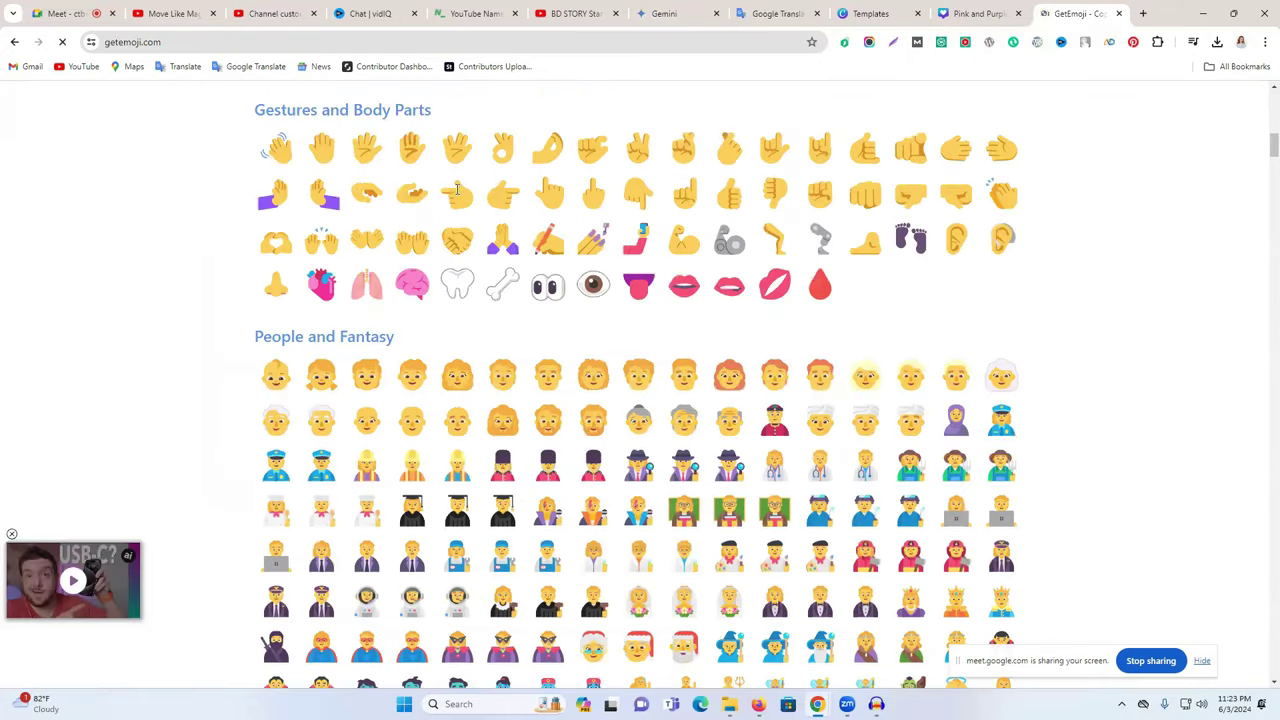
double_click(502, 192)
right_click(503, 195)
left_click(564, 207)
left_click(290, 13)
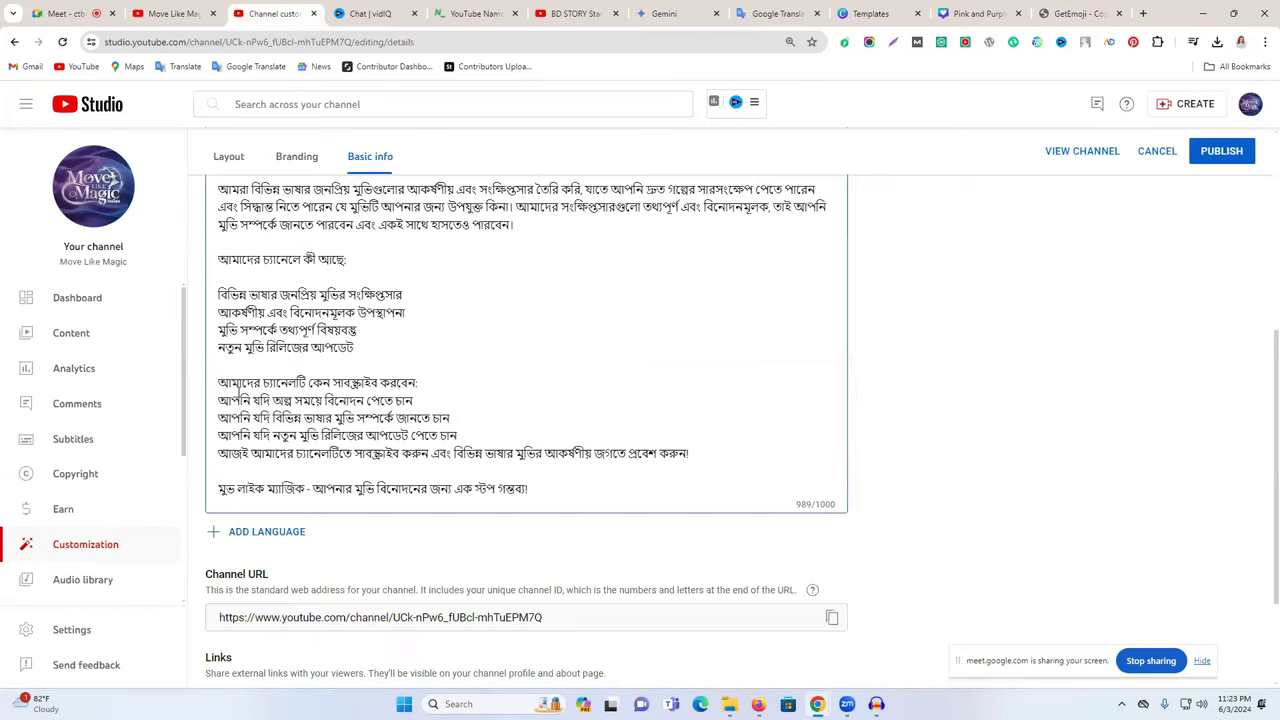
- Put a 👉 emoji before the channel-contents and subscribe headings, removing the extra line breaks
left_click(217, 259)
key("ctrl+v")
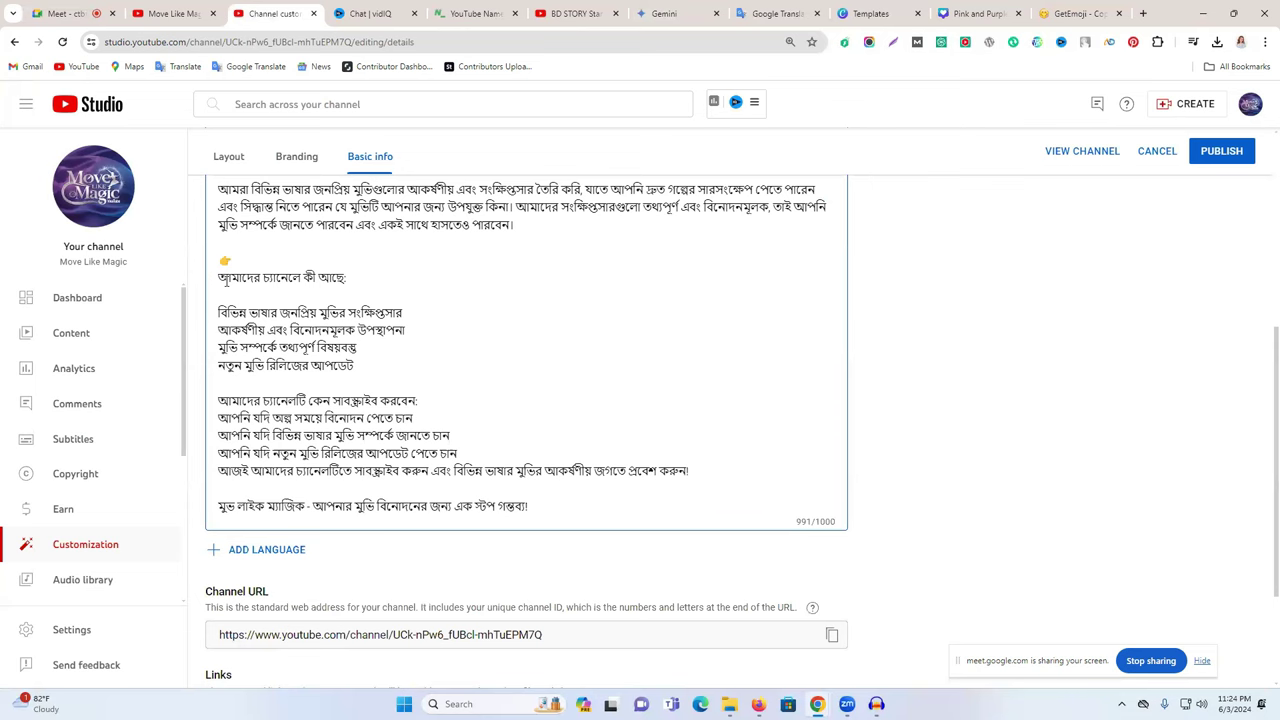
key("Delete")
key("BackSpace")
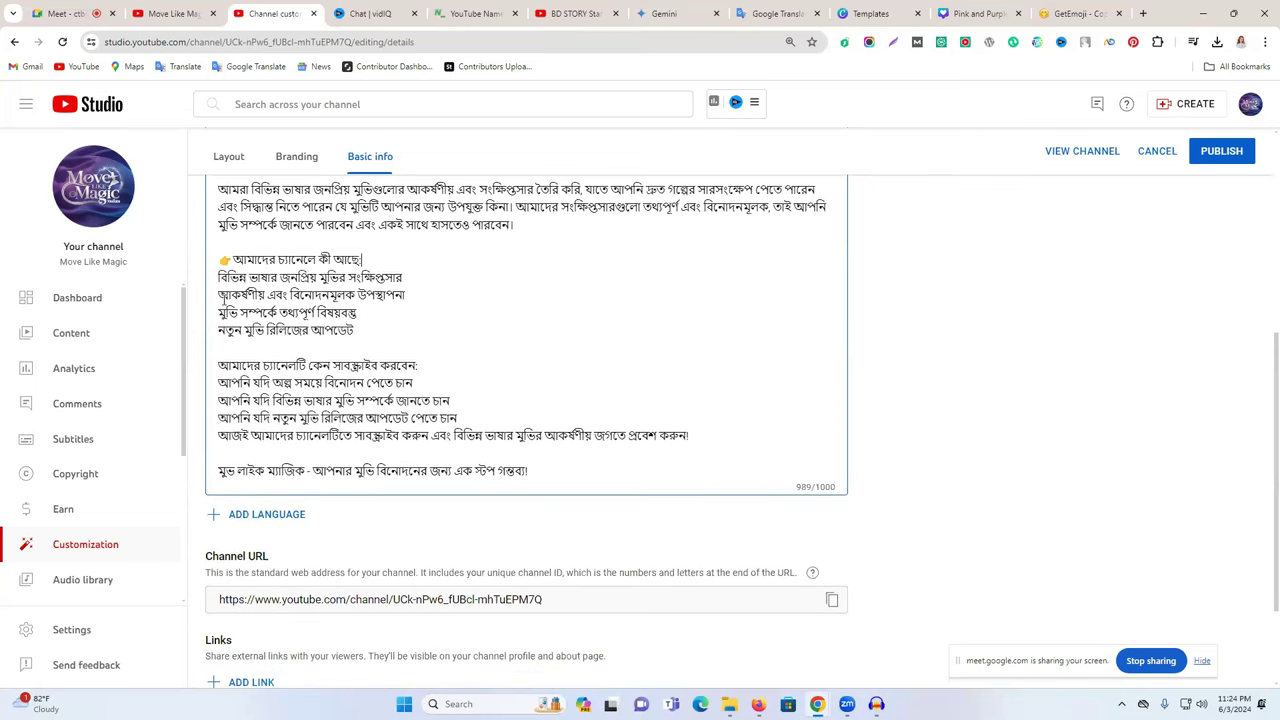
left_click(219, 365)
key("ctrl+v")
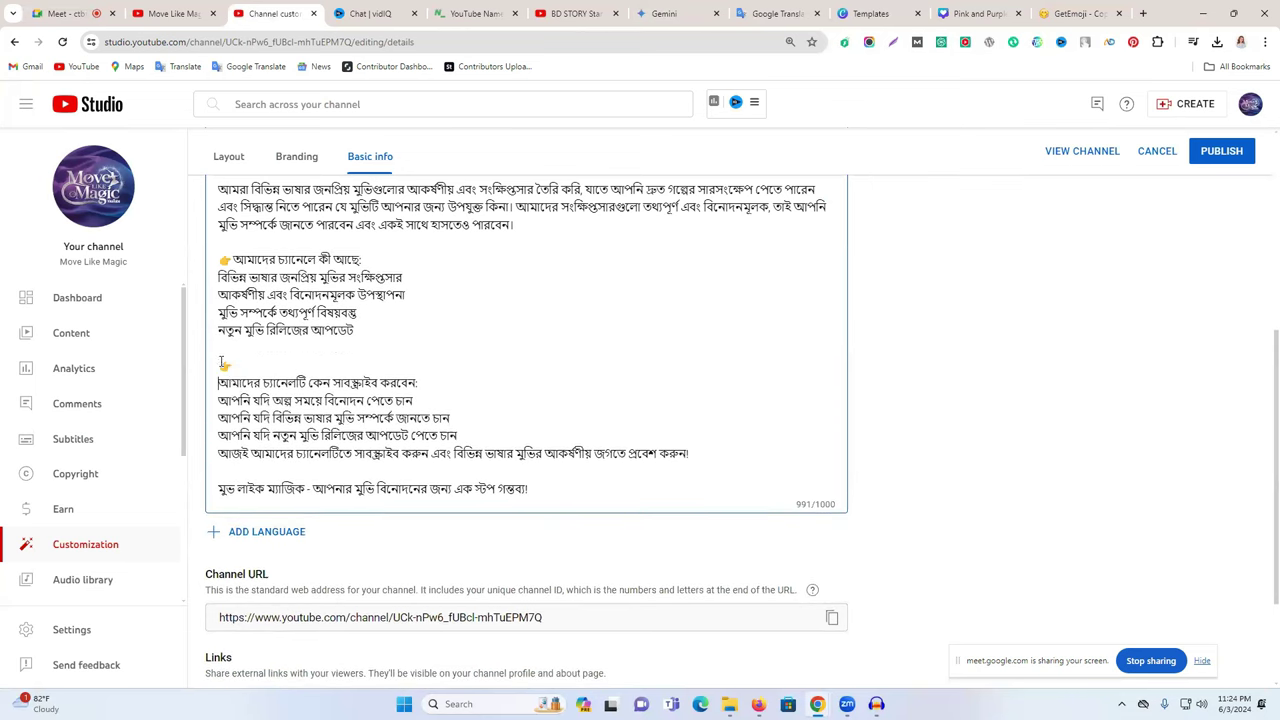
key("Delete")
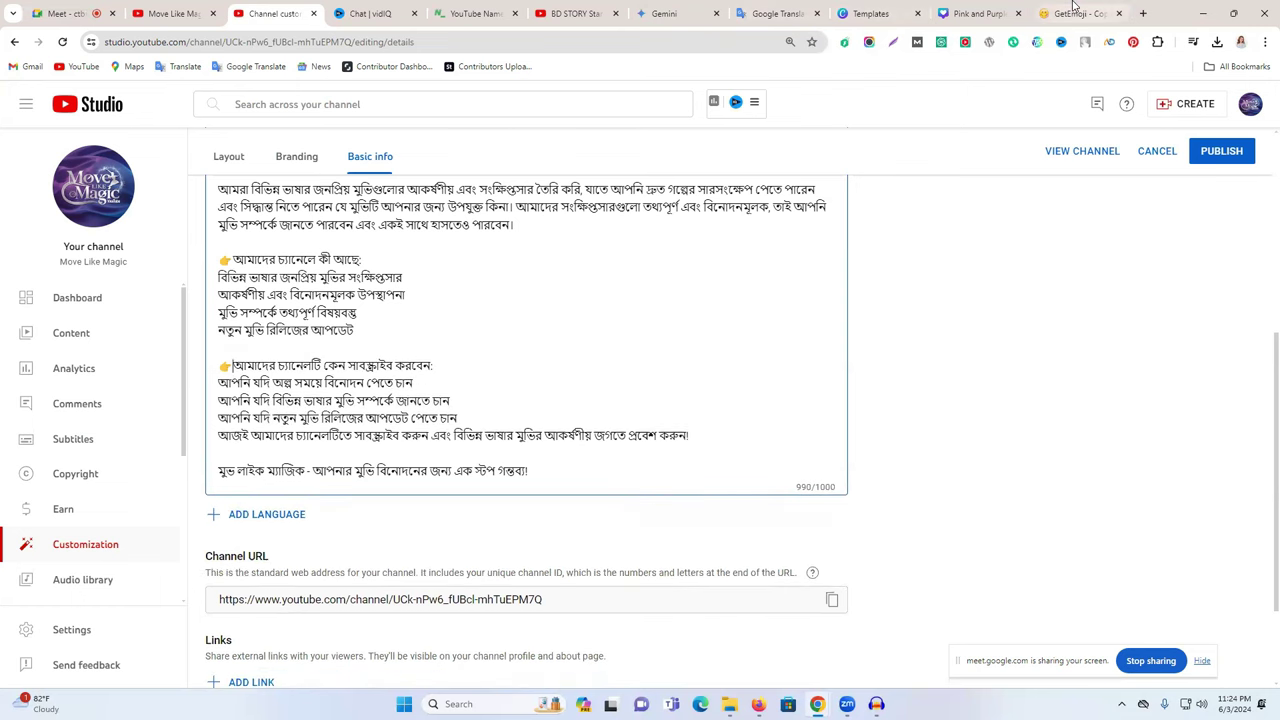
left_click(1080, 13)
- Browse Emojipedia and search it for 'mar' to find mark emojis
scroll(576, 264, "down", 3)
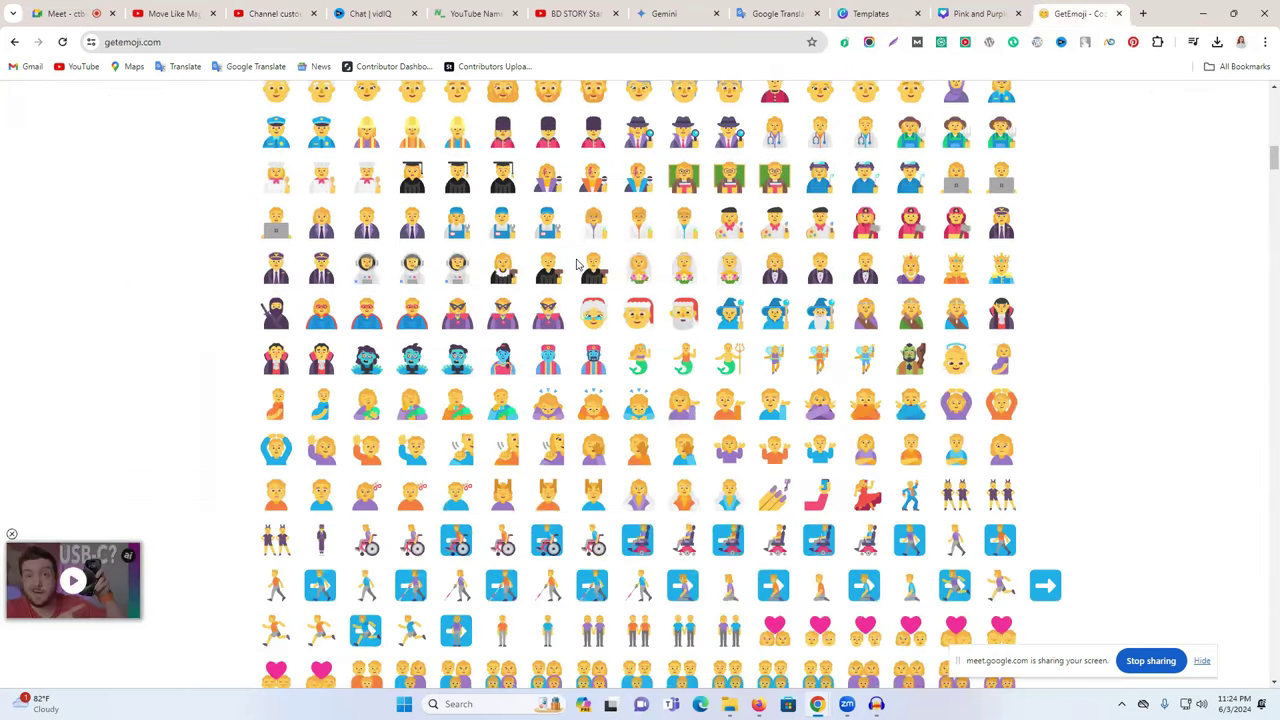
scroll(576, 264, "down", 4)
scroll(576, 260, "up", 1)
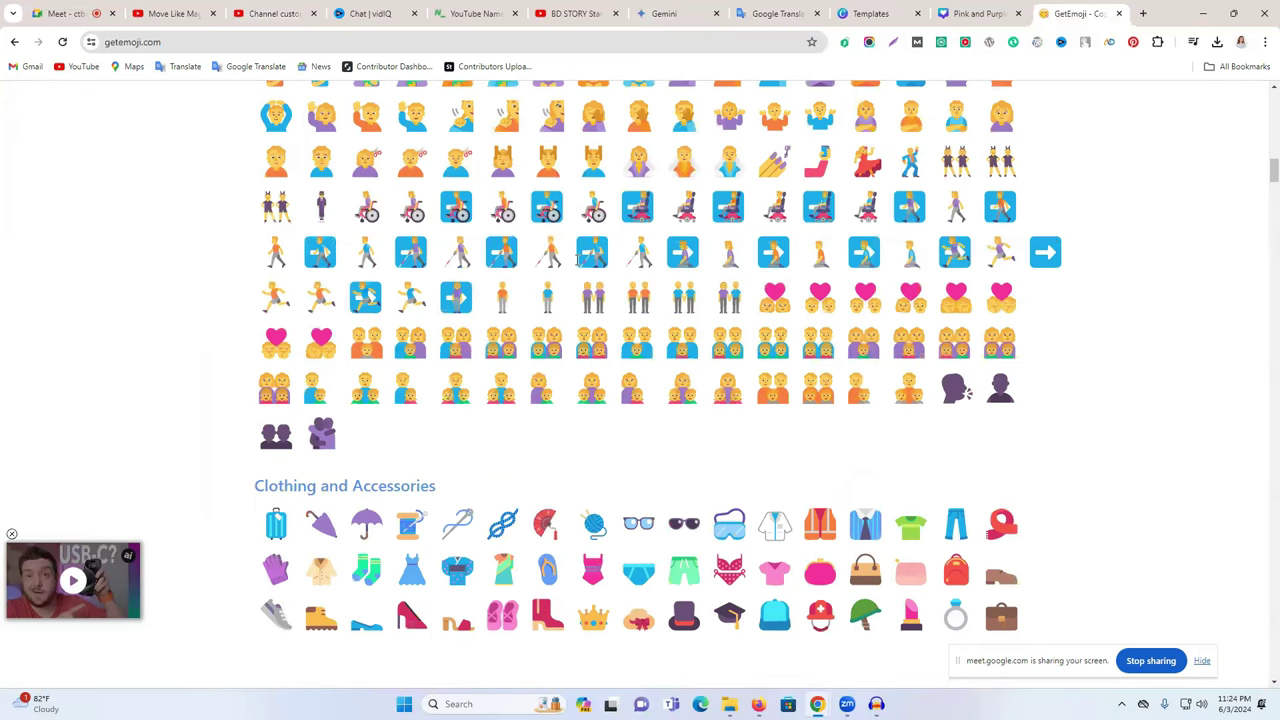
scroll(576, 260, "down", 10)
scroll(576, 260, "down", 10)
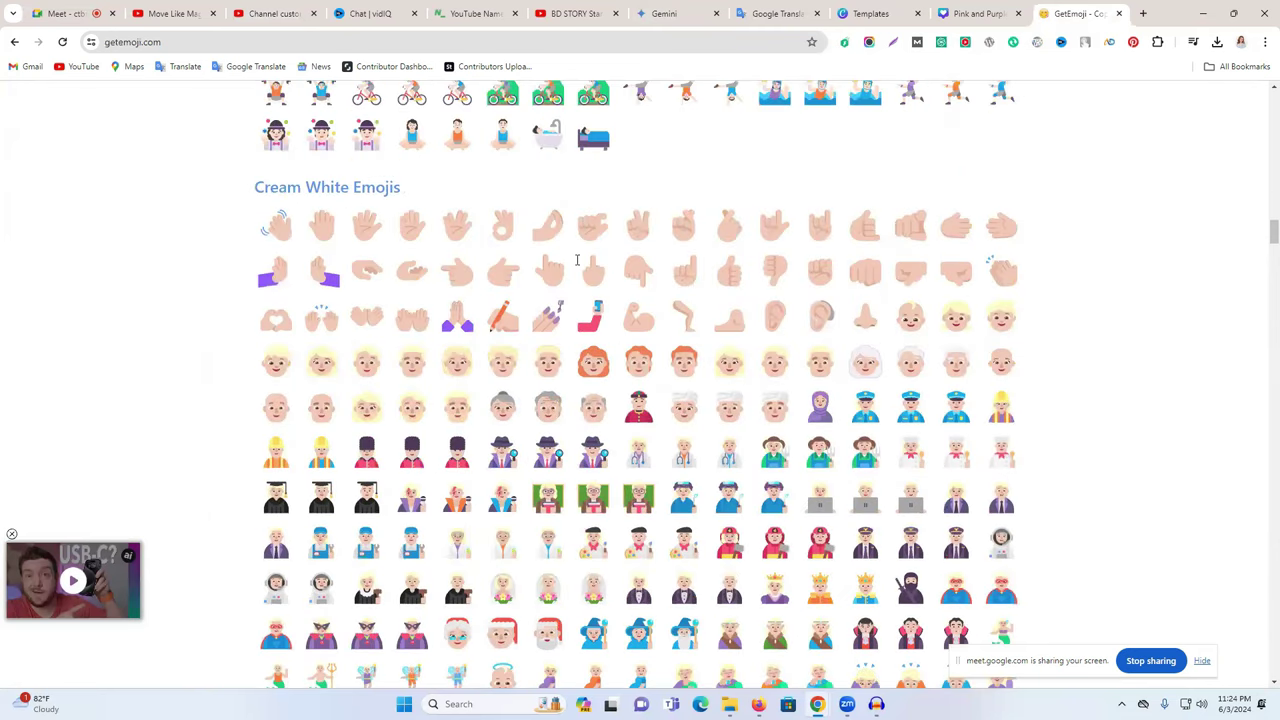
scroll(576, 260, "down", 5)
scroll(576, 260, "down", 5)
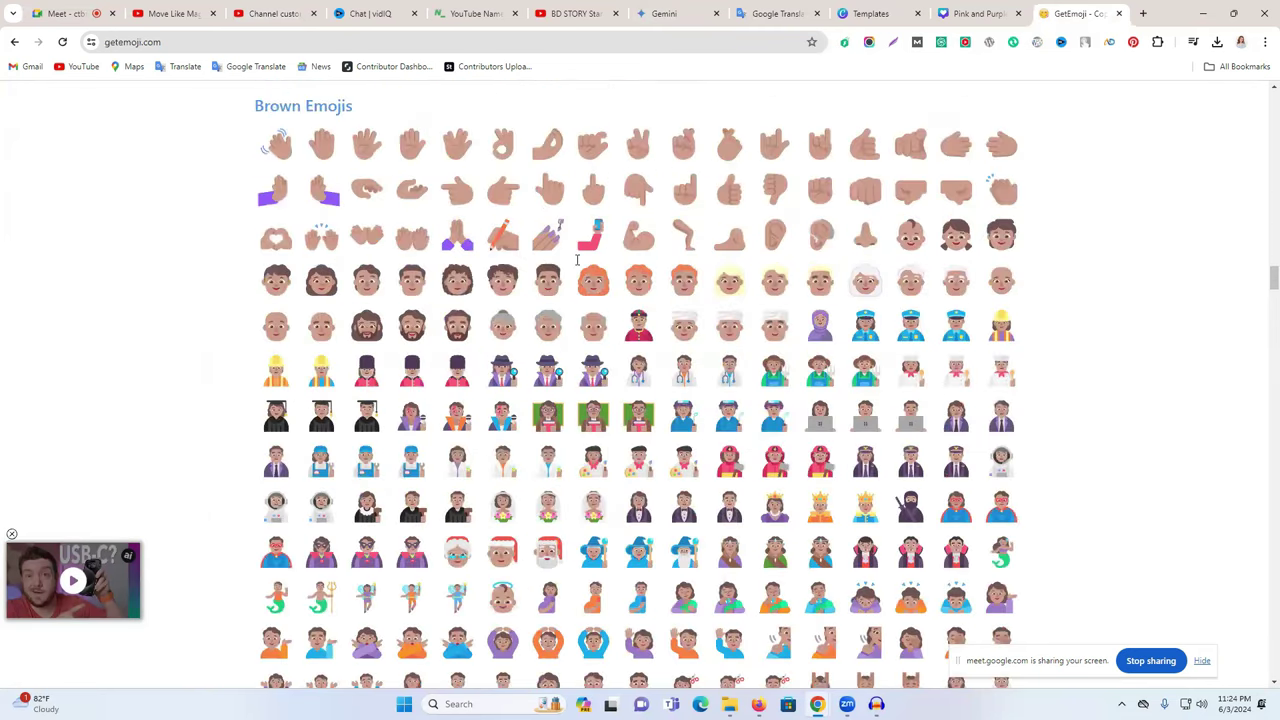
scroll(576, 260, "down", 13)
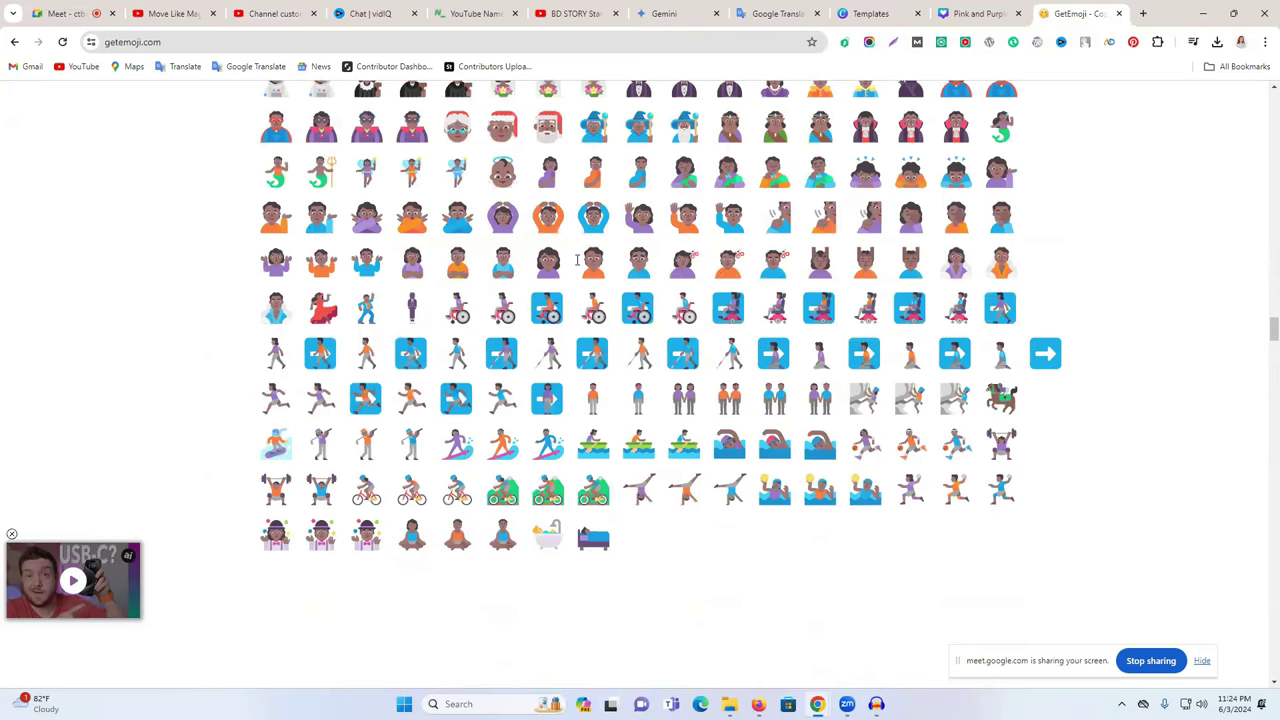
scroll(577, 260, "down", 20)
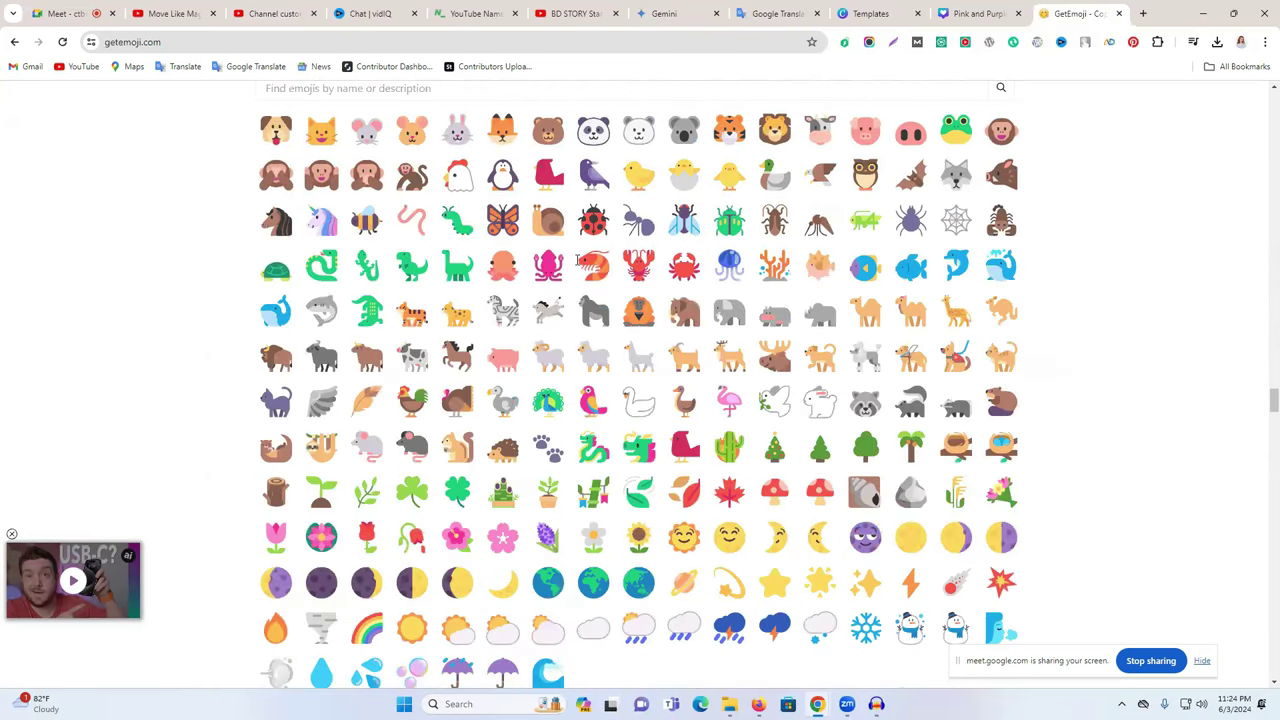
scroll(1257, 163, "down", 15)
scroll(1257, 163, "up", 3)
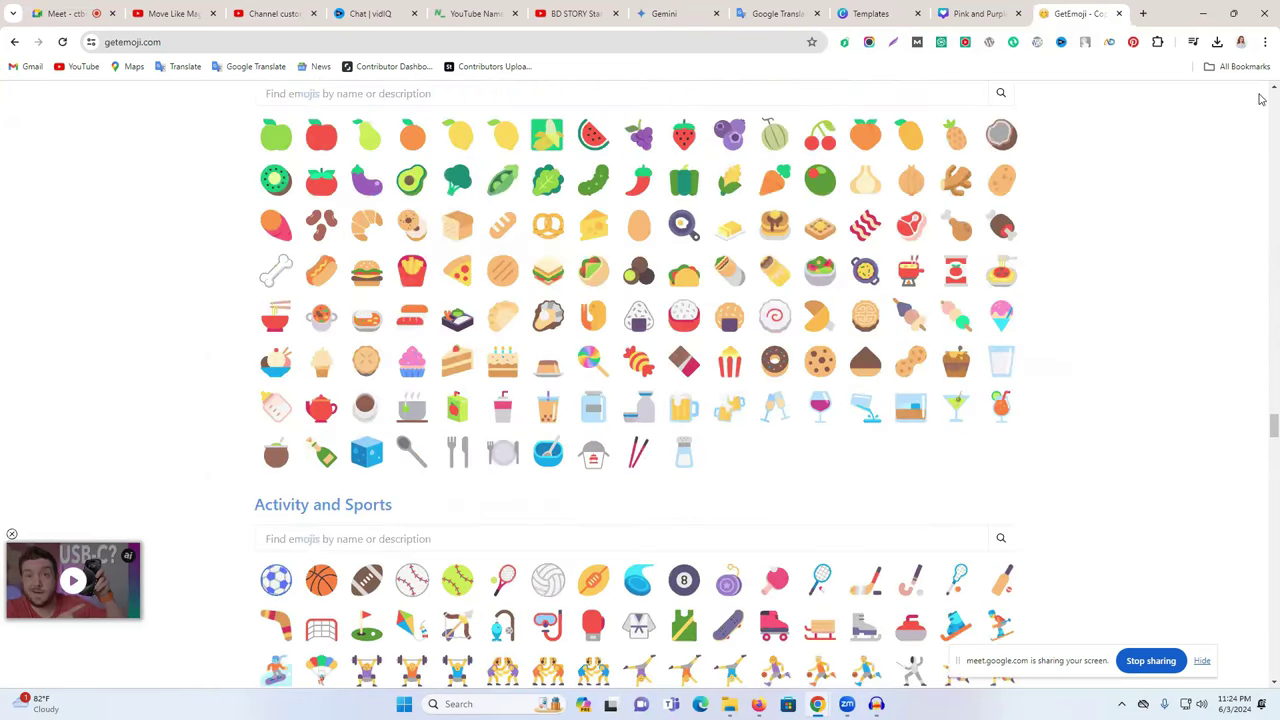
scroll(1261, 99, "up", 20)
scroll(1261, 99, "up", 20)
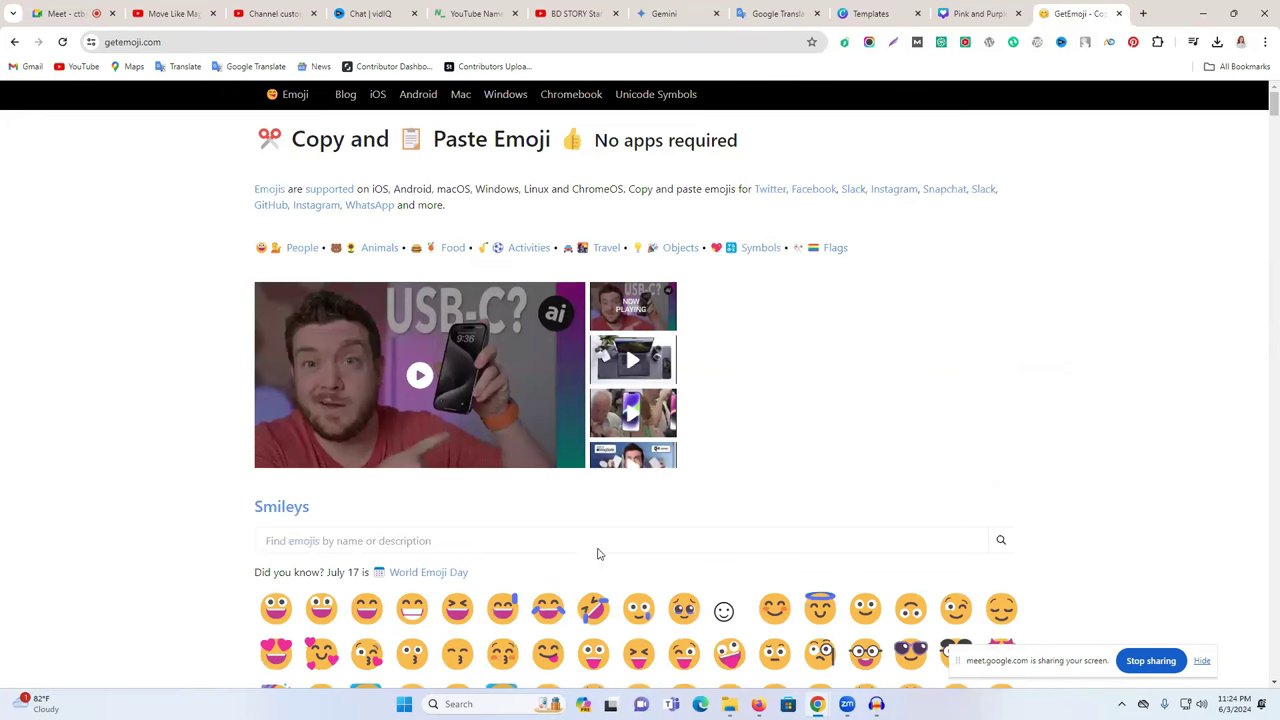
left_click(500, 540)
type("mark")
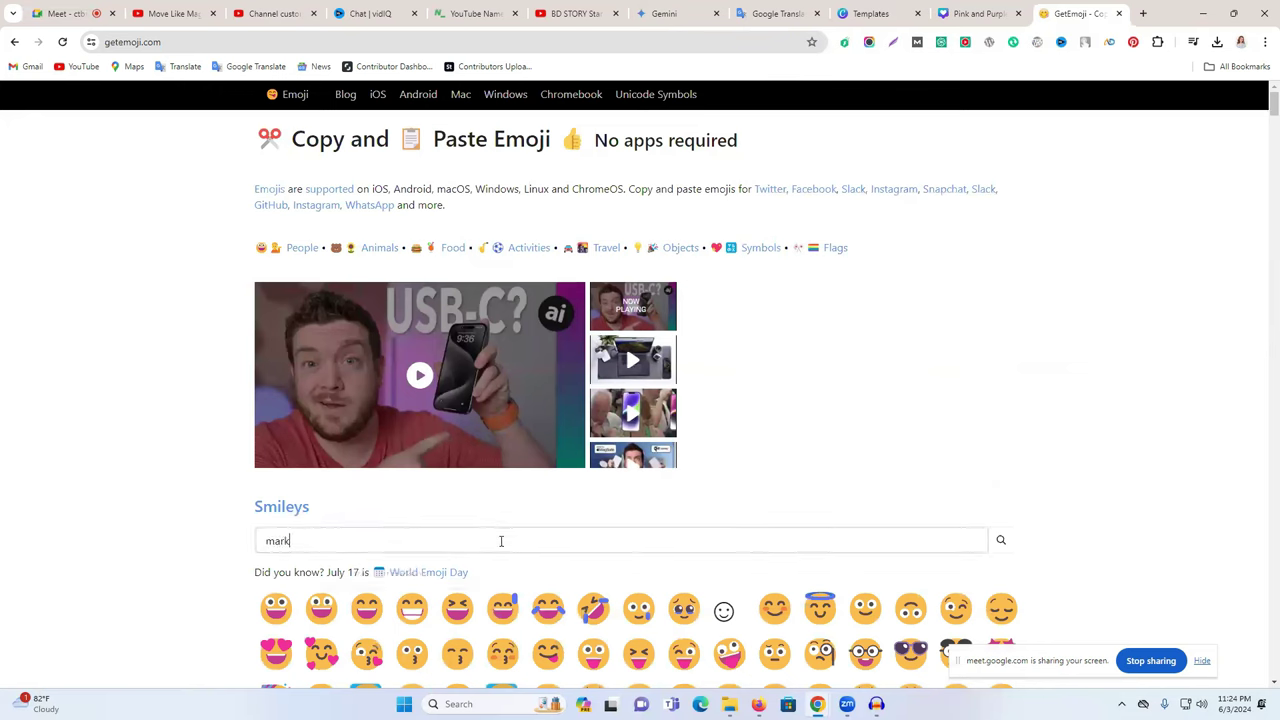
key("Return")
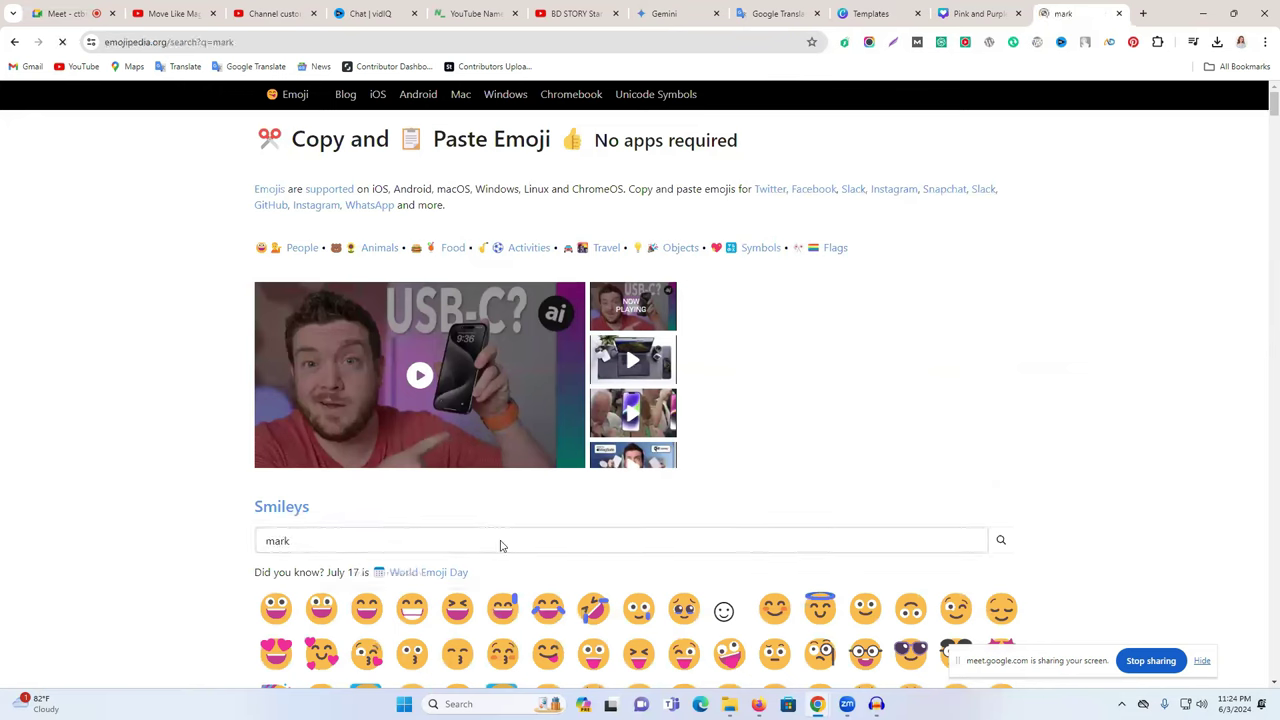
- Open the Check Mark Button emoji page and return to the Studio description editor
scroll(289, 420, "down", 7)
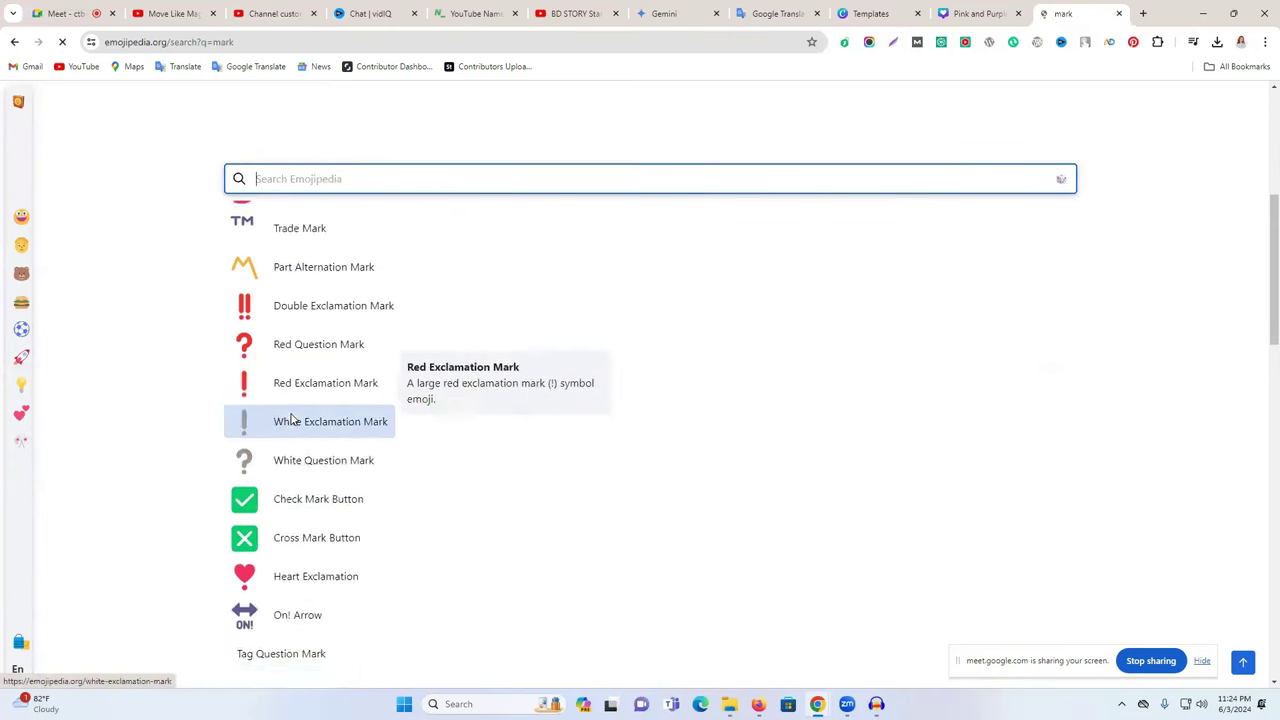
left_click(288, 252)
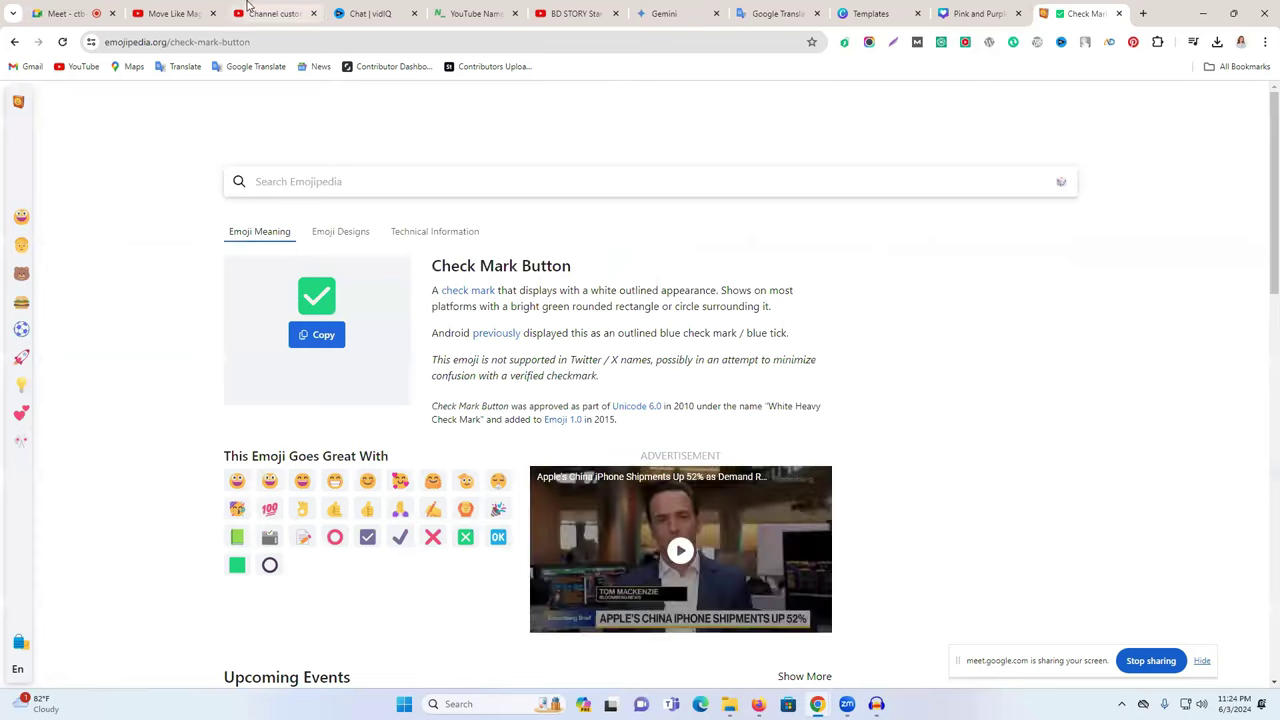
left_click(258, 13)
left_click(232, 366)
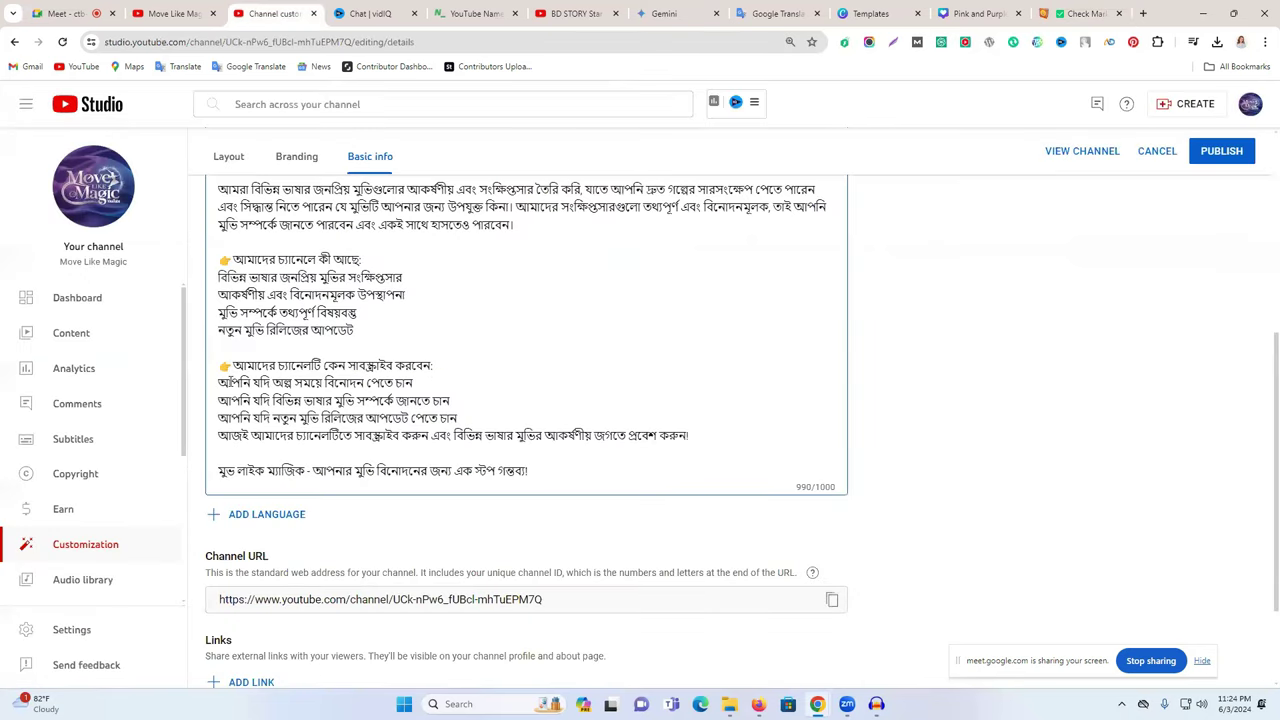
- Tidy the line before the first reason, removing a stray pointing emoji line
key("ctrl+v")
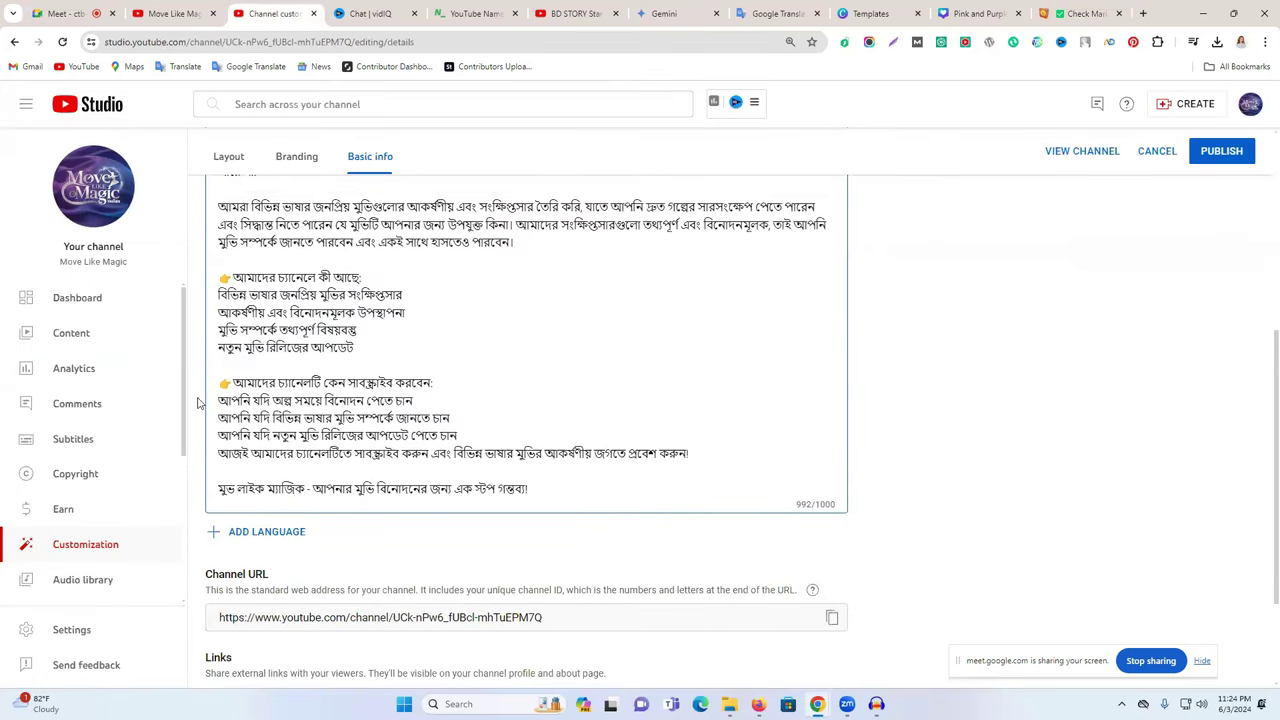
left_click(219, 401)
key("Return")
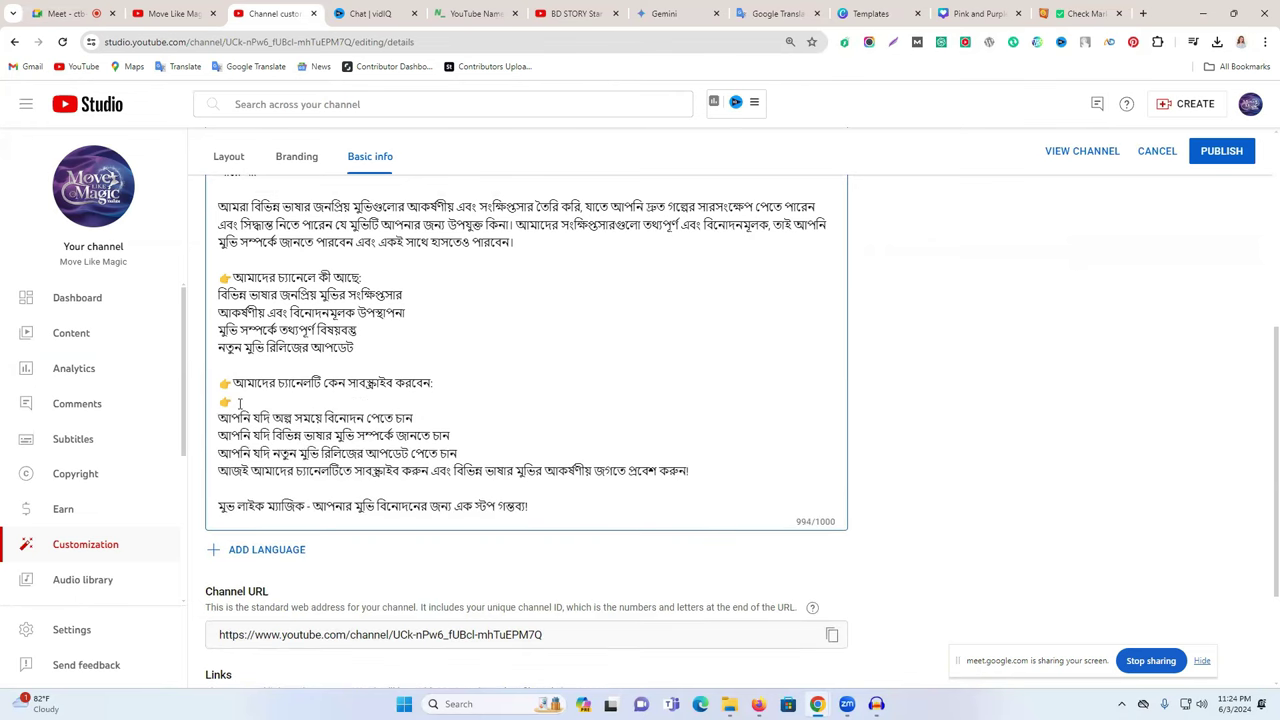
key("BackSpace")
key("BackSpace")
- Copy the ✅ check mark from Emojipedia and place it before each reason line
left_click(1082, 13)
left_click(316, 334)
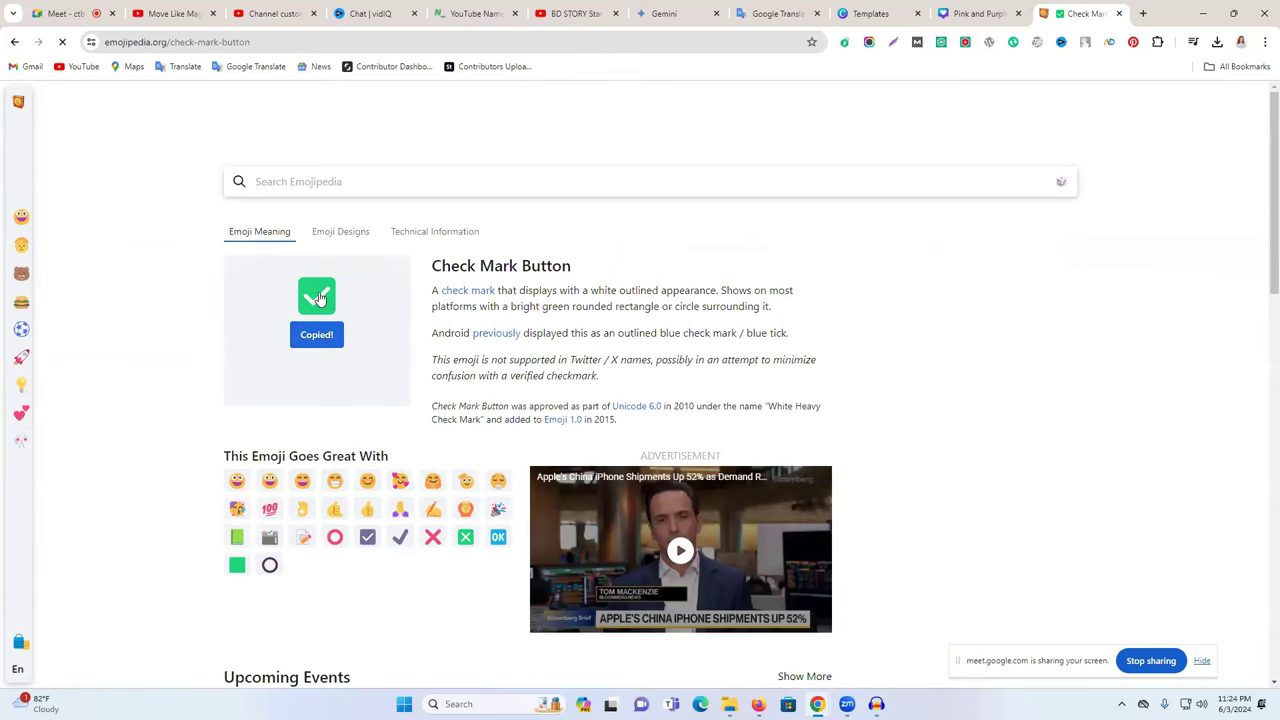
left_click(175, 13)
left_click(272, 13)
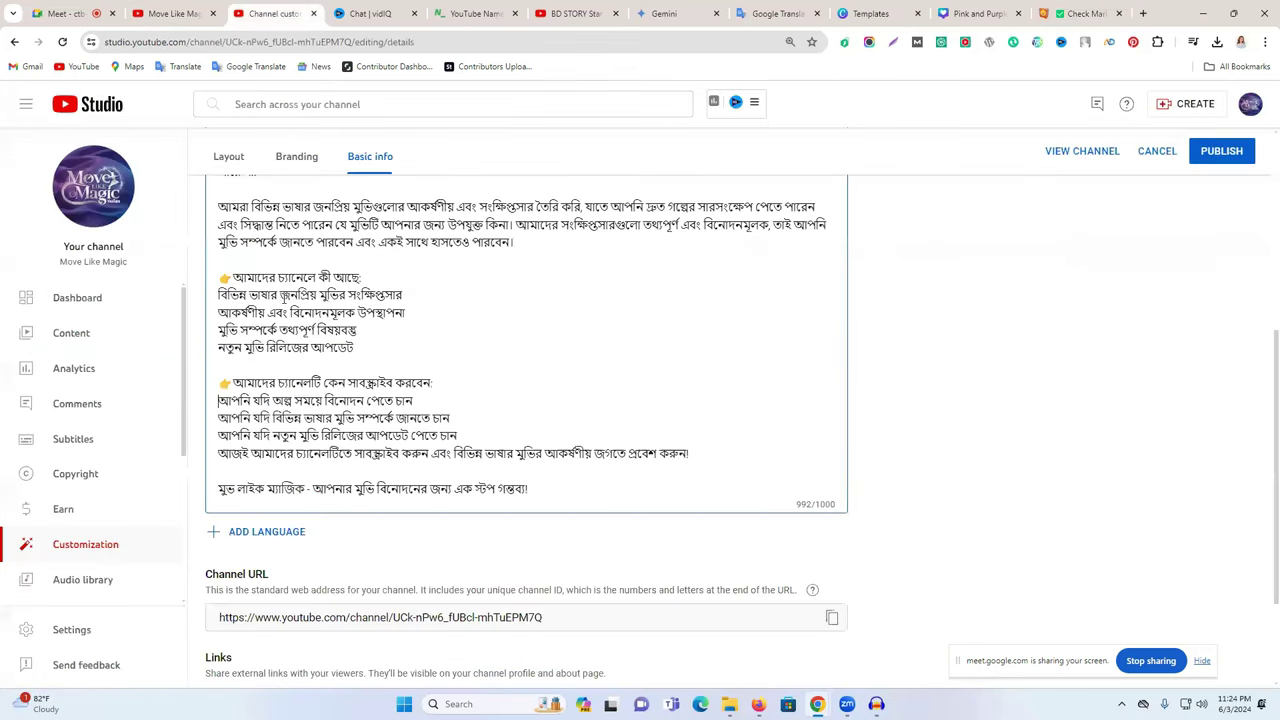
key("ctrl+v")
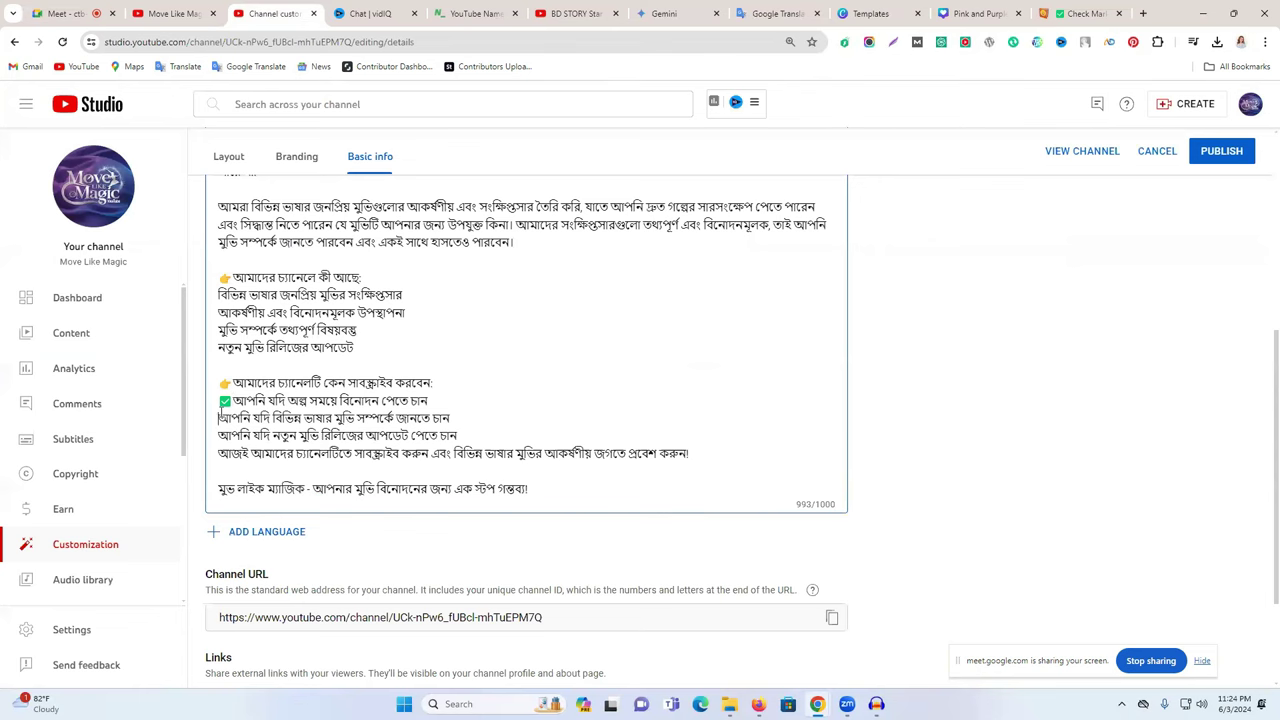
key("ctrl+v")
key("ctrl+v")
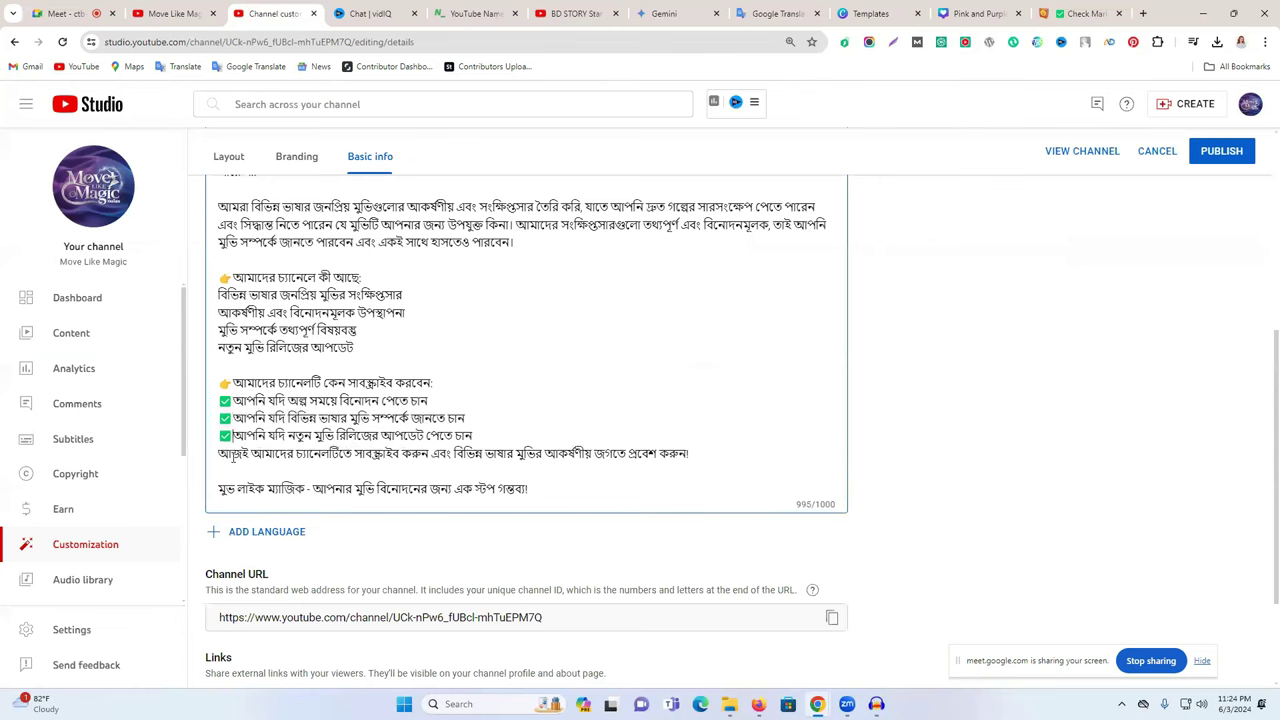
key("Return")
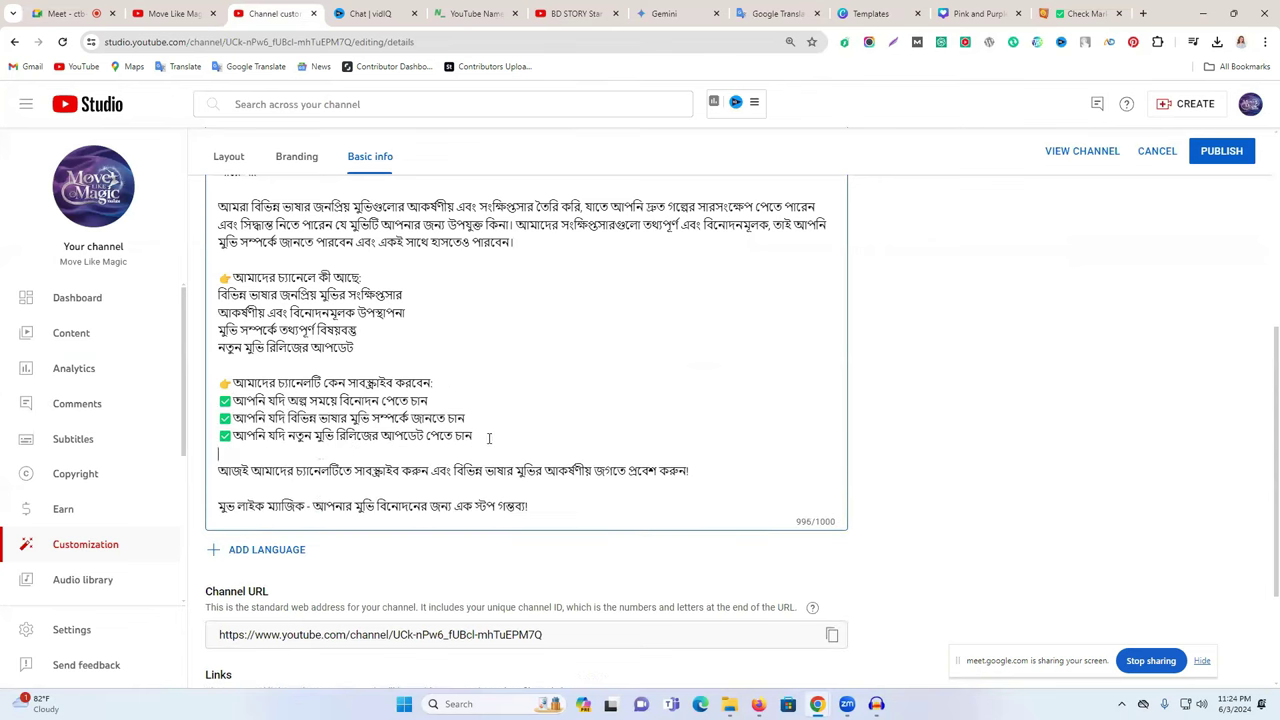
key("BackSpace")
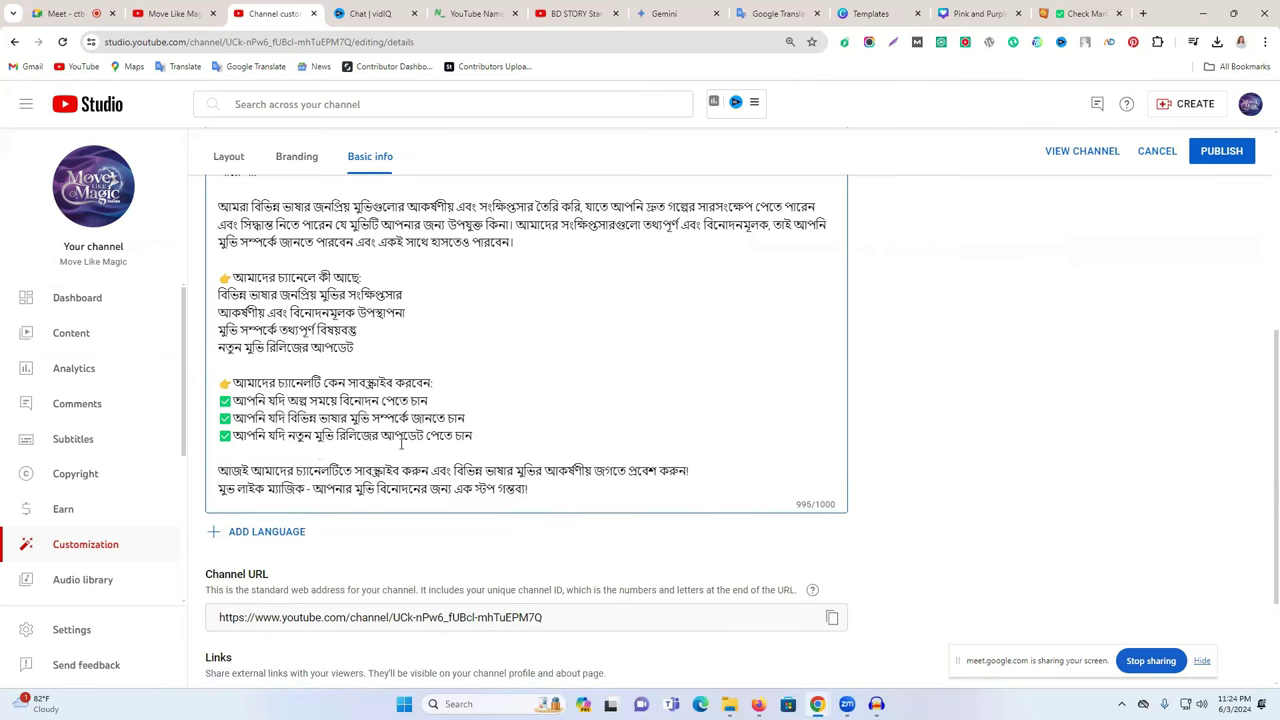
- Add a ✅ check mark before each of the four feature lines
scroll(247, 380, "up", 1)
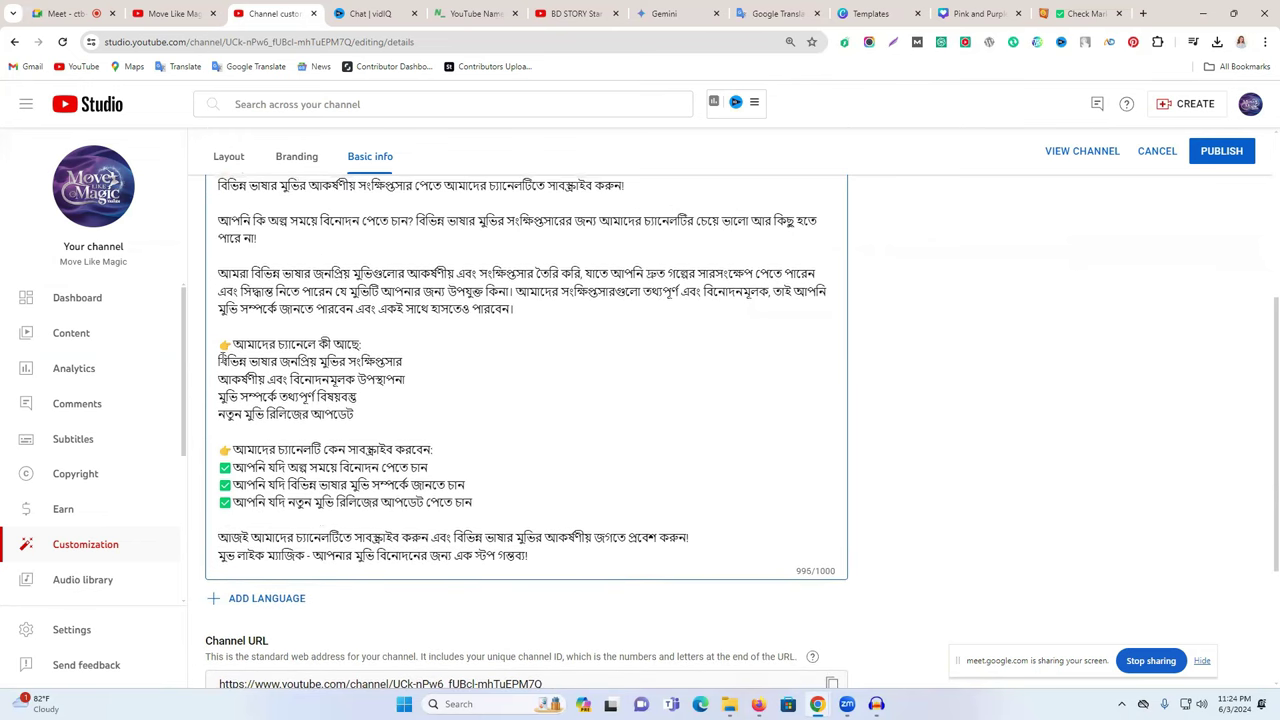
left_click(230, 380)
type("্")
key("ctrl+v")
left_click(219, 380)
key("ctrl+v")
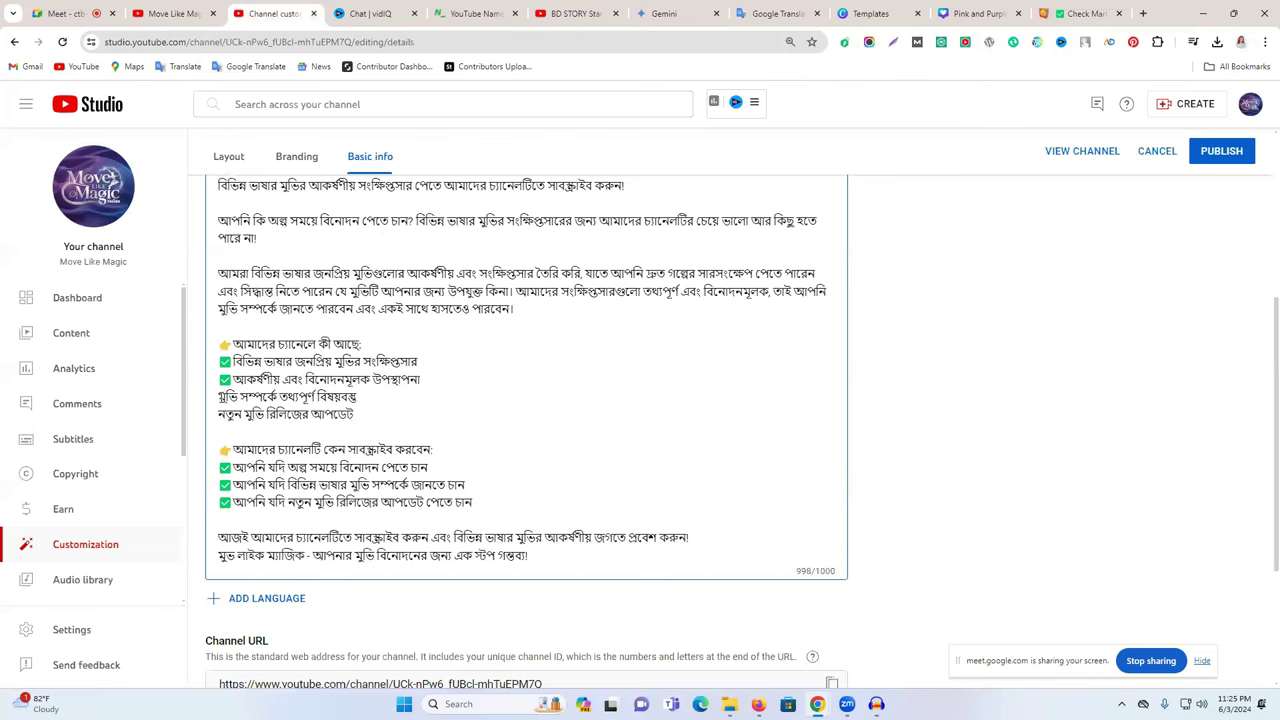
left_click(219, 397)
key("ctrl+v")
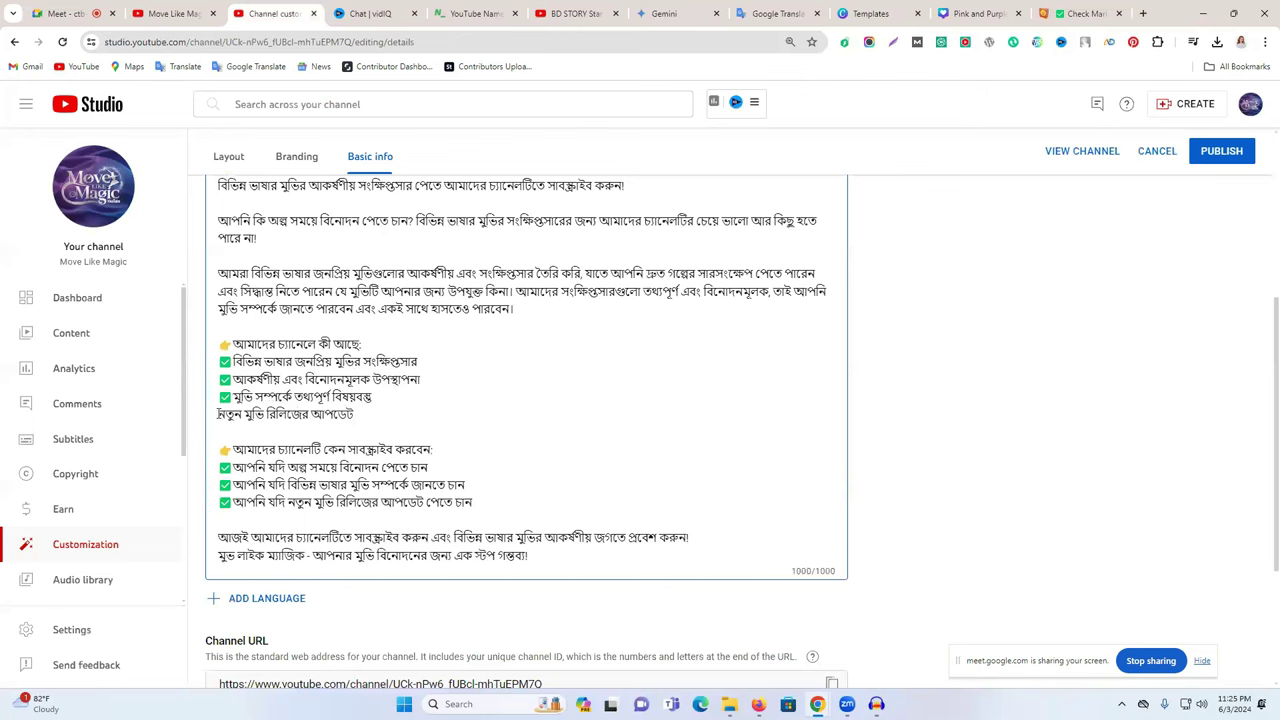
key("ctrl+v")
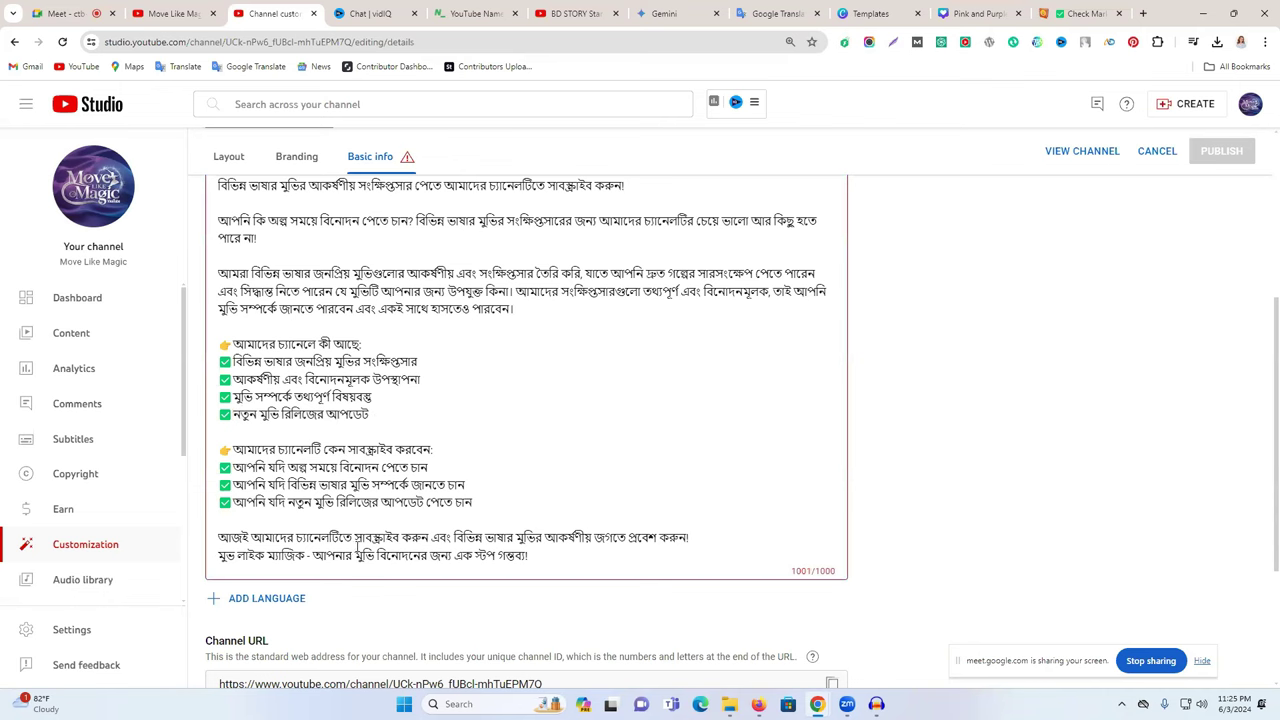
- Delete the closing tagline, the stray leading emojis and the empty first line of the description
triple_click(298, 557)
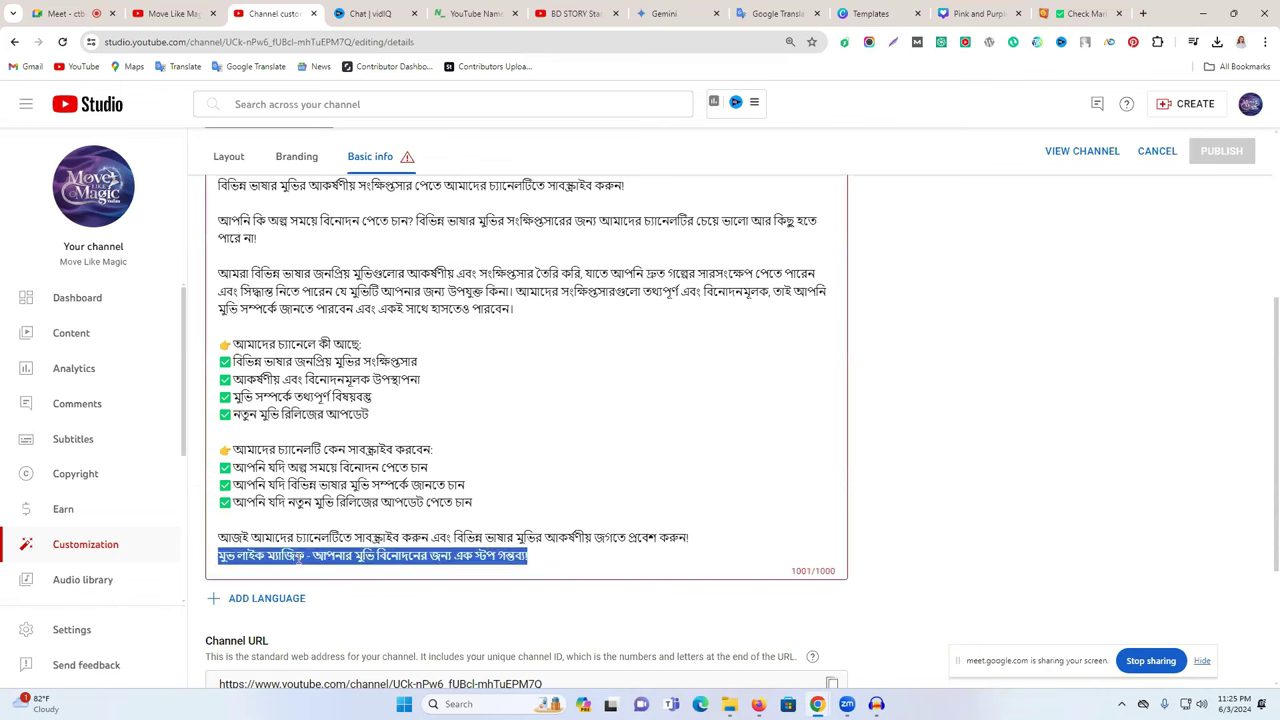
key("BackSpace")
key("BackSpace")
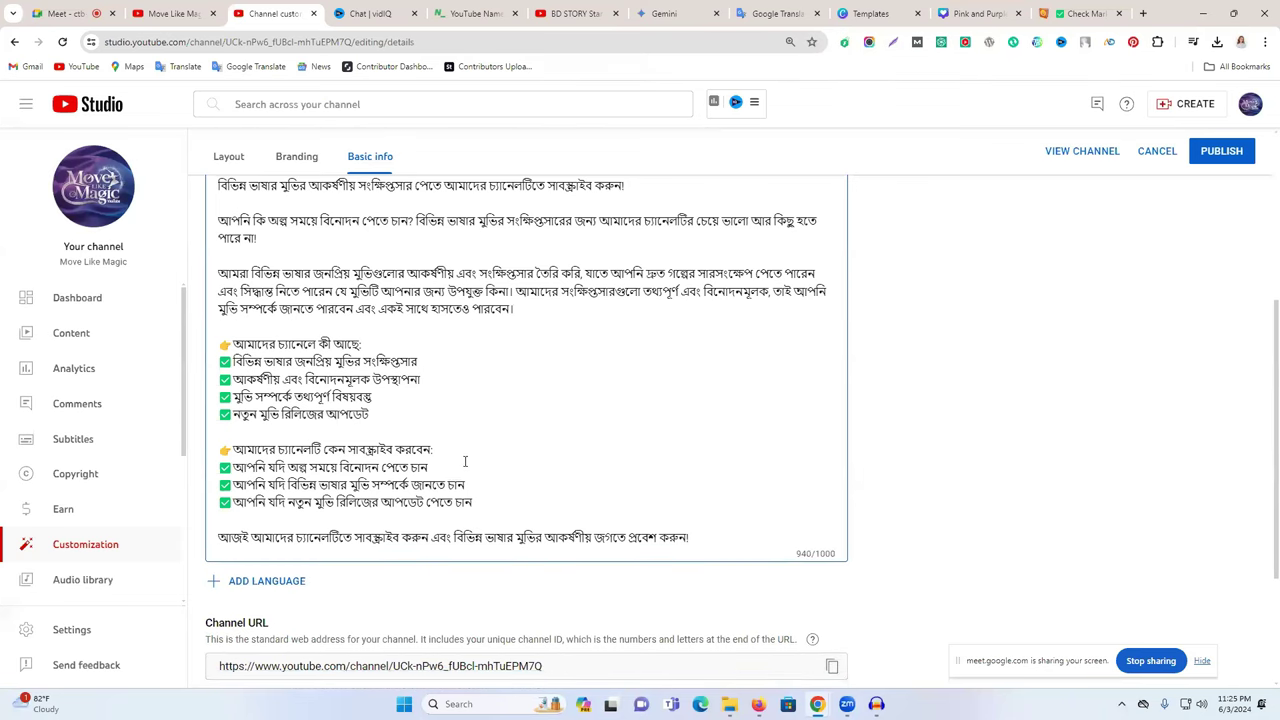
scroll(465, 461, "up", 1)
left_click_drag(270, 305, 211, 304)
key("BackSpace")
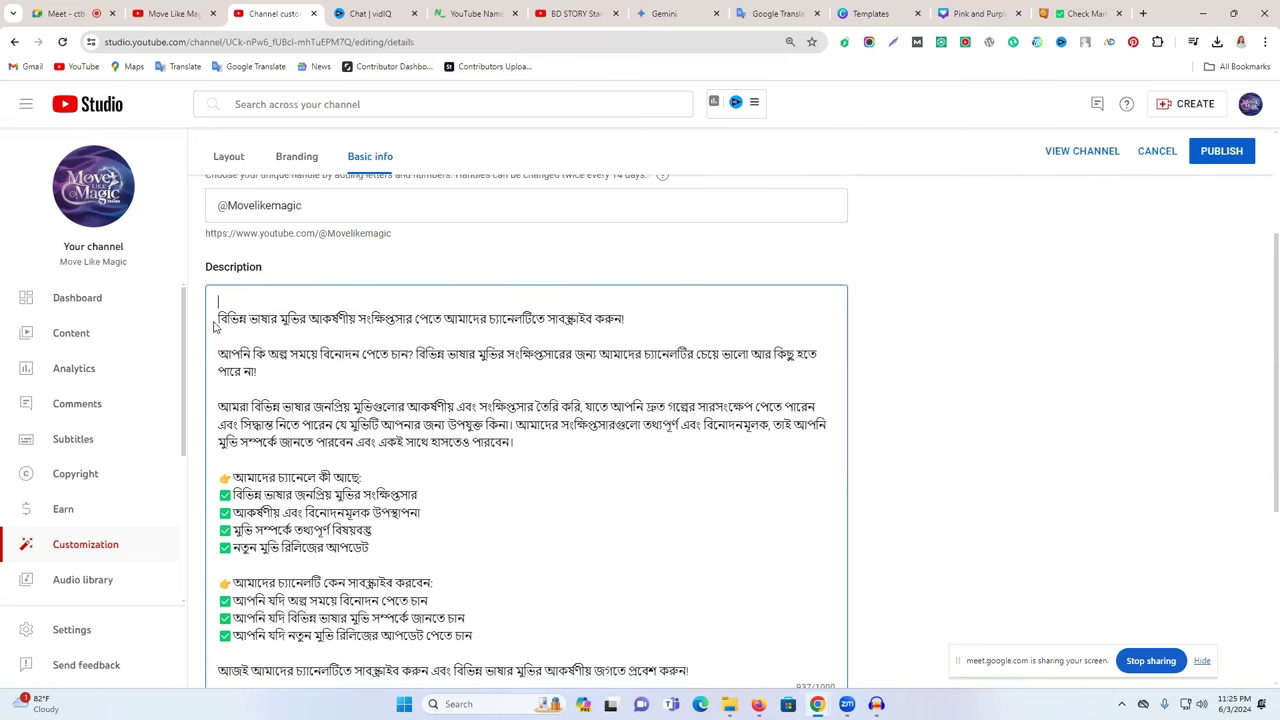
key("Delete")
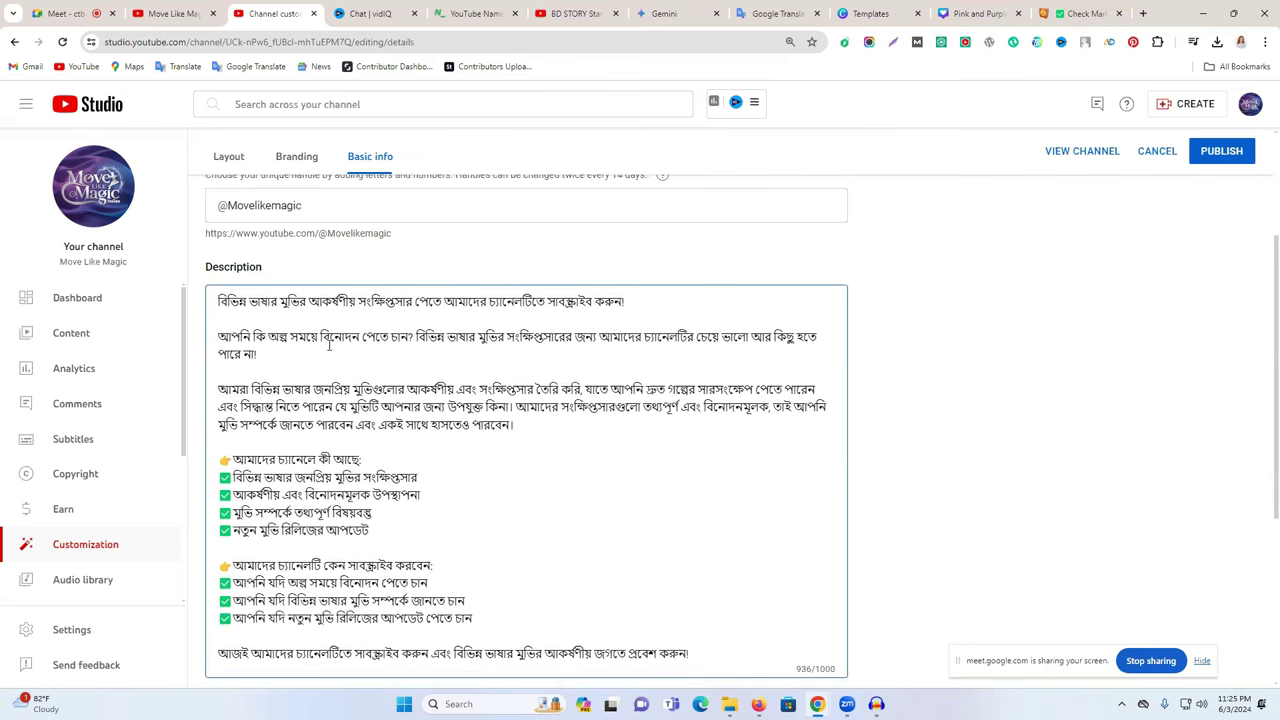
- Tidy the blank lines so the description is 938/1000, then show the BD STORY Star channel page
left_click(265, 368)
key("BackSpace")
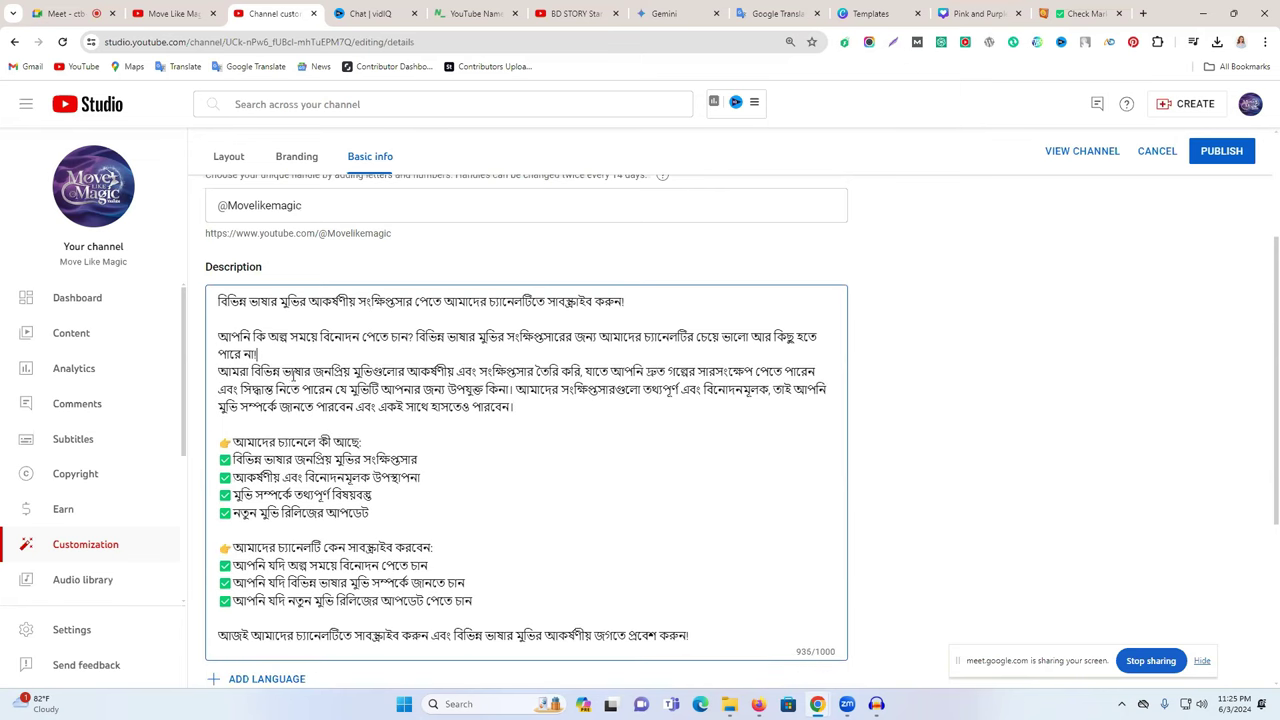
key("Return")
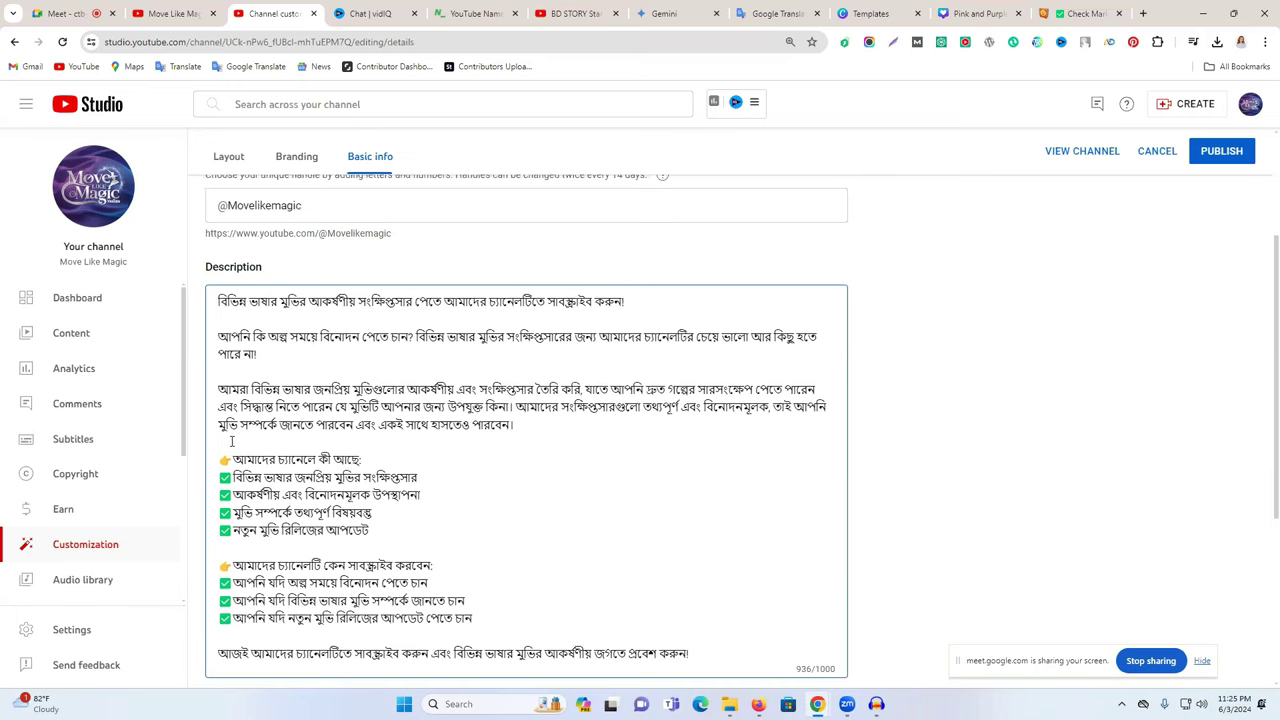
scroll(394, 448, "down", 2)
left_click(730, 523)
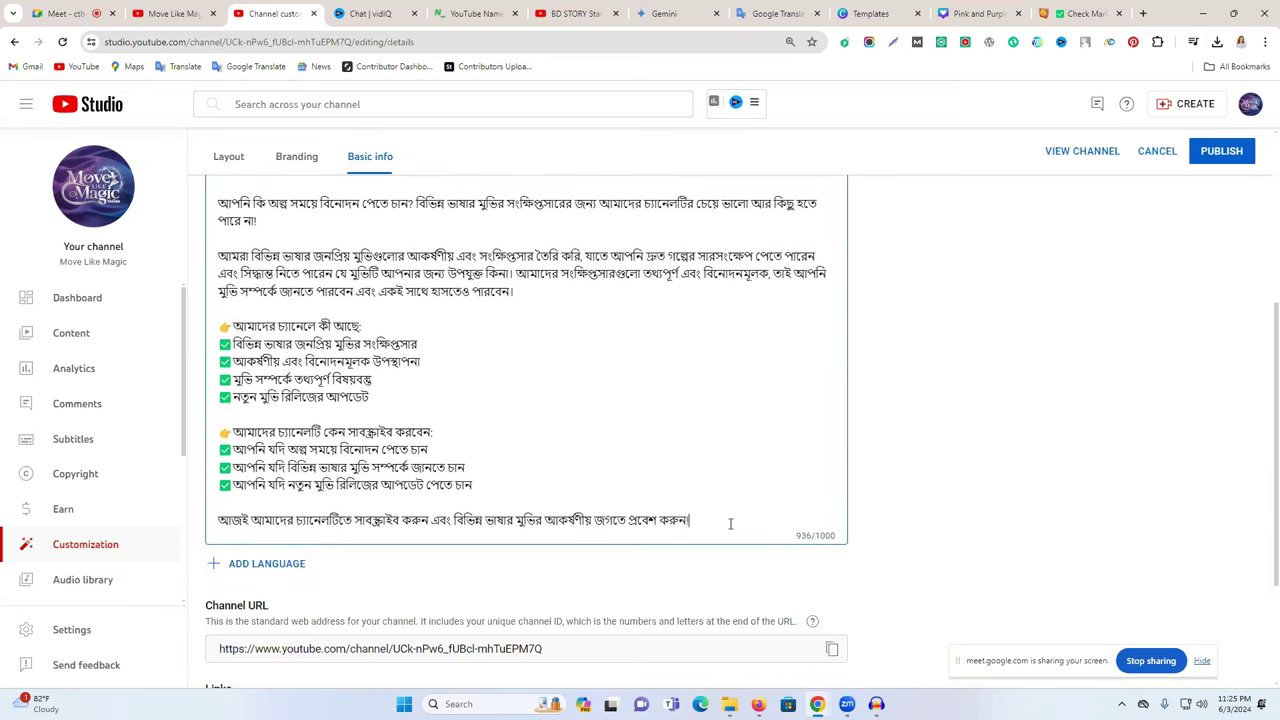
key("Return")
key("Return")
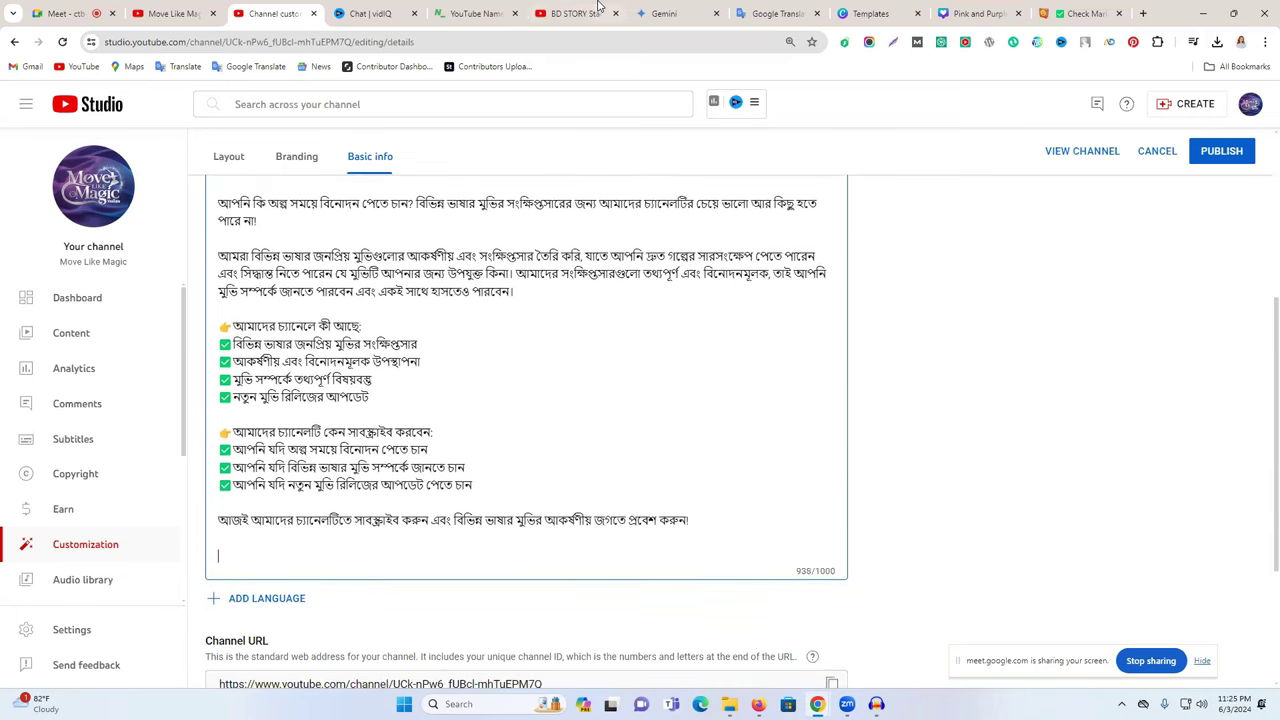
left_click(575, 13)
left_click(806, 191)
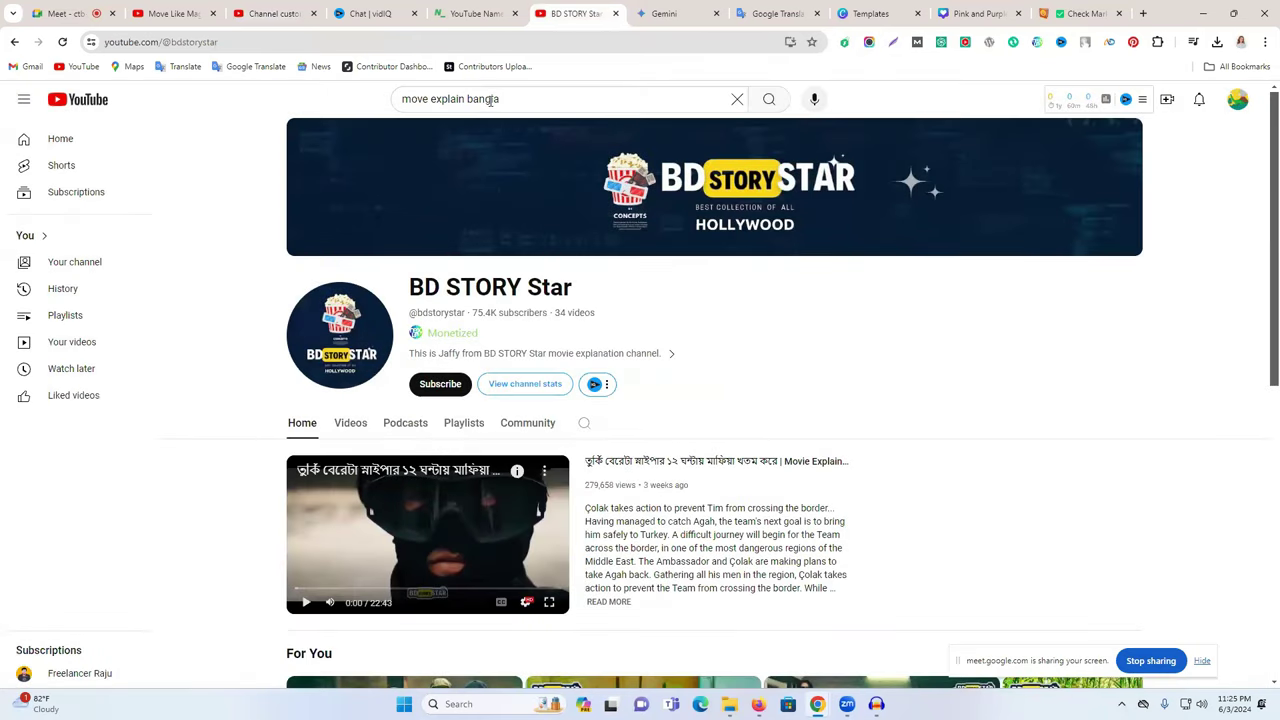
- Paste the search query 'move explain bangla' onto a new last line of the description, with a comma
triple_click(490, 101)
key("ctrl+c")
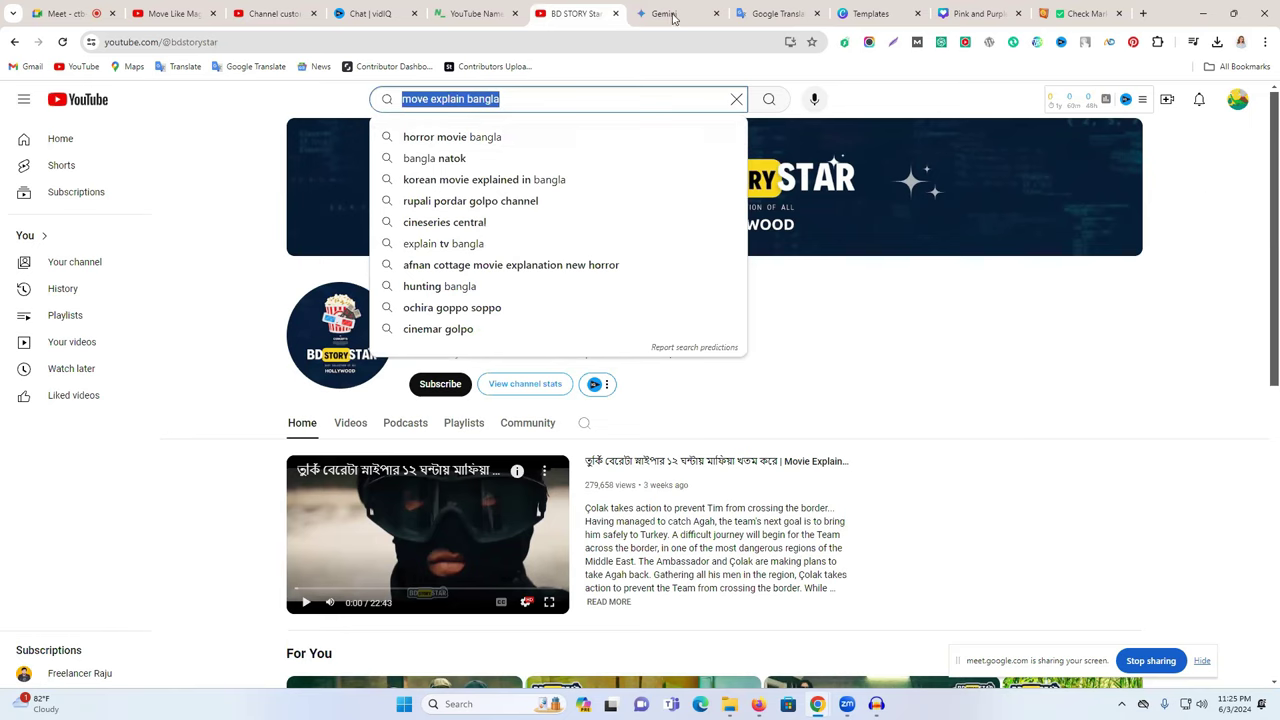
left_click(272, 13)
left_click(303, 558)
key("ctrl+v")
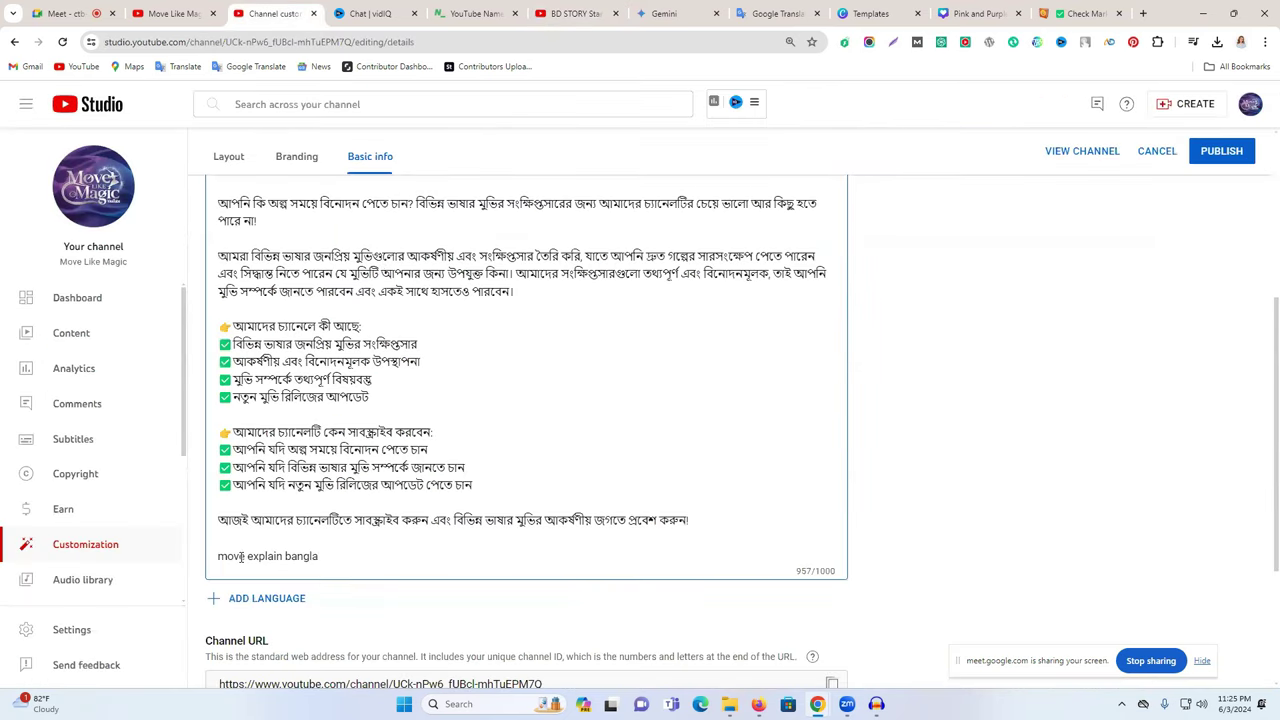
key("Home")
type(",")
- Extend the keyword line to 'move explain bangla, move explain, move,' by copying variants
left_click_drag(218, 557, 285, 555)
key("ctrl+c")
left_click(386, 562)
key("ctrl+v")
type(",")
key("ctrl+v")
double_click(434, 556)
key("BackSpace")
- Open BD STORY Star's first recommended video, pause its ad, and select 'move explain bangla' in Studio
left_click(575, 13)
scroll(846, 391, "down", 5)
left_click(397, 427)
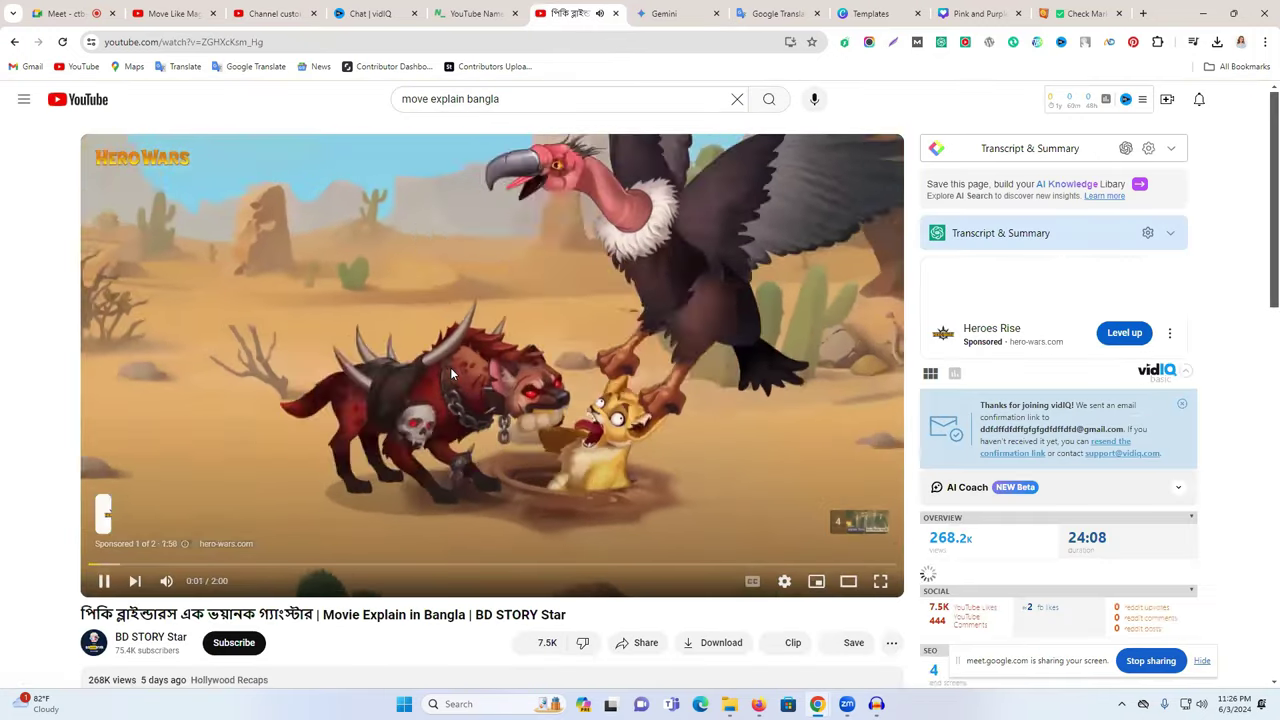
left_click(450, 367)
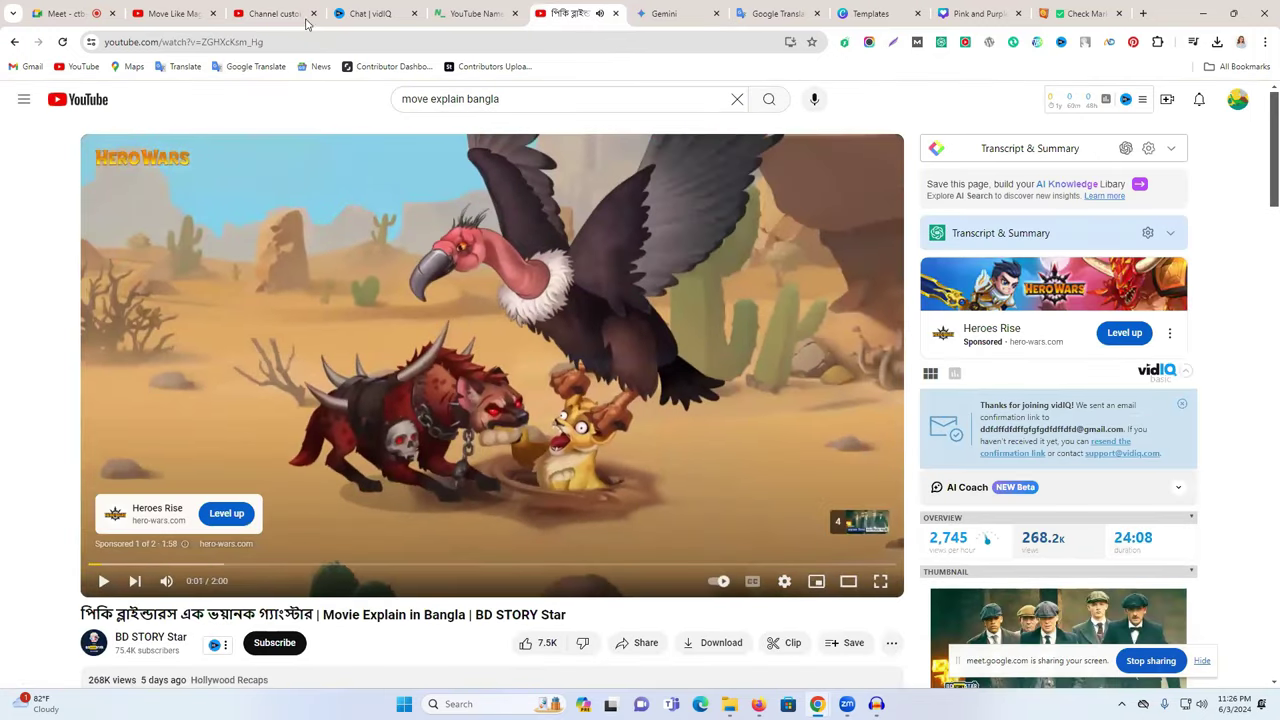
left_click(285, 14)
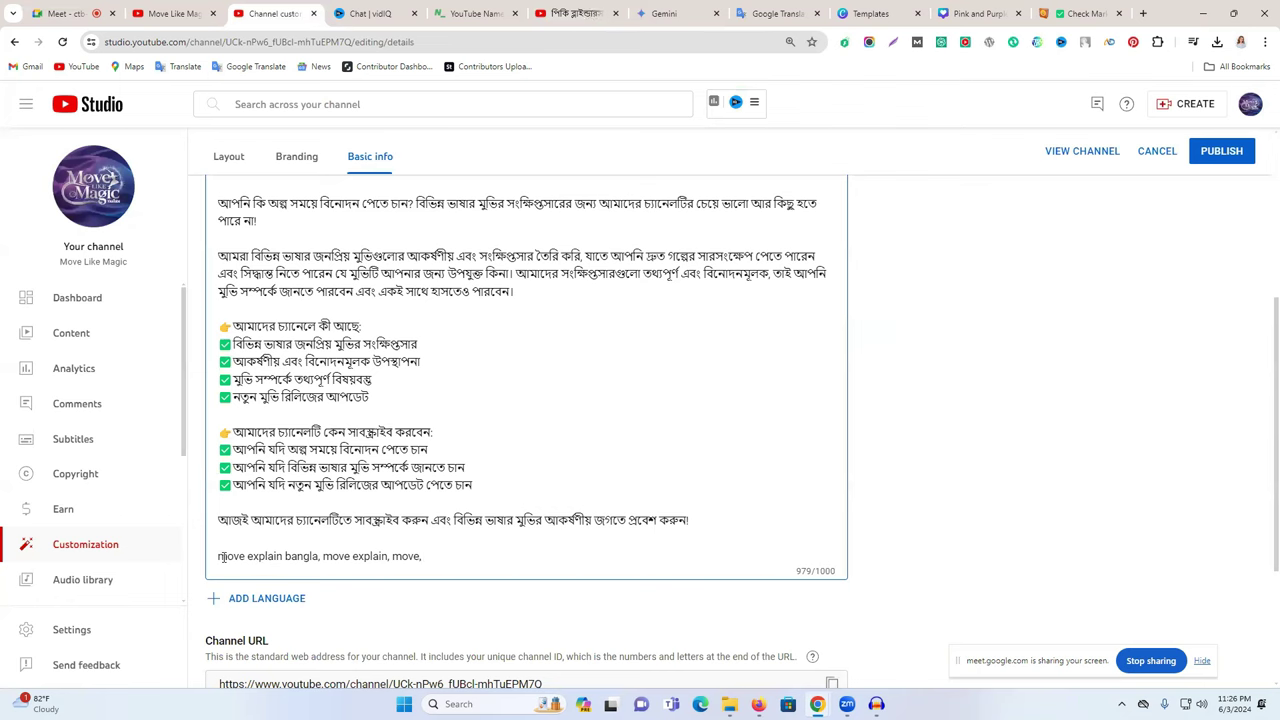
left_click_drag(219, 556, 316, 556)
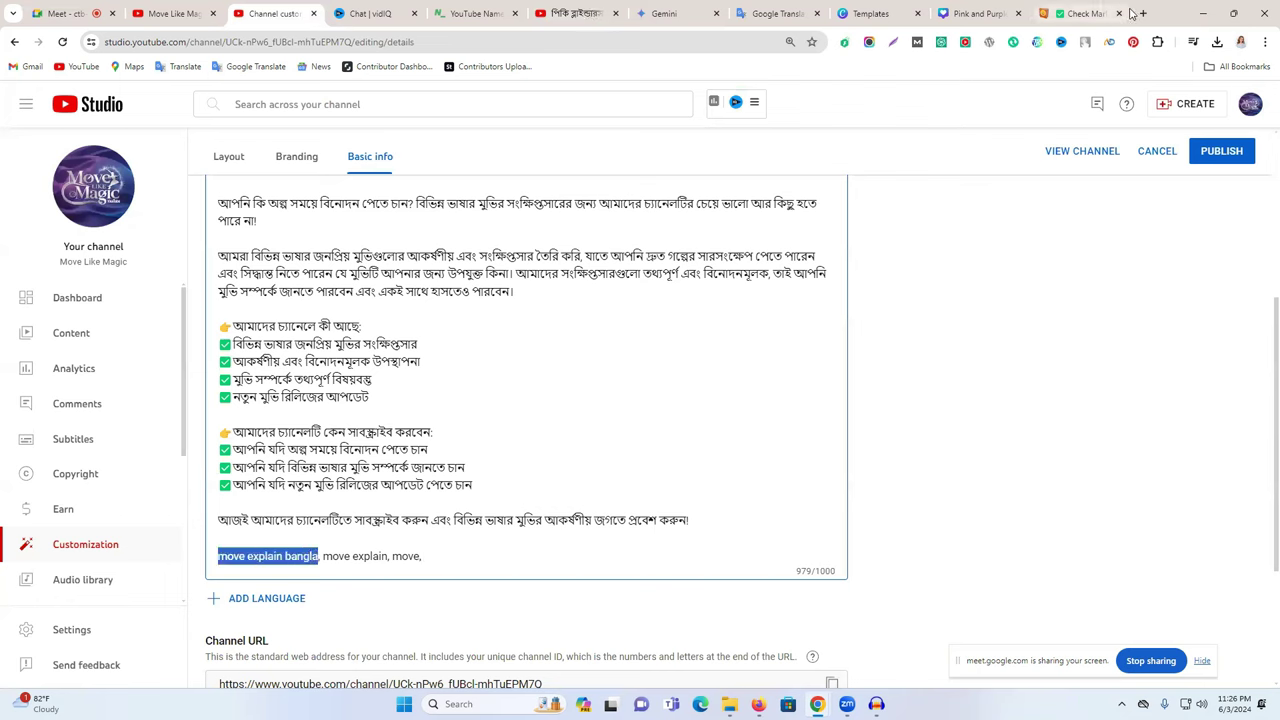
left_click(1080, 13)
- Open the Rapidtags YouTube tag generator and generate tags for 'move explain bangla'
left_click(746, 43)
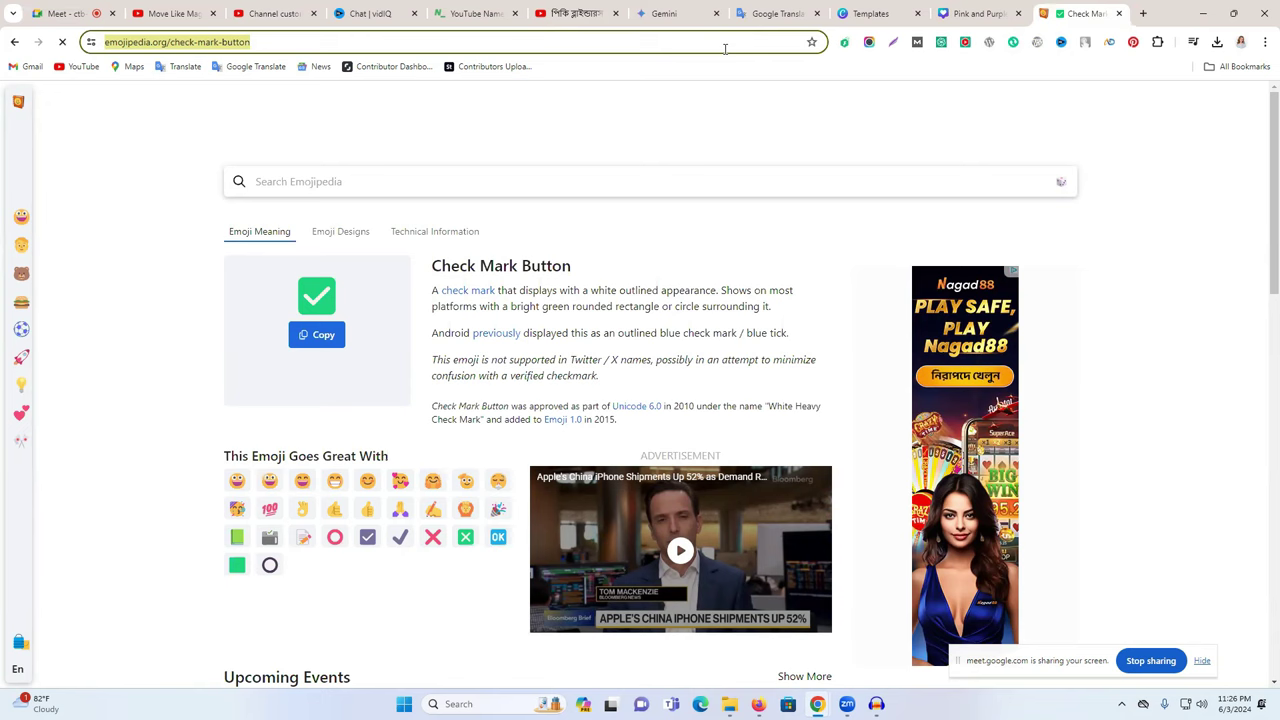
type("ta")
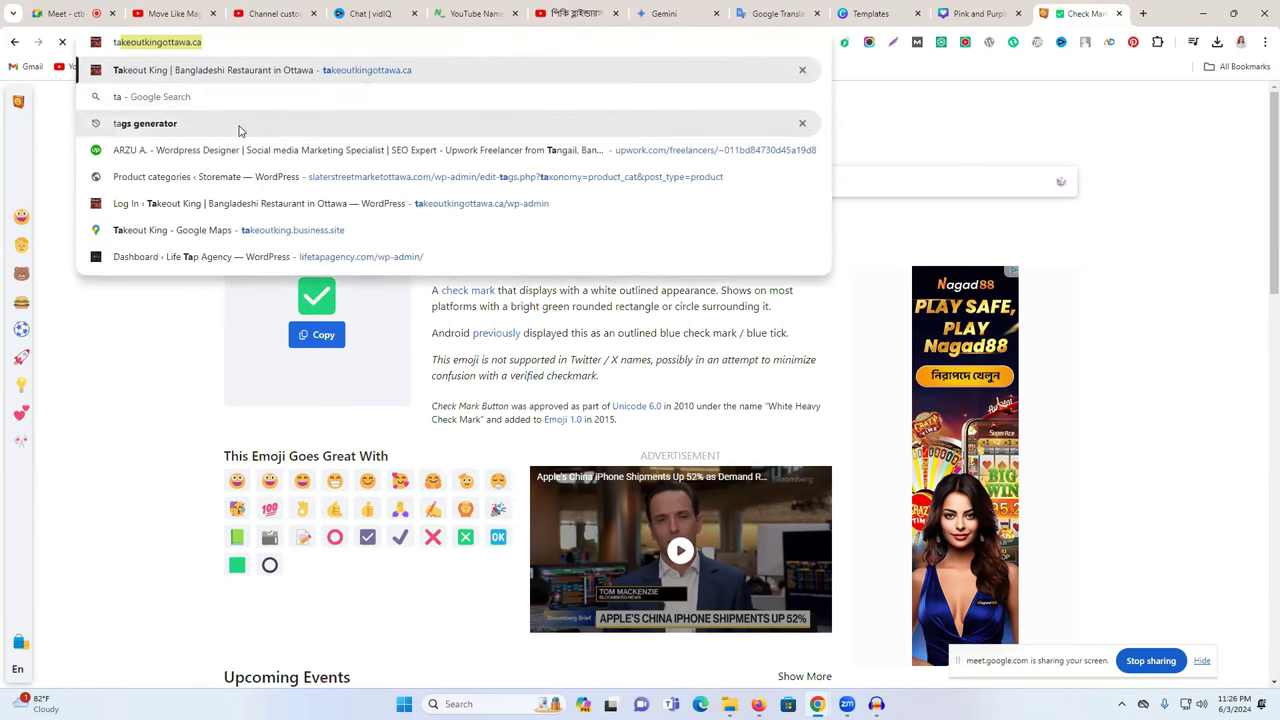
key("BackSpace")
key("BackSpace")
key("BackSpace")
type("yo")
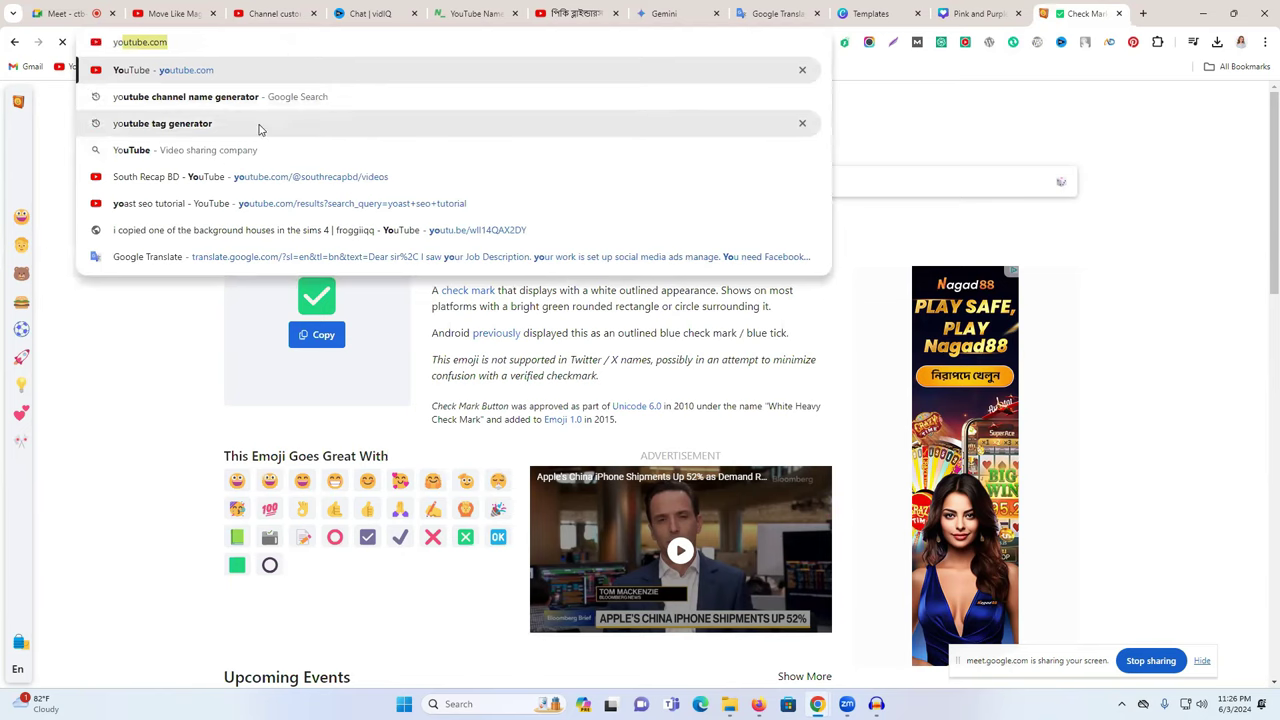
left_click(257, 124)
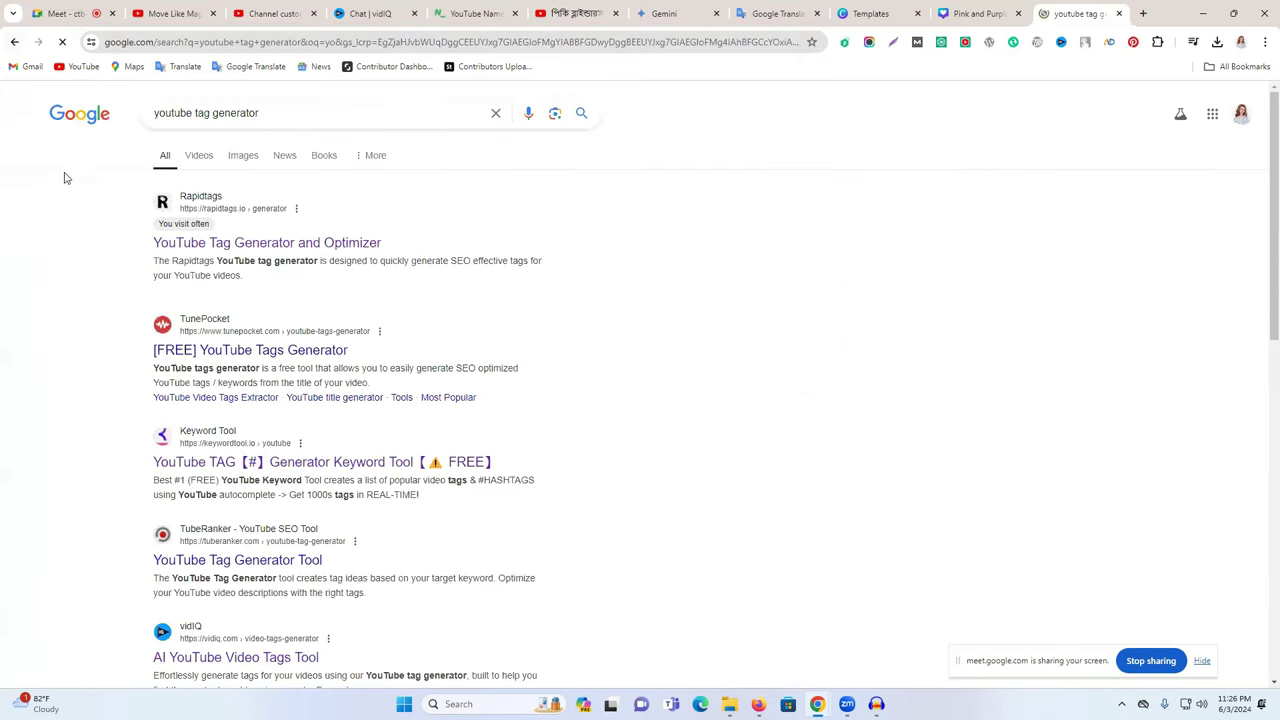
left_click(208, 250)
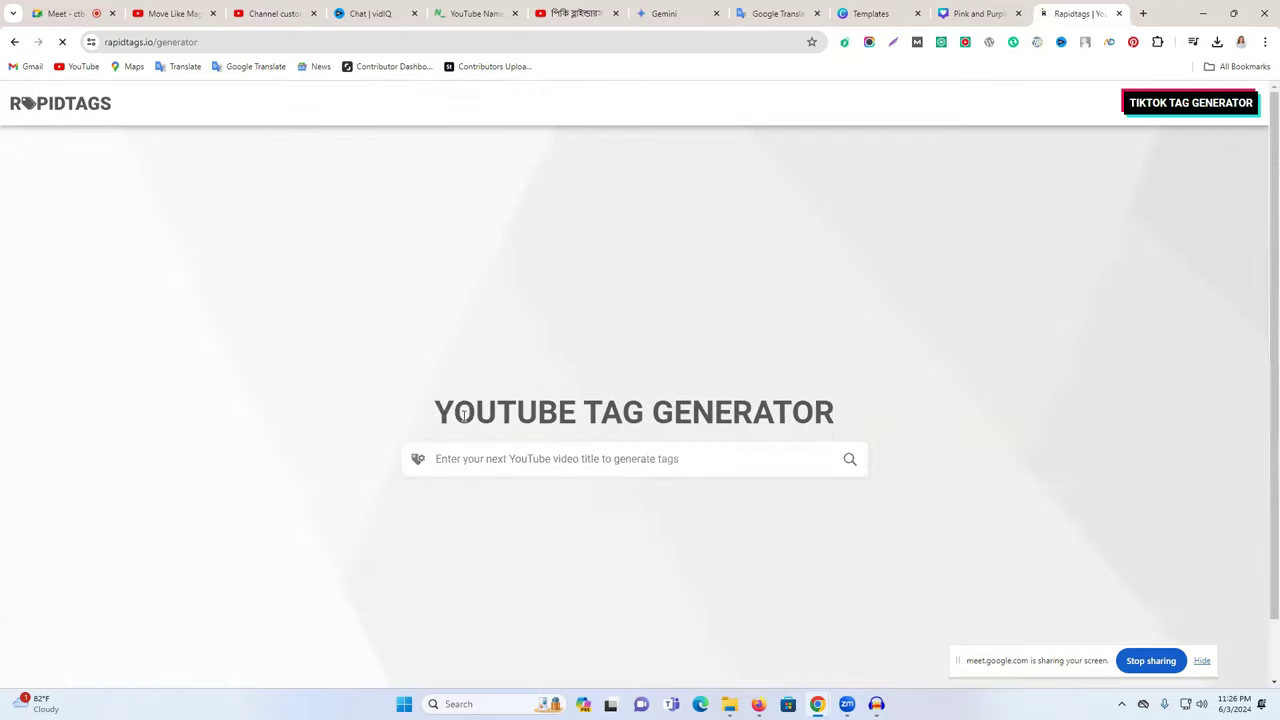
left_click(477, 200)
key("ctrl+v")
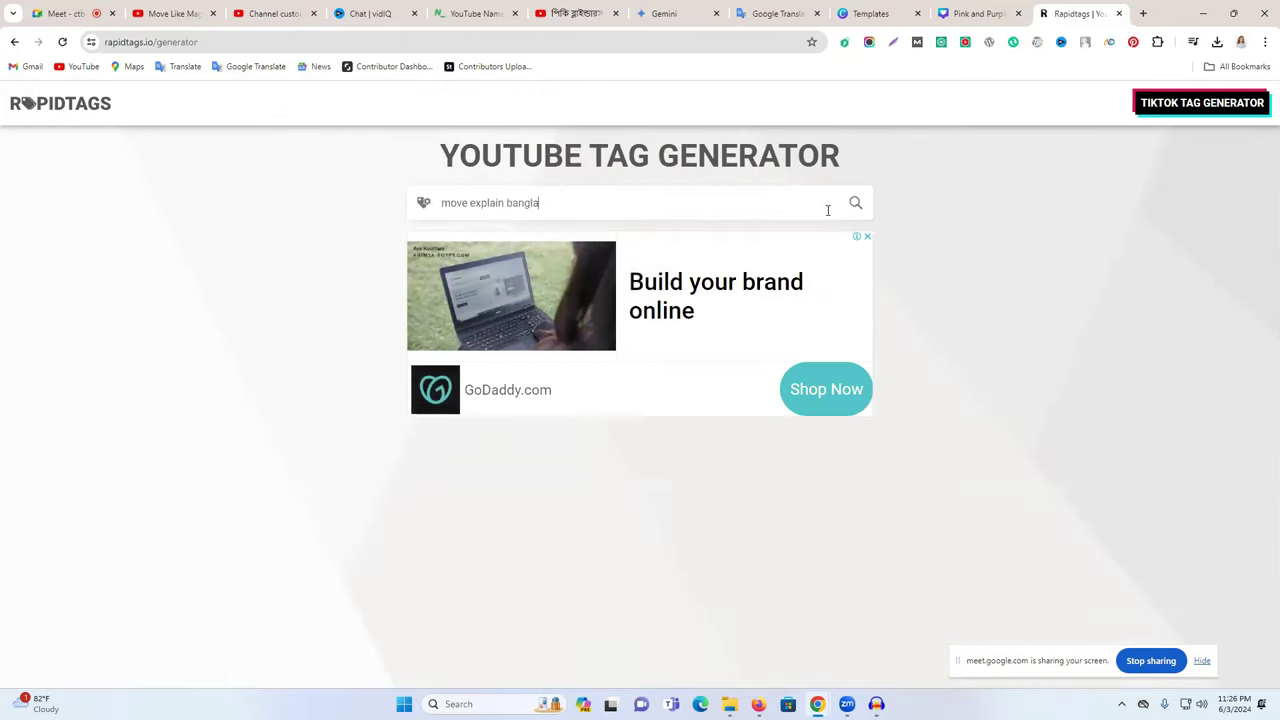
left_click(855, 203)
- Remove five unwanted tags, including 'bangla explained', and copy the remaining tag list
scroll(700, 300, "down", 1)
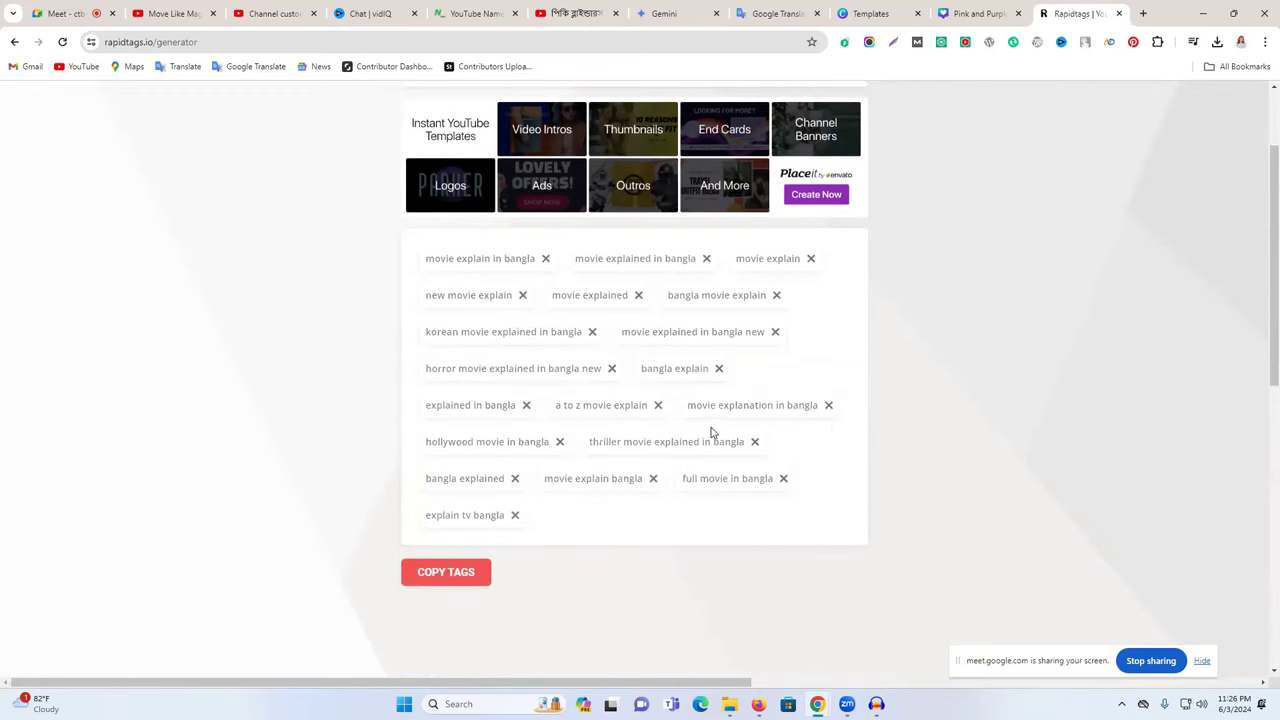
left_click(755, 442)
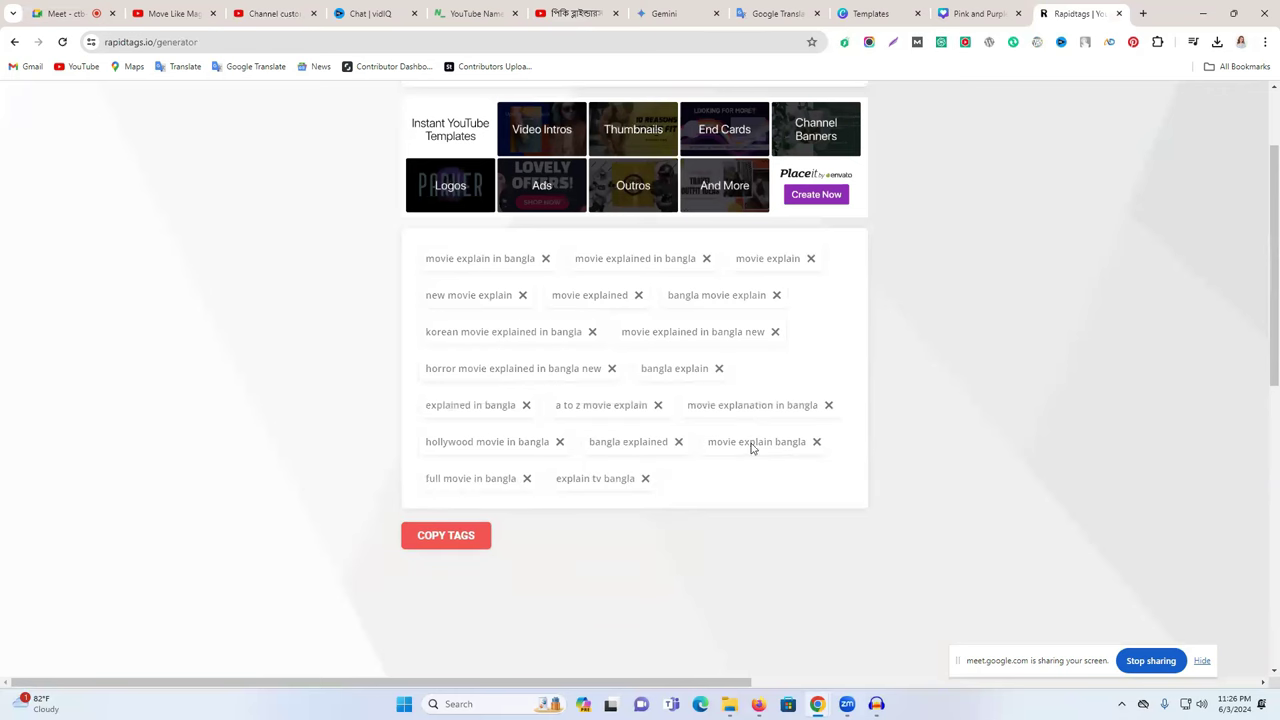
left_click(560, 442)
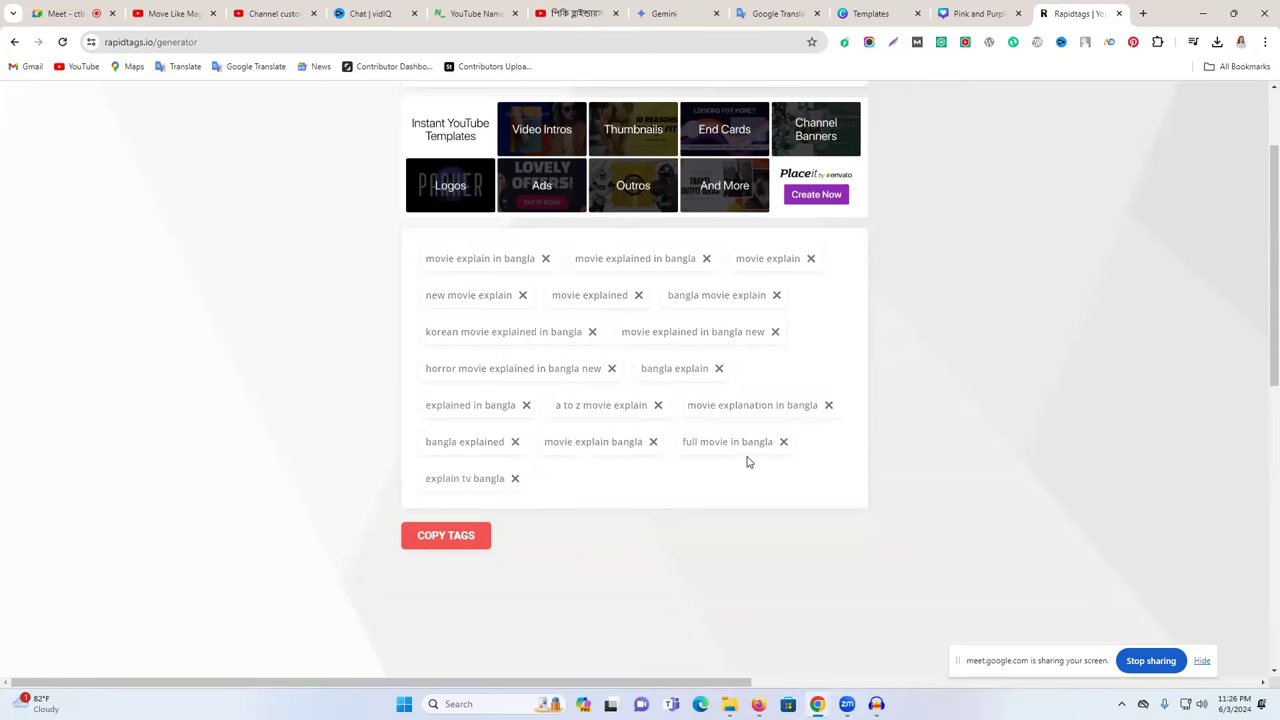
left_click(783, 442)
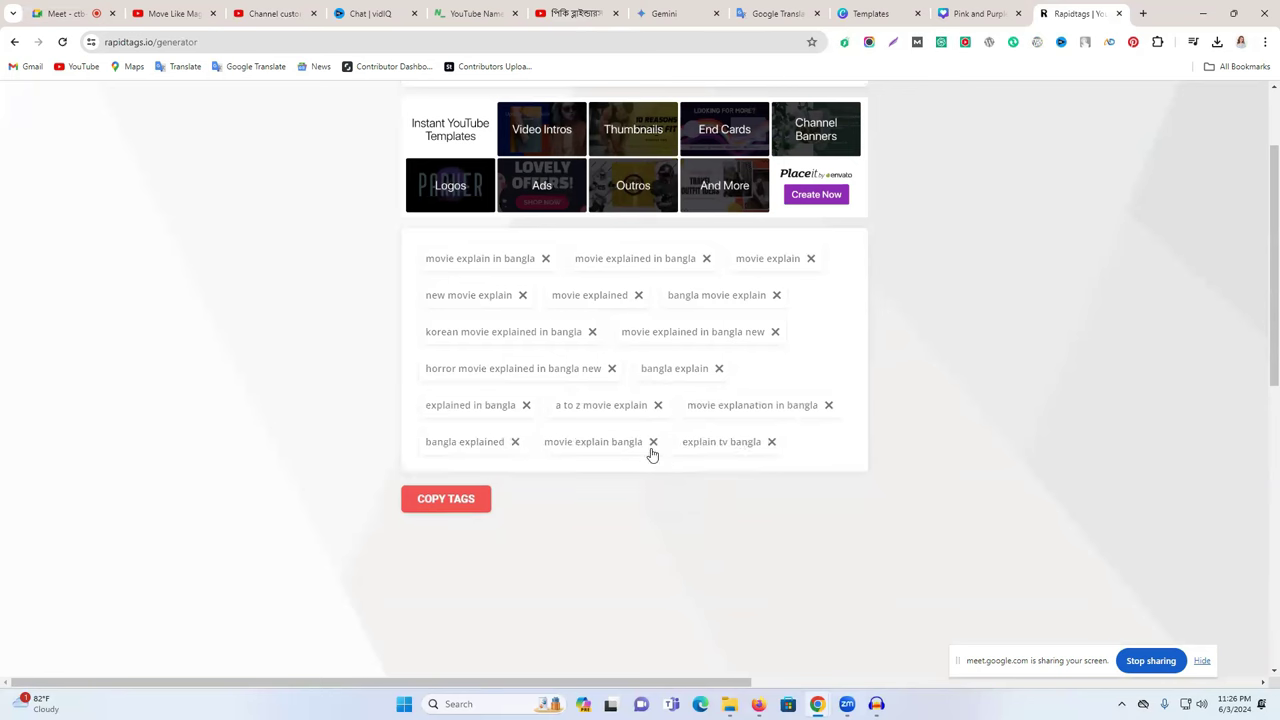
left_click(516, 442)
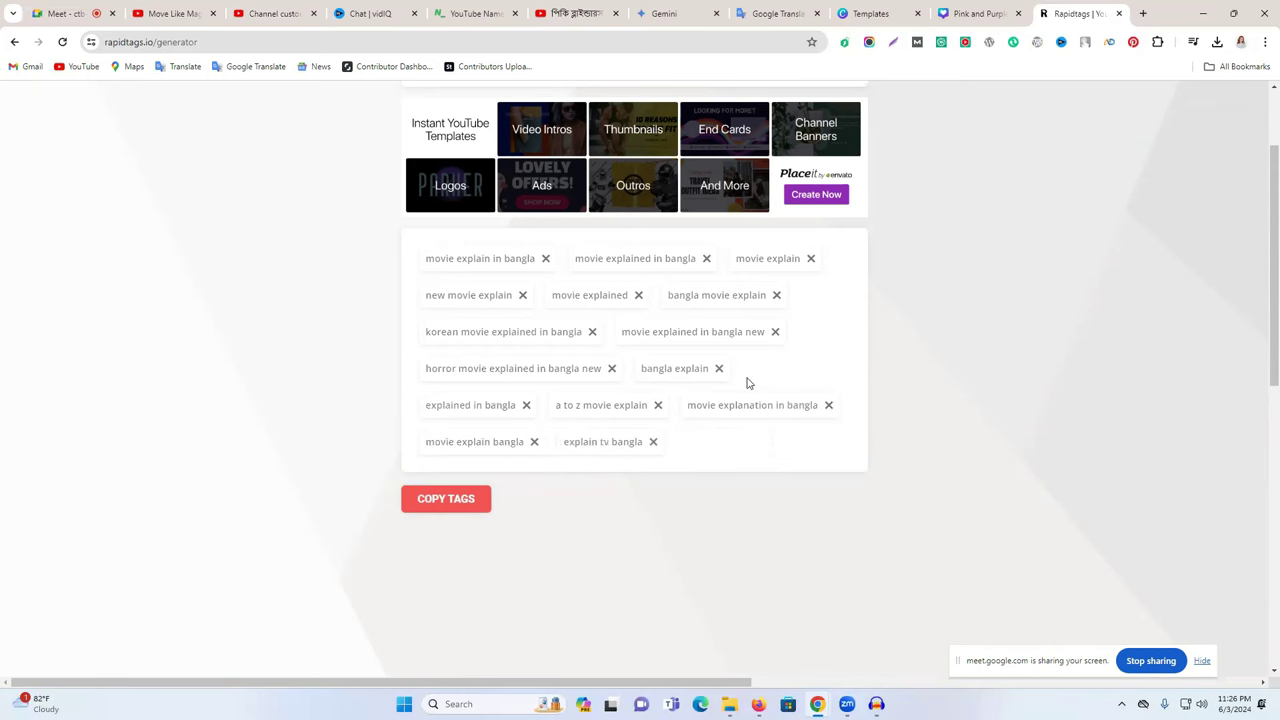
left_click(774, 332)
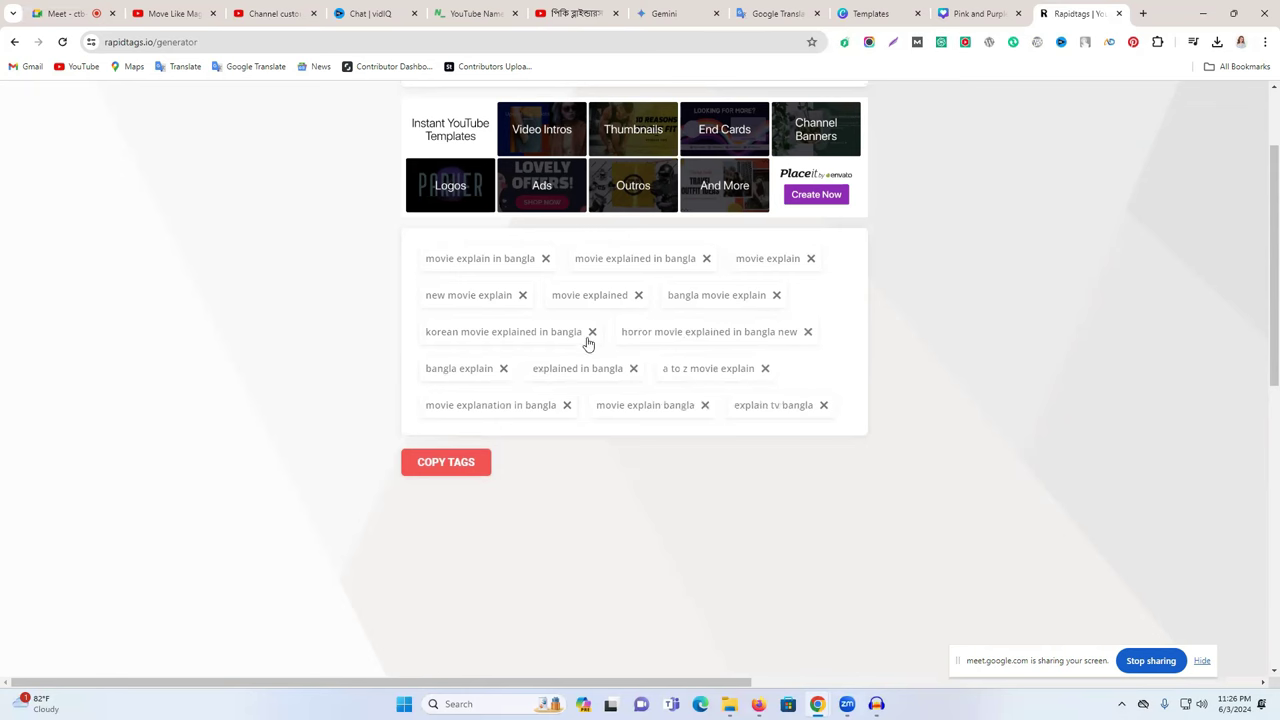
left_click(446, 462)
left_click(200, 13)
- Paste the tags and trim the line to 'move explain bangla, move explain, movie explain in bangla' (996/1000)
left_click(249, 13)
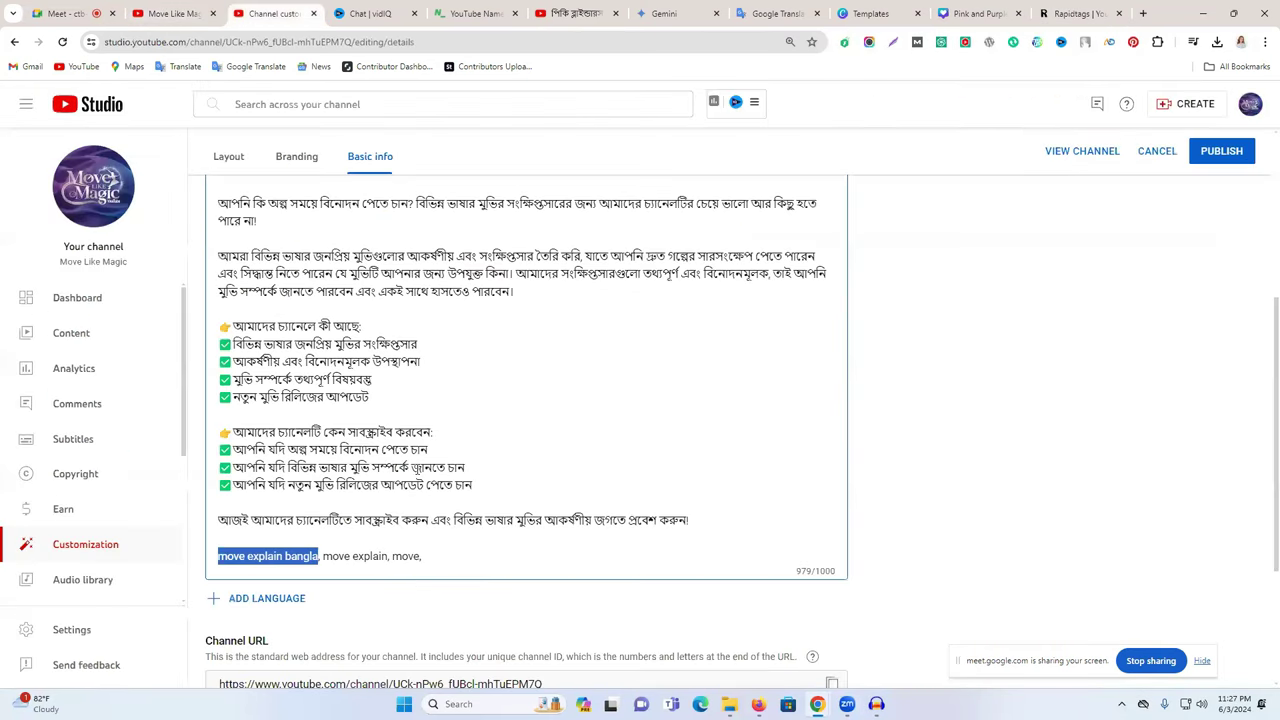
left_click(440, 561)
key("ctrl+v")
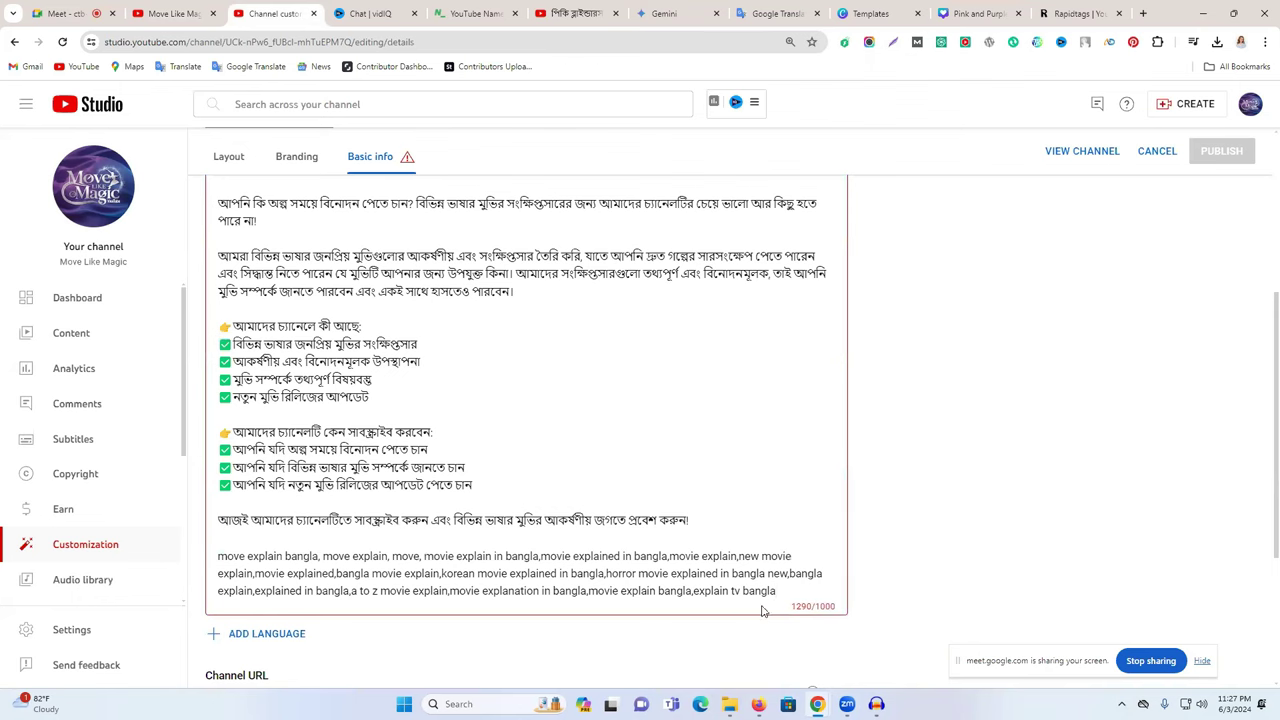
key("BackSpace")
key("BackSpace")
key("BackSpace")
key("BackSpace")
key("BackSpace")
key("BackSpace")
key("BackSpace")
key("BackSpace")
key("BackSpace")
key("BackSpace")
key("BackSpace")
key("BackSpace")
key("BackSpace")
key("BackSpace")
key("BackSpace")
key("BackSpace")
key("BackSpace")
key("BackSpace")
key("BackSpace")
key("BackSpace")
key("BackSpace")
key("BackSpace")
key("BackSpace")
key("BackSpace")
key("BackSpace")
key("BackSpace")
key("BackSpace")
key("BackSpace")
key("BackSpace")
key("BackSpace")
key("BackSpace")
key("BackSpace")
key("BackSpace")
key("BackSpace")
key("BackSpace")
key("BackSpace")
key("BackSpace")
key("BackSpace")
key("BackSpace")
key("BackSpace")
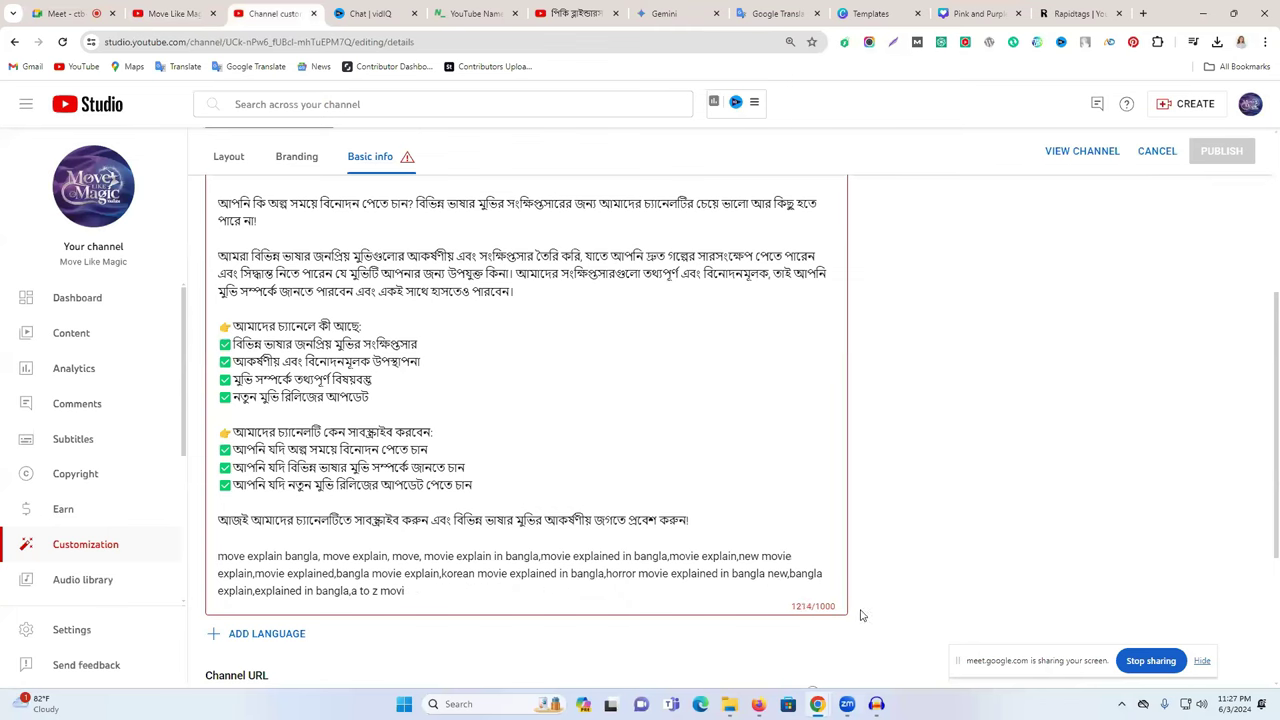
key("BackSpace")
key("BackSpace")
key("BackSpace")
key("BackSpace")
key("BackSpace")
key("BackSpace")
key("BackSpace")
key("BackSpace")
key("BackSpace")
key("BackSpace")
key("BackSpace")
key("BackSpace")
key("BackSpace")
key("BackSpace")
key("BackSpace")
key("BackSpace")
key("BackSpace")
key("BackSpace")
key("BackSpace")
key("BackSpace")
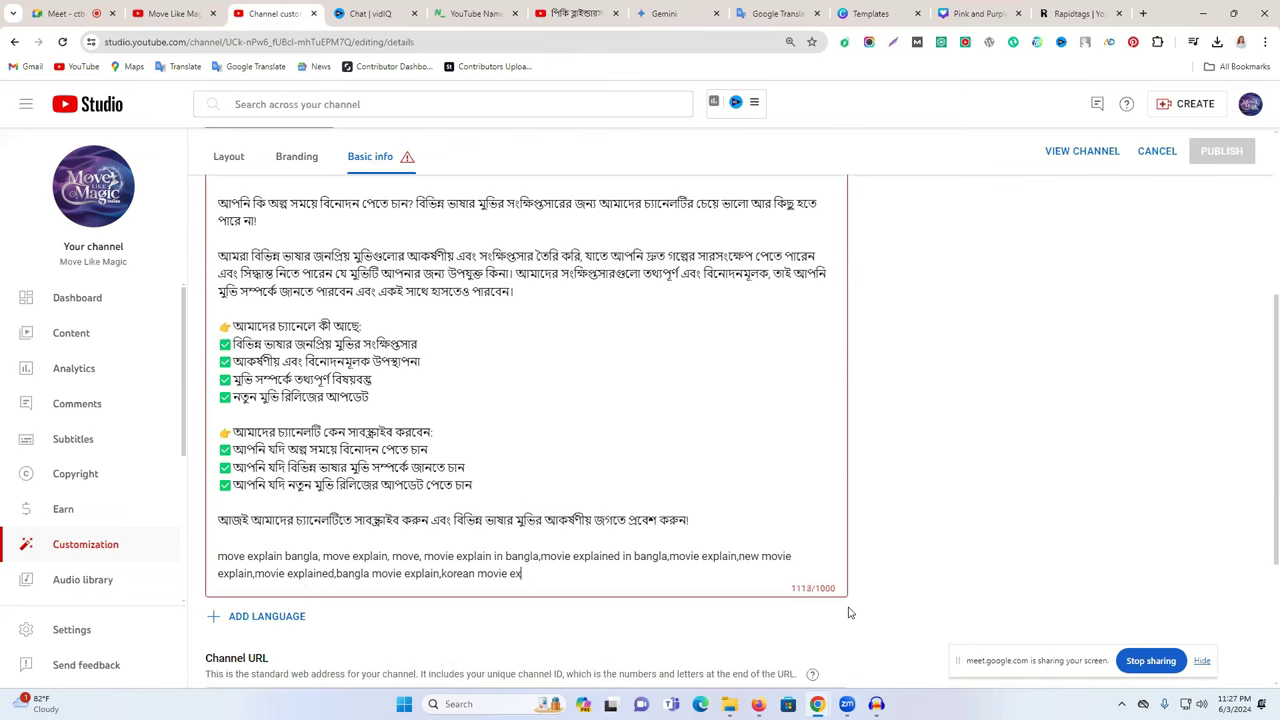
key("BackSpace")
key("BackSpace")
key("BackSpace")
key("BackSpace")
key("BackSpace")
key("BackSpace")
key("BackSpace")
key("BackSpace")
key("BackSpace")
key("BackSpace")
key("BackSpace")
key("BackSpace")
key("BackSpace")
key("BackSpace")
key("BackSpace")
key("BackSpace")
key("BackSpace")
key("BackSpace")
key("BackSpace")
key("BackSpace")
key("BackSpace")
key("BackSpace")
key("BackSpace")
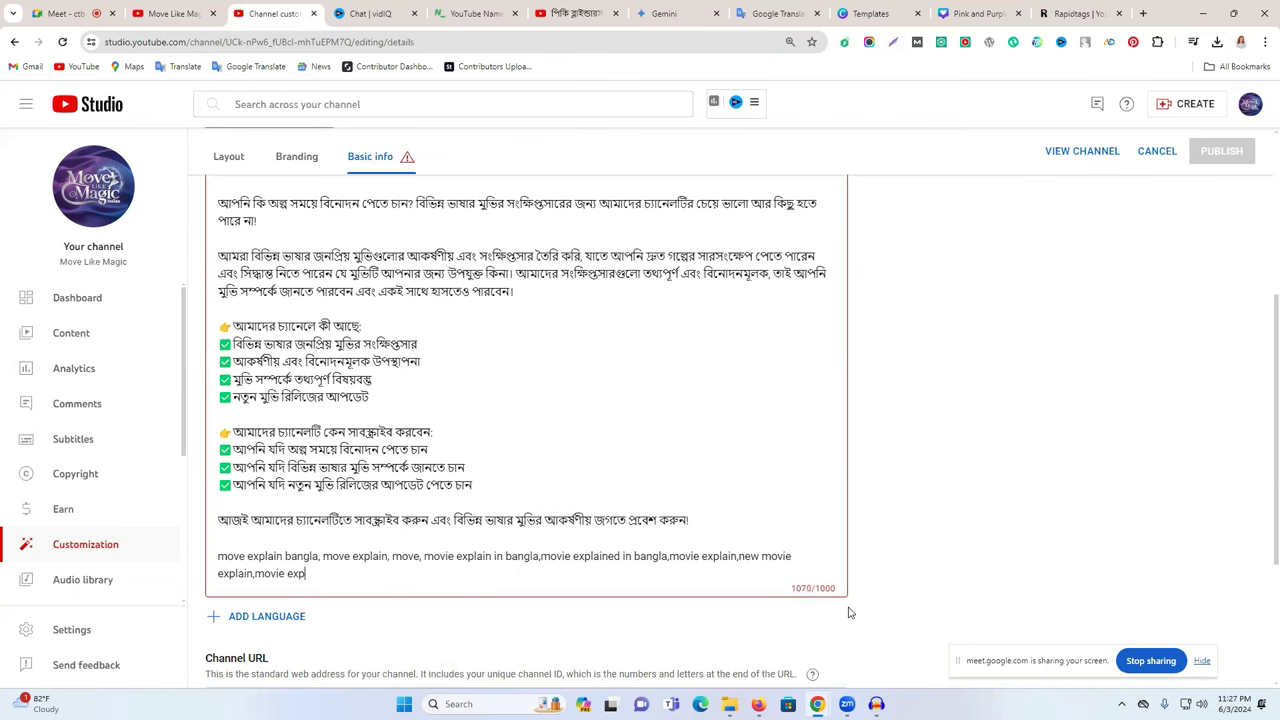
key("BackSpace")
key("BackSpace")
key("BackSpace")
key("BackSpace")
key("BackSpace")
key("BackSpace")
key("BackSpace")
key("BackSpace")
key("BackSpace")
key("BackSpace")
key("BackSpace")
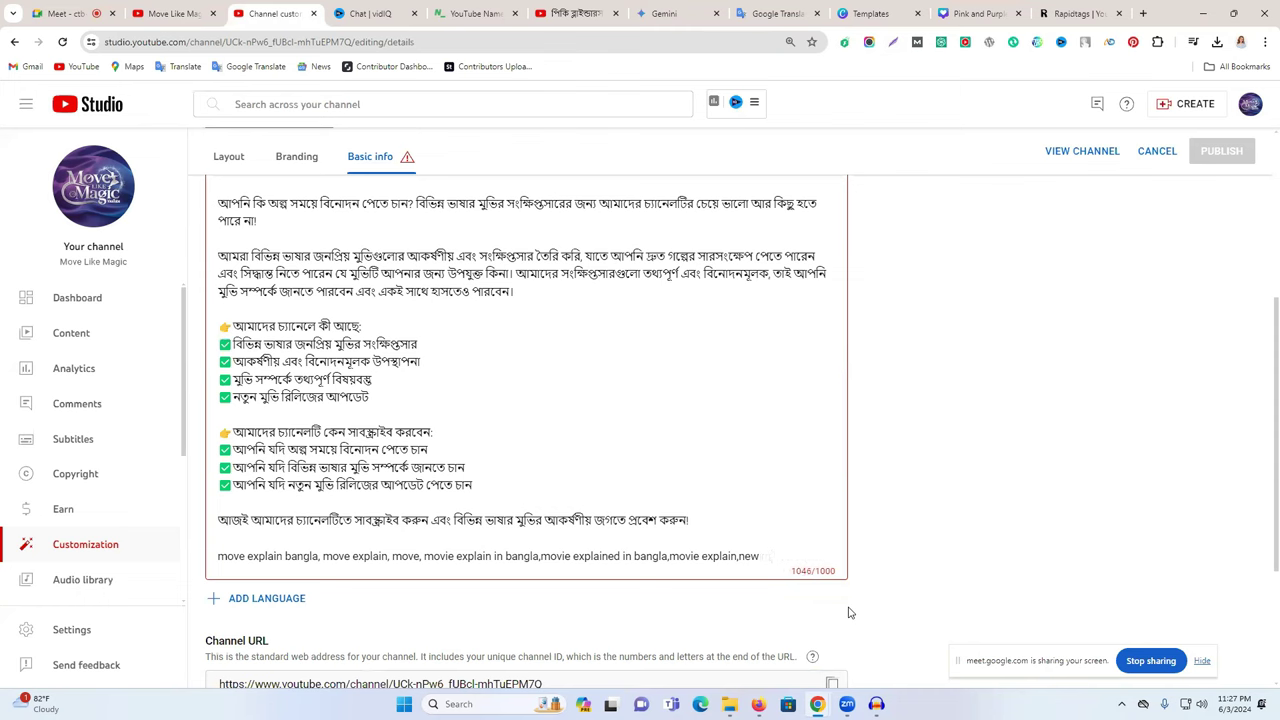
key("BackSpace")
key("BackSpace")
key("BackSpace")
key("BackSpace")
key("BackSpace")
key("BackSpace")
key("BackSpace")
key("BackSpace")
key("BackSpace")
key("BackSpace")
key("BackSpace")
key("BackSpace")
key("BackSpace")
key("BackSpace")
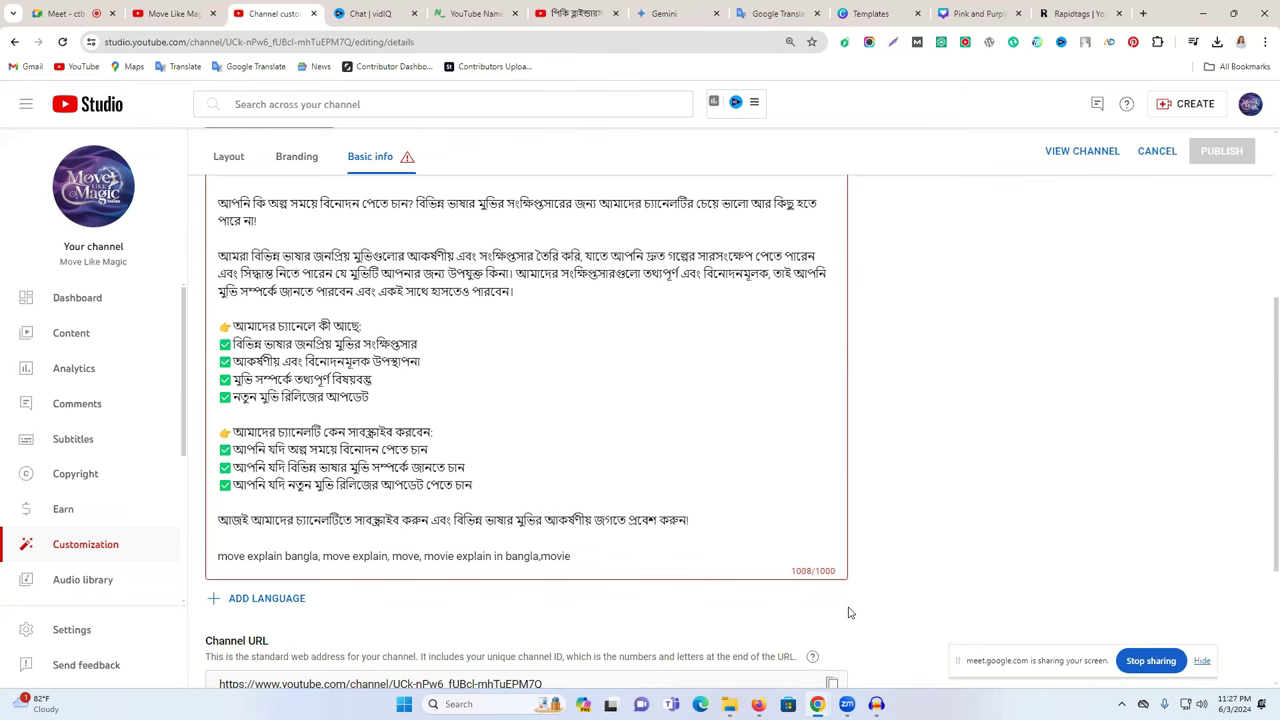
key("BackSpace")
double_click(408, 556)
key("BackSpace")
key("BackSpace")
key("BackSpace")
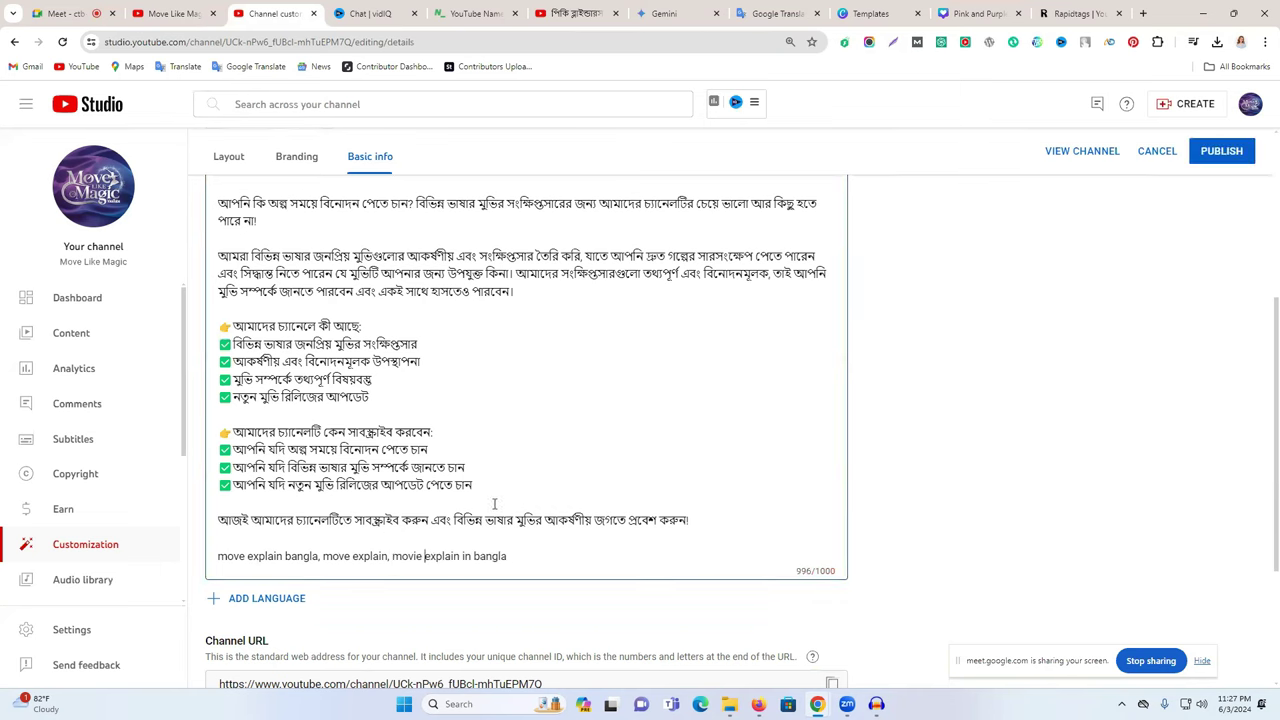
scroll(600, 480, "down", 1)
scroll(517, 474, "up", 3)
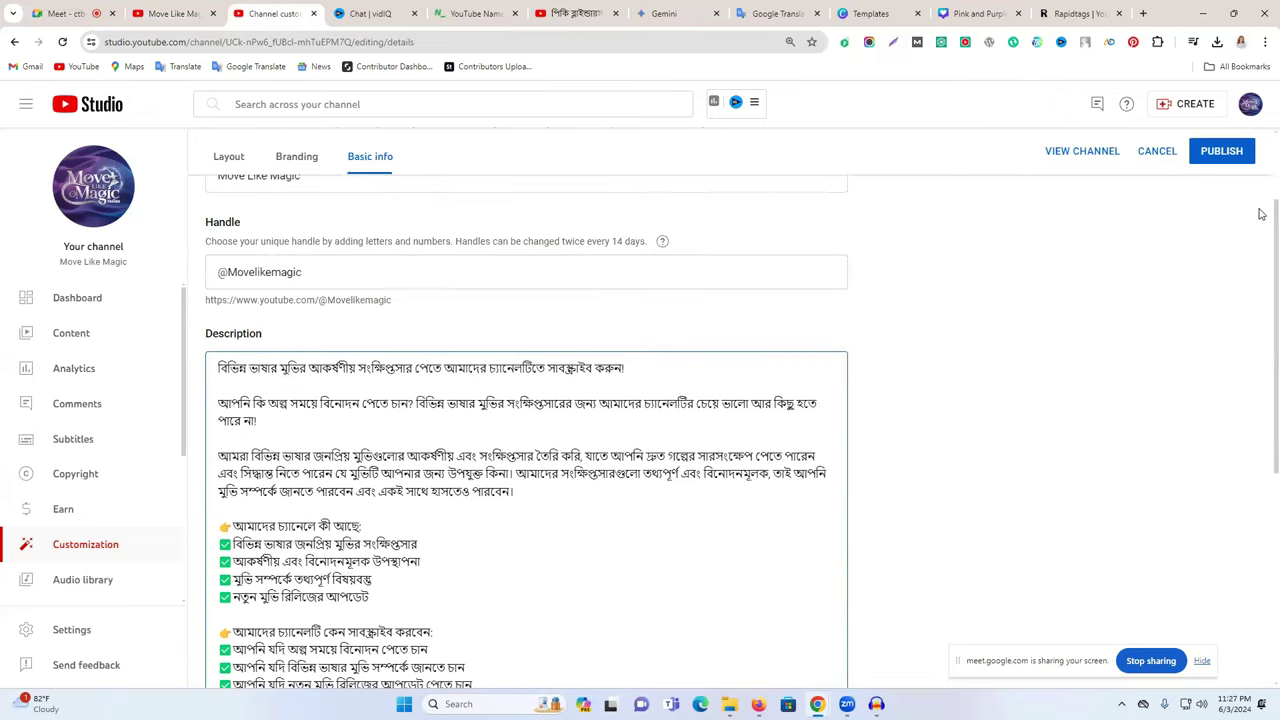
- Publish the updated Basic info and select the channel URL
left_click(1215, 155)
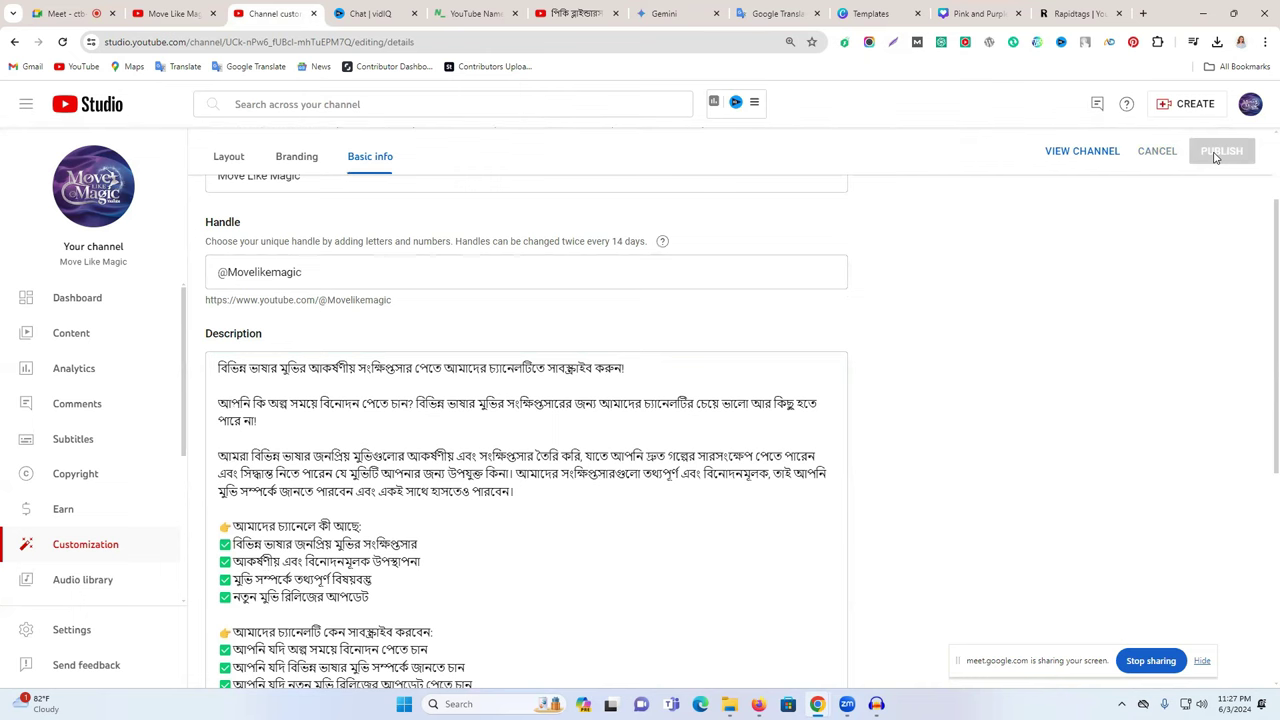
scroll(760, 334, "down", 4)
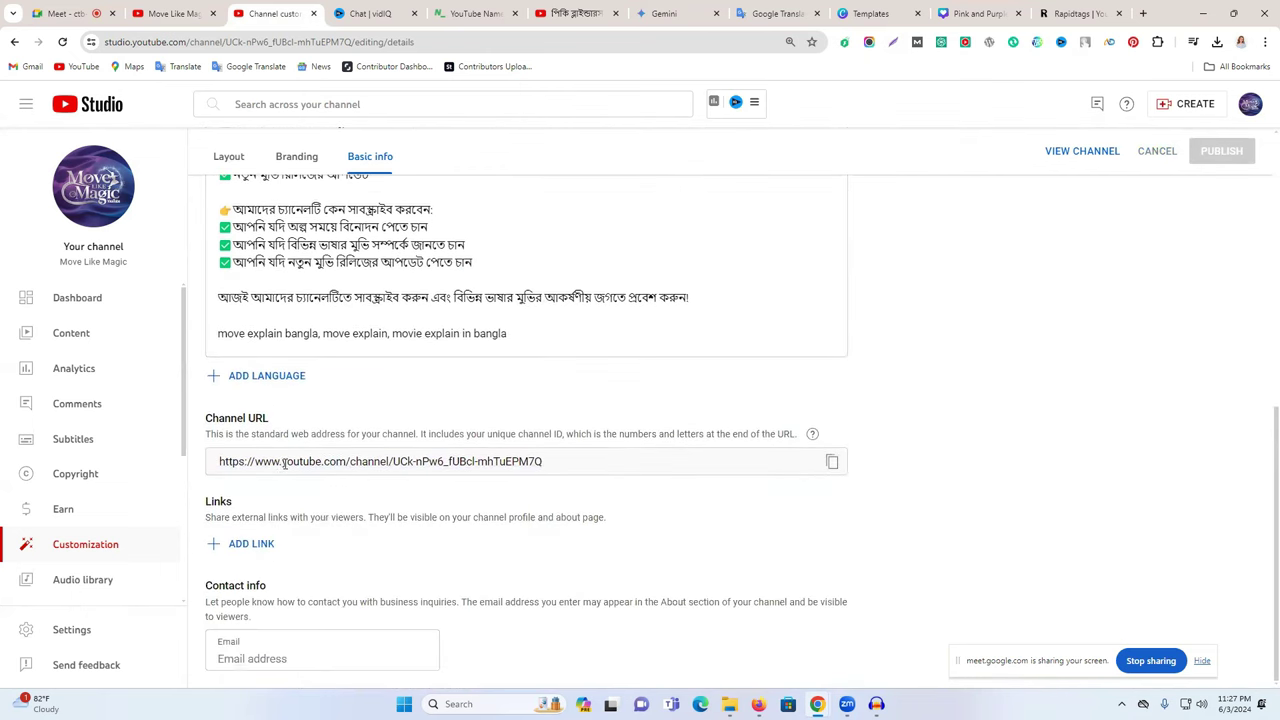
triple_click(284, 463)
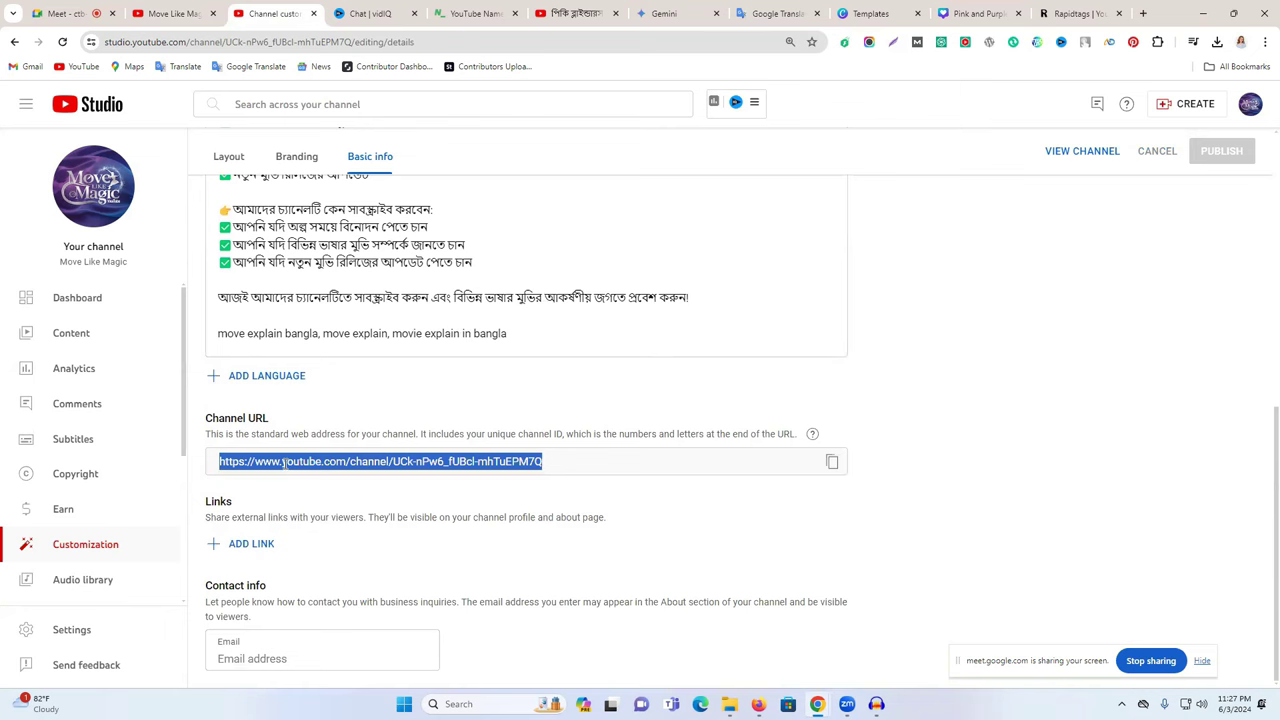
- Open the Channel translation dialog, view the Original language list, and cancel it
left_click(245, 377)
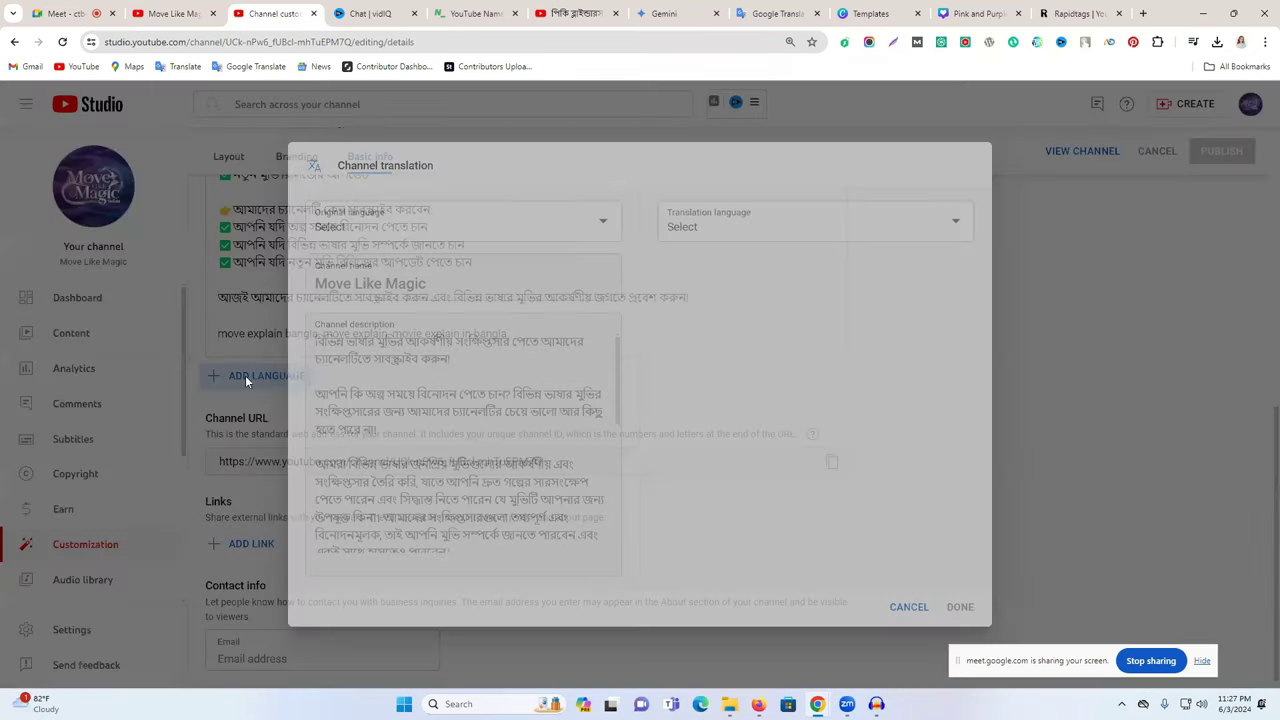
left_click(437, 226)
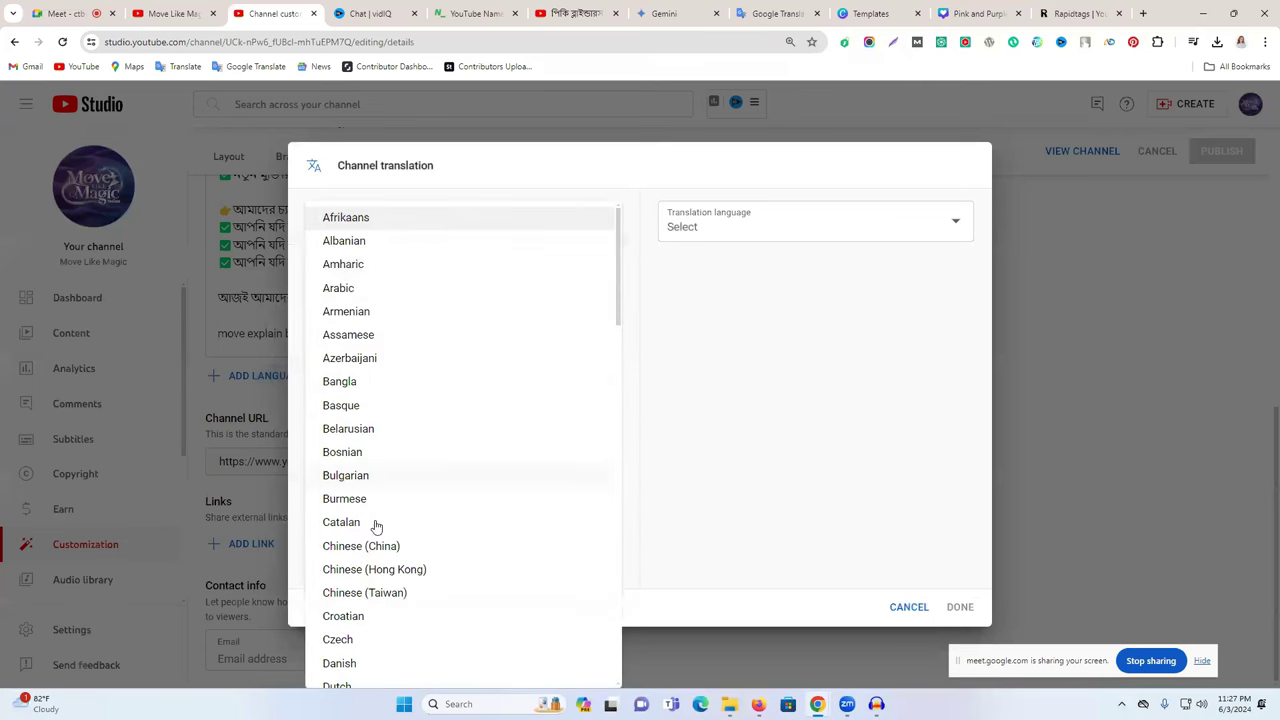
left_click(641, 213)
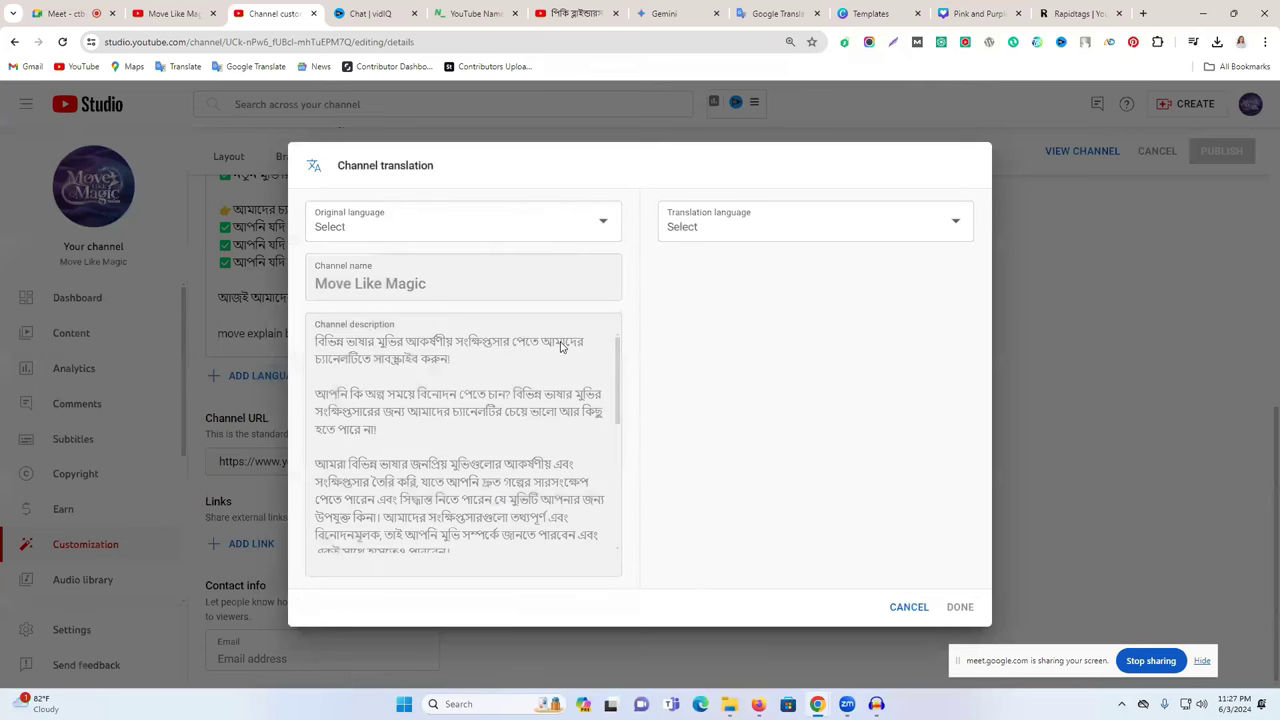
left_click_drag(366, 174, 497, 175)
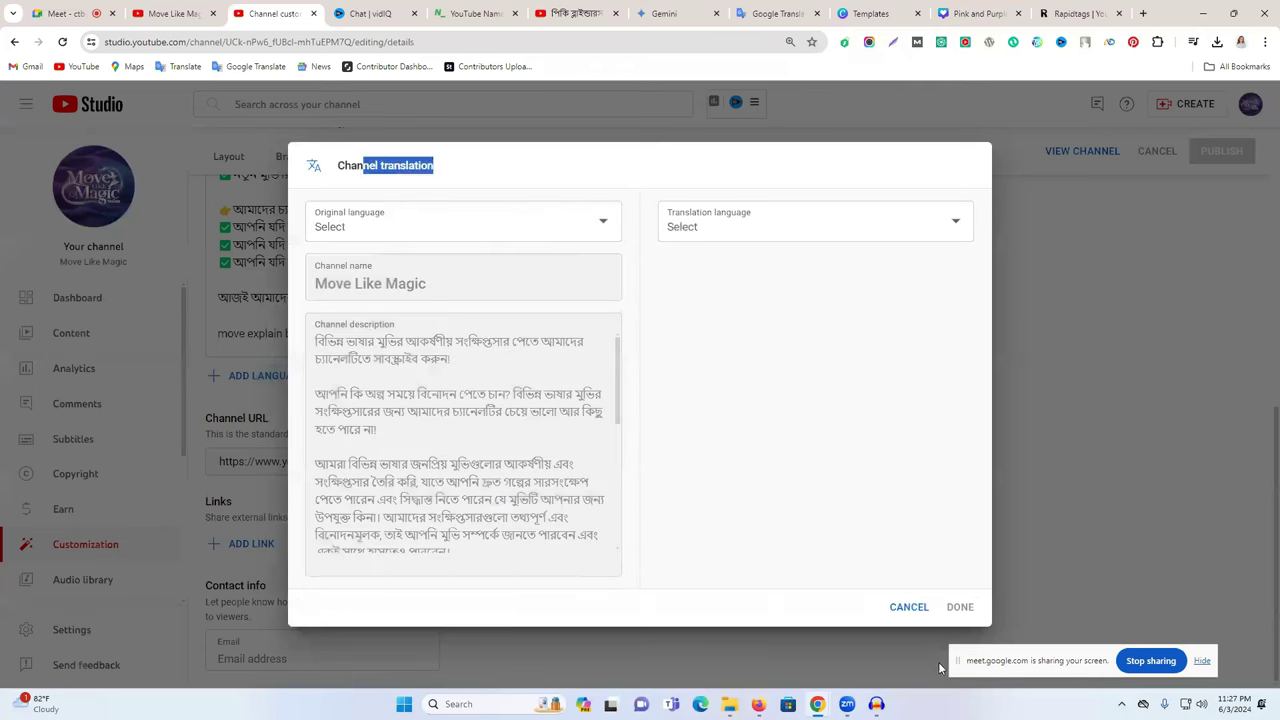
left_click(907, 607)
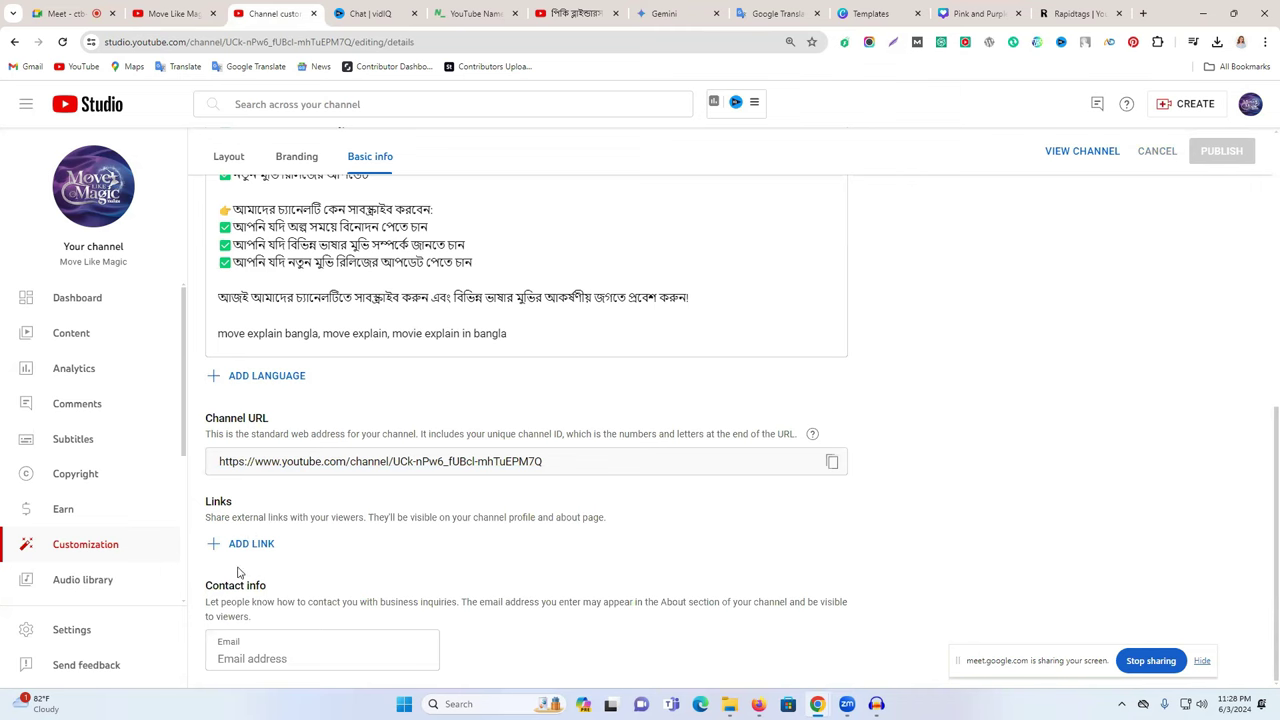
- Add a new channel link titled facebook.com
left_click(251, 545)
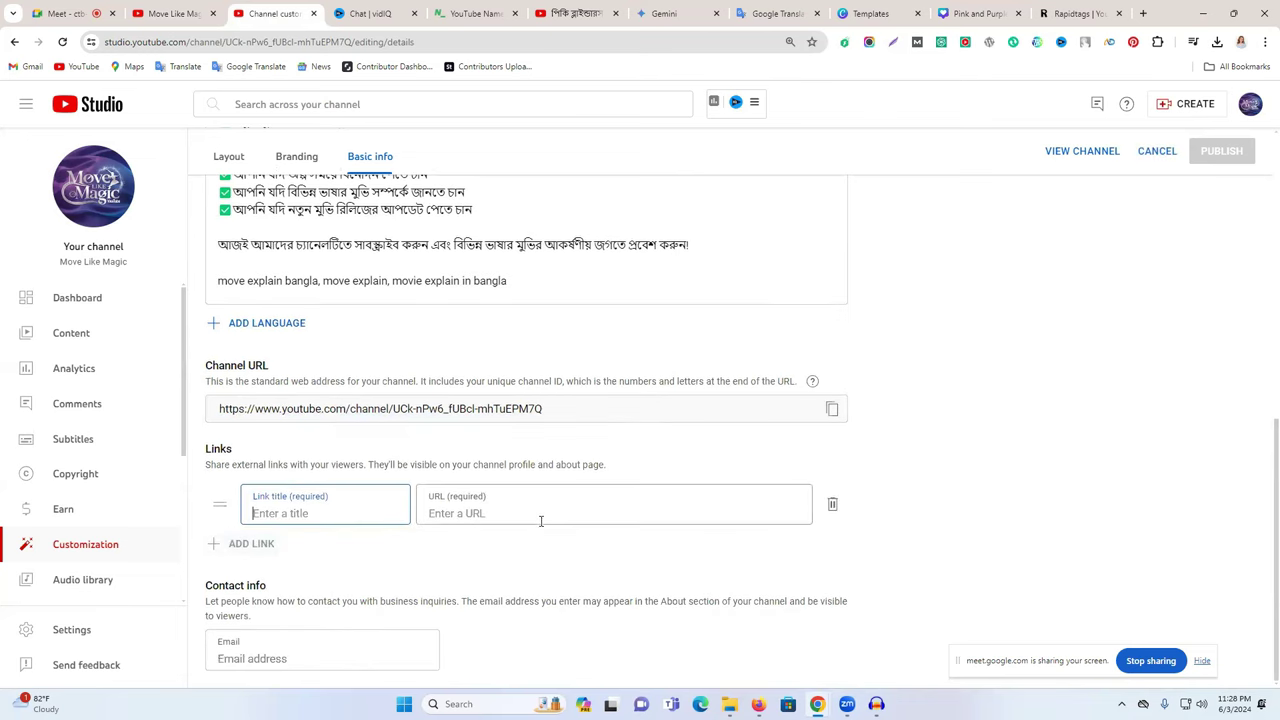
left_click(444, 513)
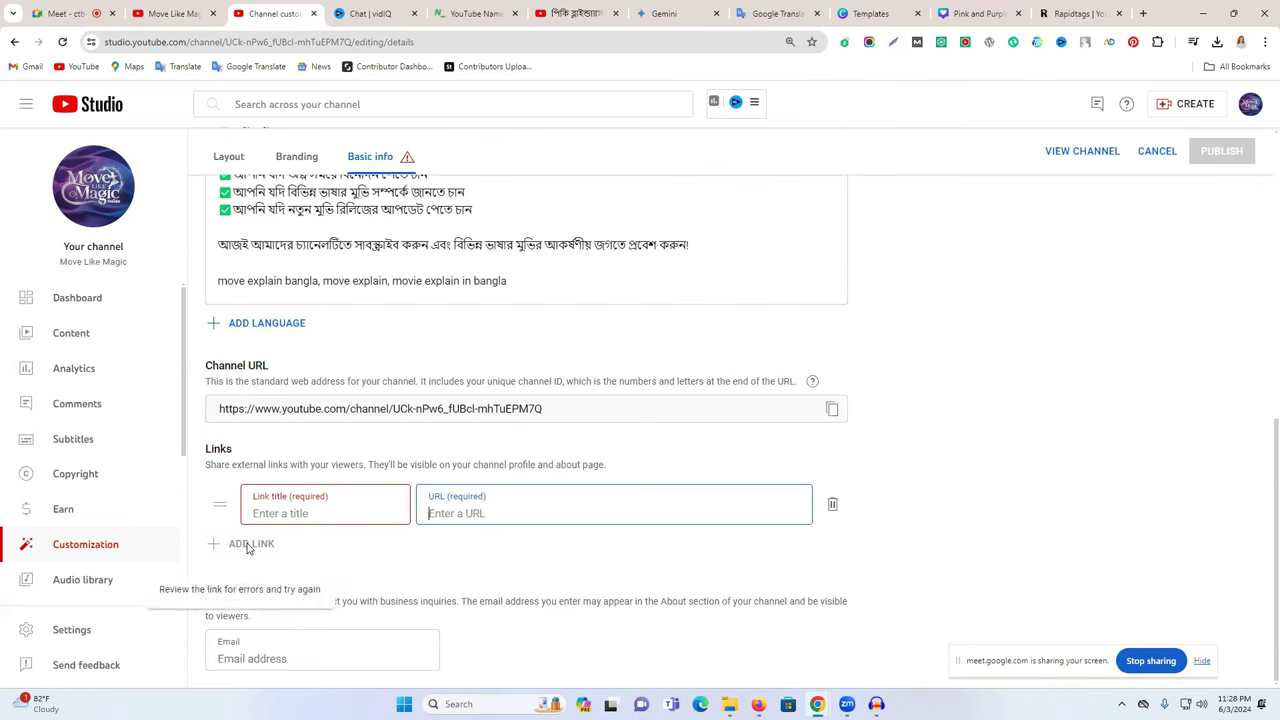
left_click(322, 513)
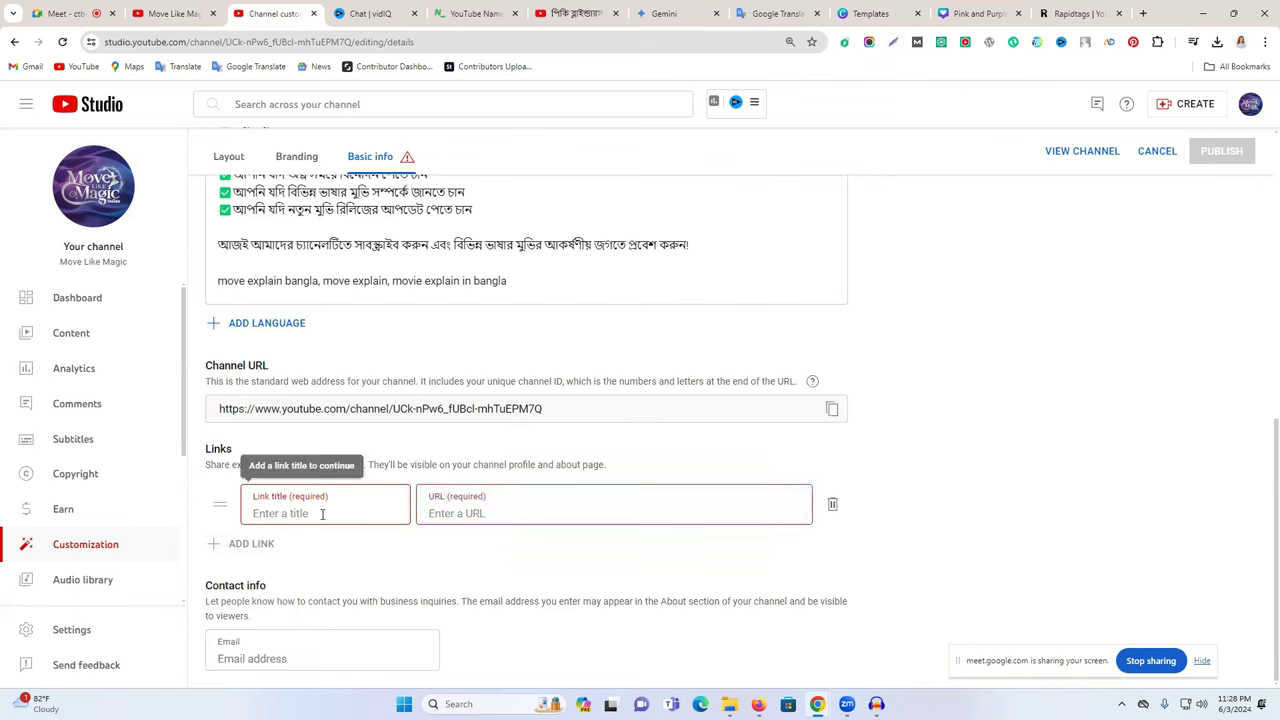
type("facebook.com")
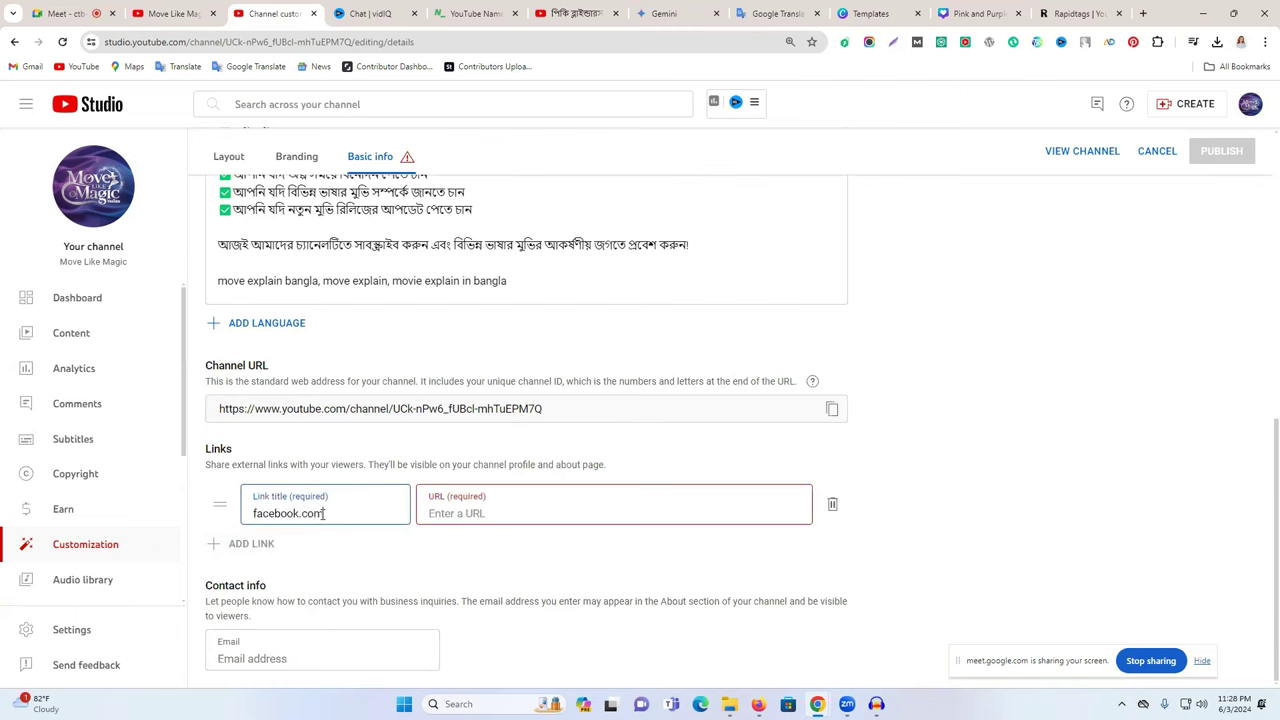
- Paste the channel's Facebook page address into the new link's URL field
left_click(476, 515)
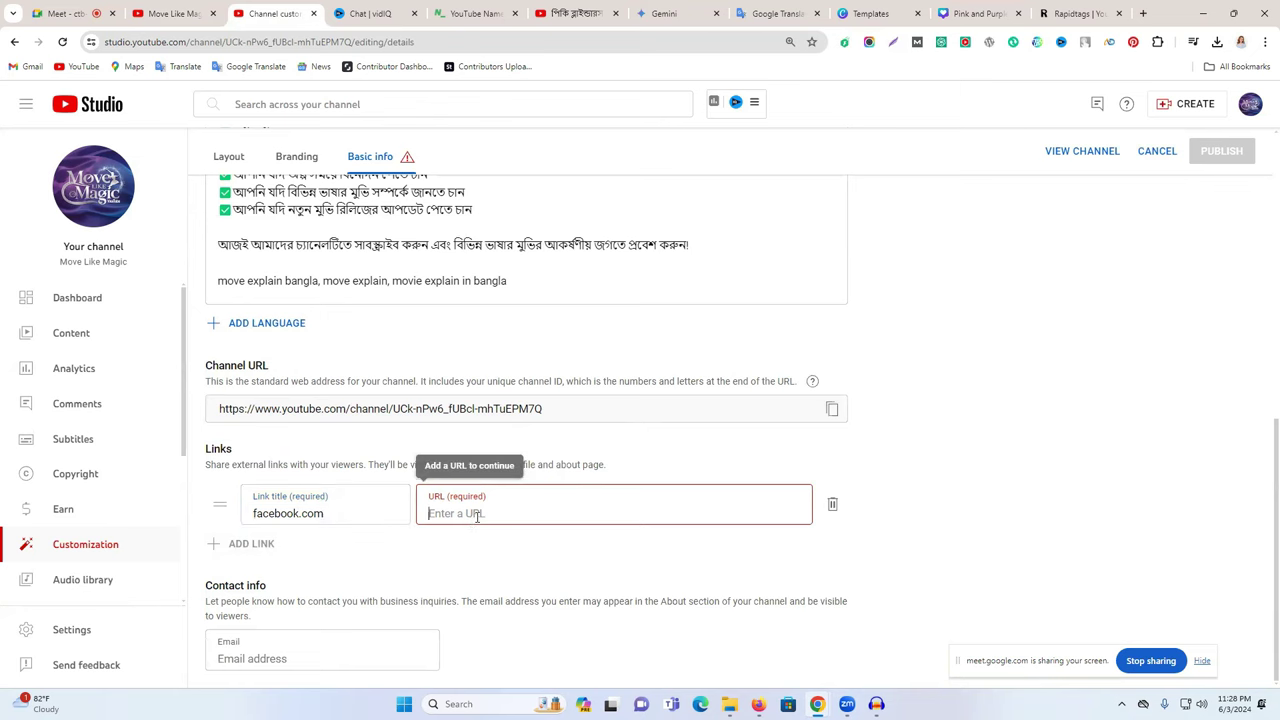
left_click(1143, 13)
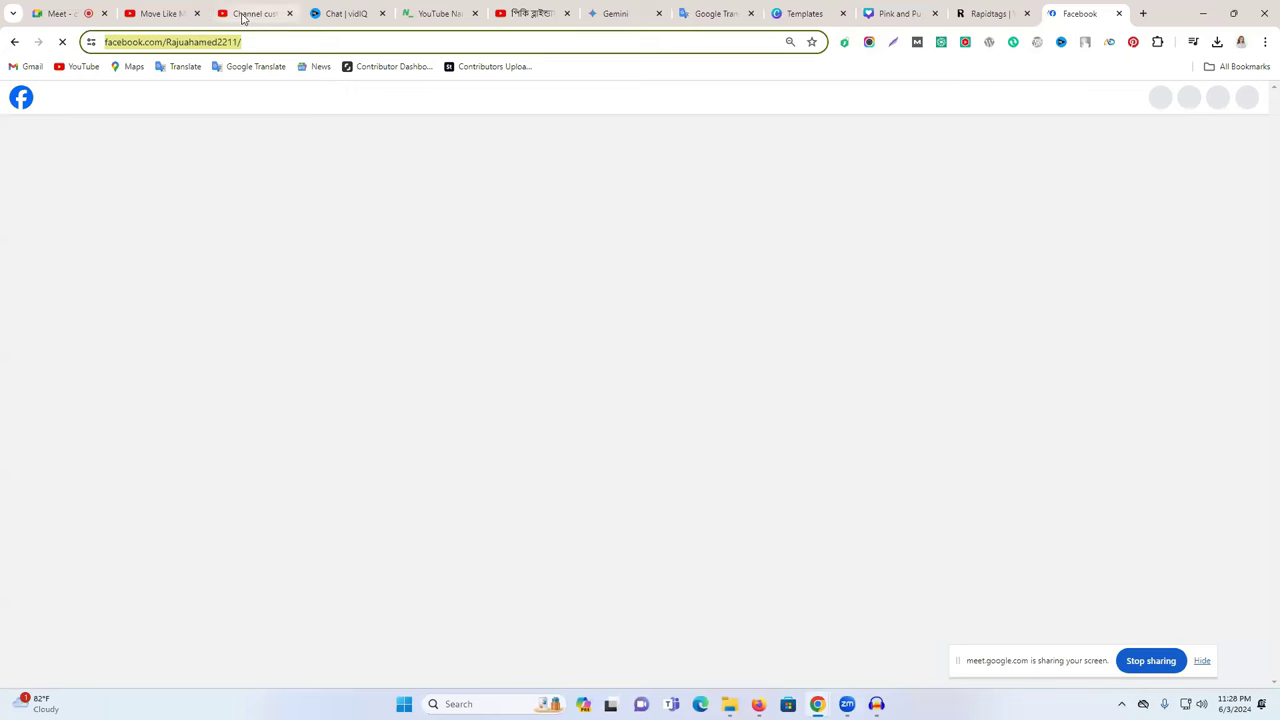
left_click(224, 6)
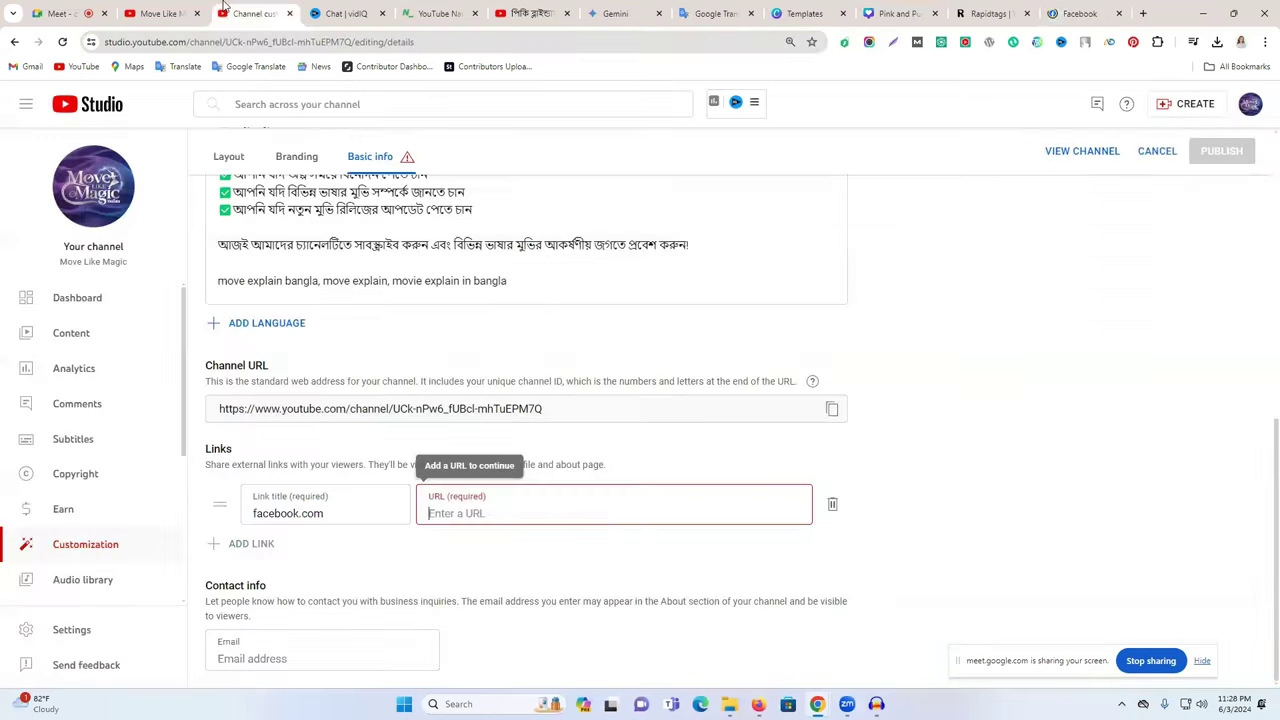
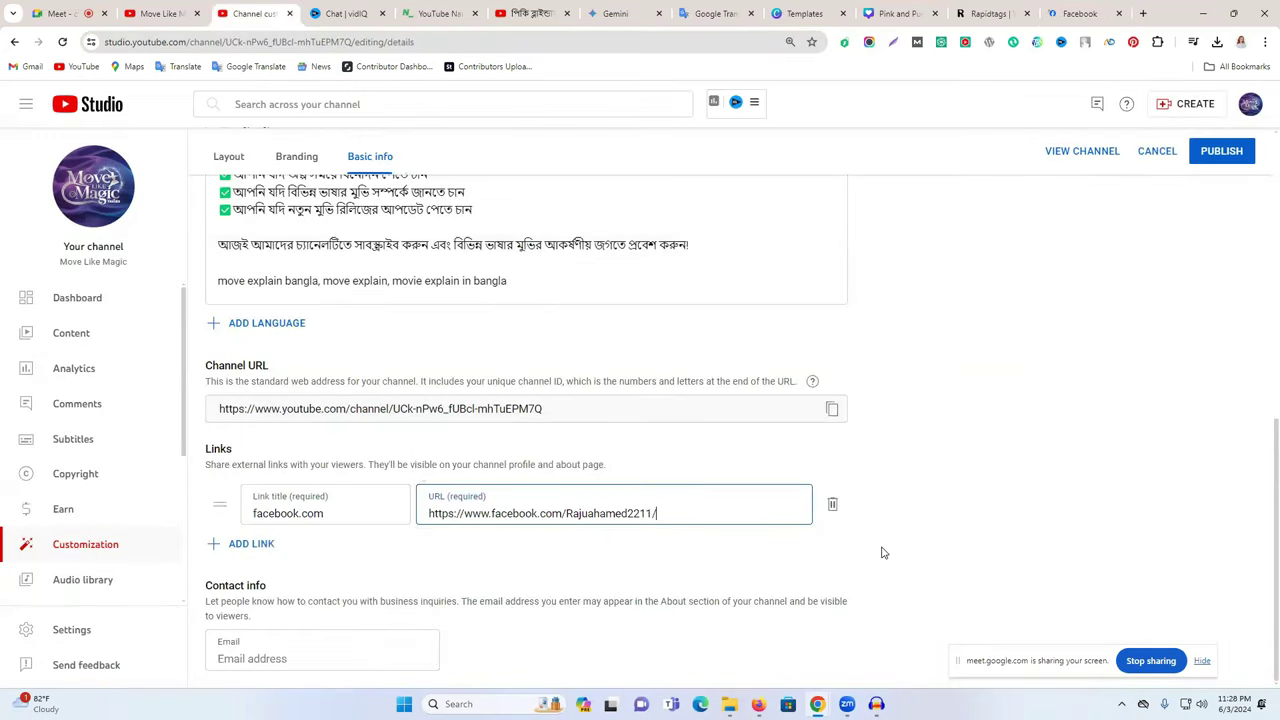
- Add a second link row, then delete it while it is still empty
left_click(250, 548)
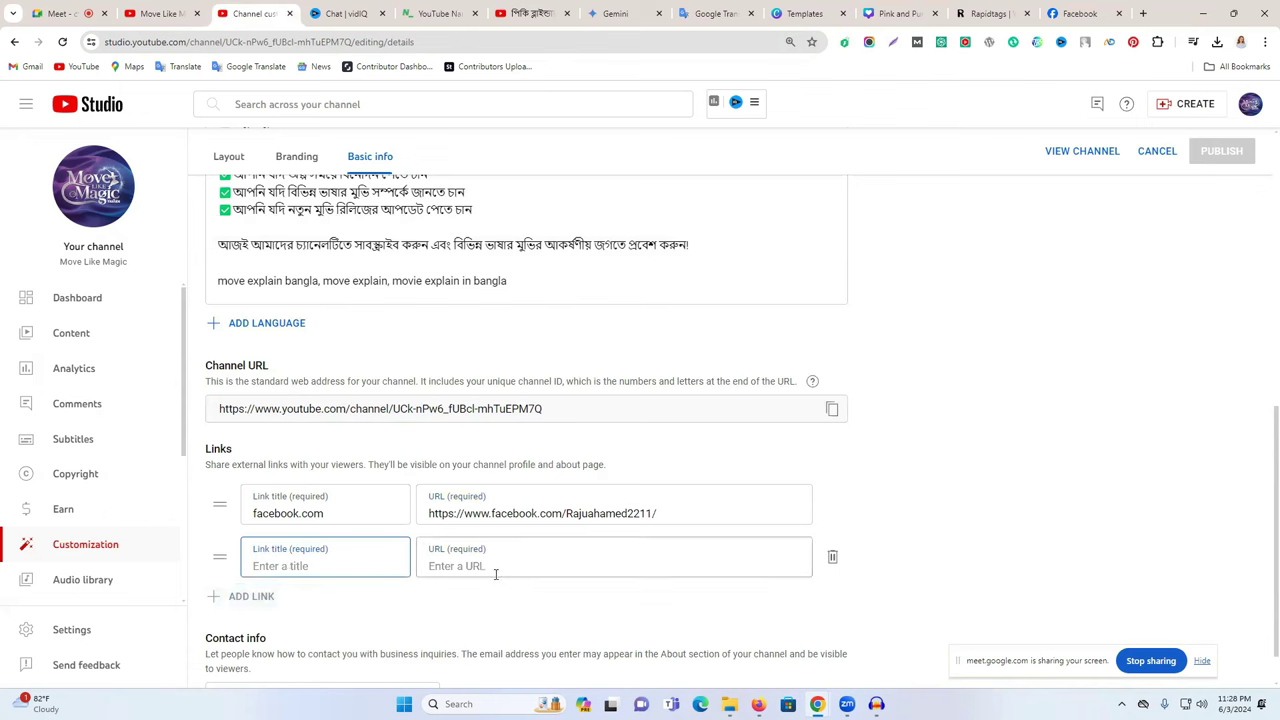
left_click(485, 567)
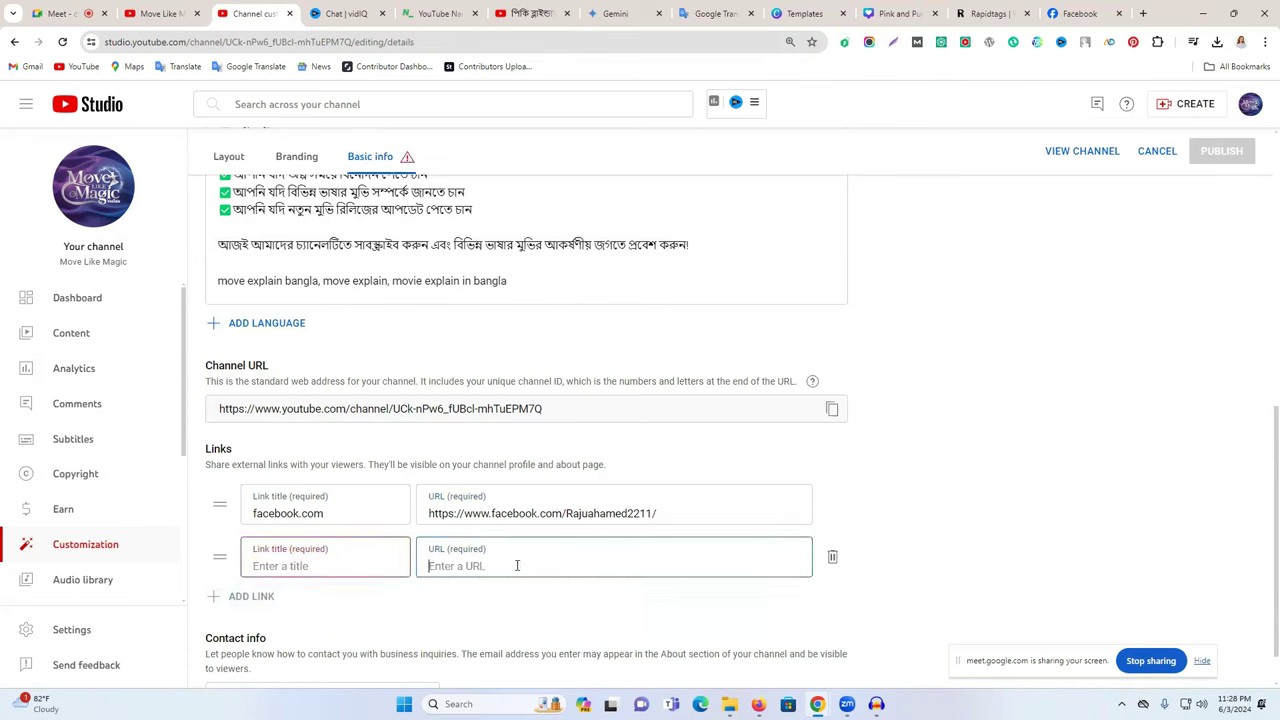
left_click(834, 557)
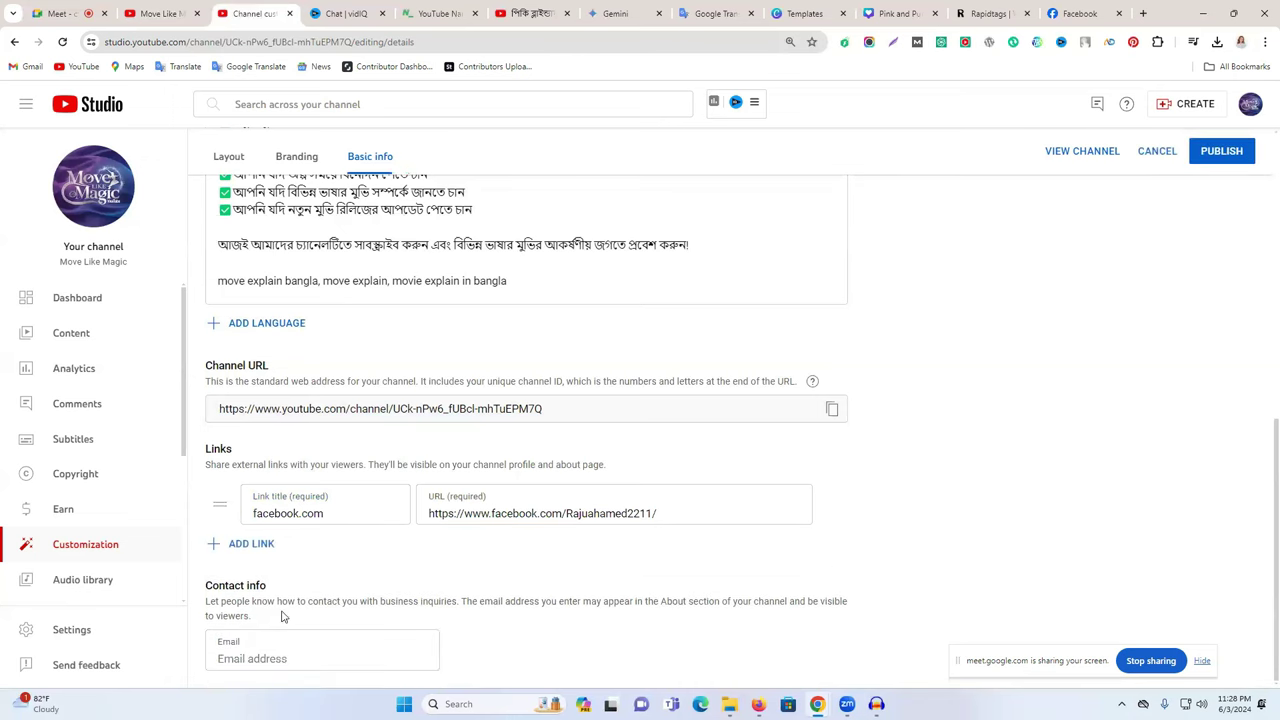
left_click_drag(228, 585, 322, 586)
left_click(322, 586)
left_click(280, 651)
- View BD STORY Star's About details and business email, then return to Studio Basic info
left_click(530, 13)
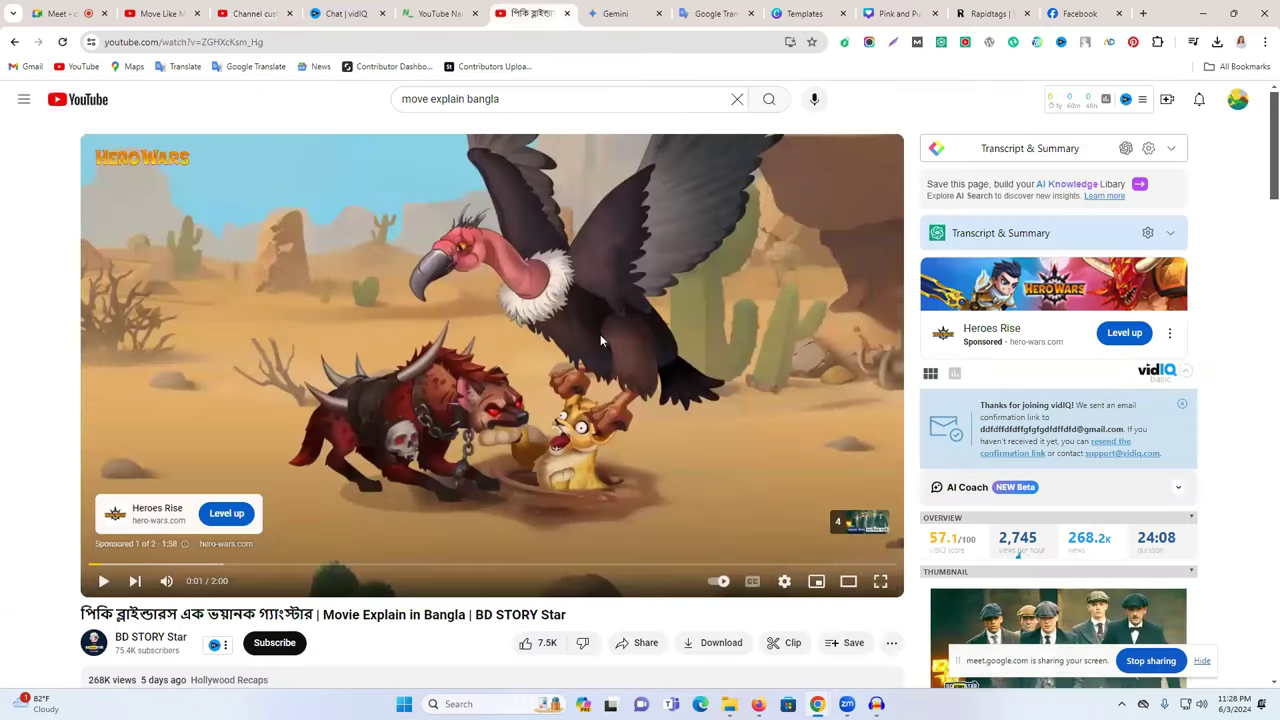
scroll(600, 340, "down", 3)
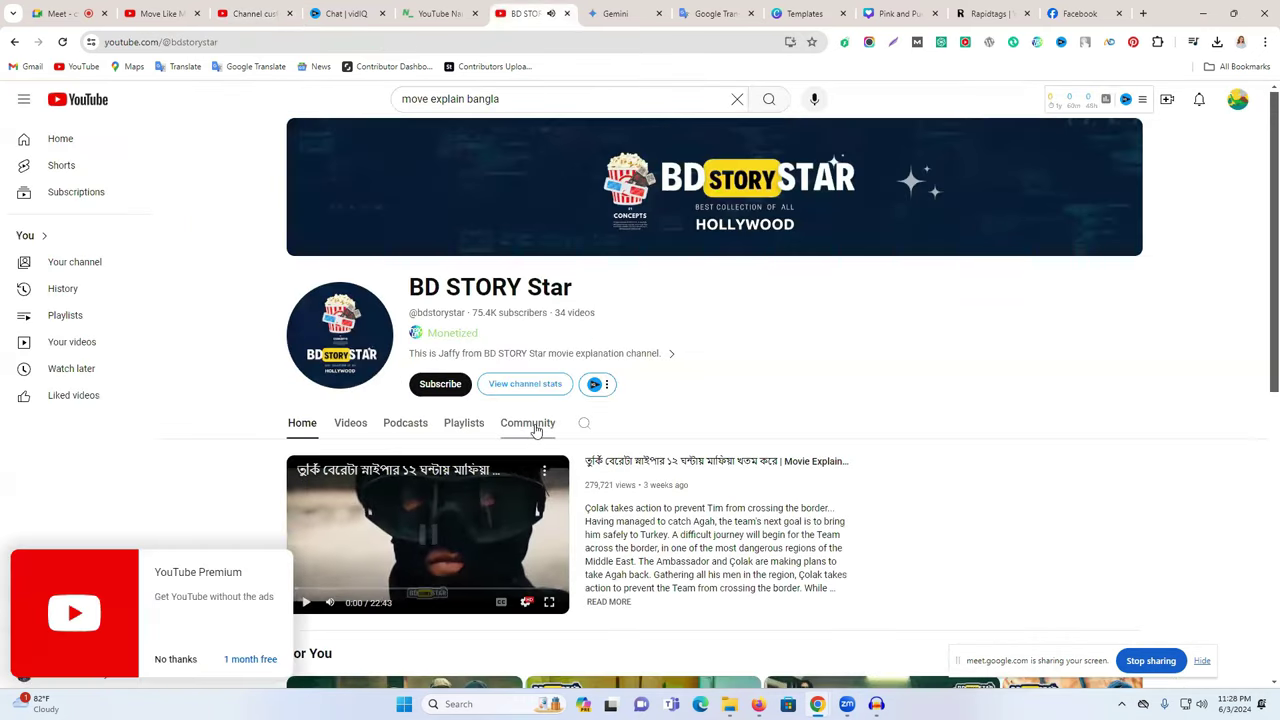
left_click(527, 423)
scroll(560, 400, "down", 1)
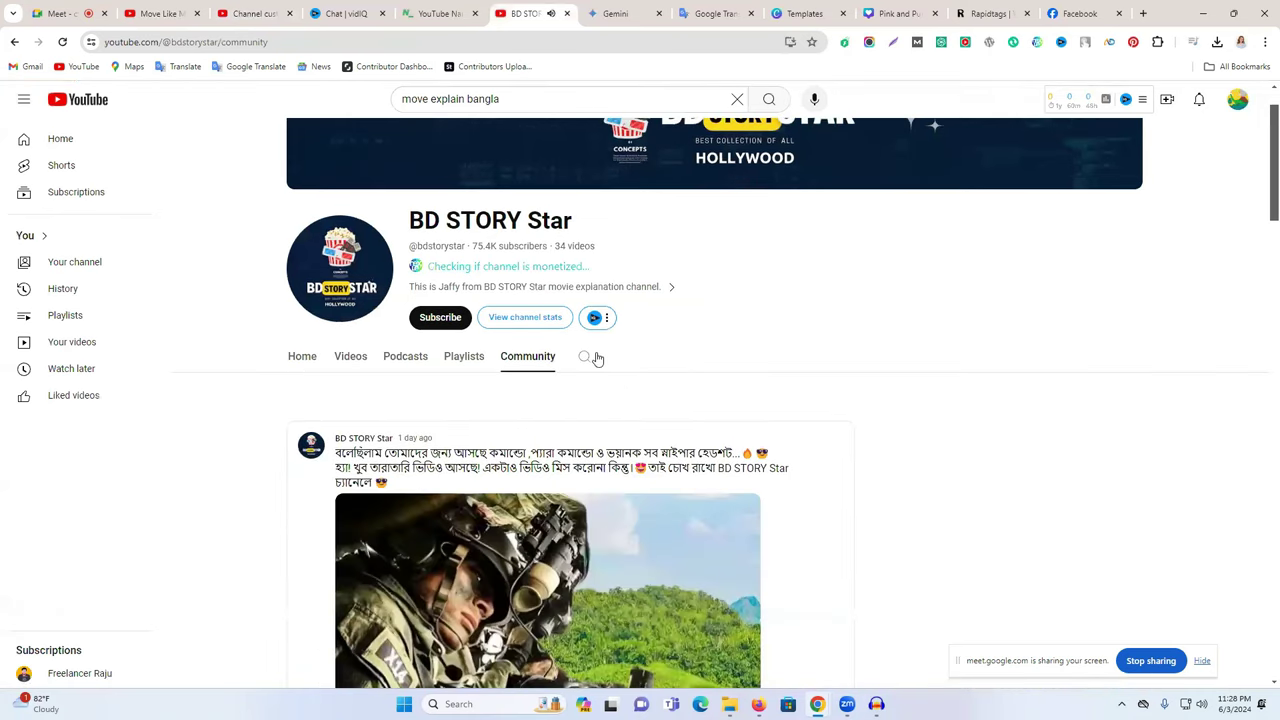
left_click(605, 288)
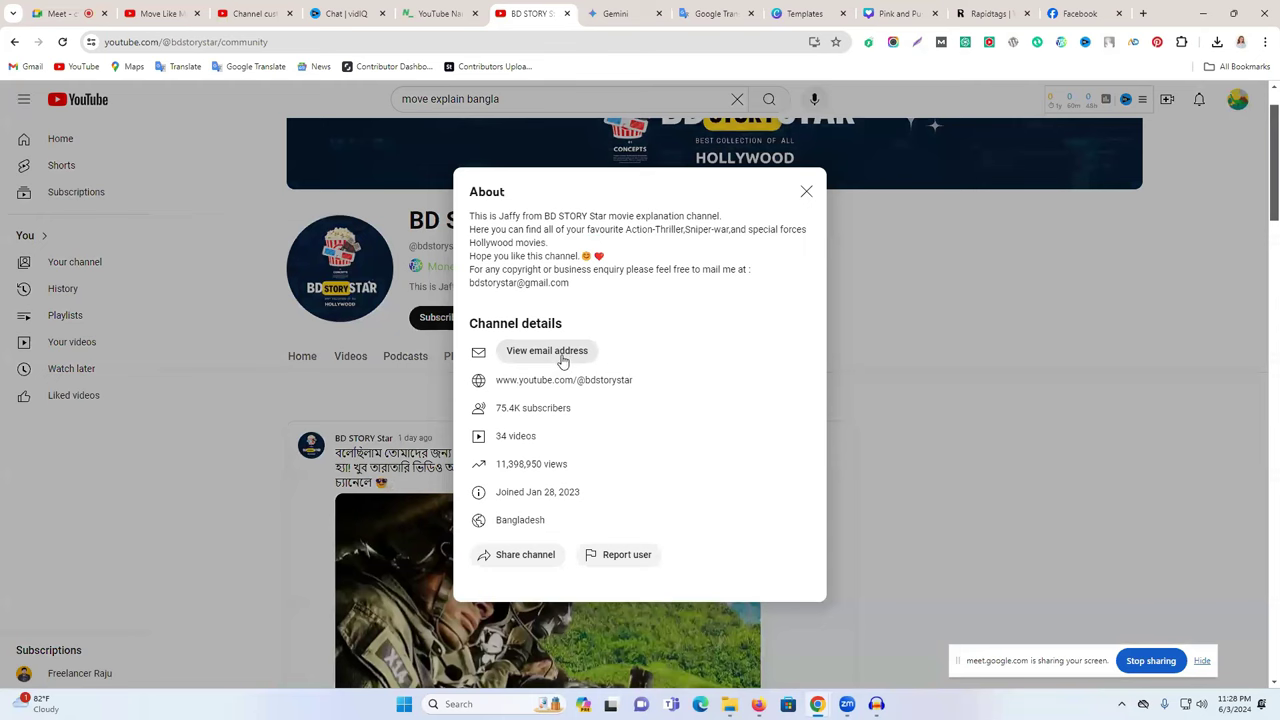
left_click(561, 357)
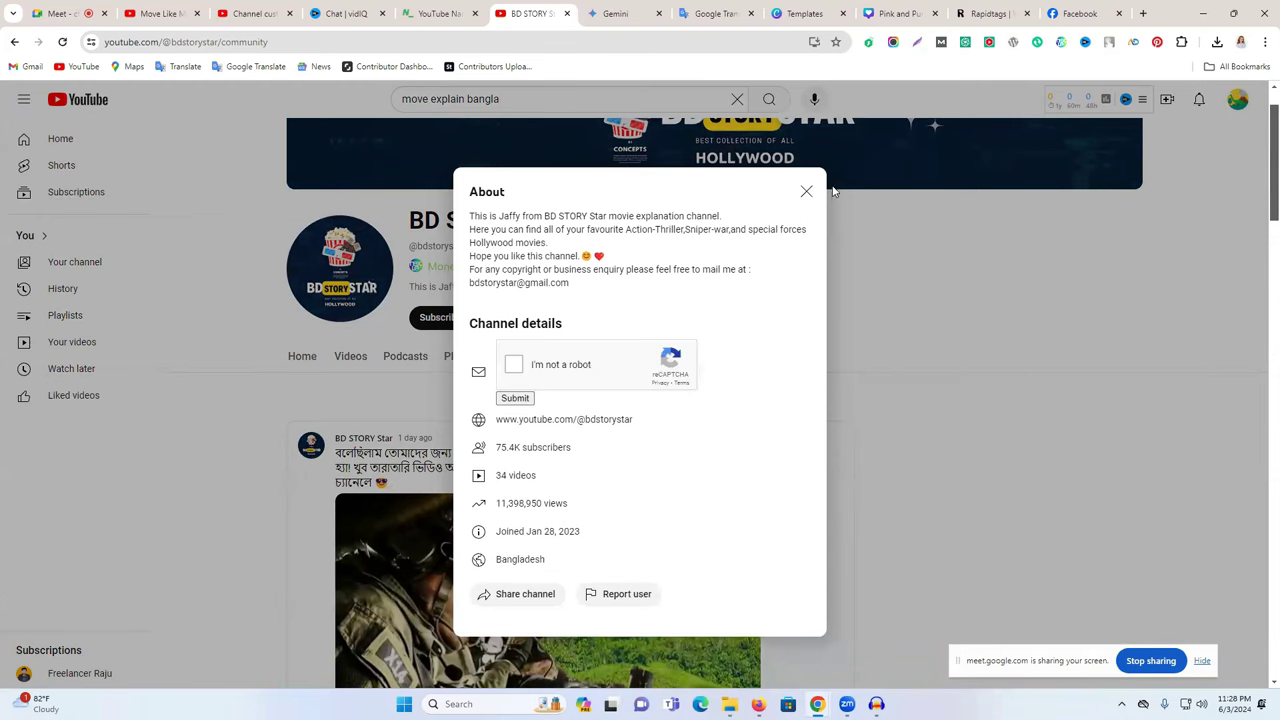
left_click(806, 191)
left_click(265, 13)
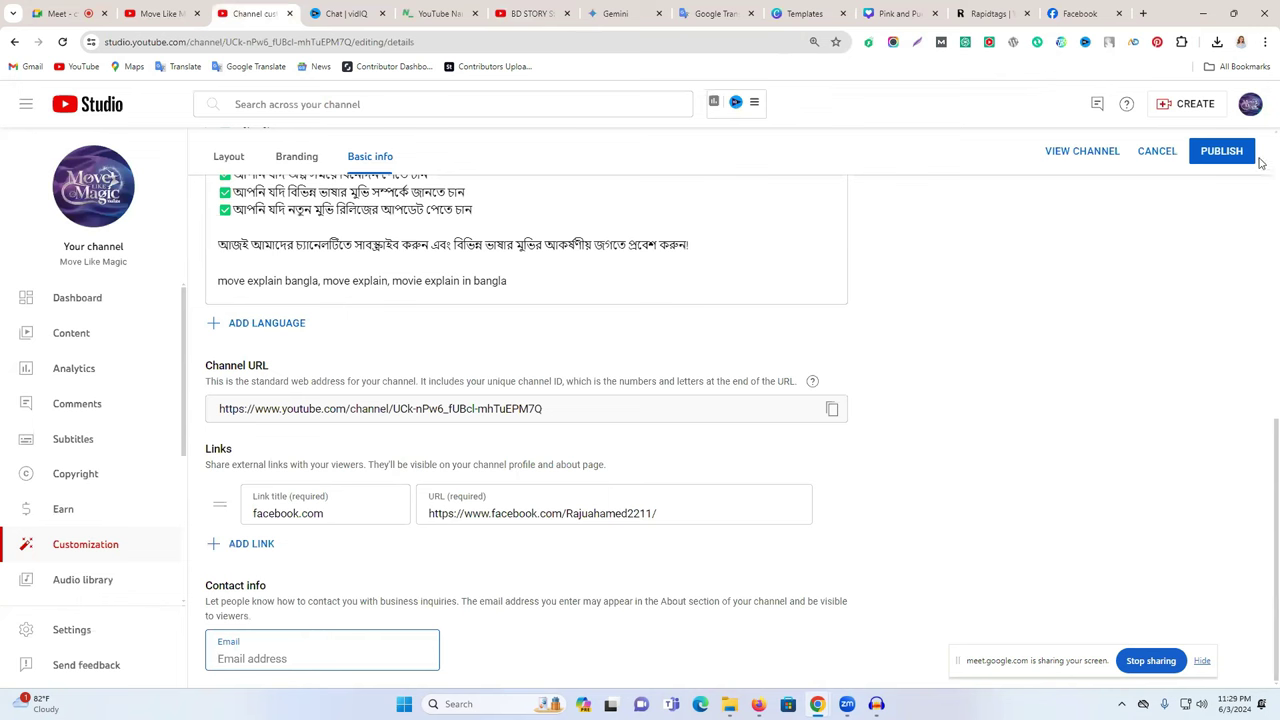
- Enter the channel's business email address in the Contact info Email field
left_click(1250, 108)
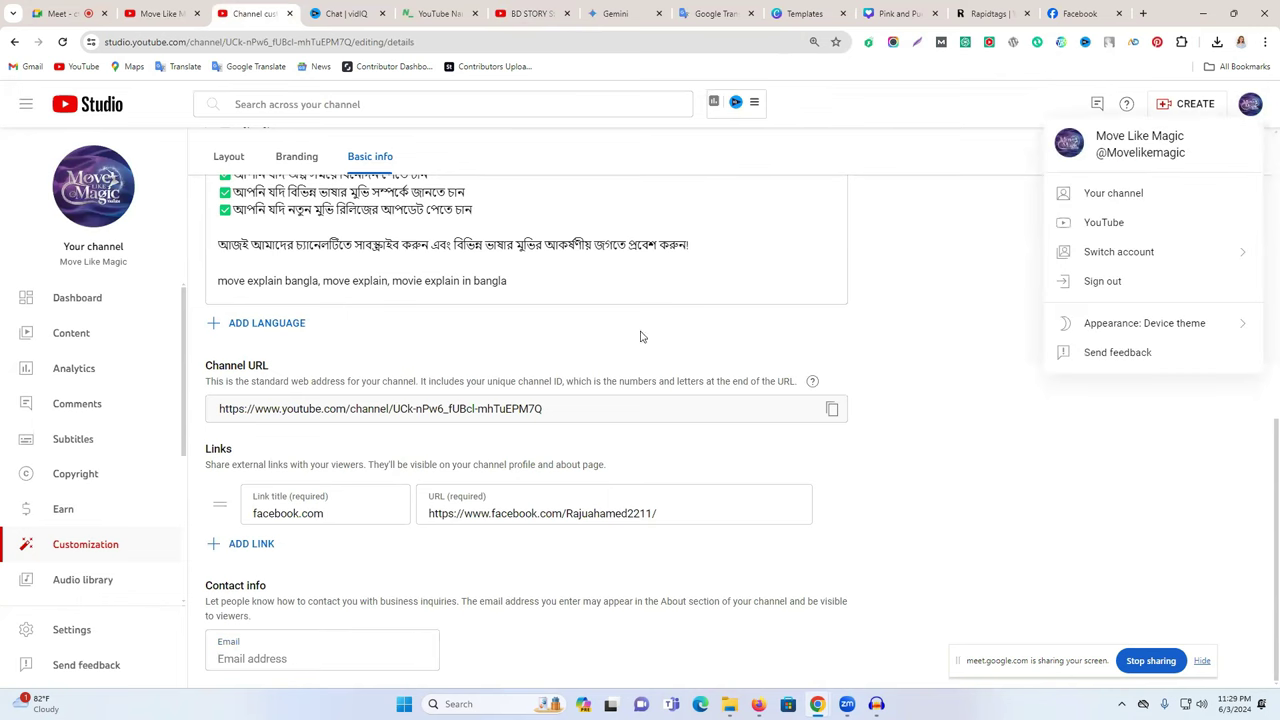
left_click(251, 658)
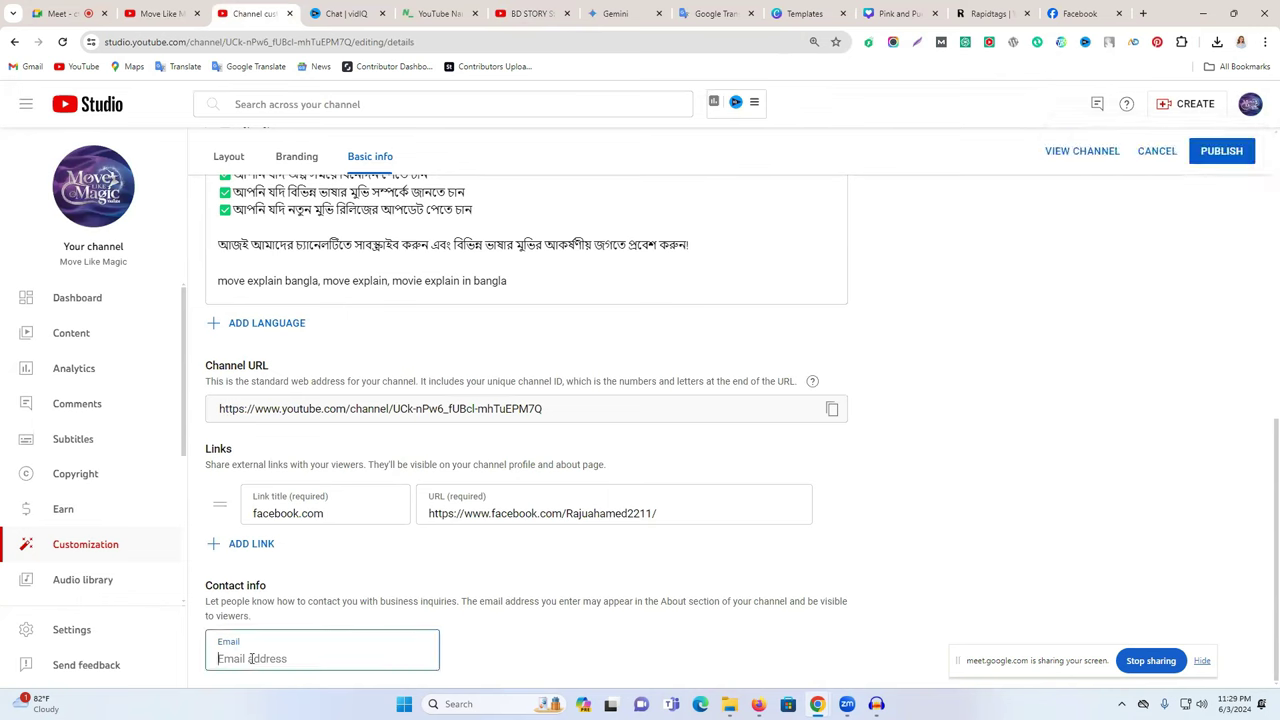
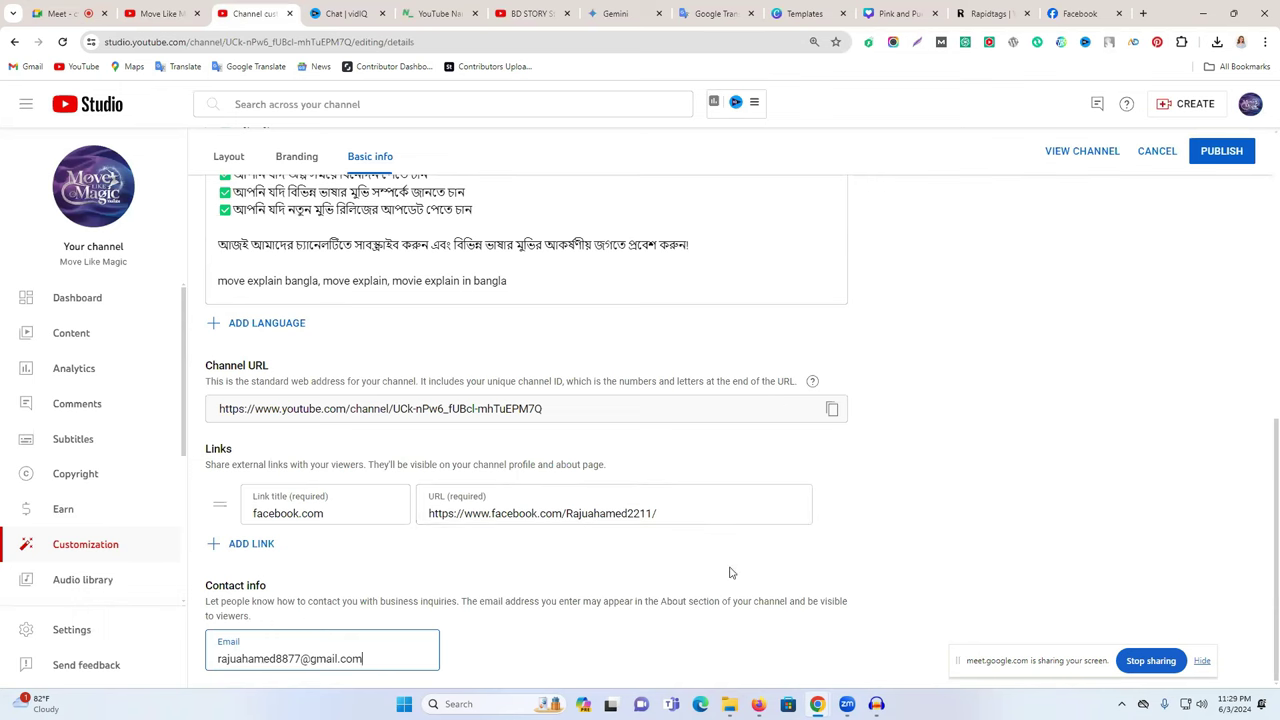
left_click(1141, 13)
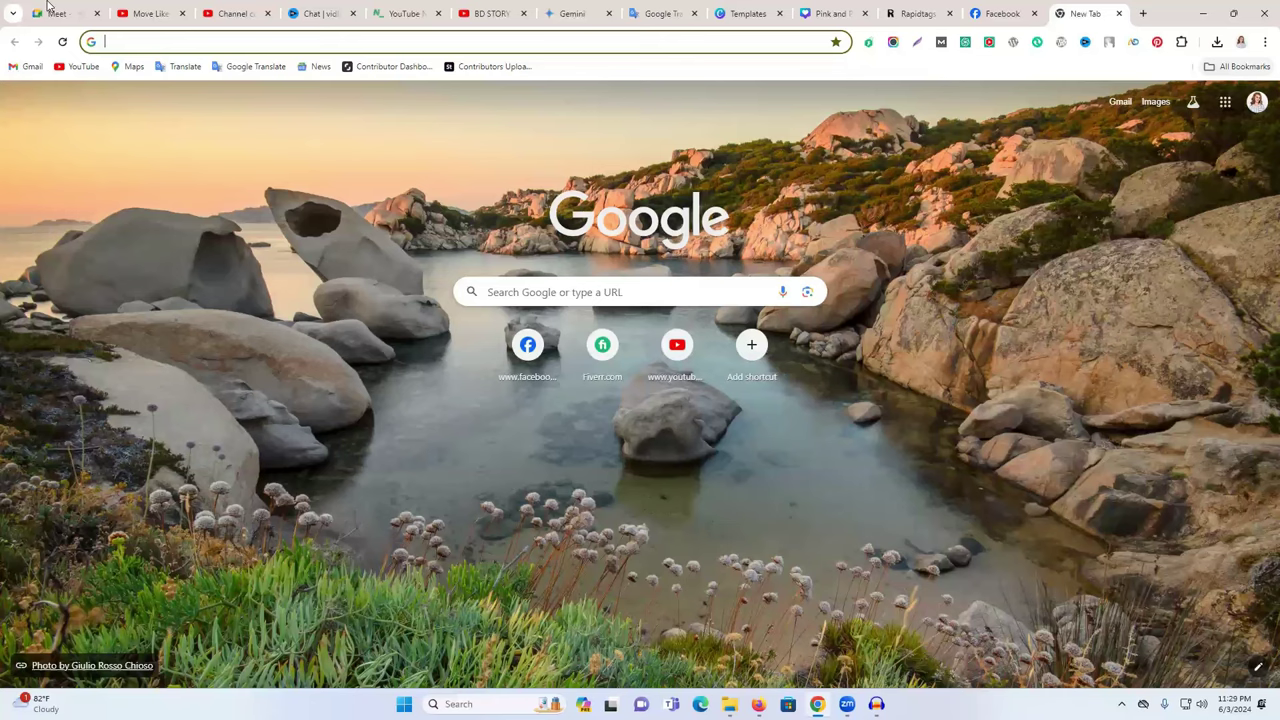
- Start an instant Google Meet meeting and copy its meeting link
key("ctrl+1")
left_click(357, 340)
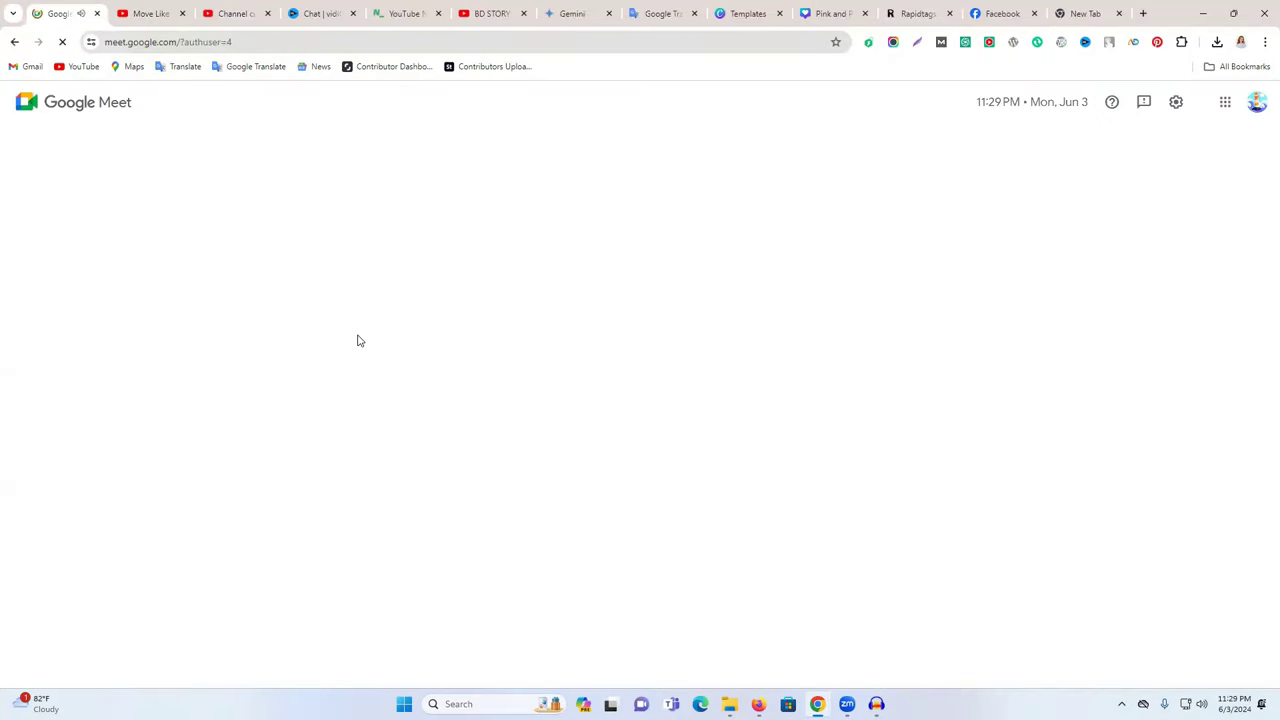
left_click(145, 462)
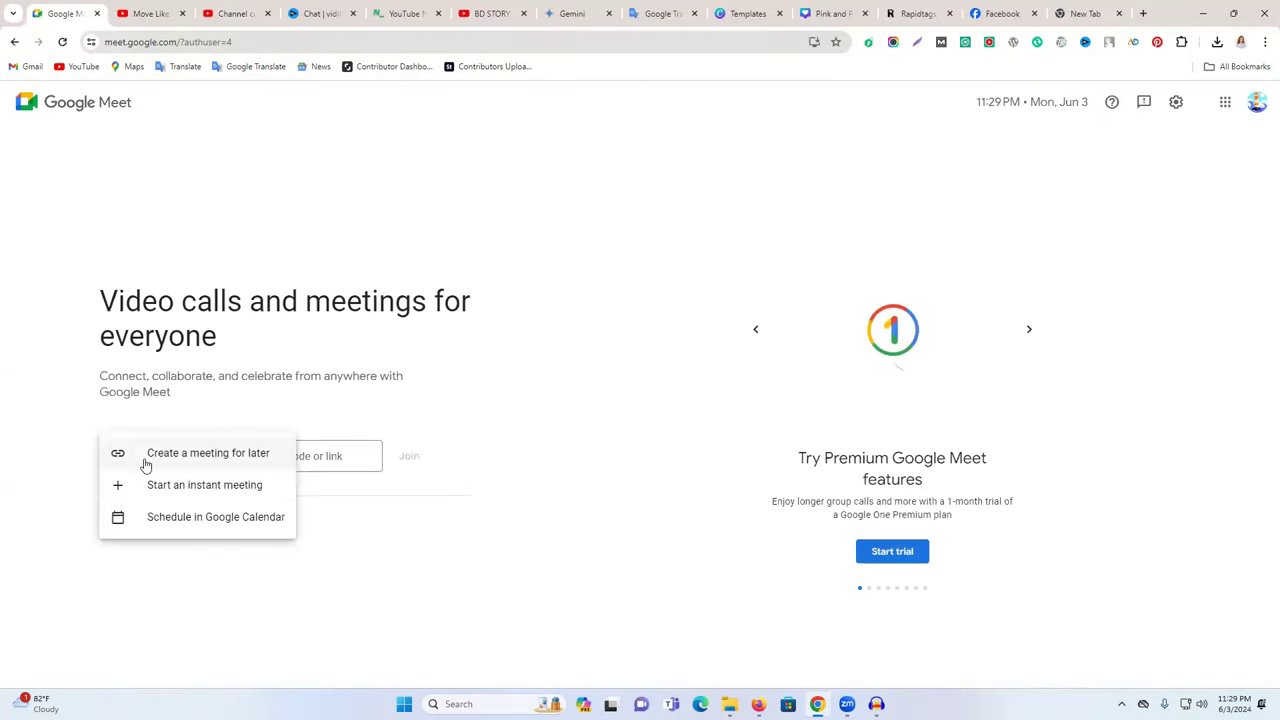
left_click(200, 487)
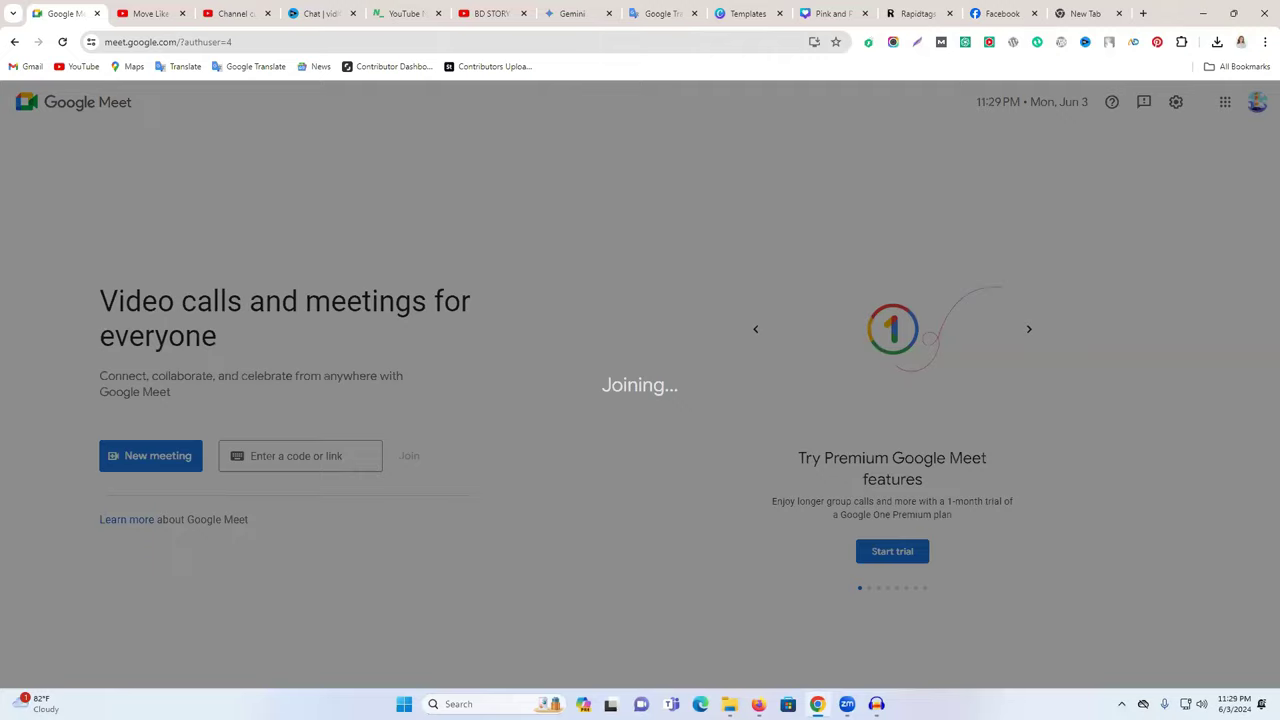
key("alt+Tab")
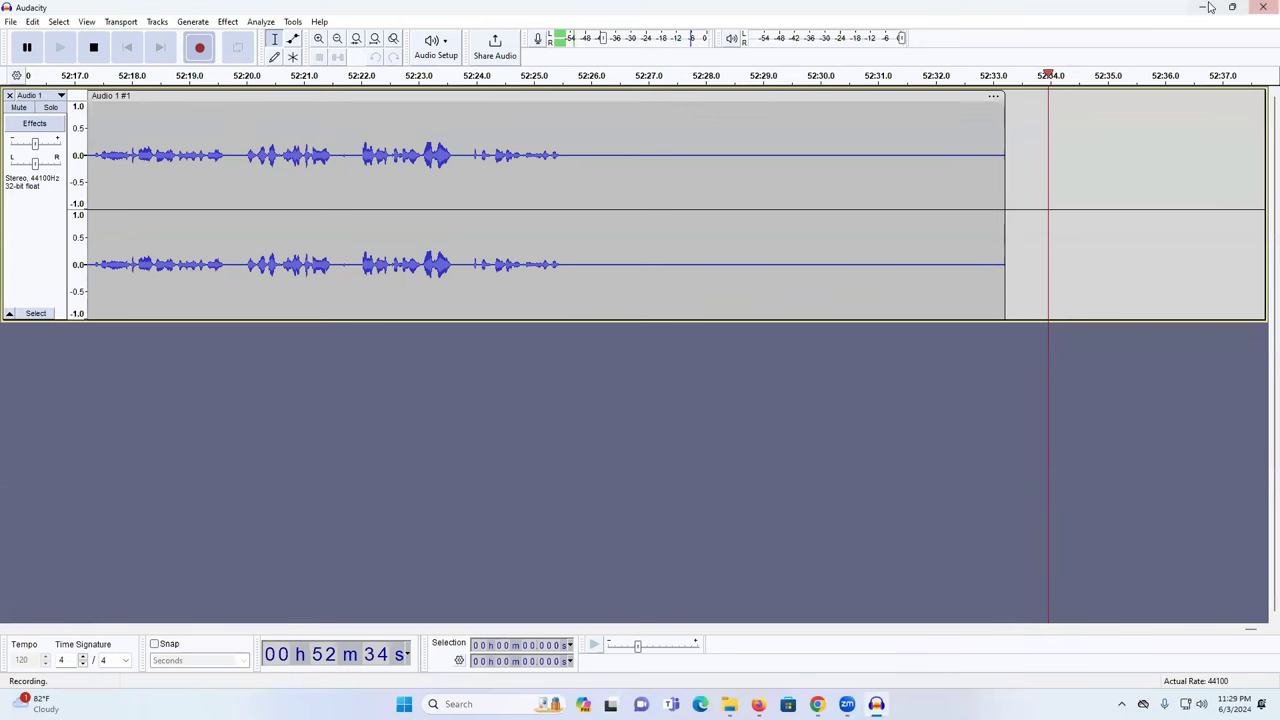
key("alt+Tab")
left_click(231, 510)
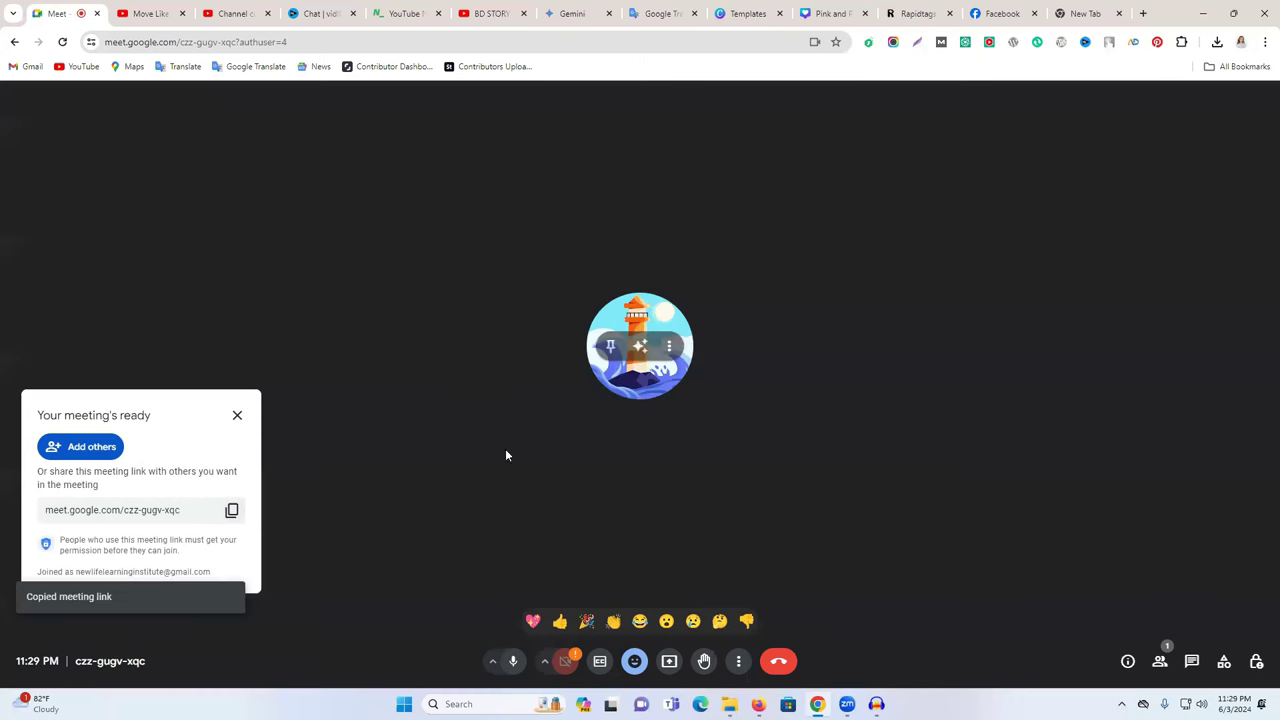
left_click(1005, 13)
left_click(1189, 97)
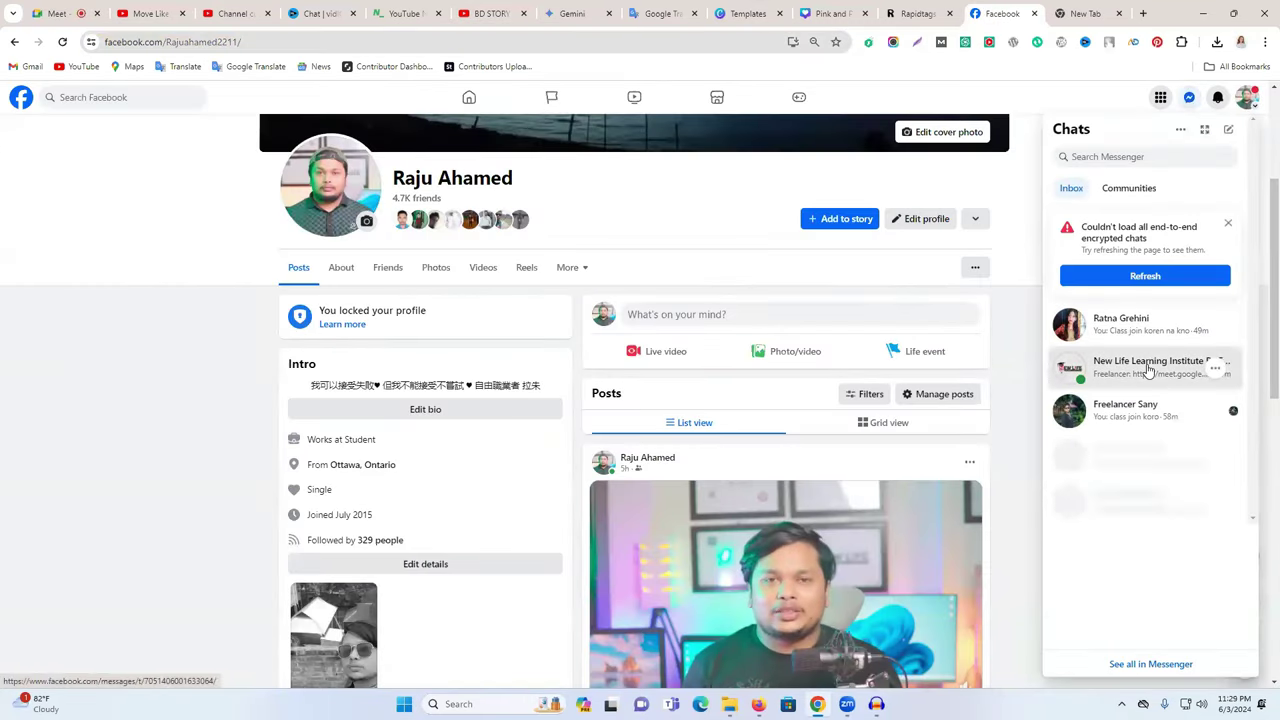
- Send the Meet link in the institute's group chat, then open the second institute group chat
left_click(1148, 362)
key("ctrl+v")
key("Return")
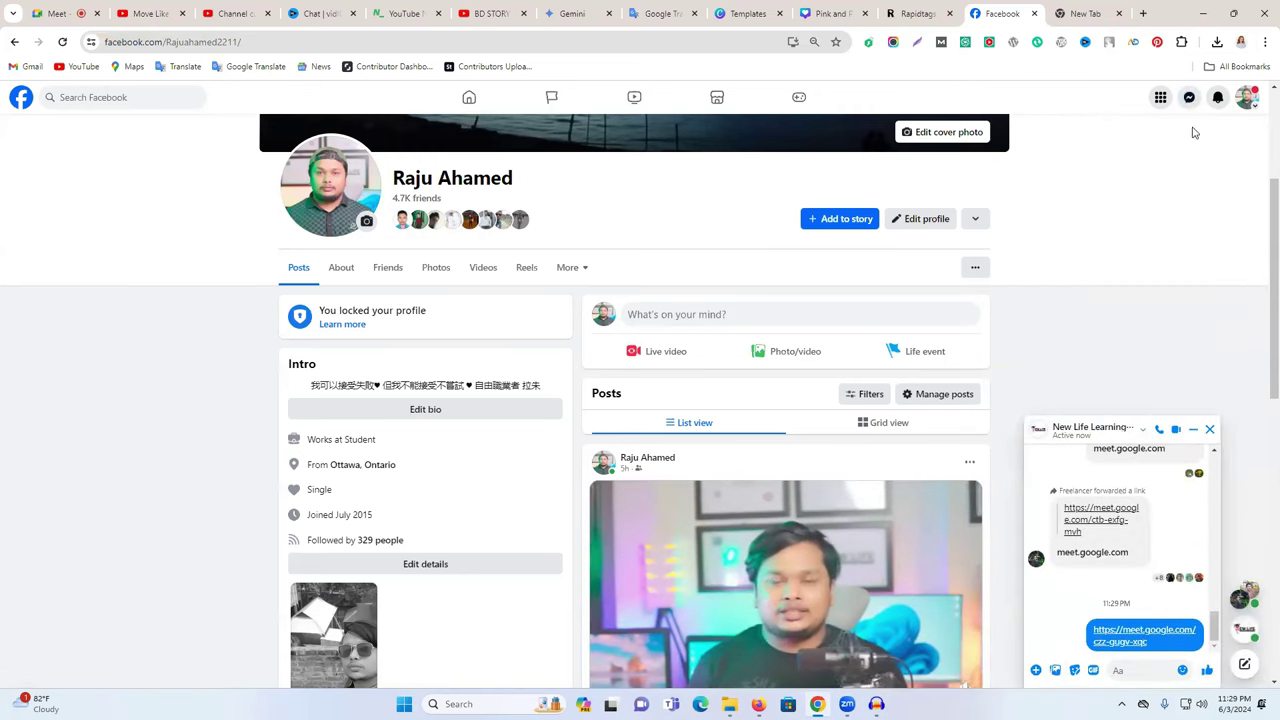
left_click(1189, 97)
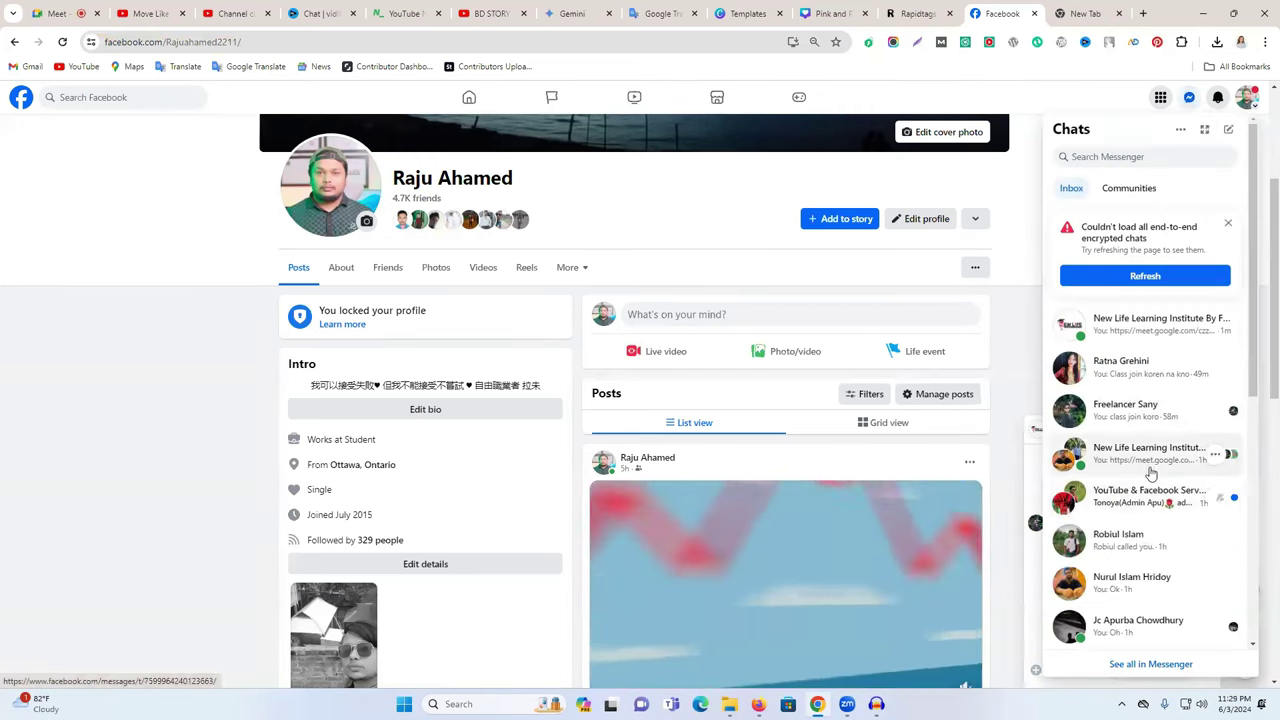
left_click(1118, 450)
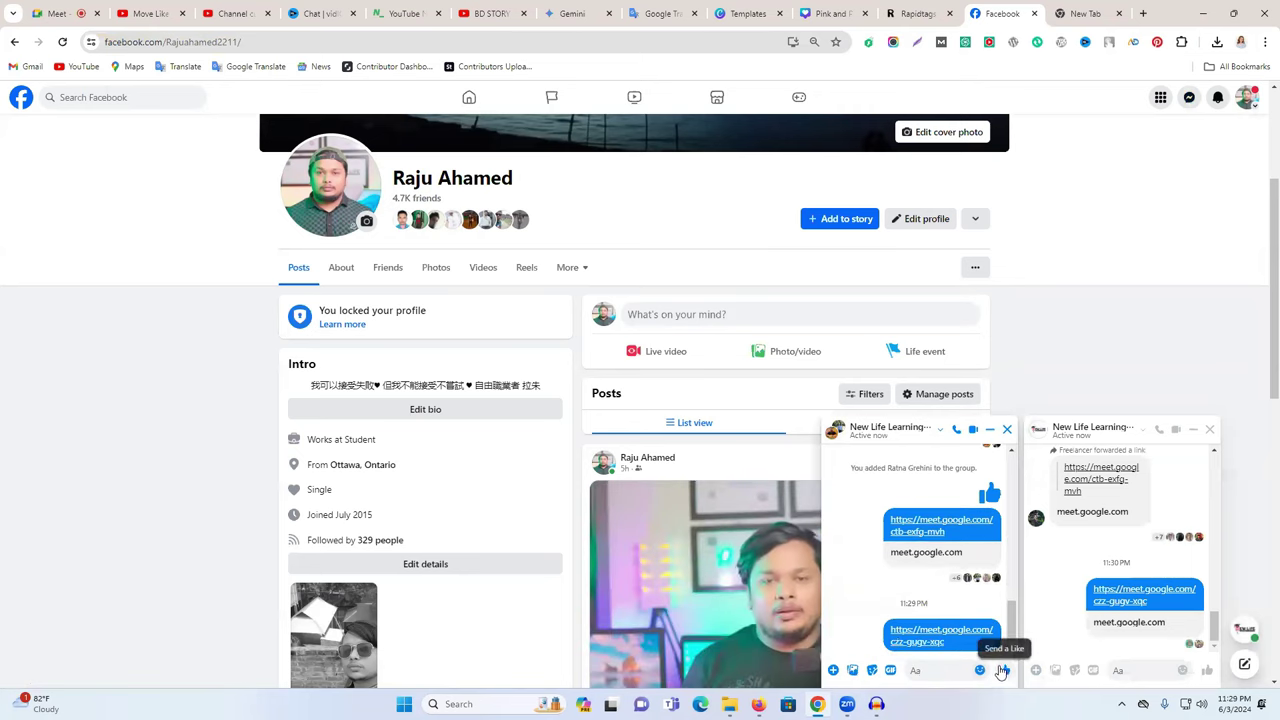
left_click(1066, 9)
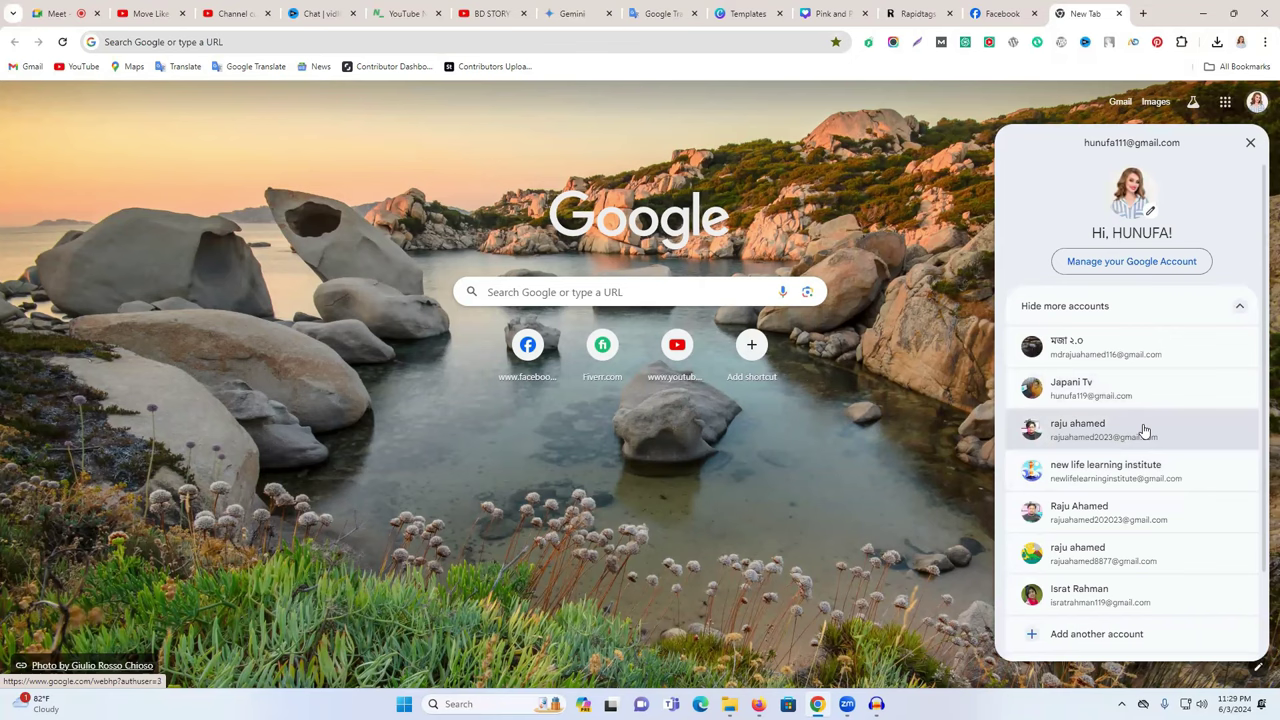
- Pick the institute's Google account, then admit everyone waiting in the Meet call
left_click(1141, 481)
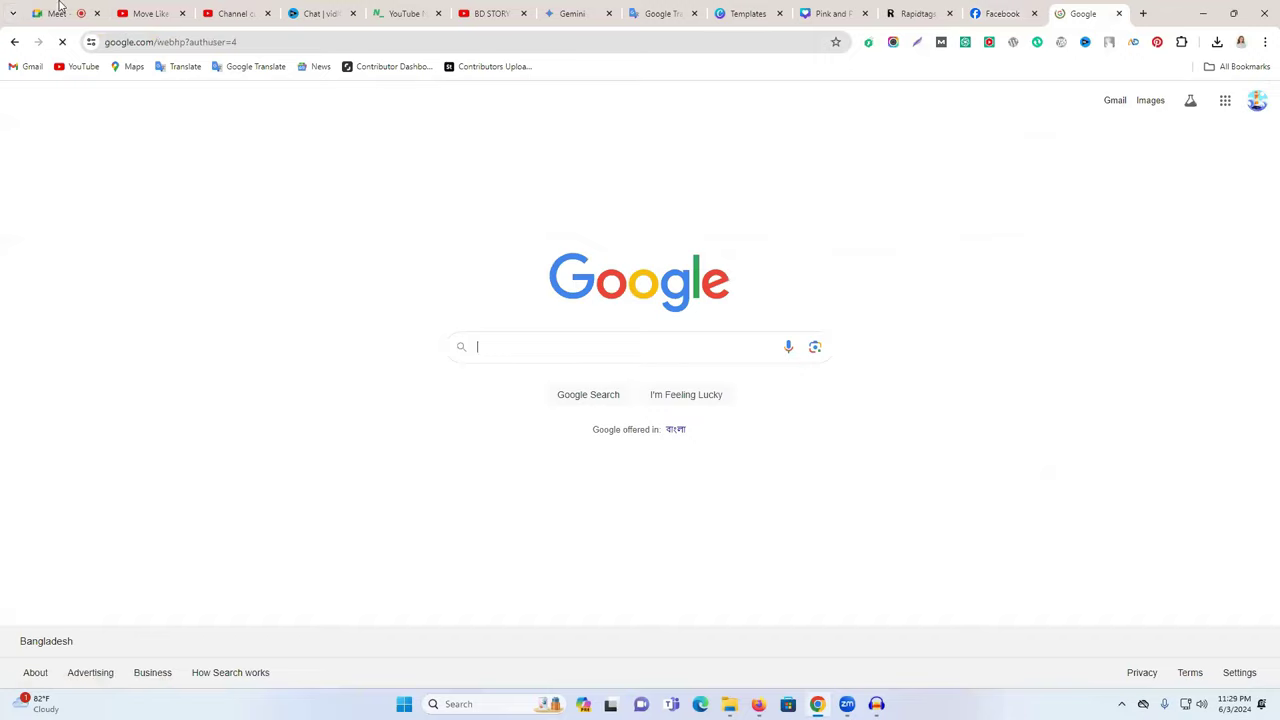
left_click(57, 13)
left_click(1231, 578)
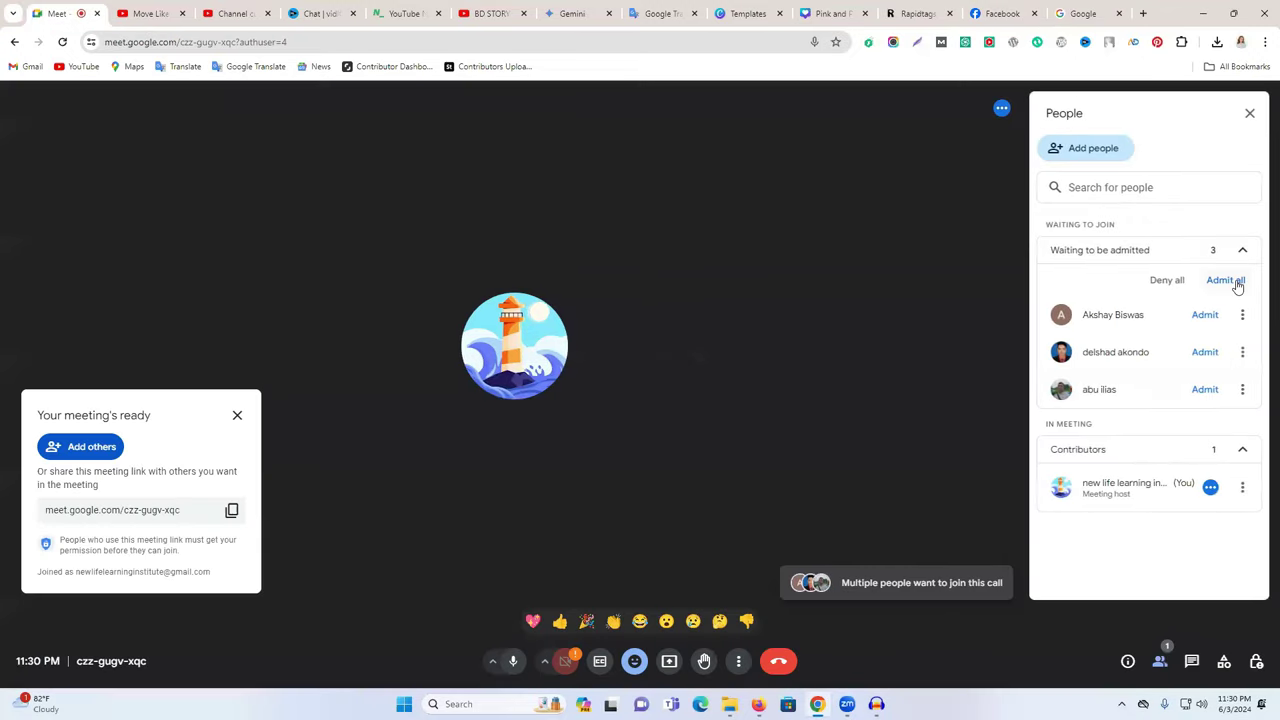
left_click(1226, 280)
left_click(727, 425)
- Open the institute's Gmail and expand the collaboration request email's first message
left_click(1092, 12)
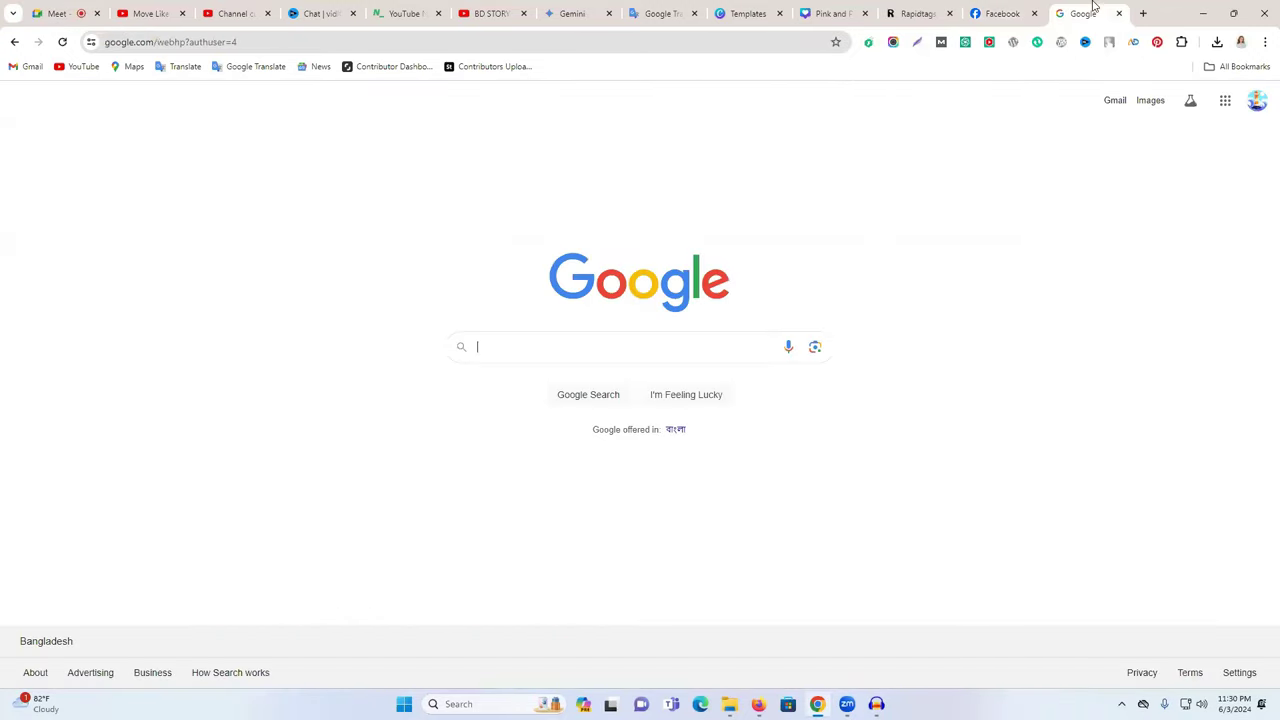
left_click(1116, 103)
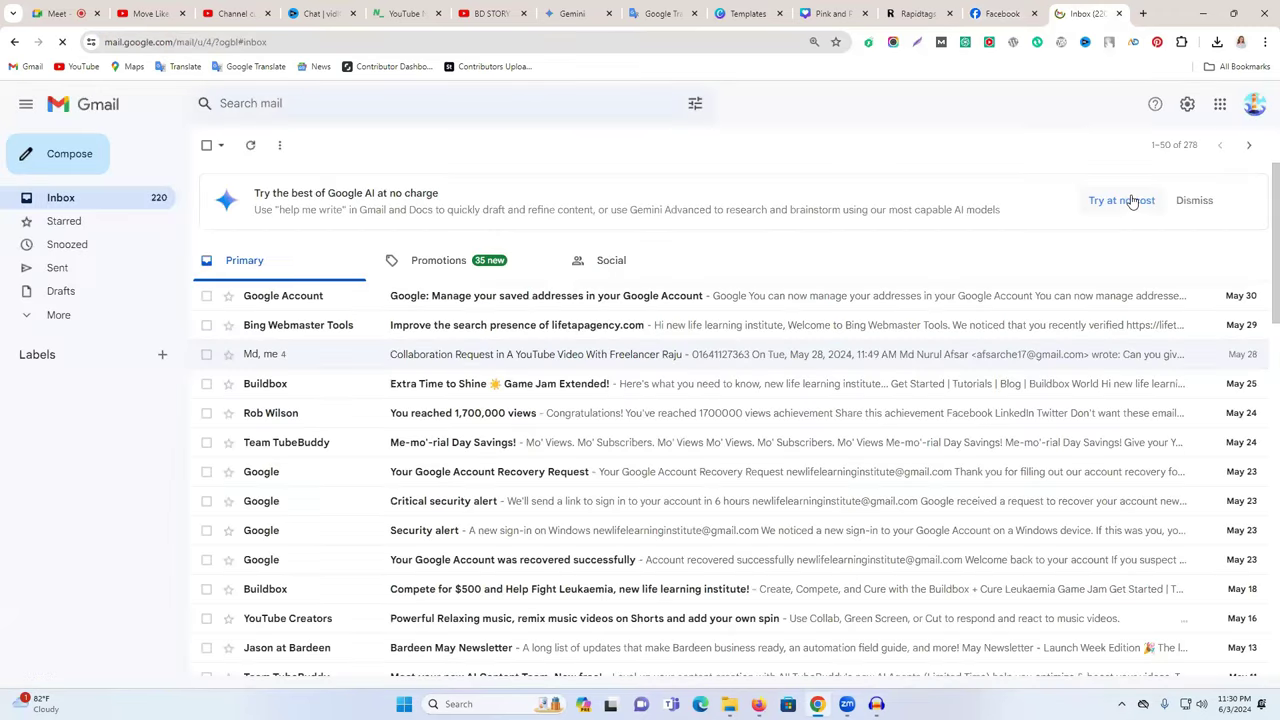
left_click(596, 362)
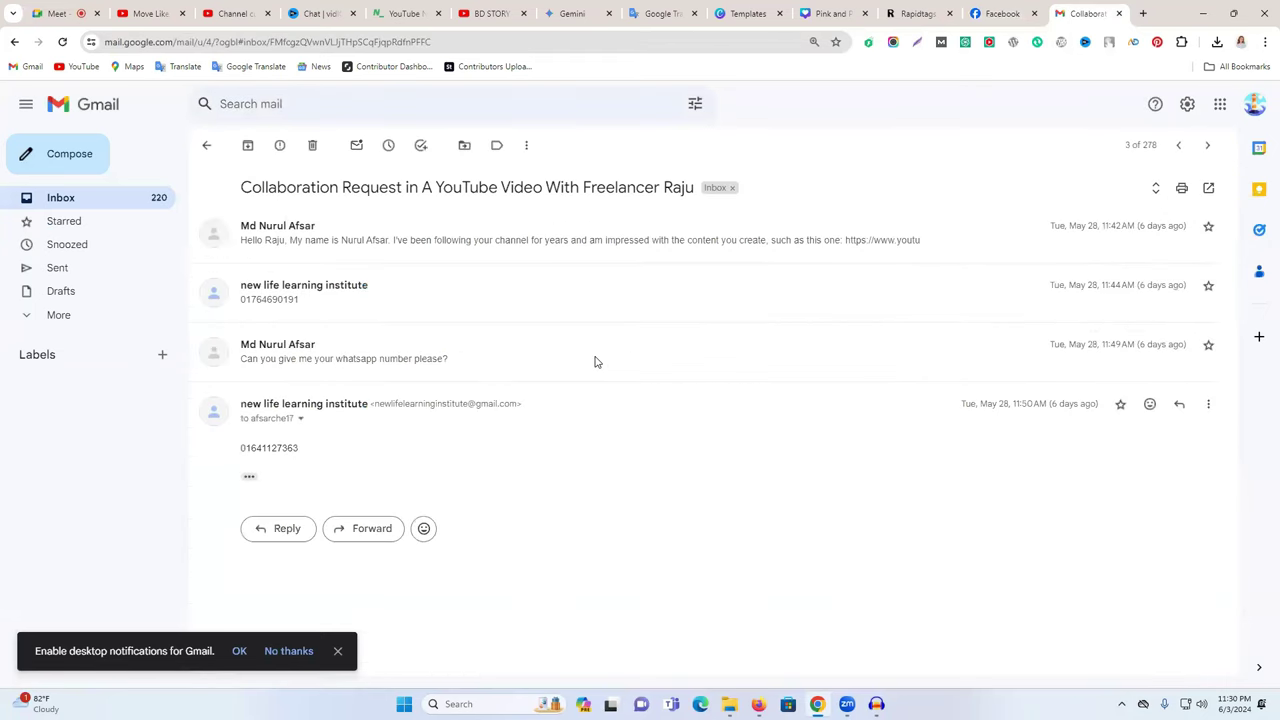
left_click(347, 240)
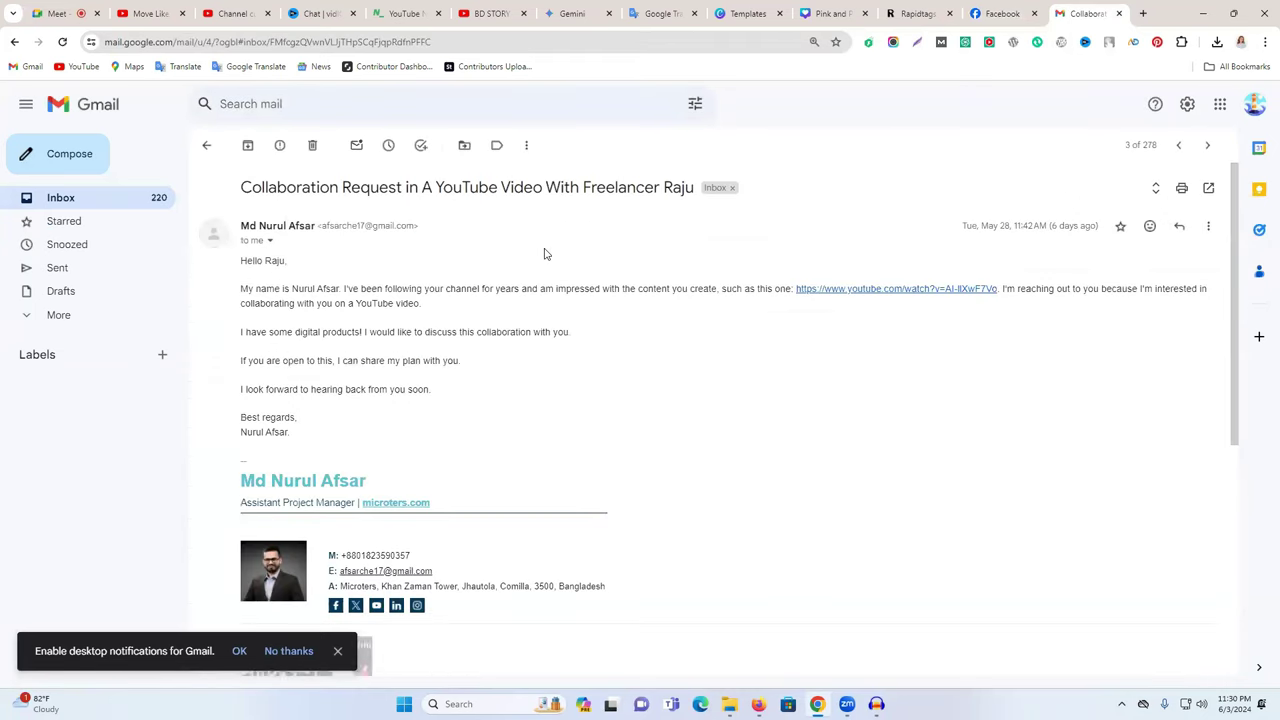
- Admit all waiting participants and the last latecomer, and dismiss the meeting-ready box
left_click(60, 13)
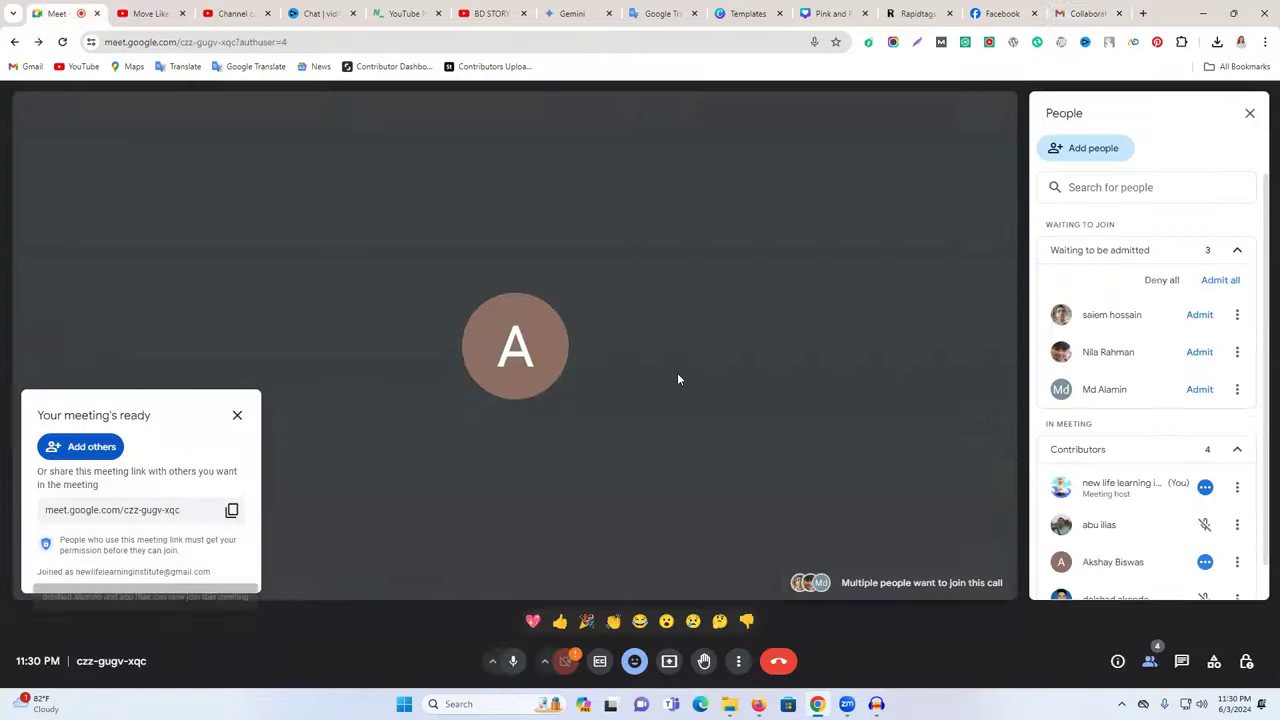
left_click(1219, 280)
left_click(728, 421)
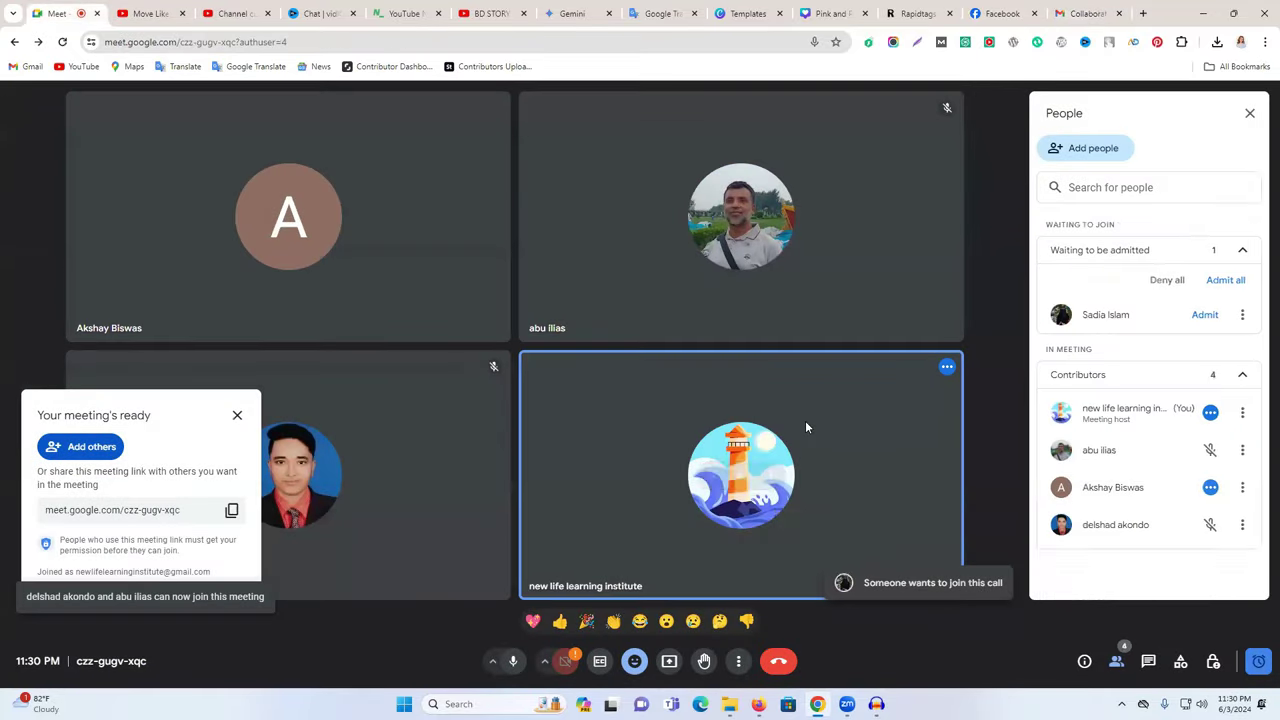
left_click(1199, 314)
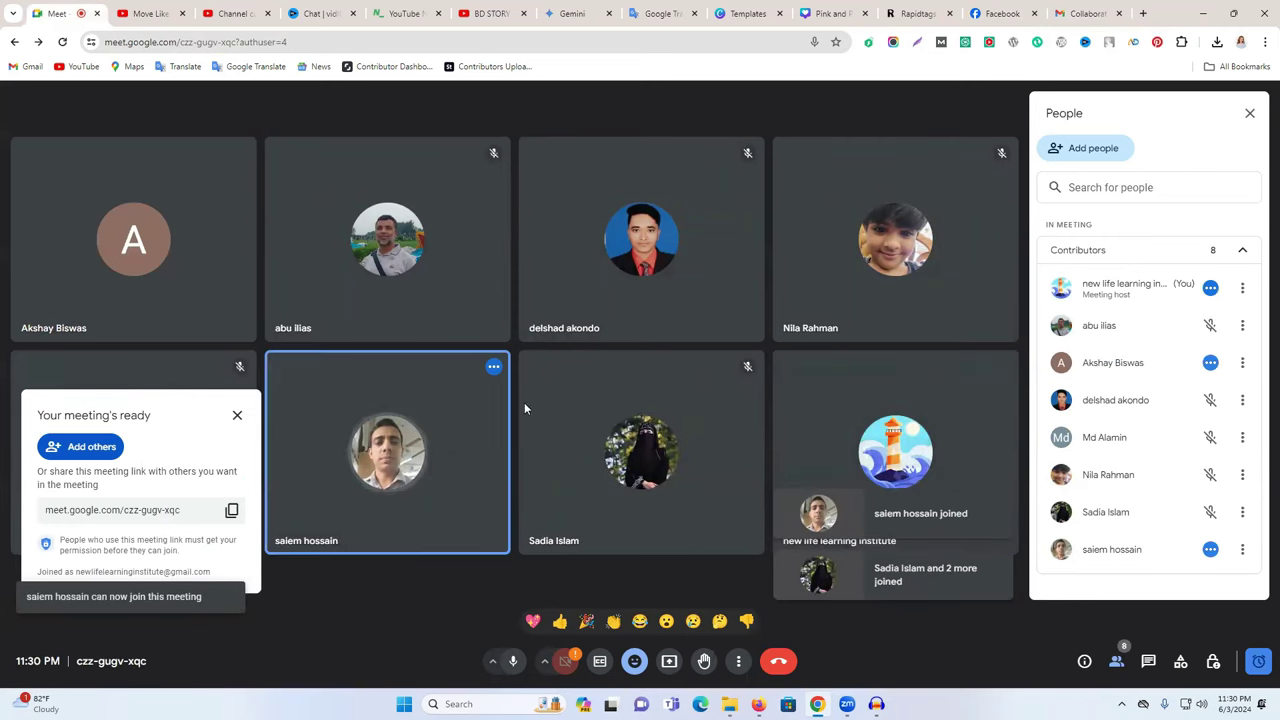
left_click(240, 414)
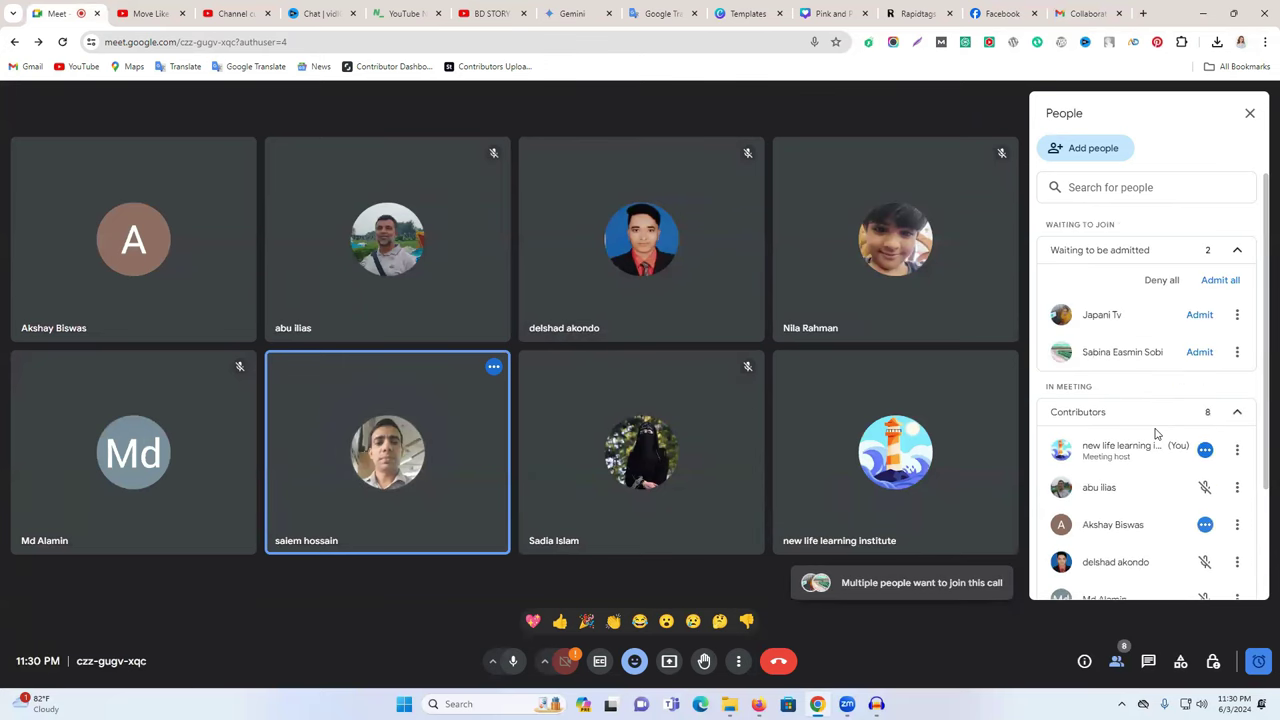
- Admit two more participants and bring up the Present chooser on Entire Screen
left_click(1198, 315)
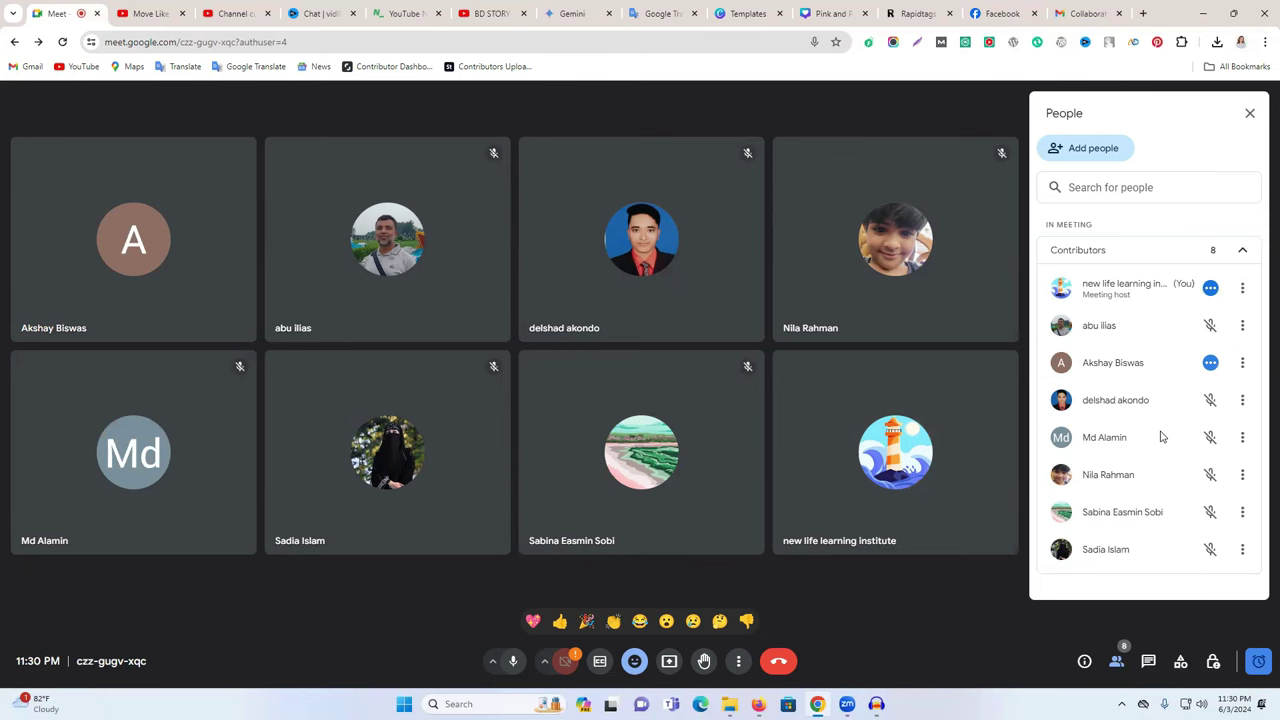
left_click(1199, 314)
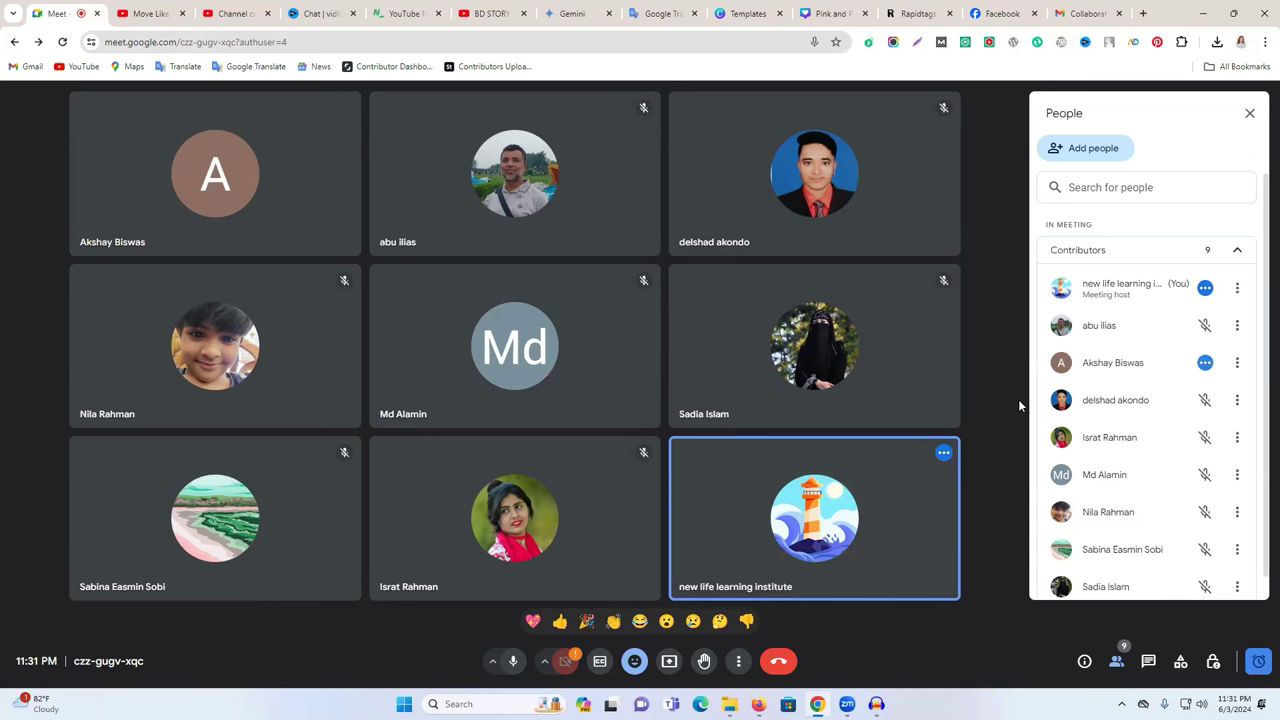
left_click(669, 662)
left_click(768, 122)
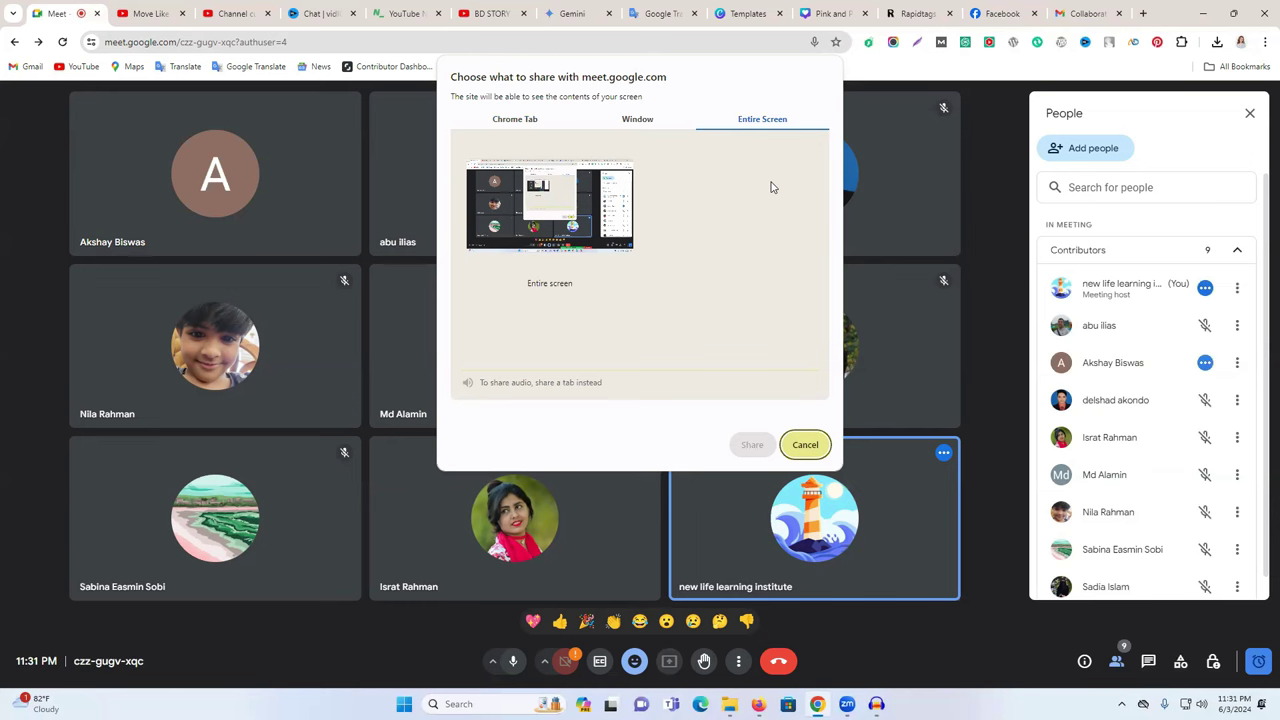
- Cancel the share picker and admit two newly waiting participants
left_click(806, 444)
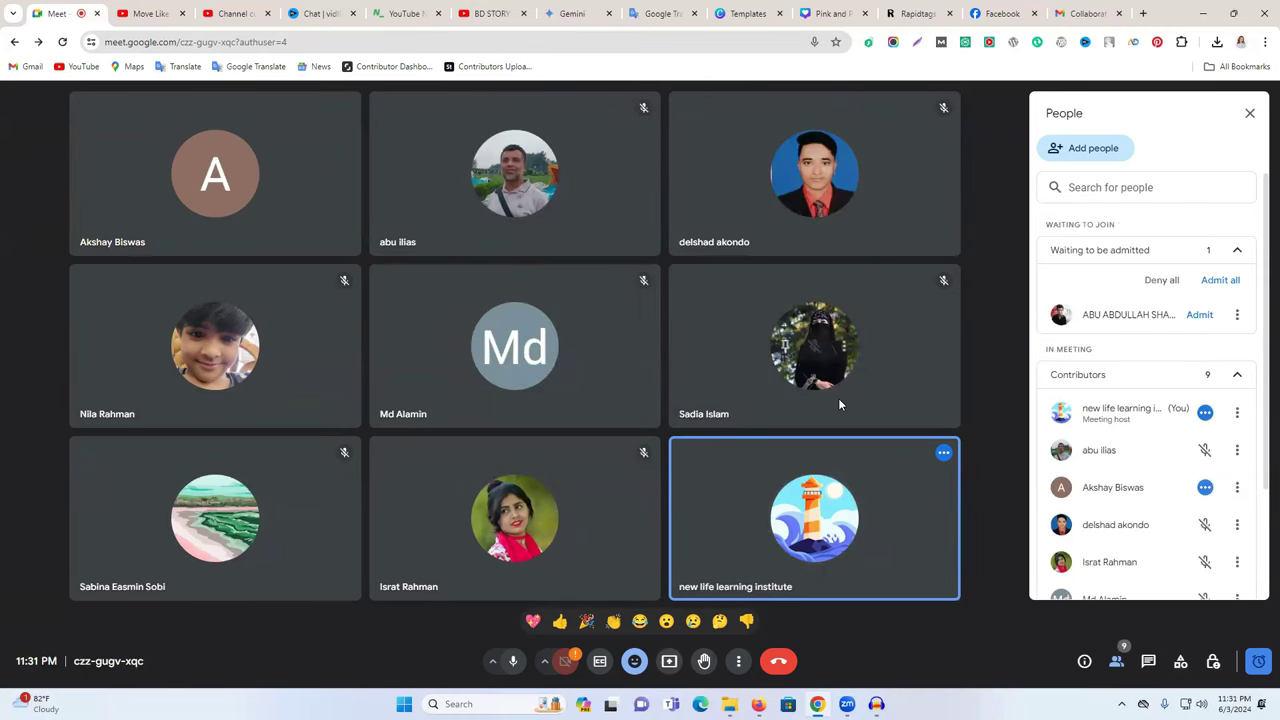
left_click(1200, 315)
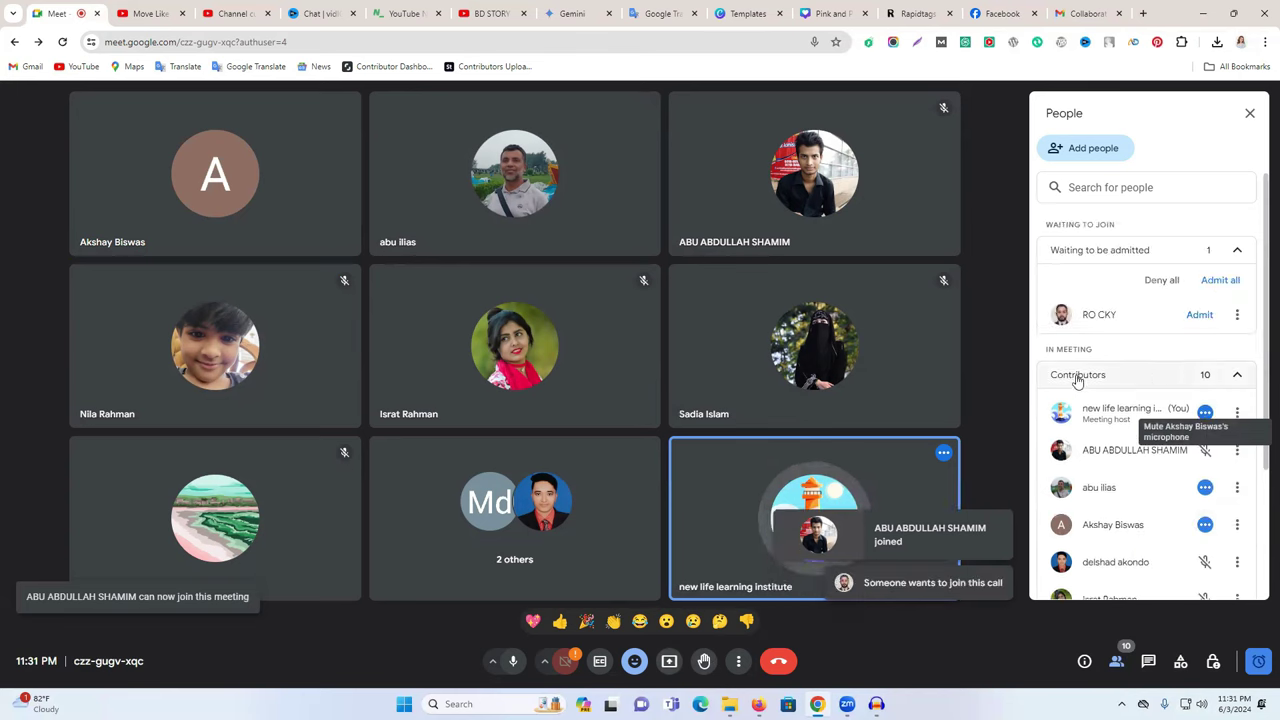
left_click(1203, 315)
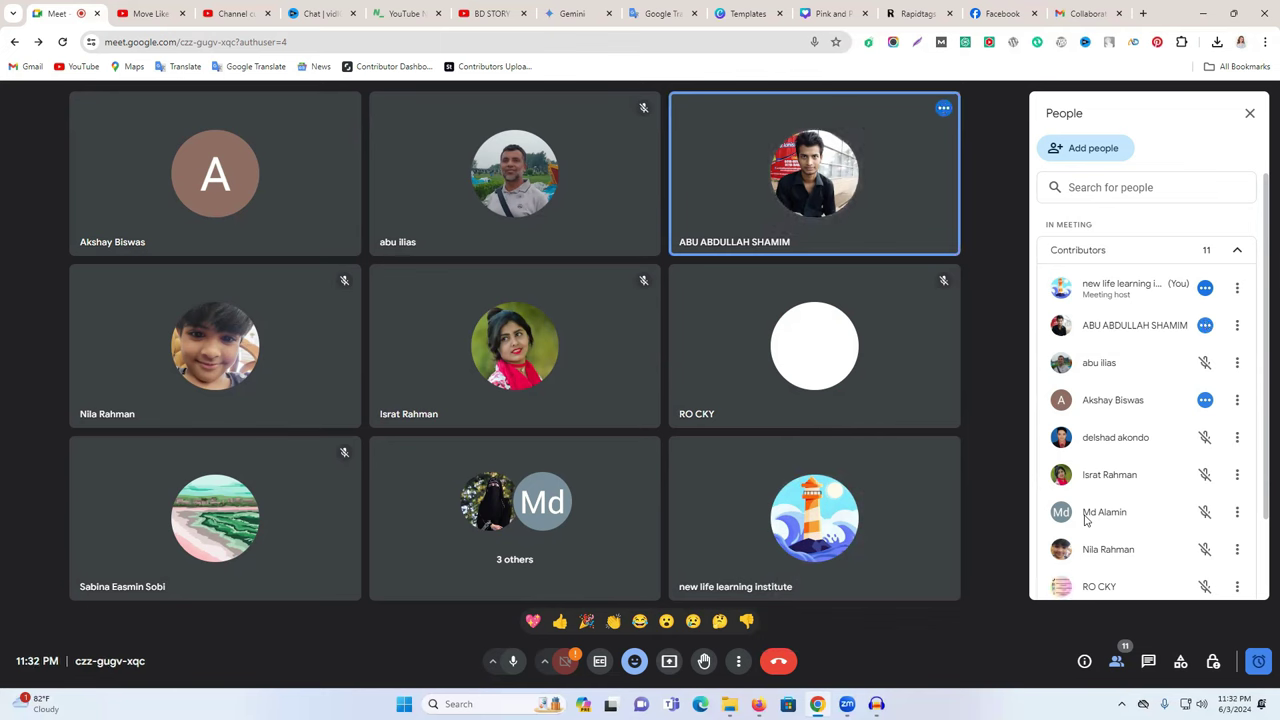
- Start sharing the entire screen with the call and bring up the Facebook profile tab
left_click(669, 661)
left_click(756, 124)
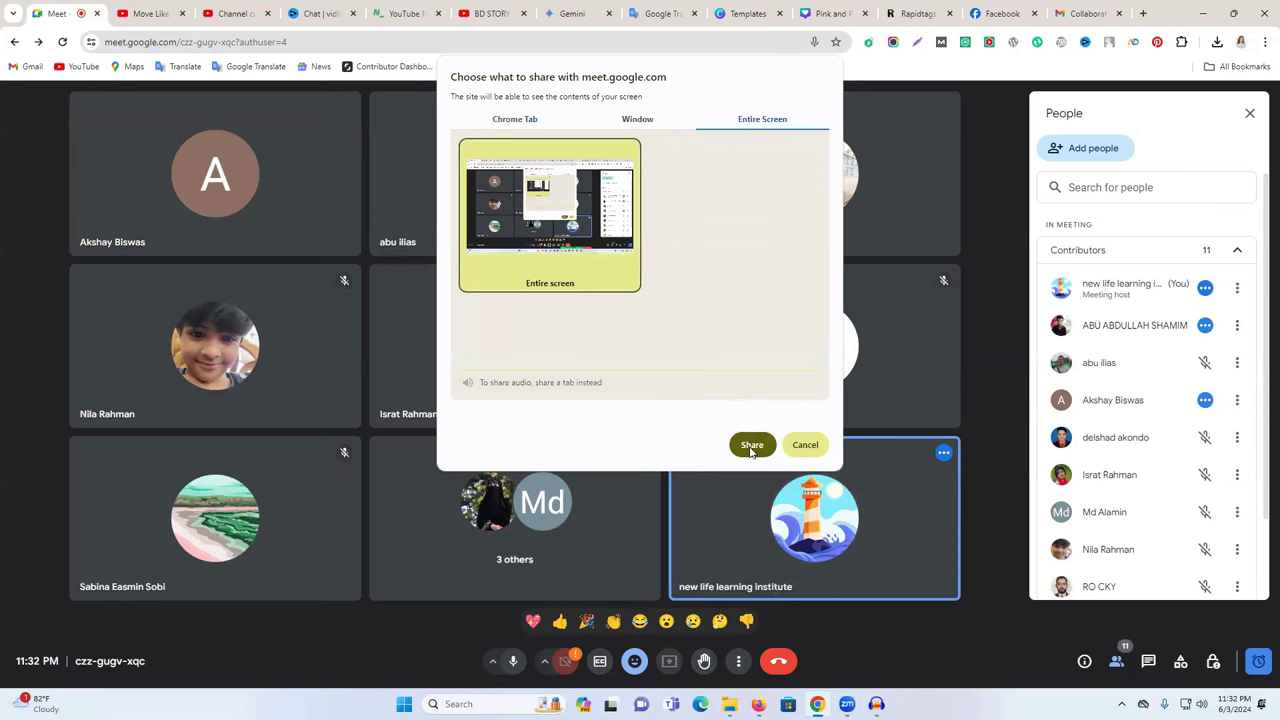
left_click(752, 446)
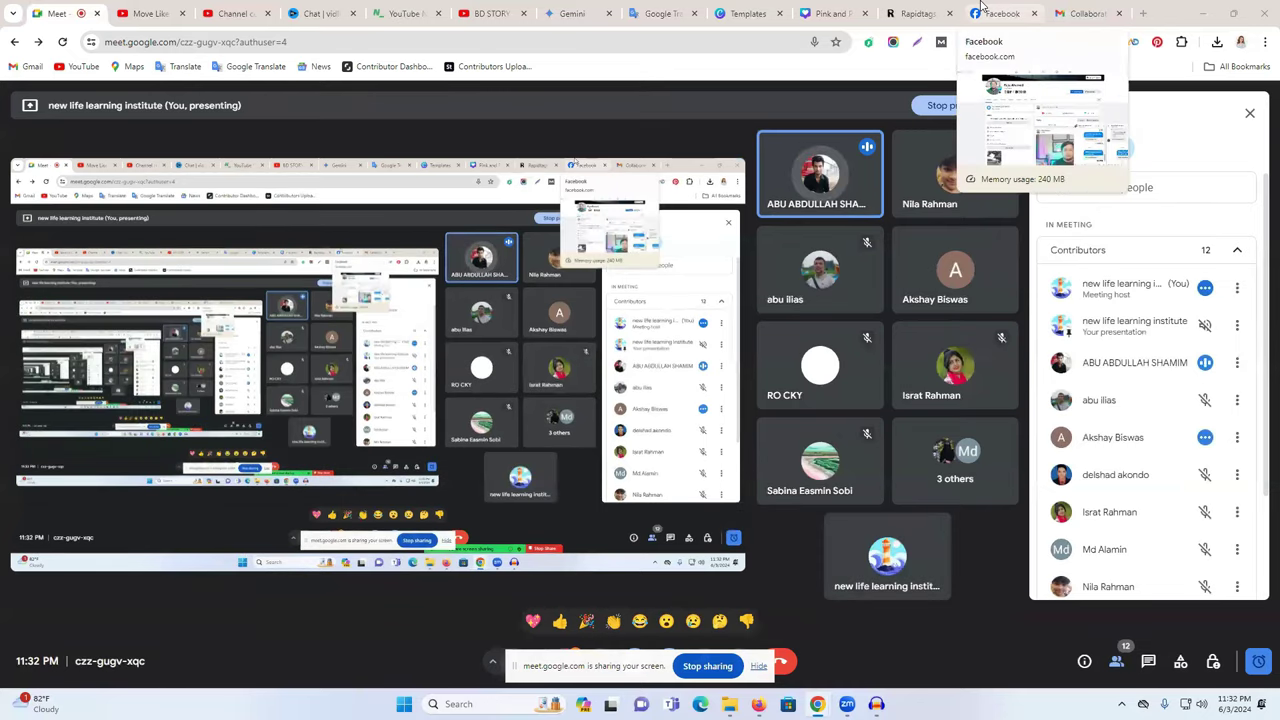
left_click(983, 10)
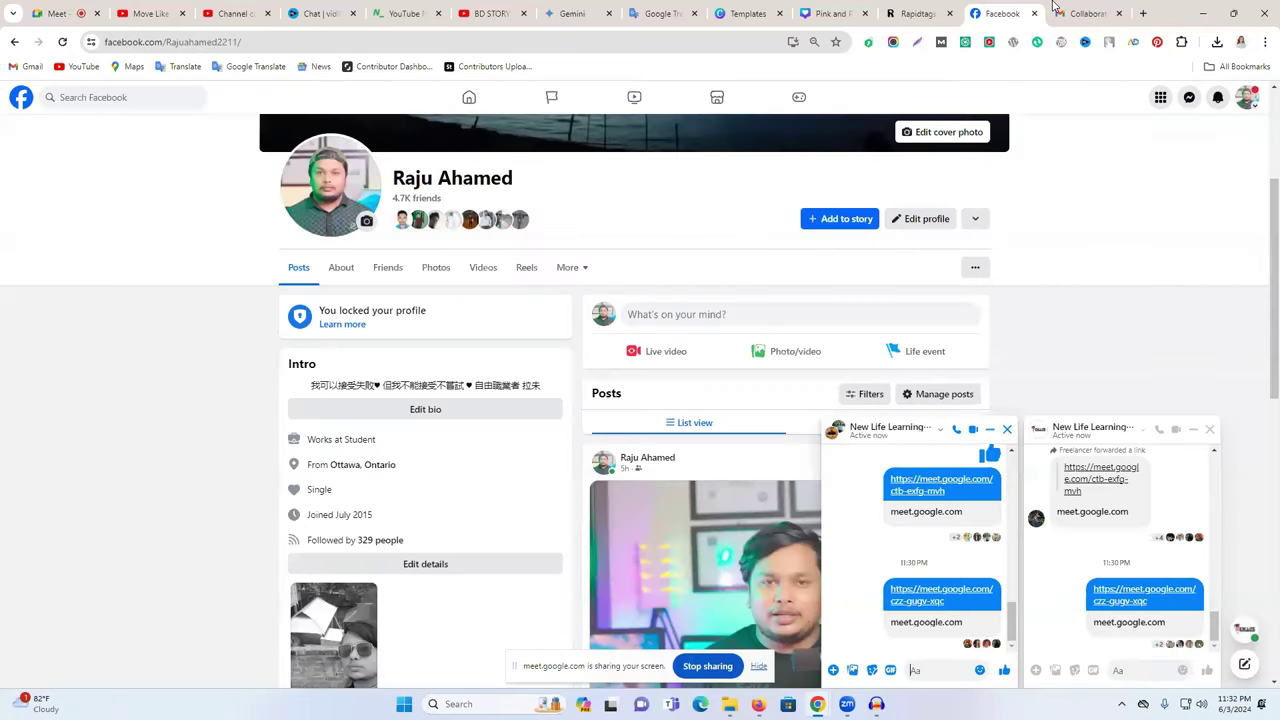
- Highlight the collaboration email's subject, return to the inbox, and show the BD STORY Star channel
left_click(1080, 13)
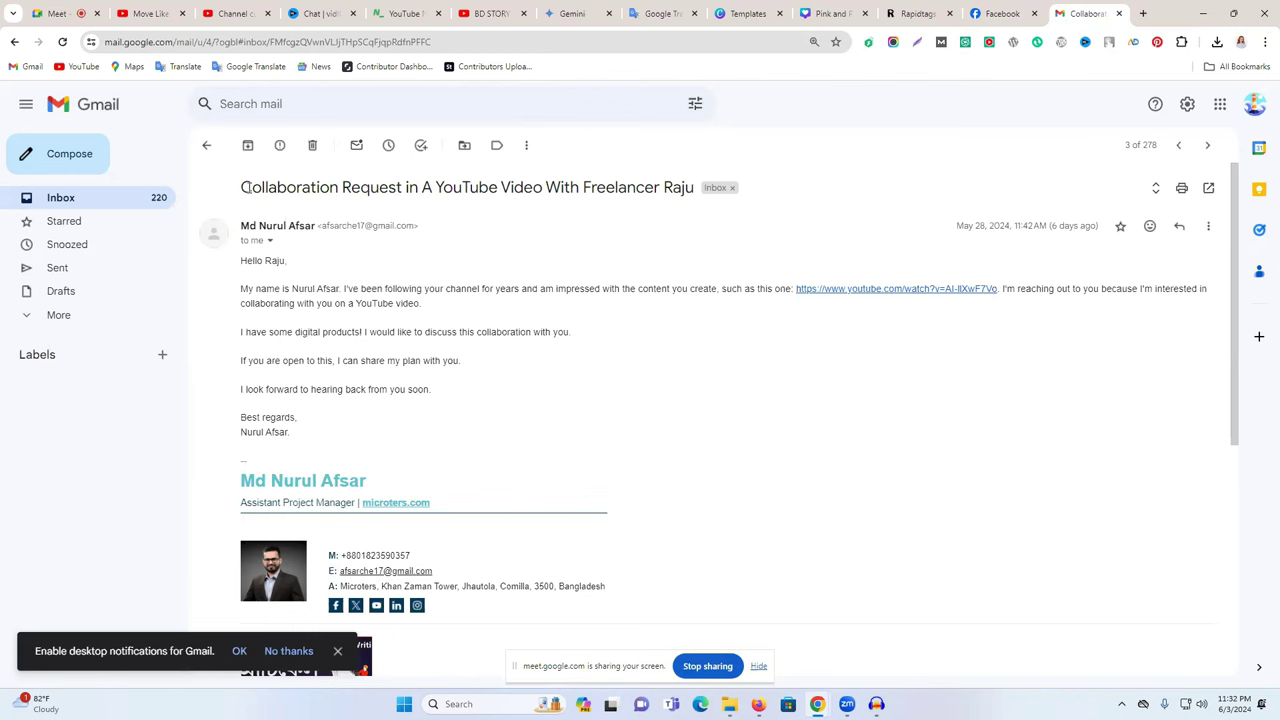
left_click_drag(240, 190, 612, 176)
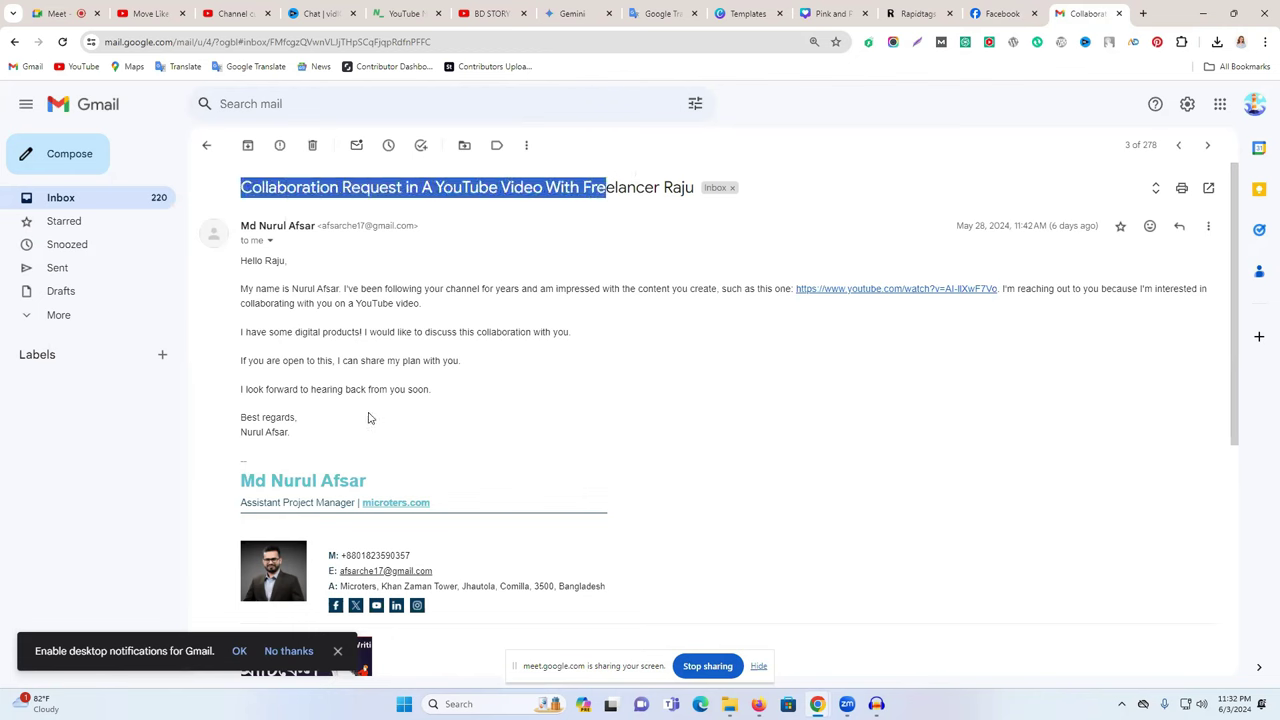
left_click(206, 146)
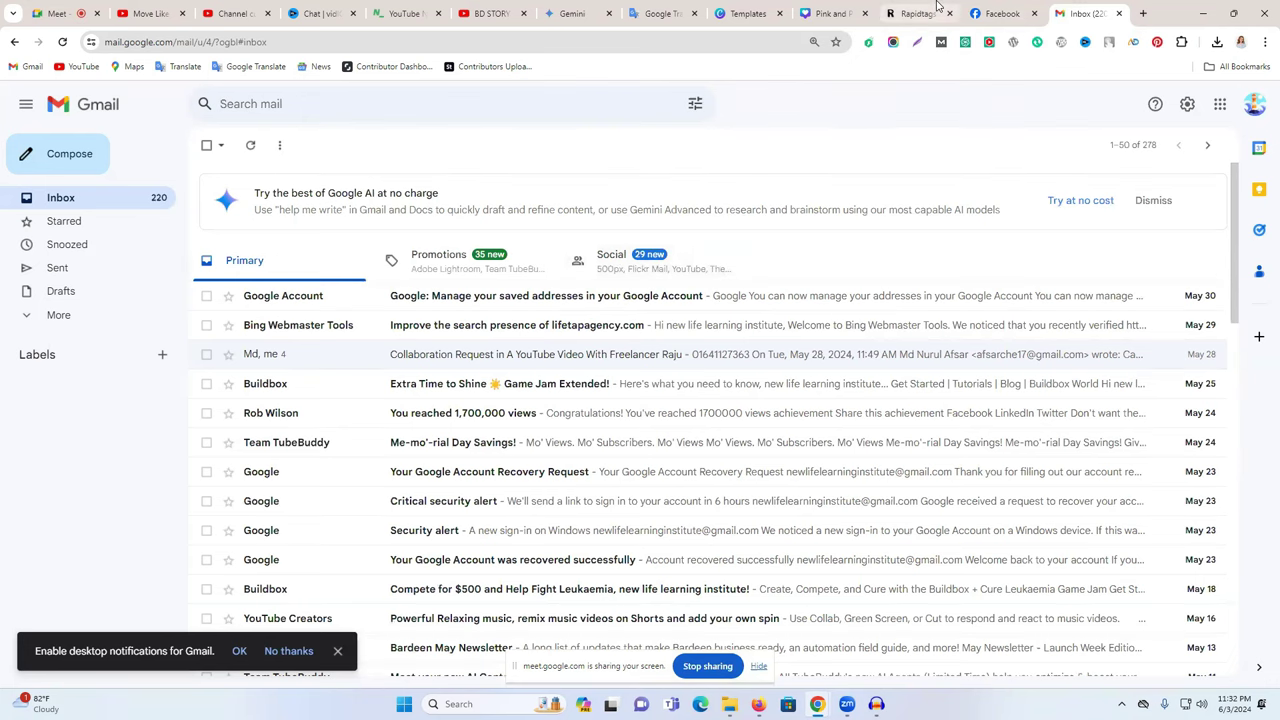
left_click(491, 8)
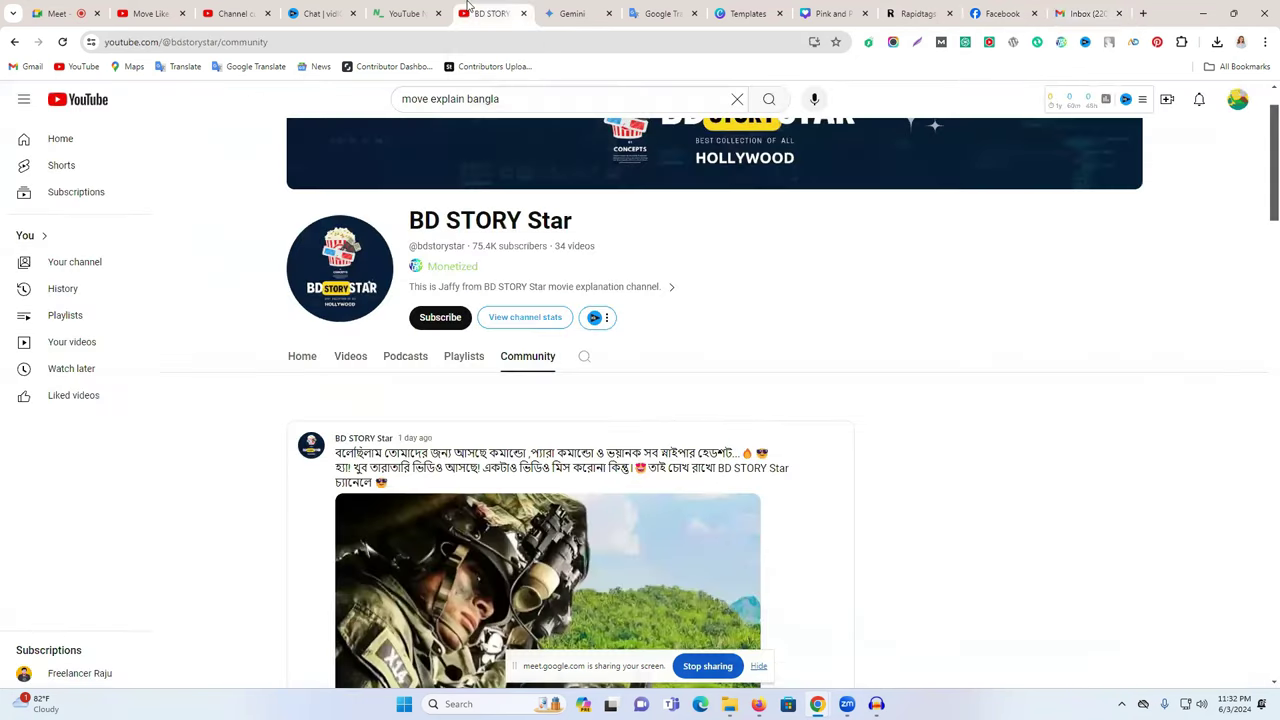
- Check the contact email on Basic info and publish the channel's changes
left_click(231, 8)
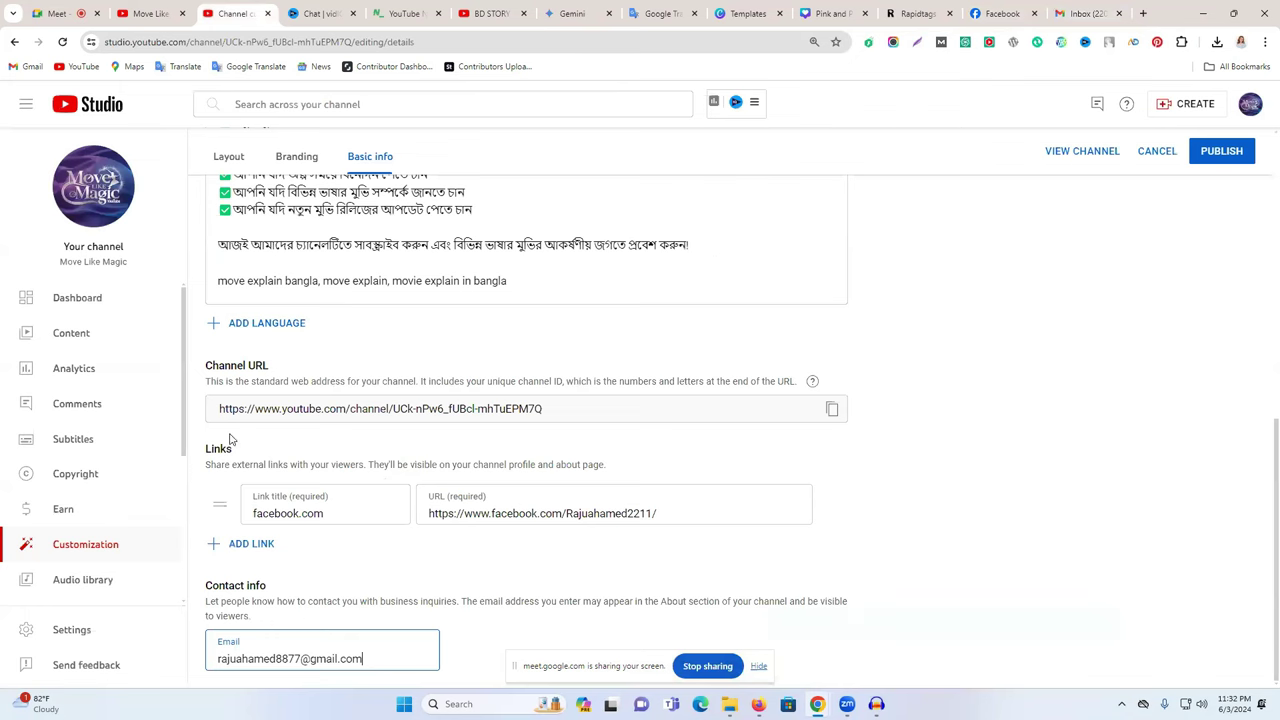
triple_click(304, 660)
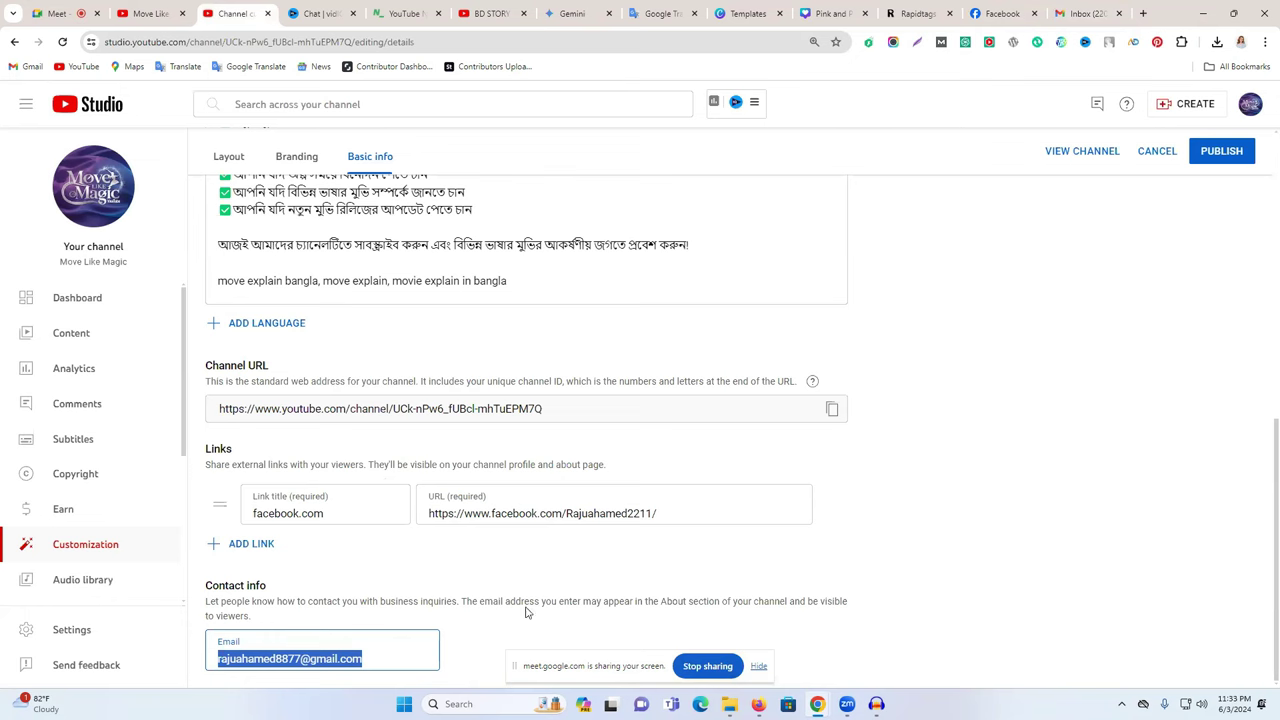
left_click(486, 627)
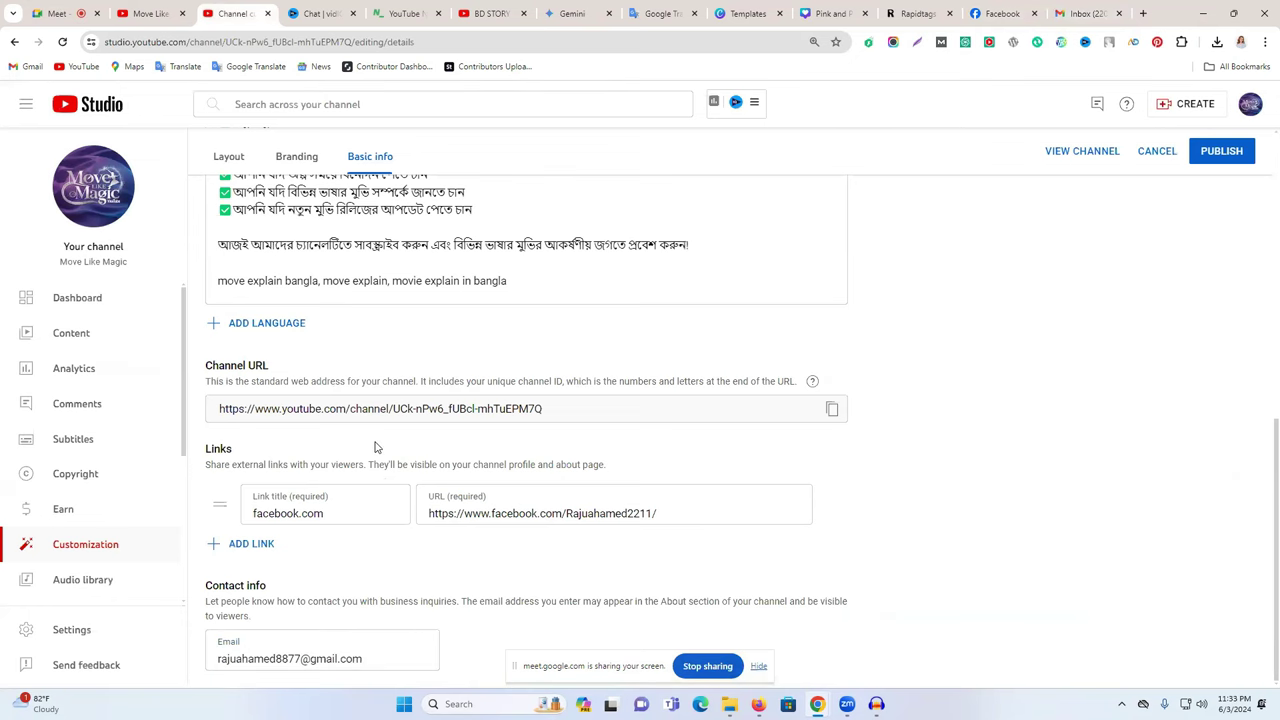
scroll(380, 440, "up", 2)
left_click(1240, 150)
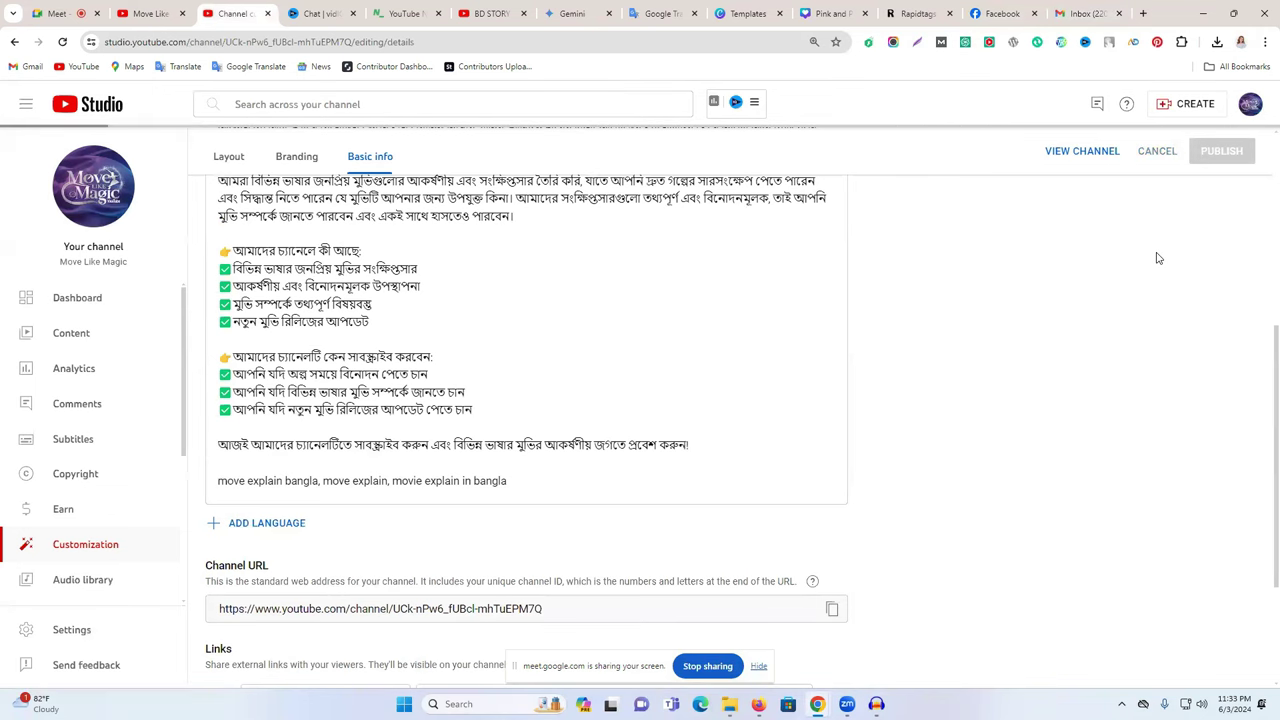
- Look over the Layout and Branding tabs, then review the Basic info page again
scroll(578, 232, "up", 1)
scroll(529, 289, "up", 5)
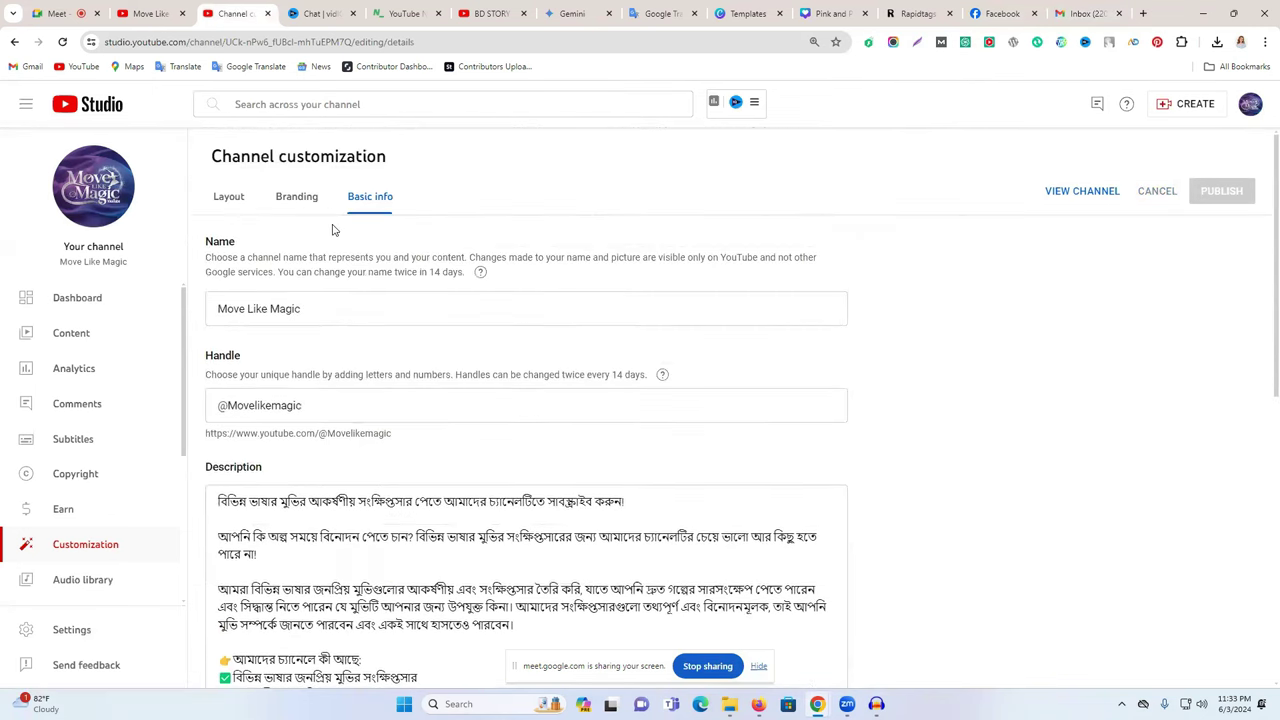
left_click(238, 198)
left_click(298, 197)
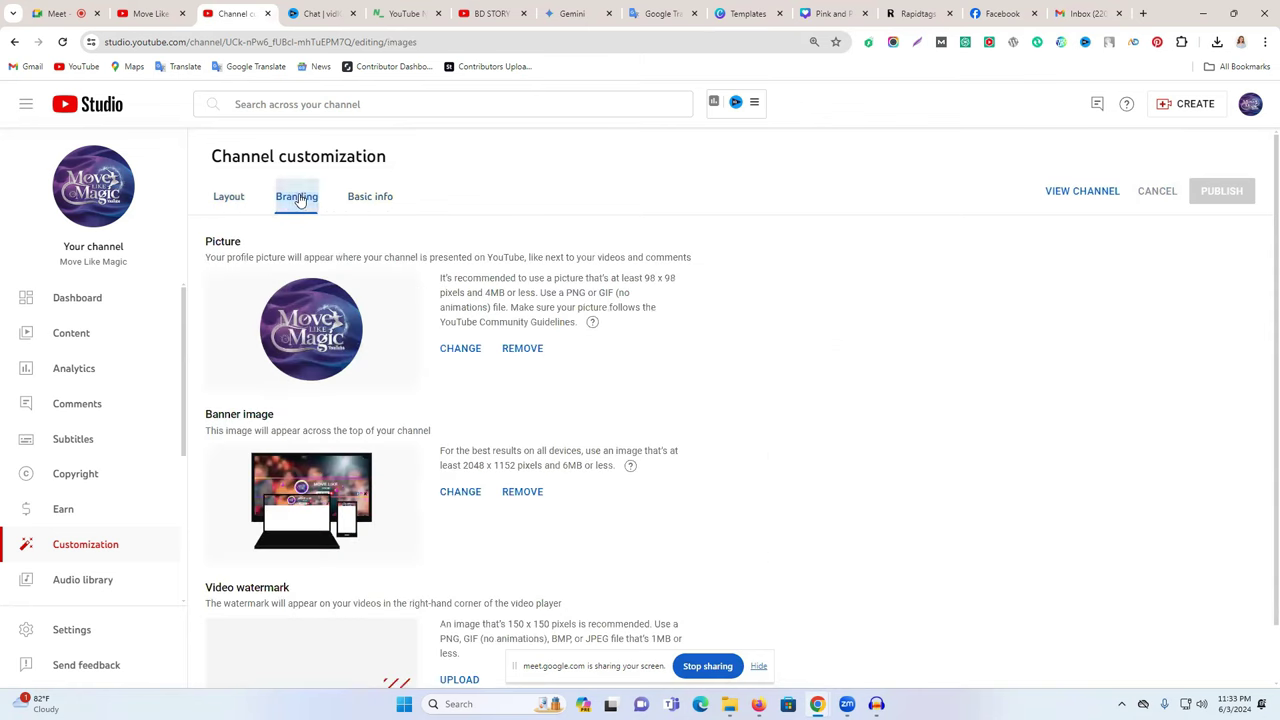
left_click(384, 198)
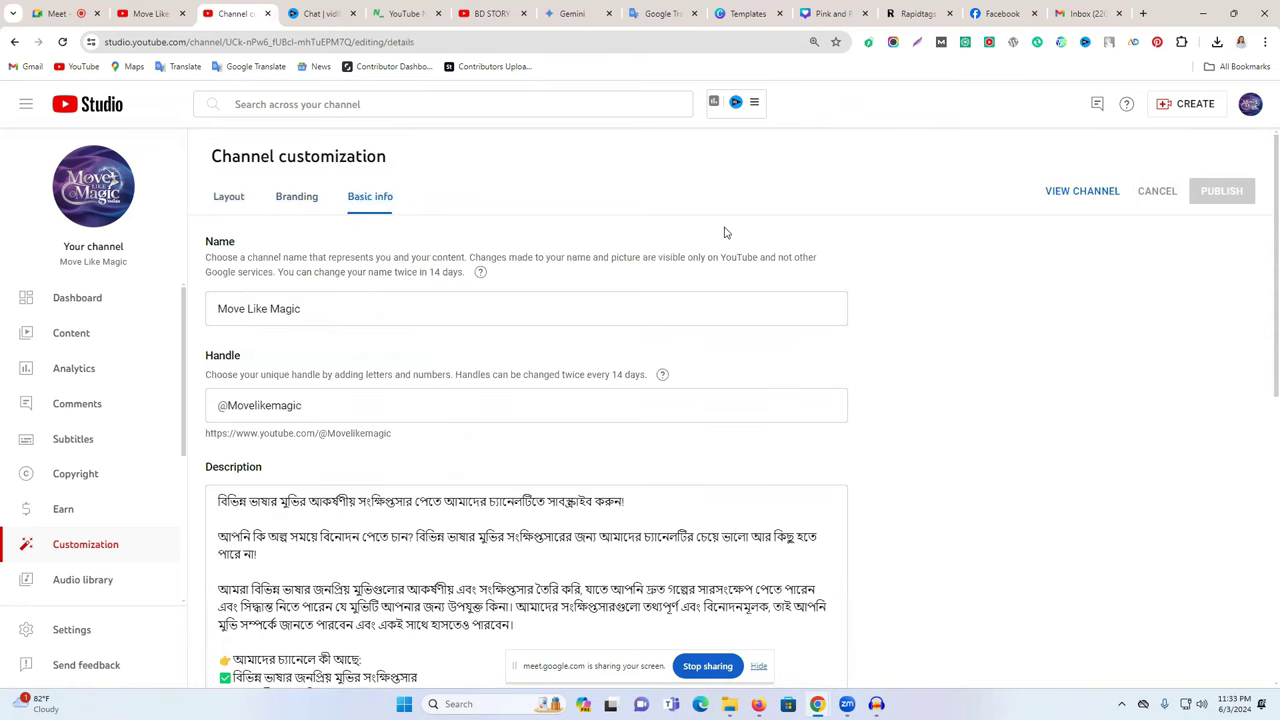
scroll(726, 232, "down", 6)
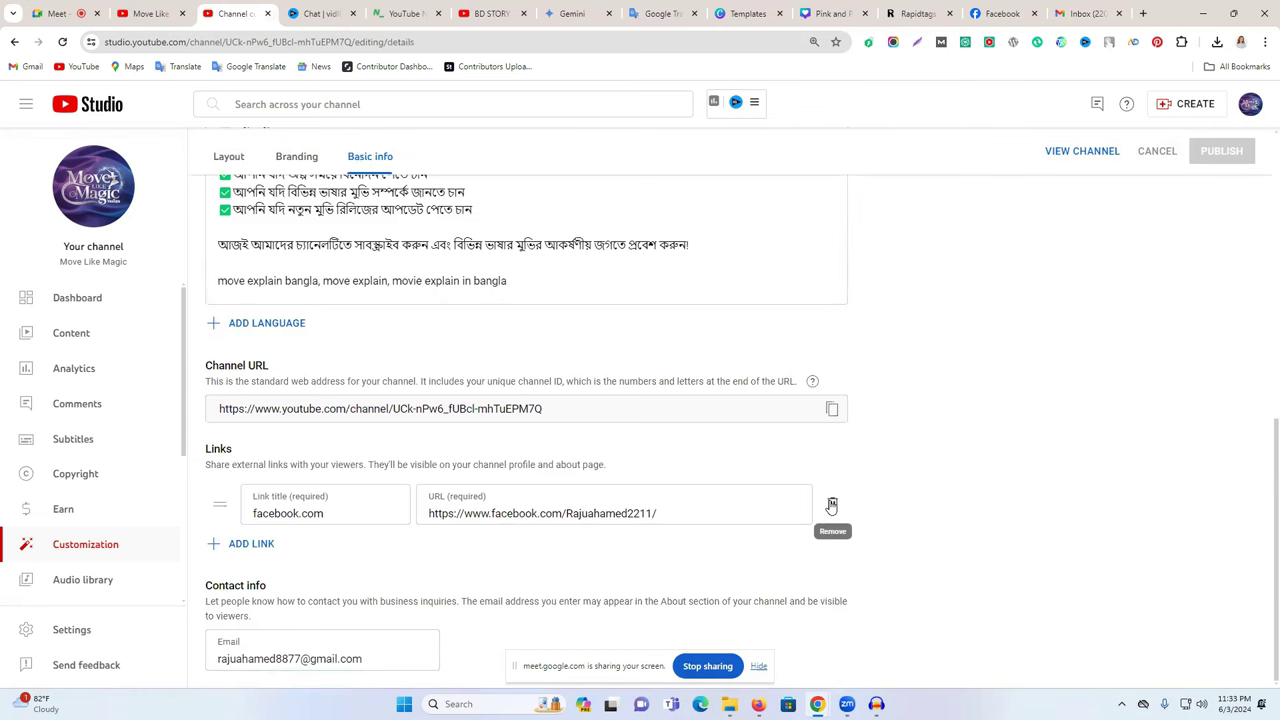
scroll(700, 340, "up", 3)
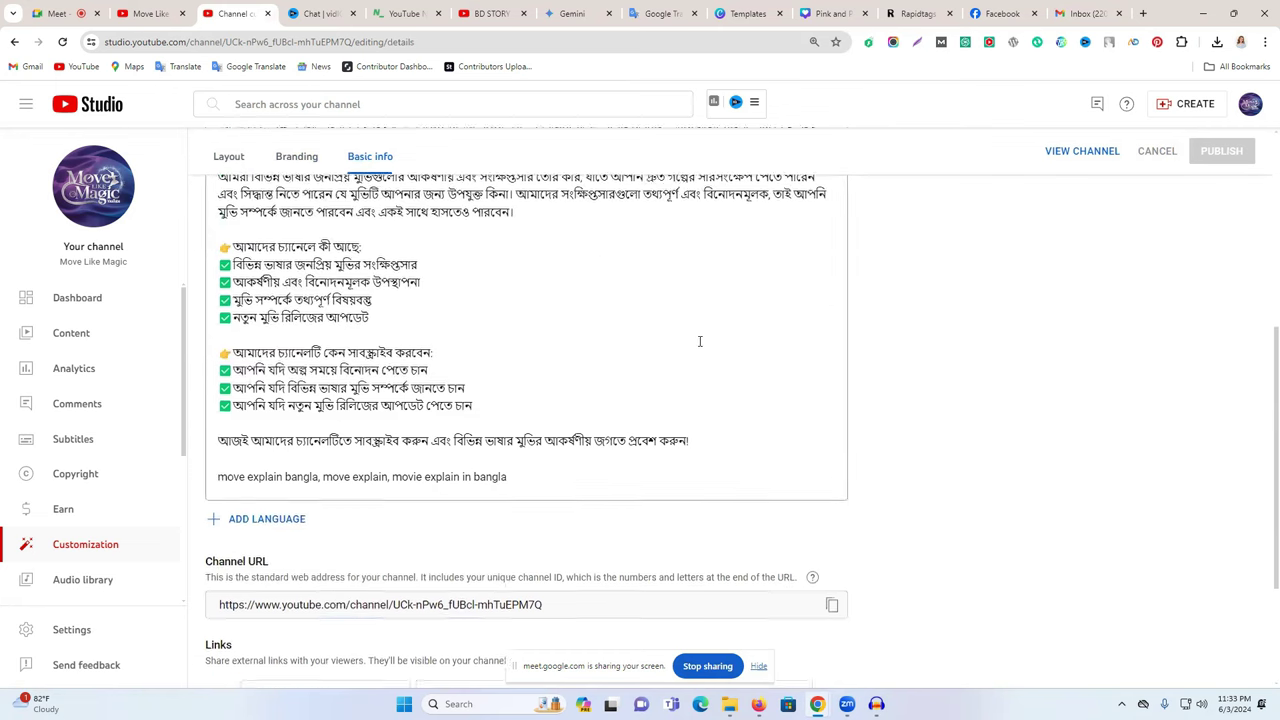
scroll(698, 340, "up", 3)
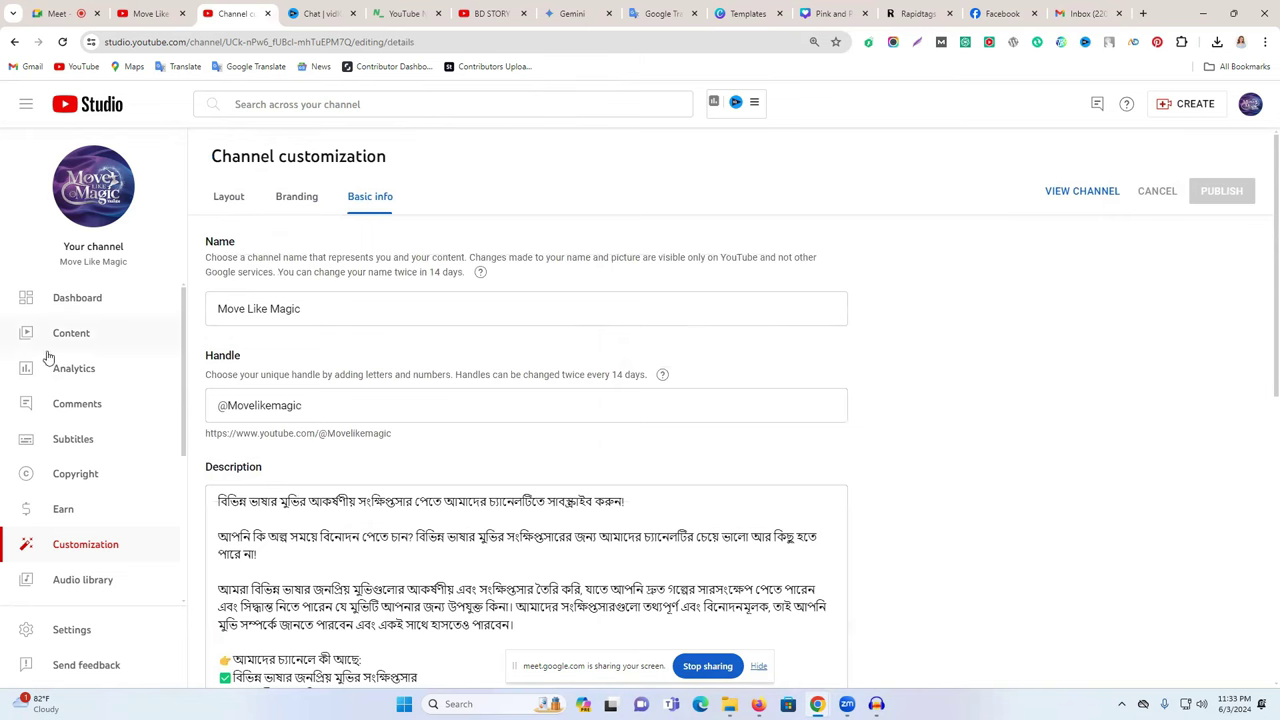
left_click(107, 309)
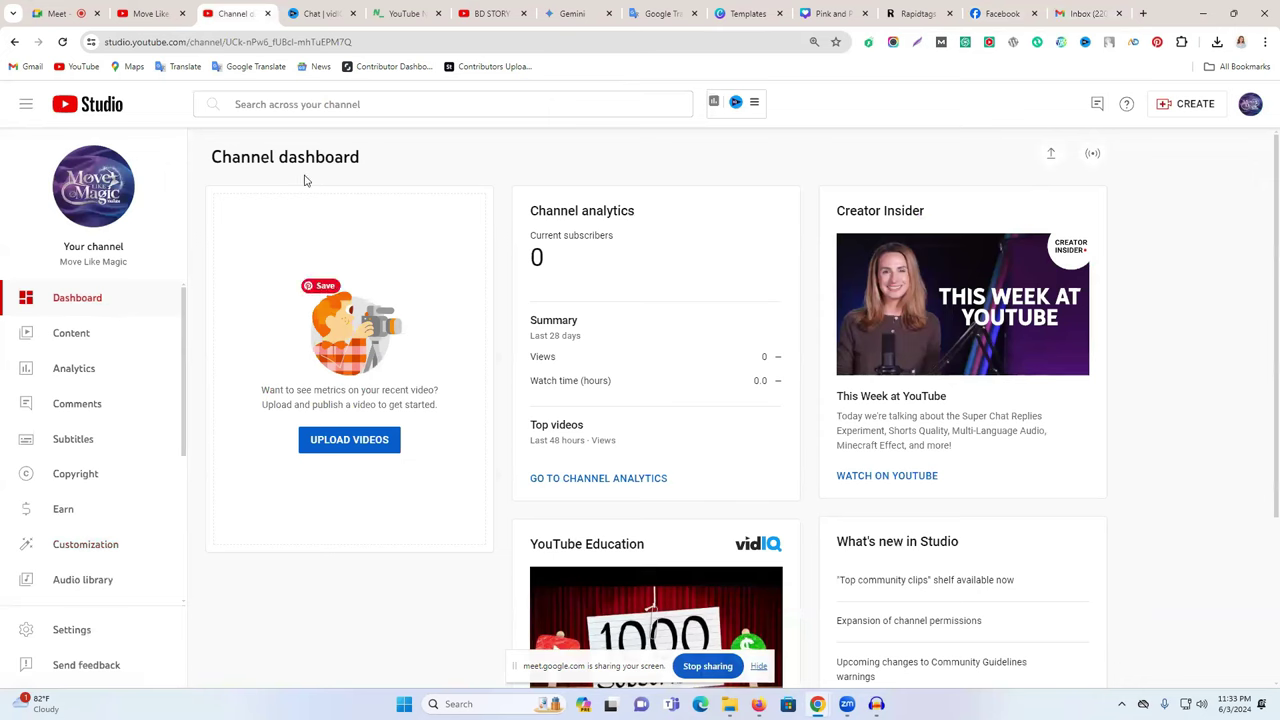
left_click_drag(560, 211, 619, 211)
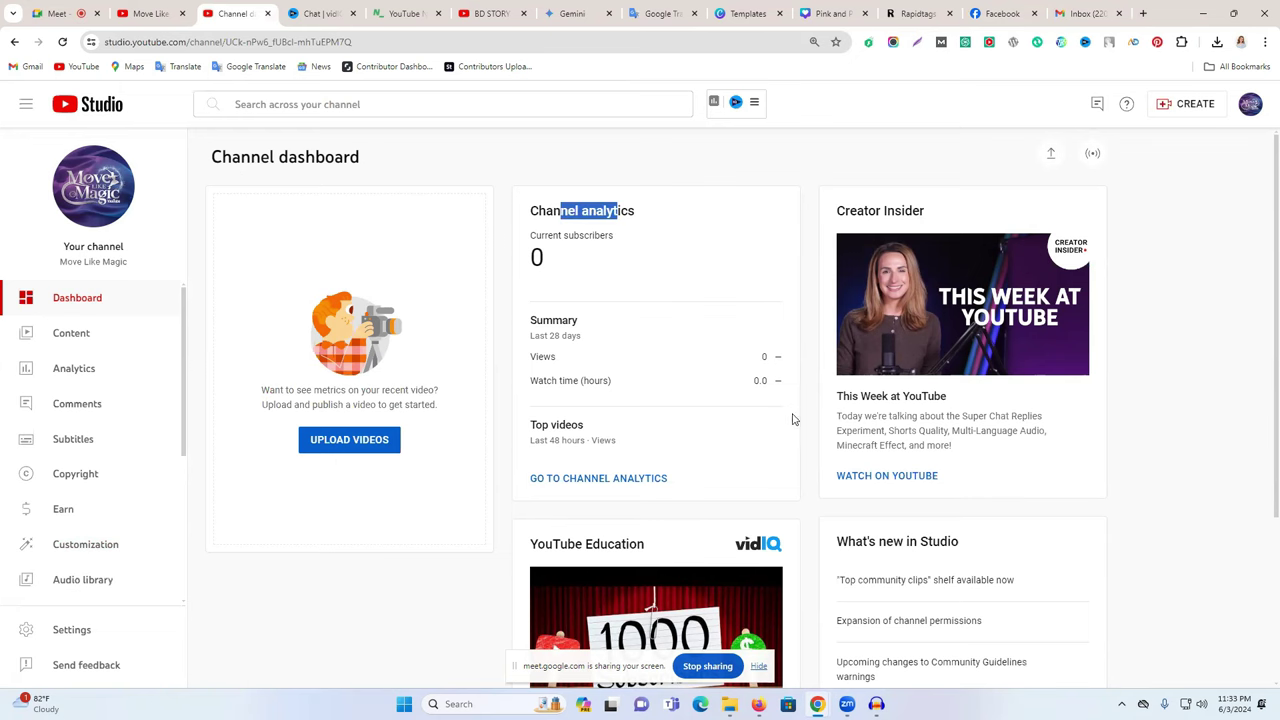
scroll(795, 405, "down", 2)
scroll(766, 371, "up", 2)
left_click_drag(577, 367, 723, 386)
double_click(566, 381)
left_click(556, 358)
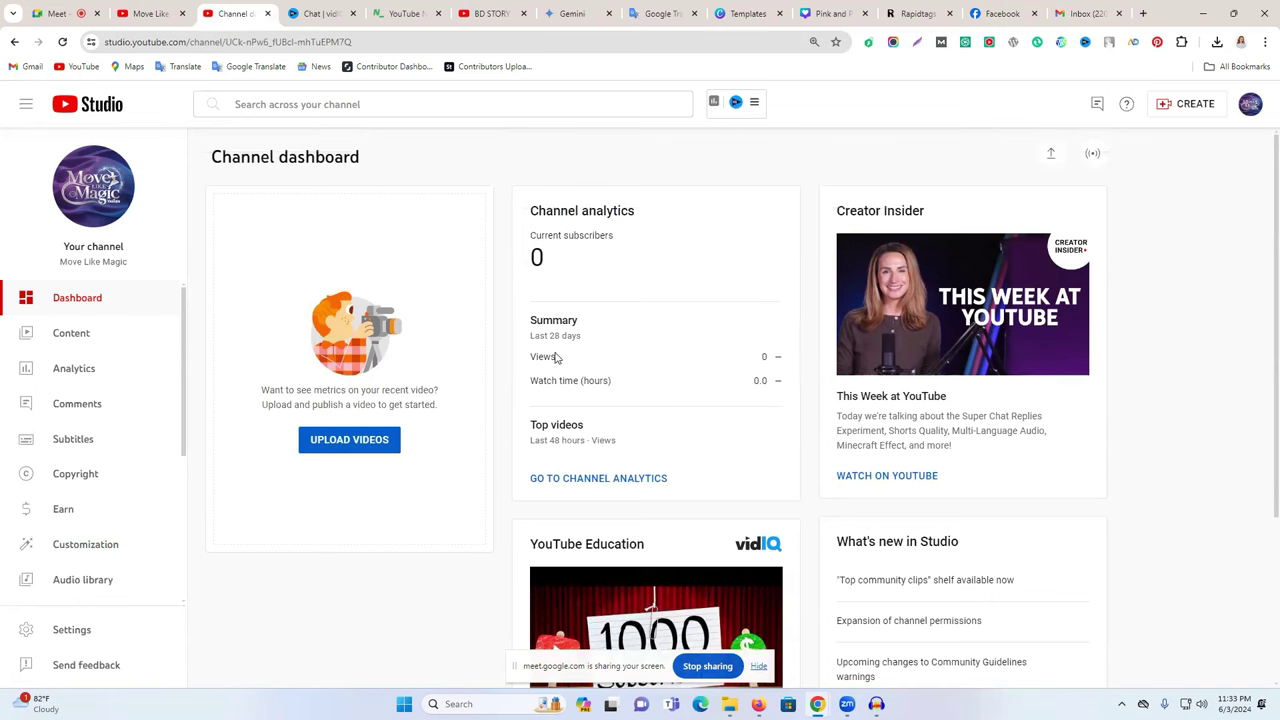
left_click_drag(553, 321, 575, 360)
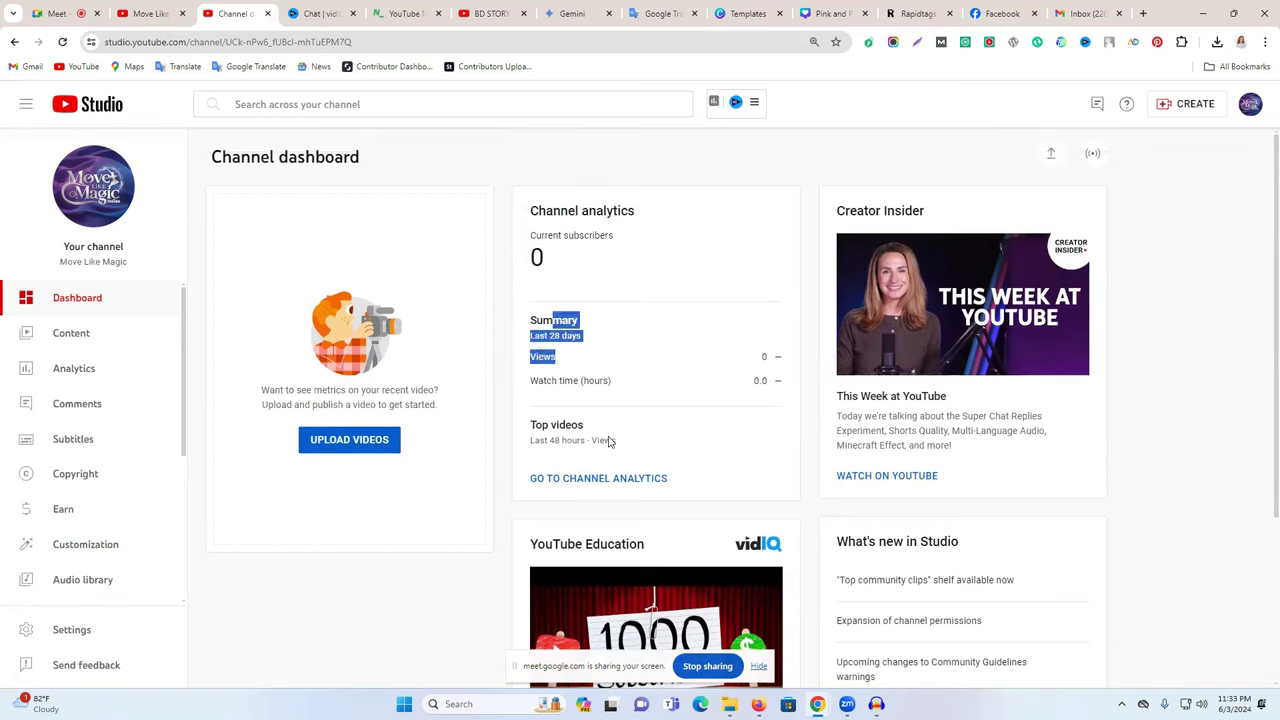
triple_click(551, 438)
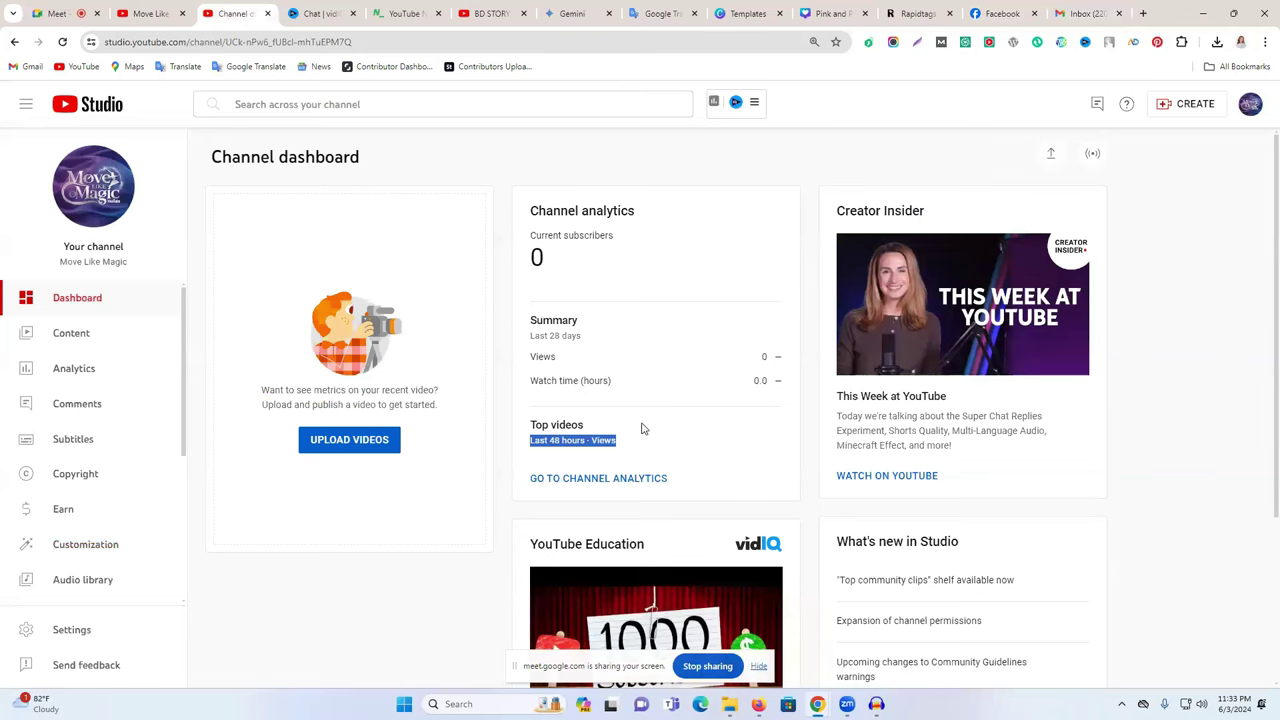
scroll(640, 457, "down", 3)
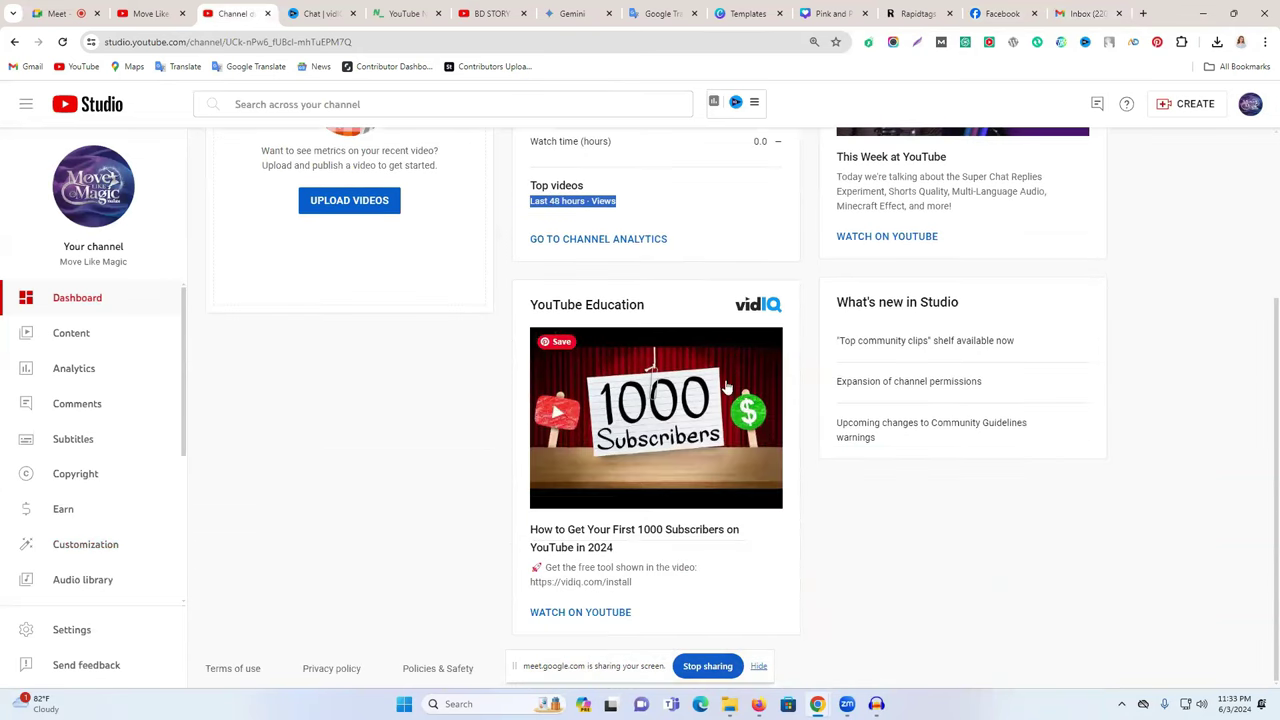
scroll(872, 302, "up", 3)
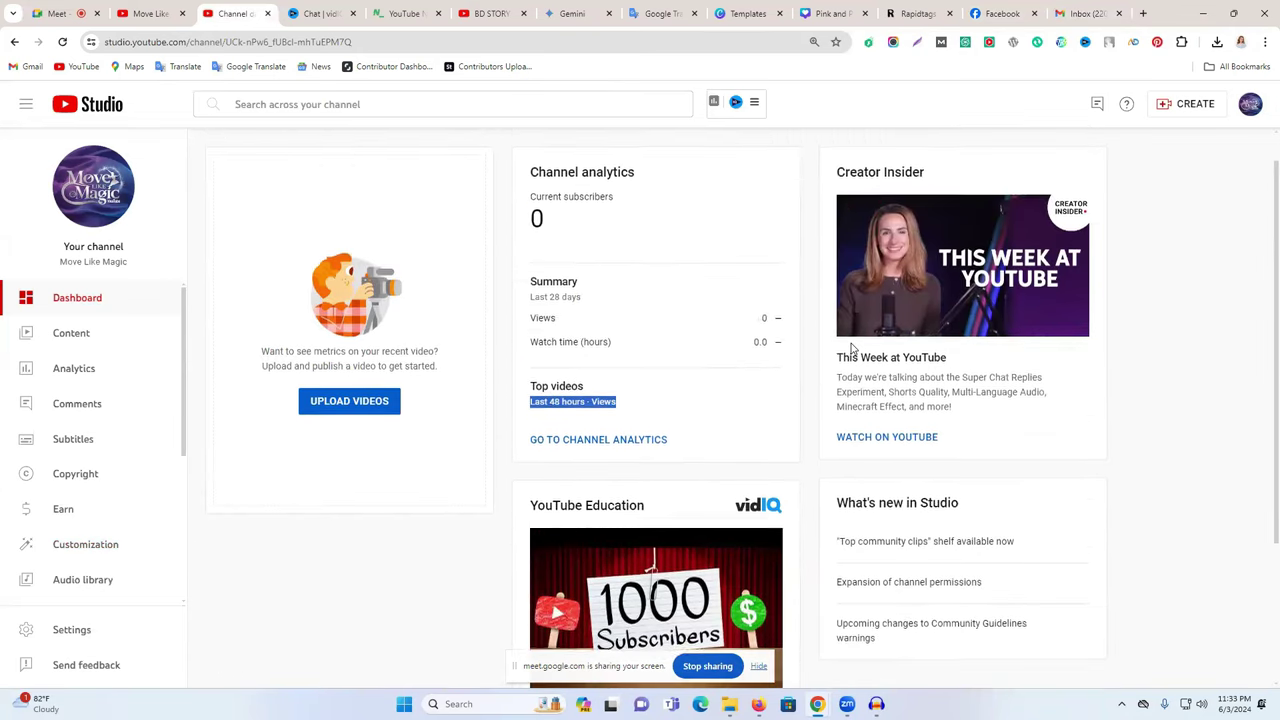
- Browse the Content list's Shorts, Live, Playlists, Podcasts and Promotions tabs, then go to Analytics
left_click(88, 338)
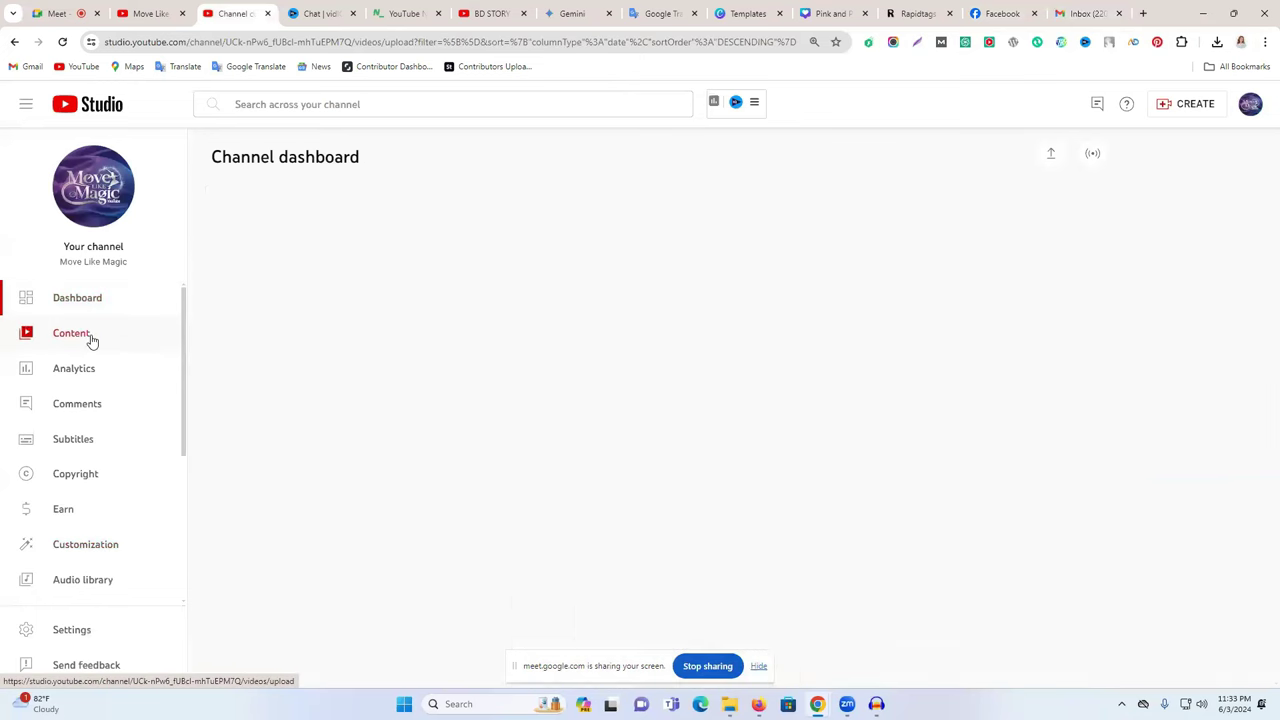
left_click(285, 199)
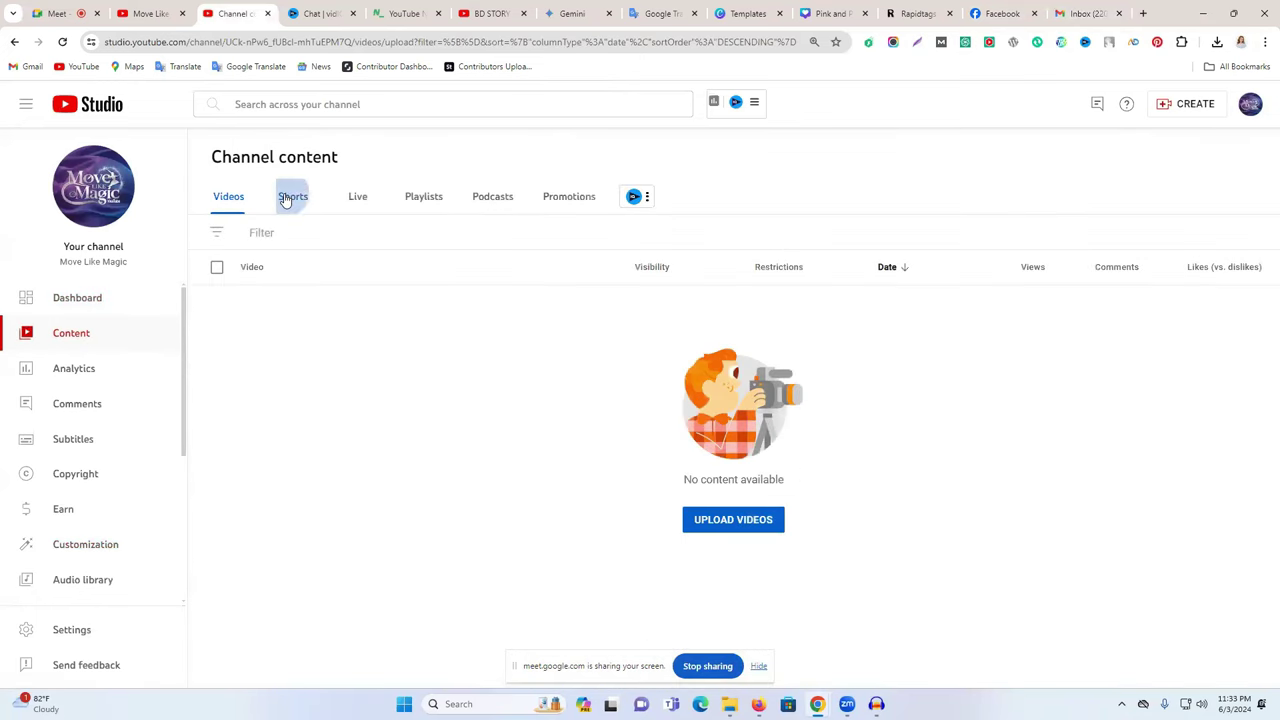
left_click(356, 203)
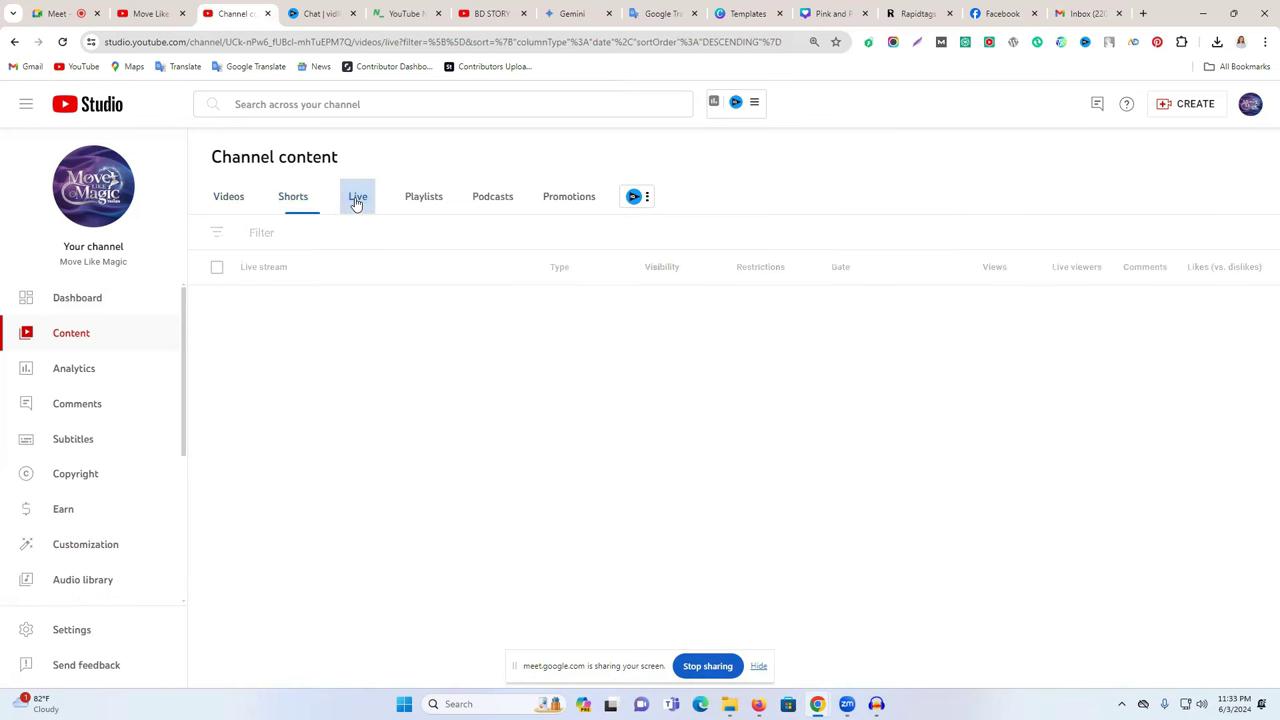
left_click(434, 200)
left_click(498, 202)
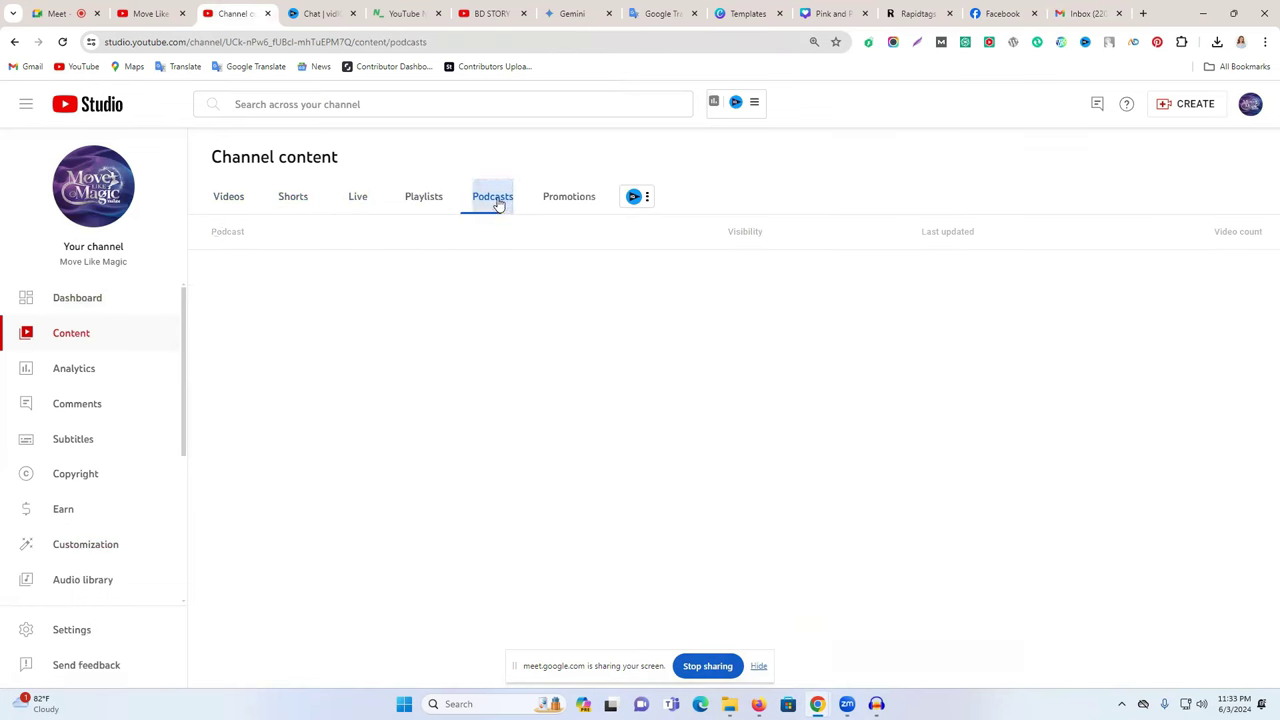
left_click(580, 205)
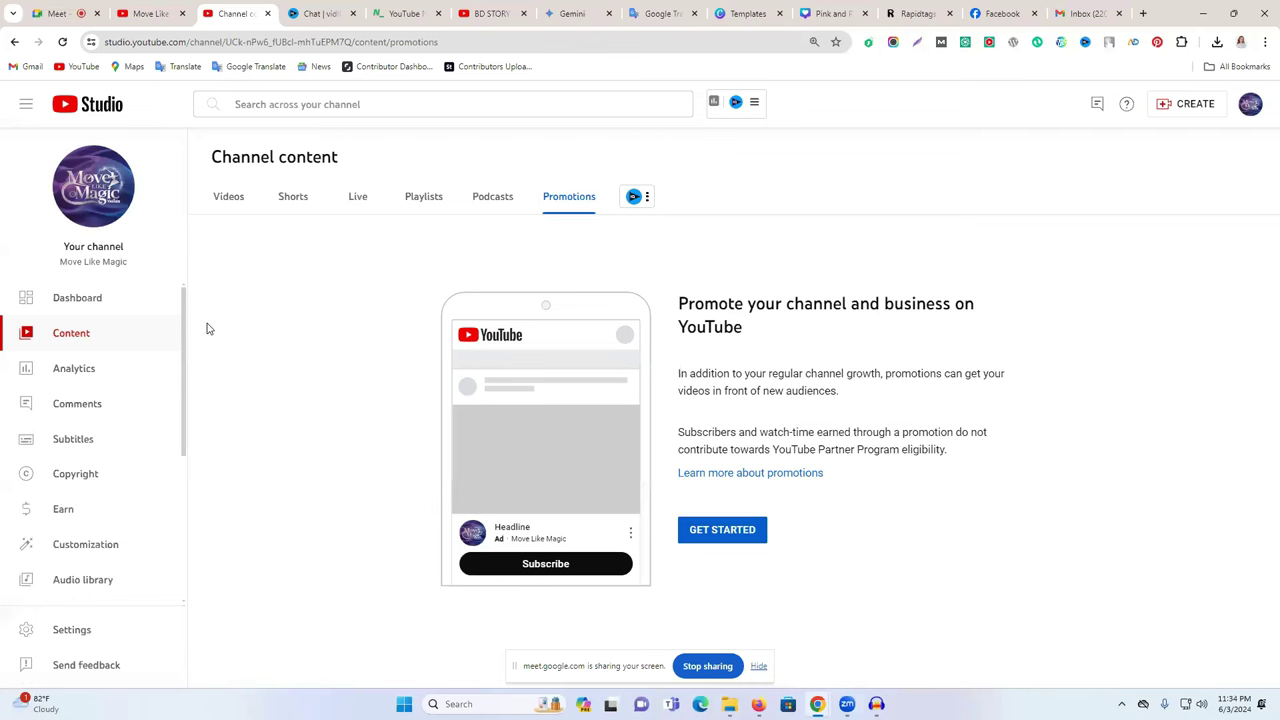
left_click(90, 382)
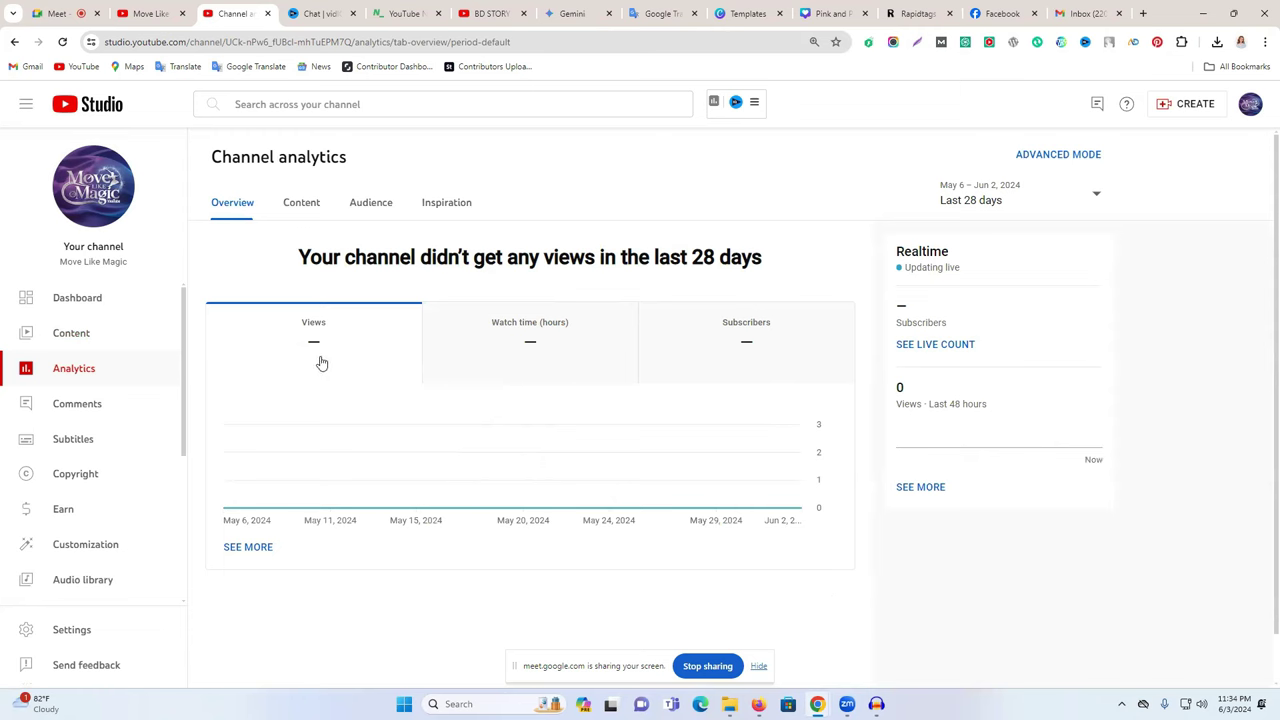
- Chart watch time and then subscribers on the overview, keeping the last 28 days range
mouse_move(313, 351)
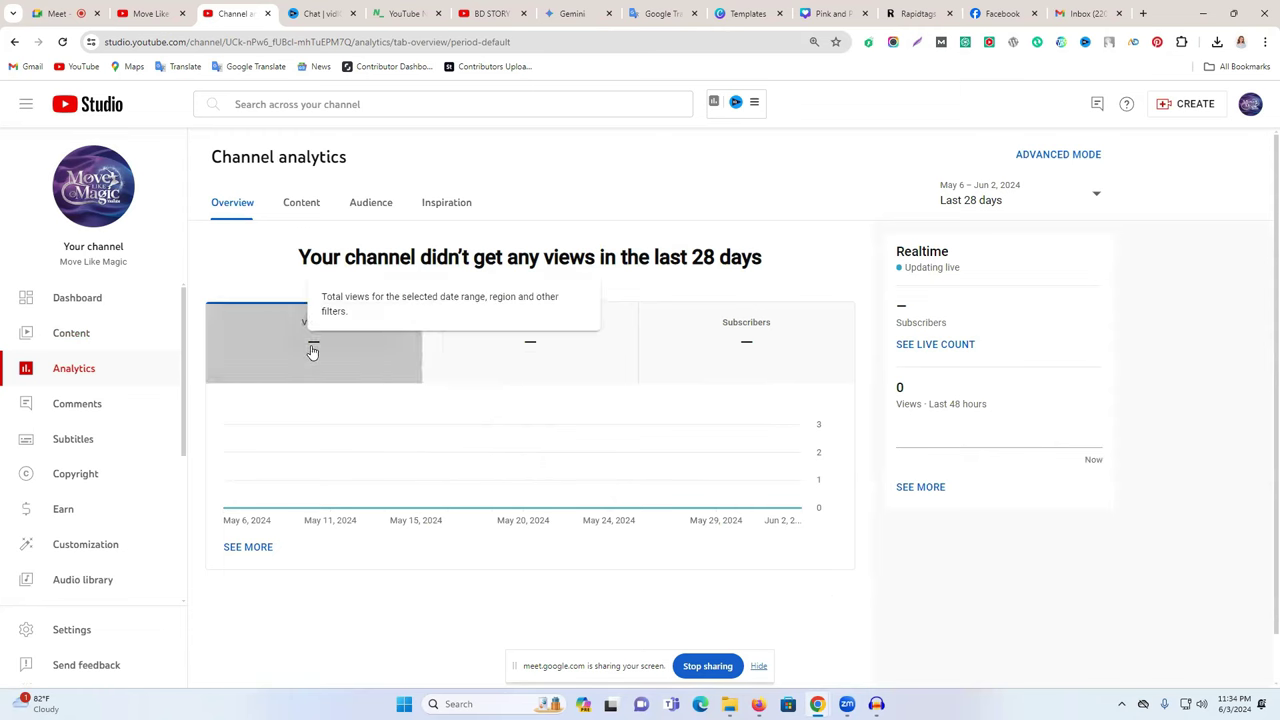
left_click(599, 352)
left_click(733, 349)
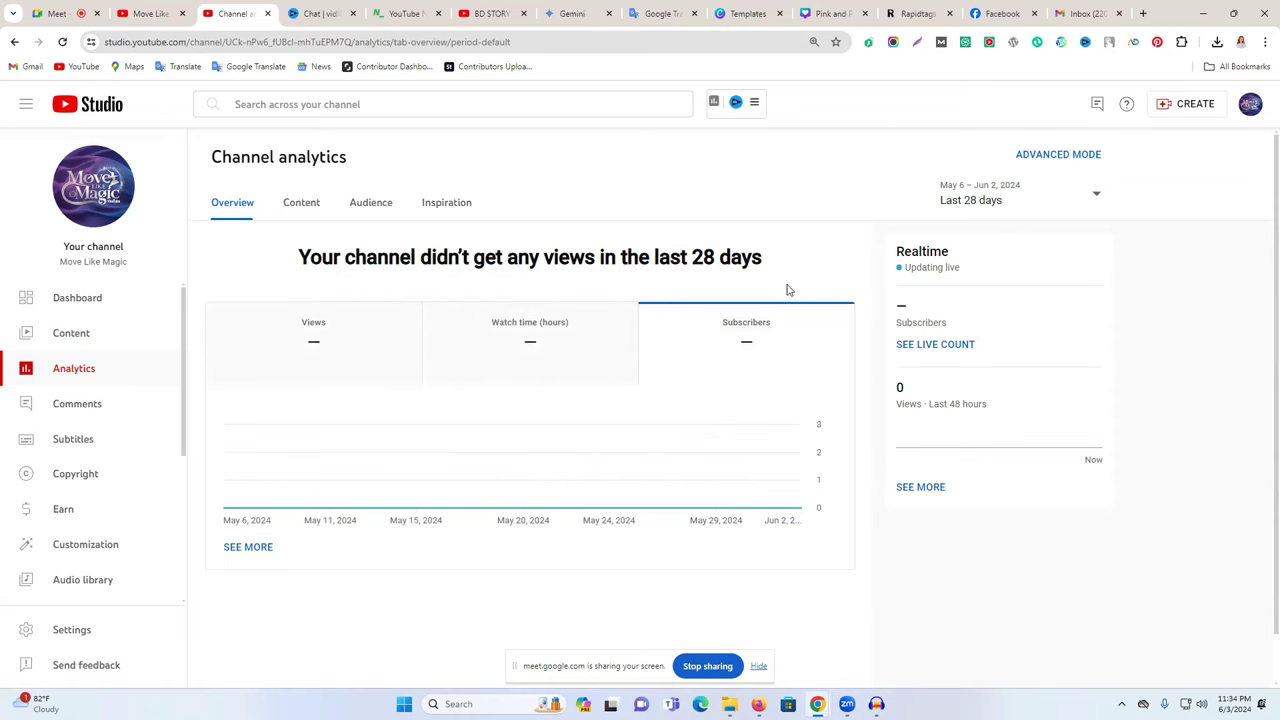
left_click(975, 205)
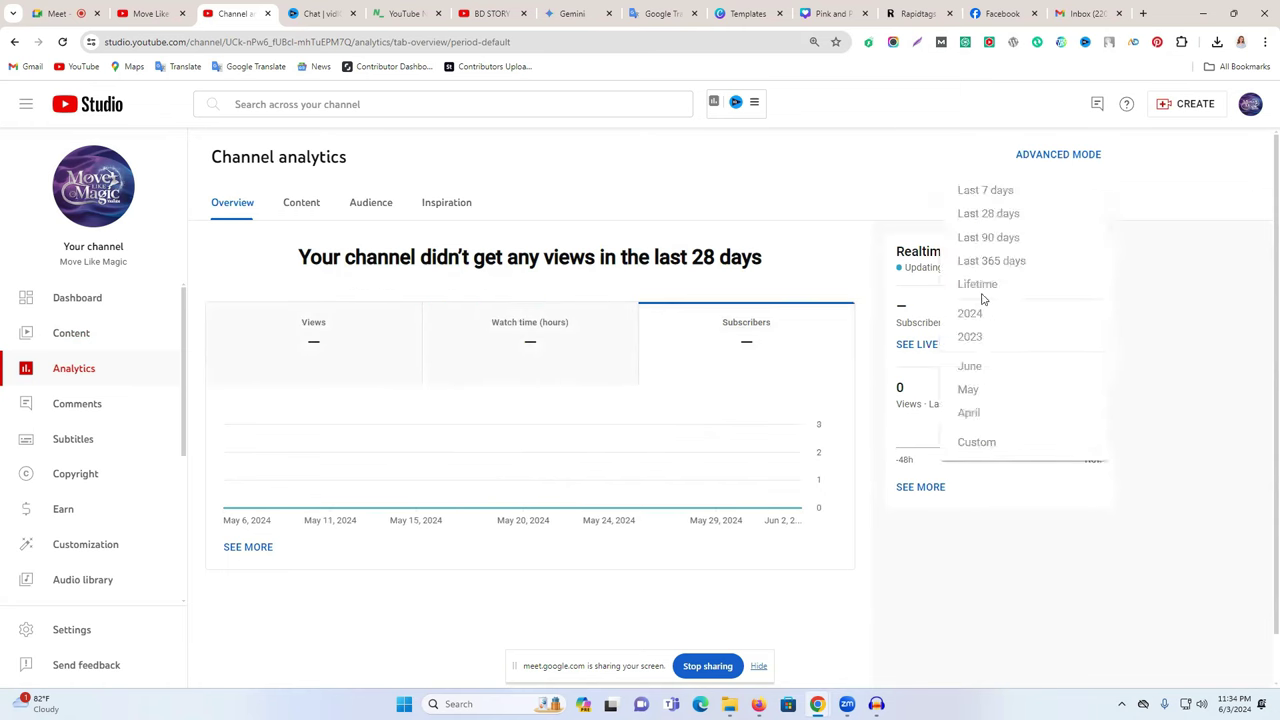
left_click(1155, 268)
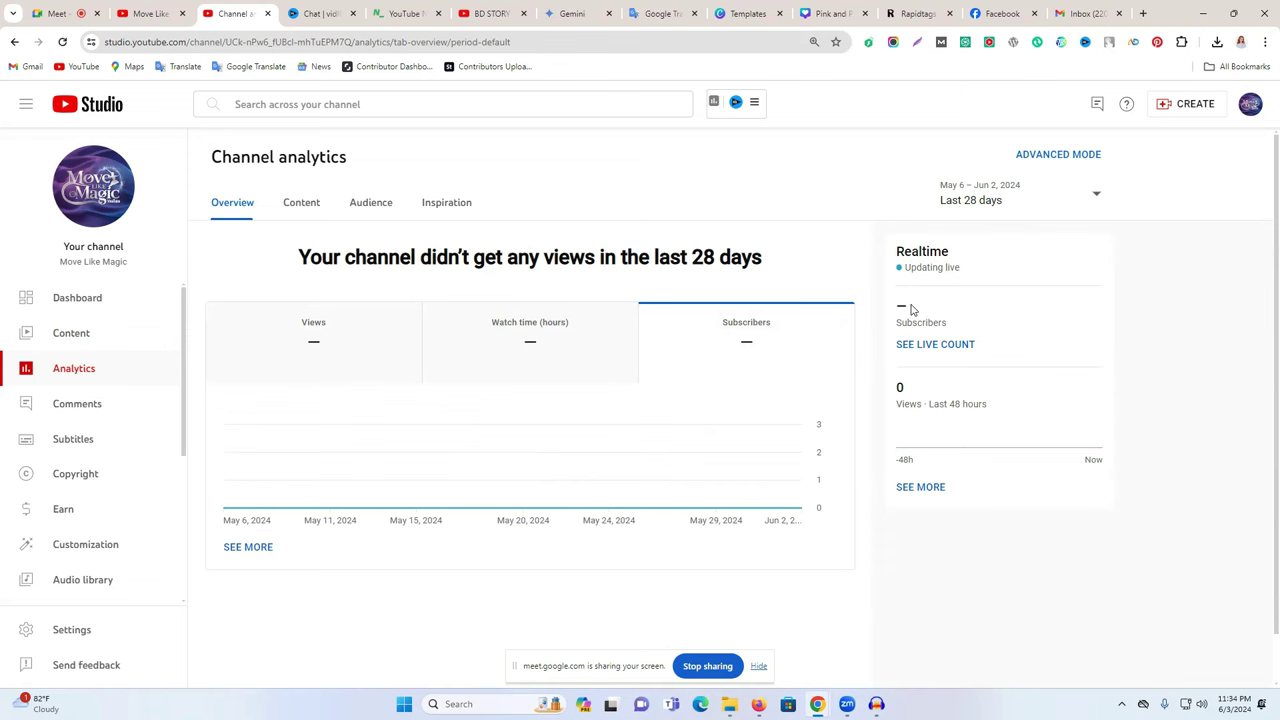
left_click_drag(894, 405, 998, 408)
- Review the Content, Audience and Inspiration analytics tabs, then go to Comments
left_click(302, 208)
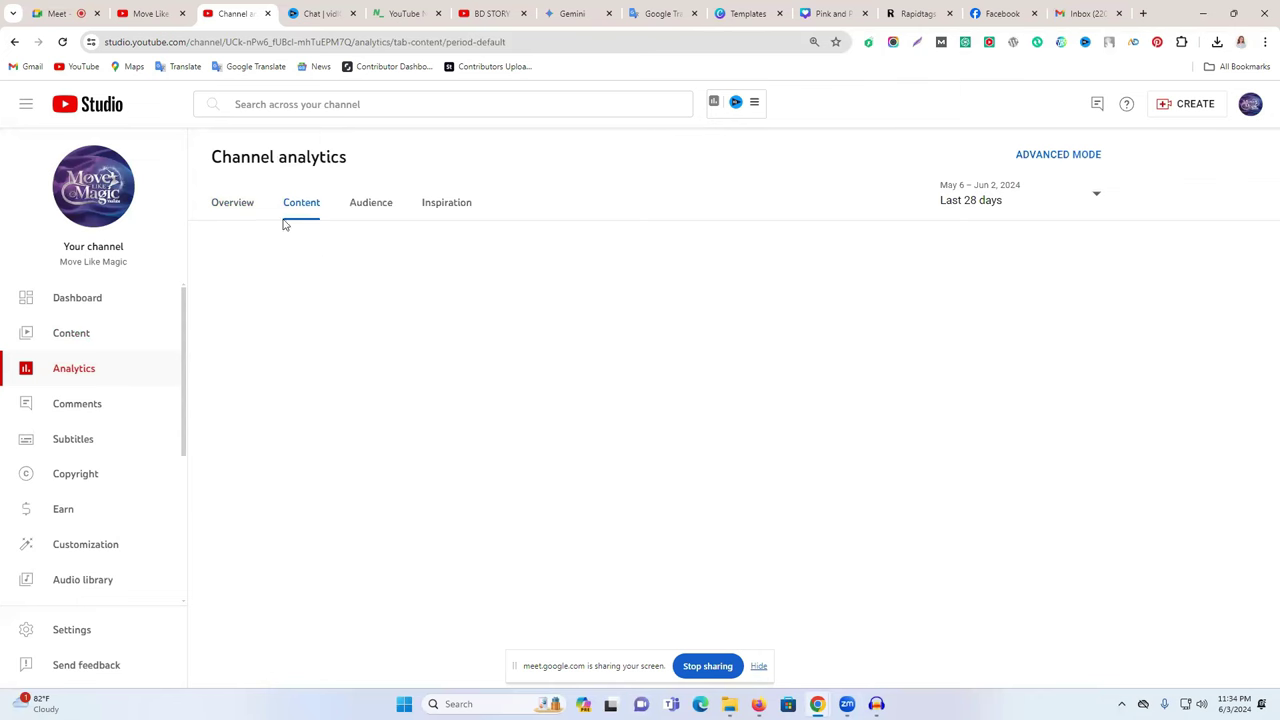
left_click(367, 204)
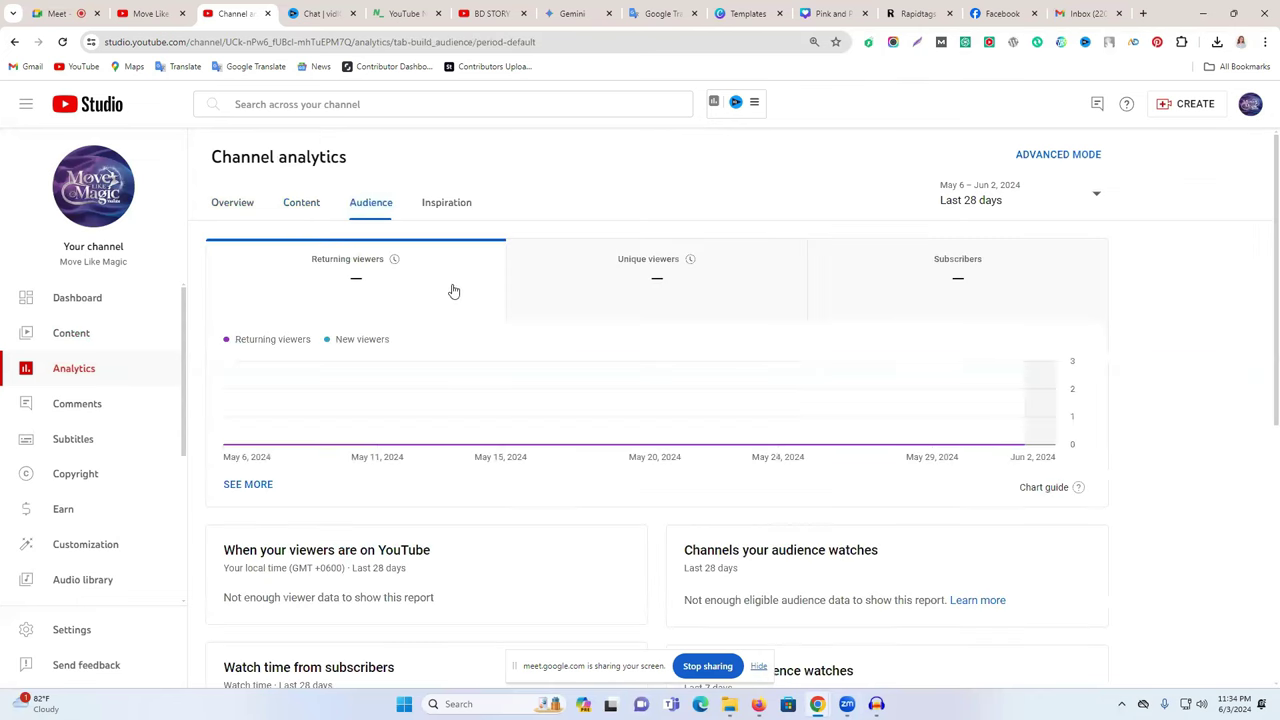
scroll(443, 320, "down", 3)
scroll(445, 319, "up", 3)
scroll(443, 320, "down", 1)
scroll(443, 320, "up", 2)
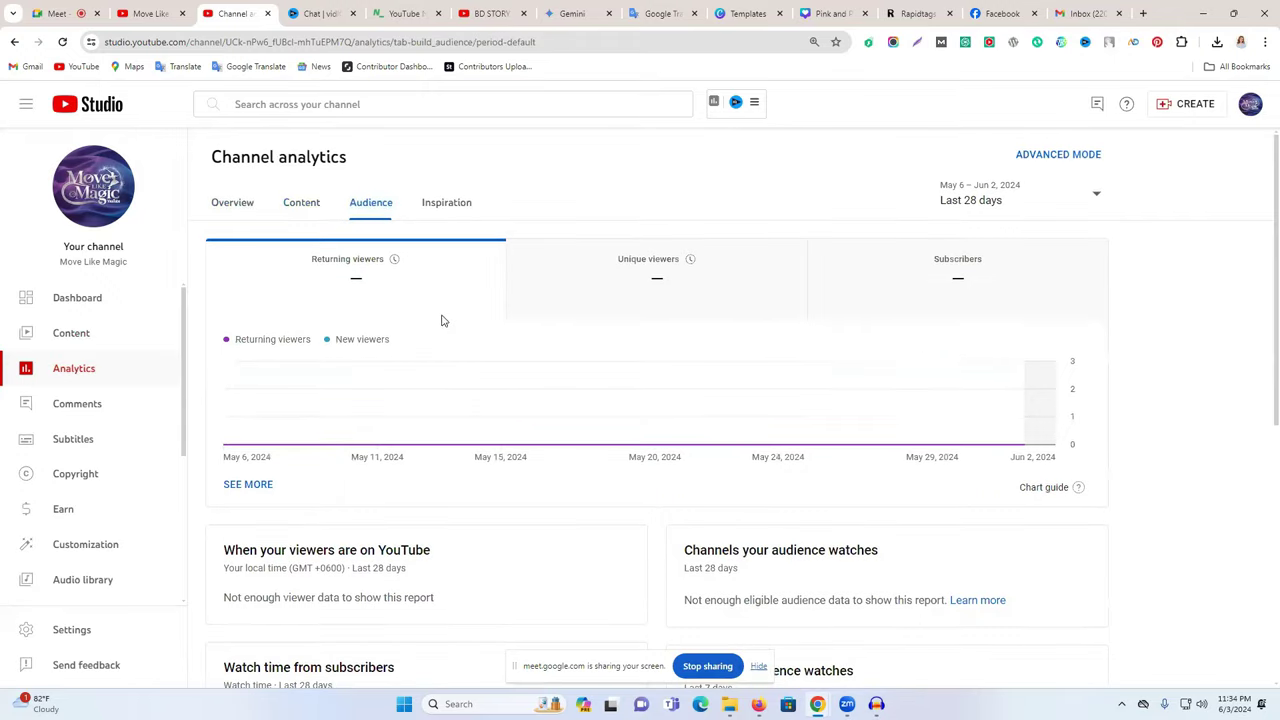
left_click(424, 208)
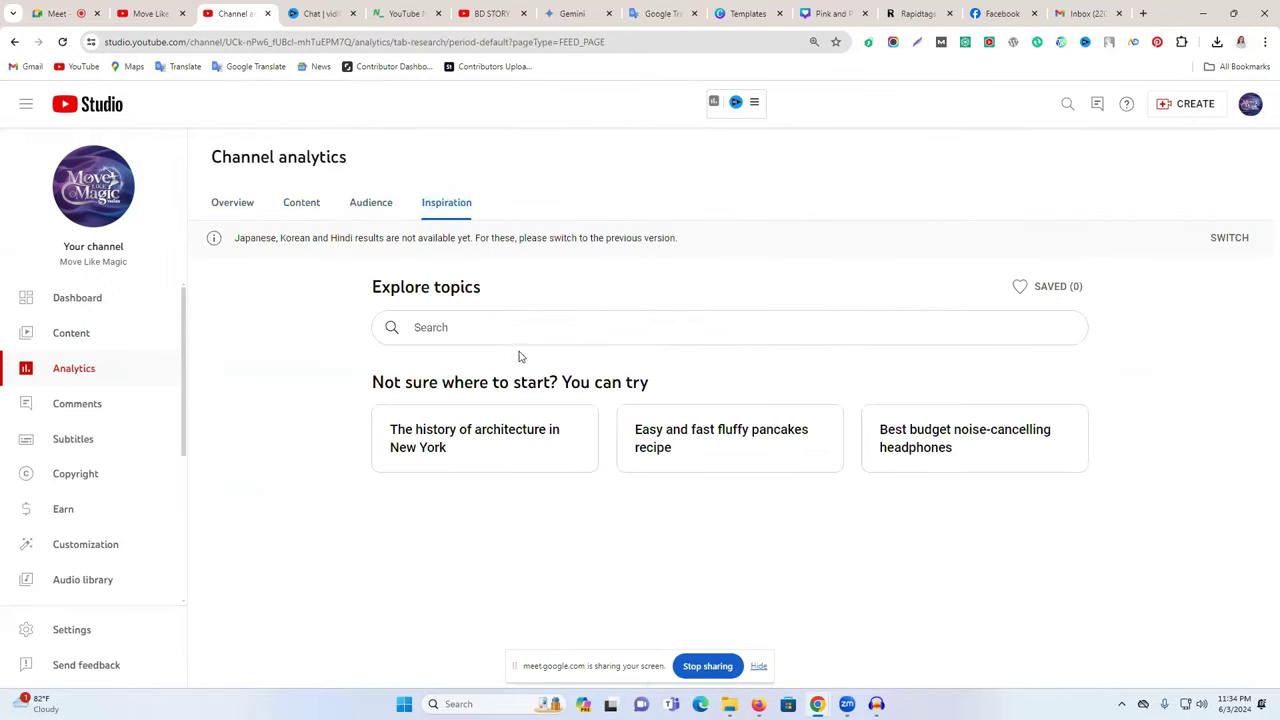
left_click(488, 332)
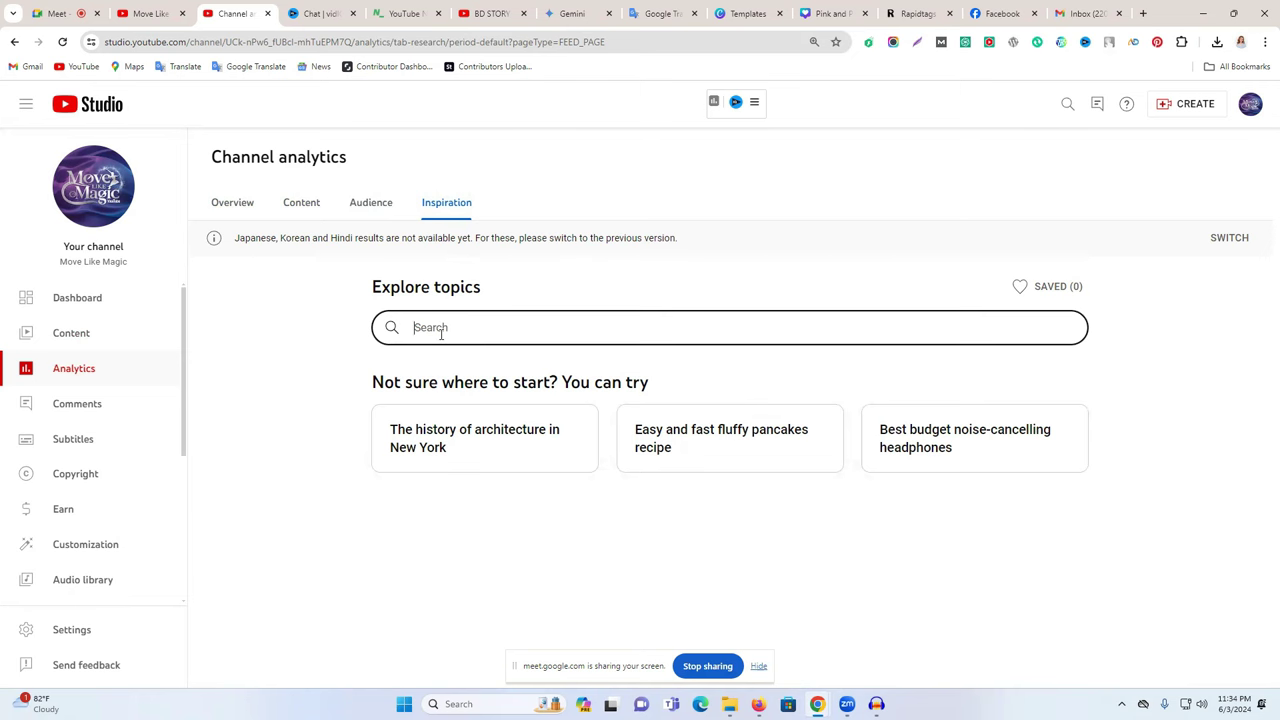
left_click(100, 403)
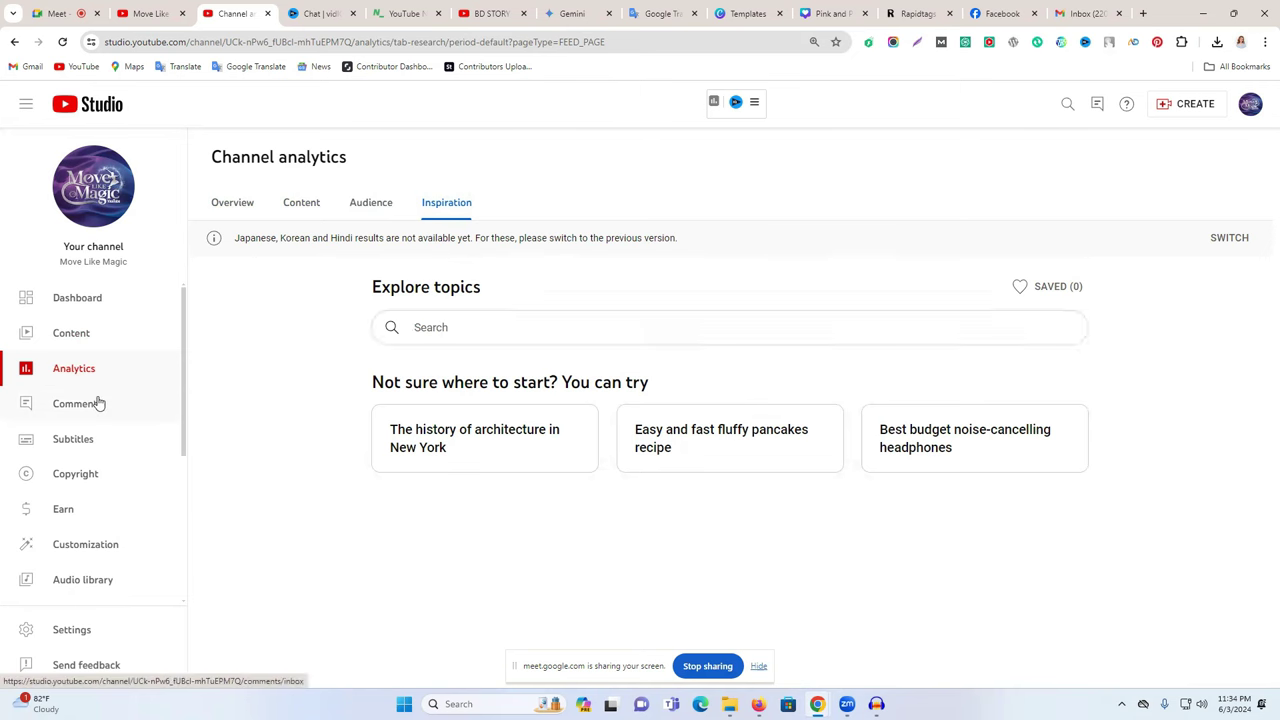
- Clear the comment filter, admit the waiting Meet participant, and return to YouTube Studio
left_click(335, 270)
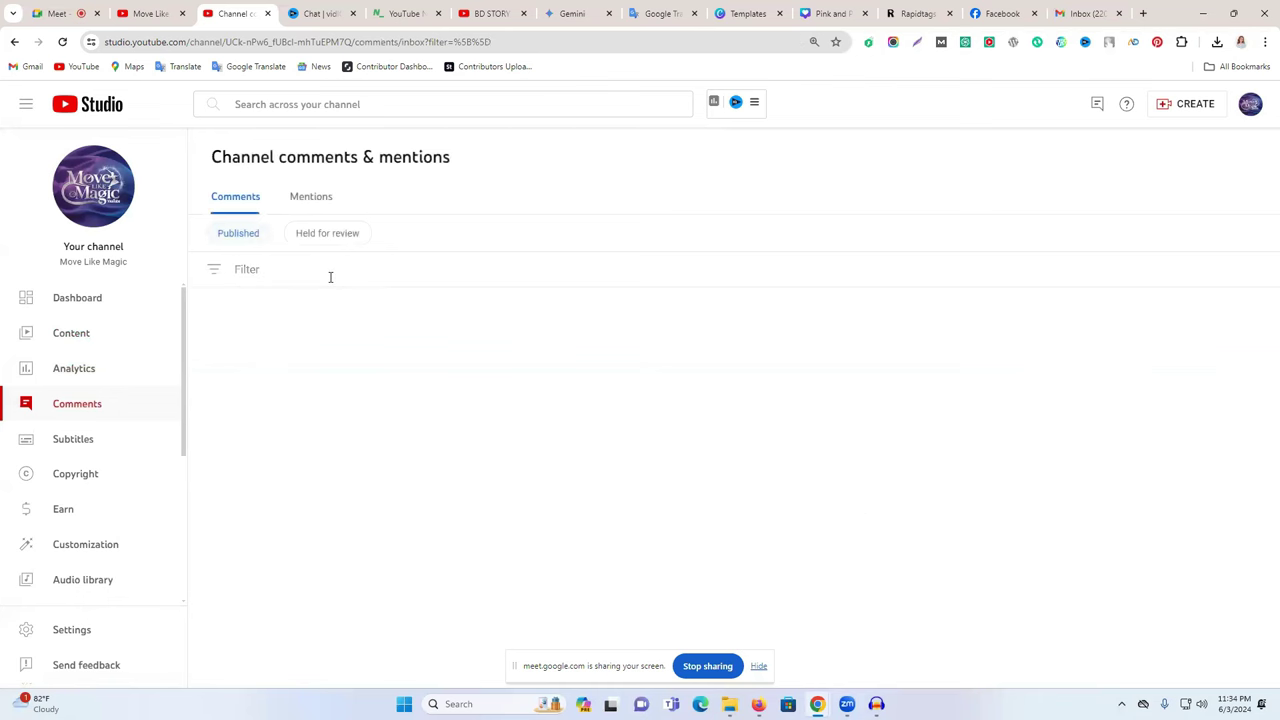
left_click(57, 13)
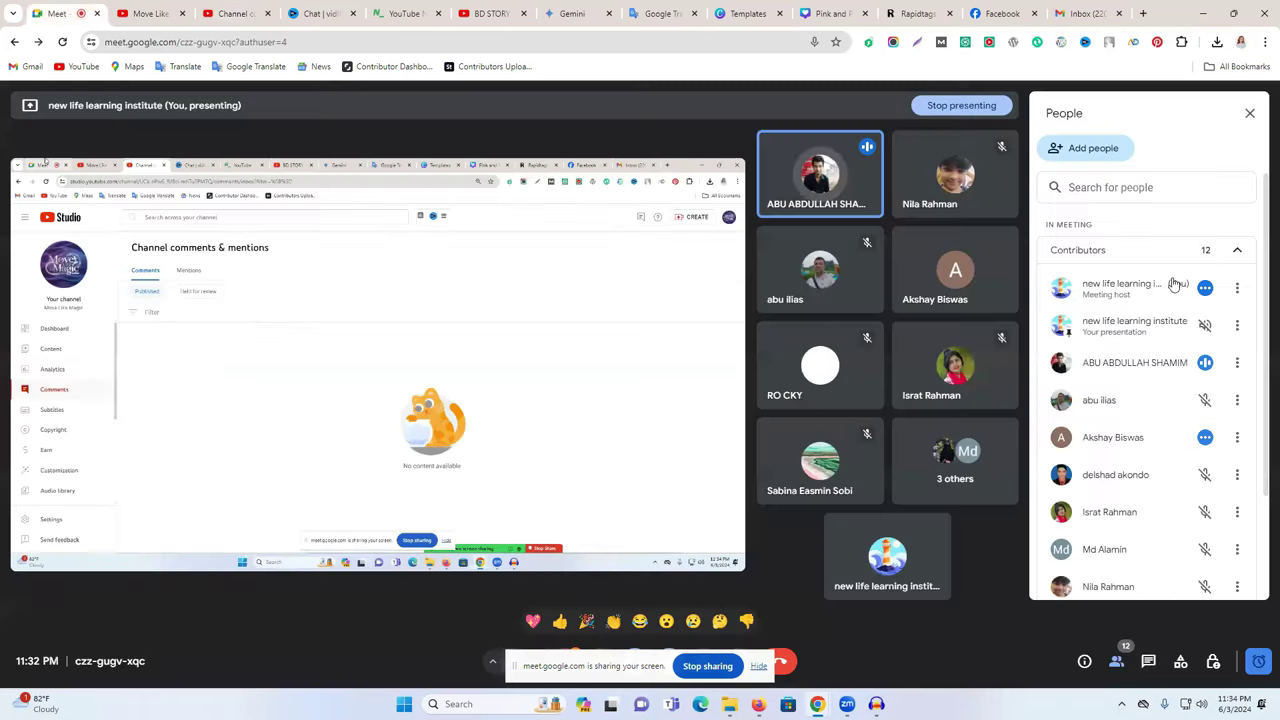
left_click(1182, 315)
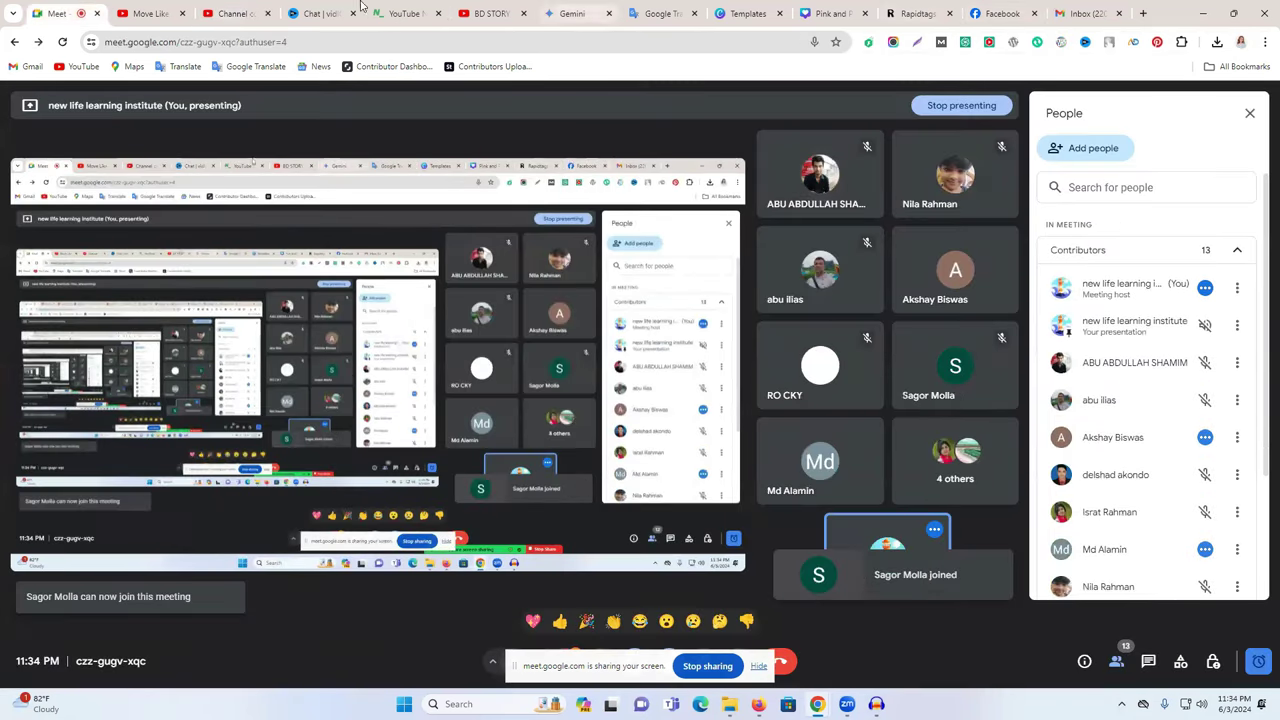
left_click(225, 13)
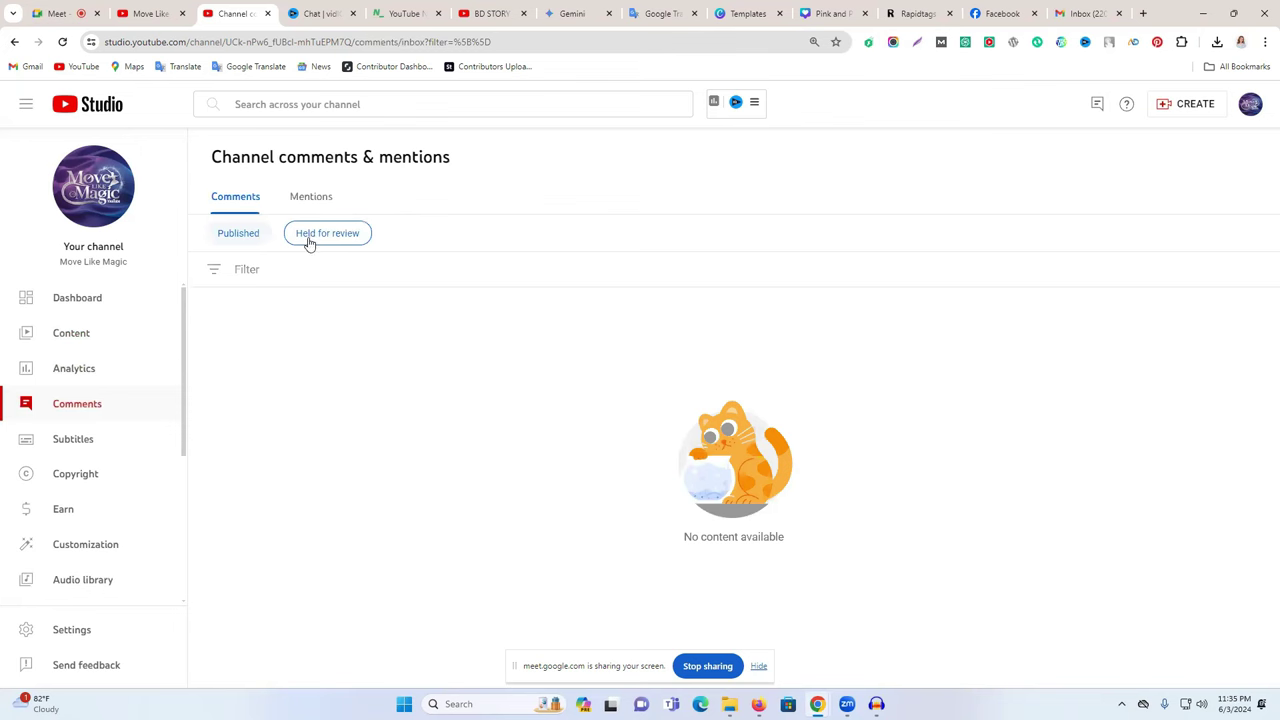
- Browse the Subtitles page's Drafts, Published and All tabs
left_click(100, 446)
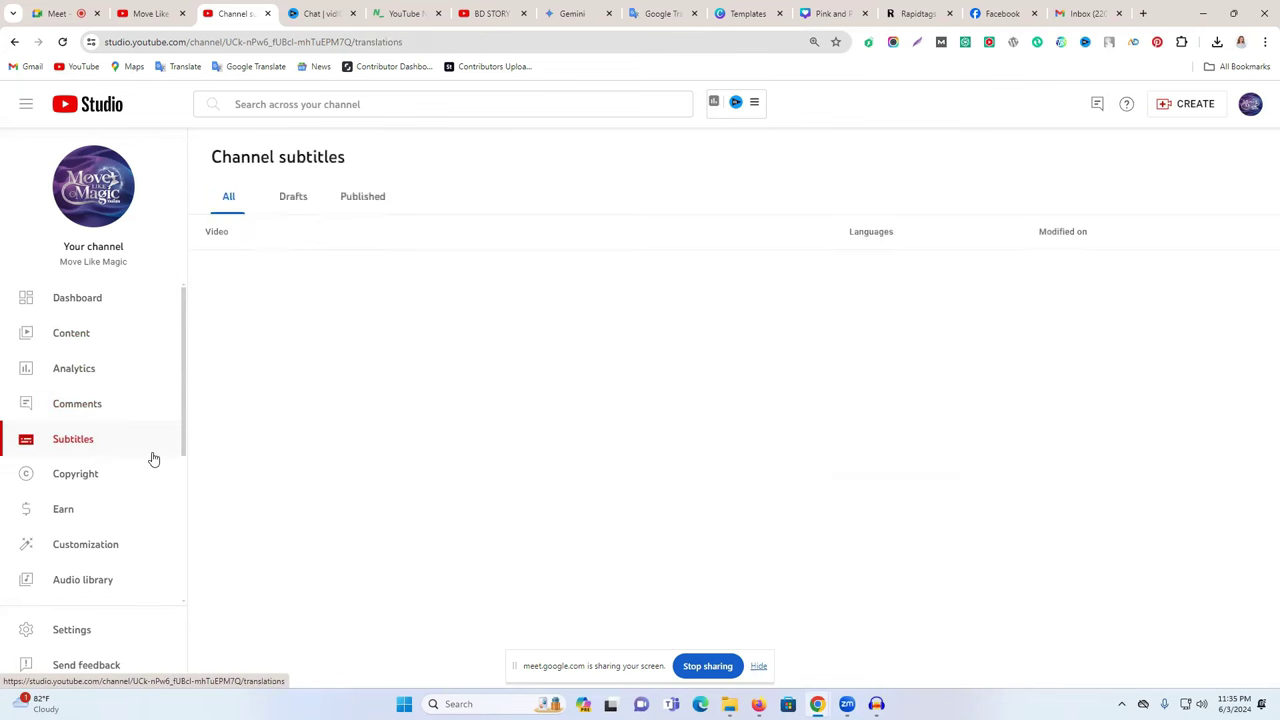
left_click(285, 199)
left_click(355, 202)
left_click(300, 204)
left_click(238, 205)
- Visit the Copyright page, then the Earn on YouTube page
left_click(103, 475)
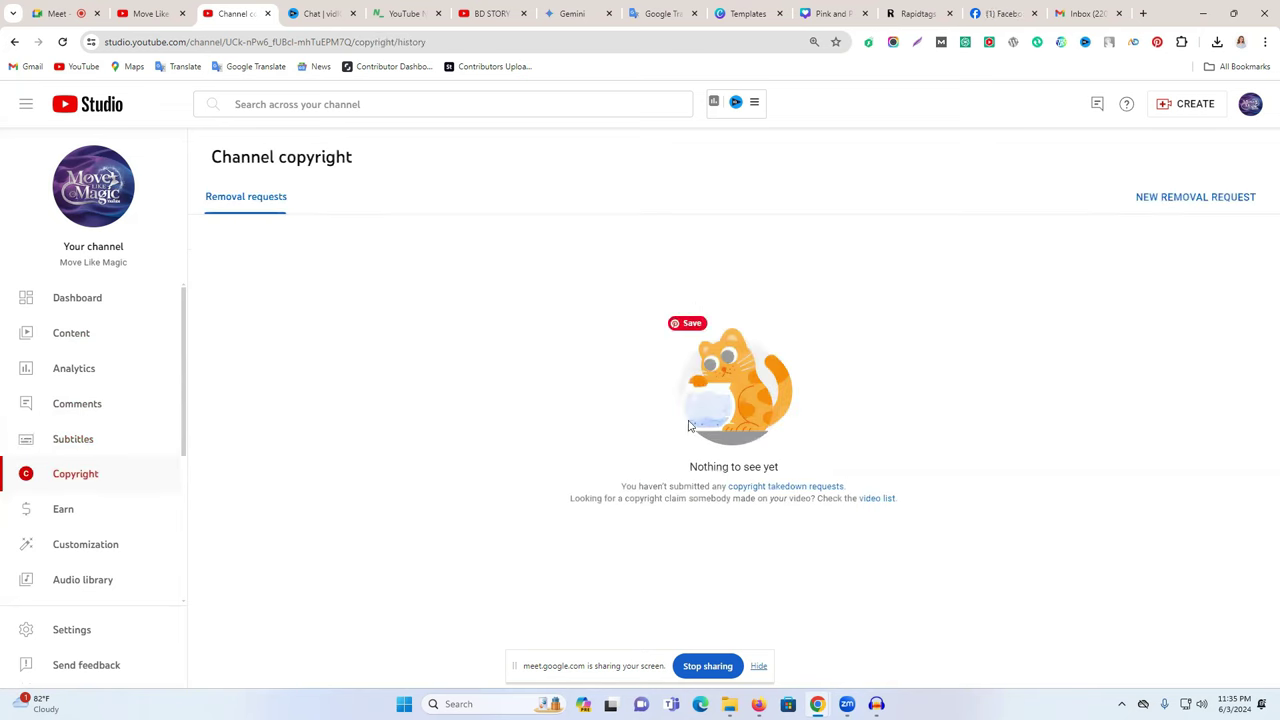
left_click(118, 509)
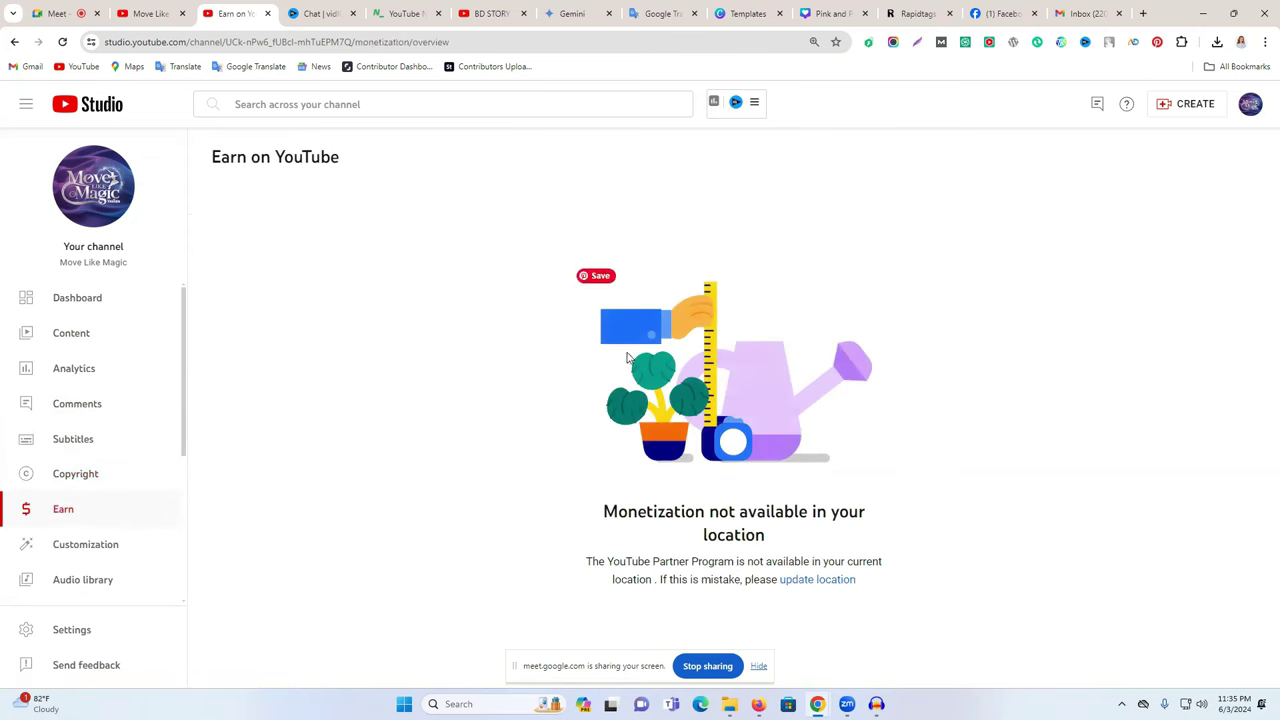
left_click_drag(607, 675, 311, 644)
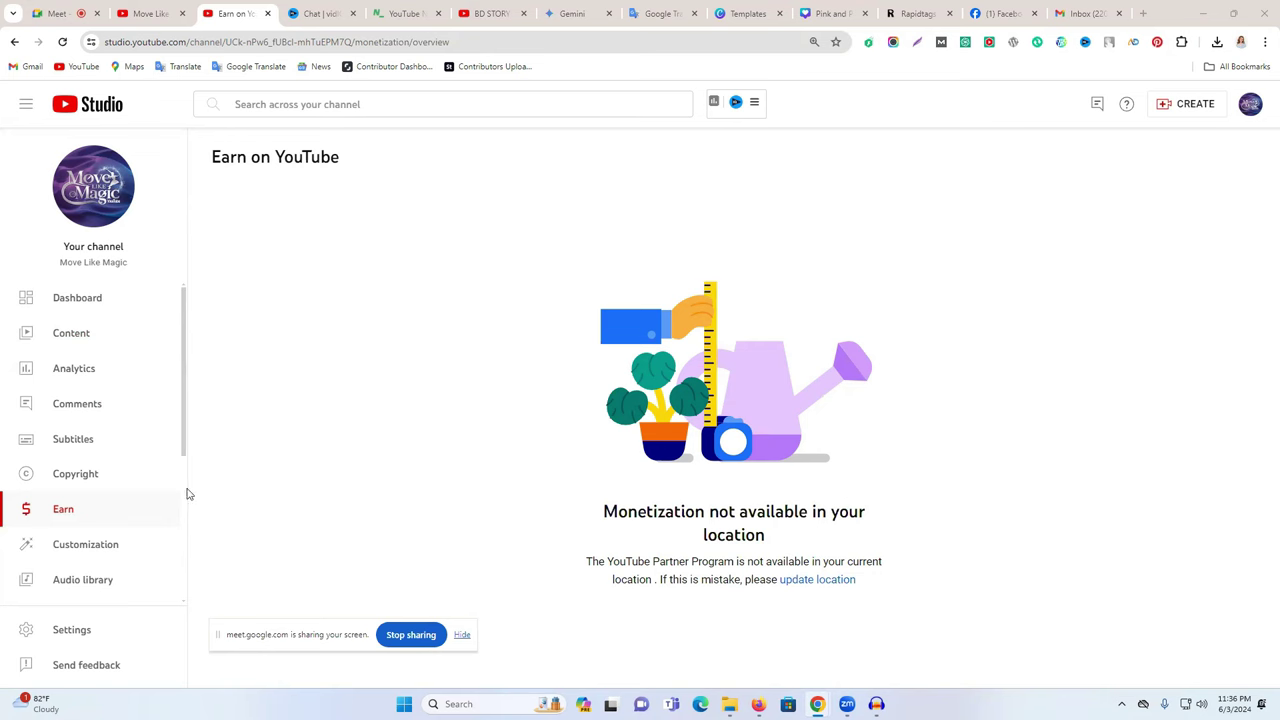
- Go to the channel Customization page
left_click(102, 553)
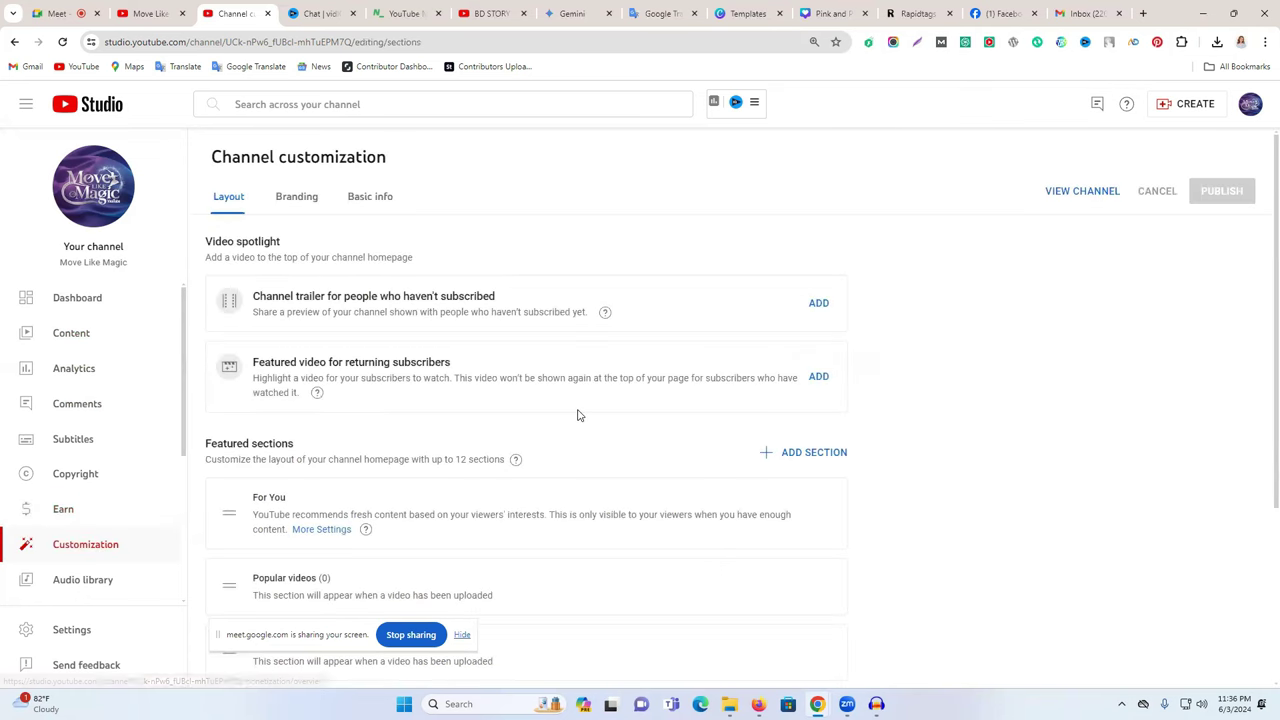
scroll(495, 463, "down", 3)
scroll(284, 353, "up", 3)
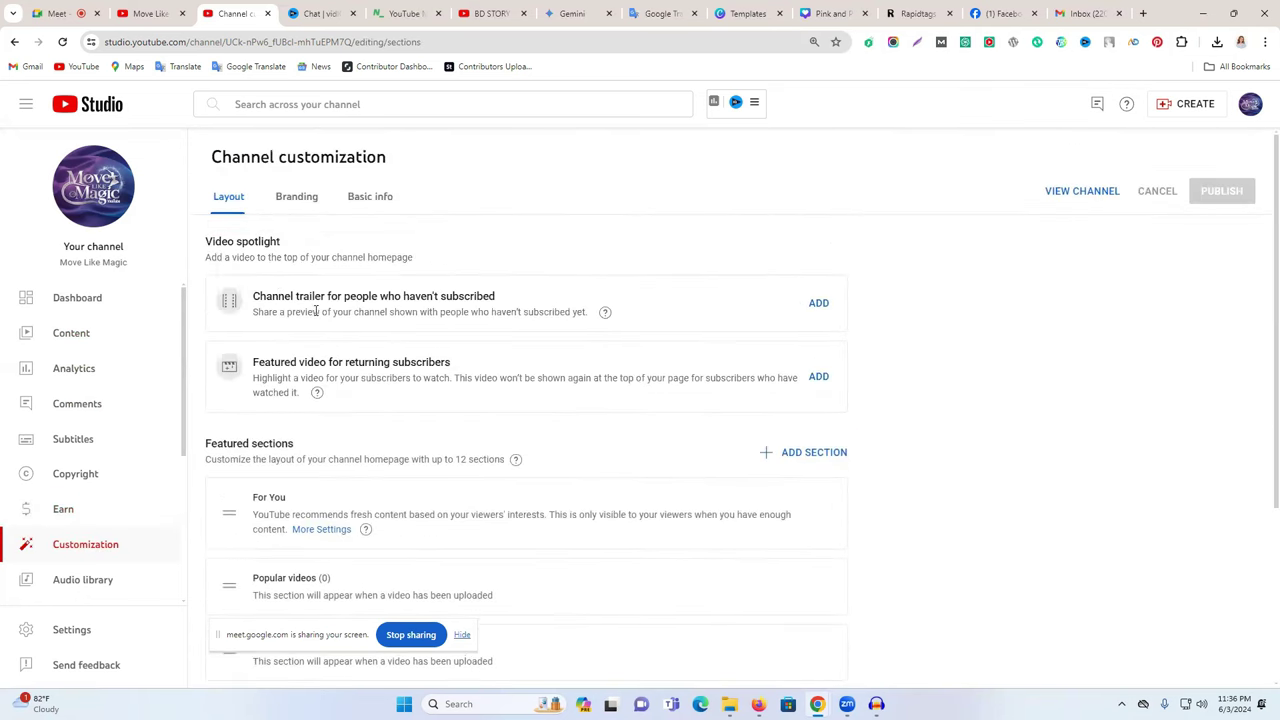
- Browse the Audio library's music tracks, briefly opening and closing vidIQ Daily Ideas
left_click(106, 580)
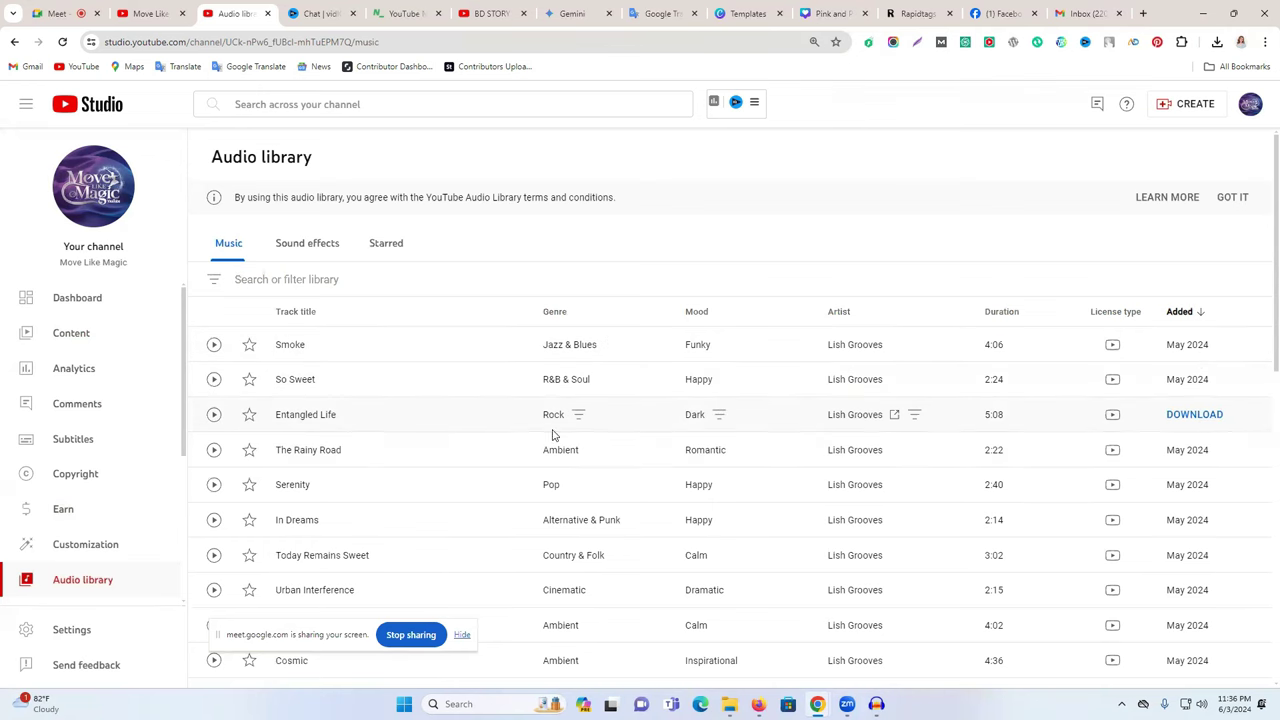
scroll(543, 400, "down", 10)
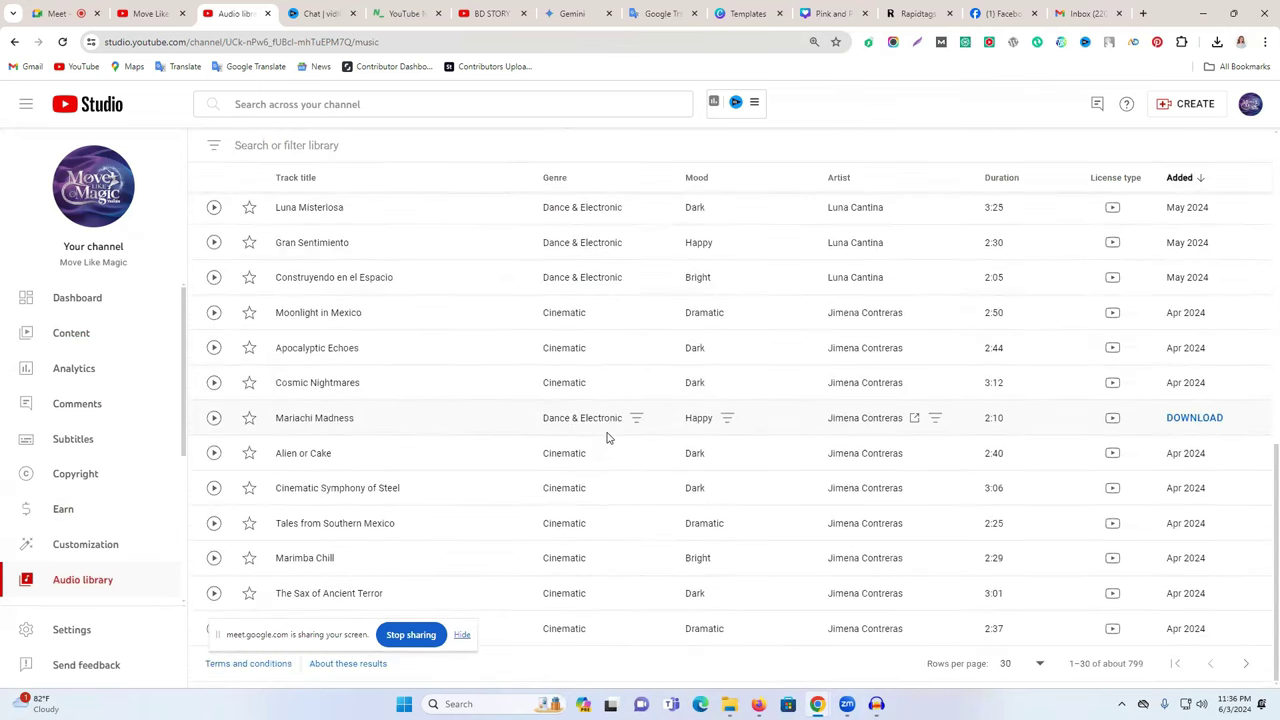
scroll(949, 572, "up", 10)
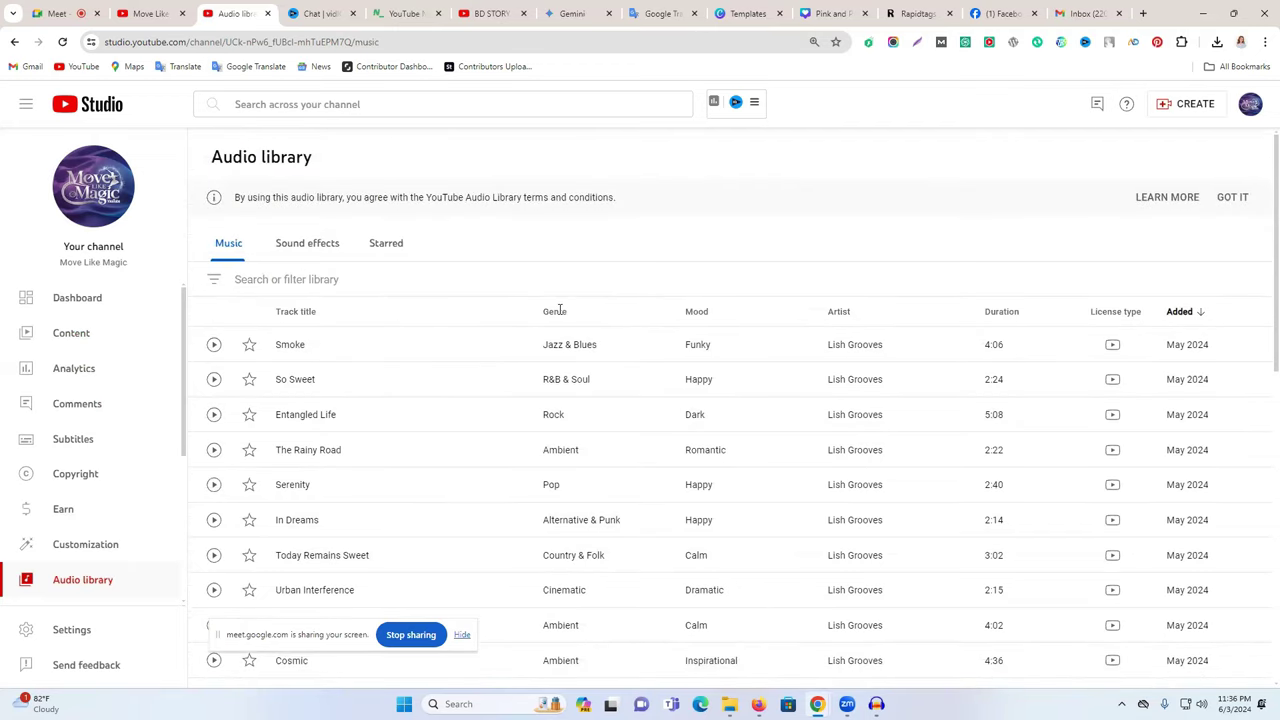
scroll(111, 571, "down", 2)
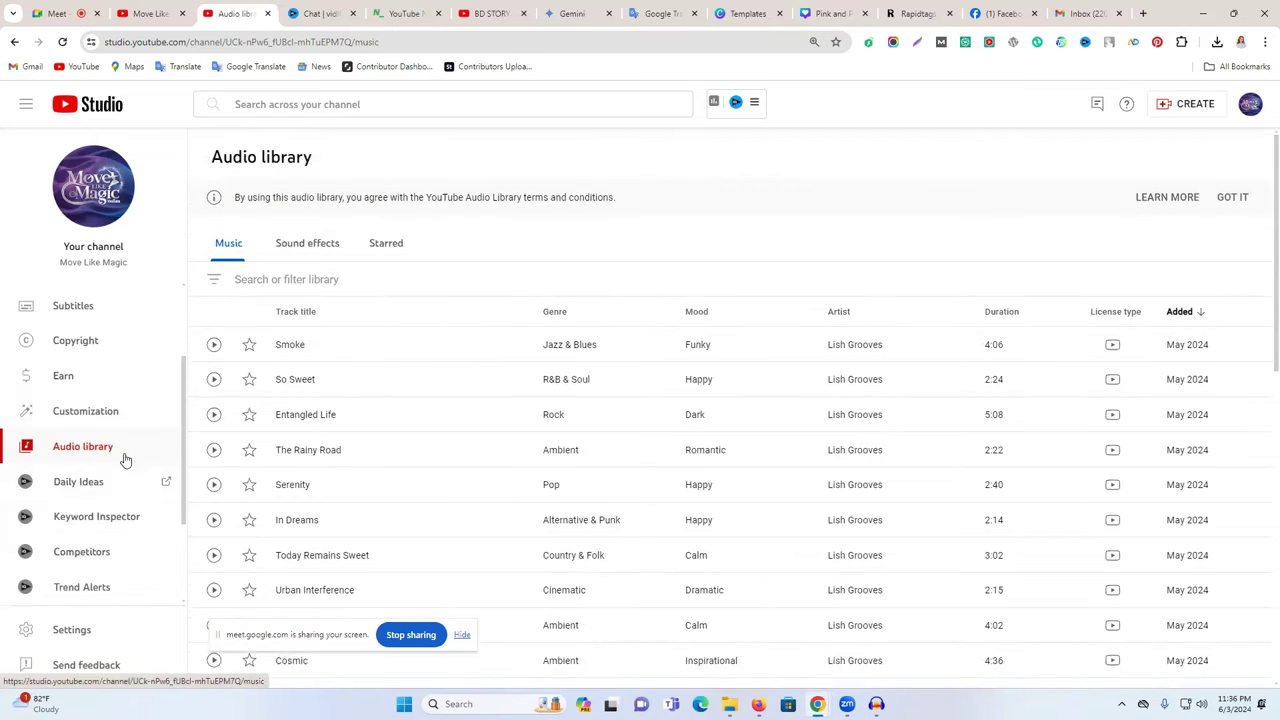
scroll(100, 486, "down", 2)
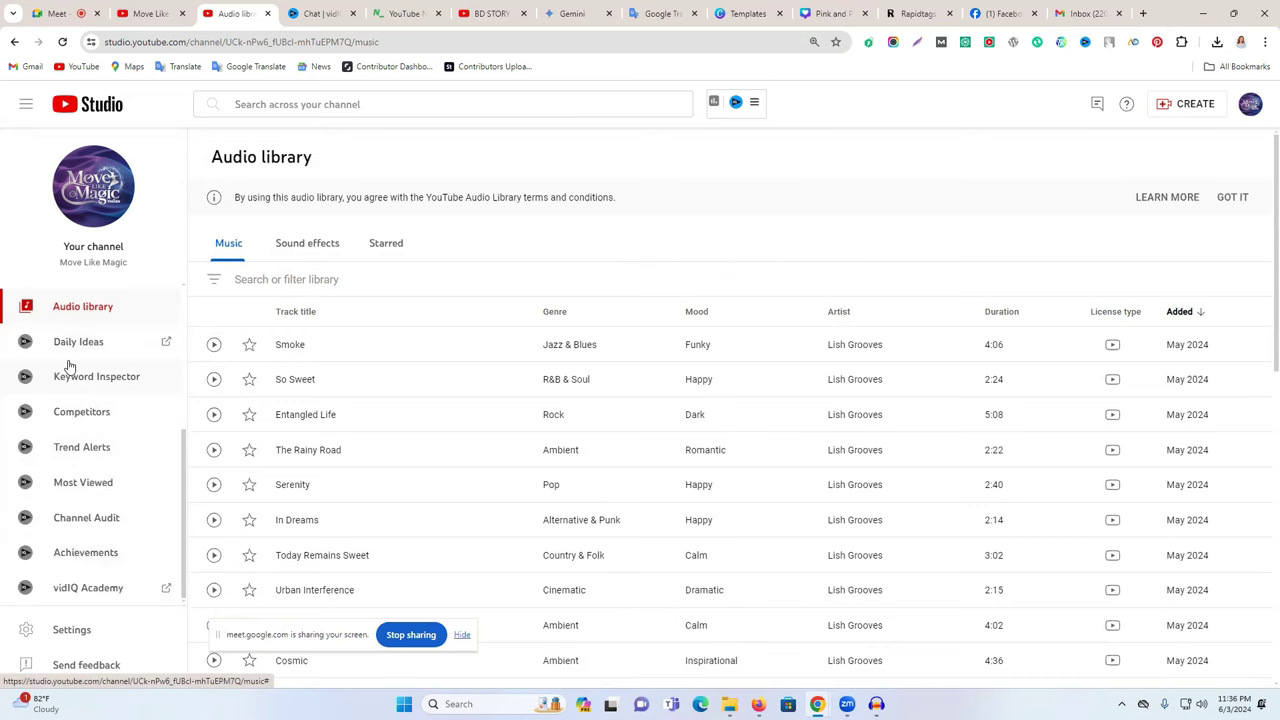
left_click(77, 350)
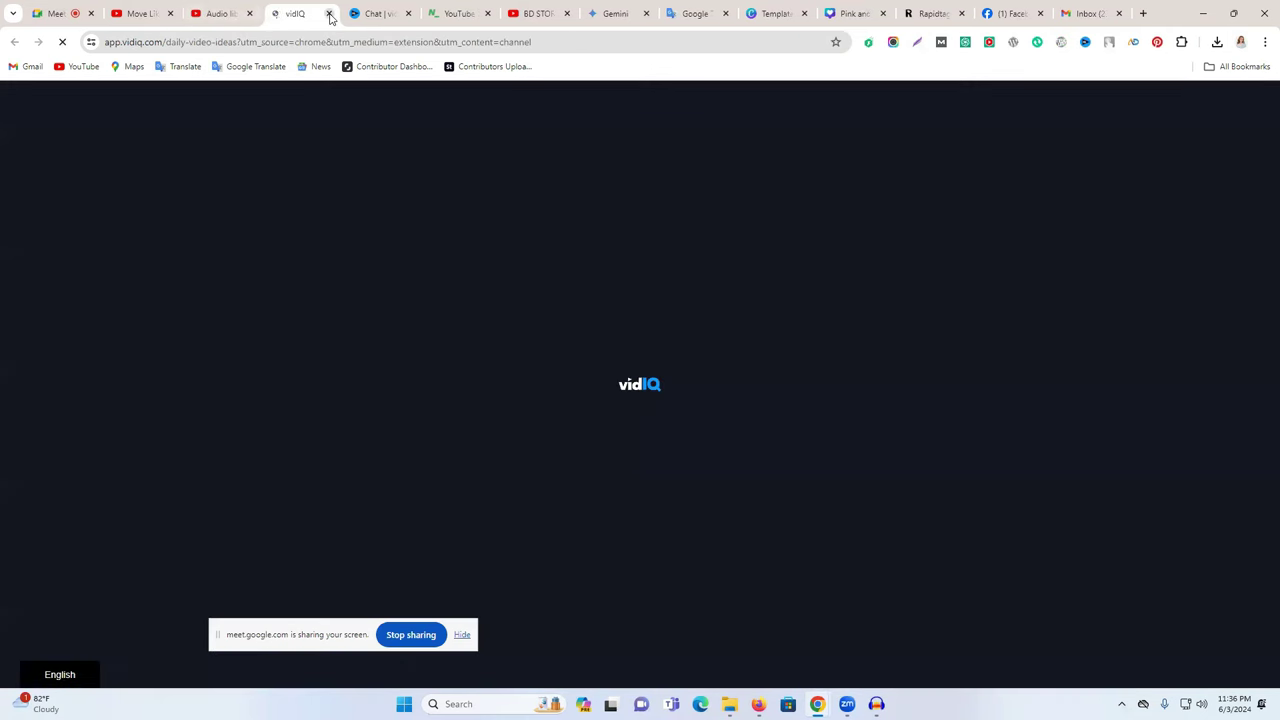
left_click(329, 14)
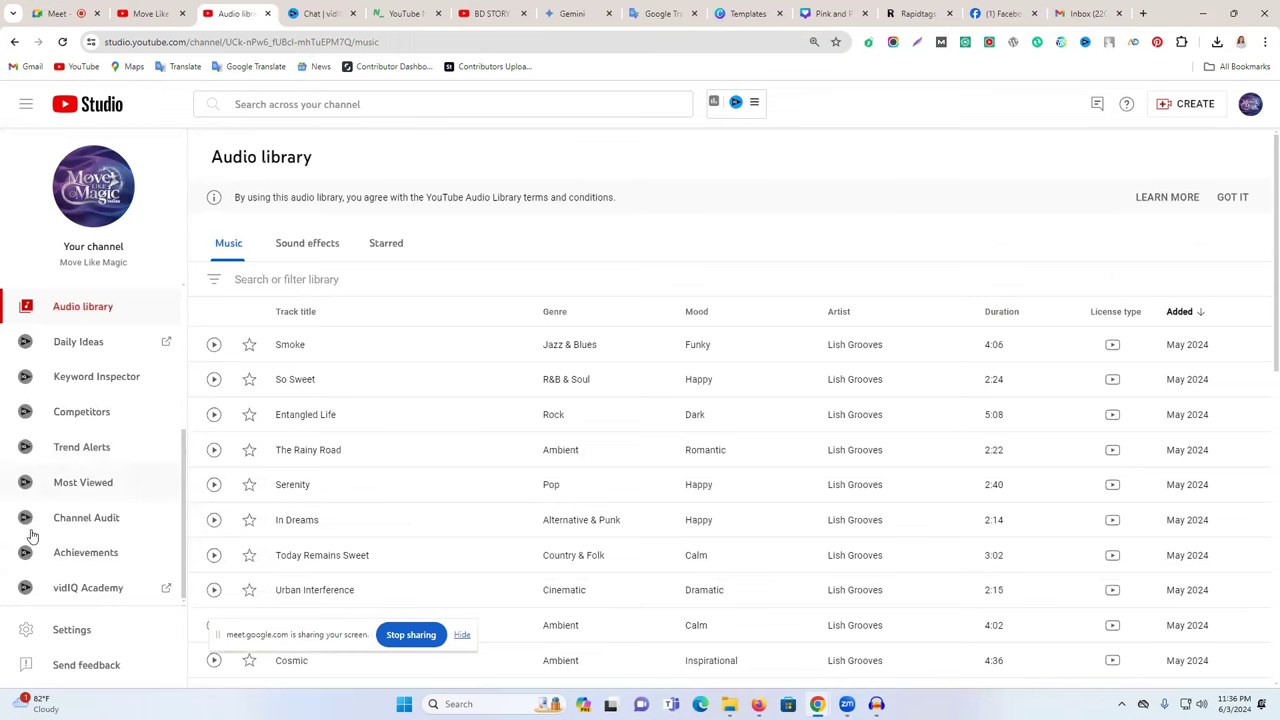
- In Settings, keep the currency as USD — US Dollar
left_click(65, 630)
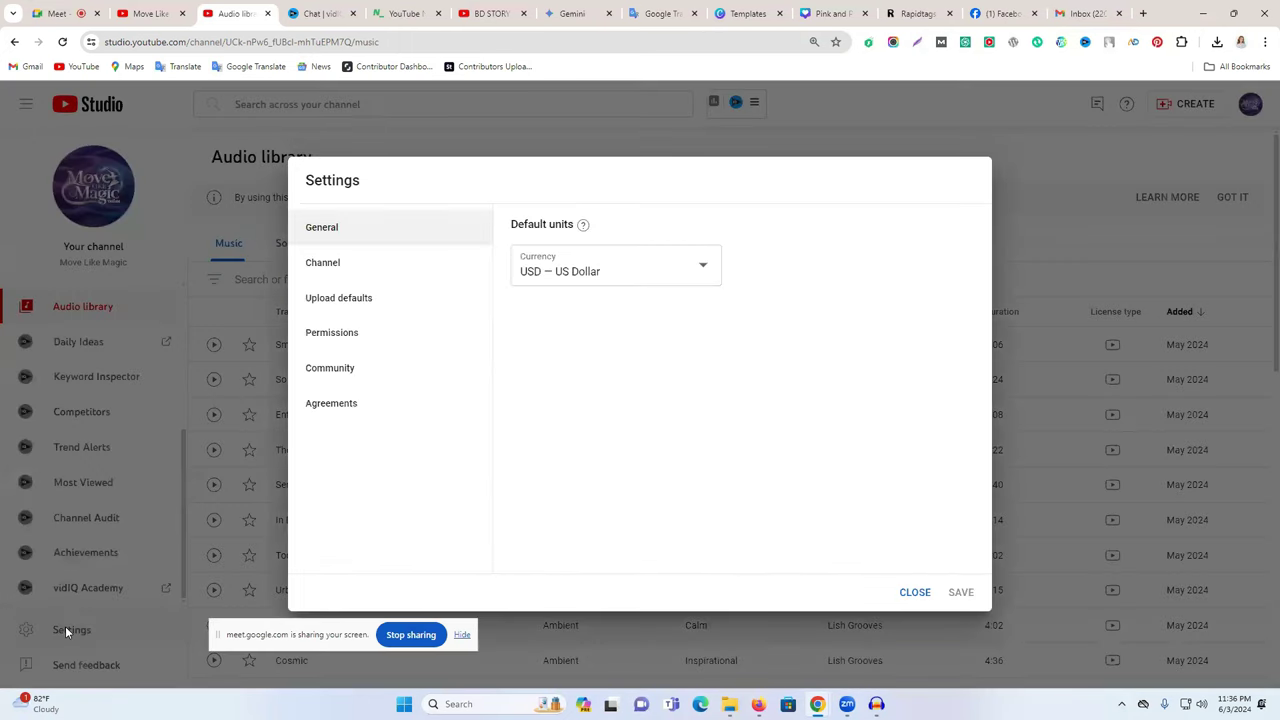
left_click(578, 271)
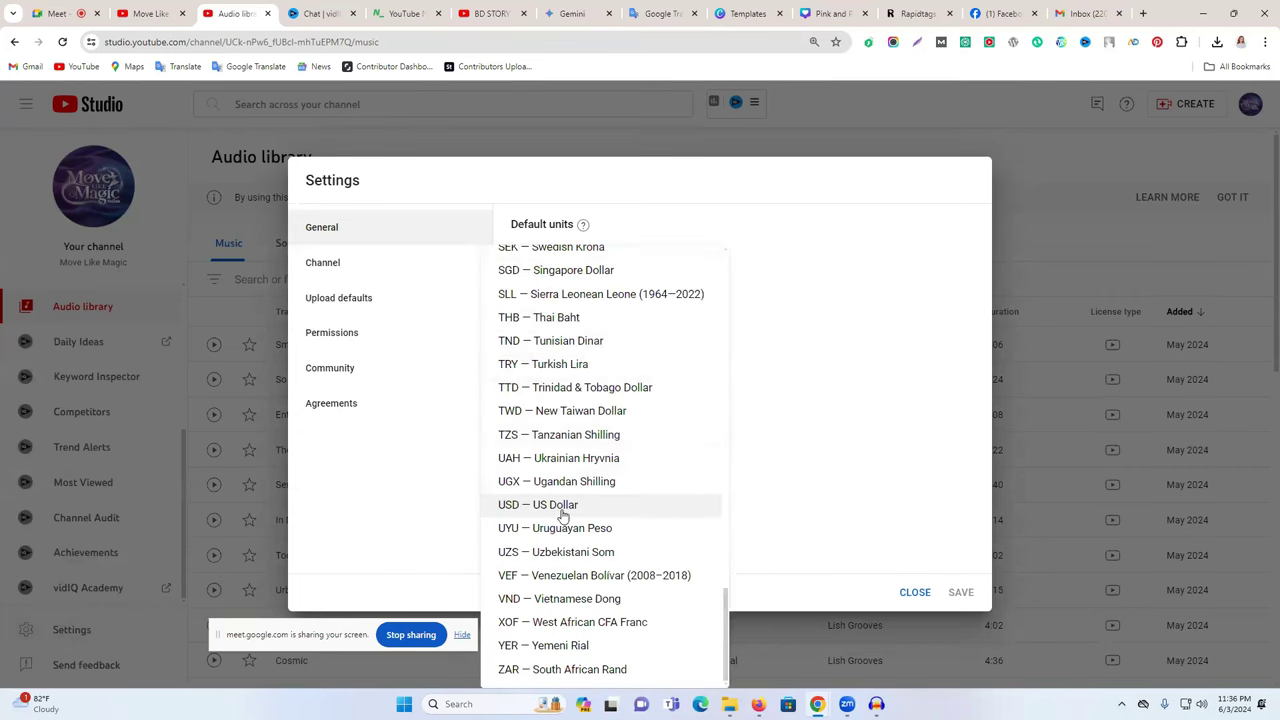
left_click(567, 511)
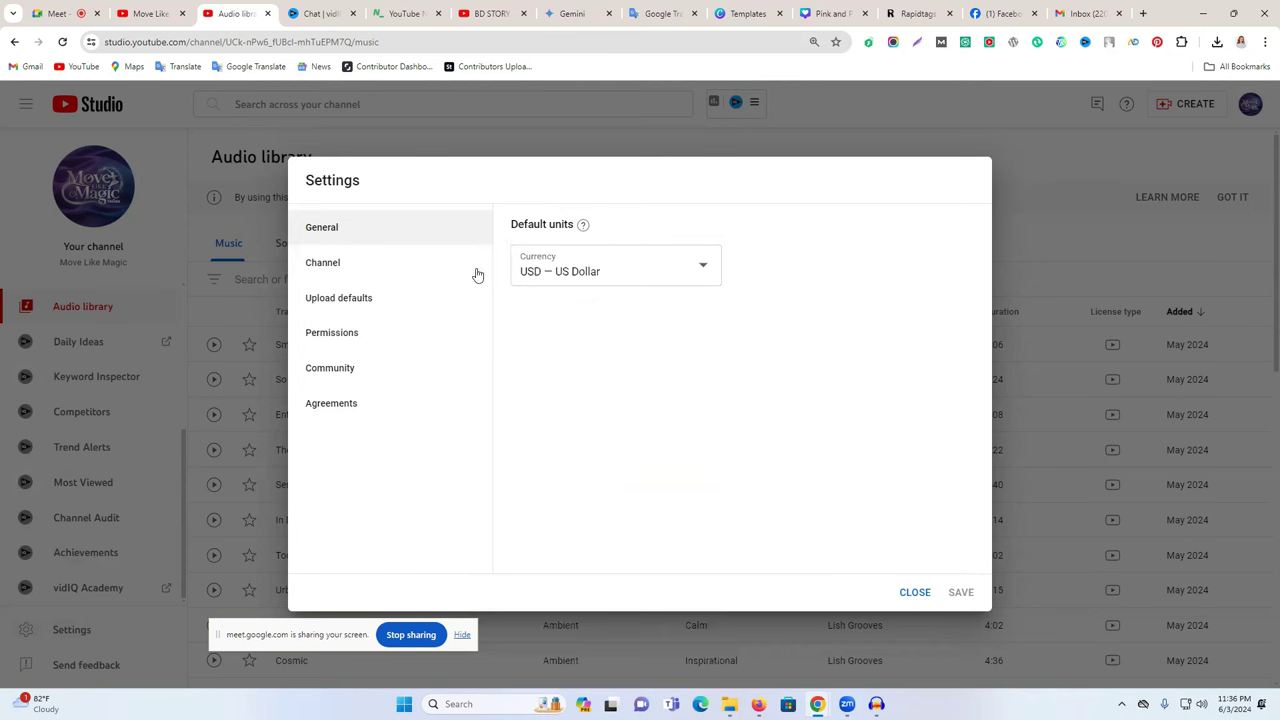
- Under Channel > Basic info, choose Bangladesh as the country of residence
left_click(361, 272)
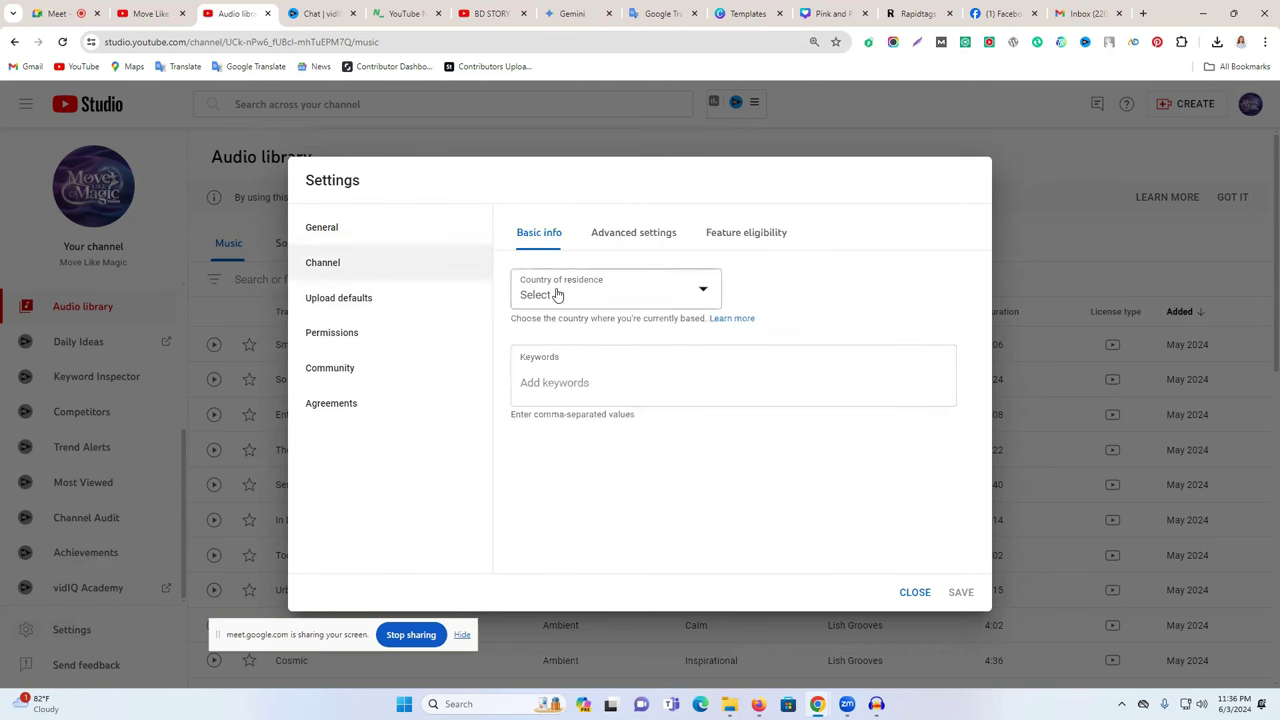
left_click(608, 300)
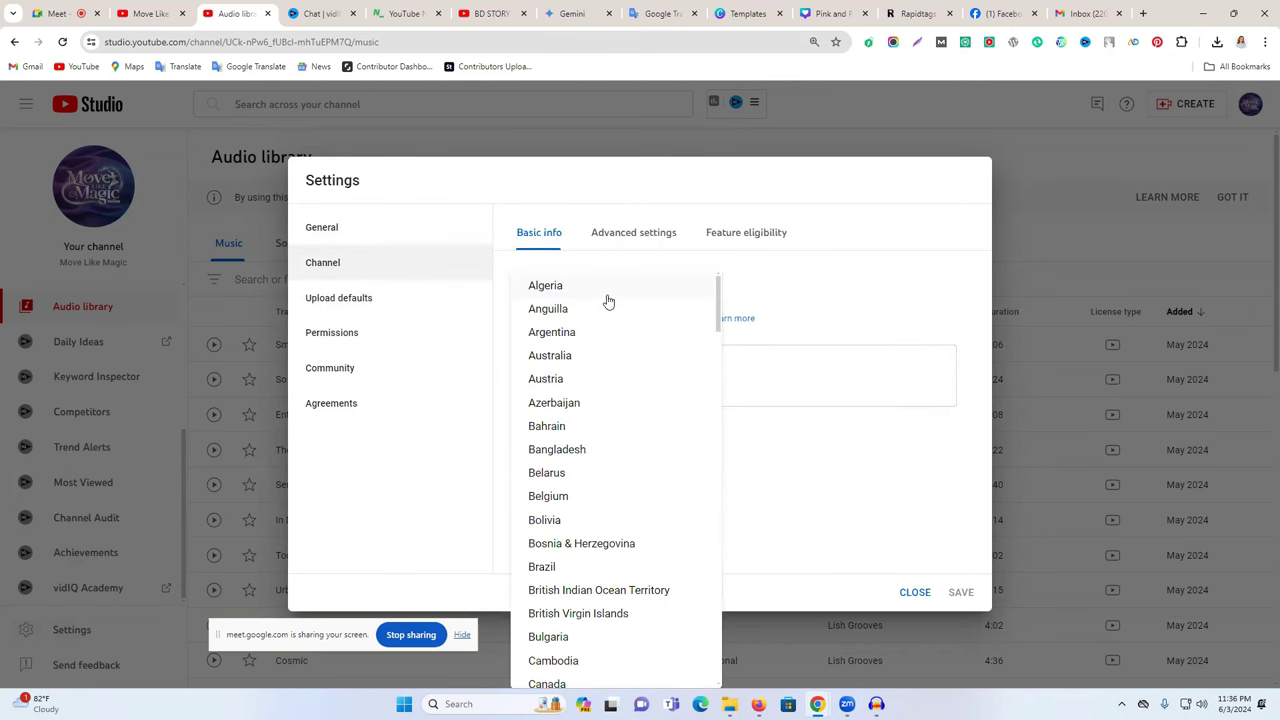
scroll(580, 440, "down", 9)
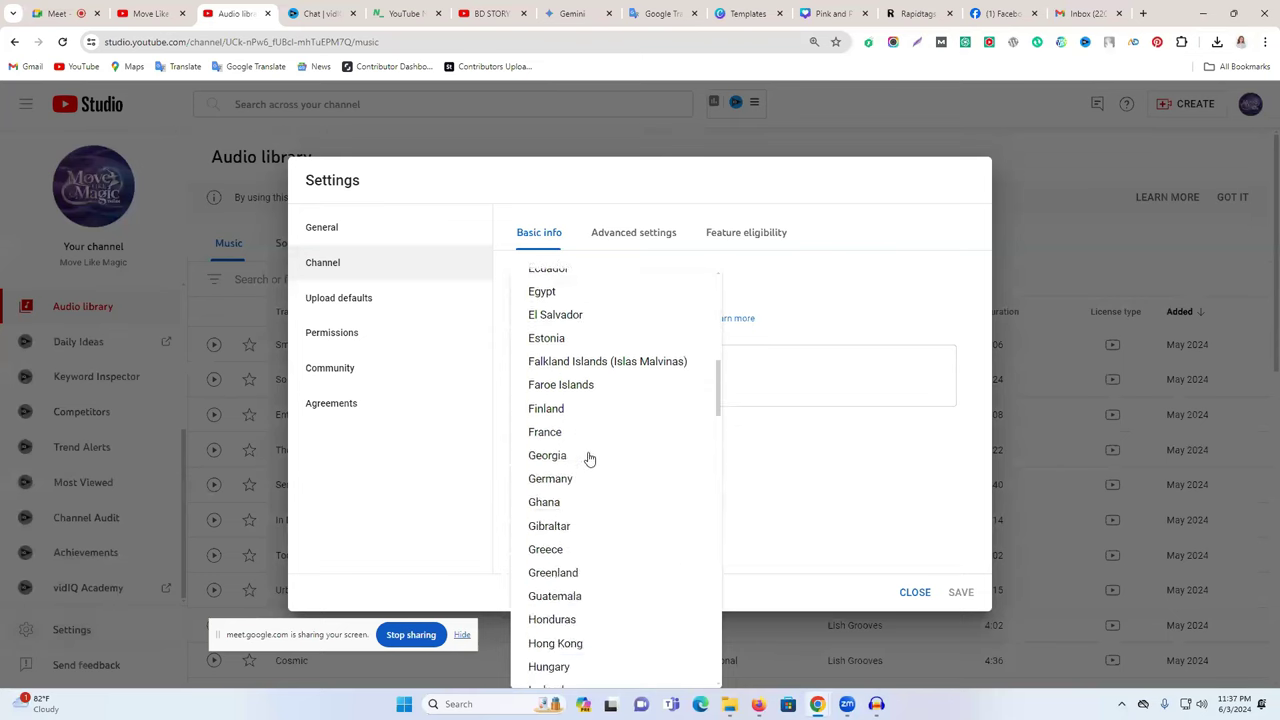
scroll(590, 457, "down", 6)
scroll(593, 442, "up", 4)
scroll(594, 440, "up", 5)
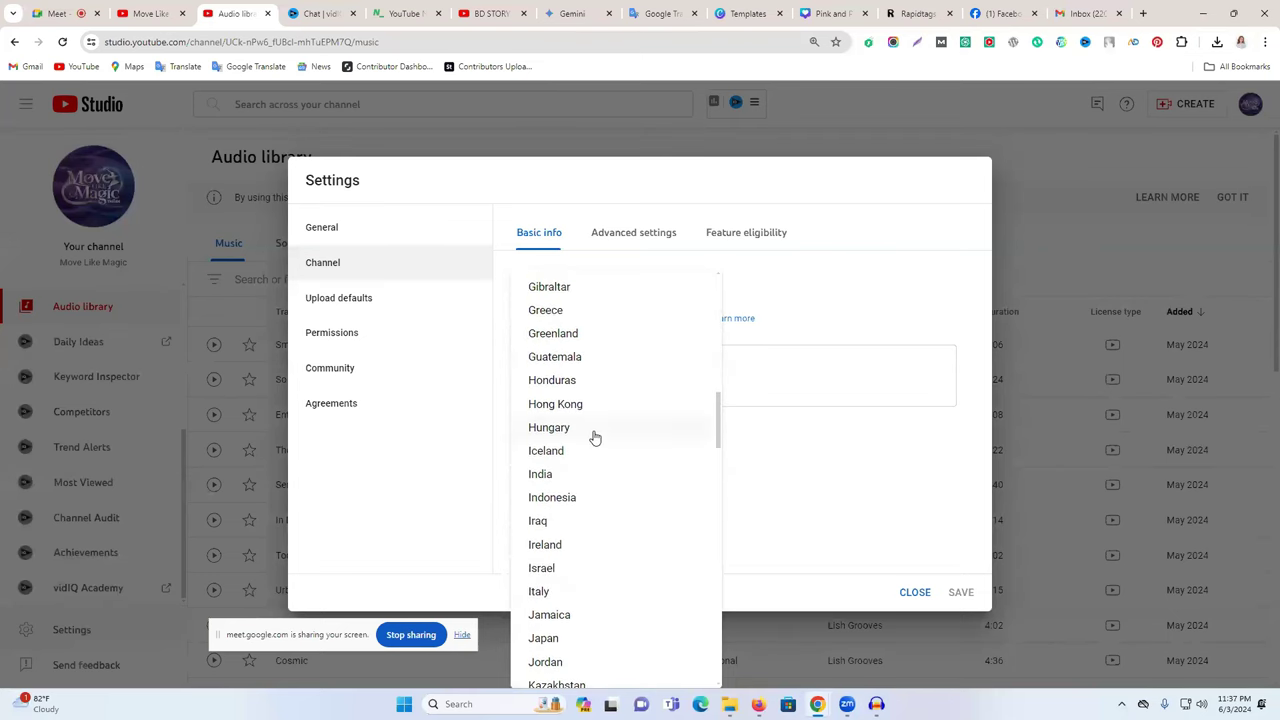
scroll(595, 436, "up", 5)
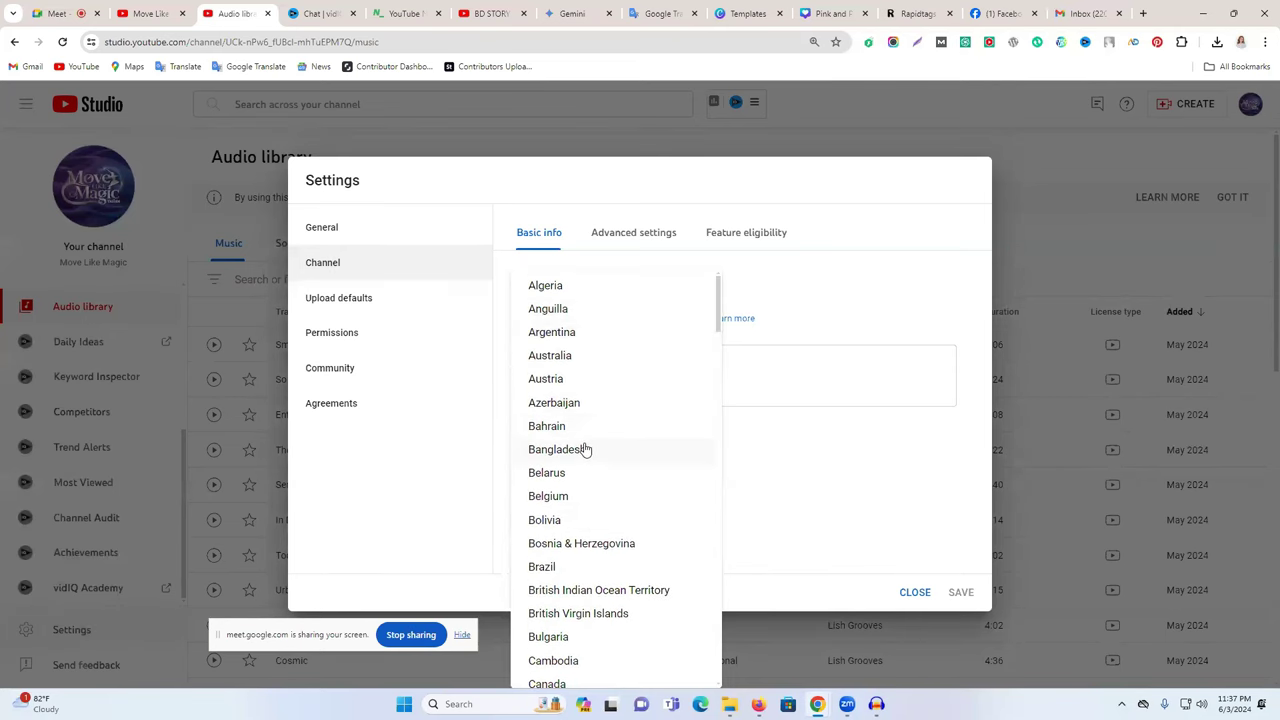
left_click(583, 449)
left_click(562, 389)
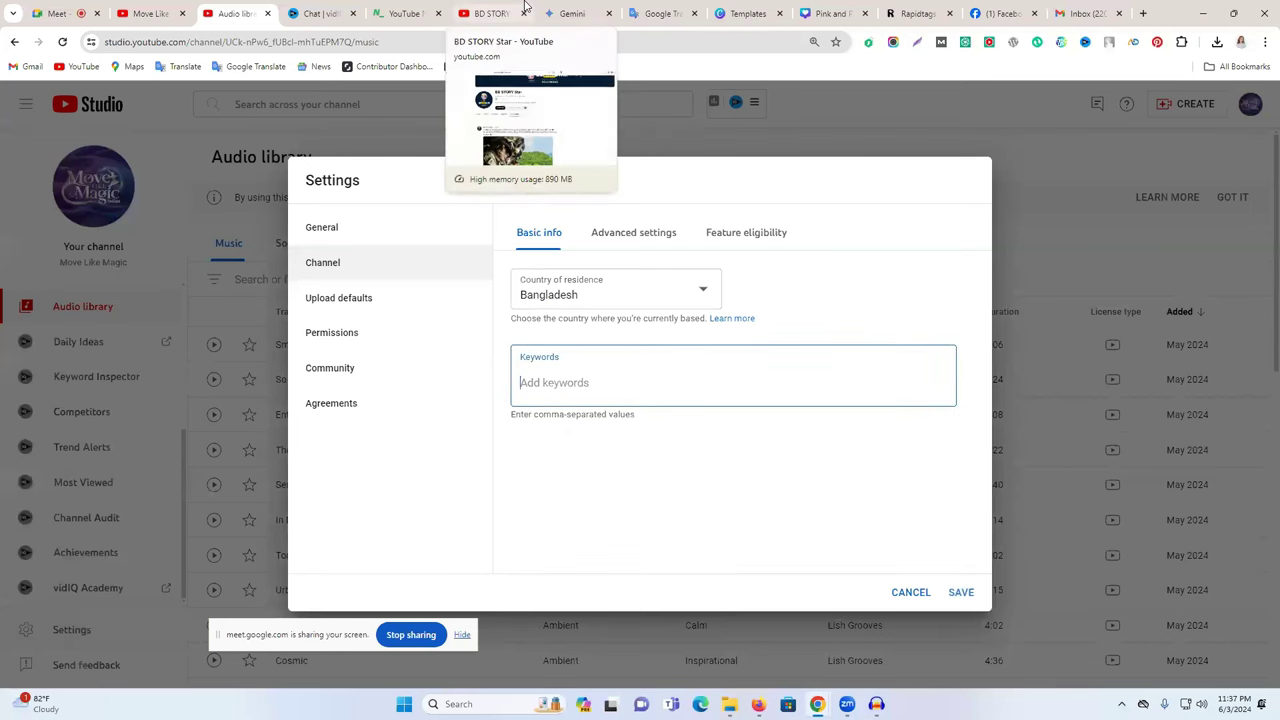
- Open the latest video on the BD STORY Star channel's Videos list
left_click(518, 12)
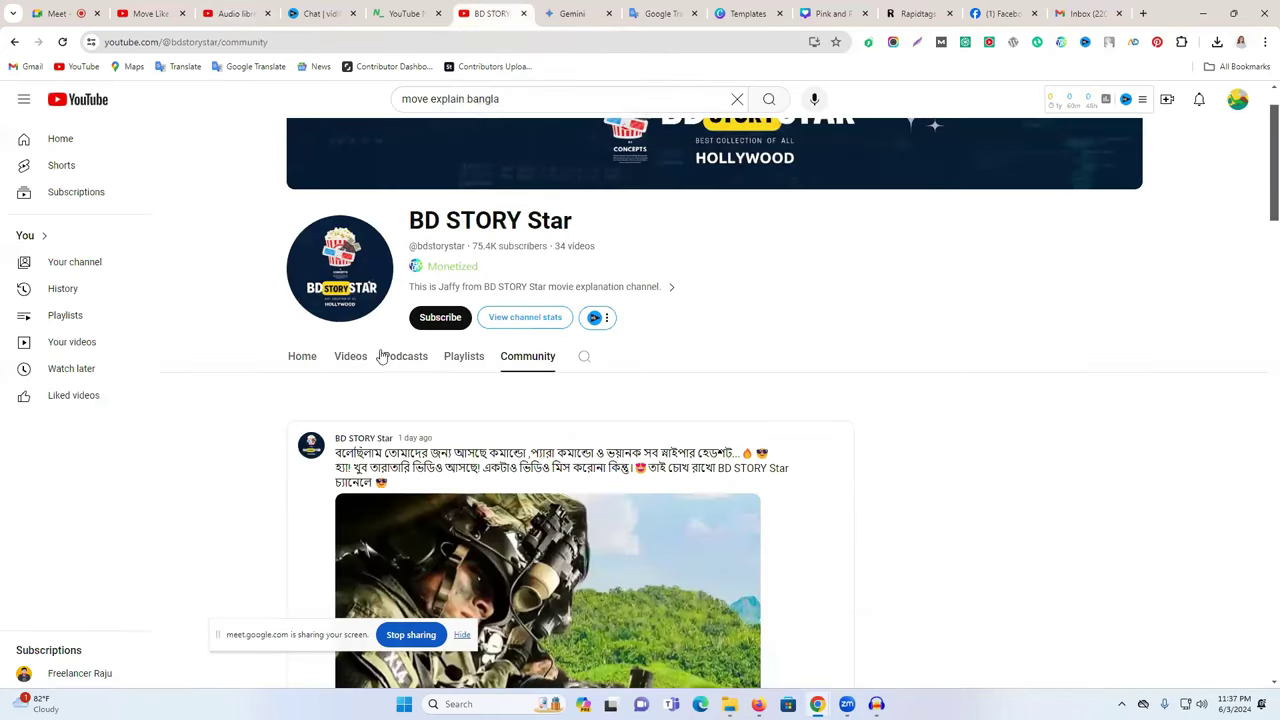
left_click(345, 362)
scroll(851, 389, "down", 2)
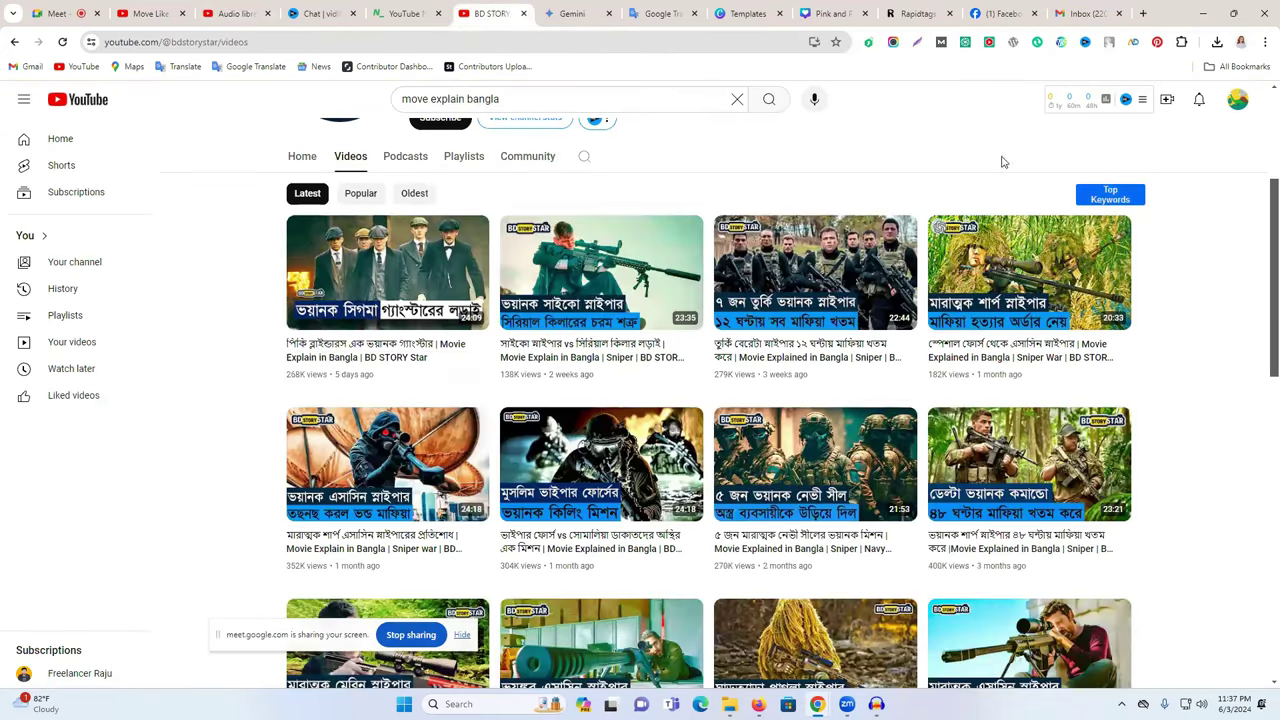
left_click(362, 353)
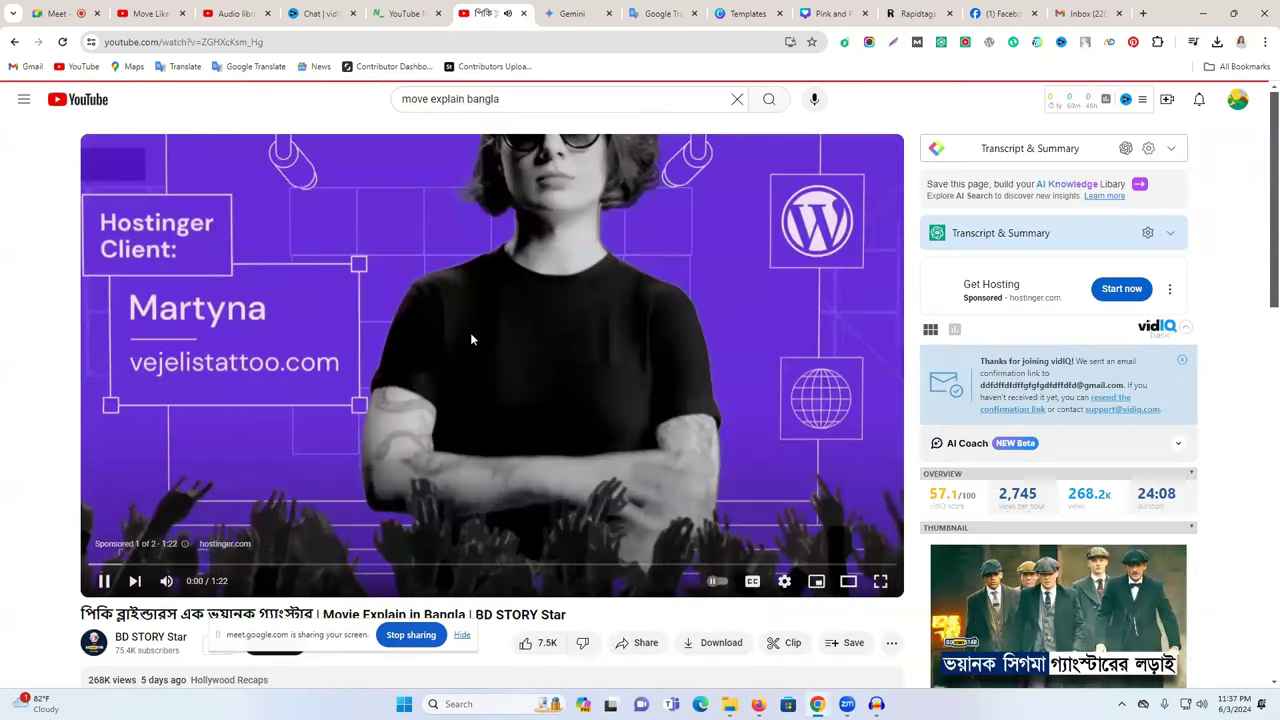
scroll(1205, 472, "down", 1)
scroll(1190, 470, "down", 4)
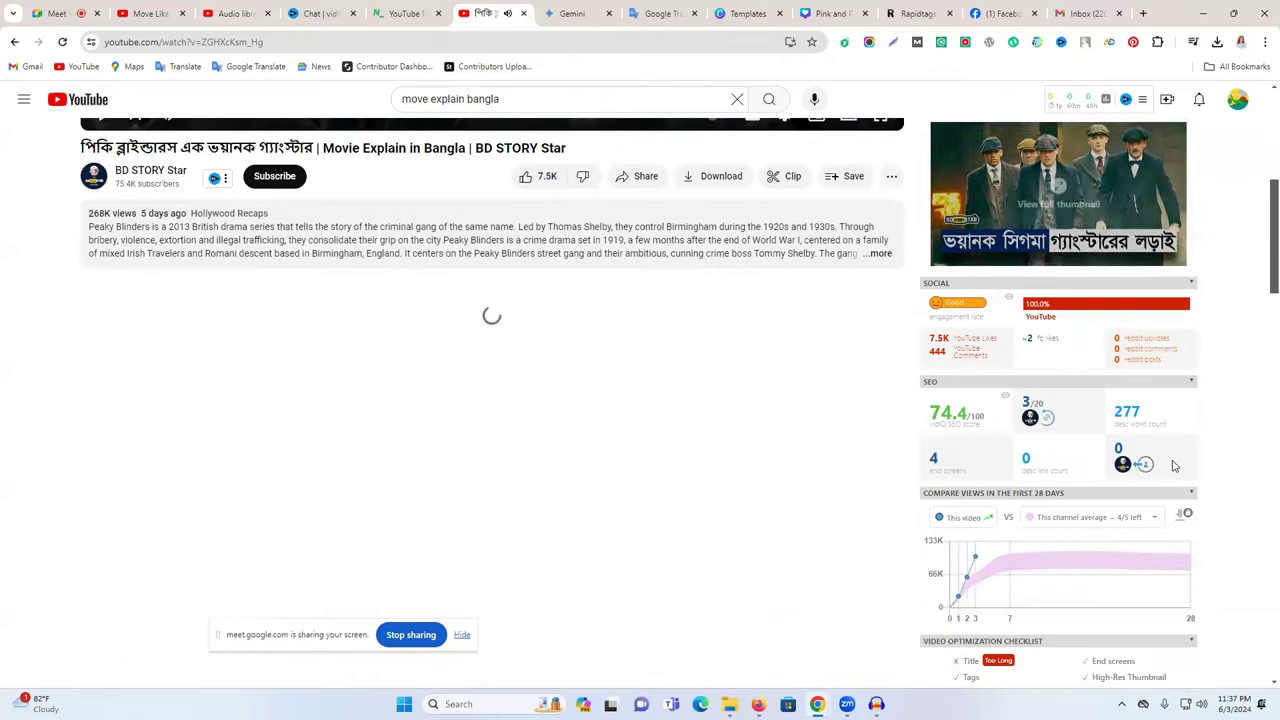
scroll(1174, 466, "down", 5)
scroll(1128, 456, "down", 1)
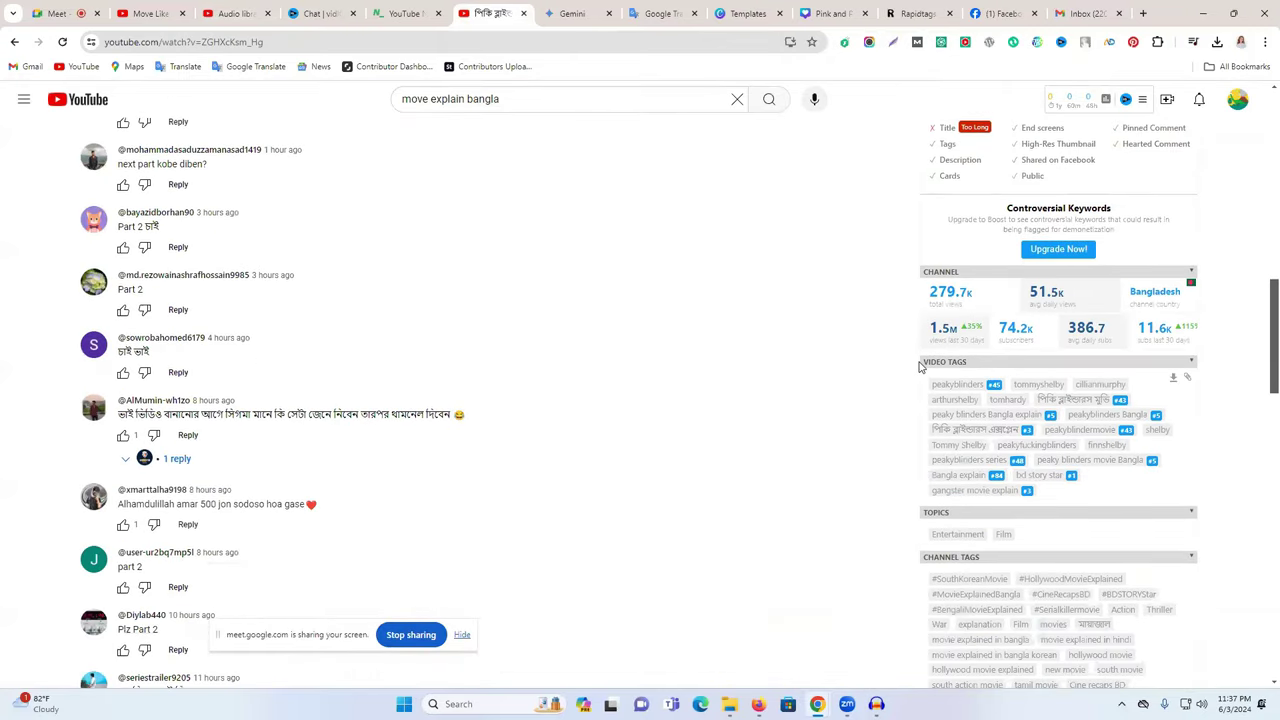
- Expand the vidIQ Channel Tags list beneath the video
left_click_drag(925, 372, 990, 367)
left_click(1256, 393)
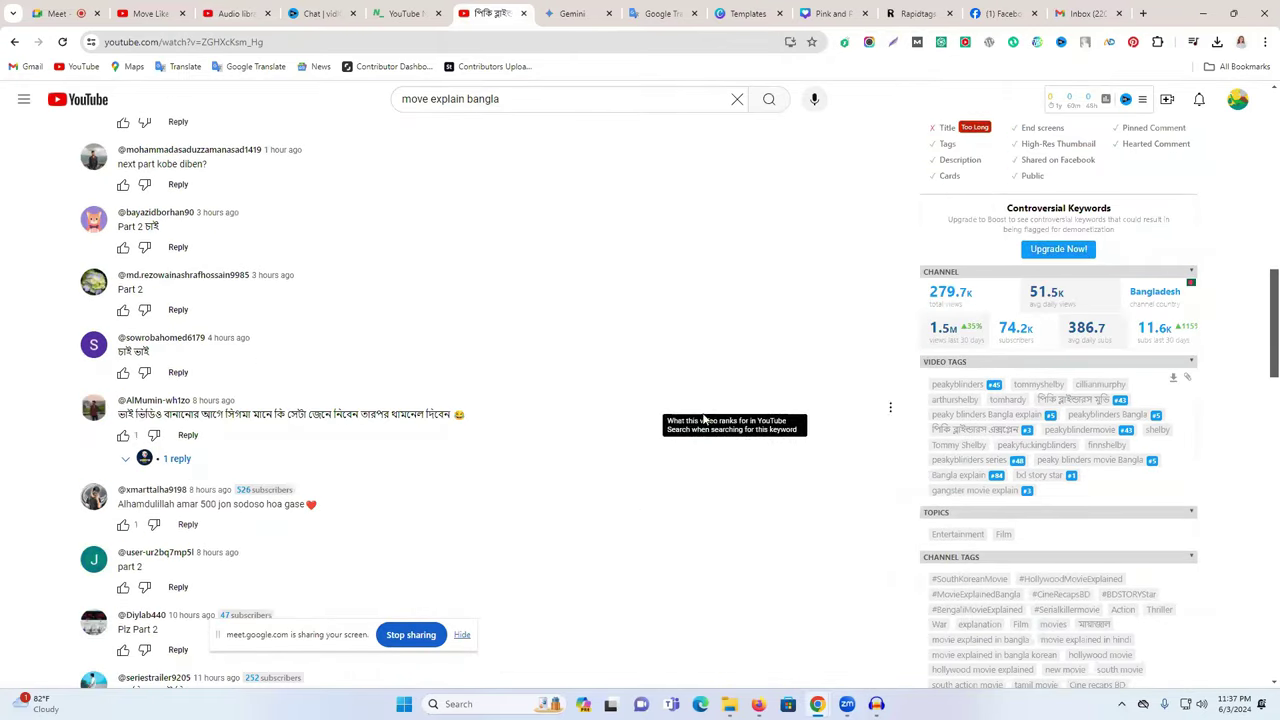
left_click_drag(992, 367, 1138, 364)
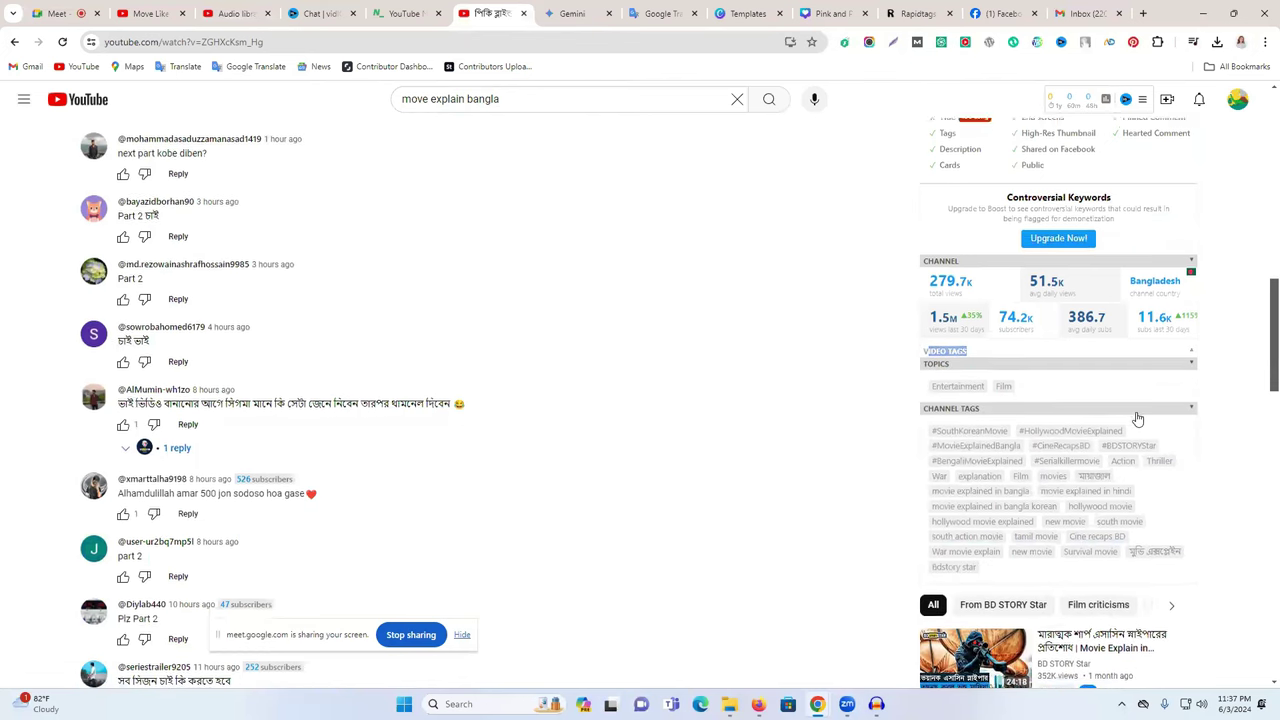
scroll(1137, 418, "down", 1)
left_click_drag(922, 298, 990, 295)
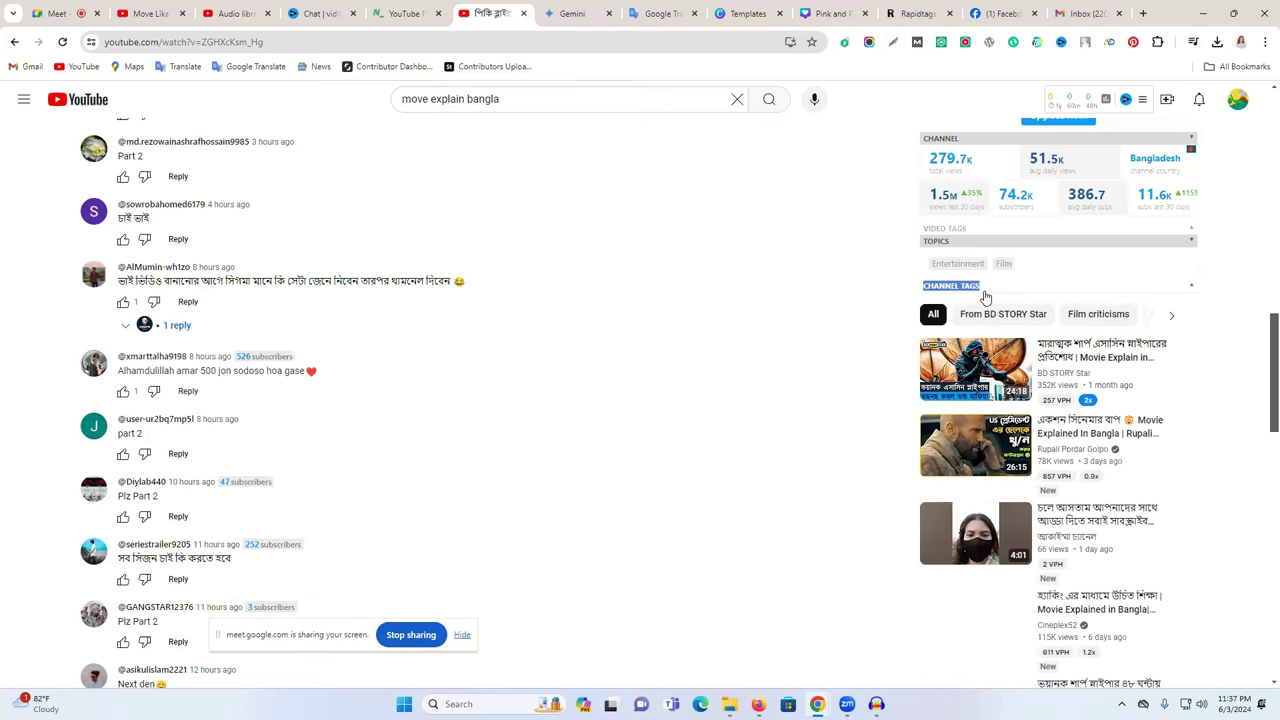
left_click(1191, 287)
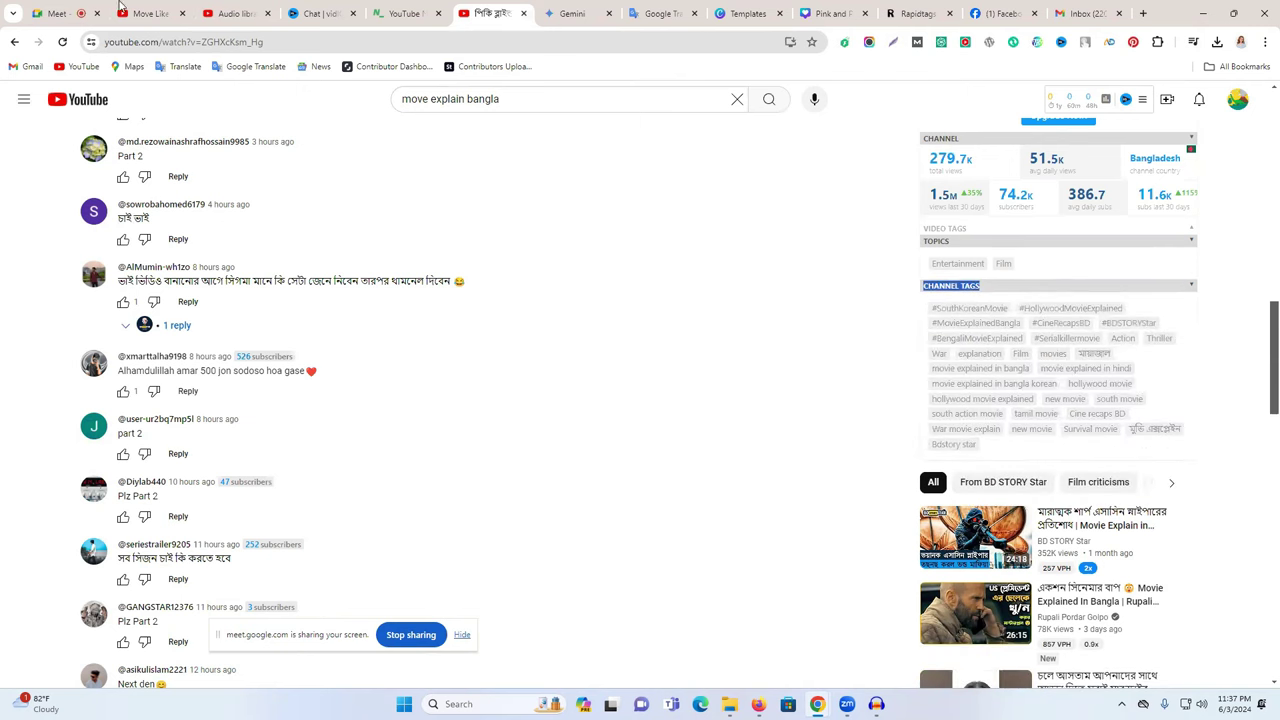
- Copy the 'new movie' tag into the Studio channel keywords field
left_click(237, 13)
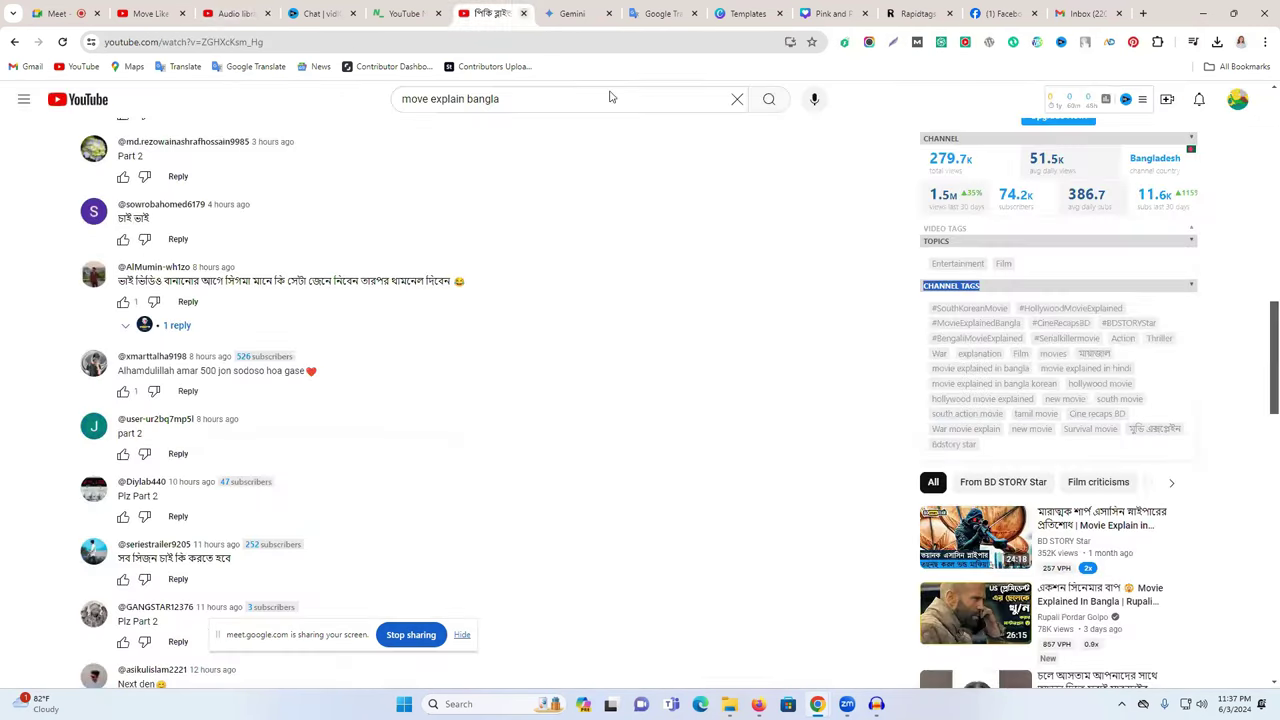
left_click(515, 12)
left_click_drag(1010, 437, 1052, 440)
key("ctrl+c")
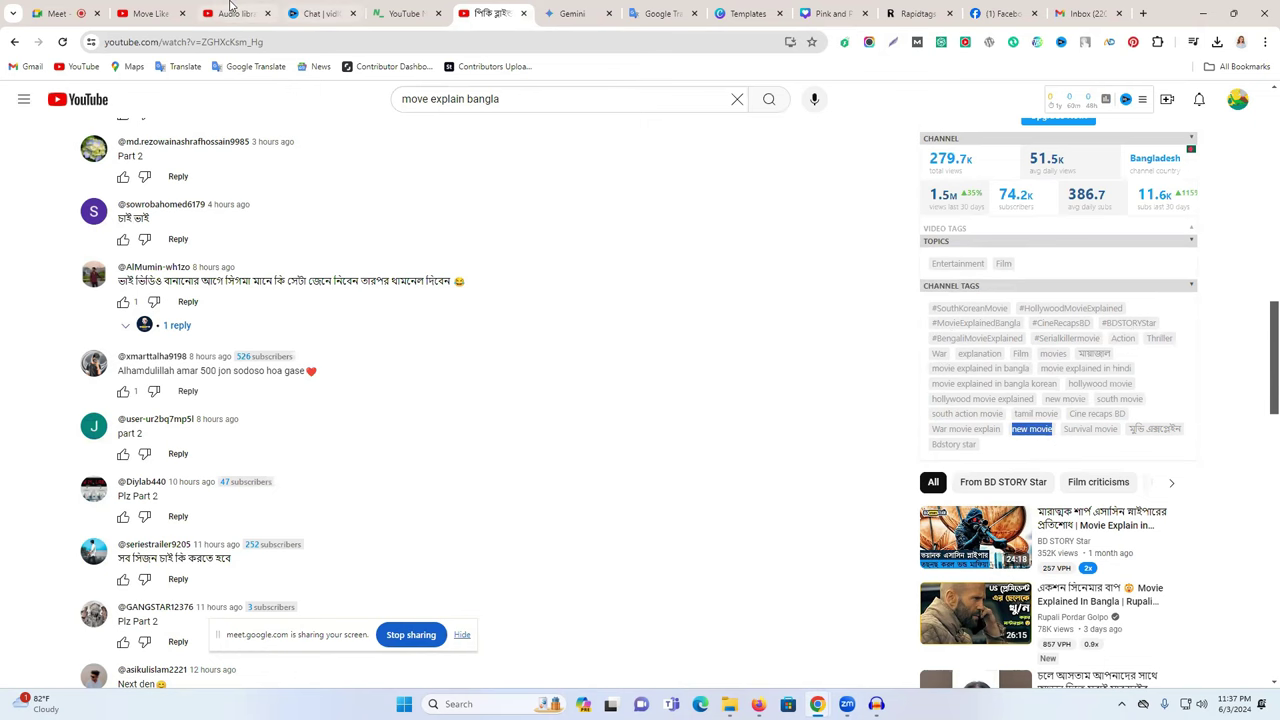
left_click(240, 14)
key("ctrl+v")
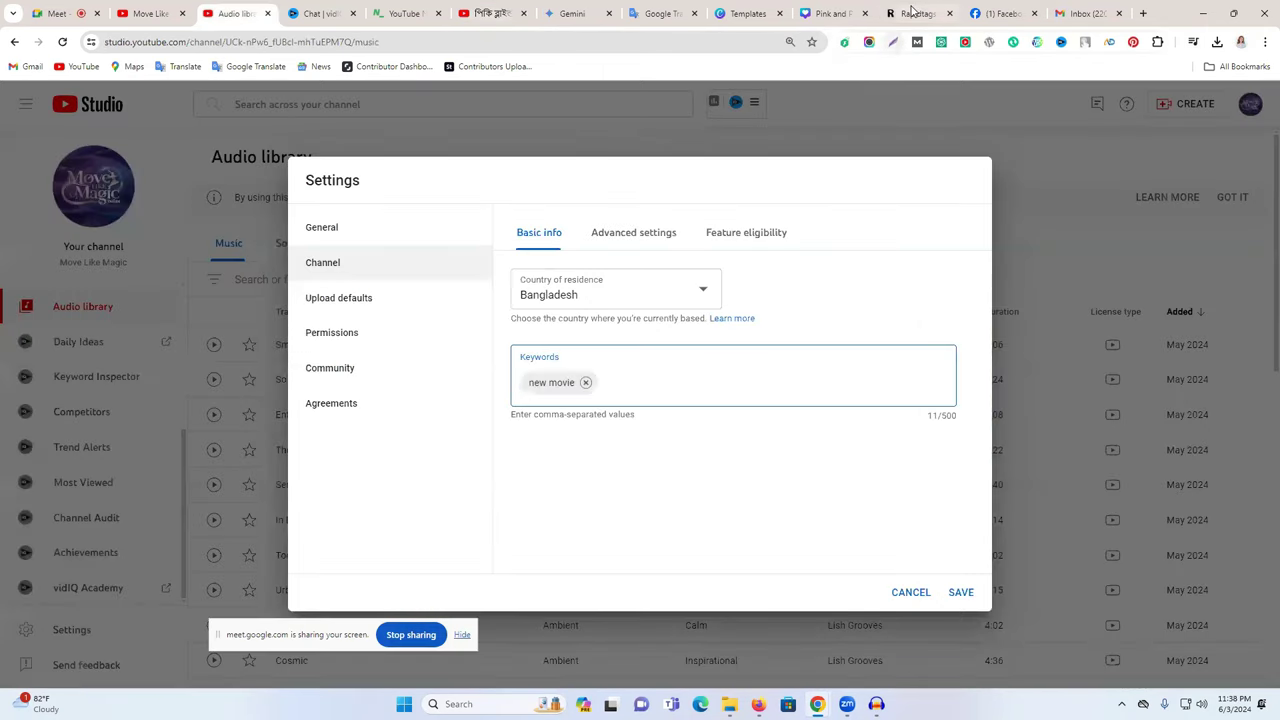
- Generate RapidTags tags for 'hollywood movie explained', taken from the video's channel tags
left_click(912, 13)
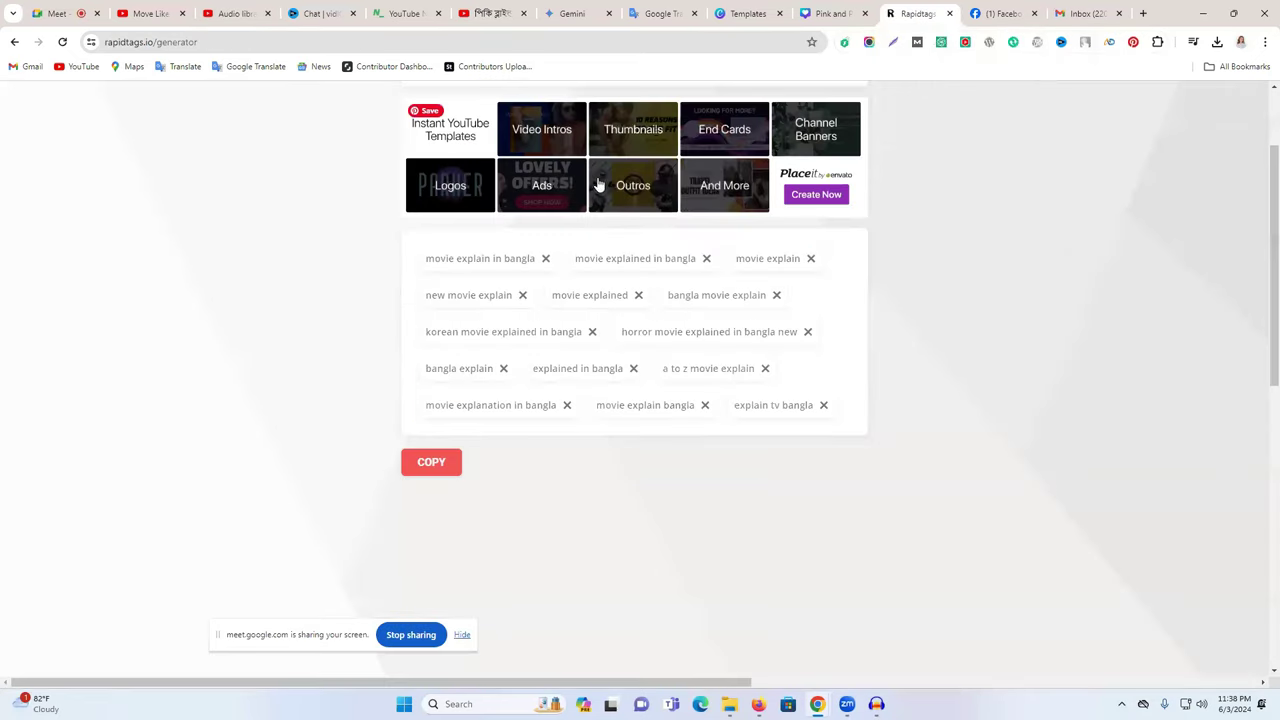
left_click(490, 13)
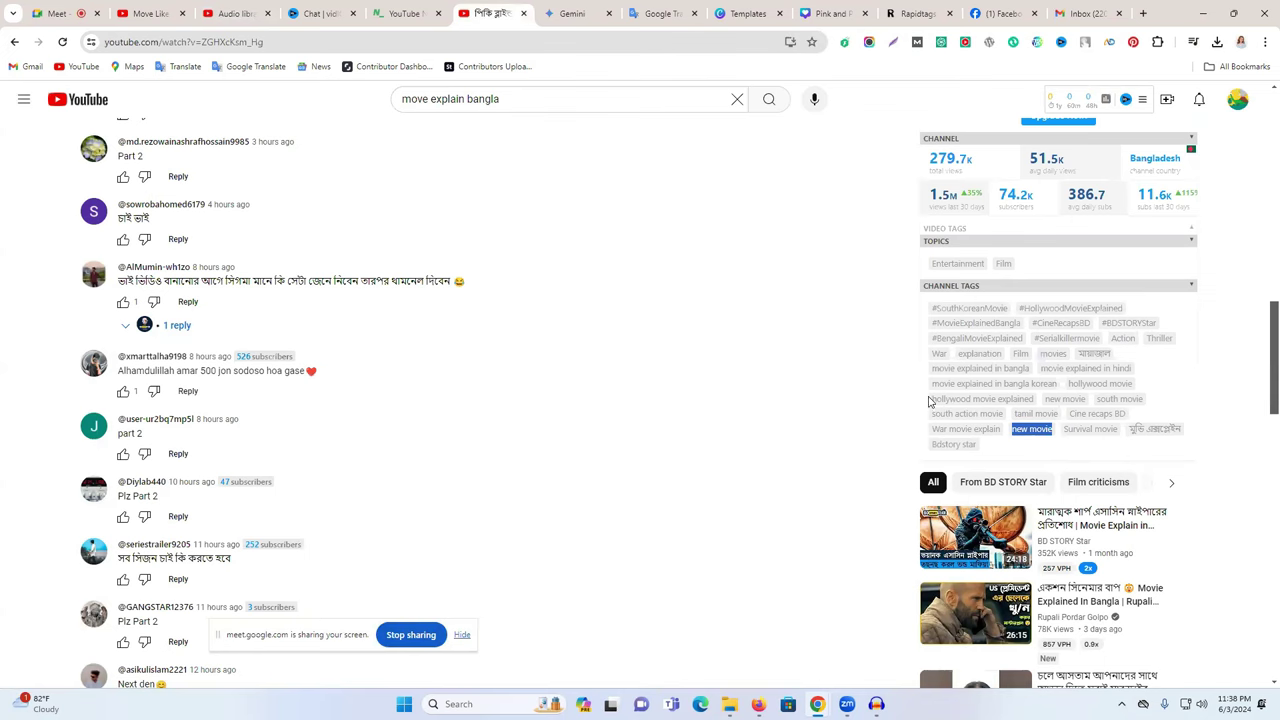
left_click_drag(930, 402, 1034, 408)
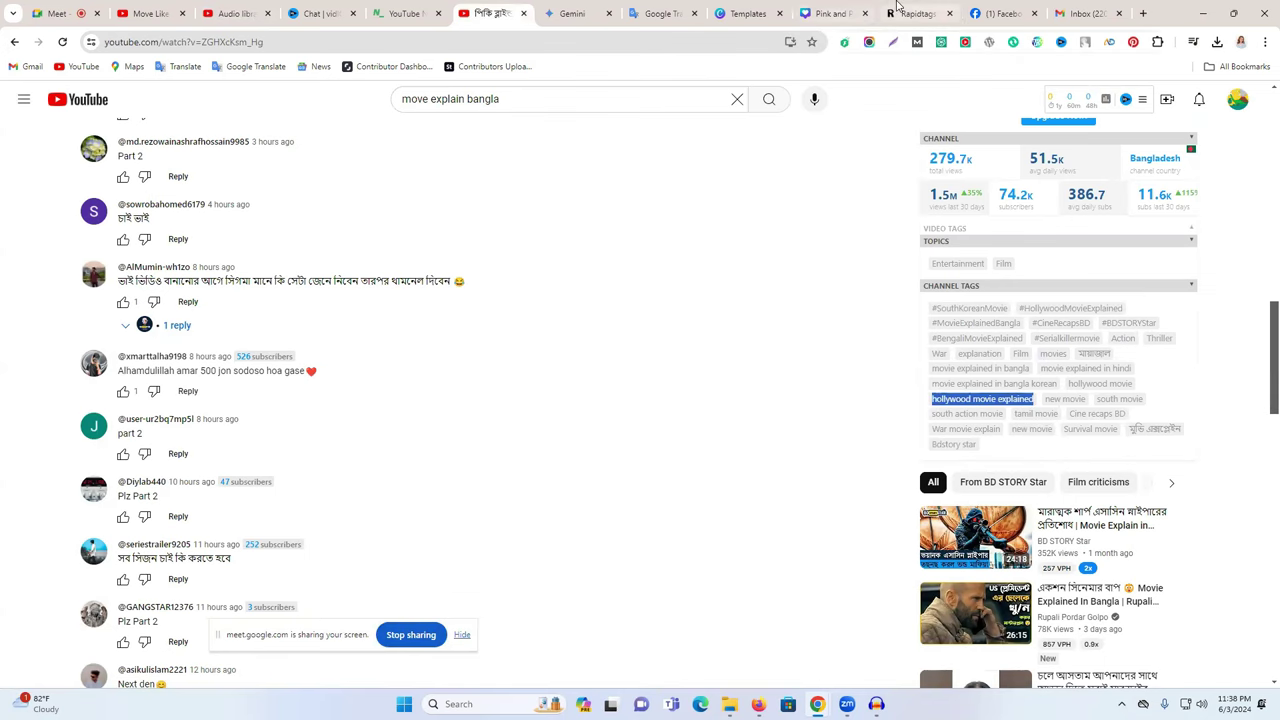
left_click(912, 13)
scroll(546, 200, "up", 2)
triple_click(546, 202)
key("ctrl+v")
left_click(846, 212)
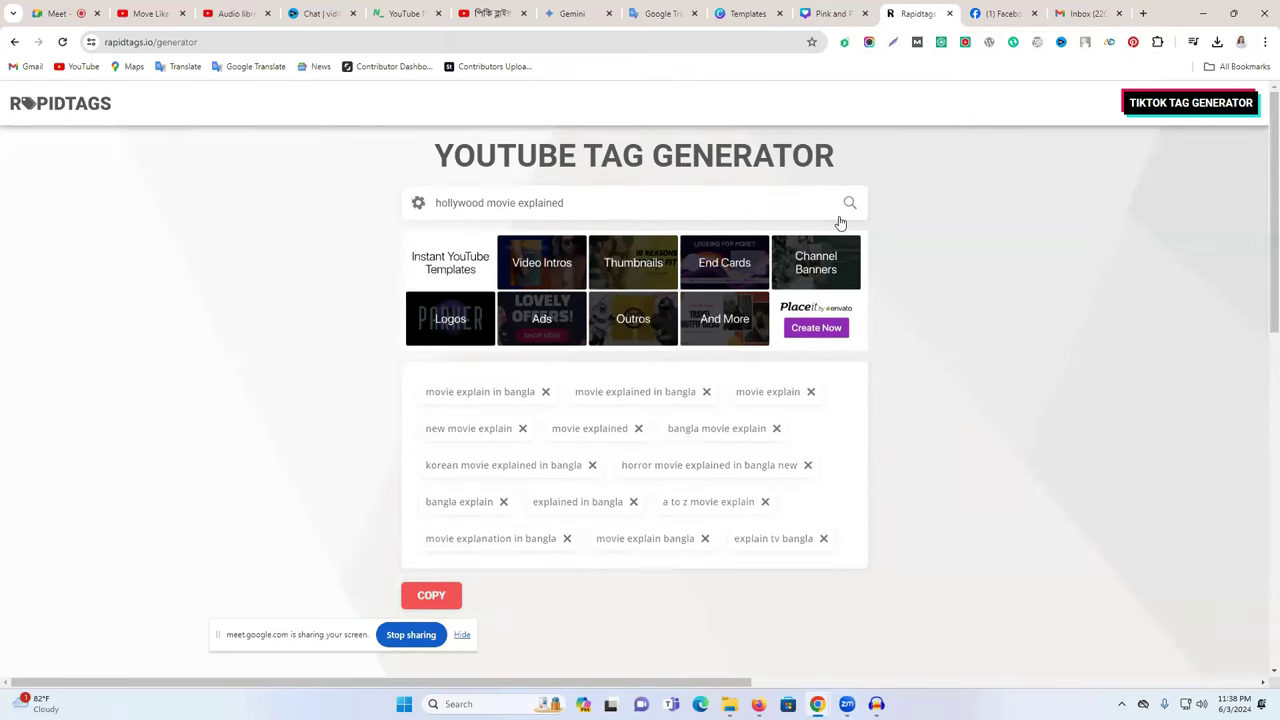
- Shorten the RapidTags search phrase to 'movie explained'
scroll(671, 538, "down", 2)
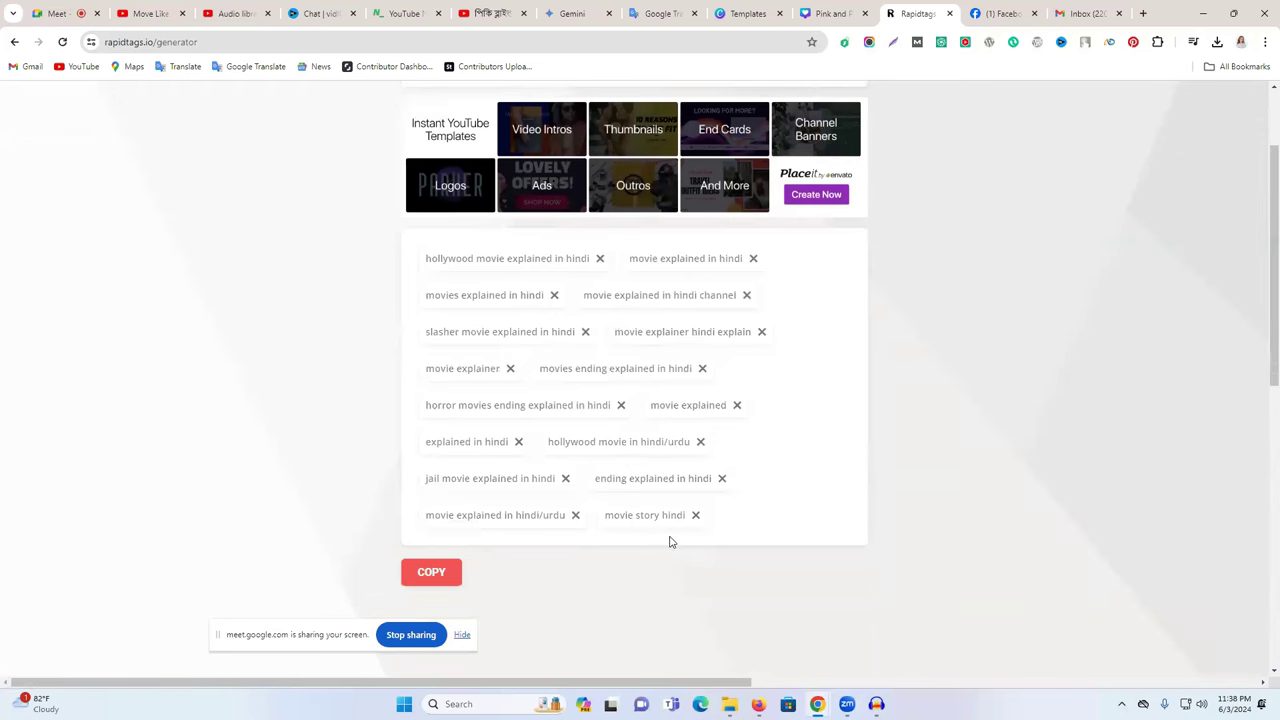
scroll(536, 508, "up", 2)
key("shift+Home")
key("BackSpace")
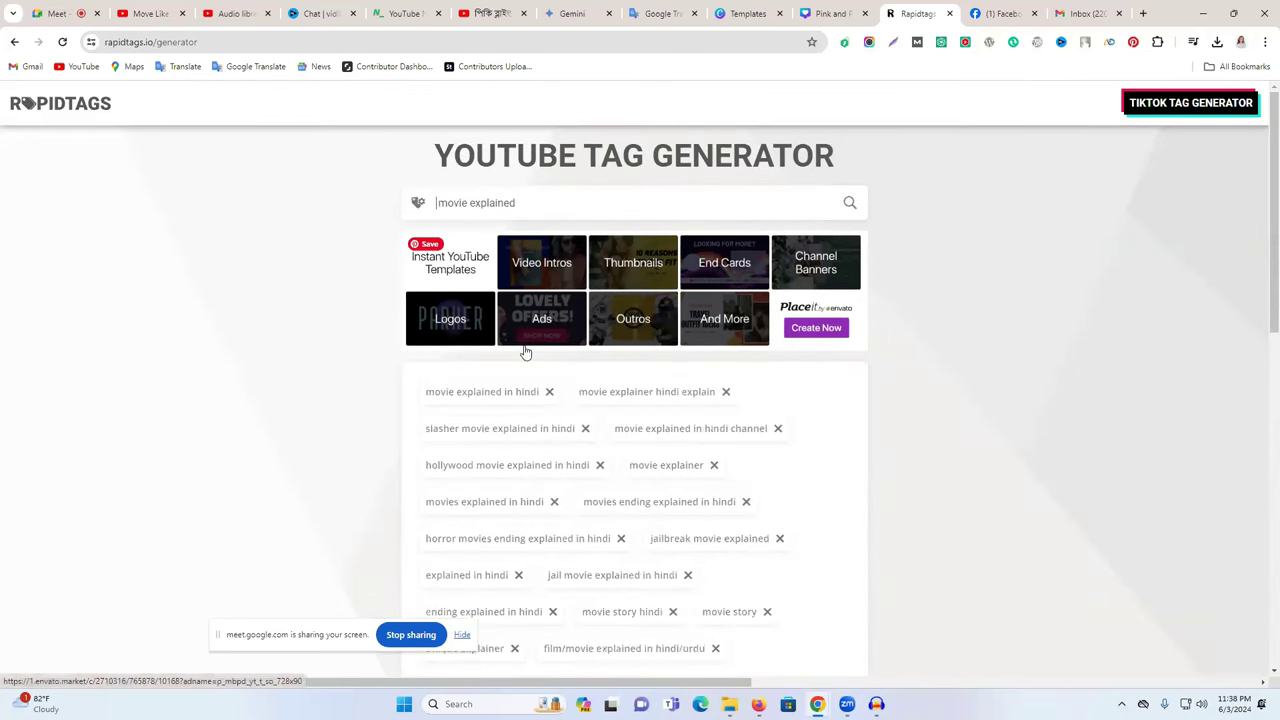
scroll(563, 371, "down", 1)
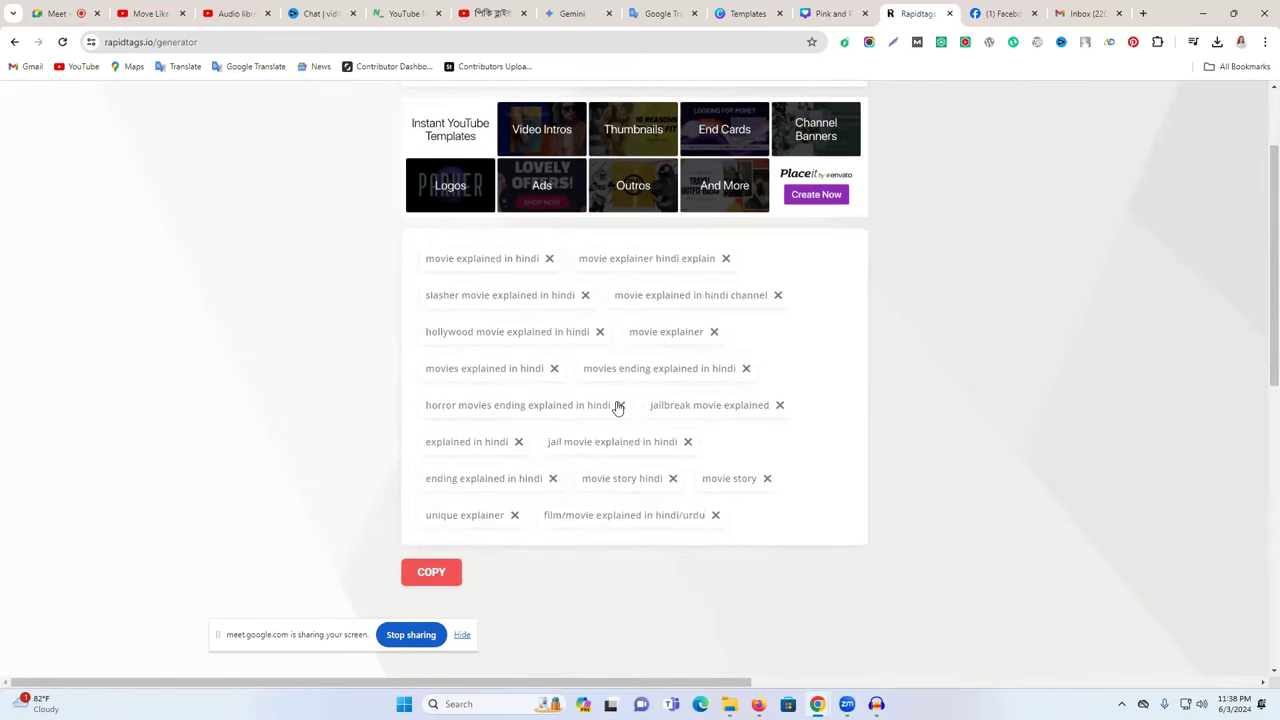
- Delete ten unwanted Hindi and jail-themed tags, then copy the remaining seven
left_click(620, 405)
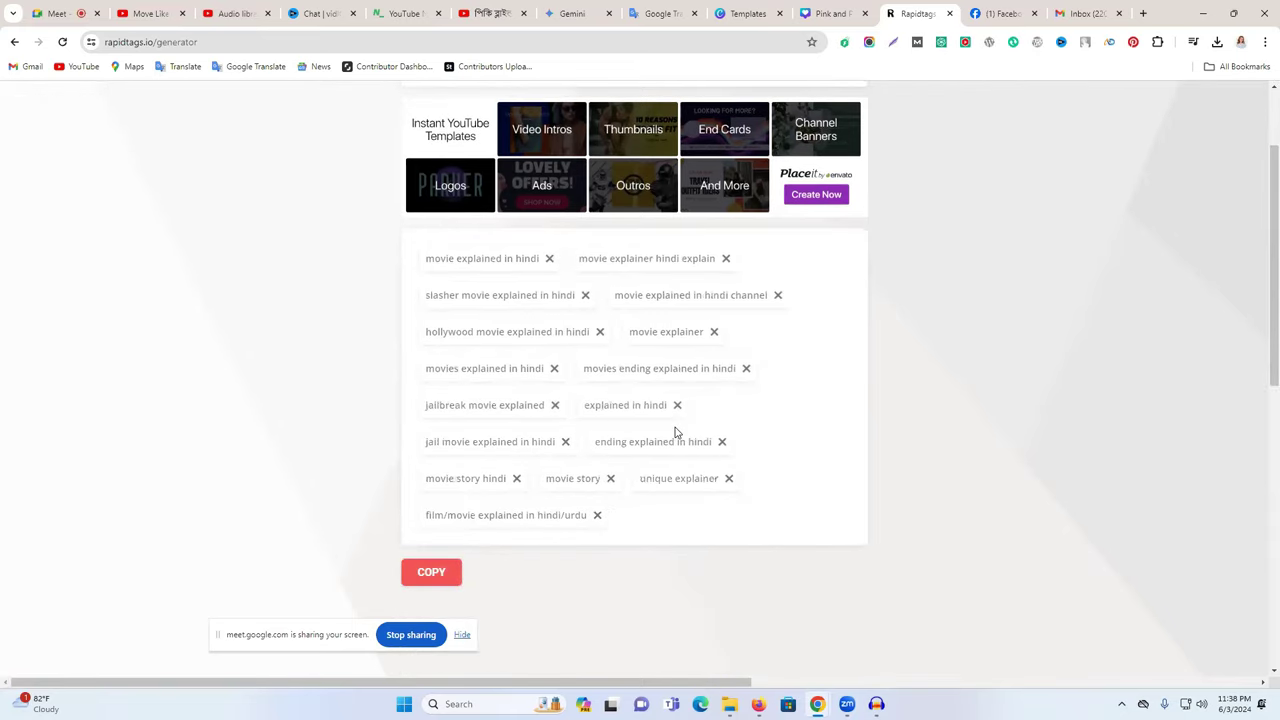
left_click(552, 405)
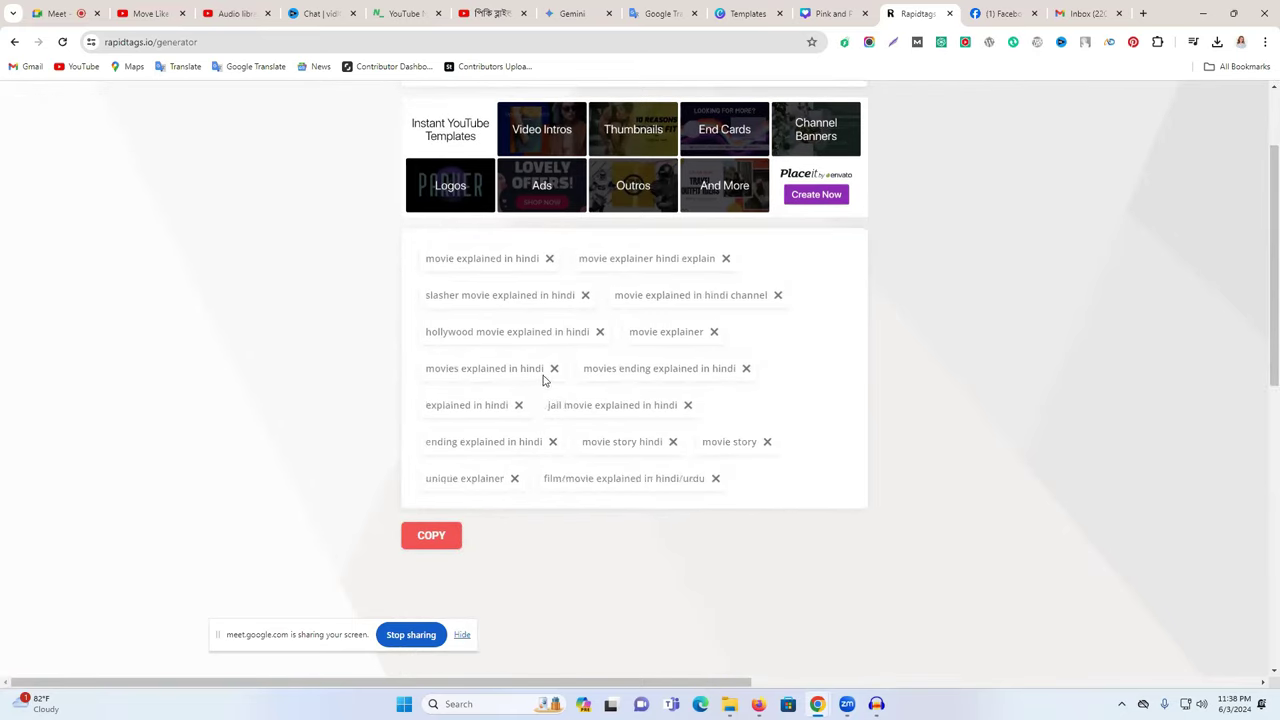
left_click(688, 405)
left_click(809, 441)
left_click(608, 443)
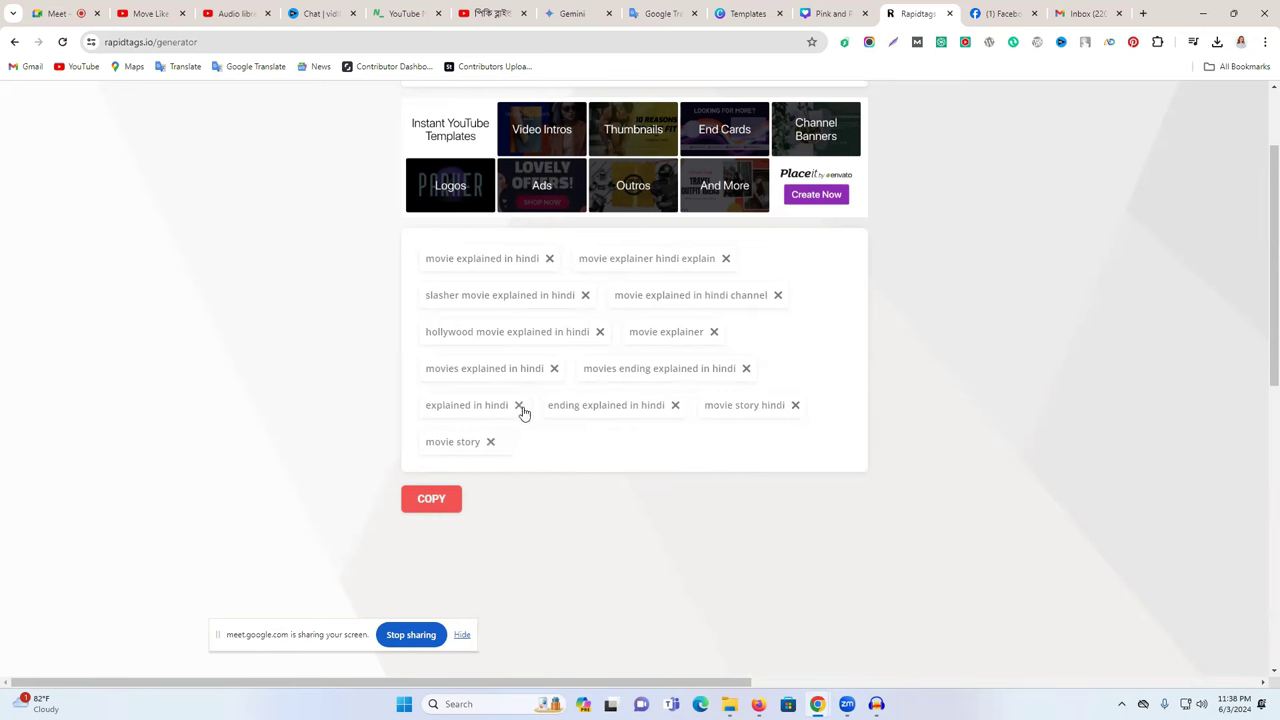
left_click(585, 296)
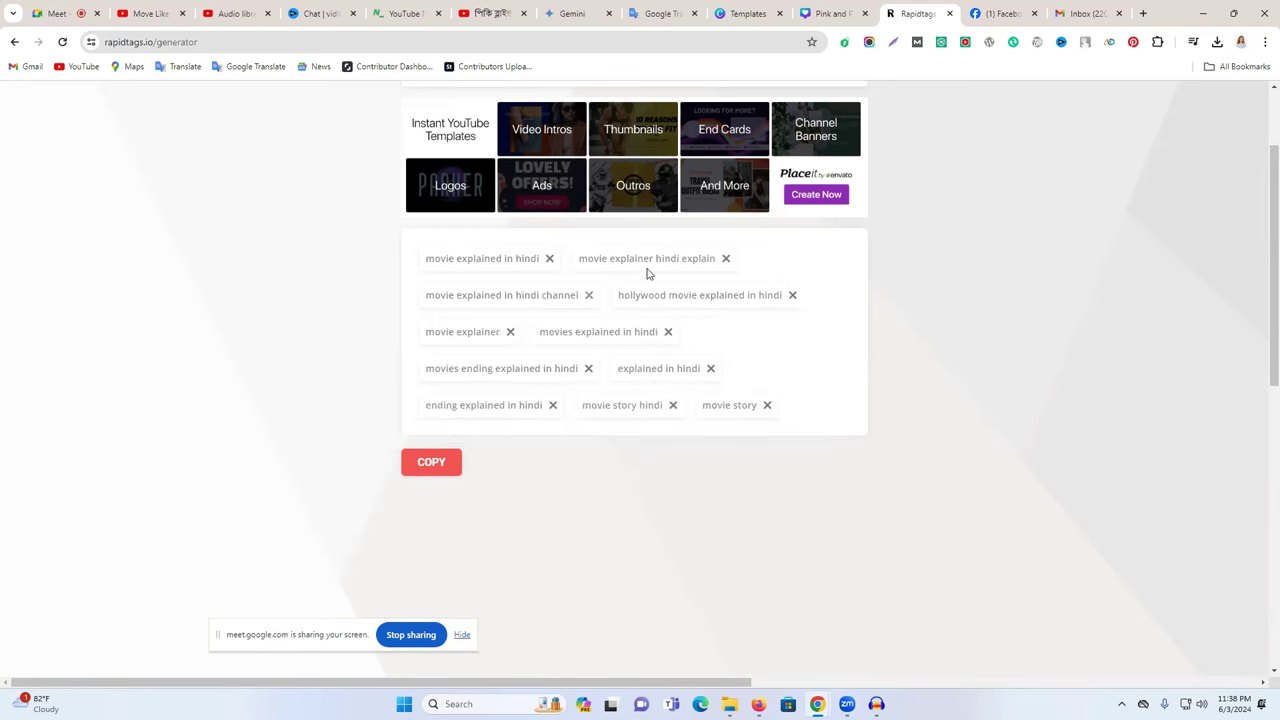
left_click(725, 259)
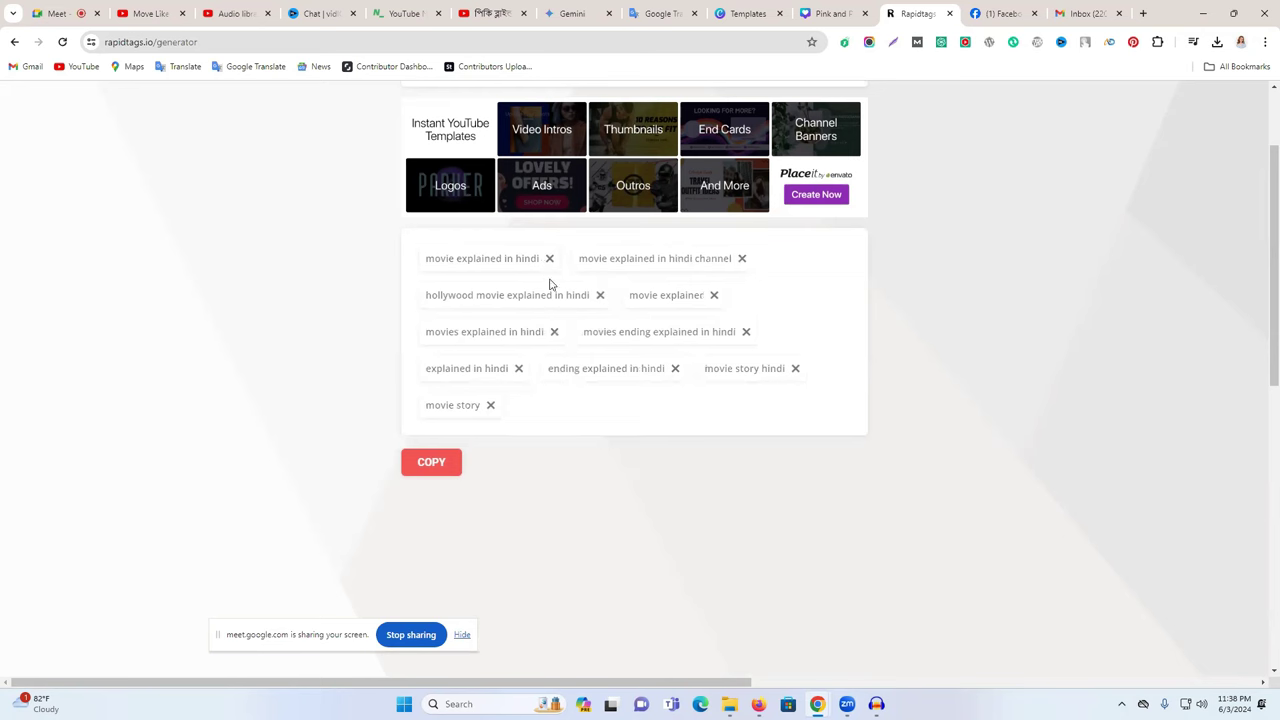
left_click(548, 260)
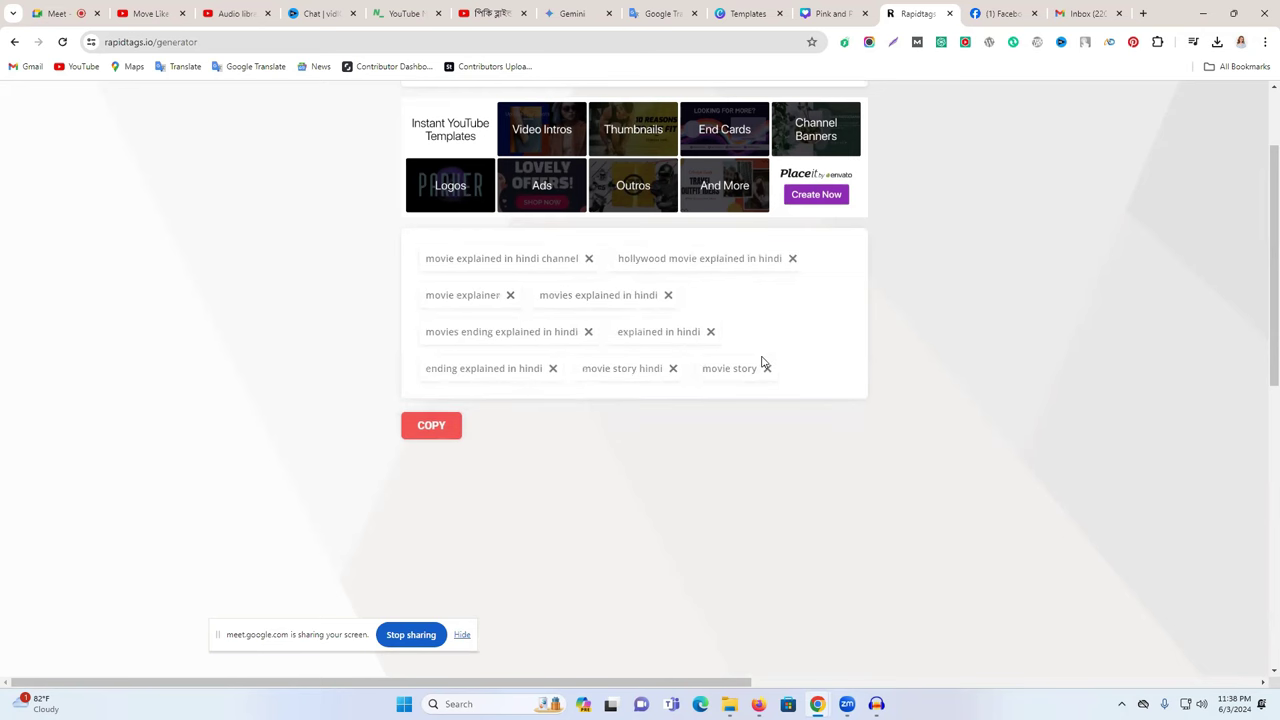
left_click(711, 332)
left_click(668, 296)
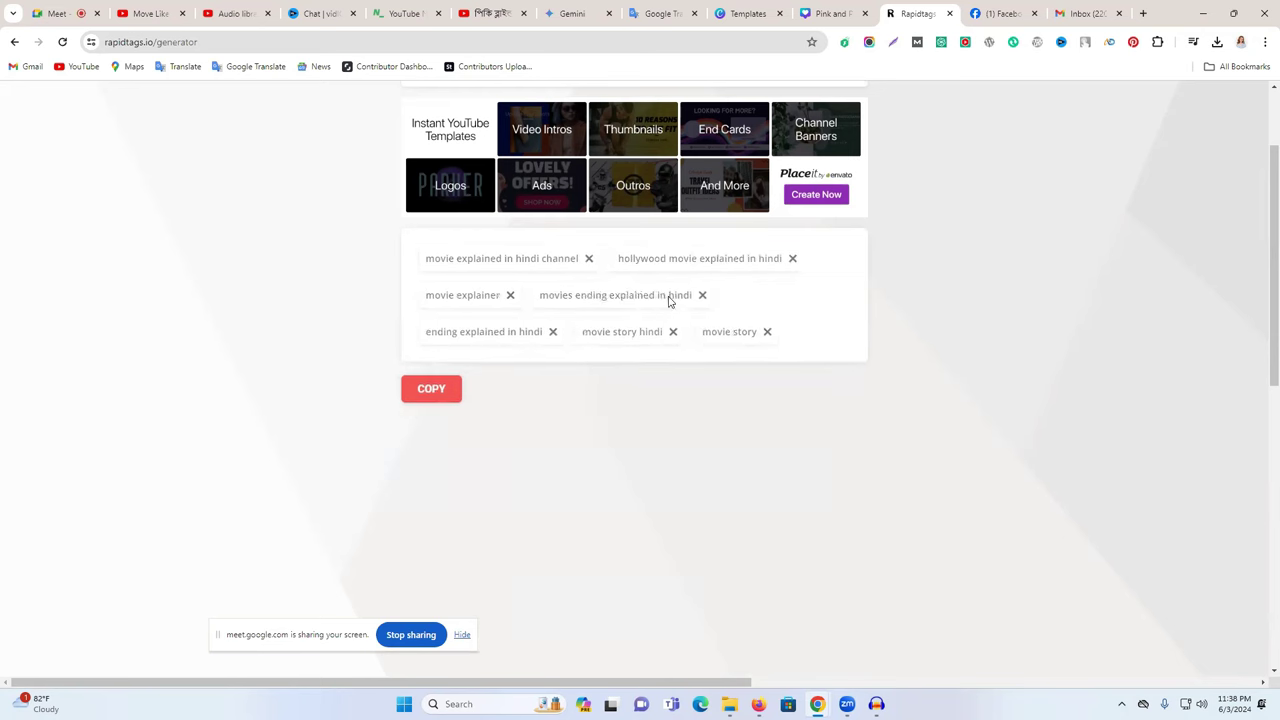
left_click(436, 388)
- Add the RapidTags tags and 'movie explained in bangla korean' to channel keywords
left_click(237, 13)
key("ctrl+v")
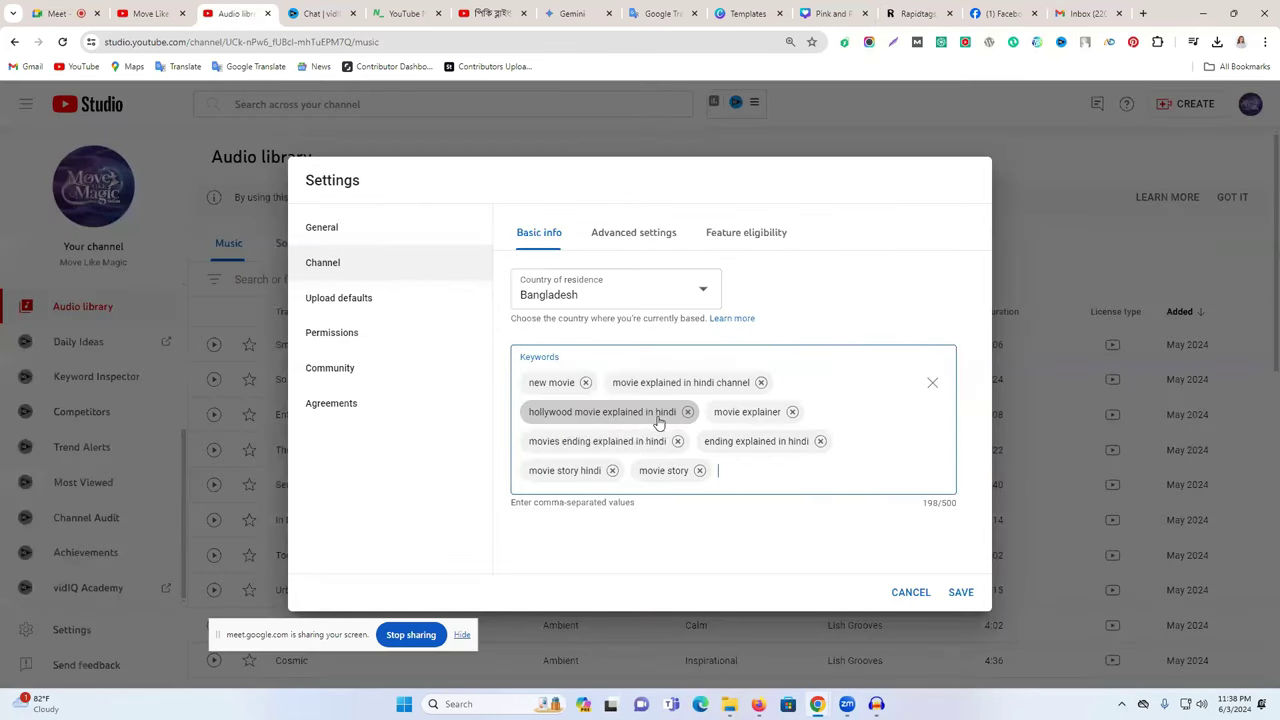
left_click(492, 13)
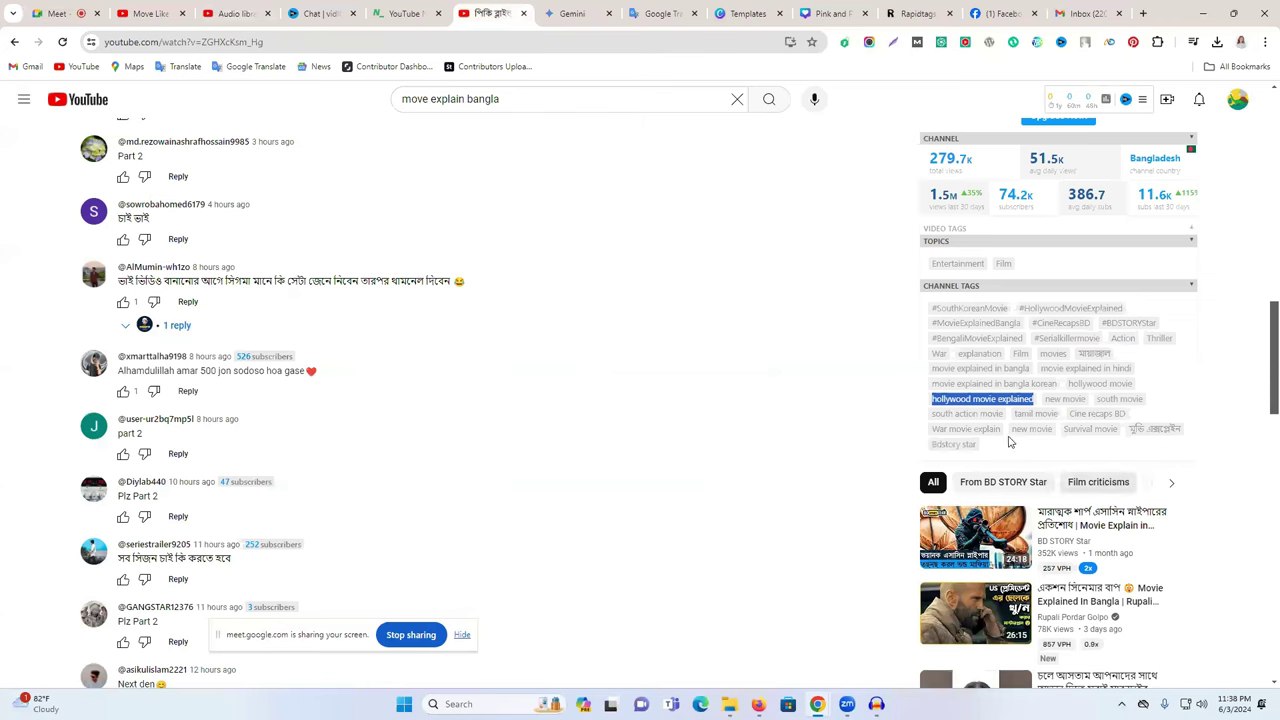
left_click_drag(928, 388, 1058, 388)
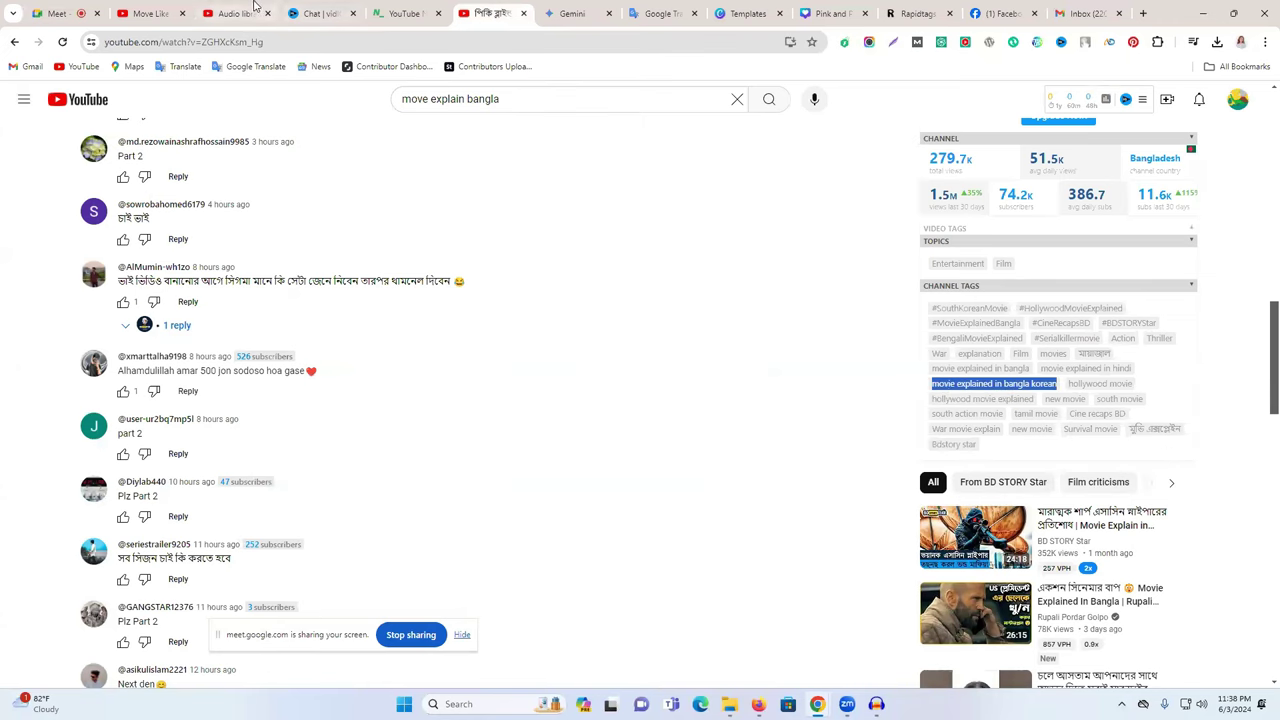
left_click(245, 13)
key("ctrl+v")
- Add the 'hollywood movie' and 'মায়াজাল' channel tags as keywords
left_click(490, 13)
left_click_drag(1146, 387, 1071, 389)
key("ctrl+c")
left_click(150, 13)
left_click(235, 13)
key("ctrl+v")
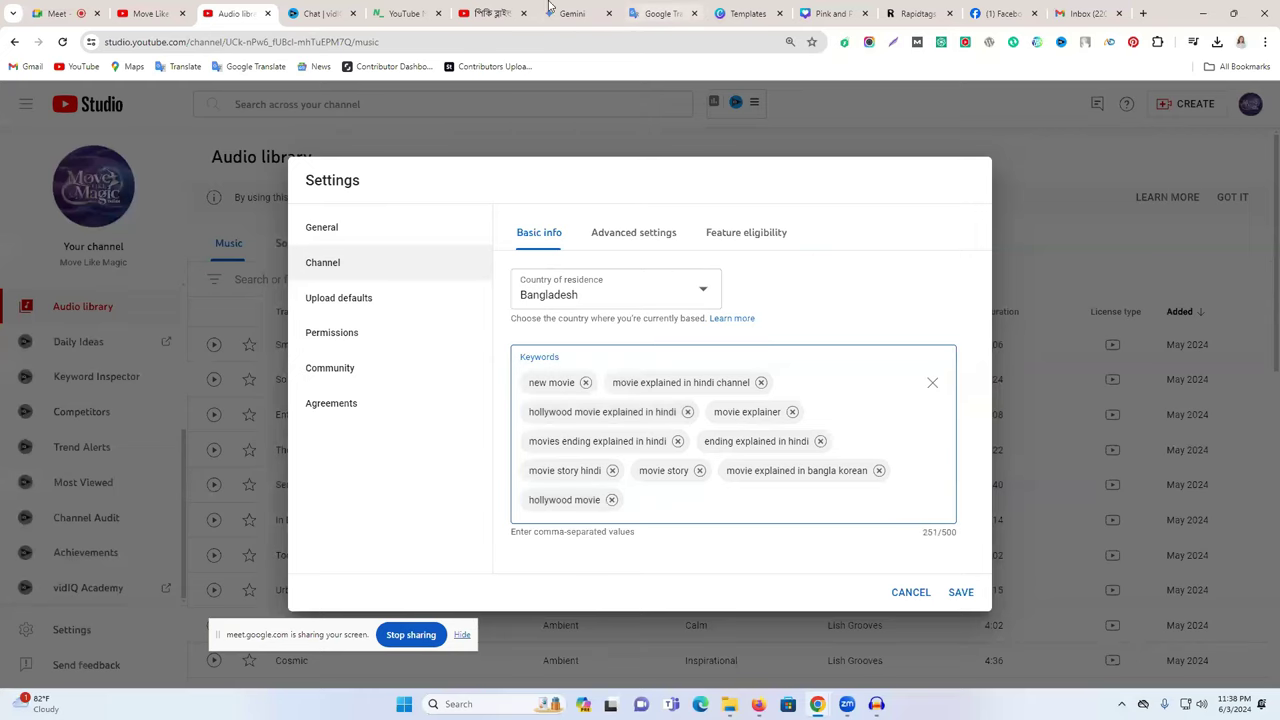
left_click(490, 13)
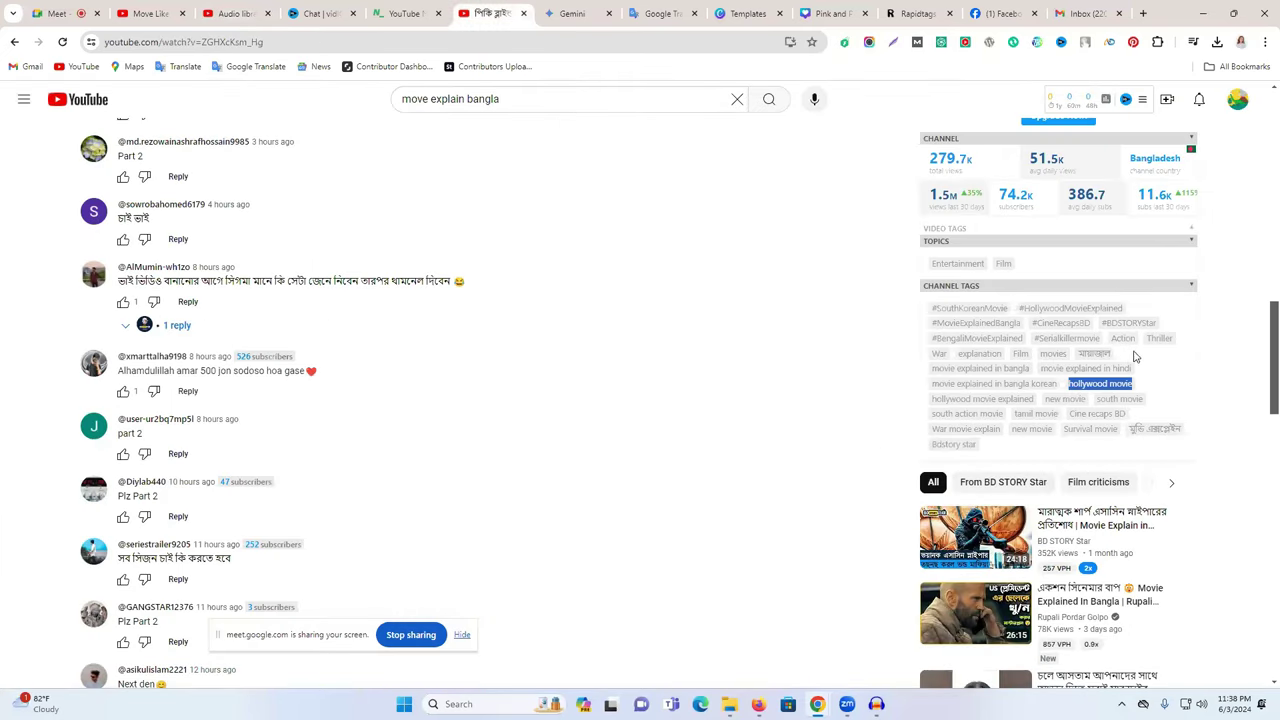
left_click_drag(1122, 357, 1076, 357)
key("ctrl+c")
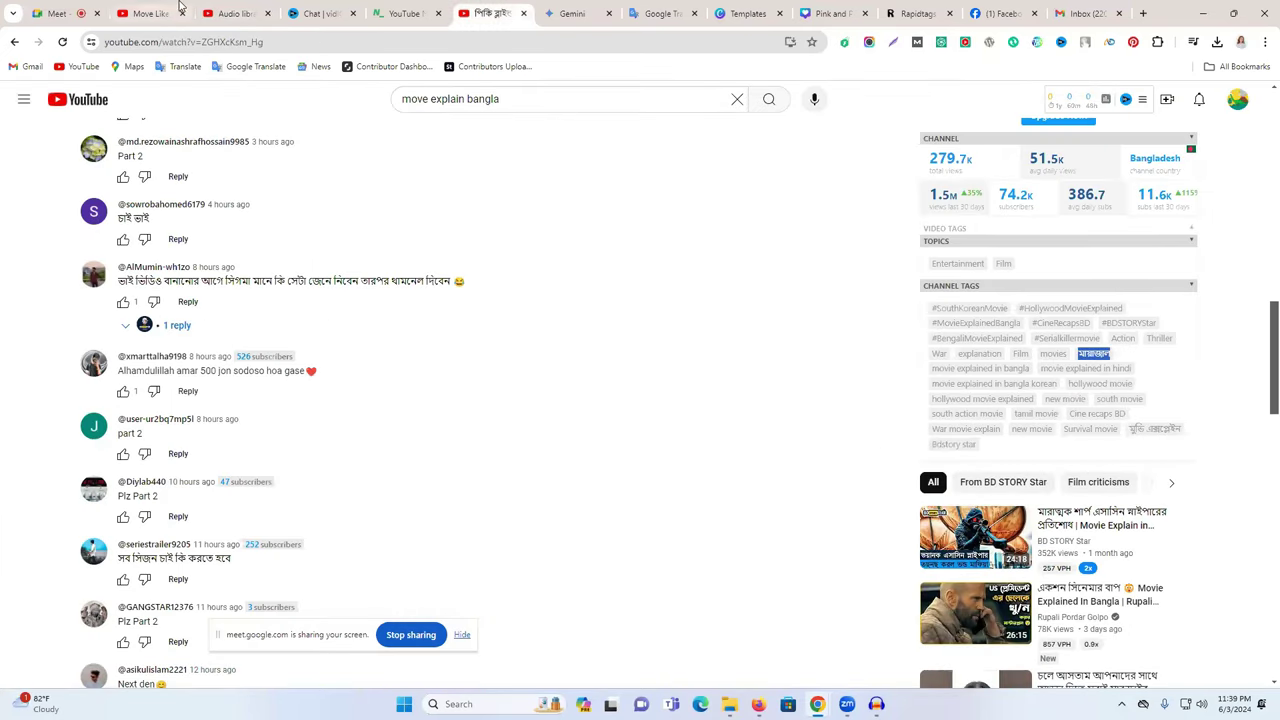
left_click(235, 13)
key("ctrl+v")
- Add the 'movies', 'Film' and 'explanation' tags as channel keywords
left_click(472, 9)
left_click_drag(1035, 360, 1068, 358)
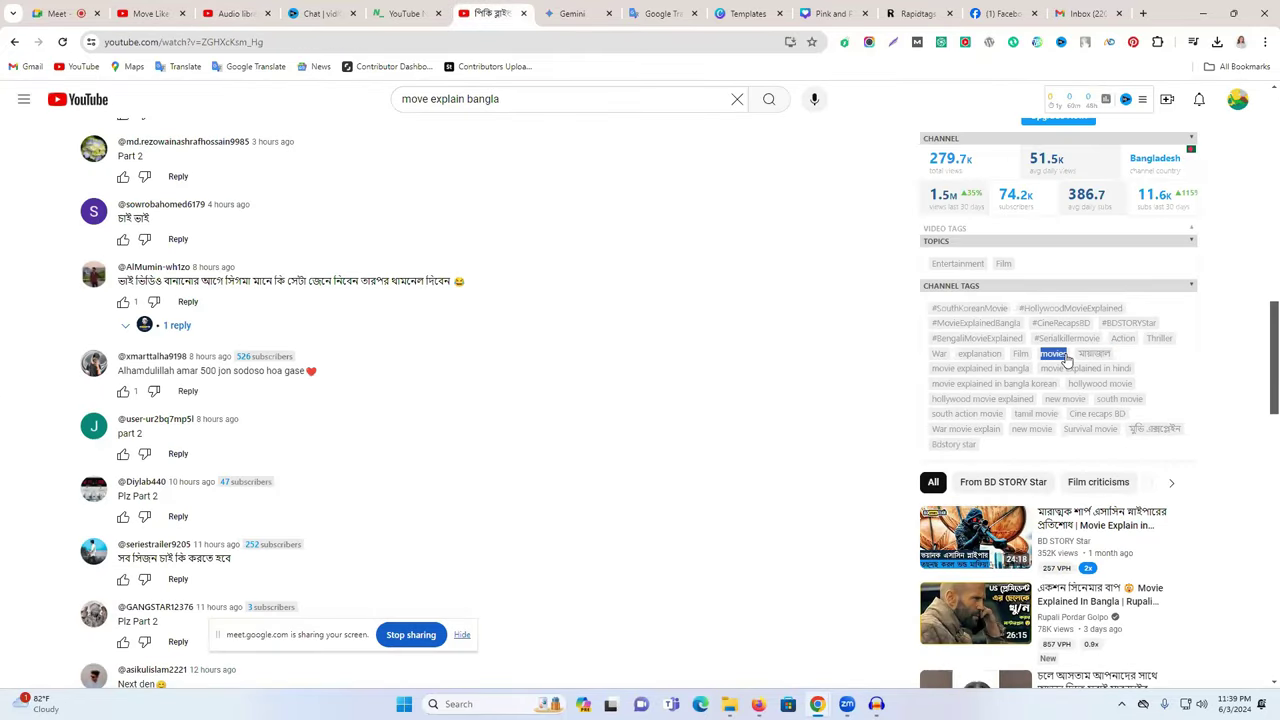
left_click(248, 13)
key("ctrl+v")
left_click(508, 20)
left_click_drag(1011, 356, 1033, 358)
left_click(240, 13)
key("ctrl+v")
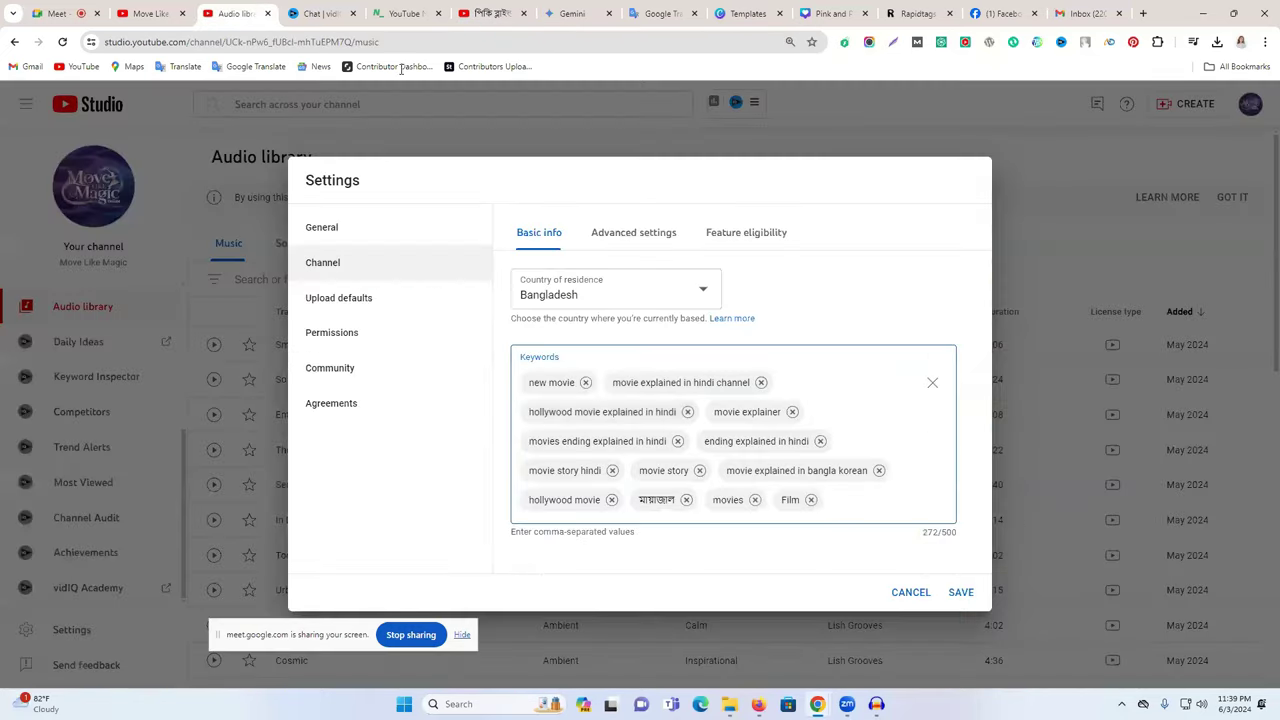
left_click(510, 6)
left_click_drag(958, 354, 1005, 357)
left_click(245, 13)
key("ctrl+v")
- Add the 'War' and 'Action' tags as channel keywords
left_click(490, 13)
left_click_drag(932, 356, 960, 363)
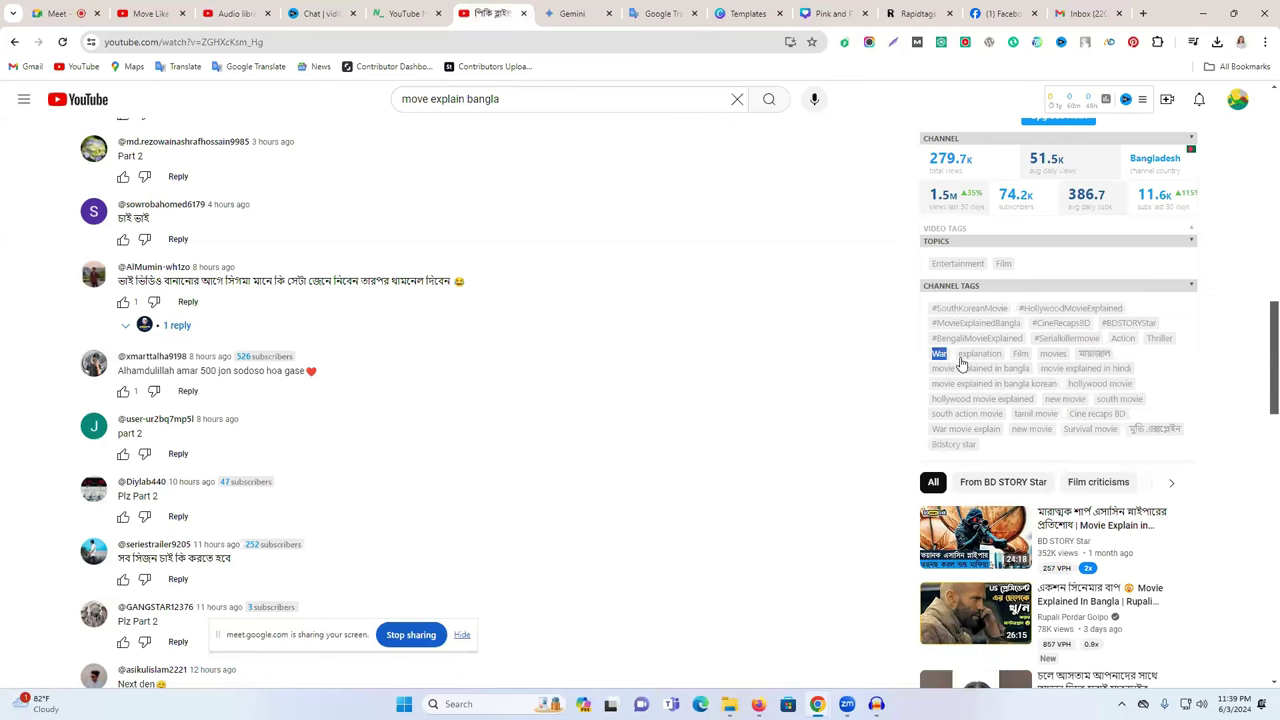
left_click(235, 13)
key("ctrl+v")
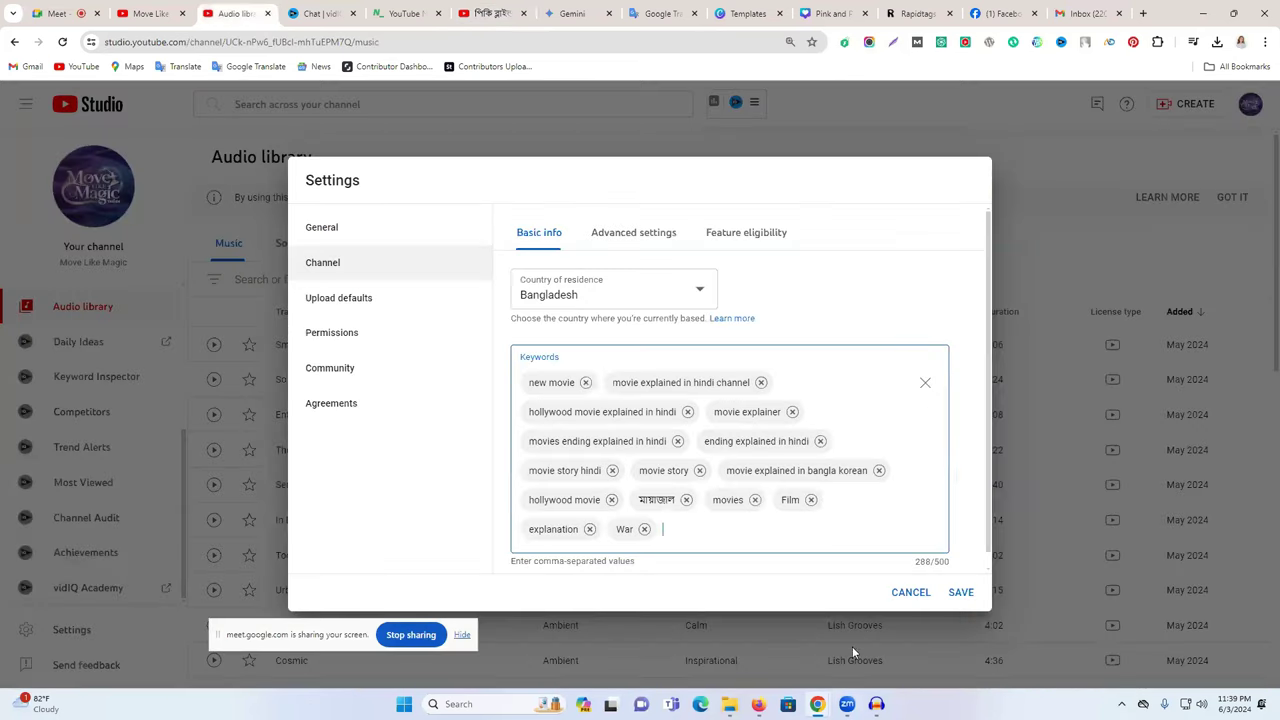
left_click(500, 13)
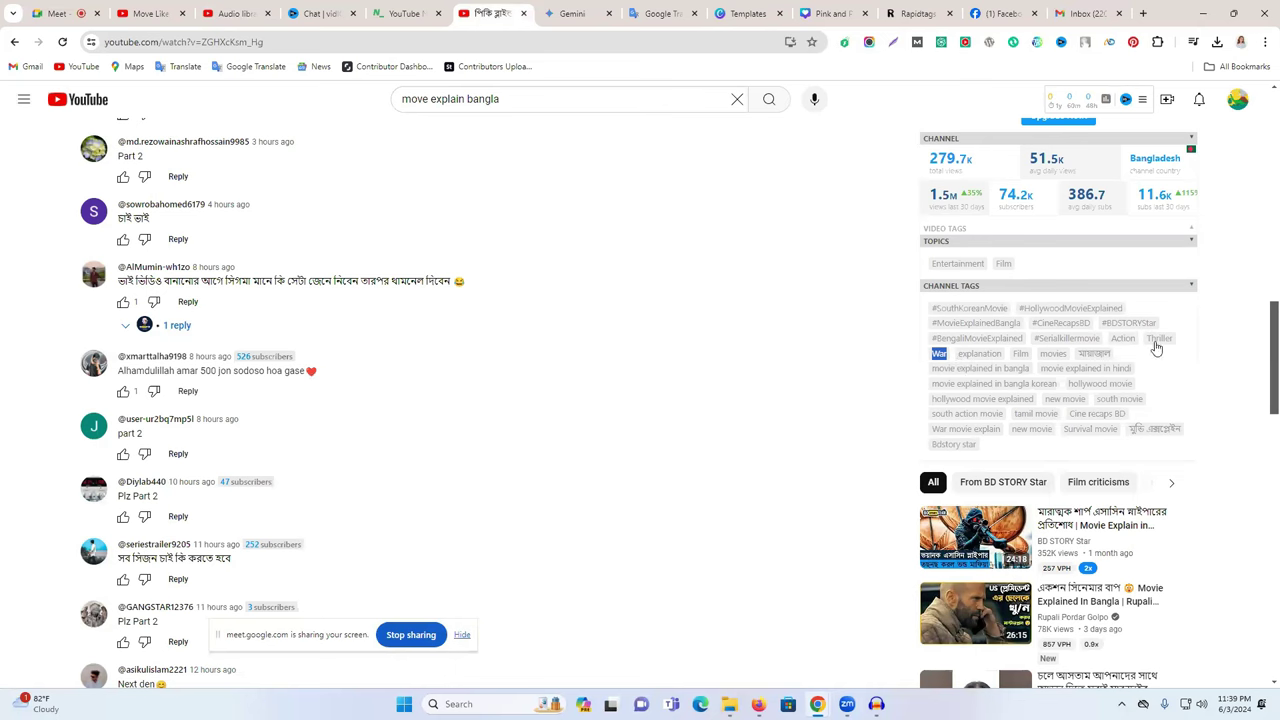
double_click(1122, 339)
left_click(220, 8)
key("ctrl+v")
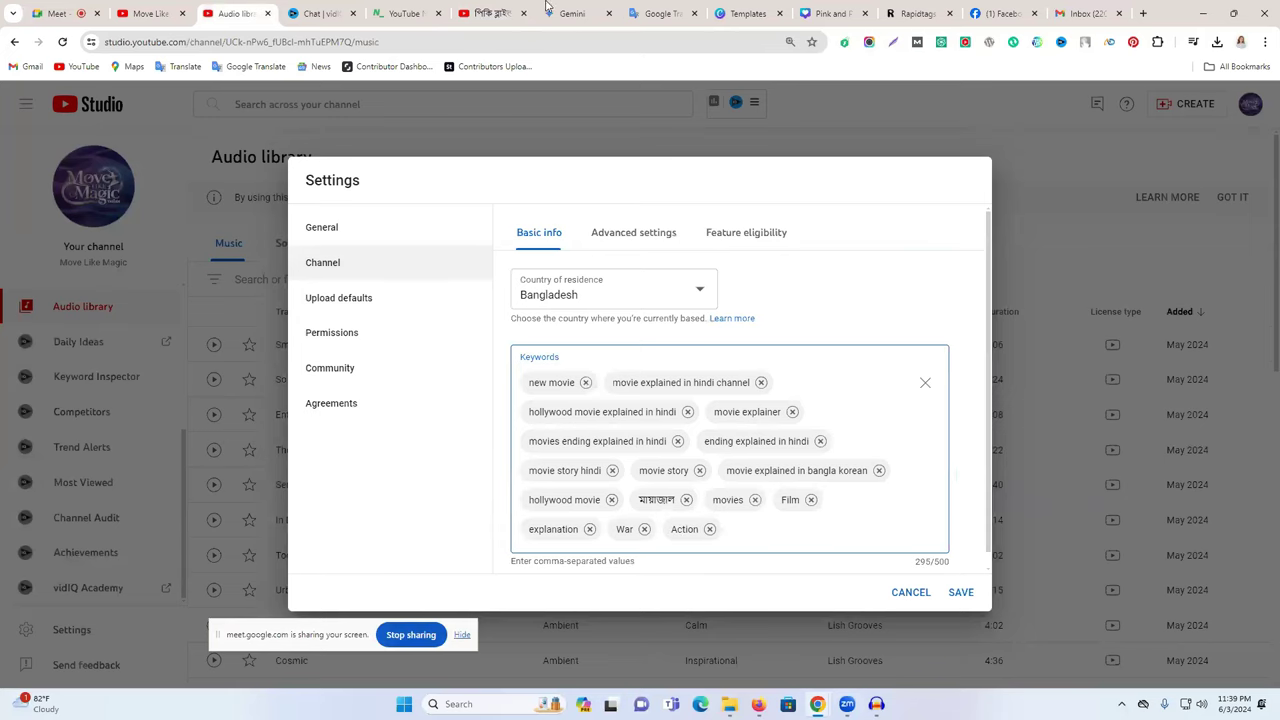
- Add the 'Thriller' and 'মুভি এক্সপ্লেইন' tags as channel keywords
left_click(493, 13)
left_click_drag(1185, 342, 1142, 340)
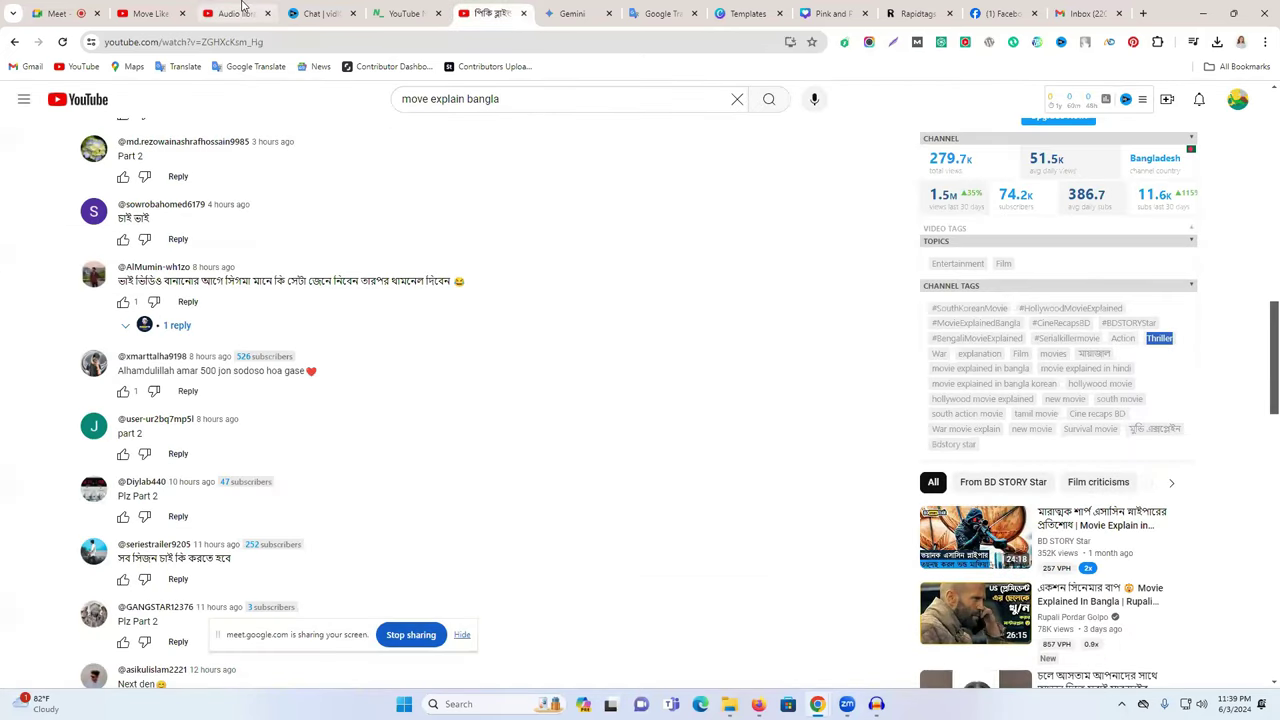
left_click(232, 13)
key("ctrl+v")
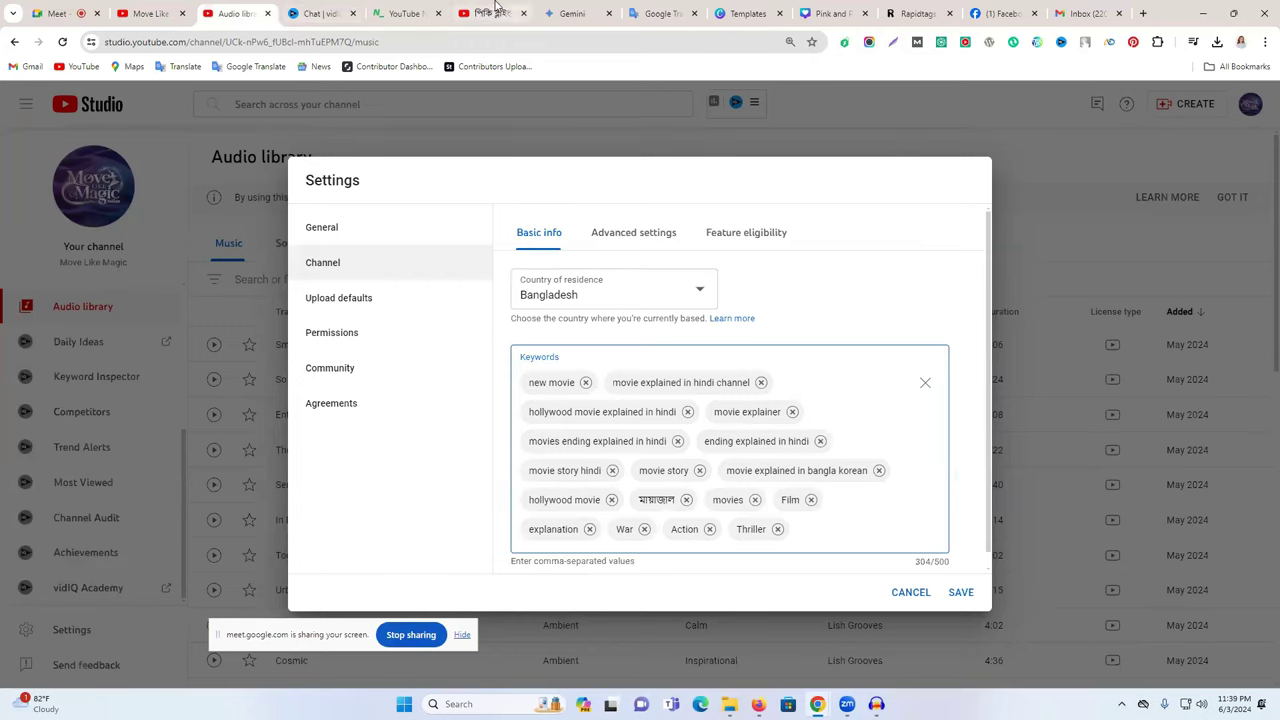
left_click(498, 10)
left_click_drag(1182, 433, 1136, 432)
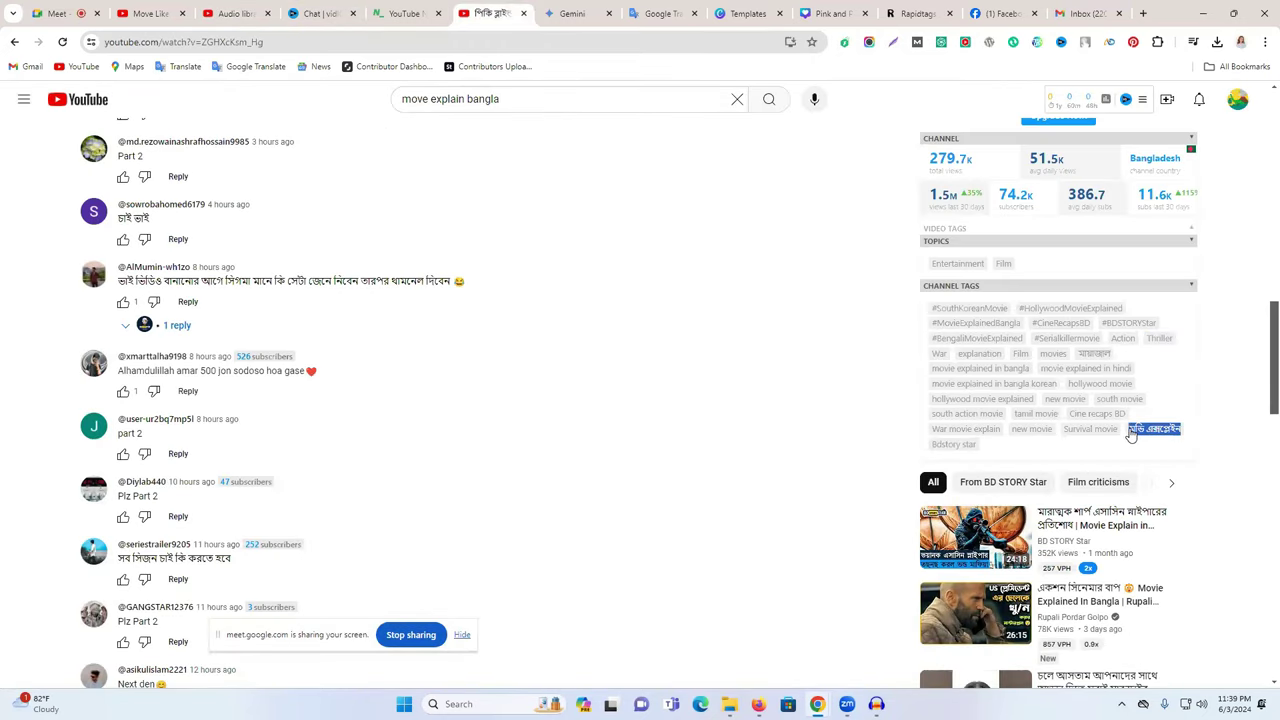
left_click(250, 18)
key("ctrl+v")
key("Return")
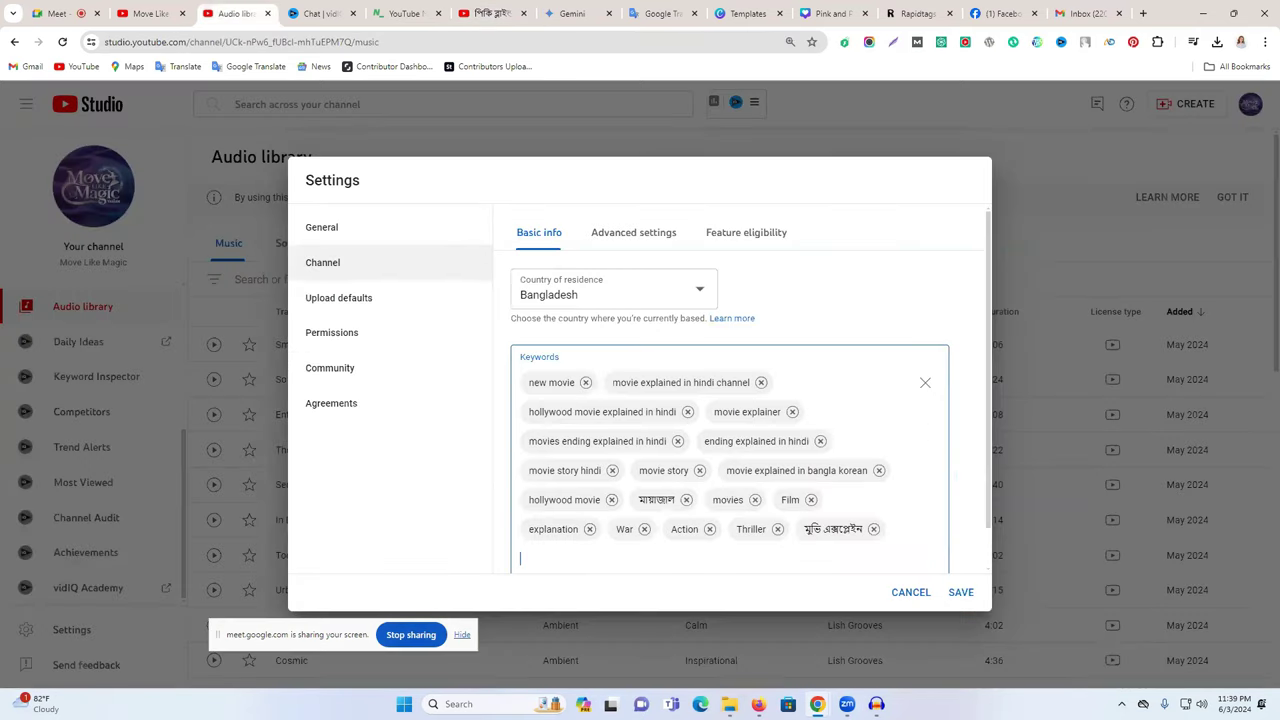
- Add 'south action movie' and 'War movie explain', reaching 363/500 keyword characters
left_click(492, 13)
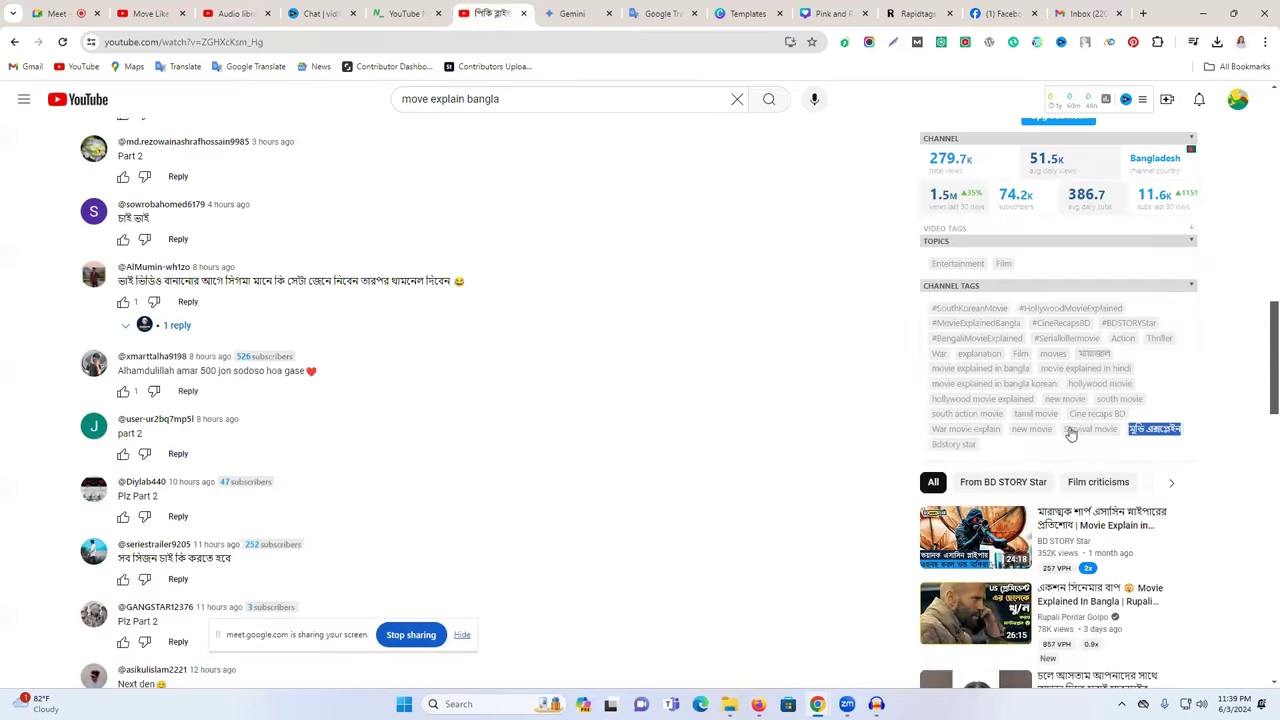
left_click(1100, 400)
left_click(1158, 401)
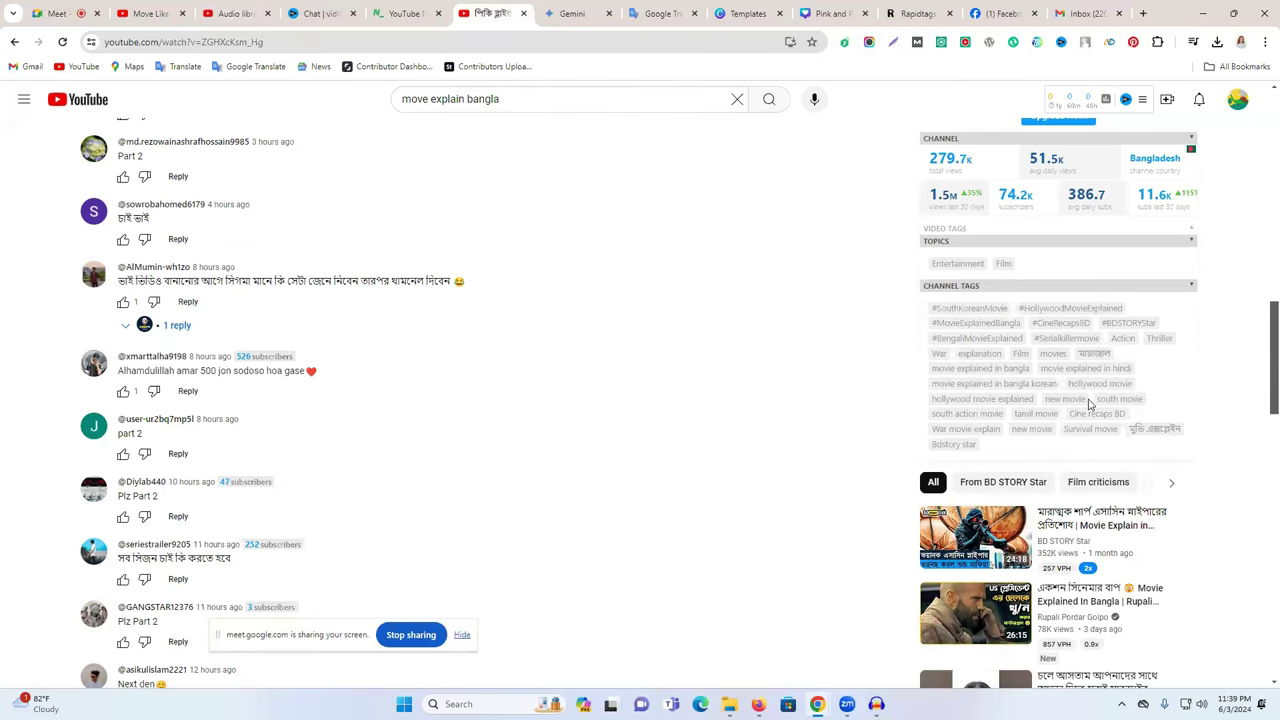
left_click_drag(932, 414, 1003, 420)
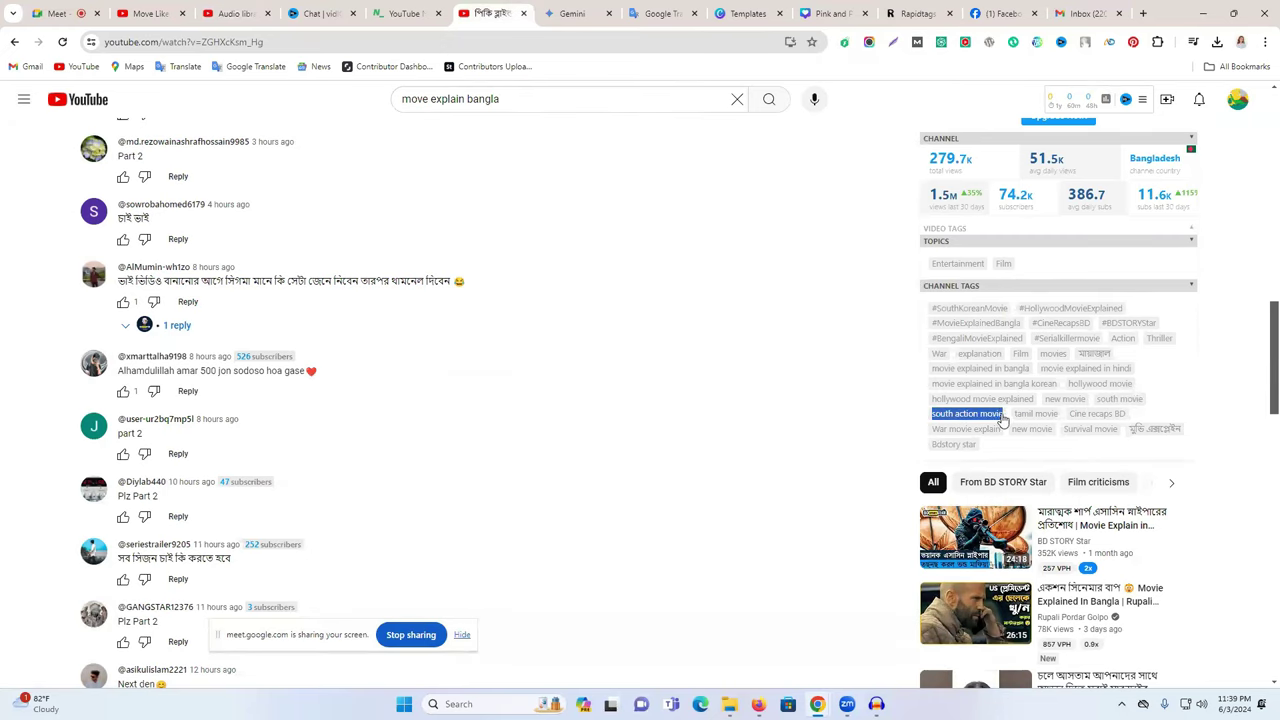
key("ctrl+c")
left_click(257, 10)
key("ctrl+v")
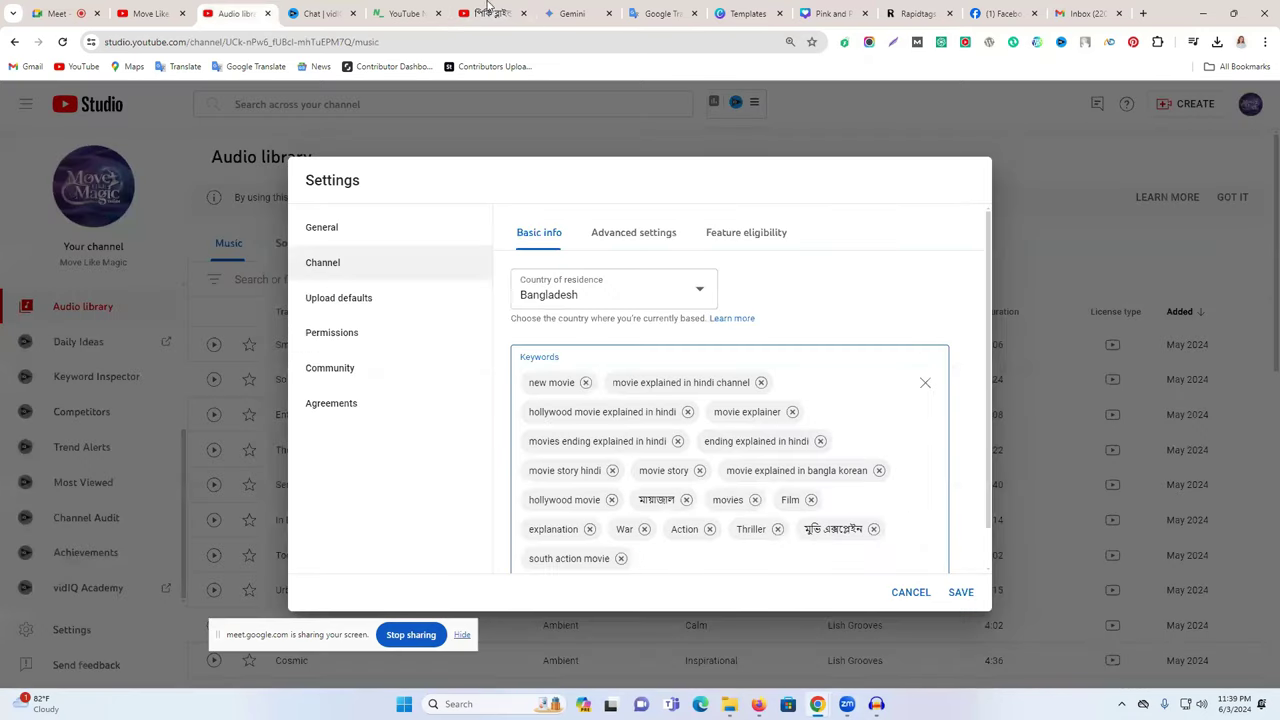
left_click(490, 10)
left_click_drag(931, 430, 1001, 433)
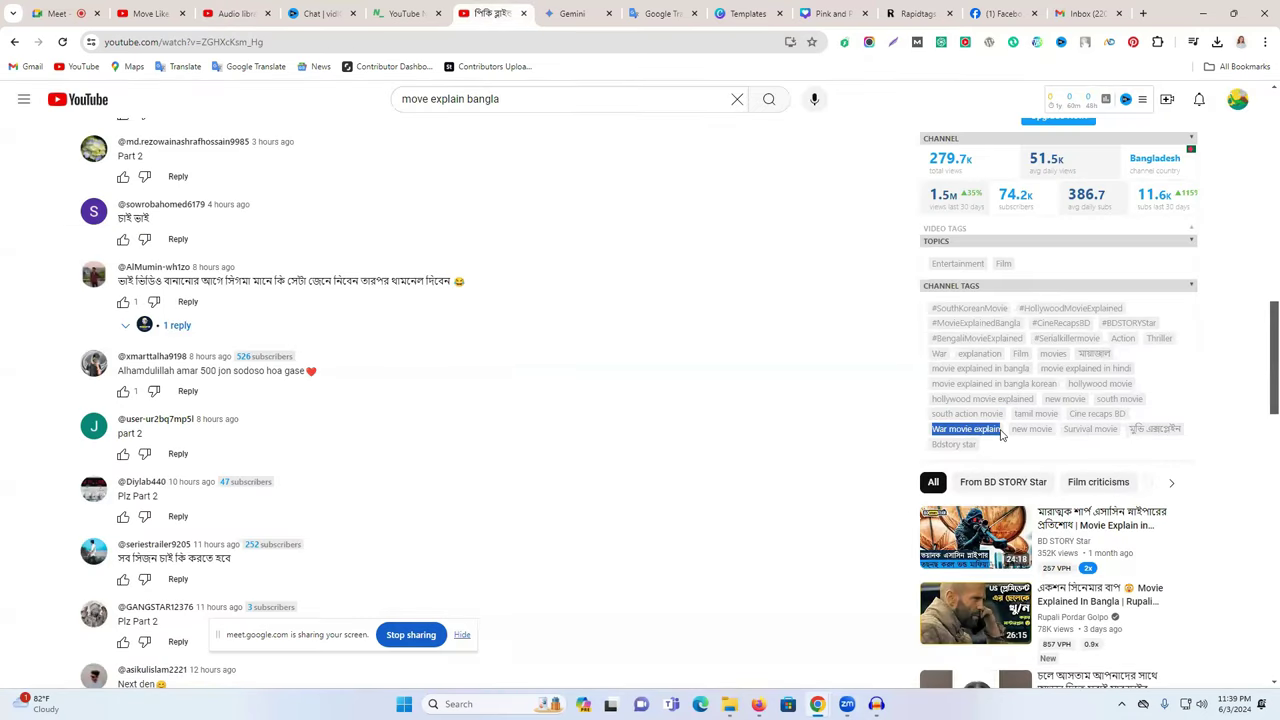
key("ctrl+c")
left_click(255, 12)
key("ctrl+v")
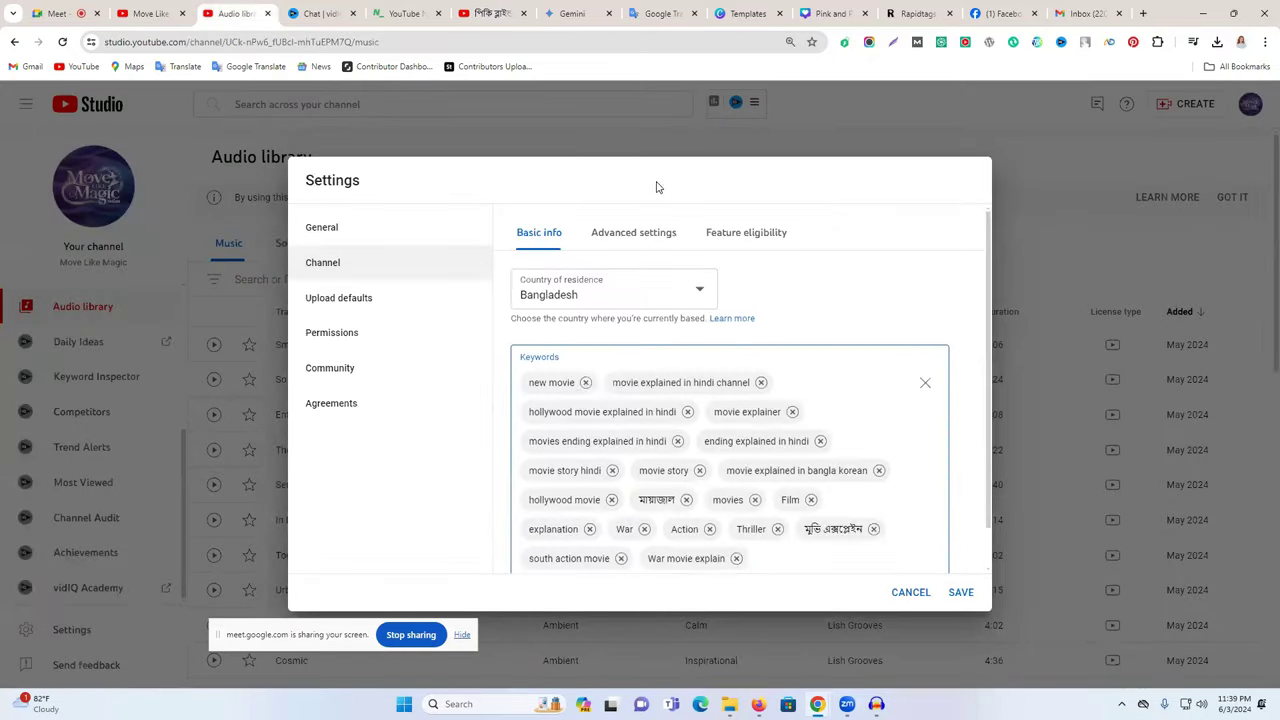
double_click(940, 546)
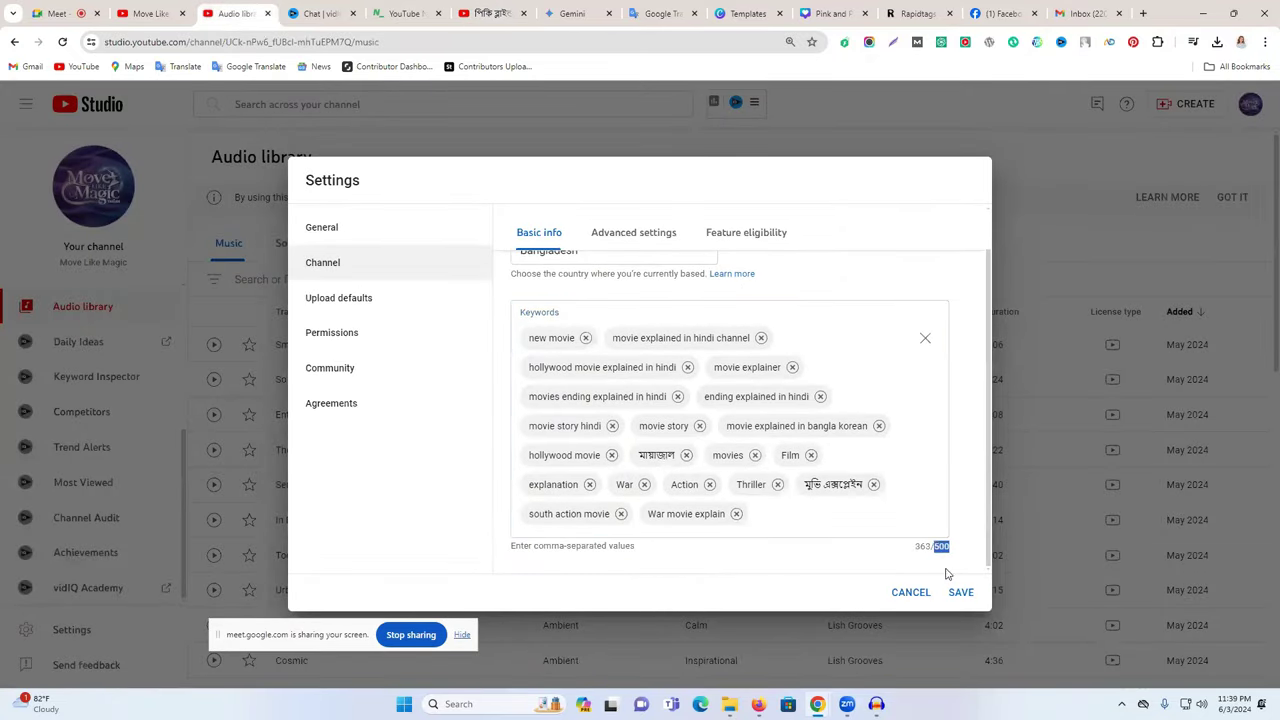
- Save the channel keywords and return to Settings > Channel
left_click(960, 592)
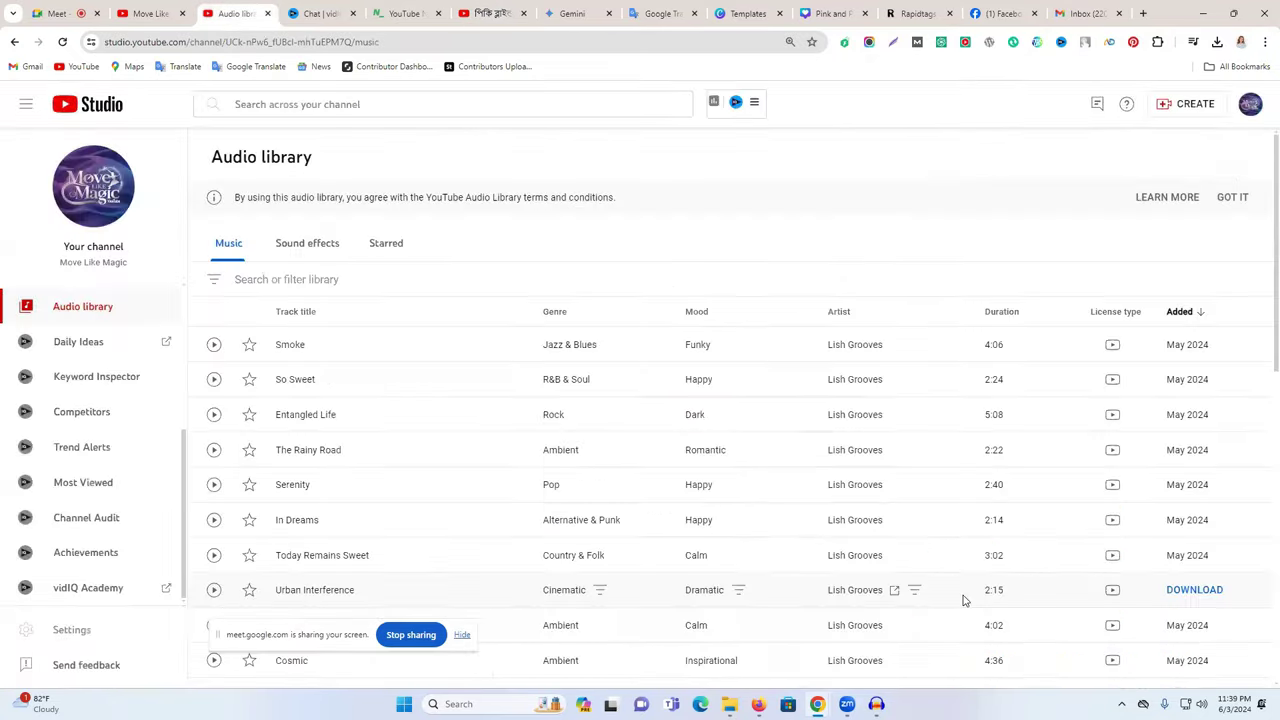
left_click(62, 630)
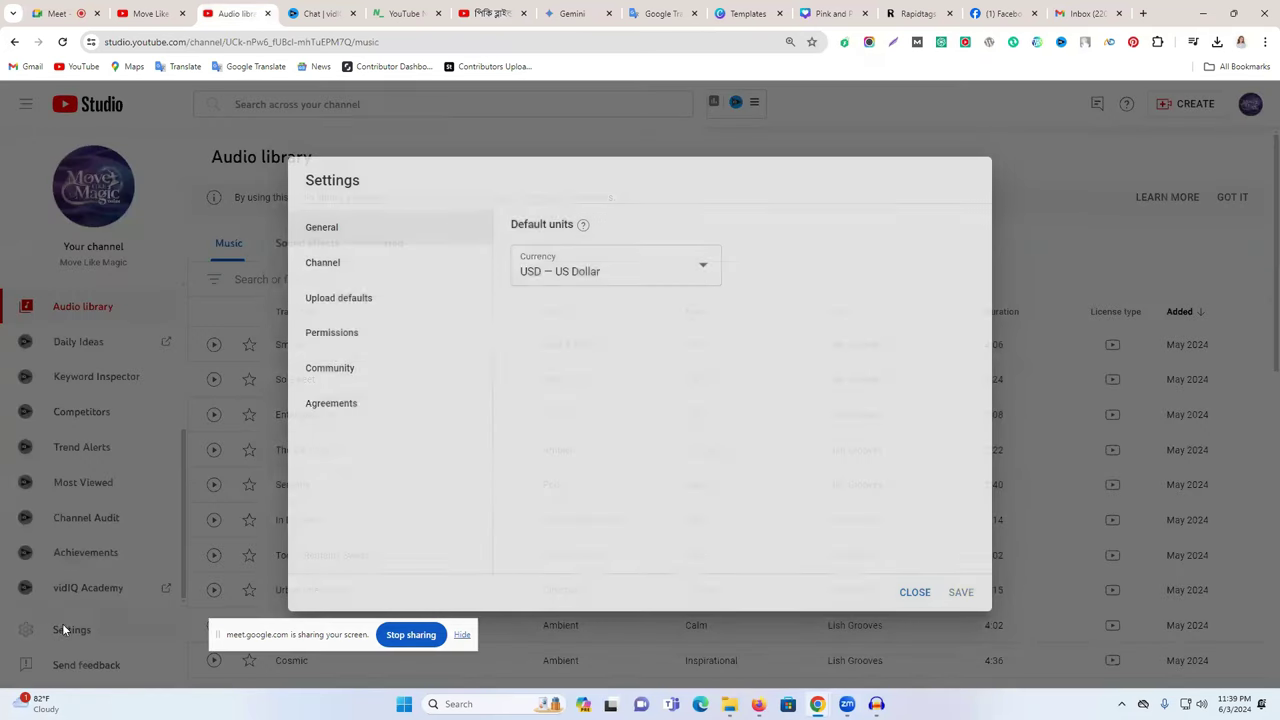
left_click(350, 276)
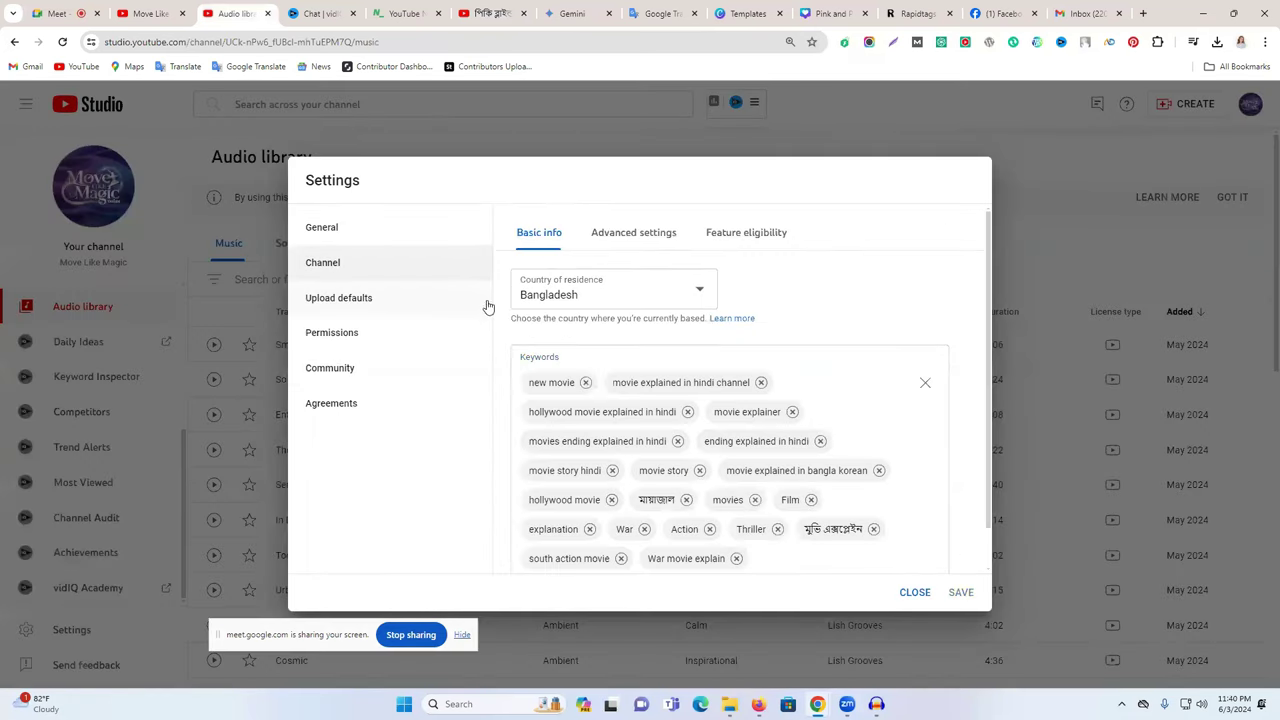
- Review Advanced settings, then view Feature eligibility with standard features enabled
scroll(634, 465, "down", 1)
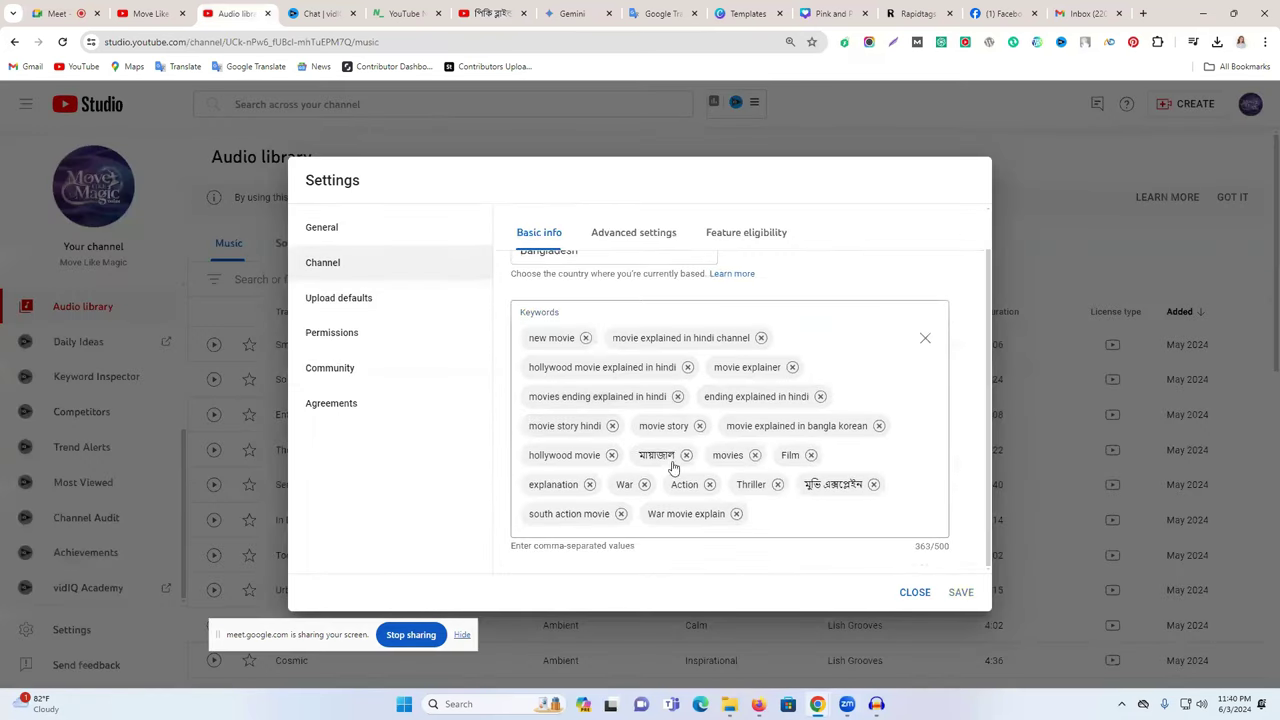
left_click(619, 237)
scroll(645, 343, "up", 1)
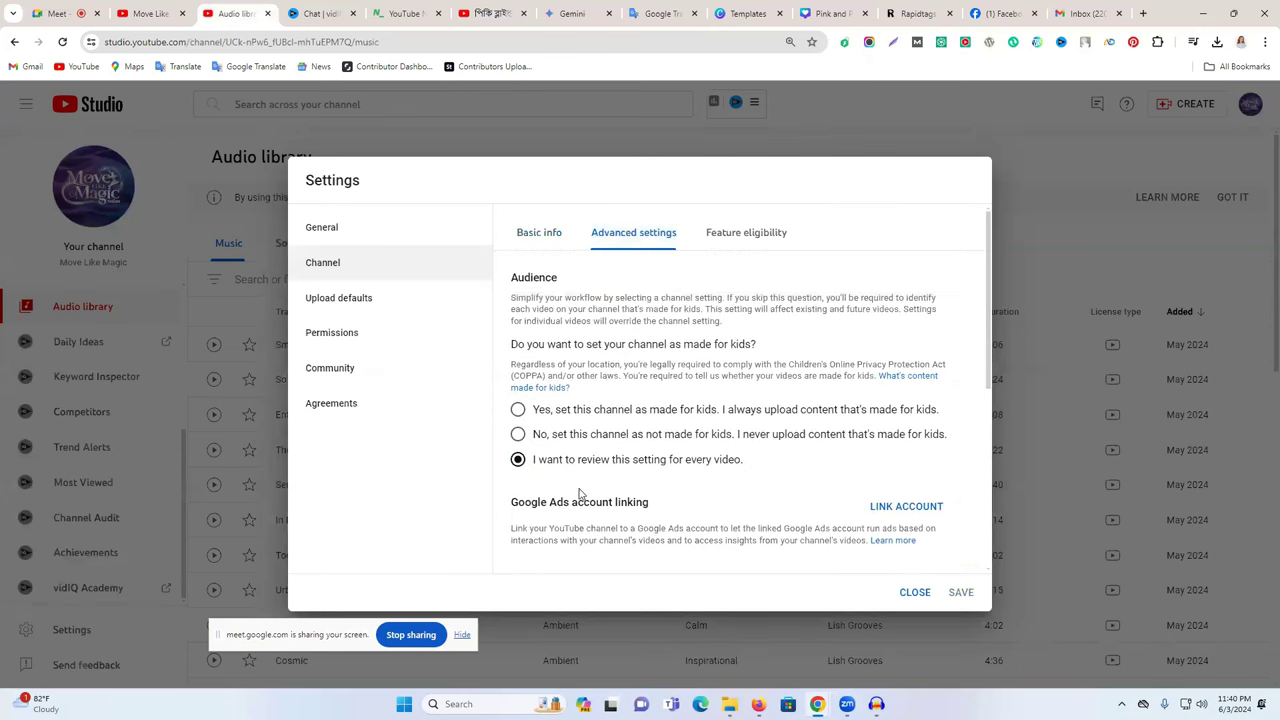
left_click_drag(543, 502, 654, 503)
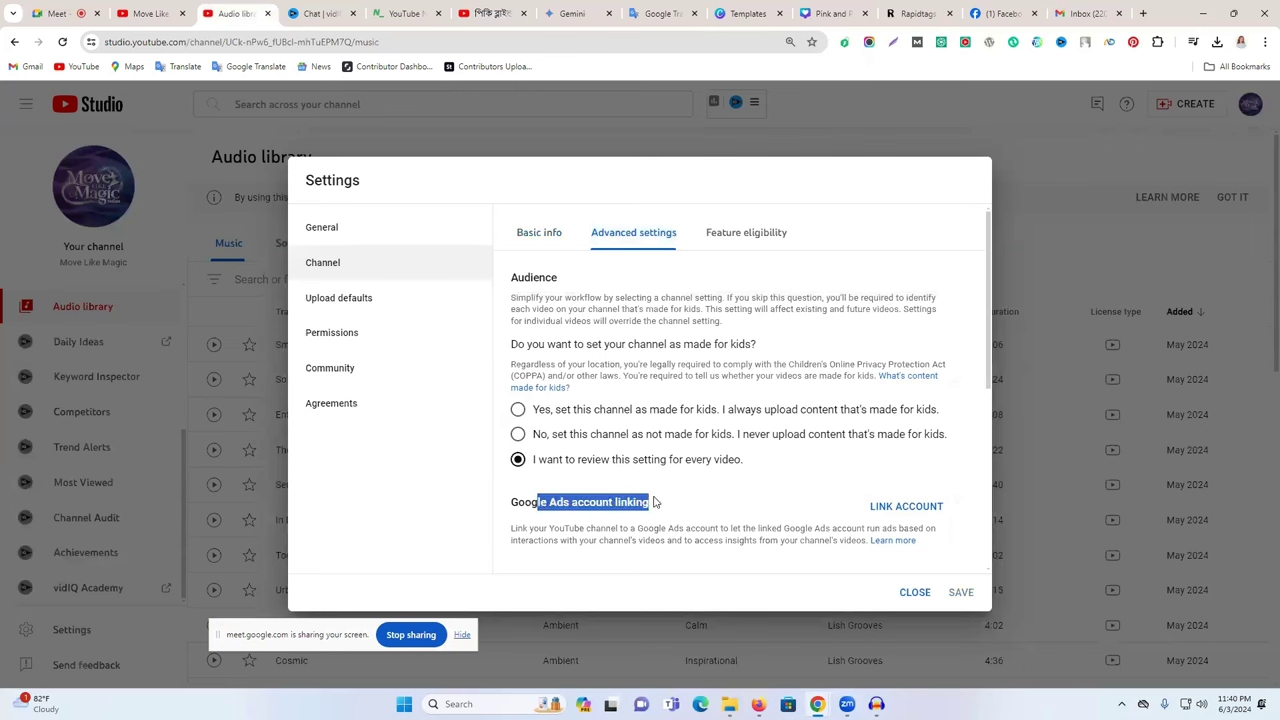
scroll(880, 512, "down", 3)
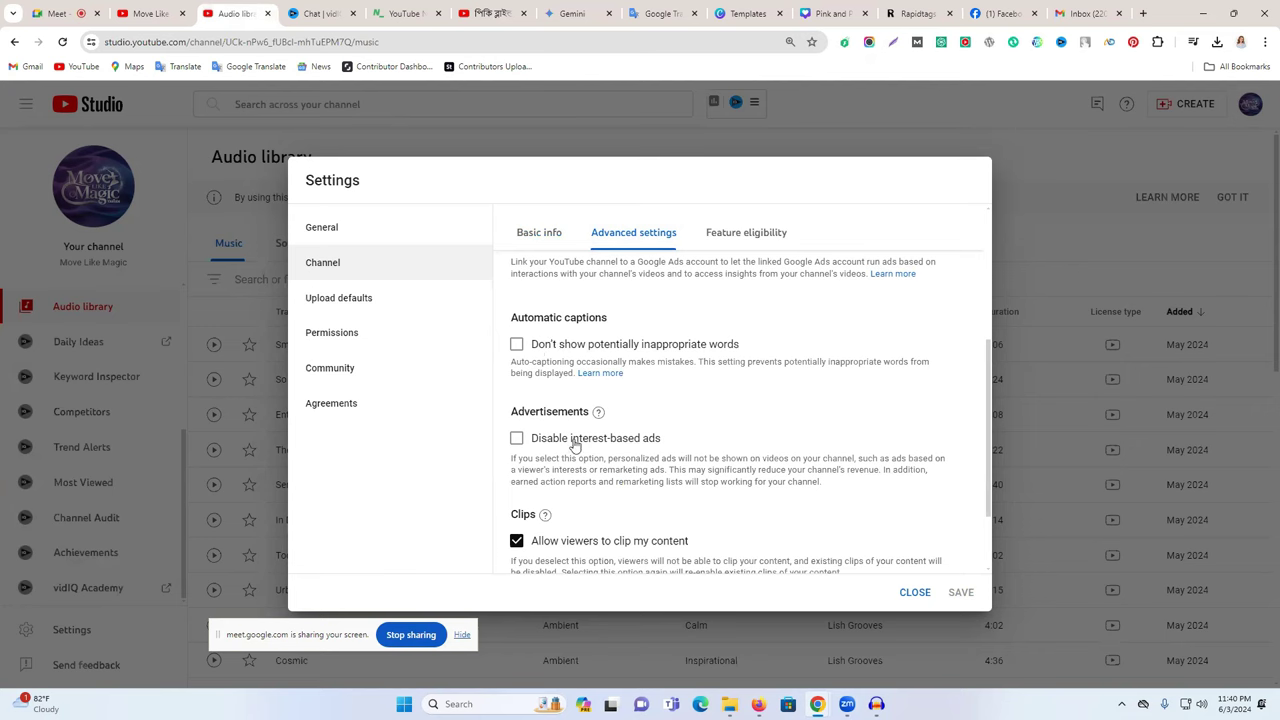
scroll(610, 448, "down", 2)
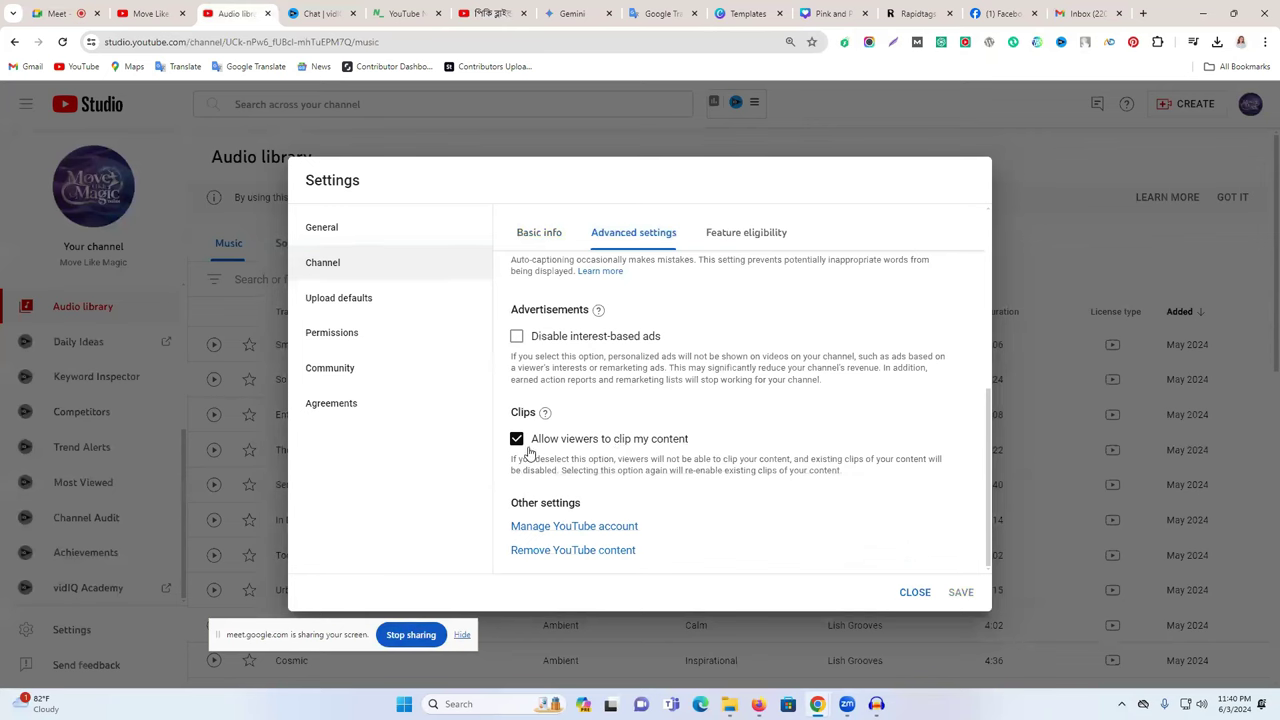
scroll(631, 494, "up", 2)
scroll(631, 490, "up", 3)
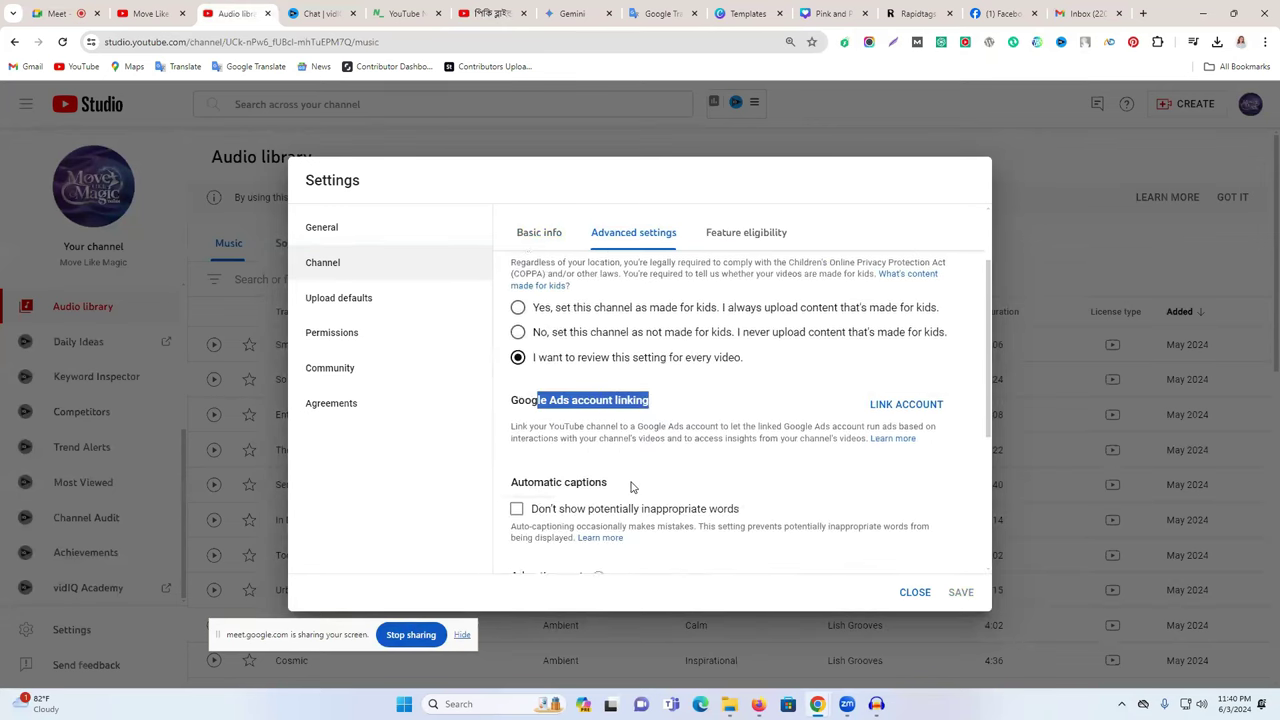
left_click(747, 238)
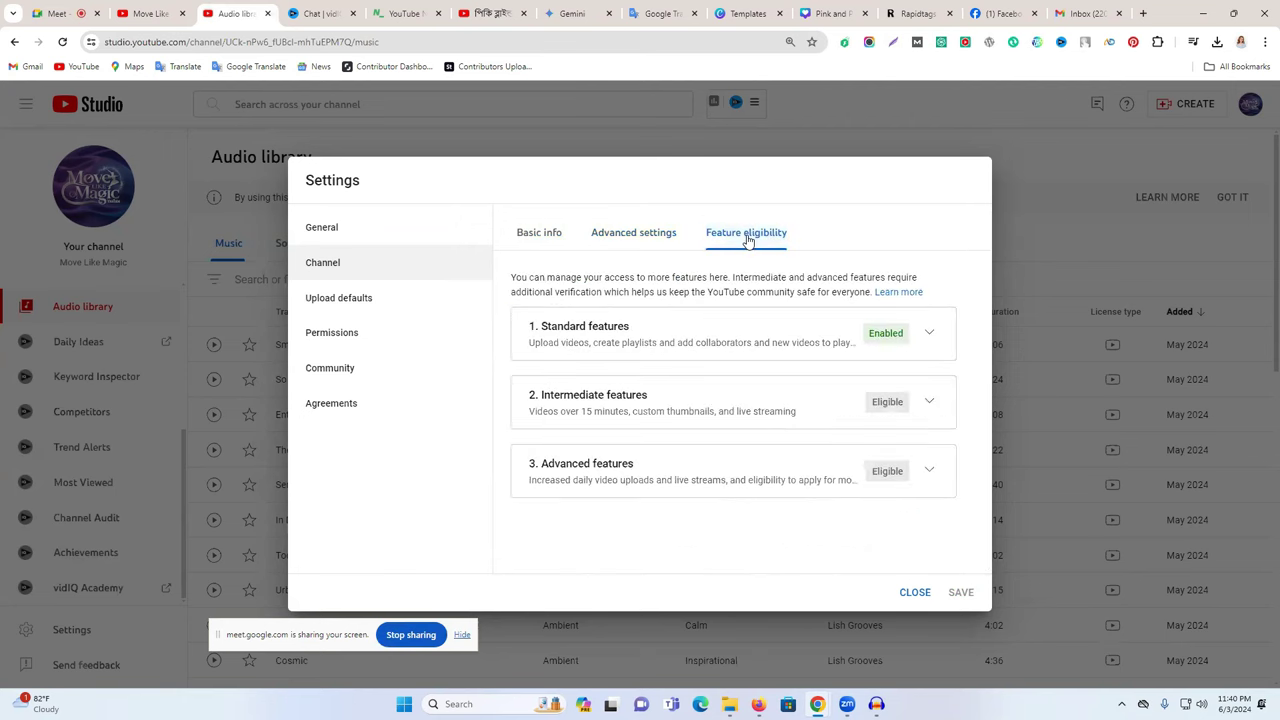
- Expand Intermediate features and highlight the 'Videos longer than 15 minutes' feature
left_click(929, 404)
scroll(650, 430, "down", 1)
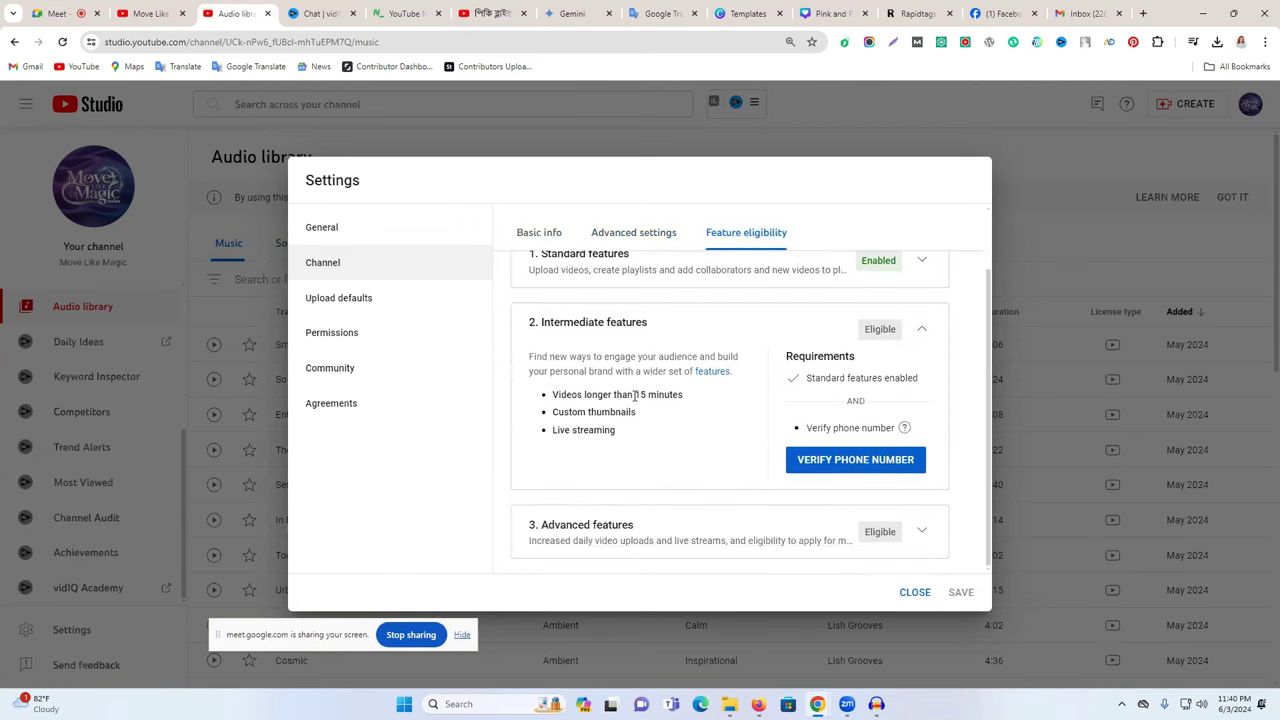
triple_click(633, 395)
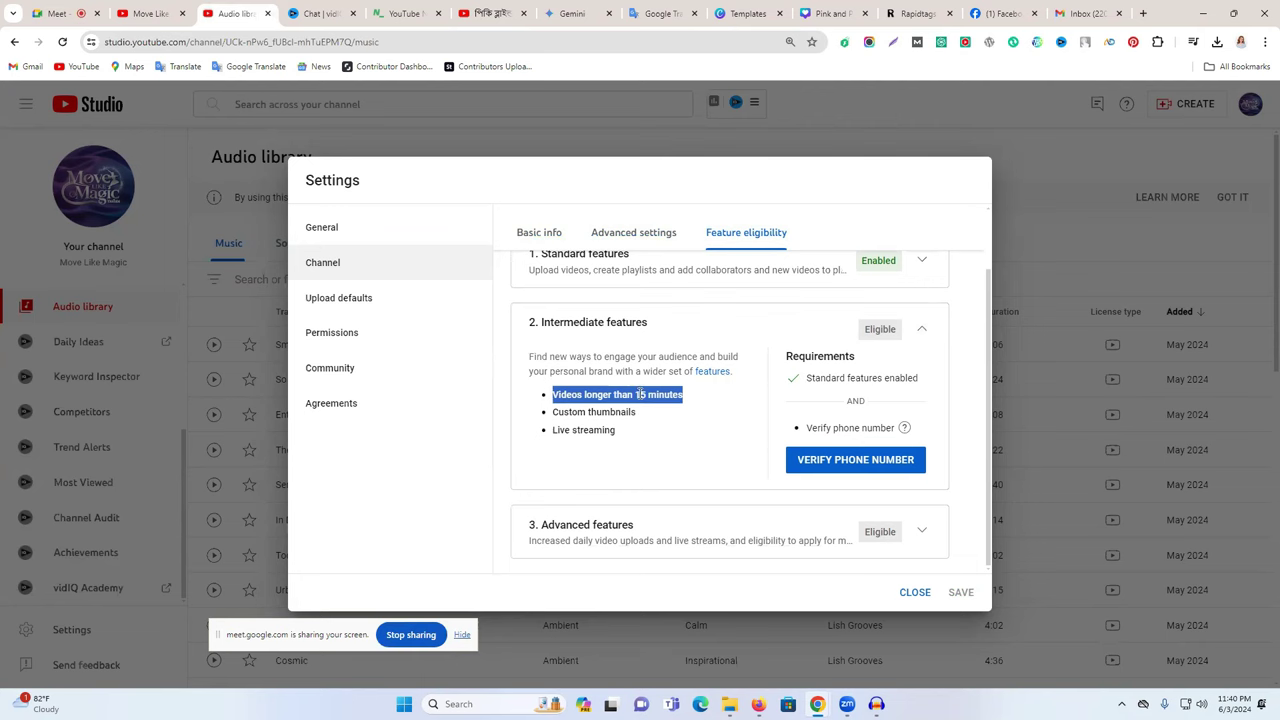
- Expand Advanced features and review the Valid ID and Video verification requirement help
left_click(921, 532)
left_click_drag(578, 372, 877, 490)
left_click(848, 465)
triple_click(822, 465)
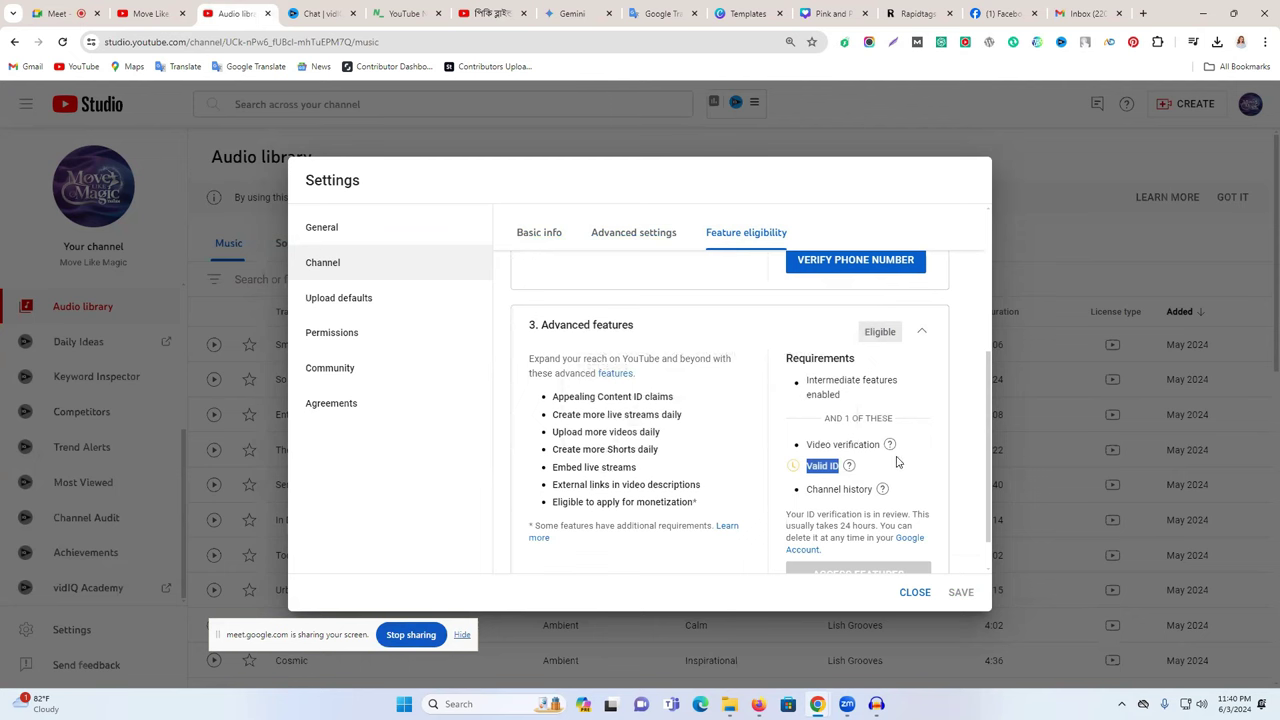
triple_click(845, 444)
triple_click(826, 466)
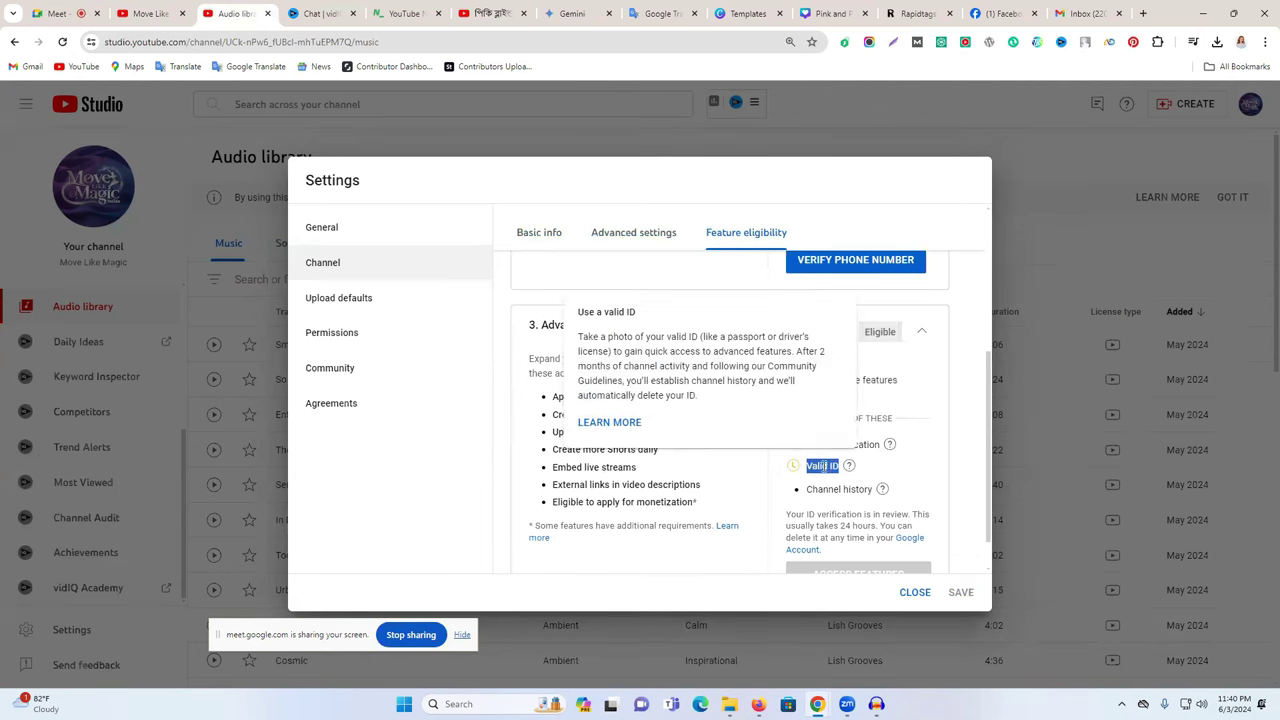
scroll(850, 480, "down", 1)
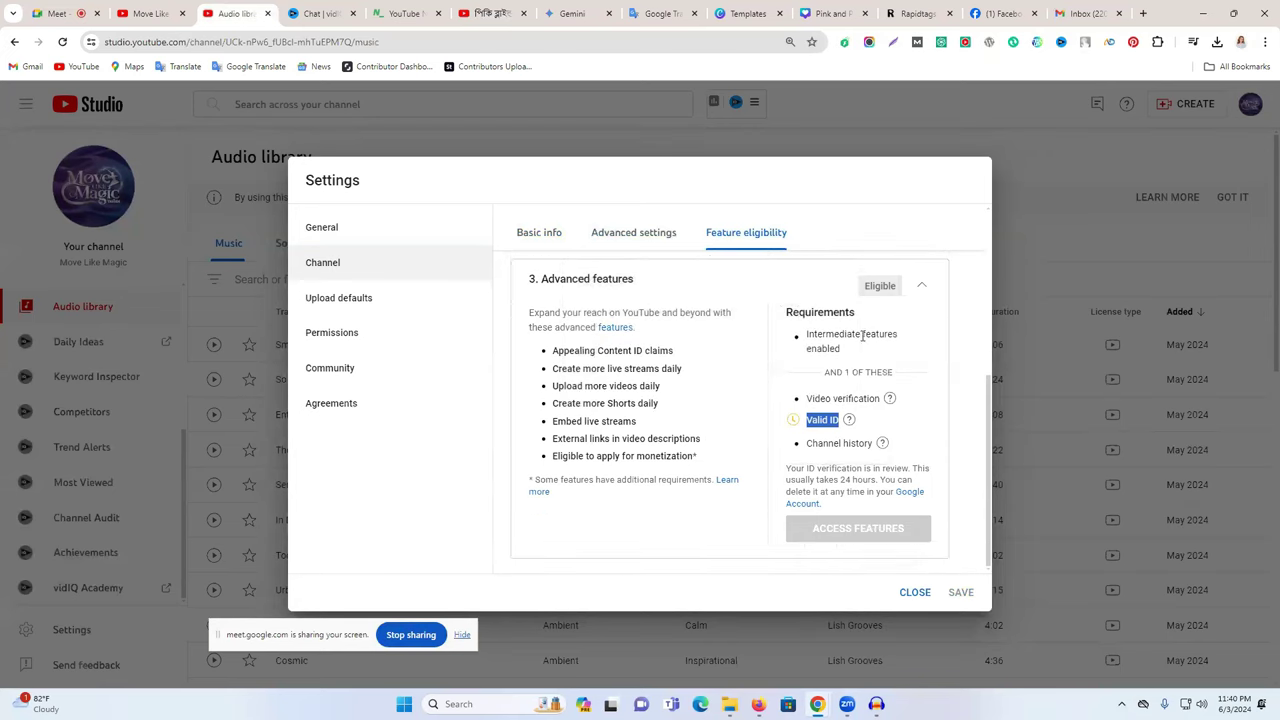
scroll(864, 450, "up", 3)
scroll(866, 560, "down", 3)
left_click(395, 305)
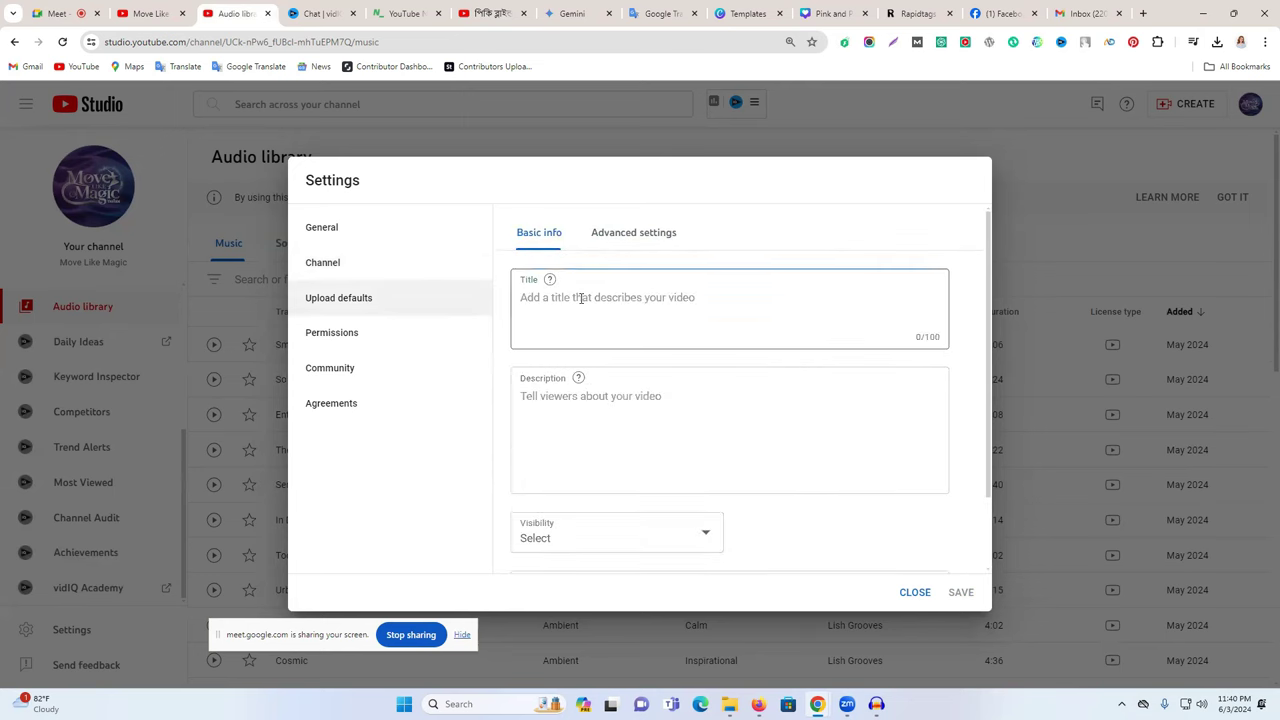
- Check the Upload defaults description and Visibility, leaving both empty, then view Advanced settings
left_click(557, 409)
scroll(589, 429, "down", 2)
left_click(570, 455)
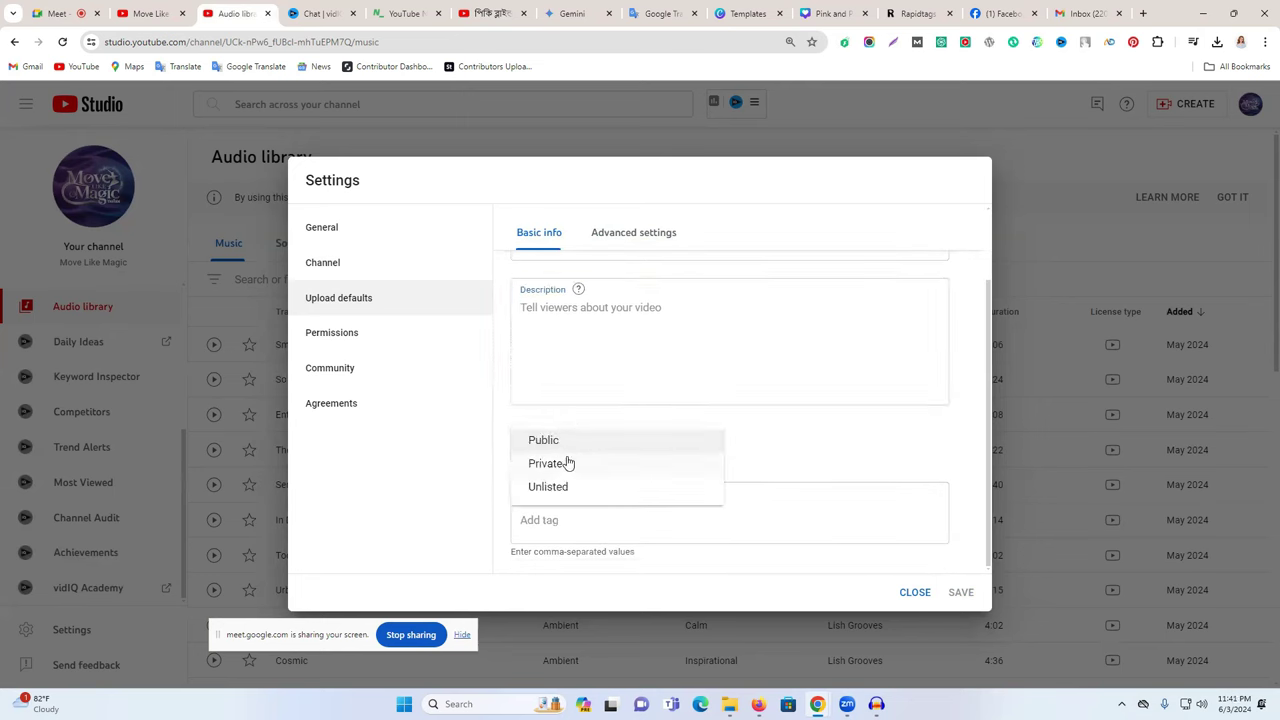
left_click(566, 530)
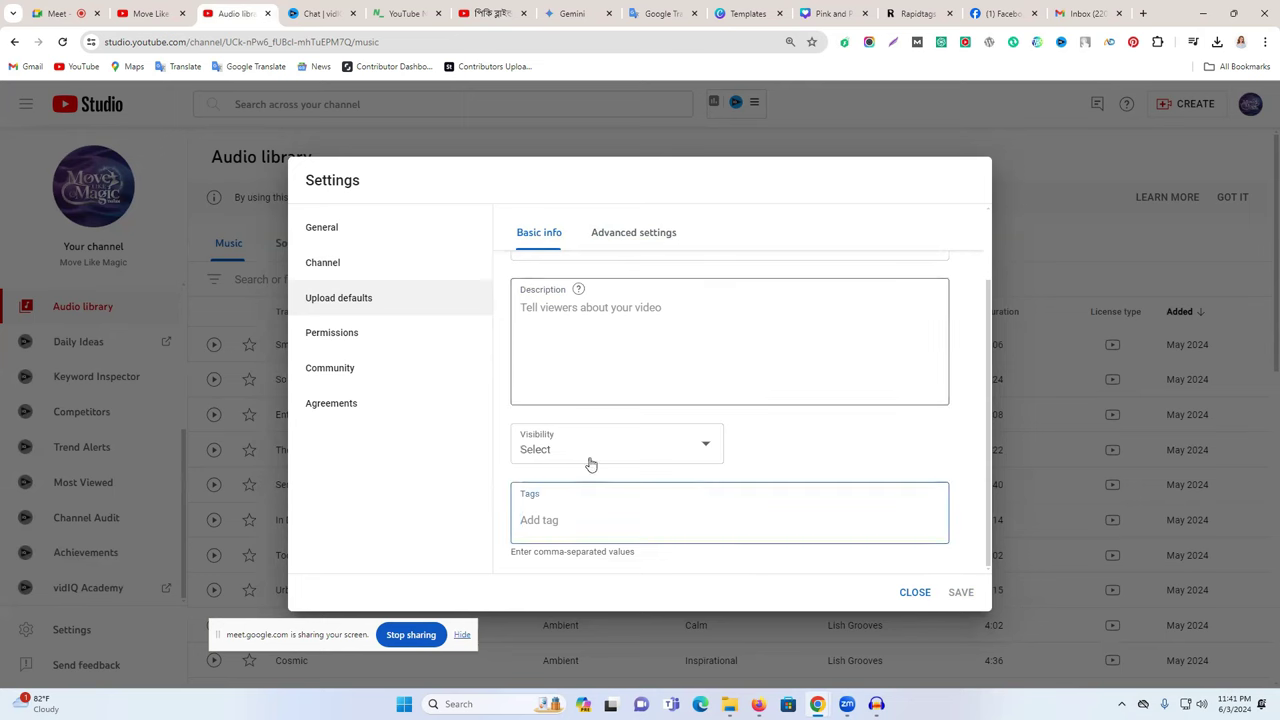
scroll(595, 475, "up", 2)
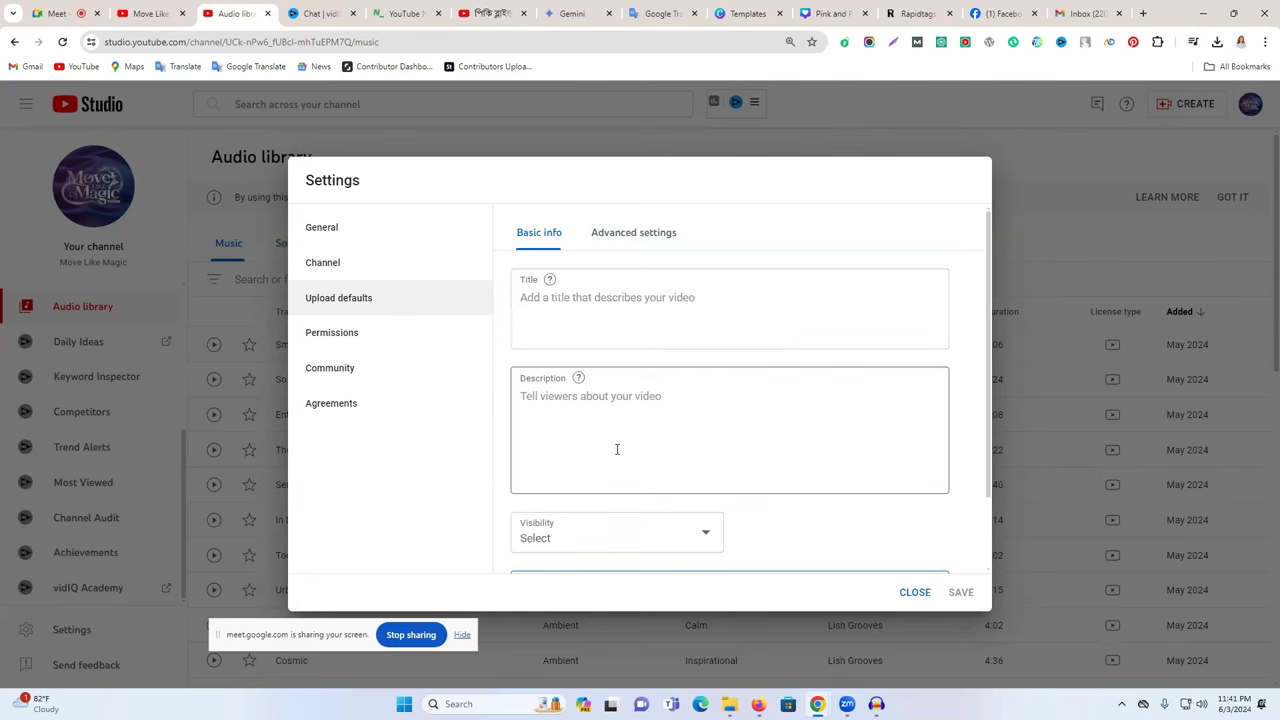
left_click(618, 240)
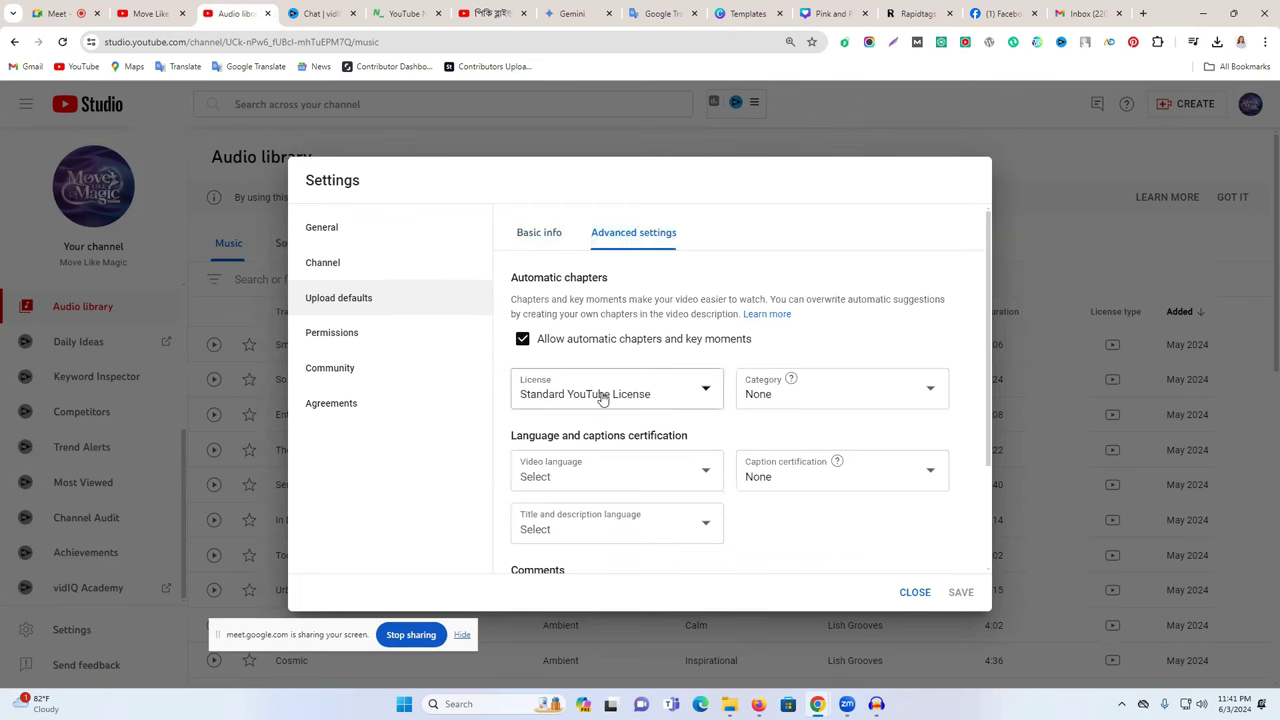
- Keep Standard YouTube License and set the default category to Film & Animation
left_click(636, 405)
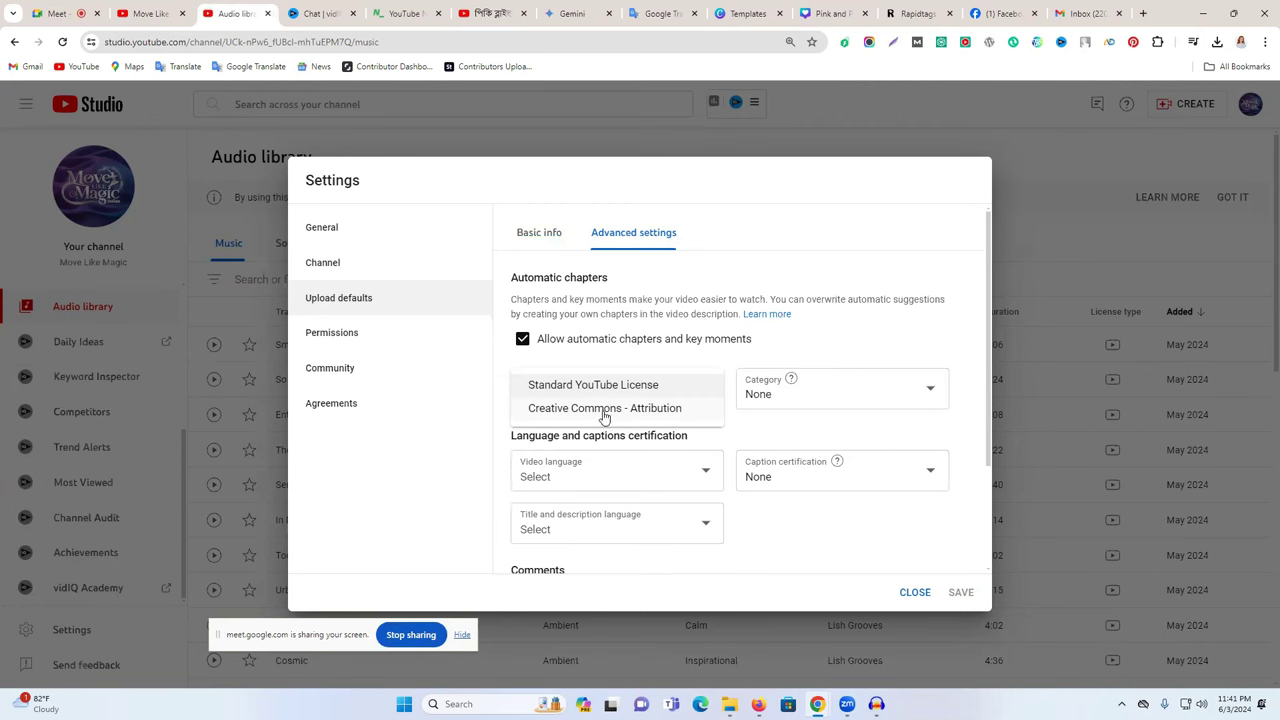
left_click(799, 398)
left_click(790, 398)
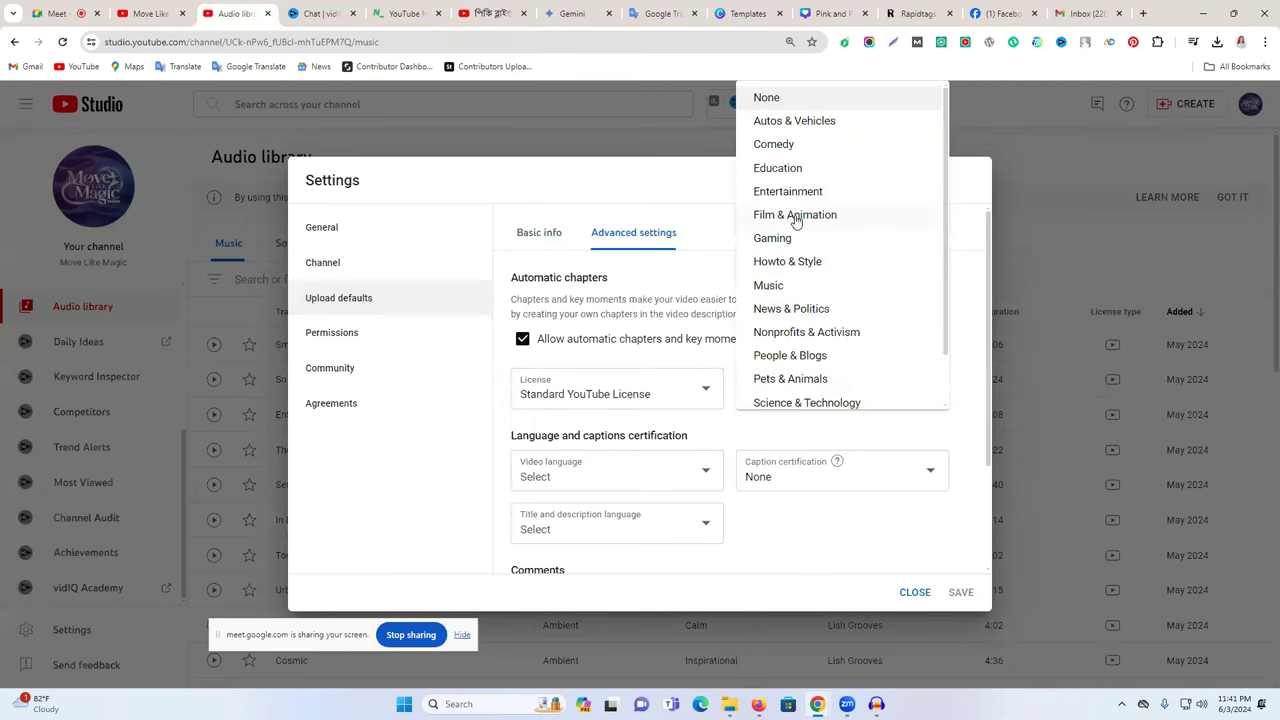
left_click(954, 310)
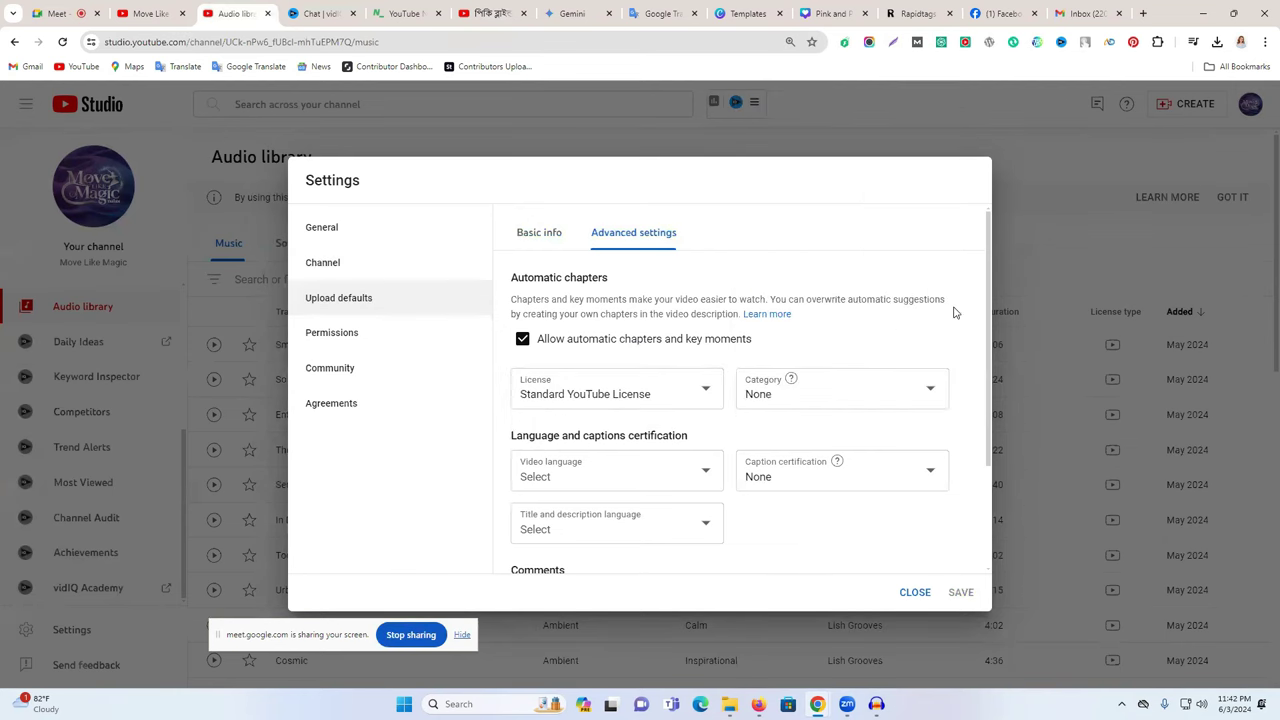
left_click(777, 400)
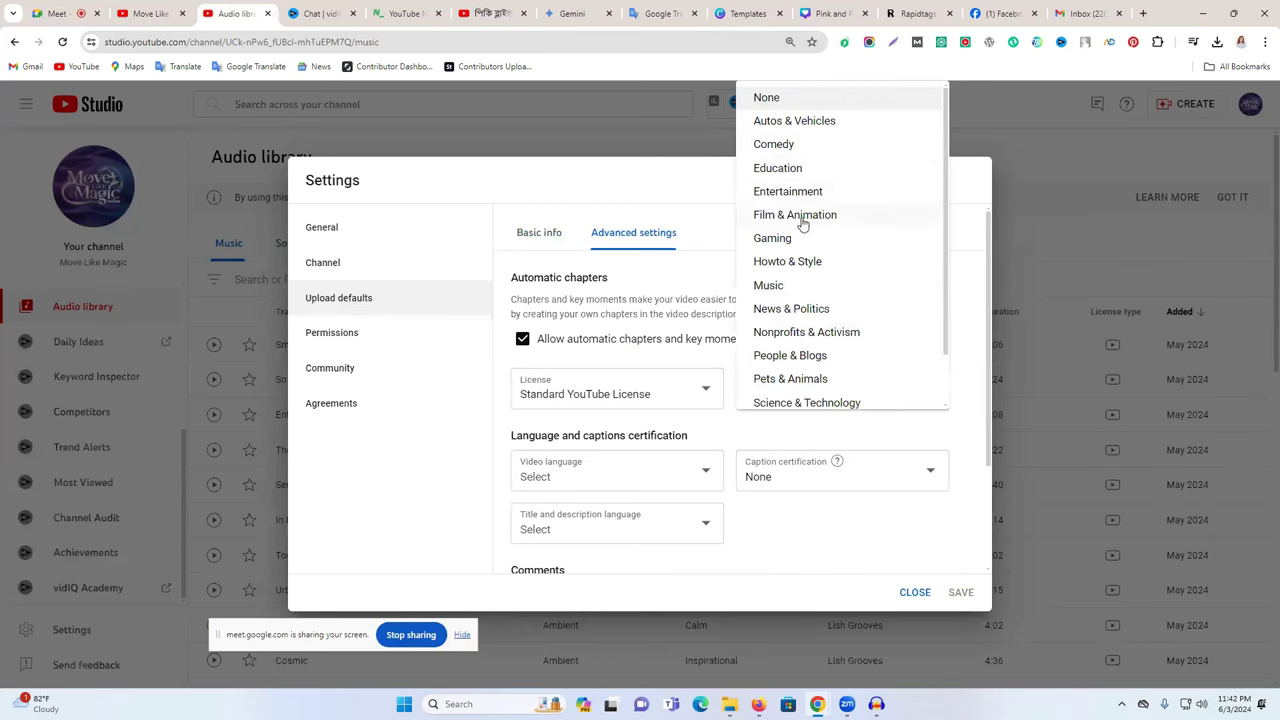
left_click(803, 220)
- Review video language and caption certification, leaving language unchanged and certification as None
left_click(565, 476)
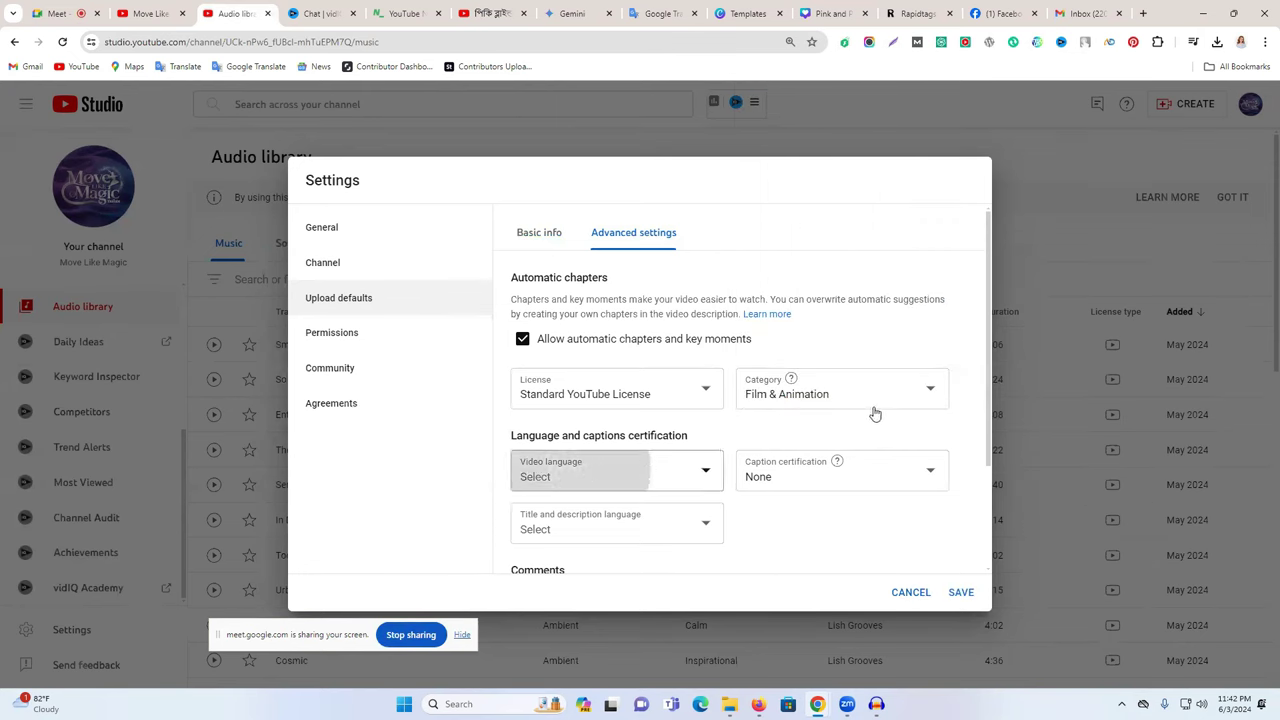
left_click(937, 349)
scroll(911, 363, "down", 2)
left_click(810, 346)
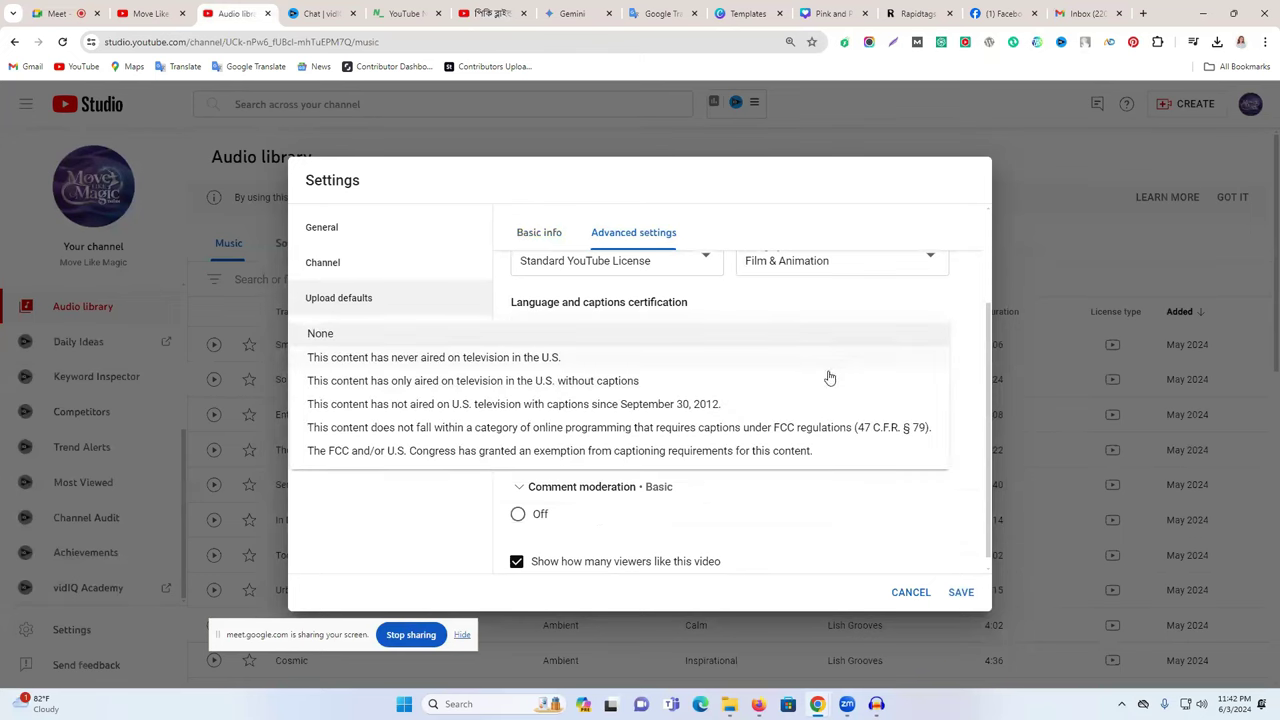
left_click(881, 304)
scroll(580, 431, "down", 1)
- Leave title and description language unset and change comment moderation from Basic to Hold all
left_click(578, 393)
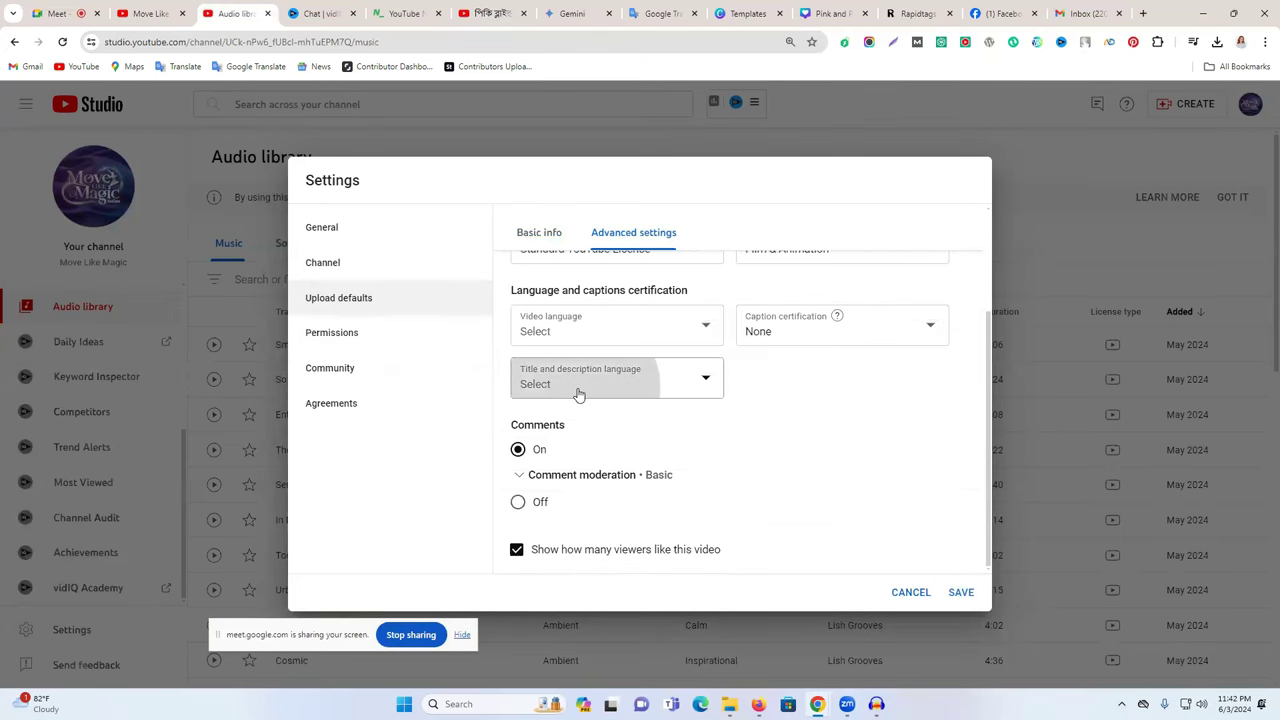
left_click(838, 418)
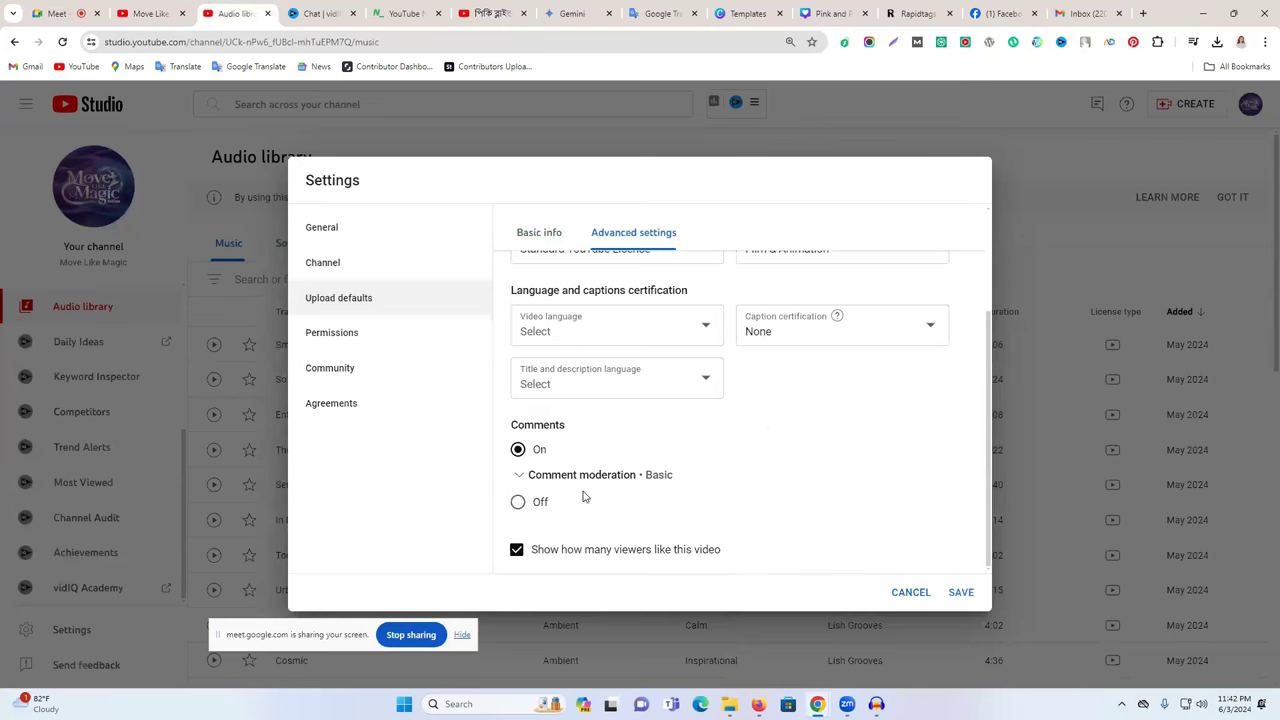
left_click(522, 478)
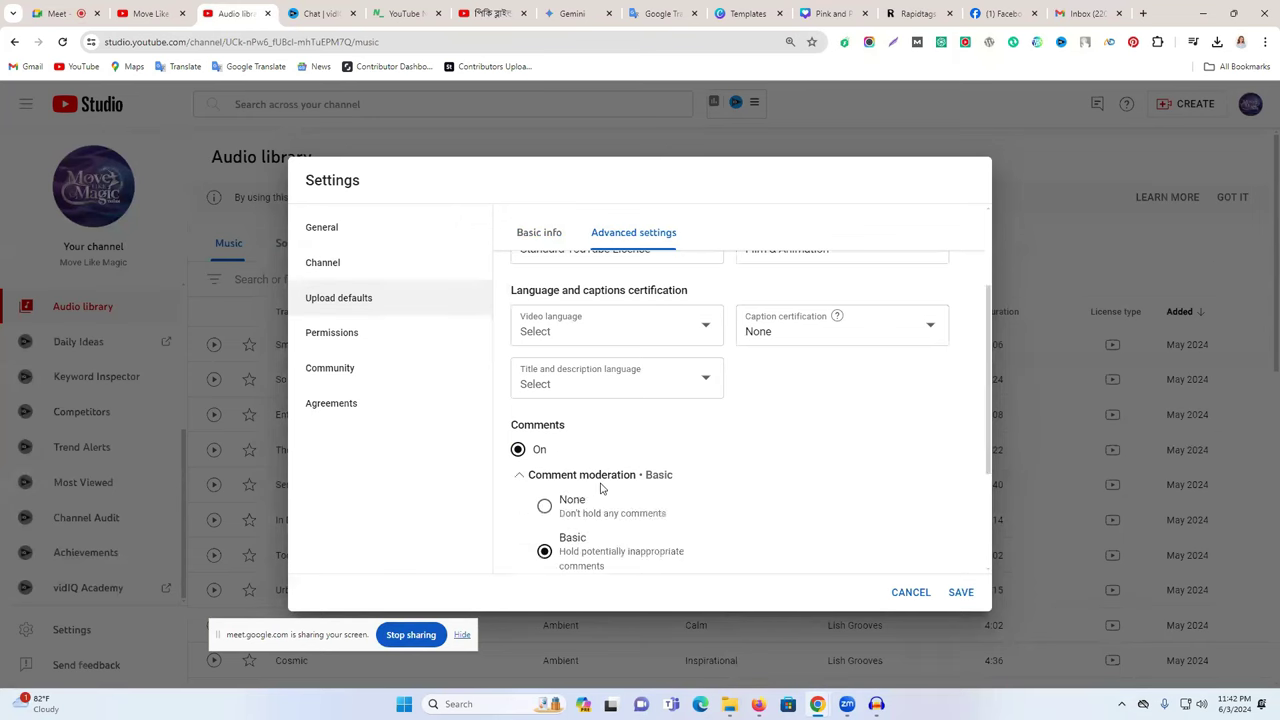
scroll(609, 489, "down", 3)
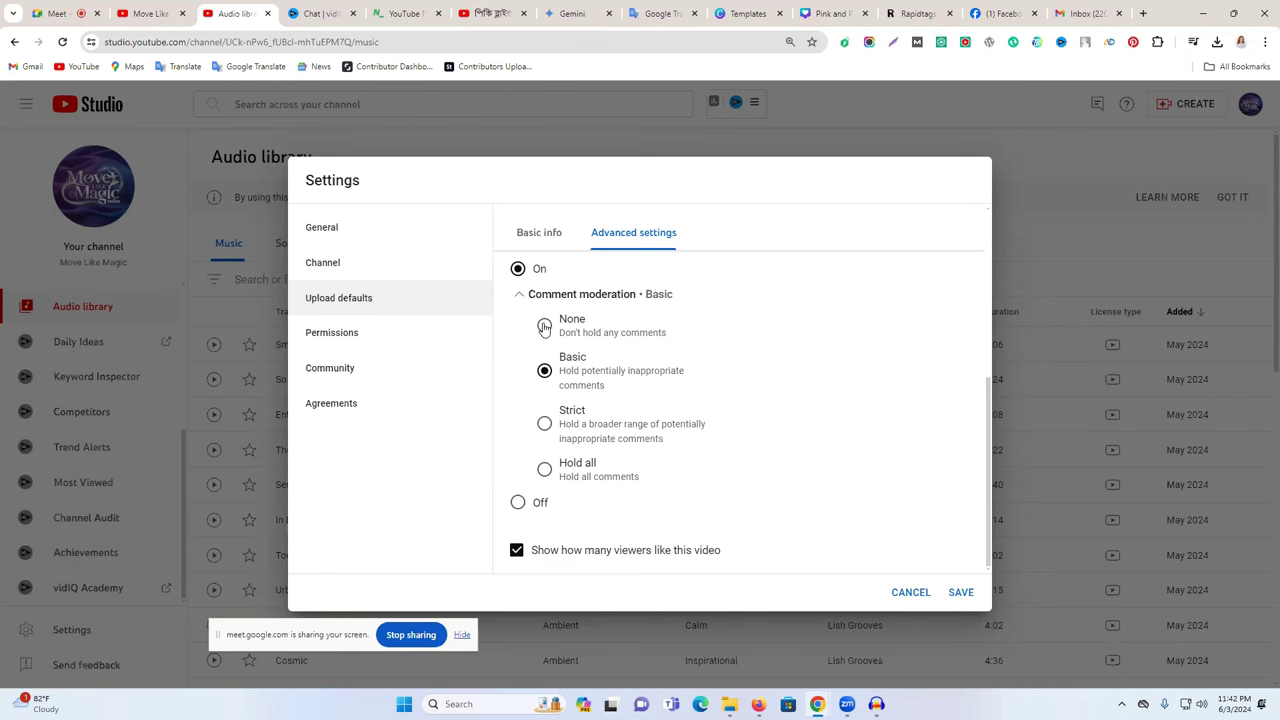
left_click(544, 469)
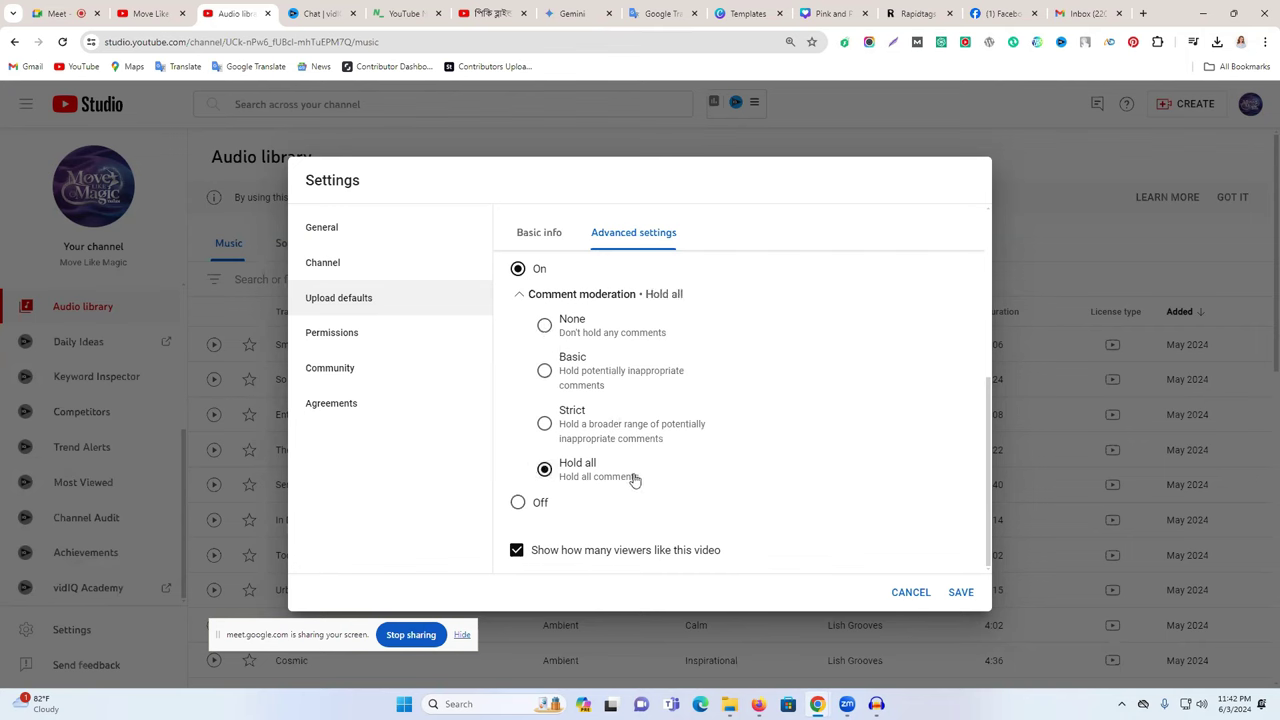
- Move channel permissions into Studio, then draft a Manager invite and close it unsent
left_click(367, 338)
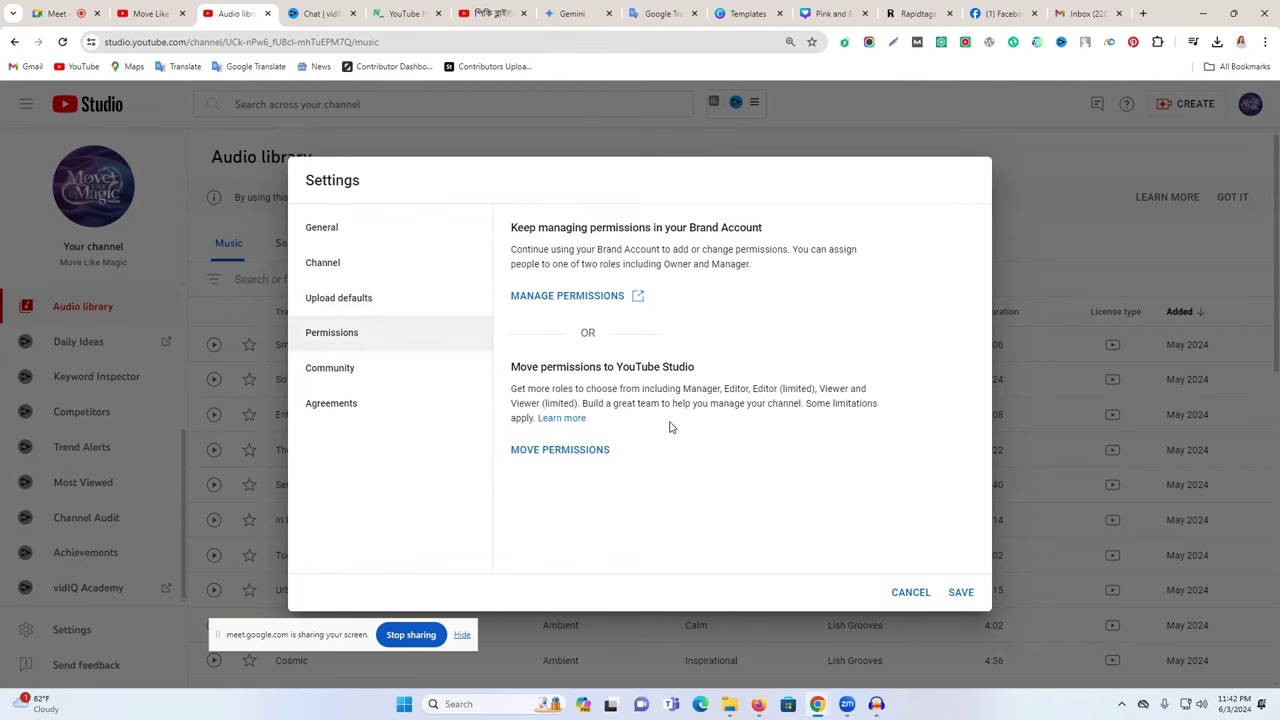
left_click(546, 455)
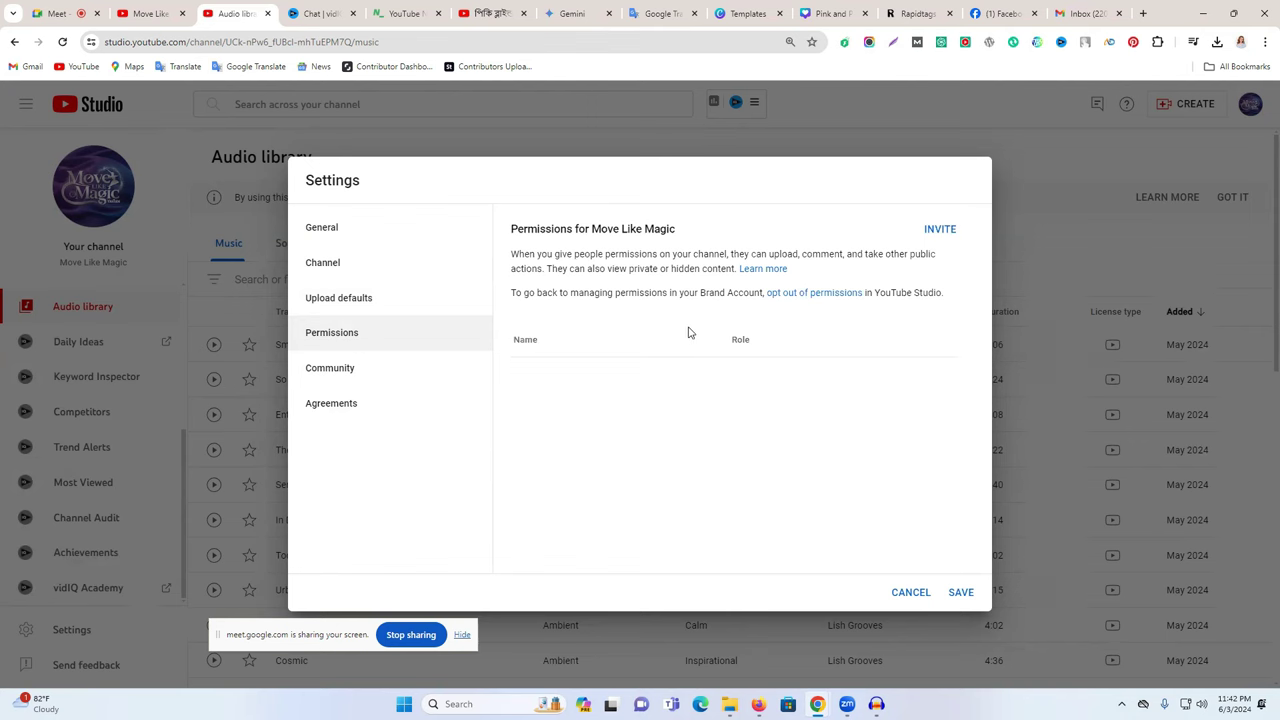
left_click(940, 231)
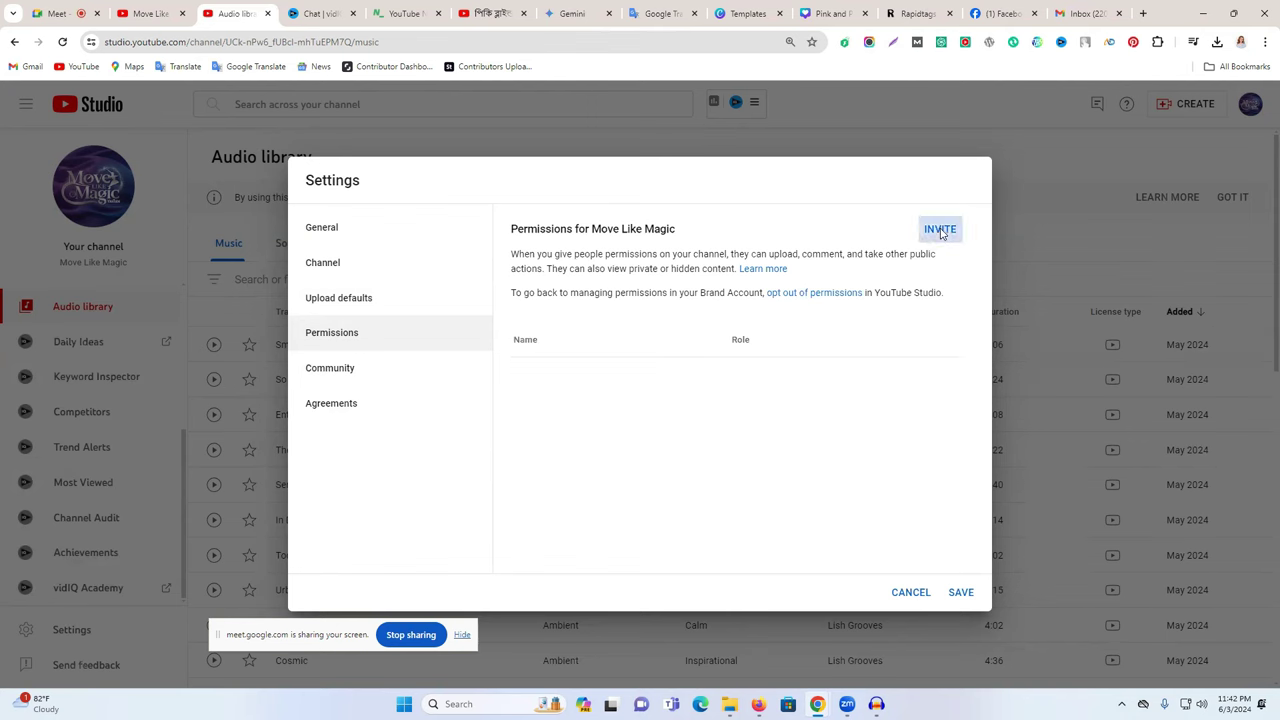
left_click(797, 334)
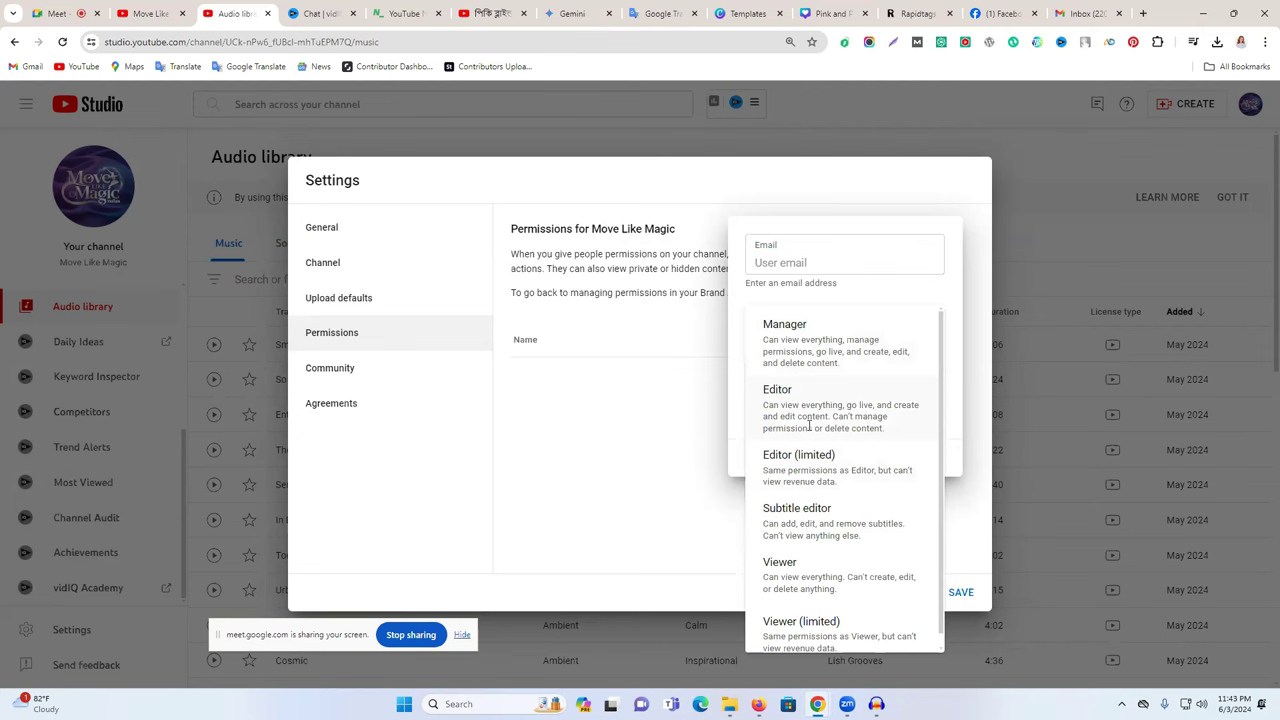
left_click(827, 337)
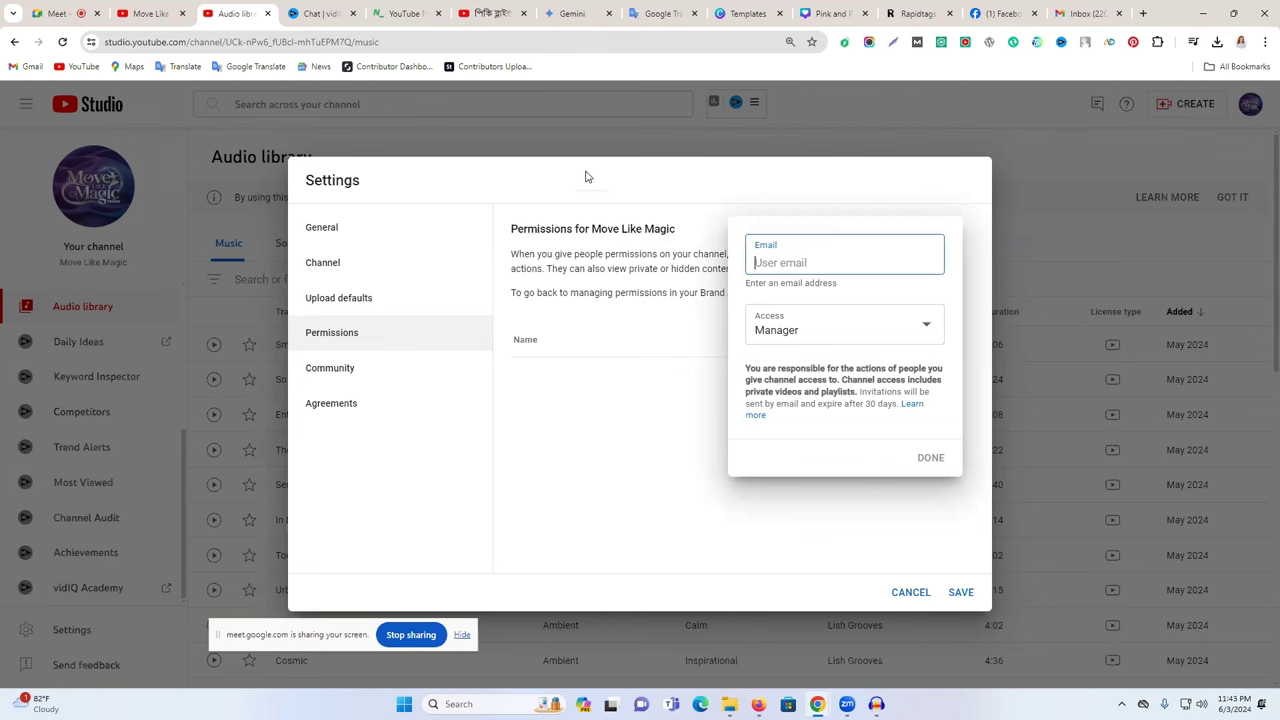
left_click(598, 200)
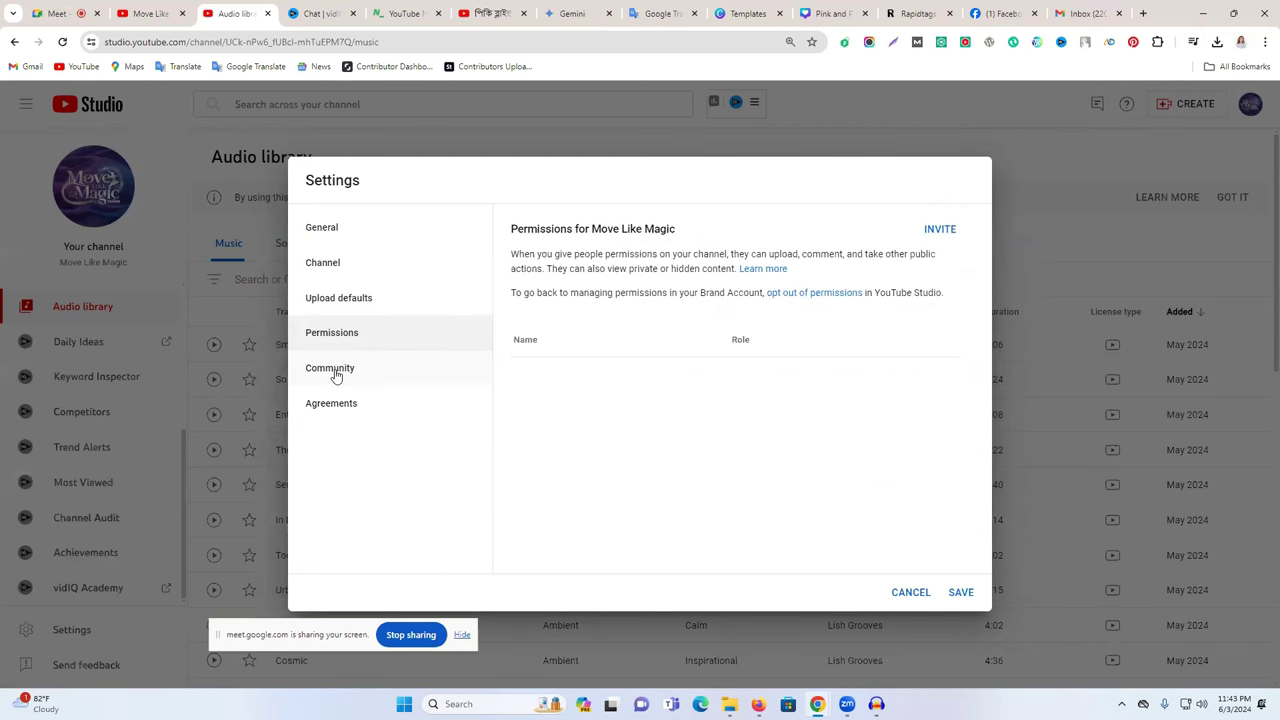
- Open Community settings, dismiss the managing moderators tip and check the Hidden users field
left_click(412, 369)
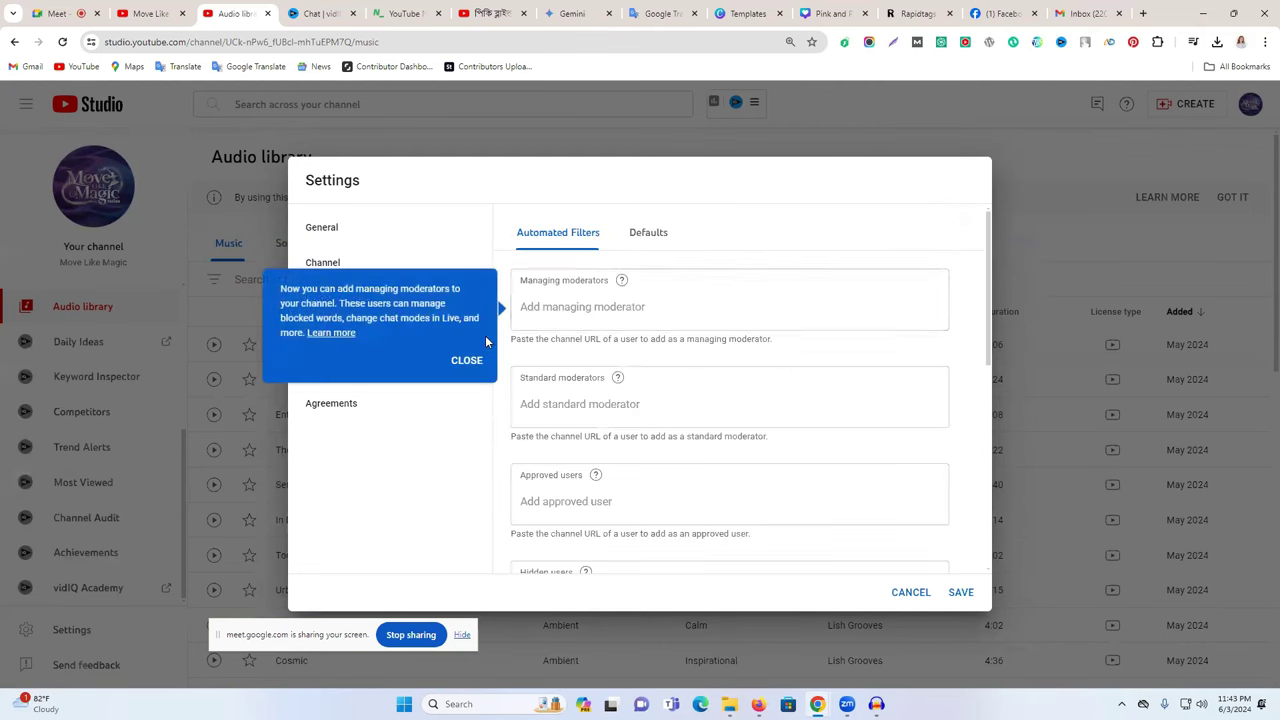
left_click(577, 332)
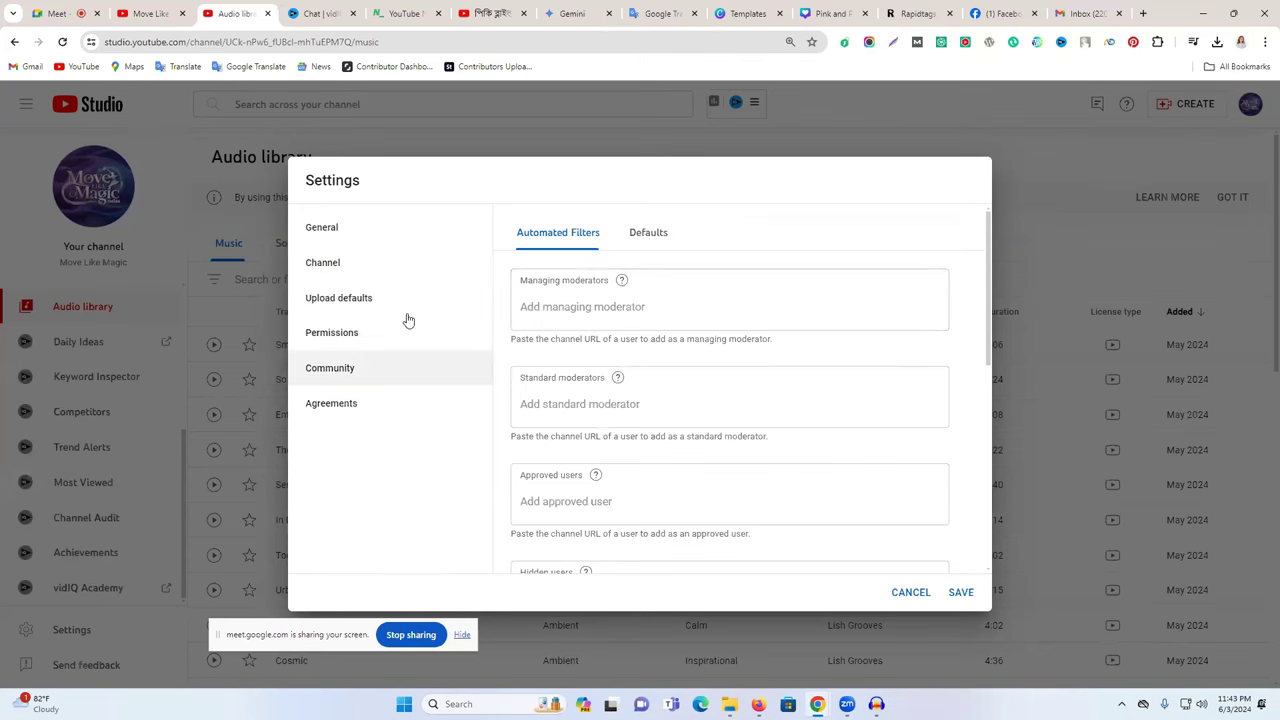
scroll(608, 340, "down", 2)
scroll(615, 363, "down", 2)
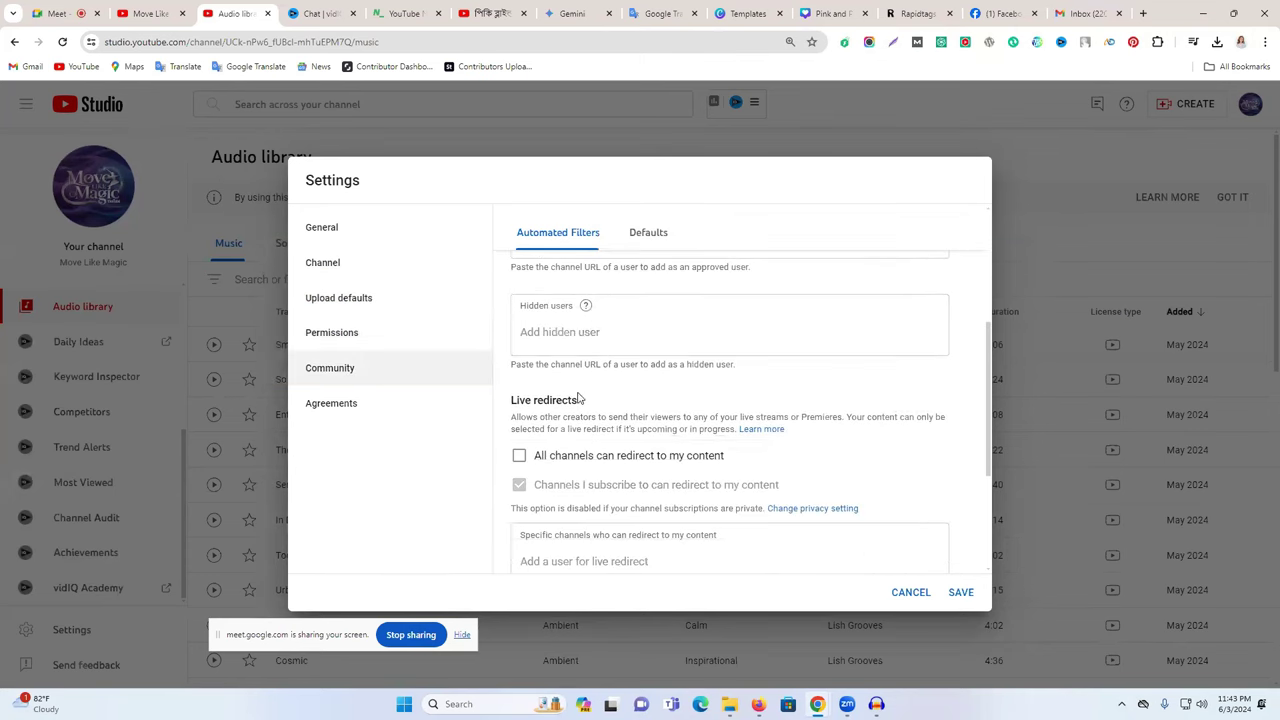
scroll(577, 371, "up", 1)
left_click_drag(527, 372, 583, 385)
left_click(554, 399)
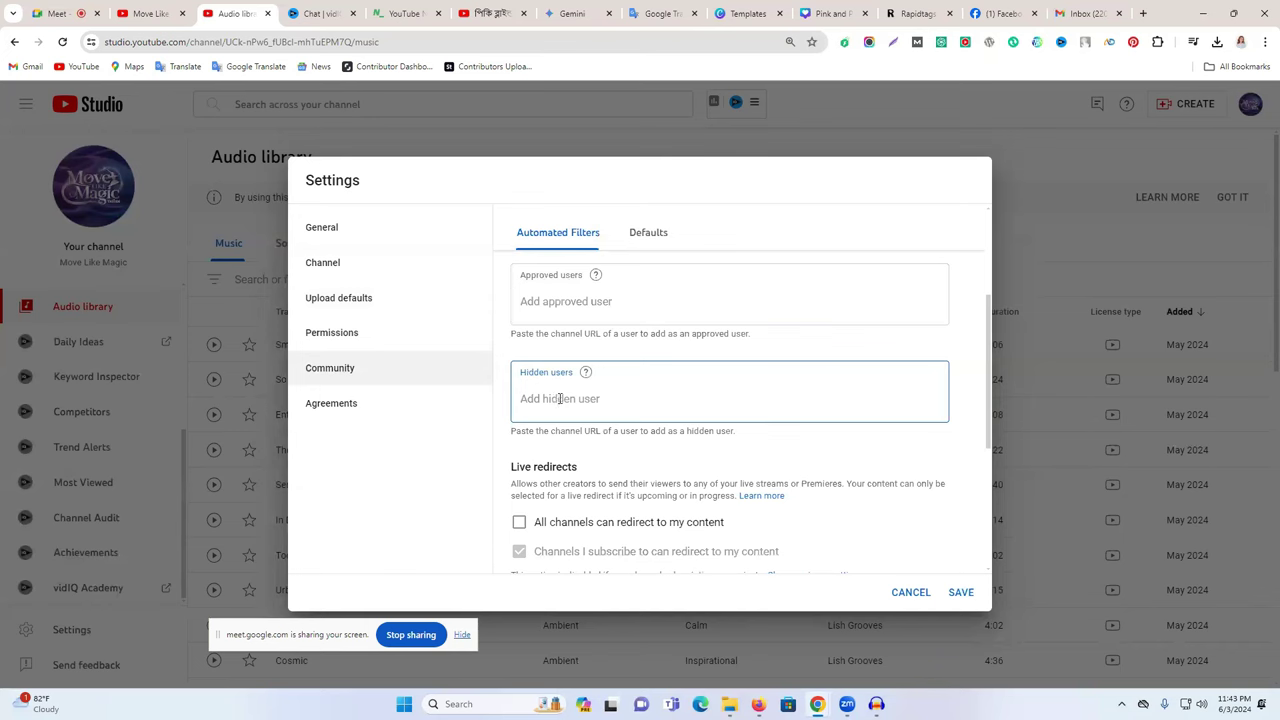
scroll(564, 390, "down", 1)
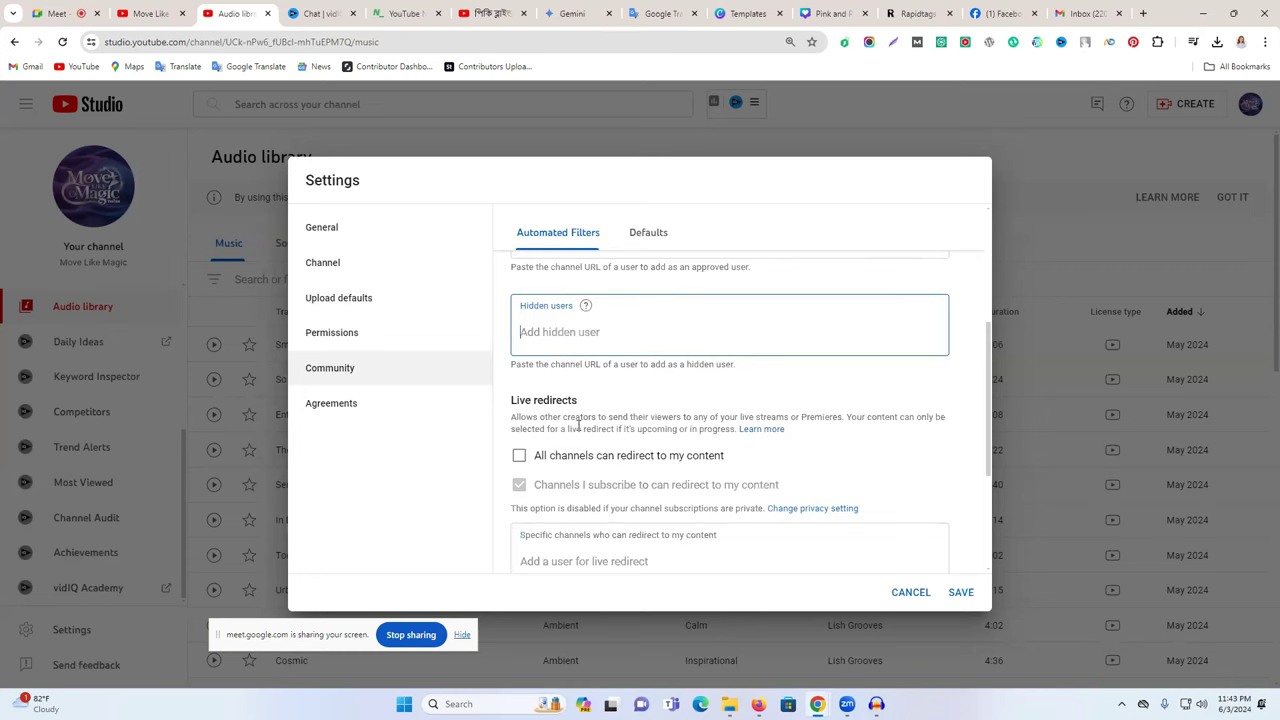
scroll(578, 425, "down", 3)
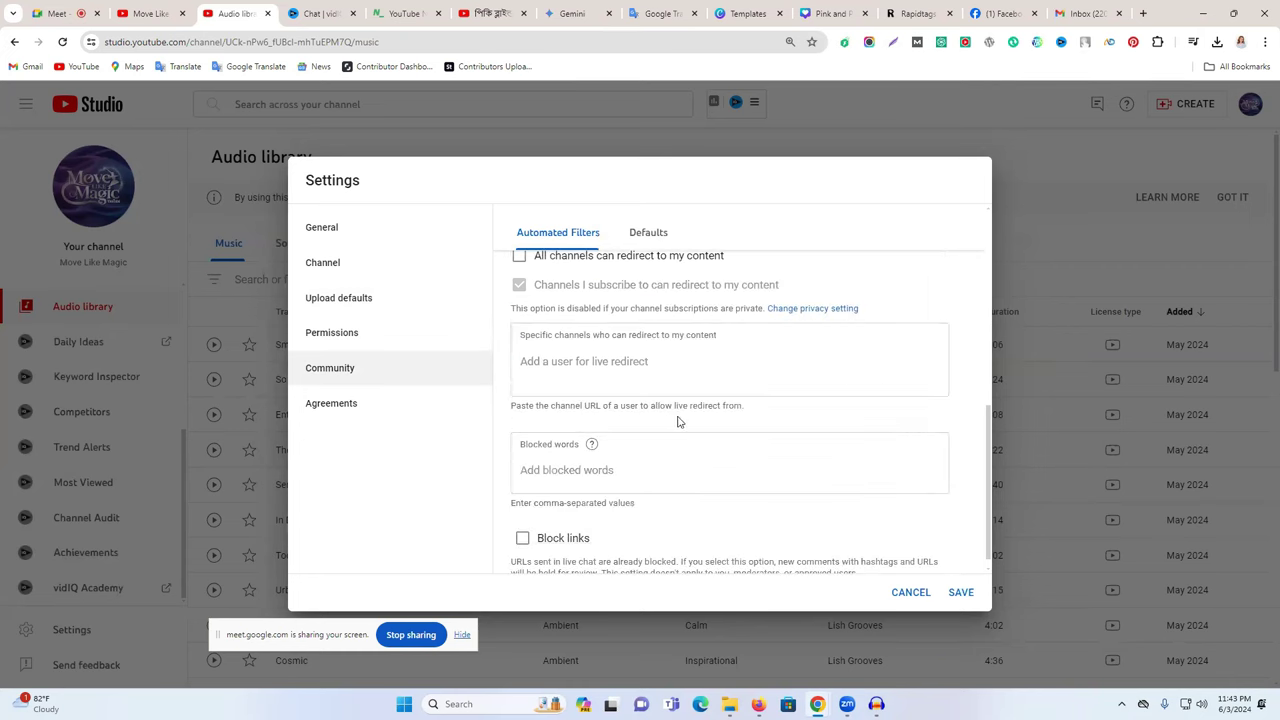
- Add 'vlo na video' as a blocked word, then remove it again
left_click(555, 455)
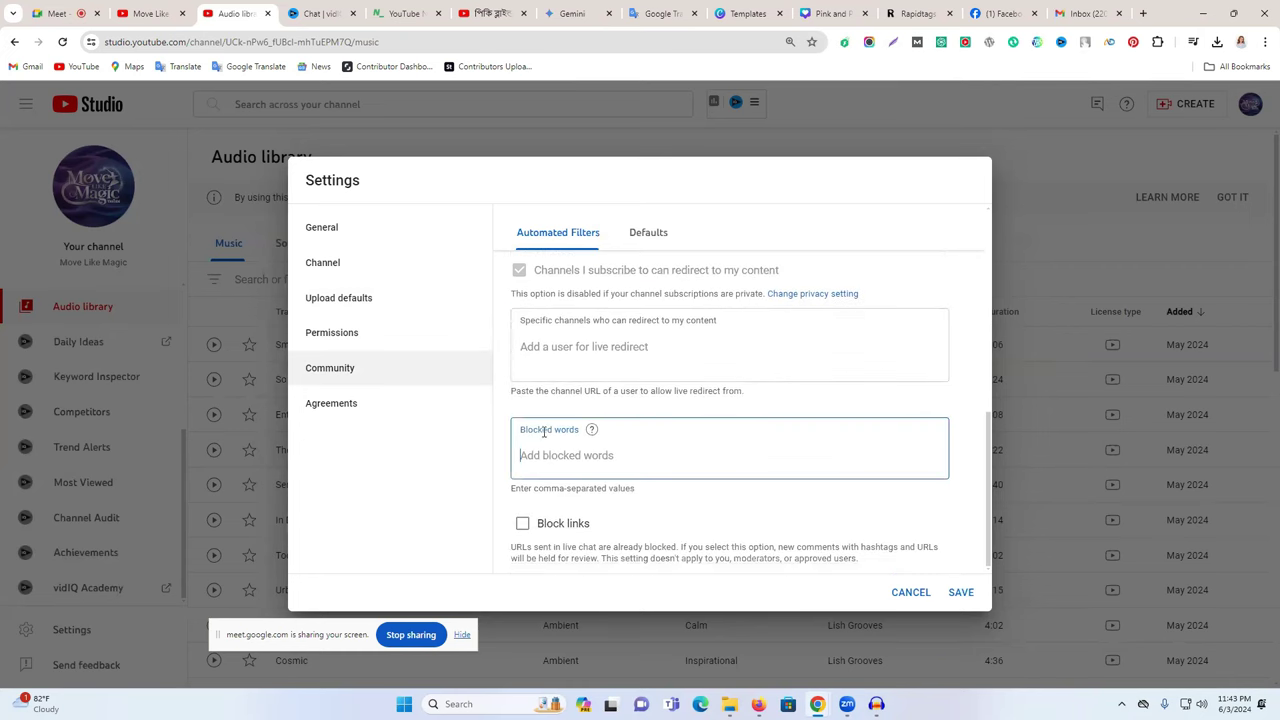
triple_click(545, 431)
left_click(579, 461)
type("v")
type("lo na video")
key("Return")
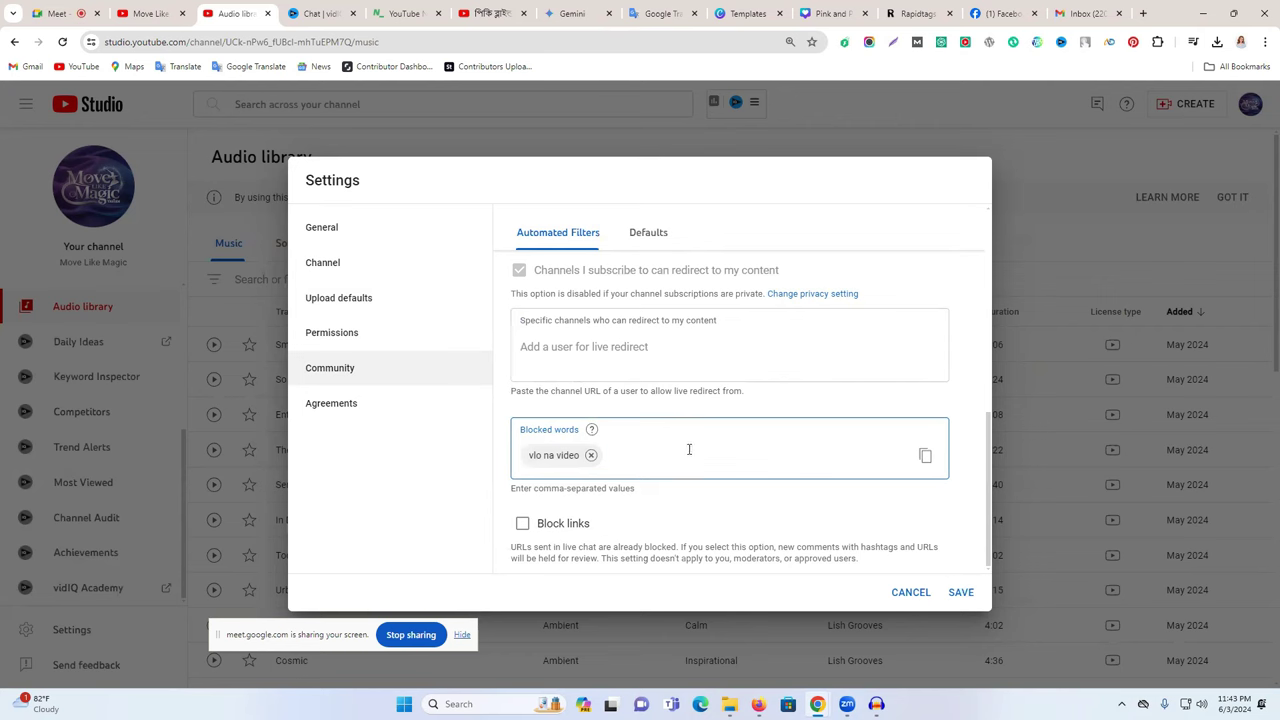
left_click(591, 455)
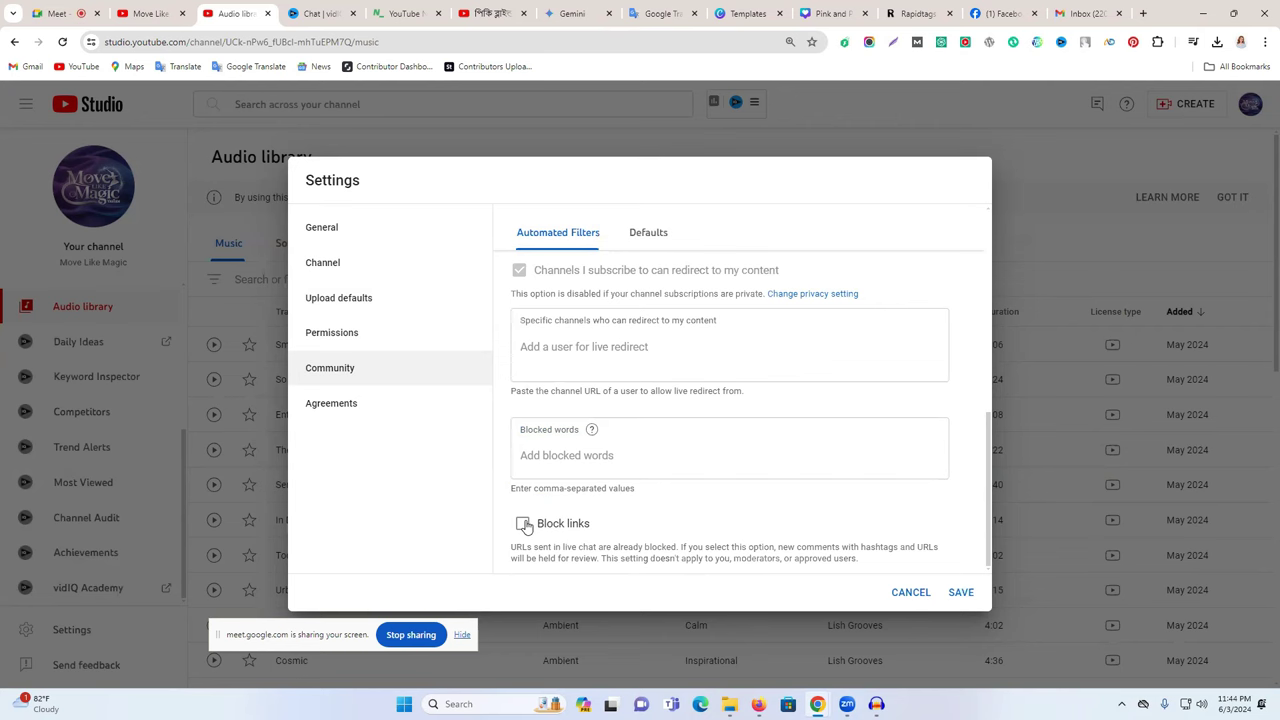
- Turn Block links on and save the Community filters
left_click(522, 524)
left_click(522, 525)
left_click(523, 527)
left_click(355, 408)
left_click(371, 378)
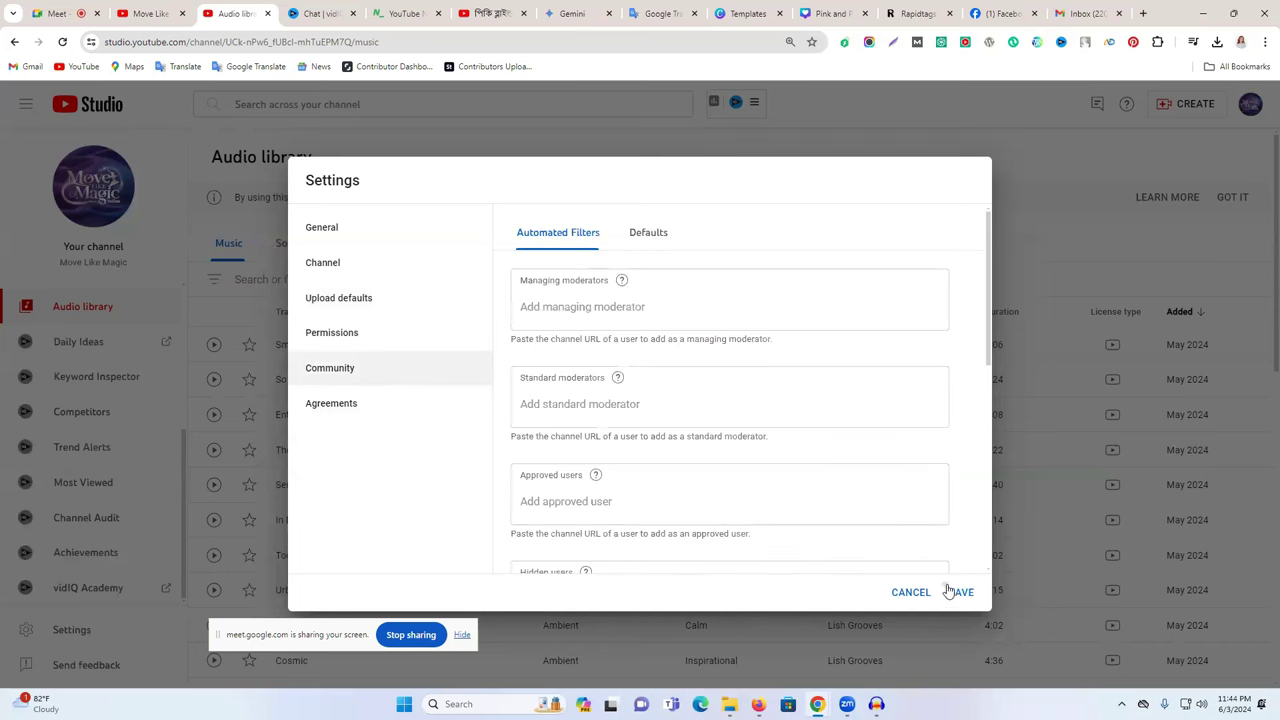
left_click(951, 592)
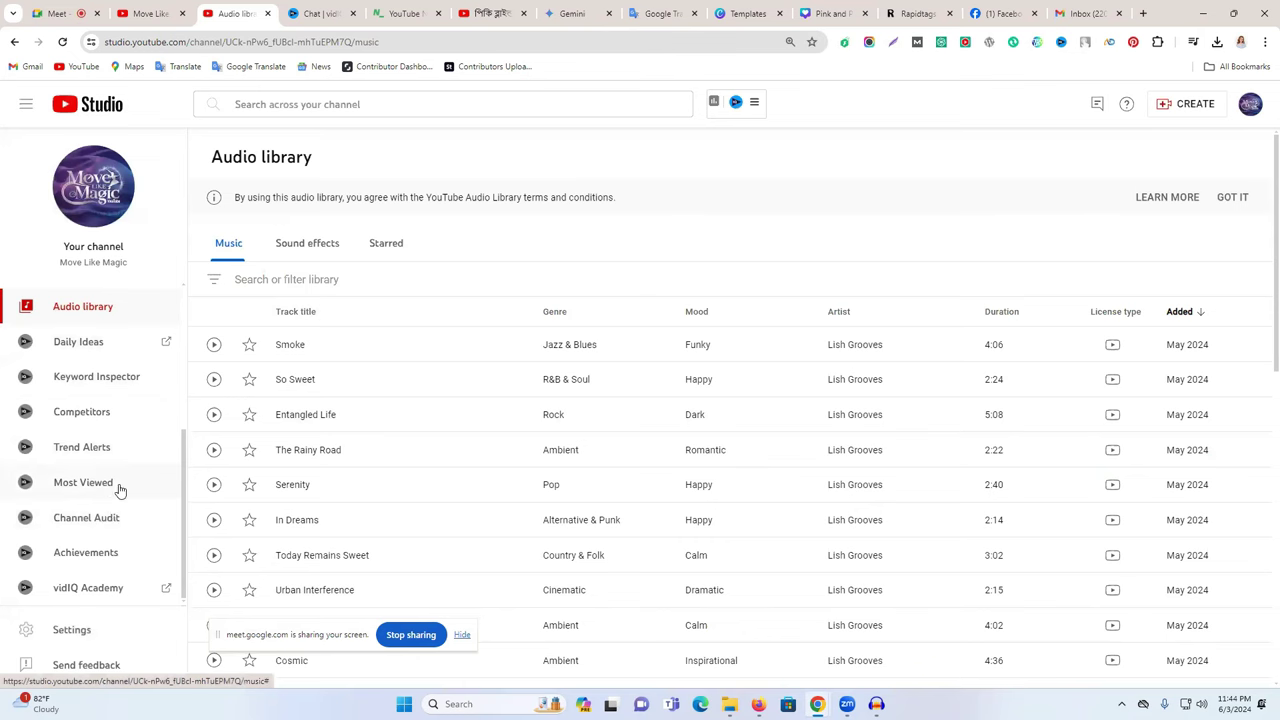
- Visit the Dashboard, Content, Analytics and Comments pages, then switch to the Facebook tab
scroll(117, 480, "up", 3)
left_click(100, 305)
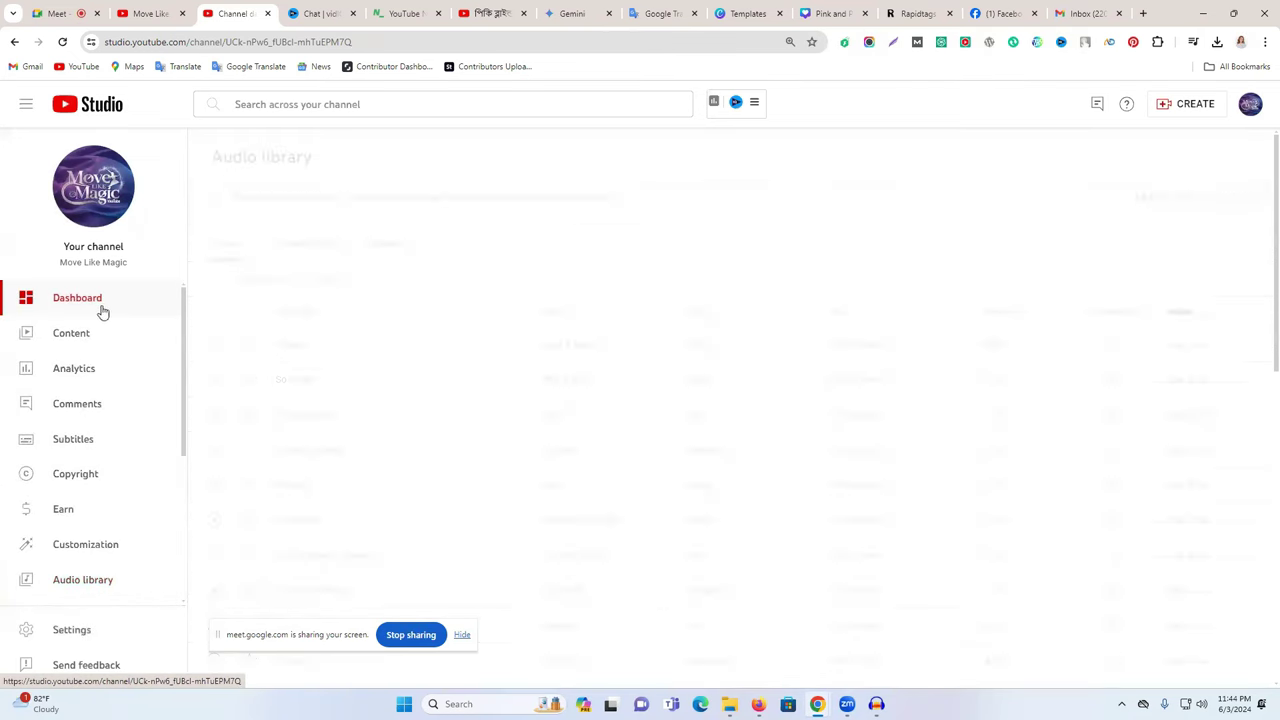
left_click(122, 345)
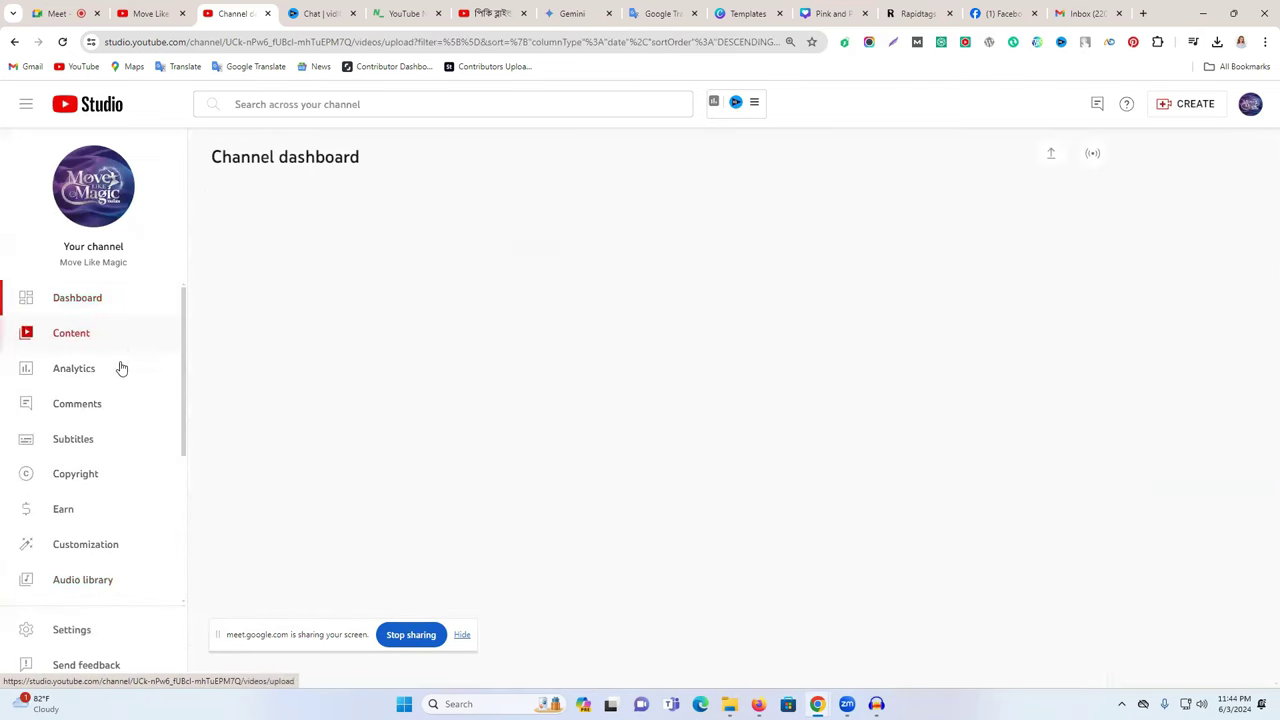
left_click(120, 376)
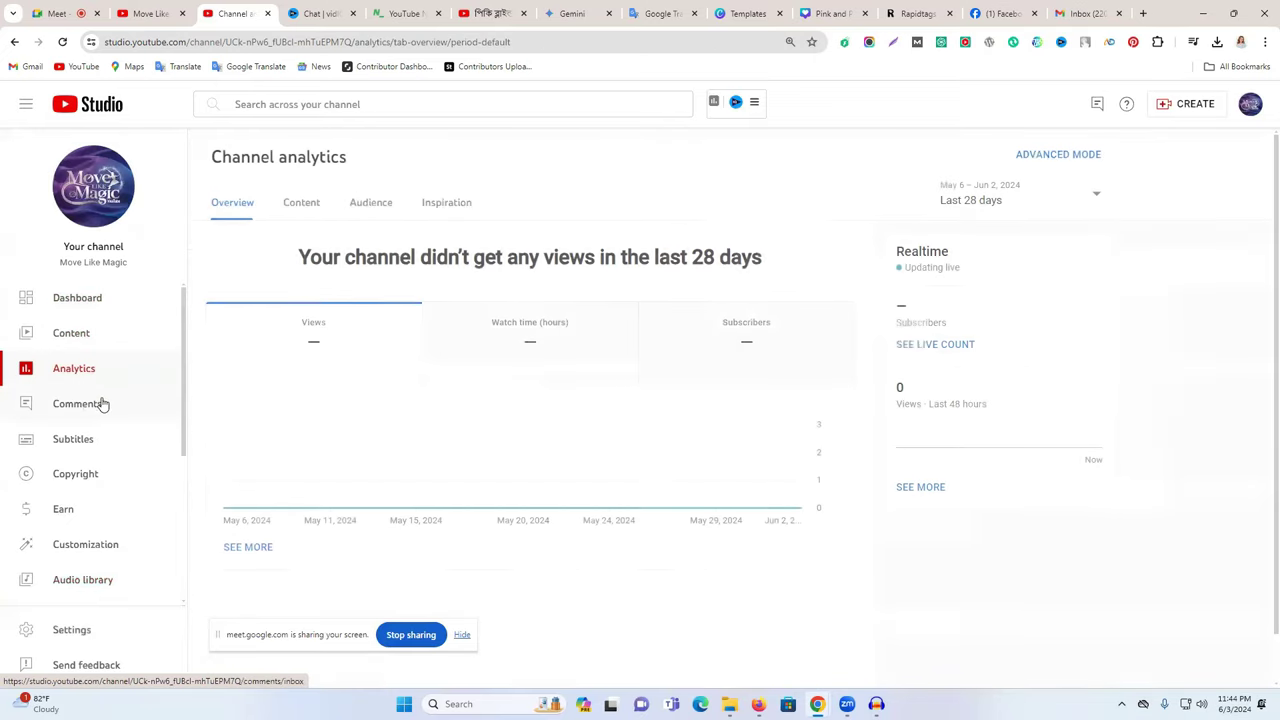
left_click(116, 408)
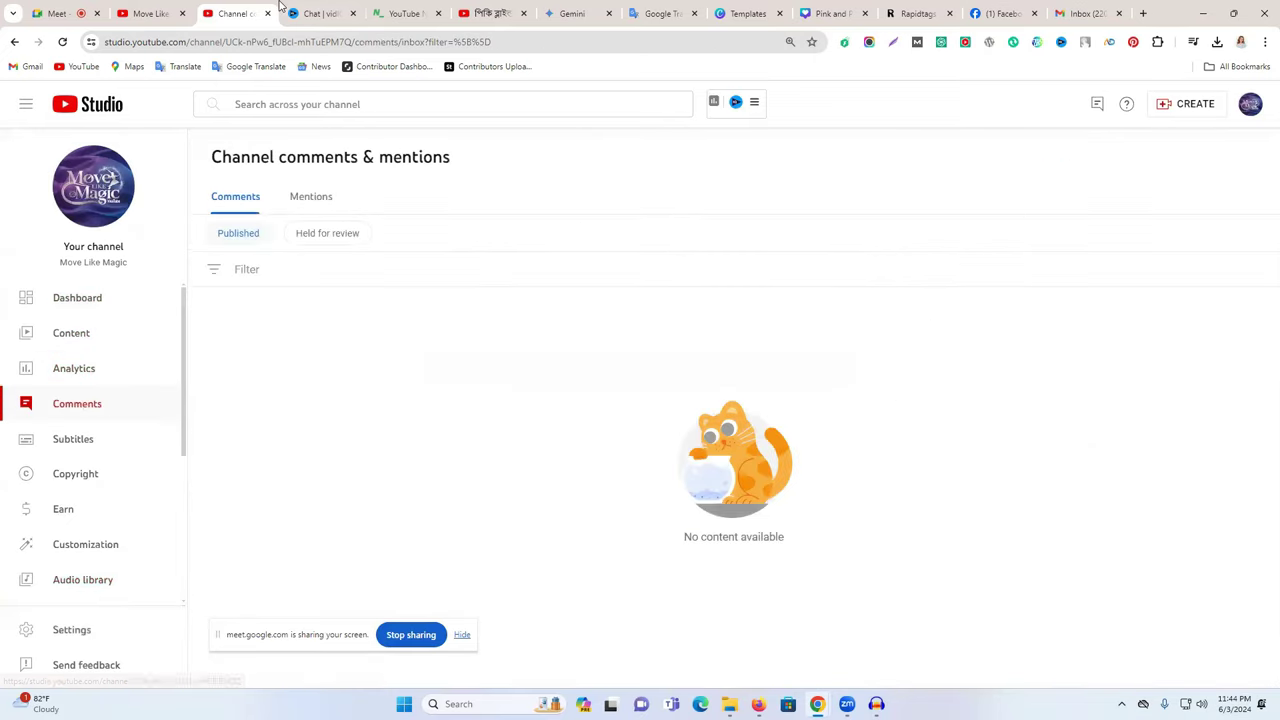
left_click(1006, 8)
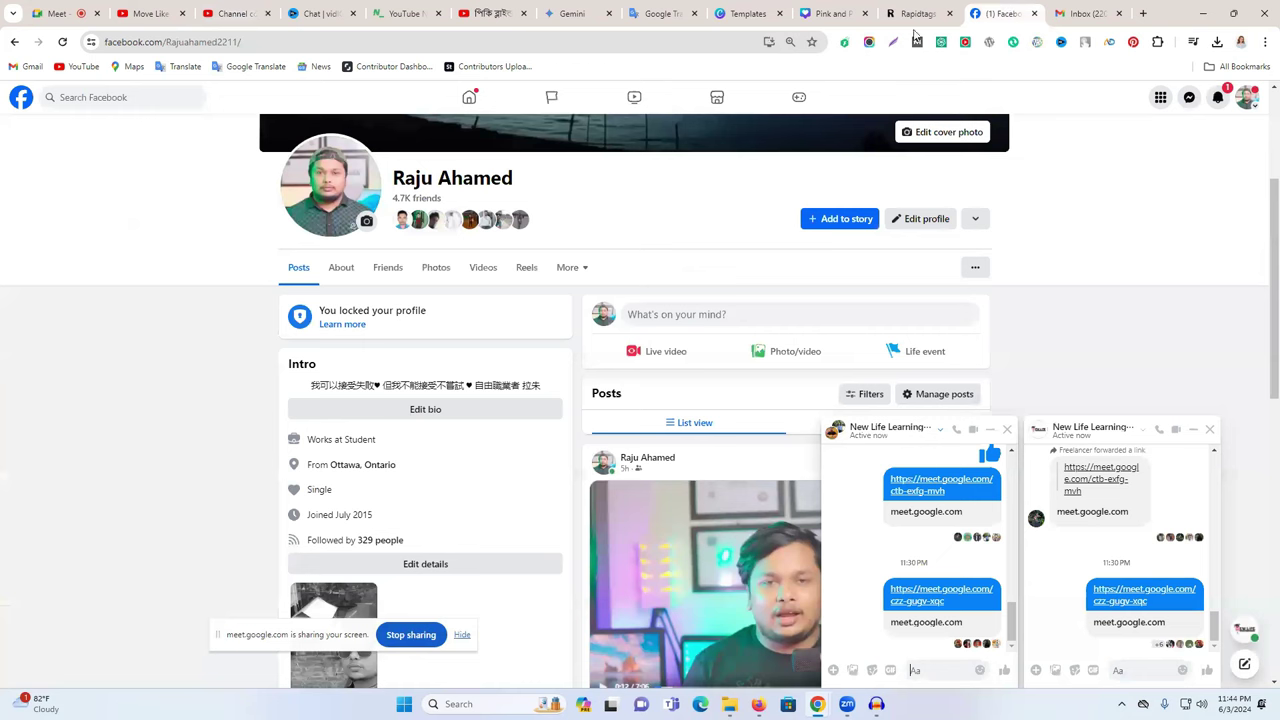
- Check Facebook notifications and Messenger, flip between browser tabs, then open the account menu
left_click(1218, 100)
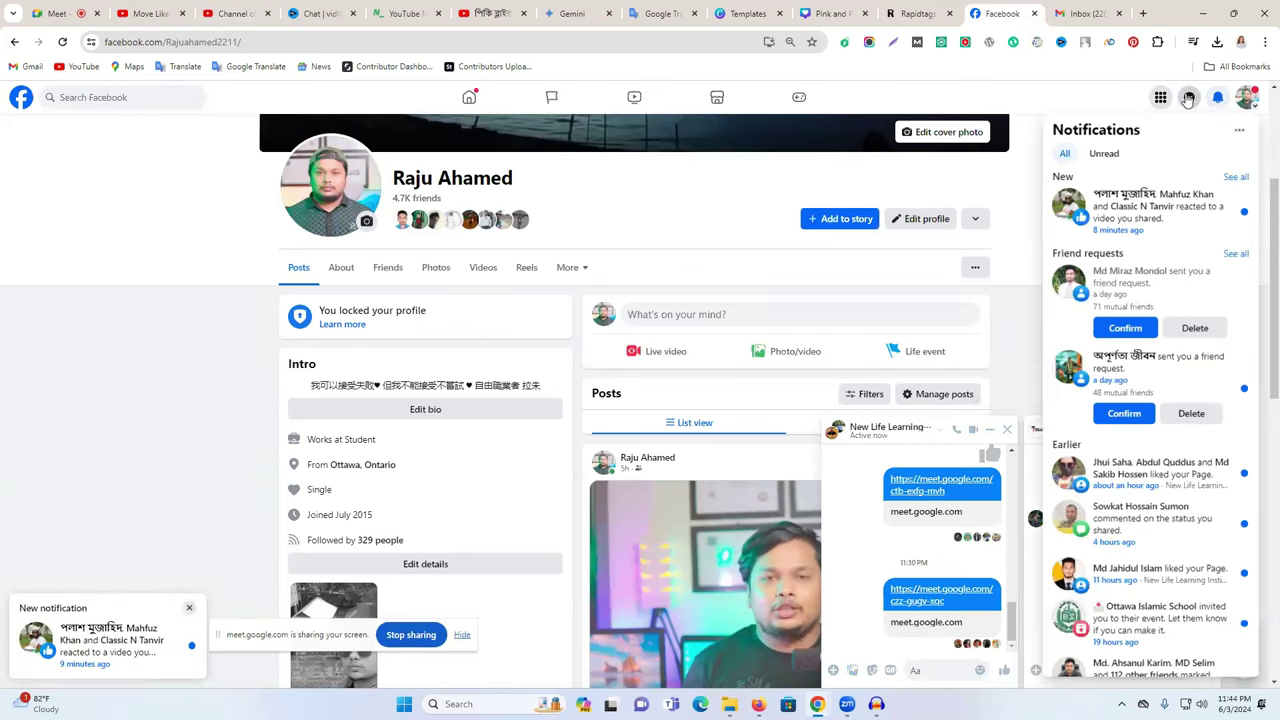
left_click(1189, 97)
left_click(490, 13)
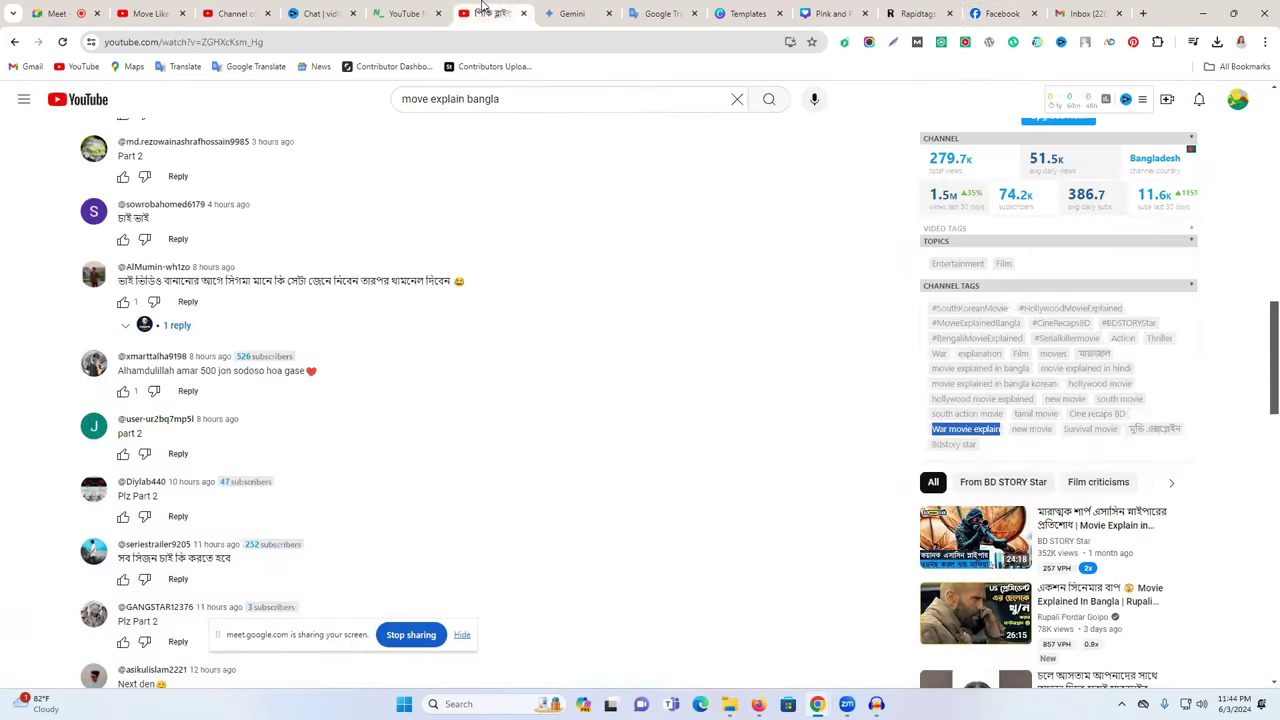
left_click(236, 13)
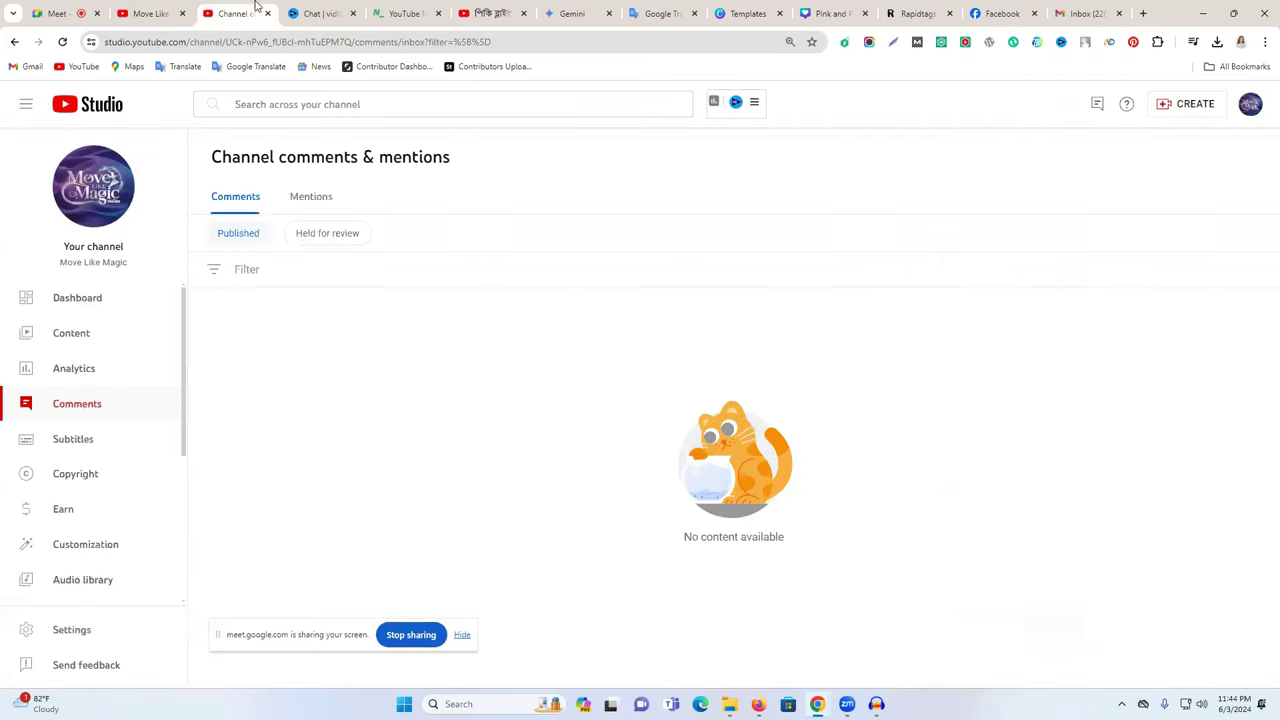
left_click(490, 13)
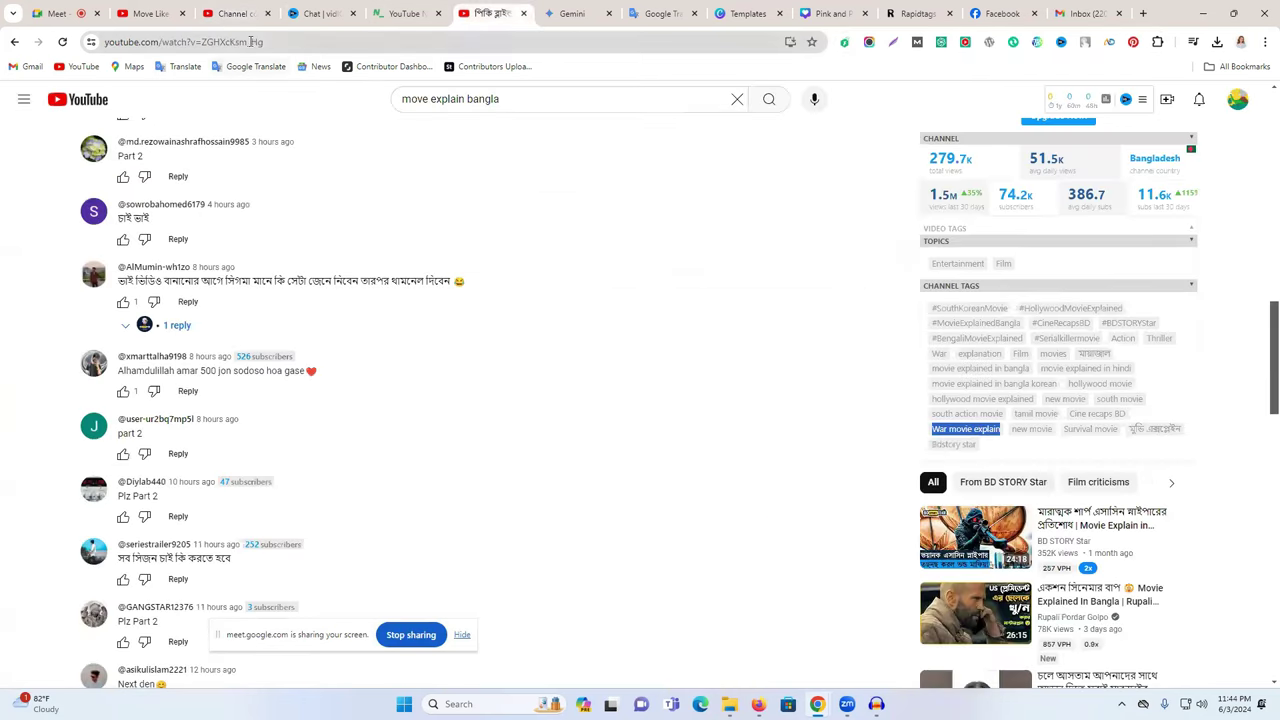
left_click(1000, 13)
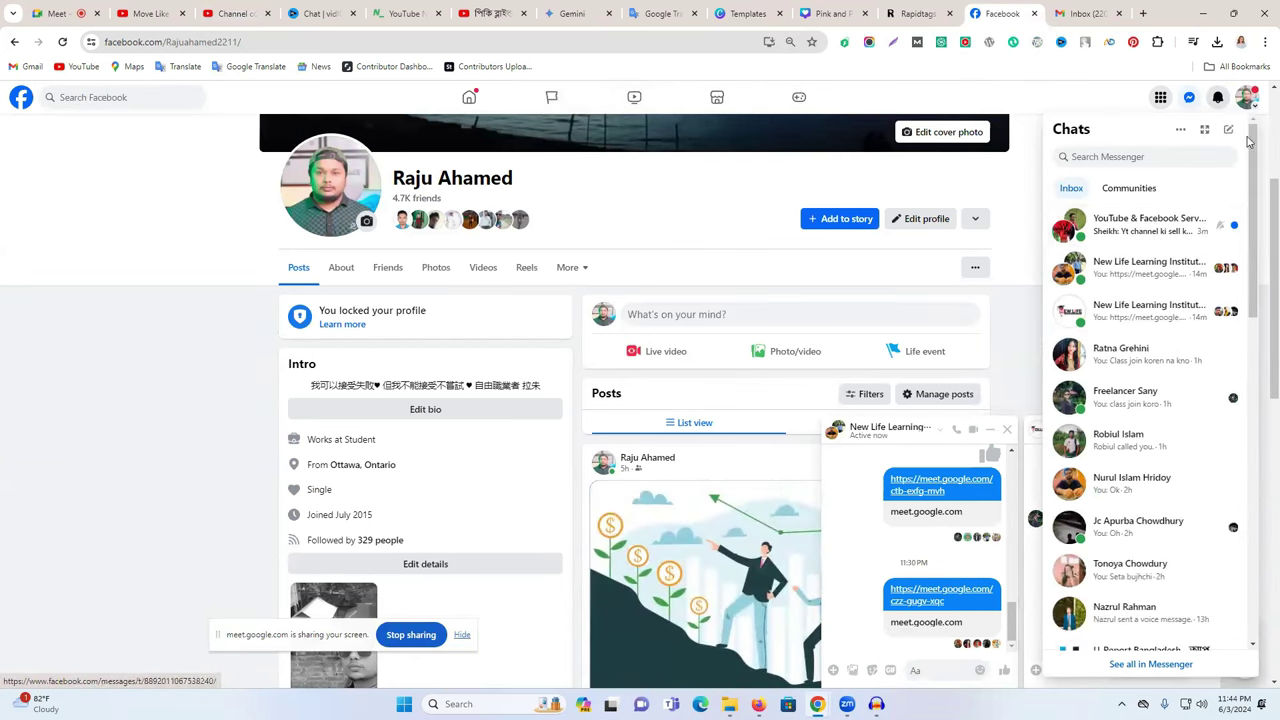
left_click(1246, 97)
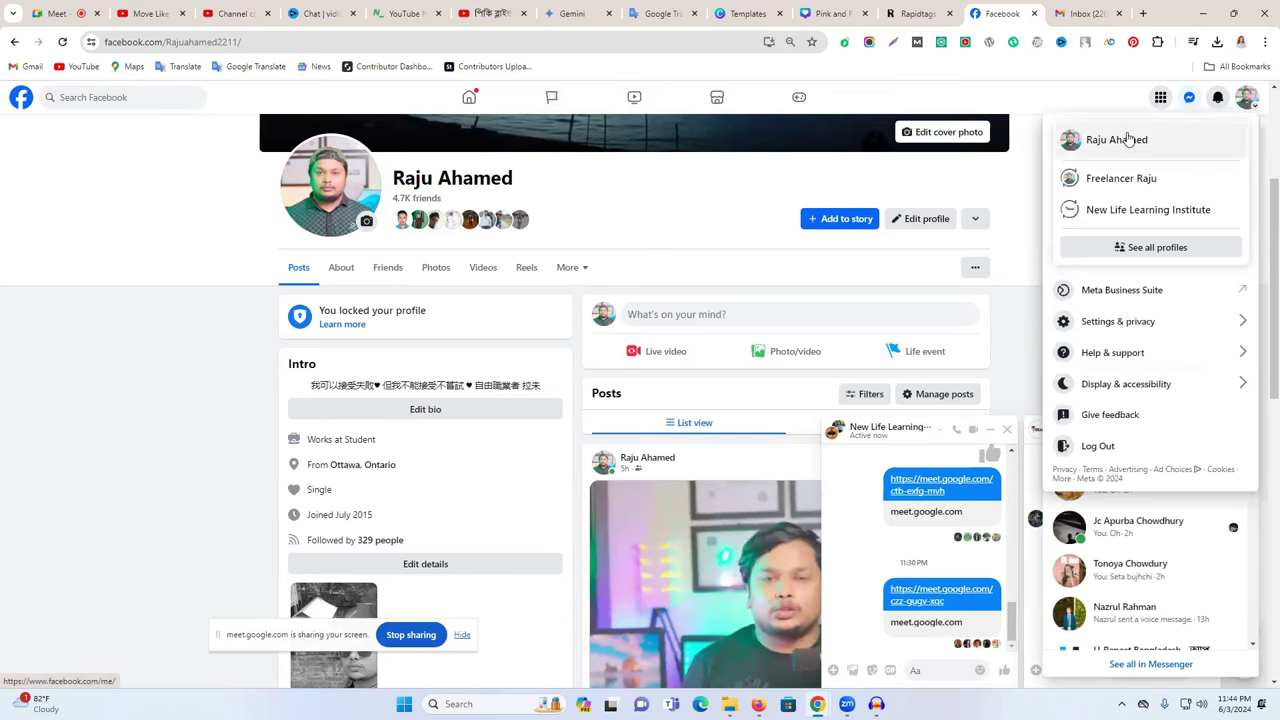